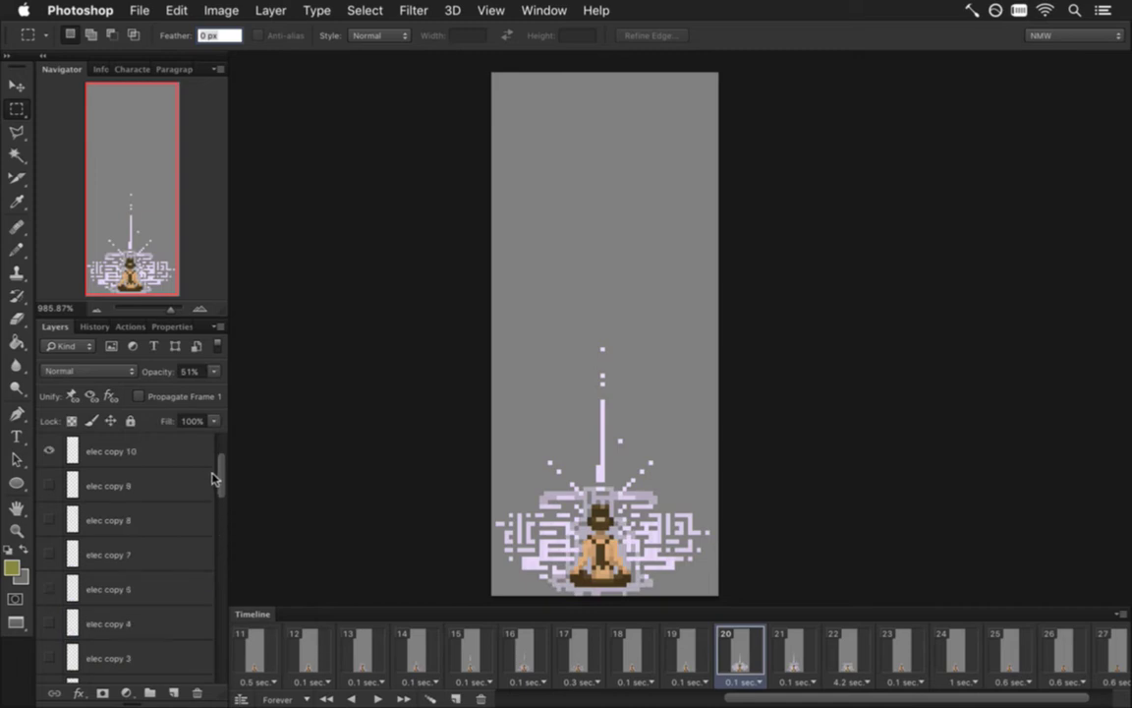
Toggle the visibility of the elec copy 10 and elec layers to examine what each adds to frame 20.
left_click(110, 554)
left_click(48, 554)
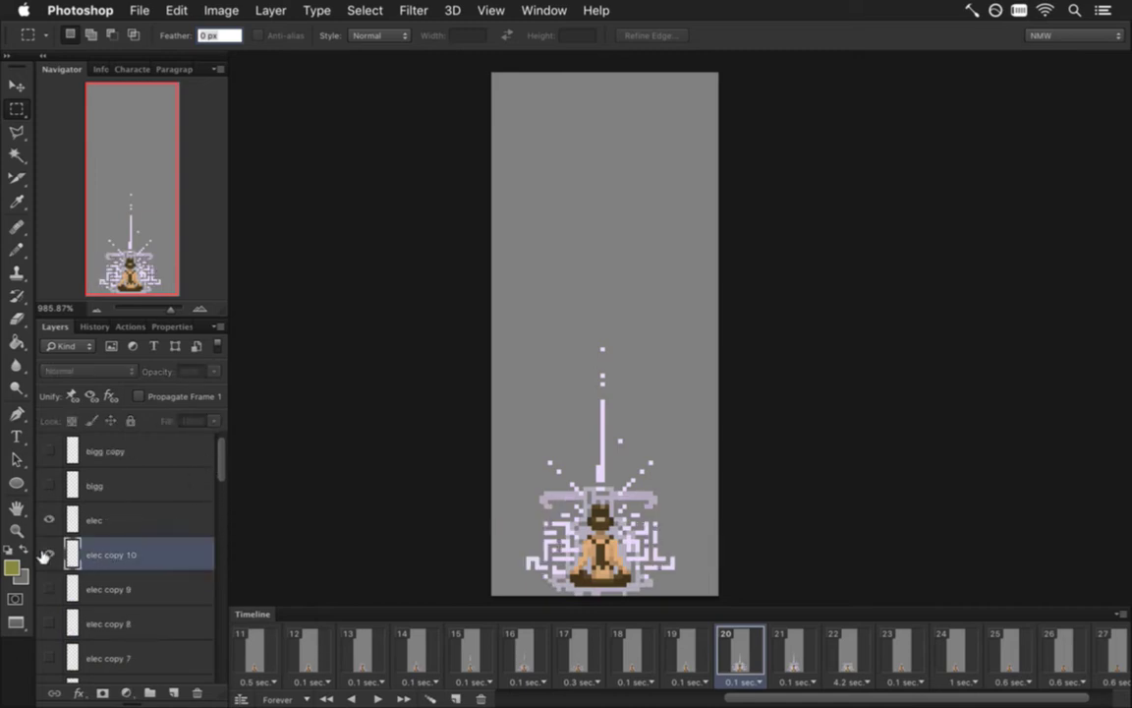
left_click(99, 519)
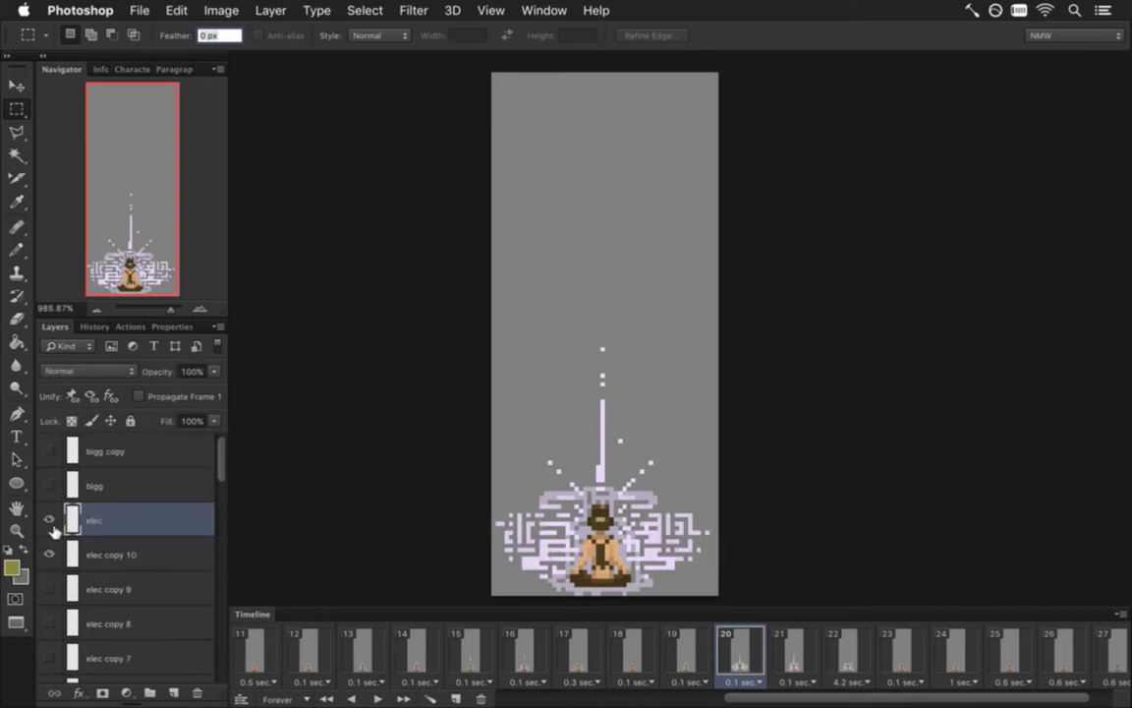
left_click(49, 519)
left_click(49, 519)
Add a new layer directly above the elec layer, leaving Propagate Frame 1 switched off.
key("ctrl+n")
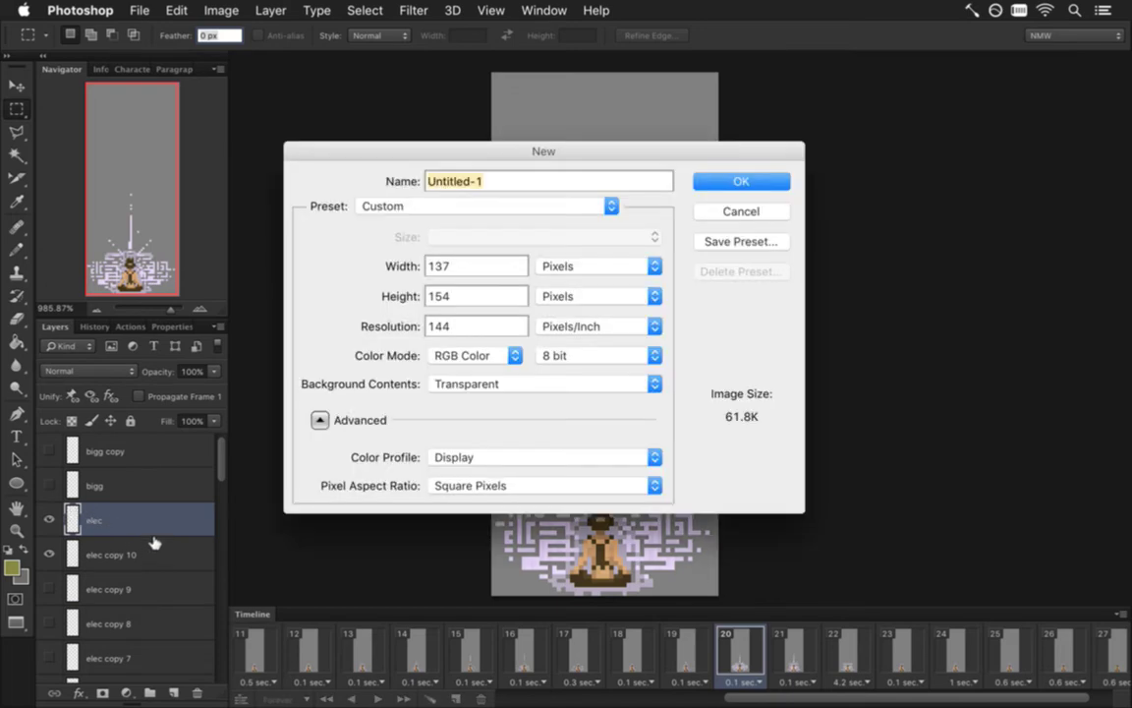
left_click(735, 210)
key("ctrl+shift+alt+n")
left_click(138, 396)
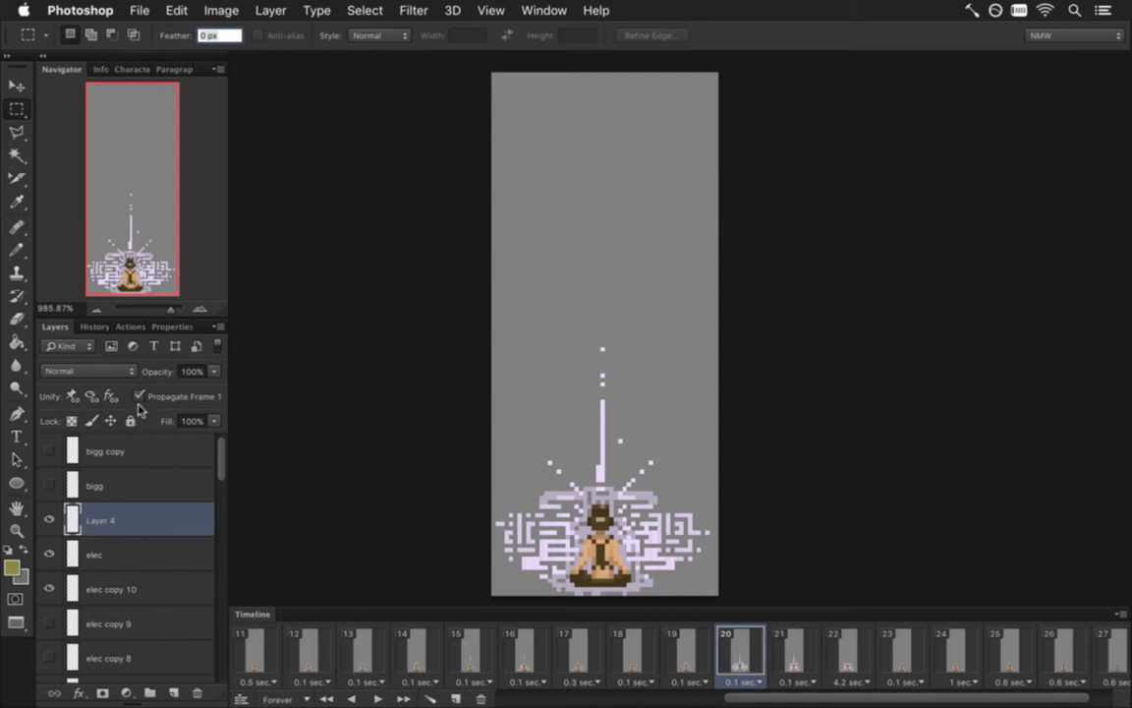
left_click(139, 396)
Sample the pale lavender of the central beam and pencil a broken, one-pixel S-shaped energy trail rising above the figure.
key("i")
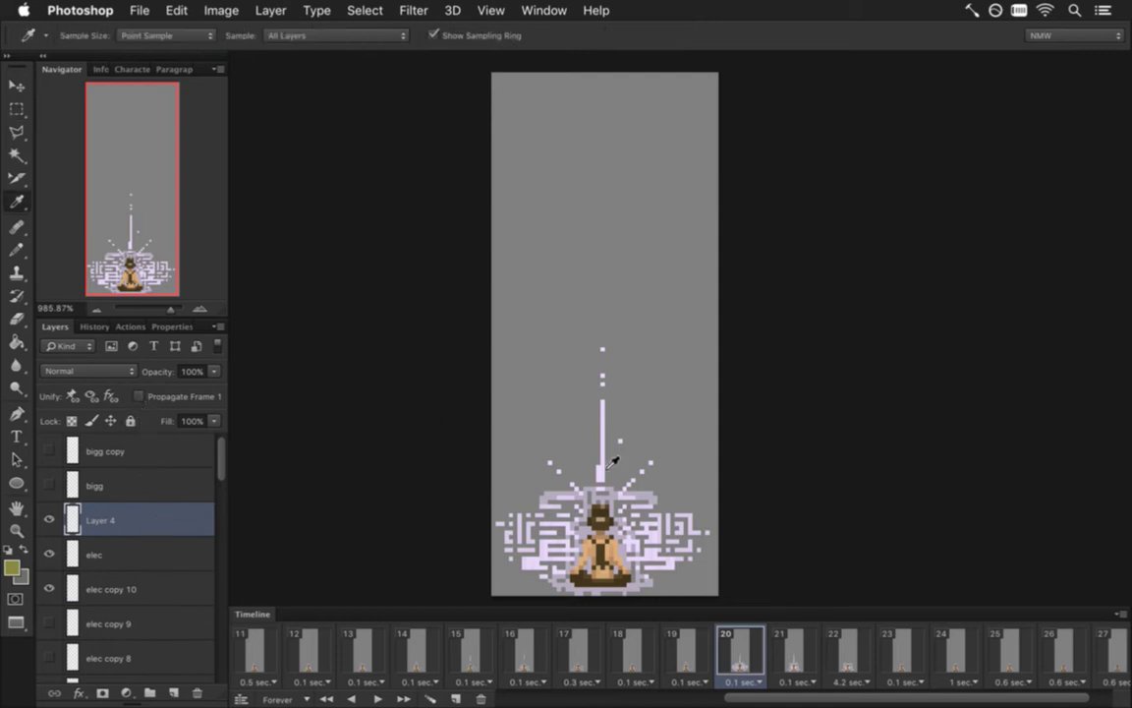
left_click(605, 462)
key("b")
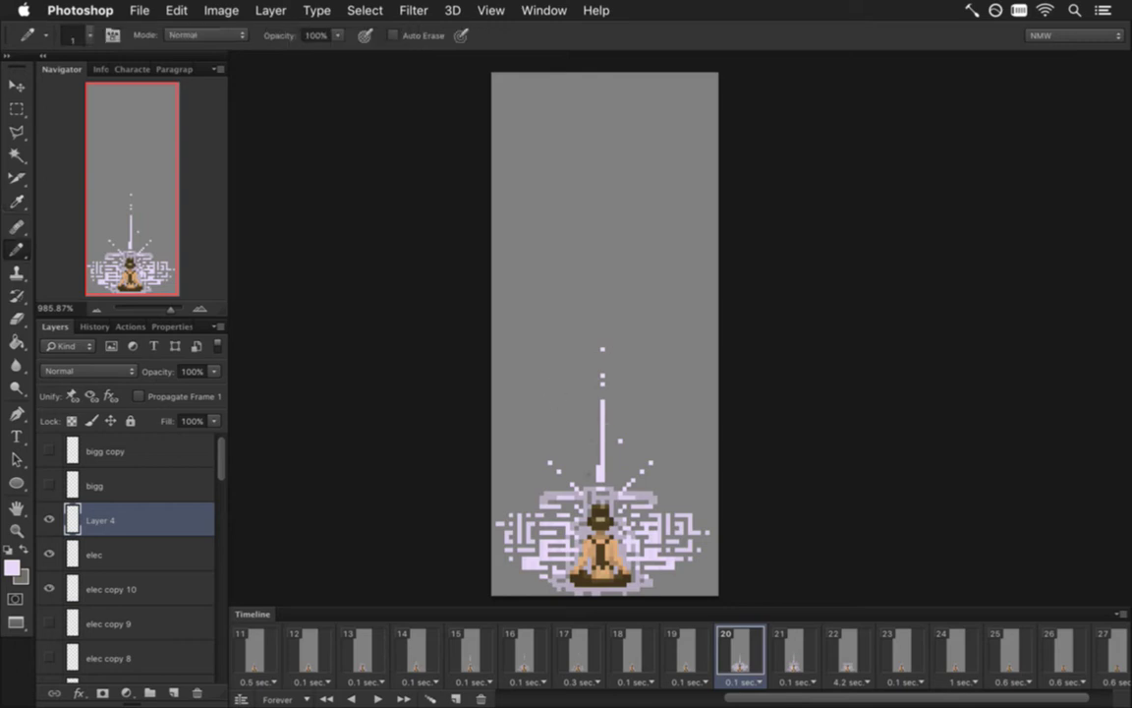
mouse_move(588, 460)
left_mouse_down()
mouse_move(585, 373)
mouse_move(638, 337)
mouse_move(637, 290)
mouse_move(593, 224)
left_mouse_up()
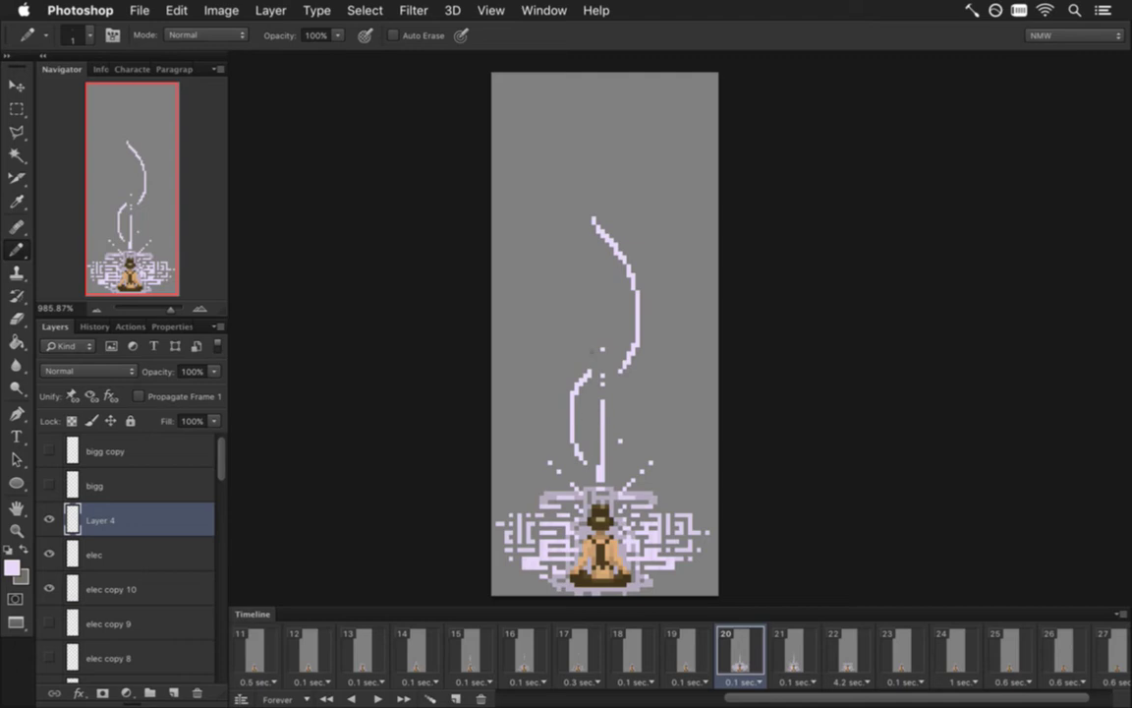
Select the upper end of the trail's lower-left arc and nudge it slightly down.
key("m")
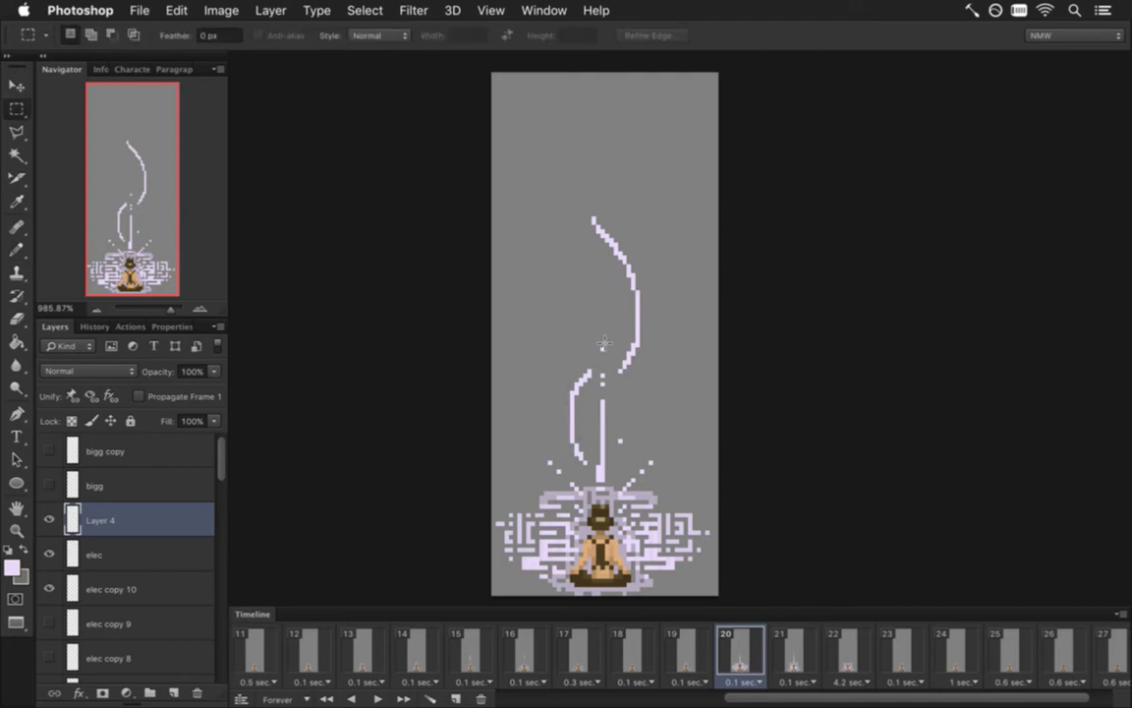
key("e")
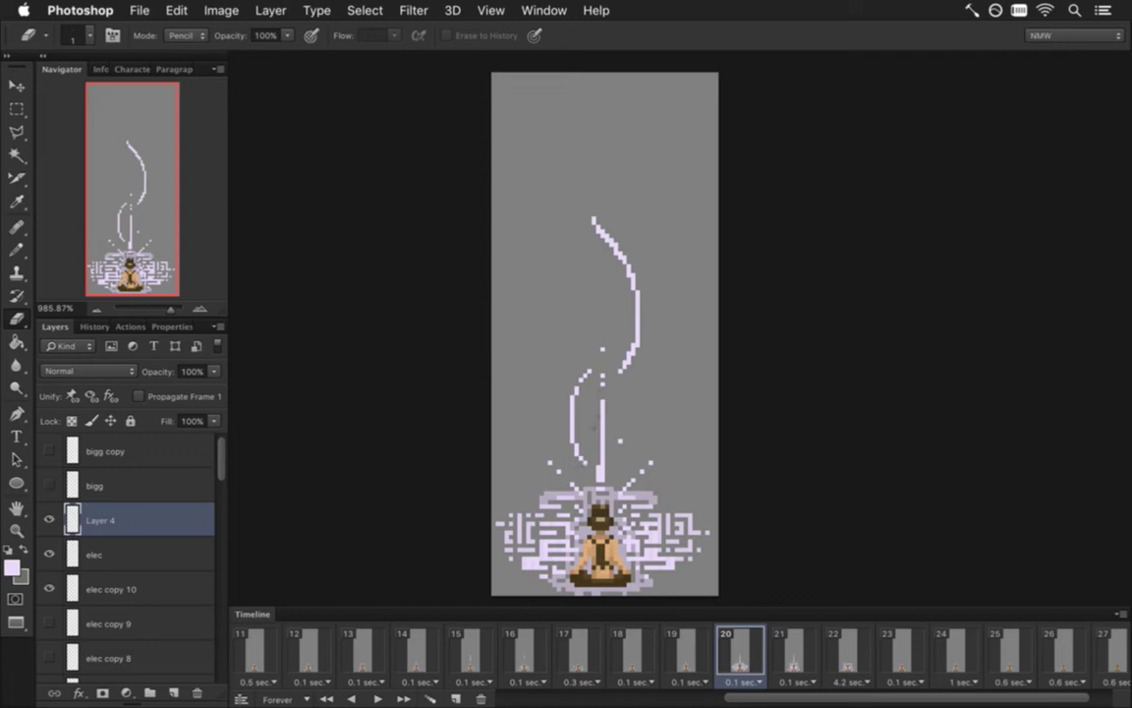
key("m")
mouse_move(543, 356)
left_mouse_down()
mouse_move(594, 383)
mouse_move(593, 406)
left_mouse_up()
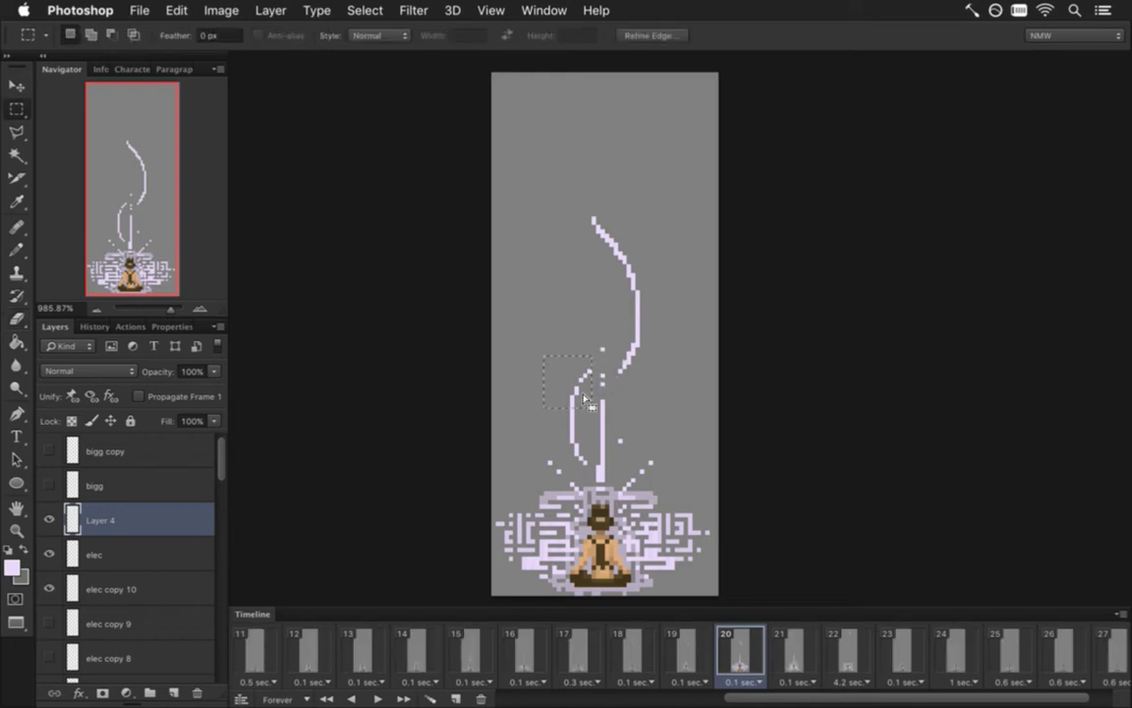
key("v")
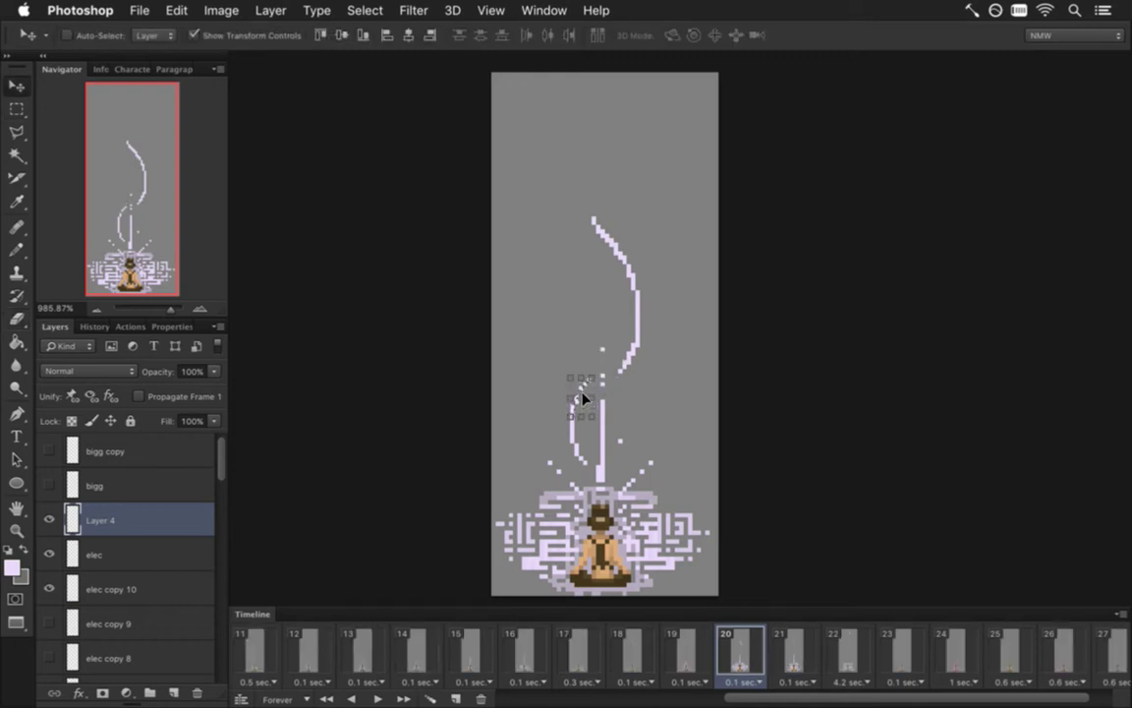
key("Up")
key("Up")
key("Up")
key("Up")
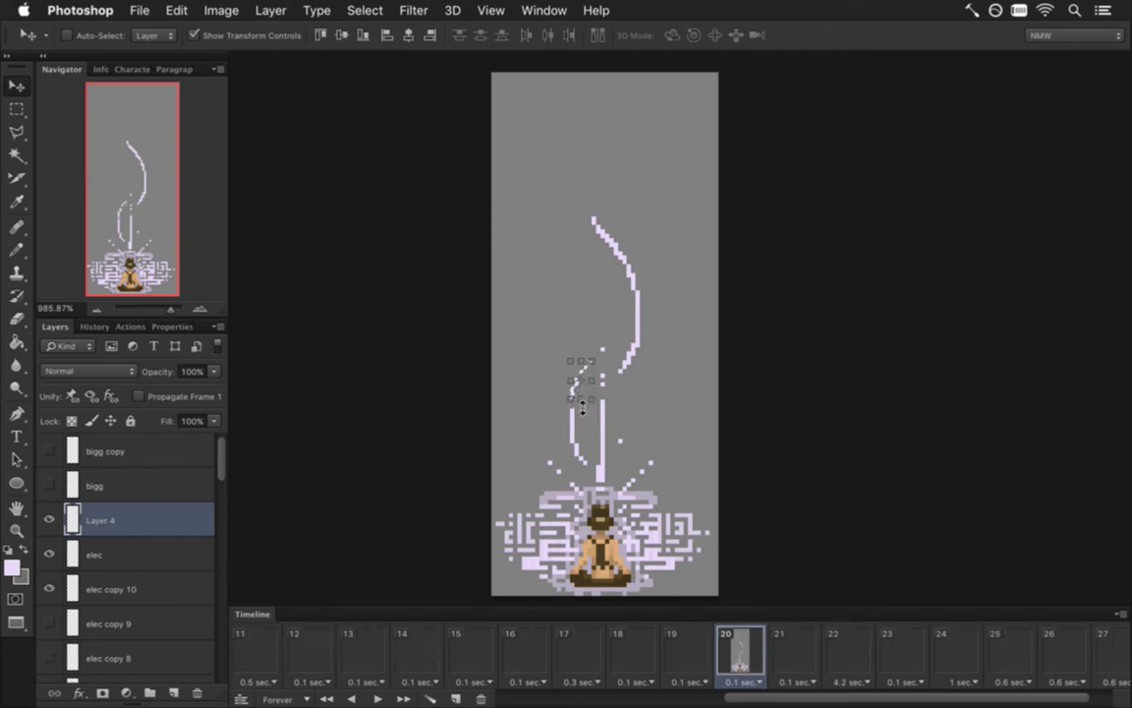
key("Down")
key("Down")
key("Down")
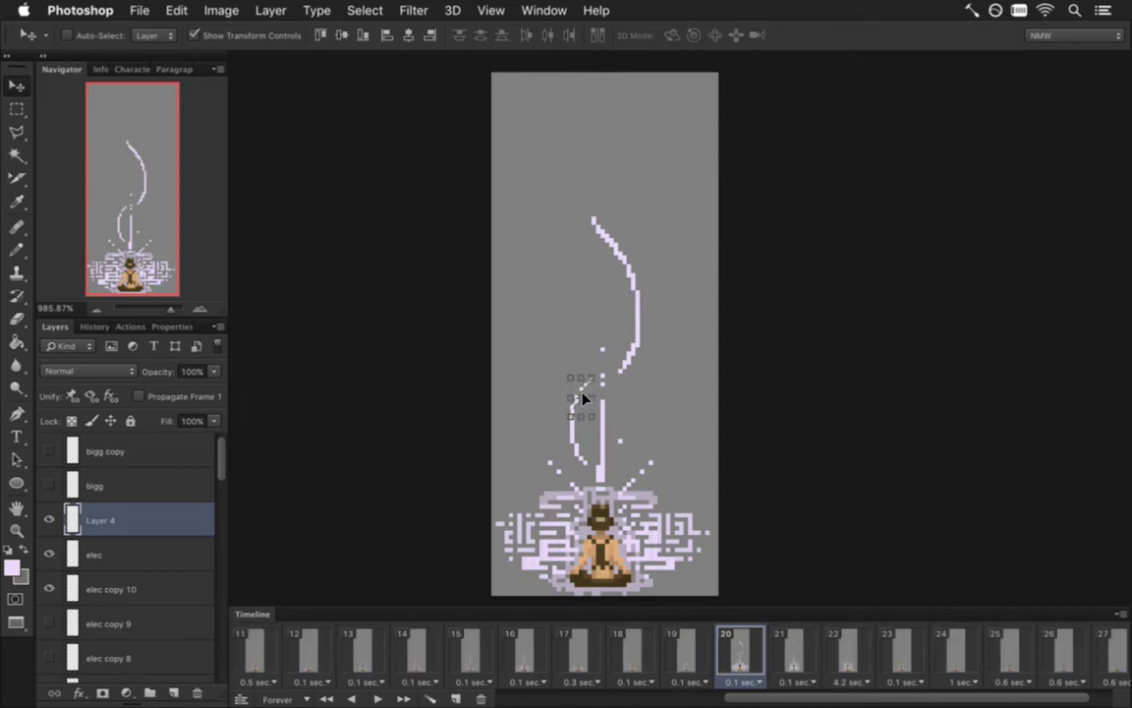
key("Left")
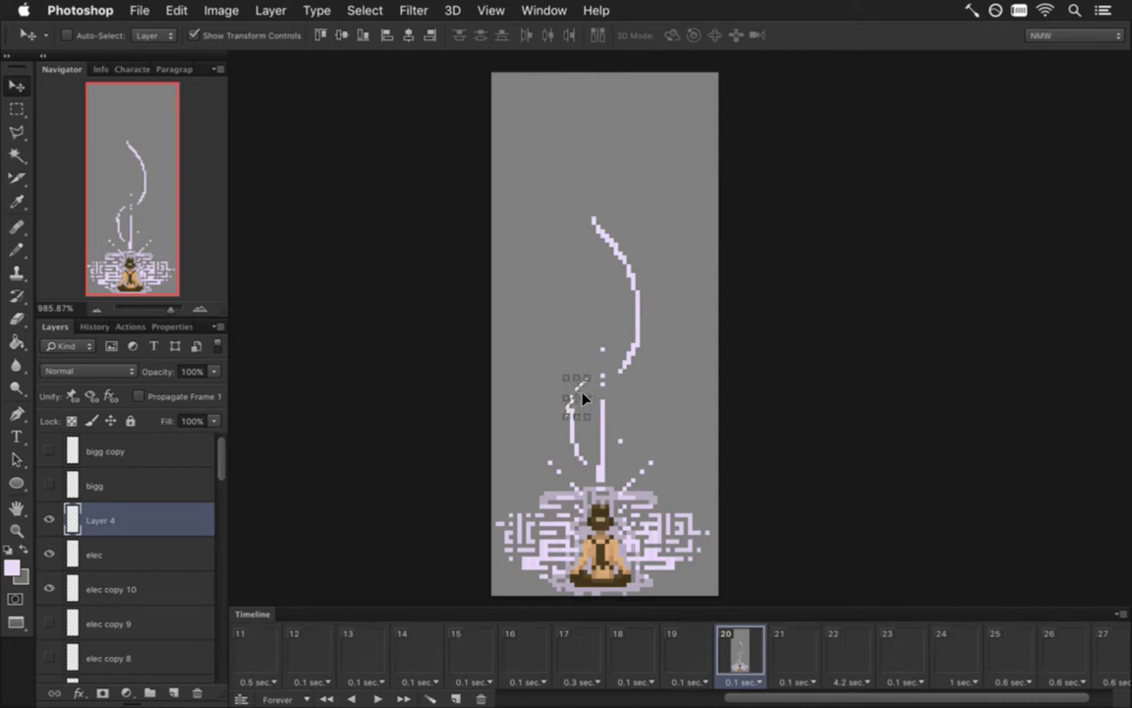
Select the whole lower-left arc, shift it a couple of pixels left away from the beam, and deselect it.
key("m")
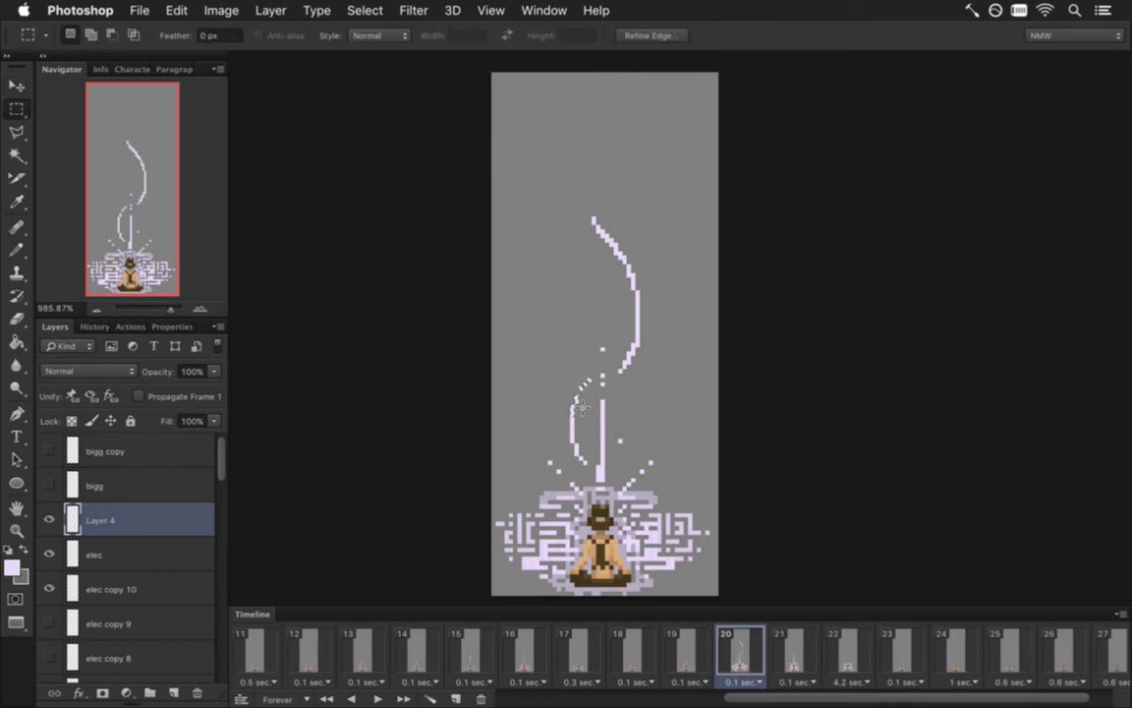
left_click_drag(544, 369, 595, 469)
key("v")
key("Left")
key("Left")
key("Up")
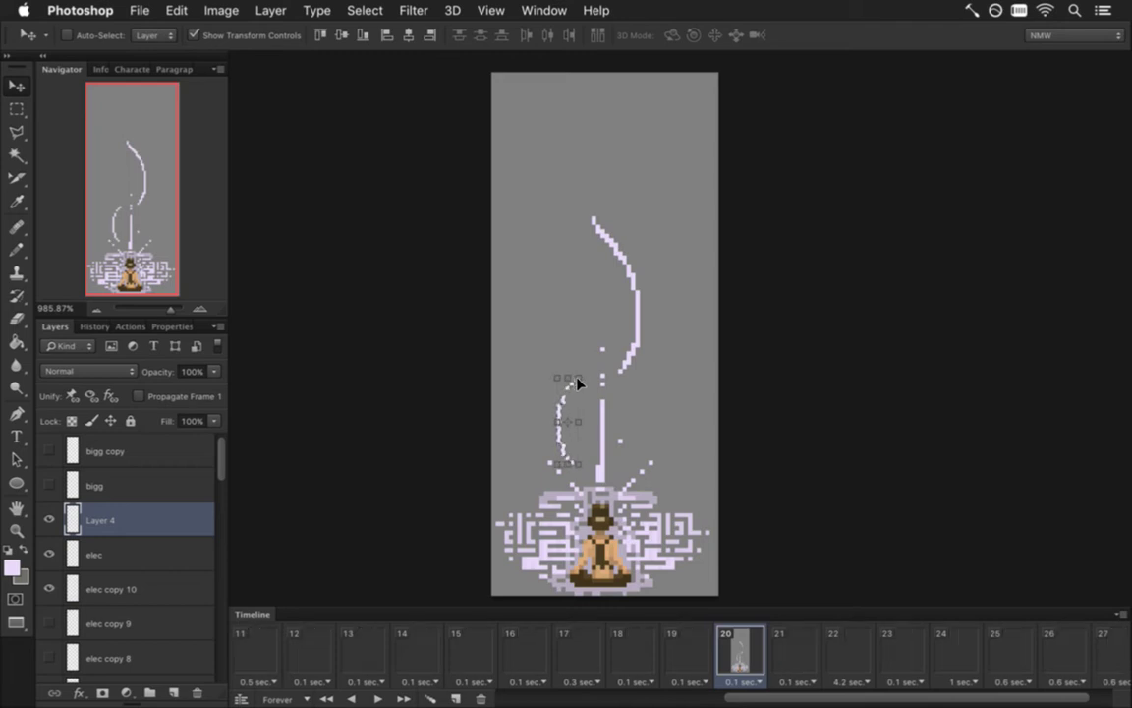
key("Down")
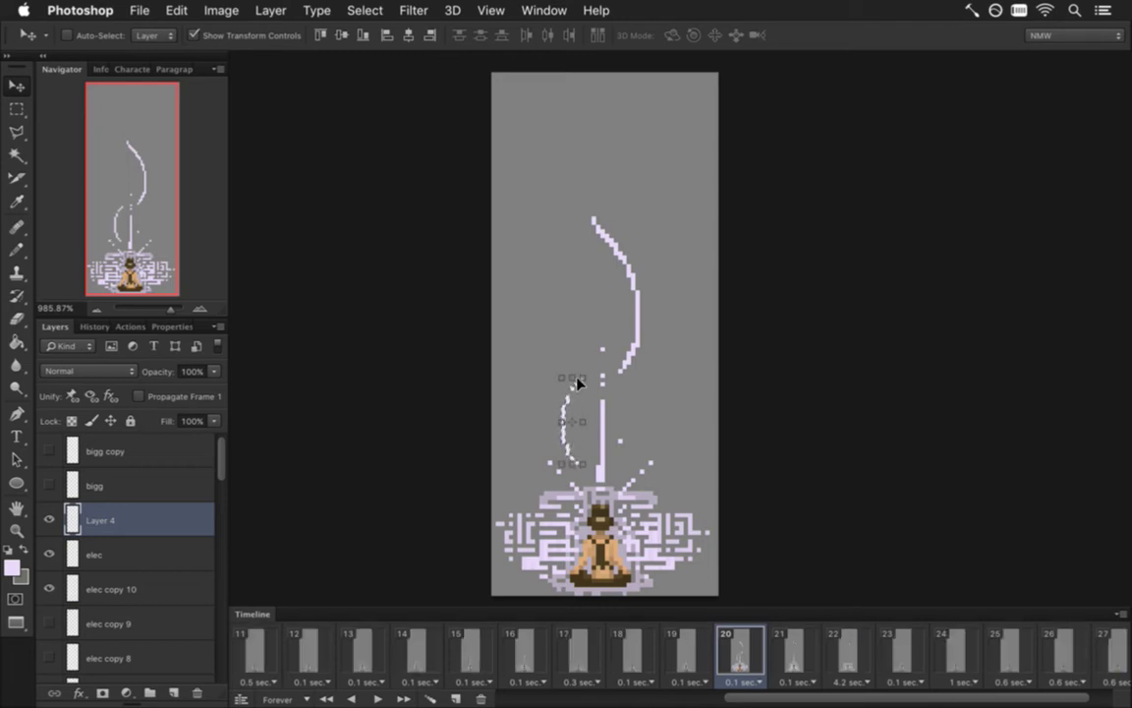
key("ctrl+d")
Erase and redraw the lower end of the right-hand arc so it curves inward more smoothly.
key("e")
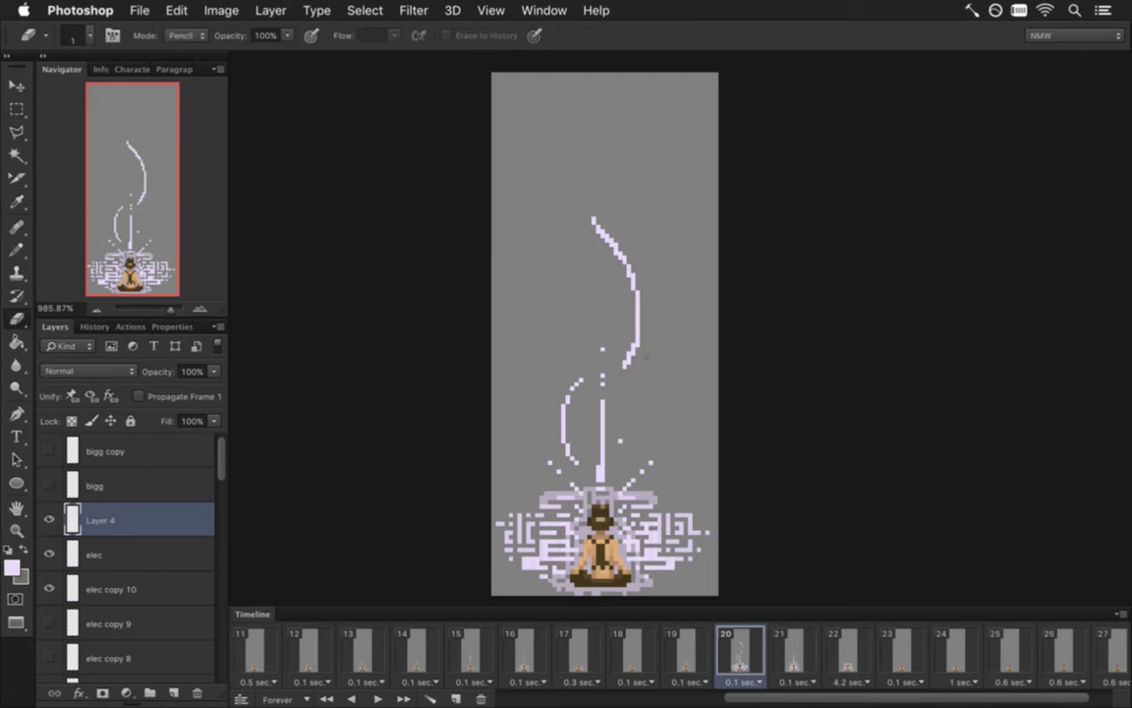
key("b")
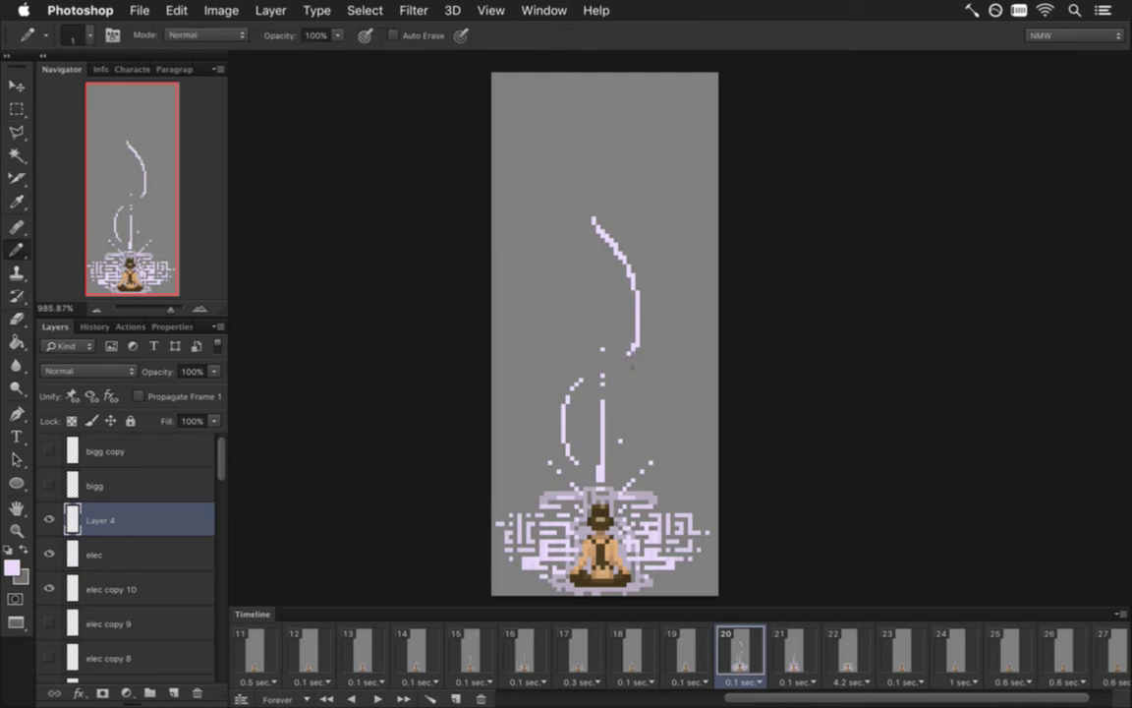
left_click_drag(628, 355, 617, 369)
key("e")
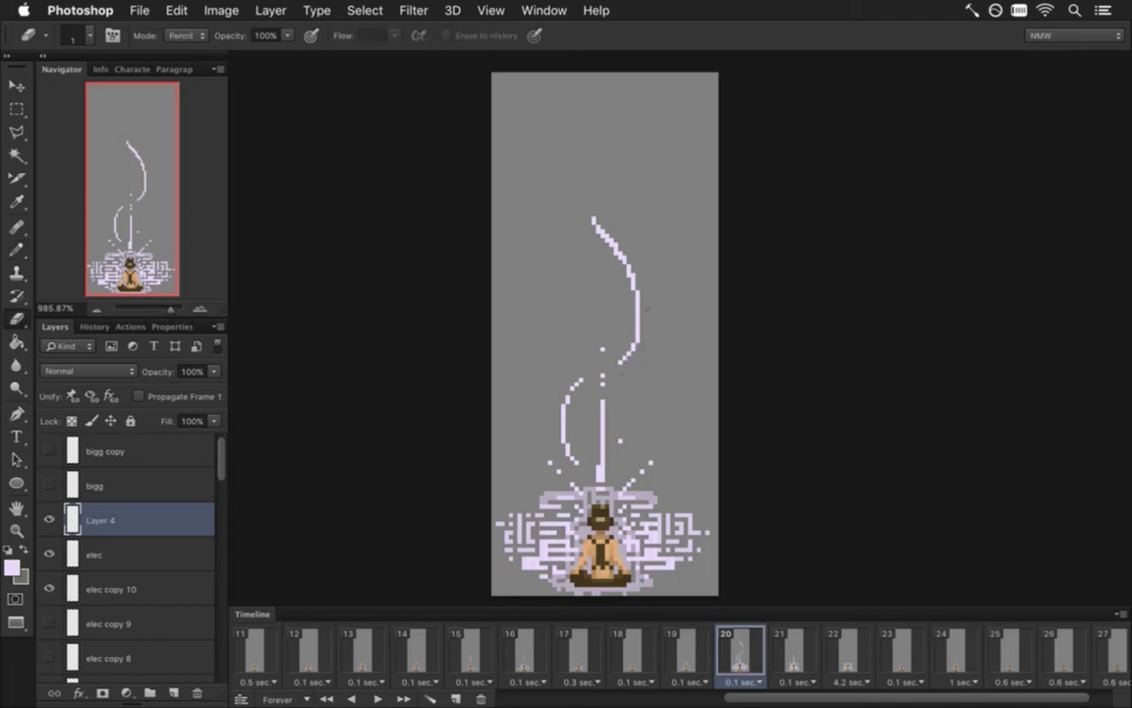
left_click_drag(637, 334, 637, 343)
key("b")
left_click_drag(636, 332, 619, 356)
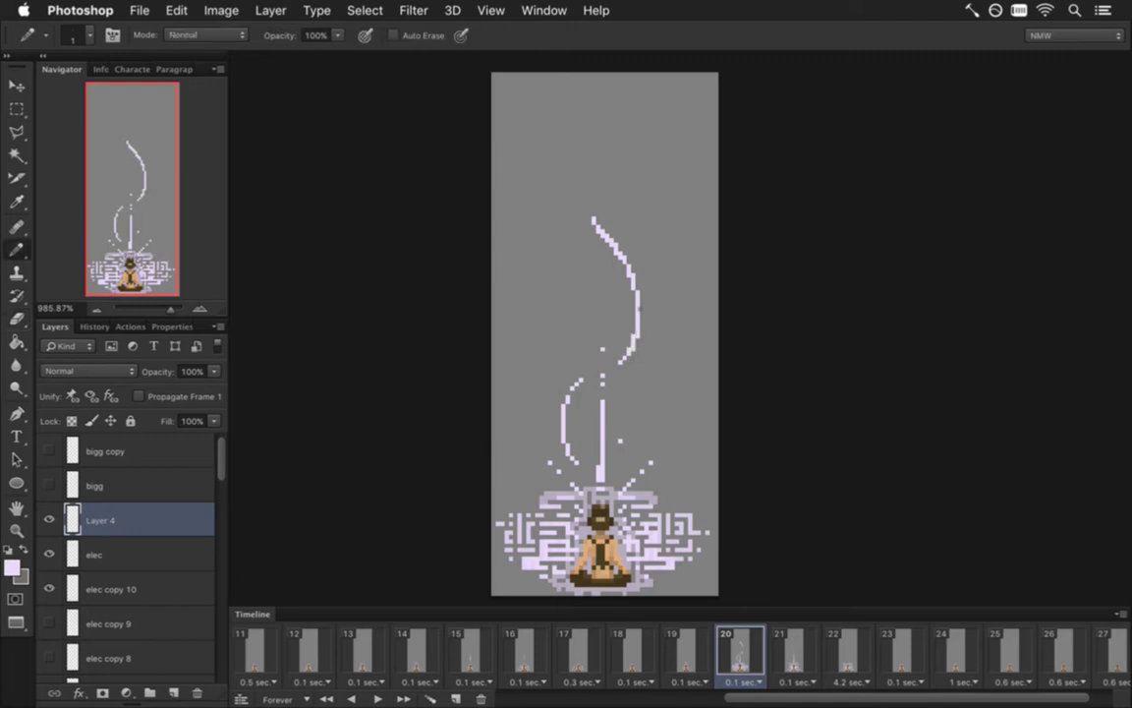
Erase a gap near the trail's upper tip and pencil a short hooked wisp extending upward from it.
key("e")
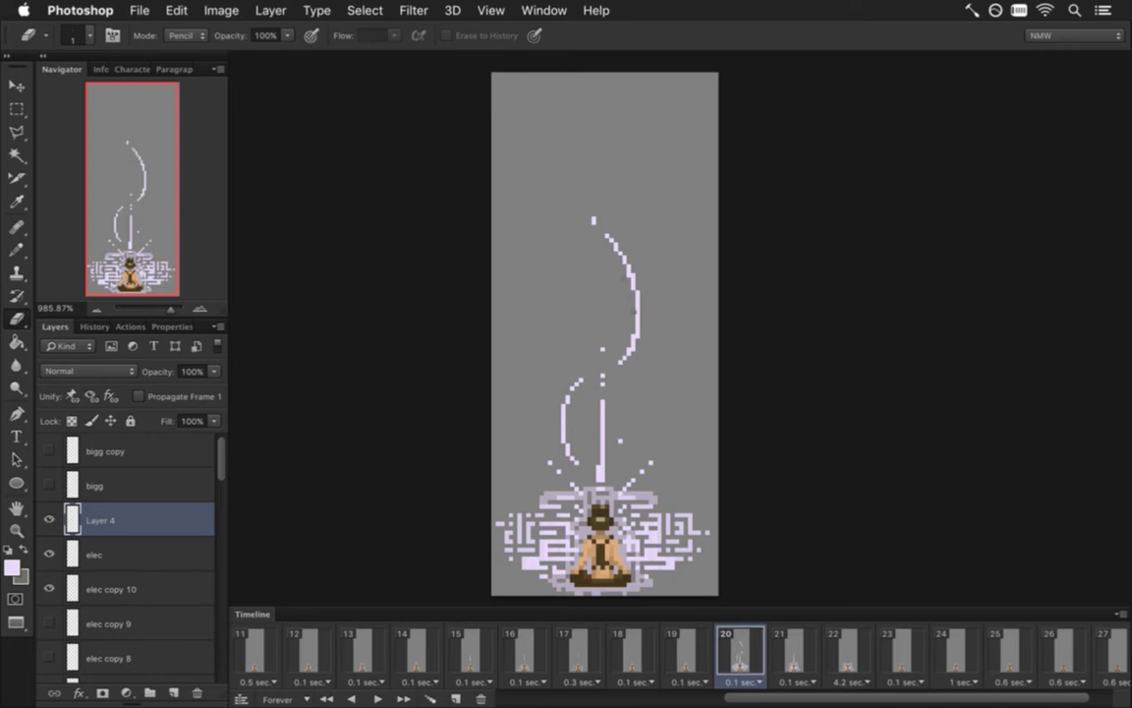
key("b")
left_click_drag(593, 218, 603, 175)
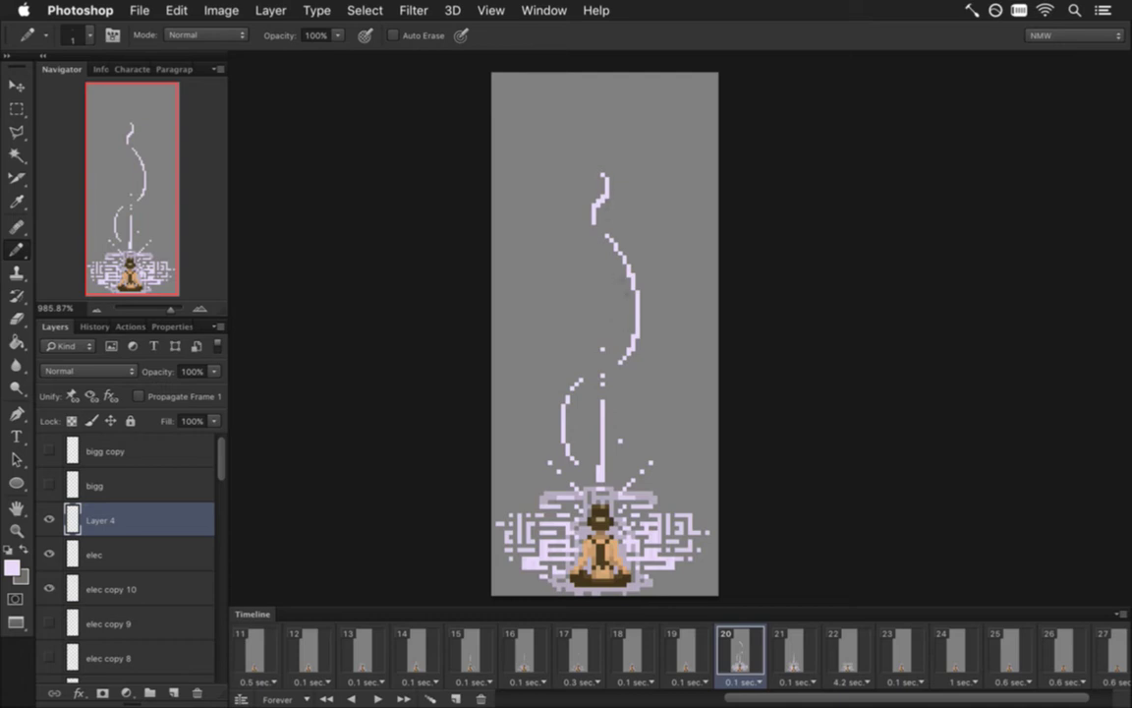
Enlarge the eraser to 3 pixels, erase the upper bend, and redraw it as a flatter diagonal with a short segment on the left.
key("e")
key("bracketright")
mouse_move(596, 203)
left_mouse_down()
mouse_move(633, 277)
mouse_move(588, 261)
left_mouse_up()
key("b")
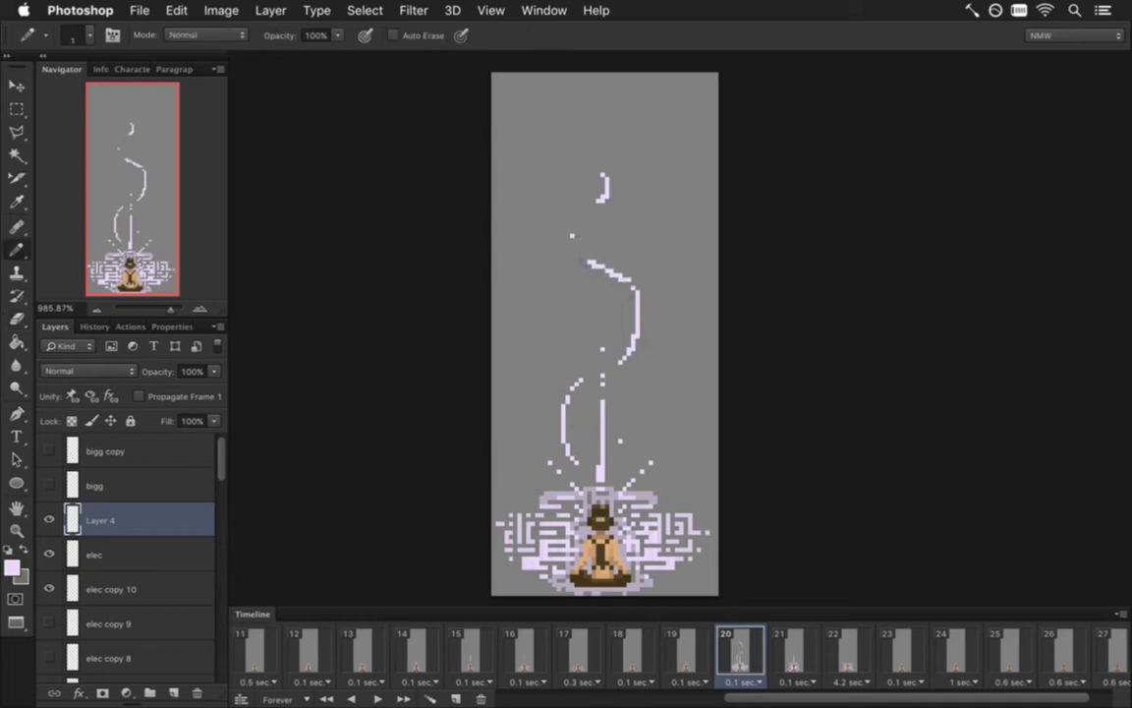
left_click_drag(573, 236, 577, 204)
Erase the corner of the right-hand arc and redraw it as a rounder outward bulge.
key("e")
left_click_drag(619, 277, 638, 303)
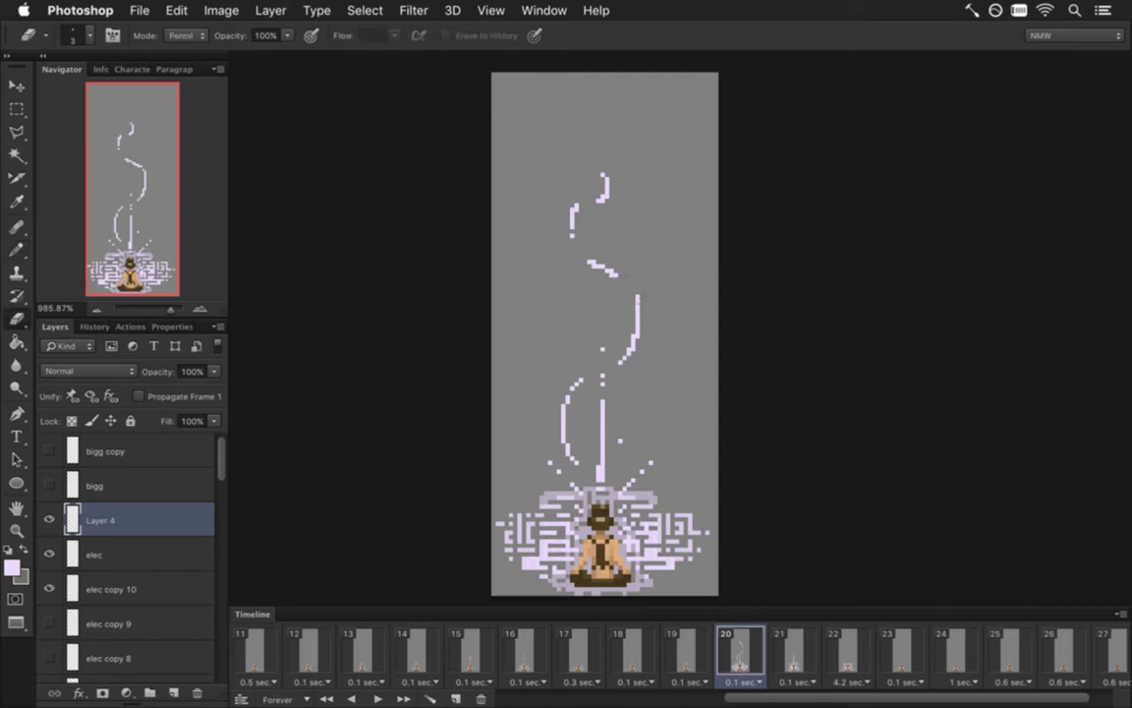
key("b")
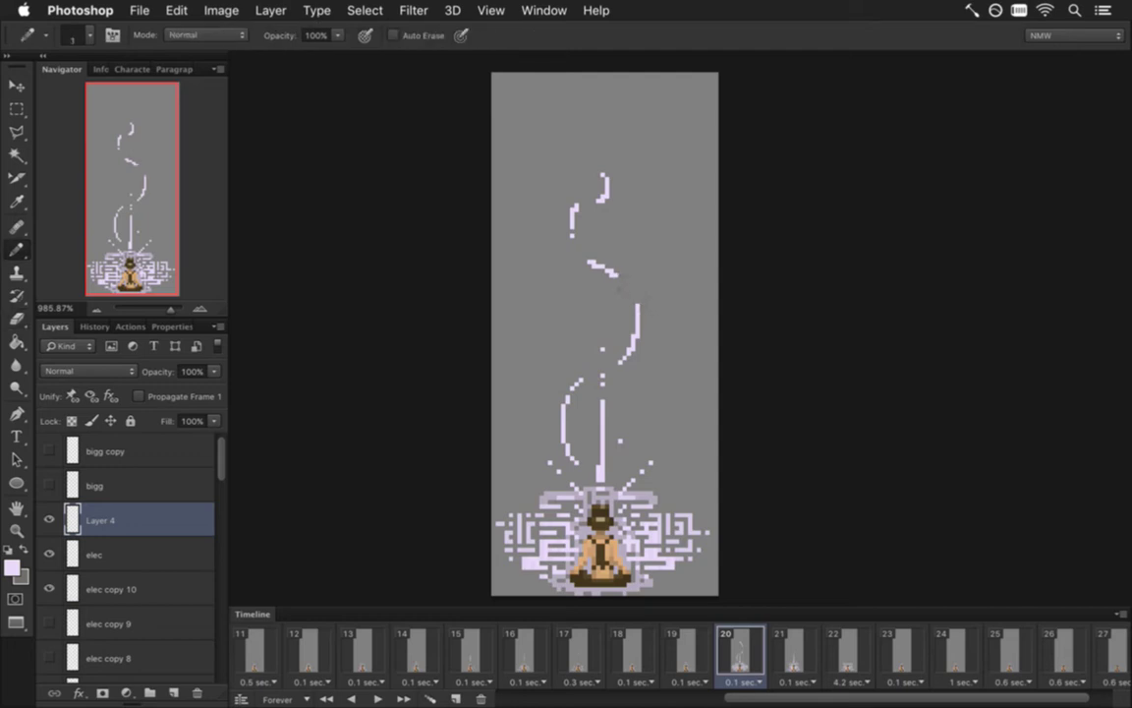
left_click_drag(618, 277, 639, 304)
key("e")
mouse_move(631, 295)
left_mouse_down()
mouse_move(638, 329)
mouse_move(636, 304)
mouse_move(641, 319)
left_mouse_up()
Try to bridge the gap between the short upper-left segment and the right-hand arc with extra pixels, and undo the strokes.
key("b")
left_click(576, 249)
key("super+z")
key("super+z")
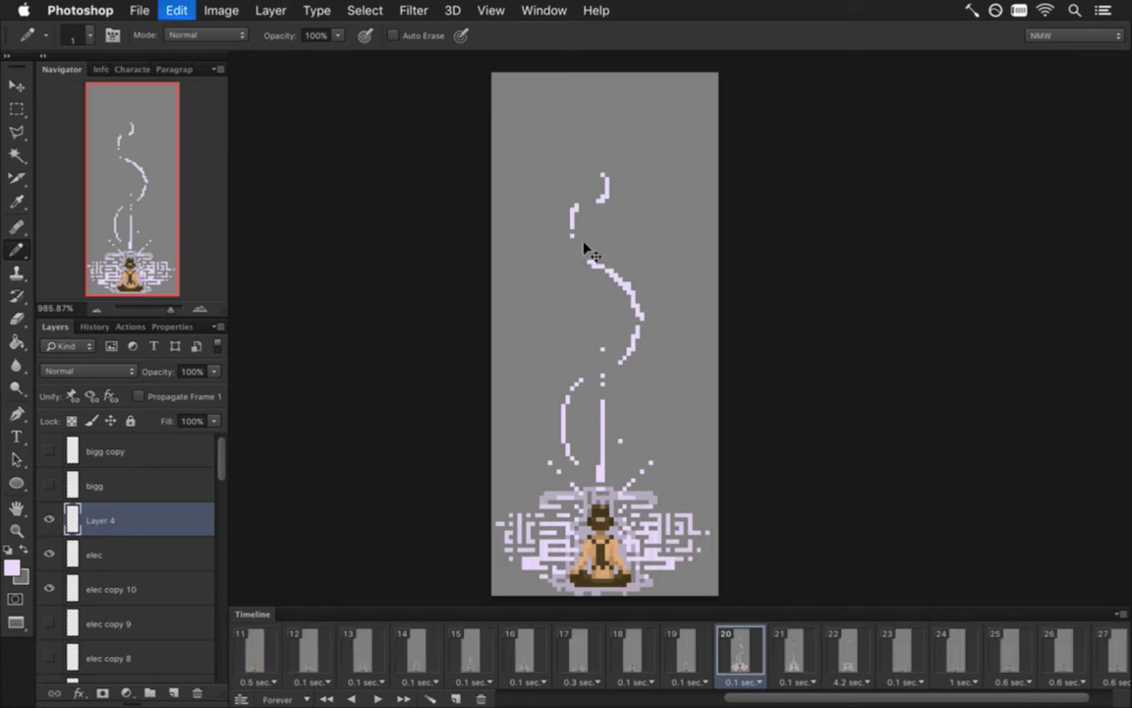
left_click_drag(565, 241, 562, 252)
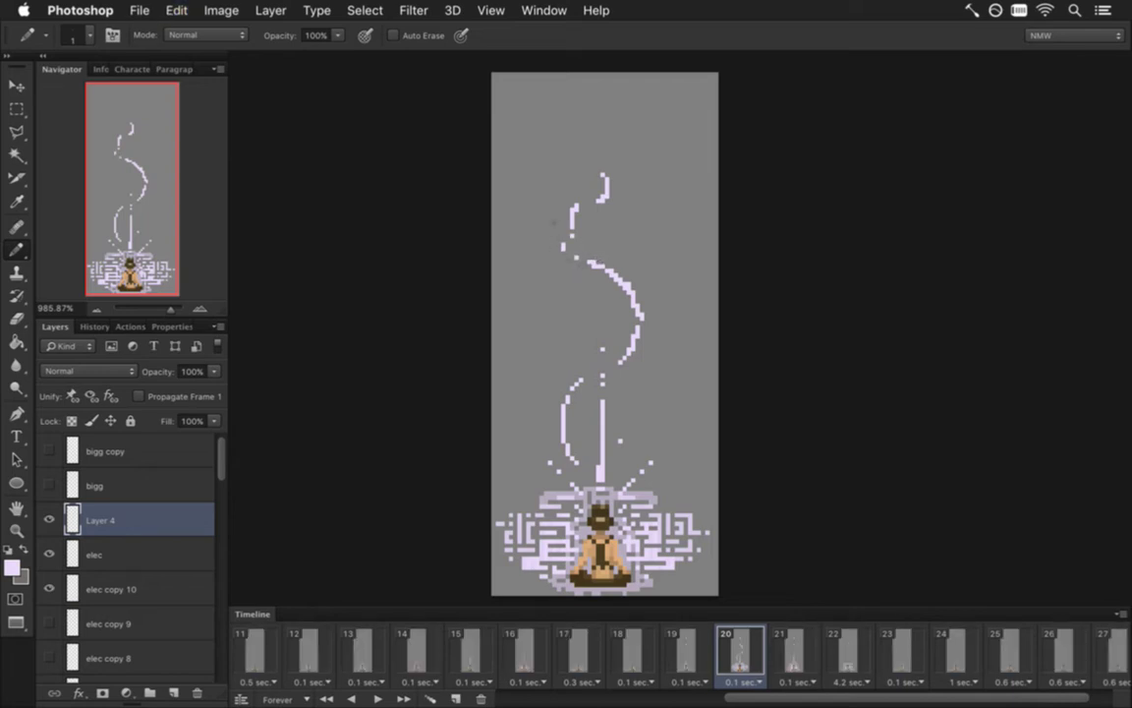
left_click_drag(578, 205, 567, 238)
key("super+z")
Select the short upper-left segment, nudge it slightly down into line with the trail, and deselect it.
key("m")
mouse_move(536, 189)
left_mouse_down()
mouse_move(590, 240)
mouse_move(580, 245)
left_mouse_up()
key("v")
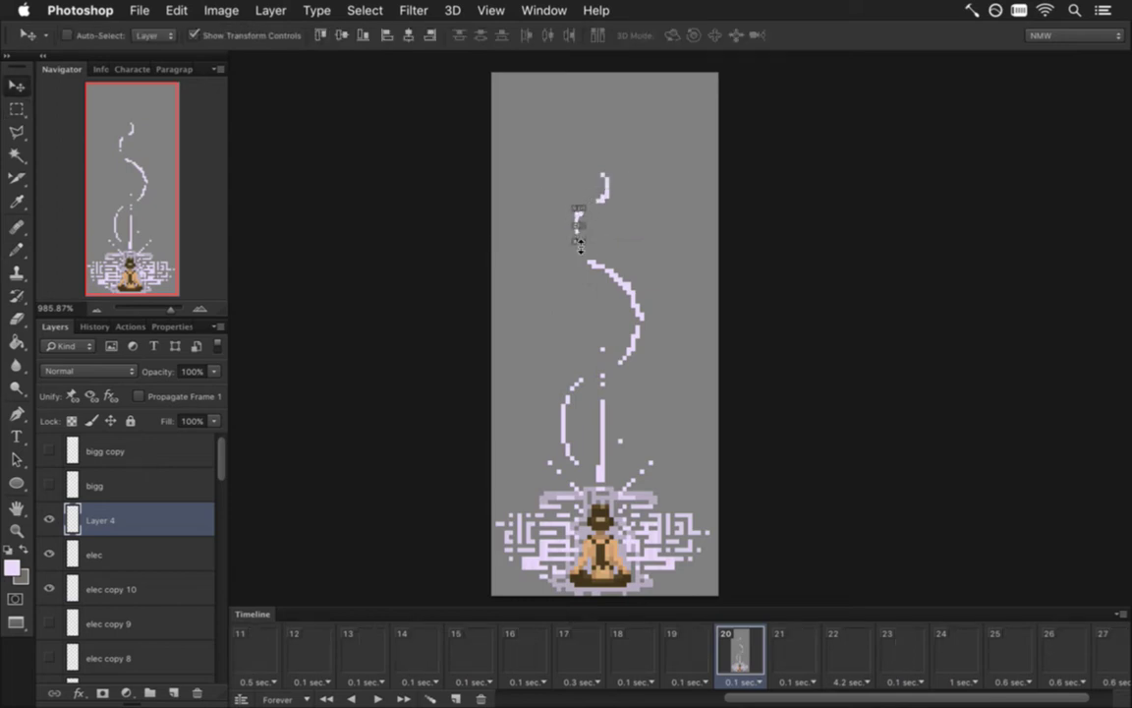
key("Left")
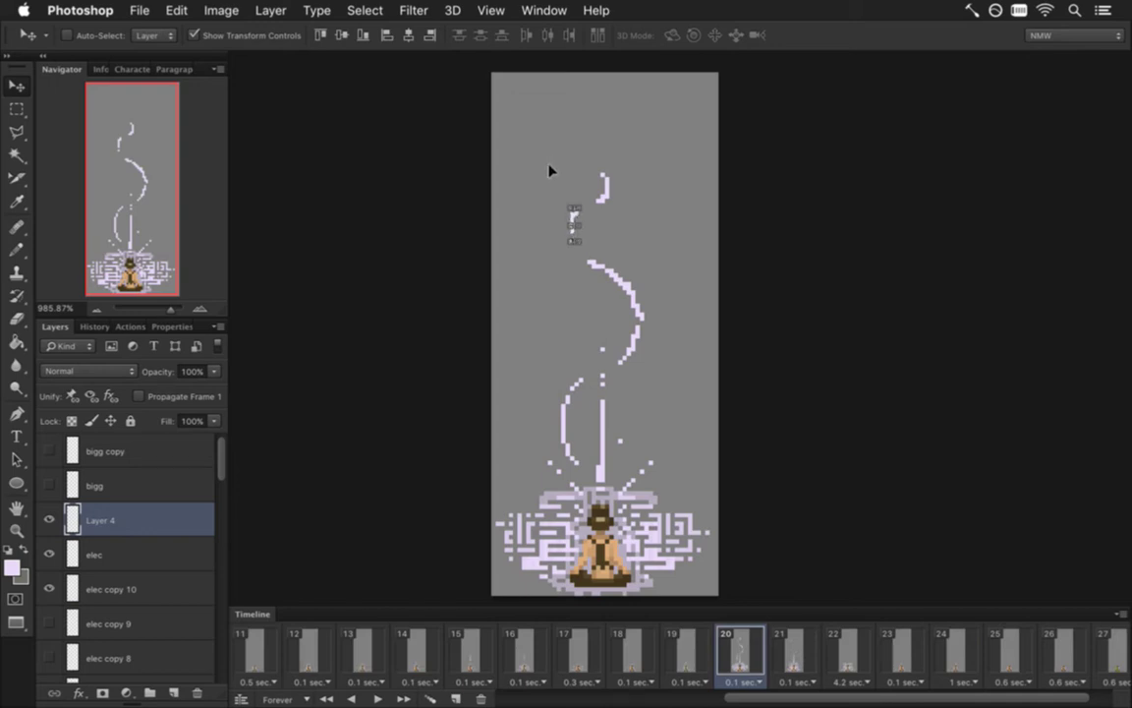
key("m")
key("ctrl+d")
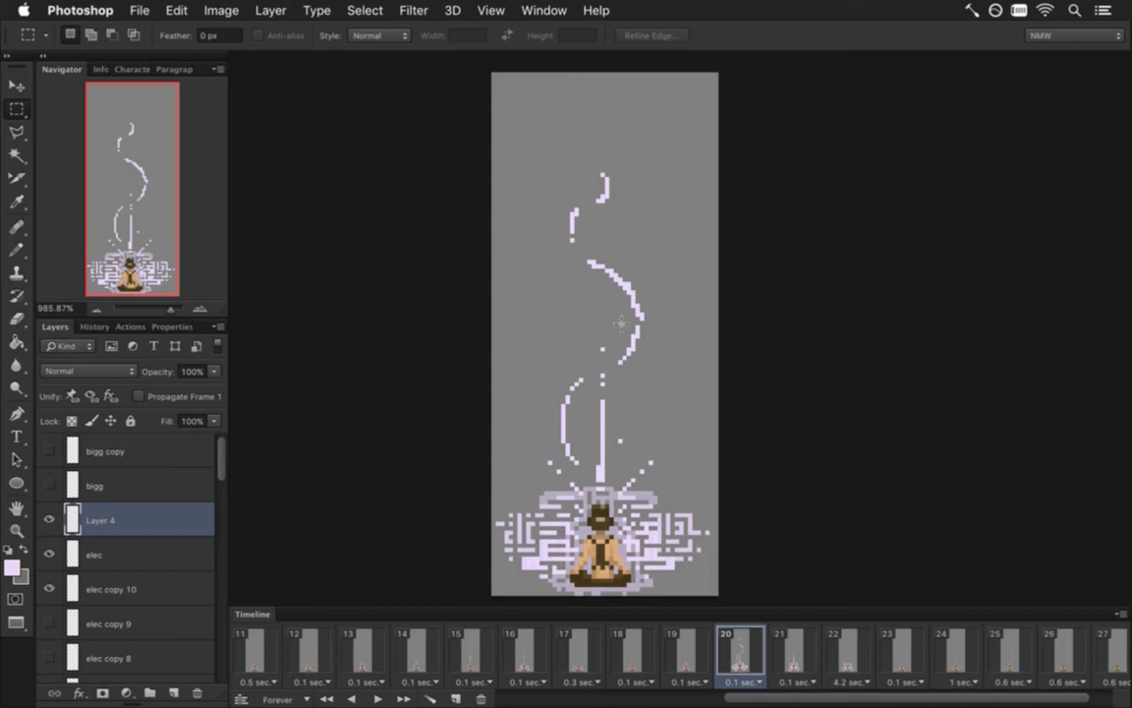
Erase the trail above the lower-left arc and redraw the right-hand bend as short separate pixel dashes.
key("e")
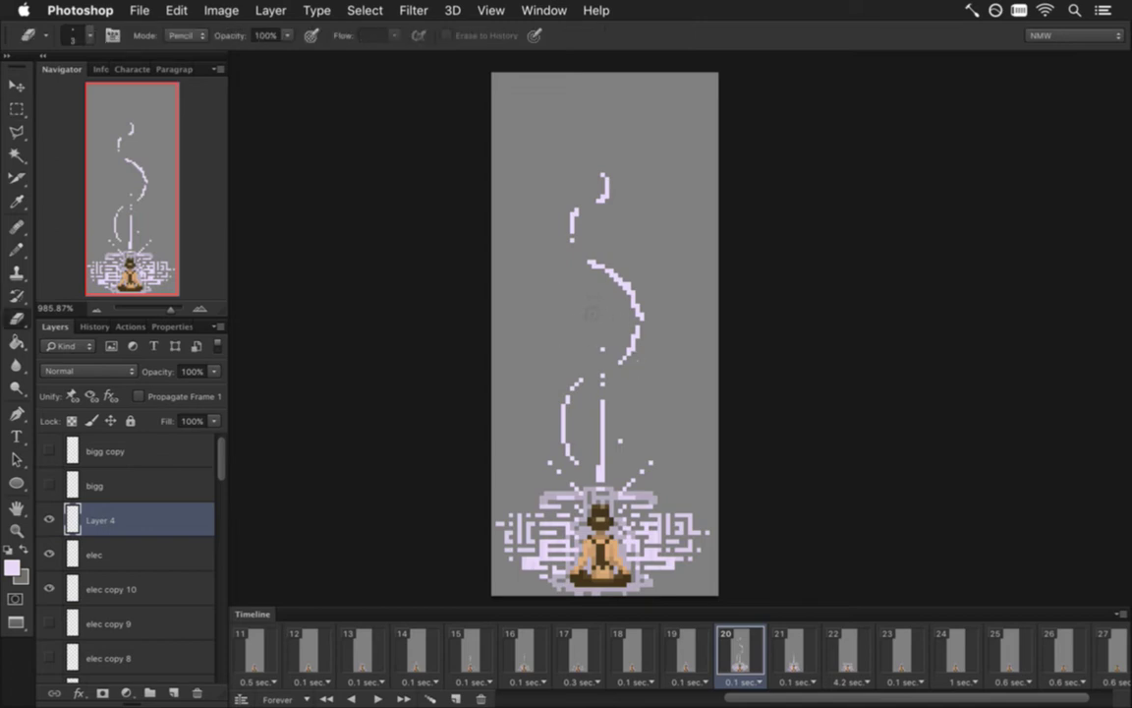
mouse_move(627, 370)
left_mouse_down()
mouse_move(564, 317)
mouse_move(562, 259)
mouse_move(517, 192)
left_mouse_up()
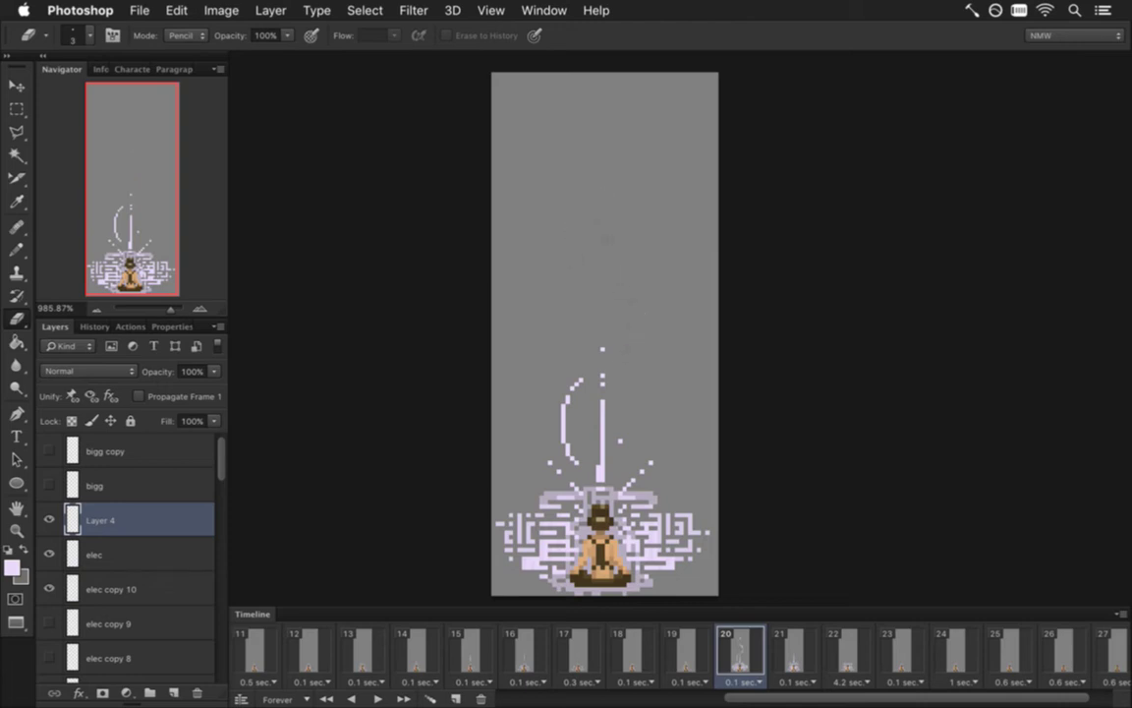
key("b")
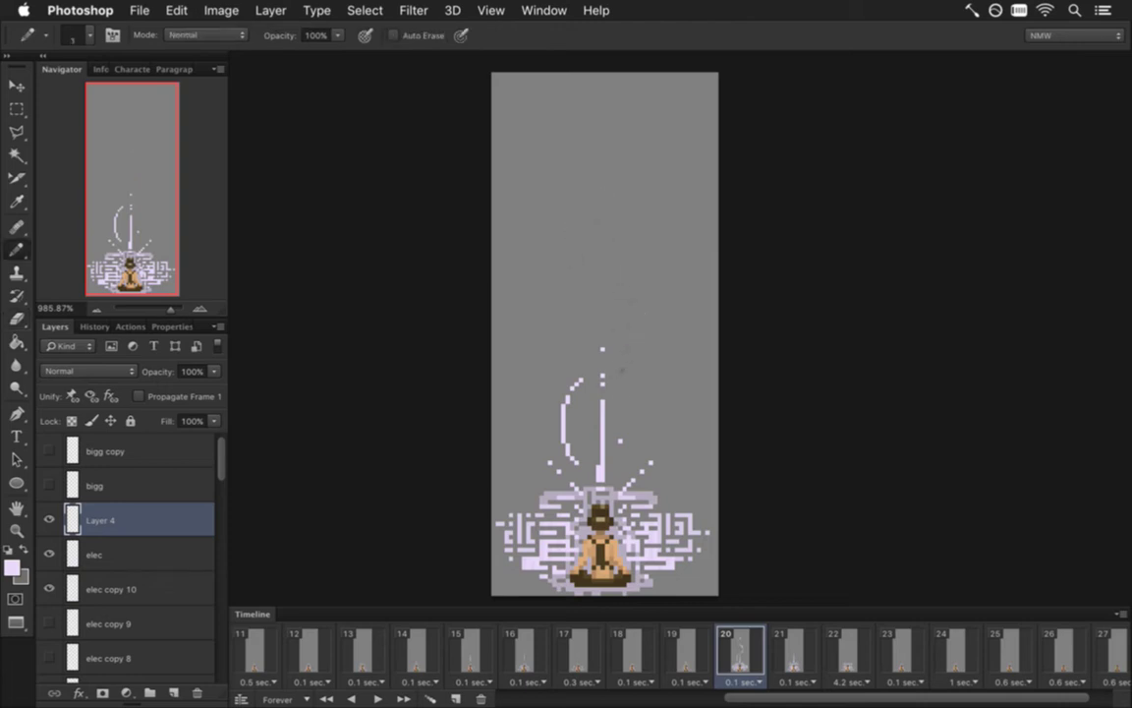
left_click(617, 364)
left_click_drag(630, 352, 642, 315)
left_click_drag(617, 258, 628, 271)
key("super+z")
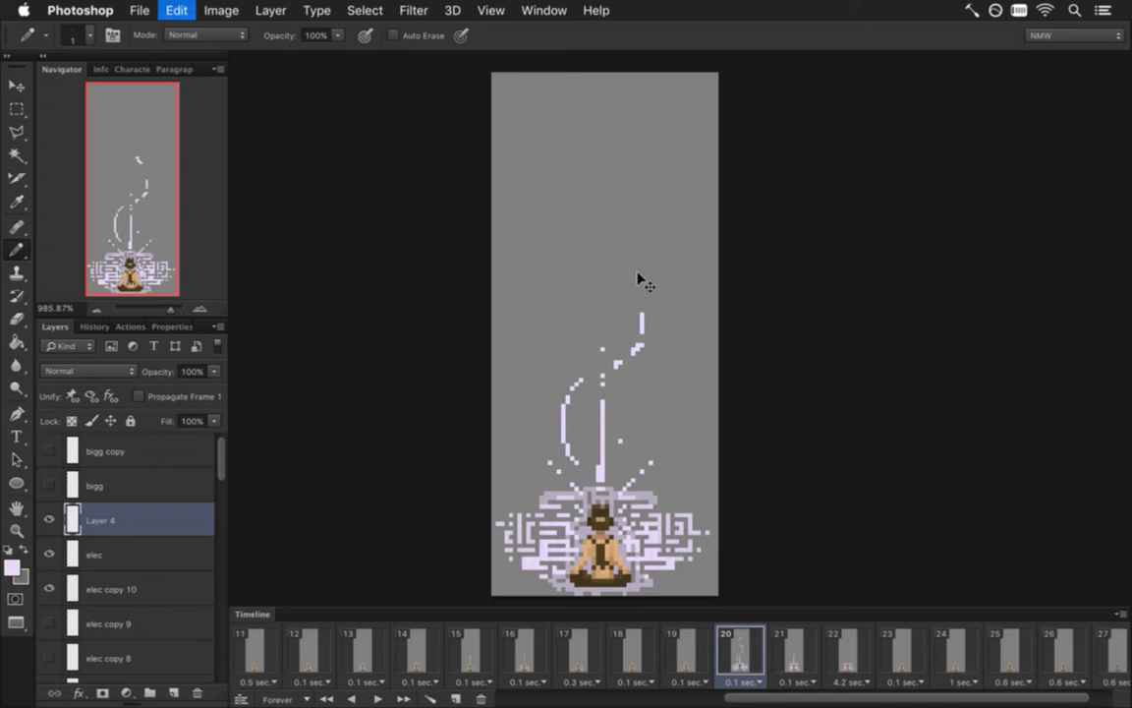
left_click_drag(619, 281, 633, 292)
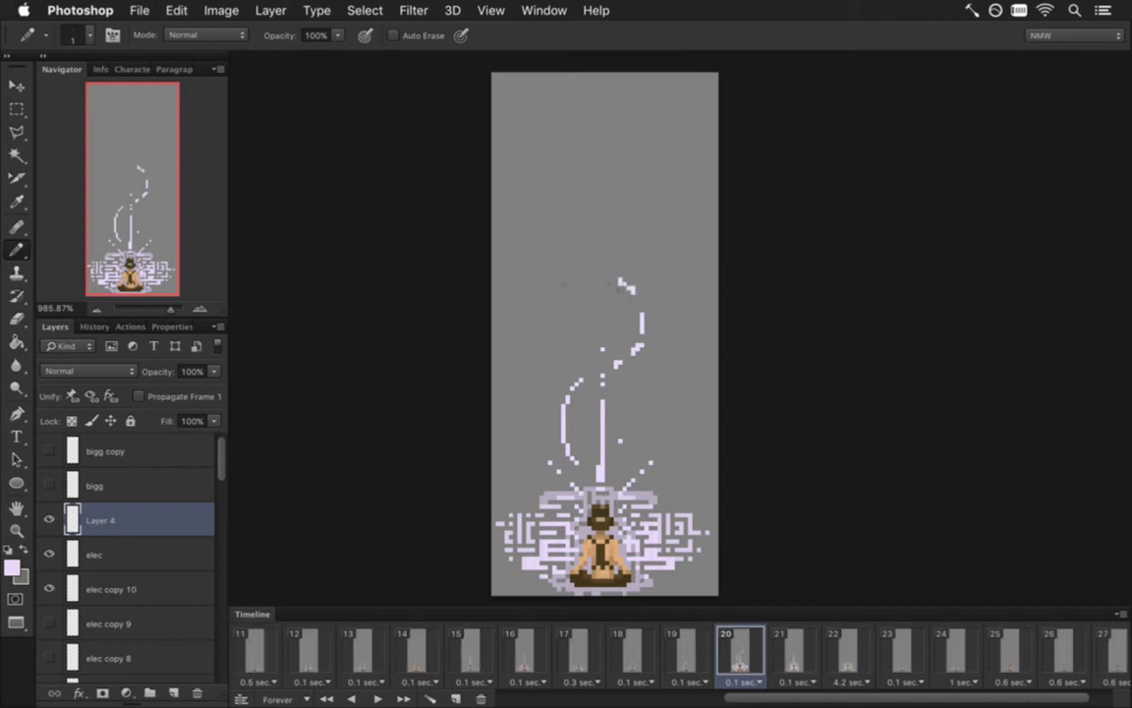
Extend the trail upward with short dashes for the upper-left bend and a vertical column of single dots above it.
left_click_drag(580, 262, 594, 271)
left_click_drag(572, 236, 609, 175)
key("super+z")
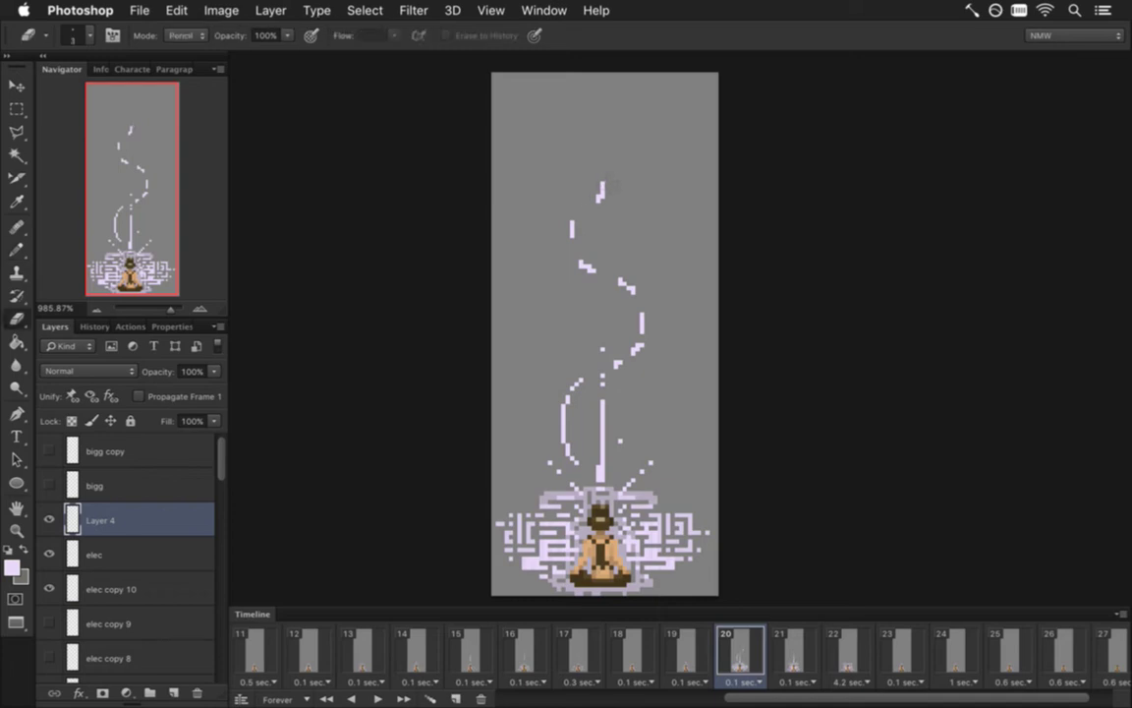
left_click(602, 118)
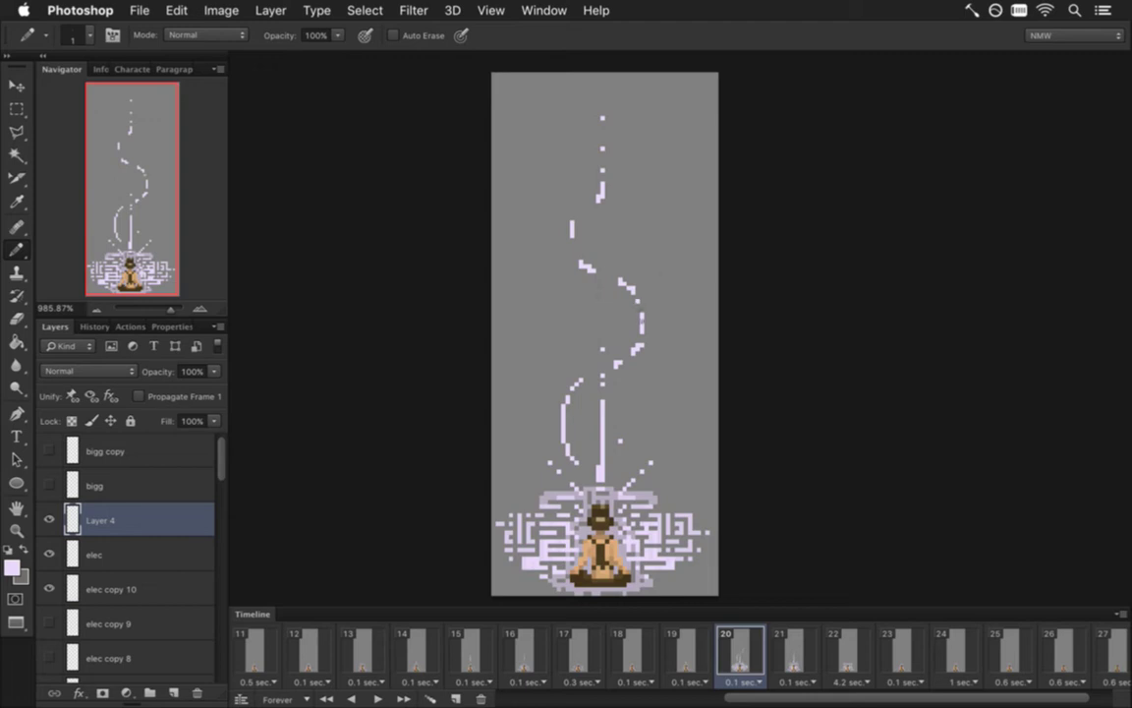
Fill the gaps between the upper dashes with single pixels and clean up the curve with the eraser.
left_click(612, 273)
key("e")
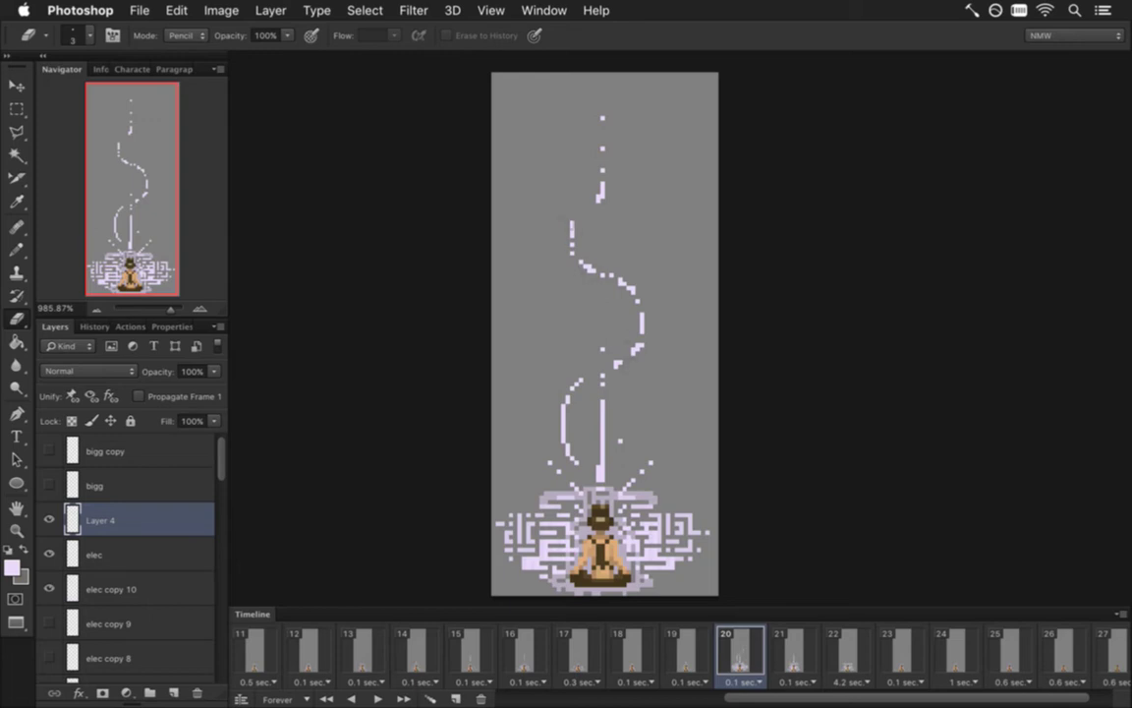
key("b")
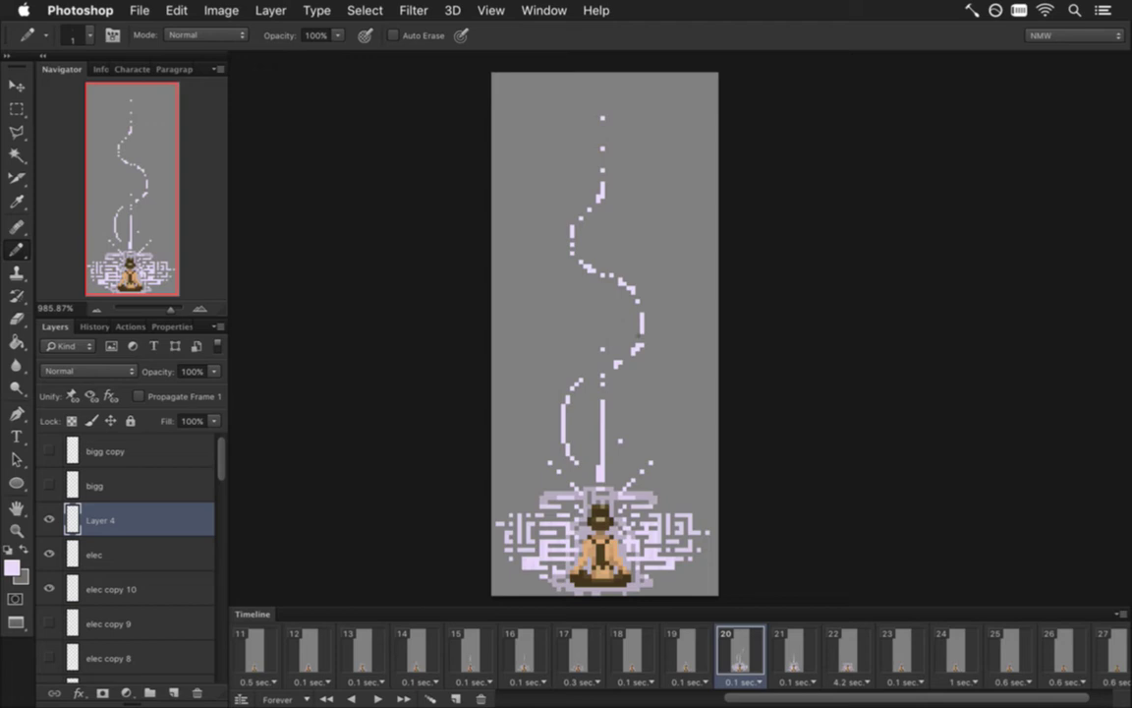
key("e")
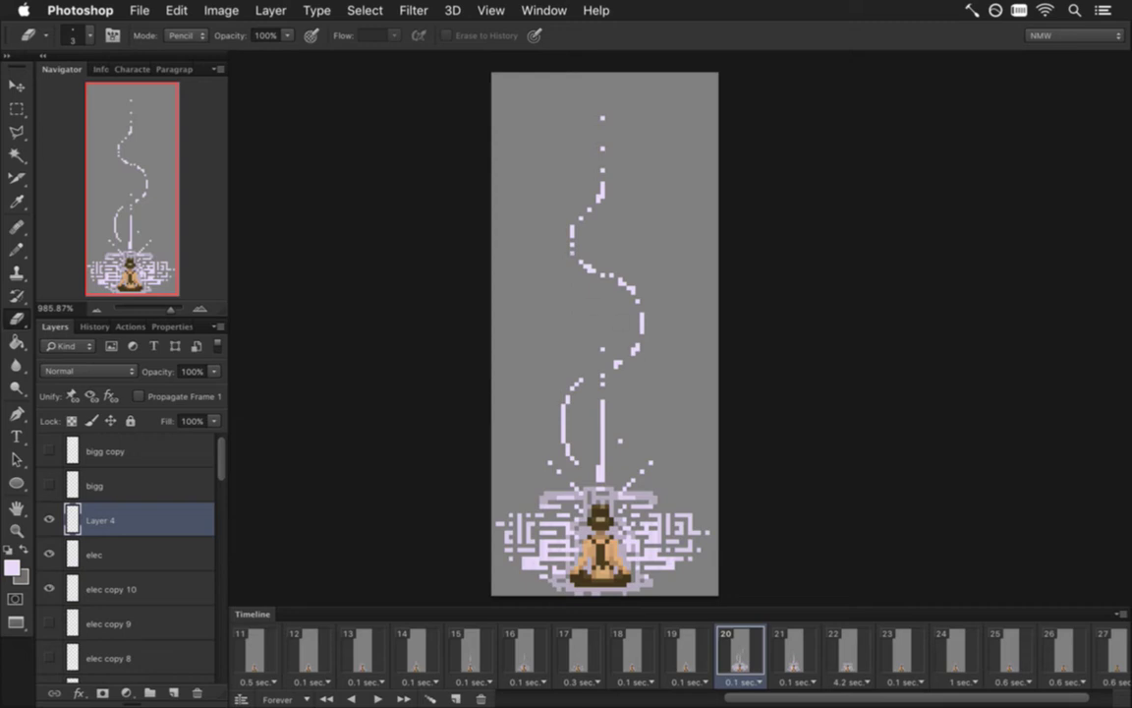
Select the upper-left bend, nudge it one pixel to the right, deselect, and thin its vertical dash with the eraser.
key("m")
left_click_drag(535, 189, 578, 309)
key("v")
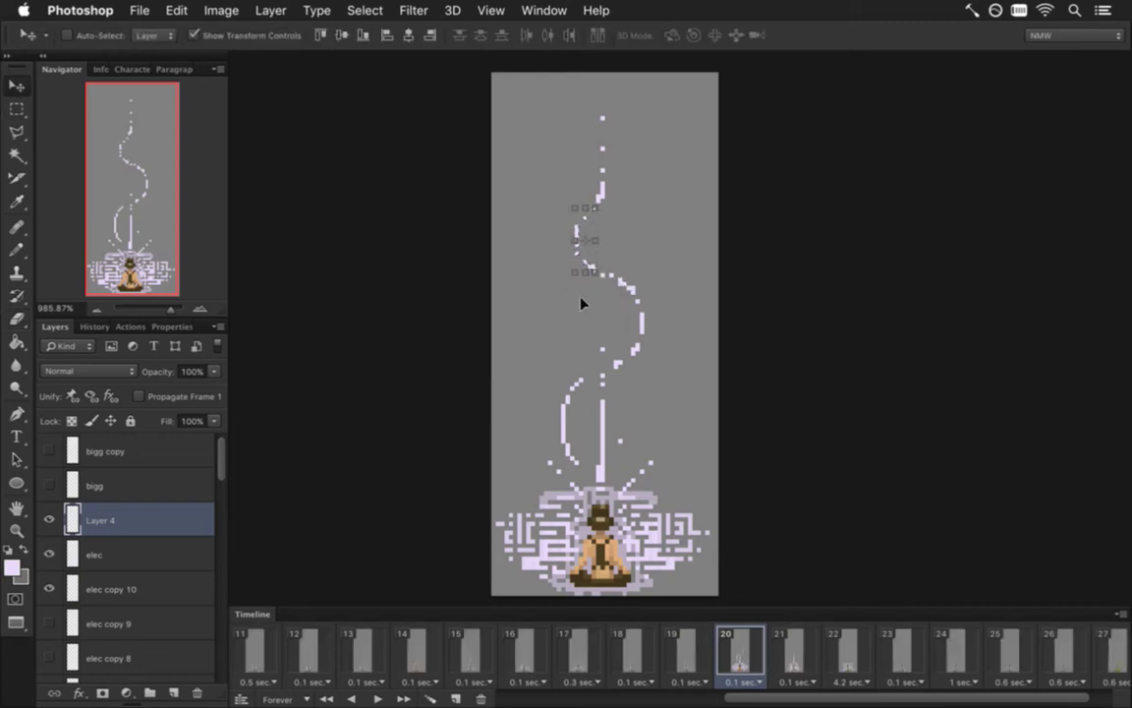
key("m")
key("ctrl+d")
key("e")
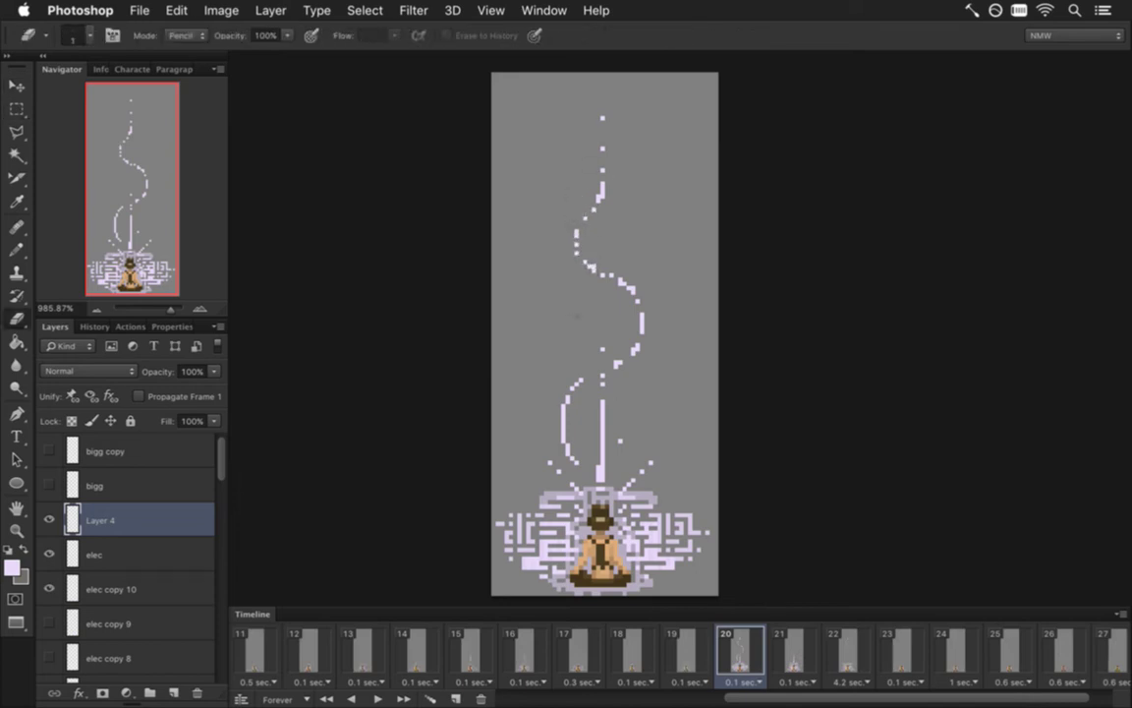
Try a pencil stroke beside the upper part of the trail and undo it.
key("b")
left_click_drag(602, 321, 645, 89)
key("ctrl+z")
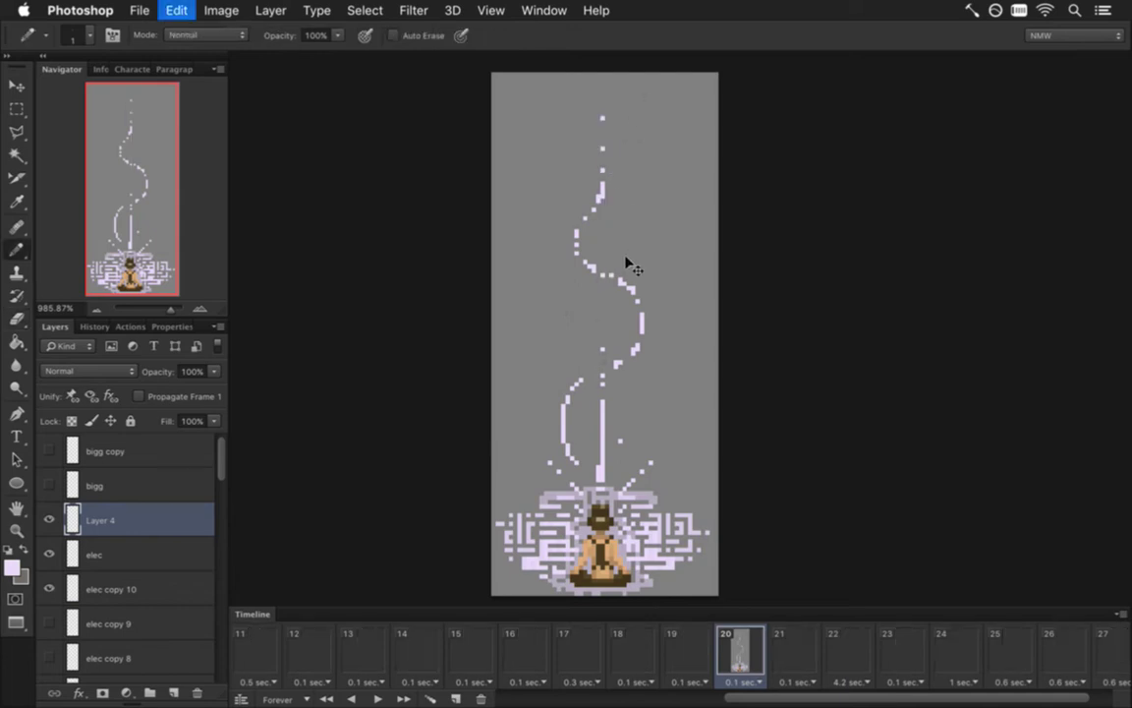
Thin the short vertical dash near the top of the trail, and undo the erasing of the topmost dot.
key("e")
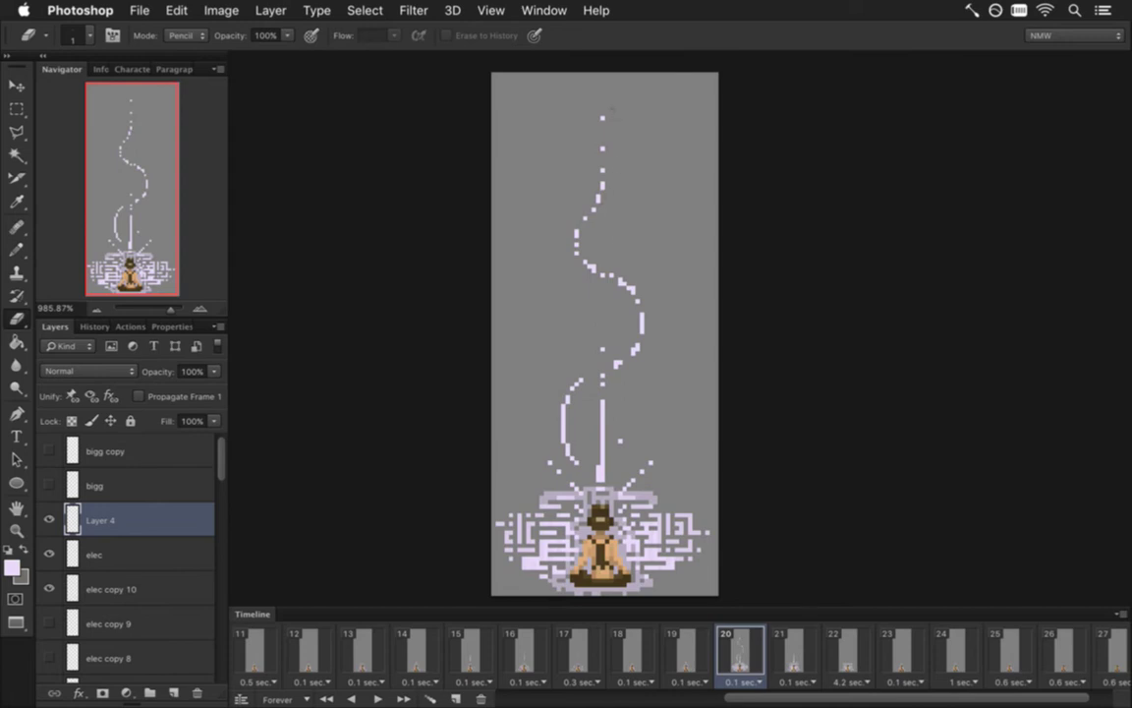
left_click(602, 119)
key("ctrl+z")
Select the middle pixels of the upper-left bend and nudge them one pixel to the left.
key("m")
mouse_move(518, 212)
left_mouse_down()
mouse_move(591, 224)
mouse_move(592, 237)
left_mouse_up()
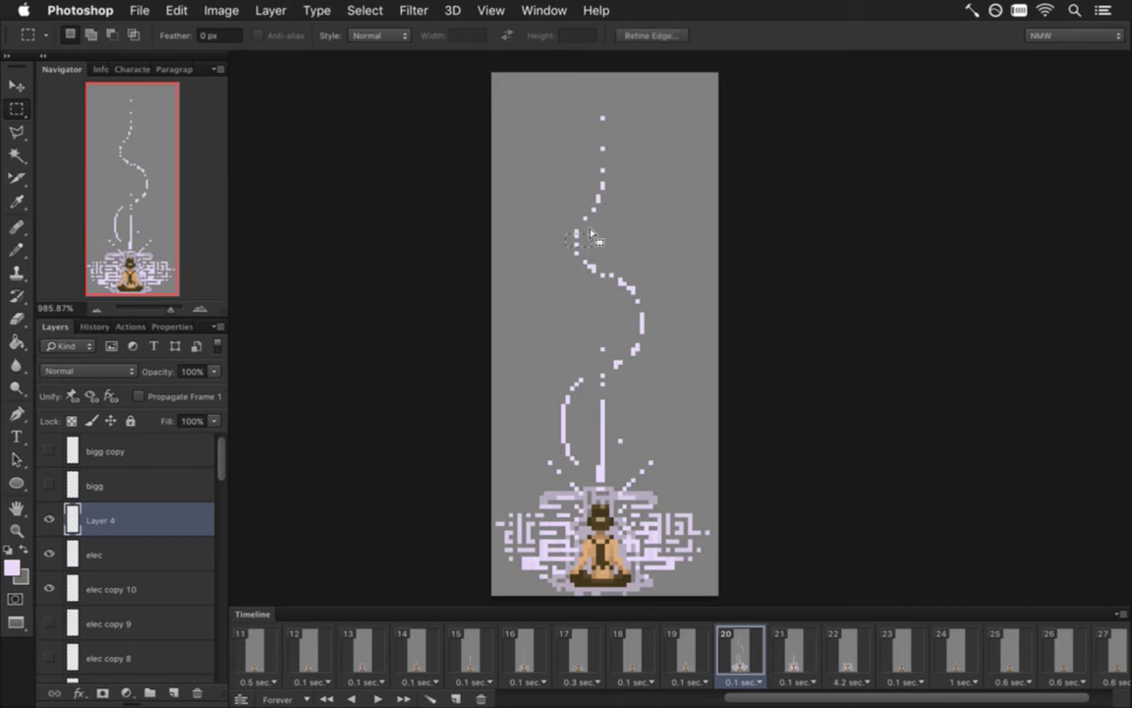
key("v")
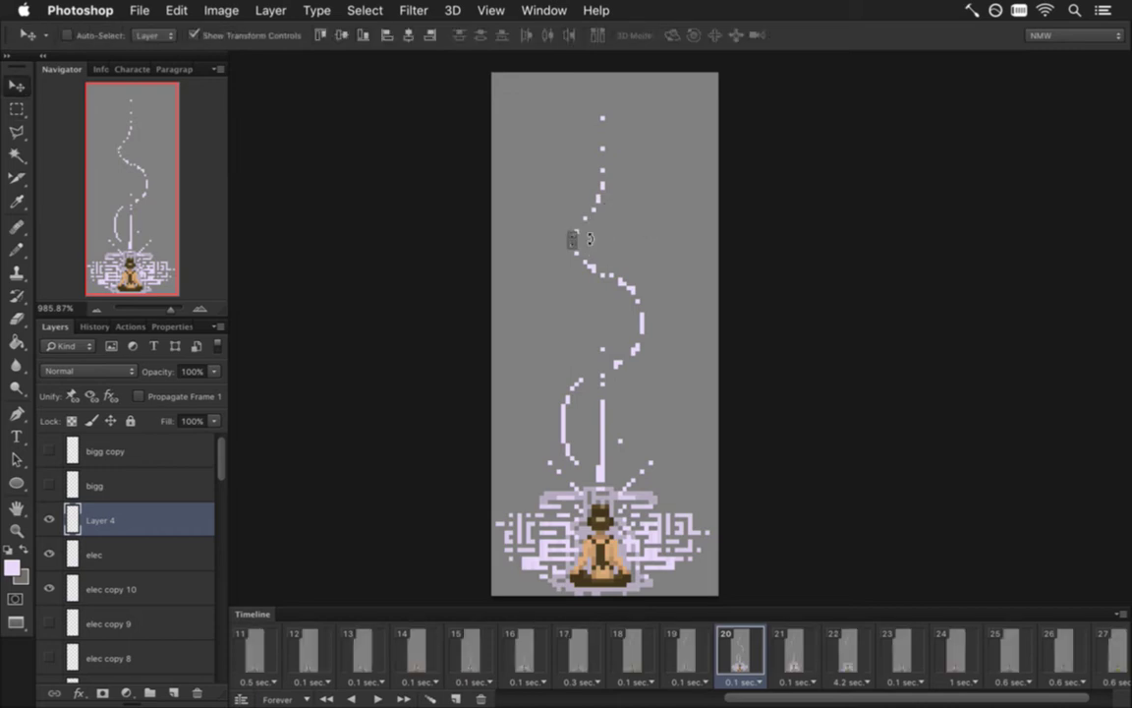
key("m")
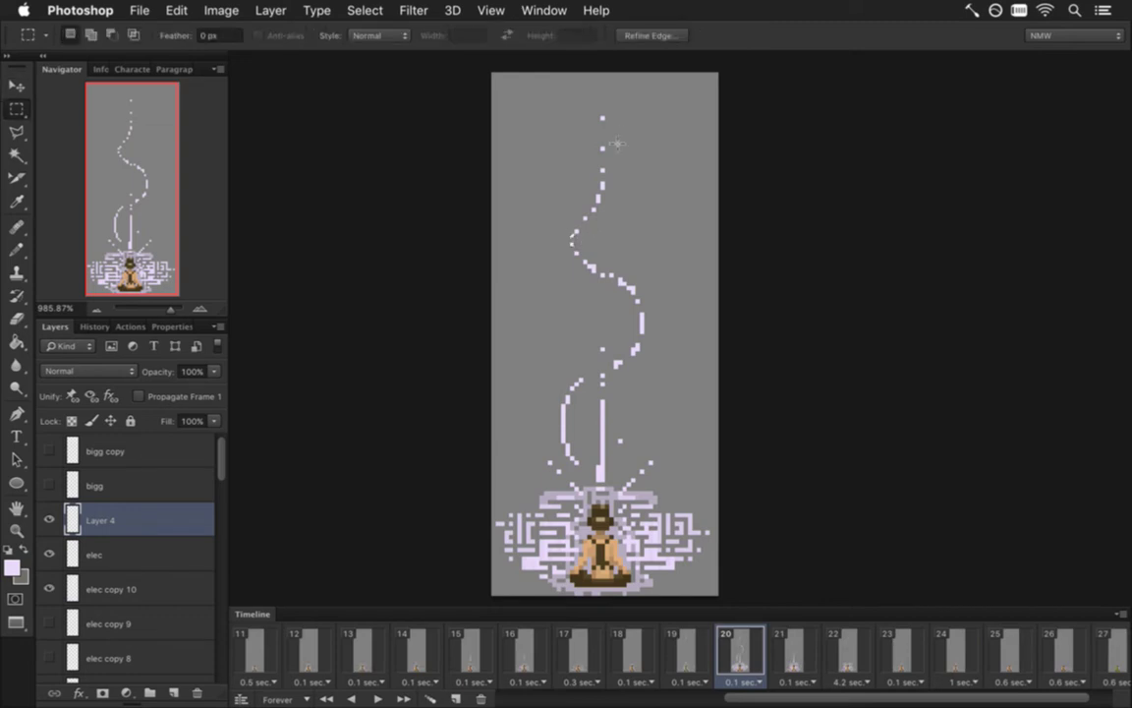
left_click_drag(556, 234, 607, 221)
key("v")
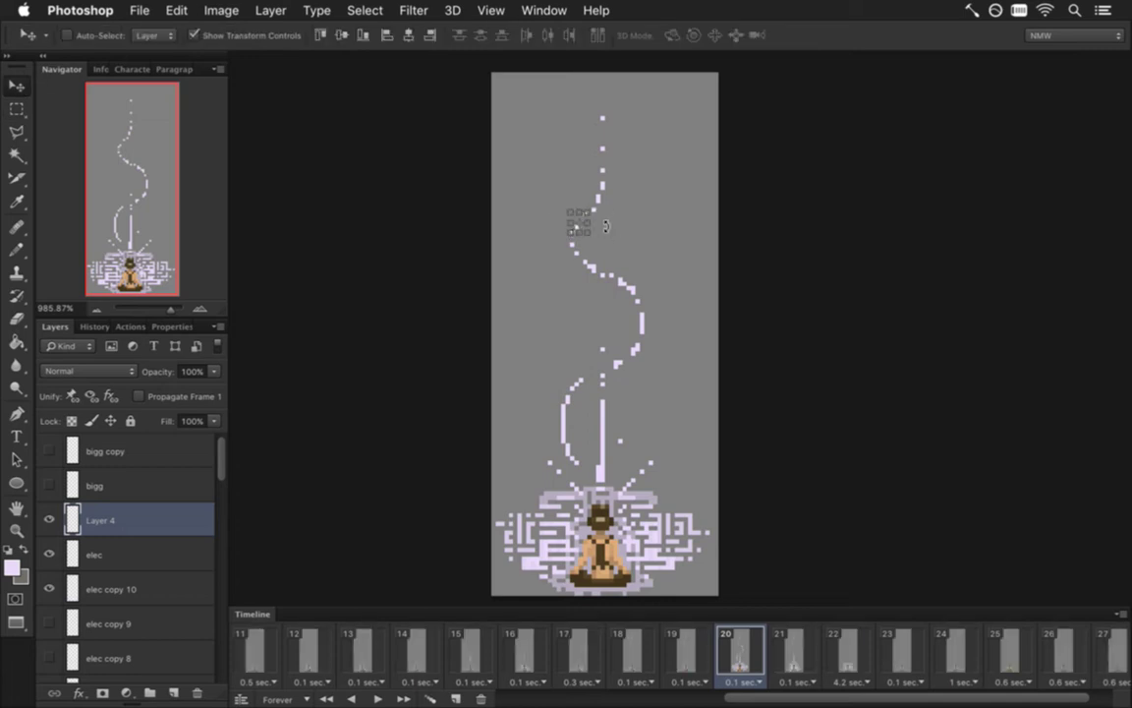
key("super+t")
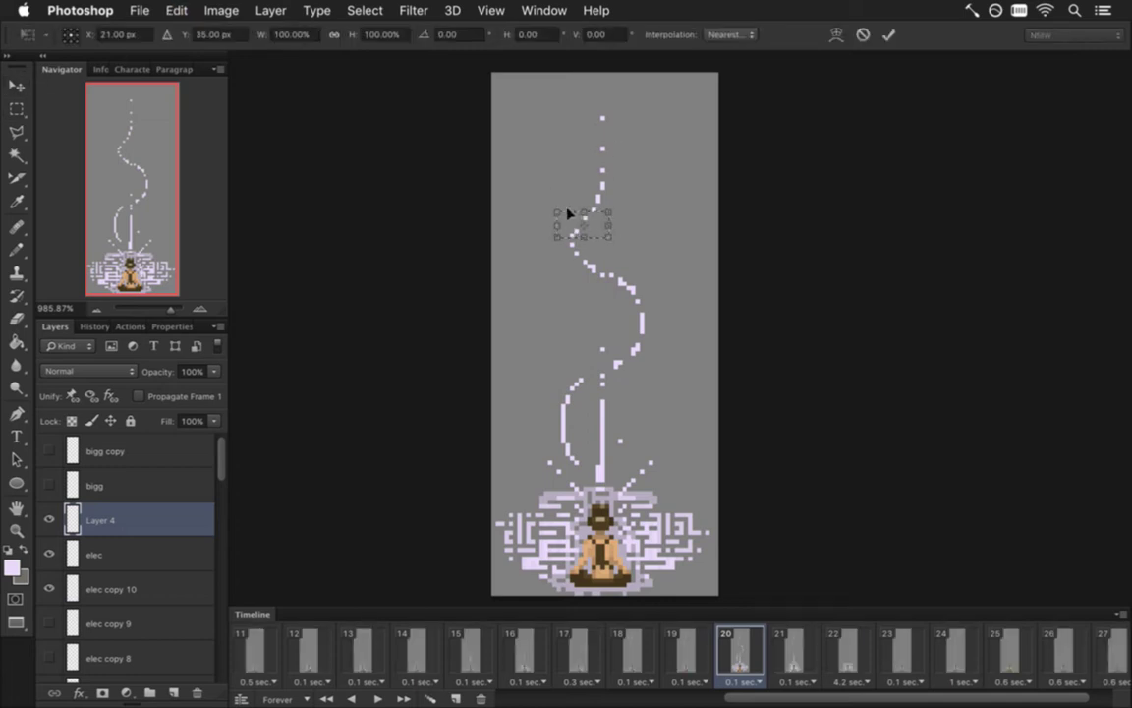
left_click(888, 34)
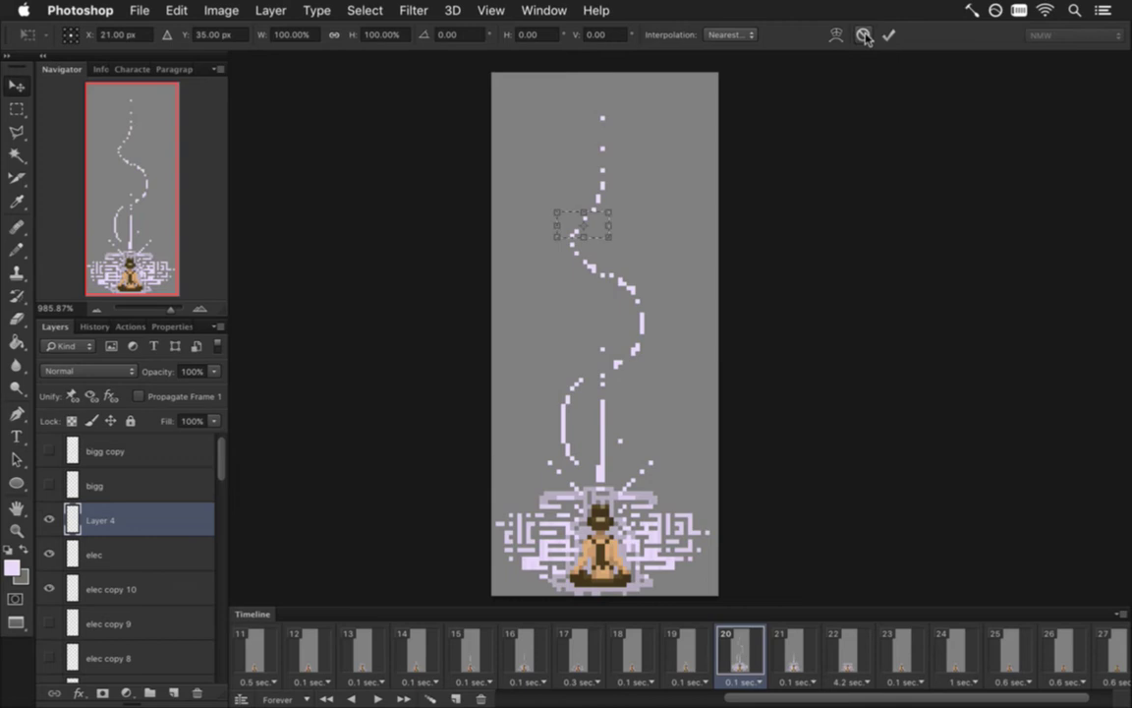
Select the two pixels on the upper slope of the upper-left bend, nudge them up one pixel, and deselect.
key("m")
mouse_move(560, 218)
left_mouse_down()
mouse_move(583, 224)
mouse_move(570, 210)
left_mouse_up()
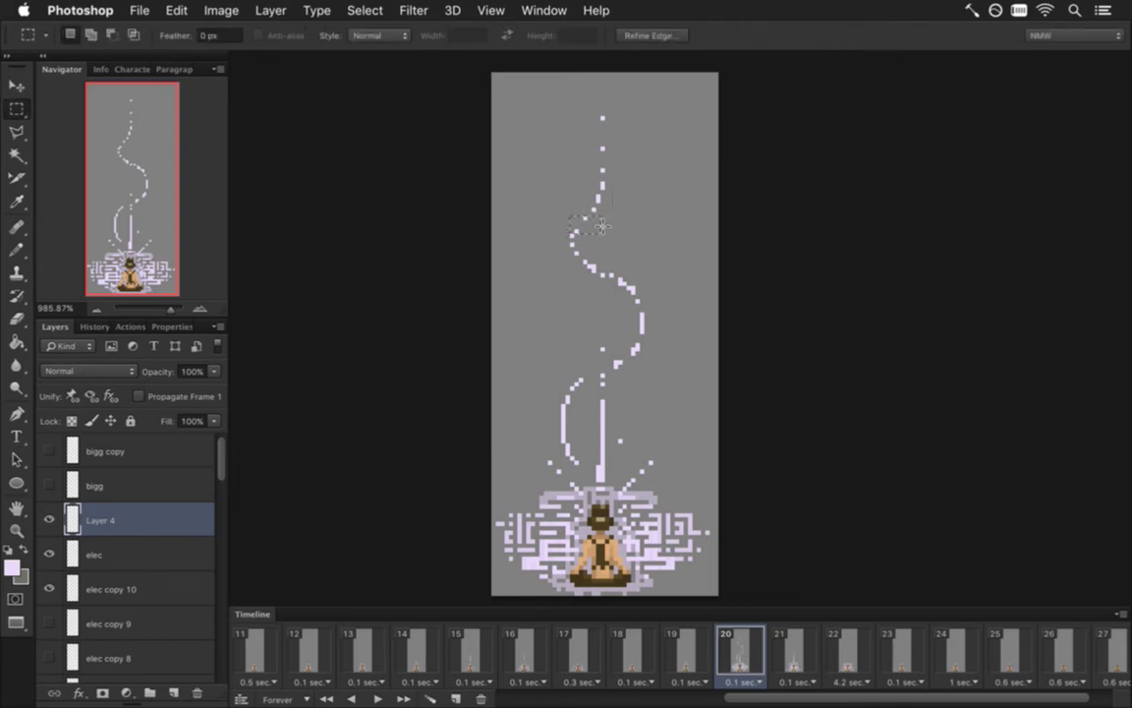
key("v")
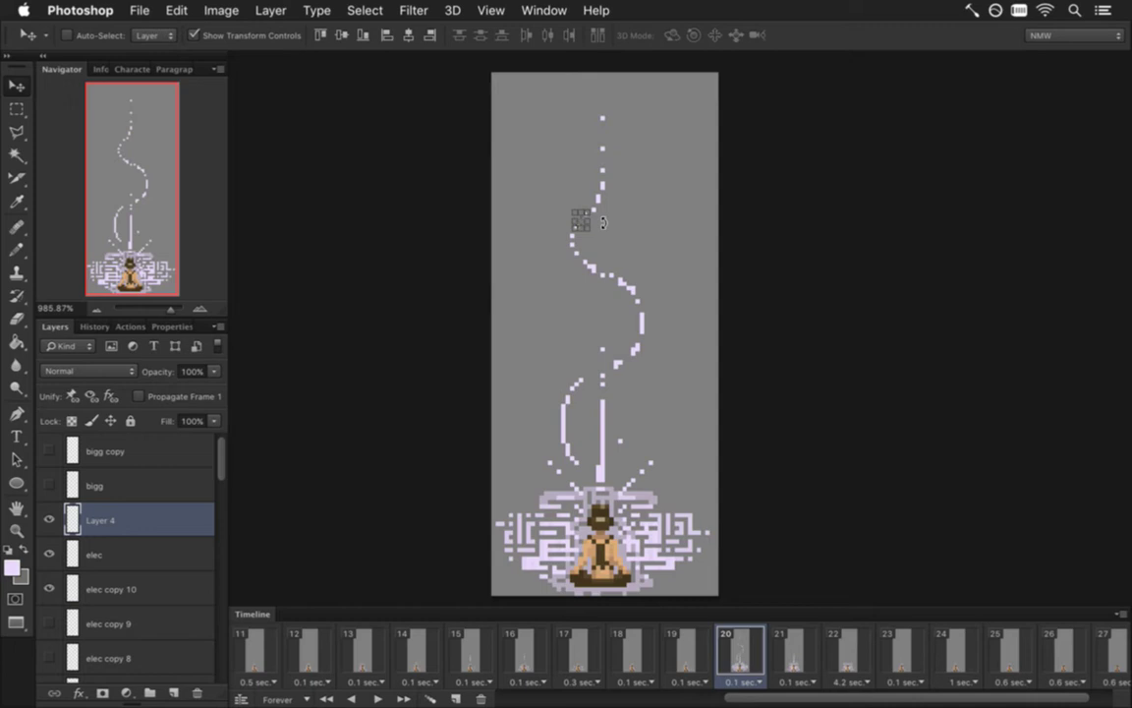
key("m")
left_click(655, 270)
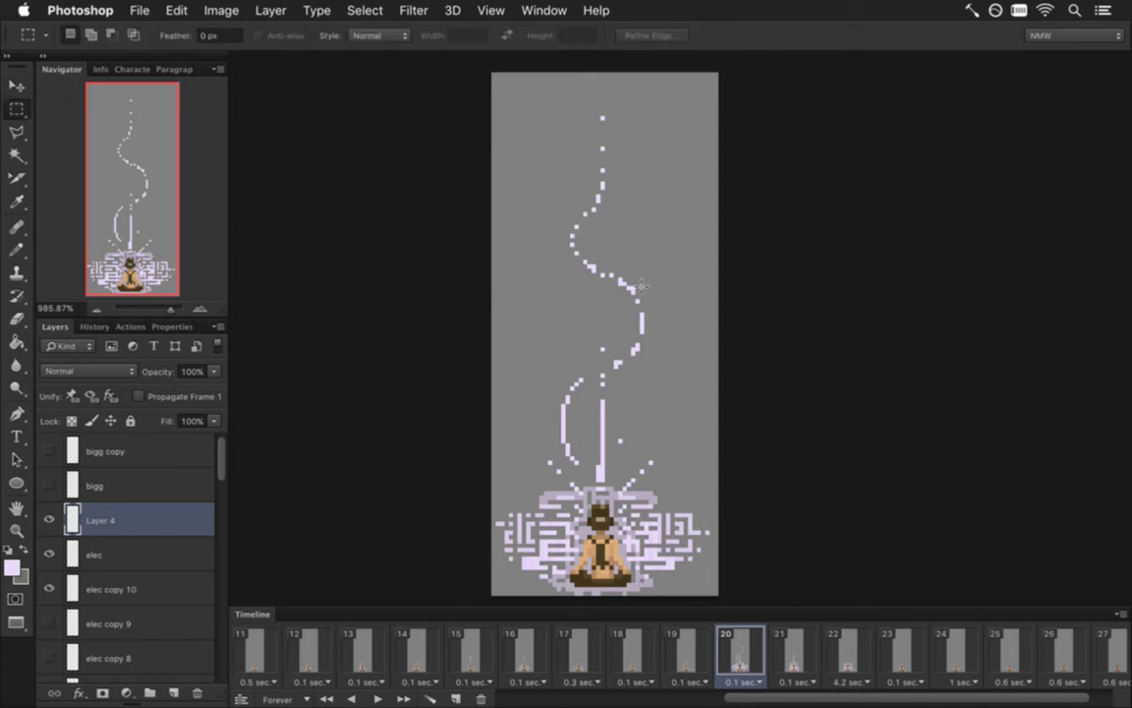
Select the shoulder of the right-hand arc, nudge it slightly down, deselect, and erase the excess pixels along the curve.
left_click_drag(597, 233, 654, 312)
key("v")
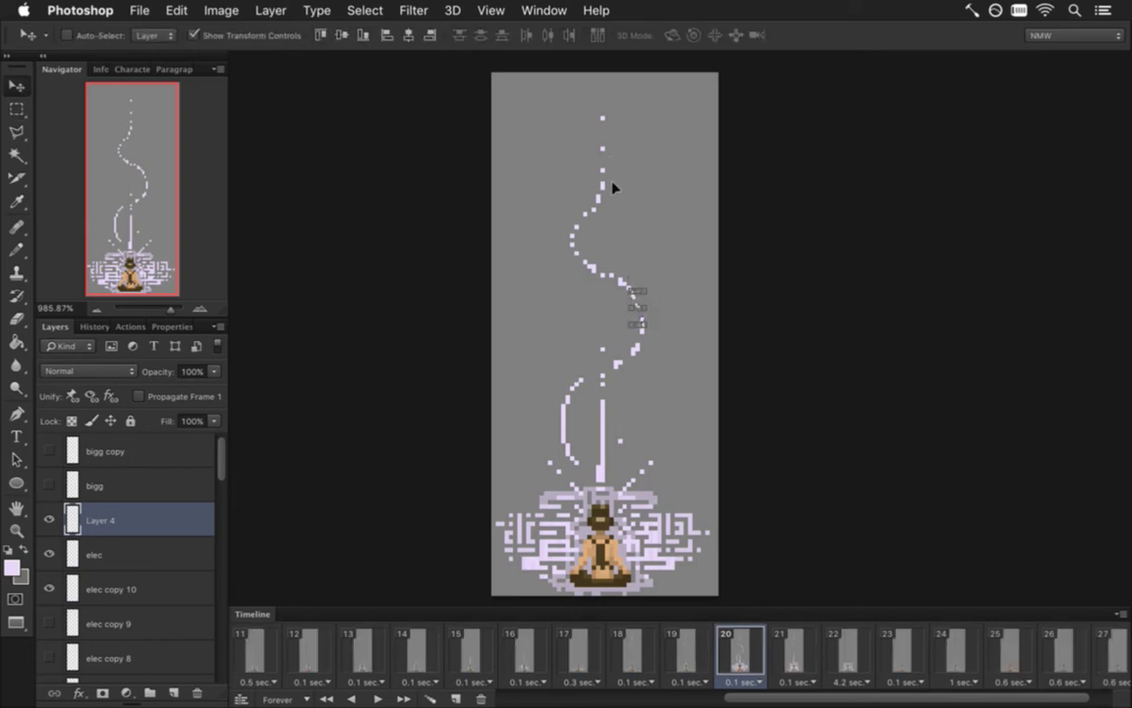
key("ctrl+d")
key("e")
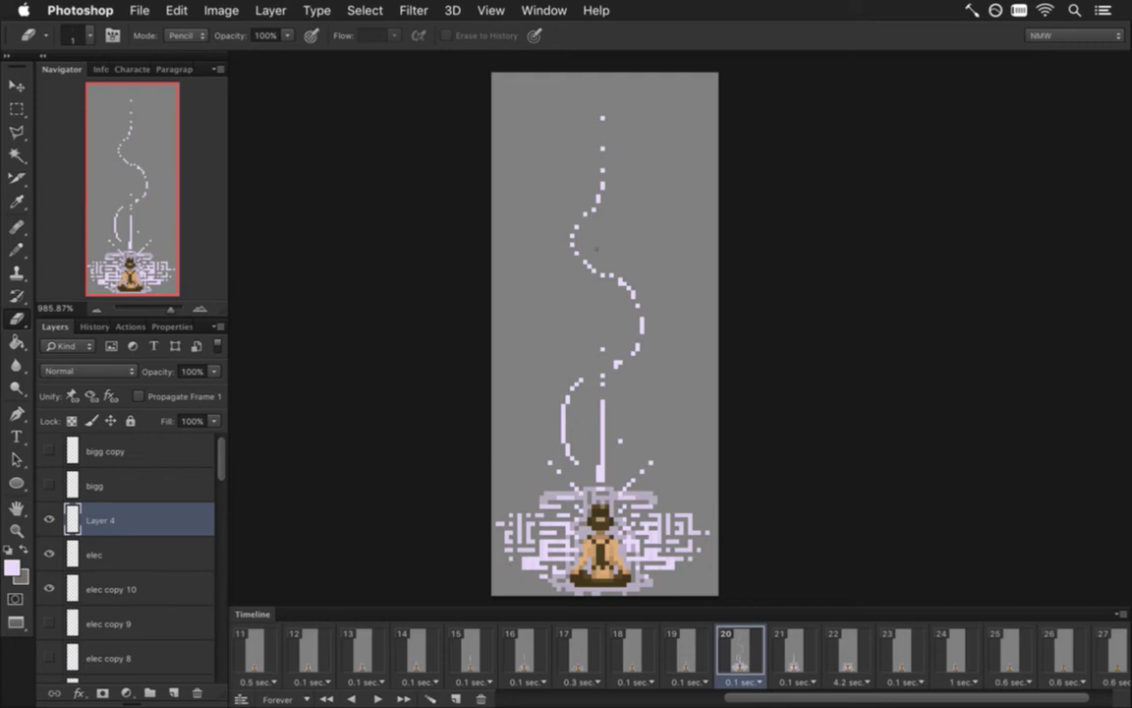
Select the outermost pixels of the upper-left bend, nudge them by one pixel, and deselect.
key("m")
left_click_drag(557, 219, 603, 248)
key("v")
key("Right")
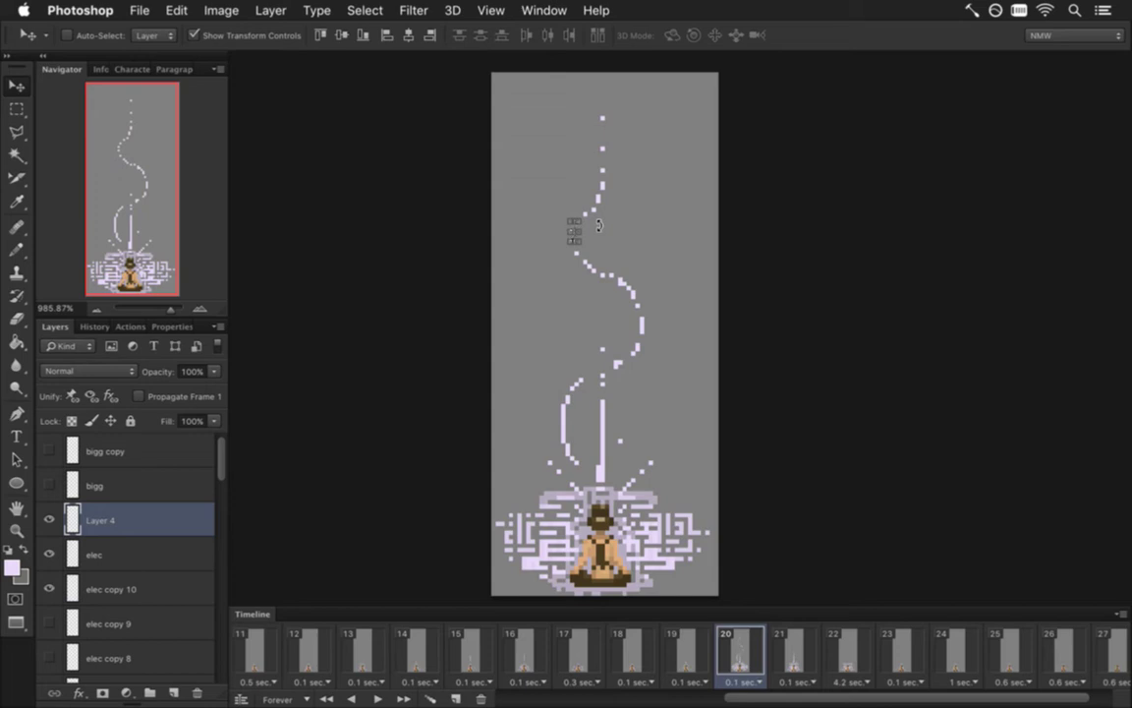
key("m")
key("ctrl+d")
Select the lower part of the upper-left bend and nudge it one pixel down and one pixel left.
left_click_drag(548, 223, 601, 285)
key("v")
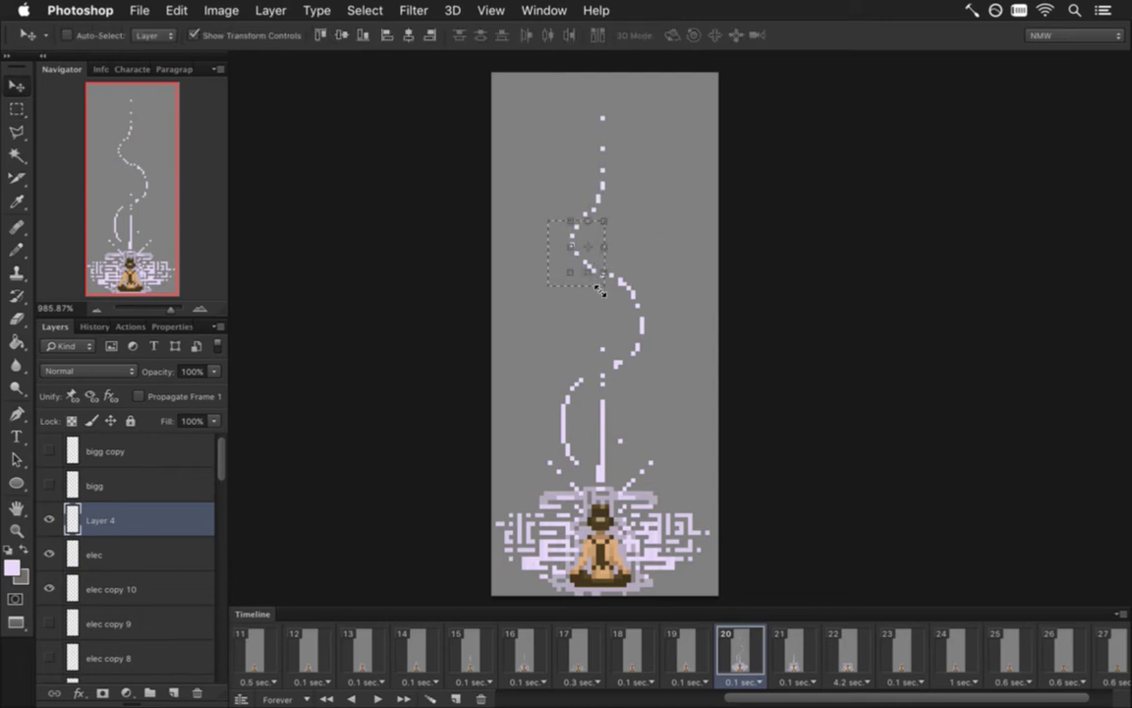
key("Down")
key("Left")
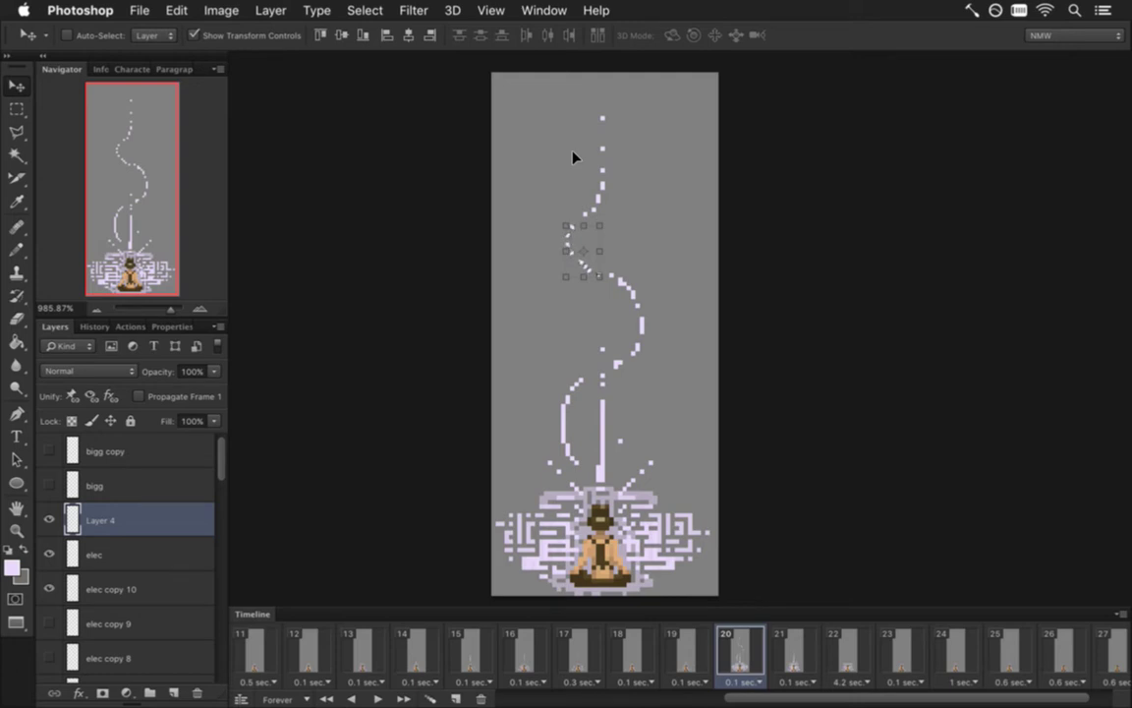
Select the top pixels of the upper-left bend in small groups and nudge them to smooth the curve.
key("m")
left_click(620, 267)
left_click_drag(550, 219, 572, 238)
key("v")
key("Down")
key("m")
left_click_drag(555, 210, 584, 226)
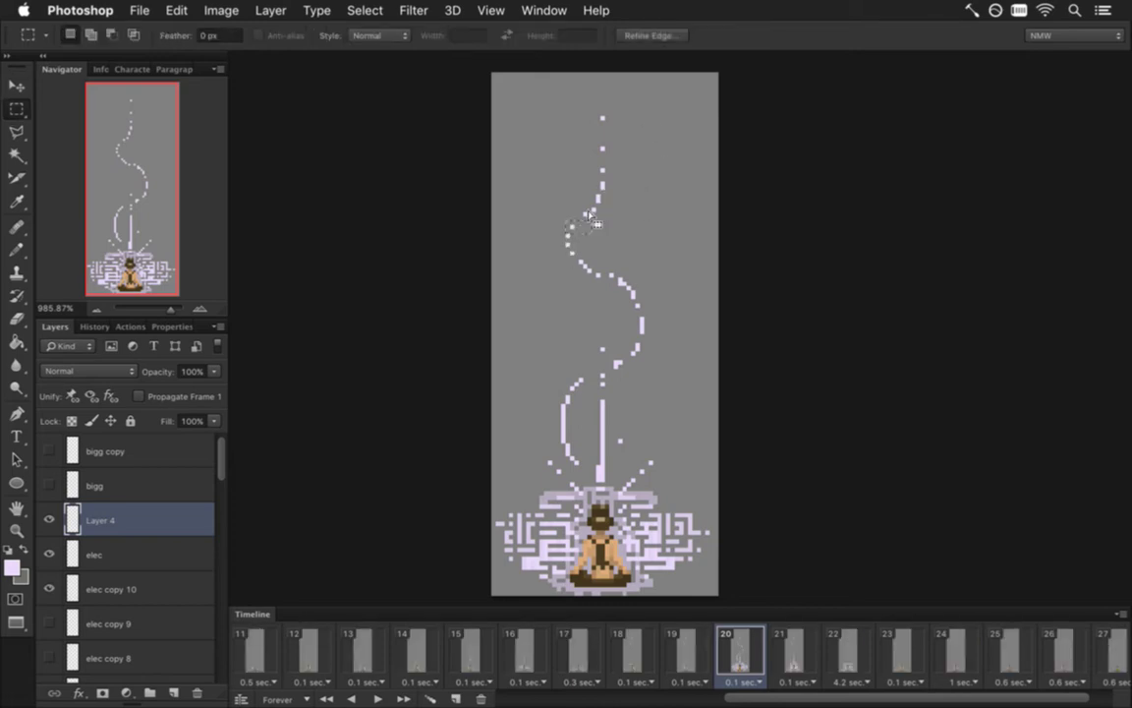
key("v")
key("Down")
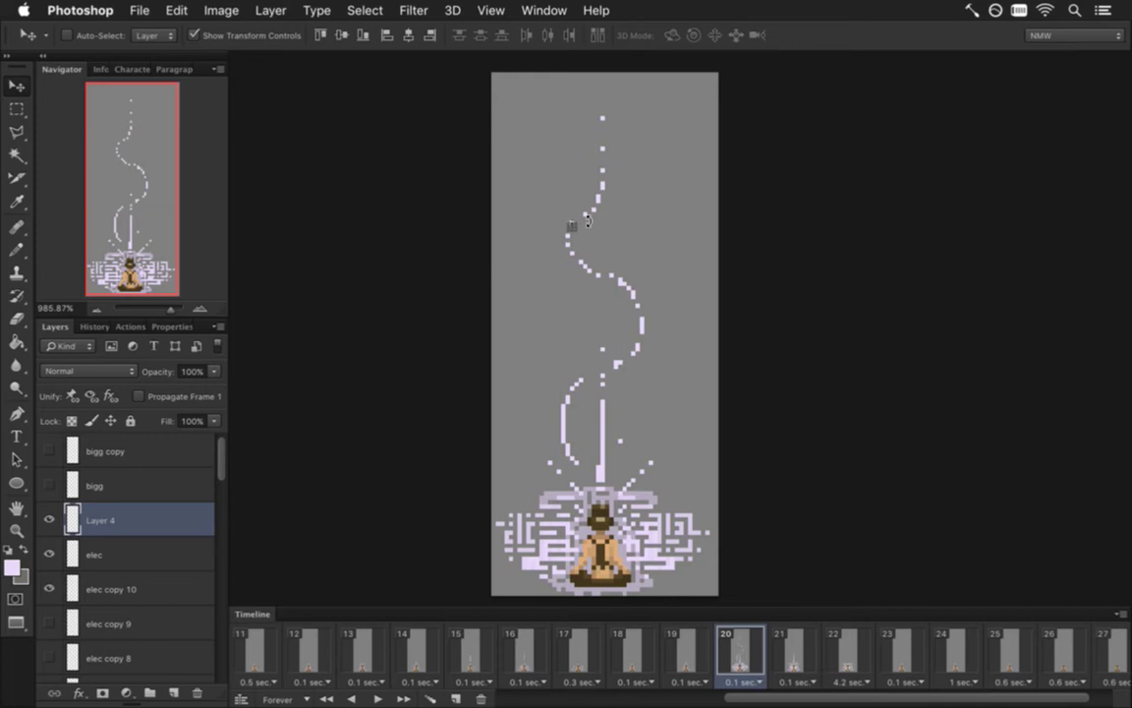
Thin the upper dashes and rework single pixels where the upper-left bend joins the right-hand arc, using the eraser and pencil.
key("e")
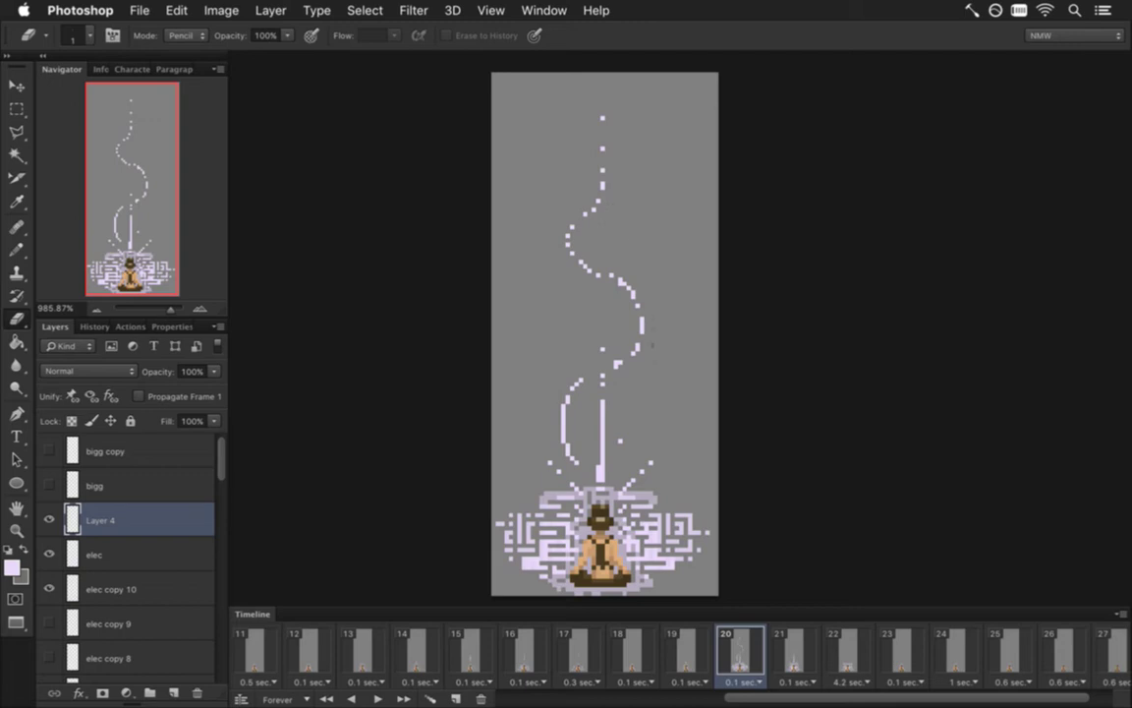
key("b")
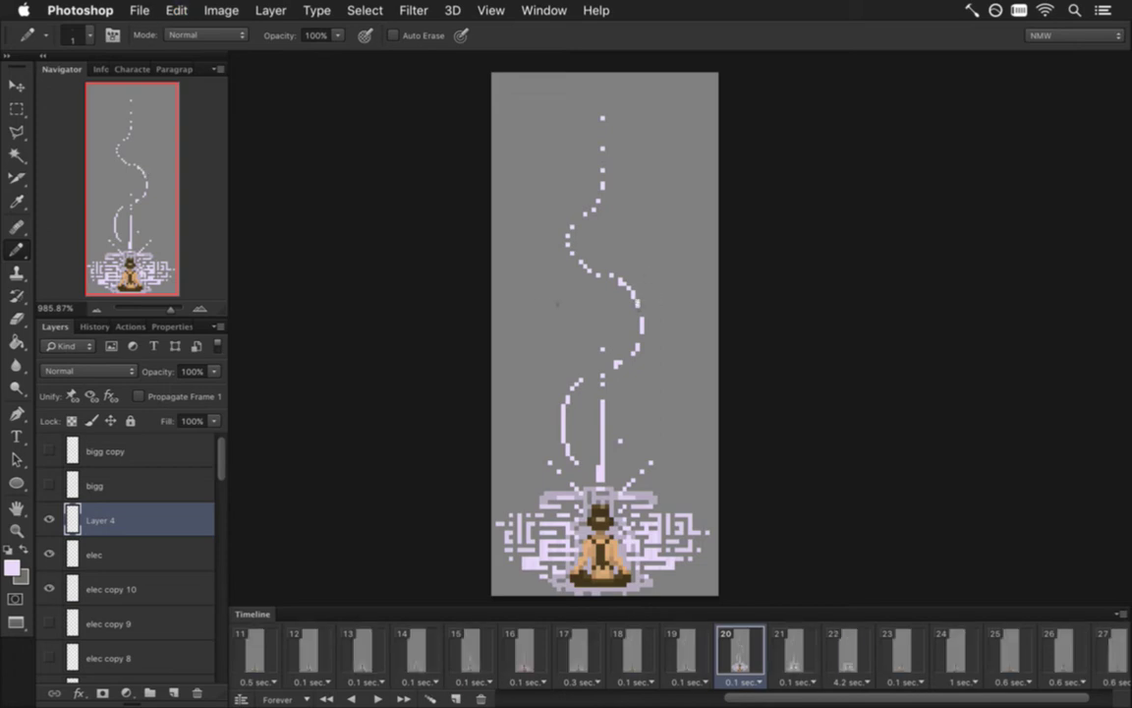
key("e")
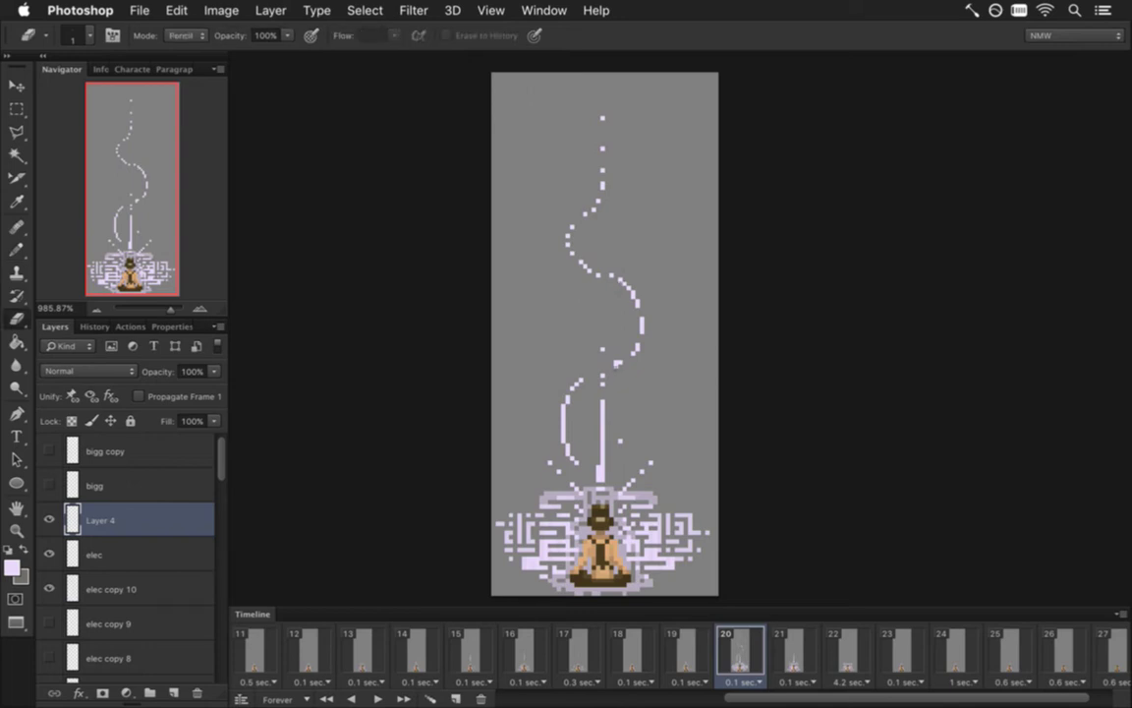
key("b")
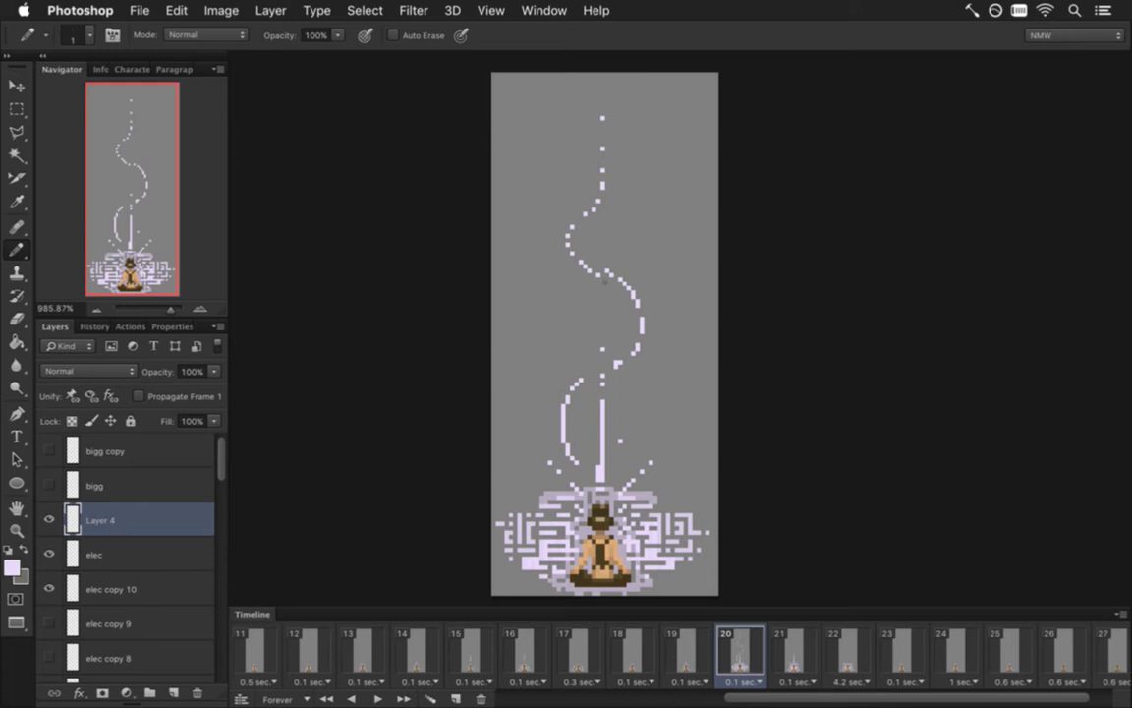
key("e")
key("b")
Select the lower part of the right-hand arc and the top of the lower-left arc, and nudge both down one pixel.
key("m")
left_click_drag(608, 312, 671, 378)
left_click_drag(556, 357, 587, 409)
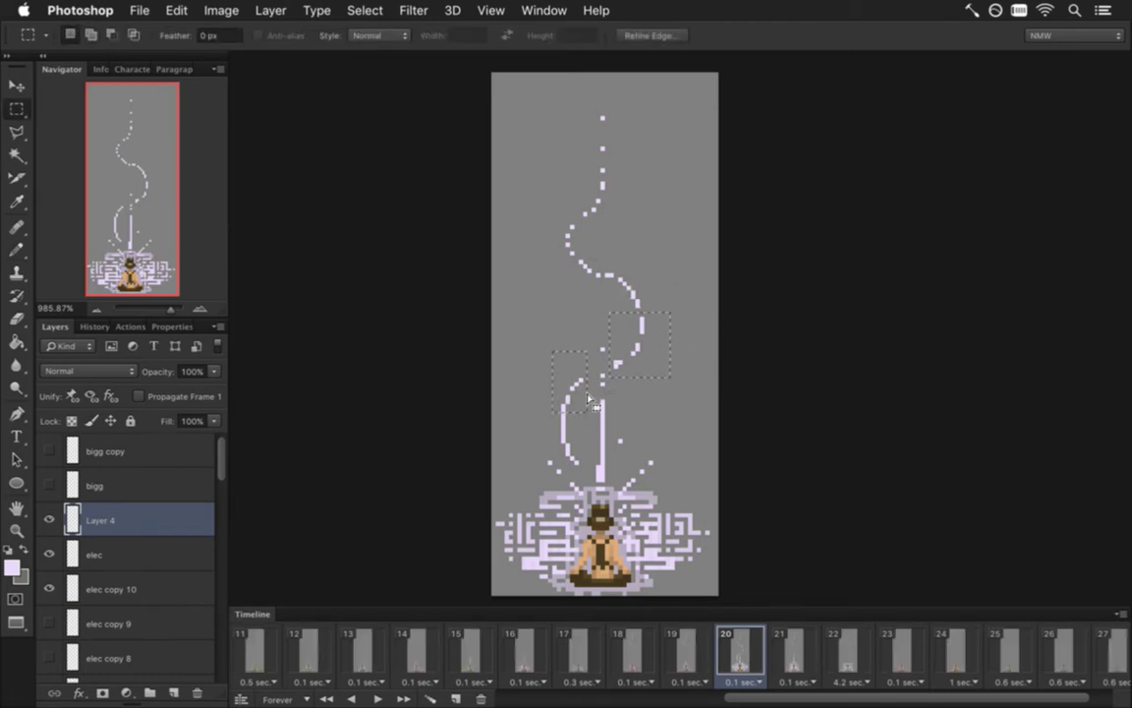
key("v")
key("ctrl+d")
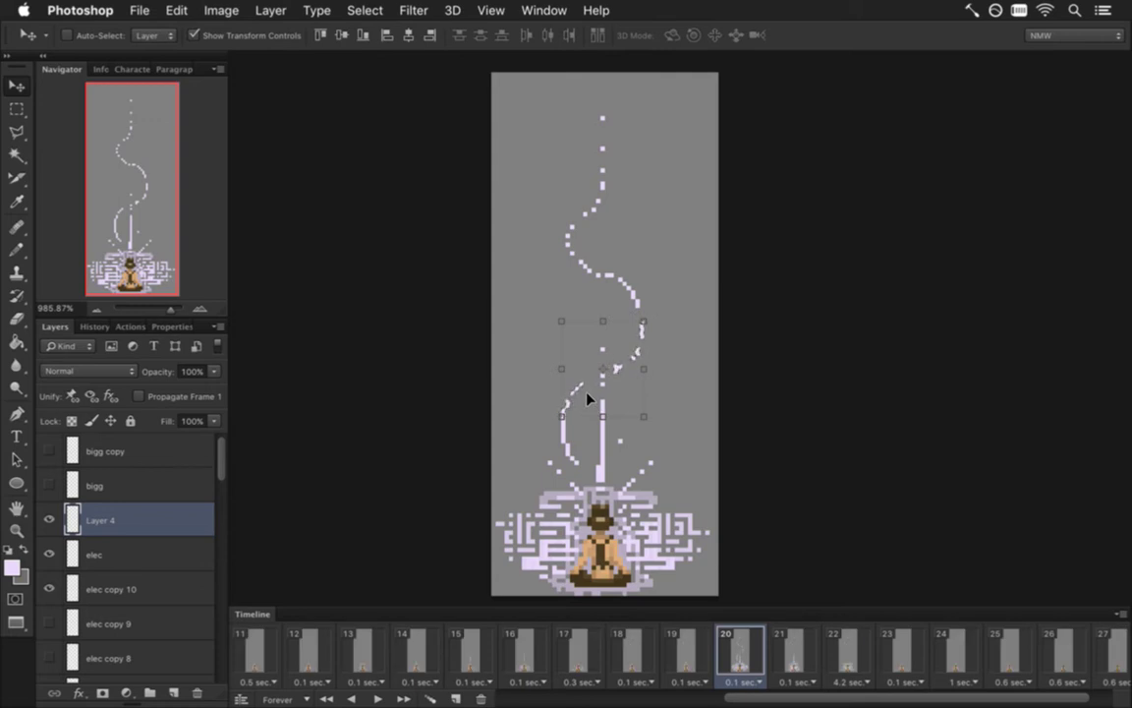
key("Down")
key("Up")
key("m")
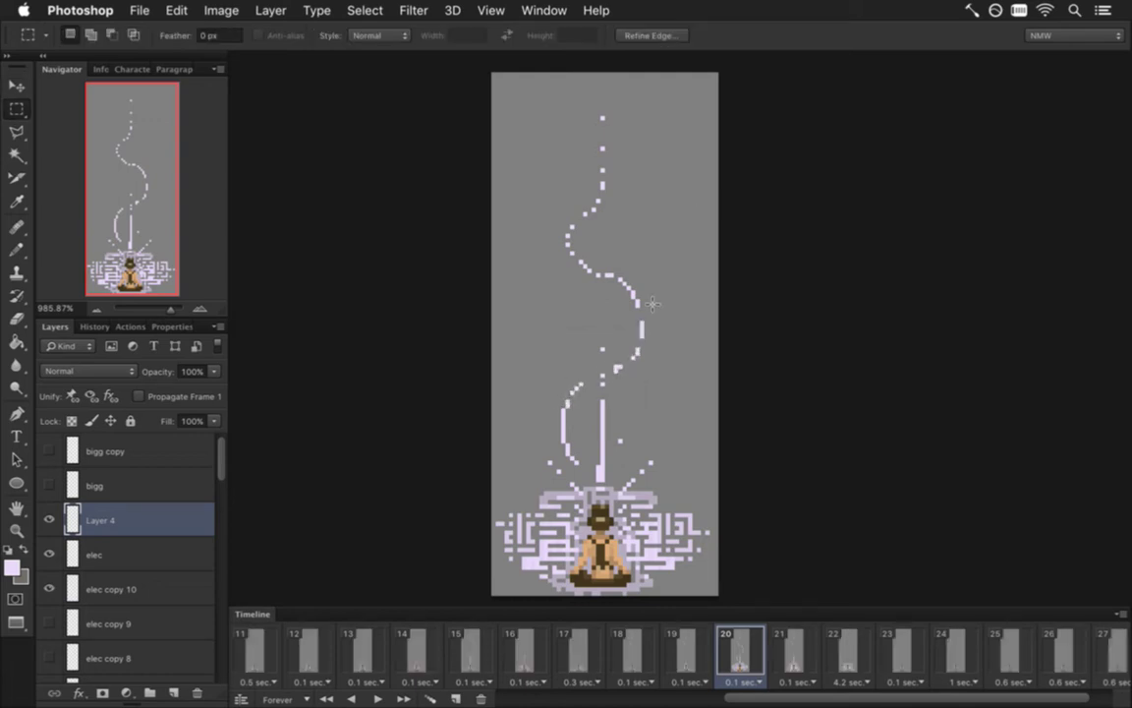
Select the outer pixels of the right-hand arc, nudge them one pixel to the right, and deselect.
left_click_drag(565, 255, 654, 343)
key("v")
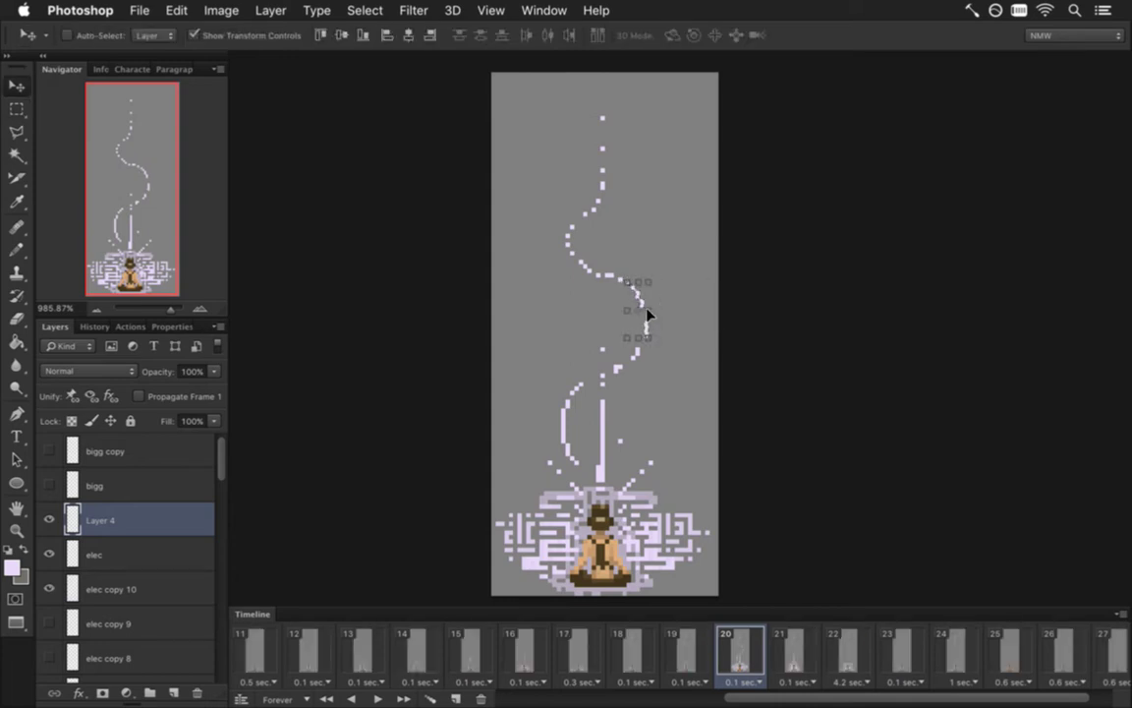
key("m")
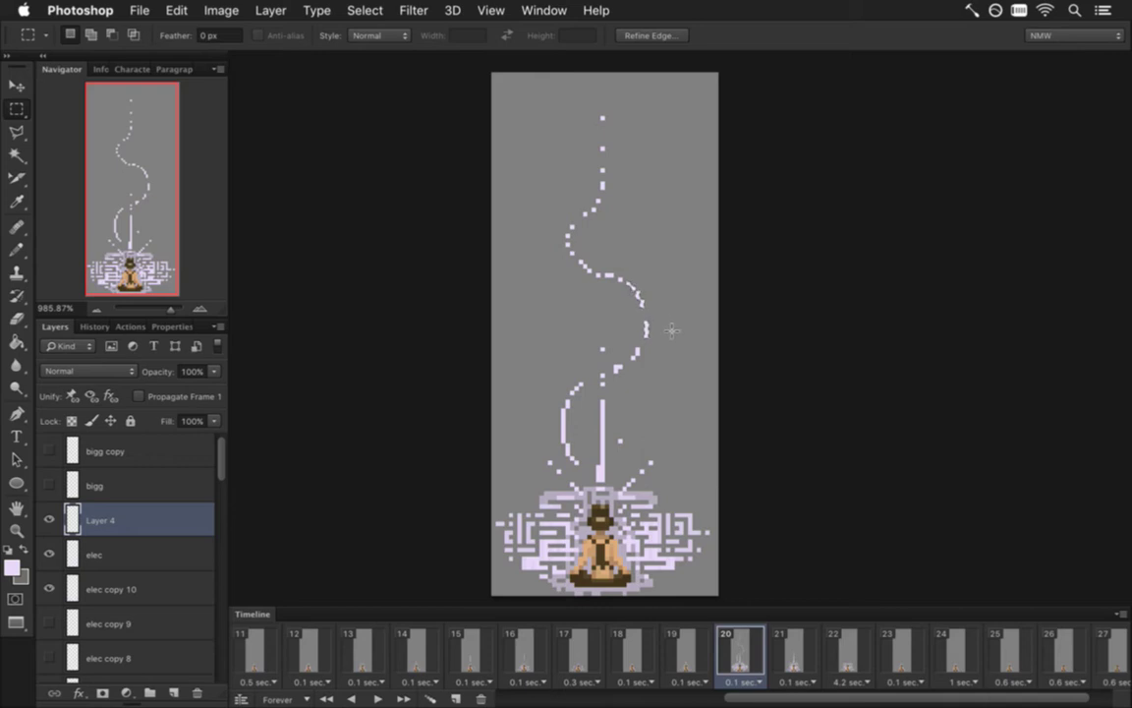
key("super+d")
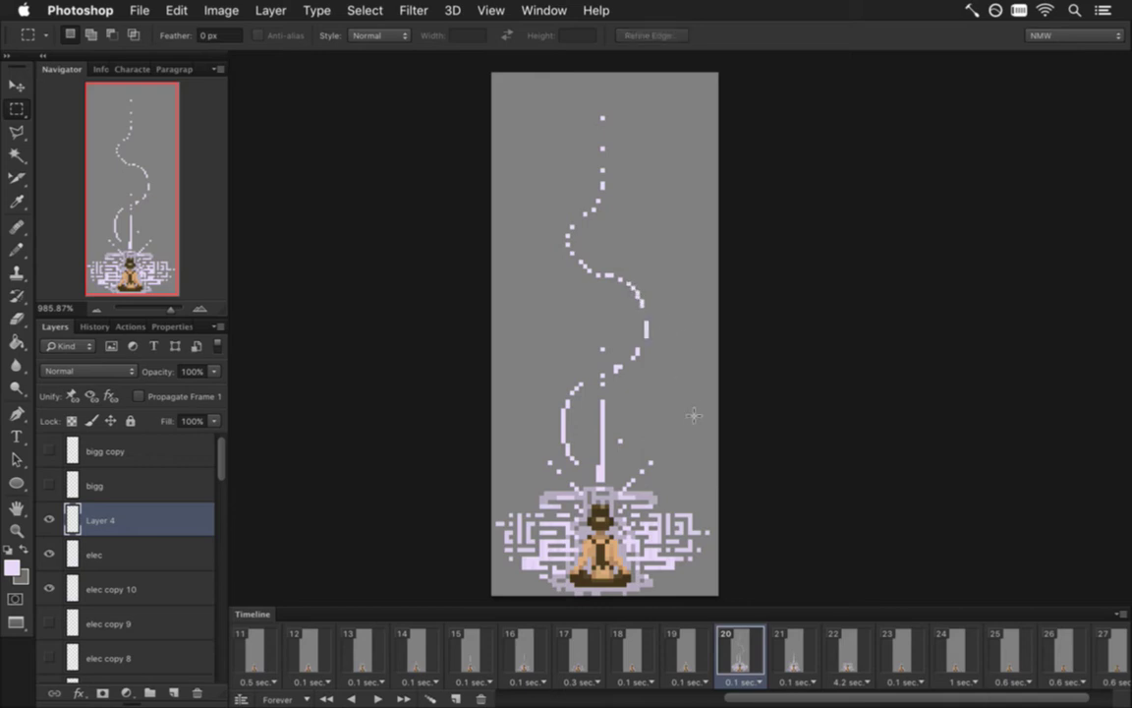
Scatter single spark pixels around the curling trail with the Pencil, undoing and erasing misplaced ones.
key("b")
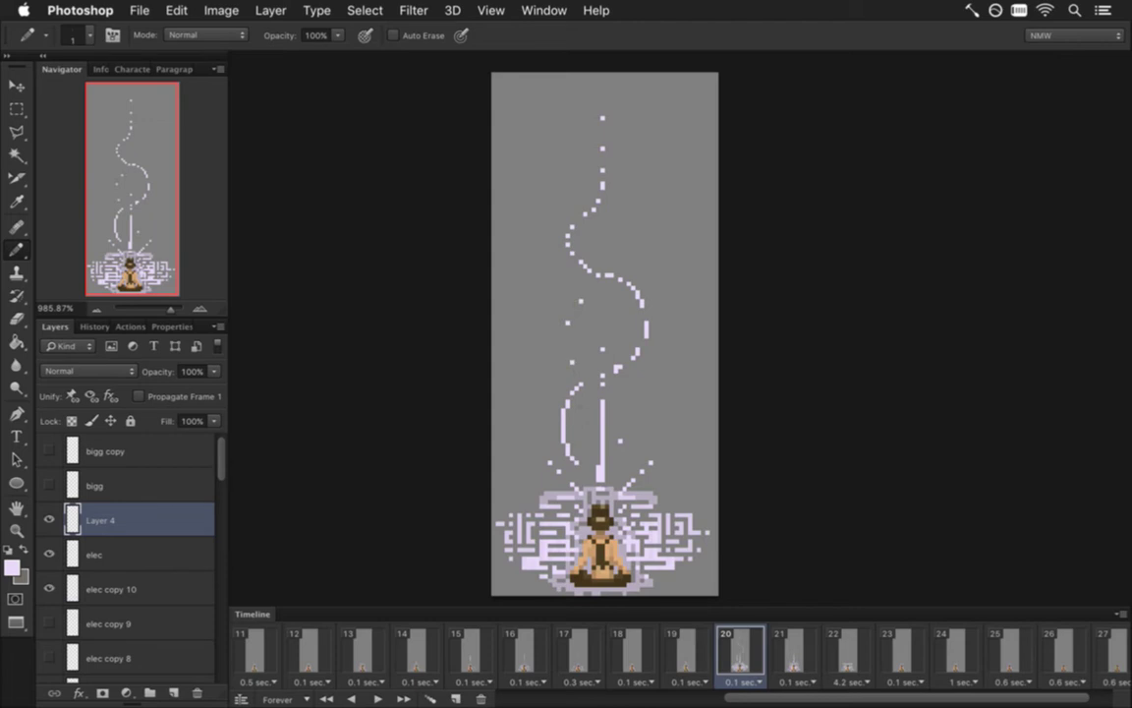
left_click(624, 401)
key("super+z")
key("super+z")
key("super+z")
key("e")
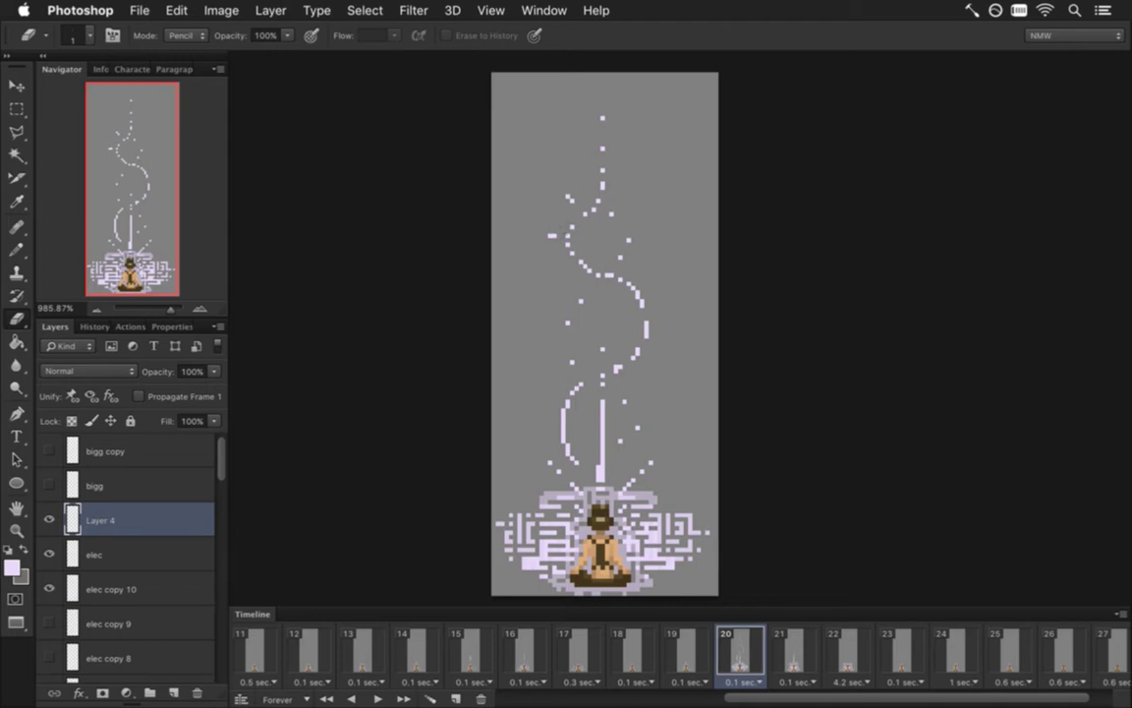
Add short horizontal dashes just outside the trail's three bends, correcting stray pixels with the eraser.
key("b")
key("e")
key("b")
left_click(545, 236)
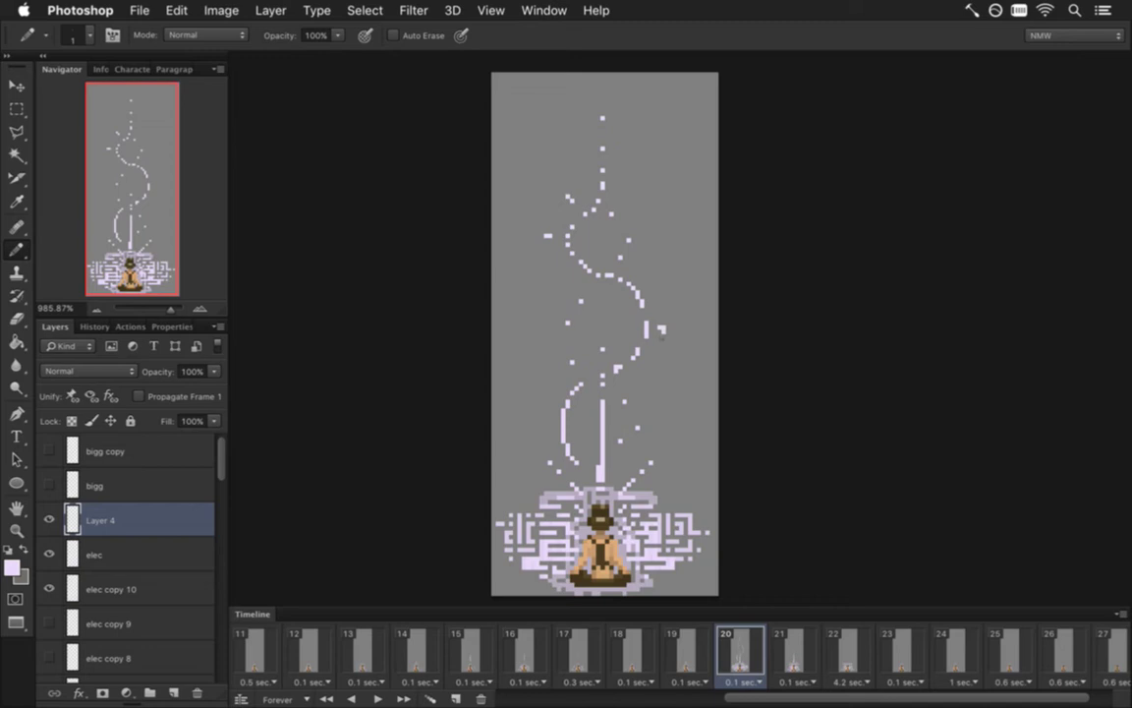
key("e")
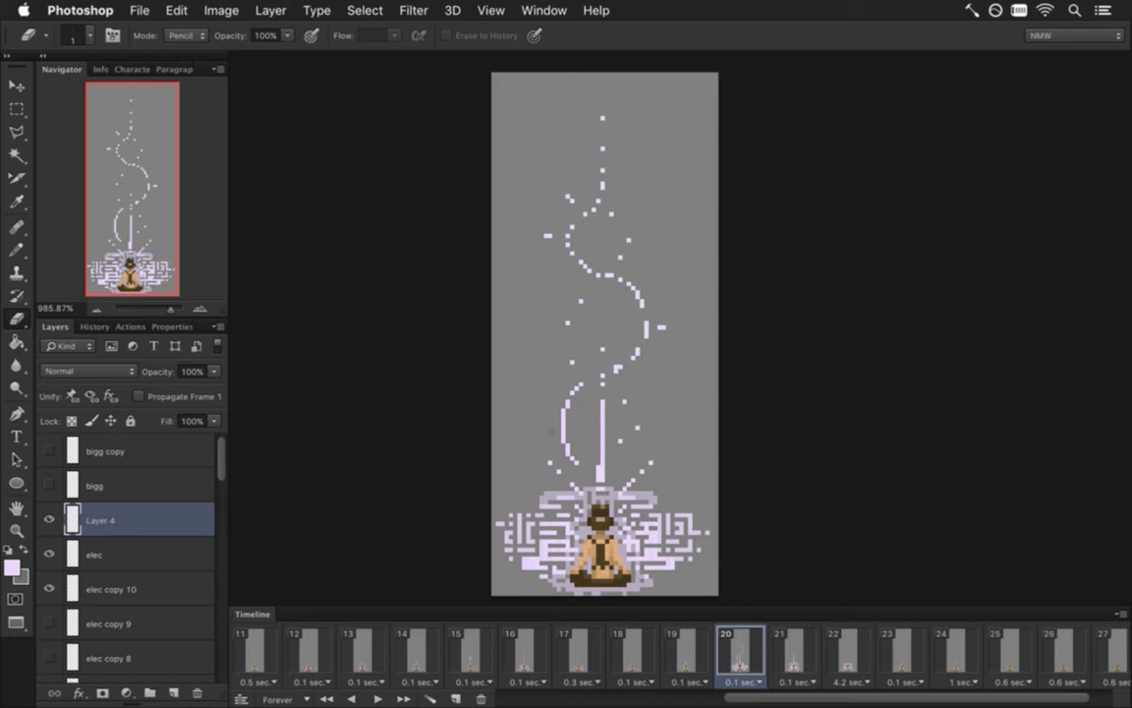
key("b")
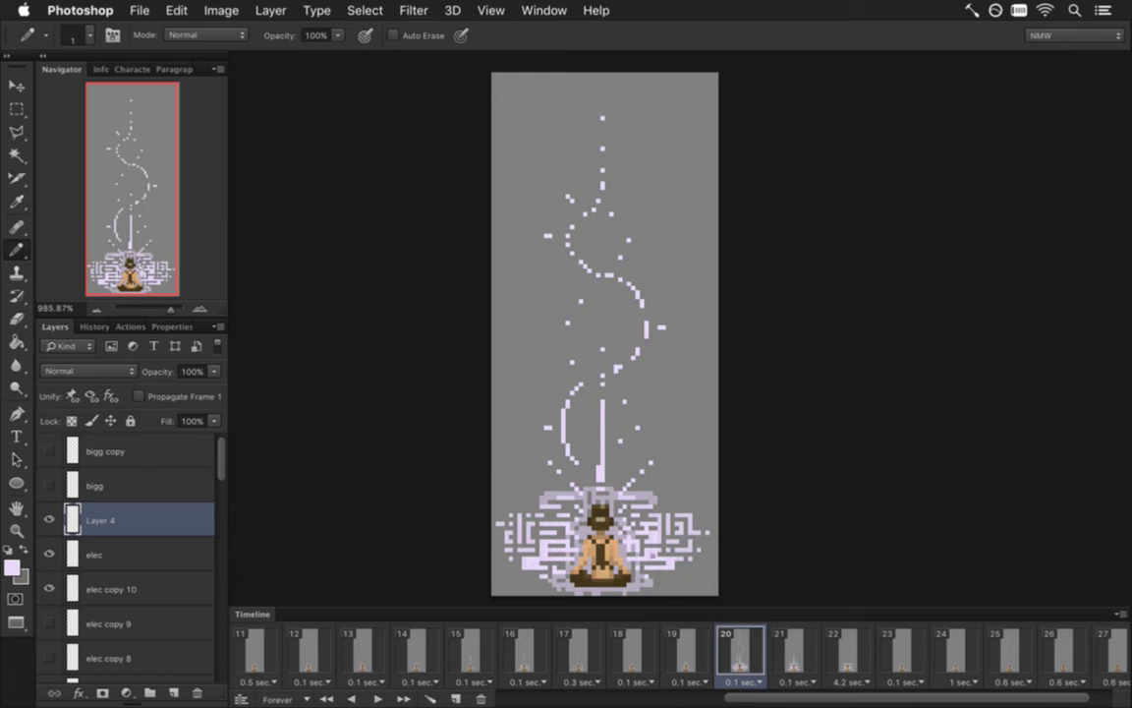
Compare frame 20 with frame 19, and rename Layer 4 as spiral.
left_click(682, 649)
left_click(736, 649)
double_click(101, 520)
type("spiral")
key("Return")
Make the spiral layer visible in frame 21 and compare that frame with its neighbours.
left_click(792, 670)
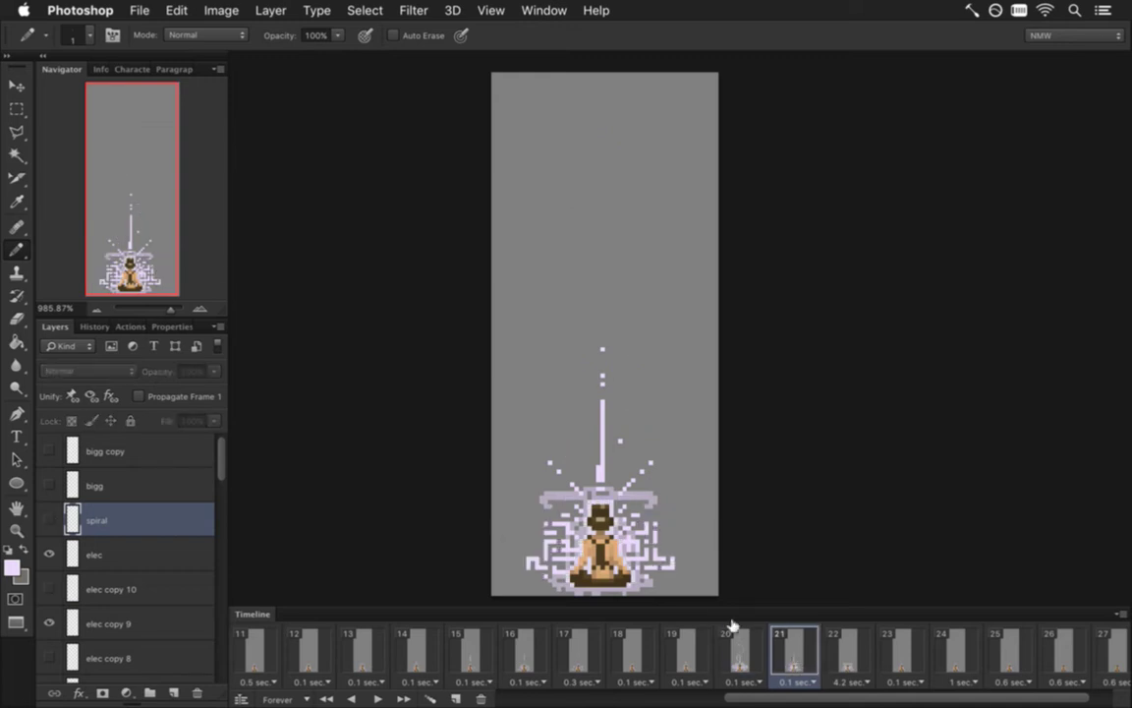
left_click(49, 520)
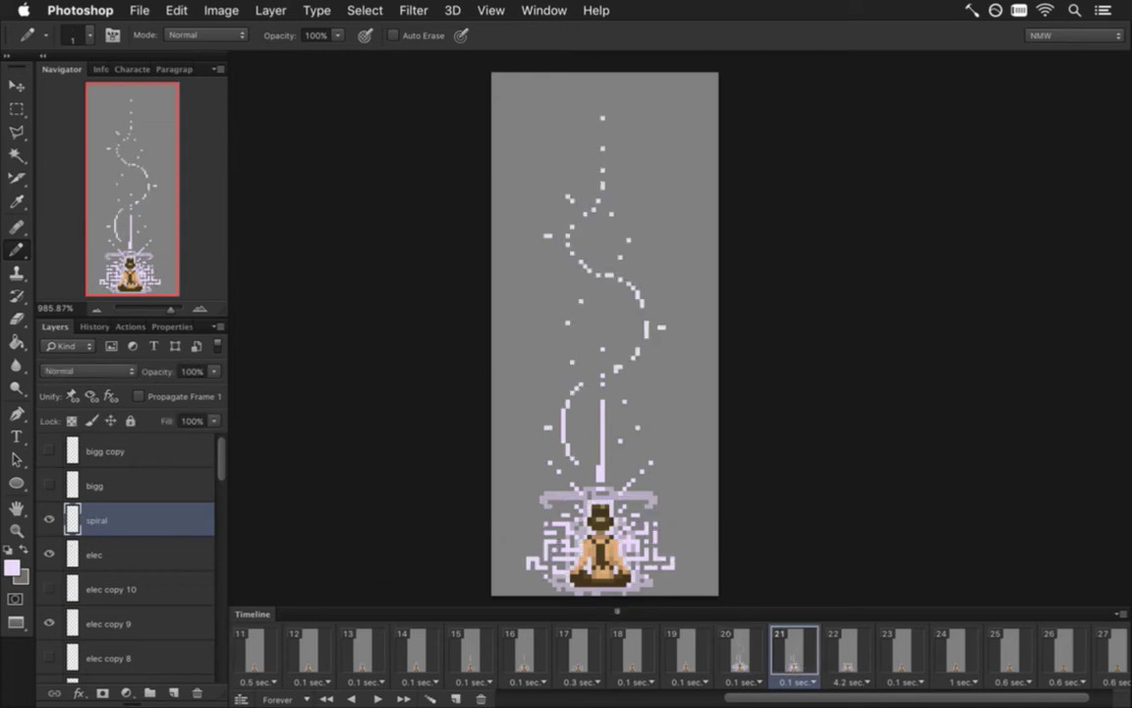
left_click(742, 652)
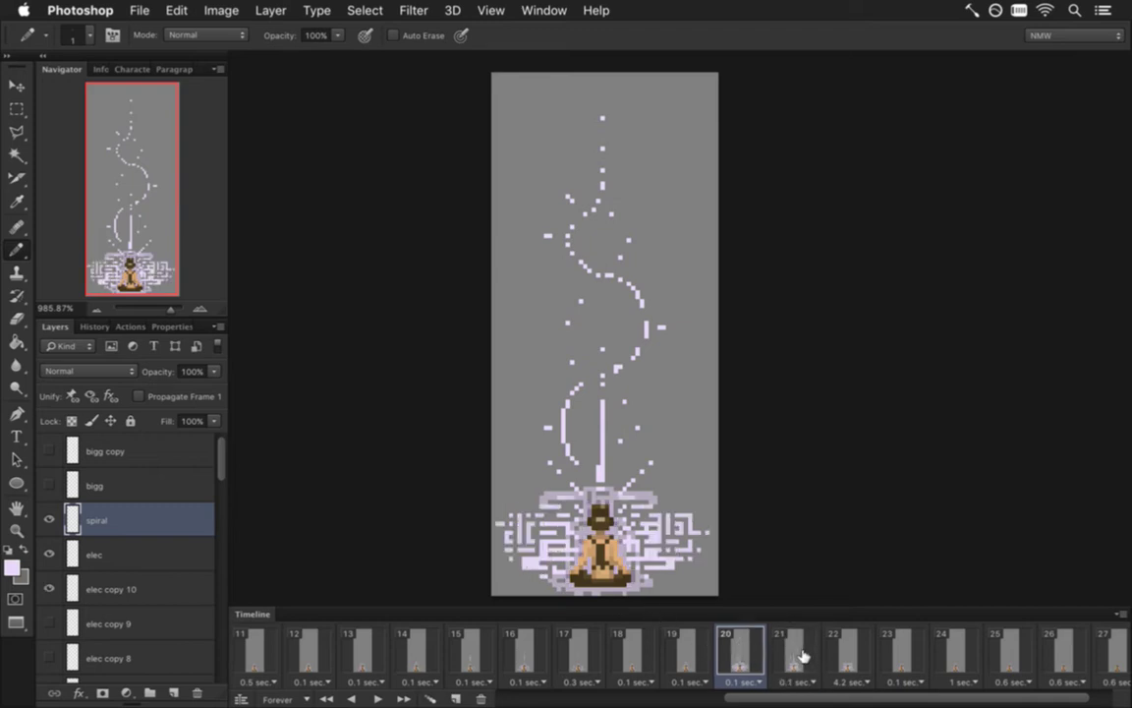
left_click(798, 656)
left_click(847, 655)
left_click(799, 653)
left_click(849, 655)
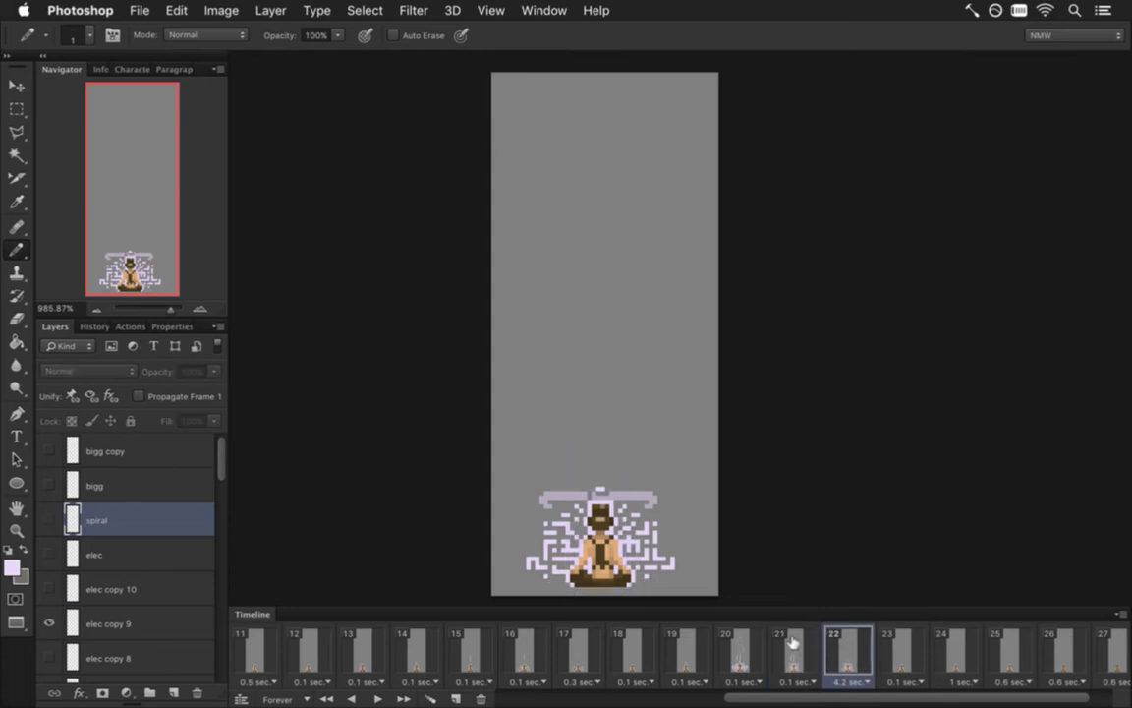
Set the delay of frame 22 to 4.0 seconds.
left_click(864, 680)
left_click(862, 683)
left_click(862, 683)
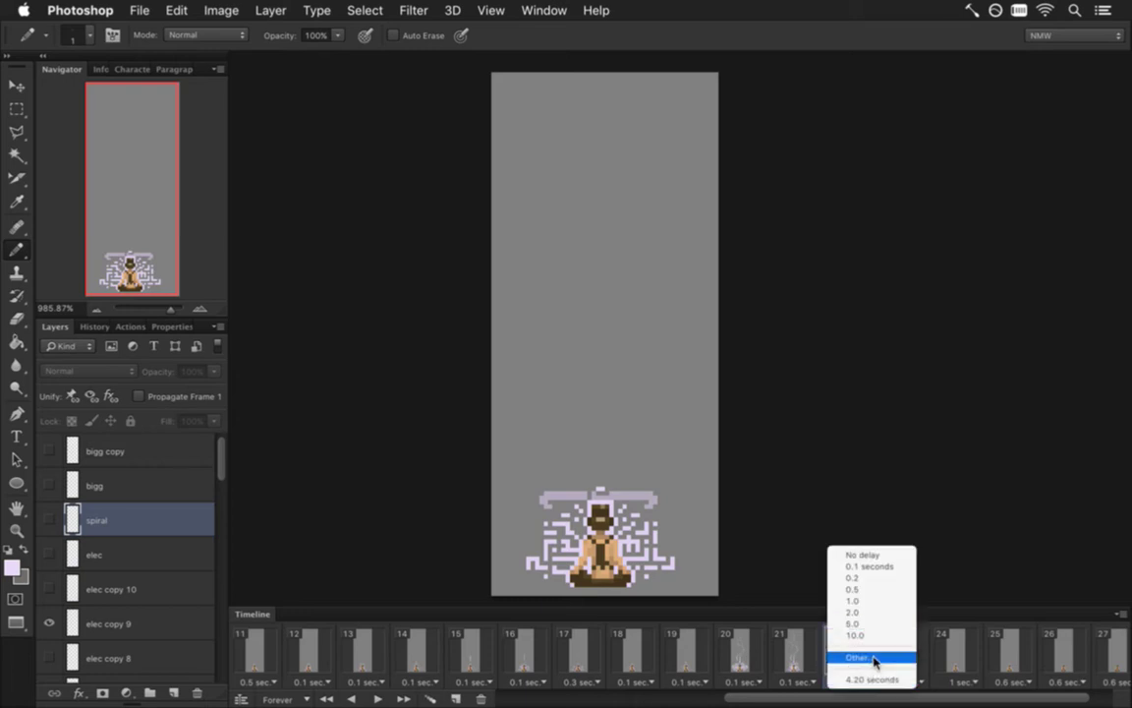
left_click(874, 658)
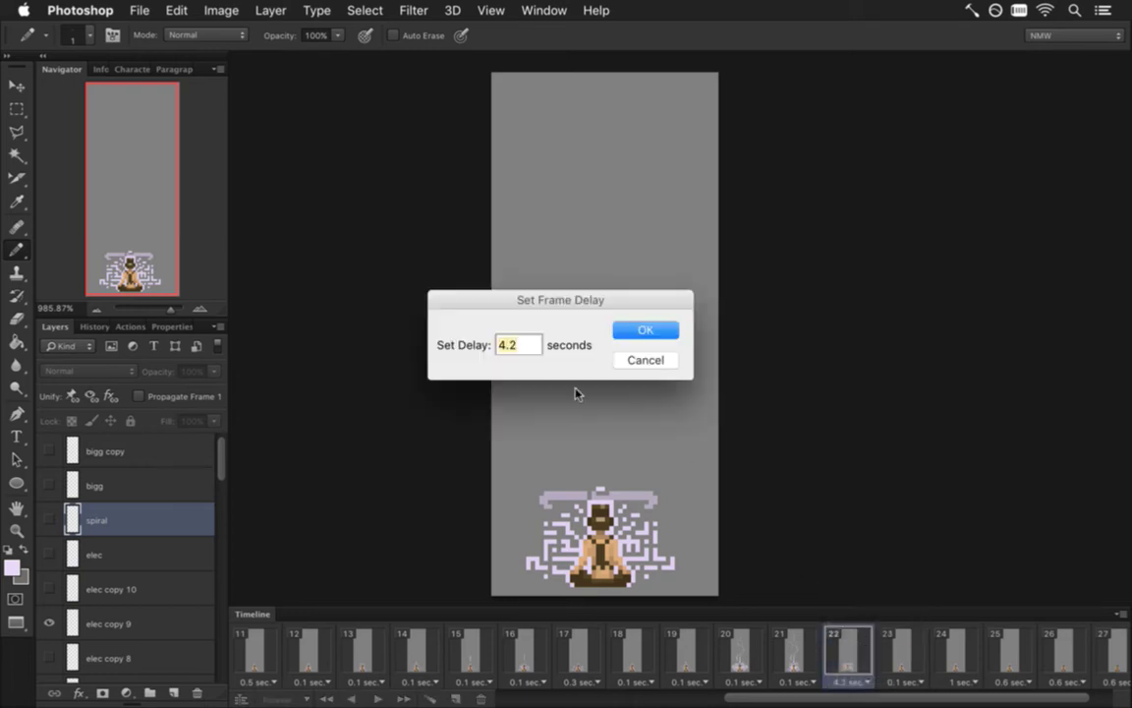
type("4.0")
key("Return")
Duplicate frame 21 twice and return to frame 20.
left_click(786, 646)
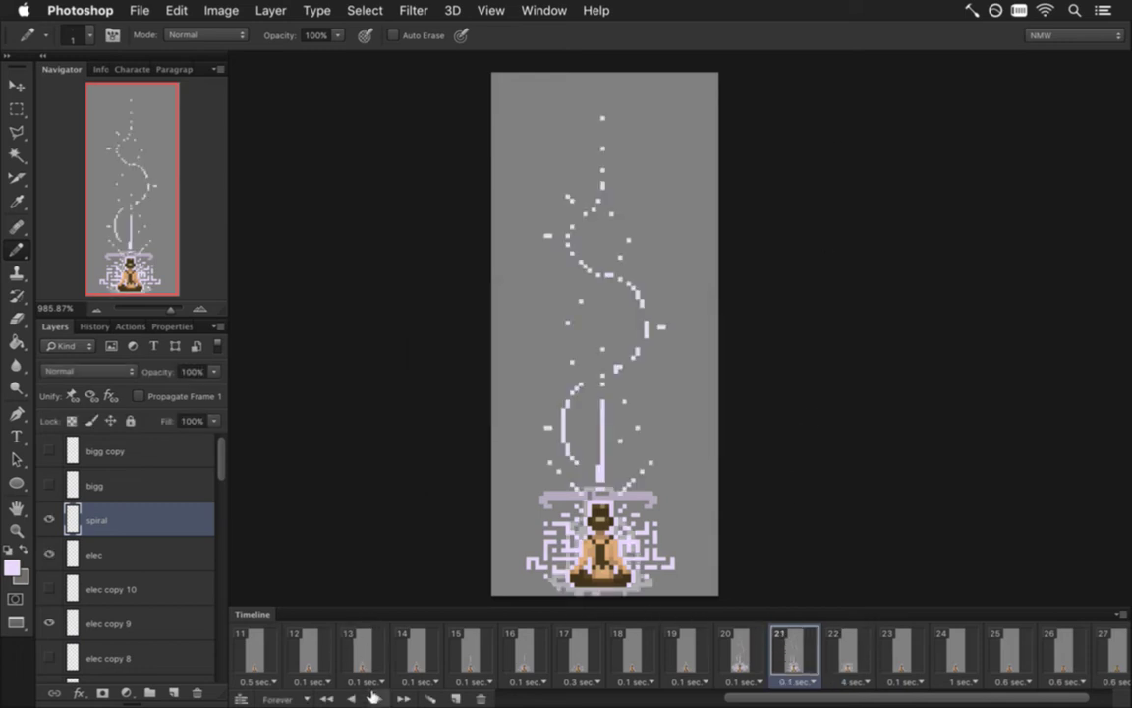
left_click(403, 698)
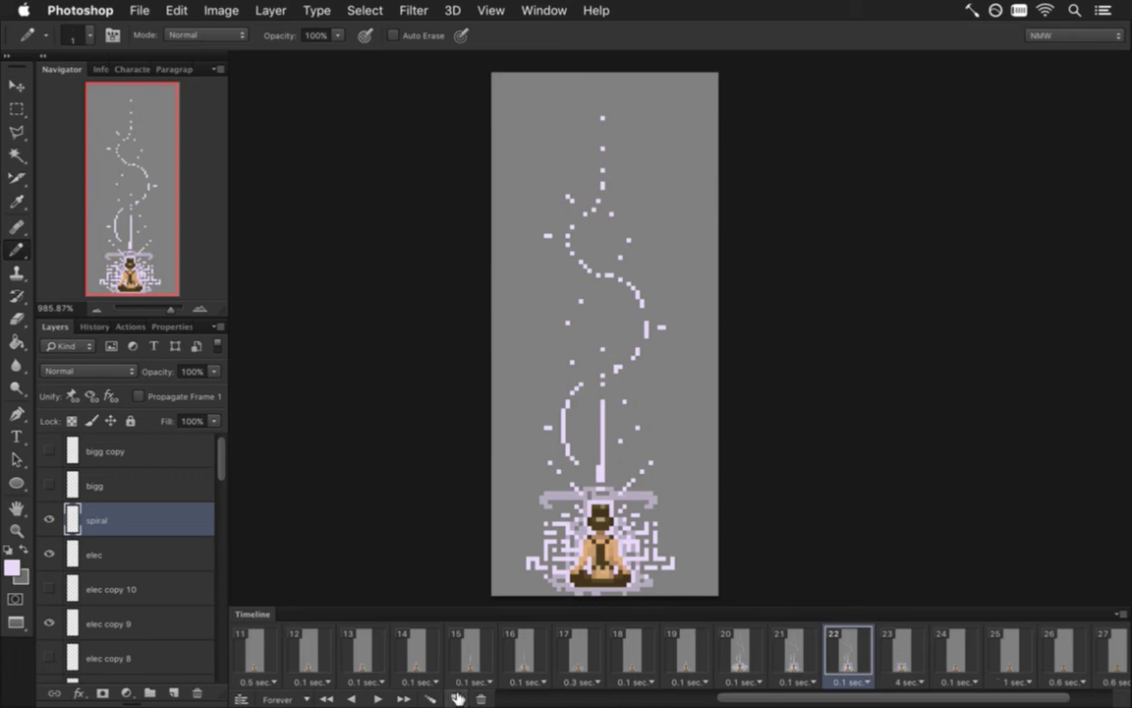
left_click(747, 652)
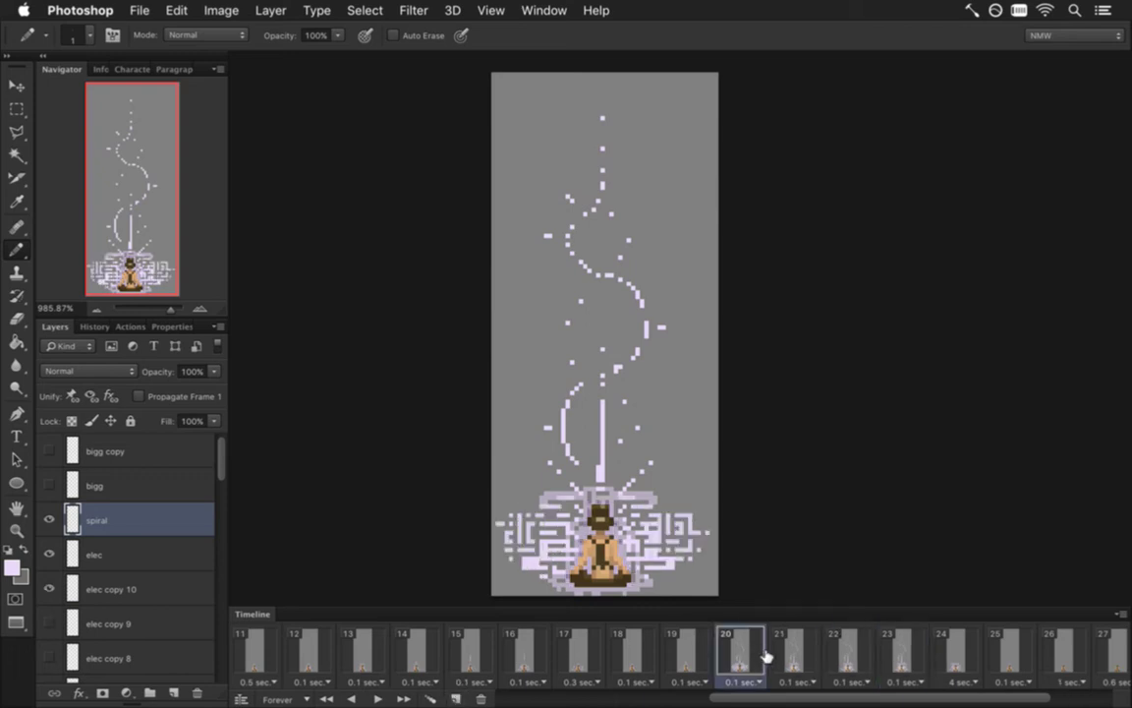
Step back and forth through frames 20 to 25 to review how the trail appears and disappears.
left_click(791, 655)
left_click(847, 655)
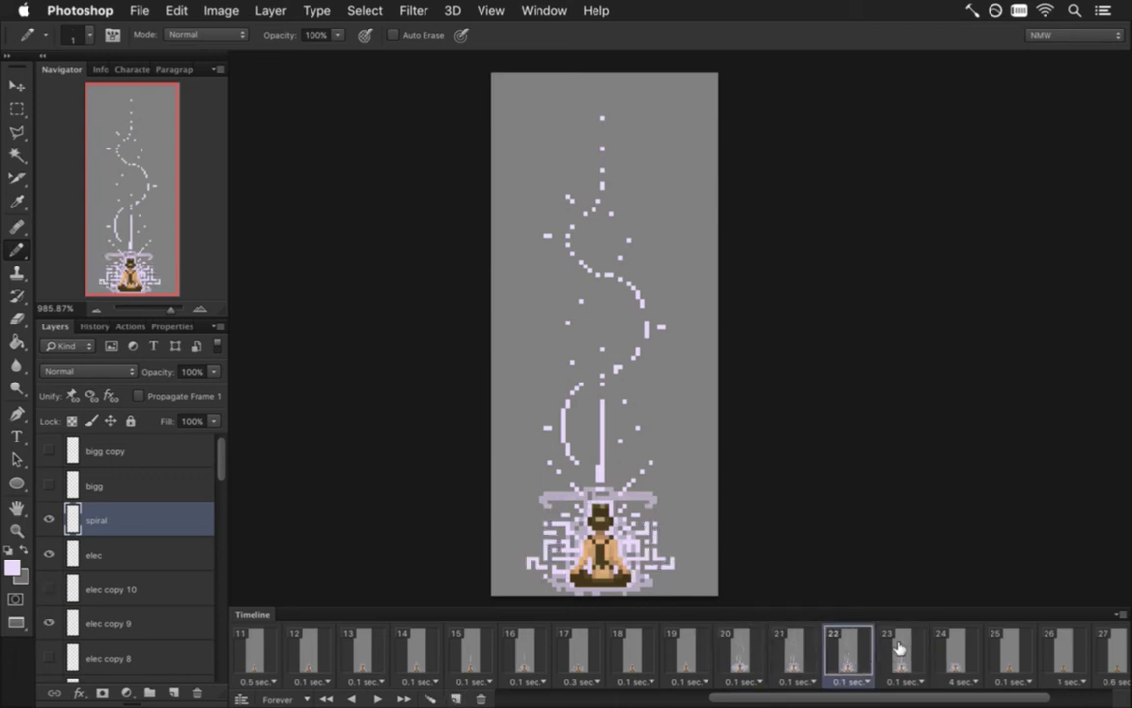
left_click(958, 654)
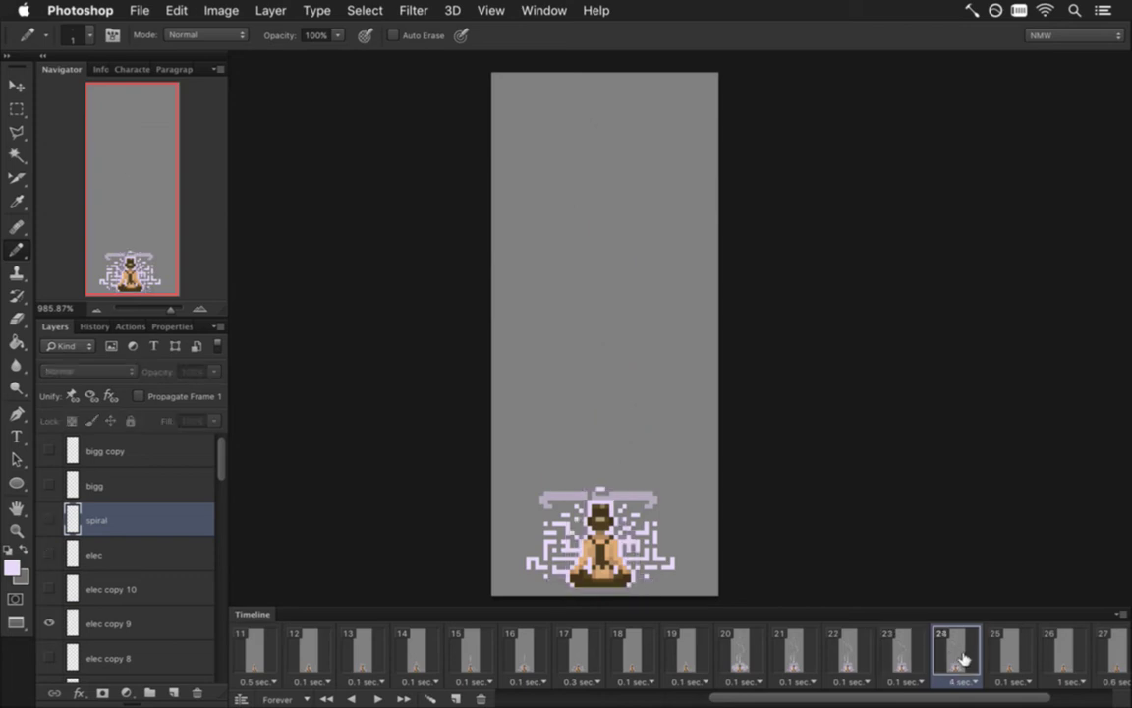
left_click(897, 654)
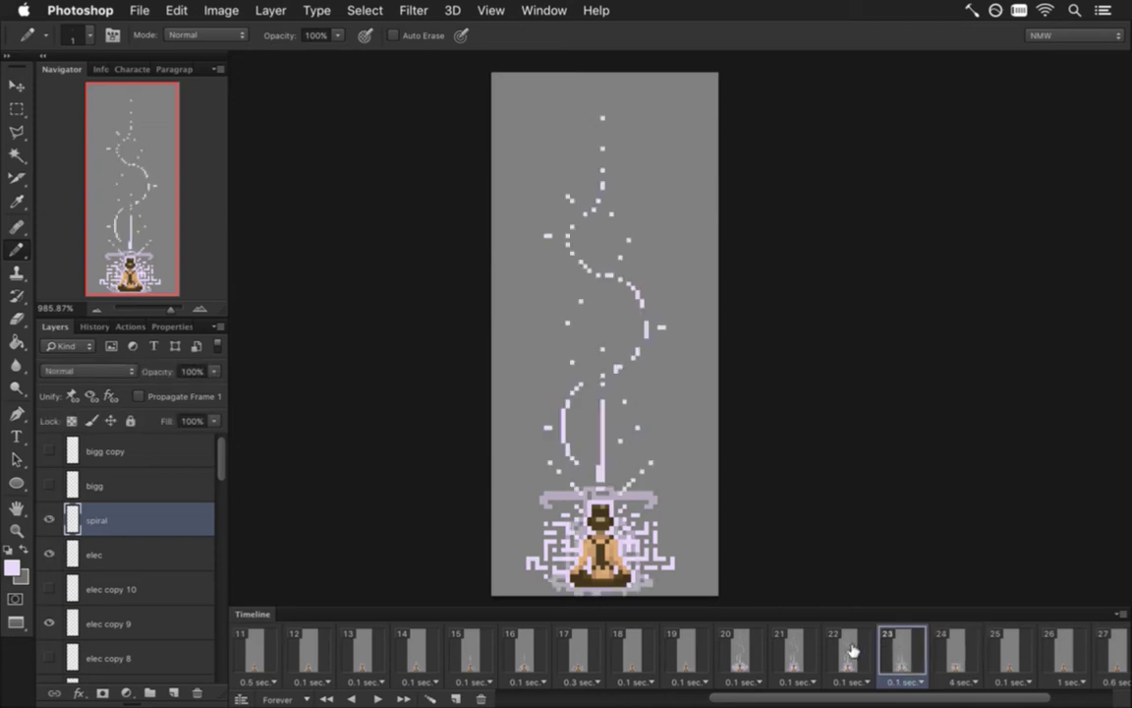
left_click(849, 649)
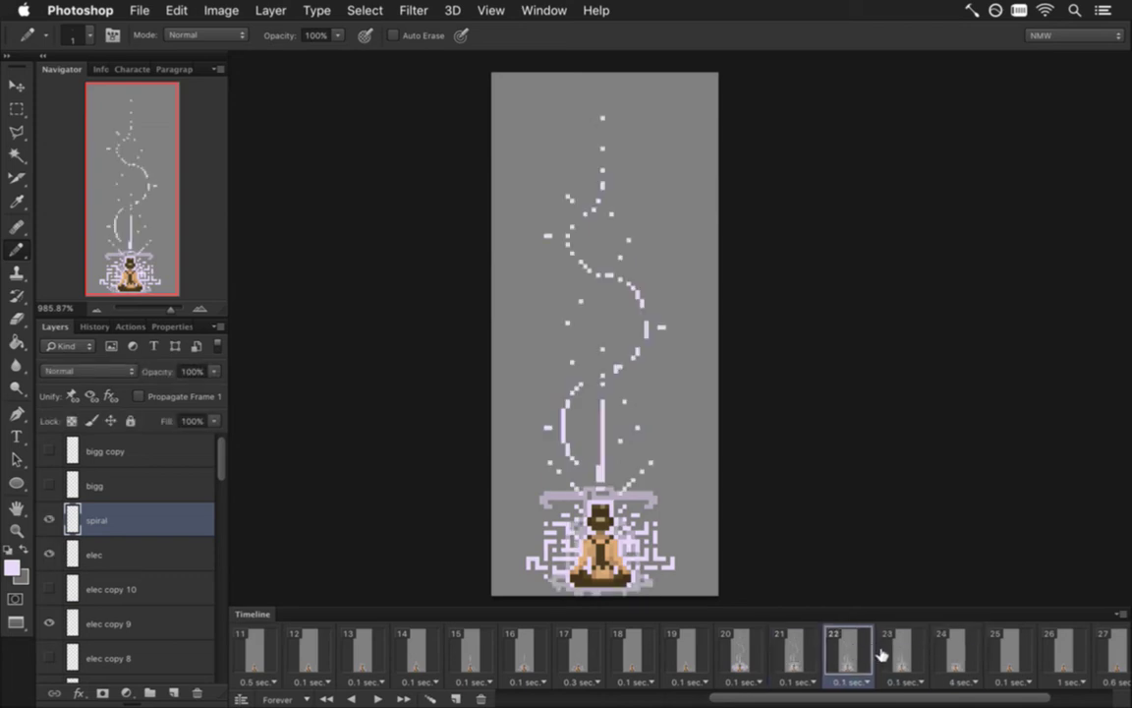
left_click(791, 651)
left_click(756, 652)
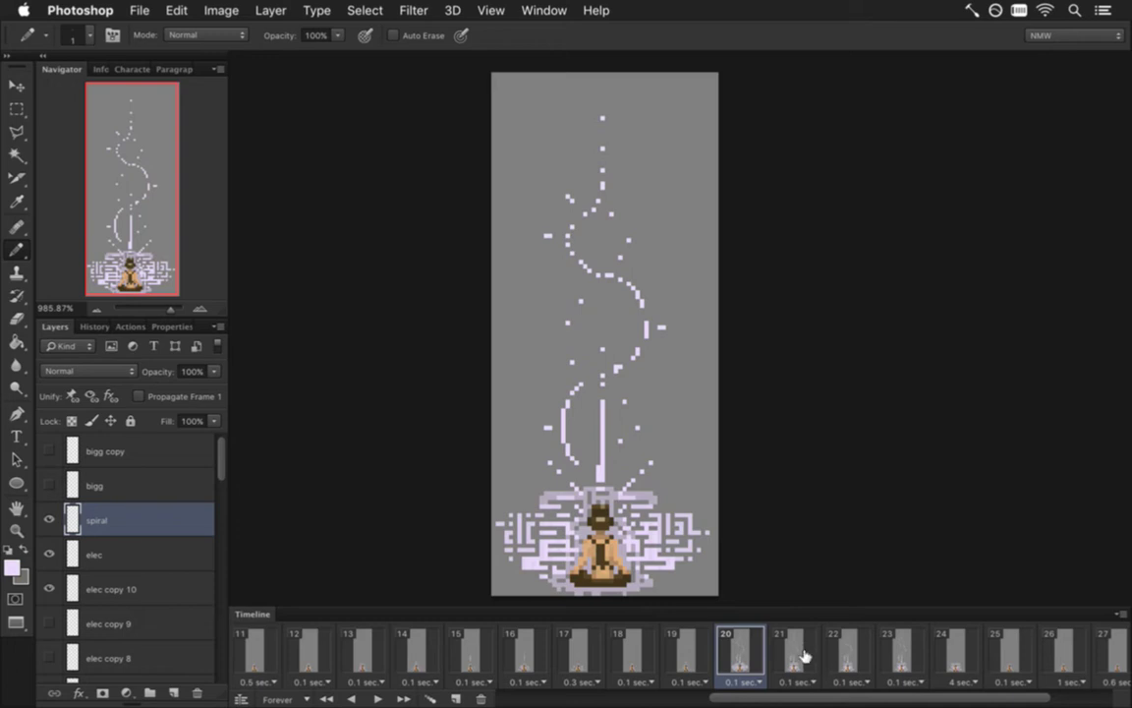
left_click(794, 651)
left_click(848, 651)
left_click(901, 652)
left_click(955, 652)
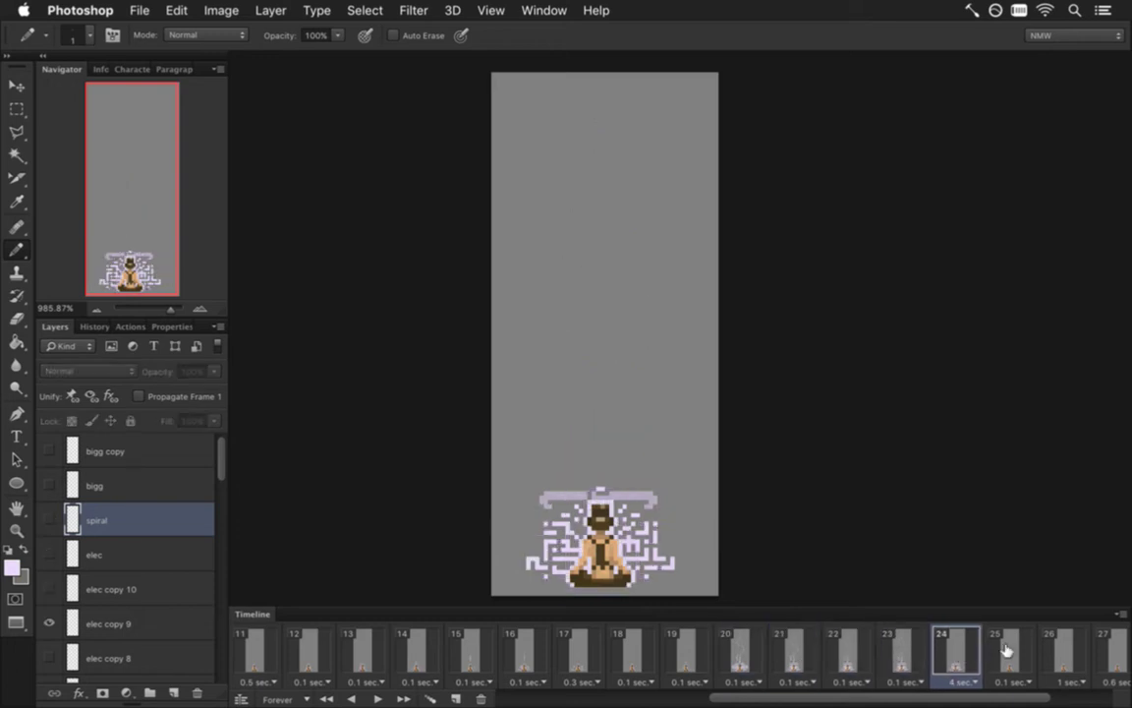
left_click(1009, 651)
key("space")
key("space")
left_click(955, 652)
left_click(905, 654)
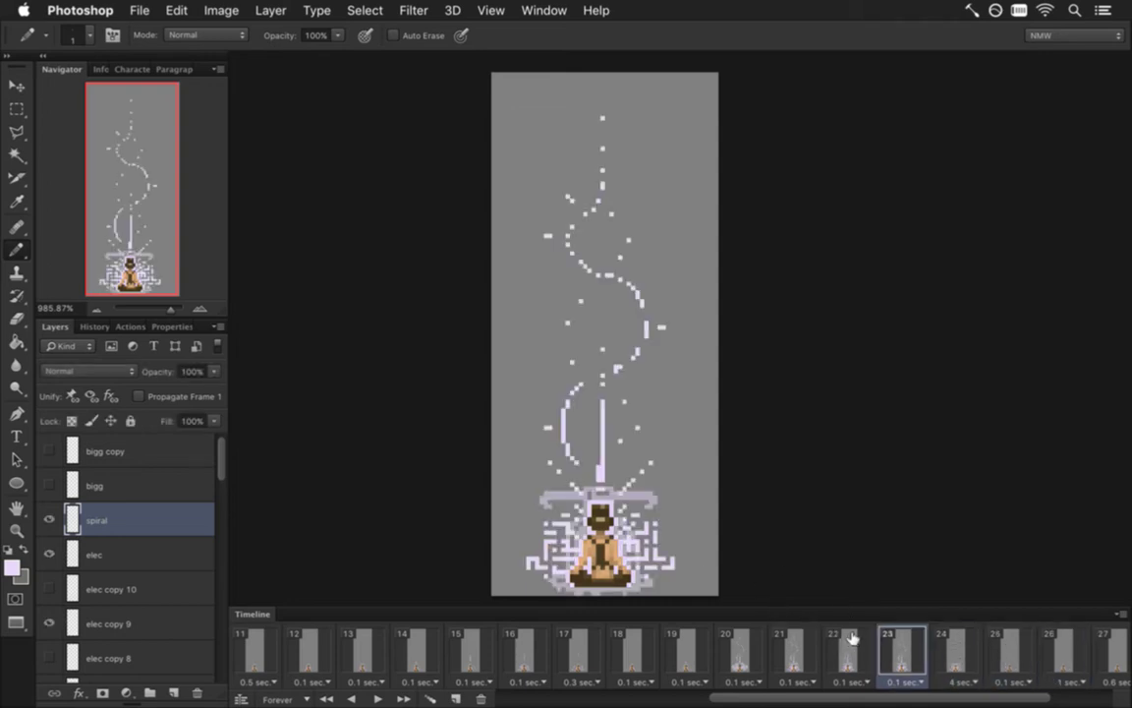
left_click(742, 651)
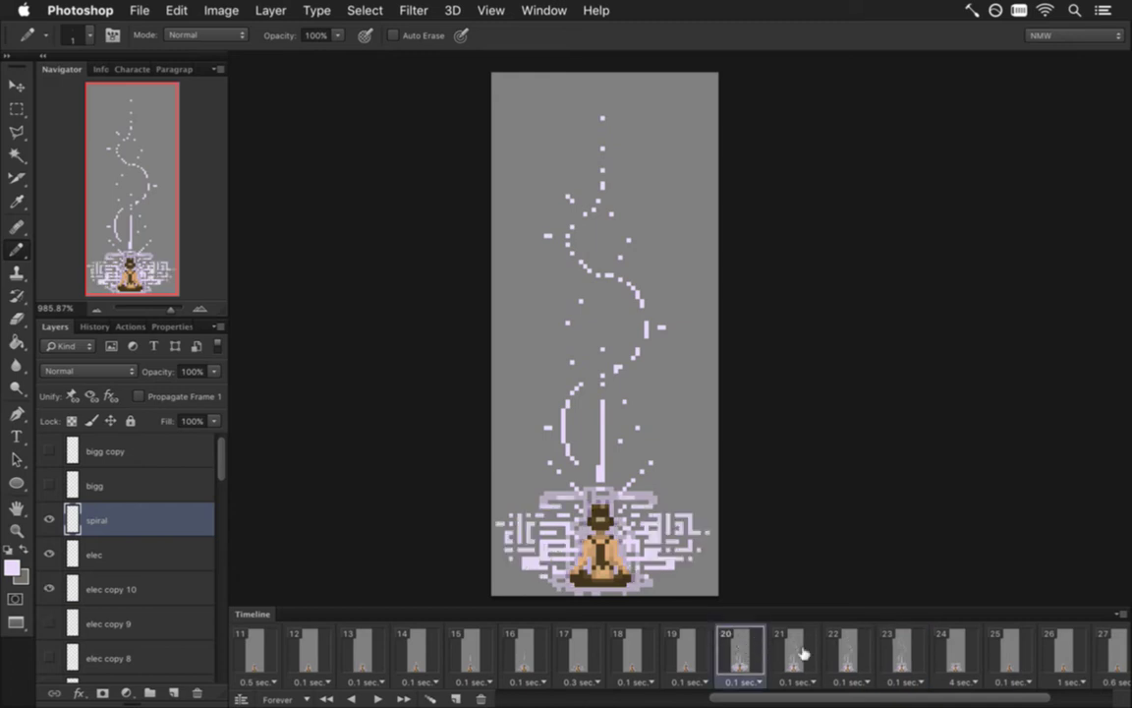
Duplicate the spiral layer beneath the original and hide the original in frame 20.
scroll(737, 649, "right", 2)
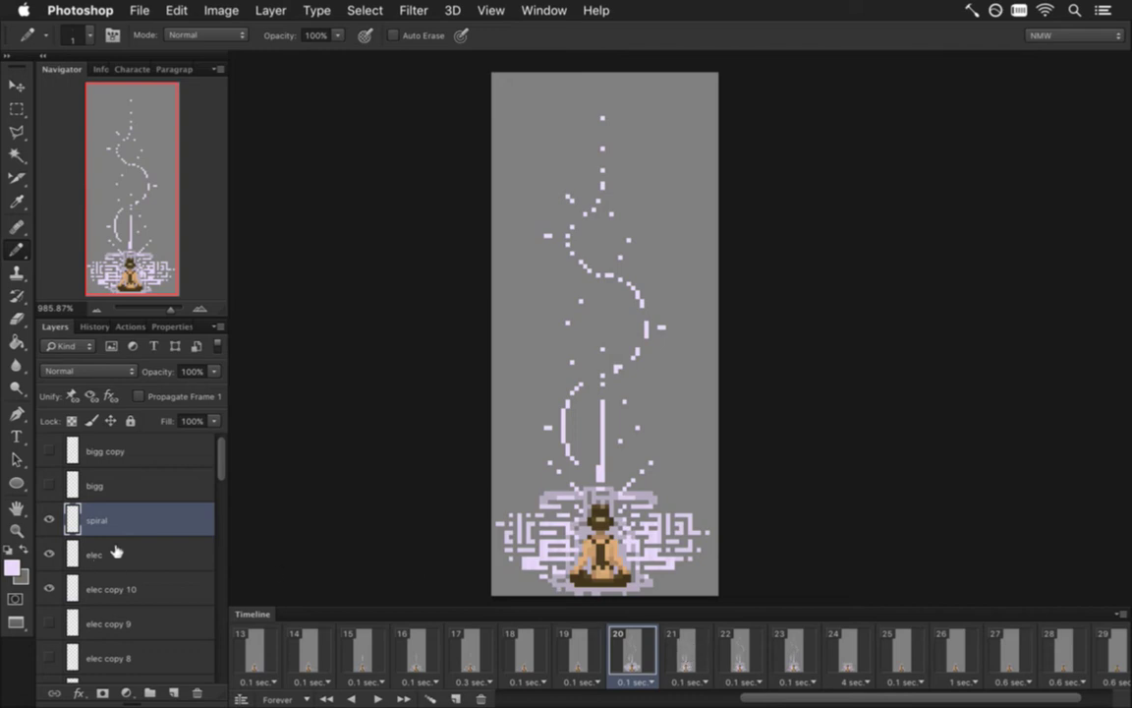
left_click_drag(61, 519, 54, 544)
left_click(49, 520)
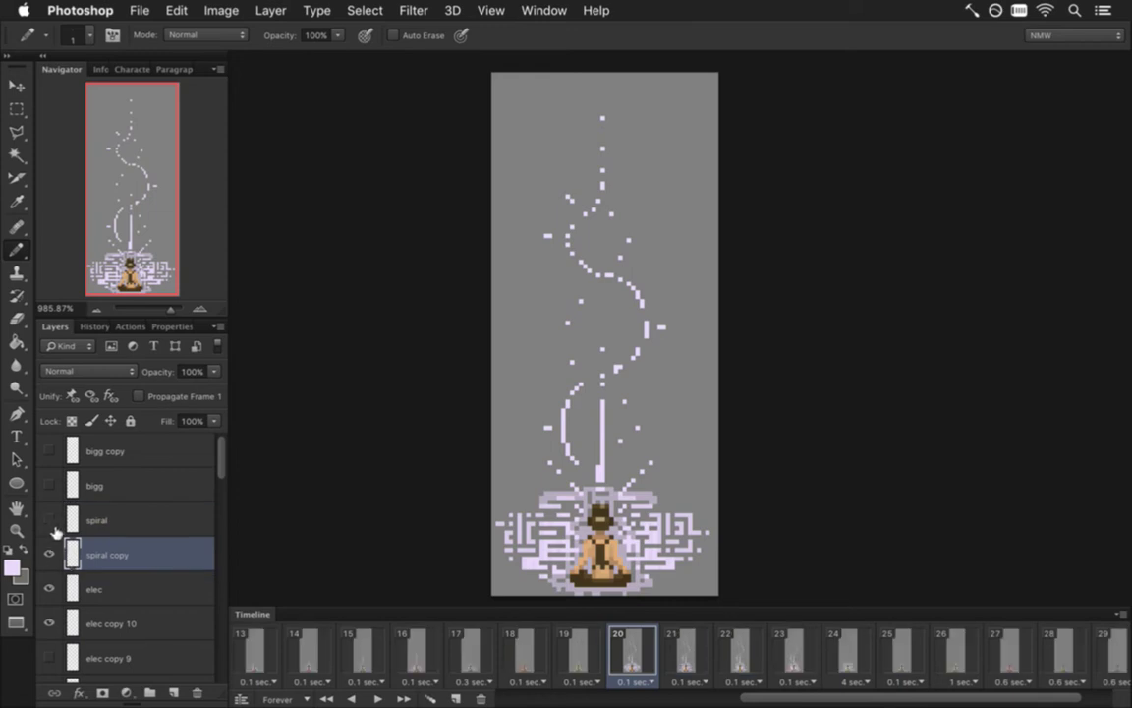
left_click(691, 653)
left_click(639, 653)
Erase parts of the trail on the spiral copy layer in frame 20 and compare it with frame 19.
scroll(604, 334, "down", 3)
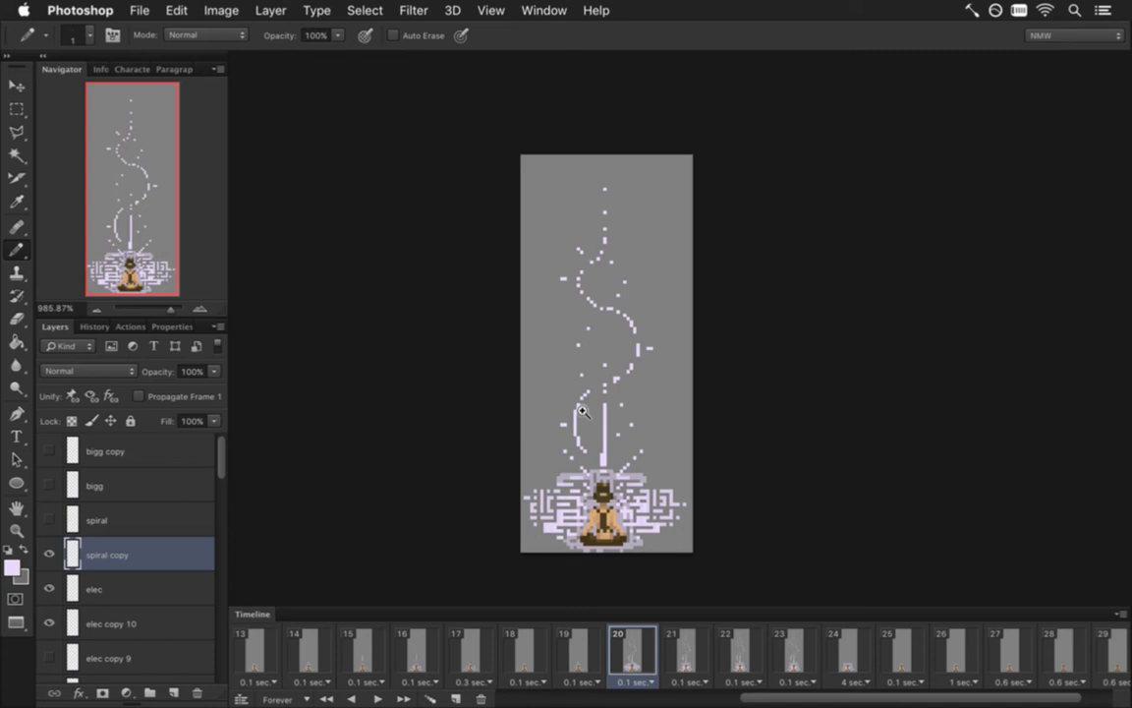
key("e")
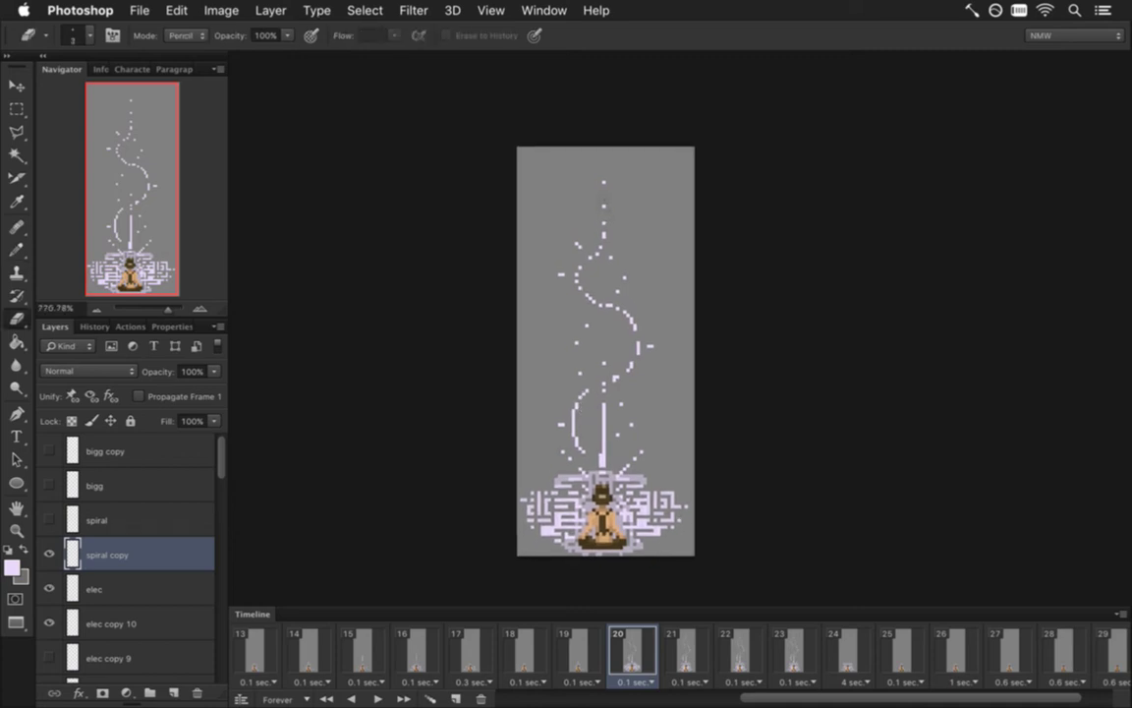
left_click_drag(570, 283, 594, 334)
left_click(596, 651)
left_click(652, 644)
Nudge the spiral layer up one pixel in frame 21 and compare it with frames 20 and 22.
left_click(700, 650)
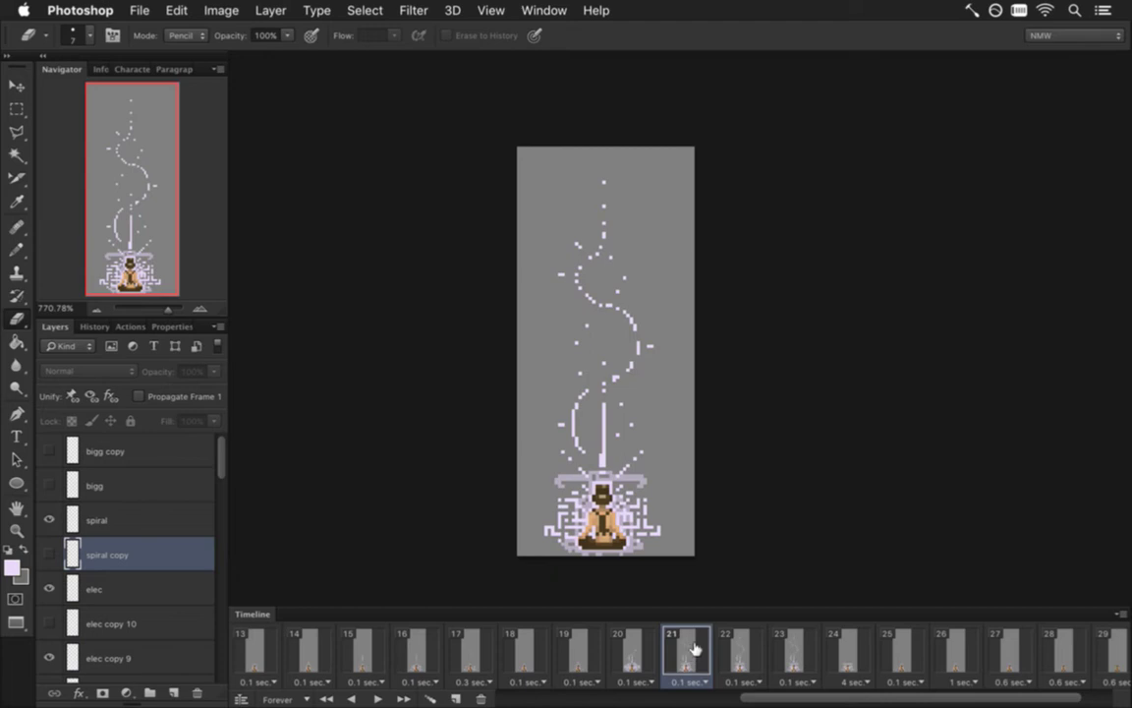
left_click(113, 519)
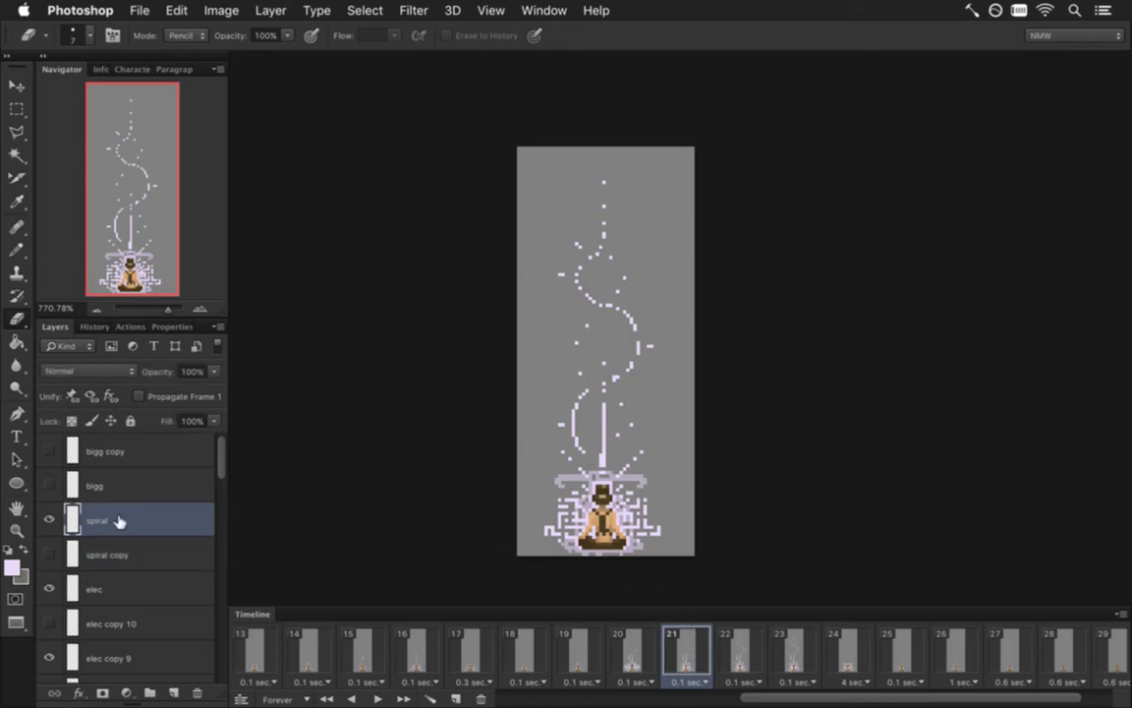
key("v")
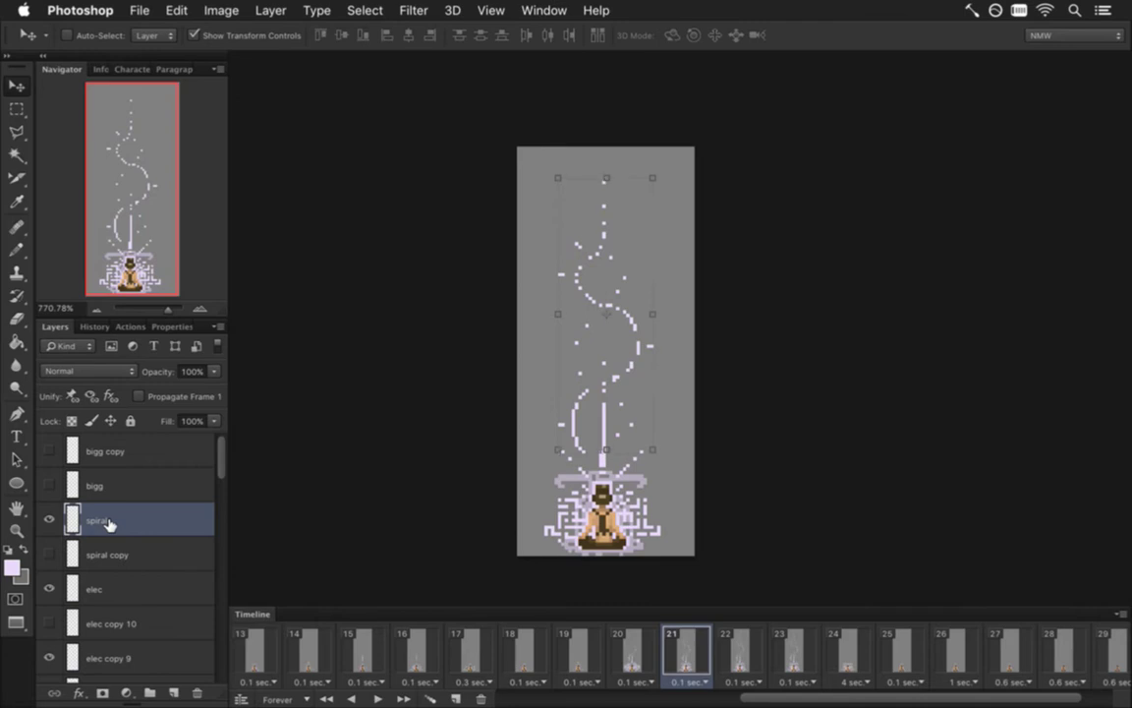
key("m")
left_click(634, 657)
left_click(686, 657)
left_click(653, 659)
left_click(702, 664)
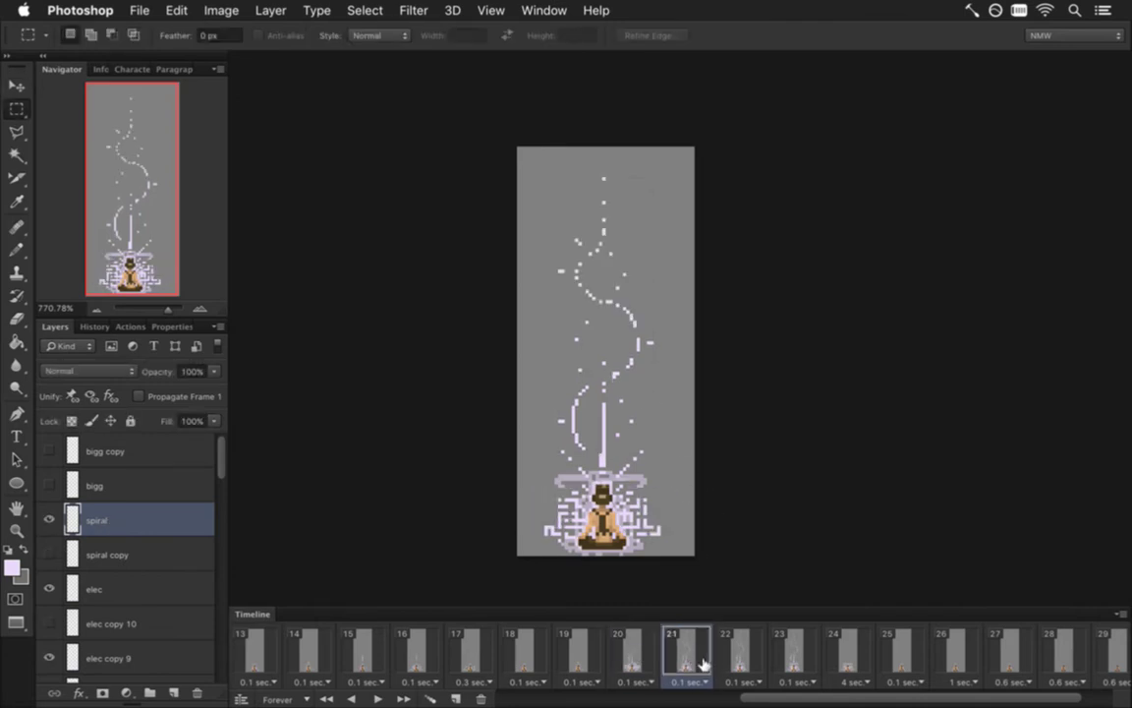
left_click(744, 657)
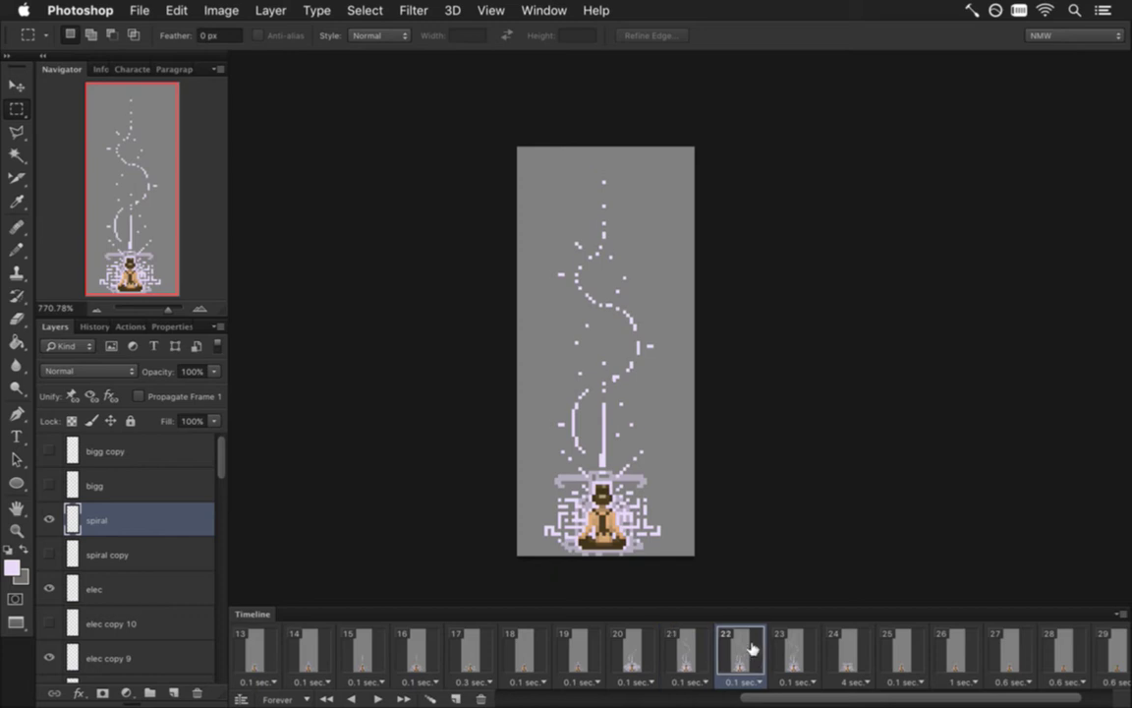
Nudge the spiral copy layer down one pixel in frame 20 and compare it with frames 19 and 21.
left_click(638, 656)
left_click(135, 542)
key("v")
key("m")
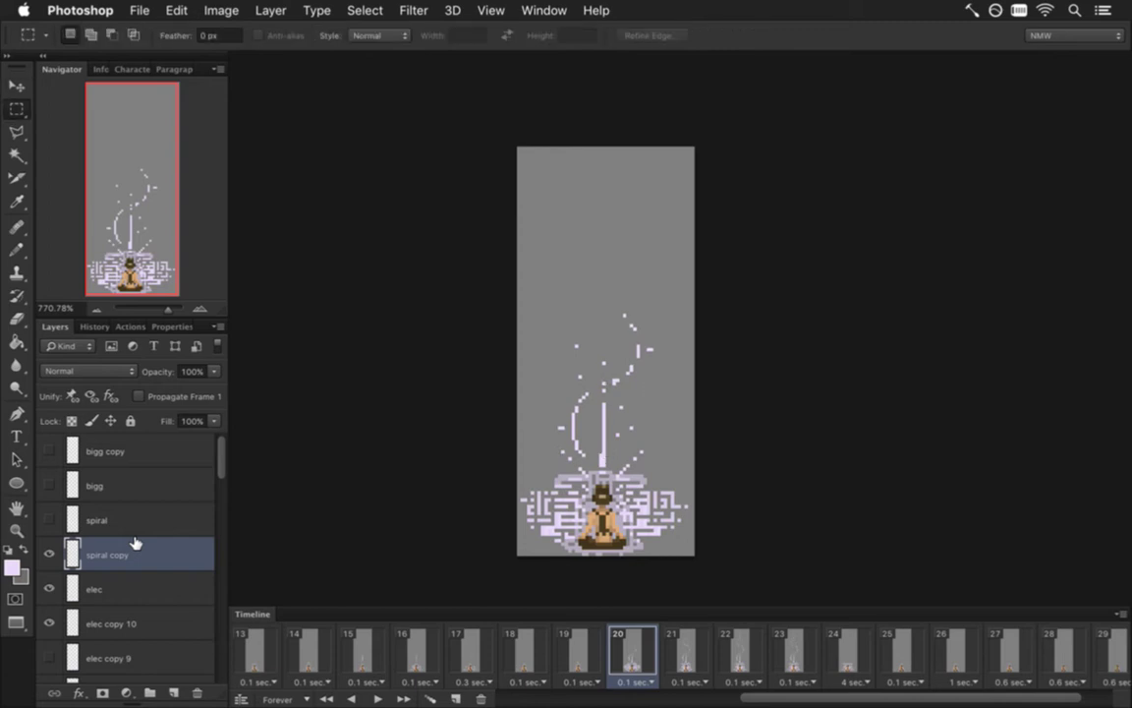
left_click(581, 651)
left_click(634, 653)
left_click(688, 654)
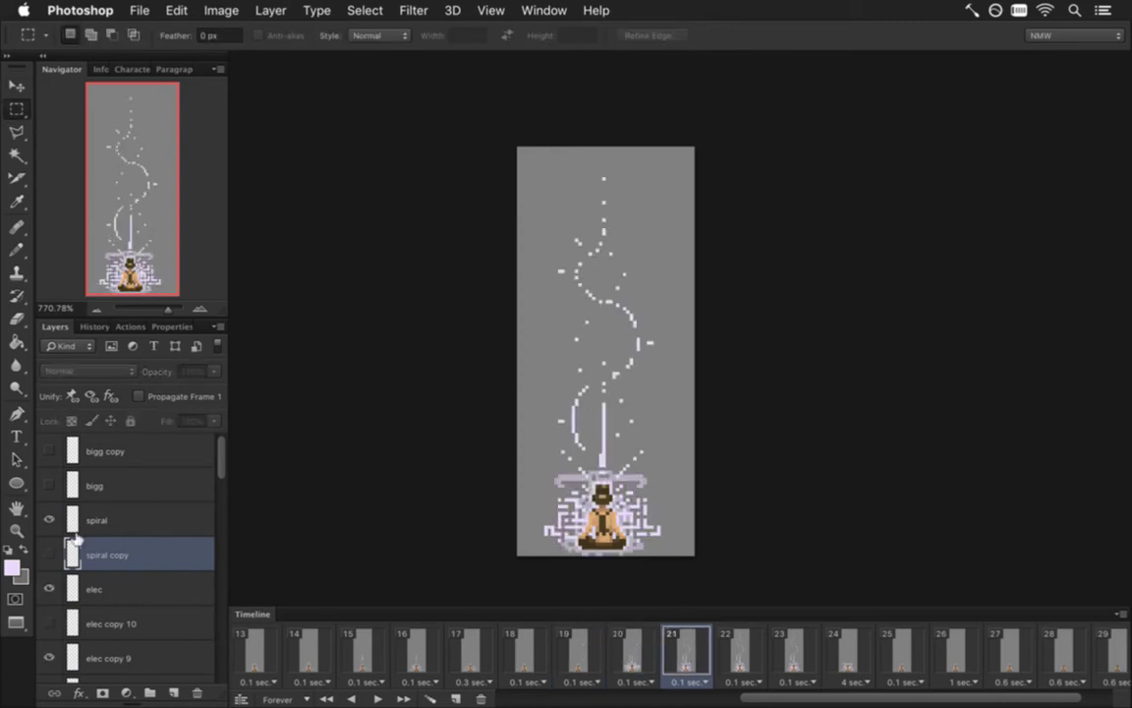
Shift the trail's lower-left arc on the spiral layer one pixel outward to the left in frame 21.
left_click(118, 520)
left_click_drag(540, 380, 591, 450)
key("super+Left")
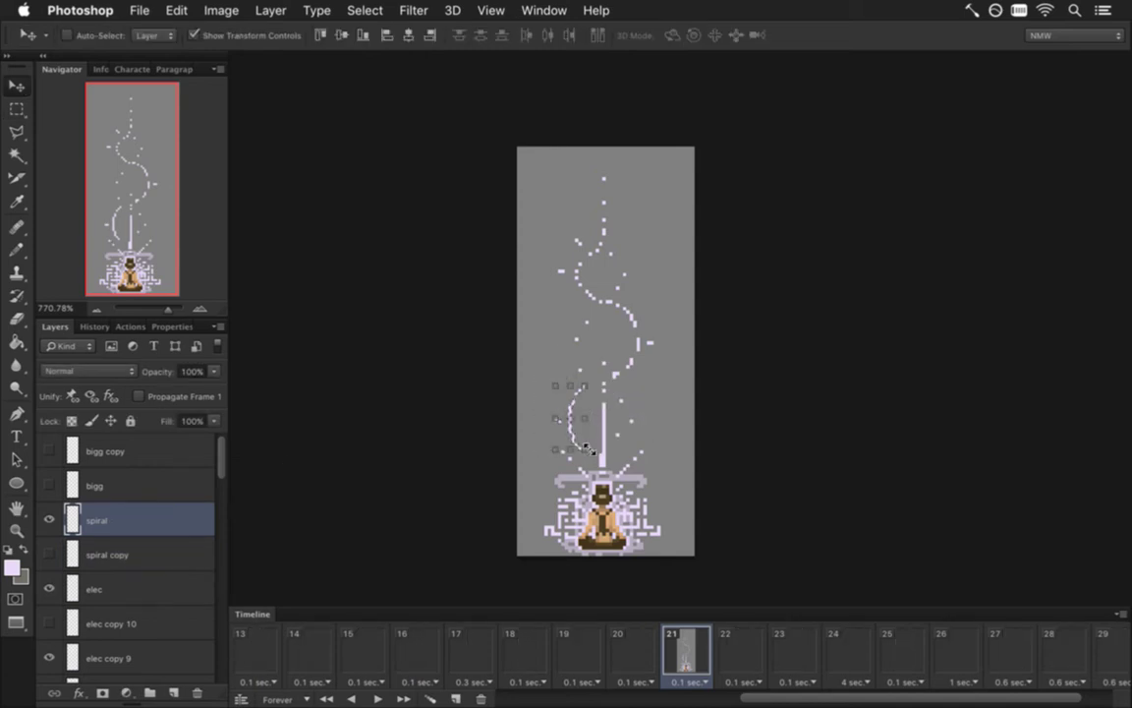
key("super+d")
Shift the trail's middle-right arc one pixel outward to the right in frame 21 and compare with frame 20.
left_click_drag(680, 383, 609, 300)
key("v")
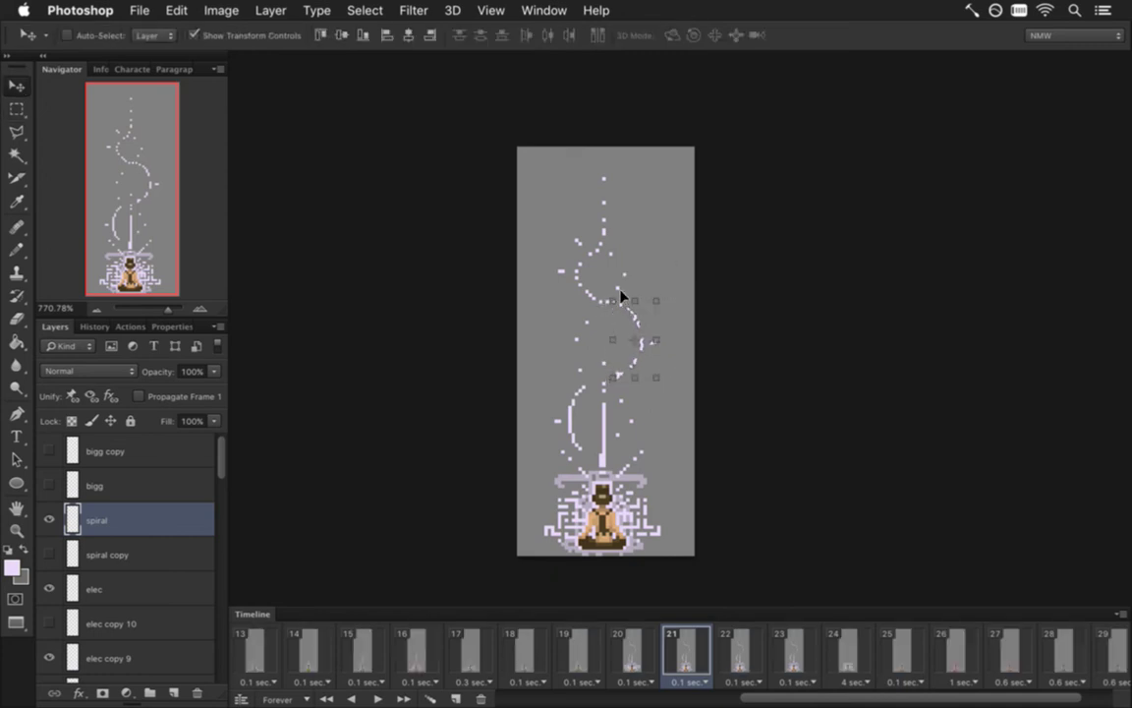
key("m")
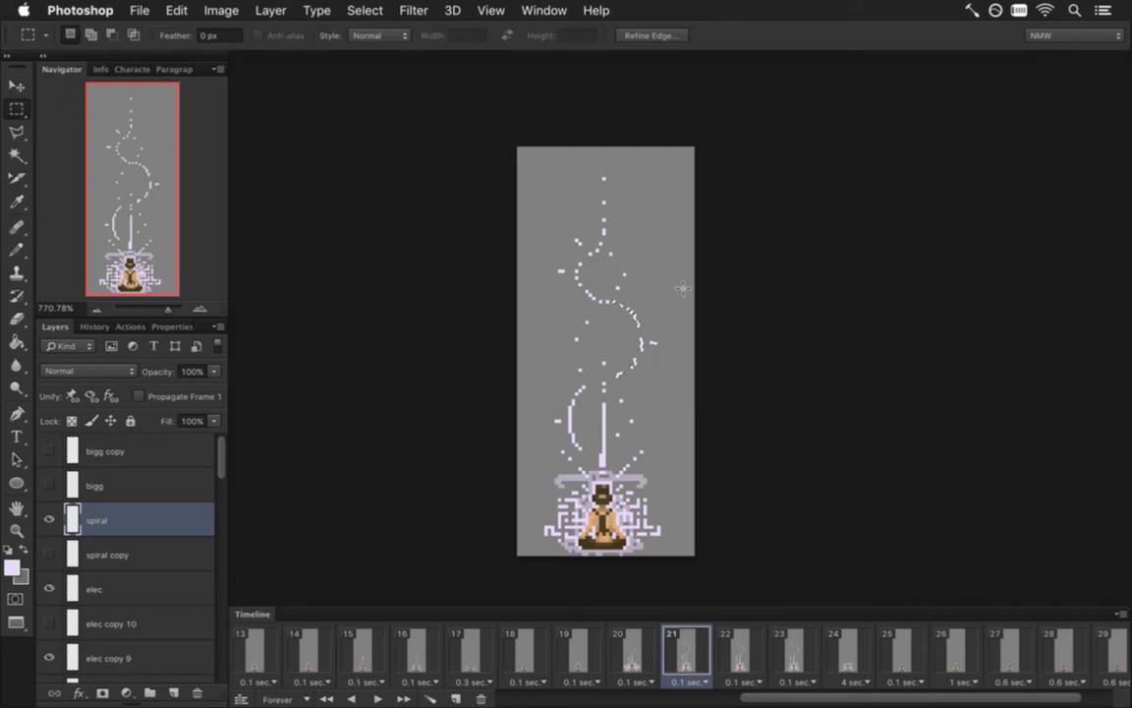
left_click(680, 287)
left_click(641, 657)
left_click(693, 652)
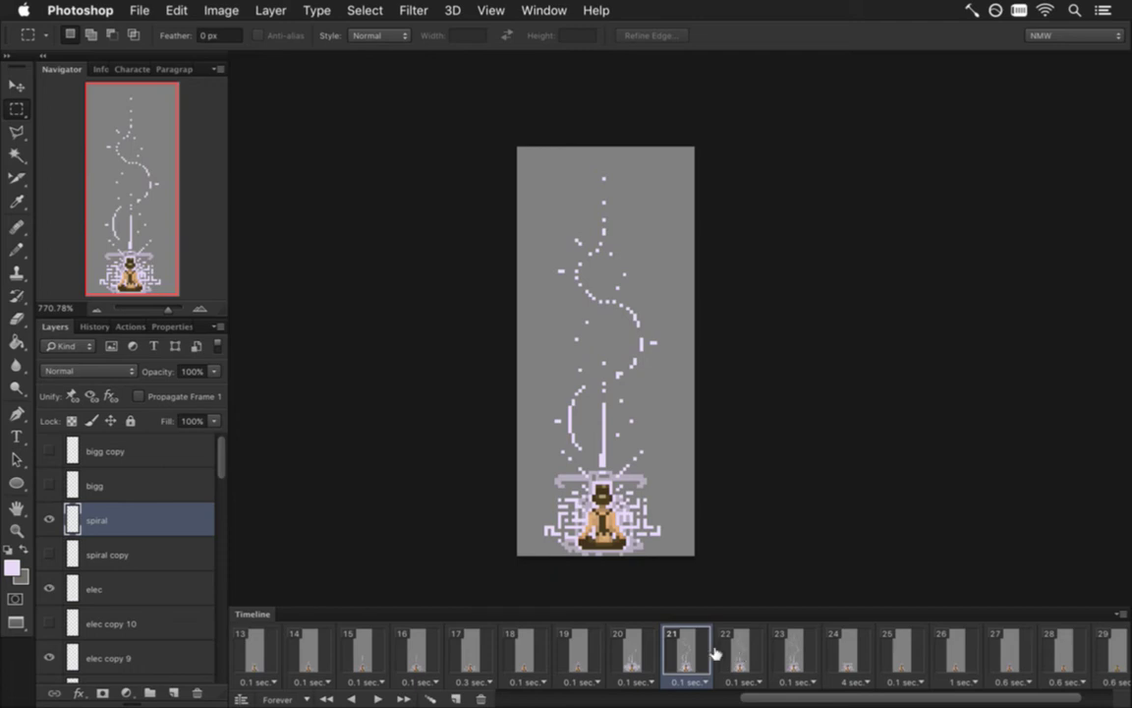
Erase the small dashes beside both arcs on the spiral copy layer in frame 20 and compare with frames 21 and 22.
left_click(644, 650)
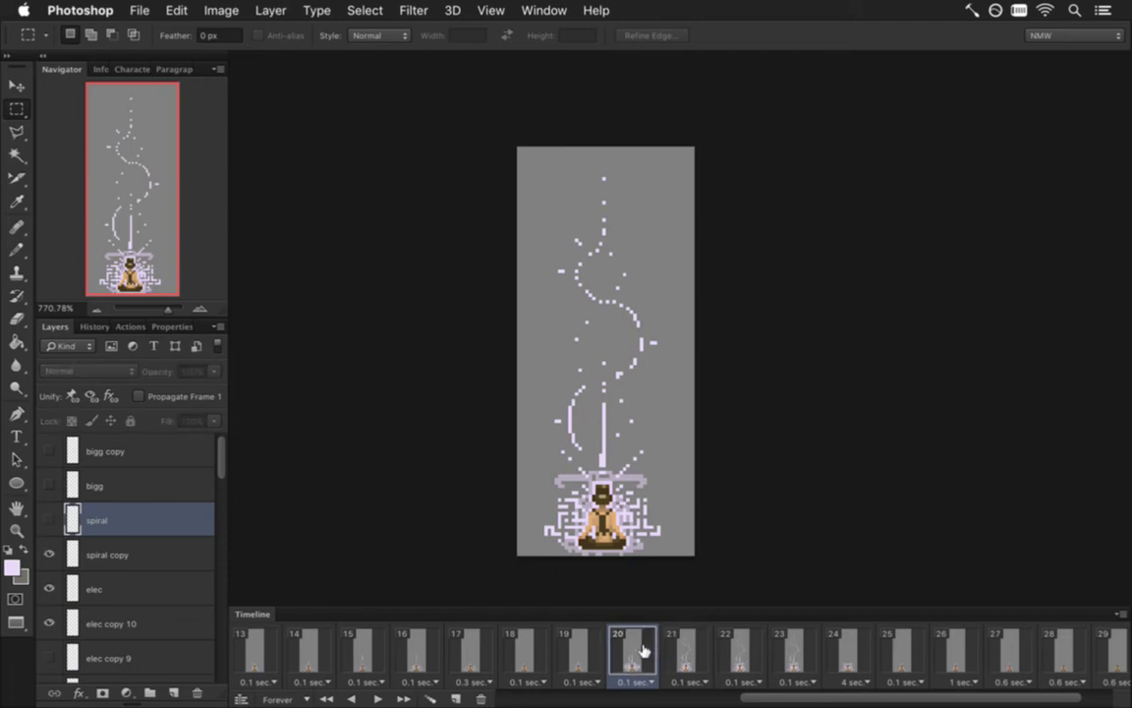
left_click(110, 554)
key("e")
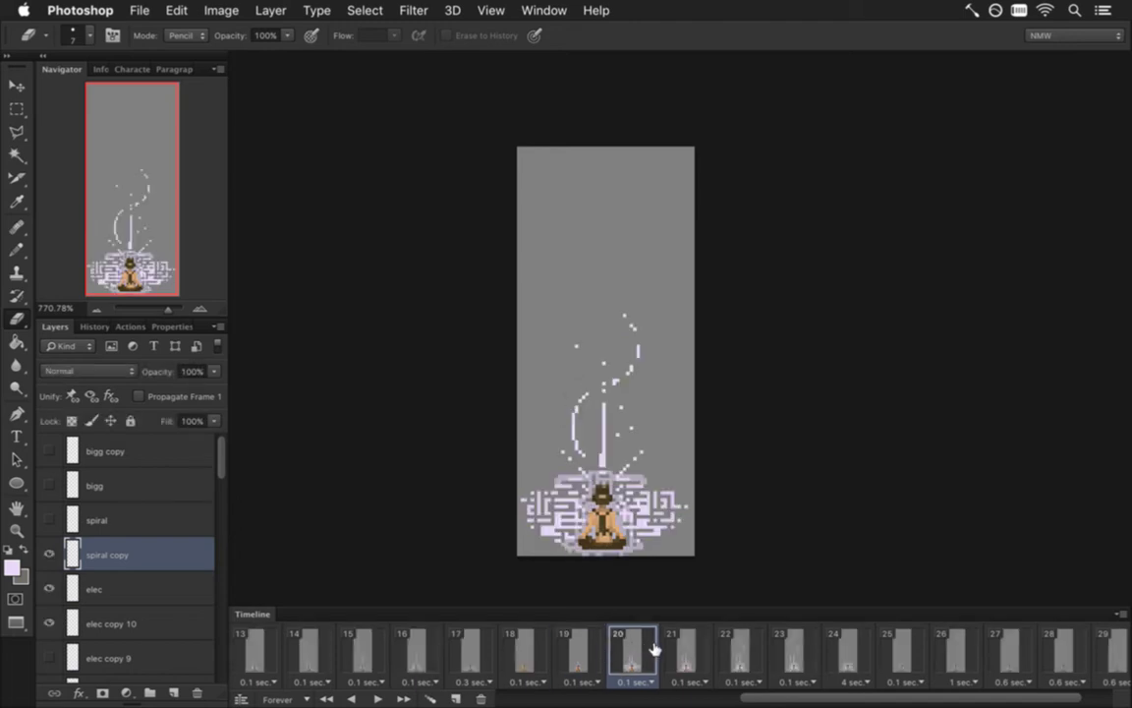
left_click(693, 646)
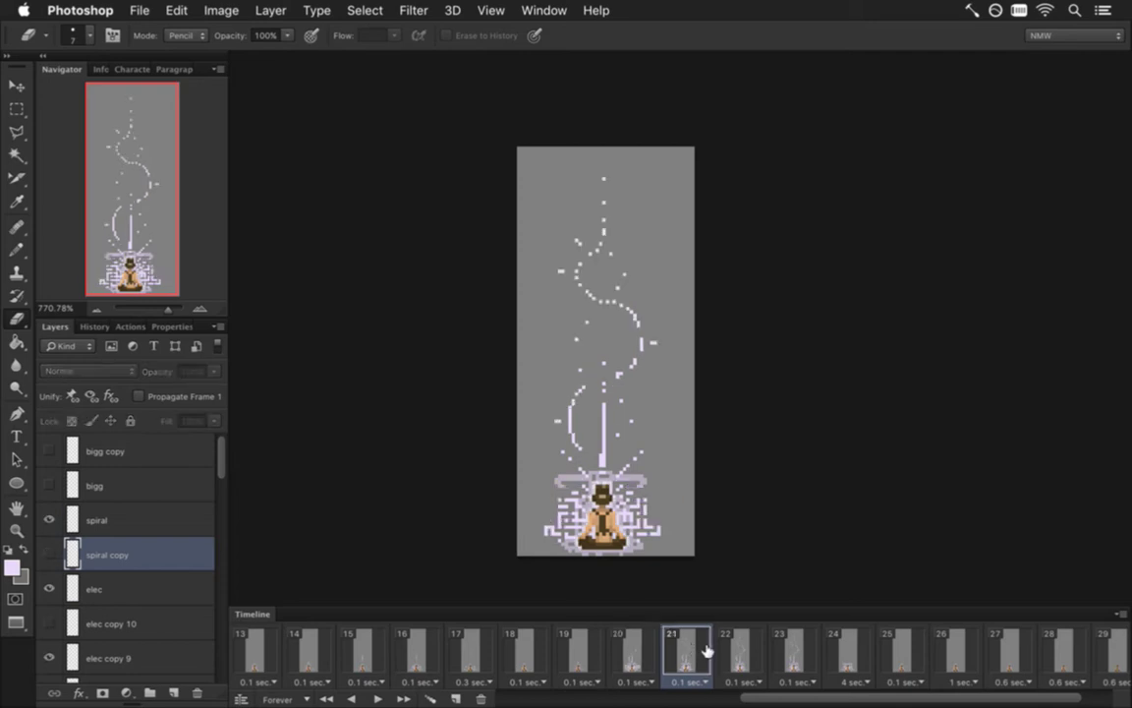
left_click(739, 651)
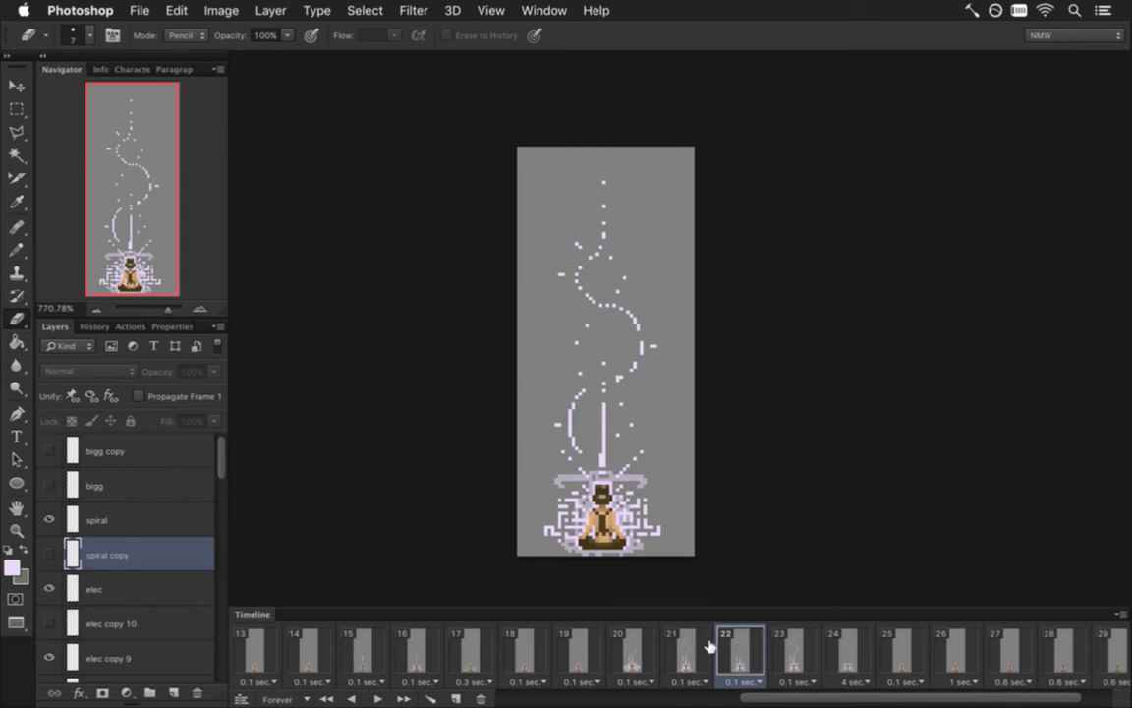
left_click(692, 654)
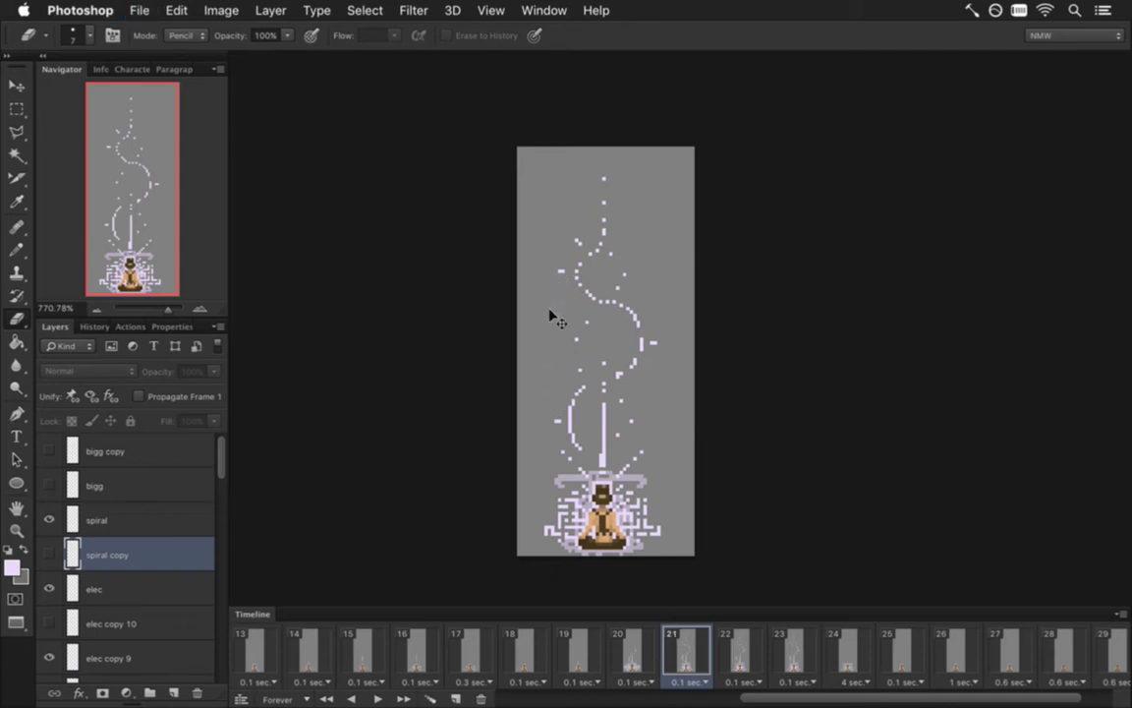
Switch to Terminal, open ~/current/music-ibn-liking.txt in TextMate to read it, and return to Photoshop.
key("super+Tab")
key("super+Tab")
left_click(718, 381)
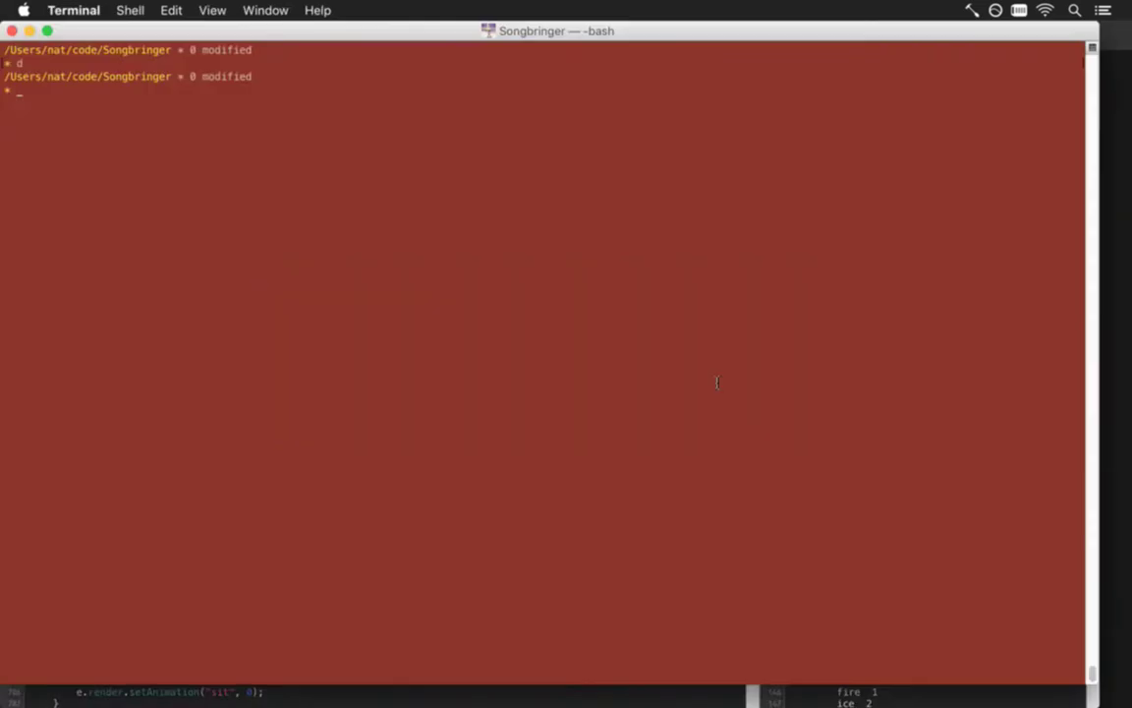
type("mate ~/c")
key("Tab")
type("m")
key("Tab")
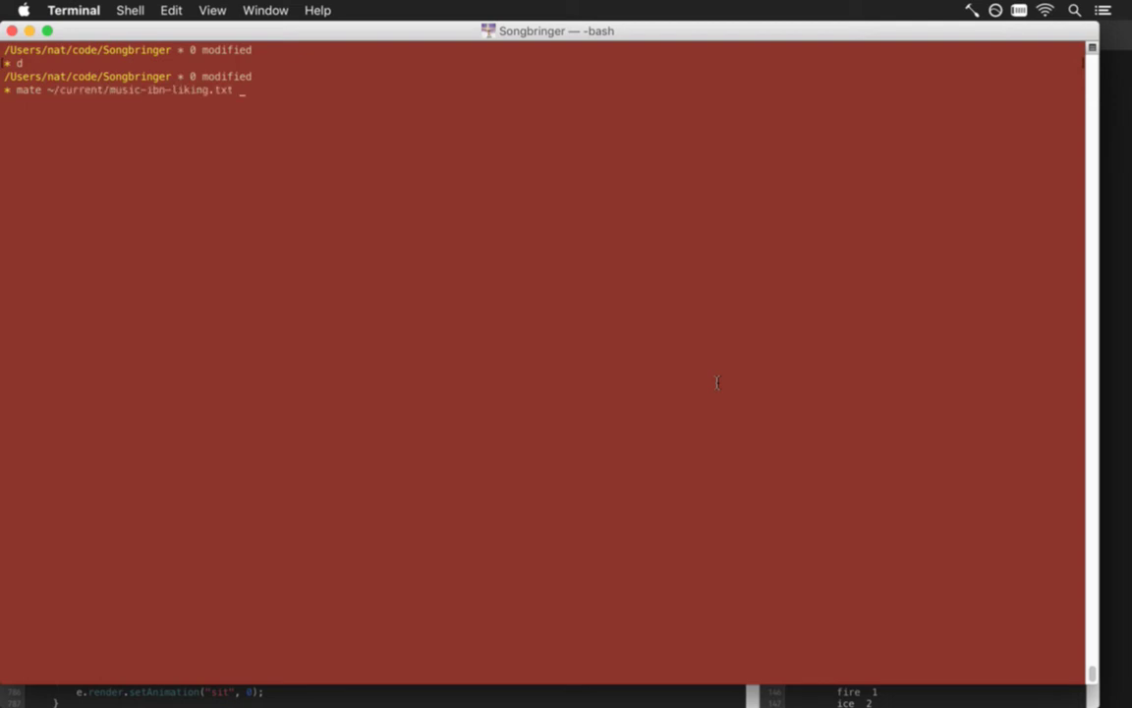
key("Return")
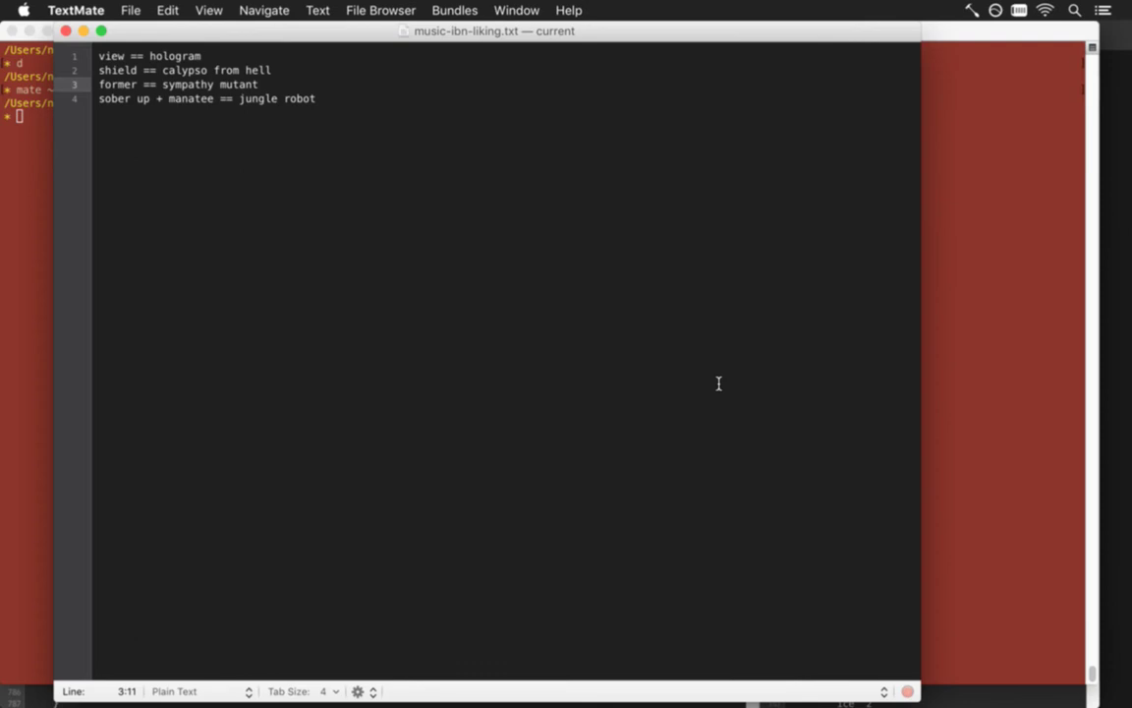
key("super+Tab")
left_click(482, 356)
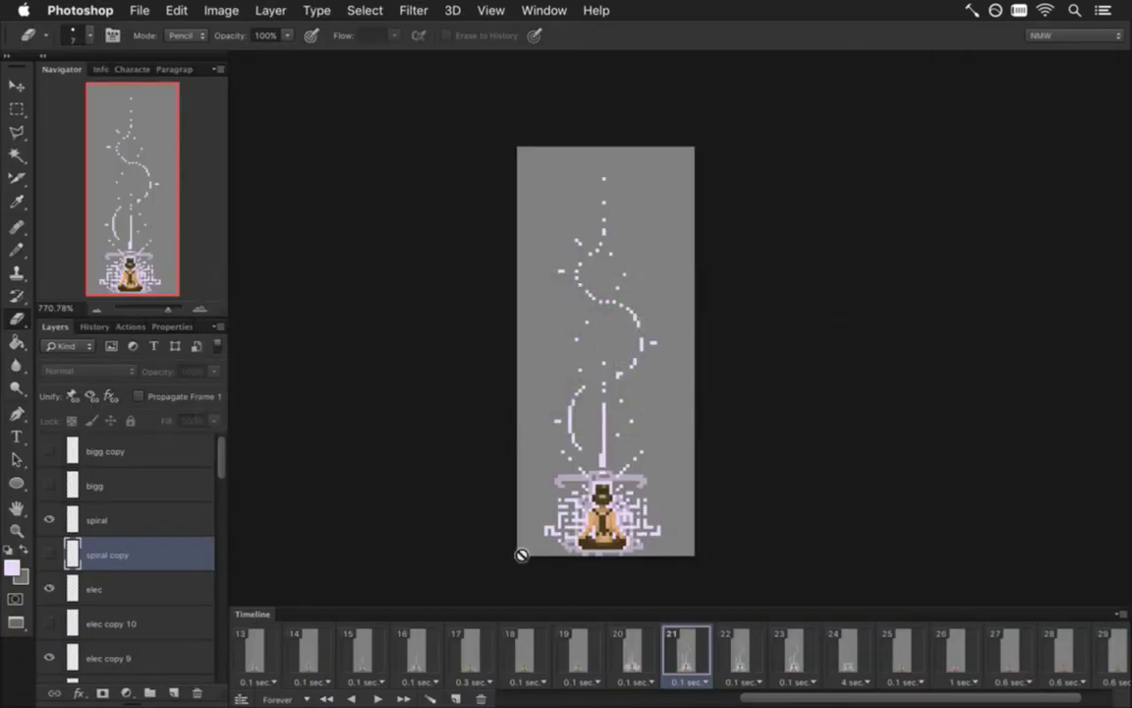
Duplicate the spiral layer in frame 22 with the original hidden, and nudge the copy up one pixel.
left_click(651, 657)
left_click(680, 651)
left_click(647, 645)
left_click(677, 652)
left_click(735, 652)
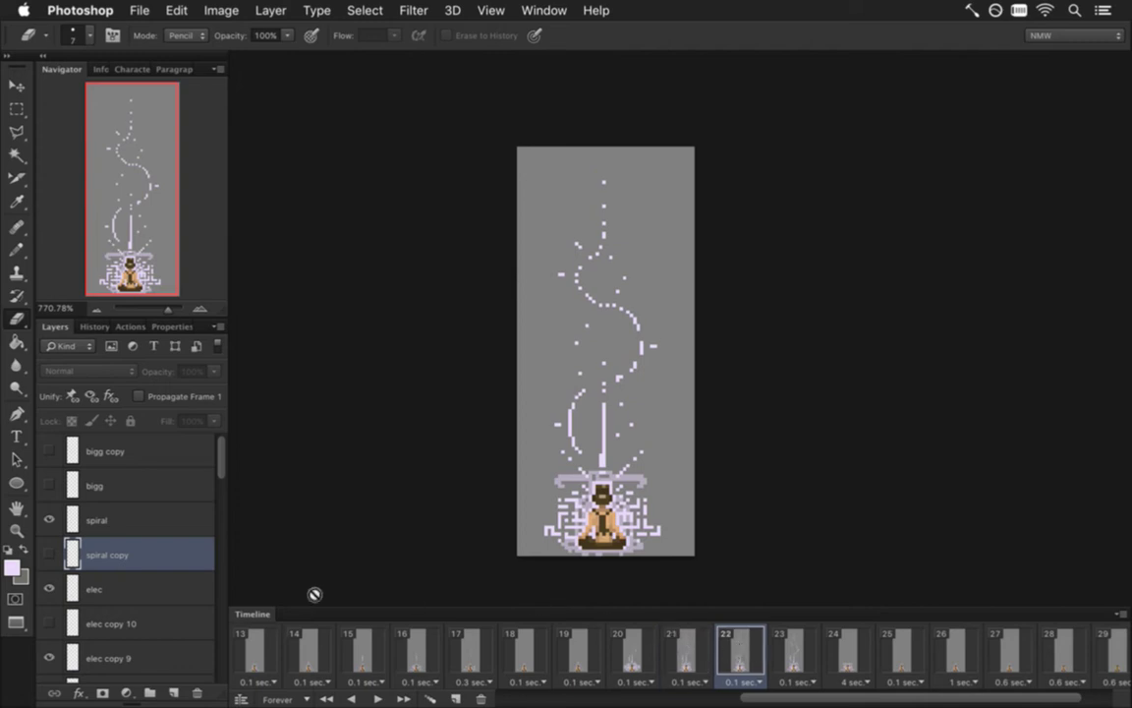
left_click(156, 517)
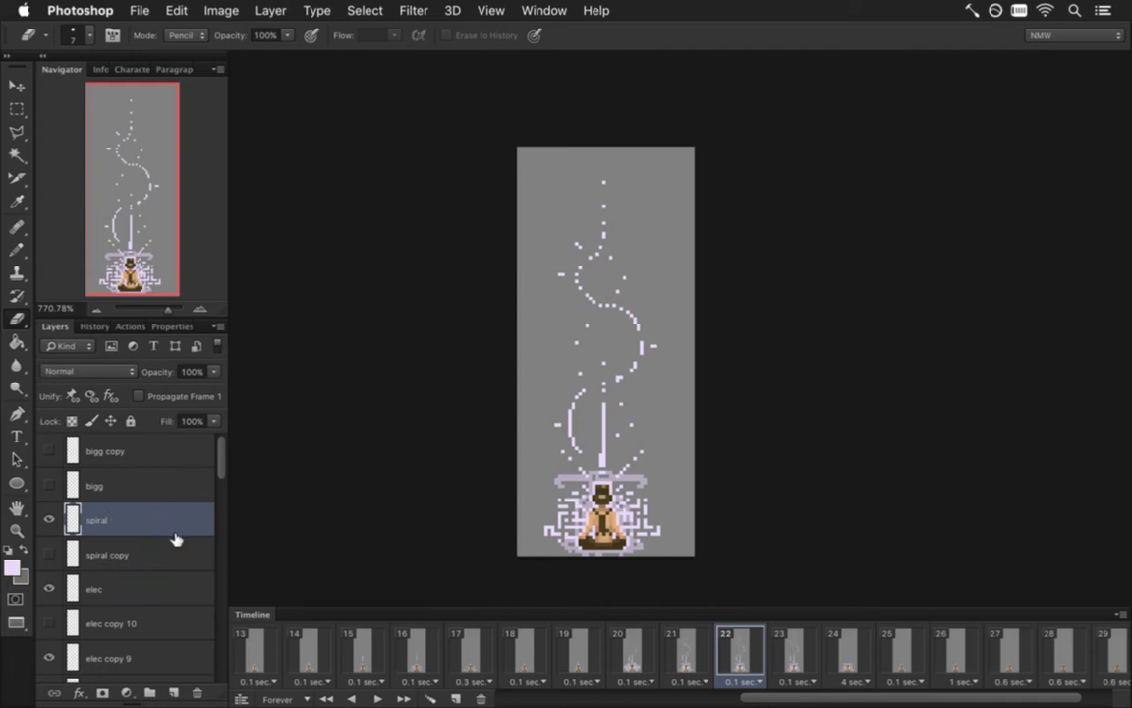
key("super+j")
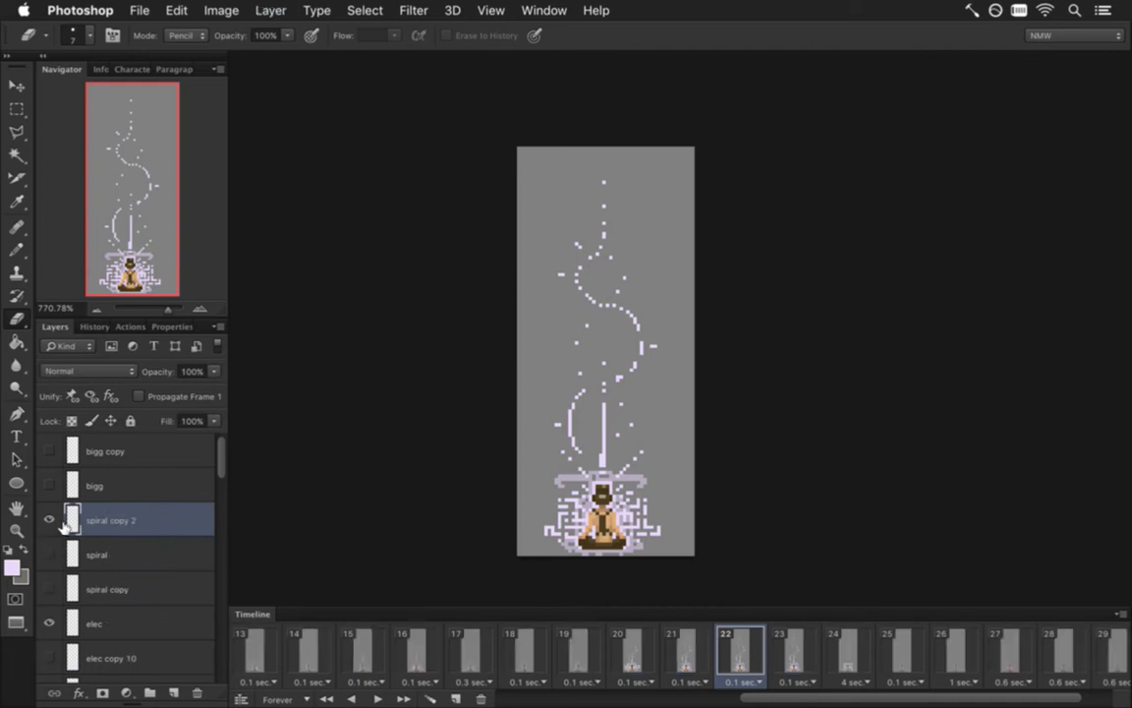
key("v")
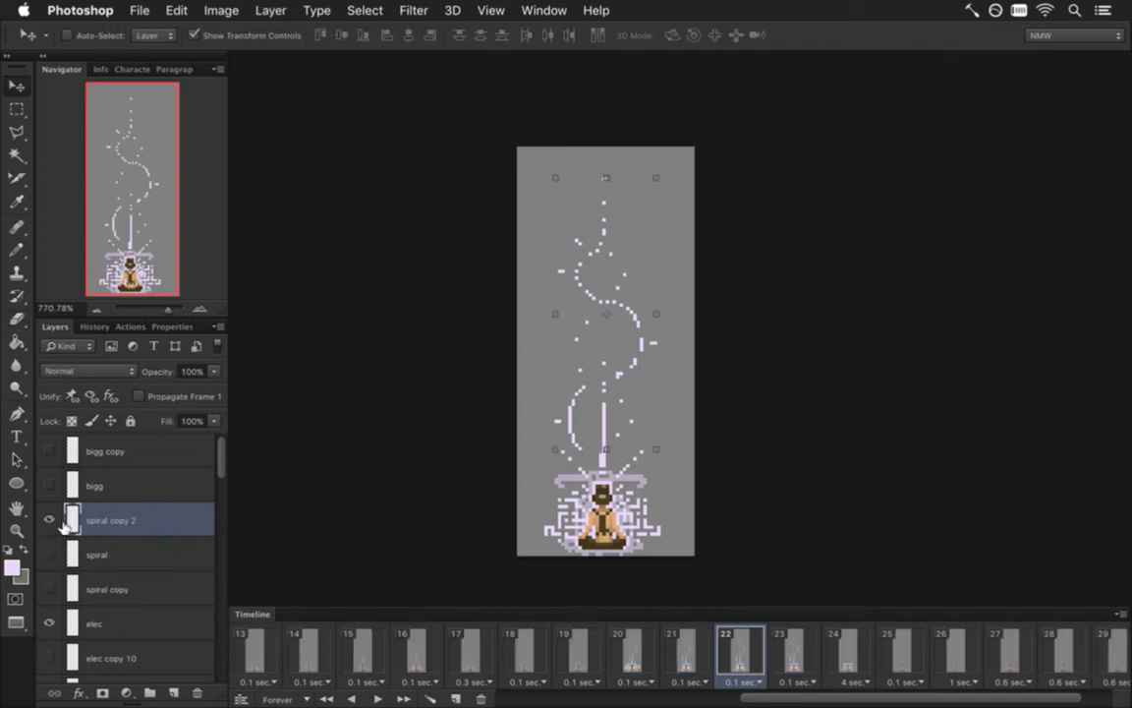
Shift the trail's lower-left arc on the spiral copy 2 layer one pixel further left in frame 22.
key("m")
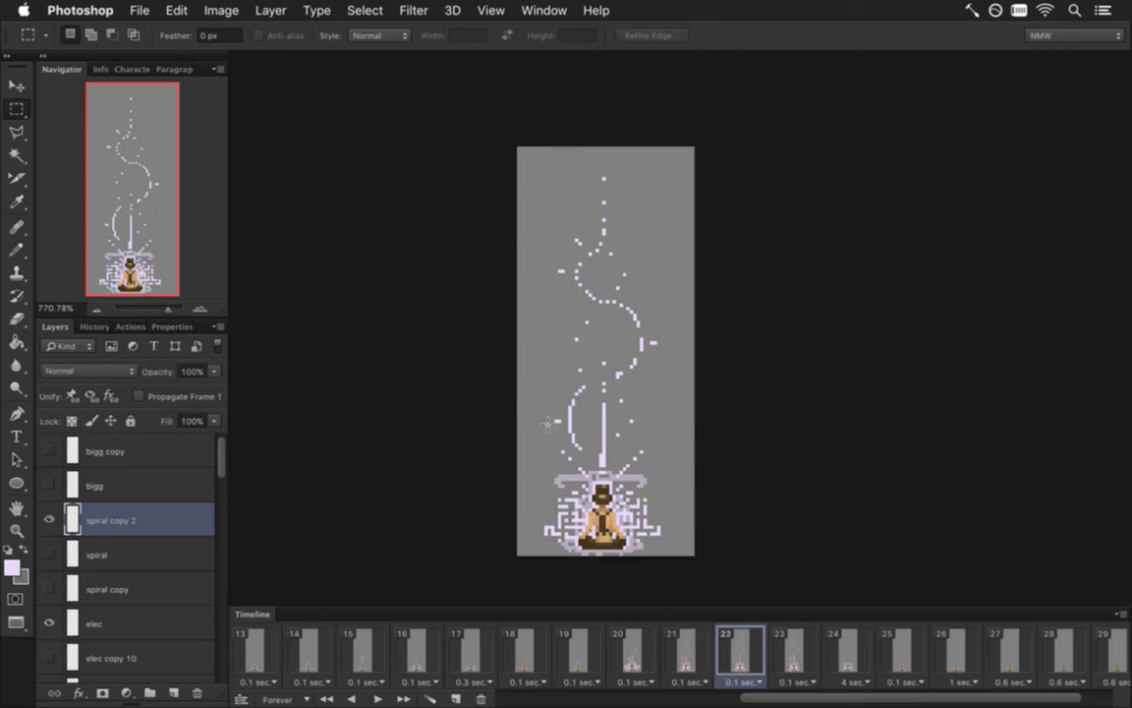
left_click_drag(533, 378, 588, 448)
key("ctrl+Left")
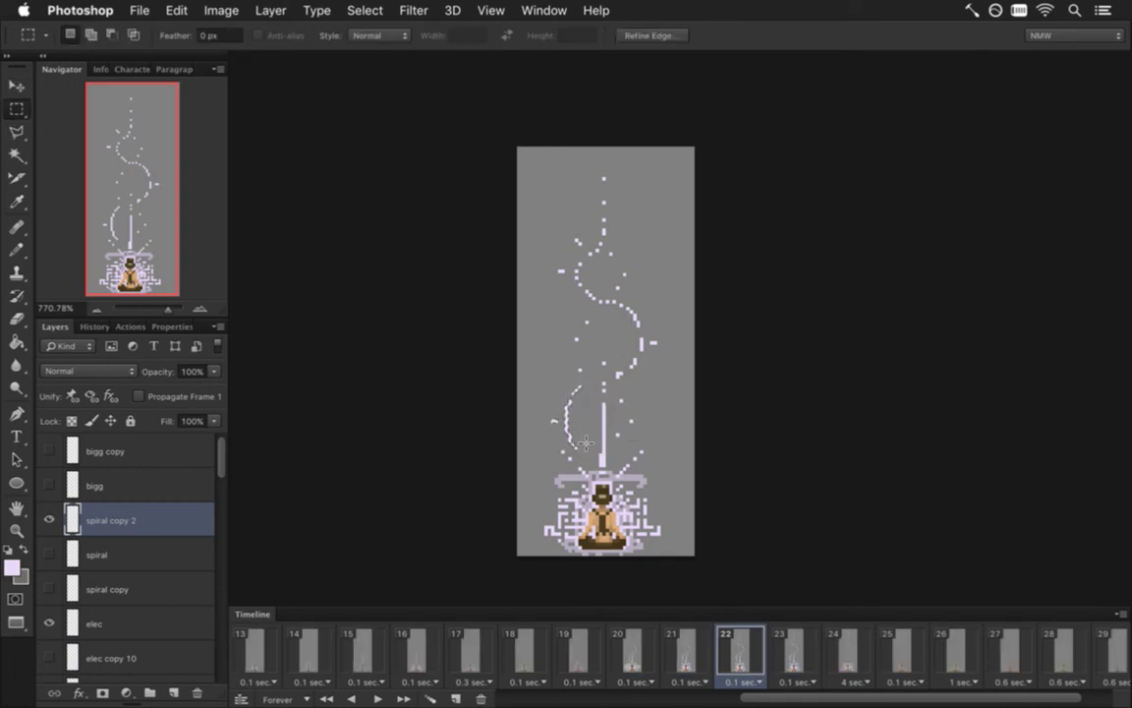
key("ctrl+Left")
key("ctrl+d")
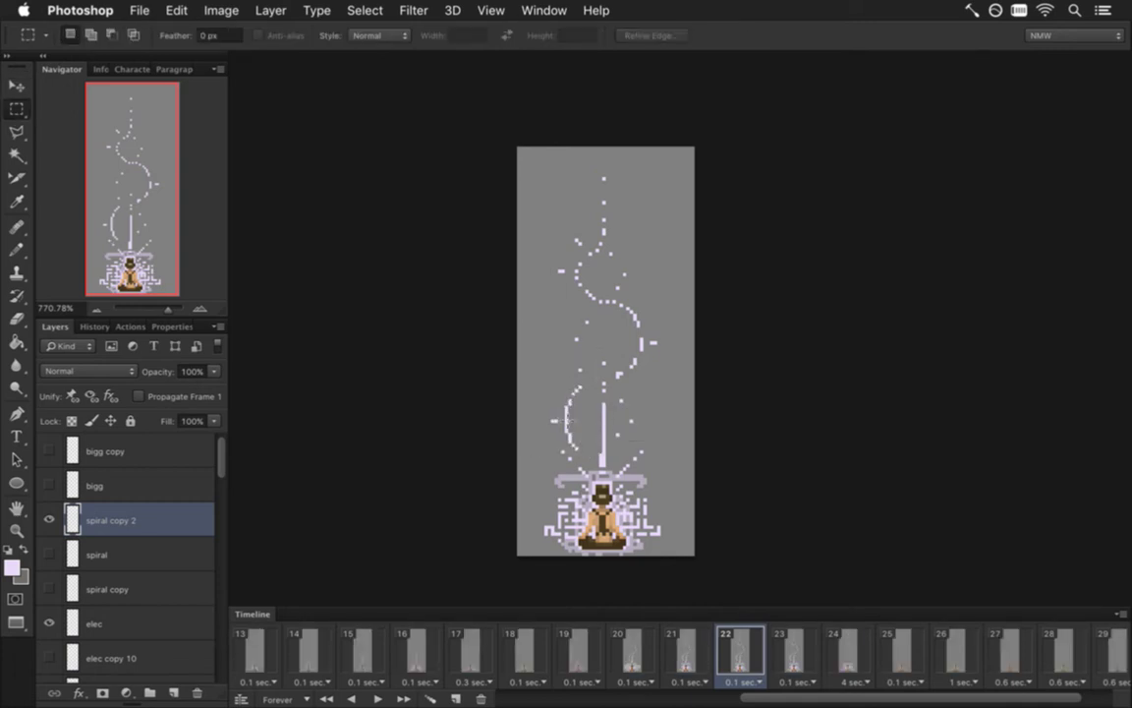
Thin the lower-left arc into scattered dots and redraw its side dash farther out in frame 22, comparing with frames 21 and 23.
key("e")
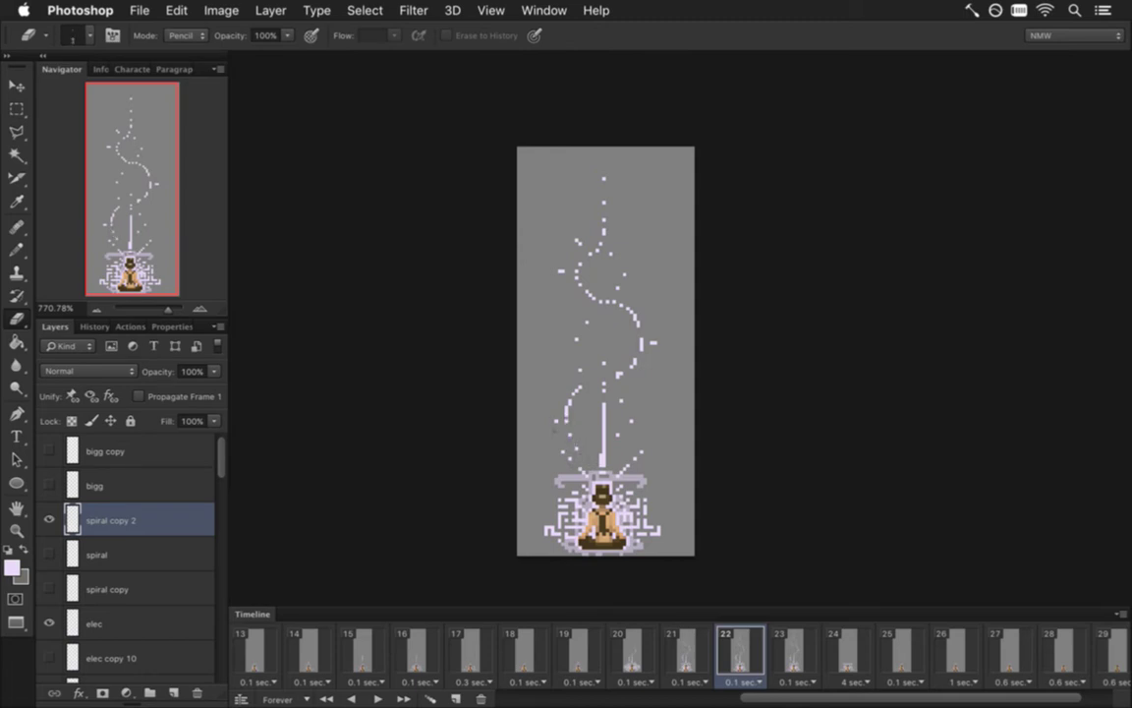
key("ctrl+z")
key("b")
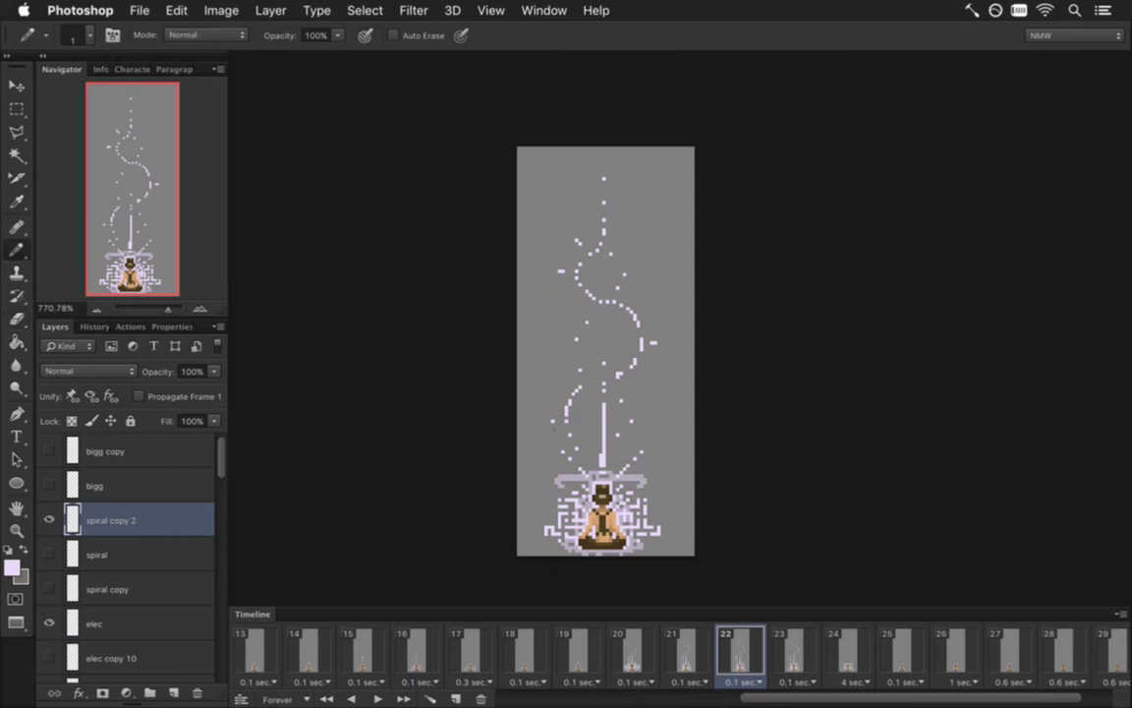
key("e")
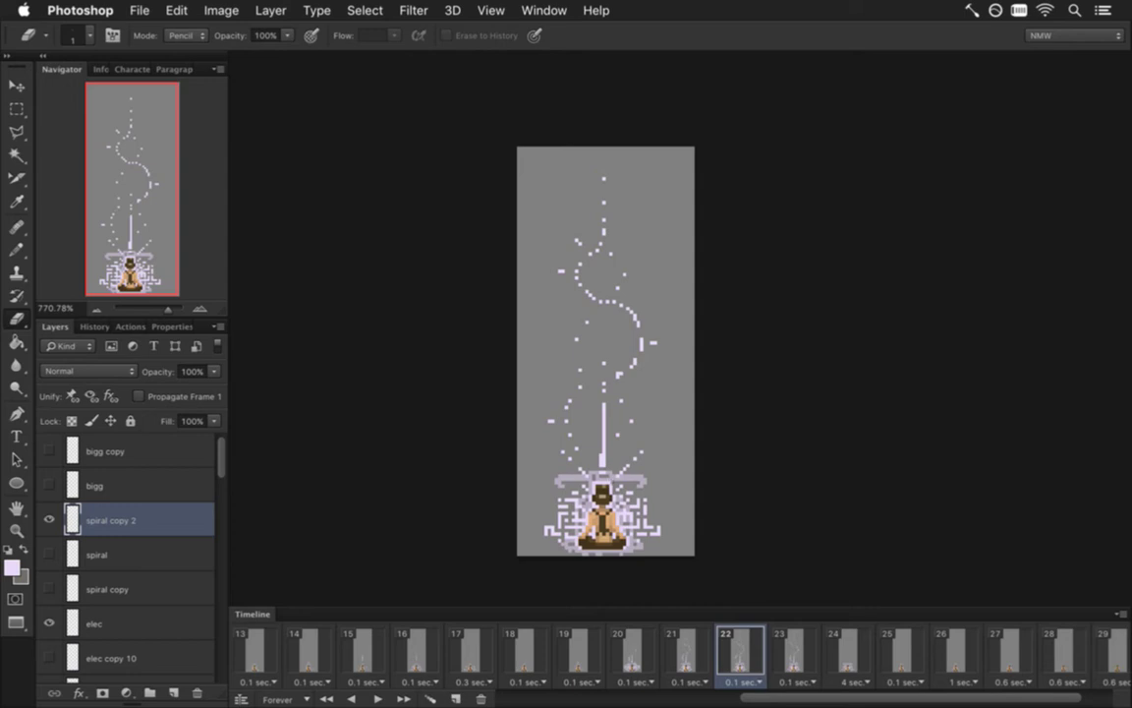
left_click(692, 654)
left_click(734, 651)
left_click(798, 650)
left_click(745, 651)
Spread the small sparks beside the vertical beam outward to the right in frame 22 and compare with frame 21.
key("m")
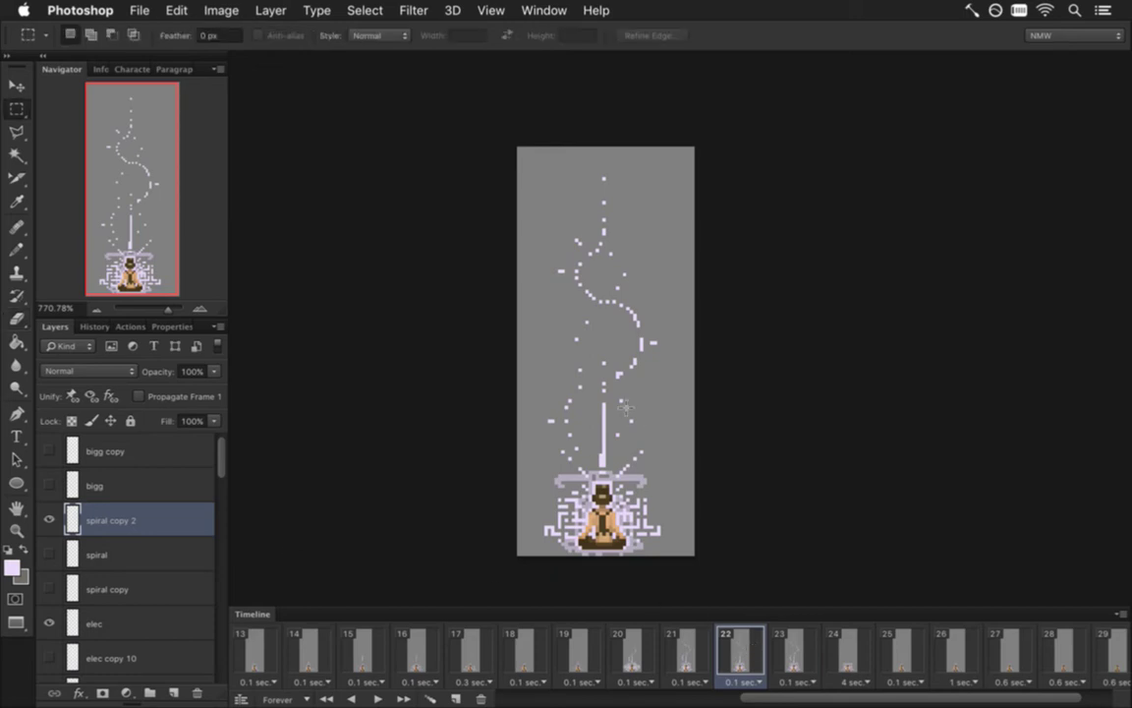
left_click_drag(609, 439, 655, 389)
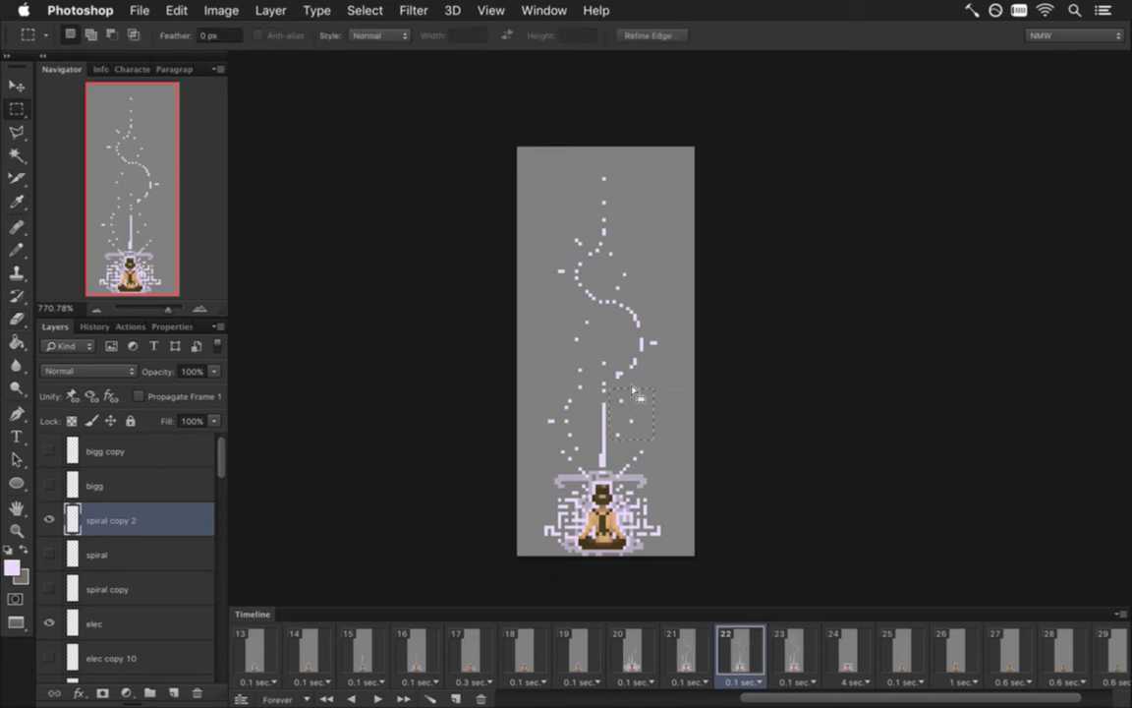
left_click(627, 392, "shift")
key("v")
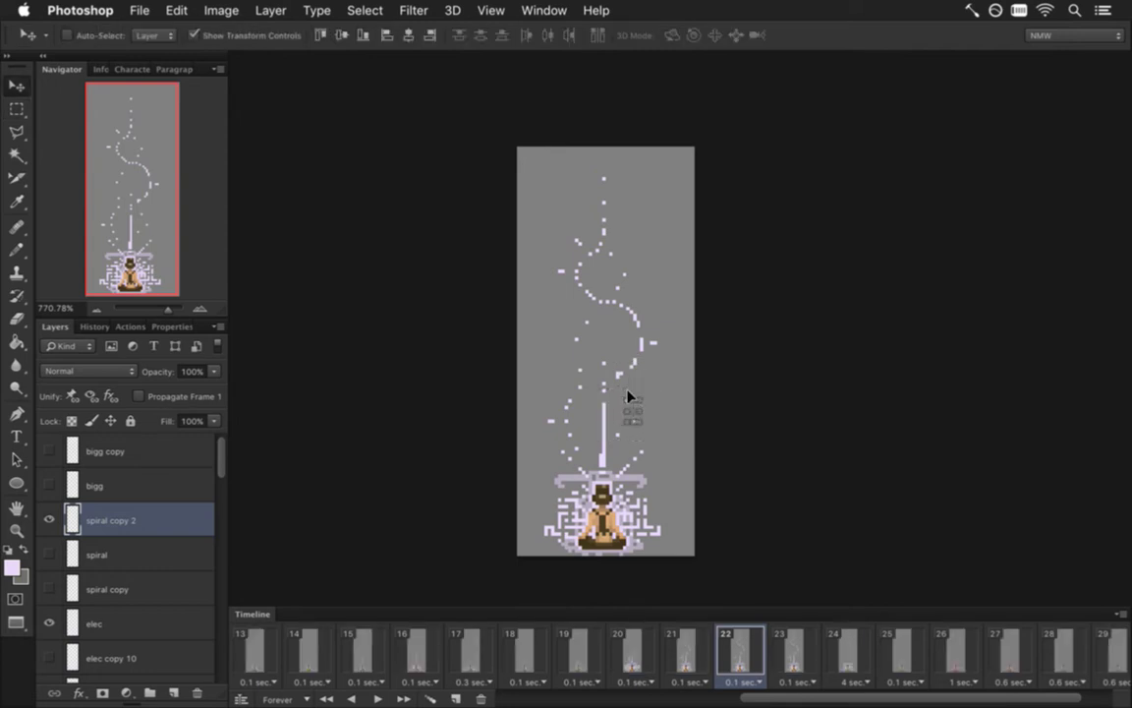
key("m")
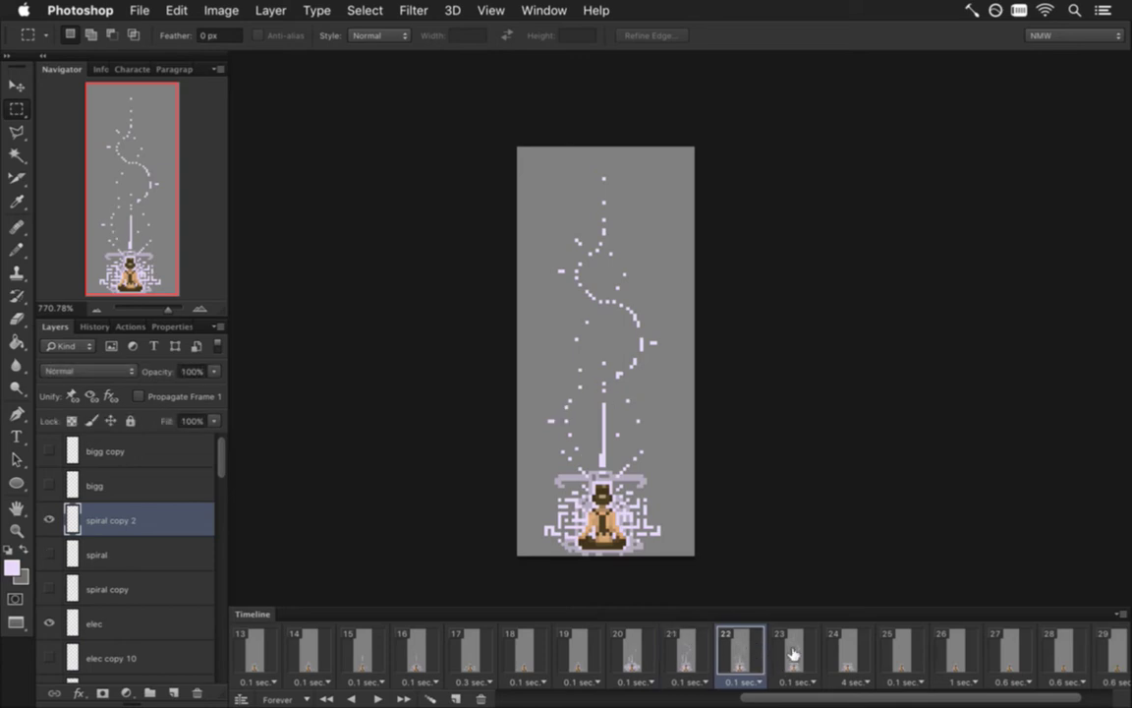
left_click(672, 644)
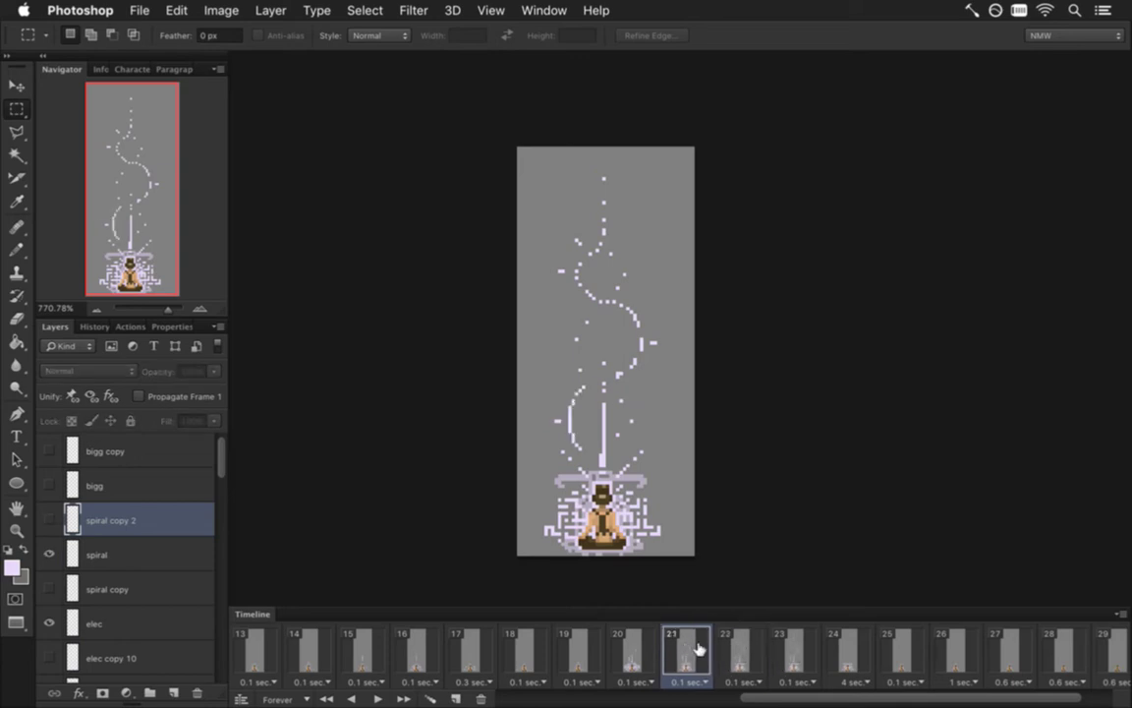
Compare frames 21 and 22, and shift the trail's right arc with its side dash one pixel right in frame 22.
key("Left")
left_click(699, 653)
left_click(749, 655)
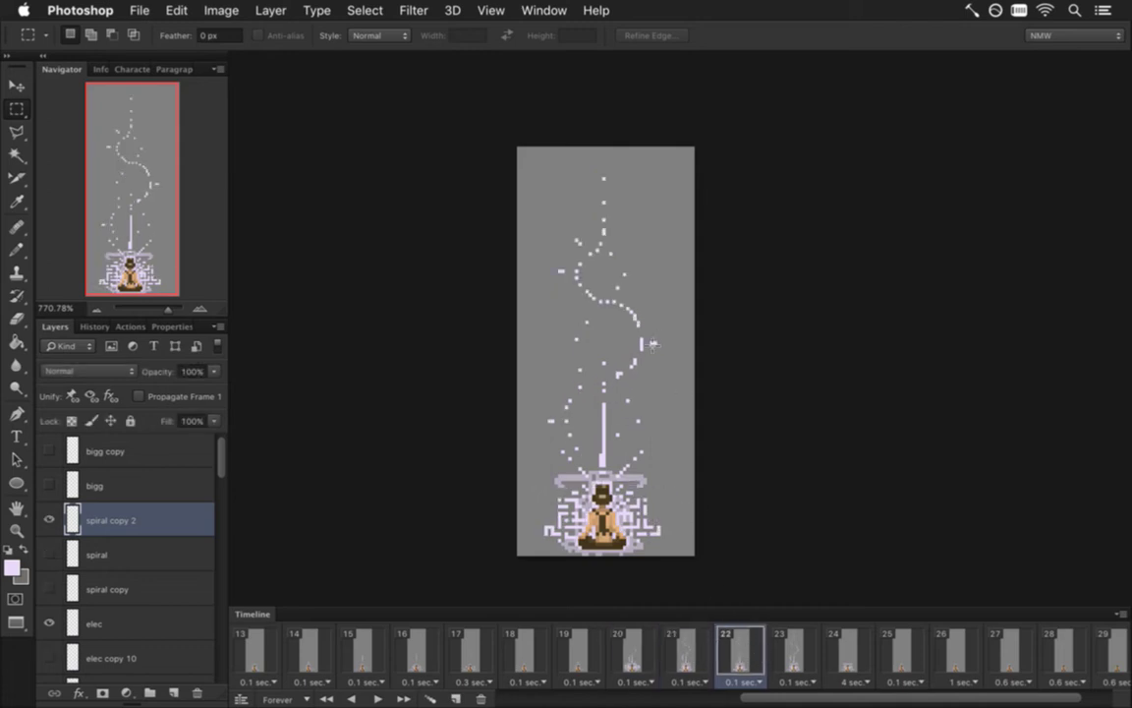
left_click_drag(616, 296, 682, 381)
key("v")
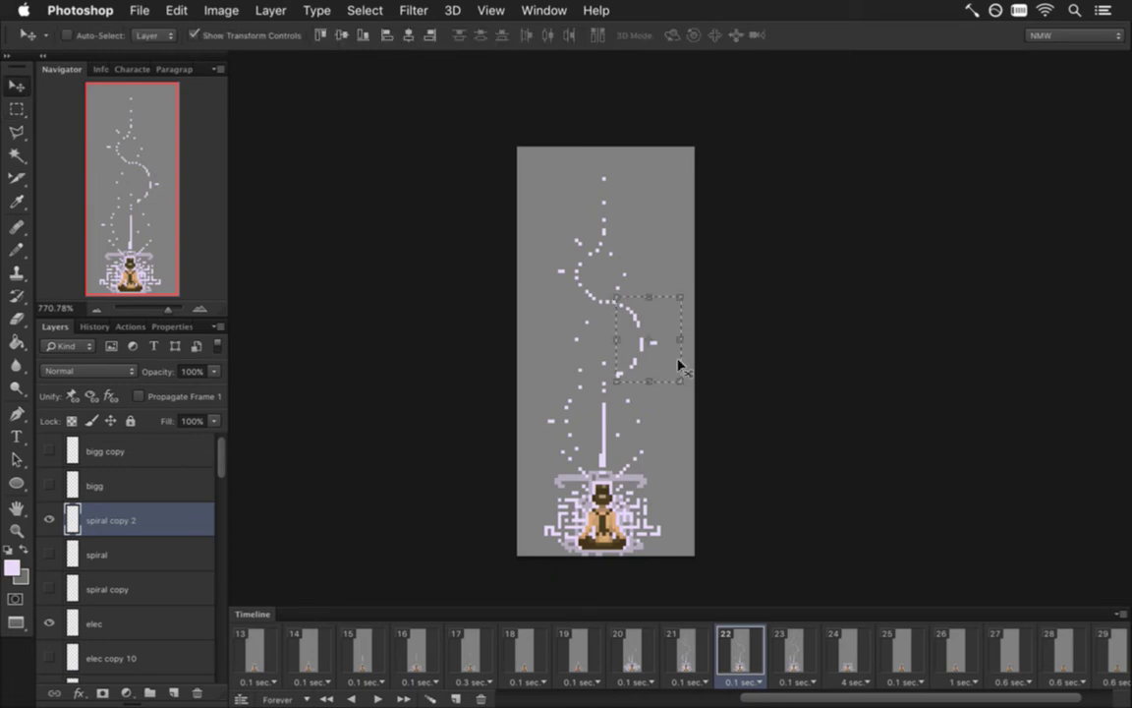
key("ctrl+d")
key("m")
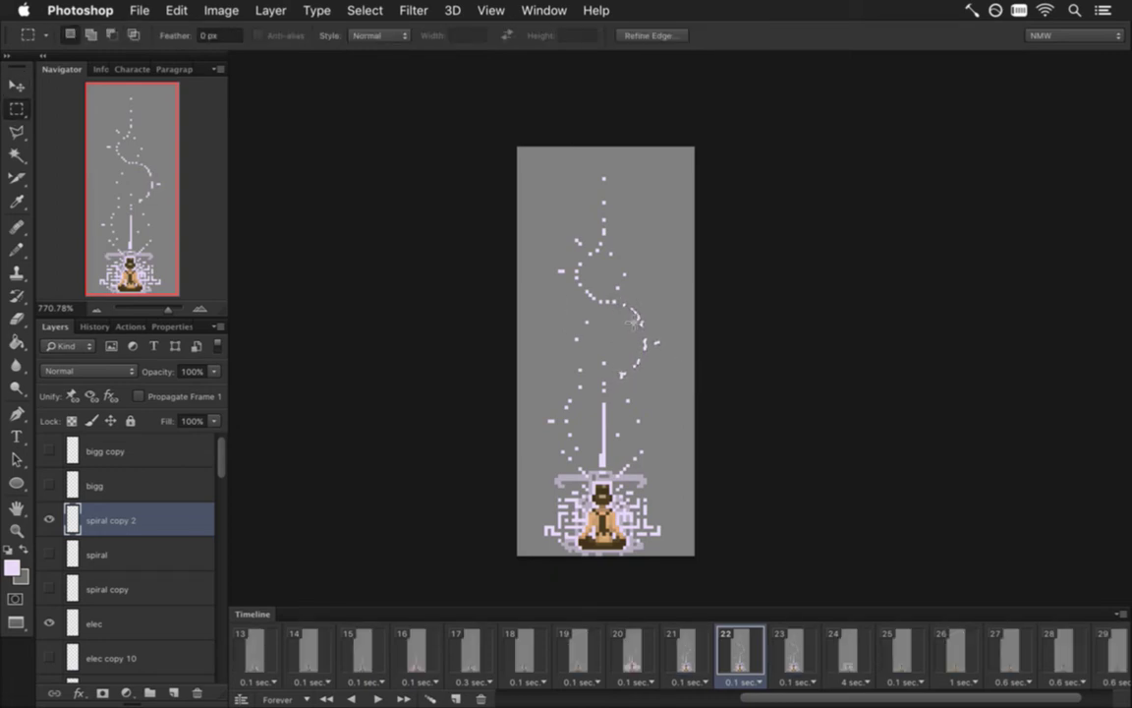
Thin the right arc into scattered dots and move its side dash one pixel up and outward in frame 22.
key("e")
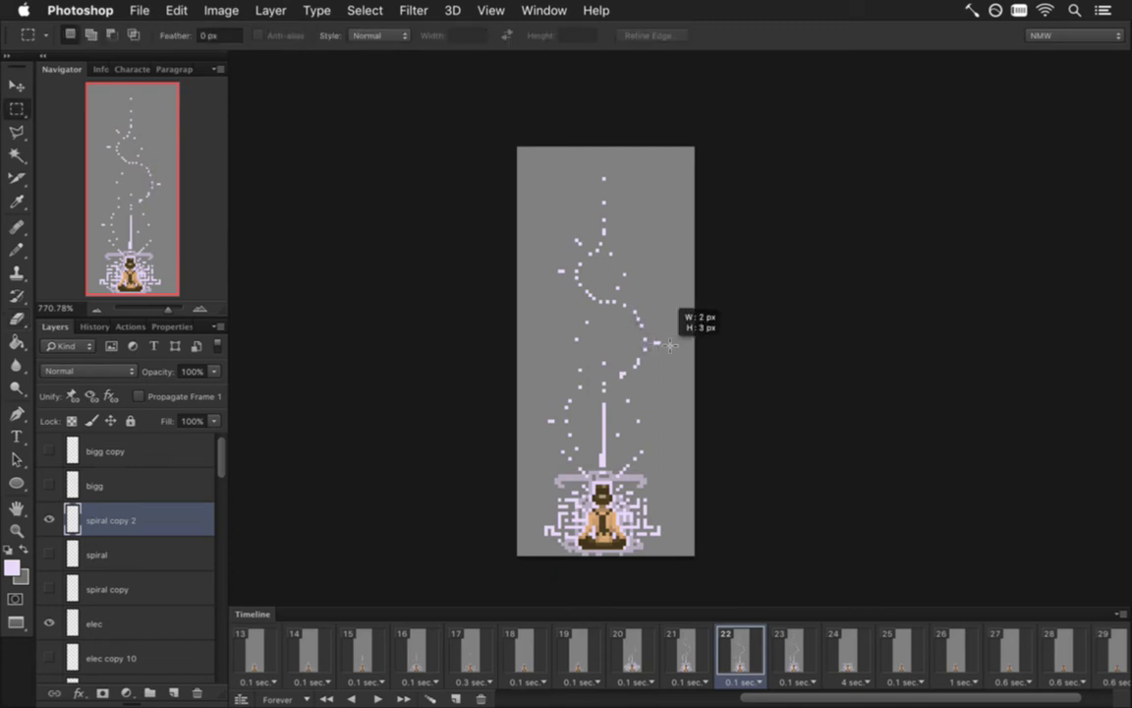
key("v")
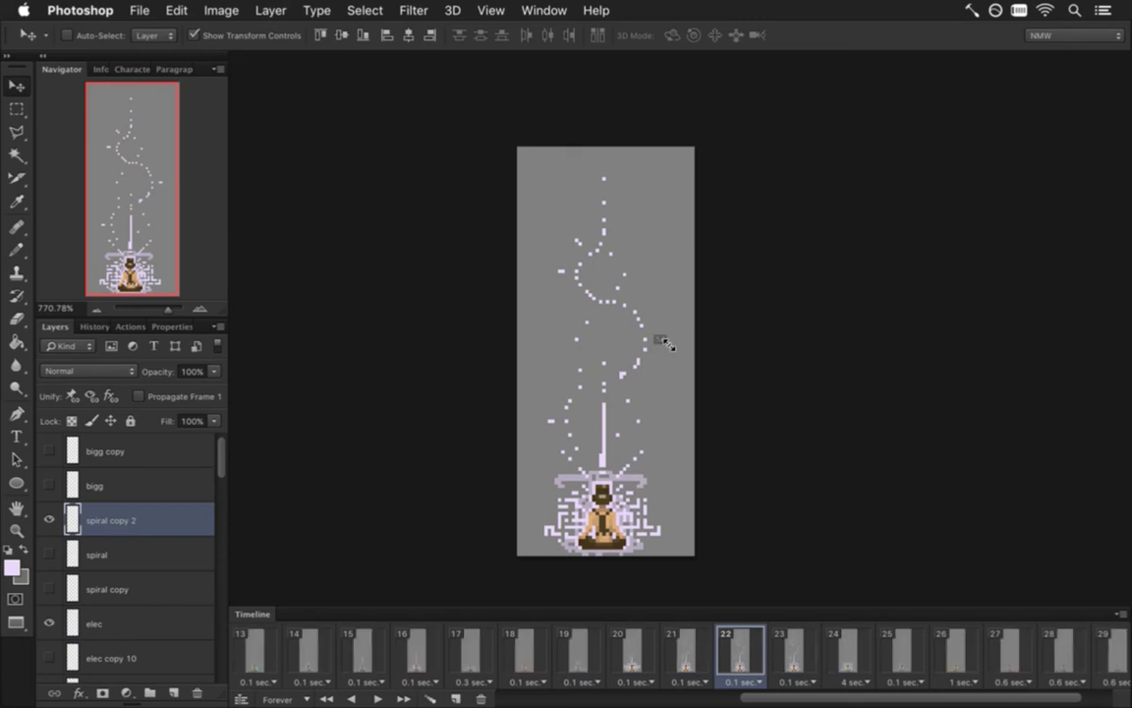
key("e")
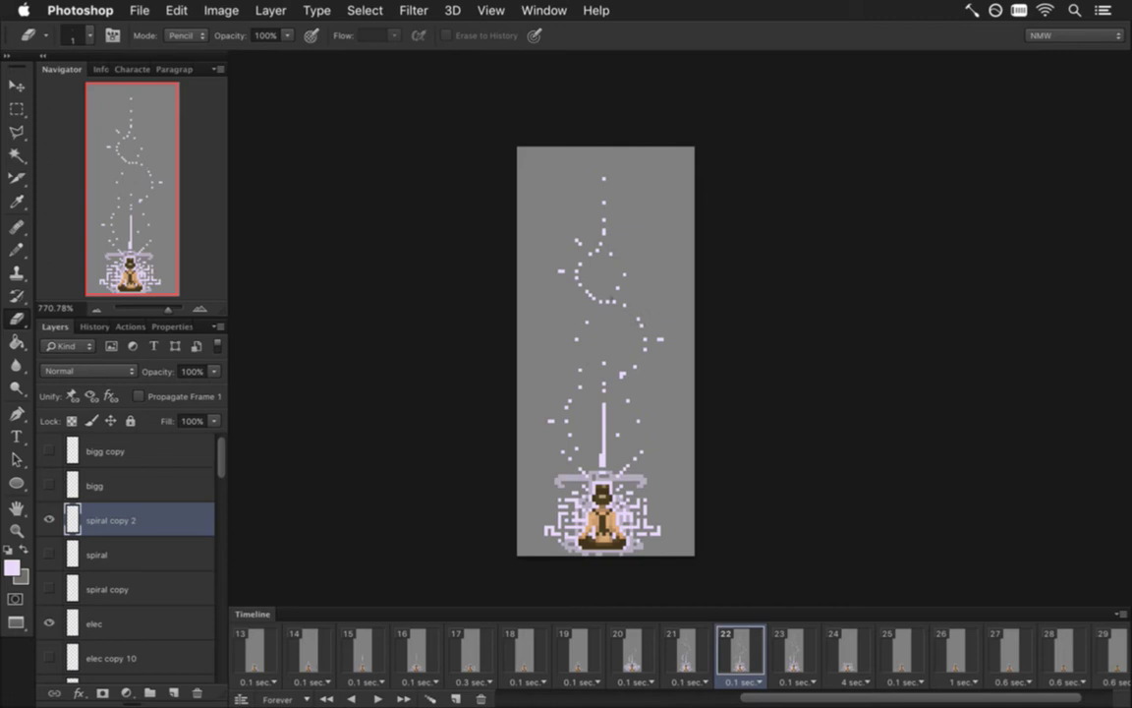
key("m")
mouse_move(533, 169)
left_mouse_down()
mouse_move(540, 280)
mouse_move(605, 317)
left_mouse_up()
key("v")
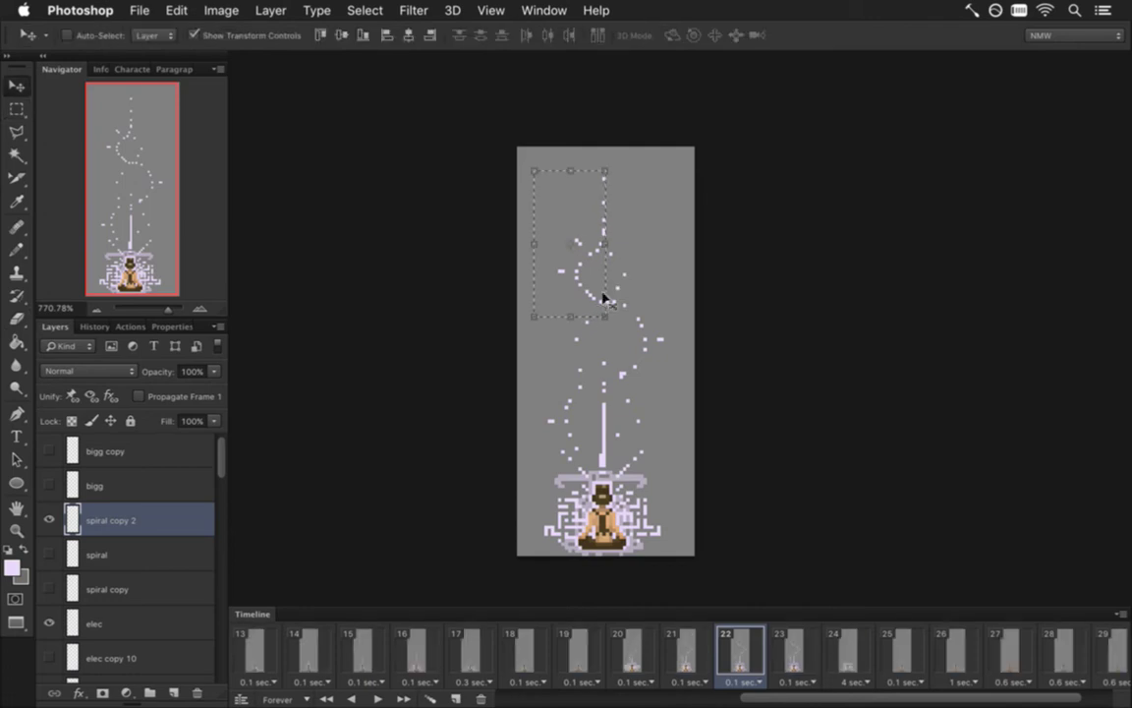
key("m")
key("ctrl+d")
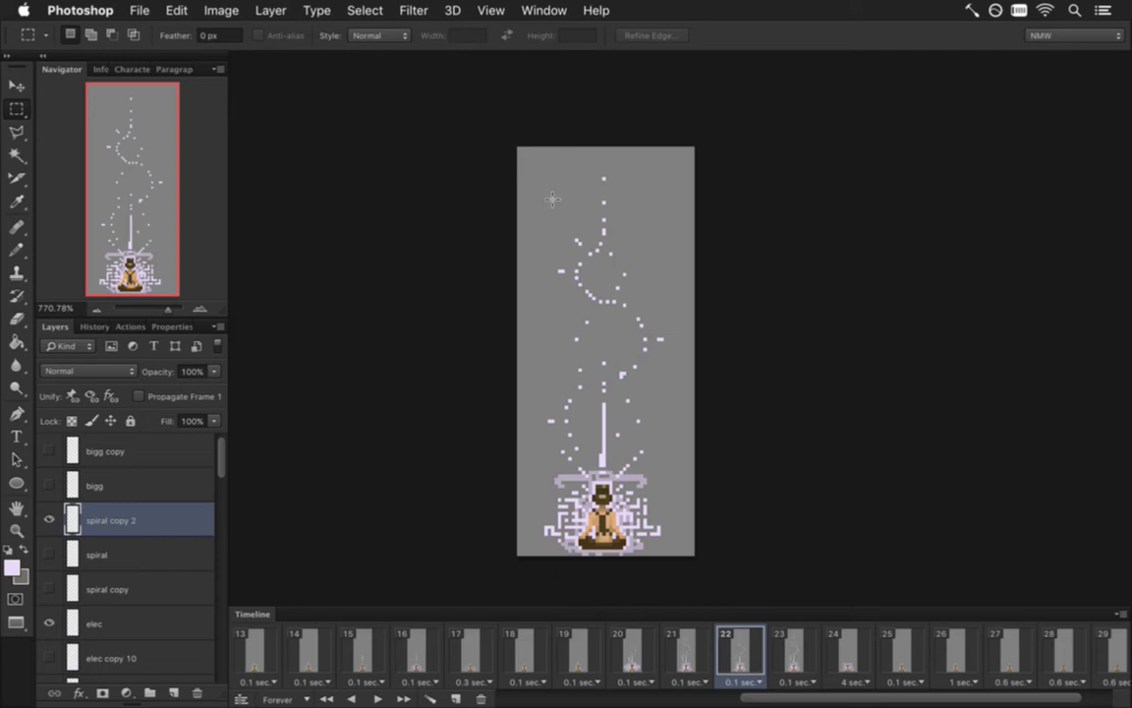
Shift the trail's upper-left arc two pixels left and one up in frame 22, and move its side dash farther out.
left_click_drag(540, 224, 602, 338)
key("v")
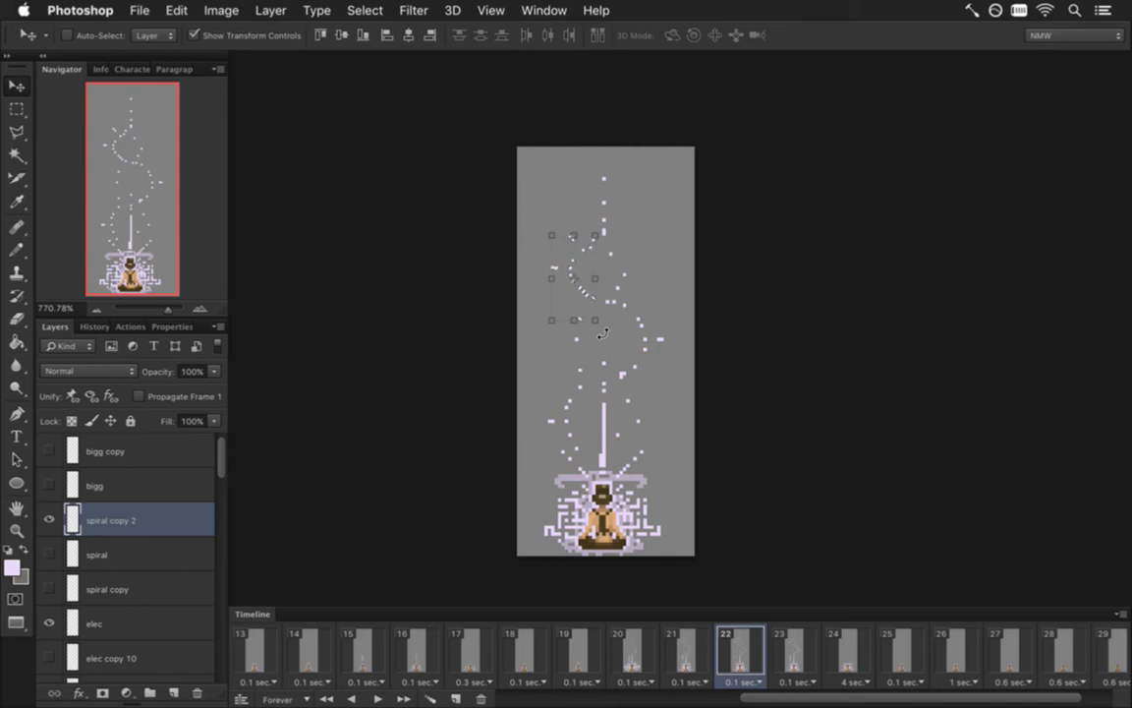
key("m")
left_click(560, 263)
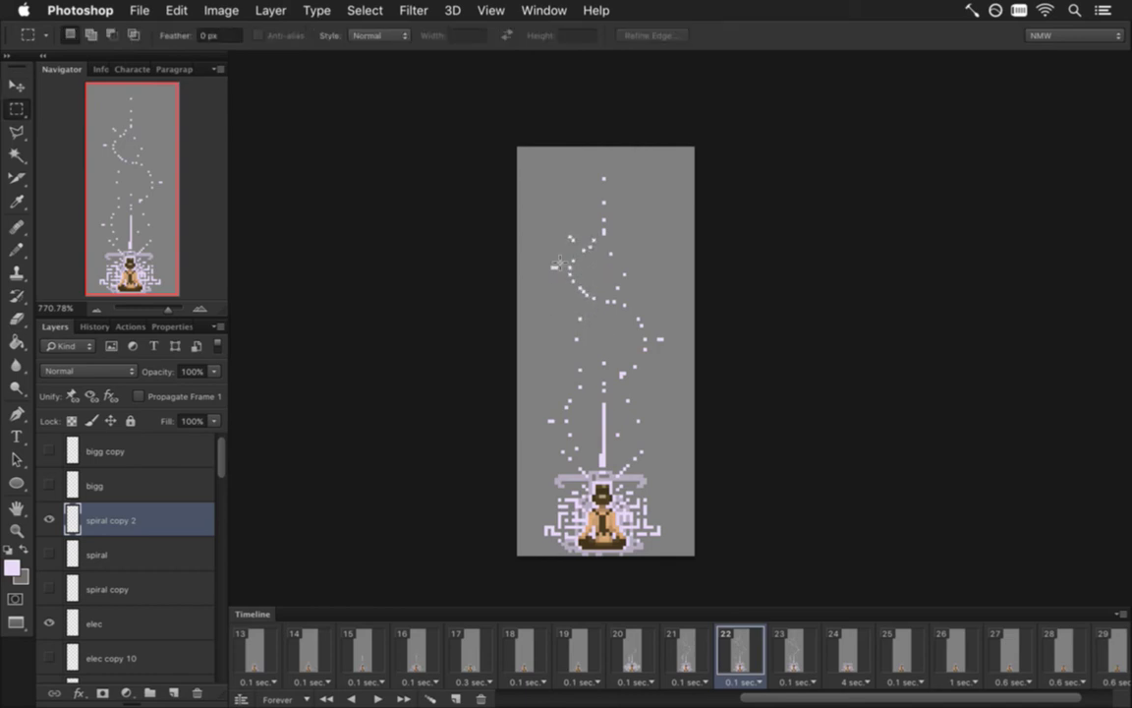
left_click_drag(540, 260, 551, 252)
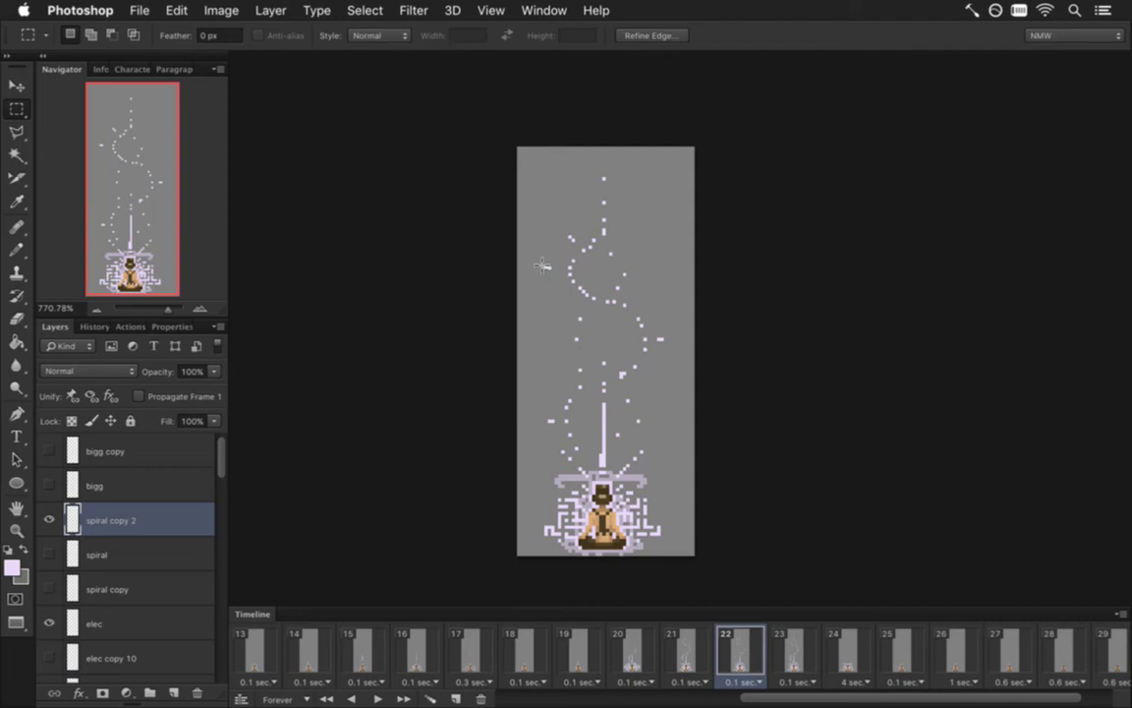
Move the small spark above the upper-left arc one pixel farther up and to the left in frame 22.
left_click_drag(562, 215, 587, 253)
key("v")
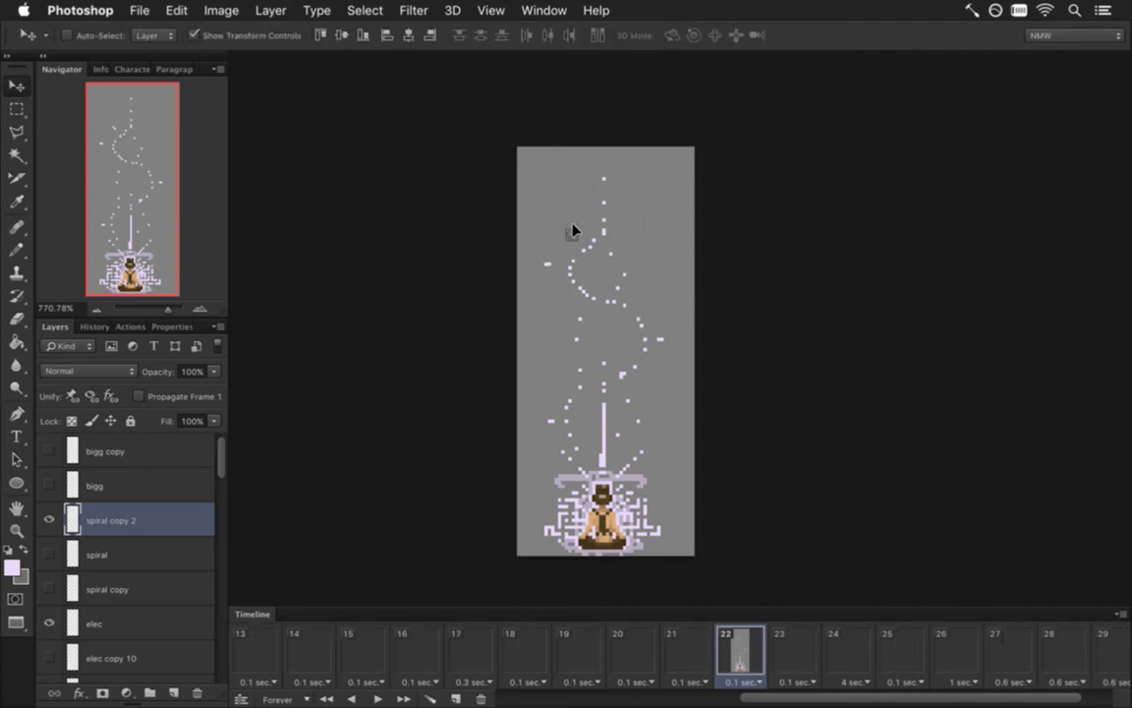
key("m")
left_click_drag(553, 217, 569, 237)
key("v")
key("m")
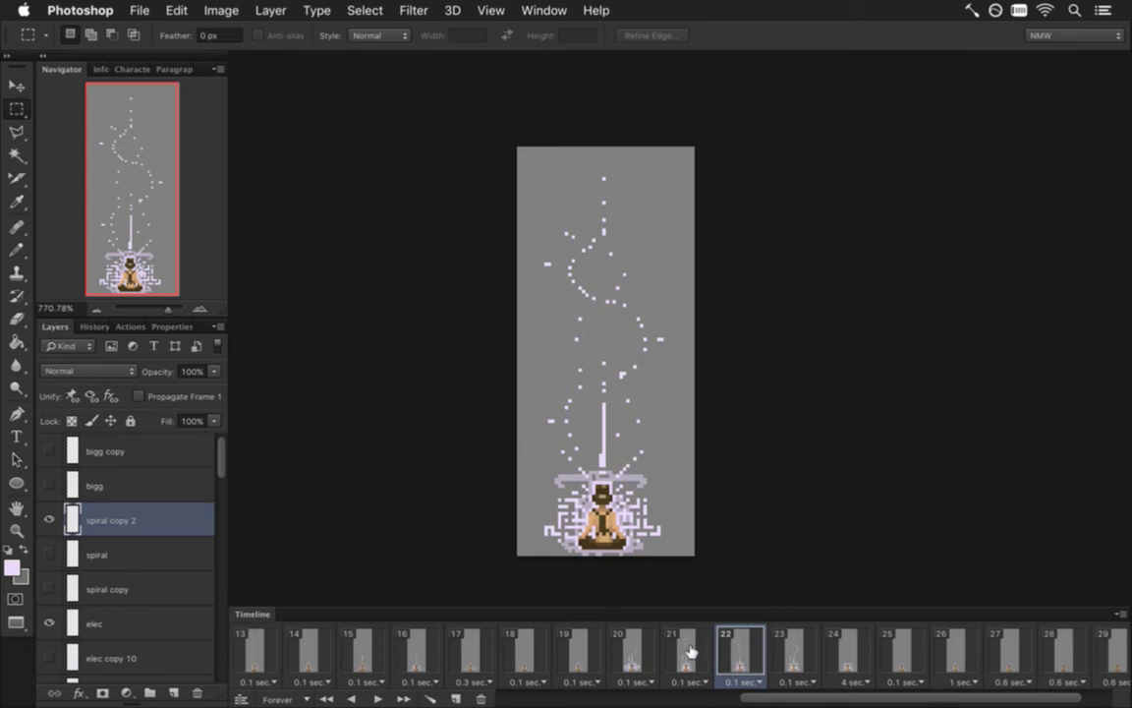
Shift the upper-left arc with its dash and spark two pixels back to the right in frame 22, comparing with frame 21.
left_click_drag(526, 210, 603, 314)
key("ctrl+Right")
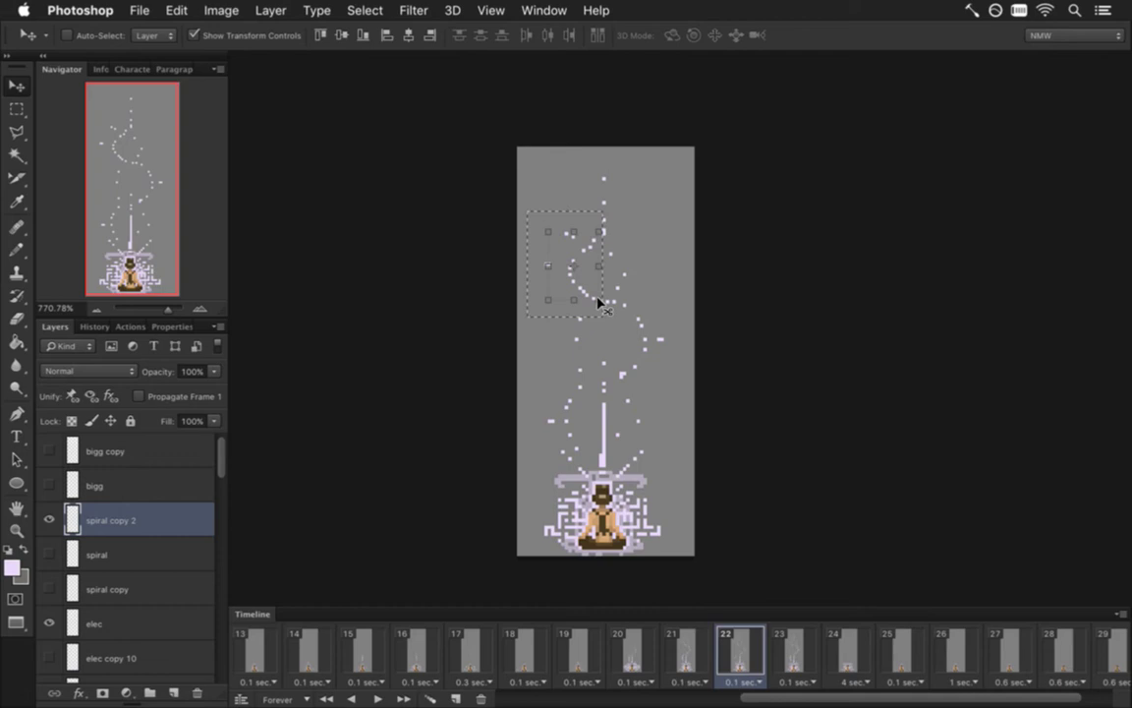
key("ctrl+d")
key("ctrl+z")
left_click(742, 656)
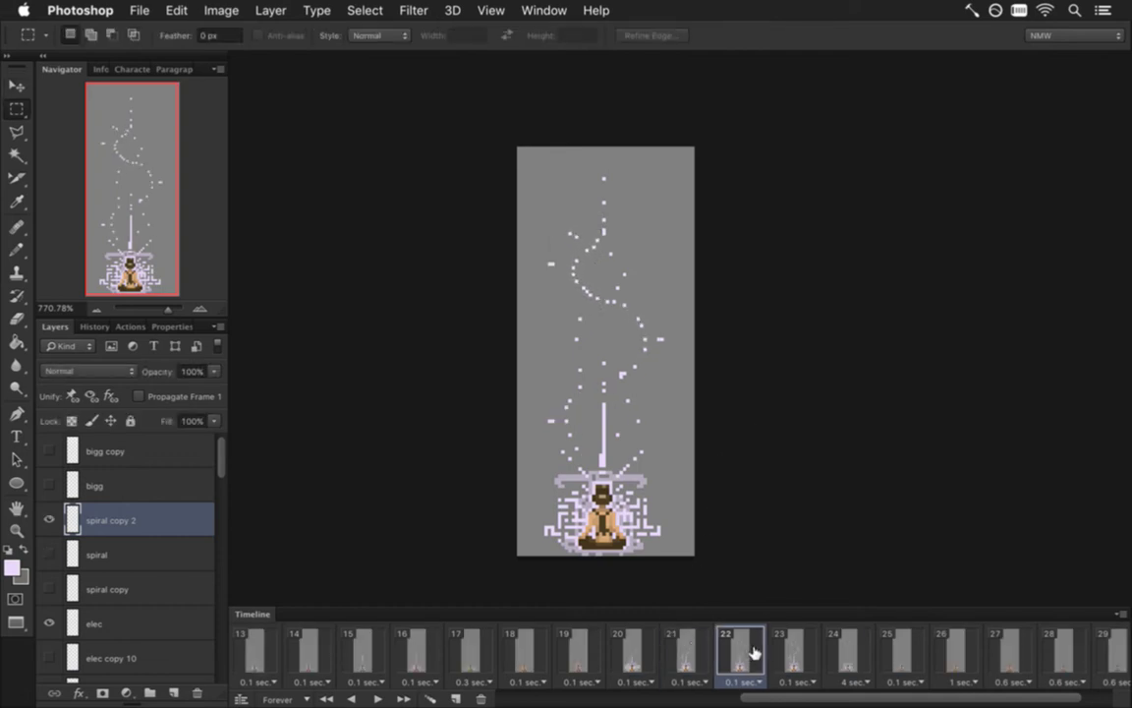
left_click_drag(734, 557, 598, 319)
key("ctrl+Right")
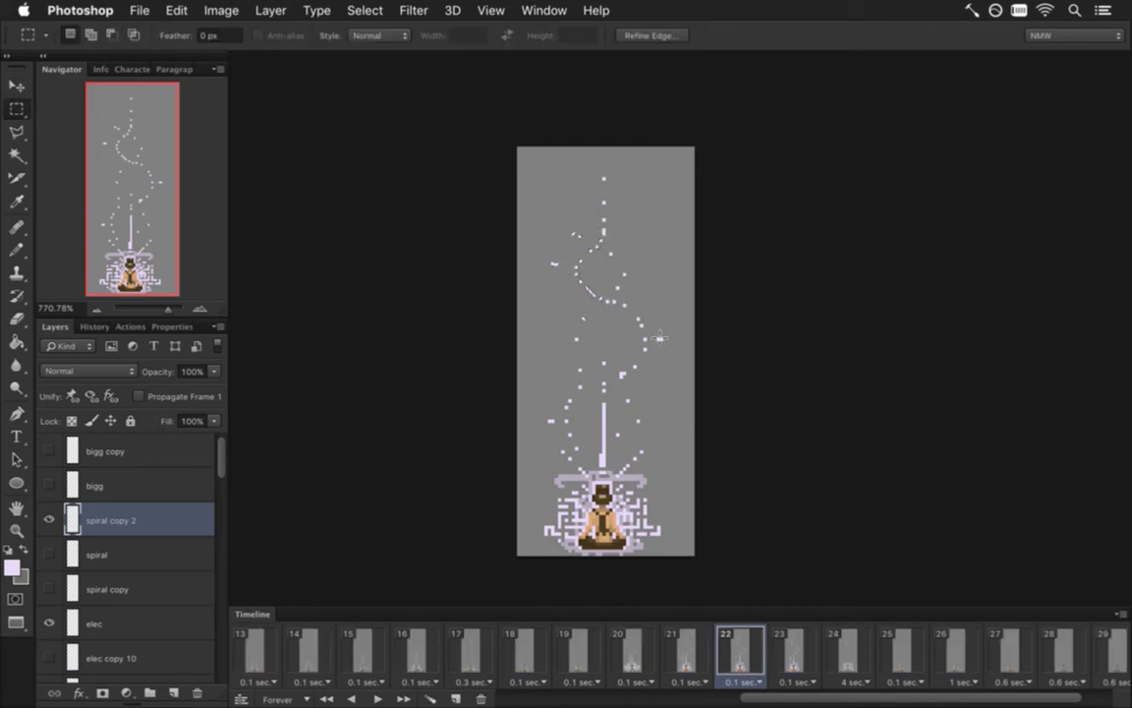
key("ctrl+d")
left_click(709, 650)
left_click(732, 652)
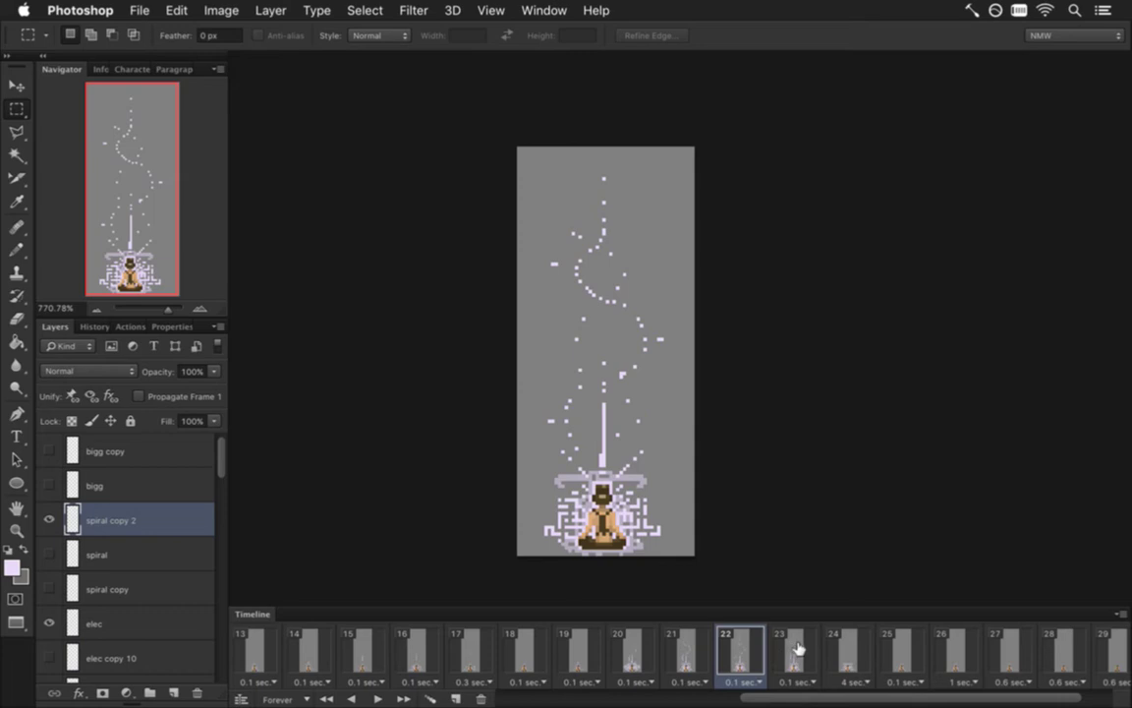
Step through frames 20 to 23 to compare how the energy trail grows and spreads.
left_click(648, 653)
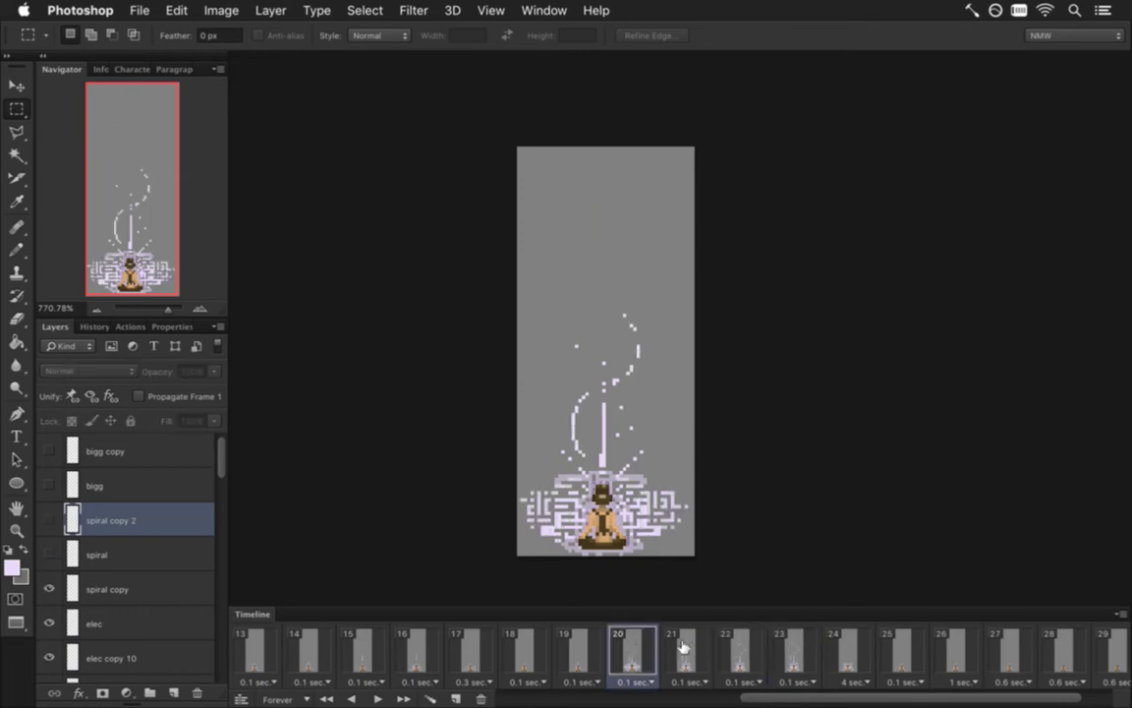
left_click(674, 644)
left_click(739, 651)
left_click(792, 657)
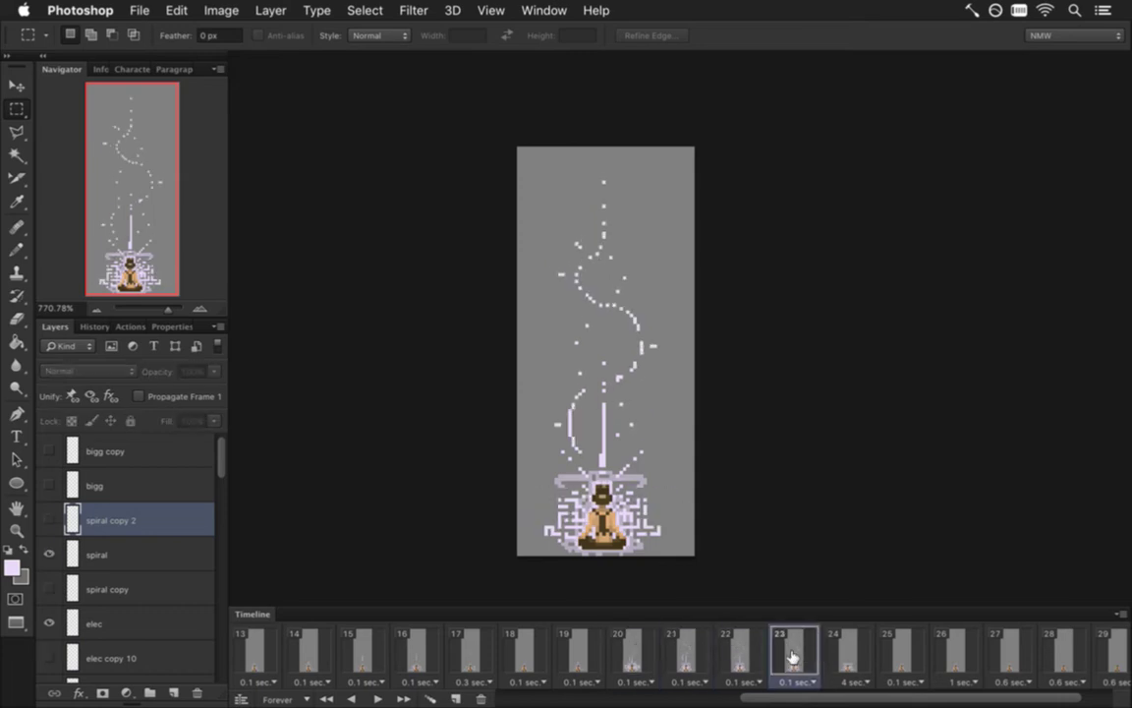
left_click(737, 653)
left_click(692, 652)
left_click(739, 653)
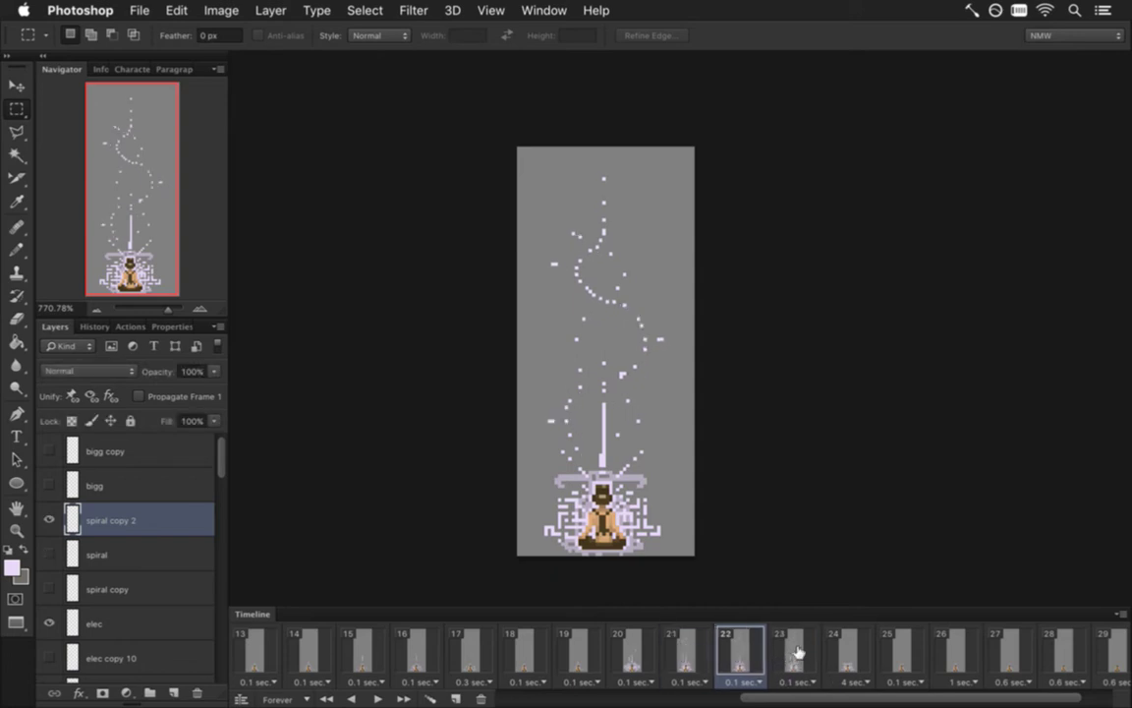
left_click(792, 654)
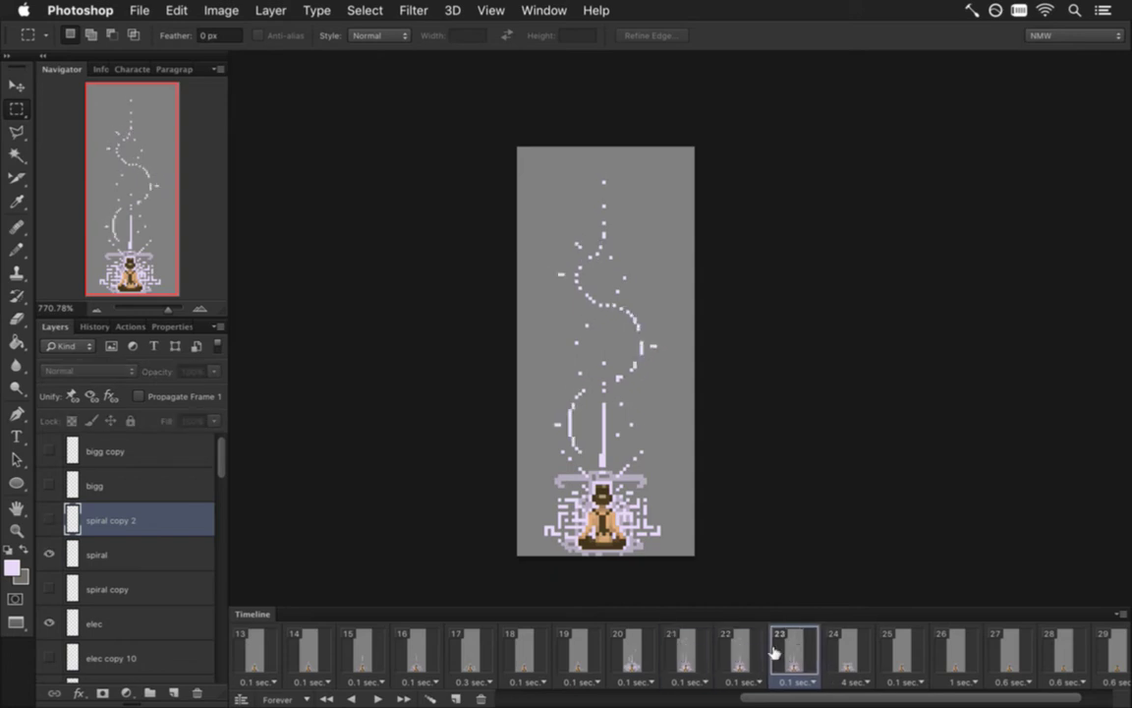
Duplicate the spiral copy 2 layer in frame 23 with the other spiral layers hidden, and nudge the copy up one pixel to match frame 22.
left_click(130, 549)
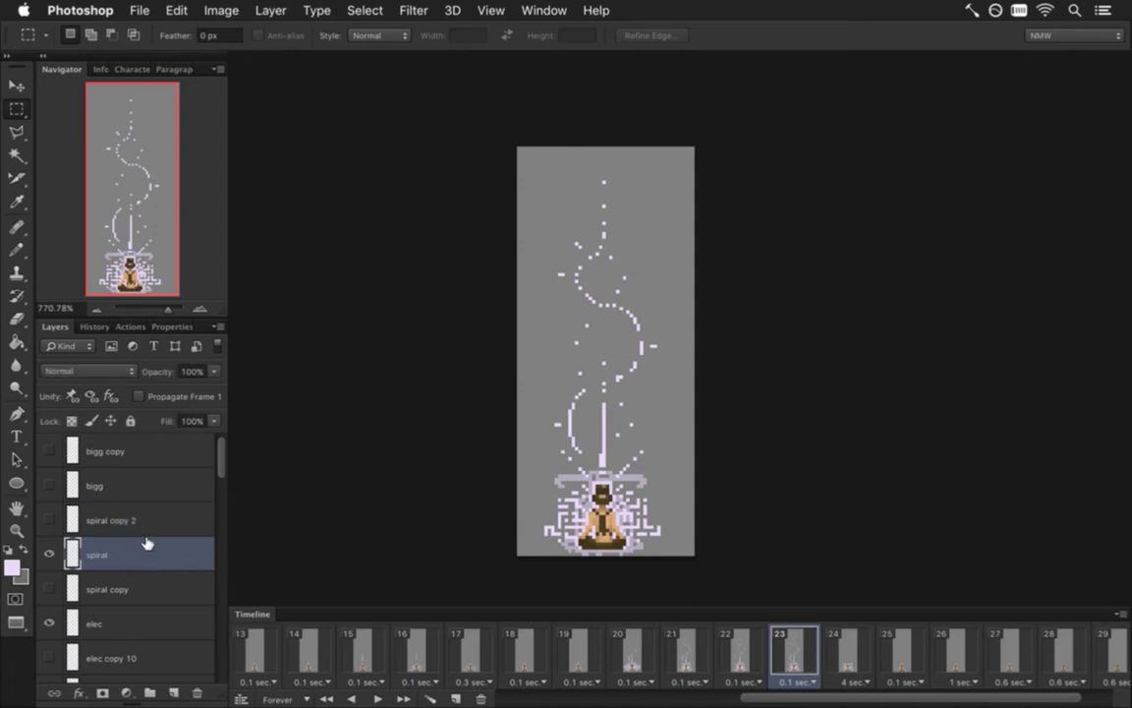
left_click(47, 555)
left_click_drag(94, 555, 103, 503)
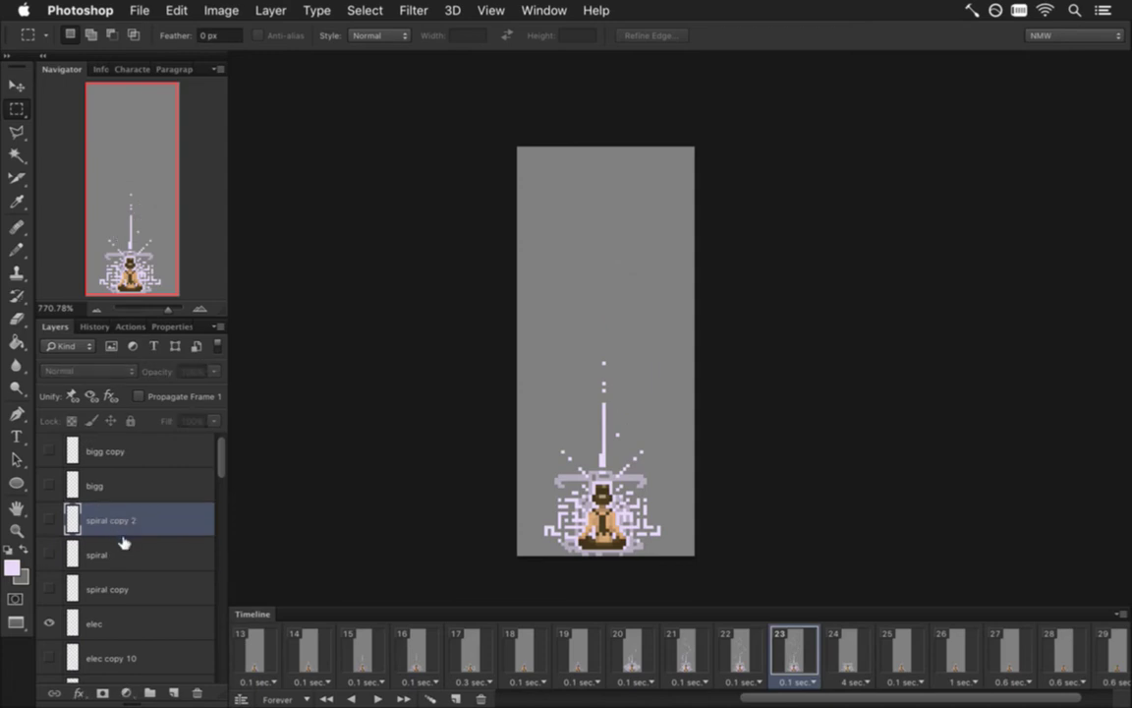
left_click(48, 554)
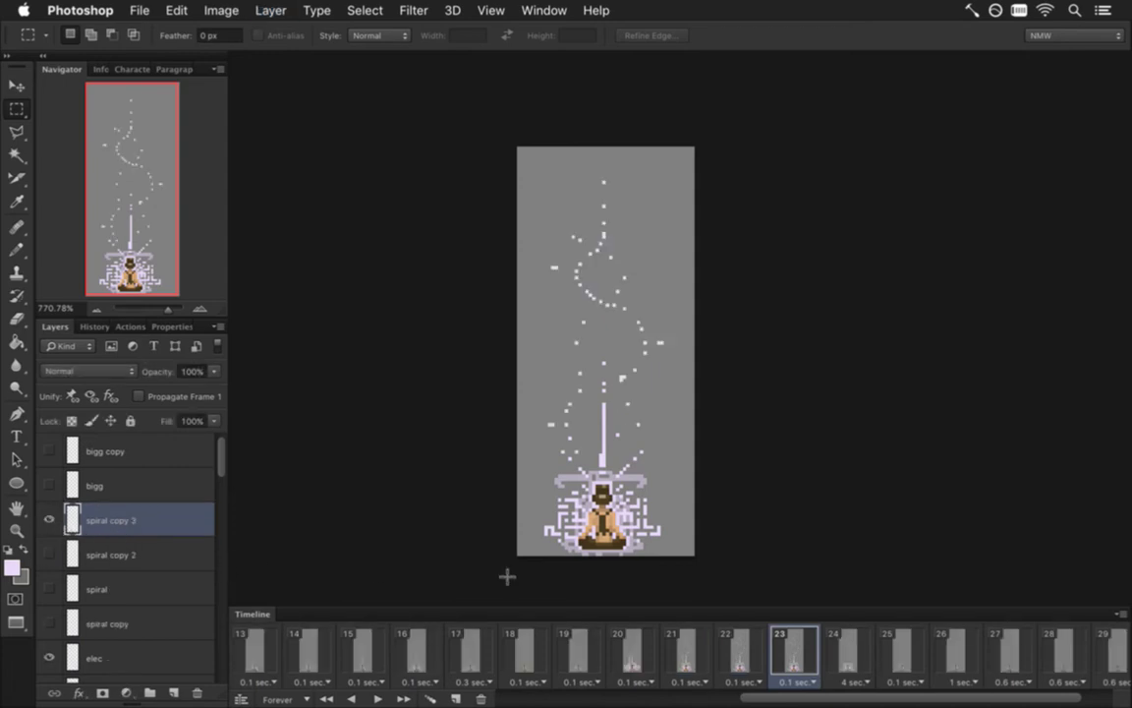
left_click(761, 654)
left_click(791, 656)
key("v")
key("m")
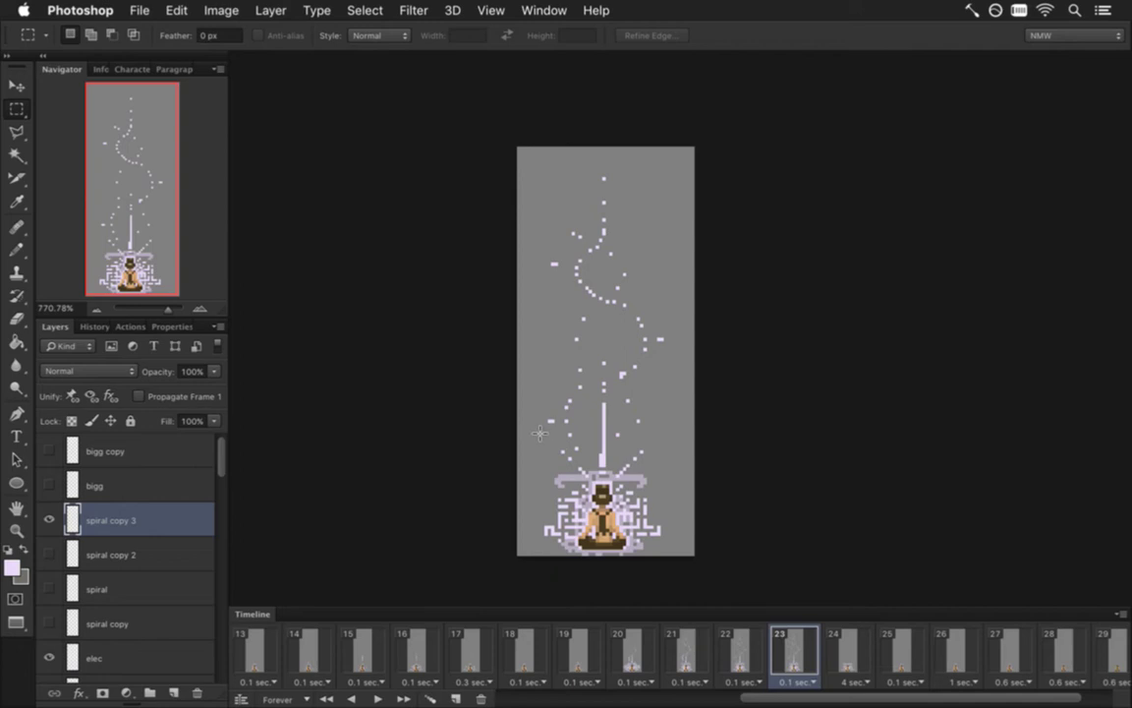
Erase most of the trail on spiral copy 3 into sparse scattered sparks and move them up two pixels in frame 23.
key("e")
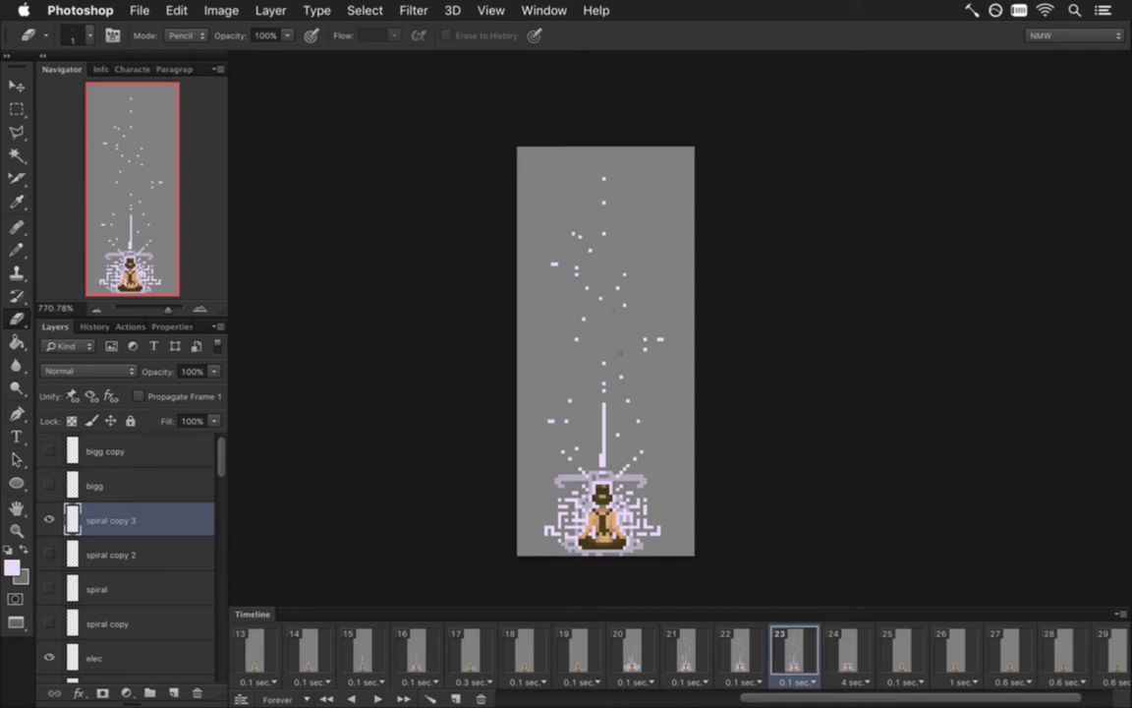
key("m")
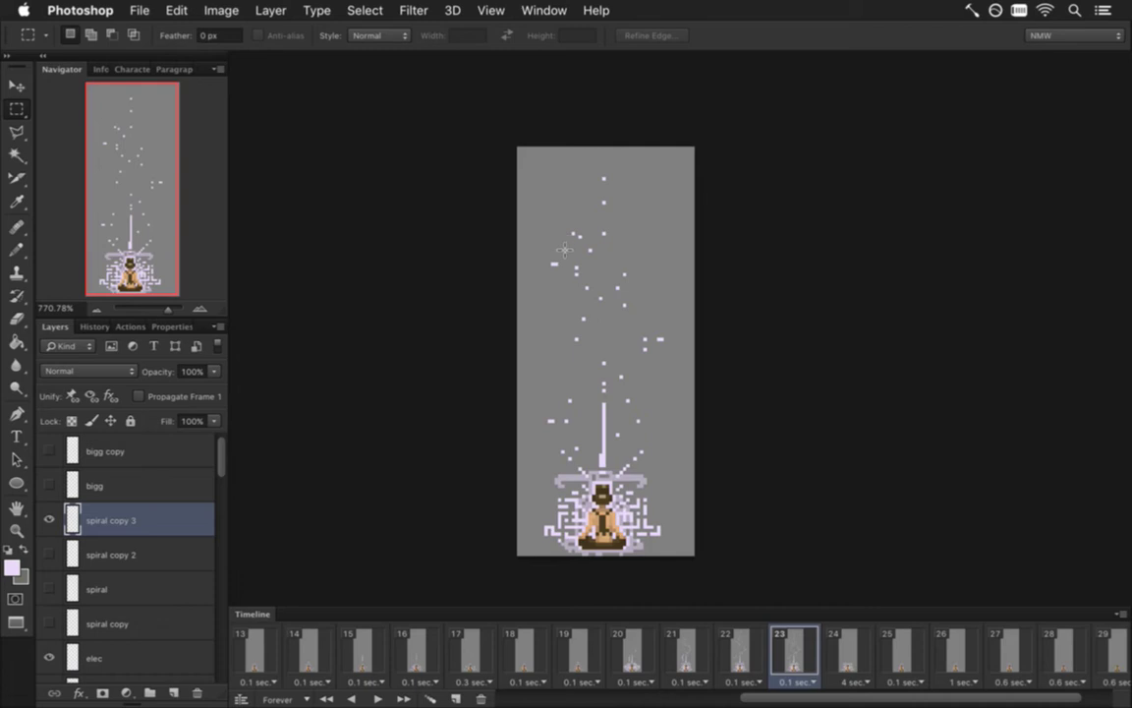
key("v")
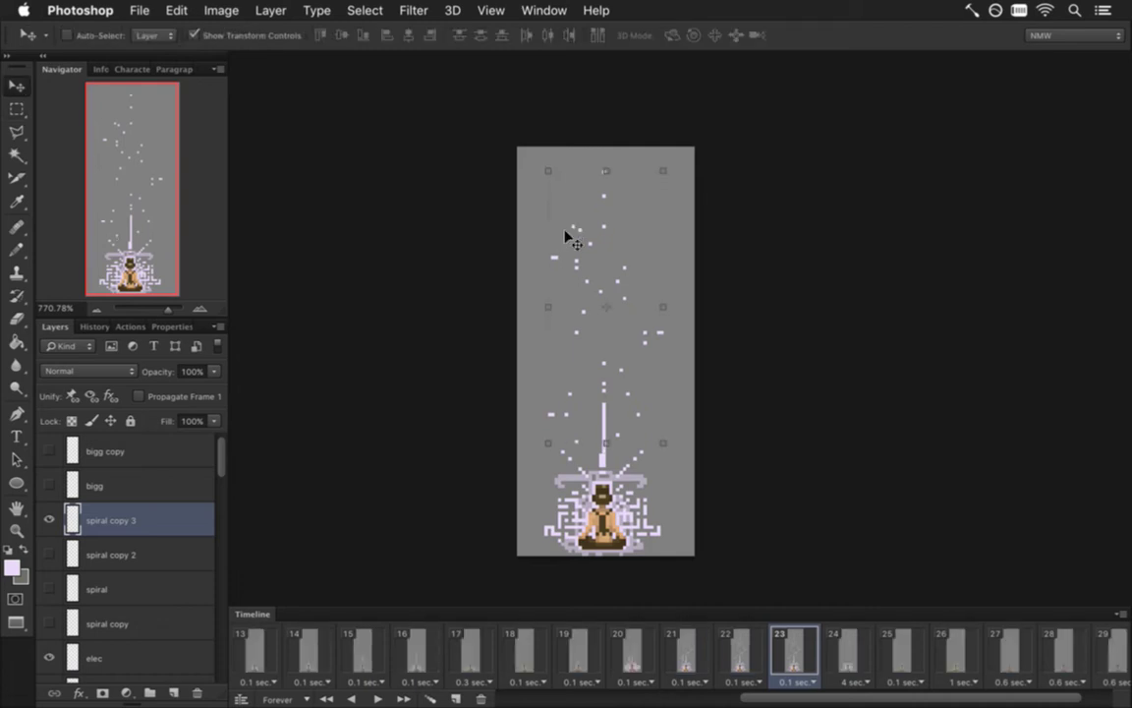
key("m")
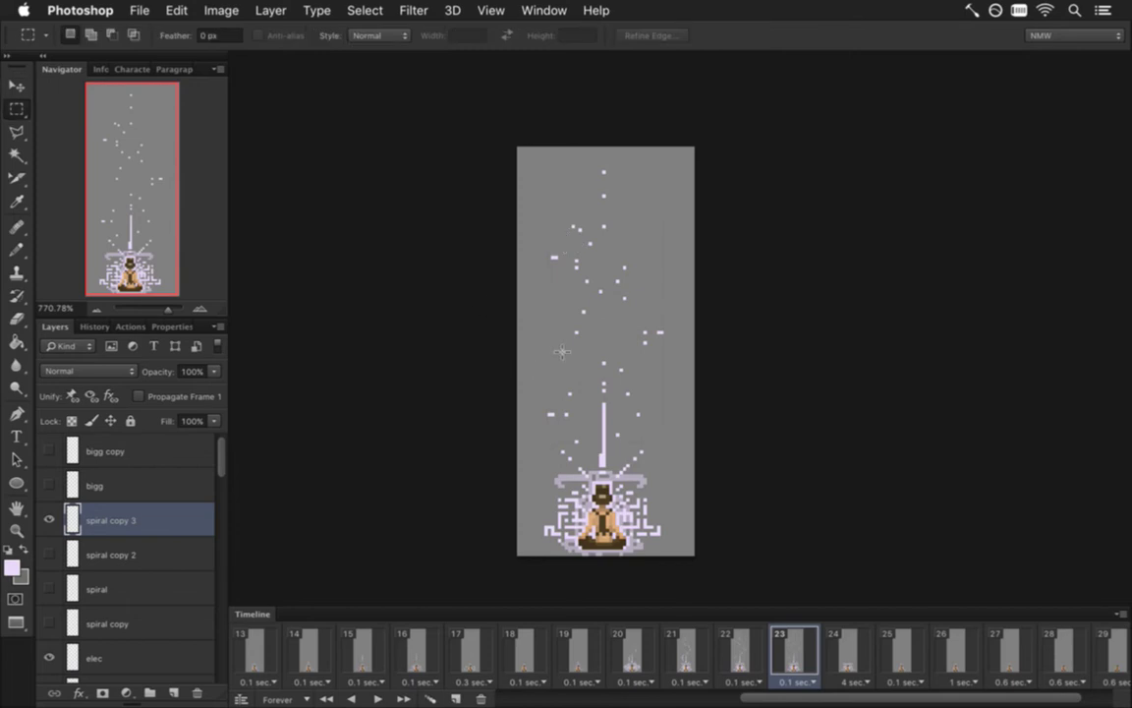
Compare frames 22 and 23, play the animation from frame 13 and again from frame 19, and check frame 25.
left_click(741, 653)
left_click(804, 651)
left_click(257, 650)
left_click(378, 698)
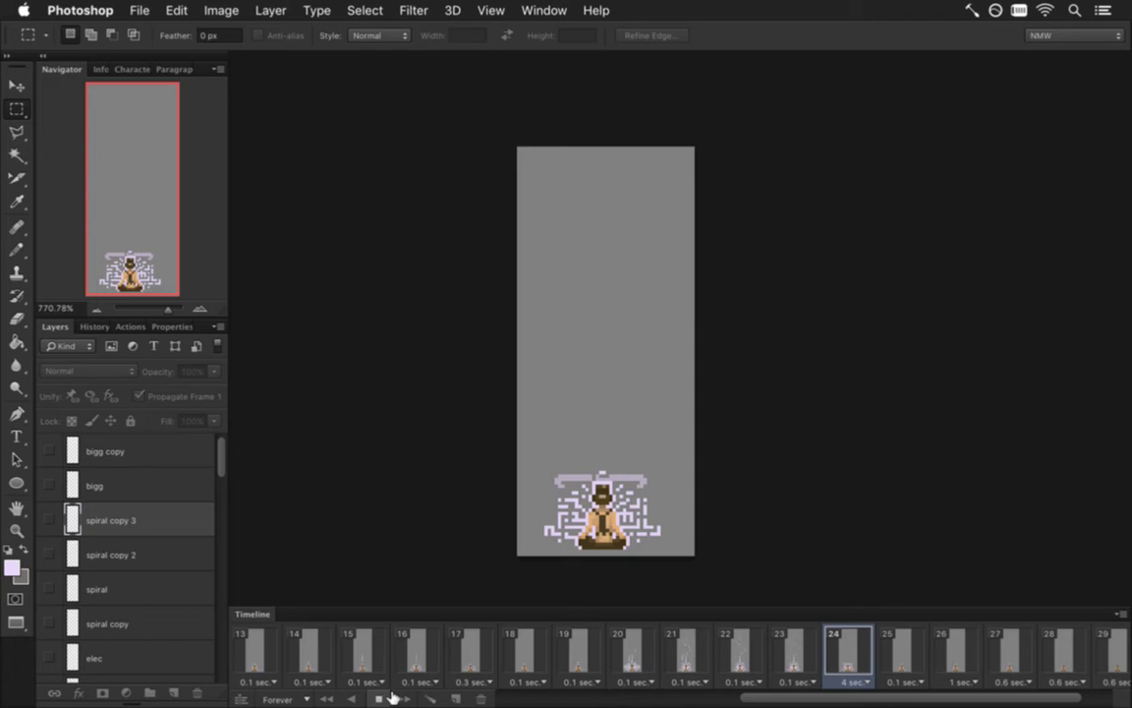
left_click(377, 698)
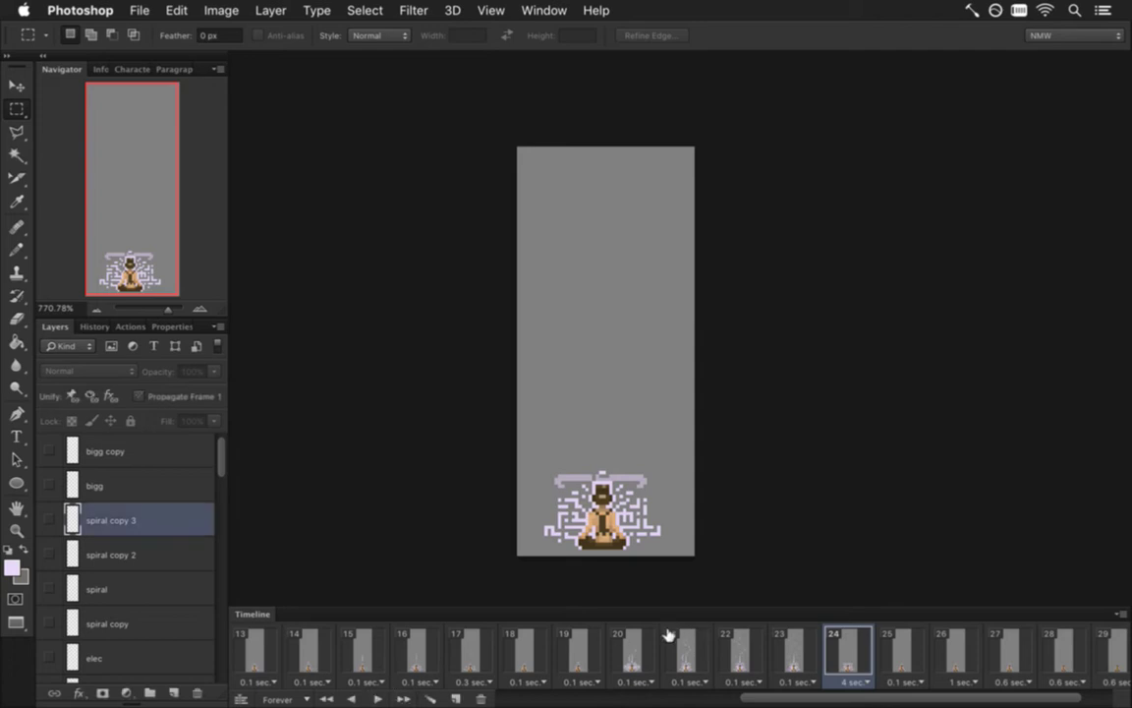
left_click(578, 650)
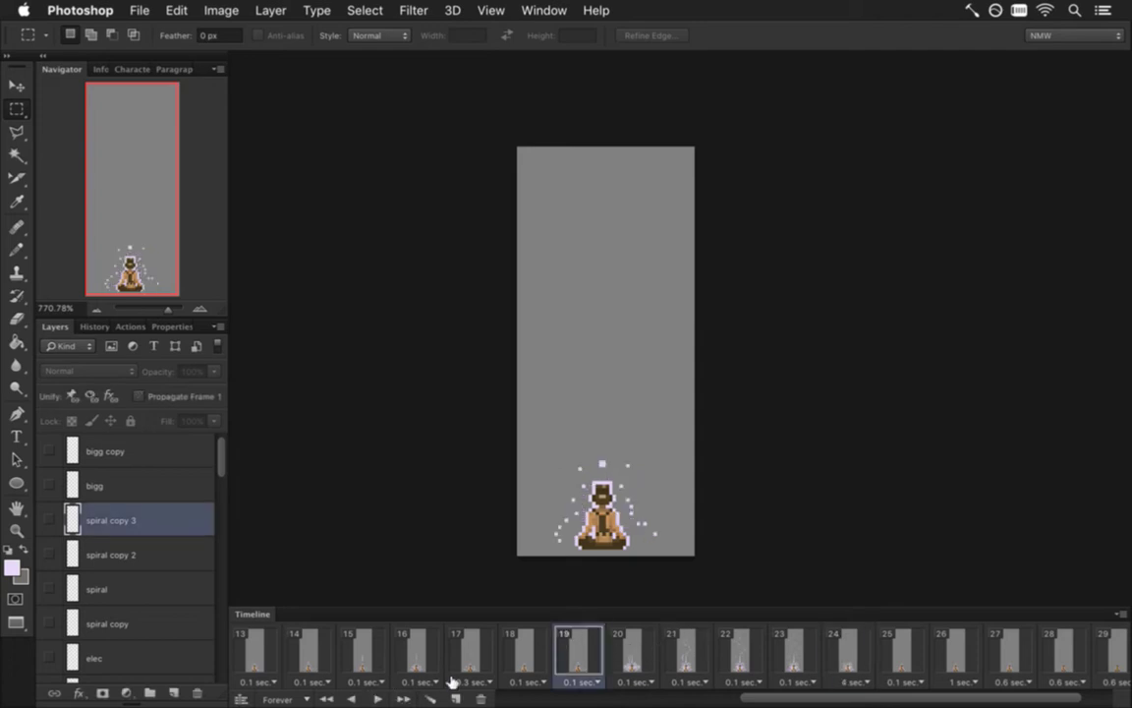
left_click(378, 698)
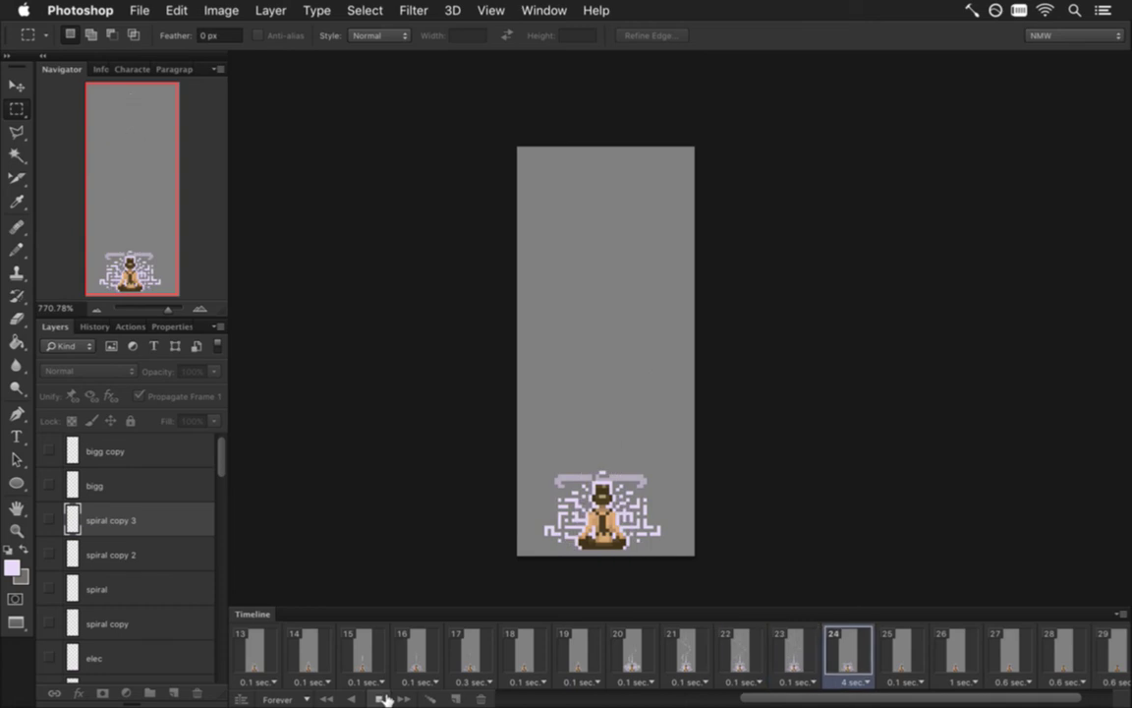
key("space")
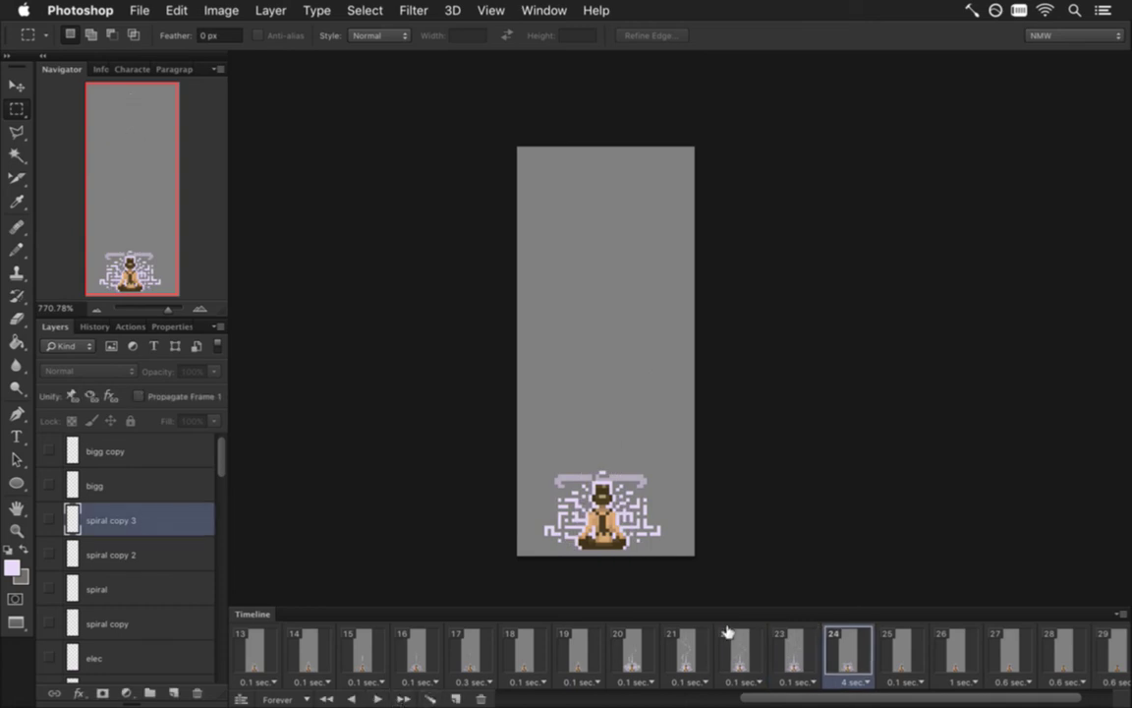
left_click(904, 649)
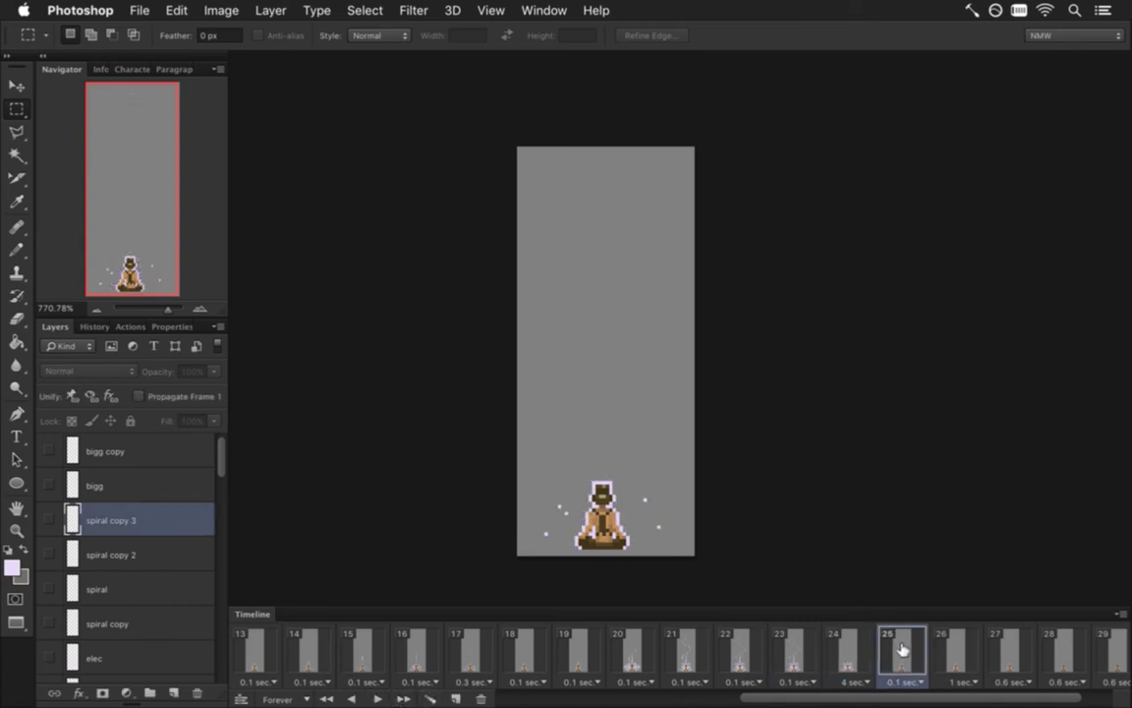
Set the delay of frame 24 to 3.6 seconds.
left_click(851, 648)
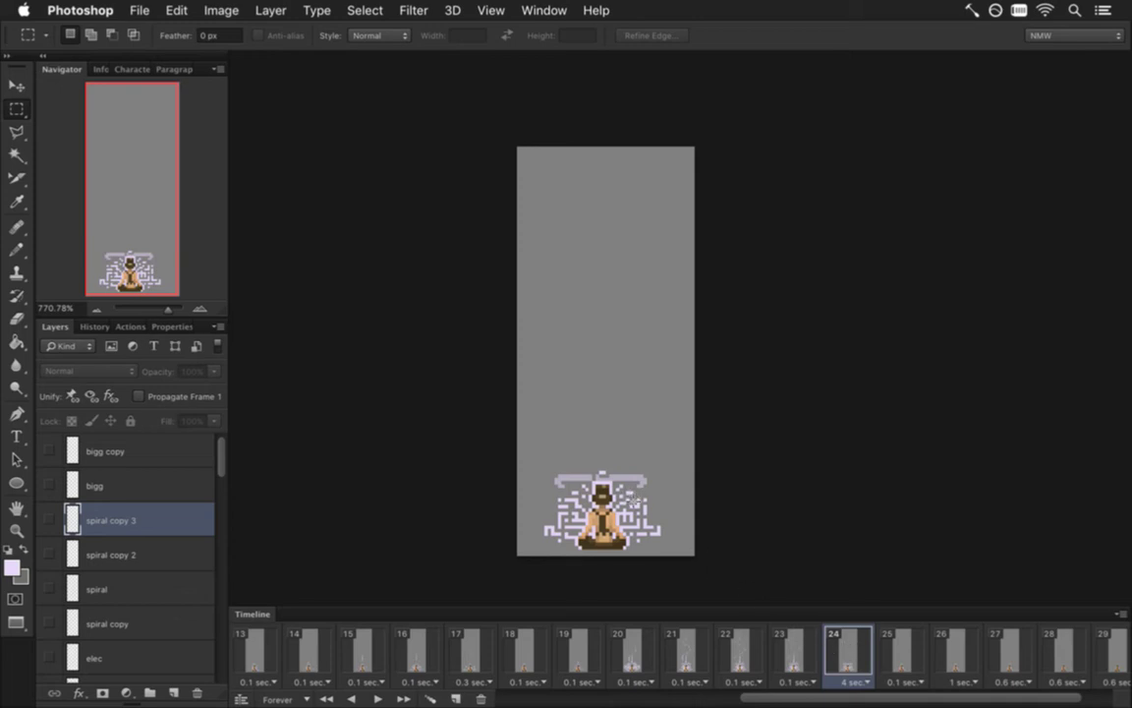
left_click(858, 681)
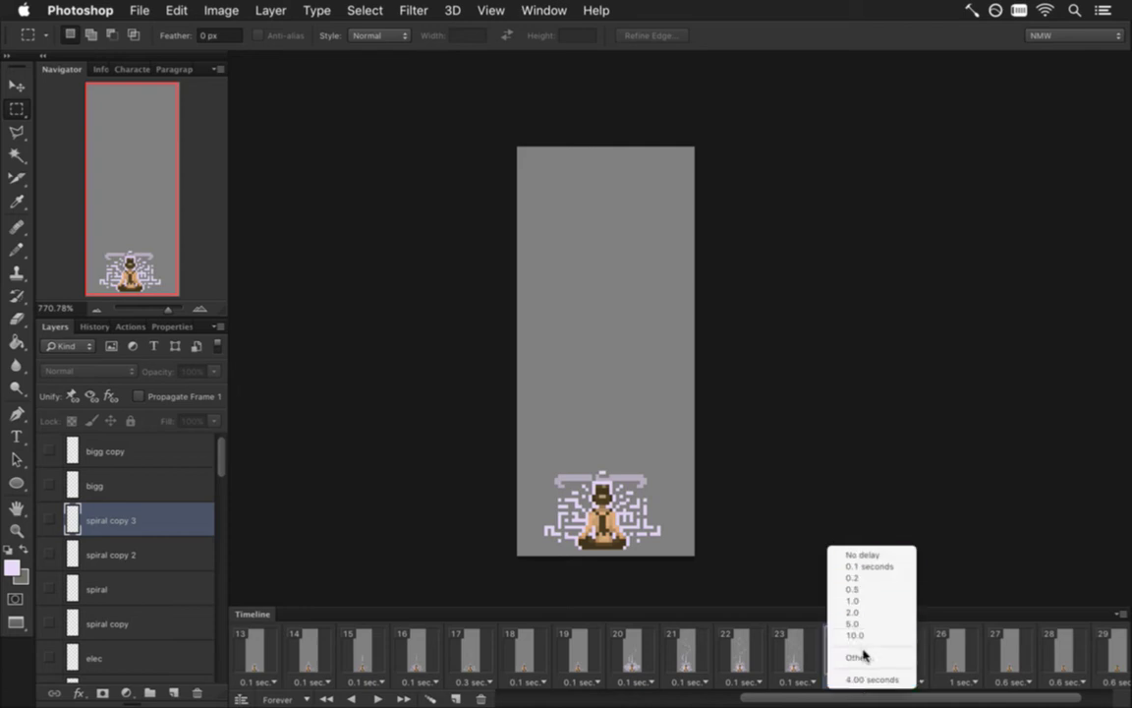
left_click(859, 655)
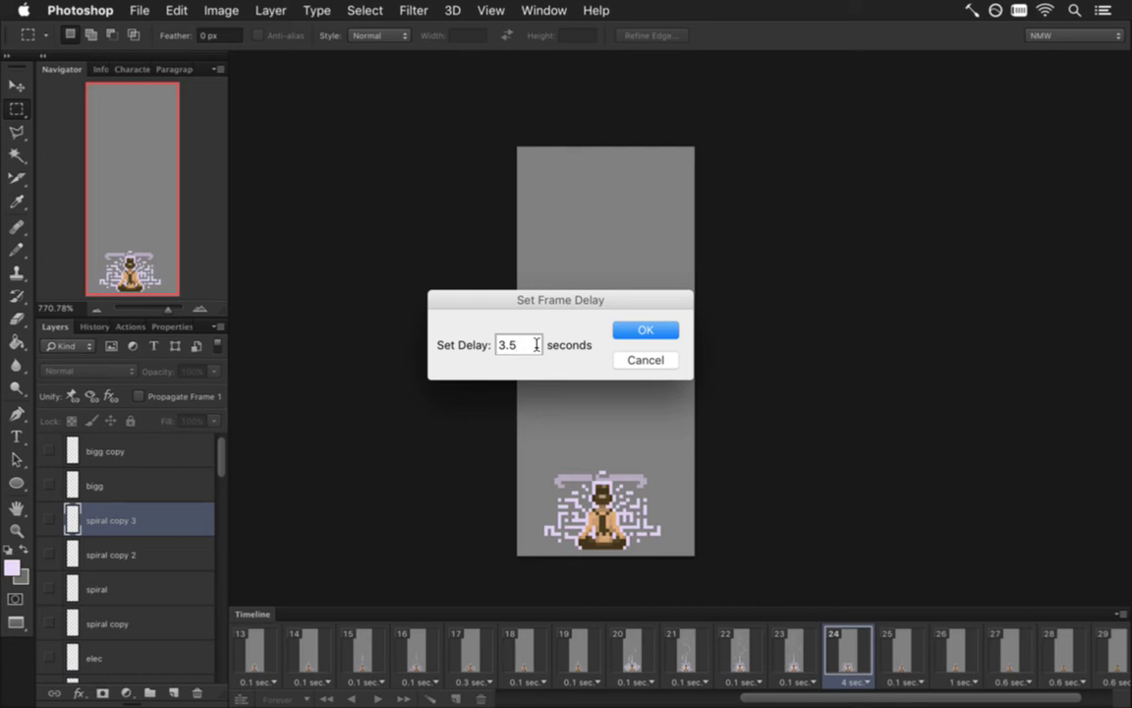
type("3.6")
key("Return")
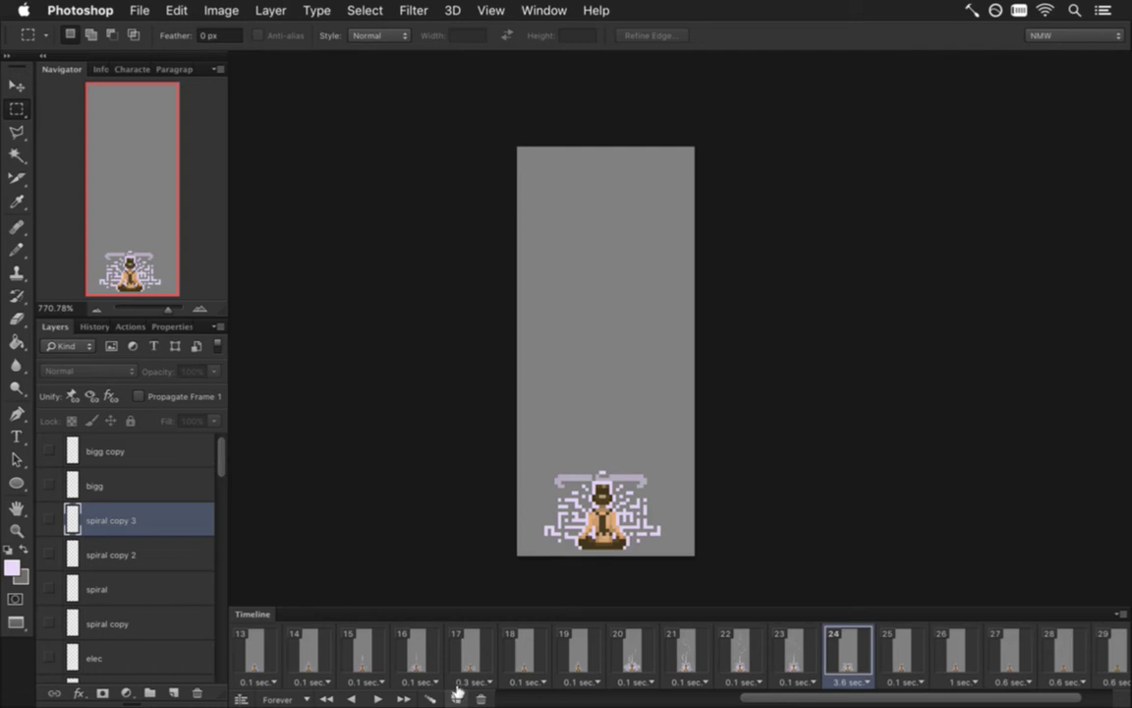
Duplicate frame 24 as a new frame 25 and set the new frame's delay to 0.1 seconds.
left_click(904, 680)
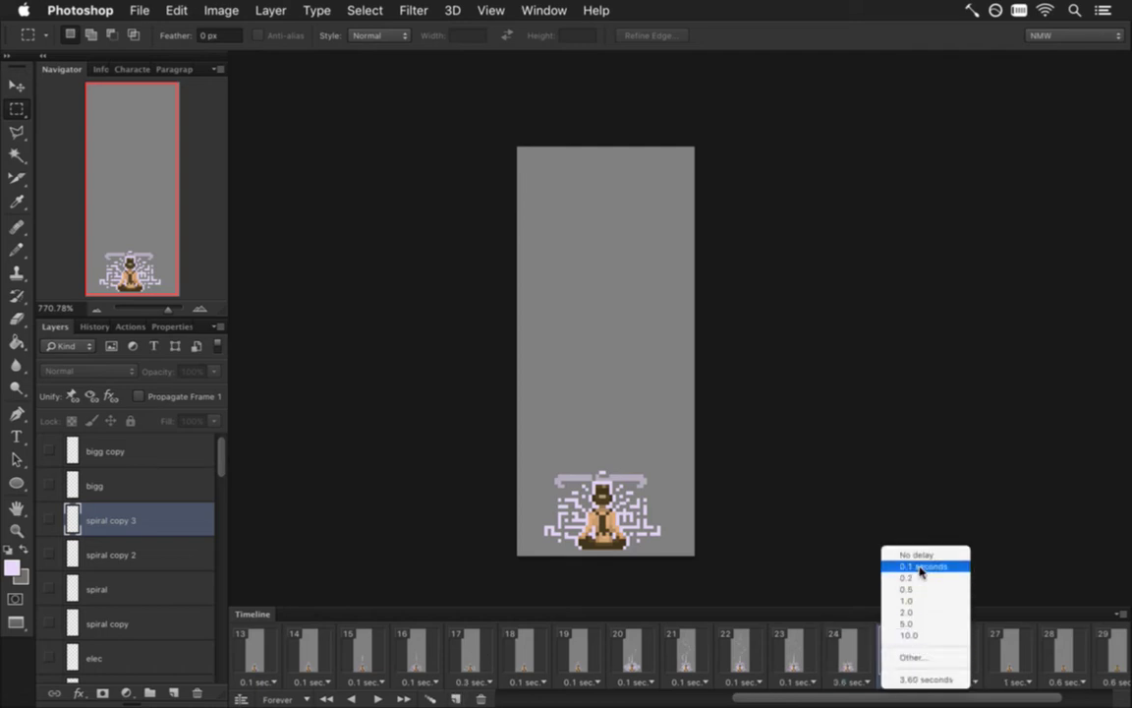
left_click(920, 568)
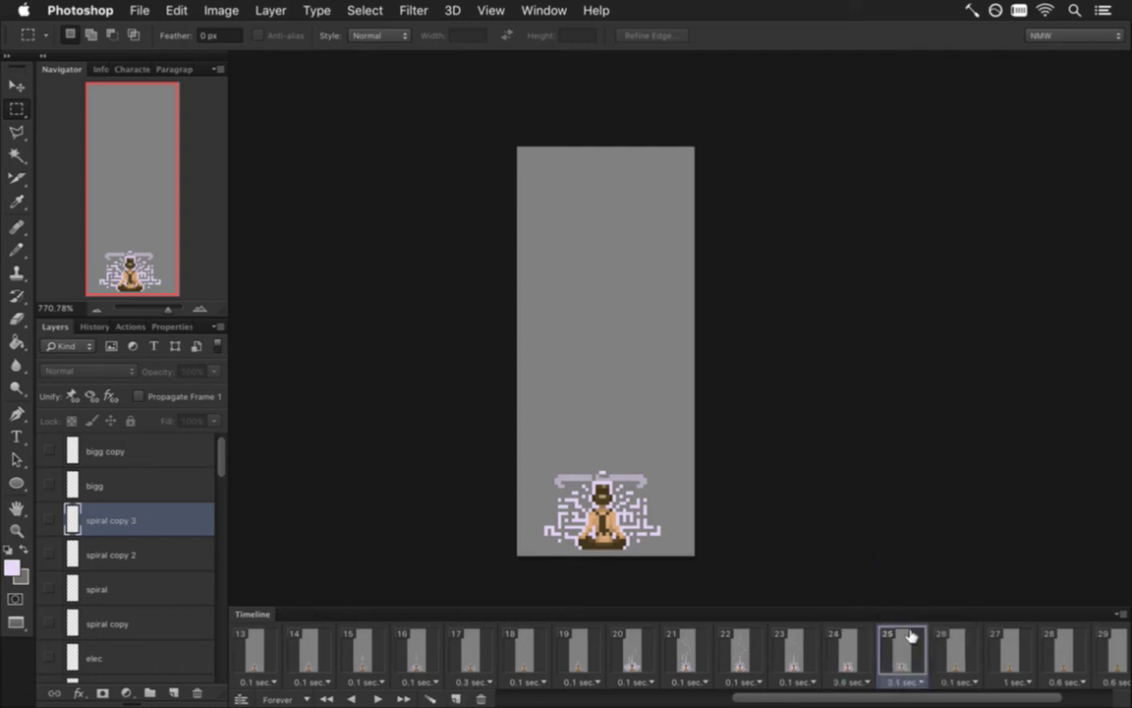
Check what Layer 2 copy 5 contains in frame 25 and compare frames 23 to 26 around the end of the energy effect.
left_click_drag(218, 452, 216, 567)
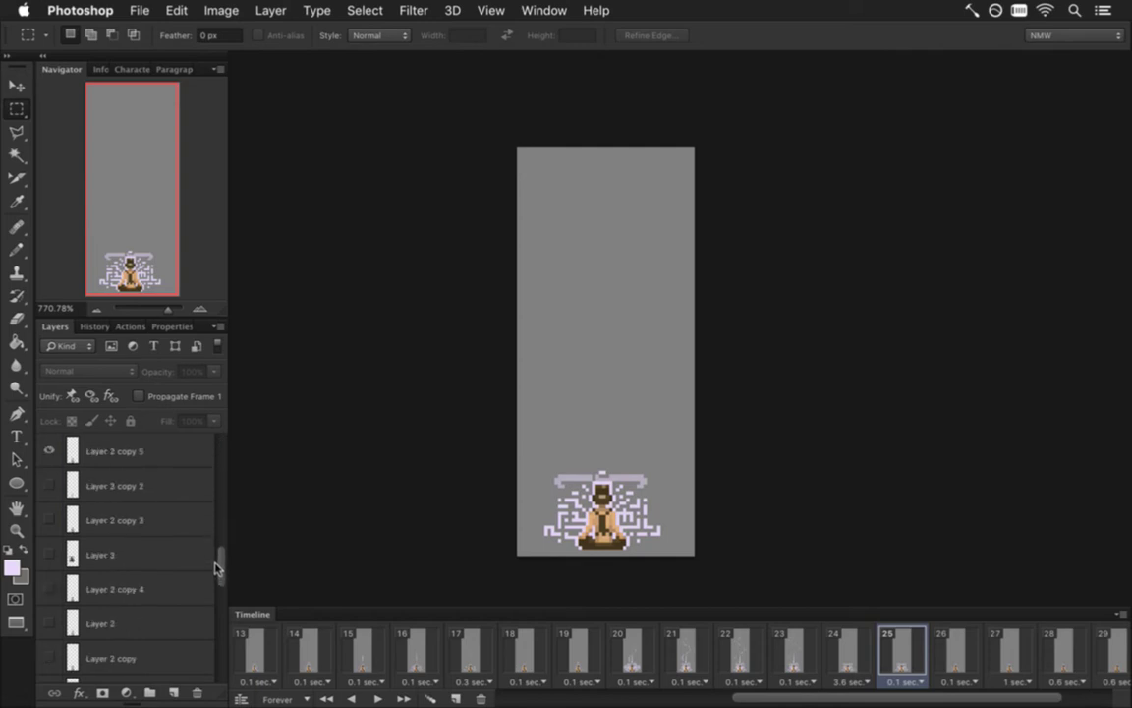
scroll(197, 511, "up", 3)
left_click(201, 518)
left_click(51, 518)
left_click(51, 518)
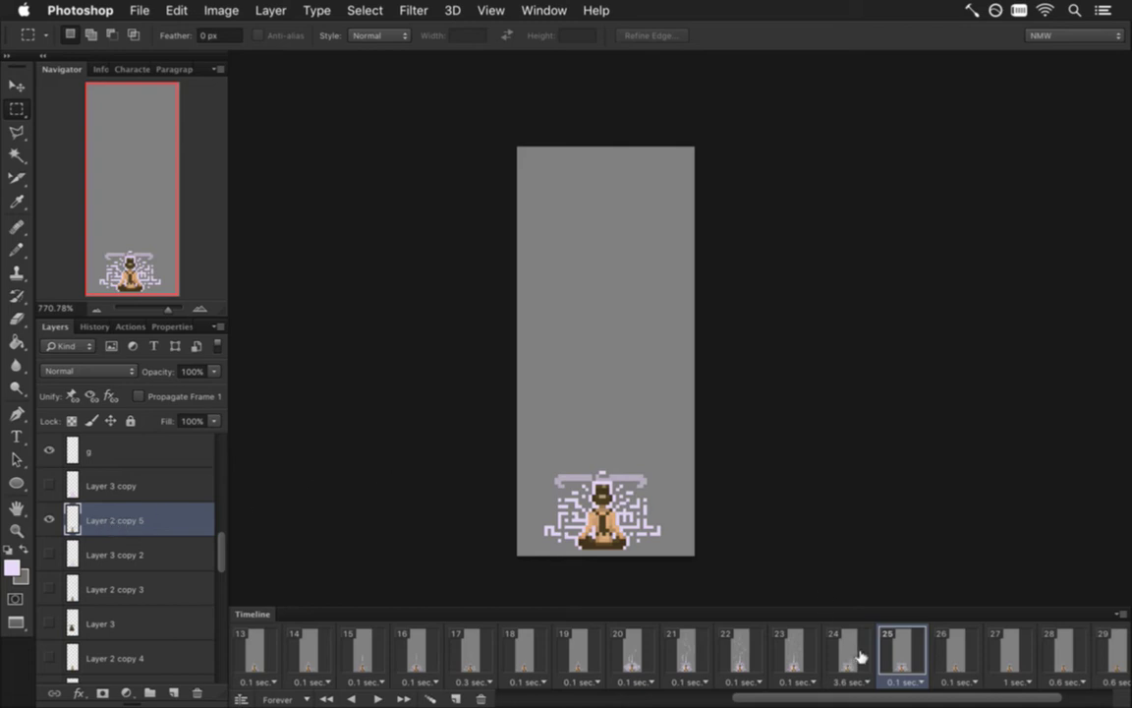
left_click(951, 658)
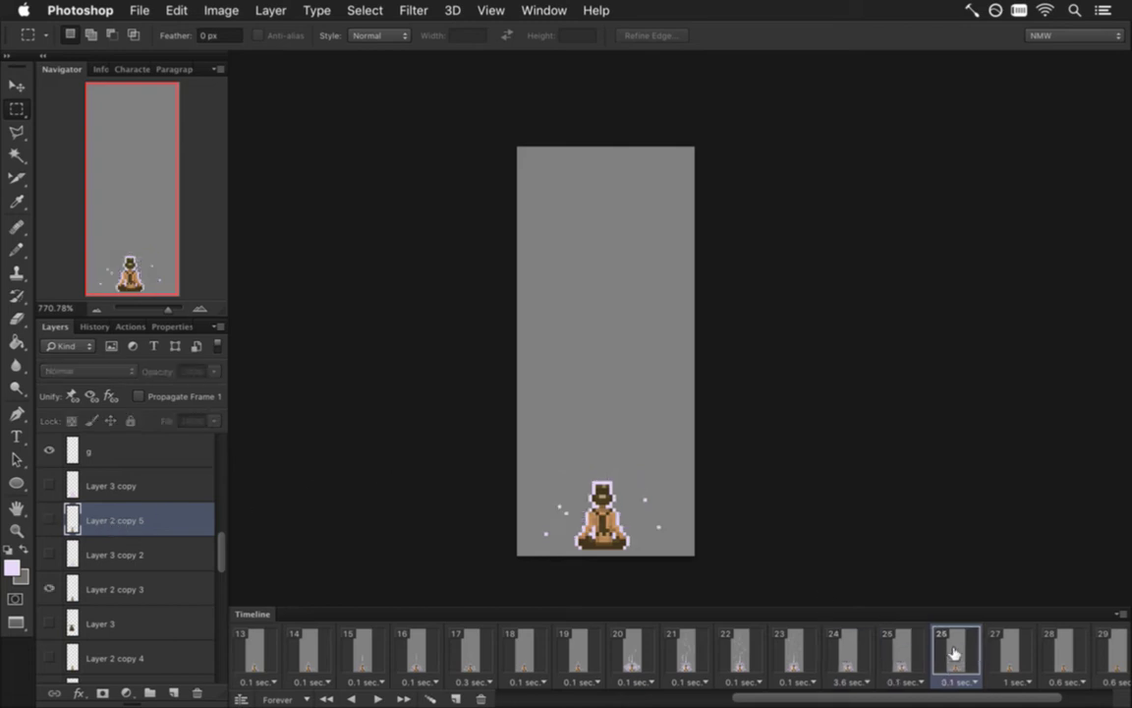
left_click(909, 644)
left_click(856, 650)
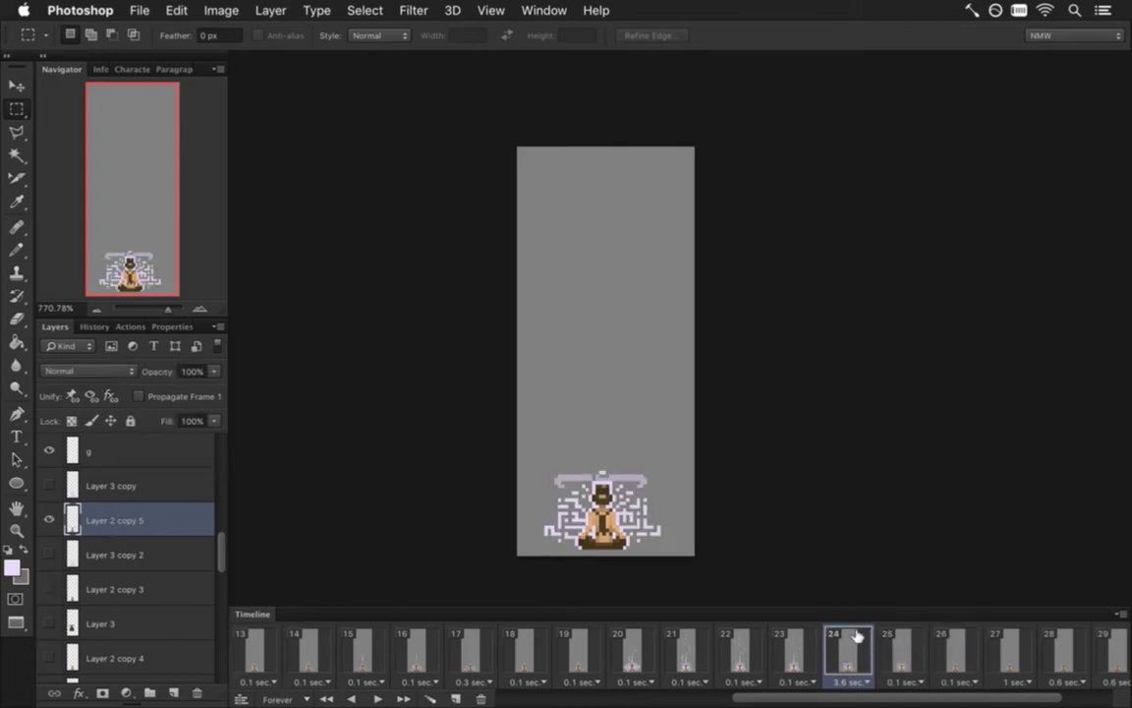
left_click(791, 652)
left_click(845, 650)
left_click(910, 650)
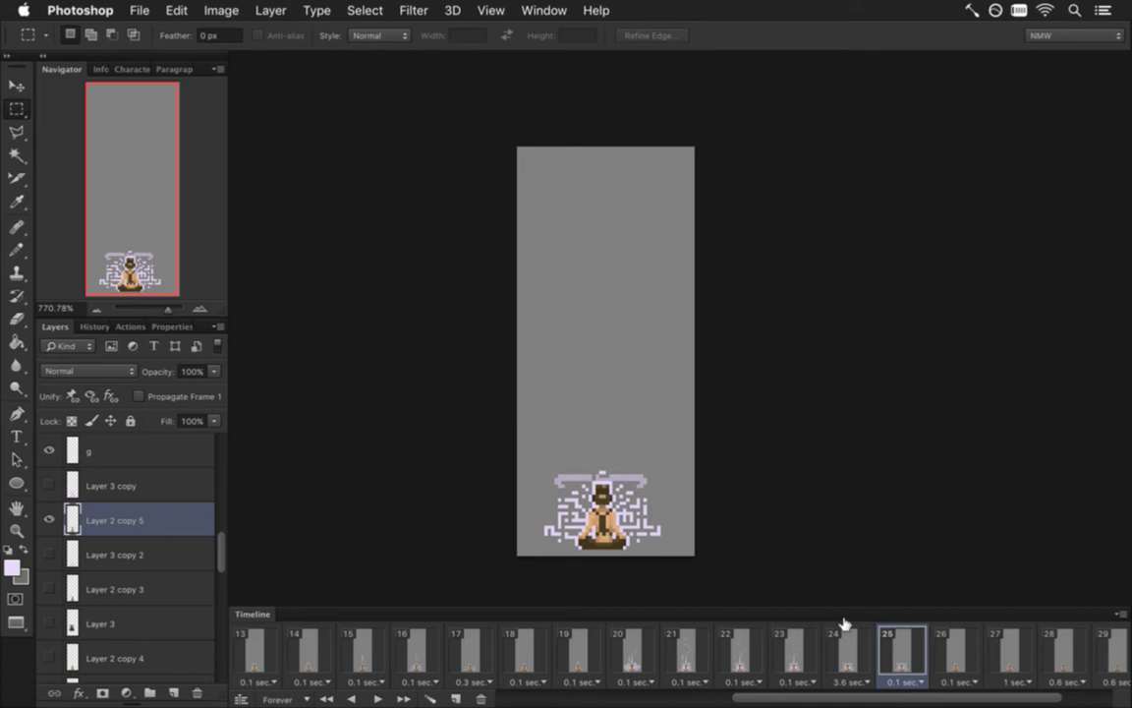
Check the content of layer g in frame 25 by toggling its visibility, and compare it with frame 26.
left_click_drag(222, 558, 222, 535)
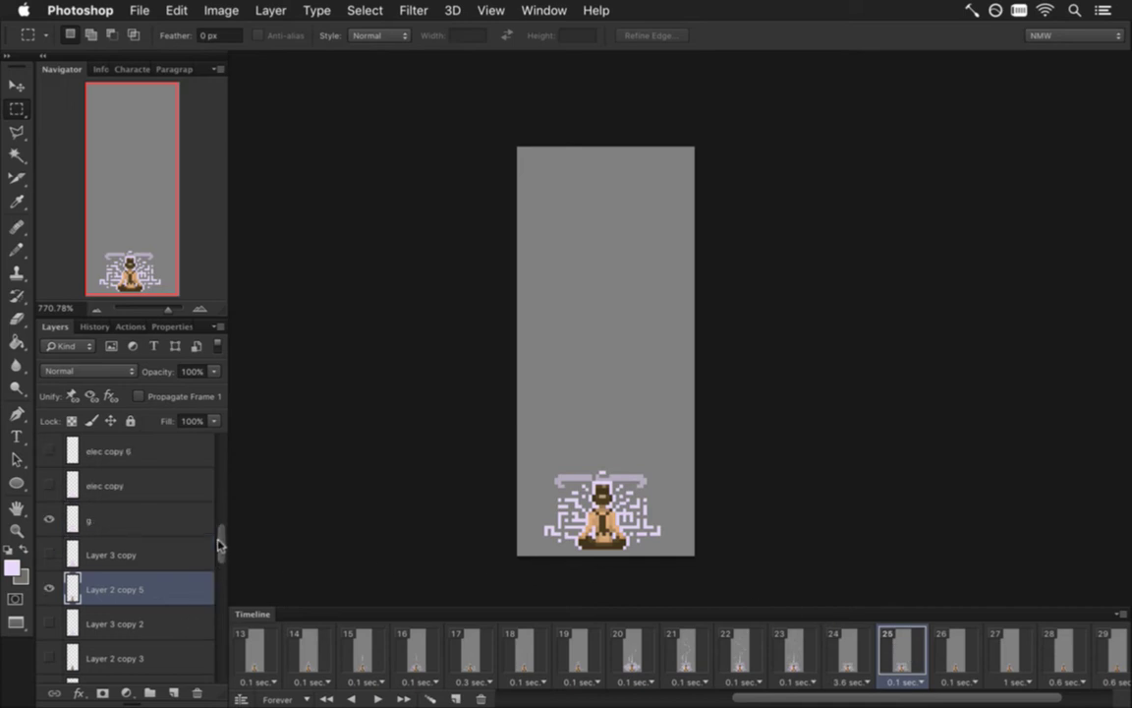
left_click(85, 556)
left_click(49, 552)
left_click(49, 551)
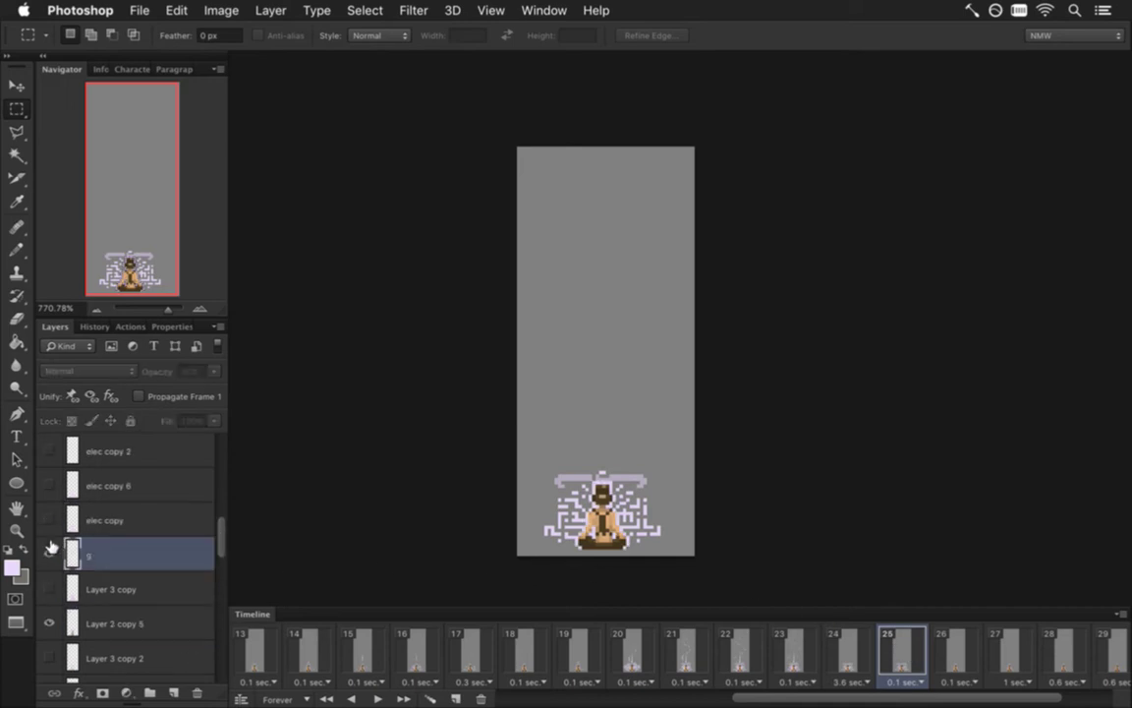
left_click(958, 653)
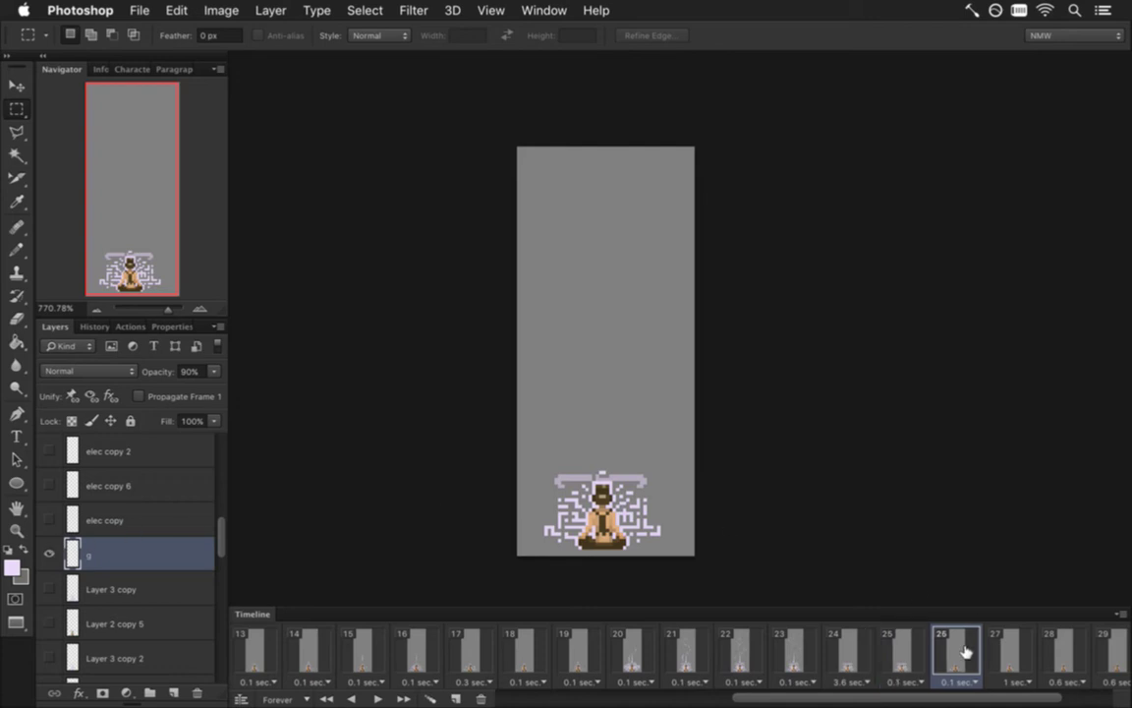
left_click(904, 647)
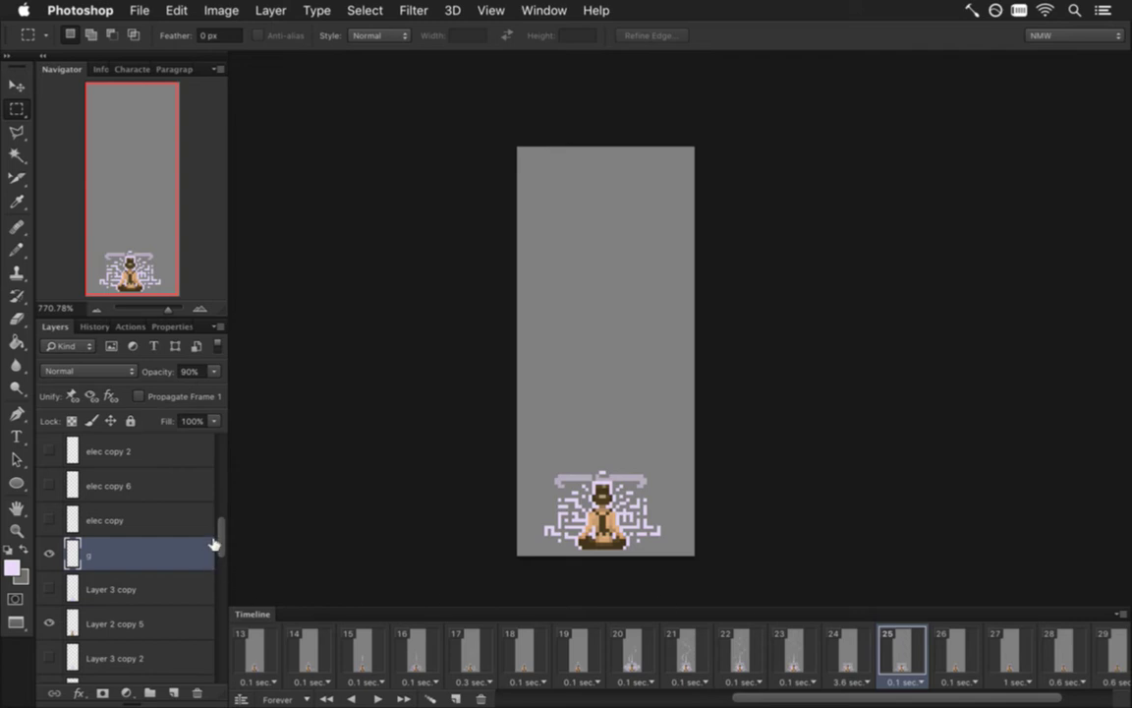
Find the elec copy 9 layer and lower its opacity to 70% in frame 25.
left_click_drag(221, 536, 218, 493)
left_click(169, 523)
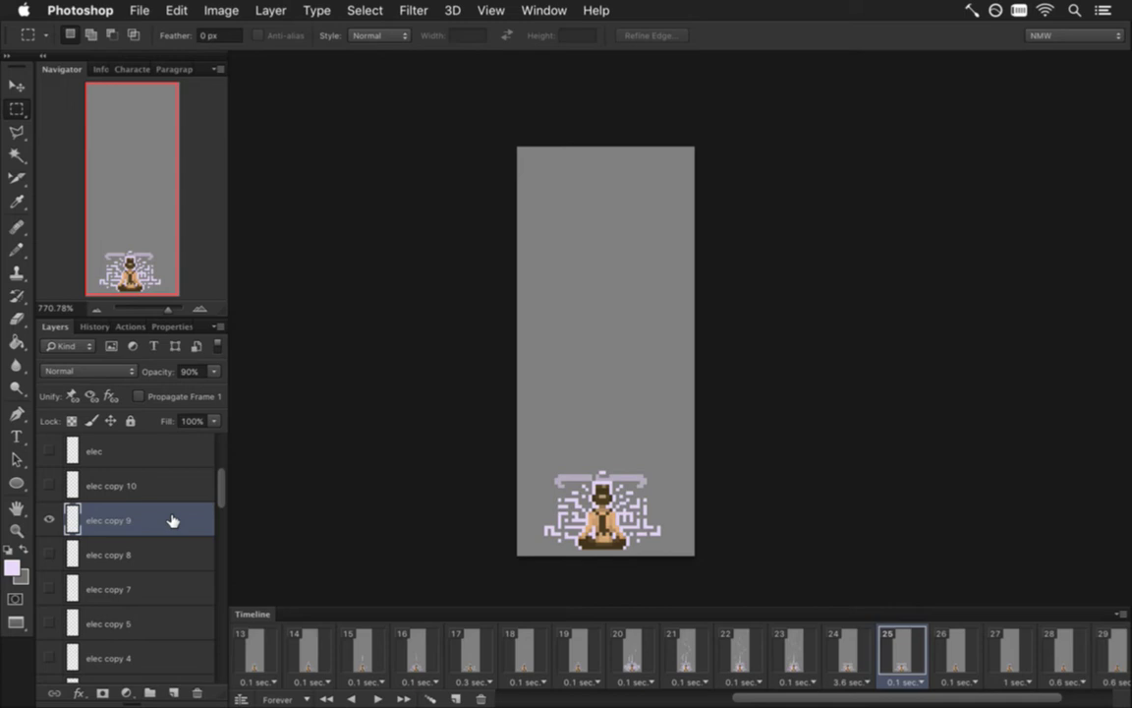
left_click(847, 654)
left_click(902, 650)
key("v")
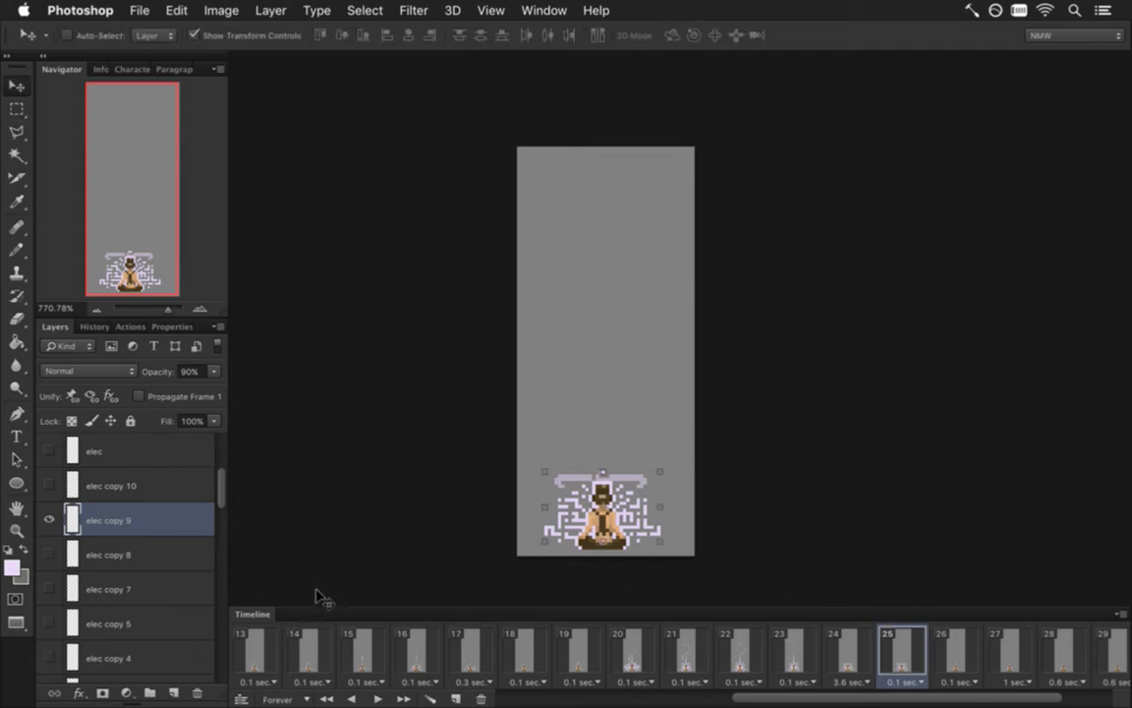
key("m")
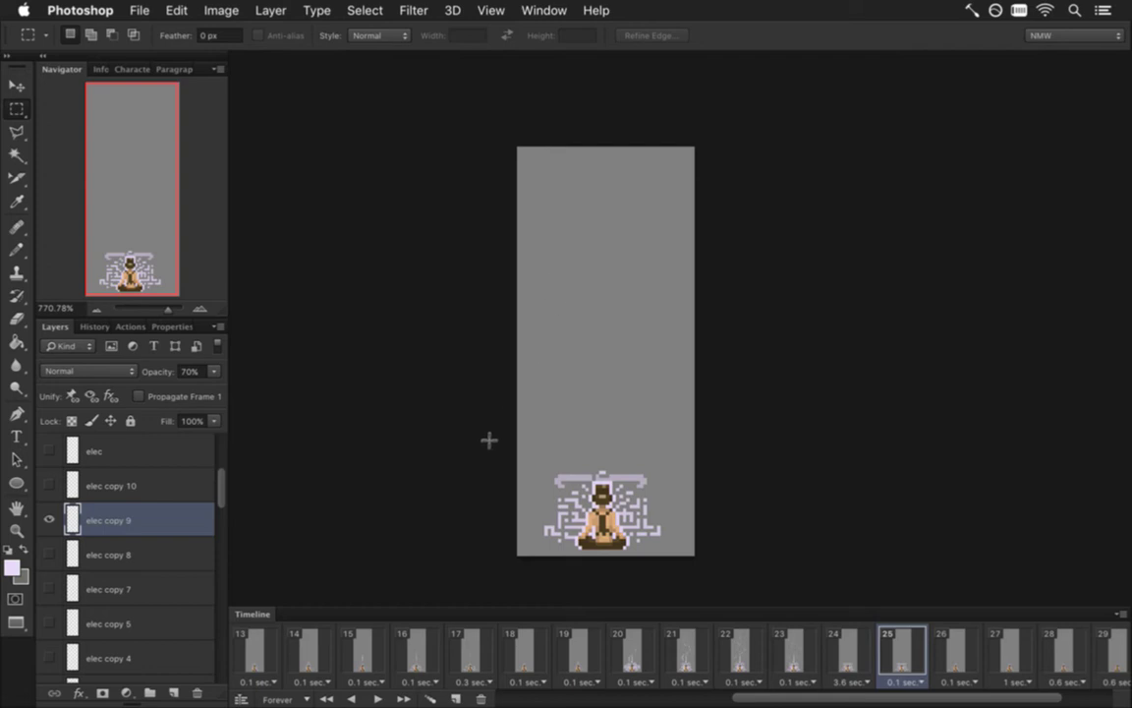
Add duplicate frames 26, 27 and 28, fading the elec copy 9 layer to 50%, 30% and 10% opacity in turn.
left_click(455, 698)
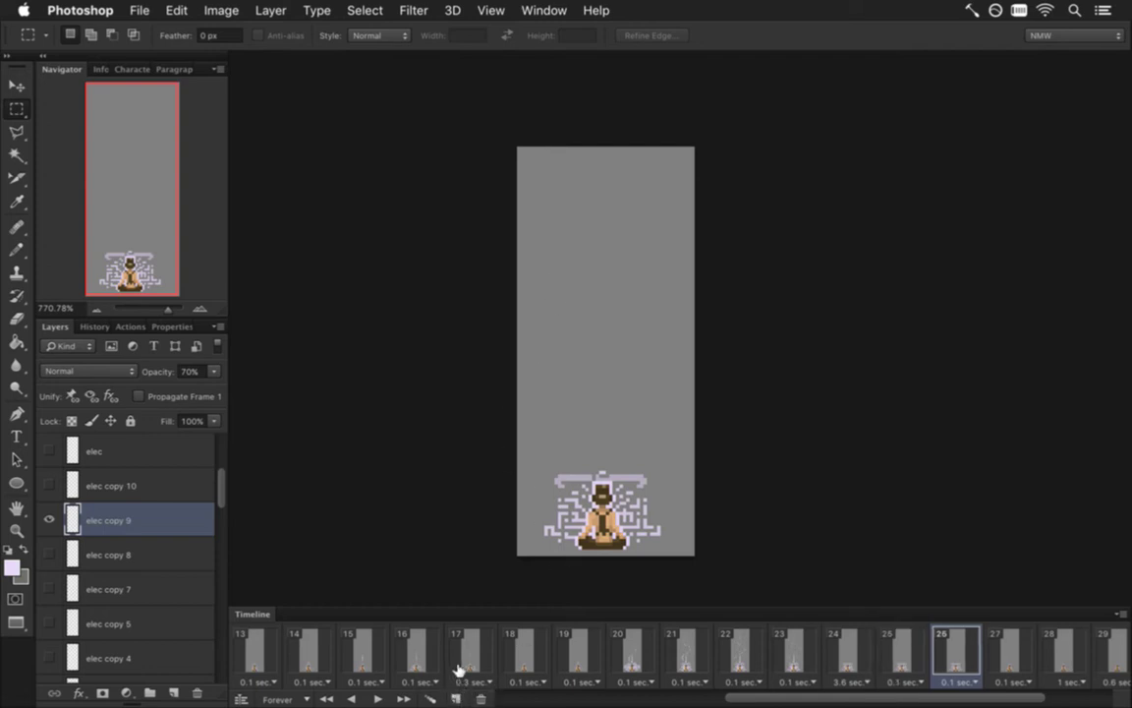
key("8")
left_click(458, 698)
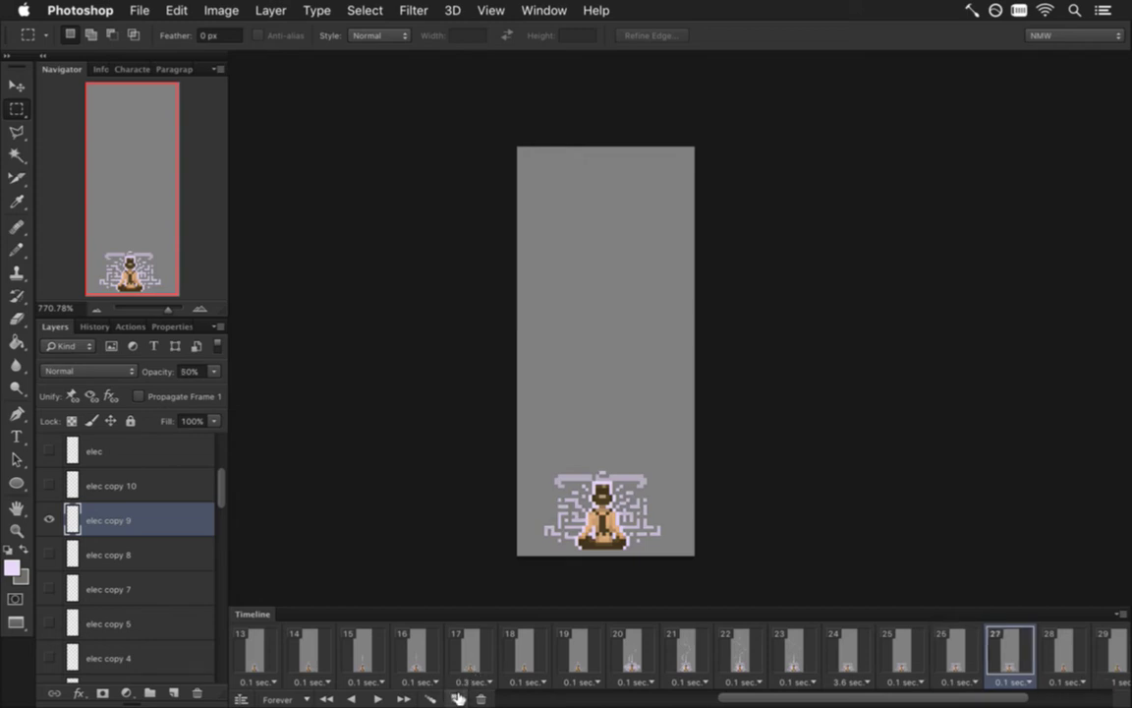
key("3")
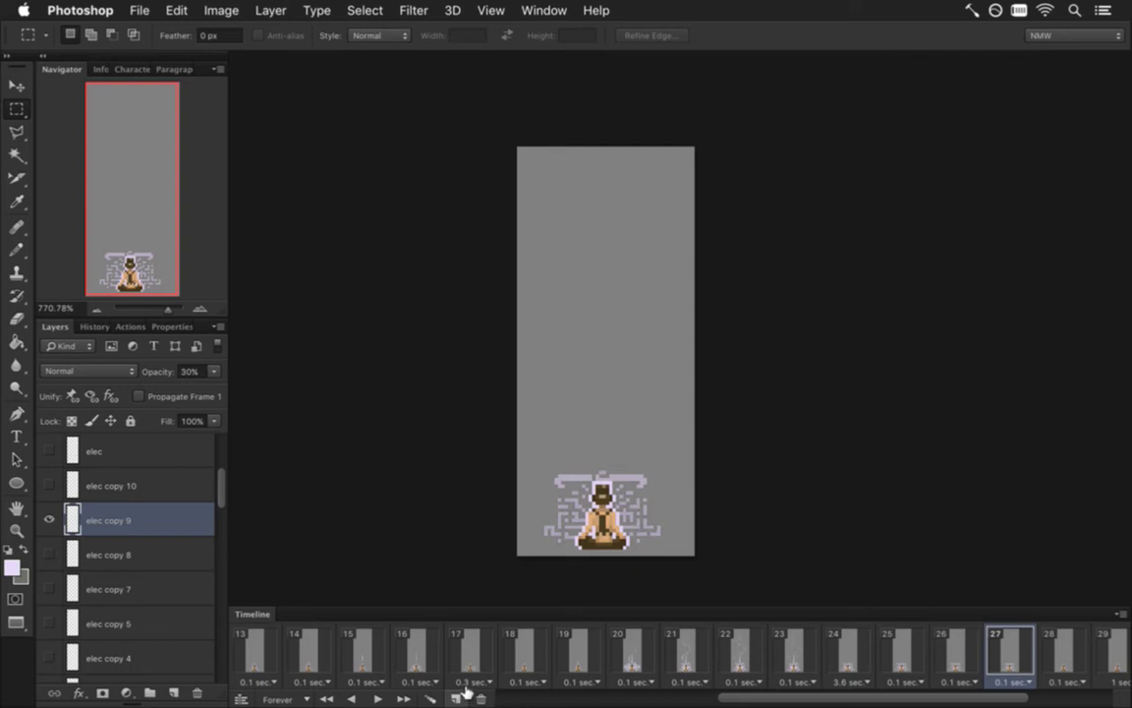
left_click(457, 696)
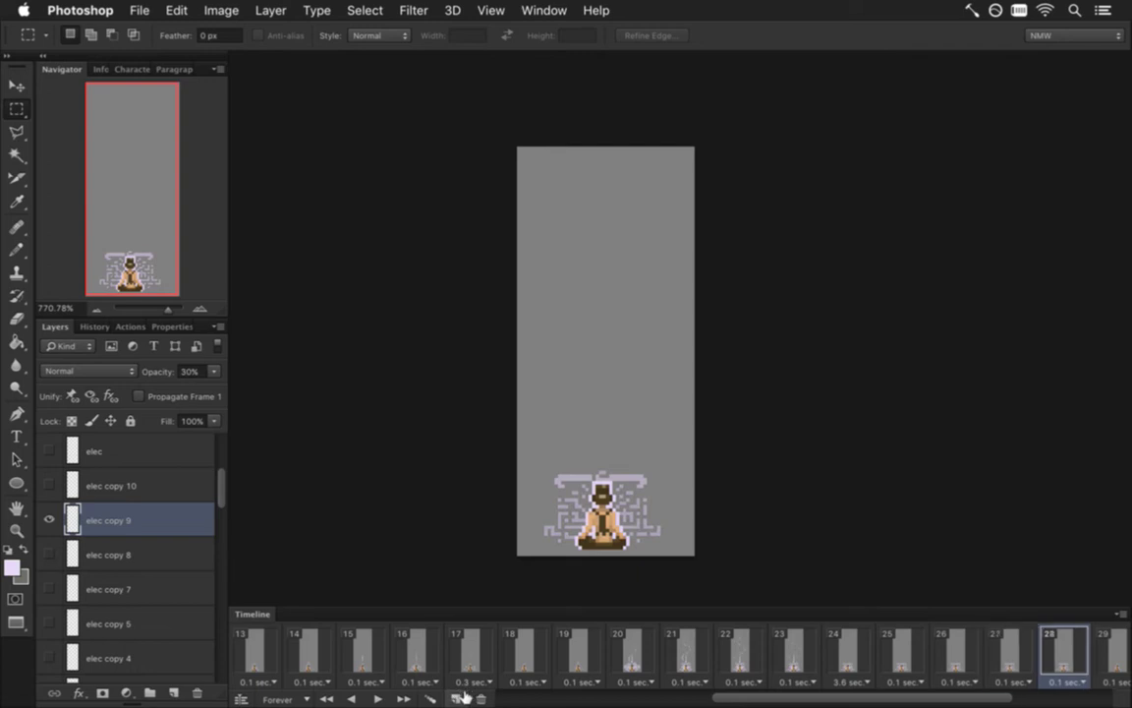
key("1")
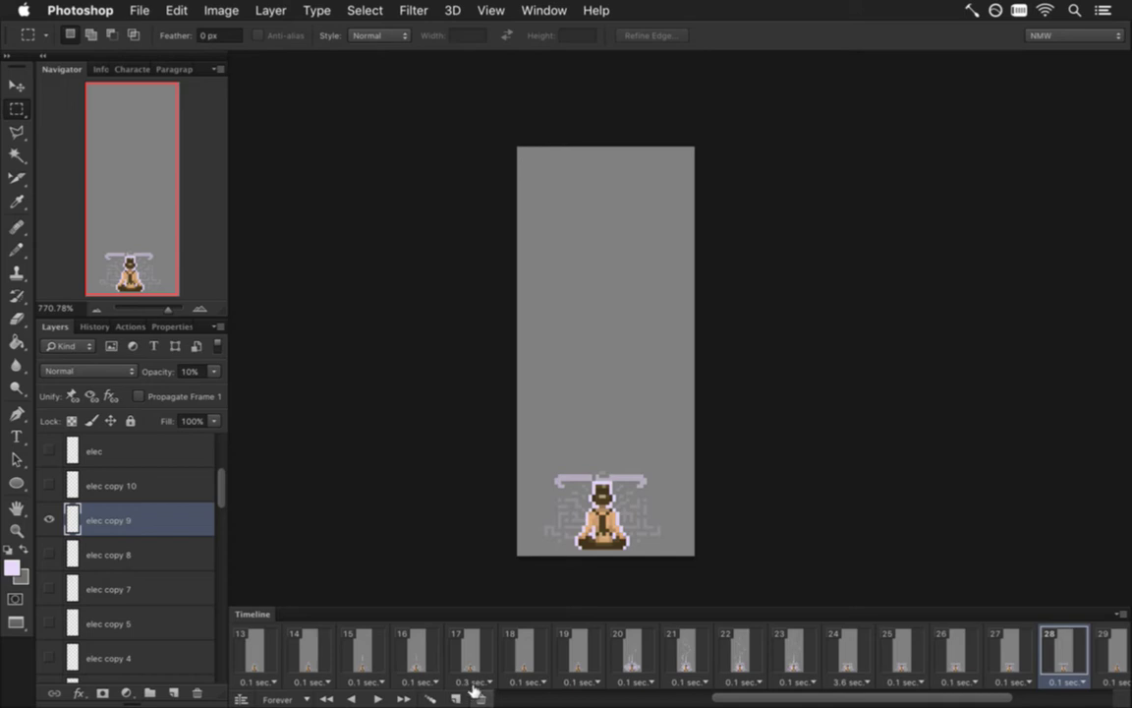
Check frames 29 and 30 after the fade, and play the animation from frame 15.
scroll(866, 700, "right", 5)
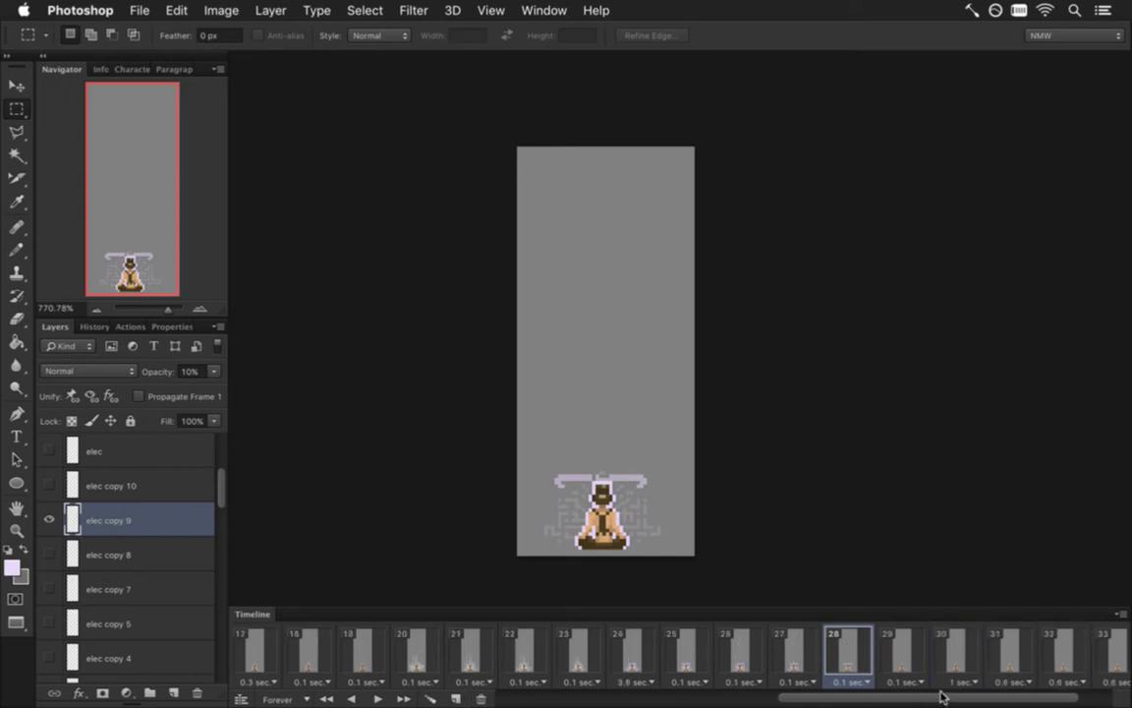
left_click(835, 660)
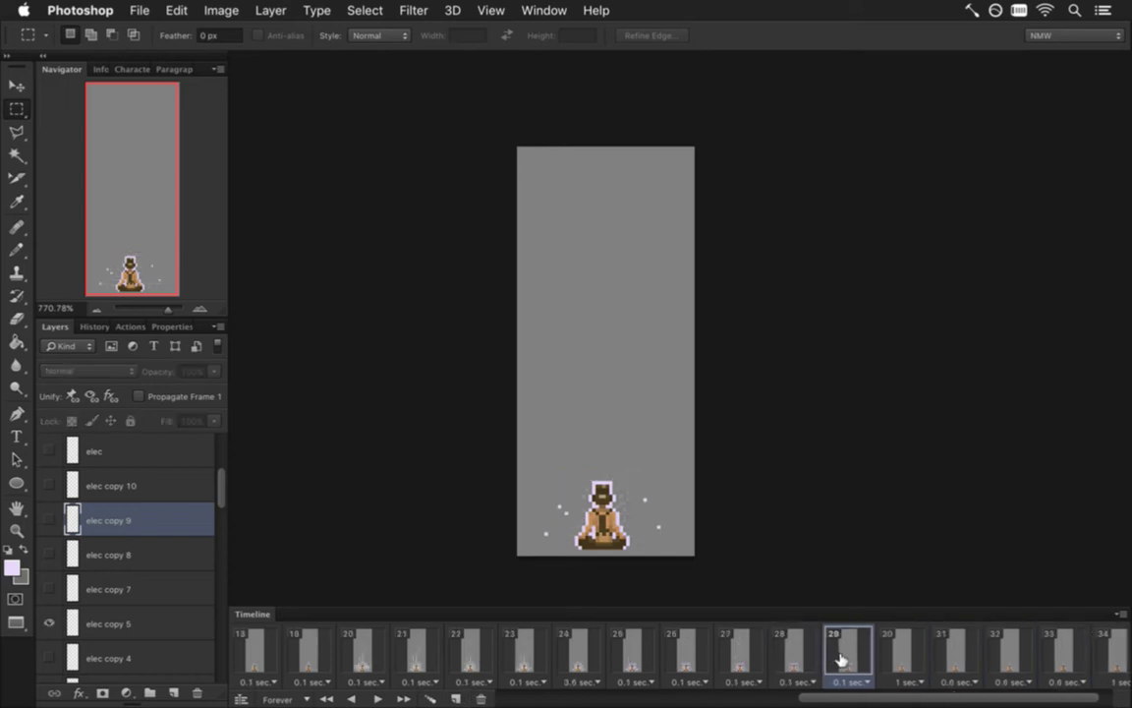
left_click(902, 654)
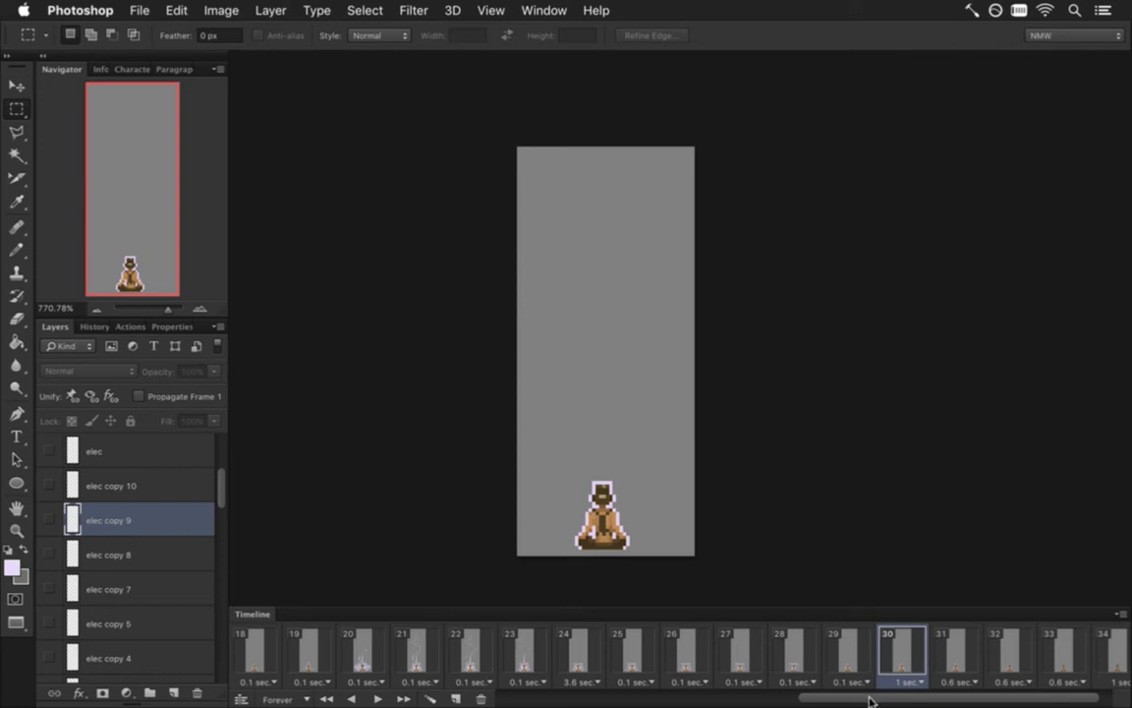
scroll(784, 648, "left", 4)
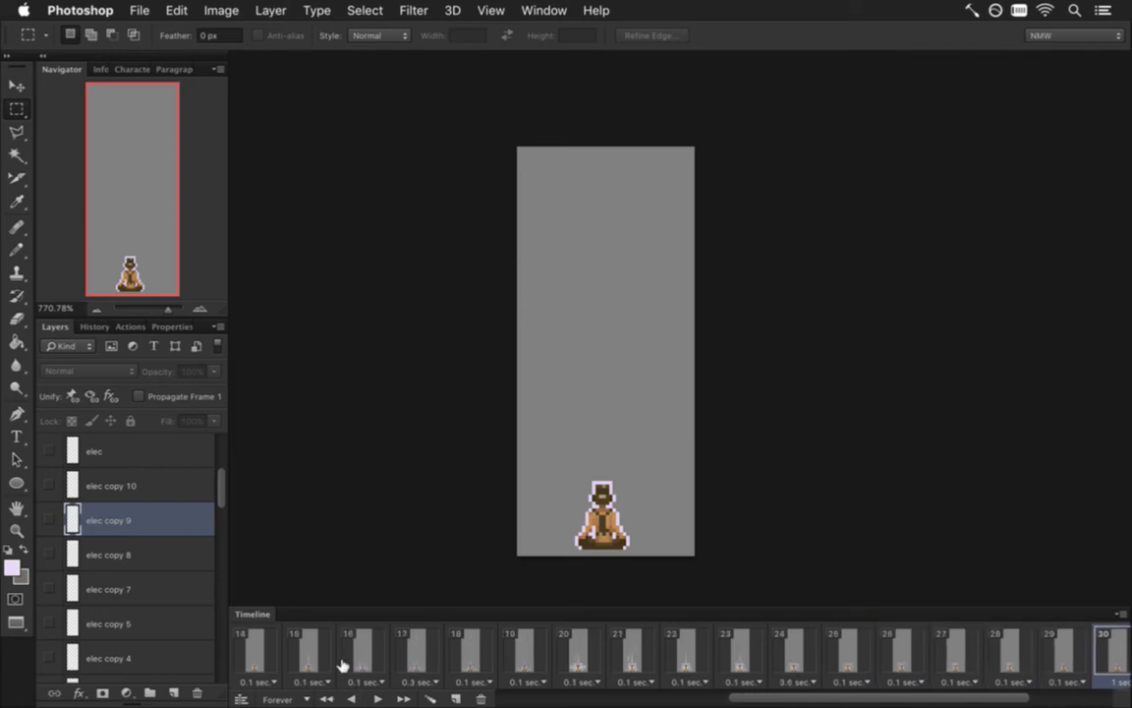
left_click(307, 651)
left_click(381, 696)
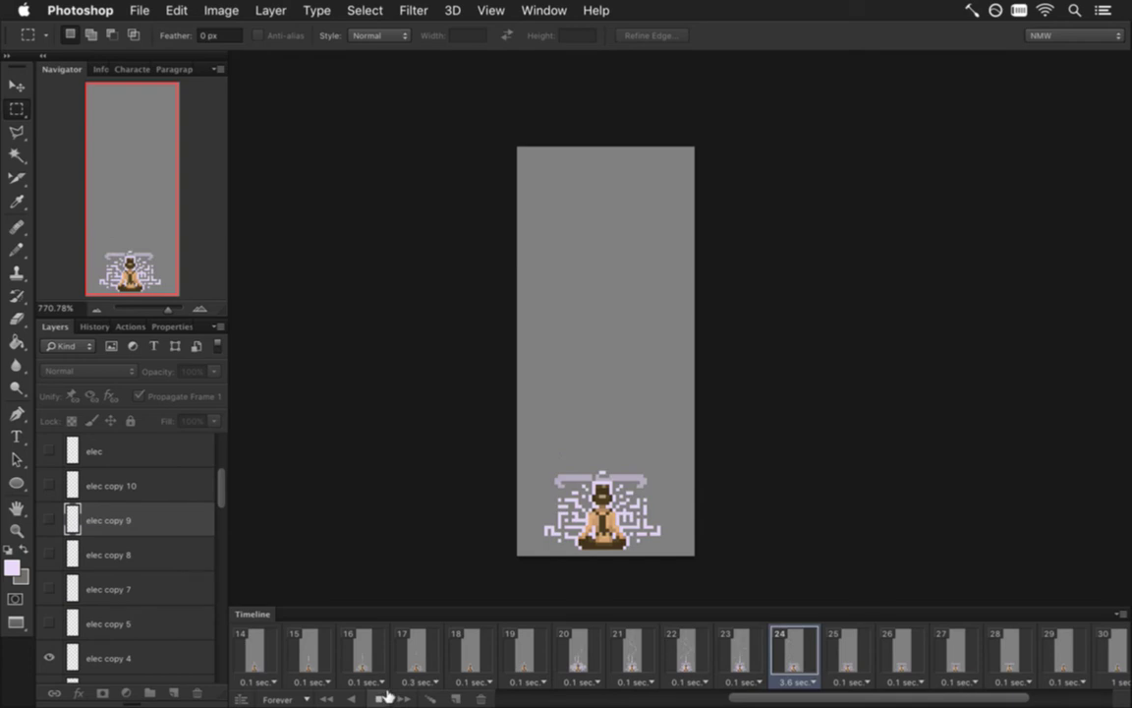
left_click(382, 696)
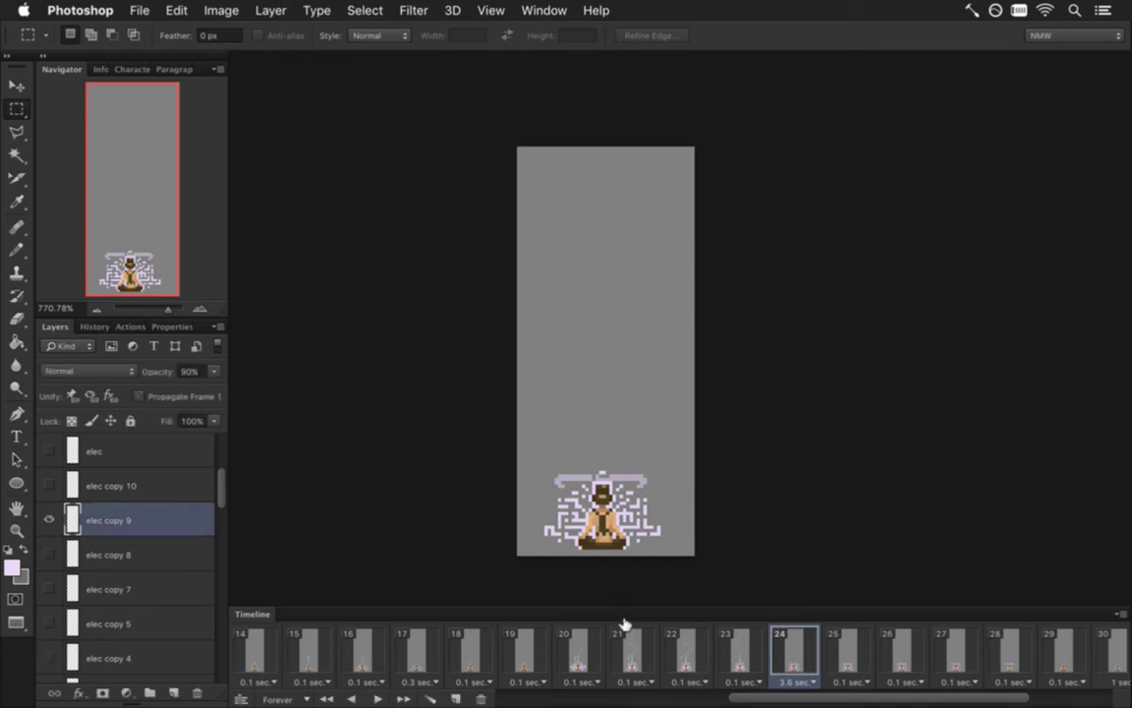
Compare the electric pattern around the figure in frames 20 and 21, checking the elec copy 10 and elec copy 9 layers.
left_click(534, 656)
left_click(580, 659)
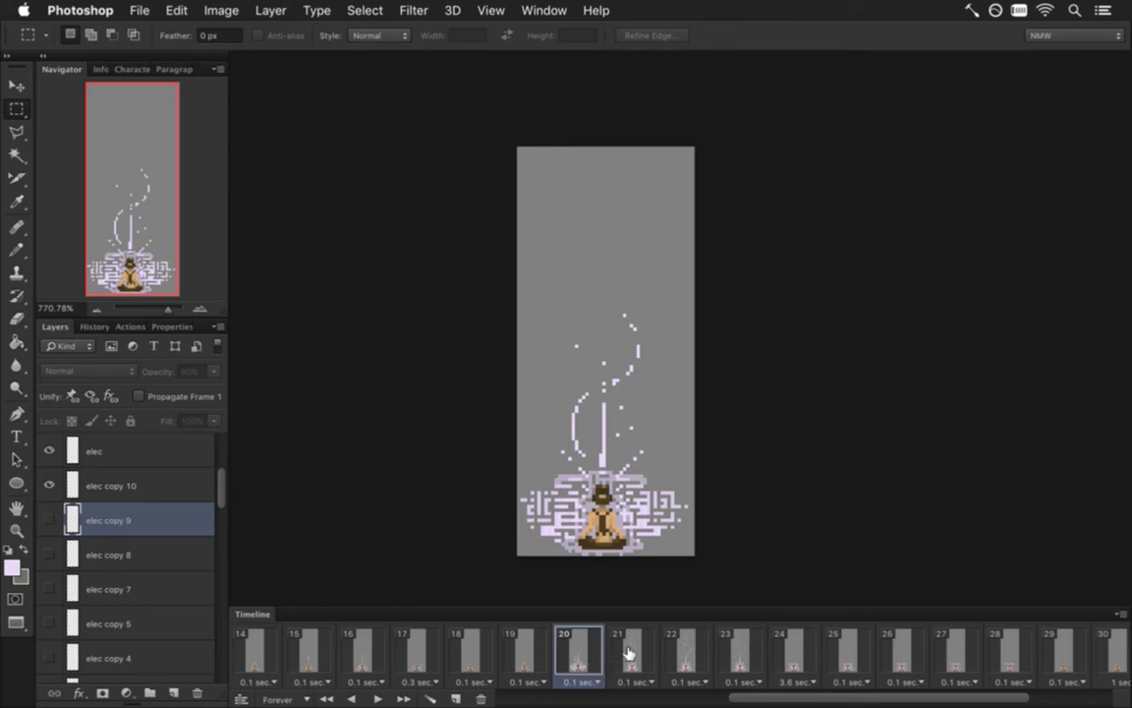
left_click(629, 653)
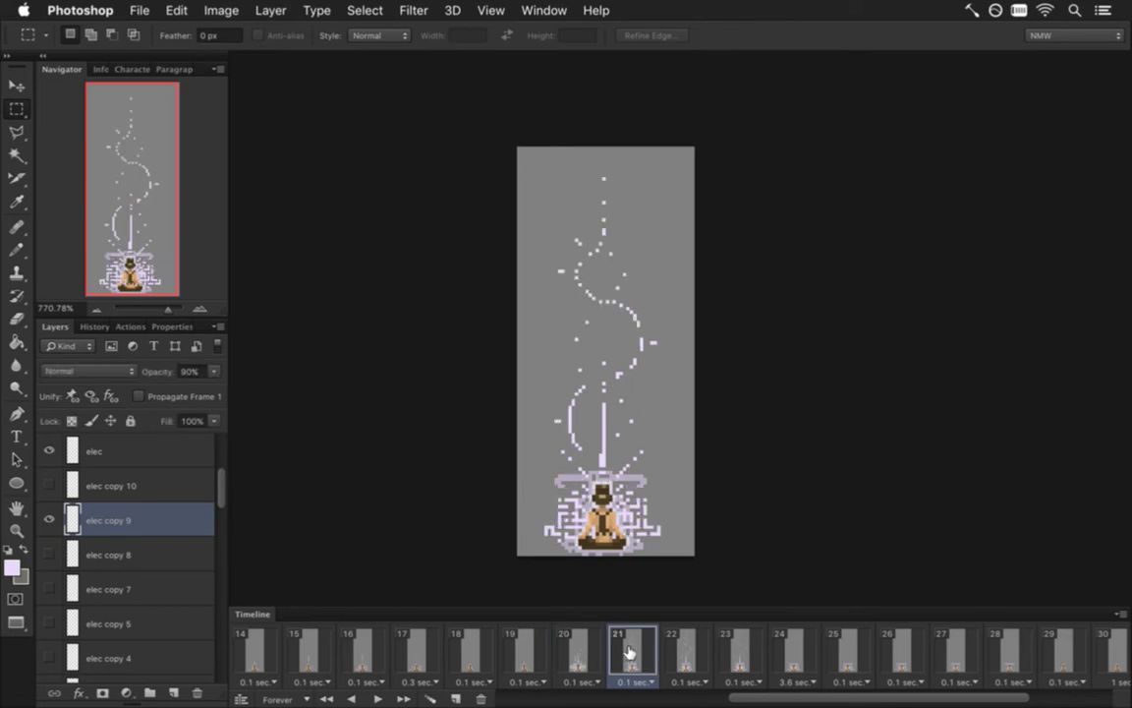
left_click(580, 656)
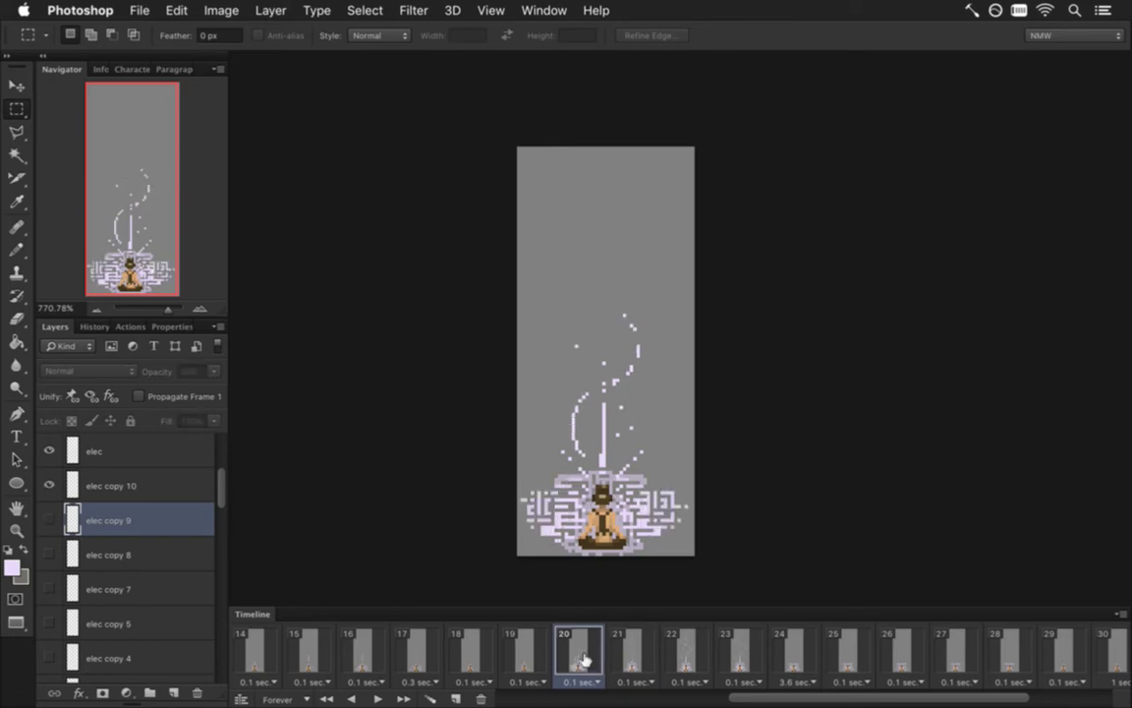
left_click(634, 656)
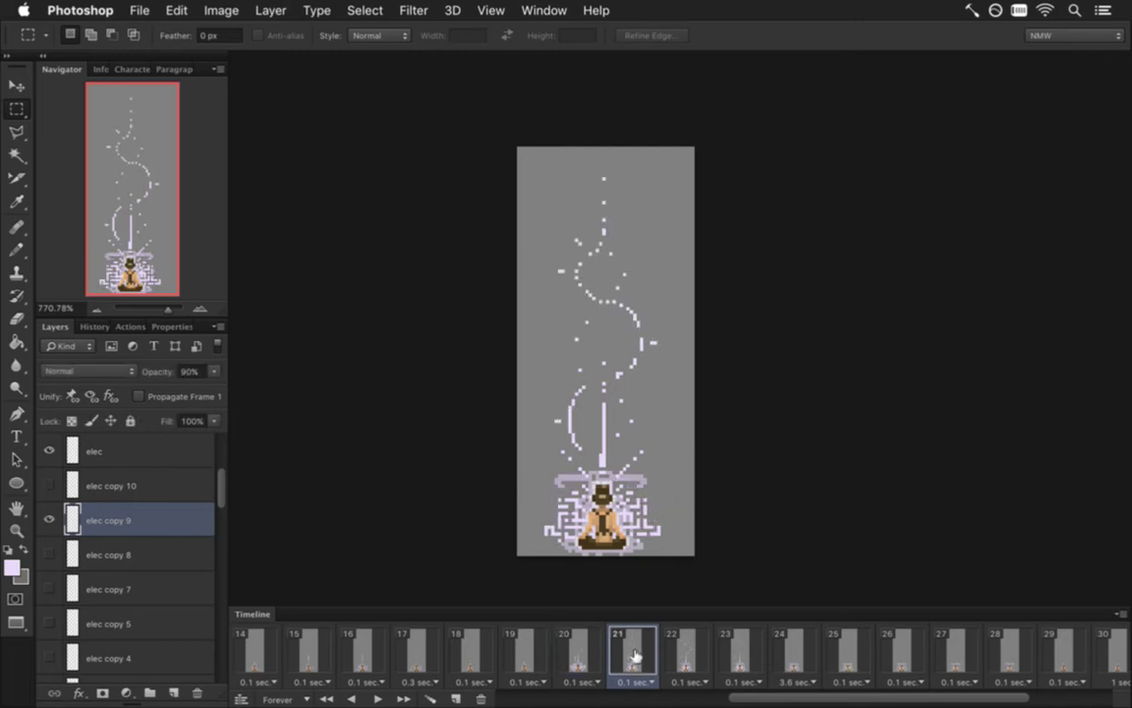
left_click(584, 650)
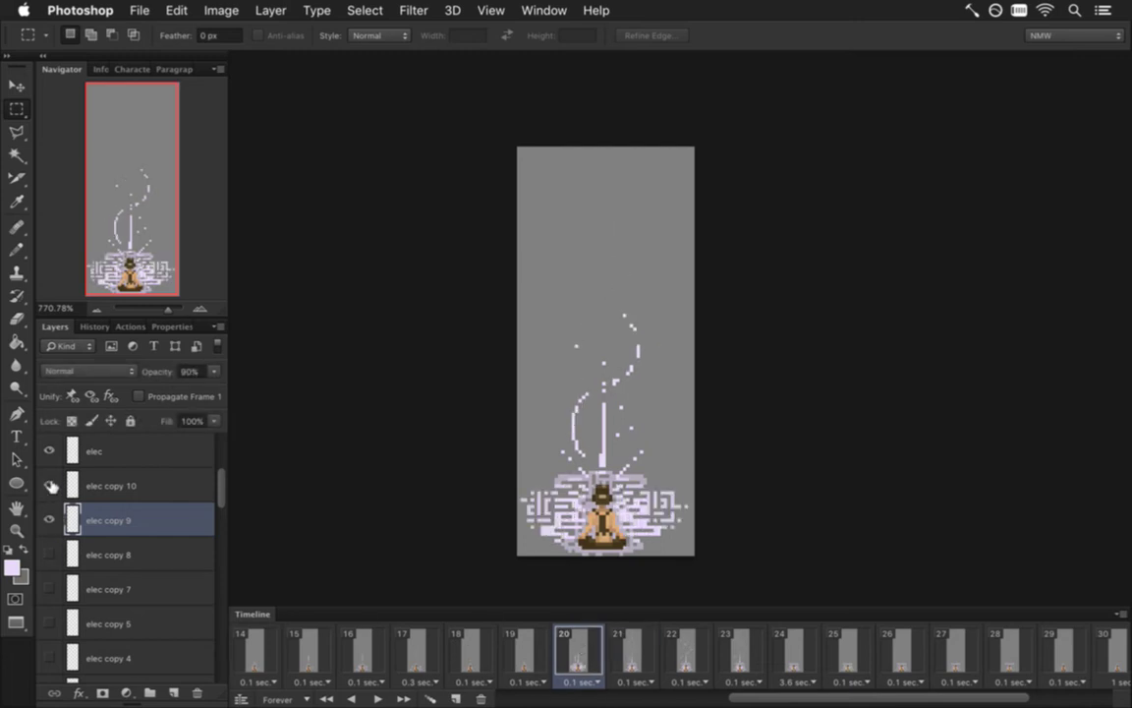
left_click(637, 655)
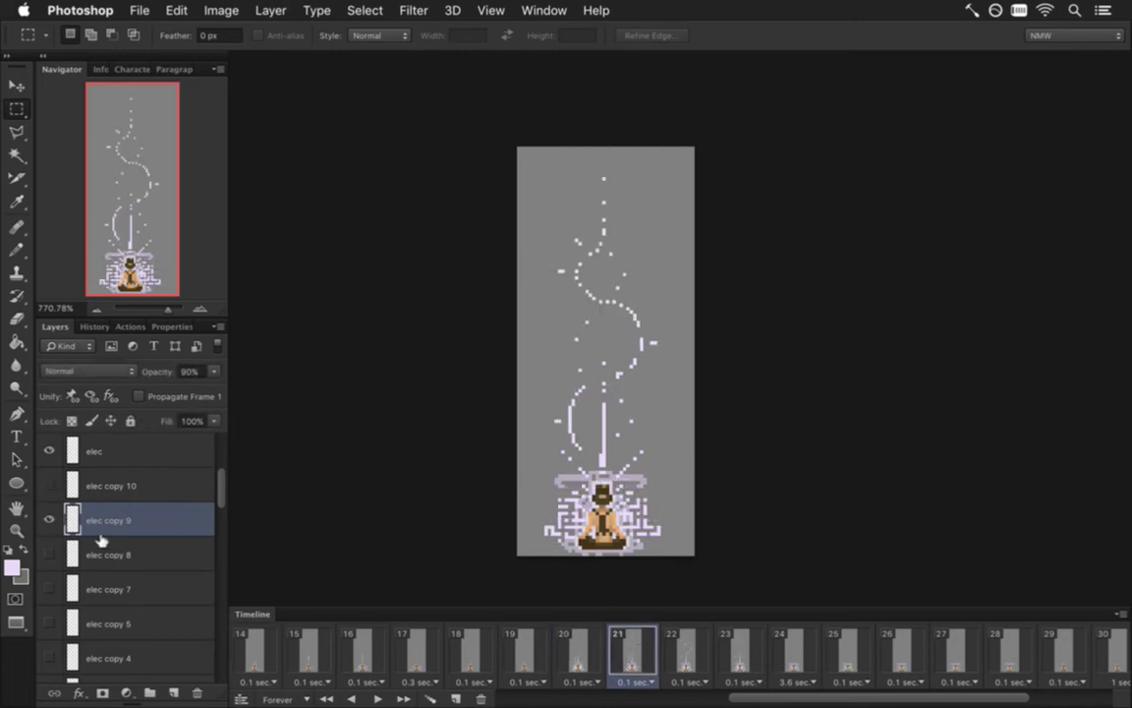
In frame 21, hide the elec copy 9 layer and show elec copy 10, comparing the pattern across frames 20 to 23.
left_click(49, 515)
left_click(45, 482)
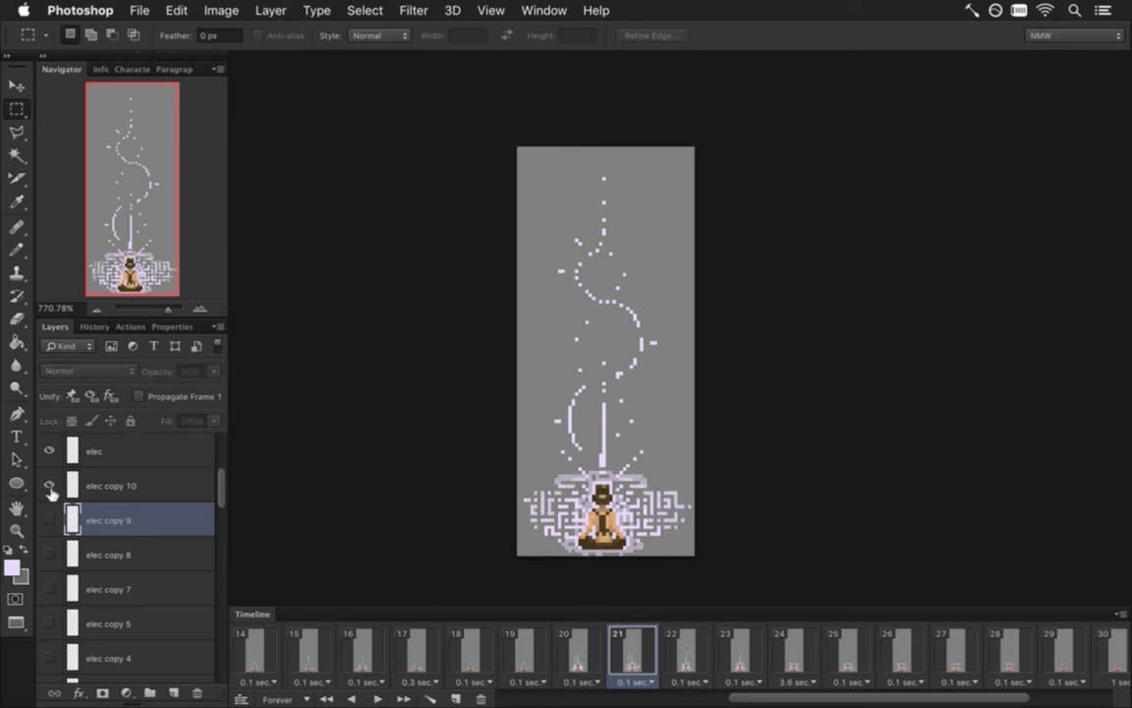
left_click(588, 656)
left_click(637, 657)
left_click(587, 652)
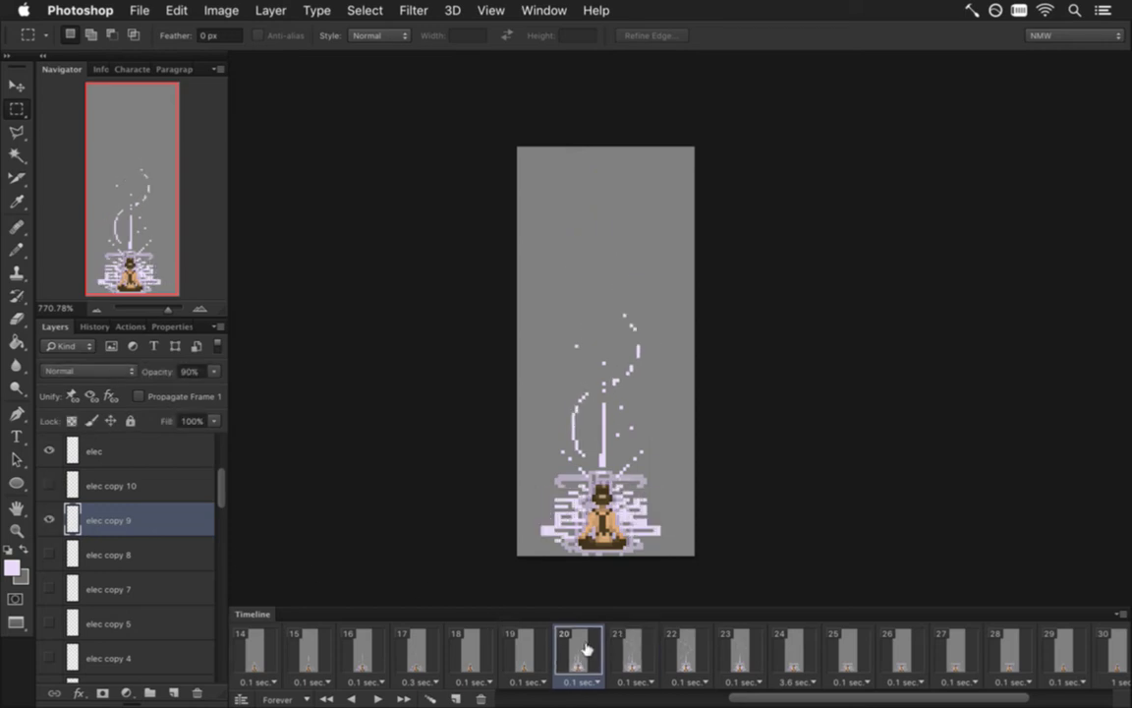
left_click(639, 655)
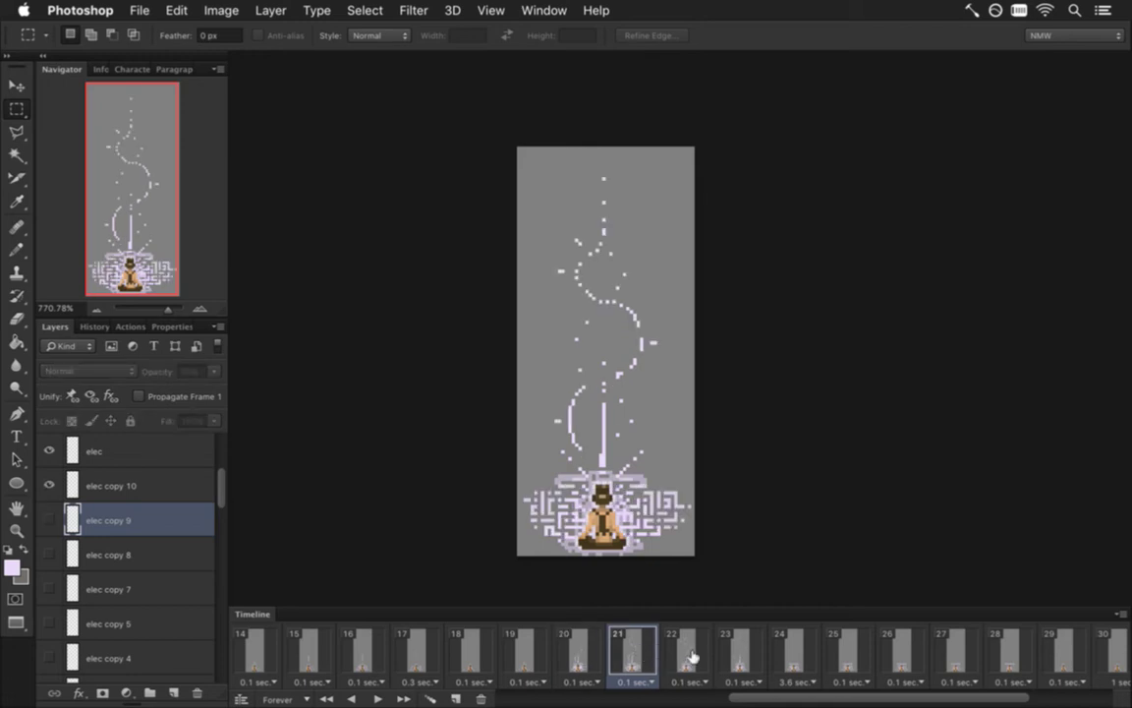
left_click(690, 653)
left_click(740, 644)
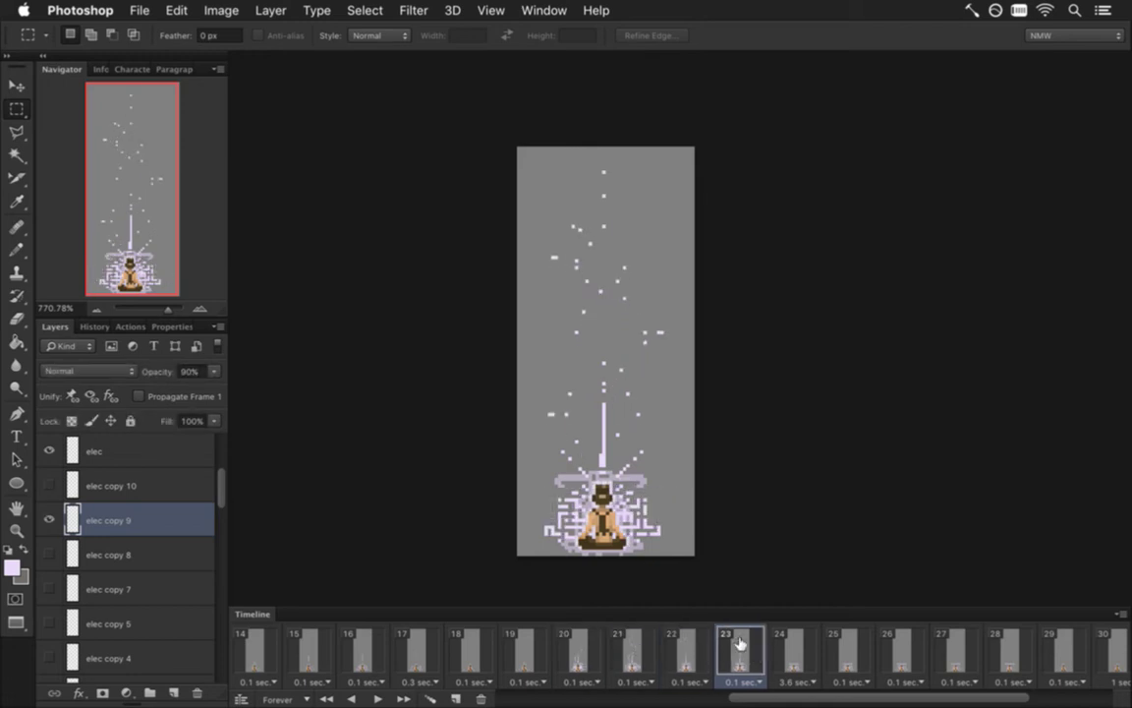
left_click(586, 653)
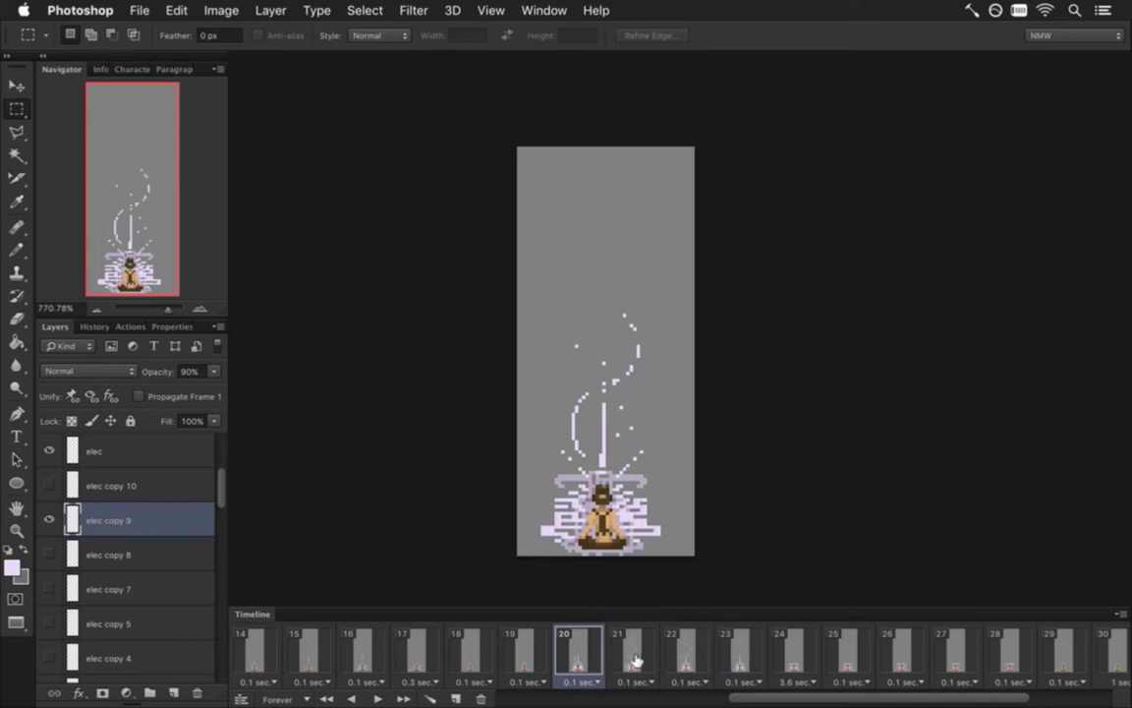
Hide the elec copy 9 layer in frame 20 and check the sequence from frame 19 to 22.
left_click(536, 657)
left_click(562, 658)
scroll(220, 494, "up", 2)
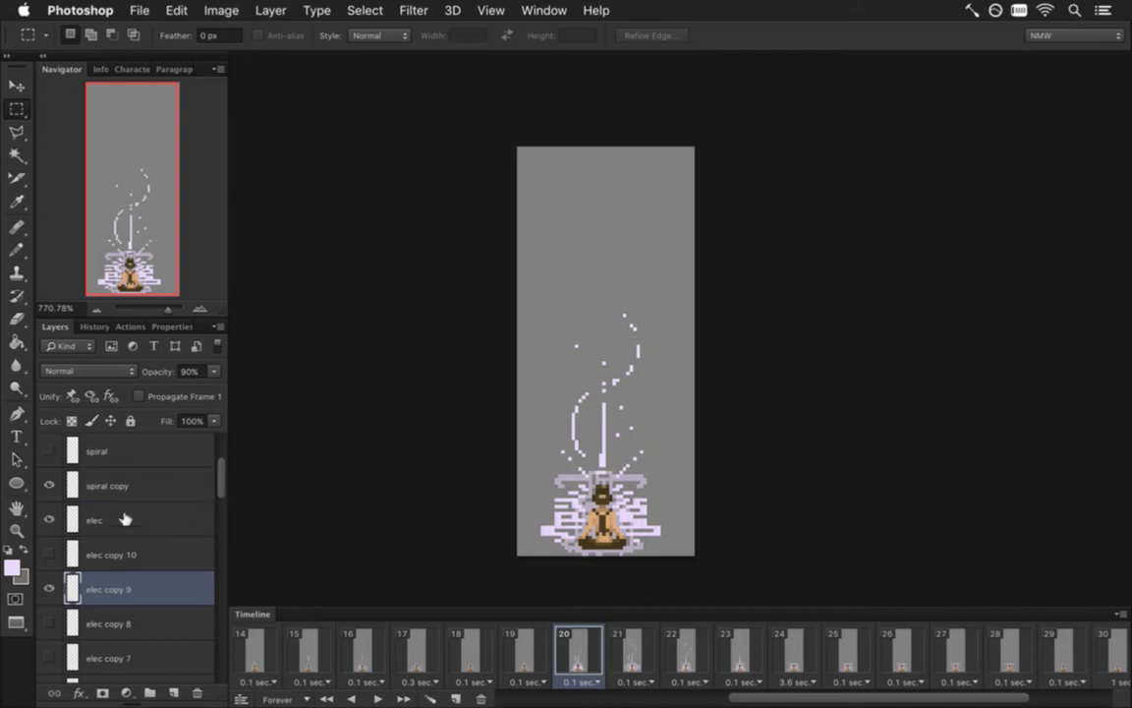
left_click(49, 589)
left_click(51, 587)
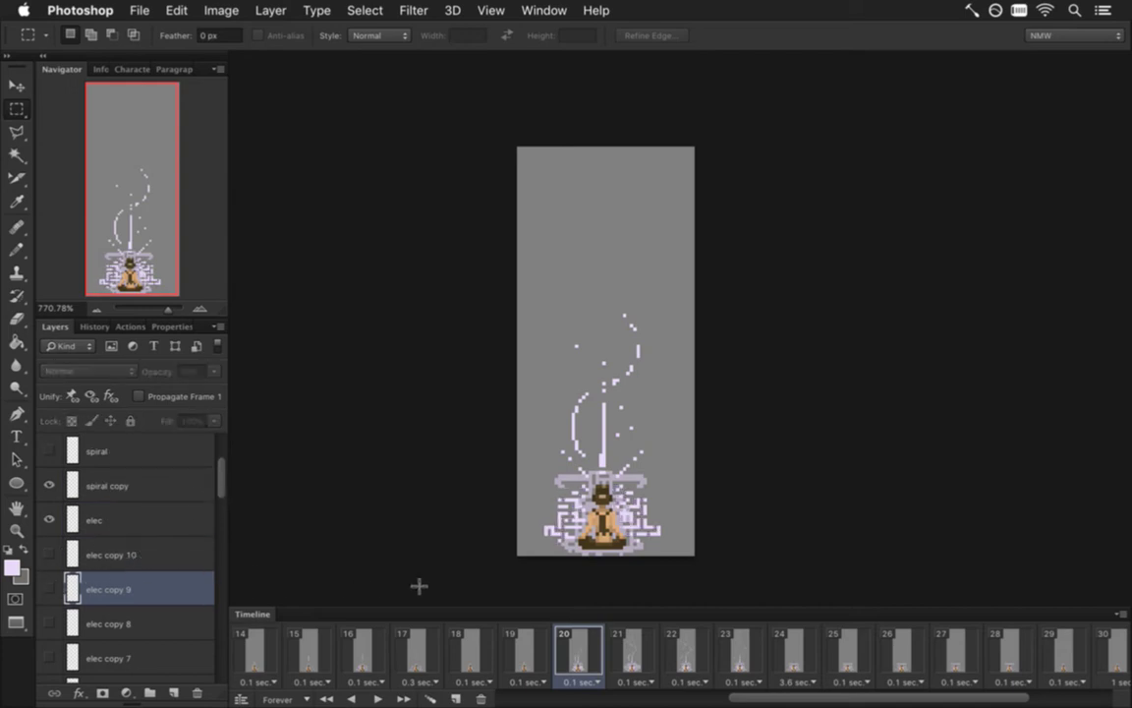
left_click(531, 651)
left_click(594, 651)
left_click(634, 653)
left_click(699, 644)
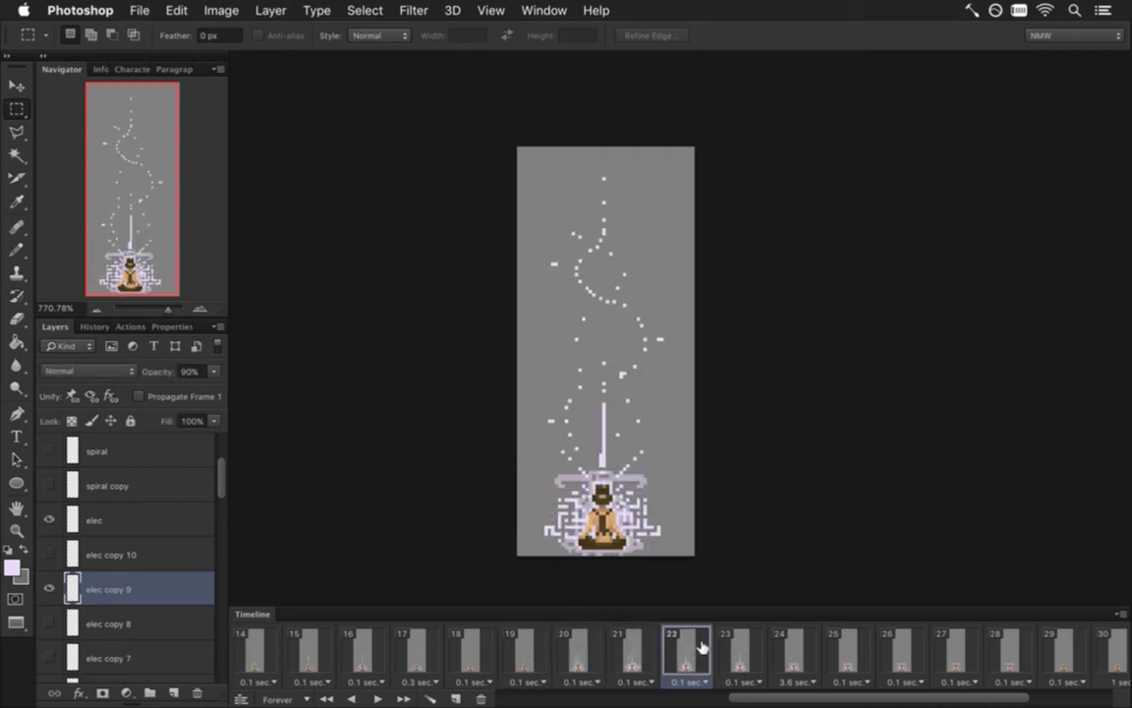
Step through frames 20 to 22 and hide the elec copy 9 layer in frame 22, leaving the elec layer shown.
left_click(580, 648)
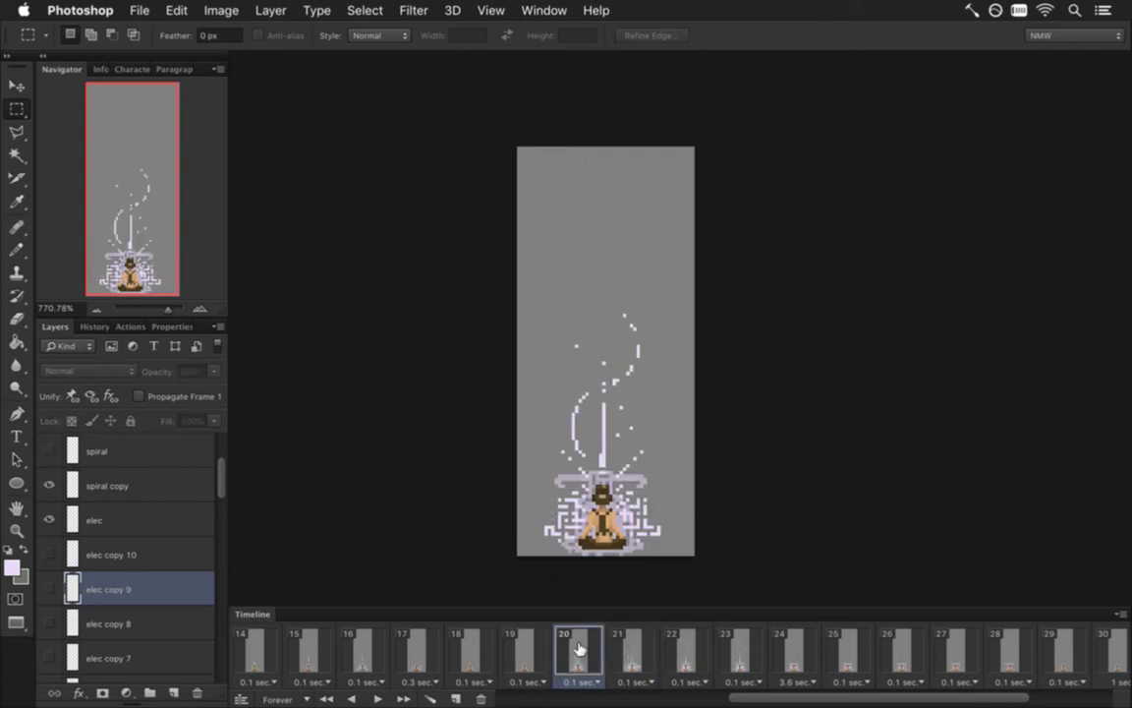
left_click(636, 655)
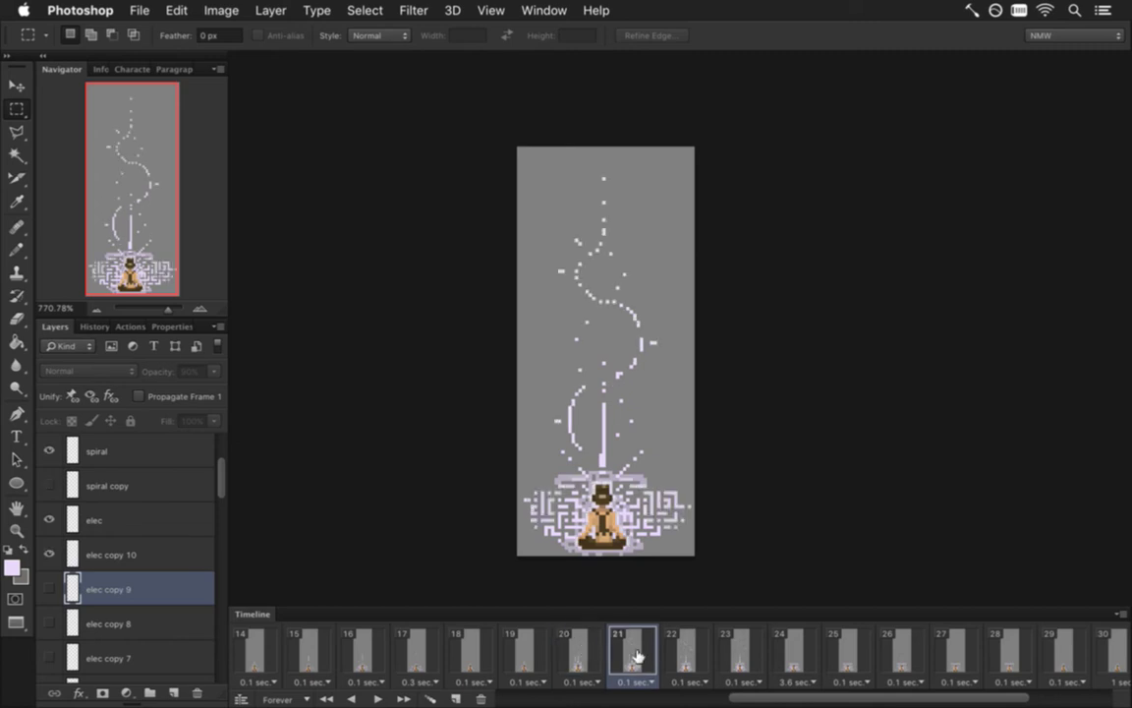
left_click(691, 655)
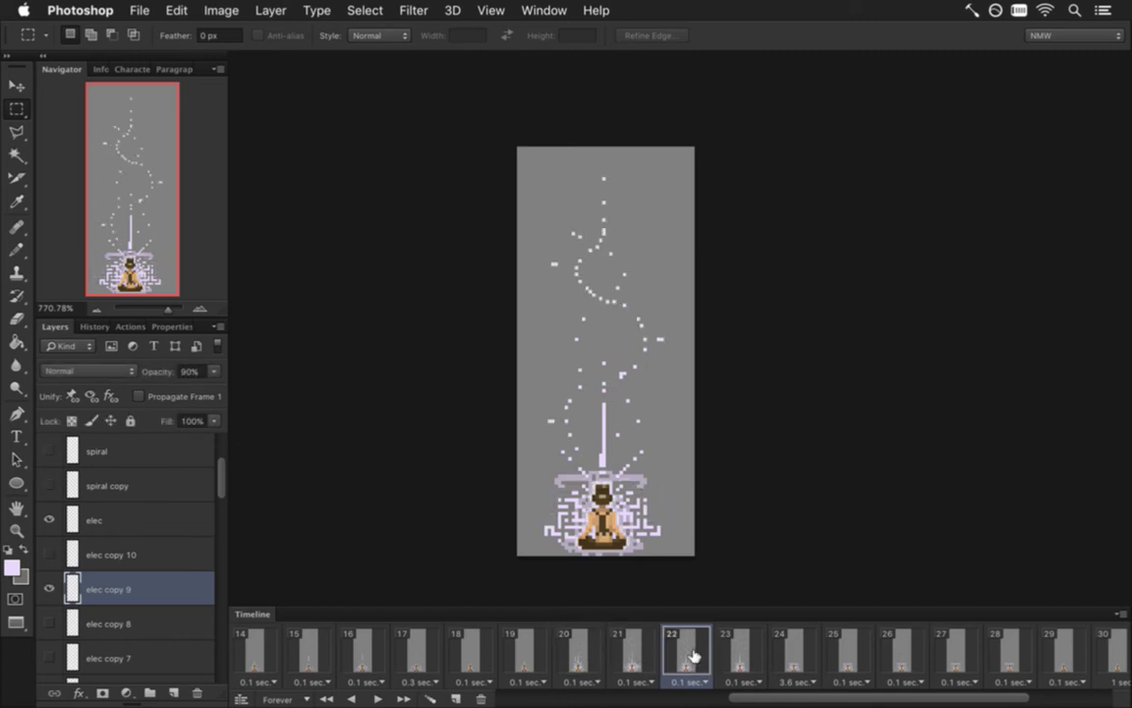
left_click(49, 520)
left_click(49, 520)
left_click(49, 588)
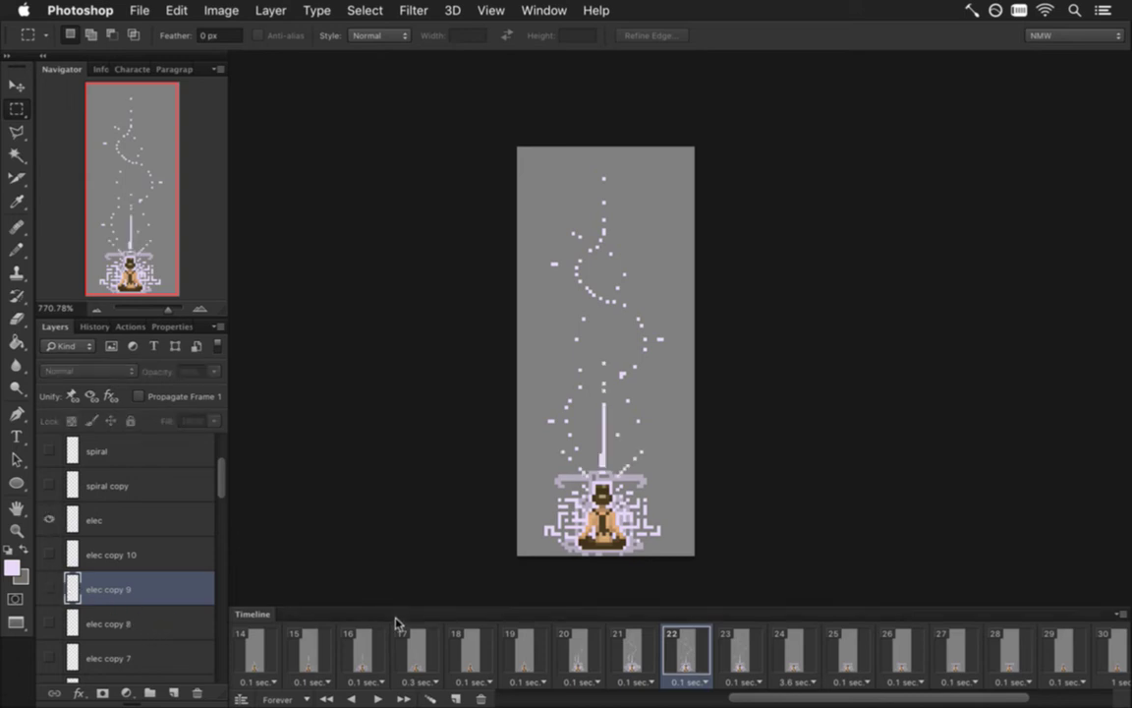
Compare how the electric pattern appears and spreads around the figure from frame 18 to frame 22.
left_click(531, 655)
left_click(575, 645)
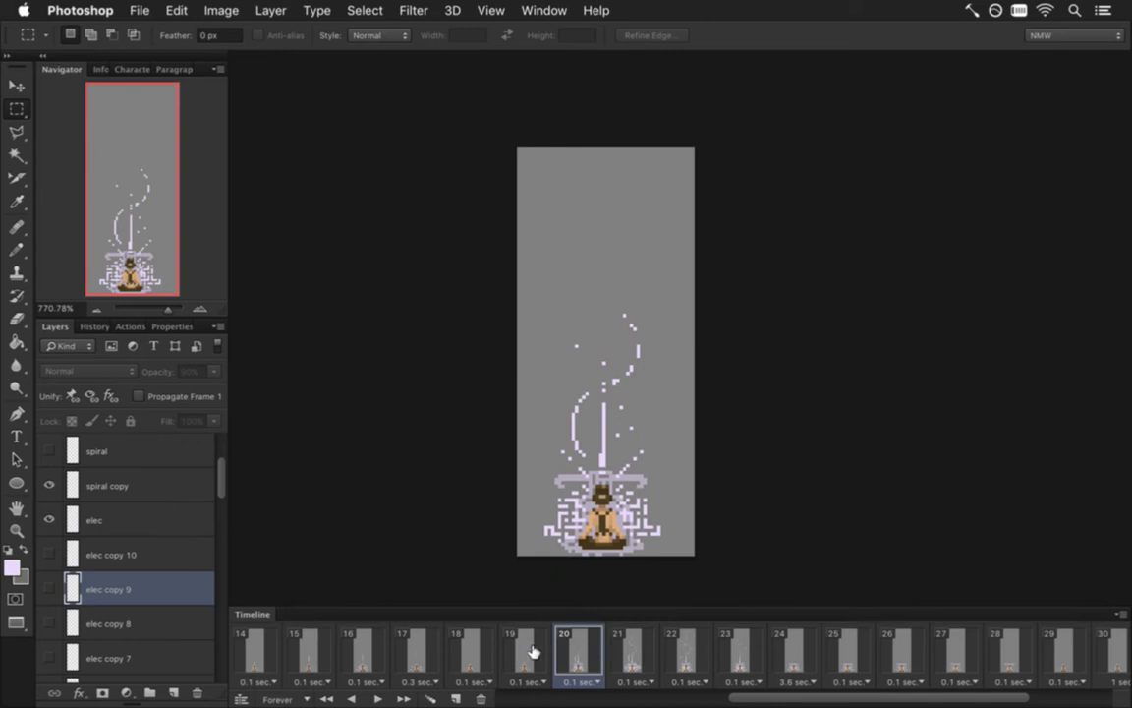
left_click(629, 653)
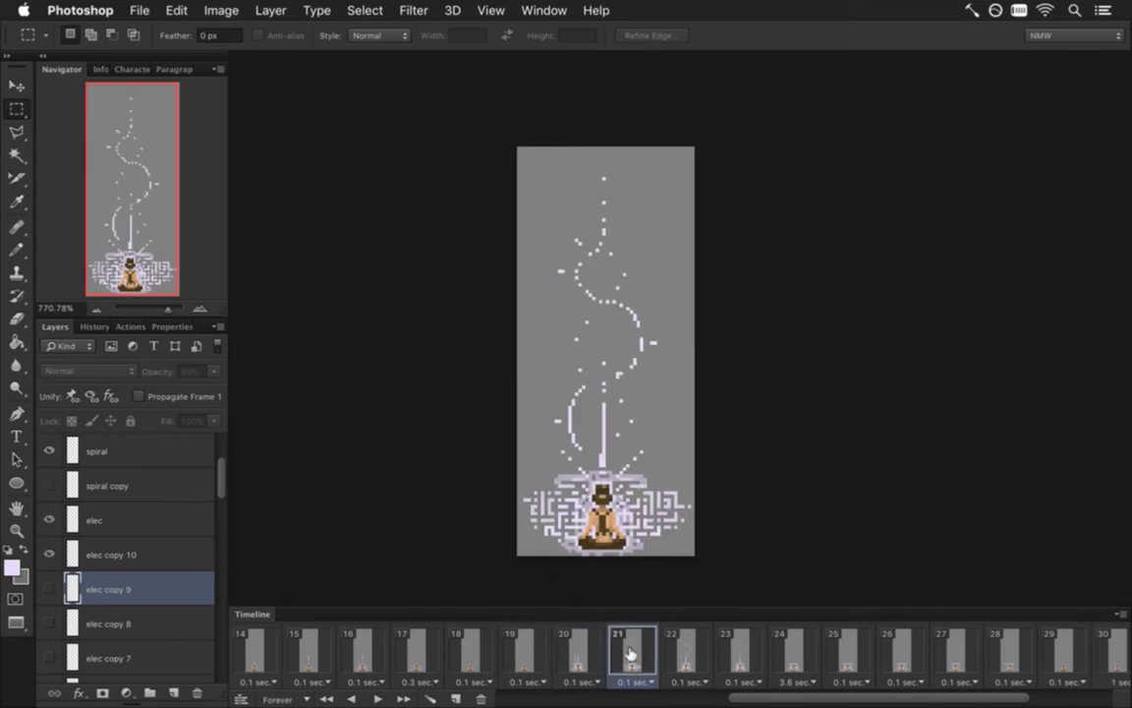
left_click(581, 652)
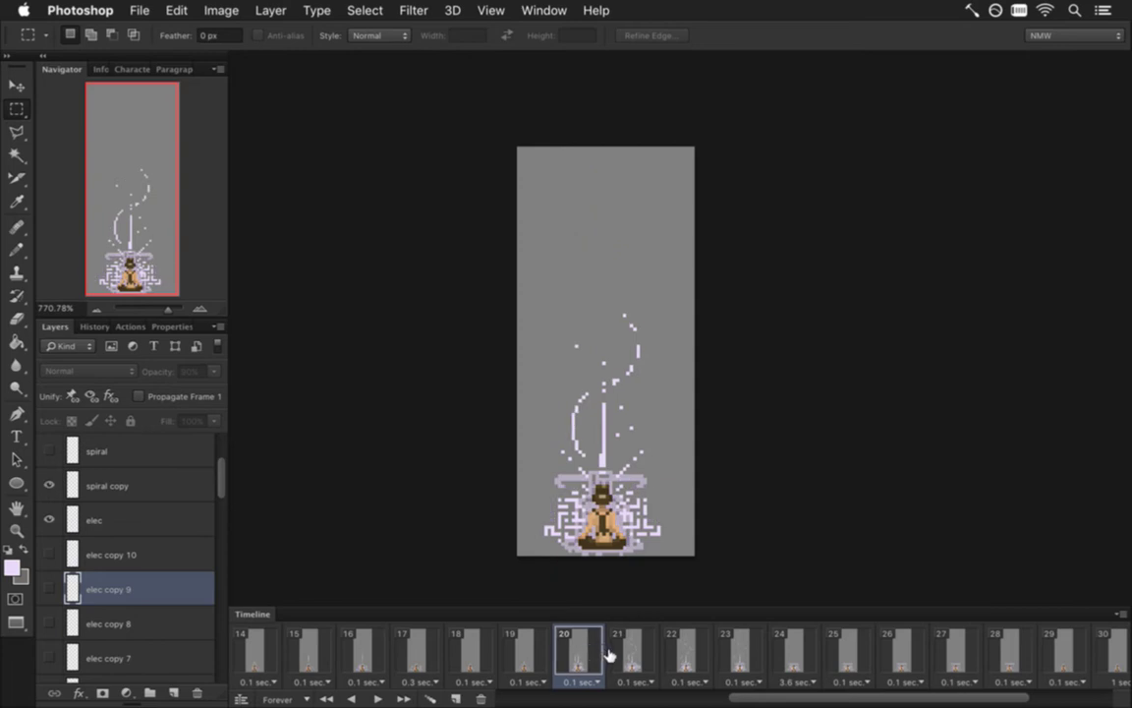
left_click(526, 654)
left_click(474, 654)
left_click(524, 656)
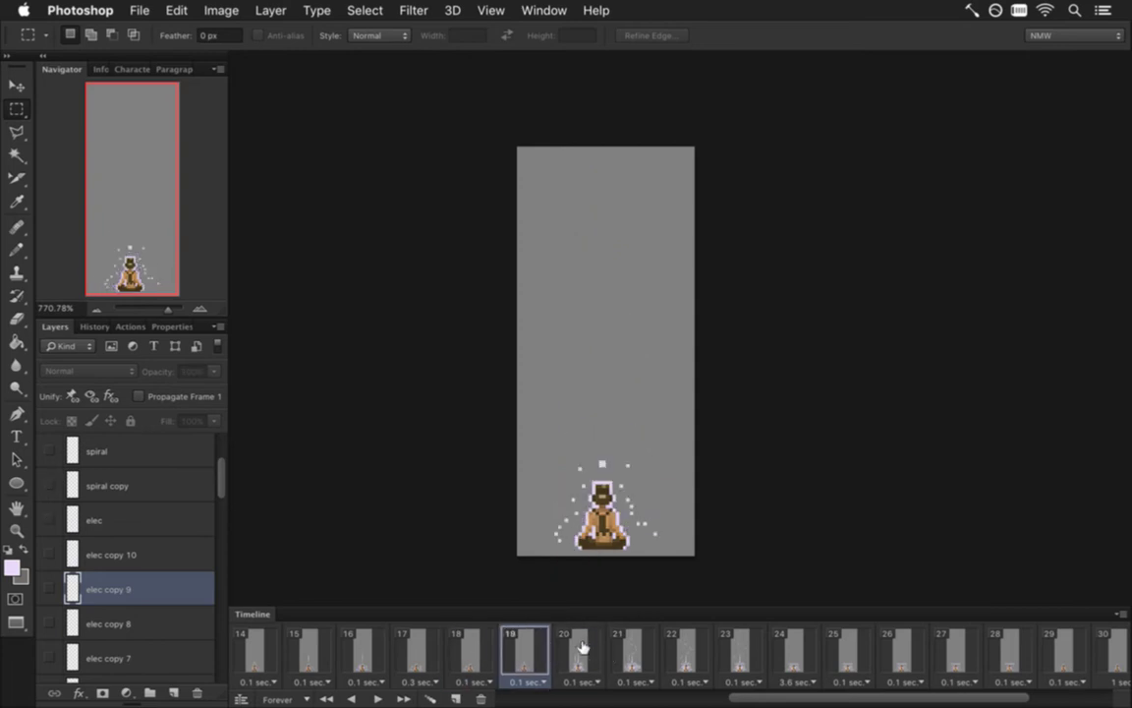
left_click(583, 649)
left_click(619, 650)
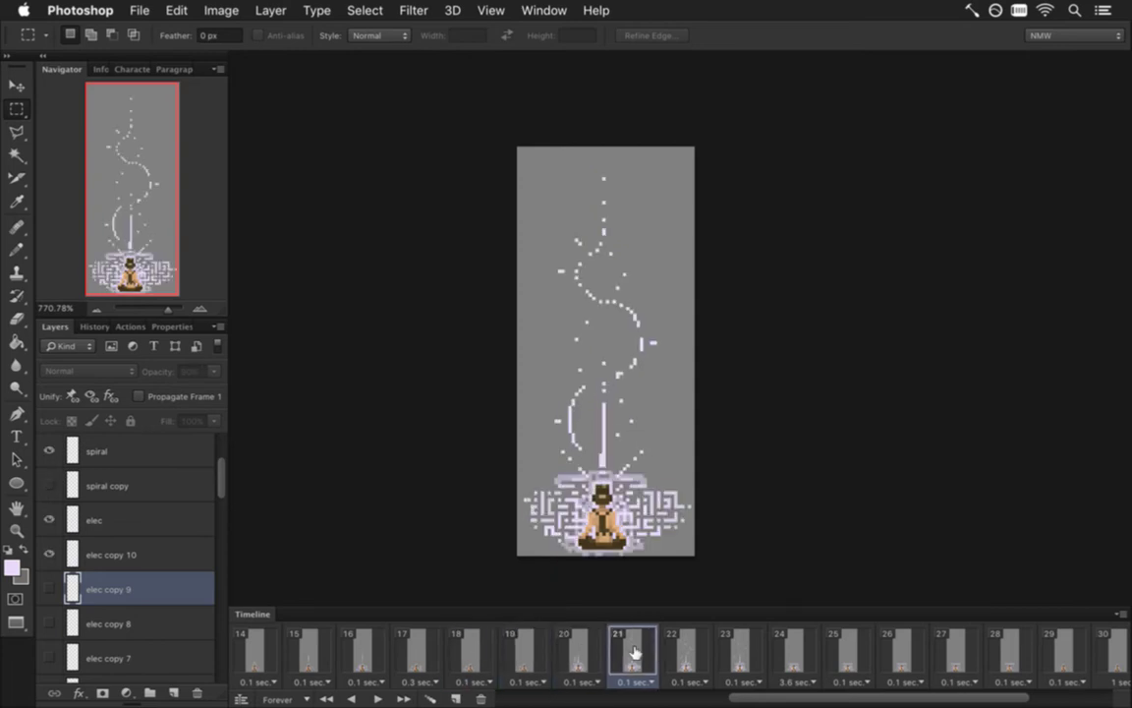
left_click(683, 645)
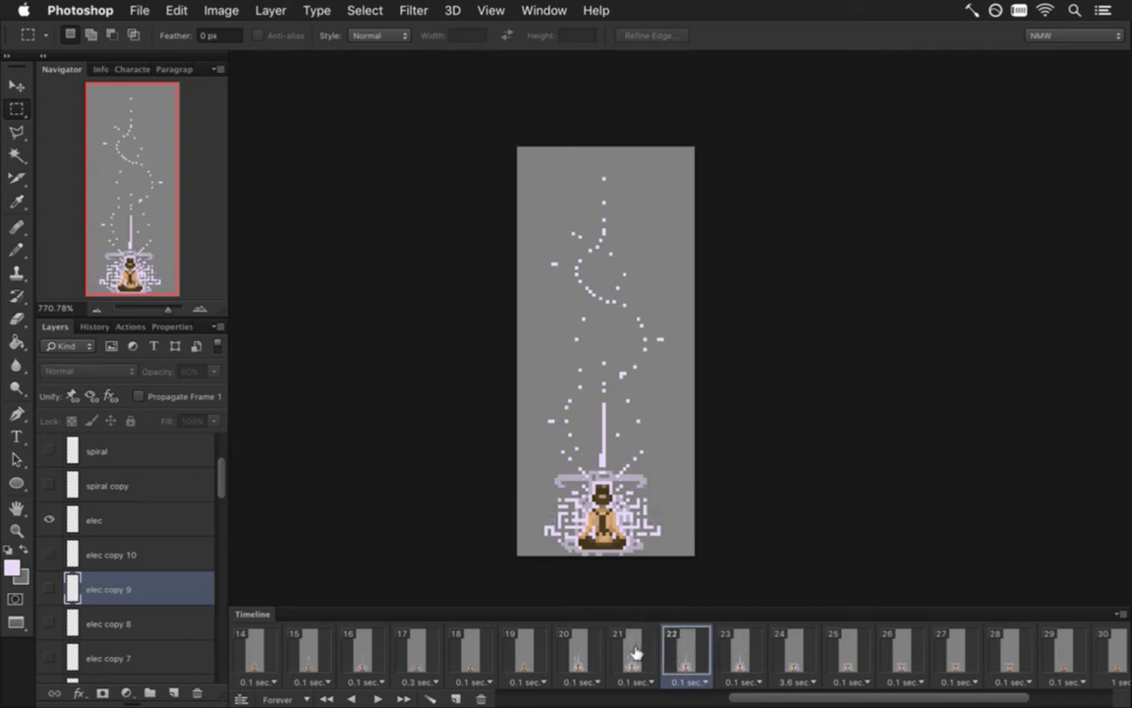
In frame 22, show the elec copy 10 layer and hide the elec layer.
left_click(88, 554)
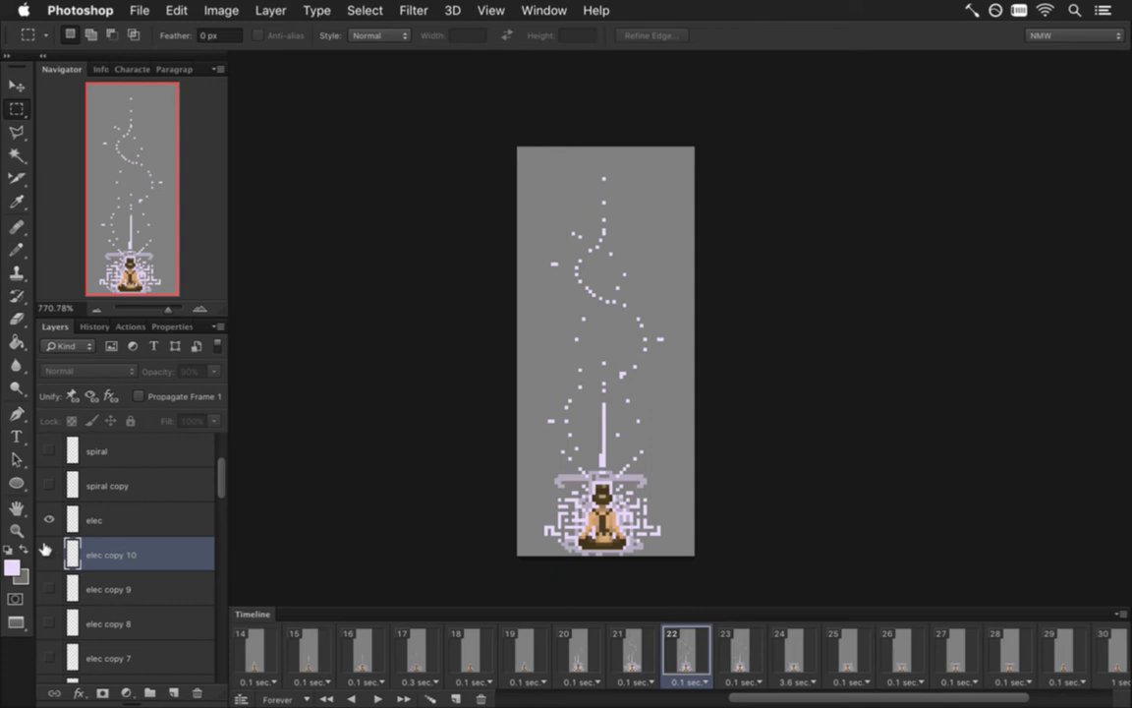
left_click(49, 555)
left_click(49, 520)
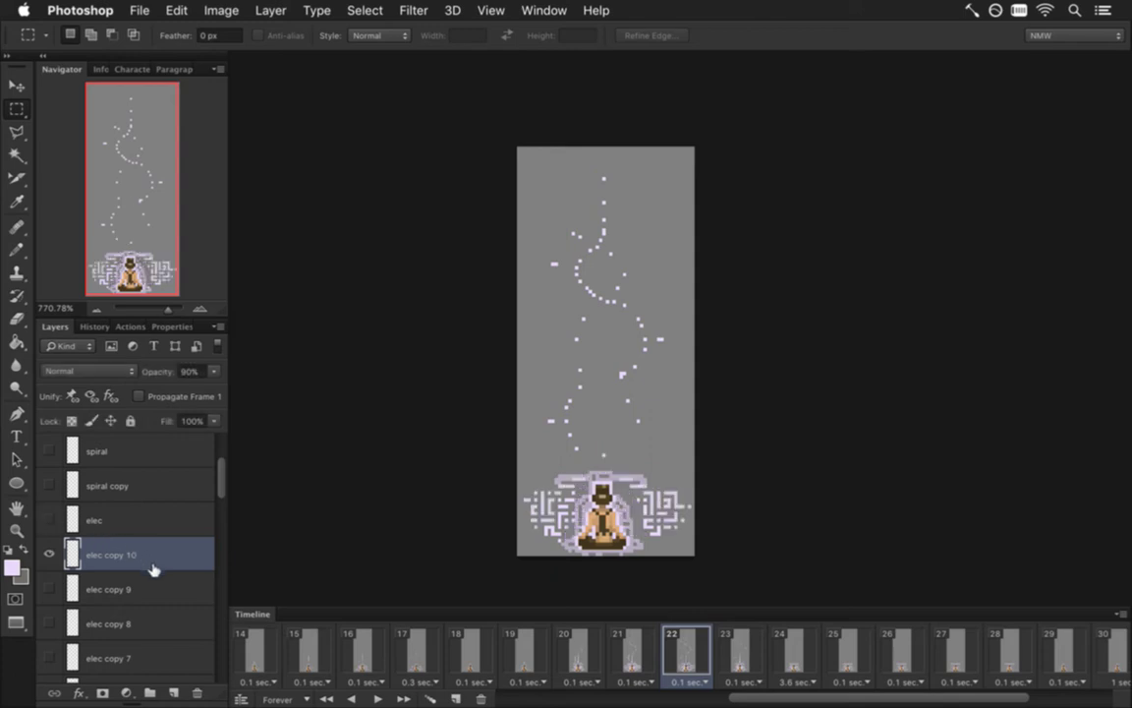
key("super+j")
key("super+z")
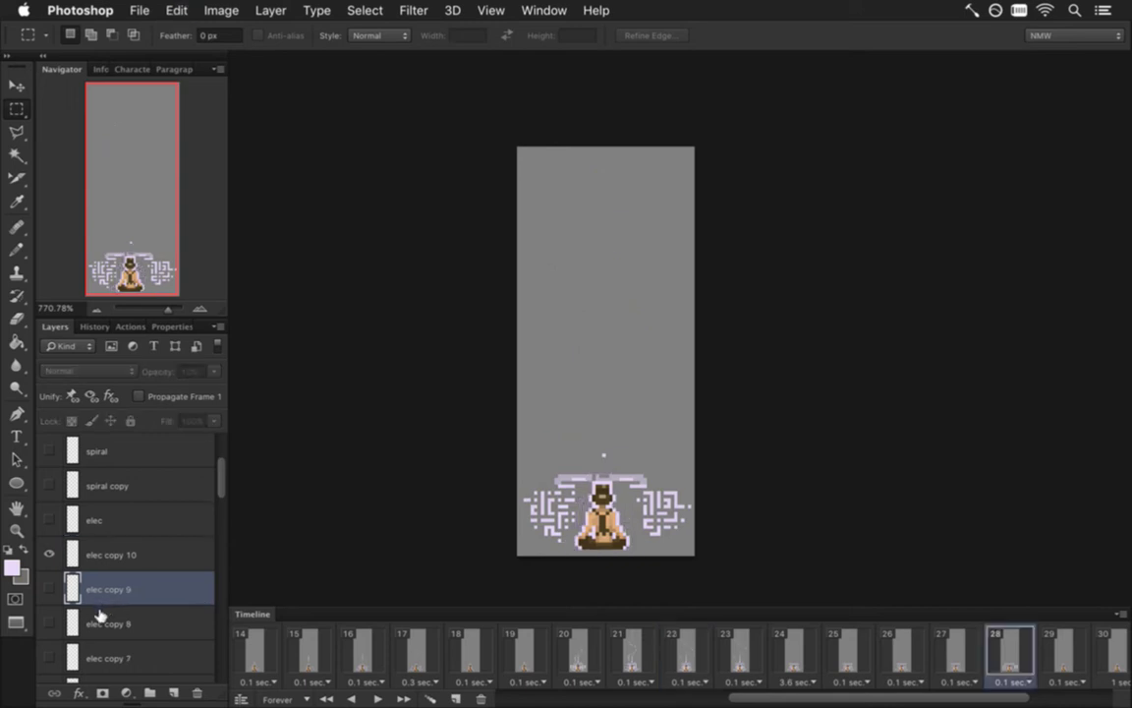
In frame 28, show the elec copy 9 layer and hide elec copy 10, checking the neighbouring frames 26 to 29.
key("super+comma")
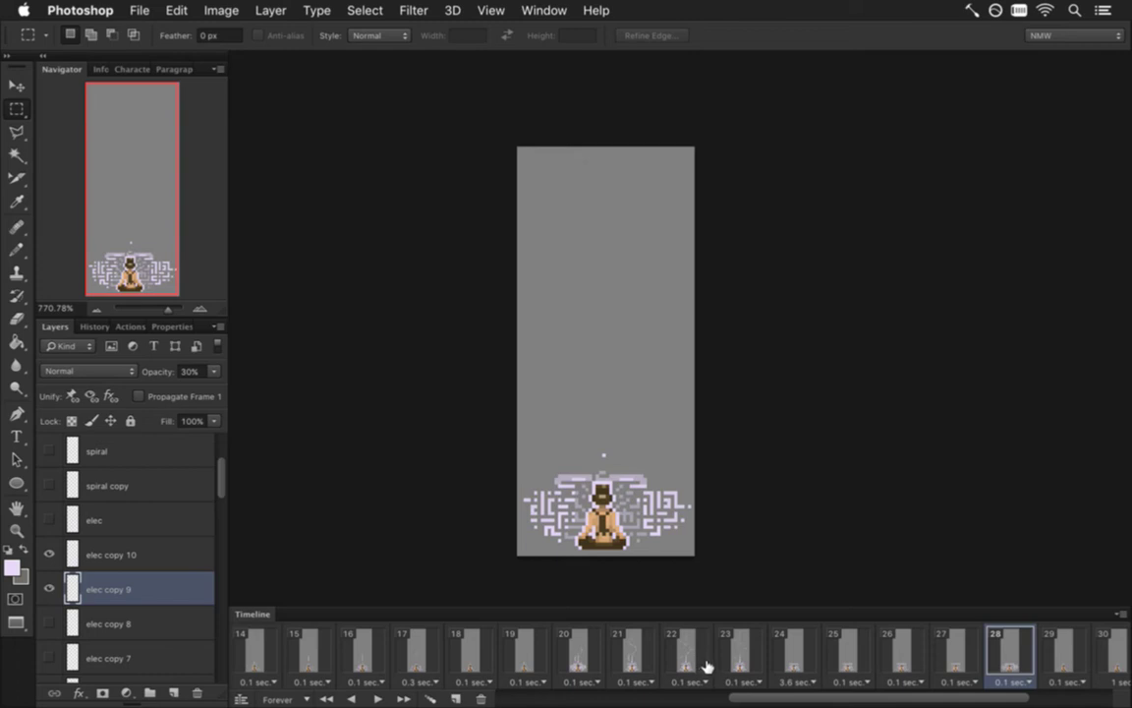
left_click(959, 653)
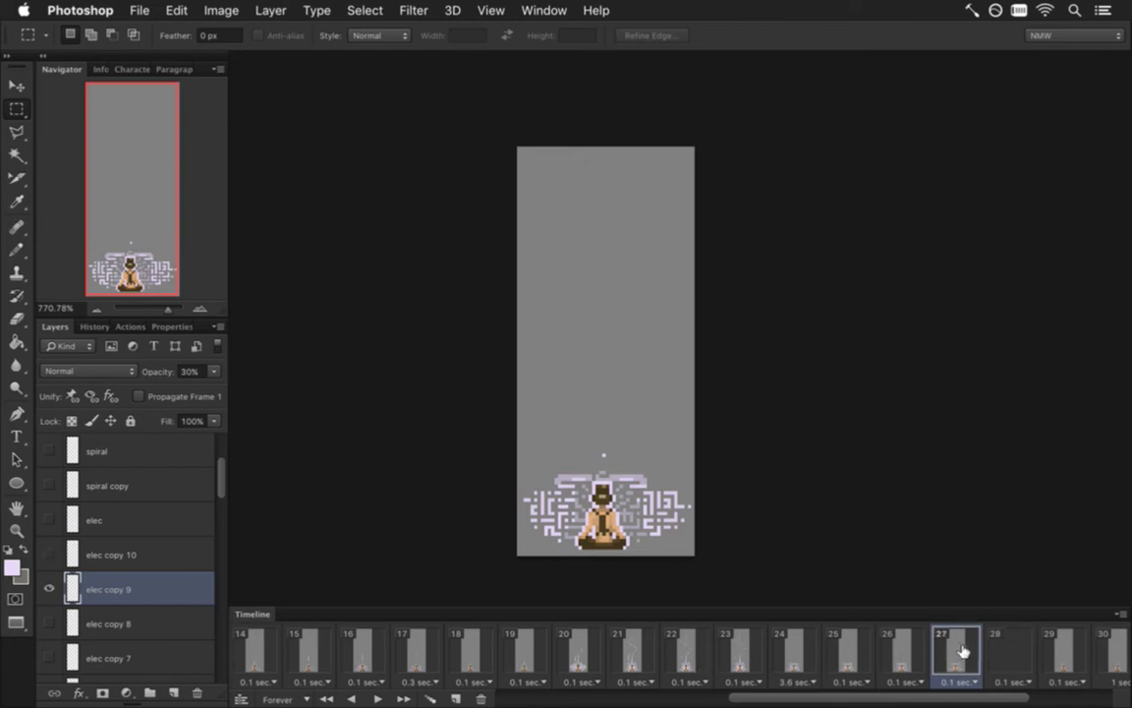
left_click(919, 644)
left_click(992, 650)
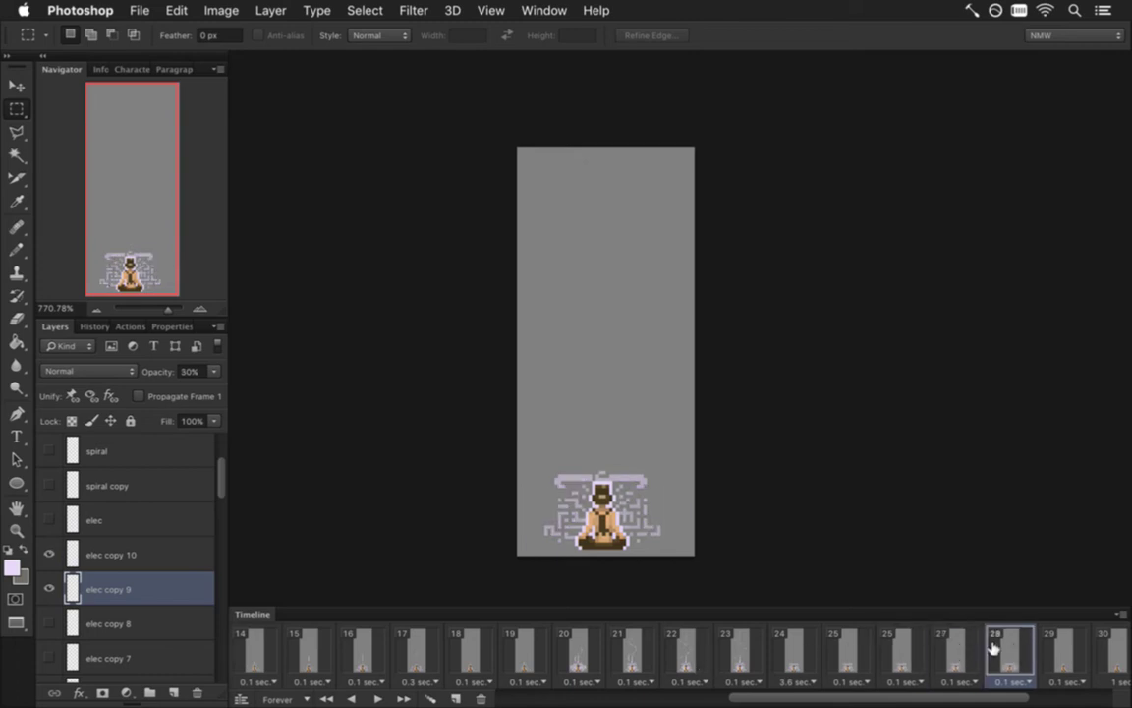
left_click(49, 555)
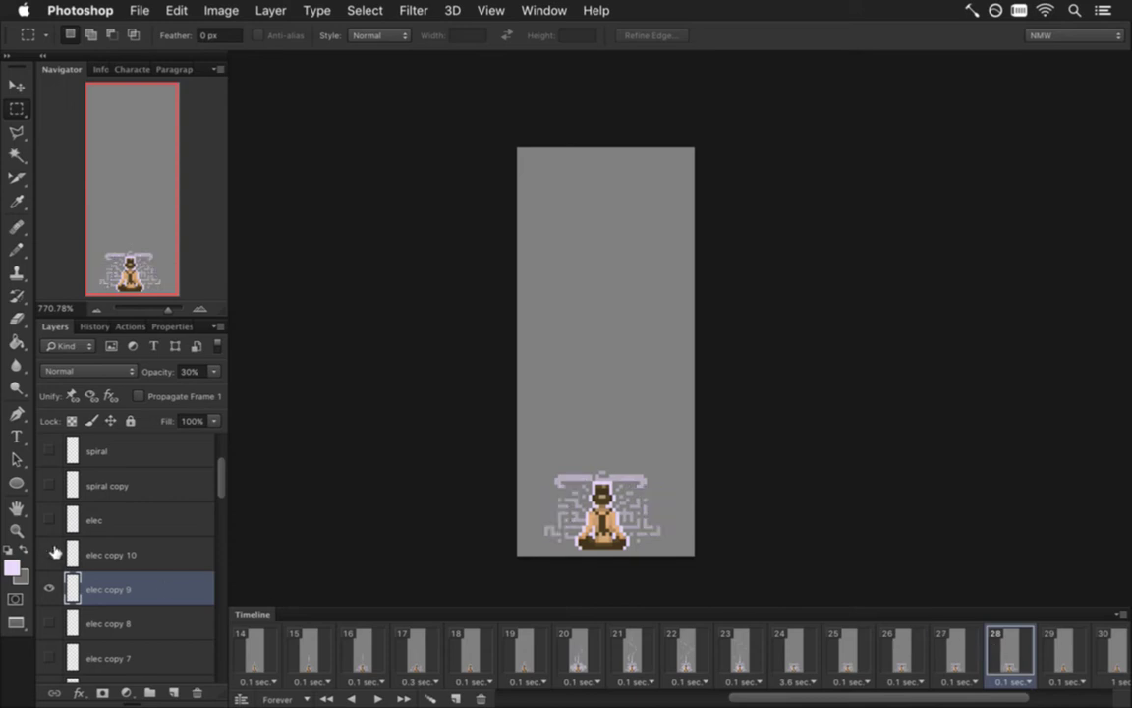
left_click(1057, 657)
left_click(1010, 658)
Compare frames 19 to 21, and hide both the elec copy 9 and elec copy 10 layers in frame 20.
left_click(580, 646)
left_click(540, 654)
left_click(575, 653)
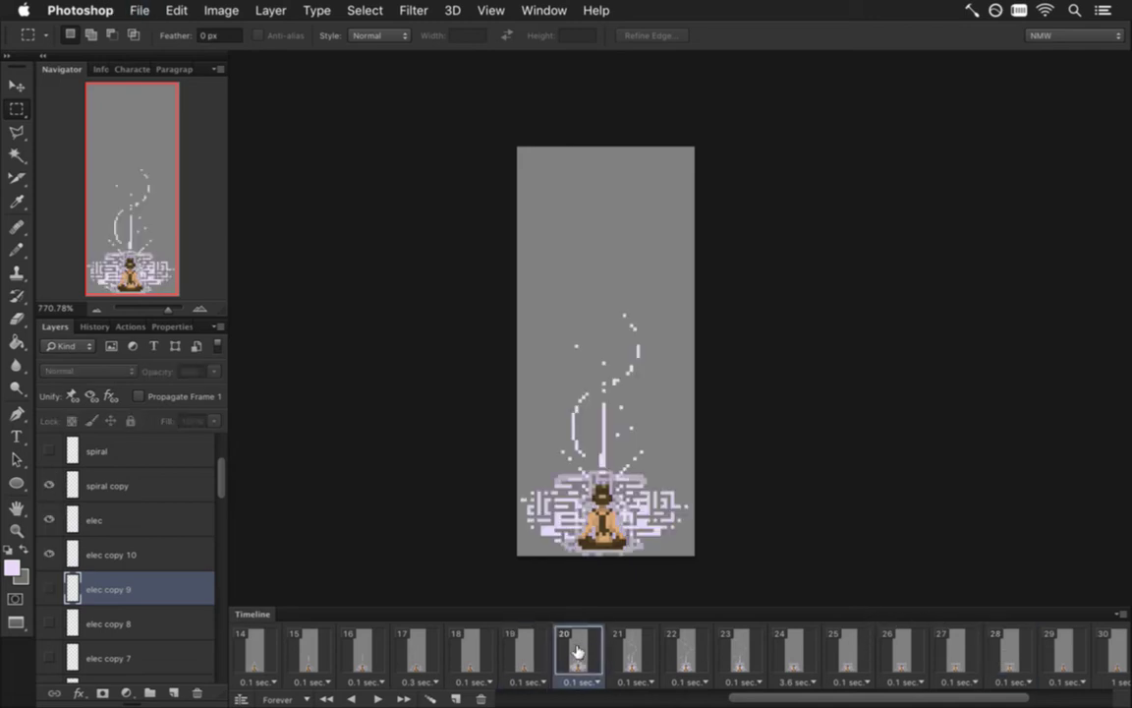
left_click(634, 650)
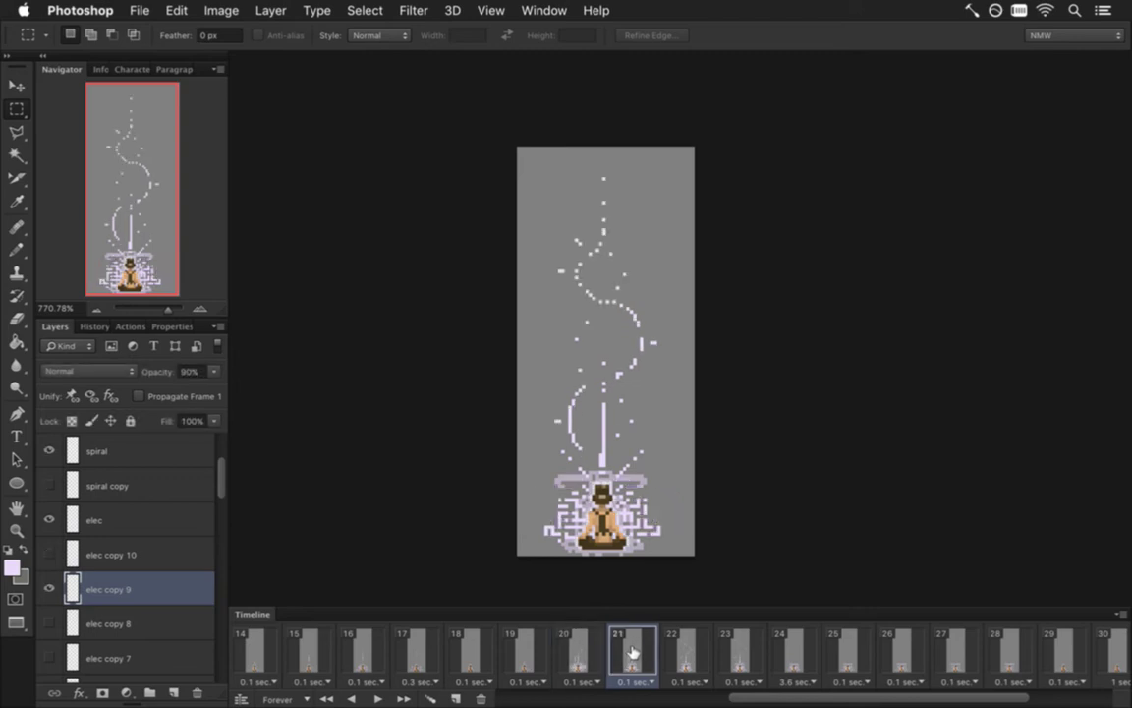
left_click(578, 651)
left_click(50, 588)
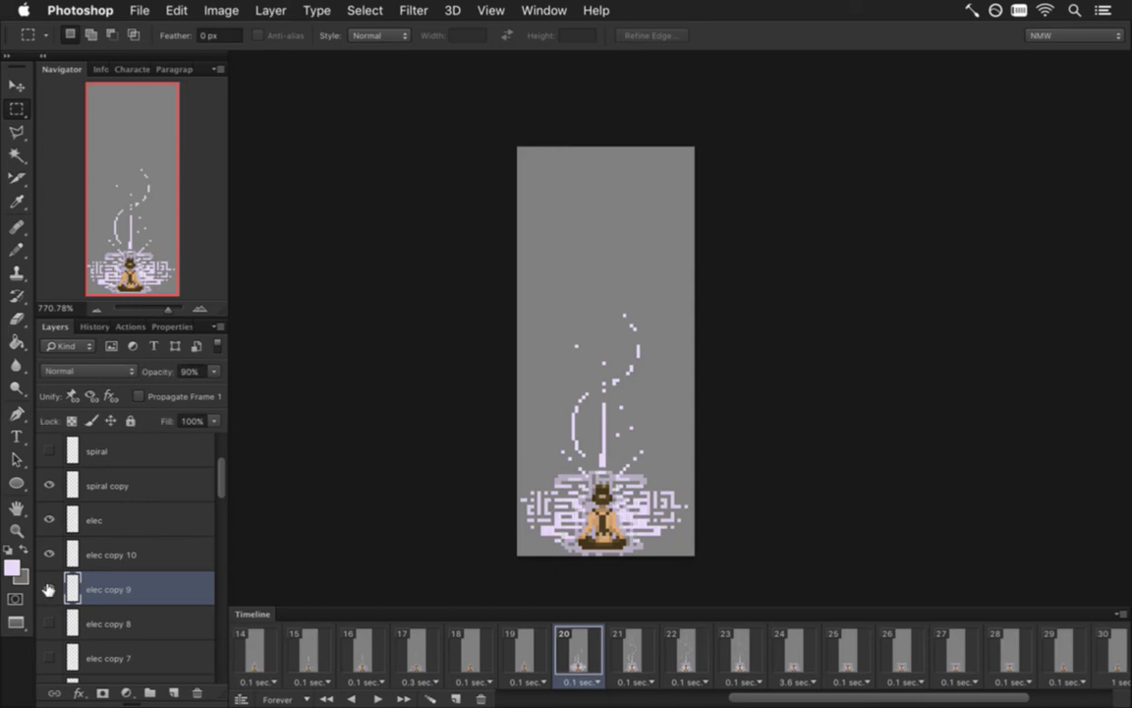
left_click(50, 588)
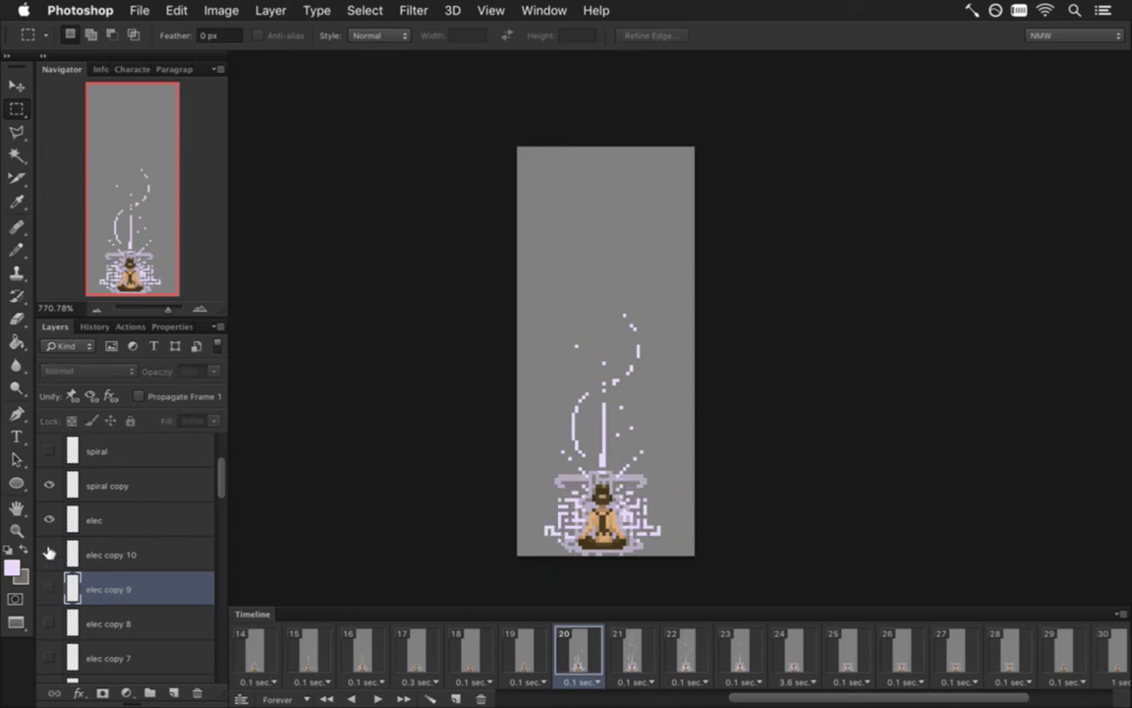
left_click(50, 554)
left_click(51, 554)
Replace elec copy 9 with elec copy 10 as the visible pattern in frame 21, keep elec shown, and compare with frame 20.
left_click(633, 651)
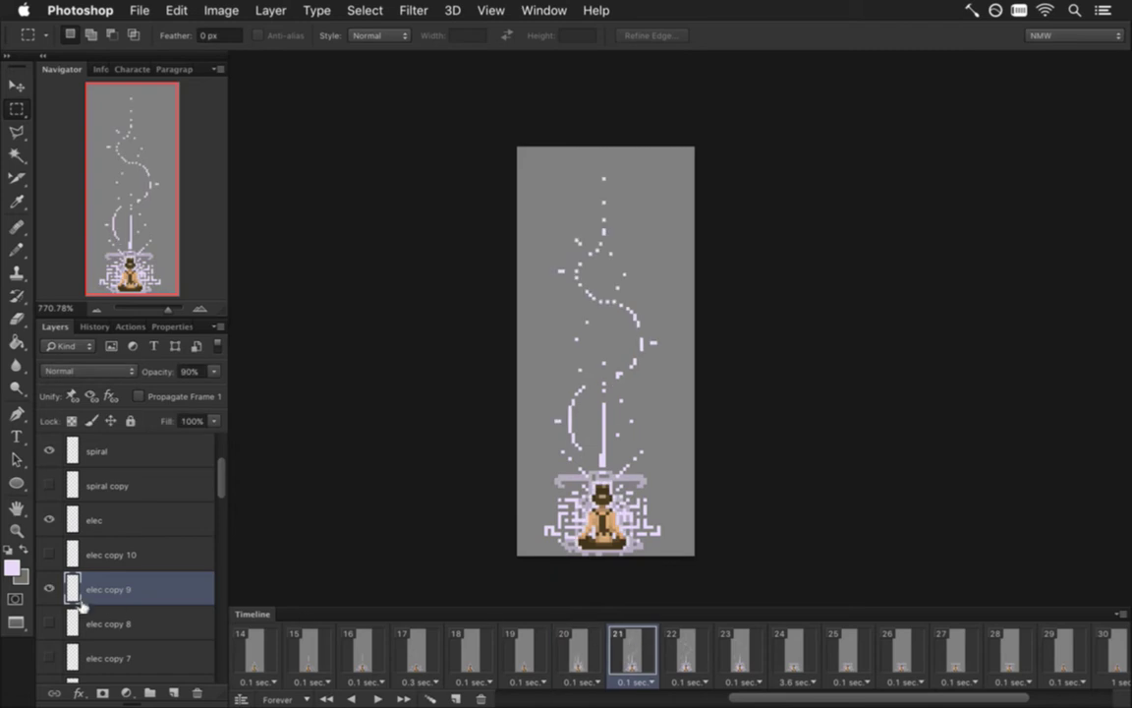
left_click(50, 588)
left_click(51, 553)
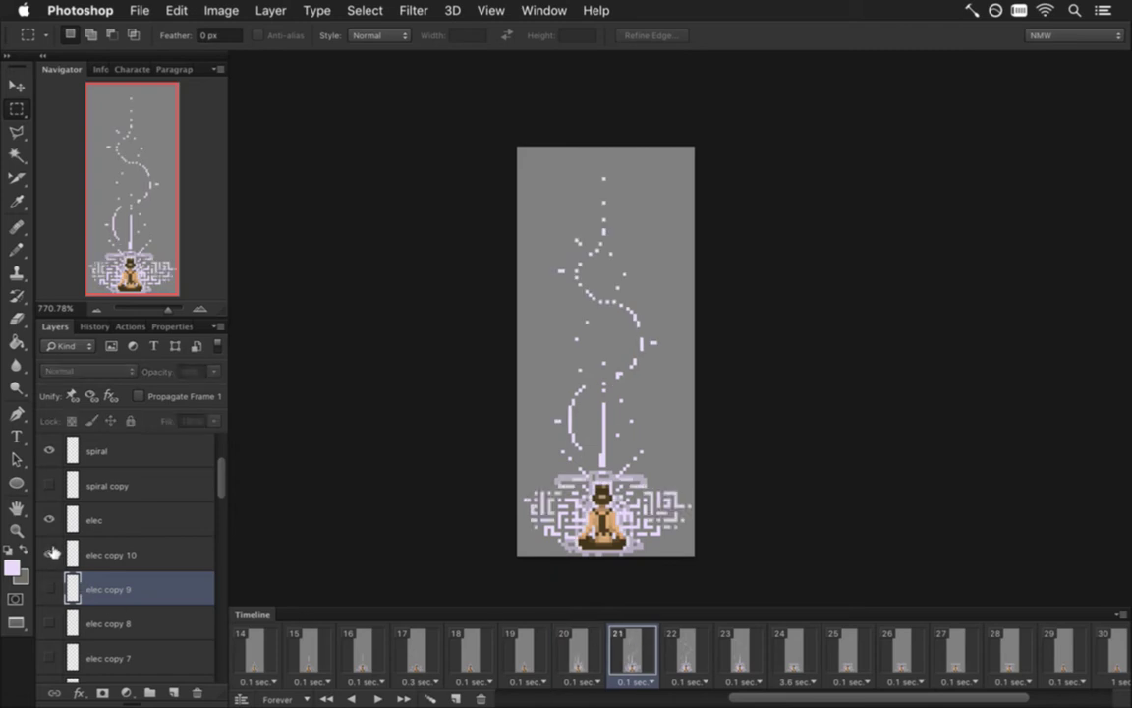
left_click(49, 520)
left_click(50, 520)
left_click(587, 647)
left_click(632, 650)
left_click_drag(222, 486, 221, 477)
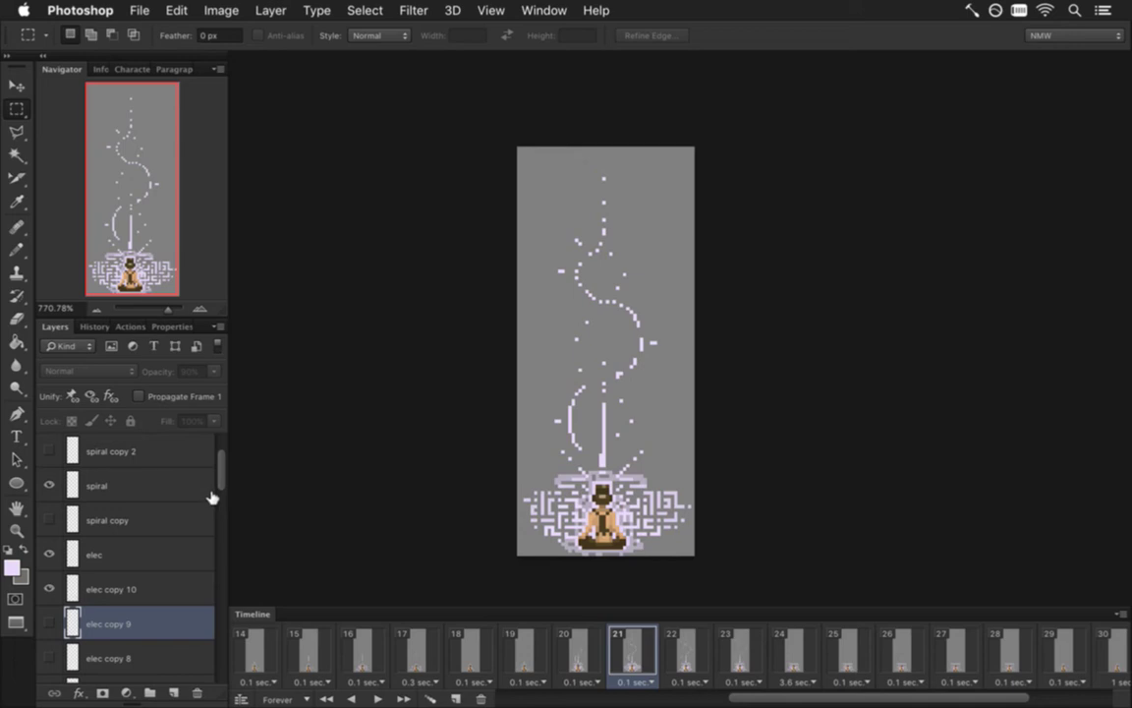
Compare frames 20 and 21, toggling the spiral copy layer in frame 20 to examine the elec pattern and spiral.
left_click(577, 646)
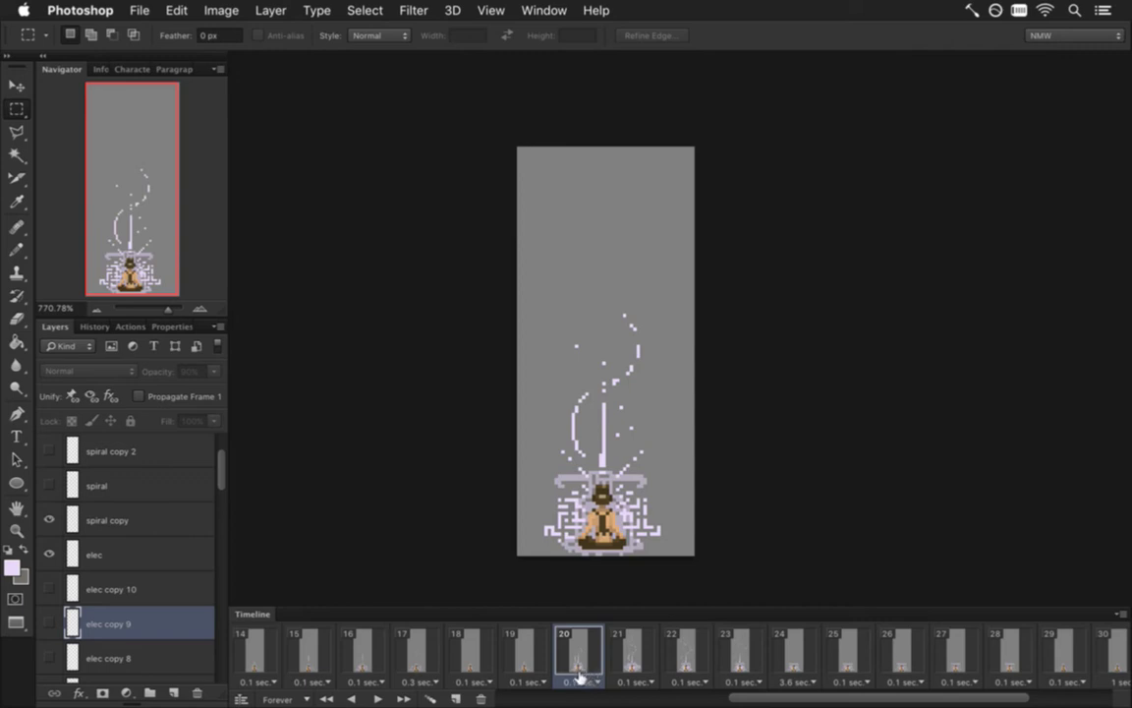
left_click(153, 557)
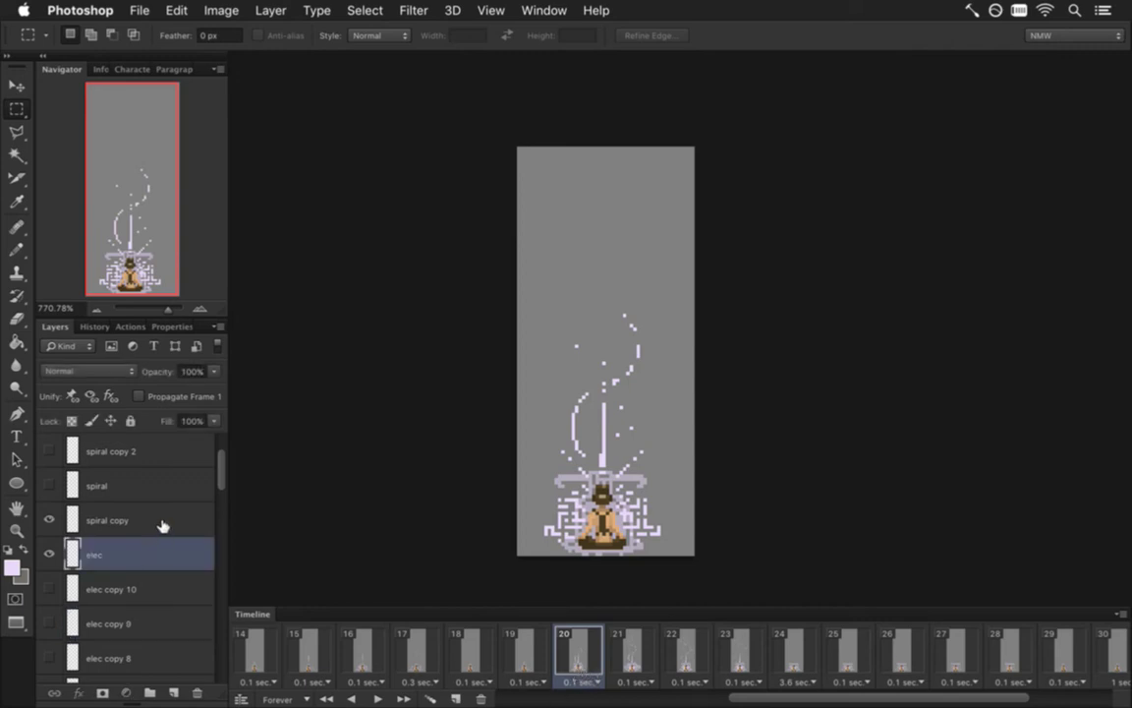
left_click(160, 523, "shift")
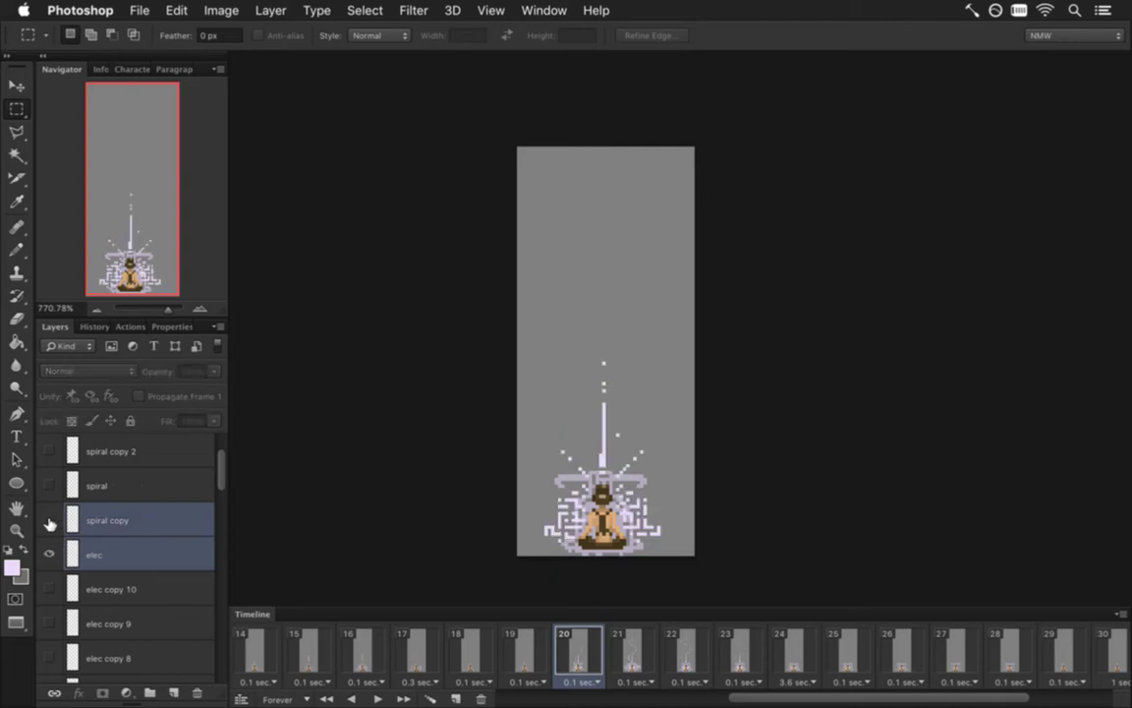
left_click(128, 515, "super")
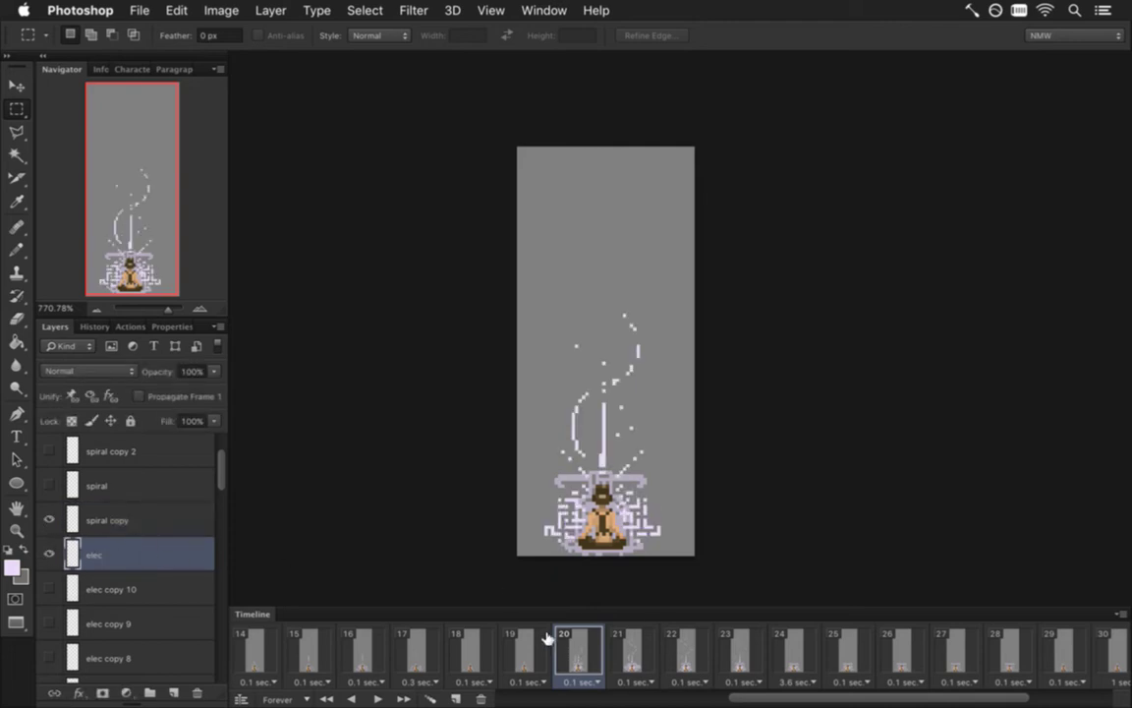
left_click(629, 644)
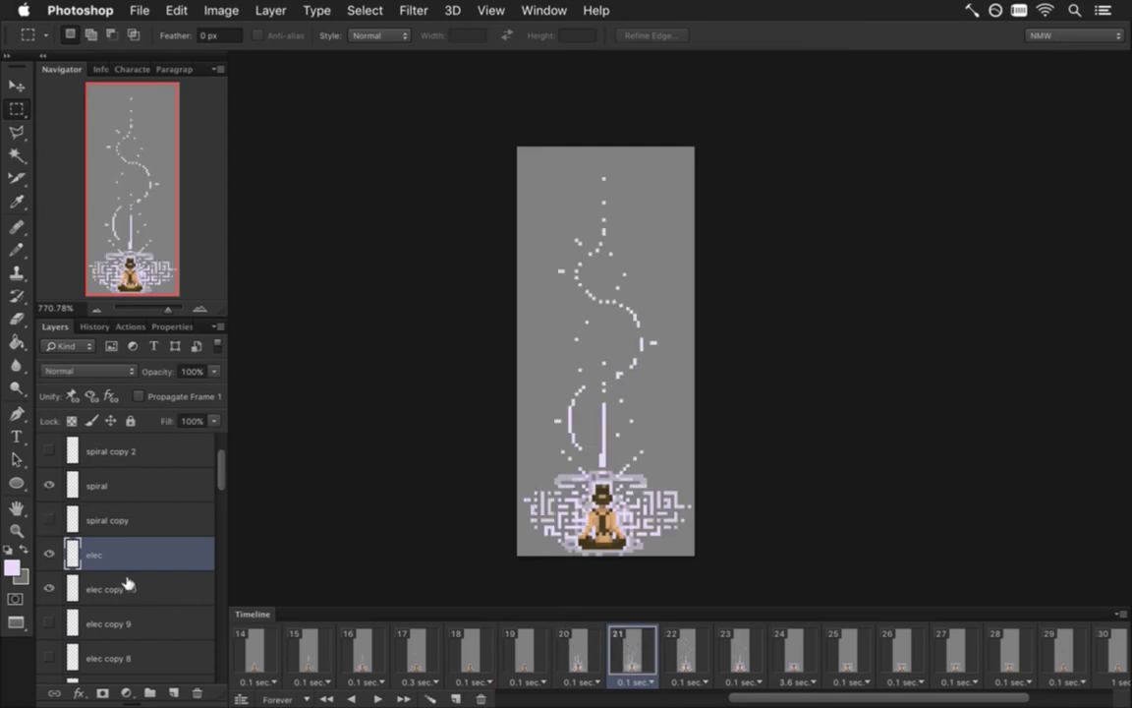
left_click(589, 656)
left_click(632, 660)
left_click(578, 654)
left_click(622, 646)
In frame 21, replace elec with a duplicate whose upper beam and rays are shifted upward, and erase gaps in the beam.
left_click(46, 552)
key("super+j")
left_click(48, 589)
left_click_drag(540, 344, 674, 472)
key("super+d")
key("v")
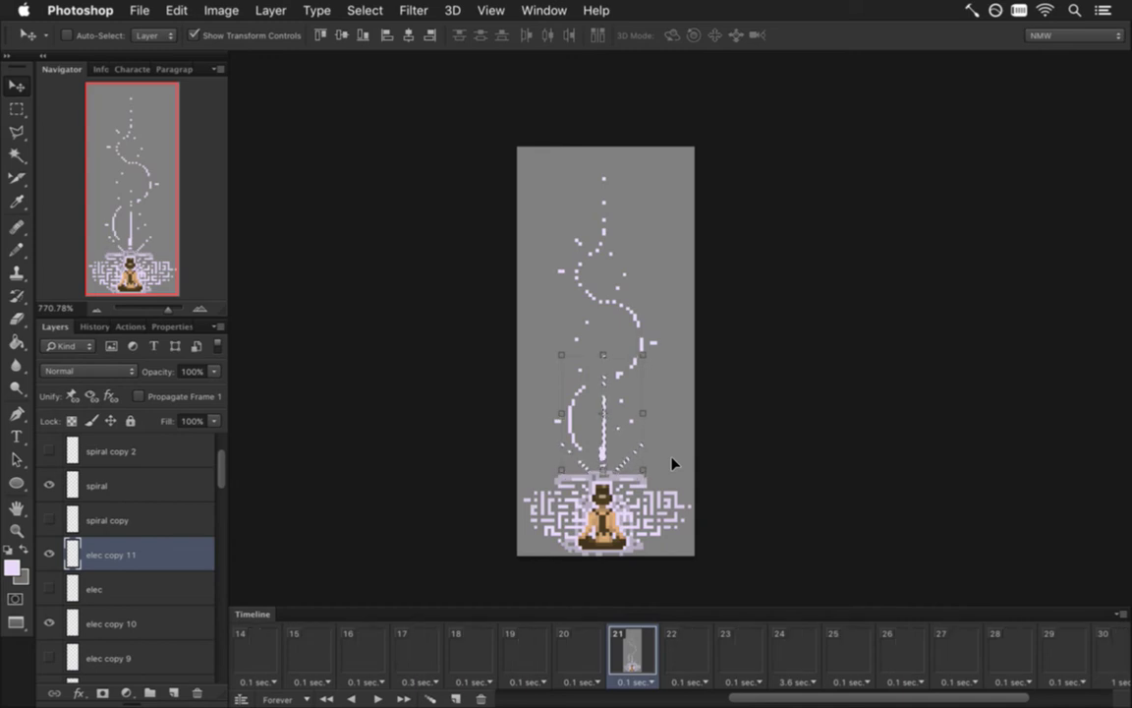
key("m")
key("e")
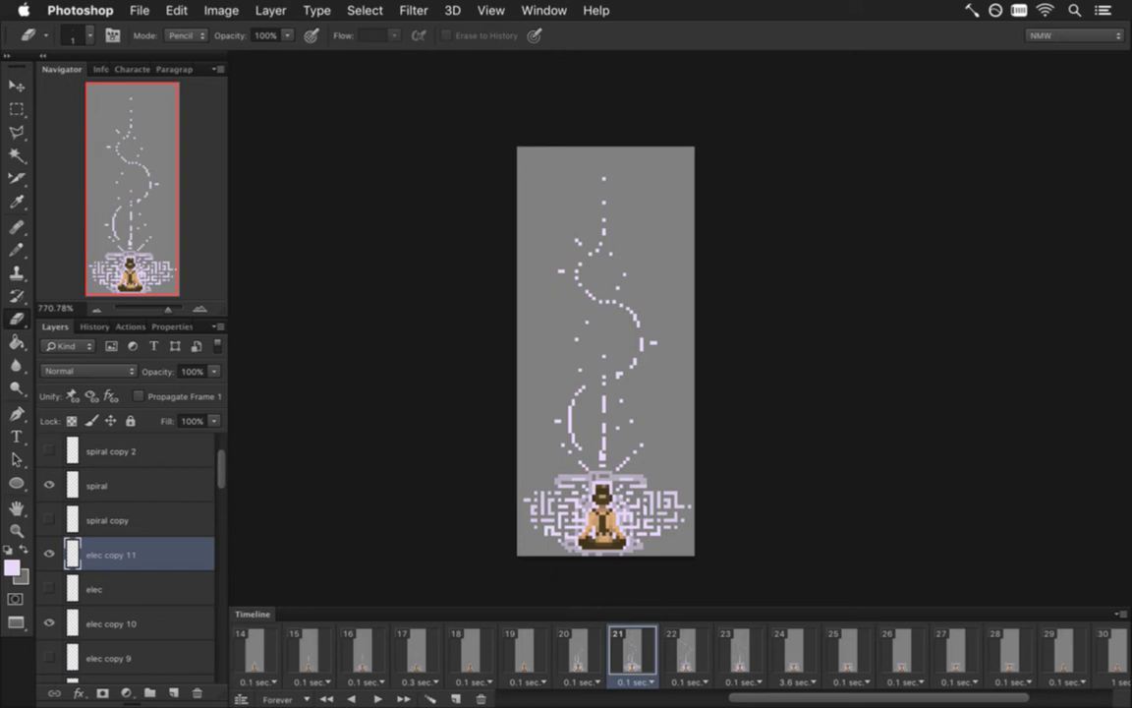
Move the right-hand ray of elec copy 11 up and outward, compare with frame 20, and erase some of its pixels.
key("m")
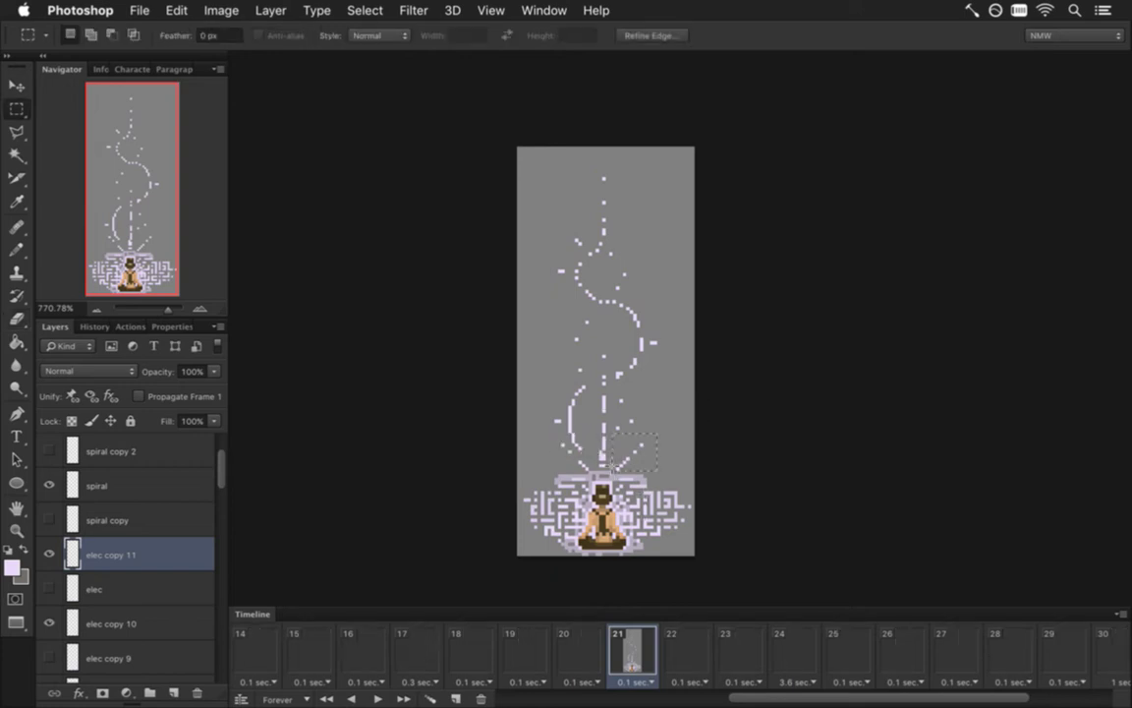
key("v")
key("m")
left_click(583, 655)
left_click(629, 649)
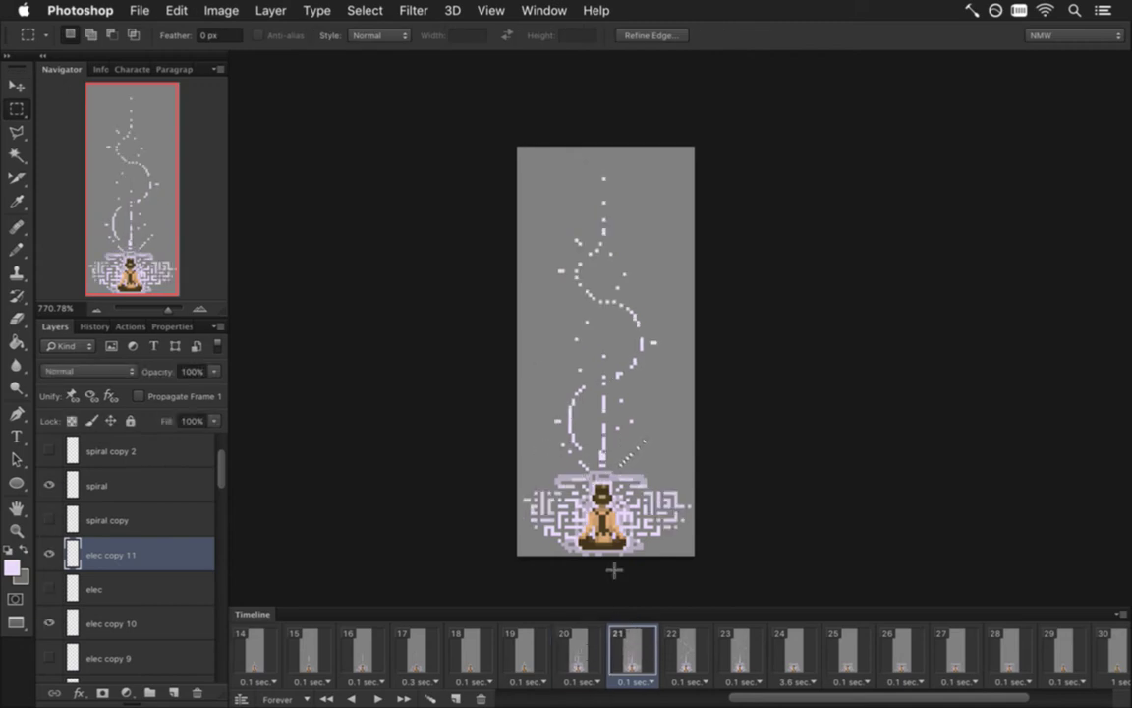
key("e")
key("m")
key("e")
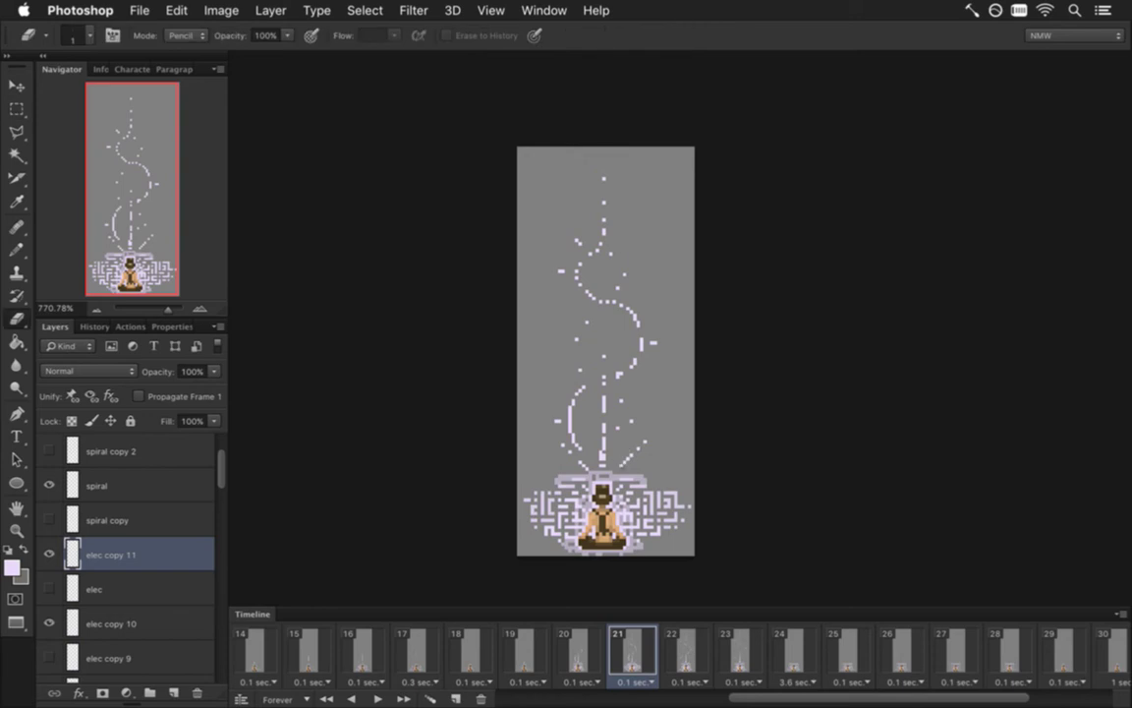
Move the left-hand ray of elec copy 11 up and outward in frame 21 and compare the result with frame 20.
key("m")
left_click_drag(544, 429, 586, 452)
key("v")
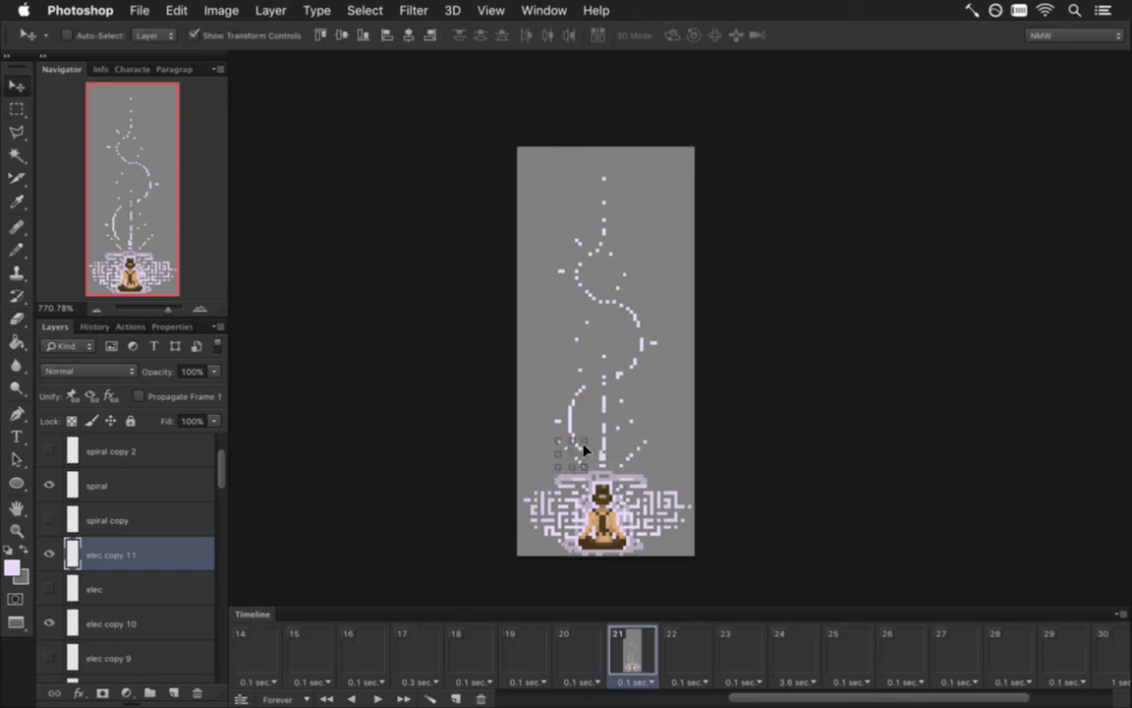
key("m")
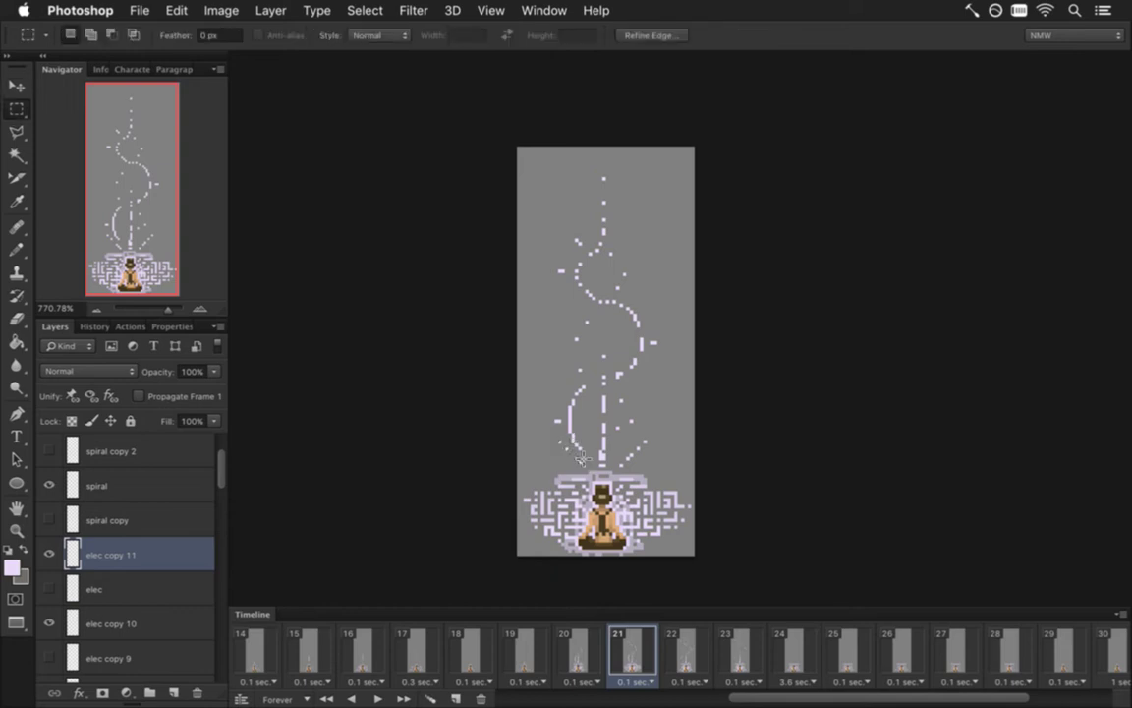
key("ctrl+d")
left_click(595, 643)
left_click(622, 647)
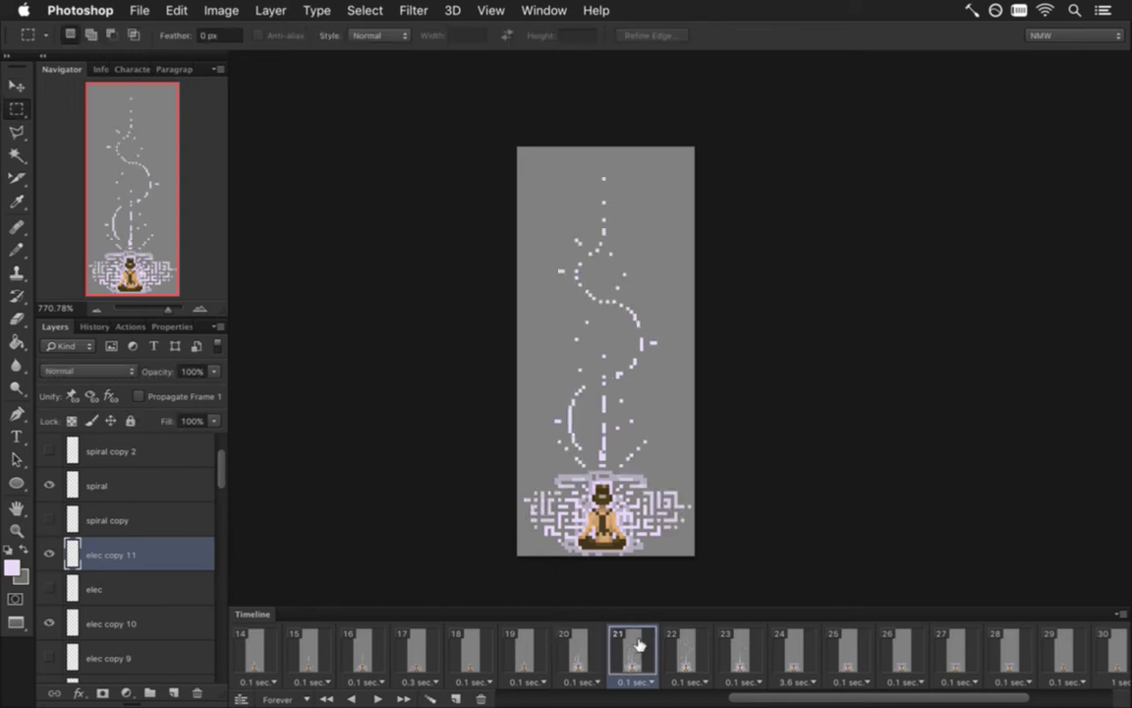
left_click(589, 648)
left_click(624, 649)
In frame 22, show the elec copy 10 layer and hide elec copy 9, keeping elec visible.
left_click(693, 652)
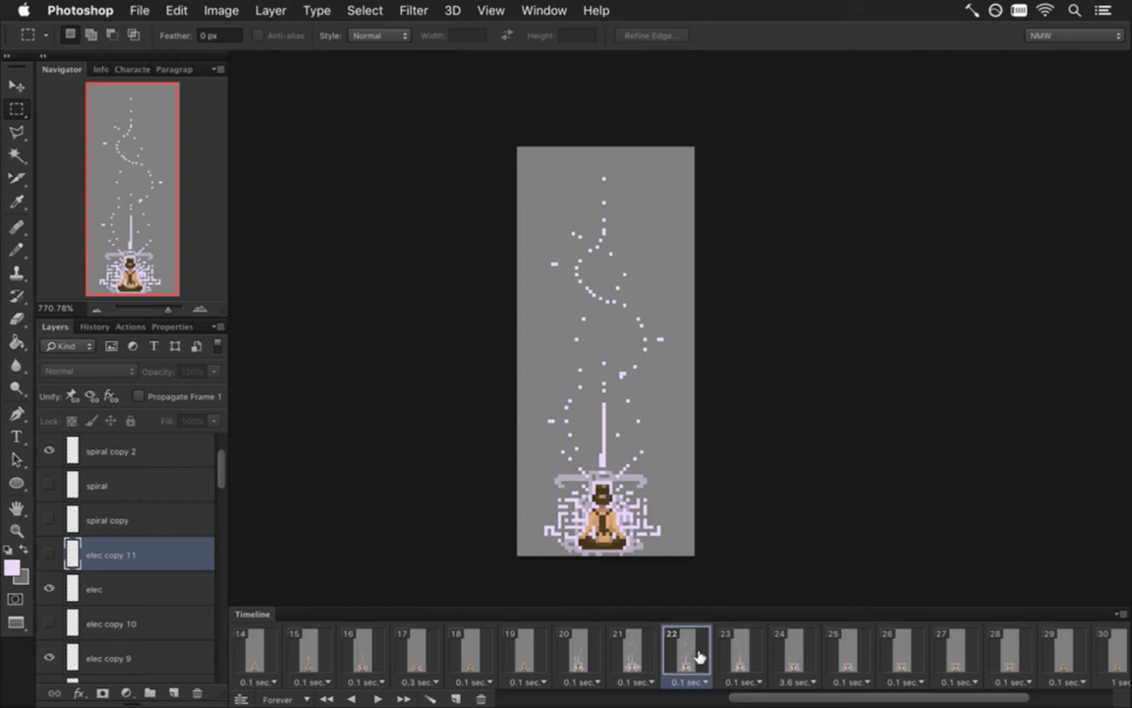
left_click(51, 623)
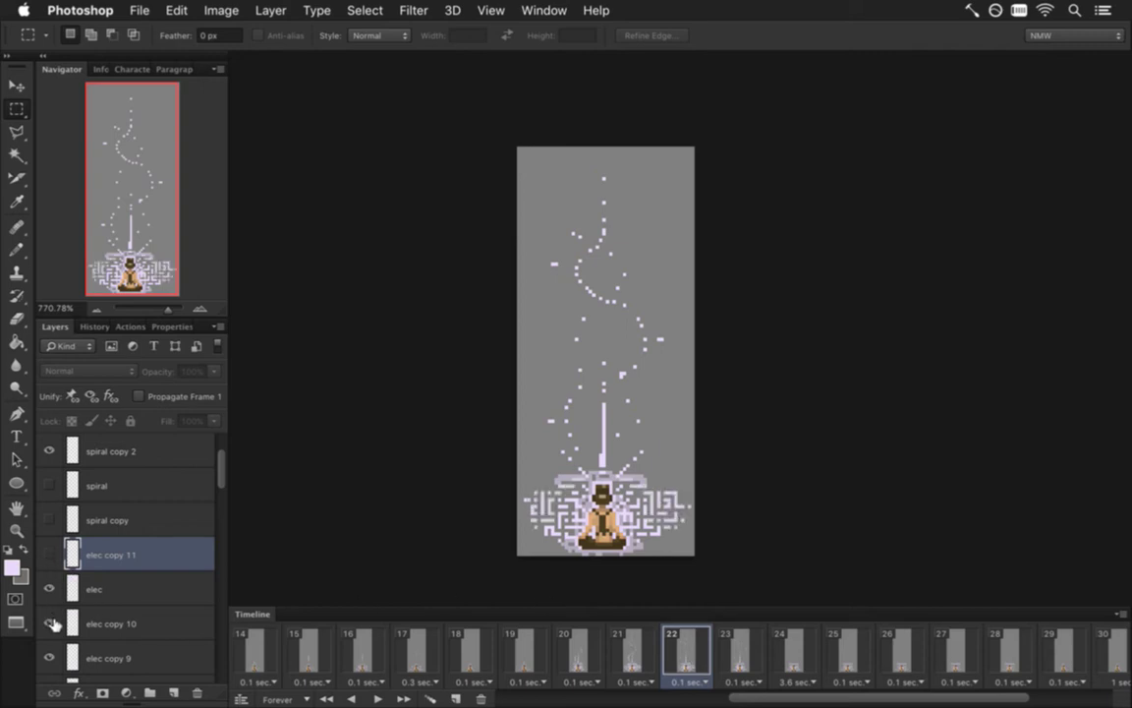
left_click(101, 652)
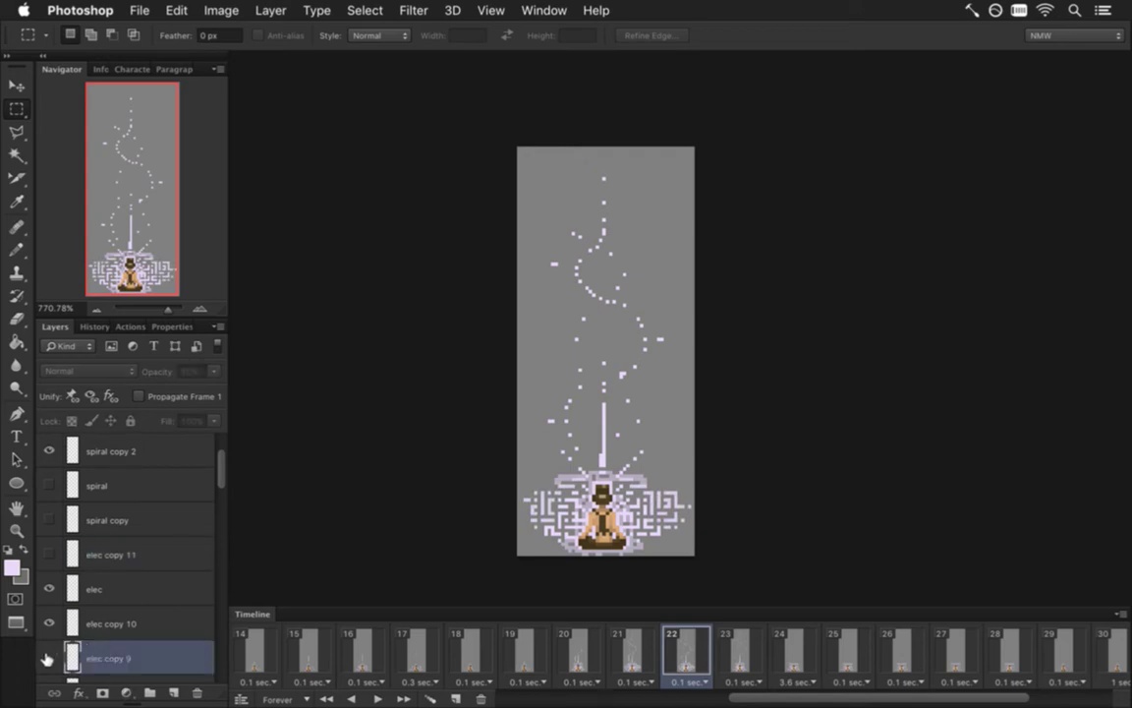
left_click(50, 587)
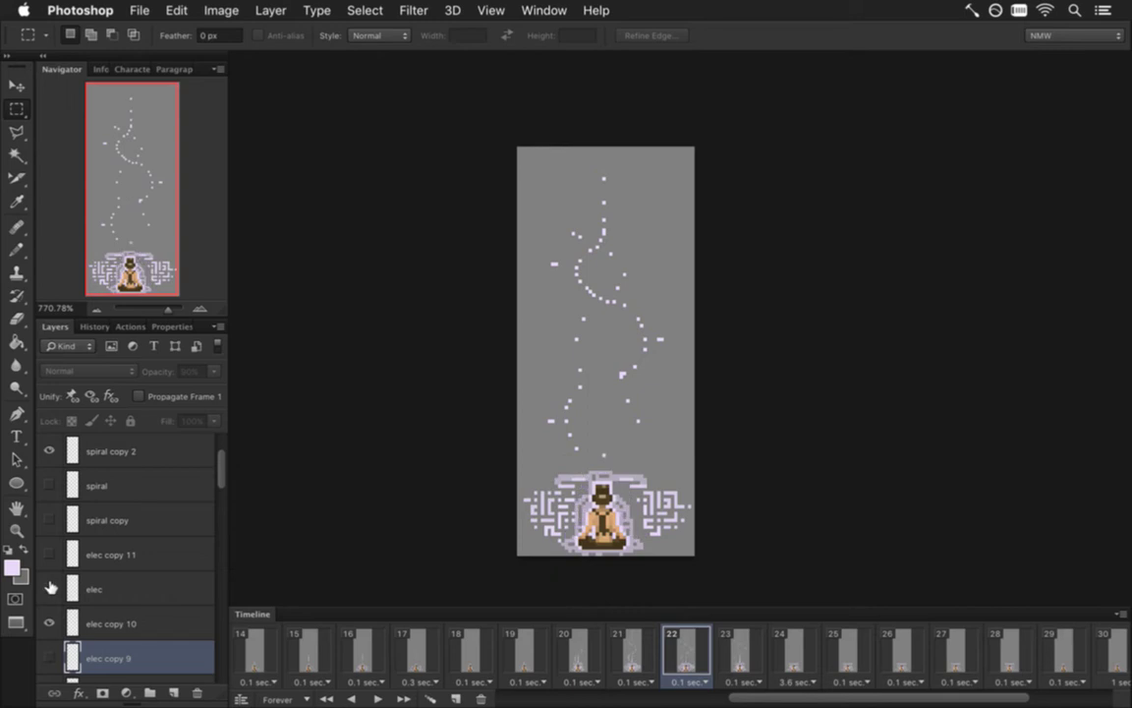
left_click(50, 588)
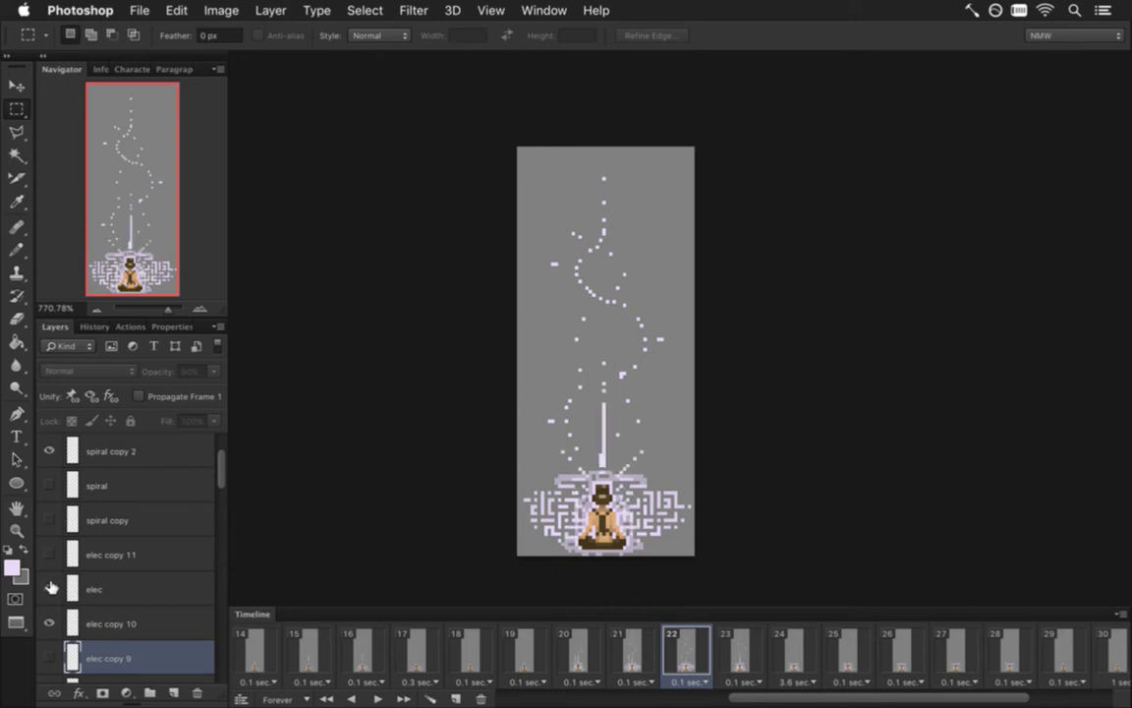
Try elec copy 11 in place of the elec layer in frame 22.
left_click(102, 588)
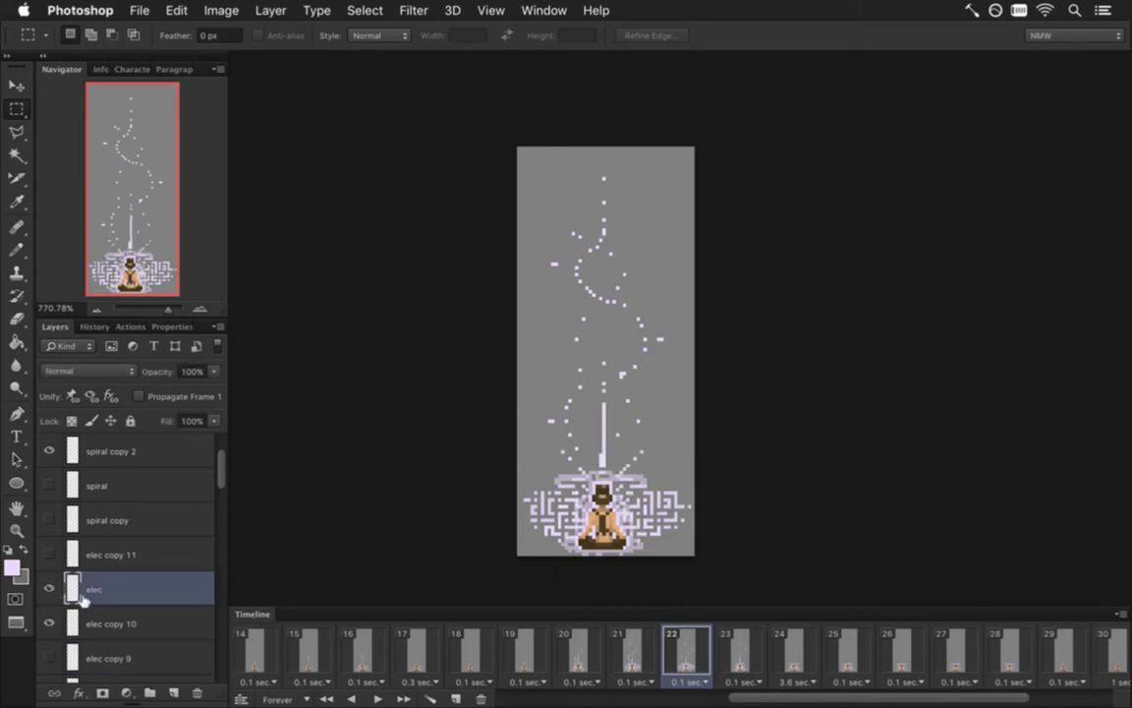
left_click(49, 587)
left_click(50, 556)
left_click(99, 554)
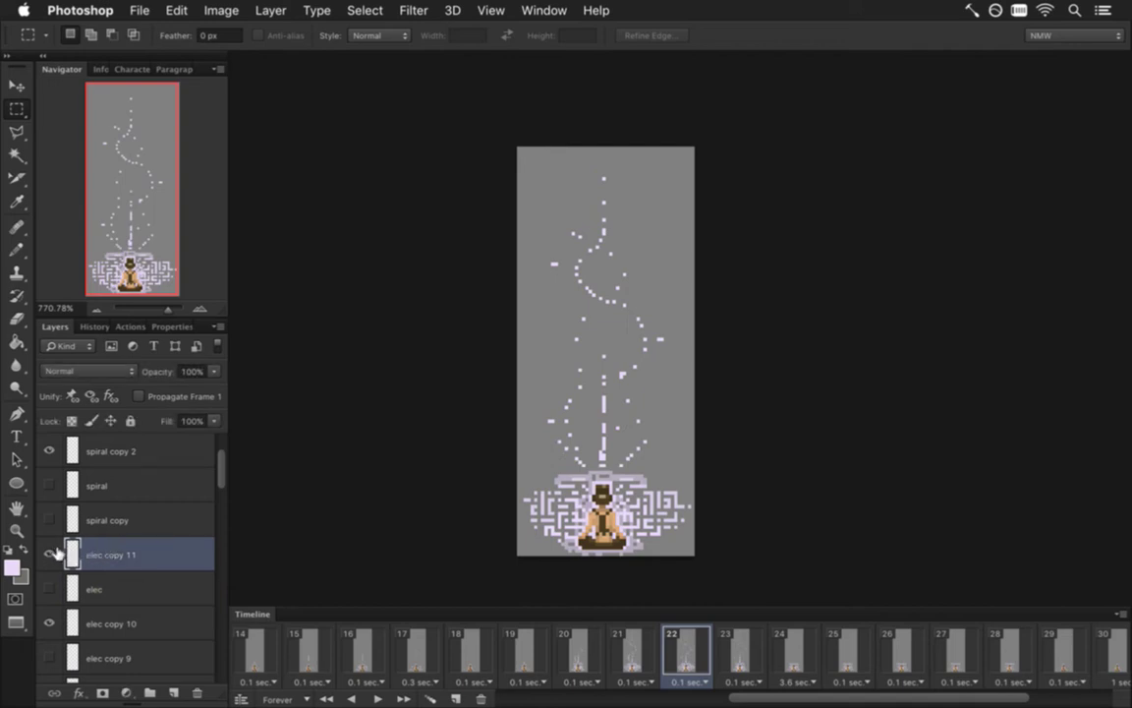
left_click(49, 554)
left_click(49, 589)
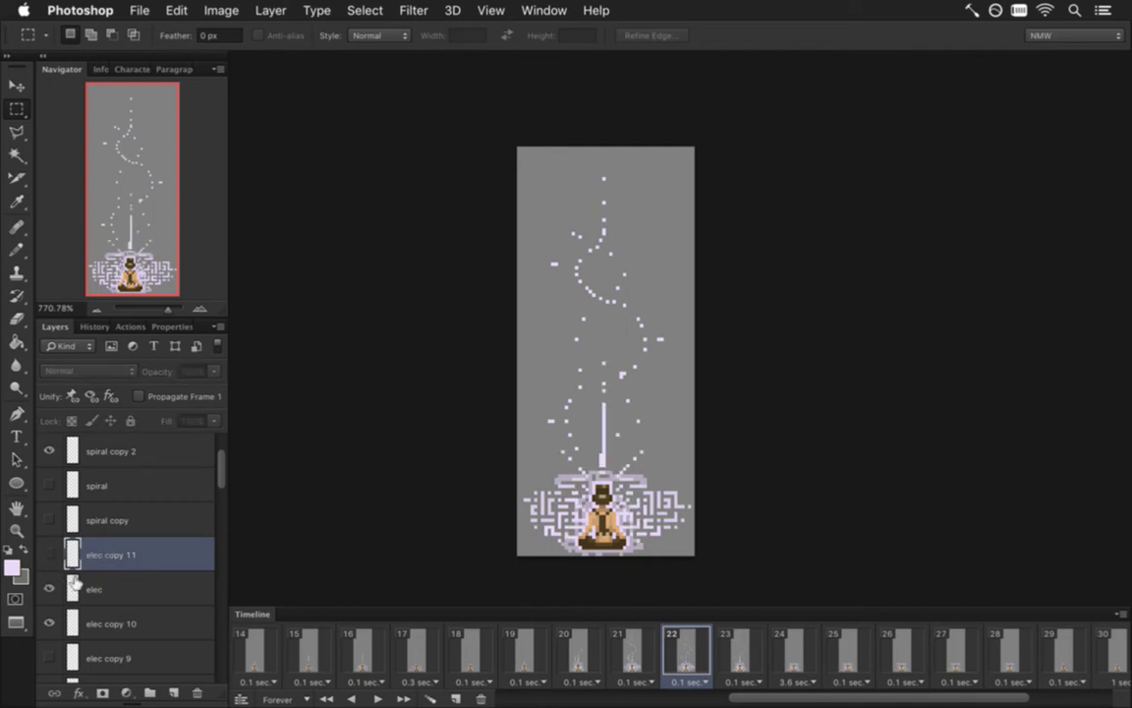
In frame 22, replace elec with a duplicate and erase its inner pattern around the figure and parts of its beam and rays.
left_click(523, 649)
left_click(578, 649)
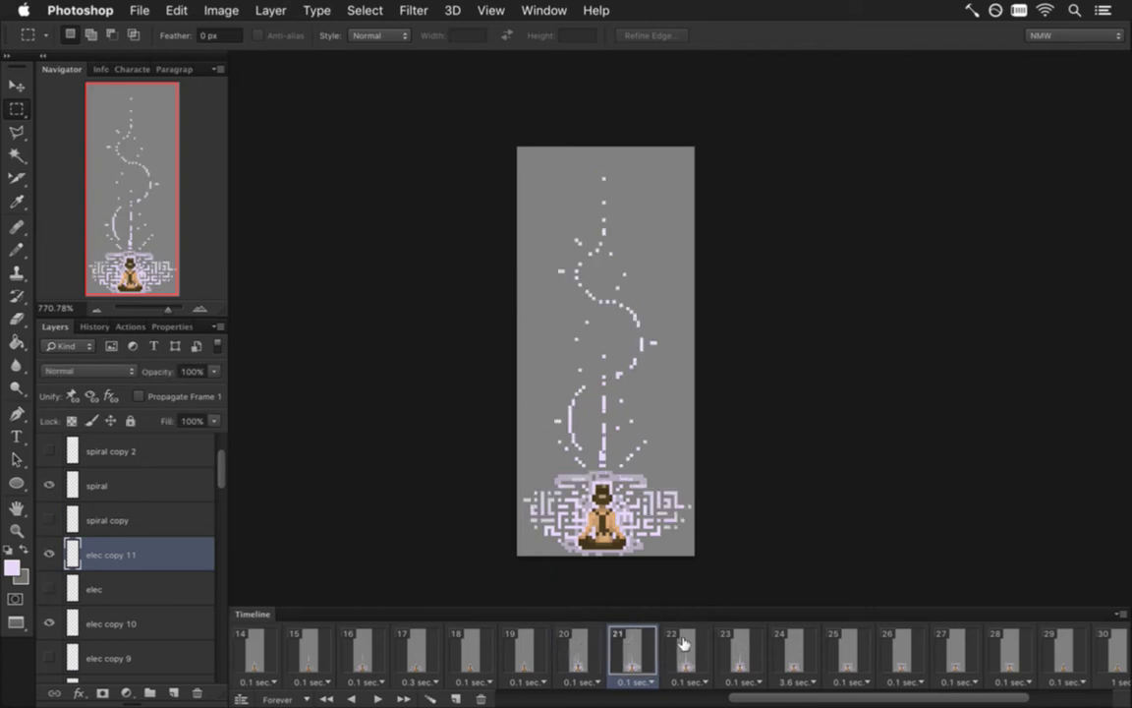
left_click(632, 649)
left_click(688, 649)
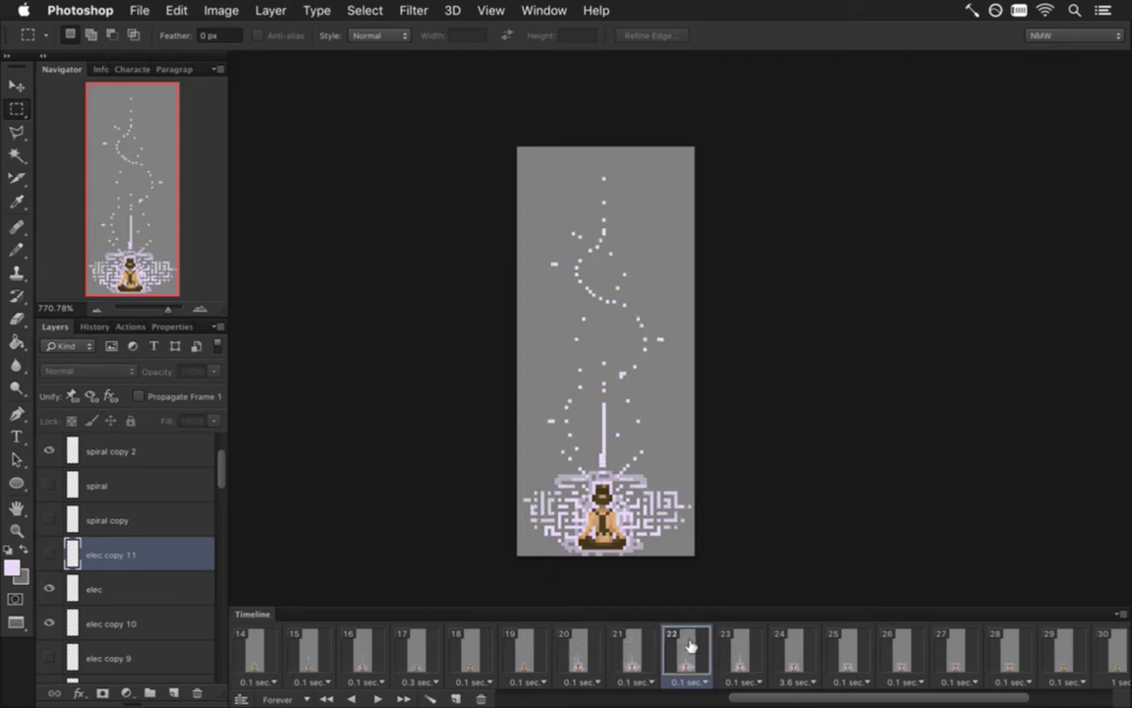
left_click(116, 586)
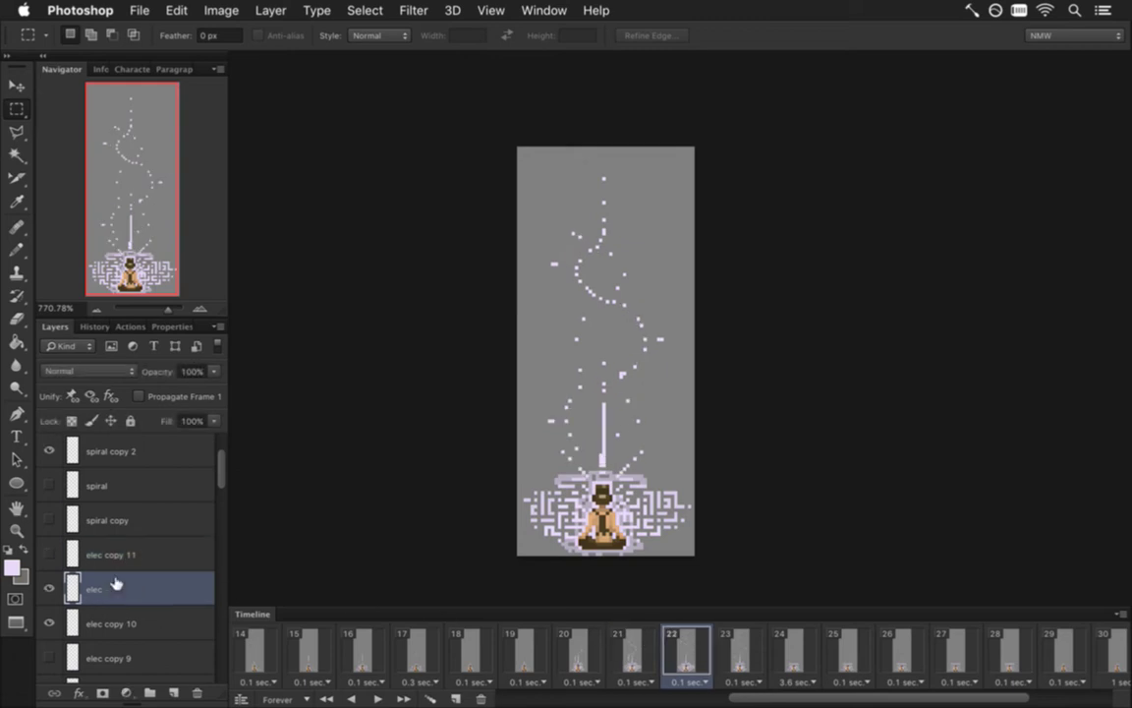
key("super+j")
key("e")
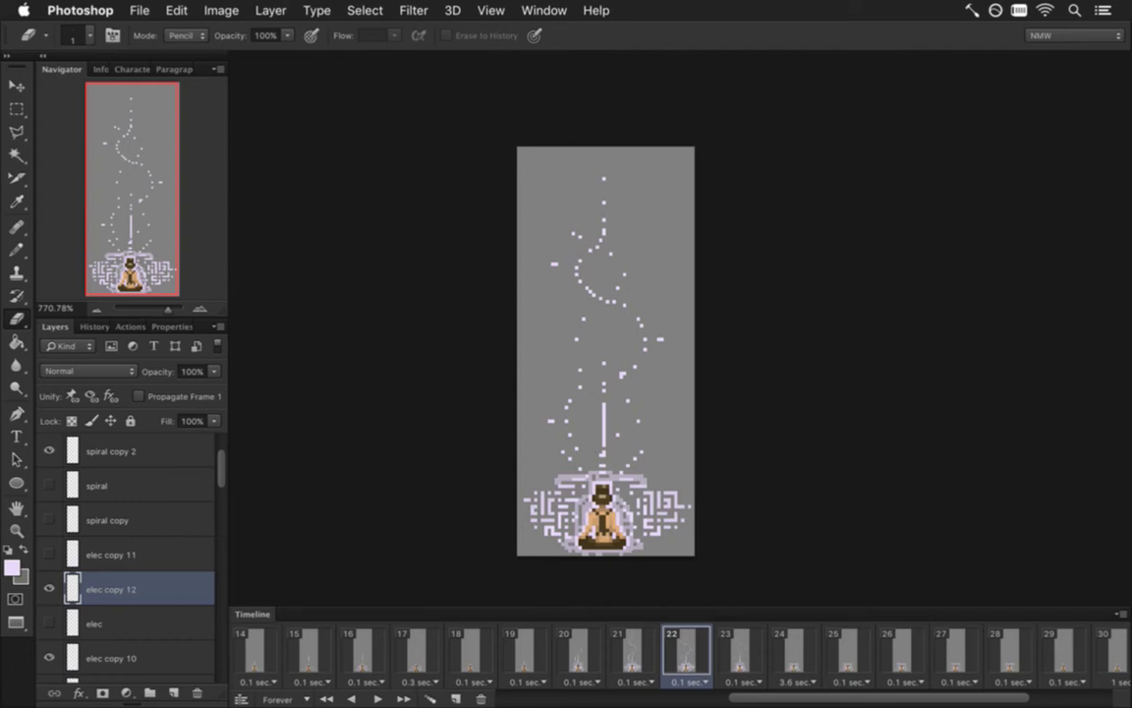
Compare frames 21 to 23, and in frame 23 show elec copy 10 and replace elec with elec copy 12.
left_click(630, 651)
left_click(686, 648)
left_click(740, 651)
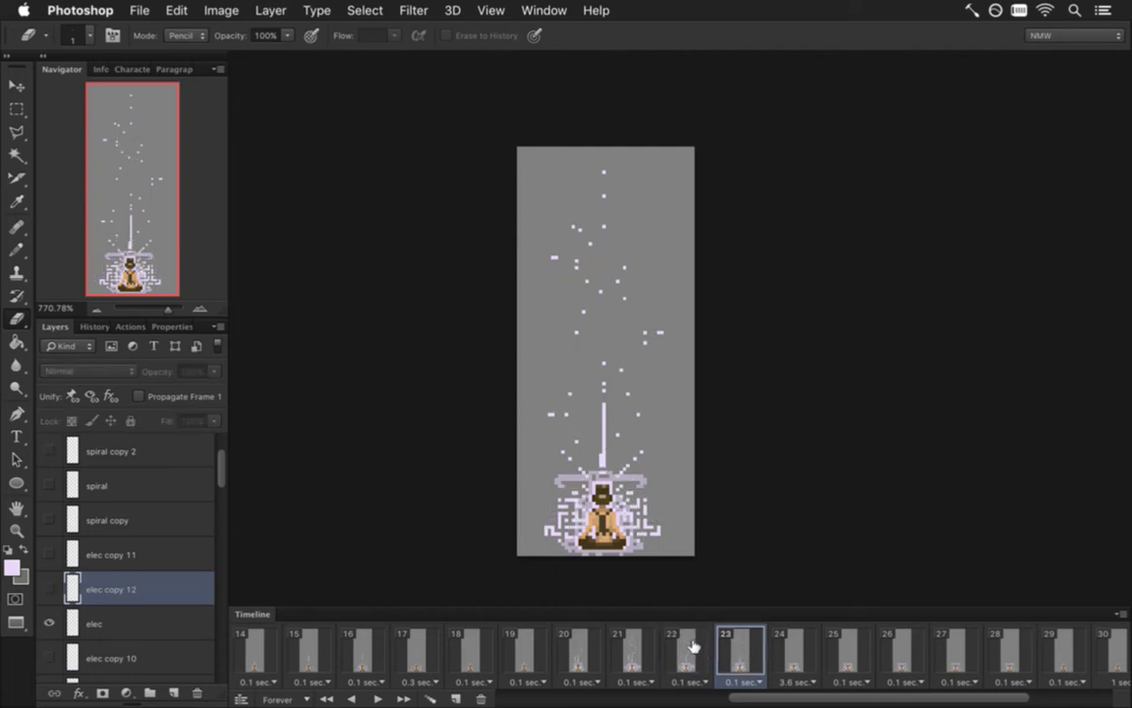
left_click(697, 650)
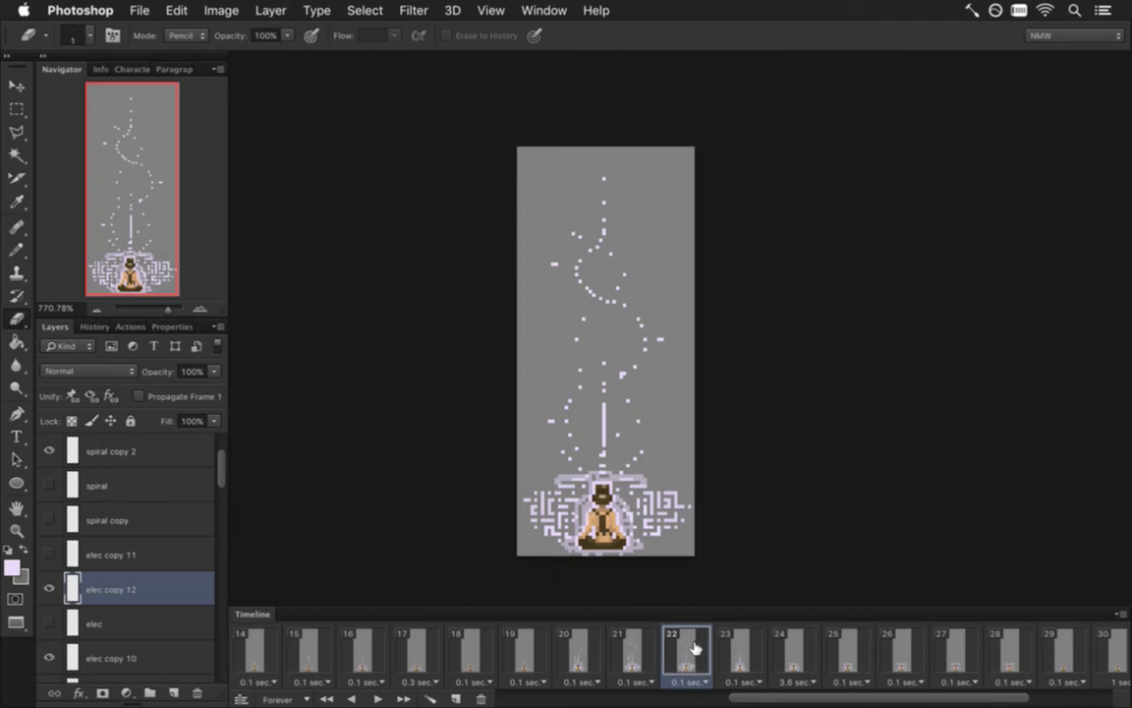
left_click(735, 657)
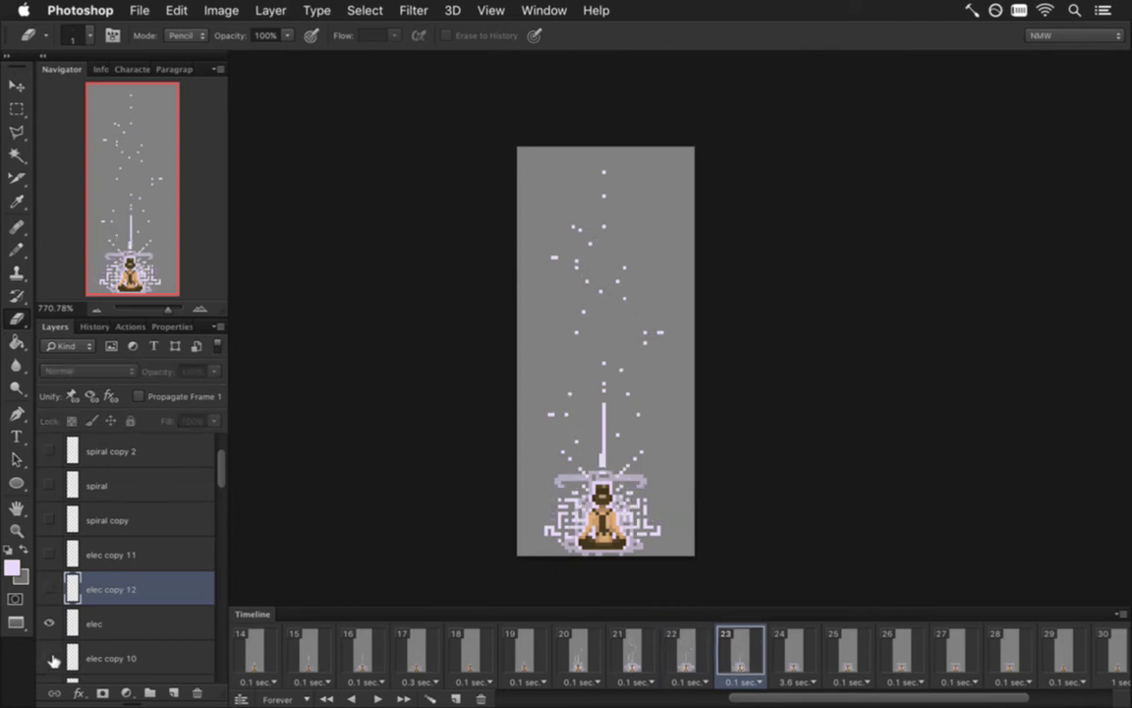
left_click(49, 658)
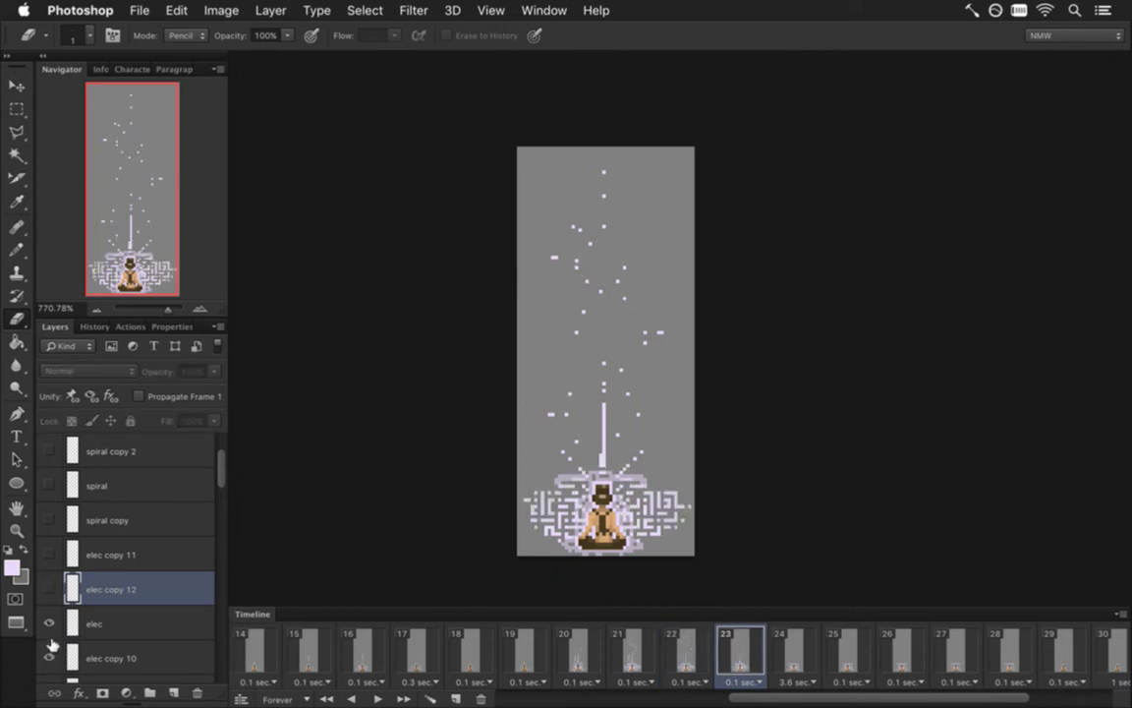
left_click(49, 588)
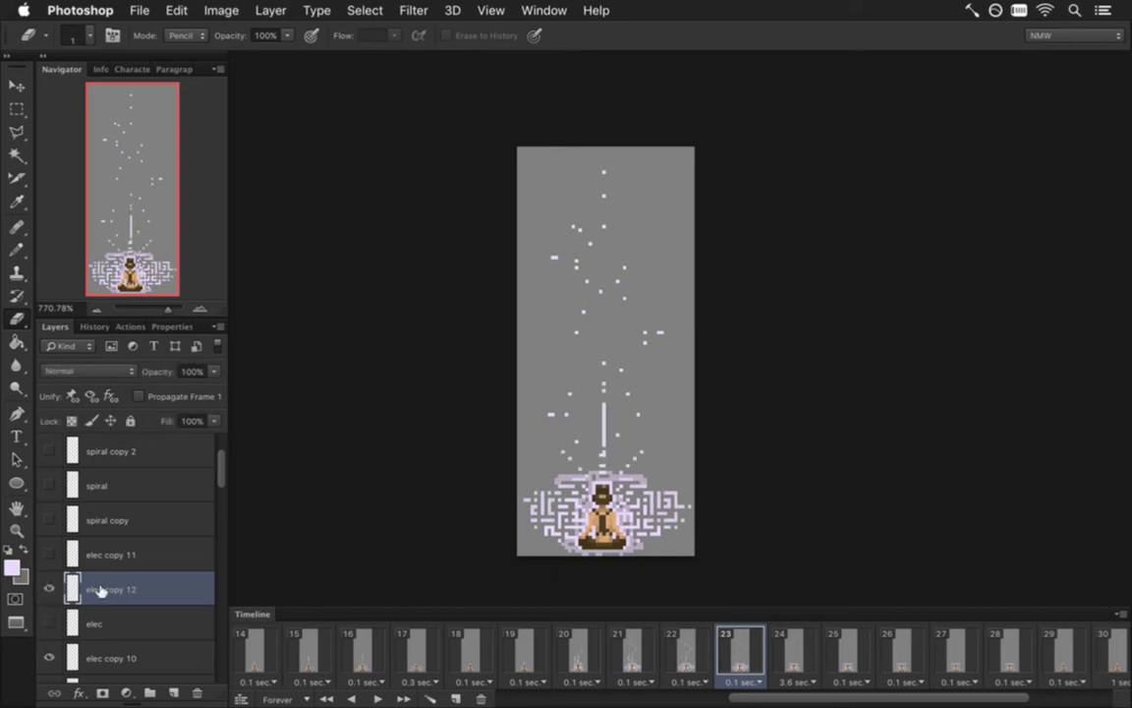
In frame 23, replace elec copy 12 with a duplicate nudged slightly down, and erase parts of its beam and rays.
key("super+j")
key("v")
key("Down")
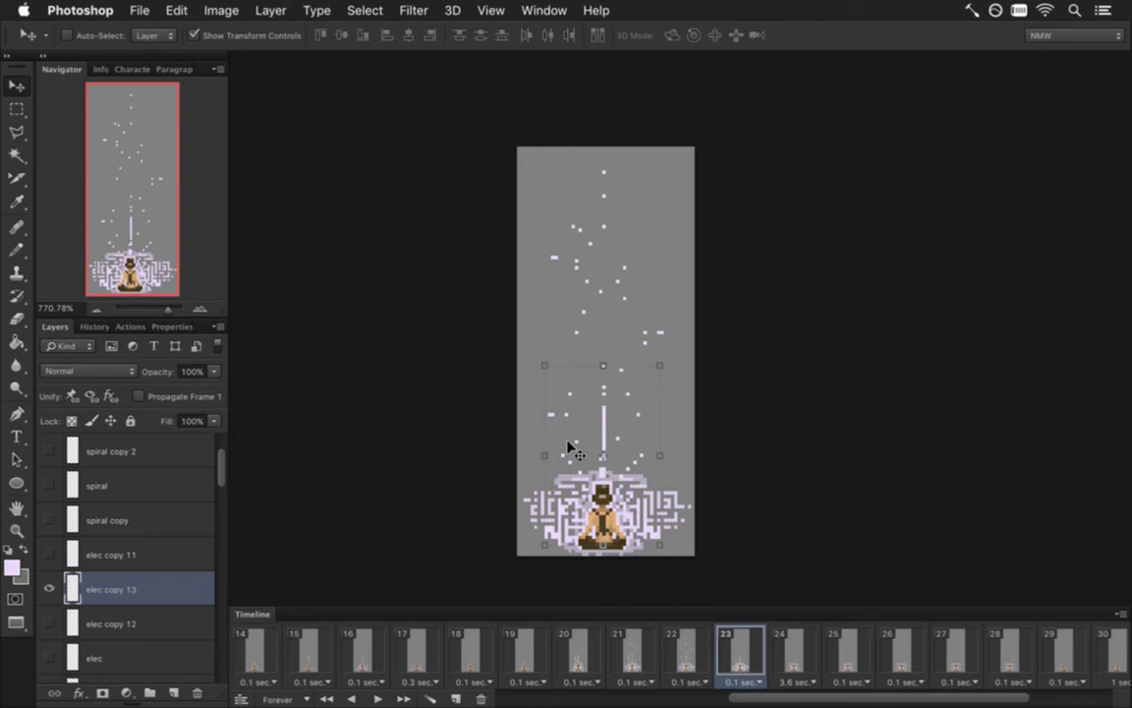
key("e")
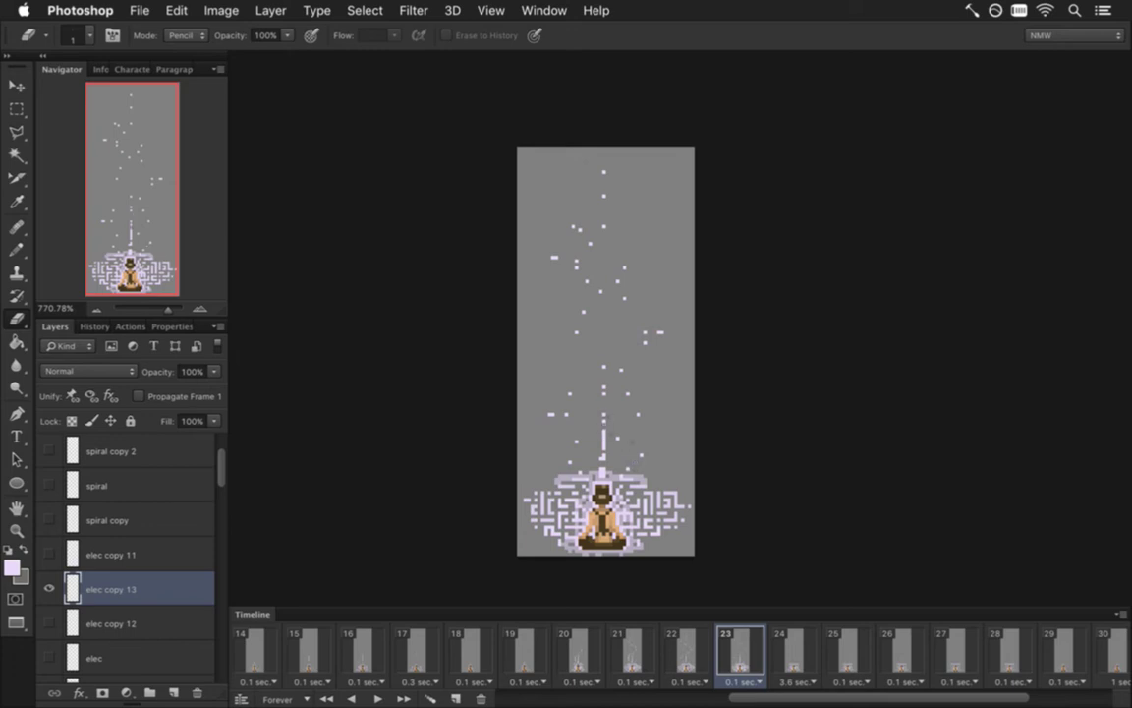
Step back and forth through frames 20 to 23 to examine how the beam and rays break up.
left_click(686, 654)
left_click(631, 652)
left_click(589, 648)
left_click(634, 651)
left_click(685, 651)
left_click(739, 654)
left_click(689, 648)
left_click(738, 648)
In frame 23, hide elec copy 9, replace elec copy 10 with a duplicate, and erase parts of its side patterns.
left_click_drag(220, 460, 218, 484)
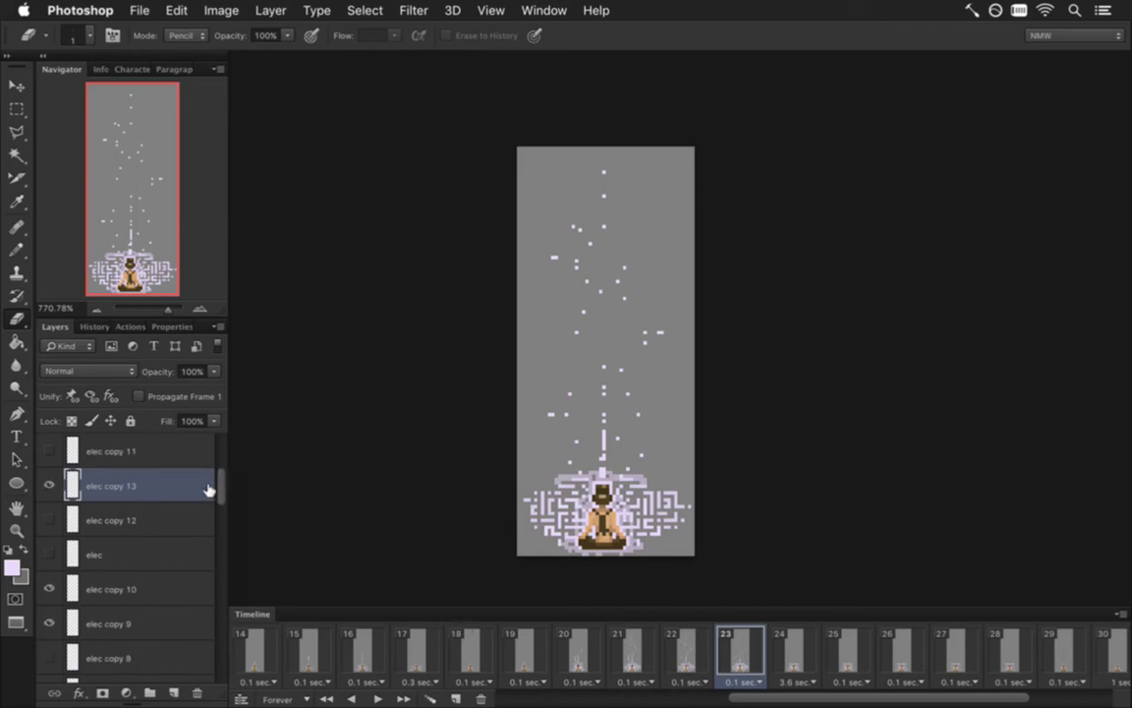
left_click(116, 590)
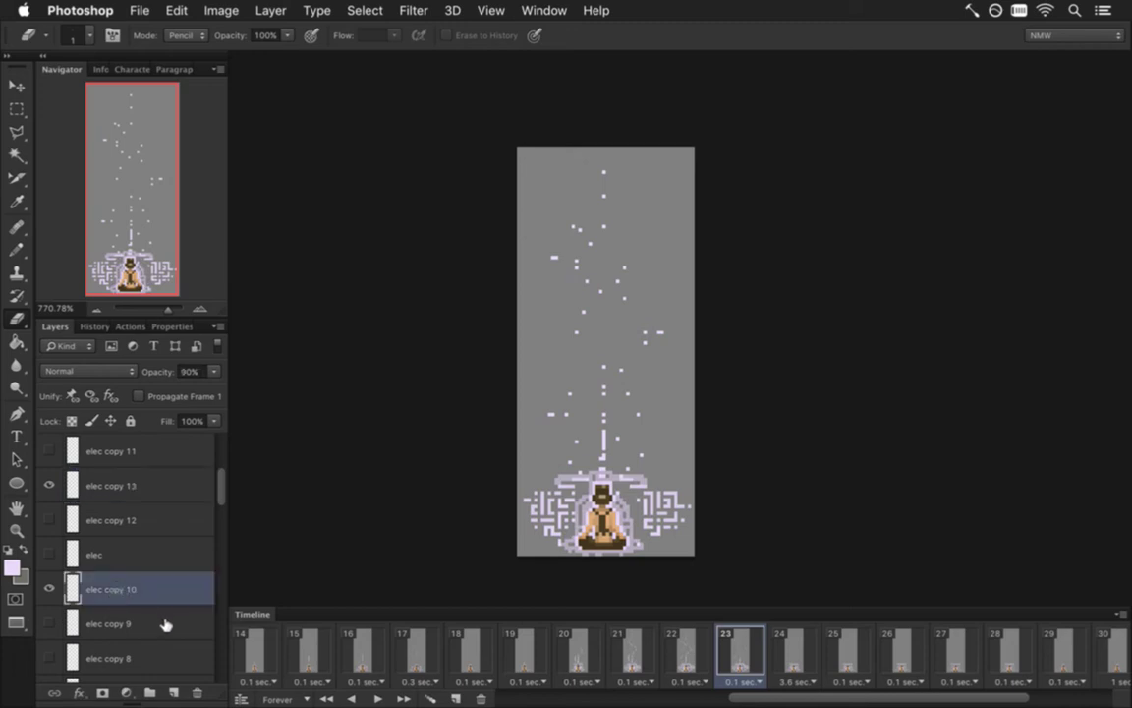
key("super+j")
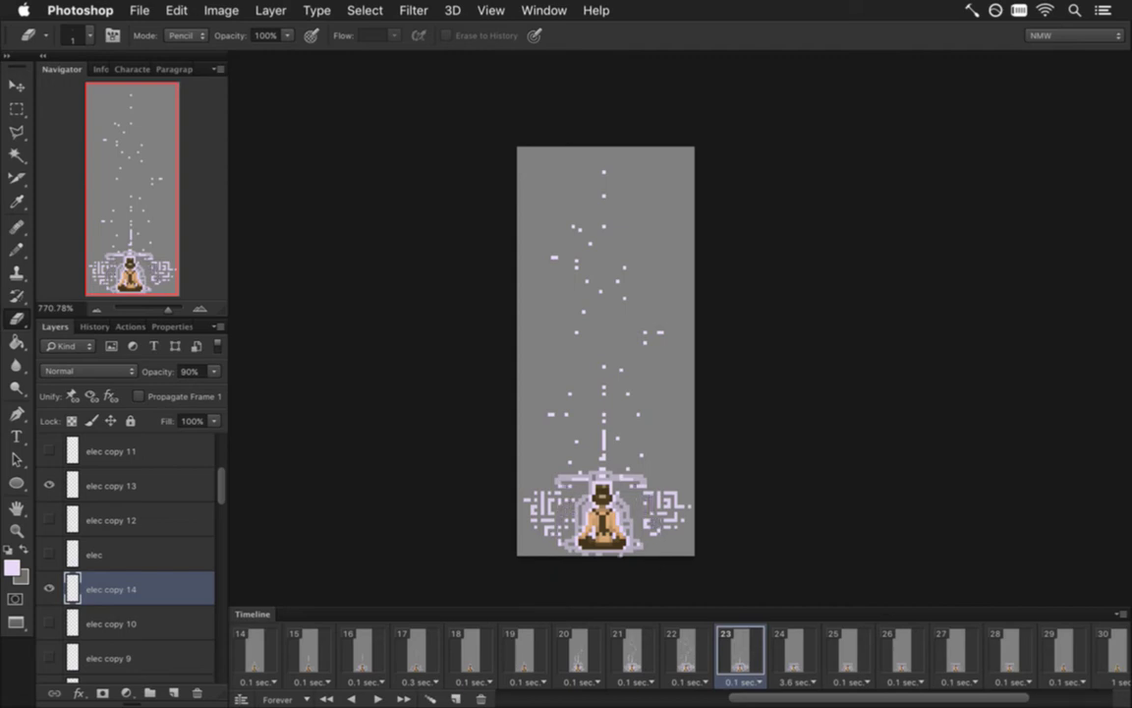
Set the display time of animation frame 24 to 3.4 seconds.
left_click(798, 645)
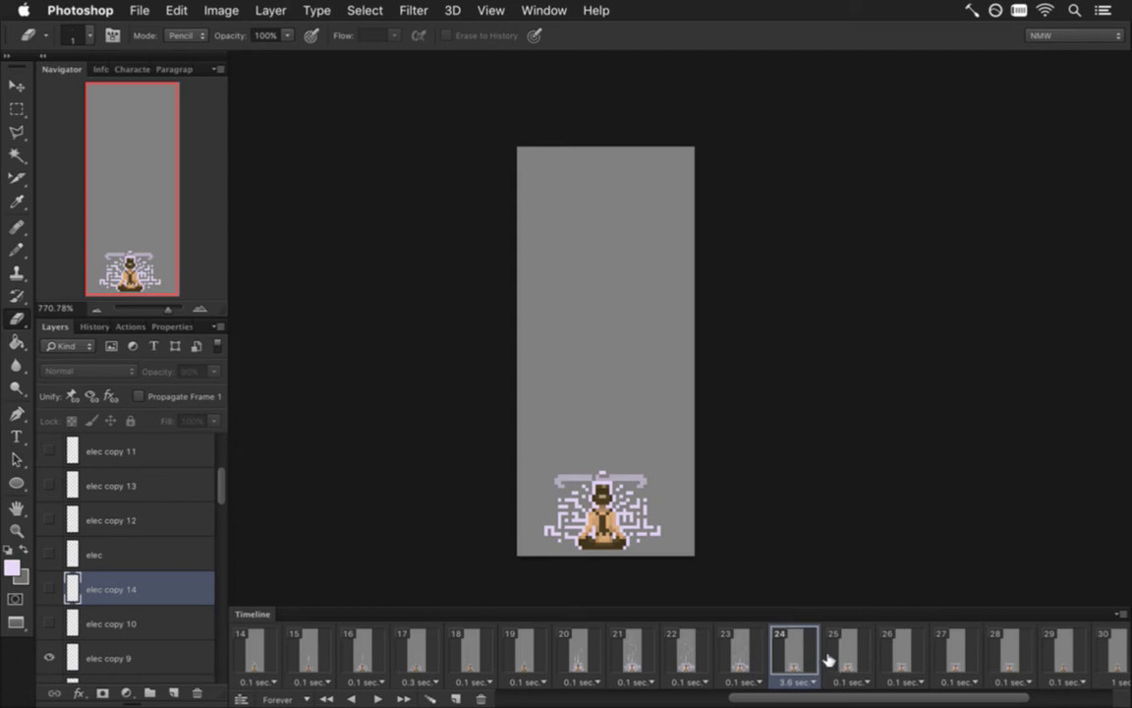
left_click(802, 681)
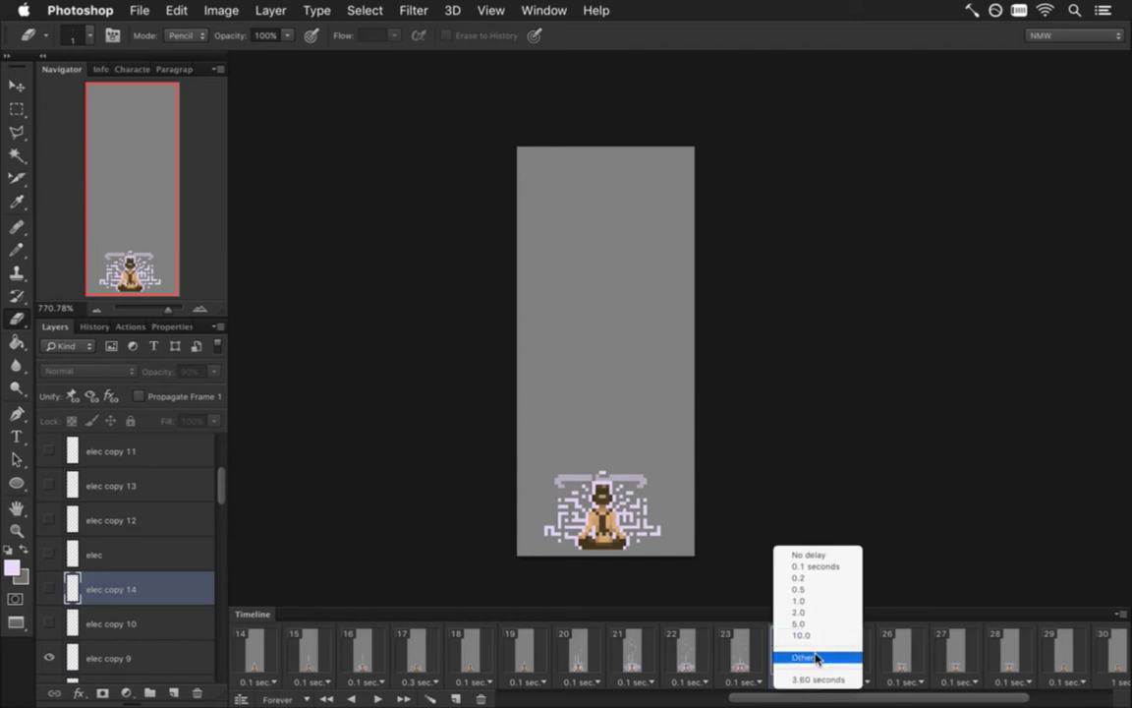
left_click(810, 657)
left_click(518, 344)
key("Return")
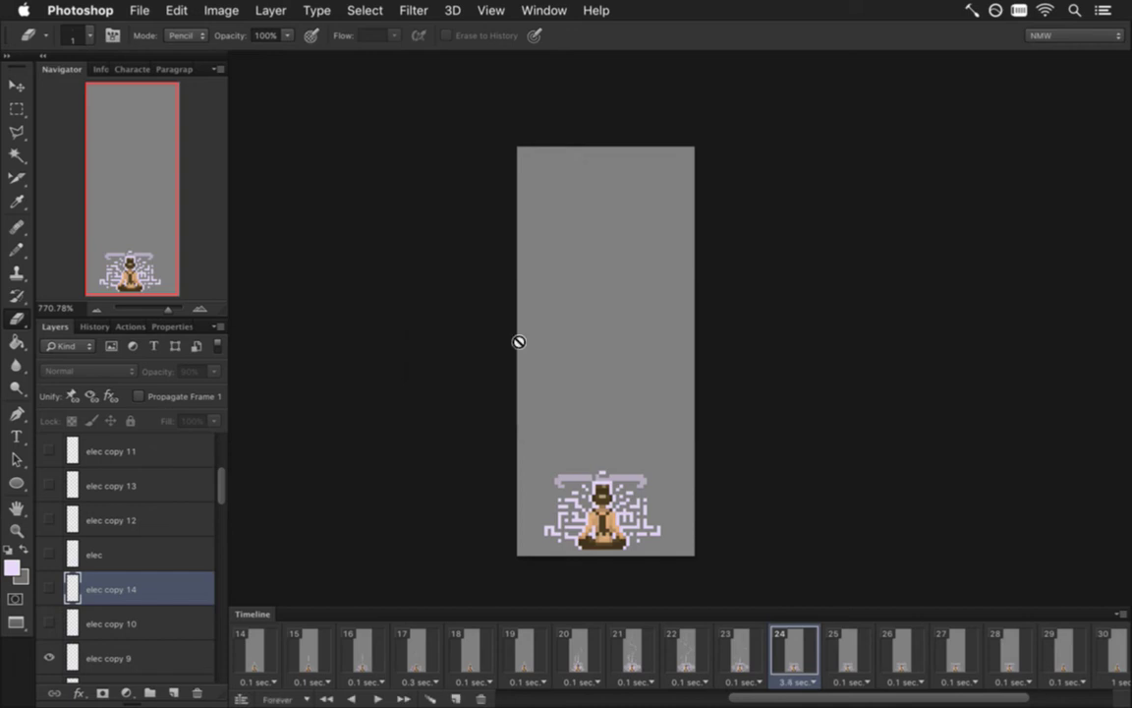
Compare frames 21 to 23, and duplicate frame 23 to insert a new frame 24 after it.
left_click(687, 656)
left_click(730, 657)
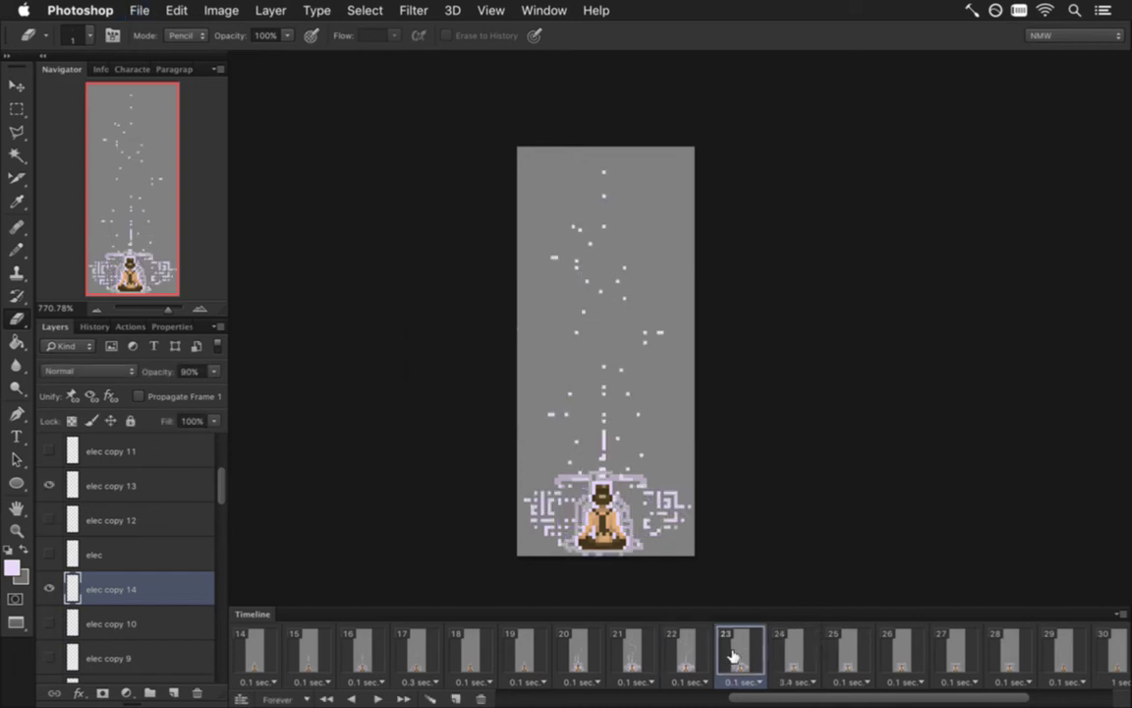
left_click(687, 657)
left_click(633, 657)
left_click(687, 656)
left_click(734, 660)
left_click(402, 699)
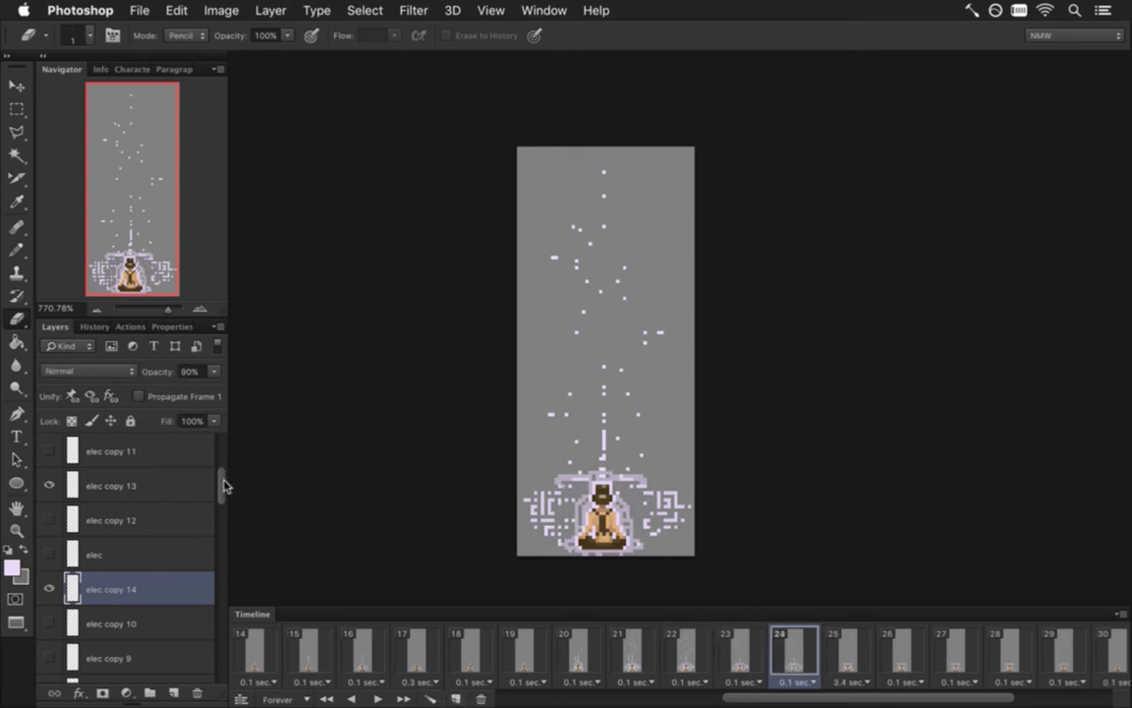
In frame 24, nudge spiral copy 3 slightly up, set its opacity to 60%, and compare the frame with frame 23.
left_click_drag(222, 487, 222, 444)
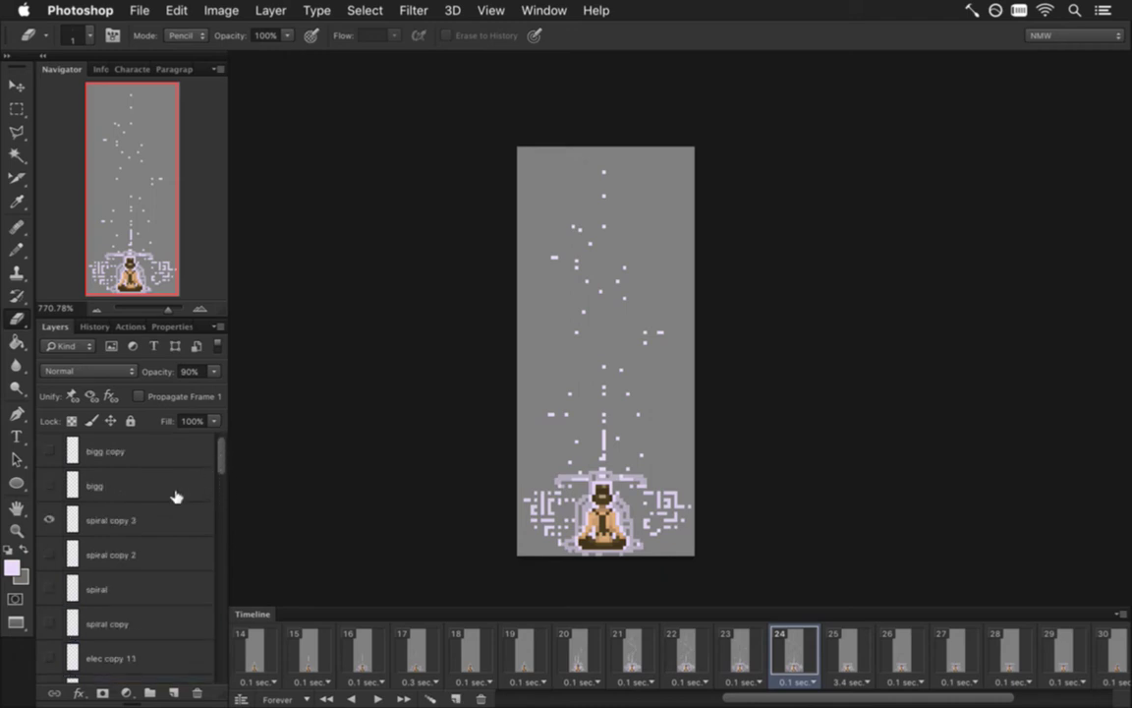
left_click(172, 508)
key("v")
key("Up")
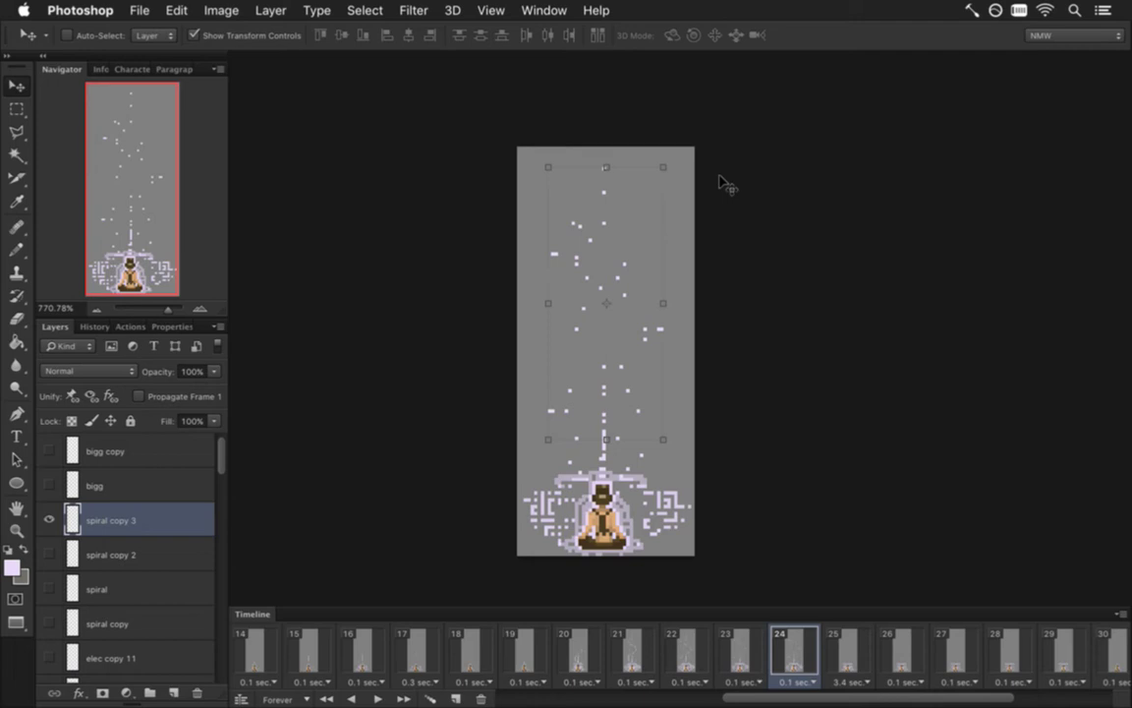
key("m")
key("6")
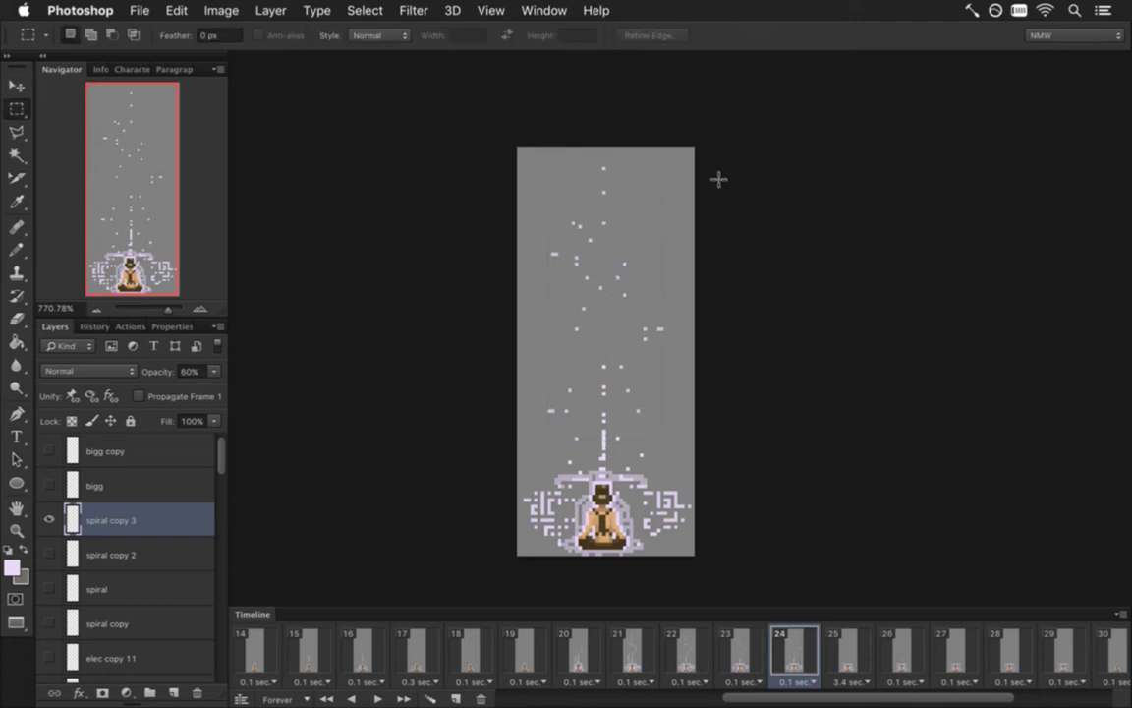
left_click(739, 648)
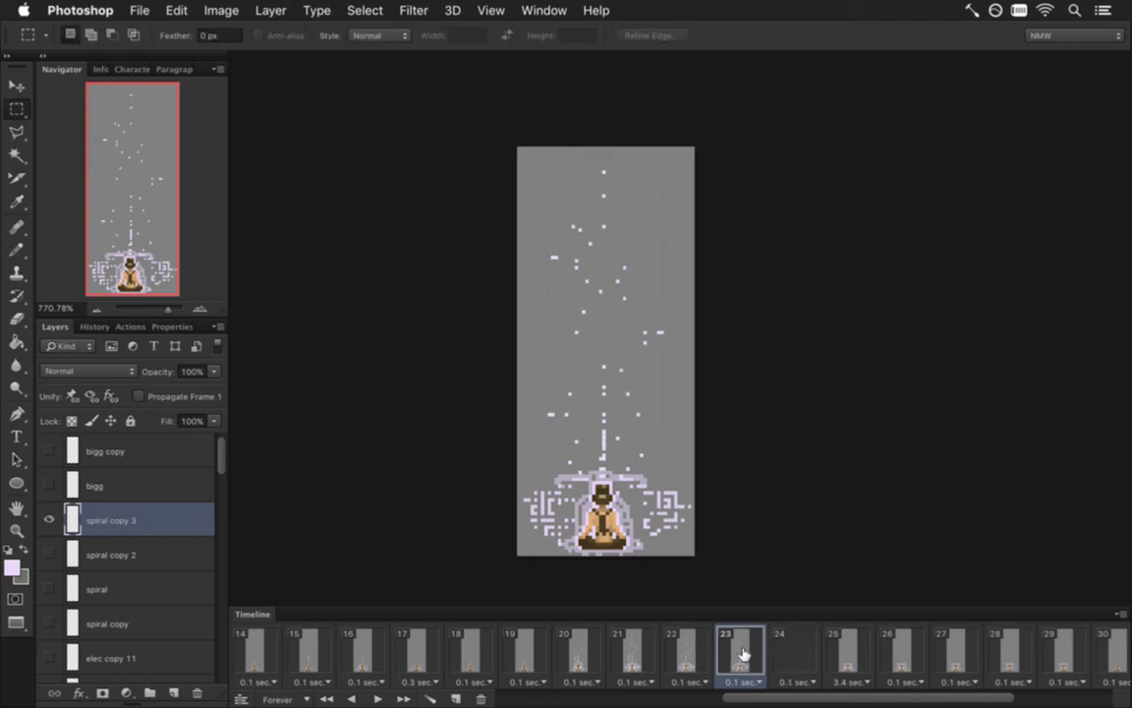
left_click(796, 653)
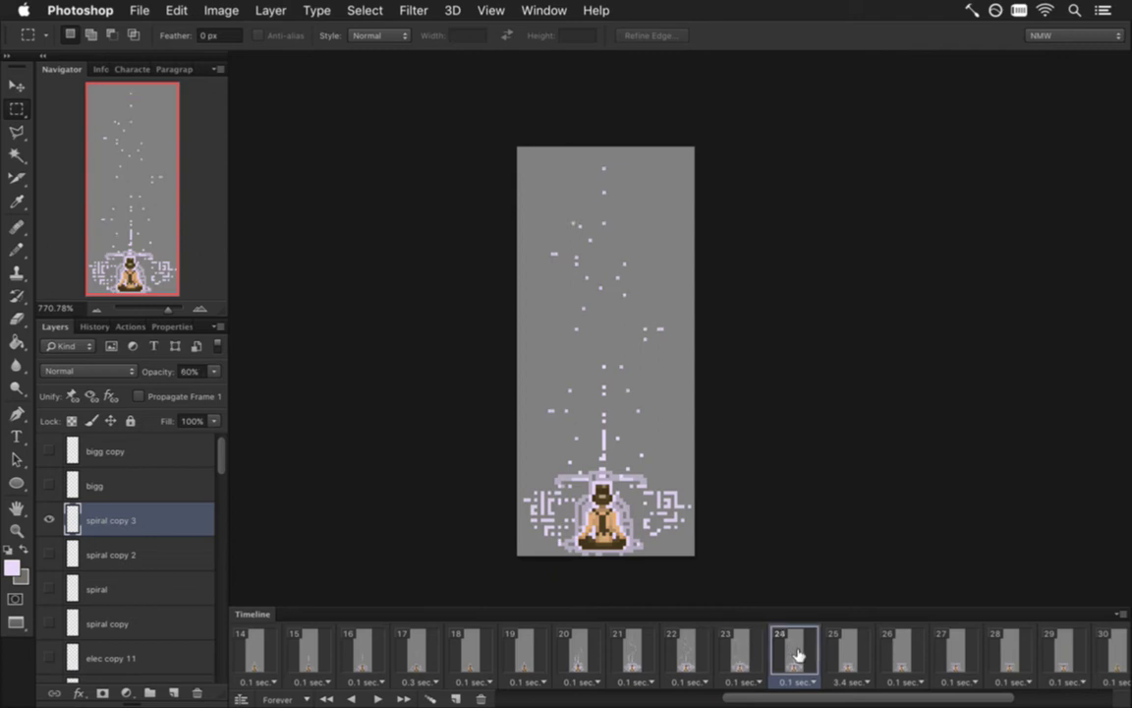
left_click(737, 654)
left_click(792, 653)
In frame 24, replace elec copy 13 with a duplicate of it.
scroll(201, 423, "down", 5)
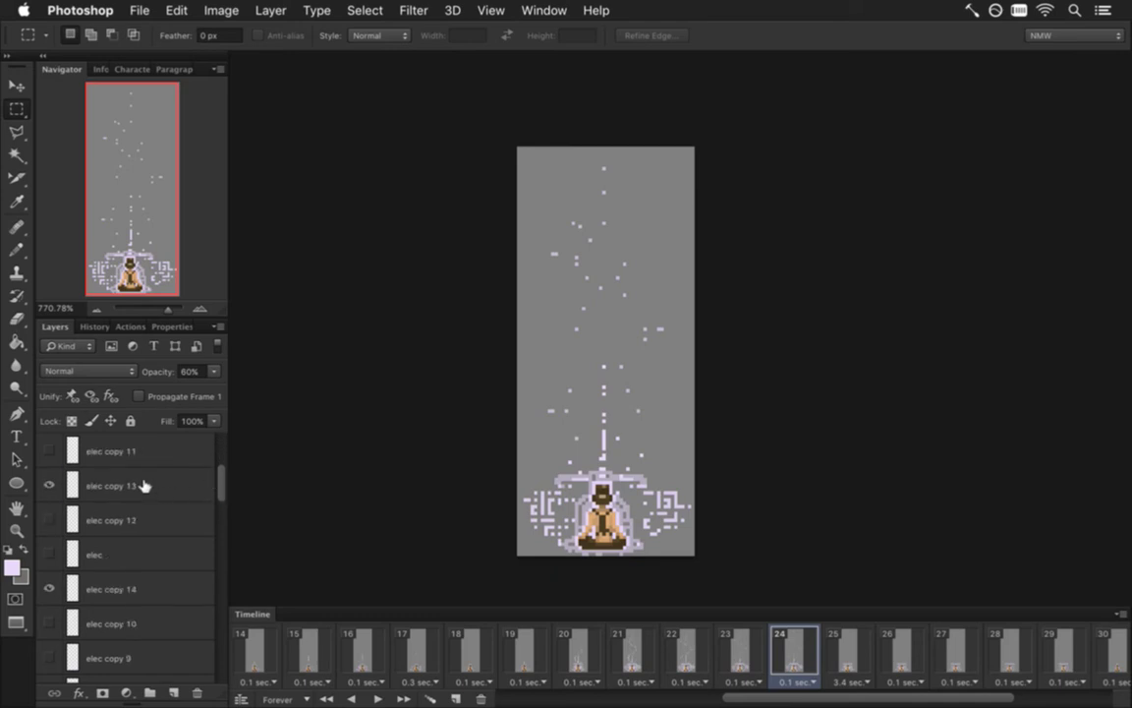
left_click(136, 485)
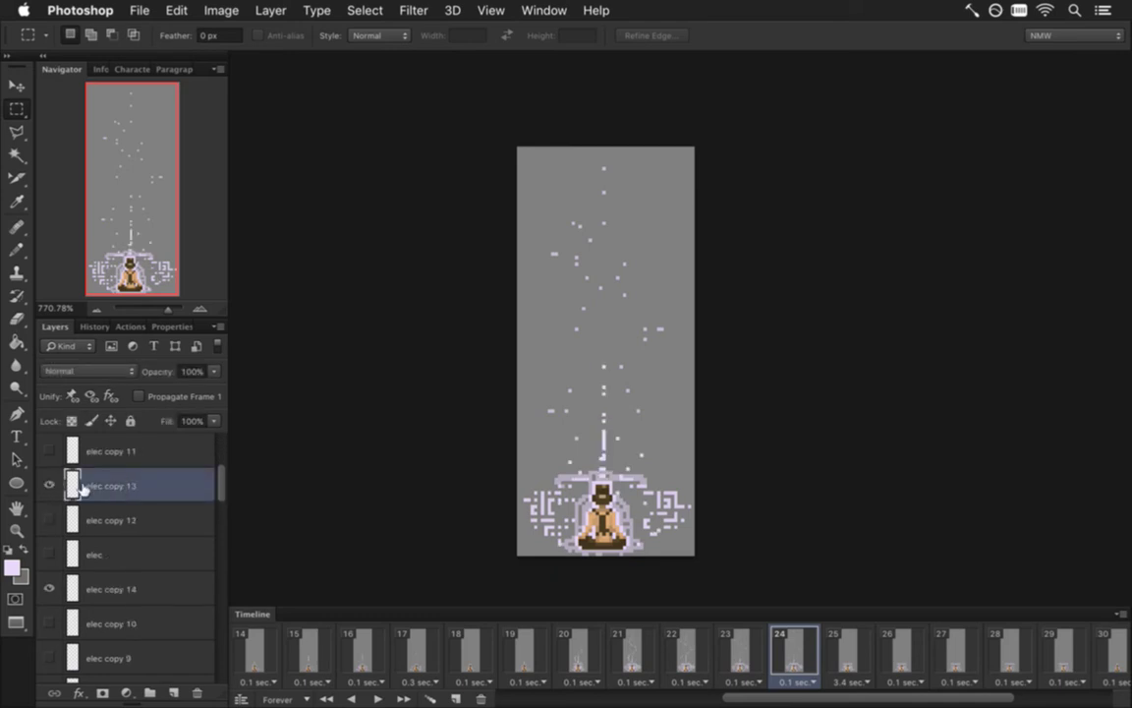
left_click_drag(590, 353, 619, 454)
key("v")
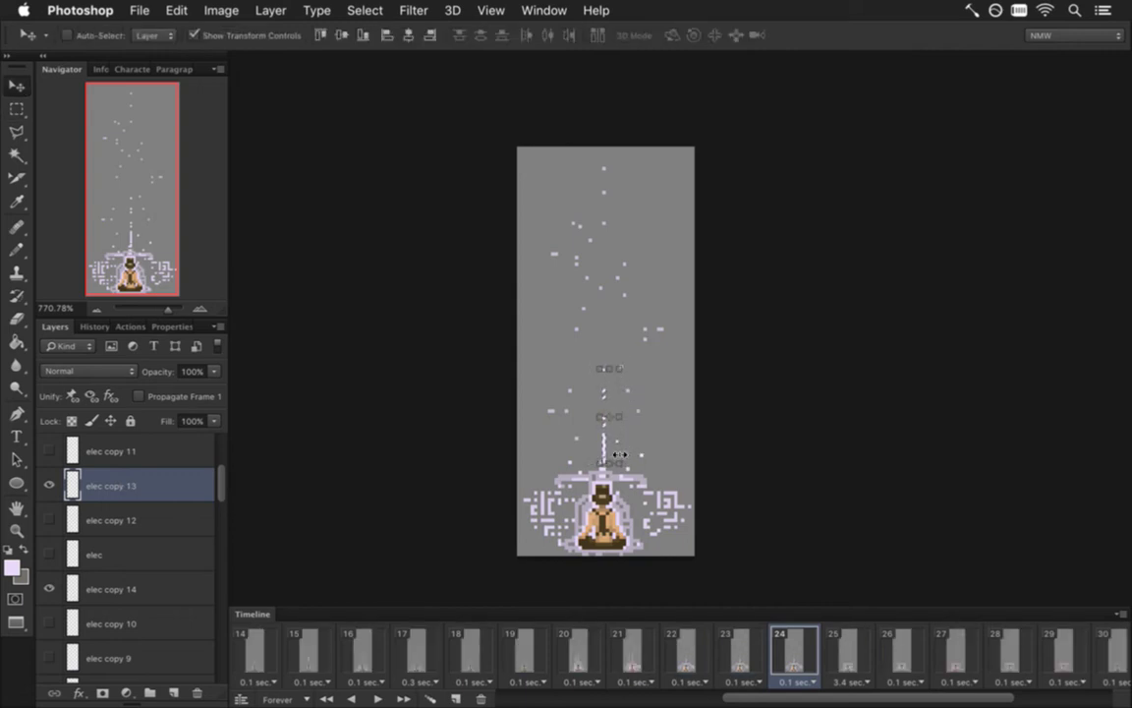
key("m")
left_click(375, 449)
key("super+j")
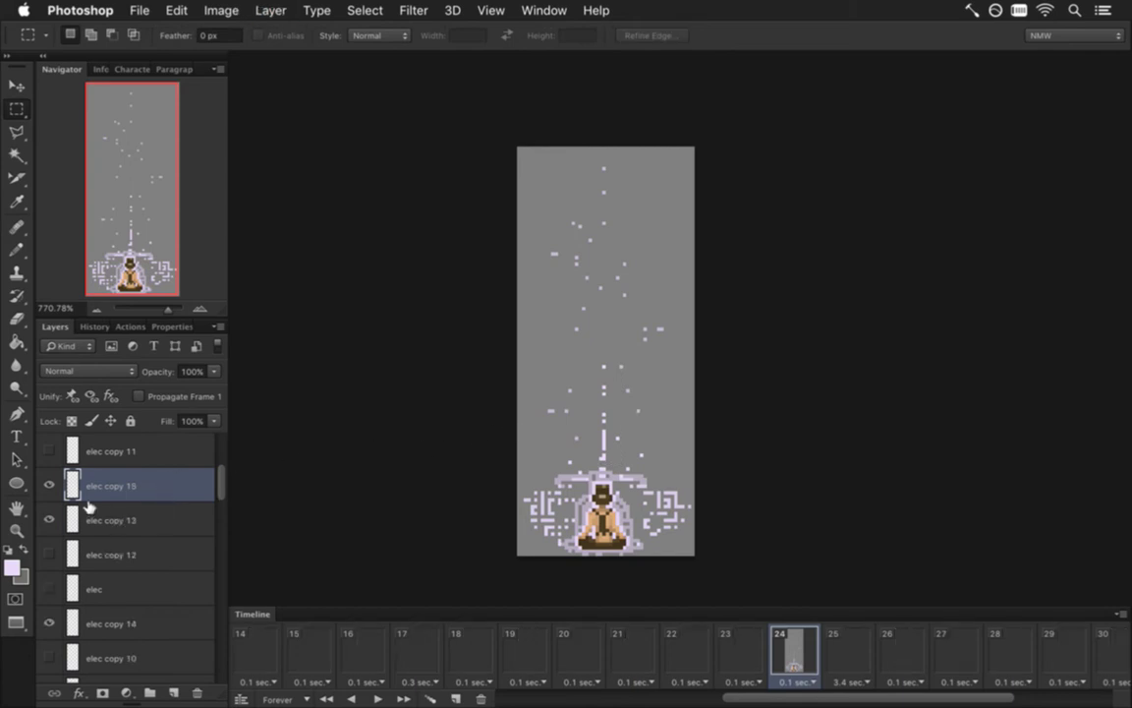
In frame 24, nudge elec copy 15 slightly down, erase parts of its beam and rays, and set its opacity to 60%.
left_click_drag(584, 358, 633, 459)
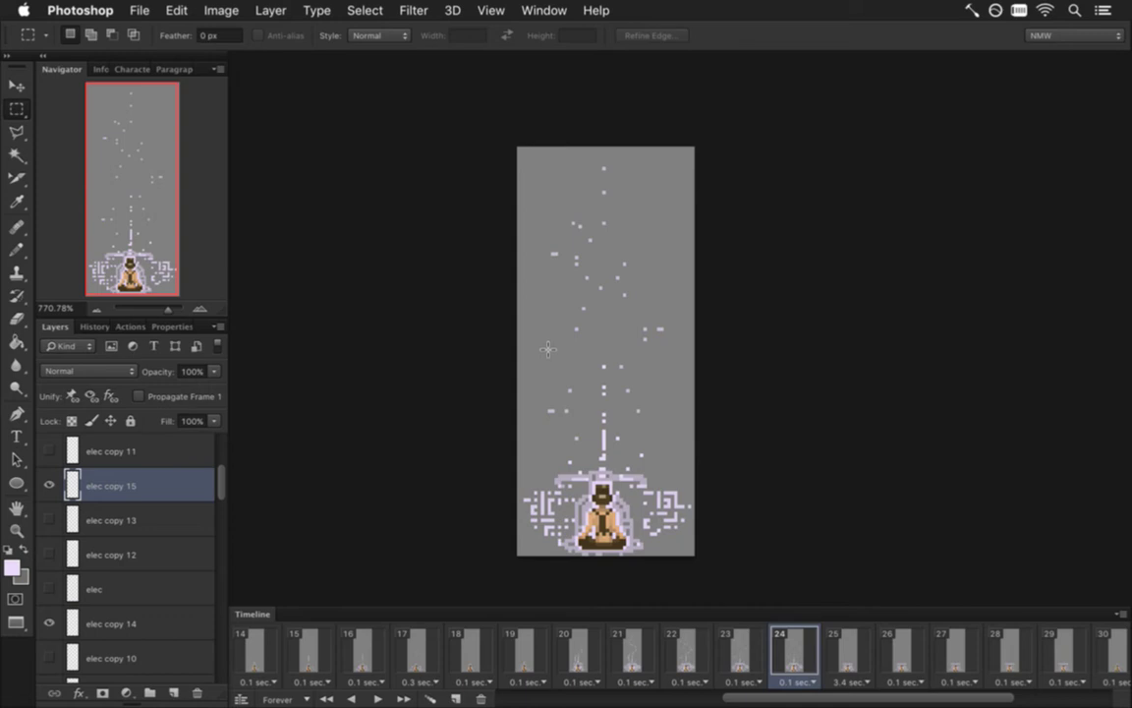
key("v")
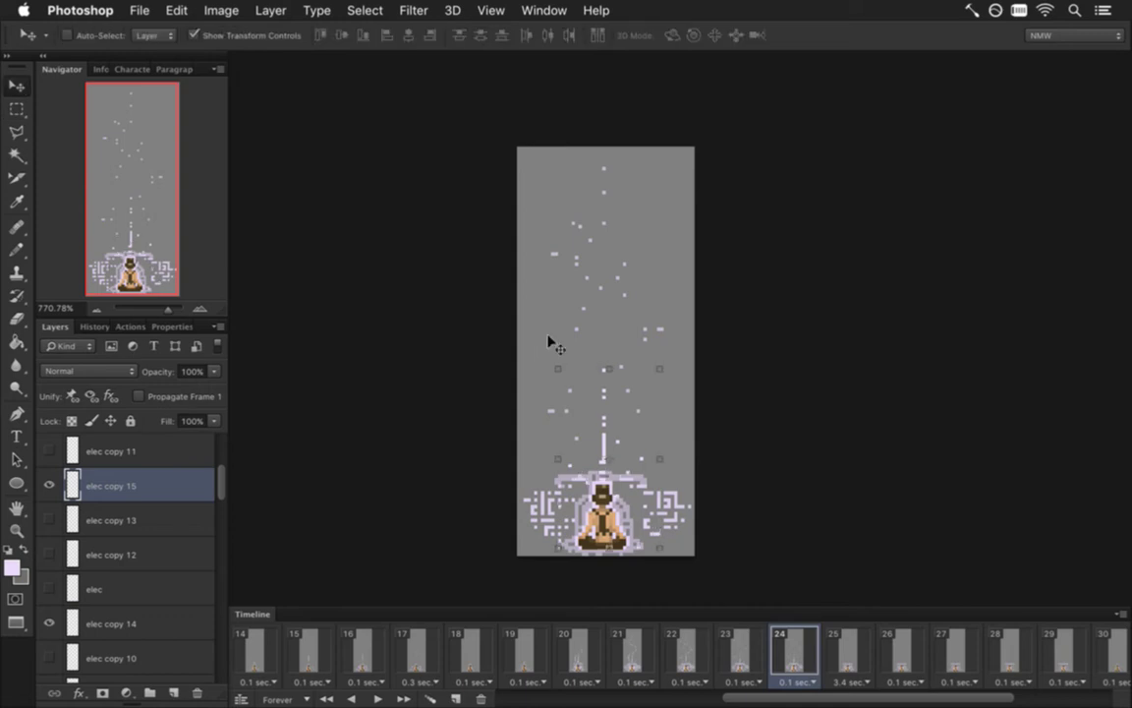
key("m")
key("e")
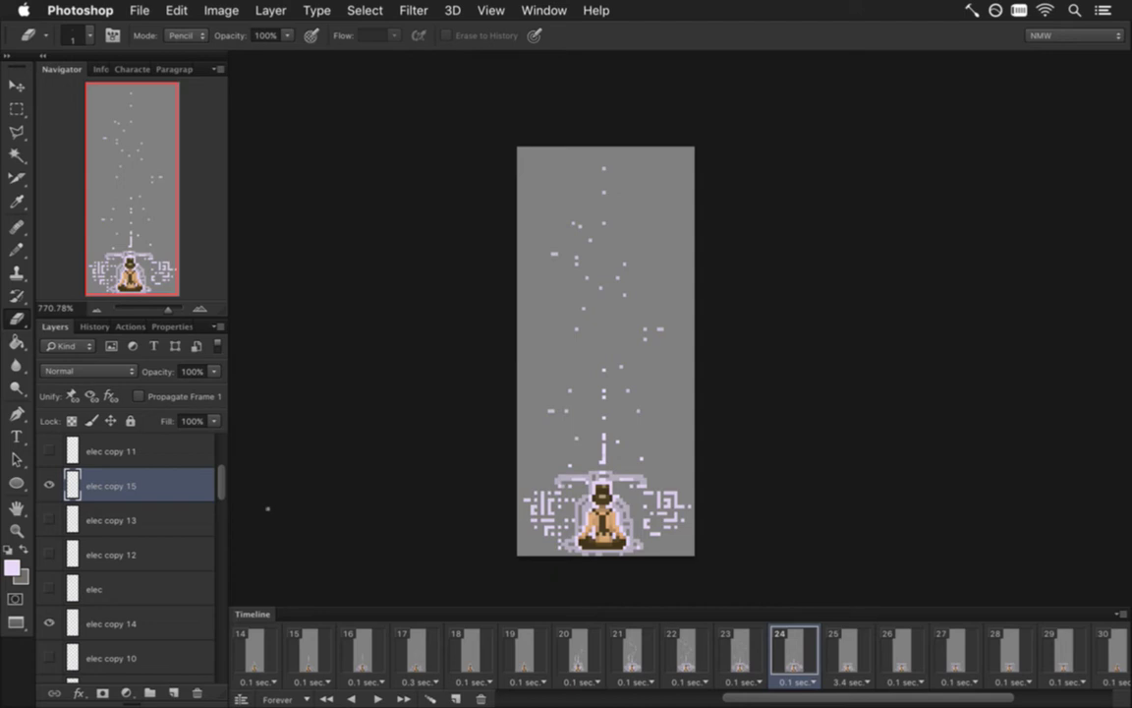
key("m")
key("6")
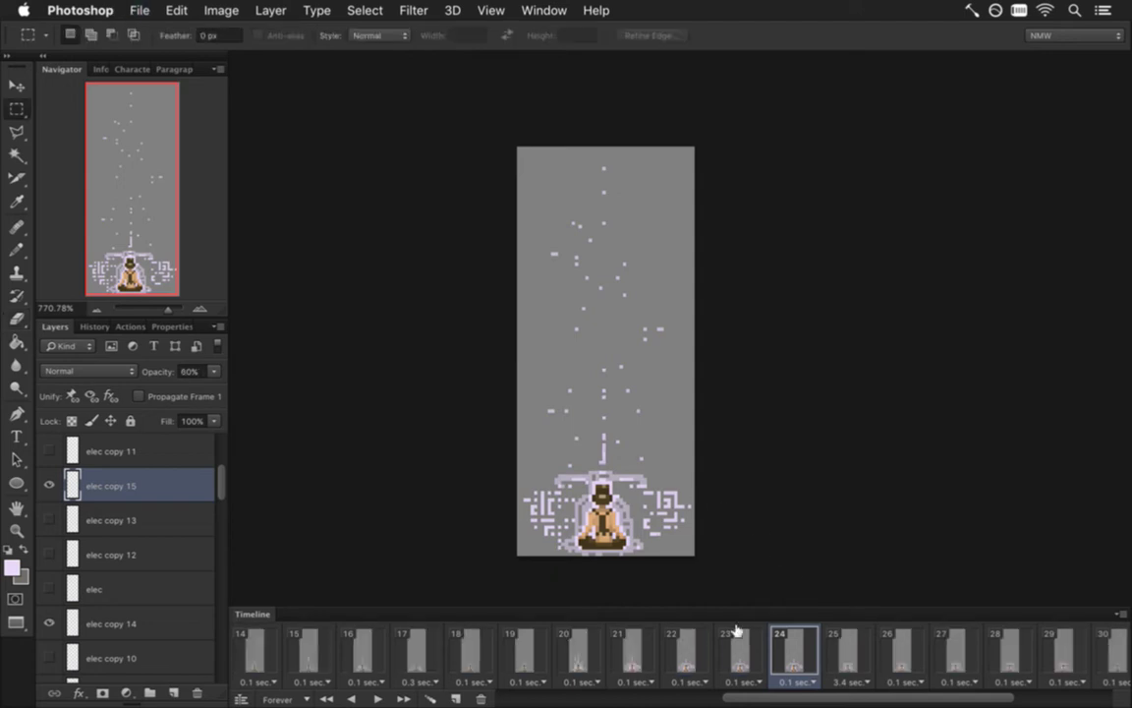
Compare frames 23 and 24, and replace elec copy 14 with a duplicate in frame 24.
left_click(739, 653)
left_click(773, 653)
scroll(197, 496, "down", 2)
left_click(125, 555)
key("9")
key("super+j")
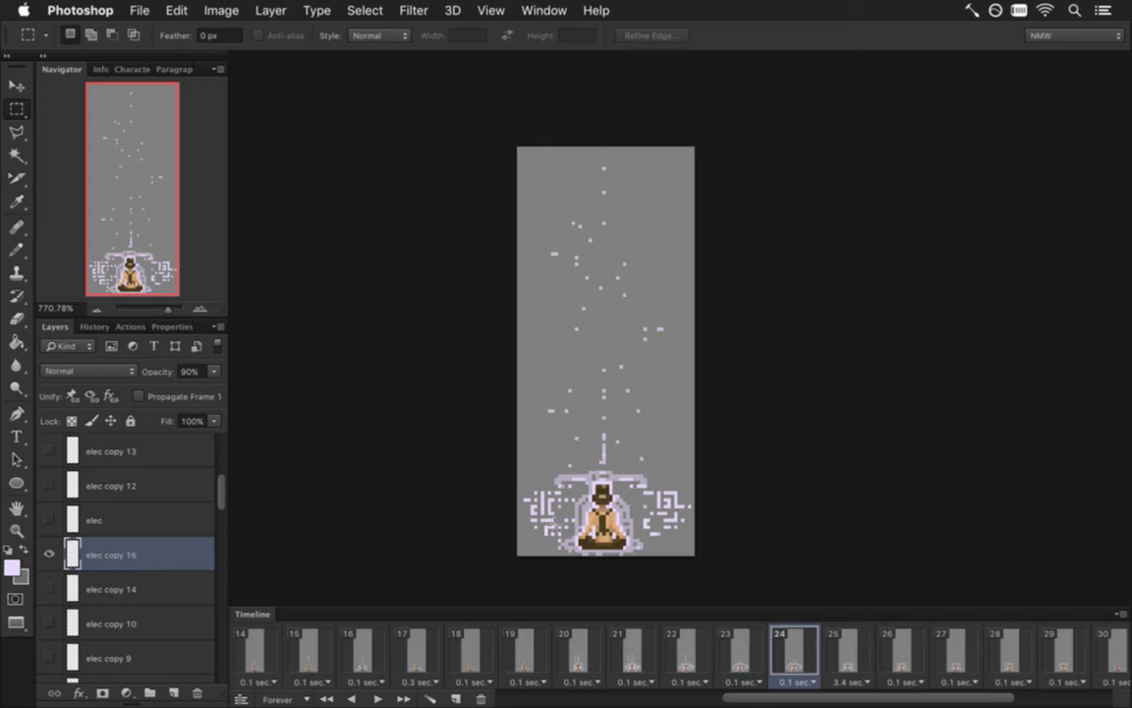
Erase parts of the side patterns on elec copy 16 in frame 24, set its opacity to 60%, and save the file.
key("e")
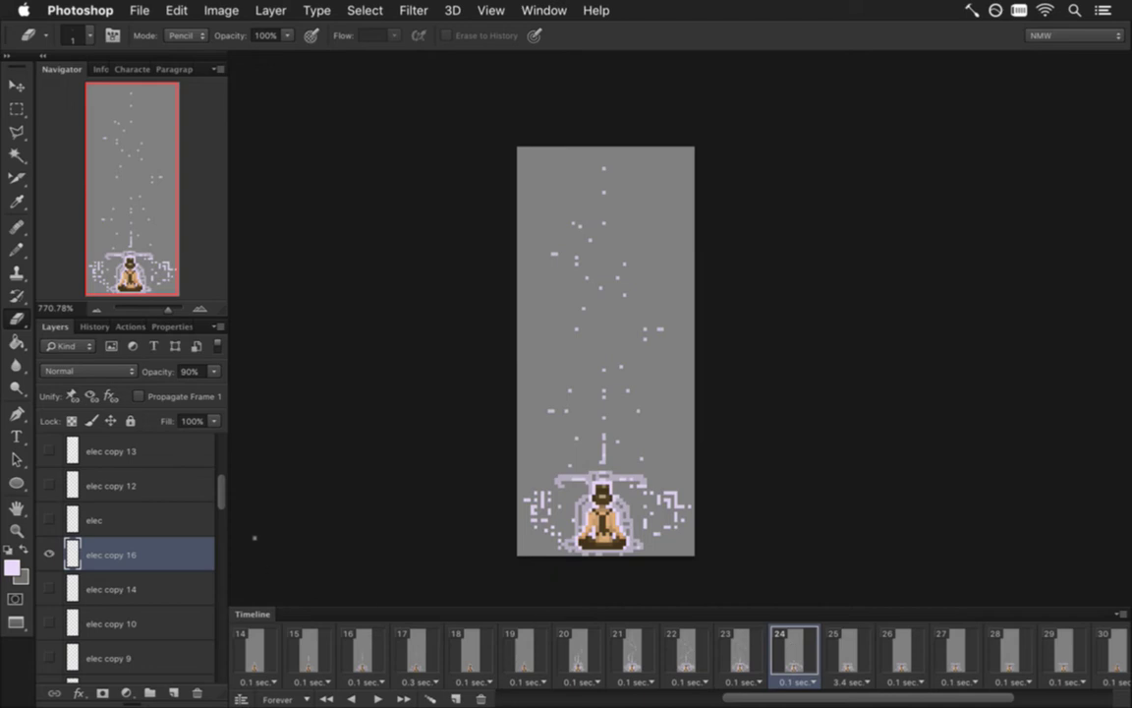
key("m")
key("8")
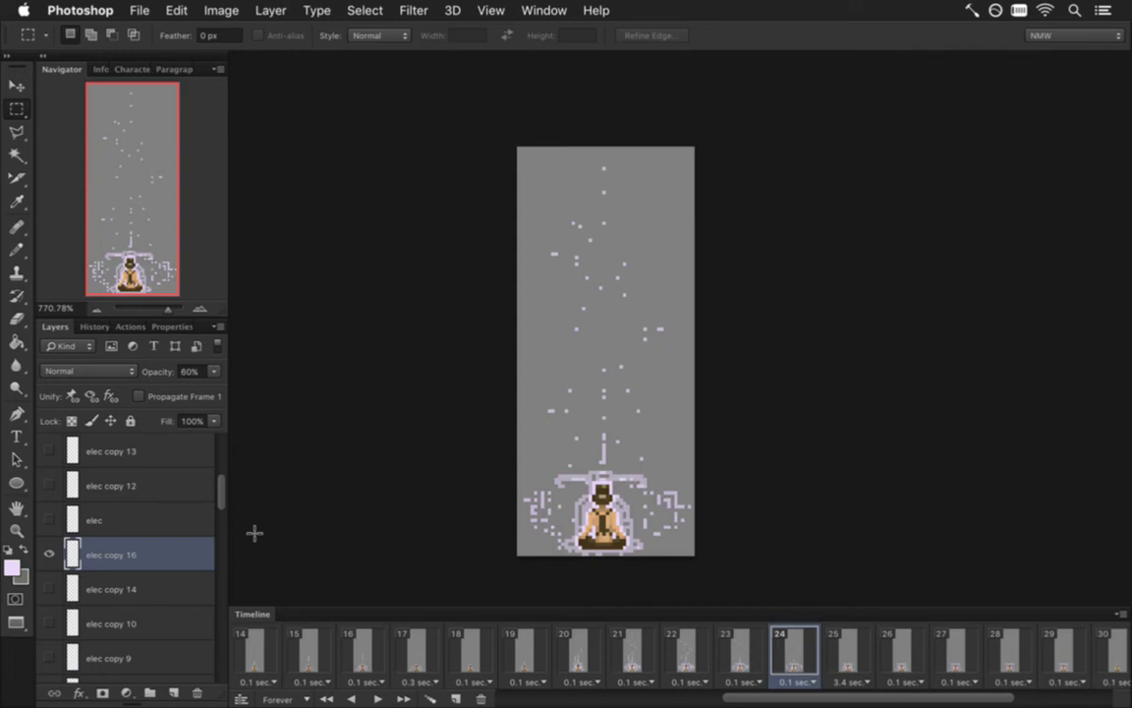
key("super+s")
Duplicate frame 24 as frame 25, and replace elec copy 16 with a duplicate in the new frame.
left_click(743, 655)
left_click(799, 655)
left_click(455, 697)
key("6")
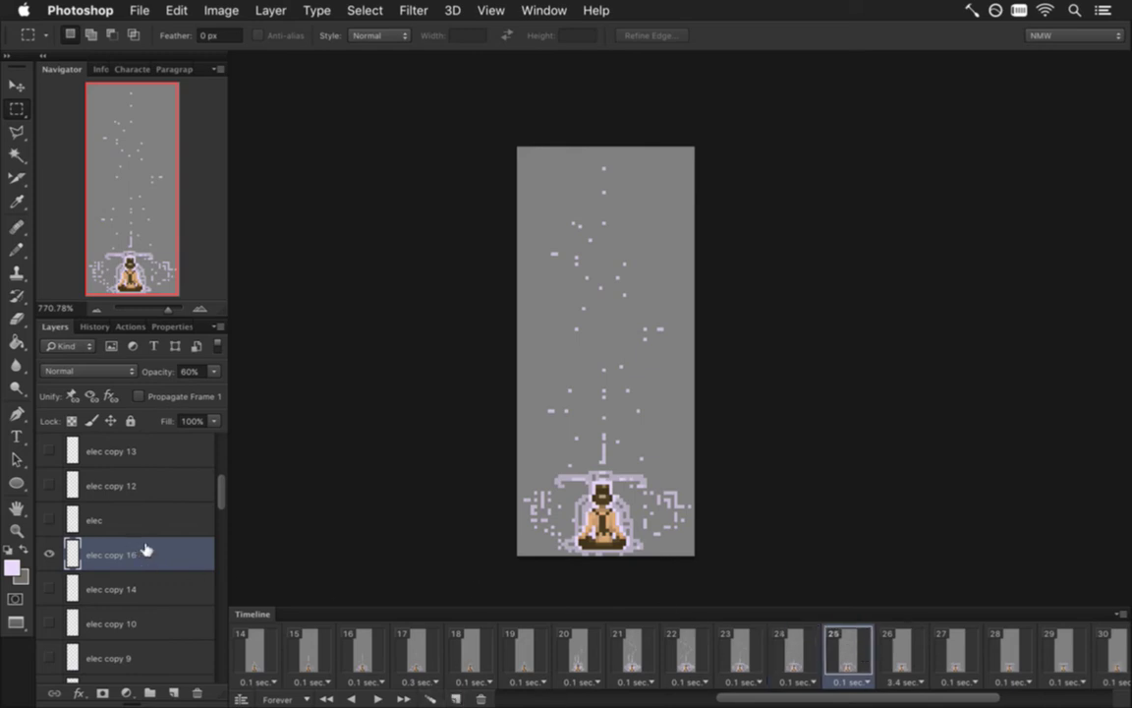
key("super+j")
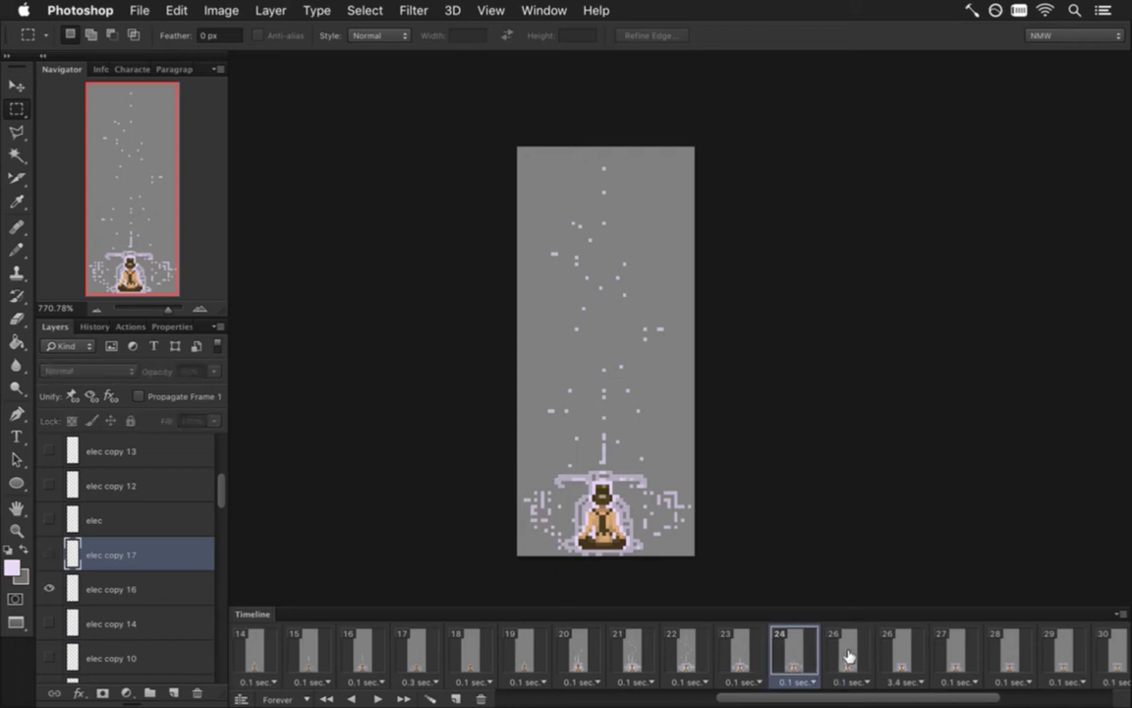
In frame 25, shift both side patterns on elec copy 17 slightly outward, away from the figure.
left_click_drag(535, 488, 581, 574)
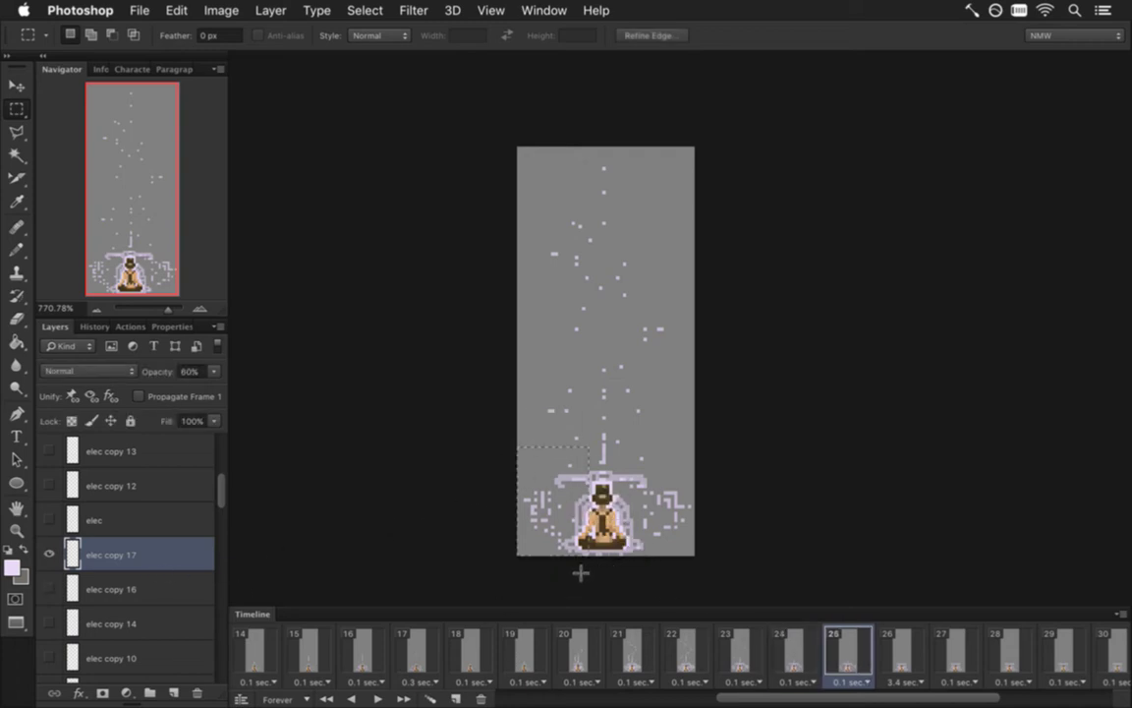
key("v")
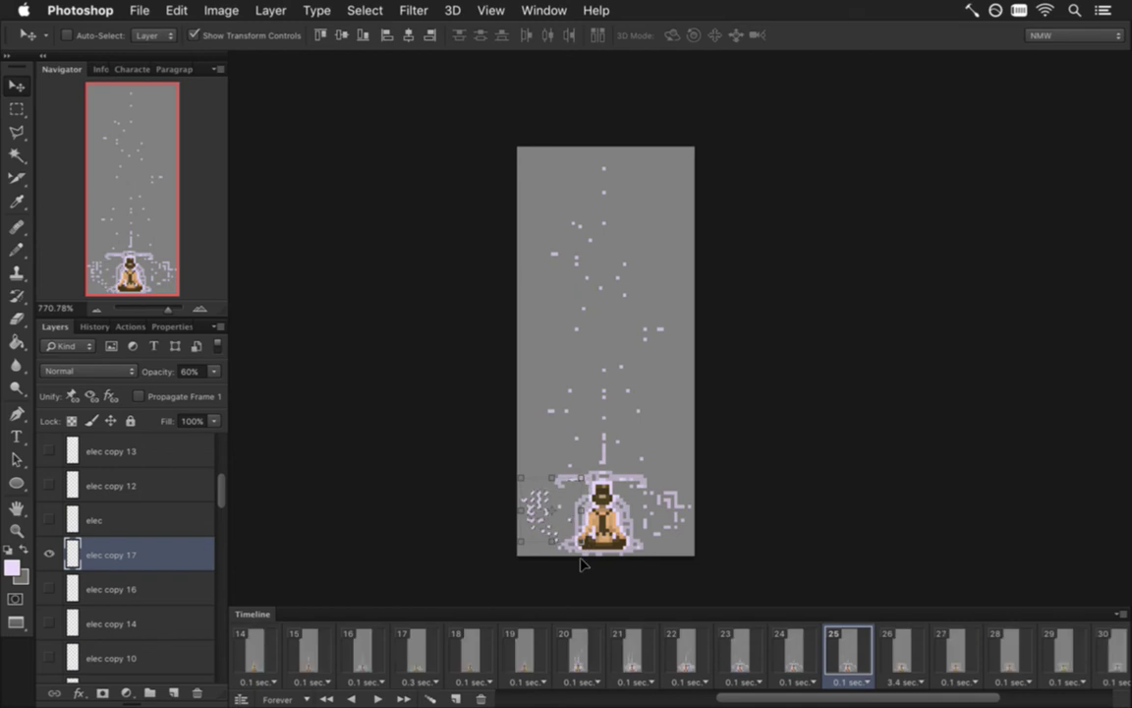
key("m")
left_click(581, 572)
left_click(575, 433)
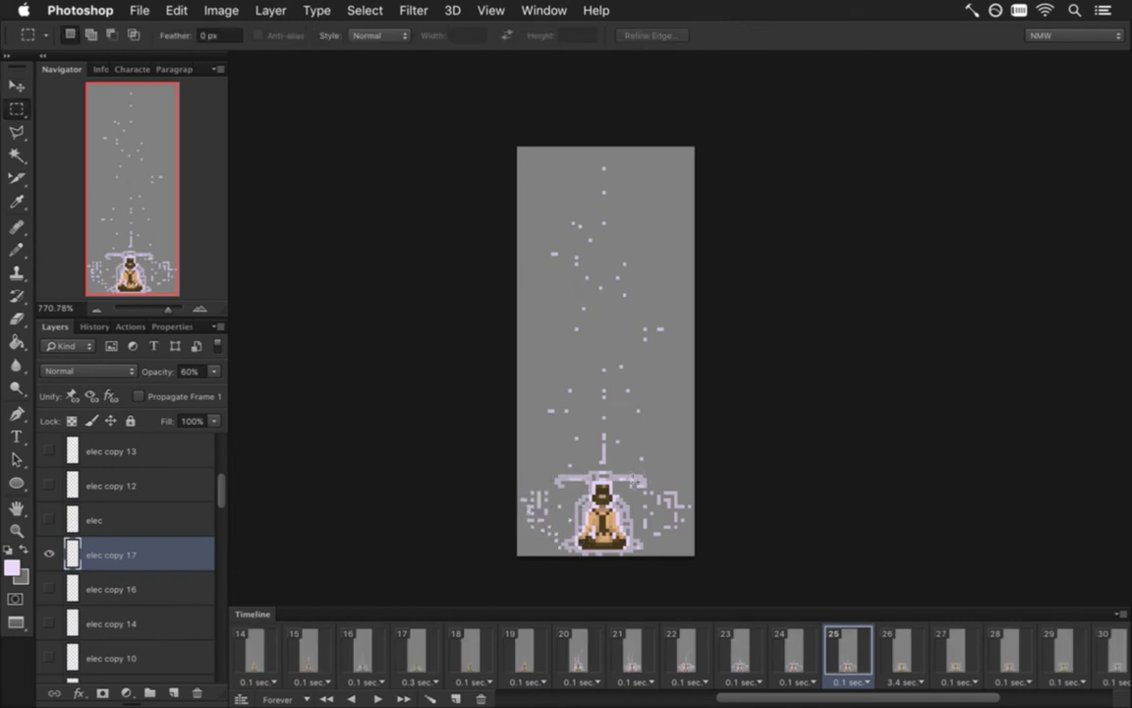
left_click_drag(615, 456, 704, 556)
key("v")
key("Return")
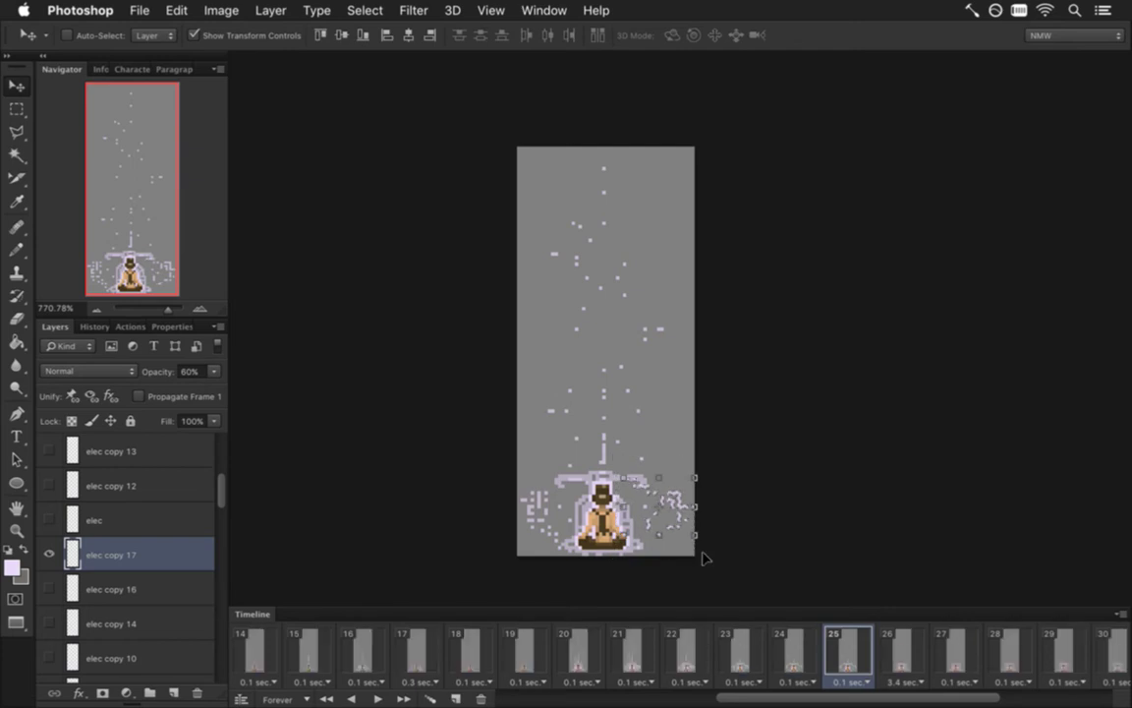
key("m")
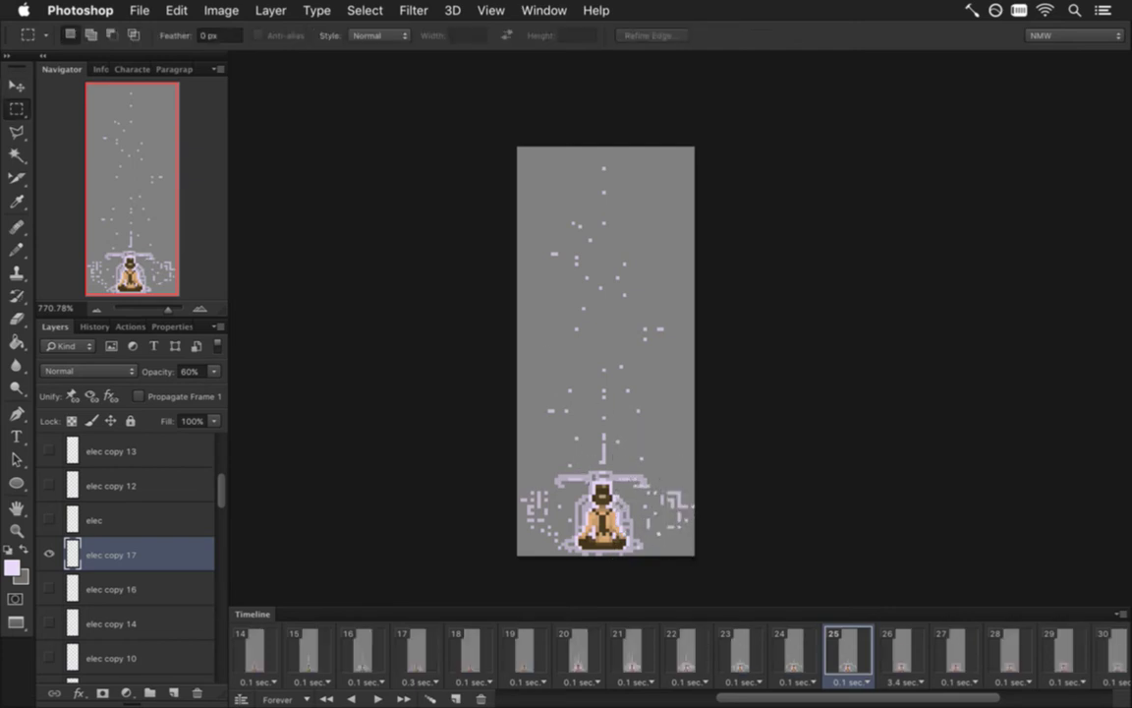
Erase more pixels from the side patterns on elec copy 17 in frame 25, and set its opacity to 30%.
key("e")
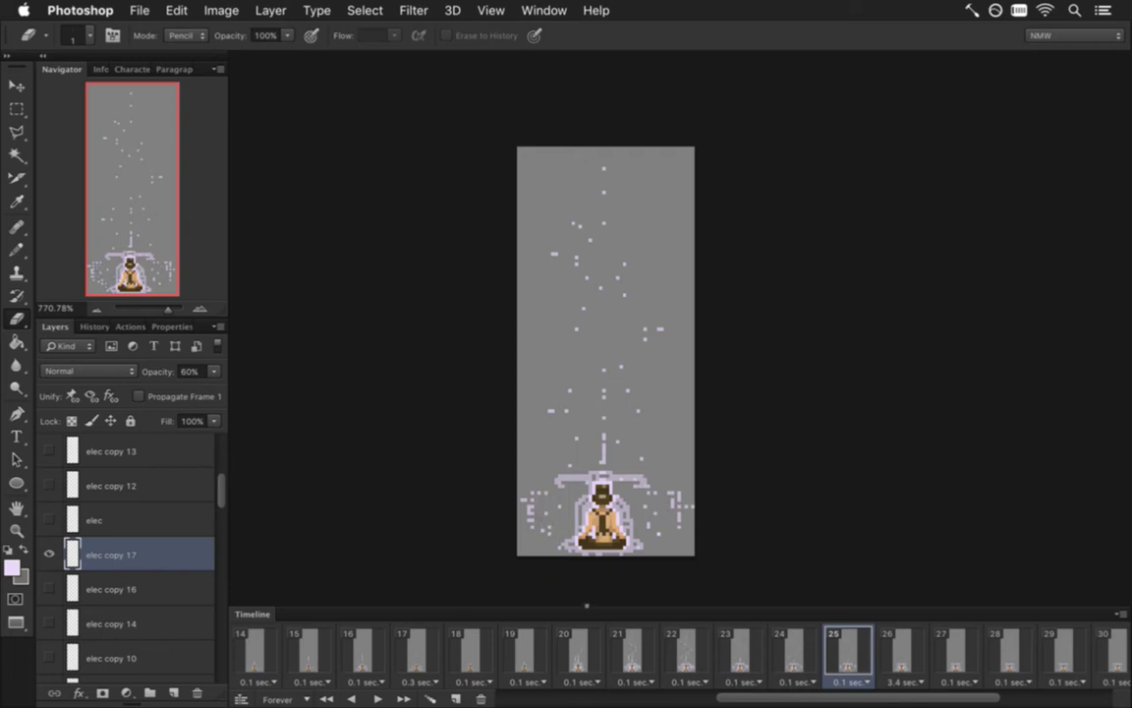
key("m")
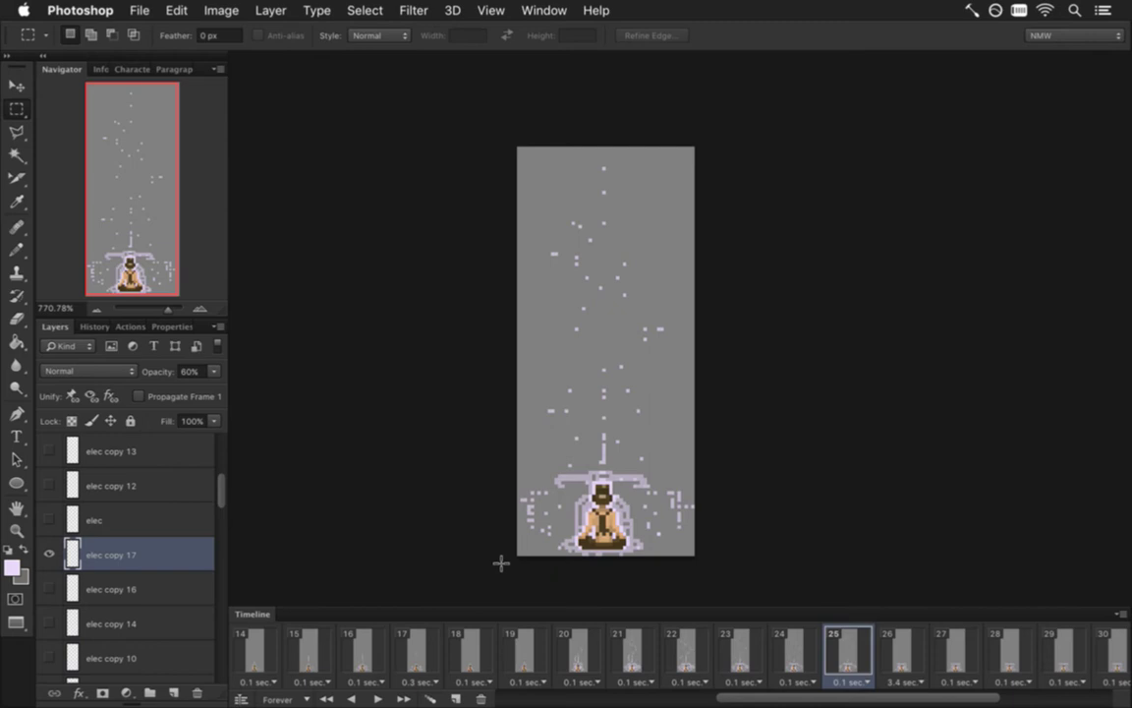
key("3")
In frame 25, nudge elec copy 15 slightly down and set its opacity to 30%.
left_click_drag(219, 495, 220, 481)
left_click(148, 519)
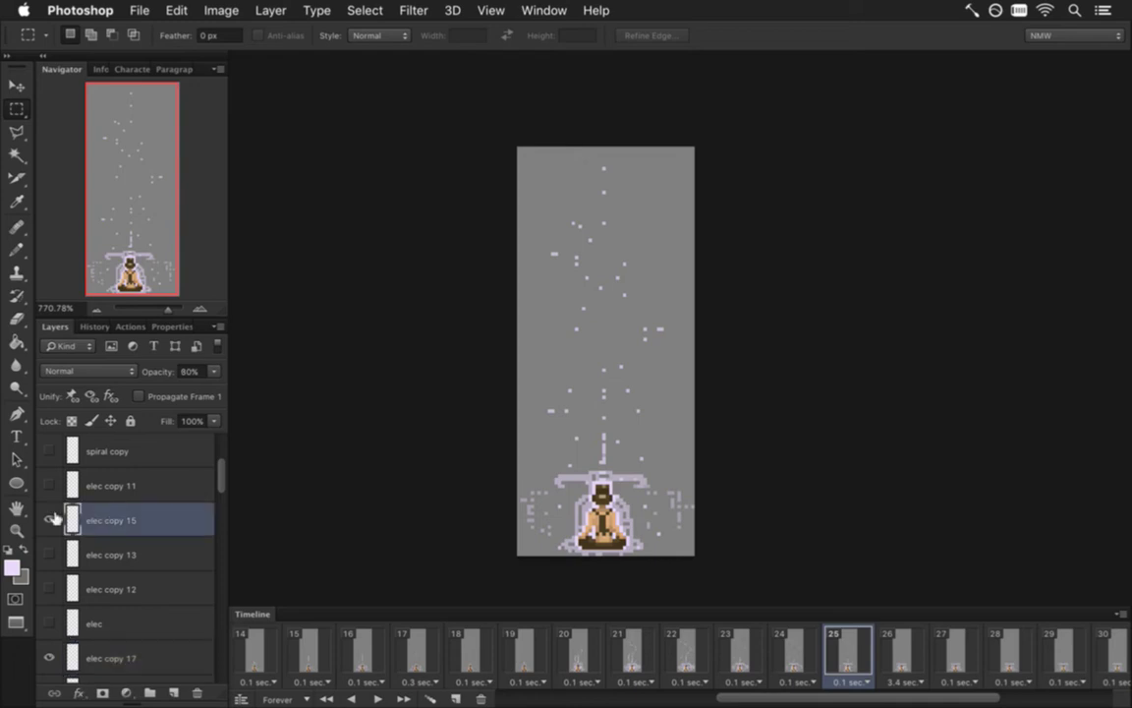
left_click(49, 519)
key("v")
key("Down")
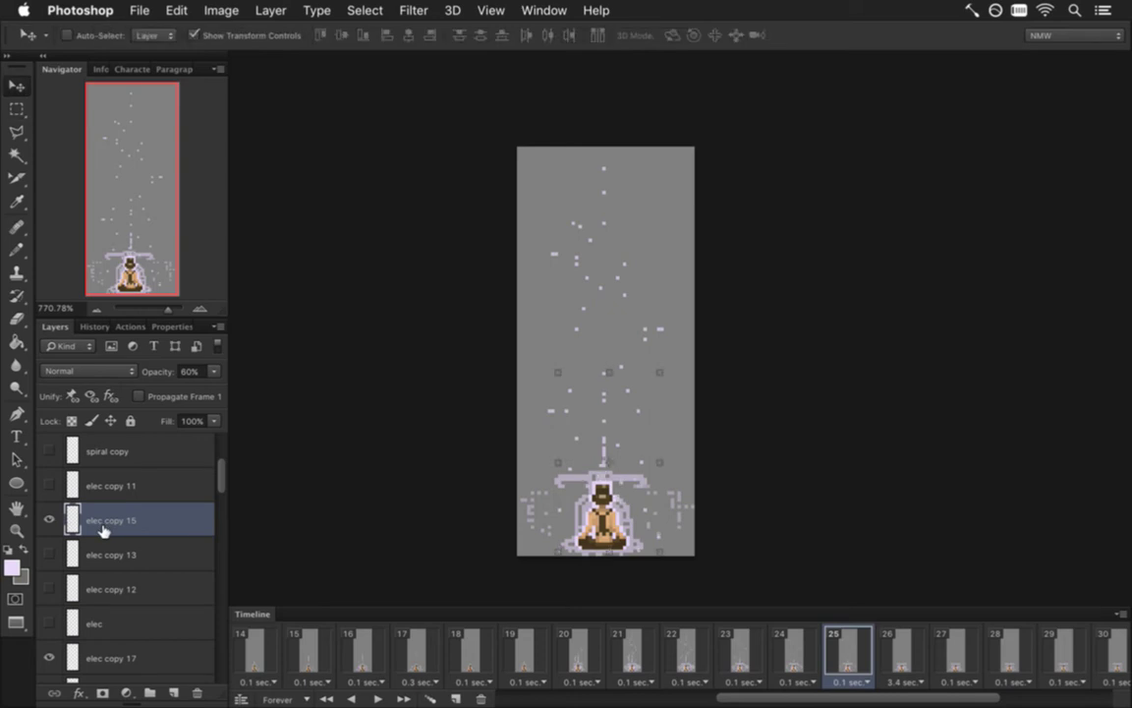
key("m")
key("3")
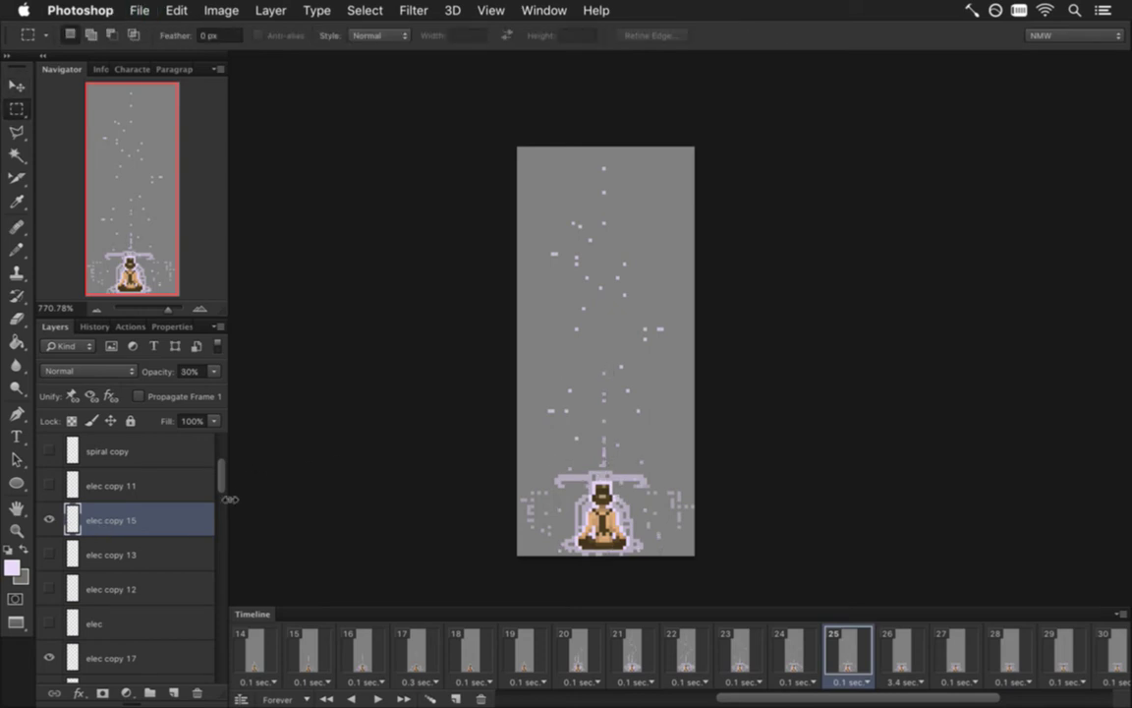
In frame 25, nudge spiral copy 3 slightly up, set its opacity to 30%, and save the document.
scroll(222, 471, "up", 1)
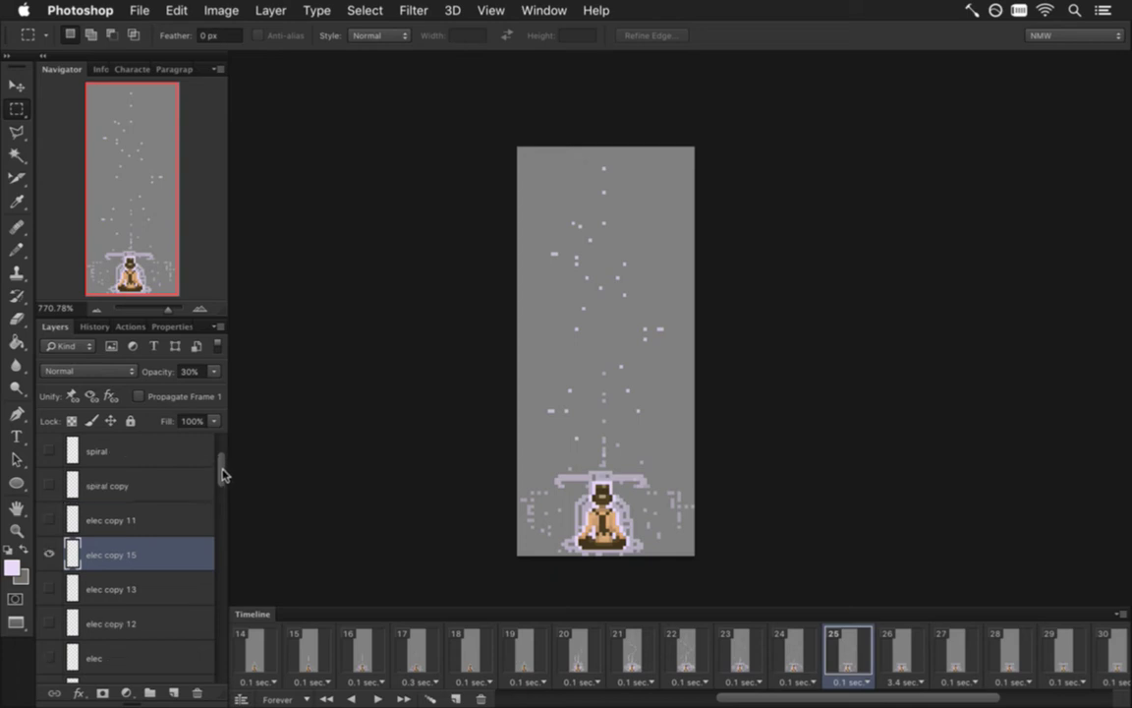
scroll(222, 461, "up", 4)
left_click(161, 518)
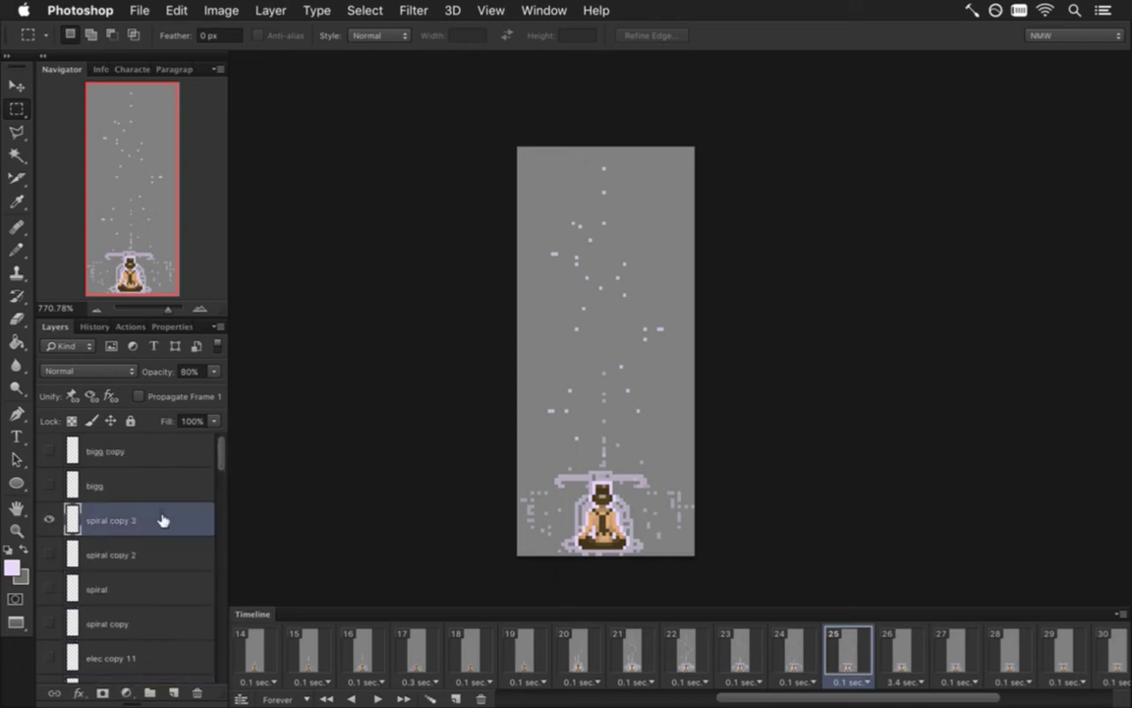
key("v")
key("6")
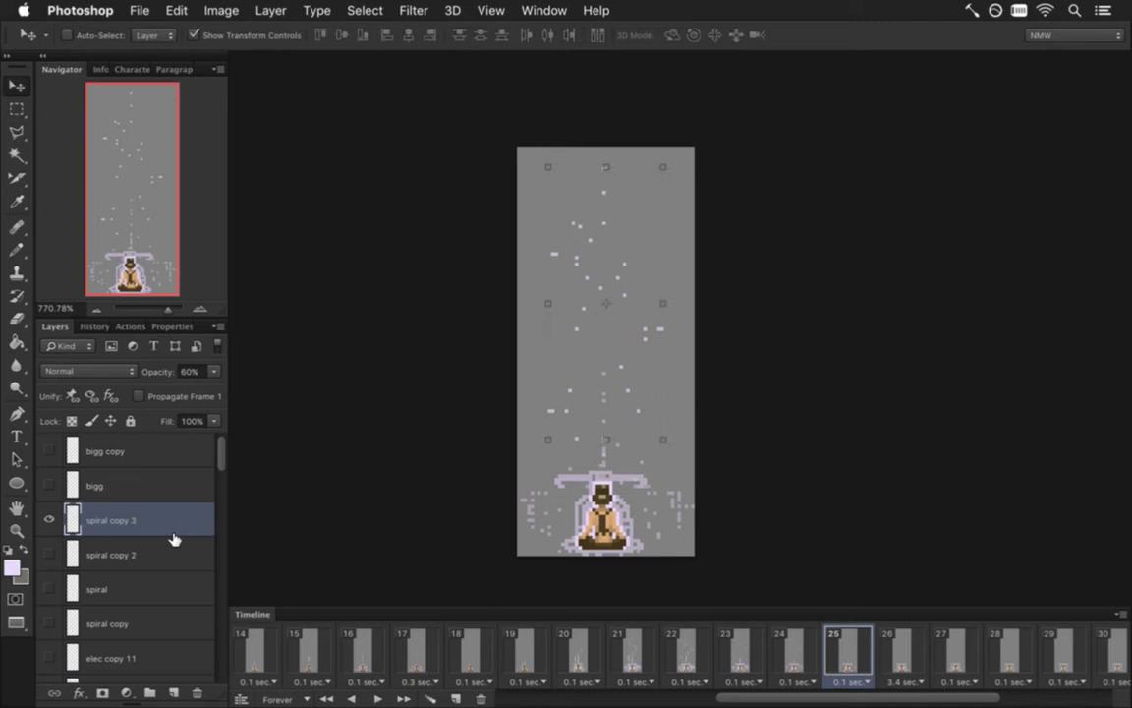
key("Up")
key("m")
key("3")
key("super+s")
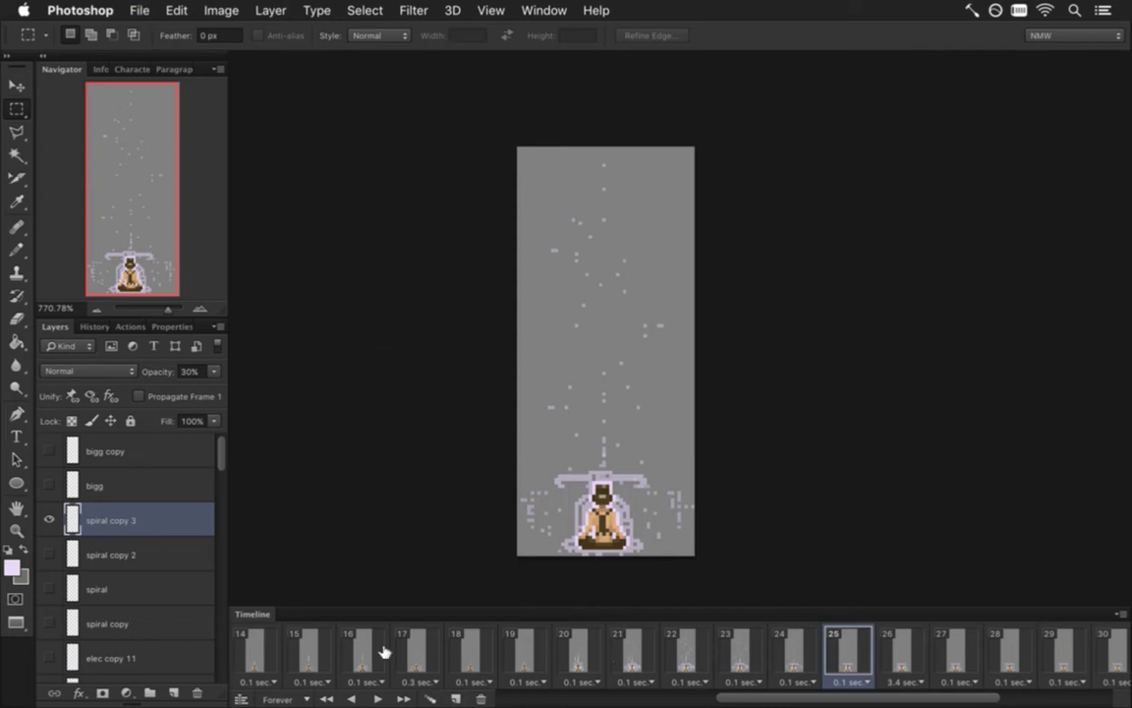
Play the animation from frame 14 to check how the energy burst dissipates.
left_click(253, 651)
left_click(375, 697)
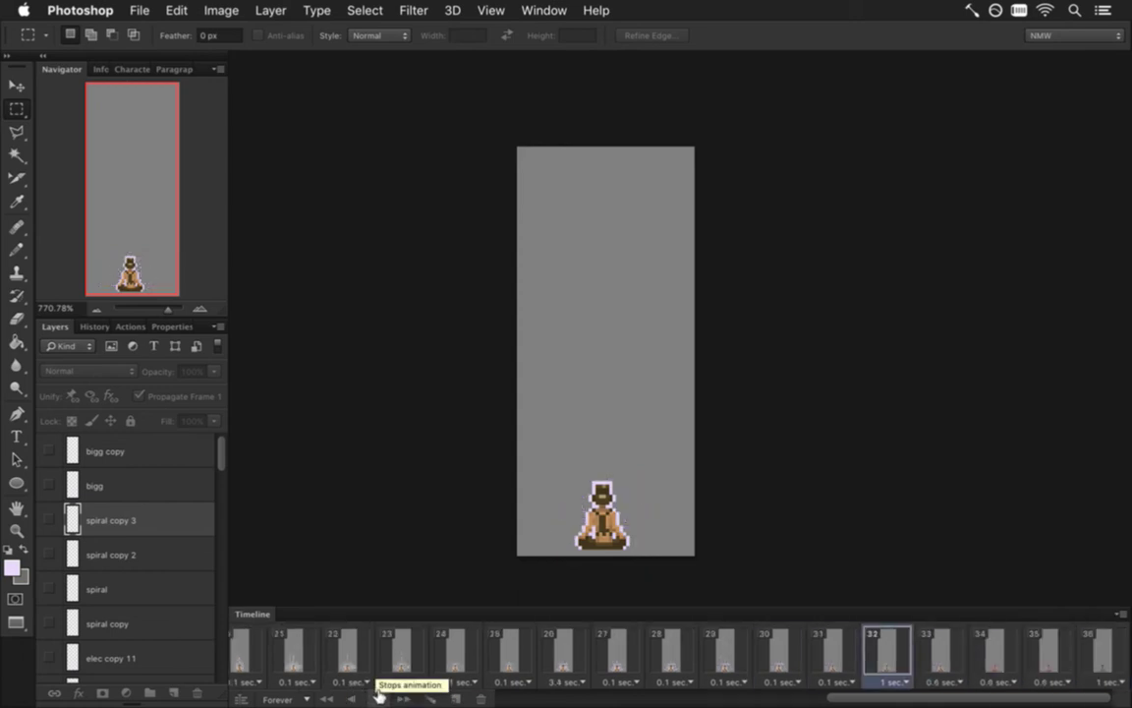
left_click(376, 695)
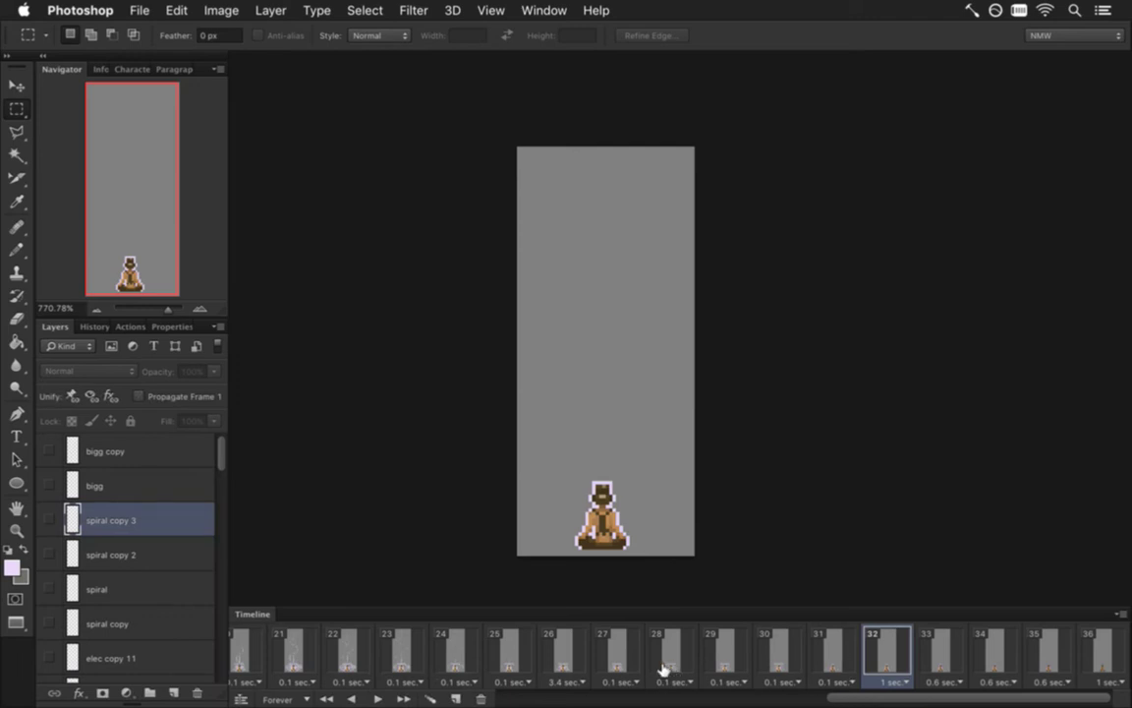
In frame 26, hide the elec copy 9 layer.
left_click(618, 653)
left_click(568, 655)
left_click(516, 656)
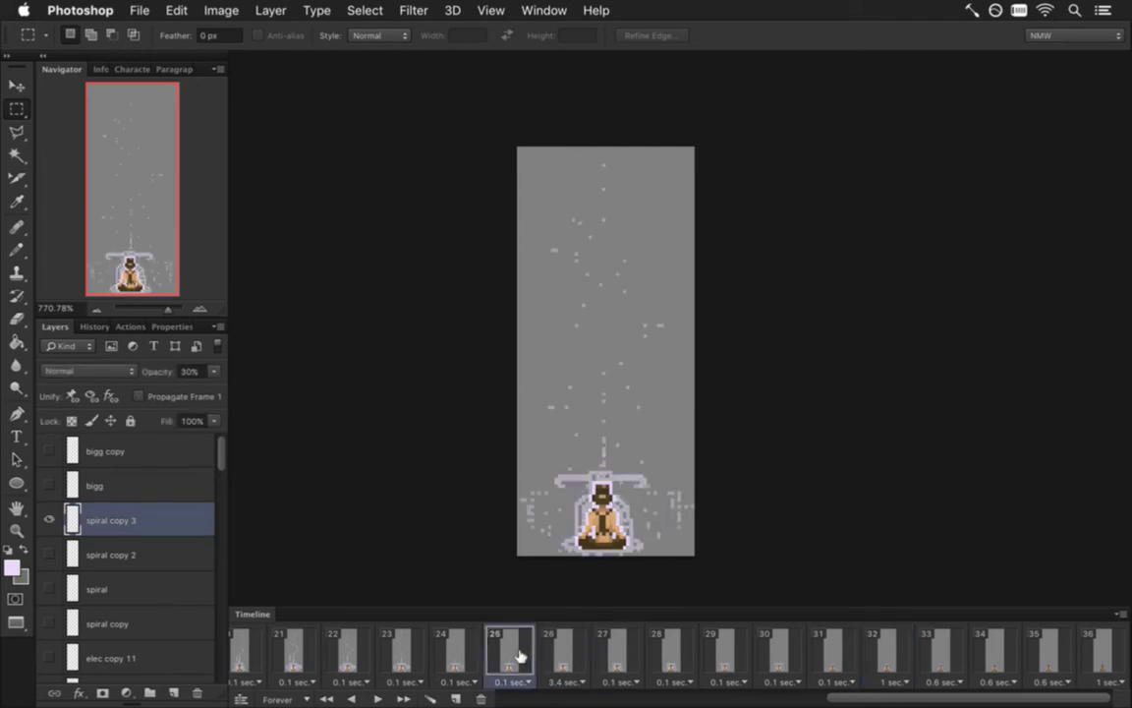
left_click(567, 653)
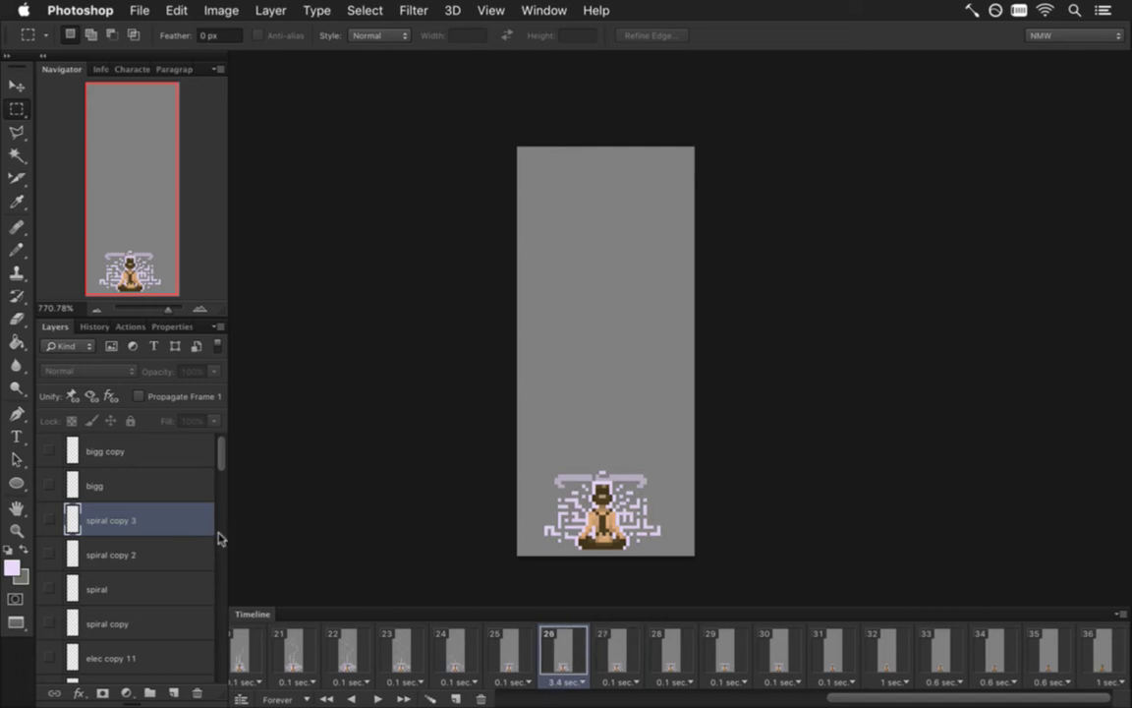
left_click_drag(220, 450, 216, 512)
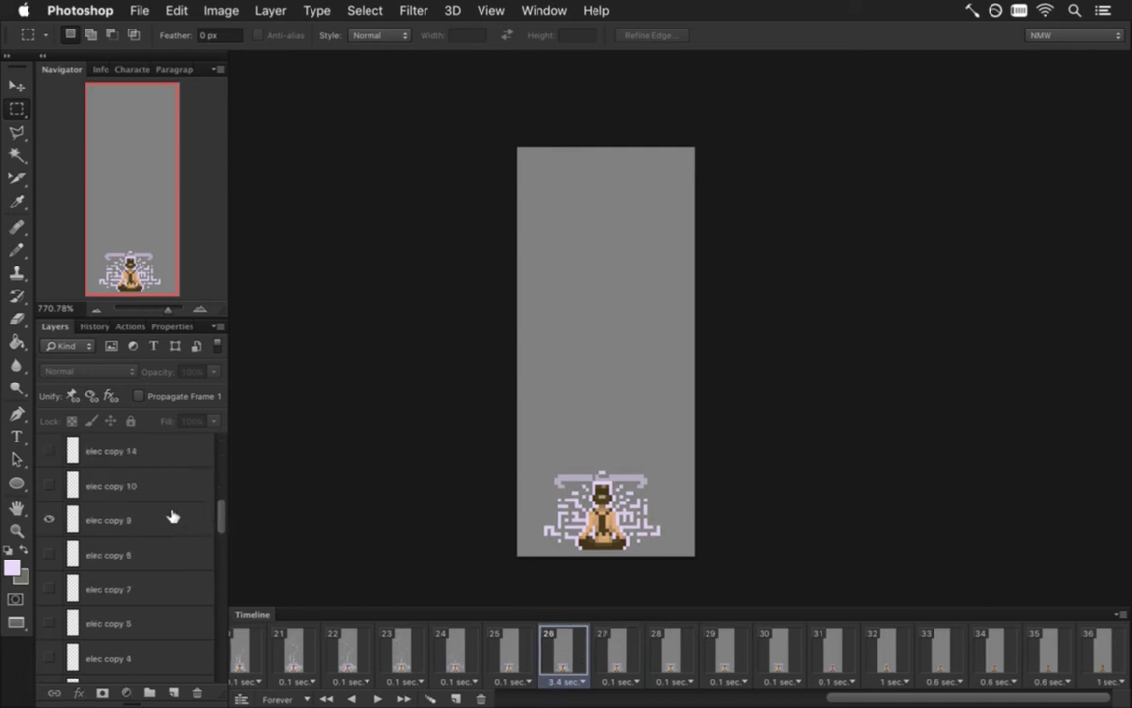
left_click(180, 520)
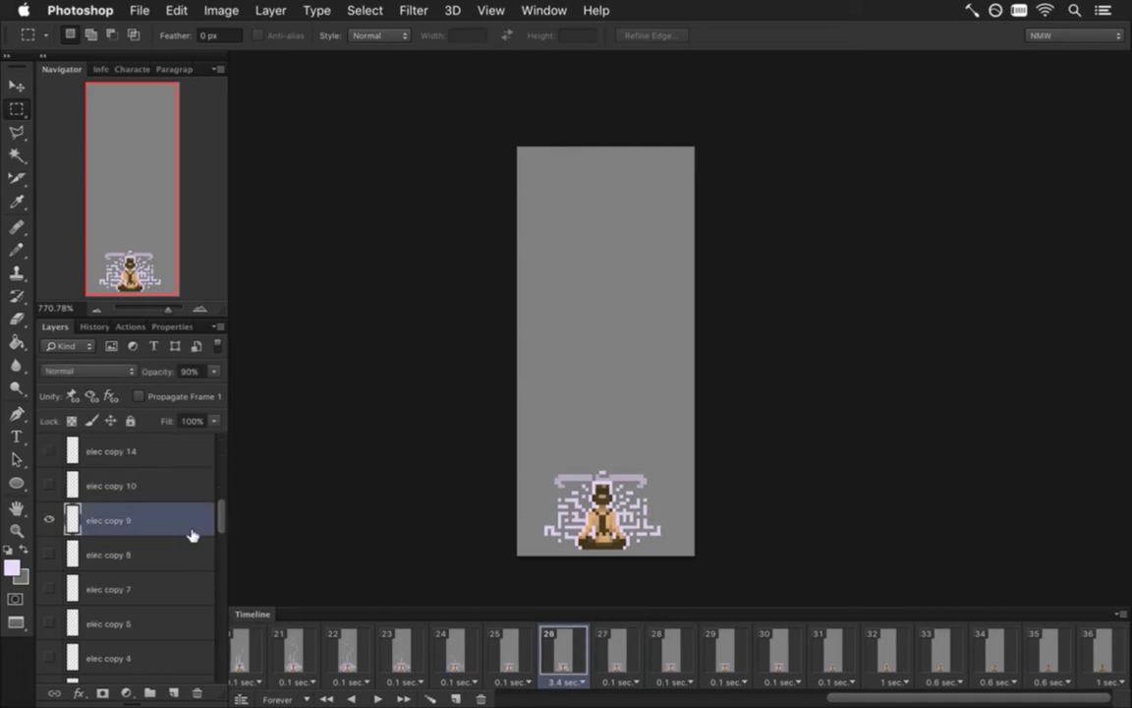
left_click(49, 519)
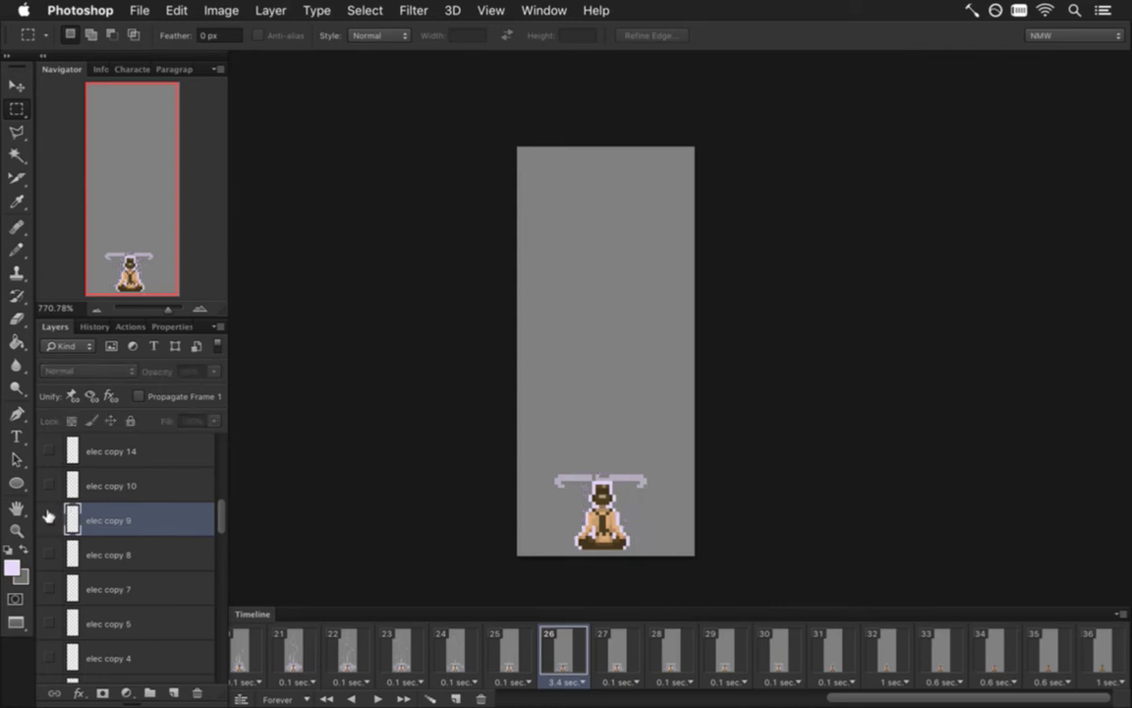
Compare frames 25 and 26, and hide elec copy 9 in frame 27.
left_click(526, 646)
left_click(562, 649)
left_click(609, 648)
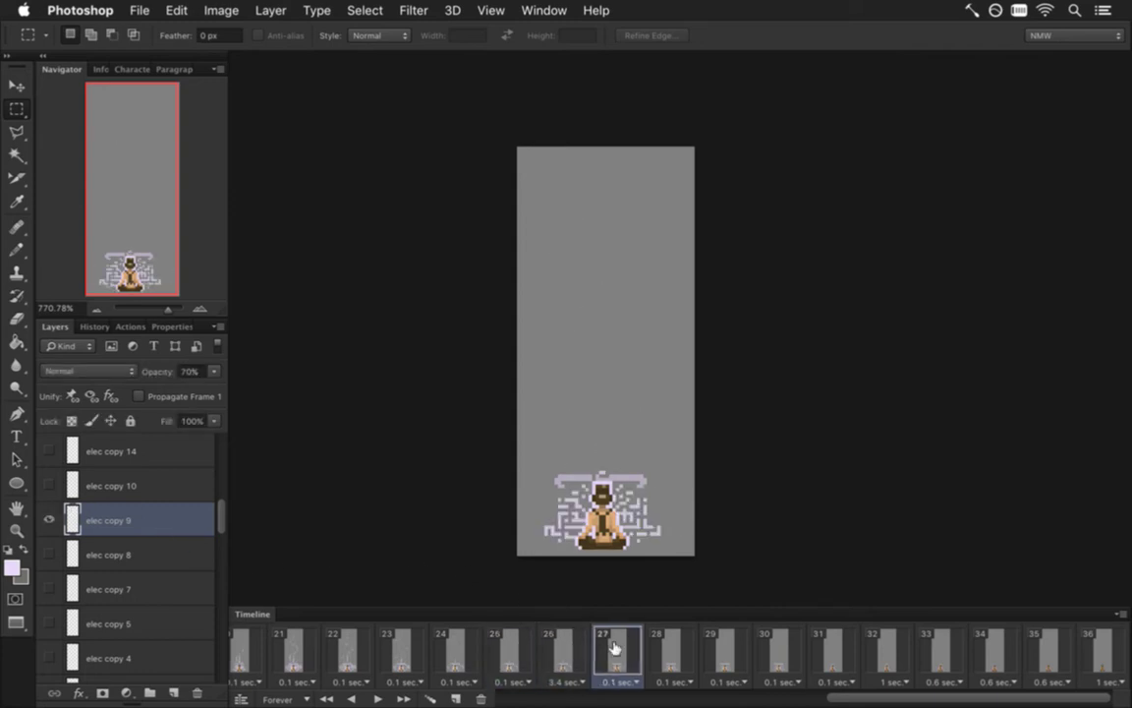
left_click(49, 519)
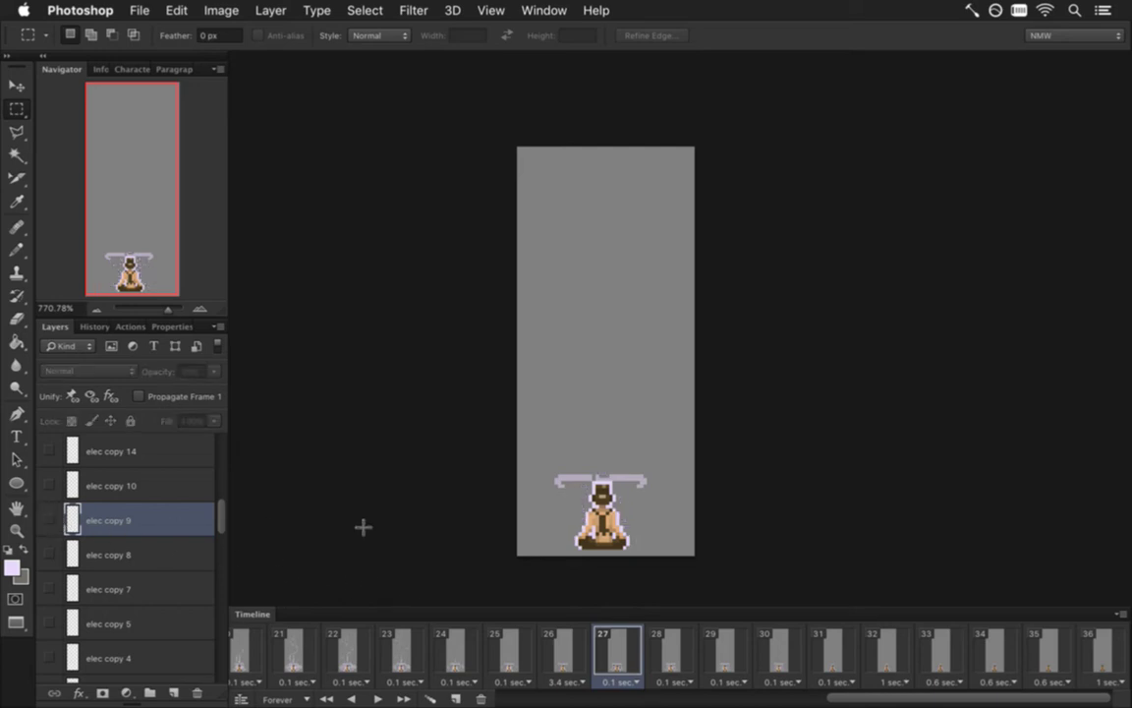
Step back and forth through frames 26 to 31 to examine how the remaining electric pattern fades.
left_click(668, 651)
left_click(727, 651)
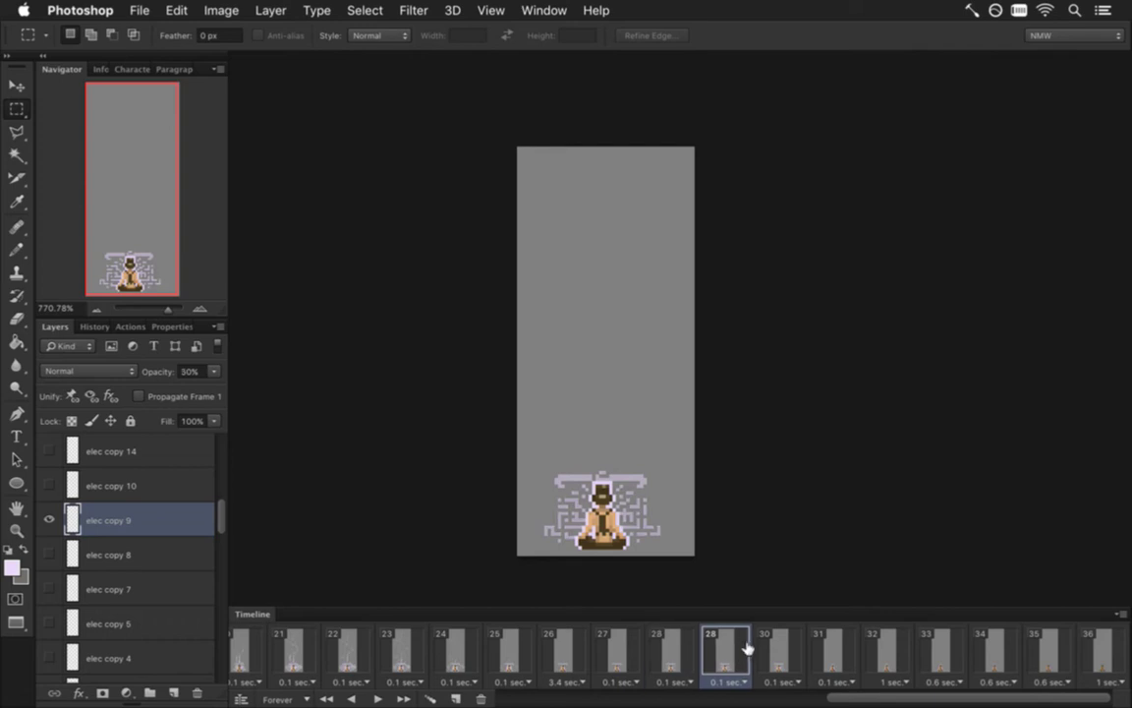
left_click(773, 654)
left_click(825, 653)
left_click(779, 651)
left_click(730, 648)
left_click(666, 648)
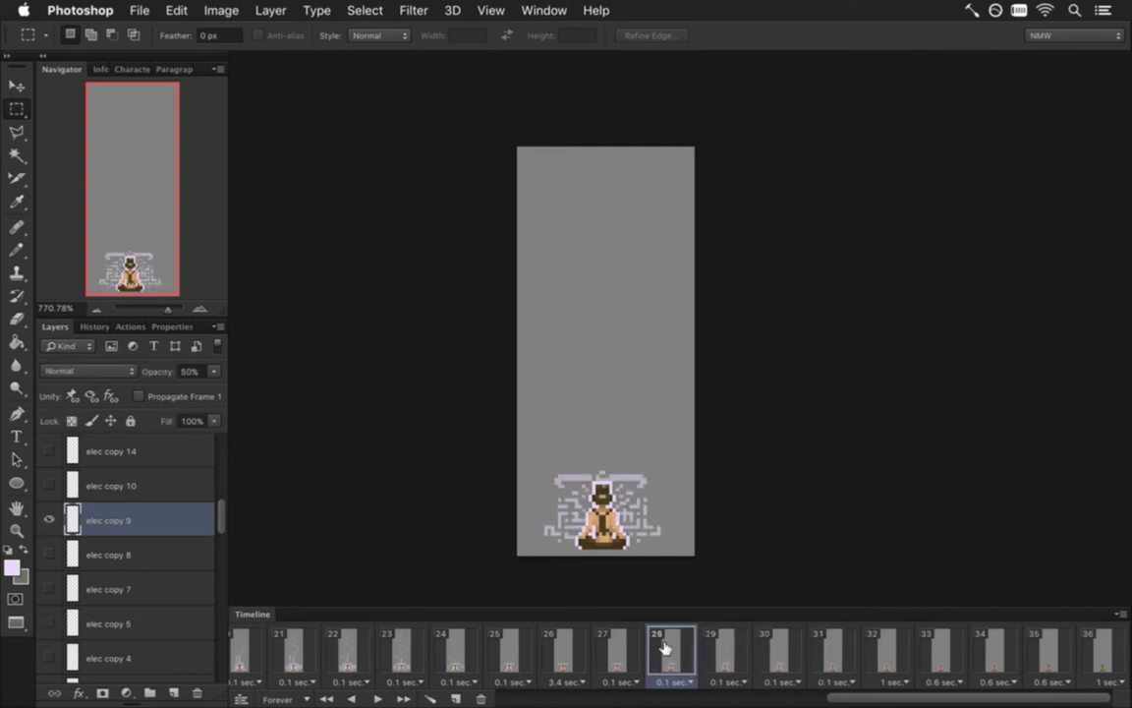
left_click(621, 643)
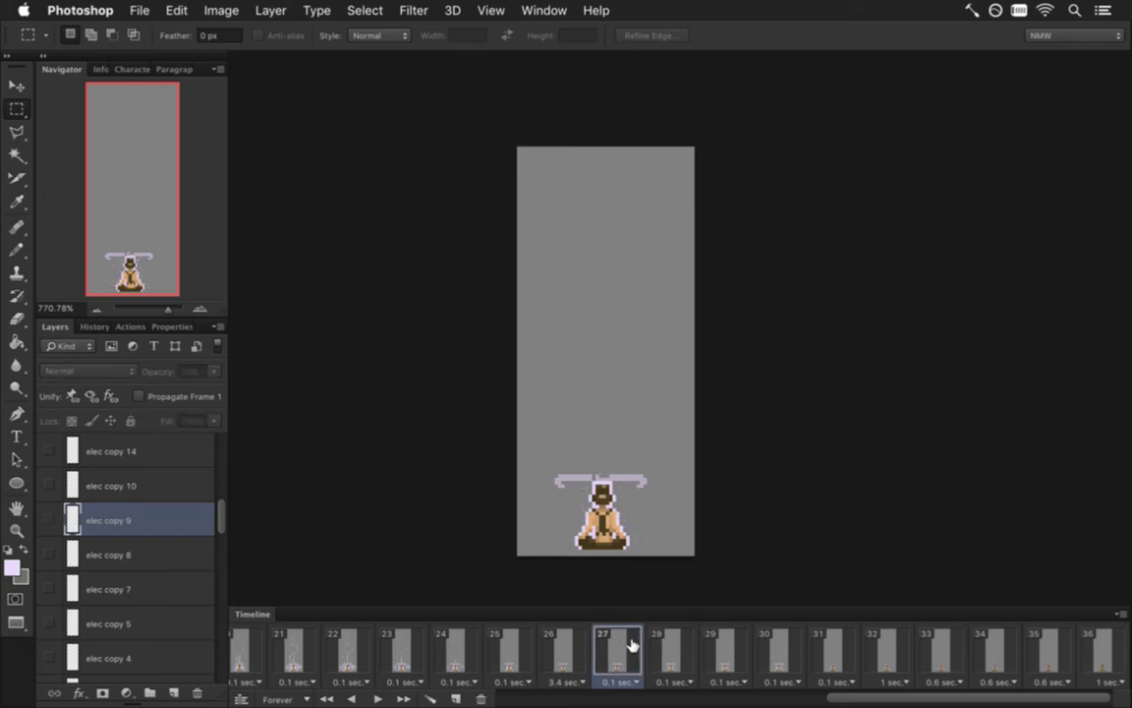
left_click(675, 643)
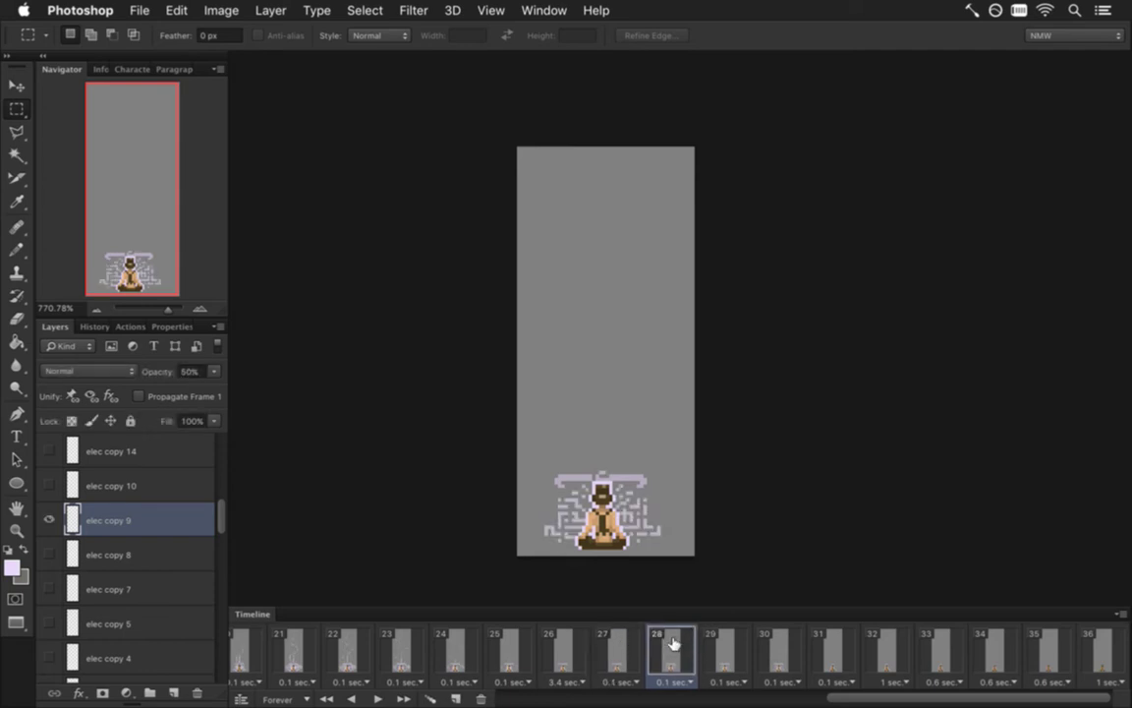
left_click(723, 649)
left_click(783, 648)
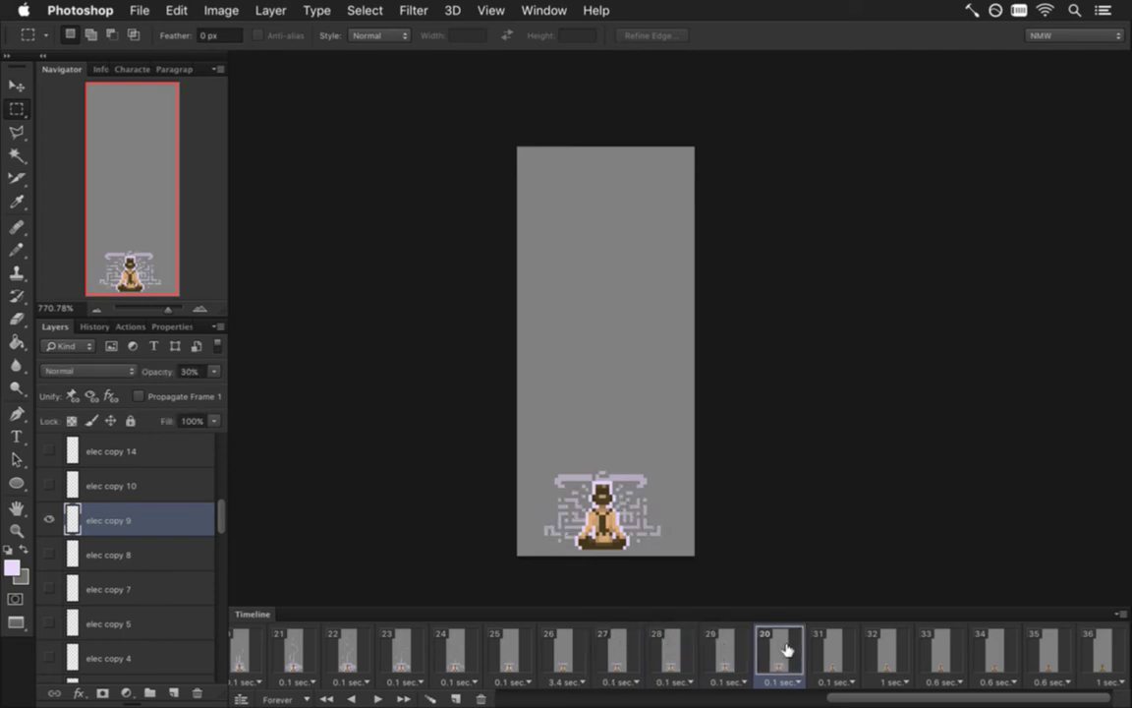
left_click(824, 647)
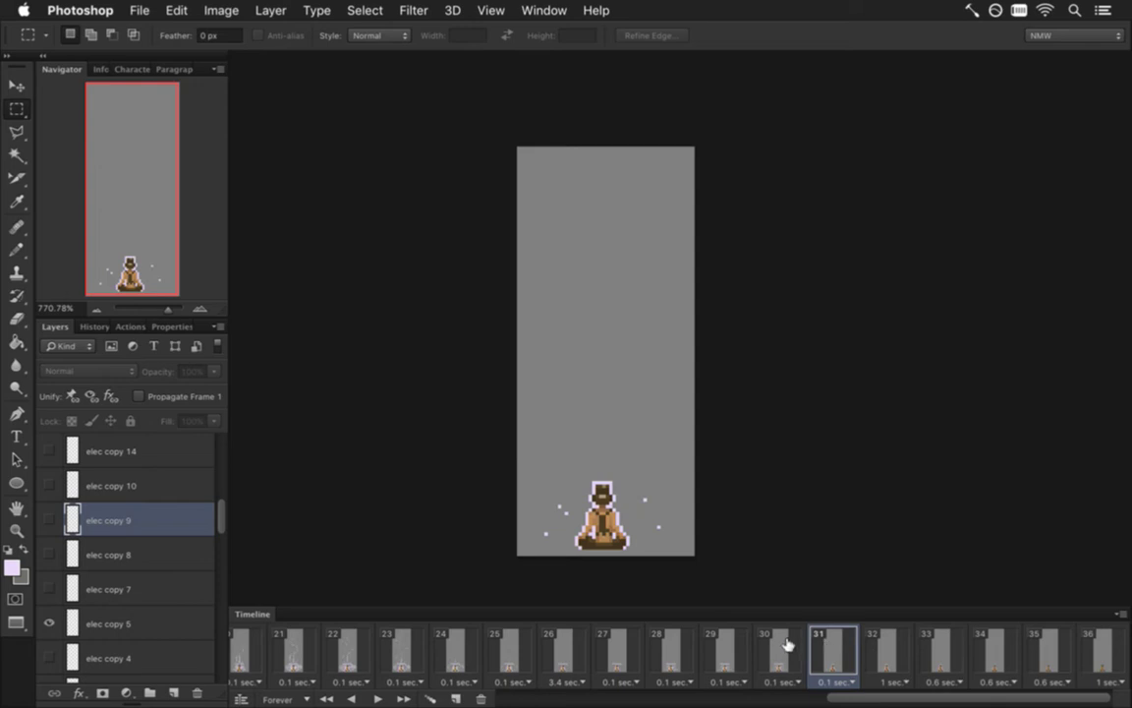
left_click(610, 650)
left_click(568, 653)
left_click(632, 644)
left_click(678, 647)
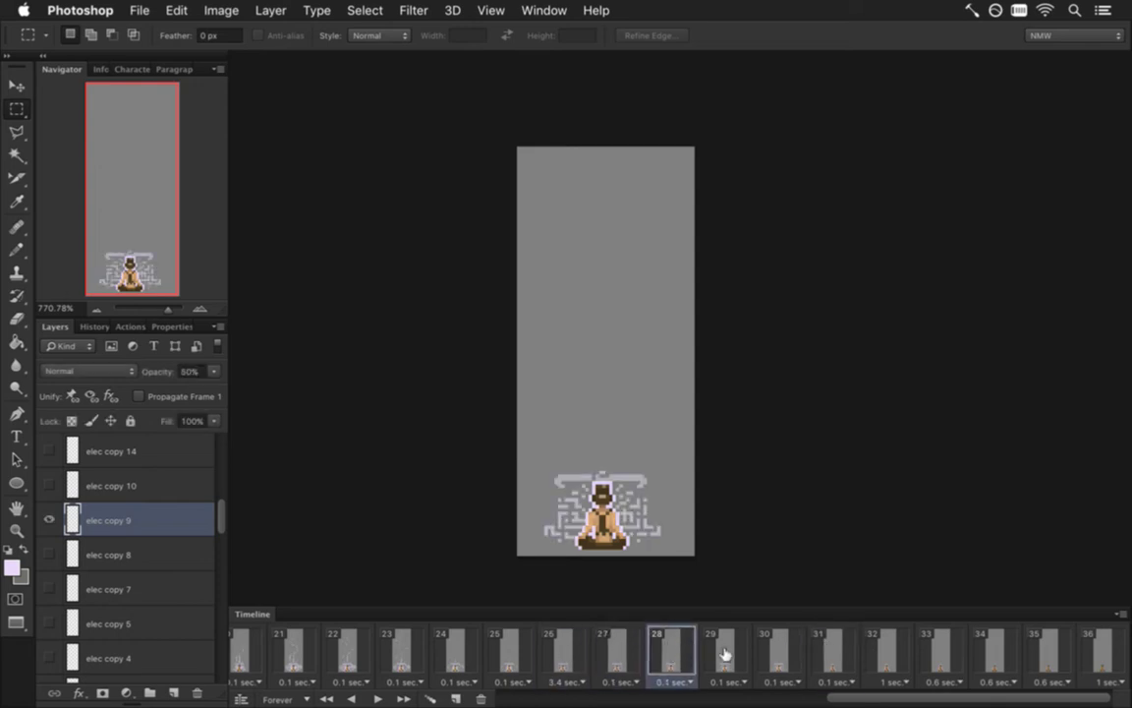
left_click(725, 651)
left_click(786, 644)
left_click(830, 641)
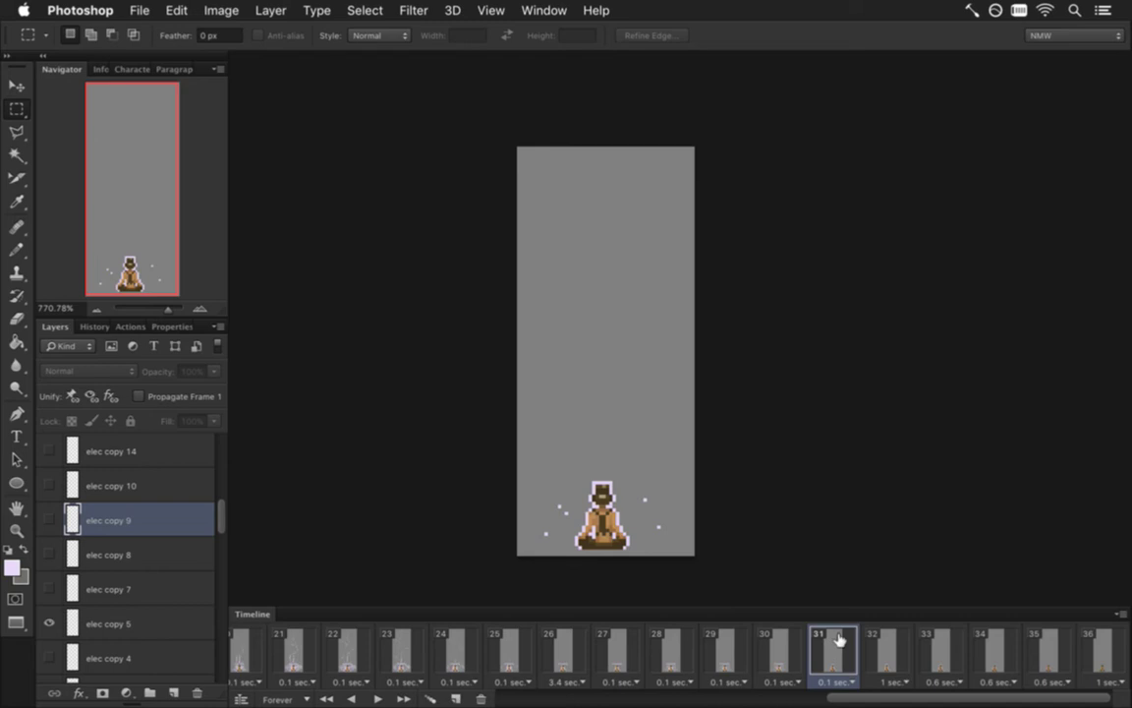
Hide elec copy 9 in frames 30, 29 and 28.
left_click(781, 645)
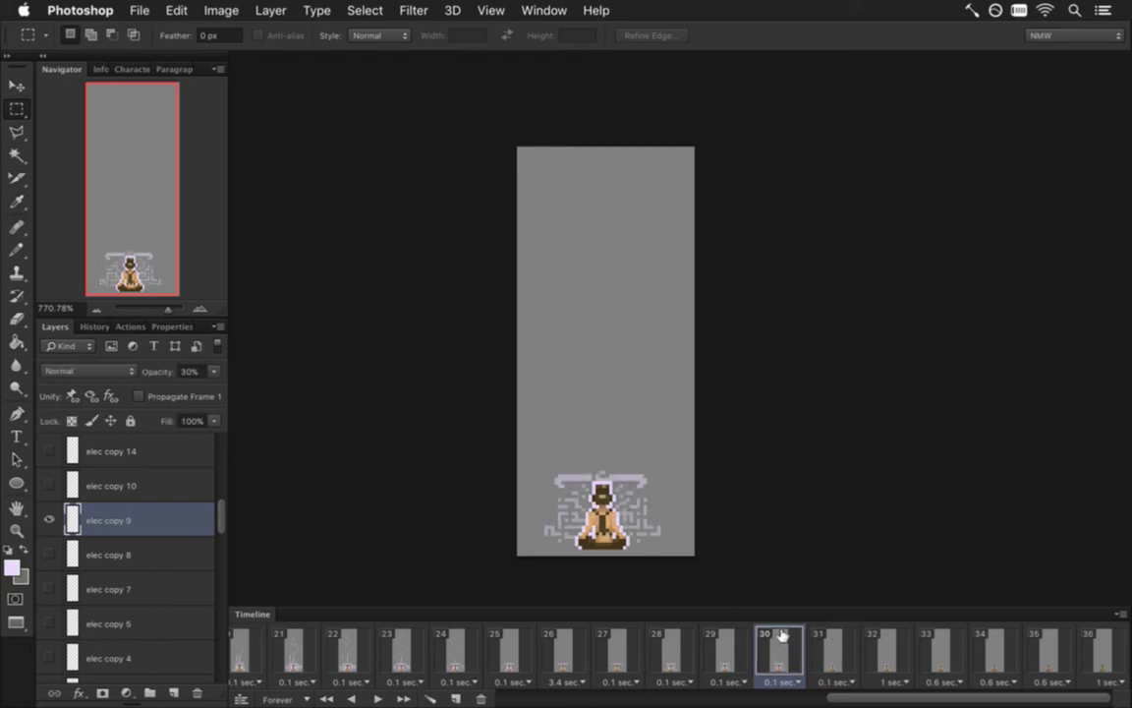
left_click(49, 520)
left_click(715, 650)
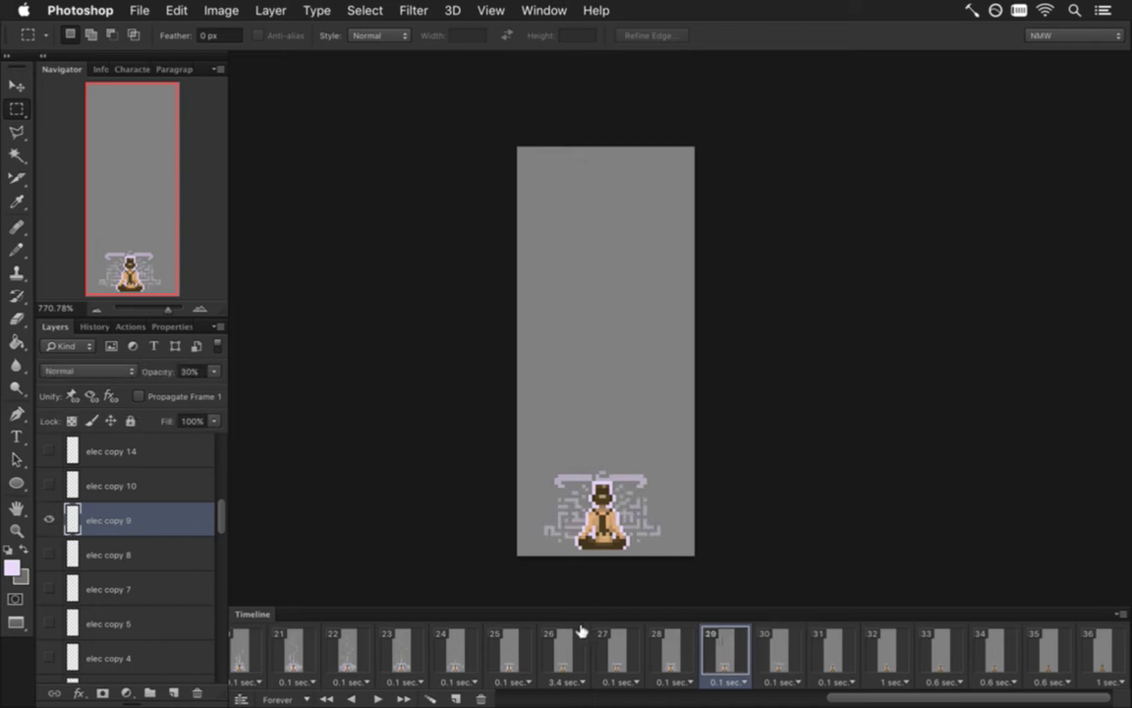
left_click(49, 520)
left_click(683, 650)
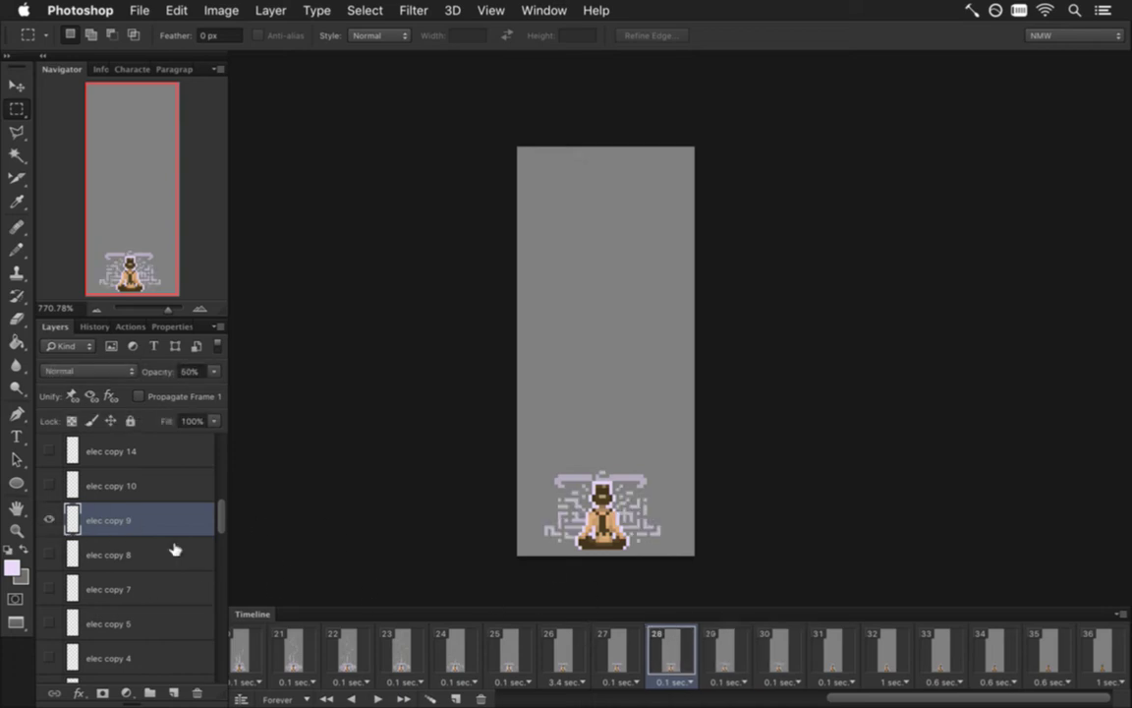
left_click(48, 468)
Compare frames 25 to 27, and delete frames 27 through 30 from the animation.
left_click(606, 645)
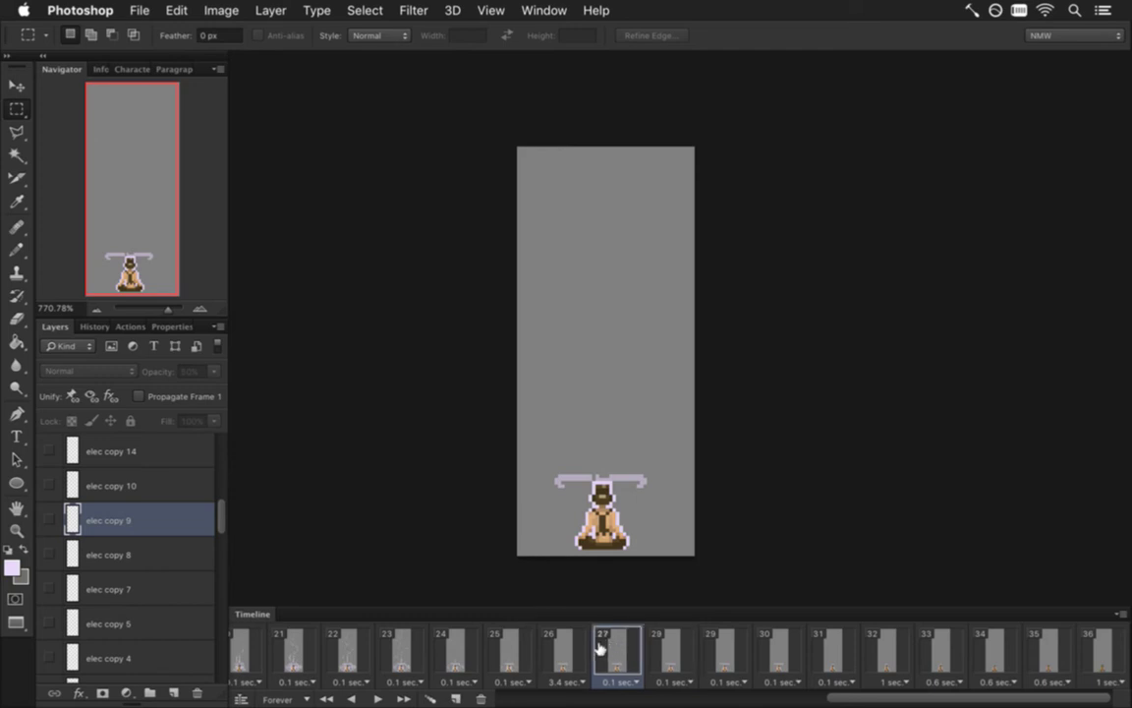
left_click(566, 649)
left_click(516, 647)
left_click(580, 634)
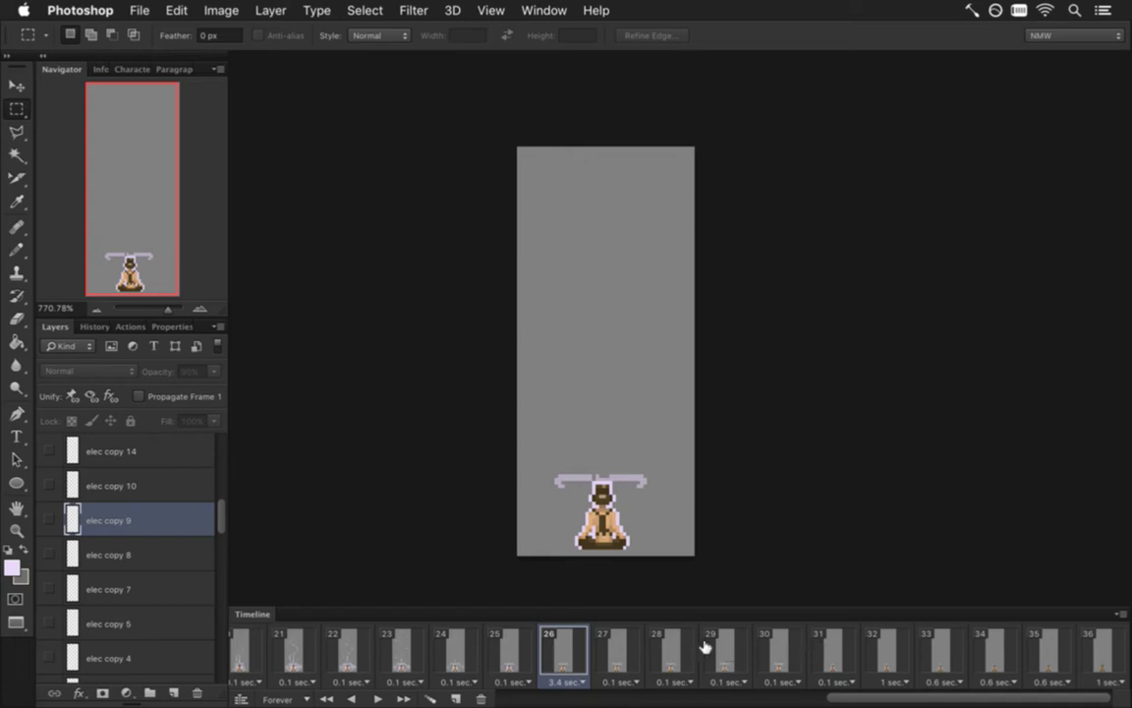
left_click(611, 645)
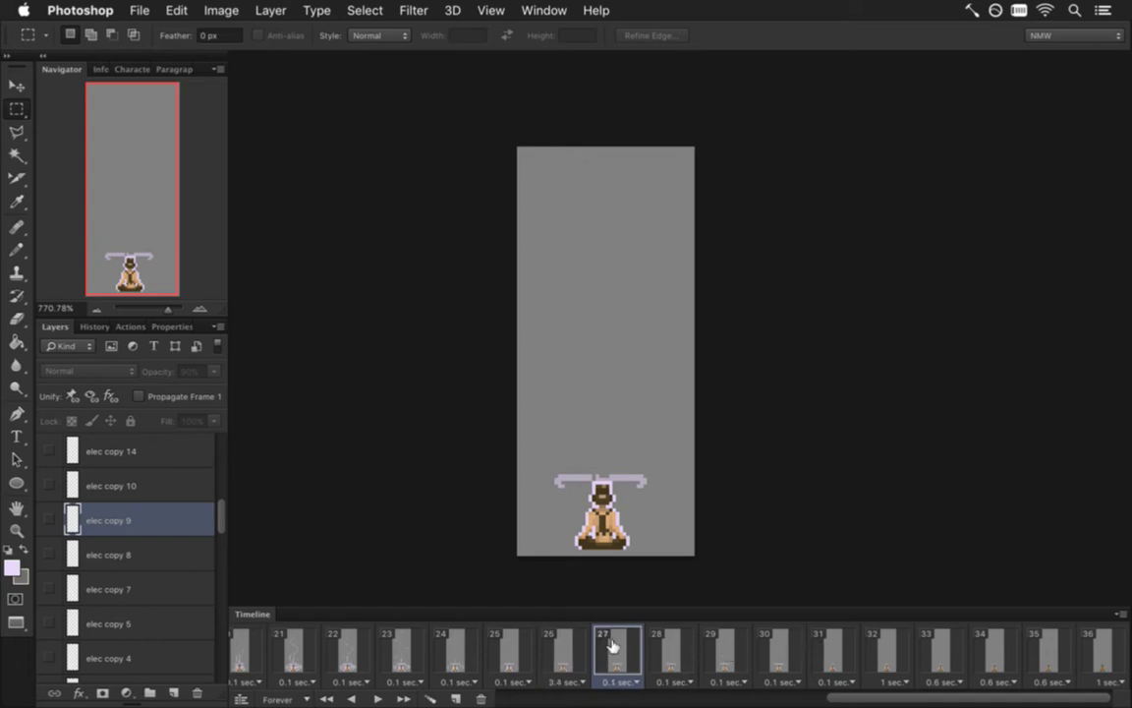
left_click(786, 641, "shift")
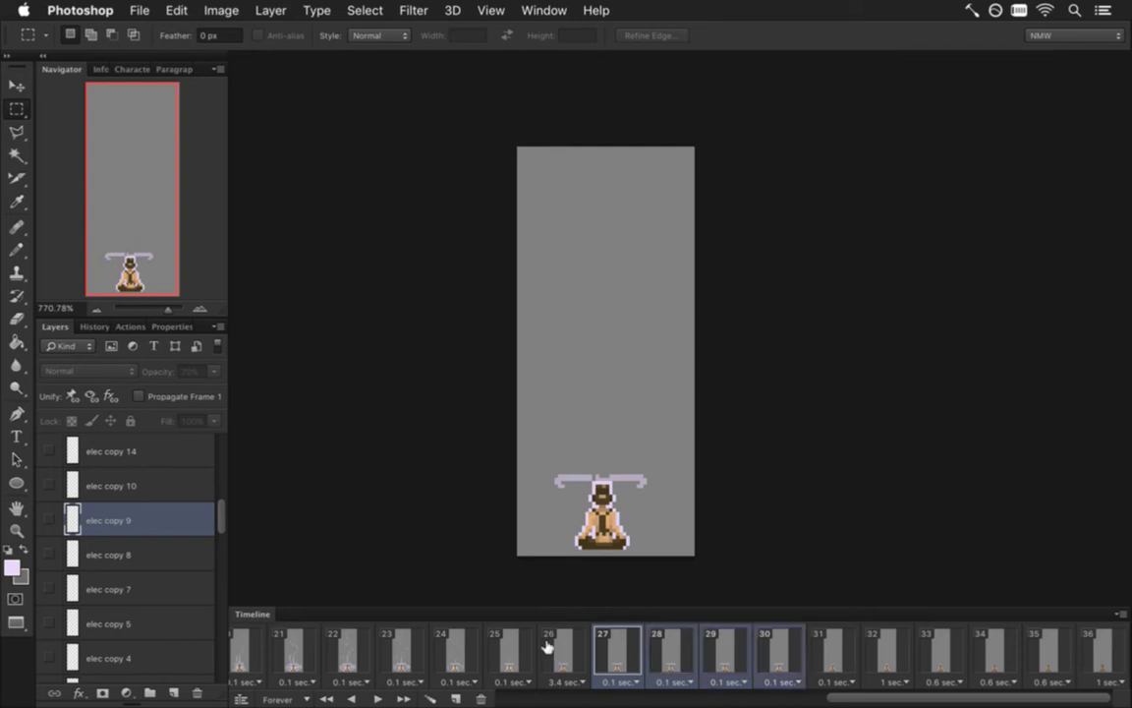
left_click(480, 699)
Set the delay of frame 26 to 3.9 seconds.
left_click(783, 649)
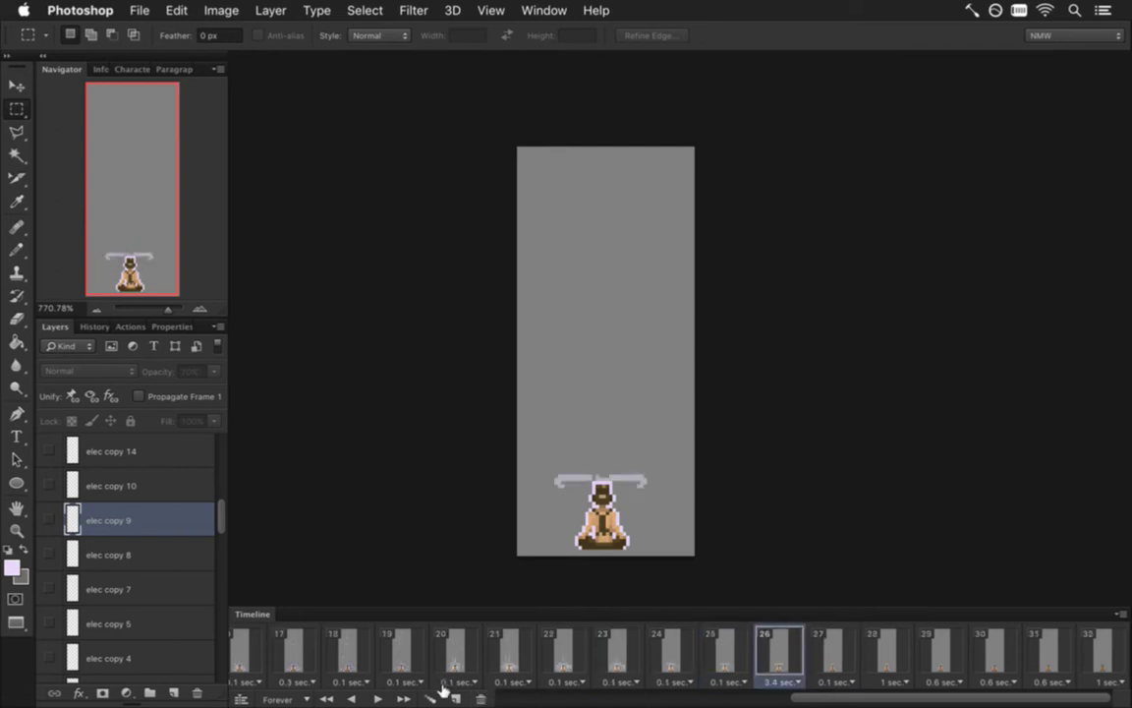
left_click(778, 680)
left_click(741, 614)
left_click(791, 680)
left_click(769, 634)
left_click(529, 350)
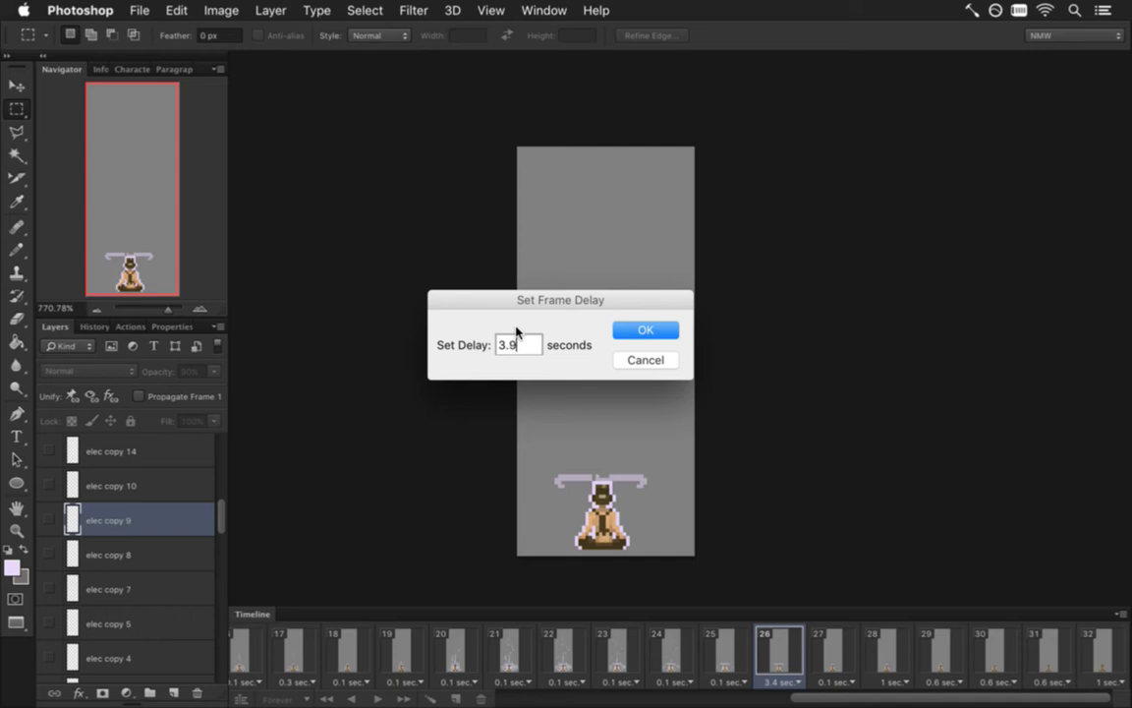
type("9")
key("Return")
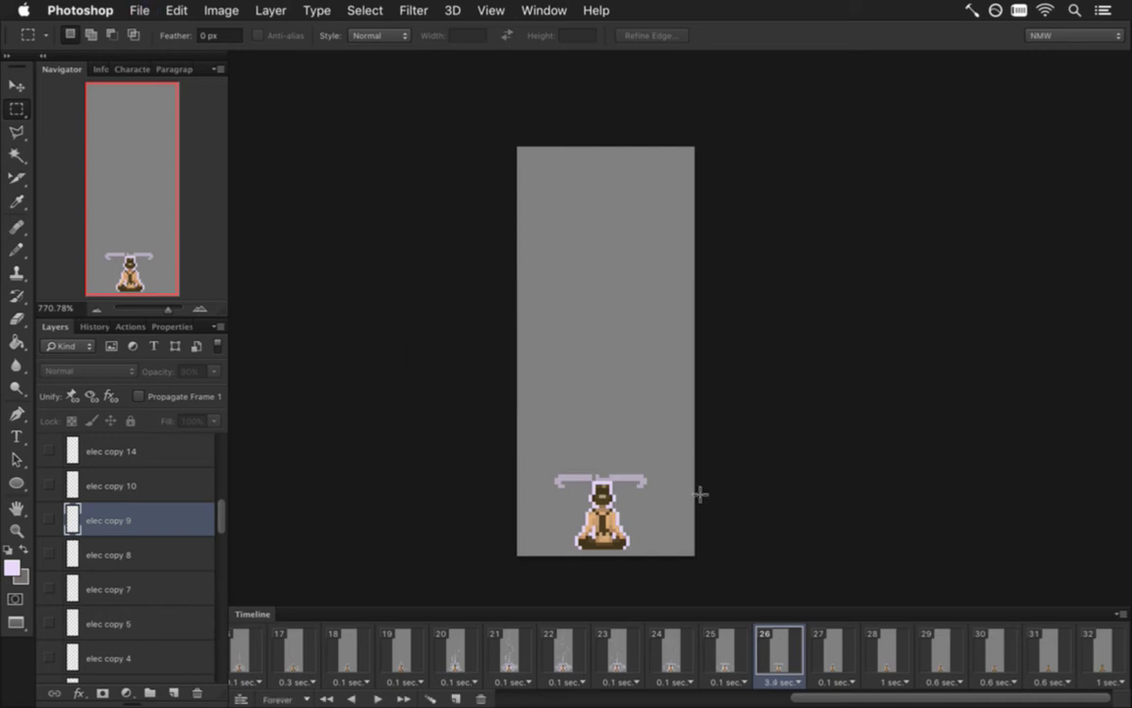
On Layer 2 copy 5 in frame 26, sample the muted lavender and pencil in the gap in the bar beside the top of the head.
left_click_drag(218, 511, 220, 548)
left_click(152, 515)
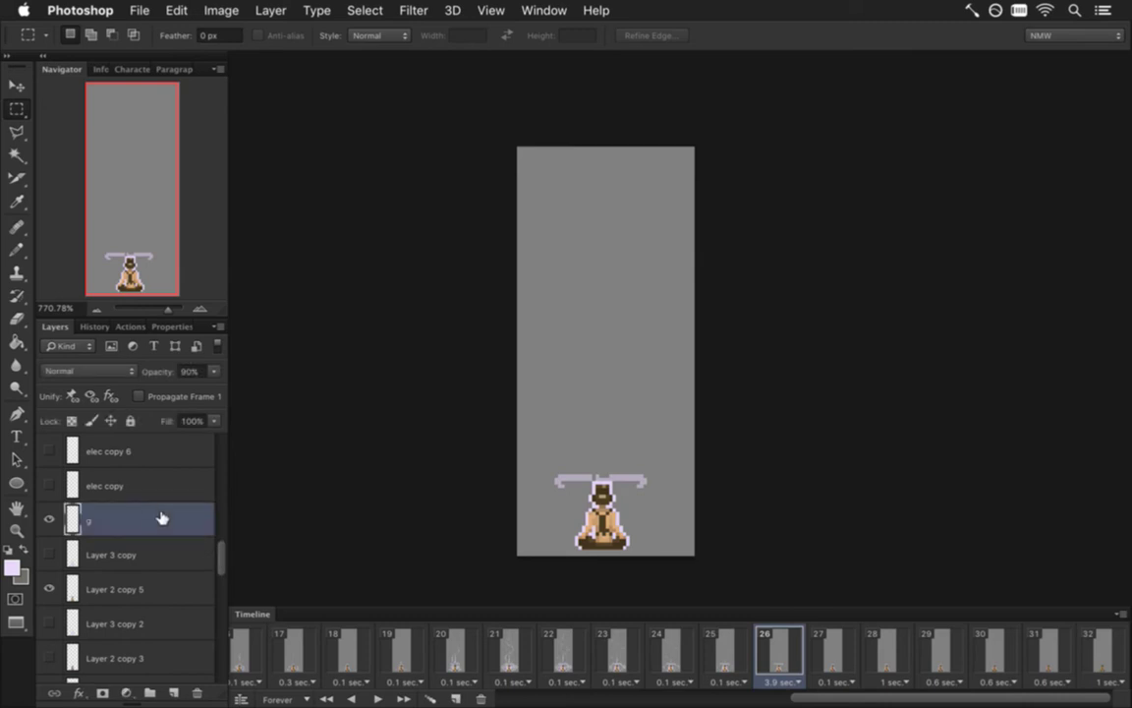
left_click(95, 588)
left_click(49, 589)
left_click(49, 589)
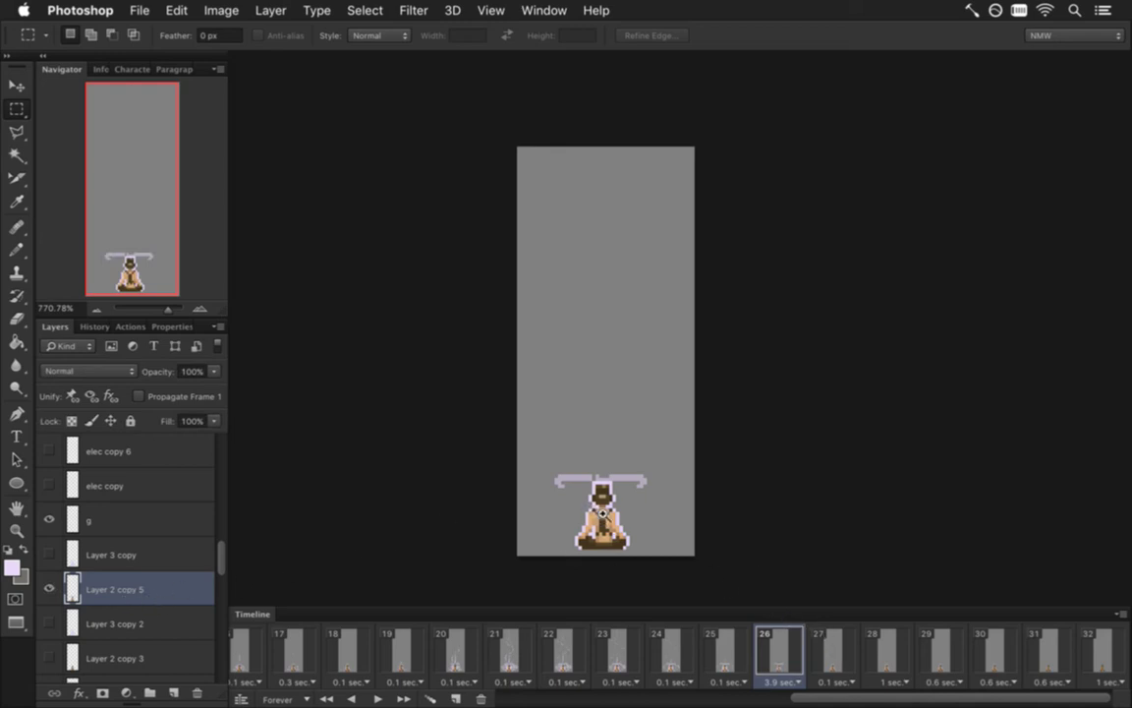
left_click_drag(601, 513, 645, 526)
left_click_drag(561, 473, 576, 411)
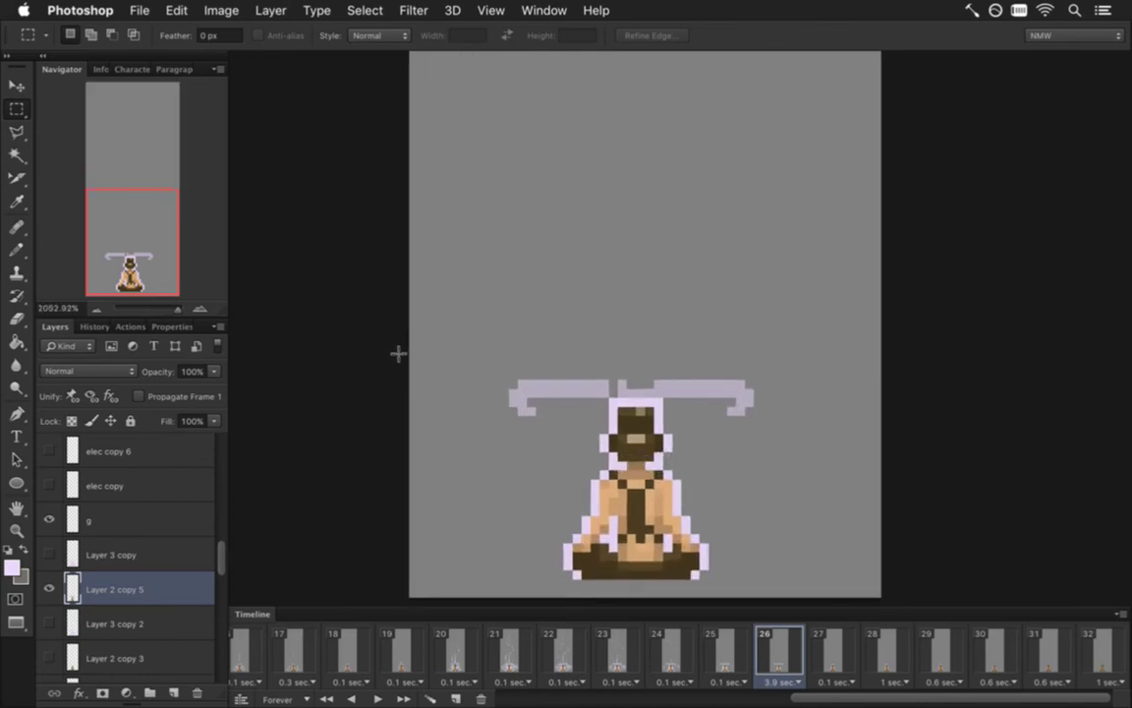
key("i")
left_click(583, 404)
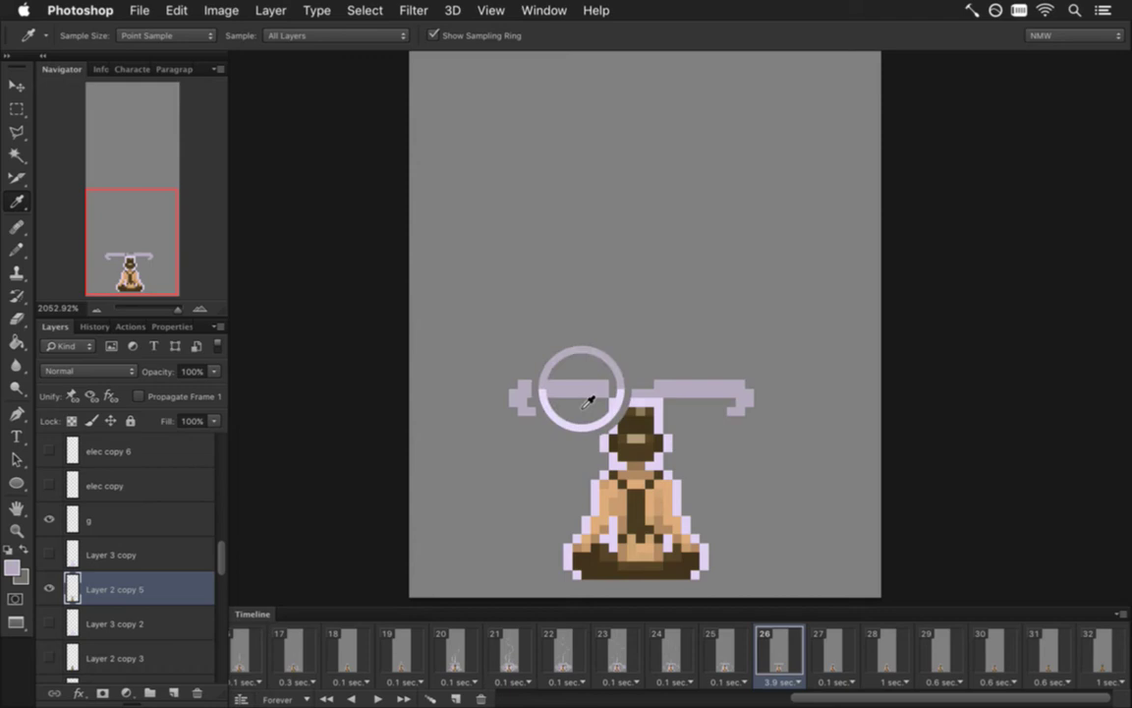
left_click(95, 68)
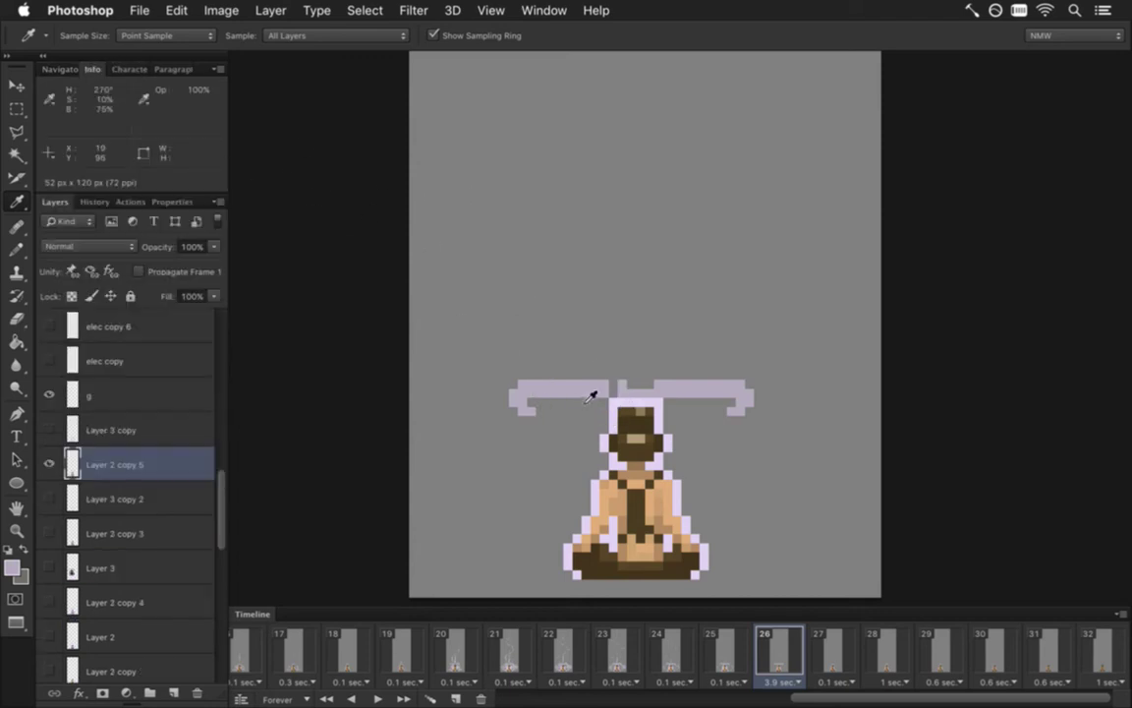
key("b")
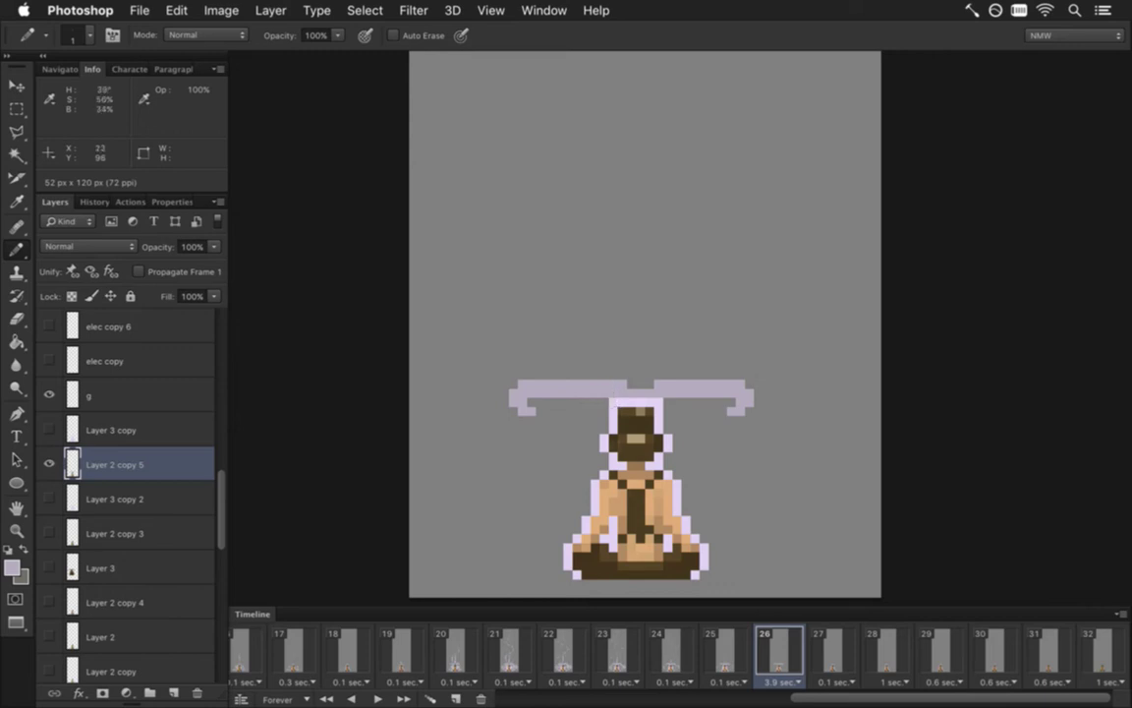
Compare frames 24 to 26, check what Layer 2 copy 5 and Layer 3 copy 2 contain, and hide Layer 3 copy 2 in frame 25.
left_click(722, 647)
left_click(685, 651)
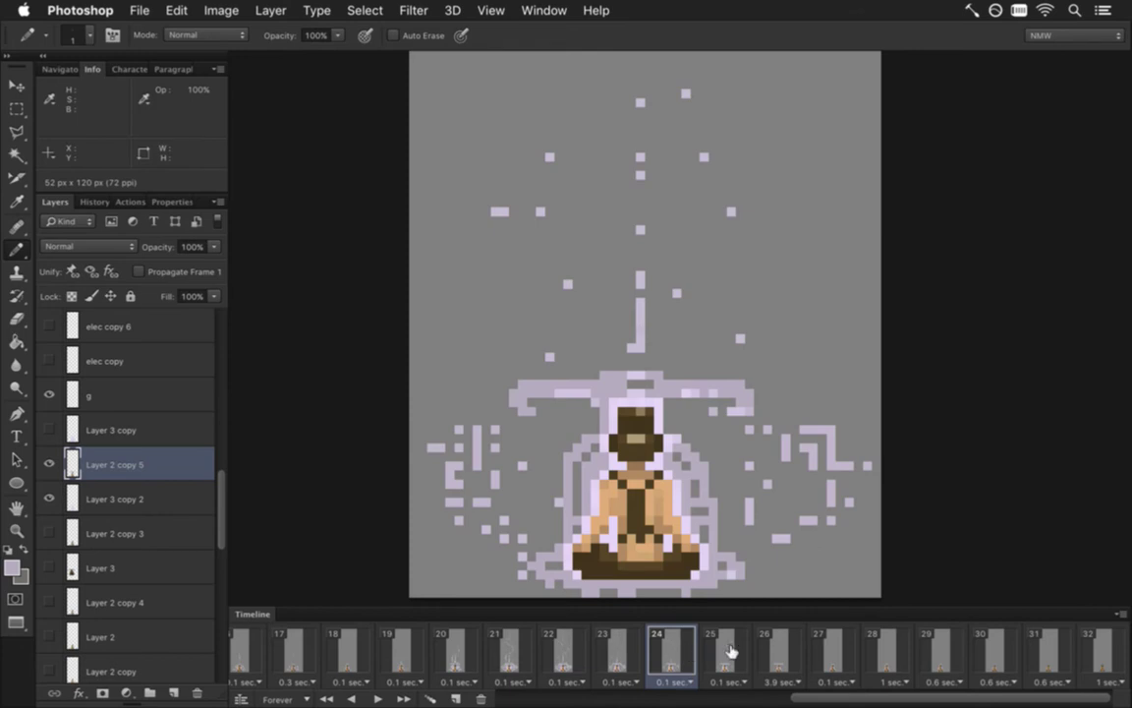
left_click(729, 649)
left_click(795, 645)
left_click(738, 646)
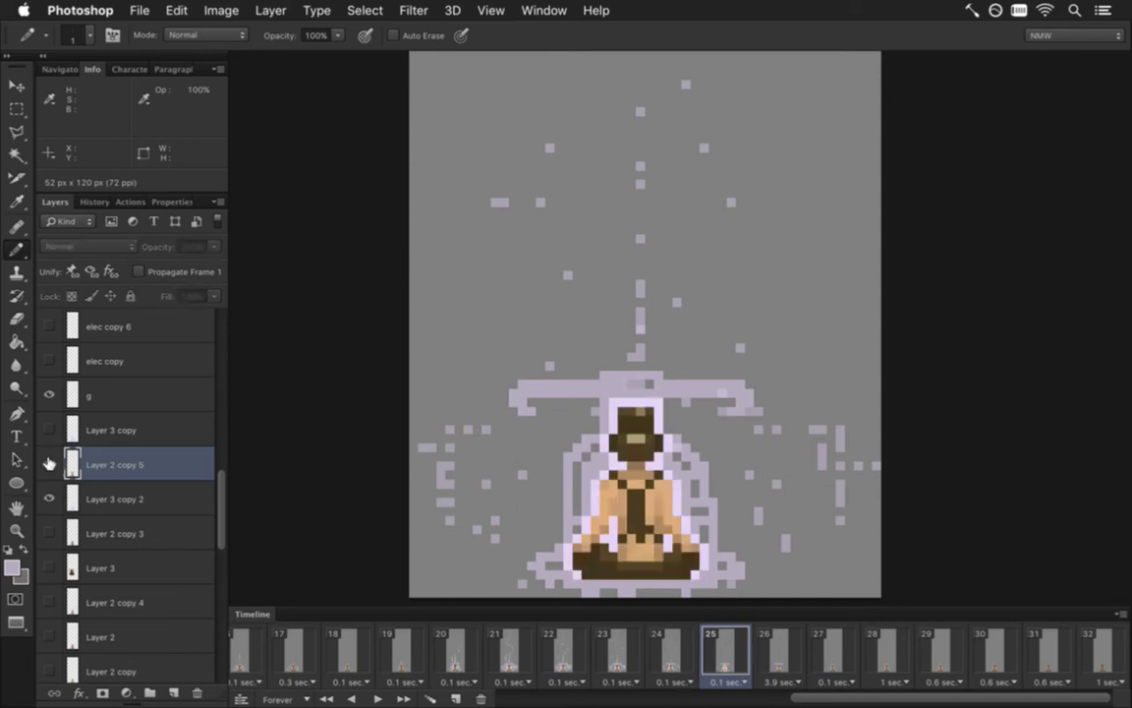
left_click(49, 464)
left_click(49, 498)
left_click(50, 498)
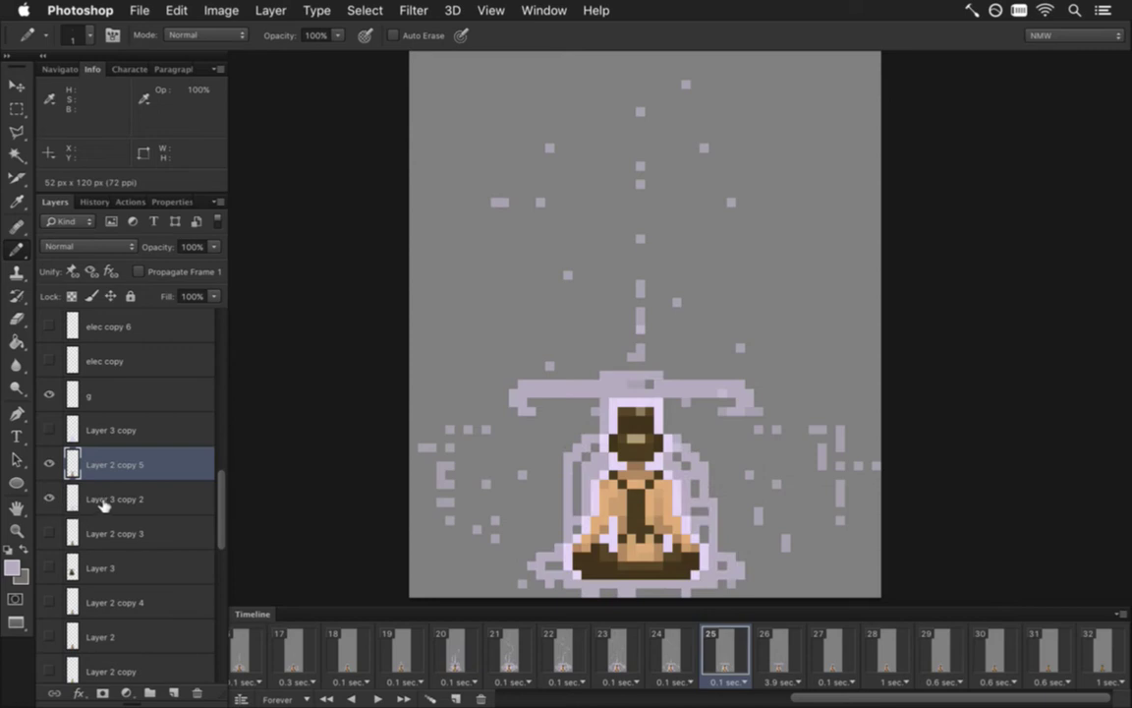
left_click(49, 498)
left_click(49, 498)
left_click(49, 499)
Step back through the frames from 25 to 19 to examine where the glow outline around the figure appears.
left_click(678, 660)
left_click(722, 656)
left_click(661, 650)
left_click(611, 653)
left_click(555, 653)
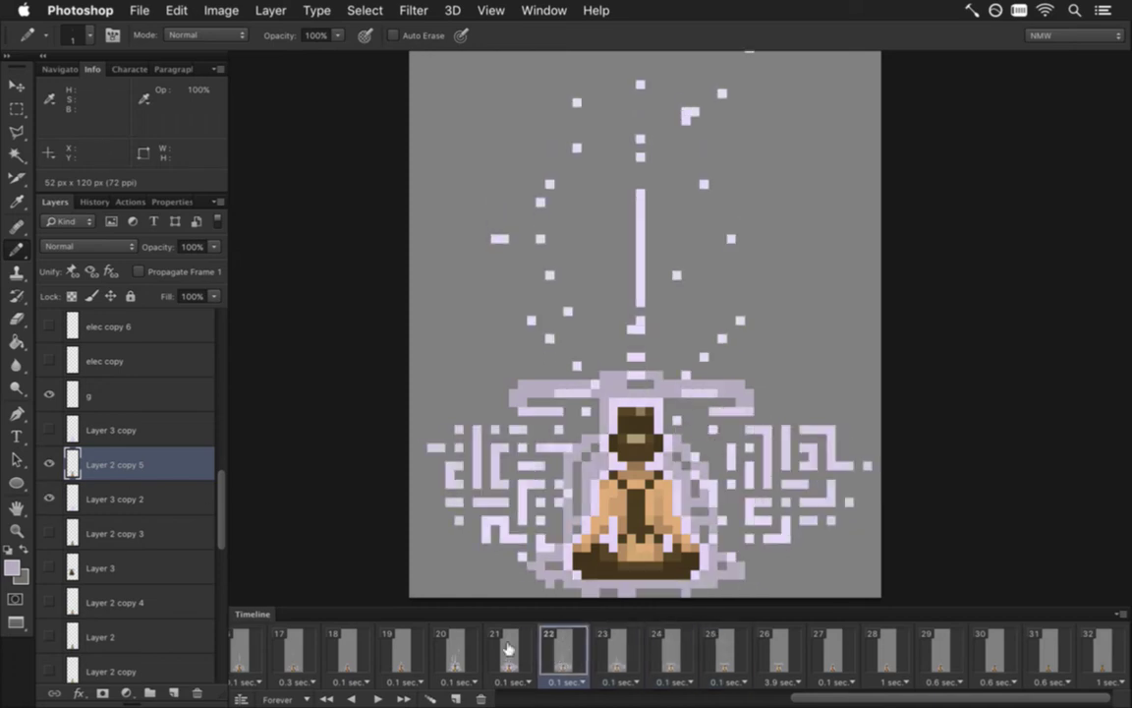
left_click(499, 660)
left_click(447, 663)
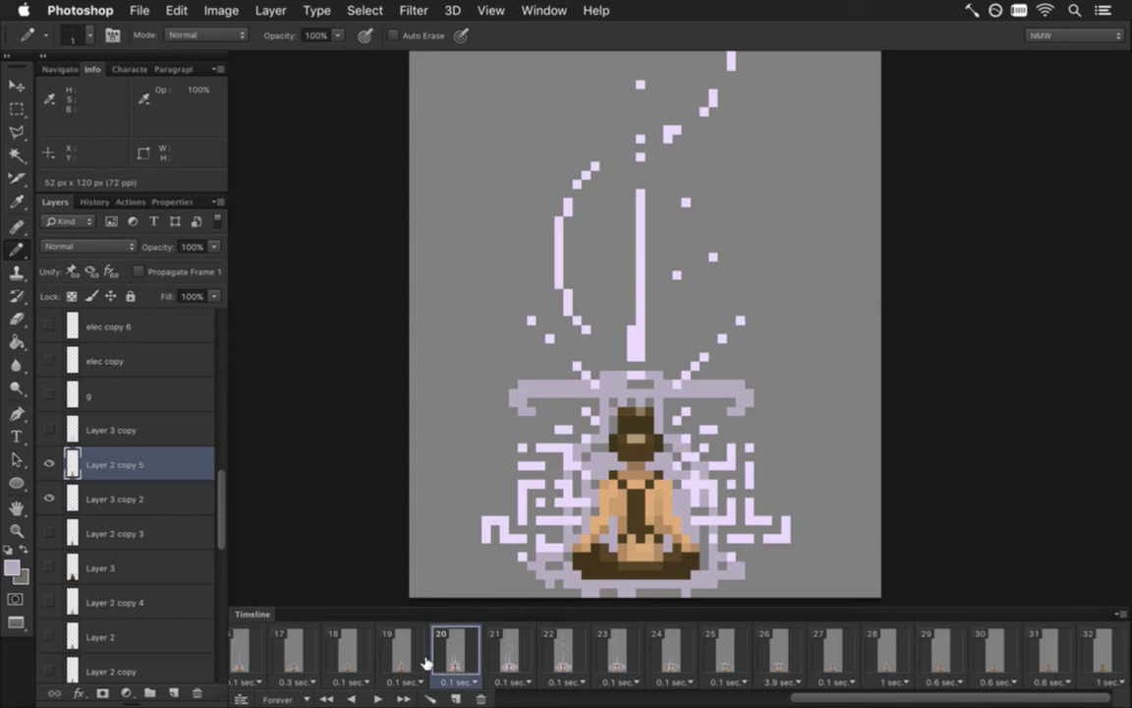
left_click(417, 663)
Hide Layer 3 copy 2 in frames 20 and 21.
left_click(469, 651)
left_click(74, 499)
left_click(49, 498)
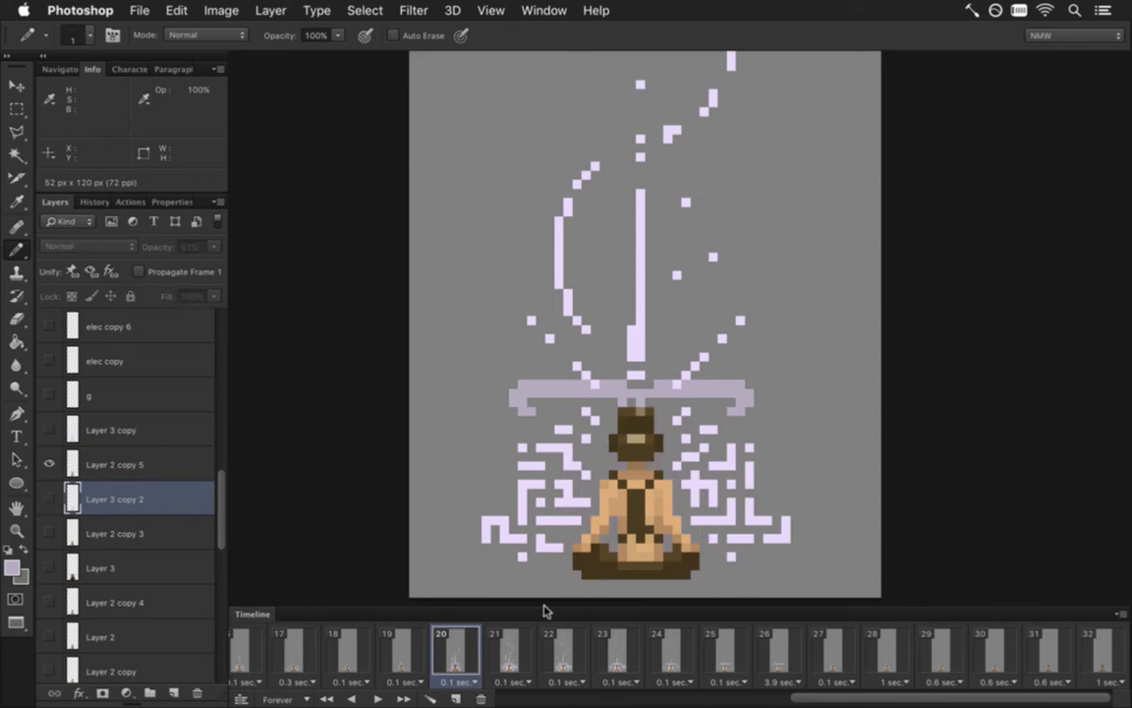
left_click(518, 656)
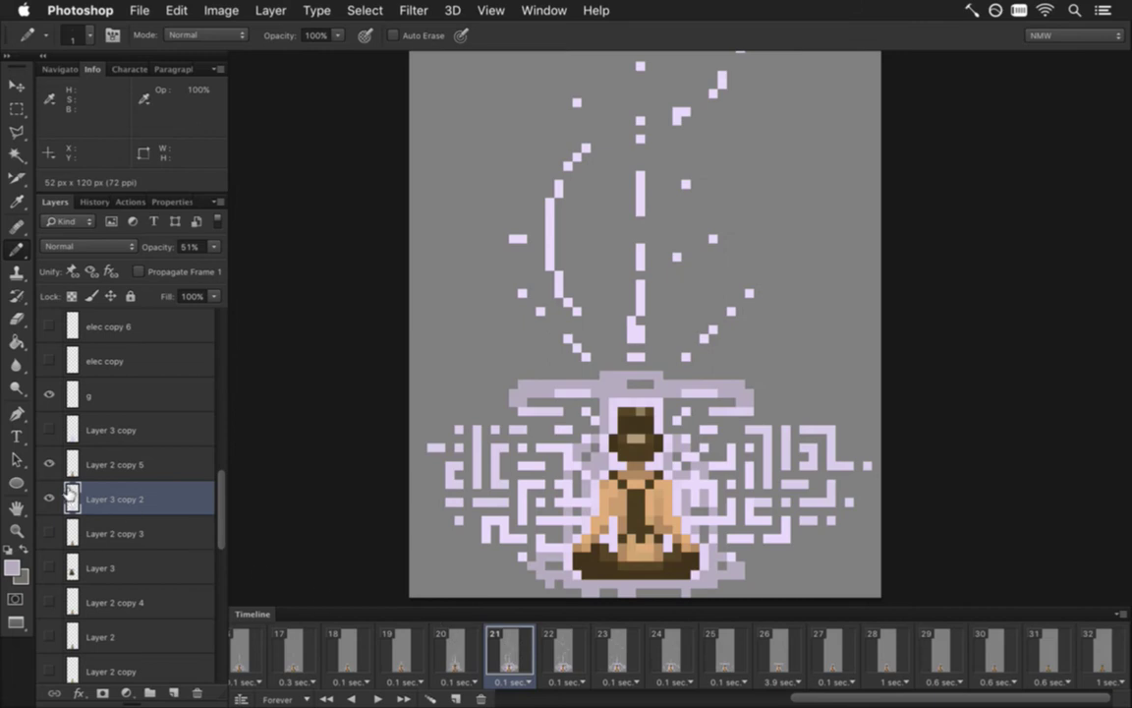
left_click(49, 498)
left_click(49, 498)
left_click(49, 498)
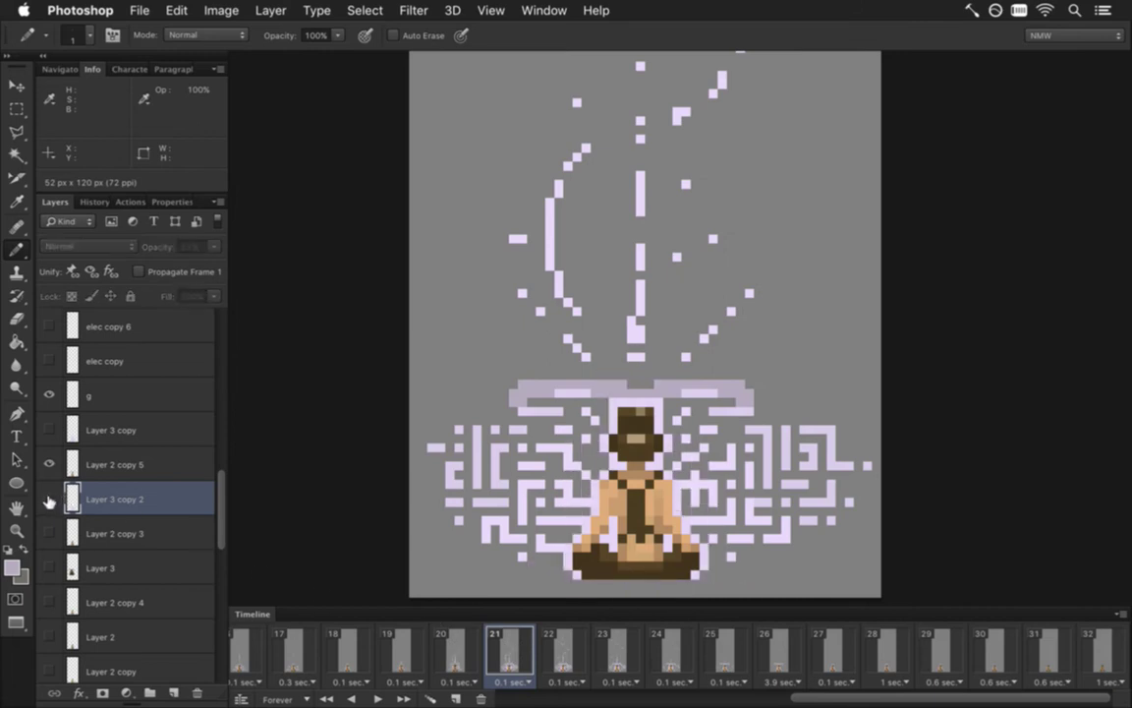
left_click(49, 498)
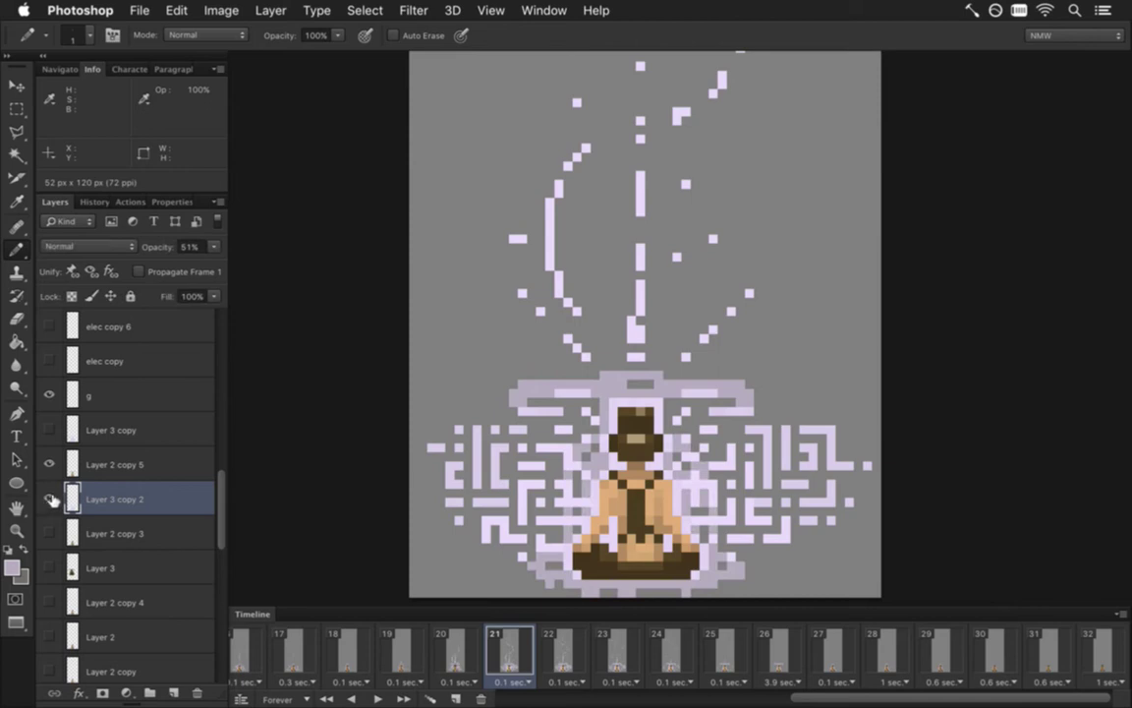
Hide Layer 3 copy 2 in frames 22, 23 and 24.
key("Right")
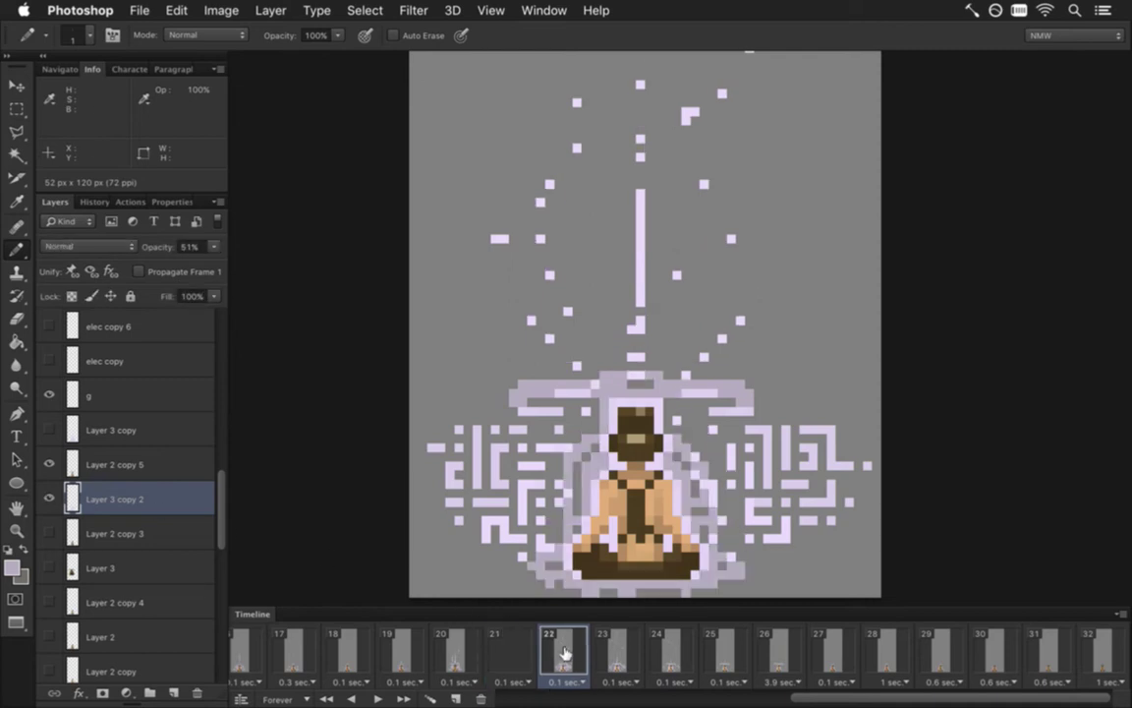
left_click(49, 498)
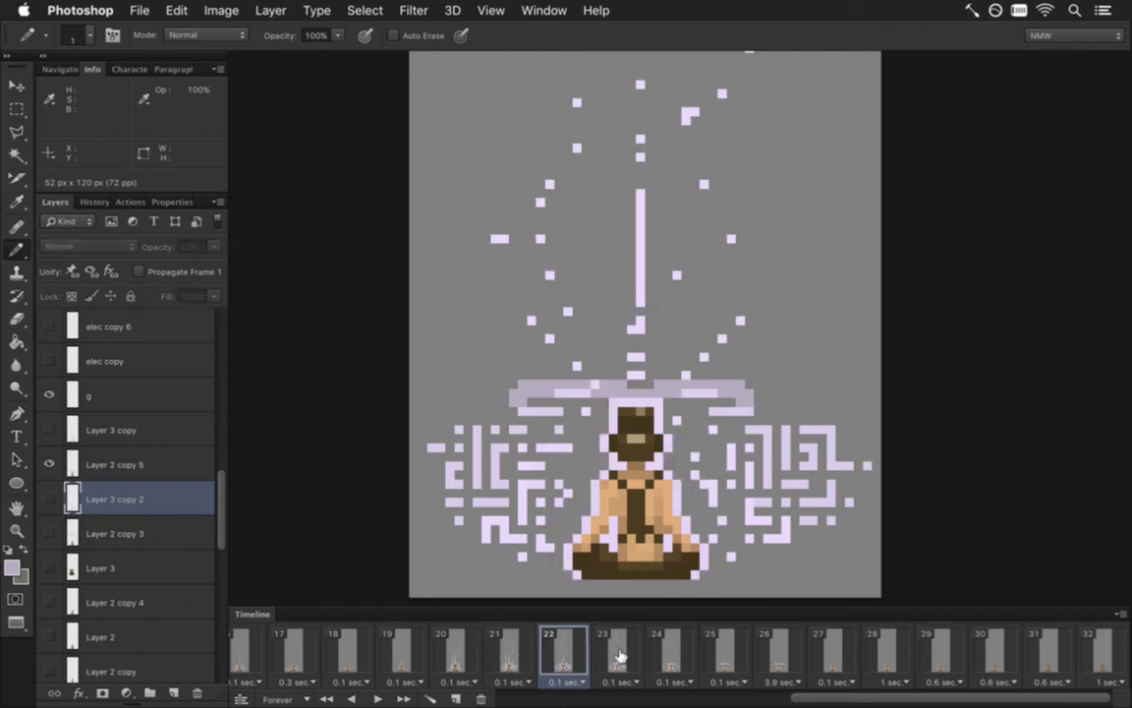
left_click(604, 652)
left_click(49, 499)
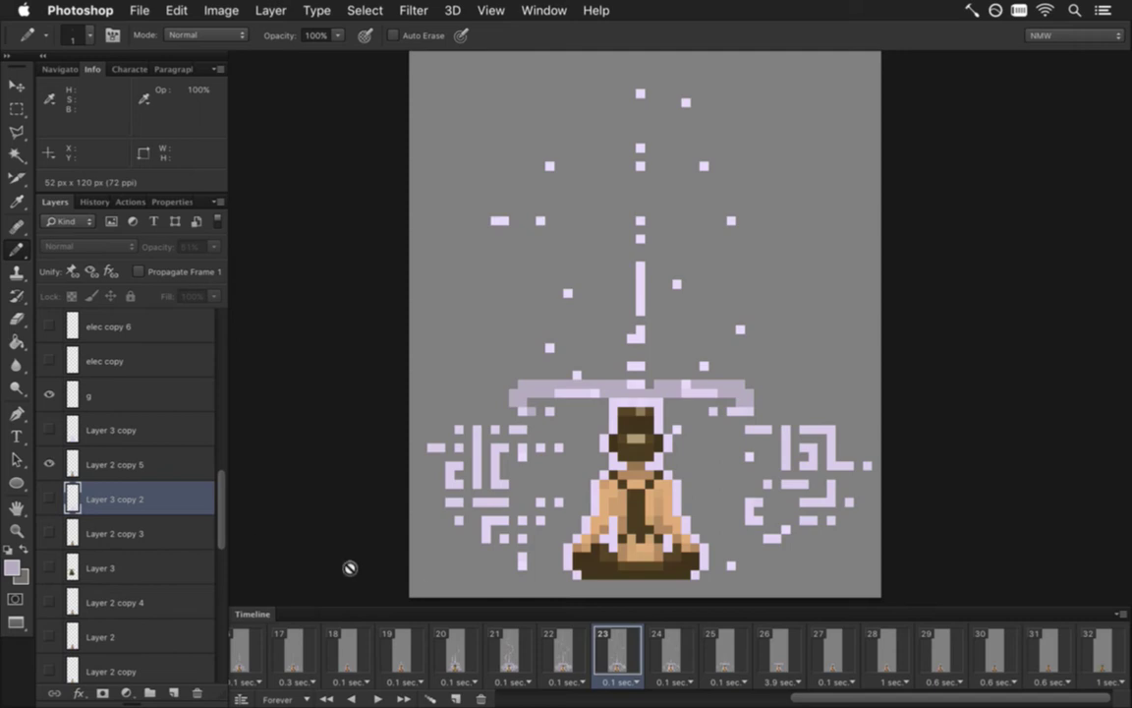
left_click(672, 649)
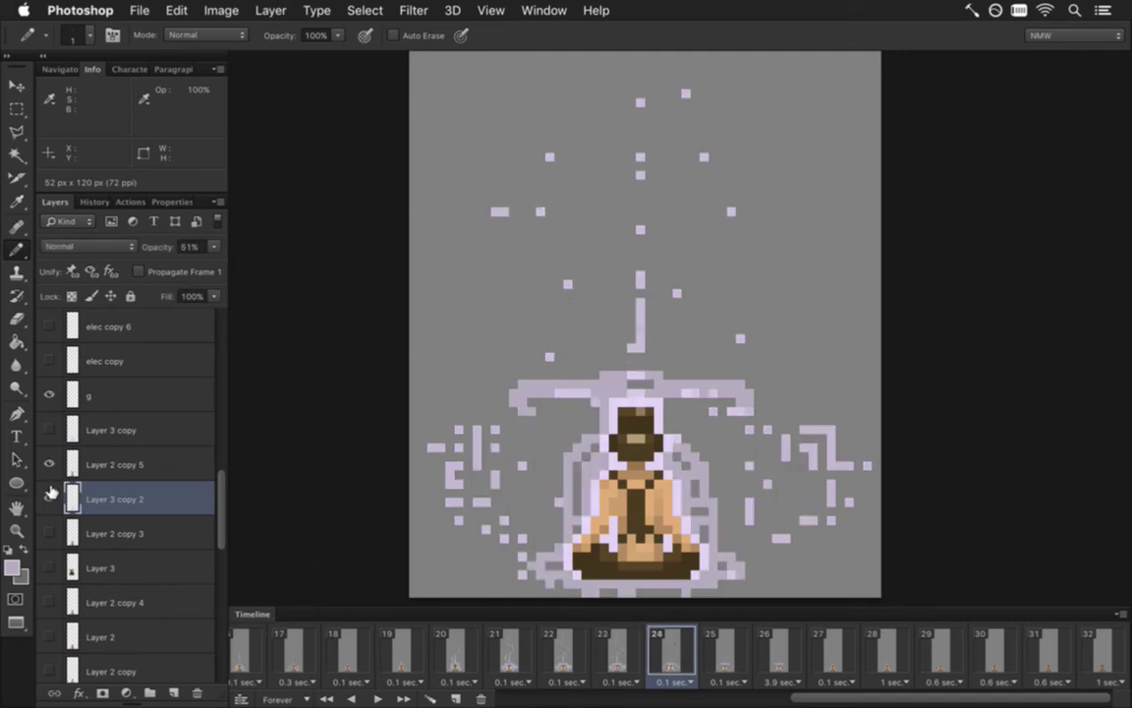
left_click(50, 497)
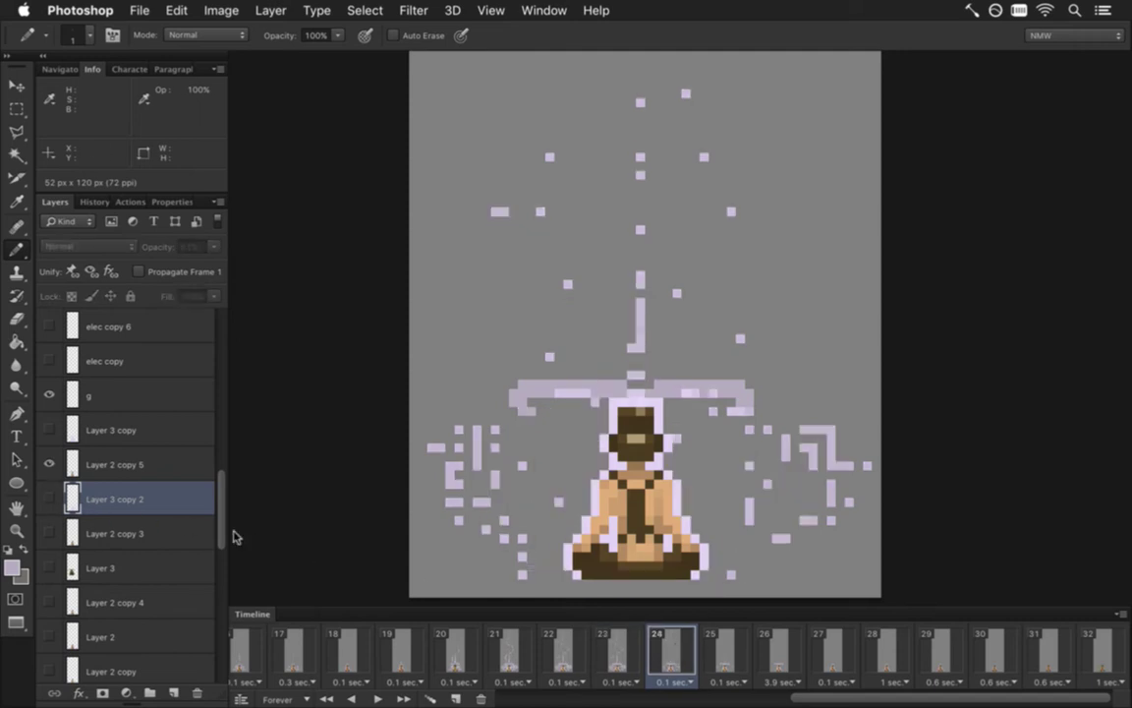
In frame 26, pencil lavender pixels on Layer 2 copy 5 to close the gap in the bar above the head, and compare with frame 25.
left_click(727, 652)
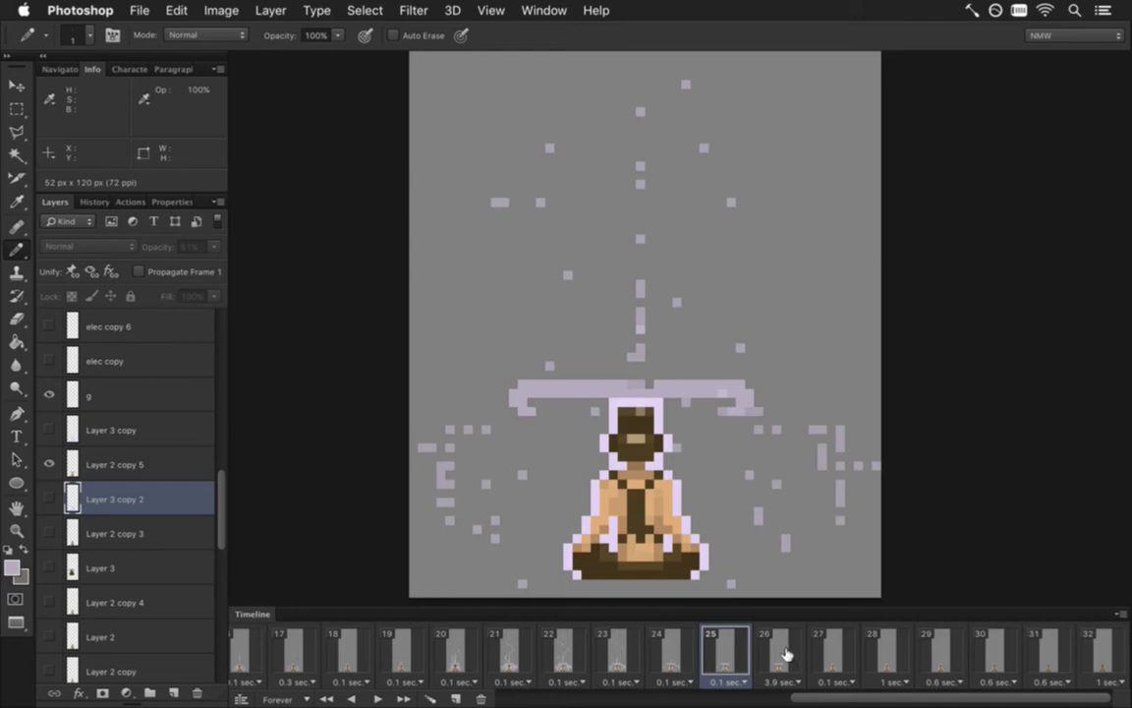
left_click(786, 646)
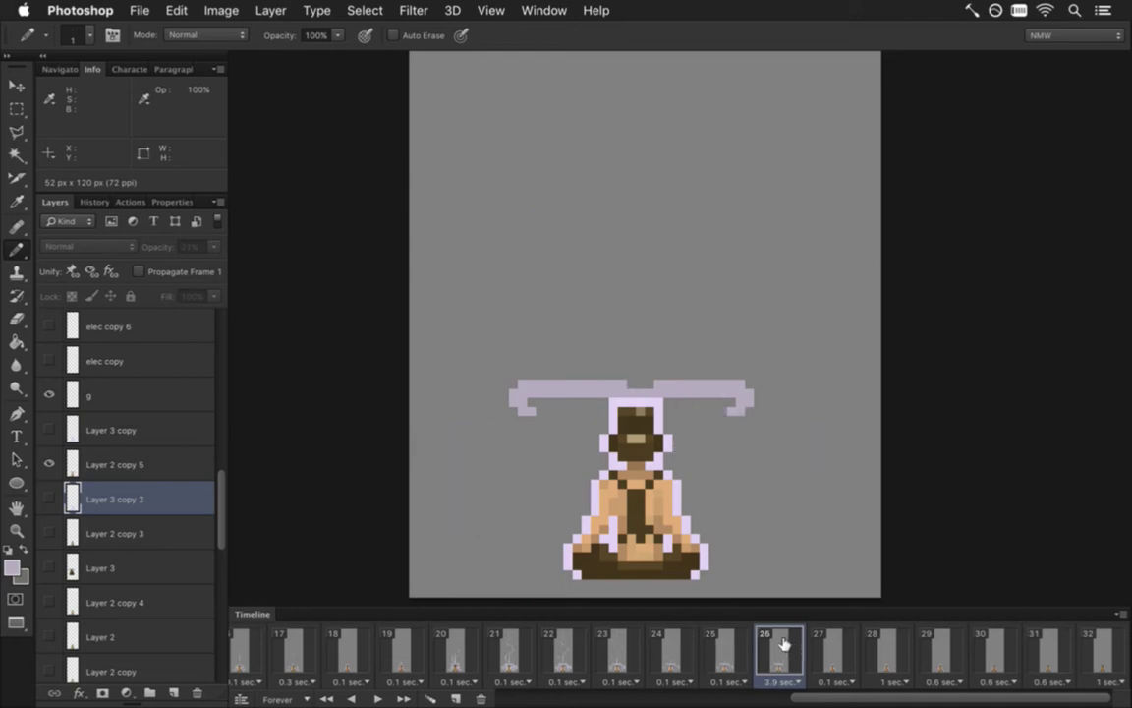
left_click(69, 460)
left_click(50, 463)
left_click(50, 463)
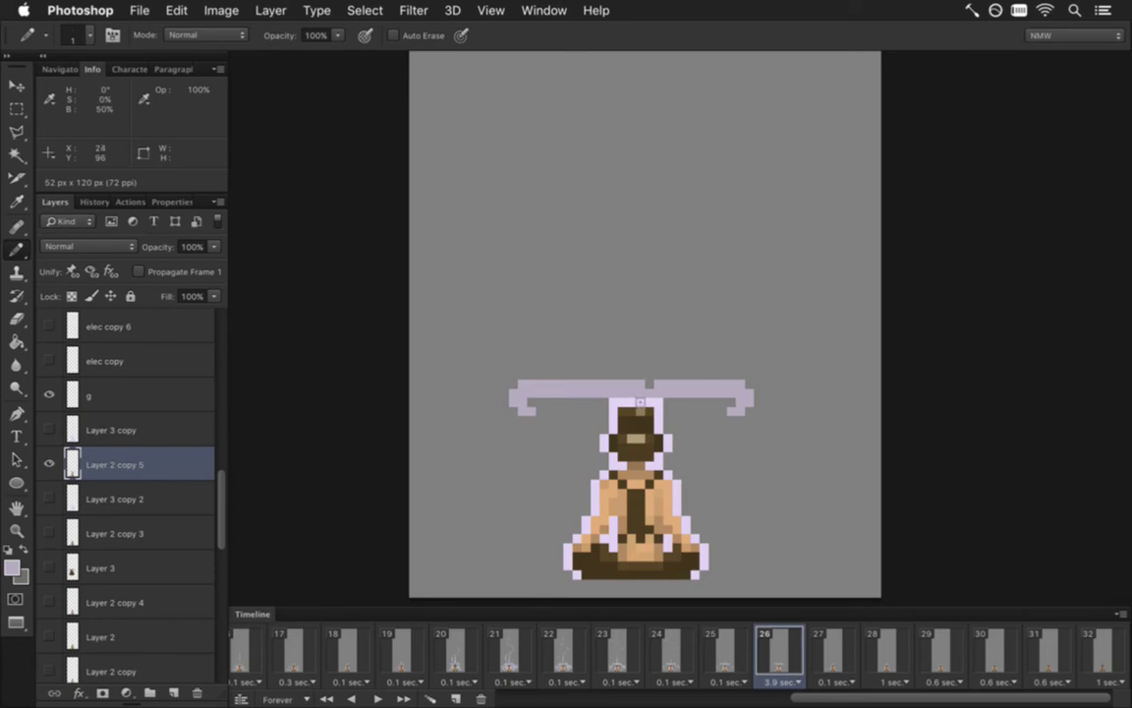
left_click(702, 644)
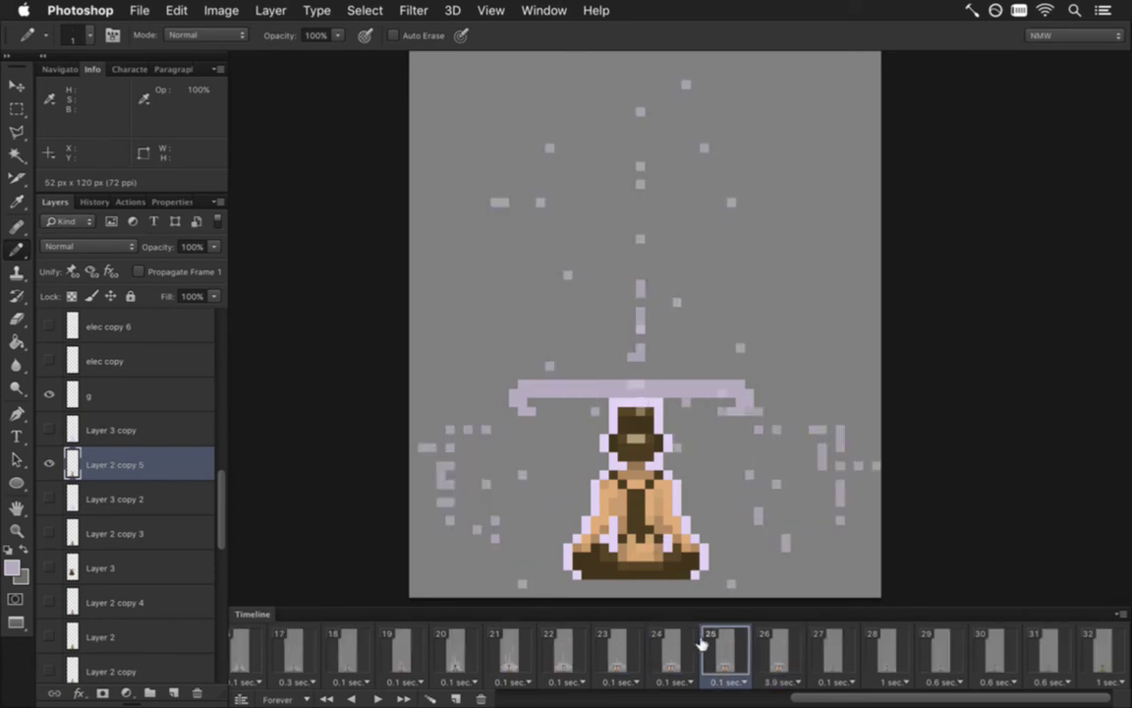
Compare animation frames 20 to 28 to examine how the seated figure's skin tones change around the glow effect.
left_click(611, 646)
left_click(570, 645)
left_click(503, 646)
left_click(464, 643)
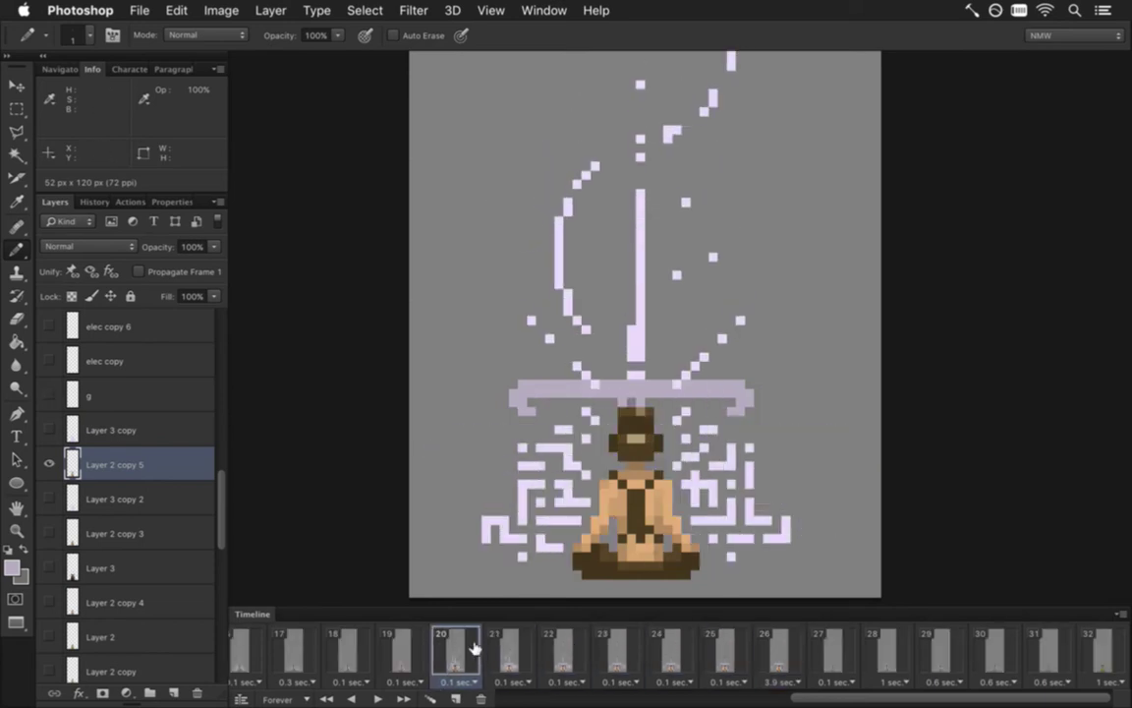
left_click(722, 646)
left_click(786, 653)
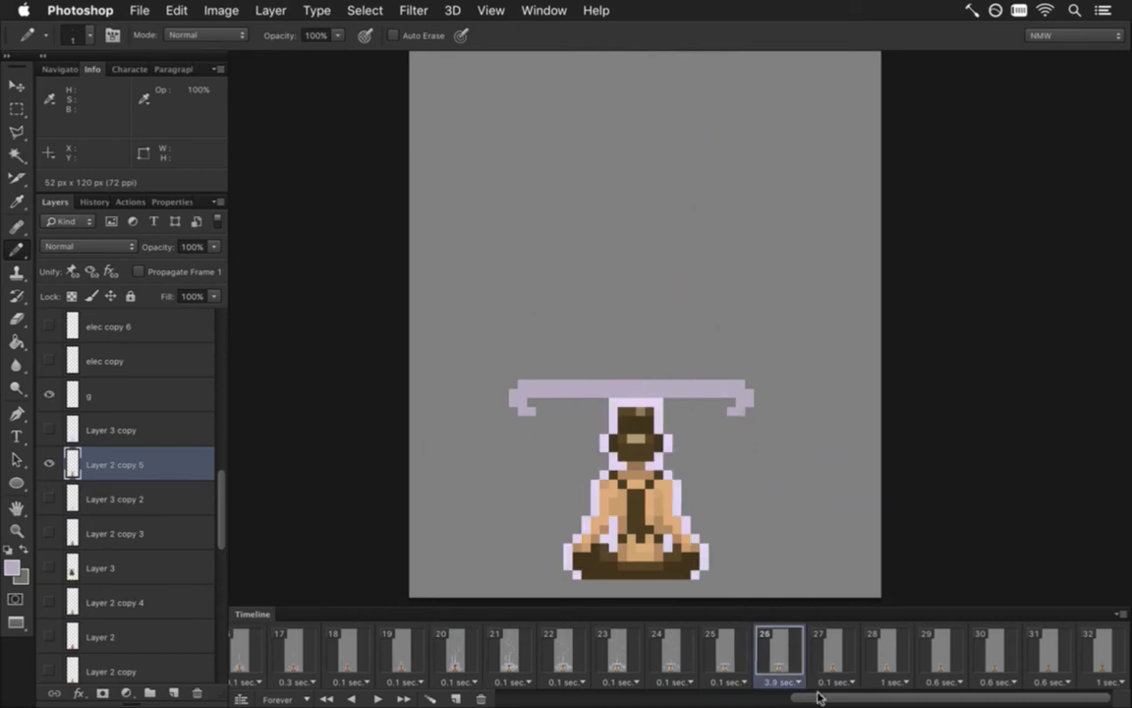
left_click(833, 651)
left_click(881, 657)
left_click(830, 654)
left_click(787, 659)
left_click(727, 652)
left_click(772, 657)
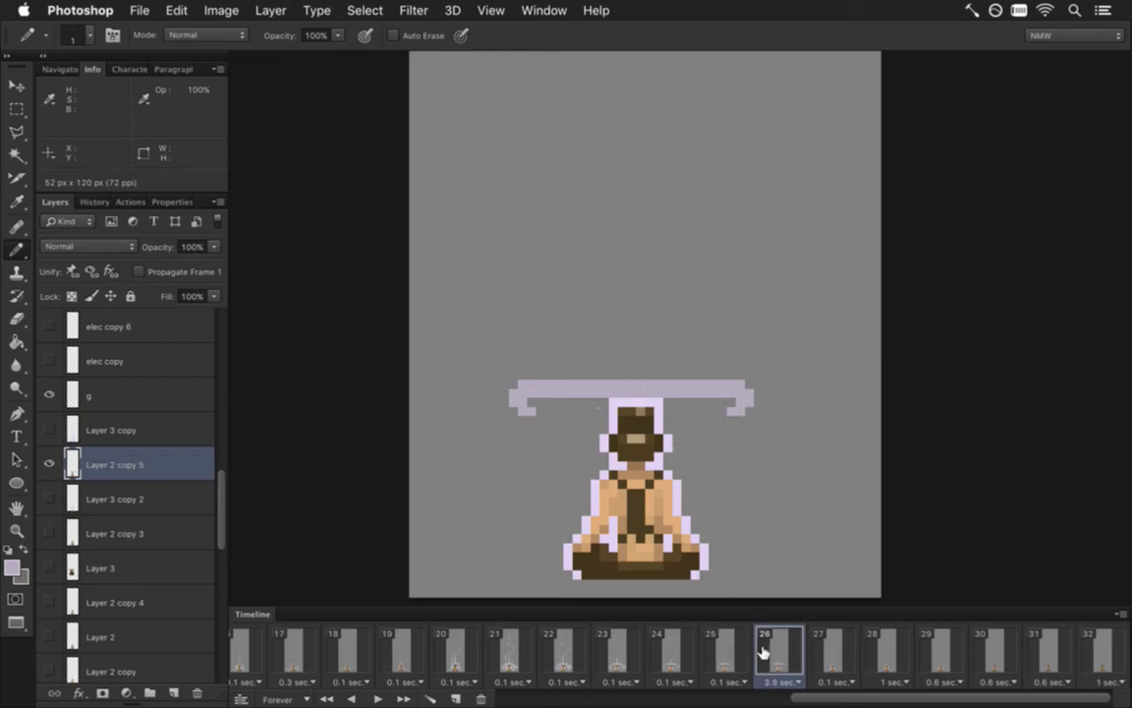
Sample the brown at the neck in frame 27 and repaint the figure's neck pixels in frame 26 with the Pencil.
left_click(817, 657)
key("i")
left_click(647, 481)
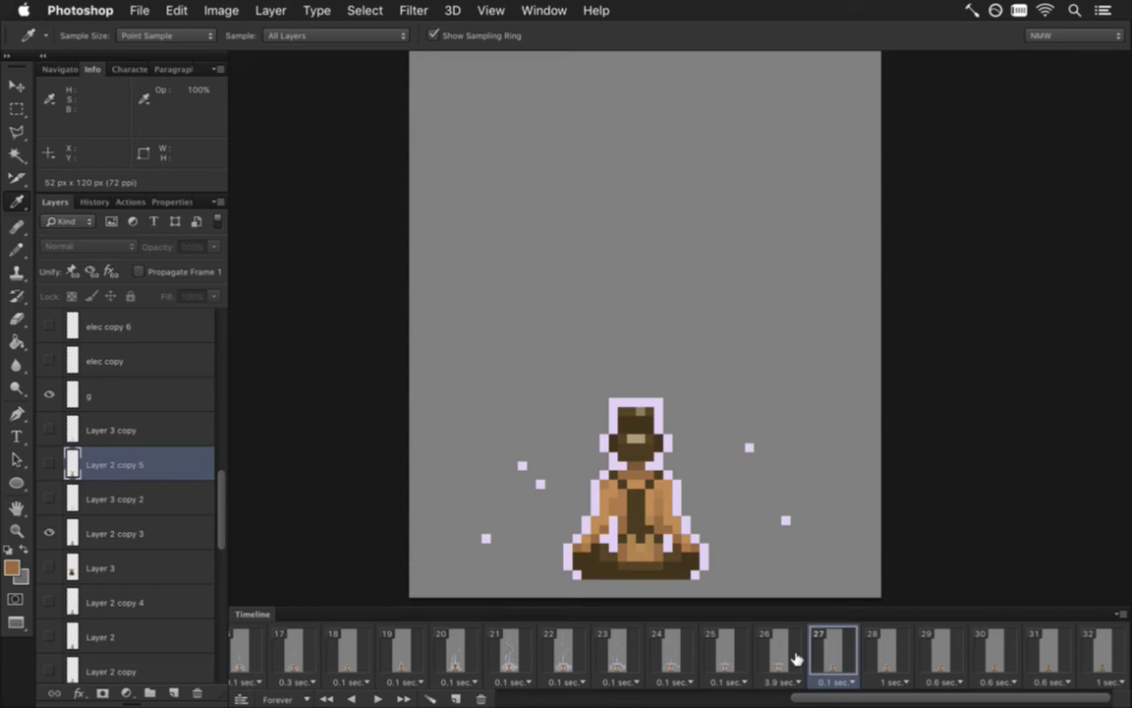
left_click(786, 654)
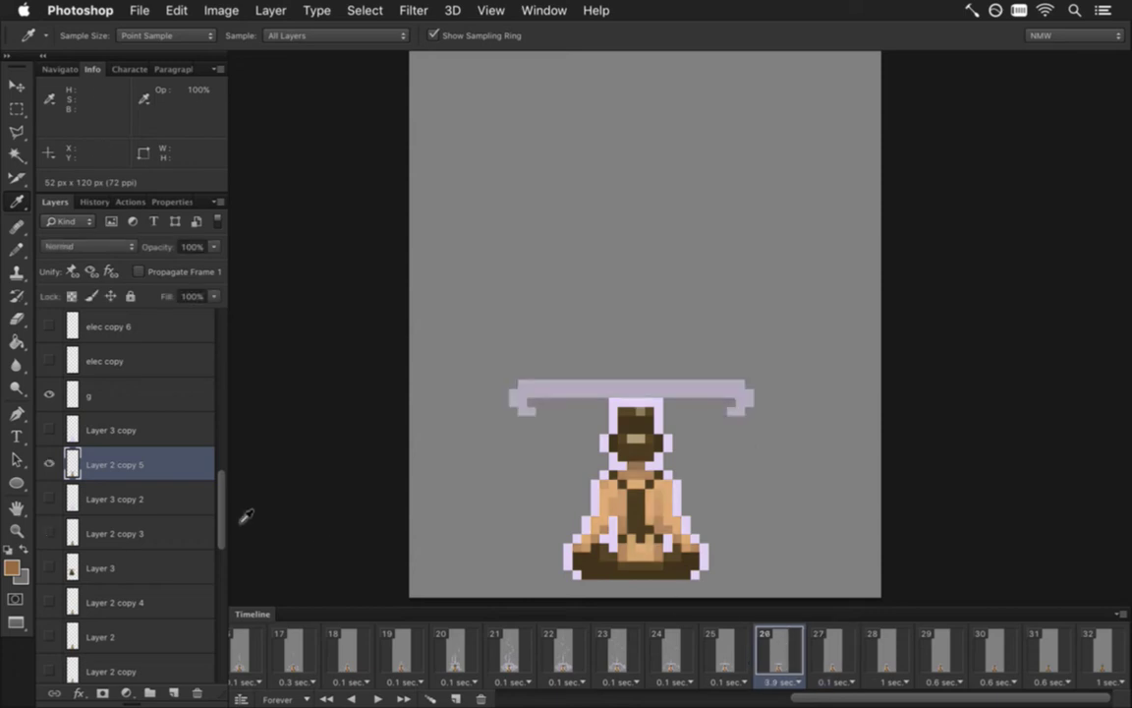
key("b")
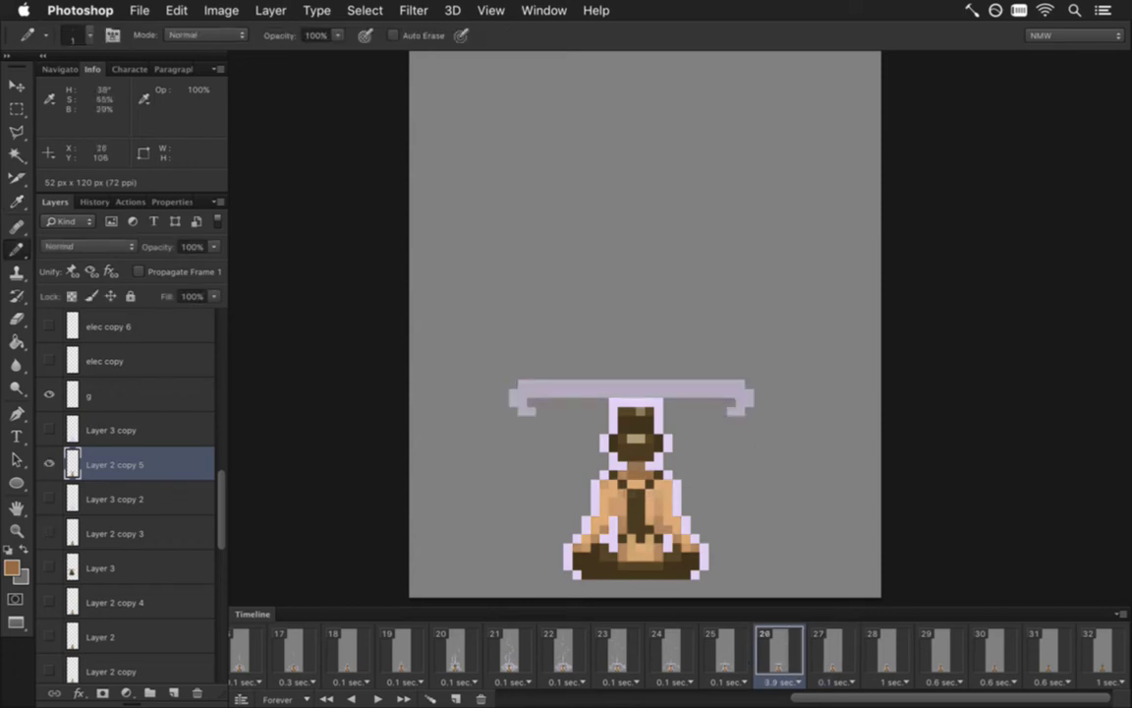
Sample the darker collar brown from frame 27 and repaint the row at the base of the neck in frame 26.
left_click(827, 648)
key("i")
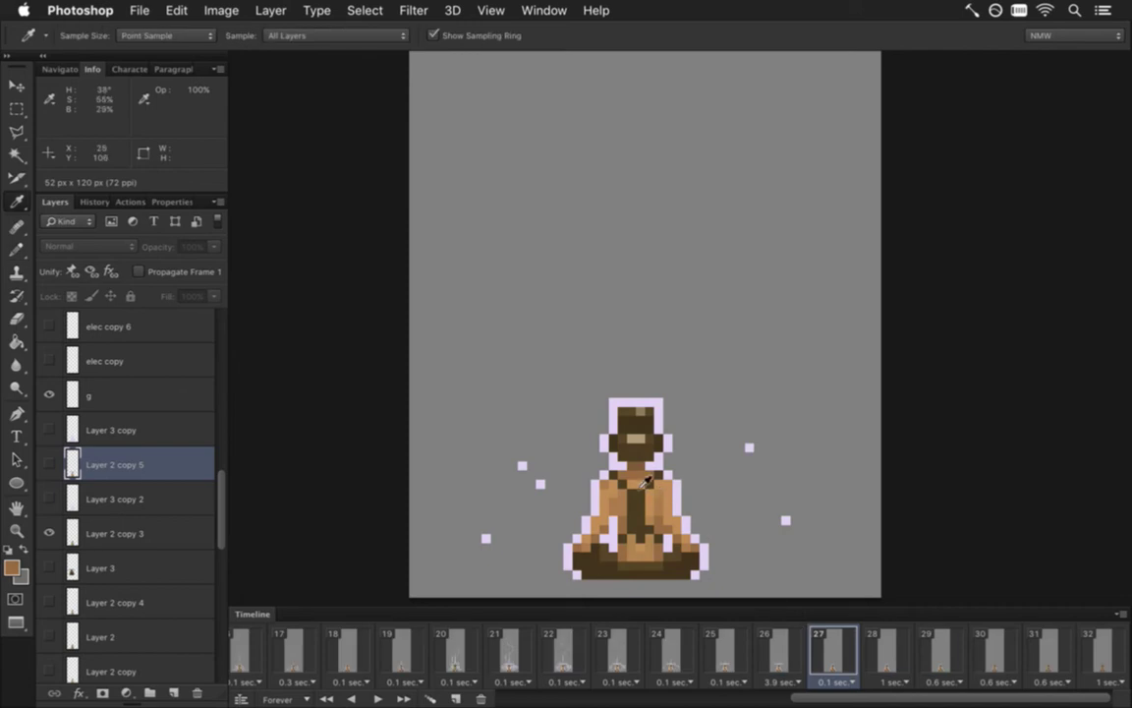
mouse_move(781, 651)
left_mouse_down()
mouse_move(695, 539)
mouse_move(781, 668)
left_mouse_up()
key("b")
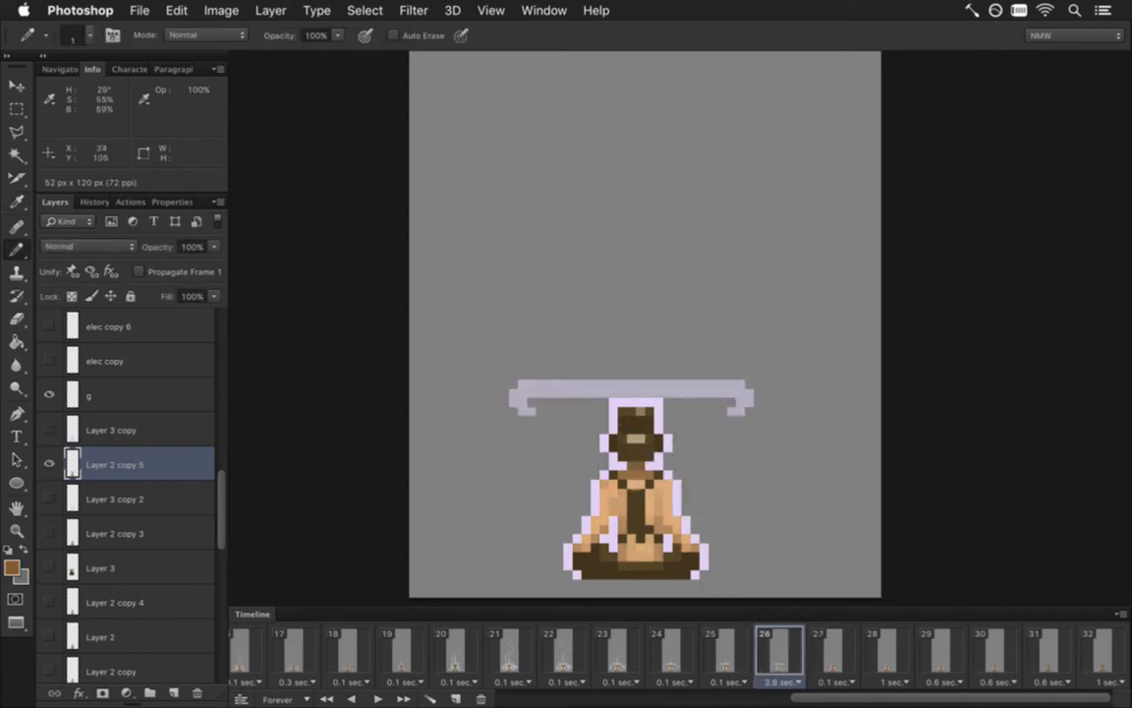
Sample the tan skin shade from frame 27 and darken the shoulders and arms of the figure in frame 26.
left_click(831, 656)
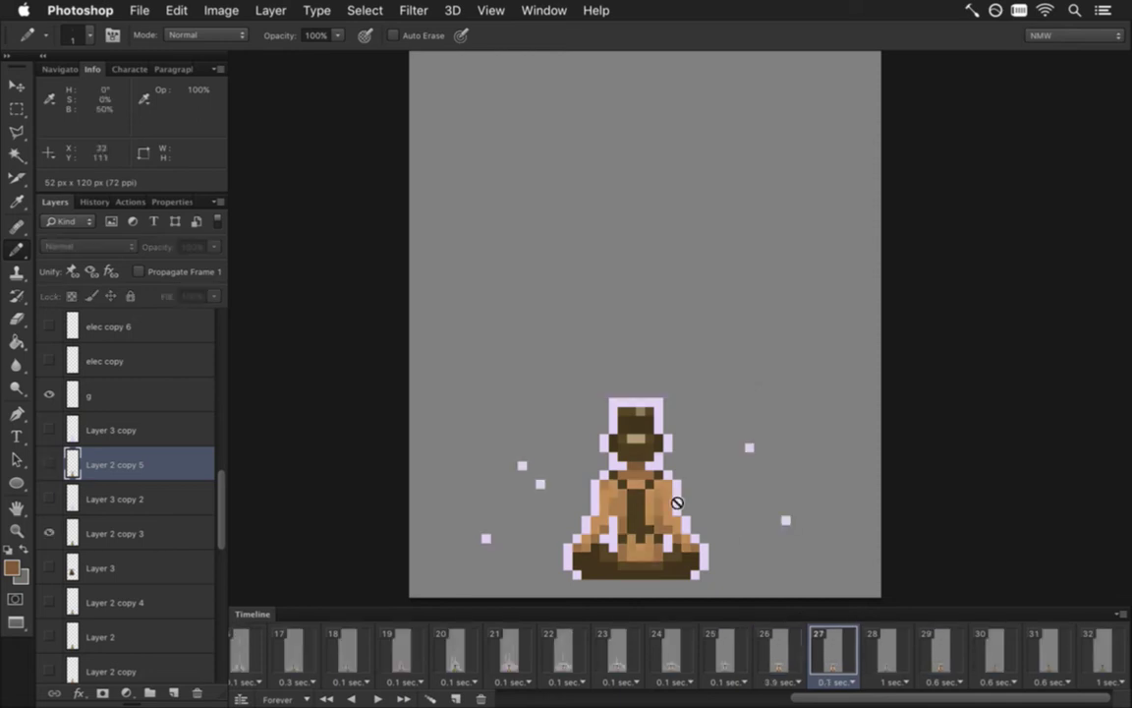
key("i")
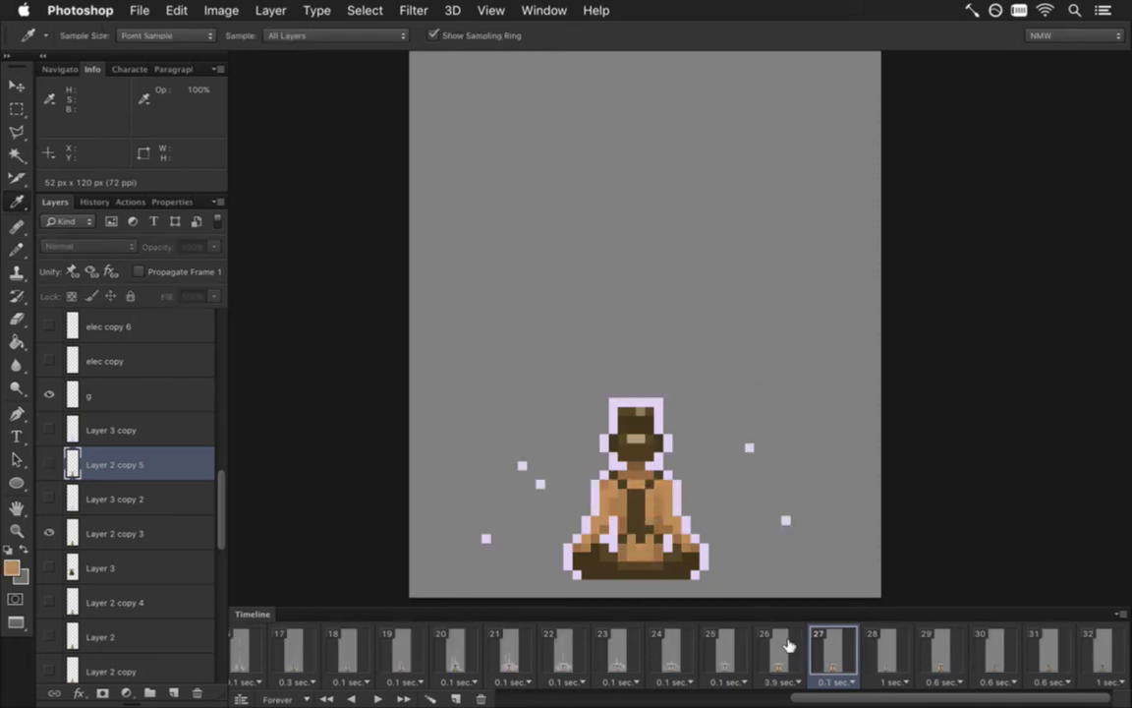
left_click(783, 649)
key("b")
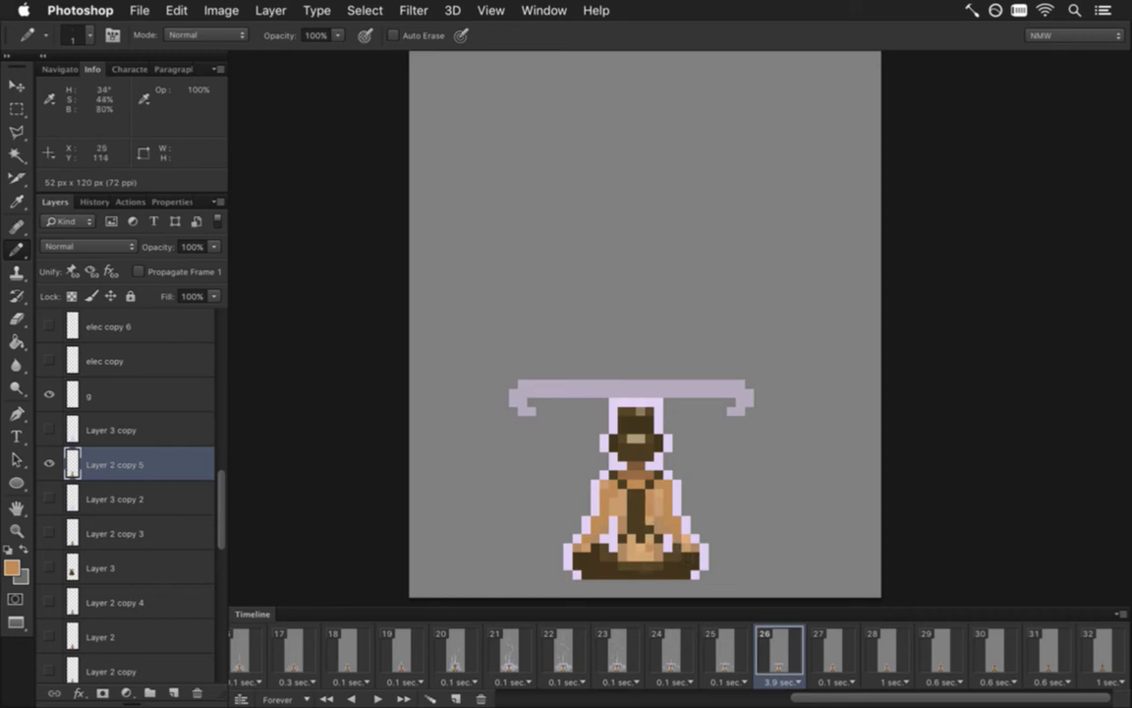
Sample the orange-brown left of the upper spine in frame 27 and recolor the matching back, arm and hand pixels in frame 26.
left_click(818, 651)
key("i")
left_click(621, 485)
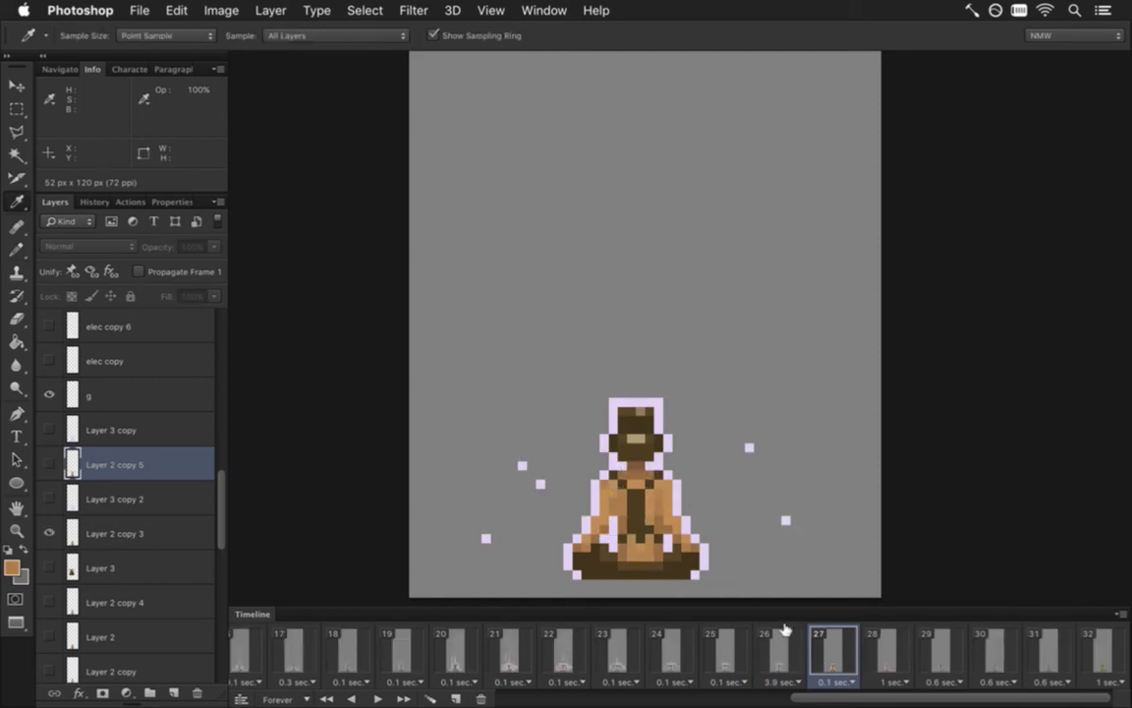
left_click(780, 649)
key("b")
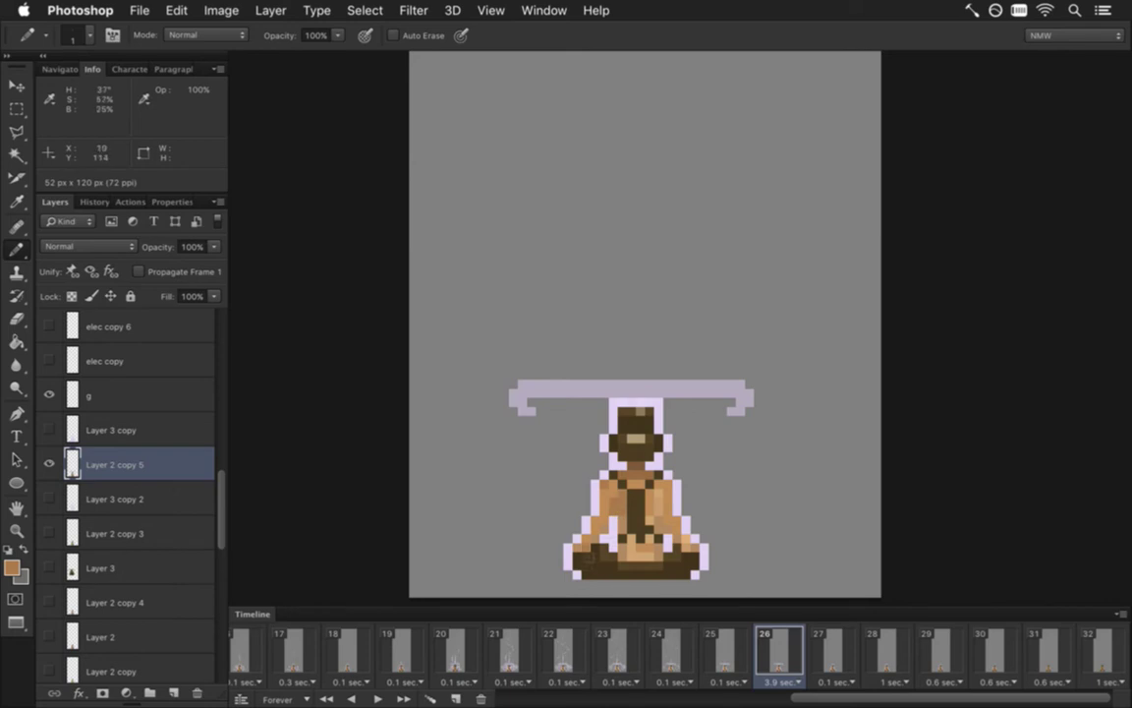
Compare frame 26 with frames 25 and 27, then repaint its upper-back shadow pixels with a darker brown sampled from frame 27.
left_click(753, 651)
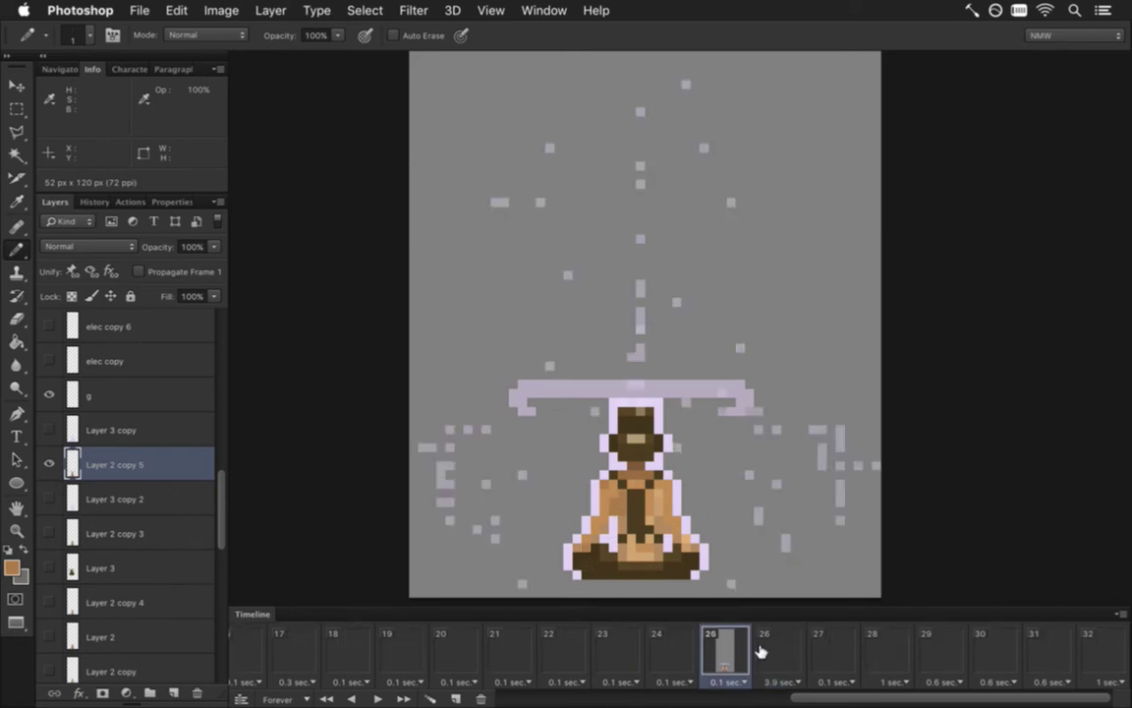
left_click(779, 646)
left_click(746, 646)
left_click(781, 648)
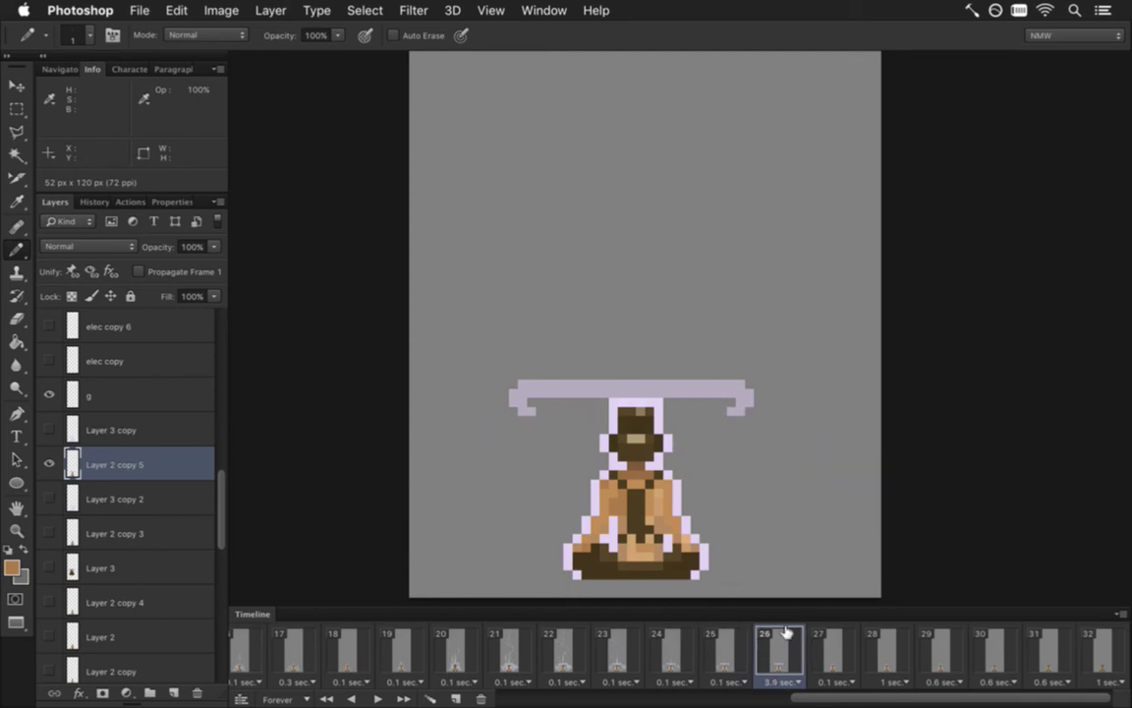
left_click(820, 651)
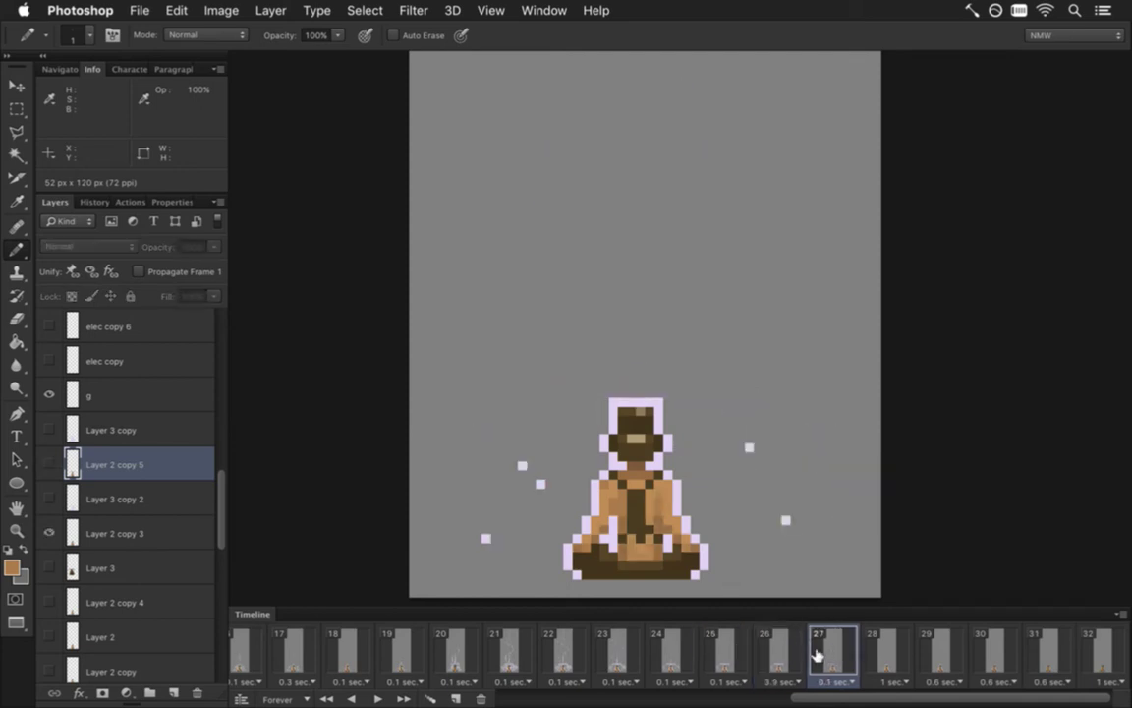
key("i")
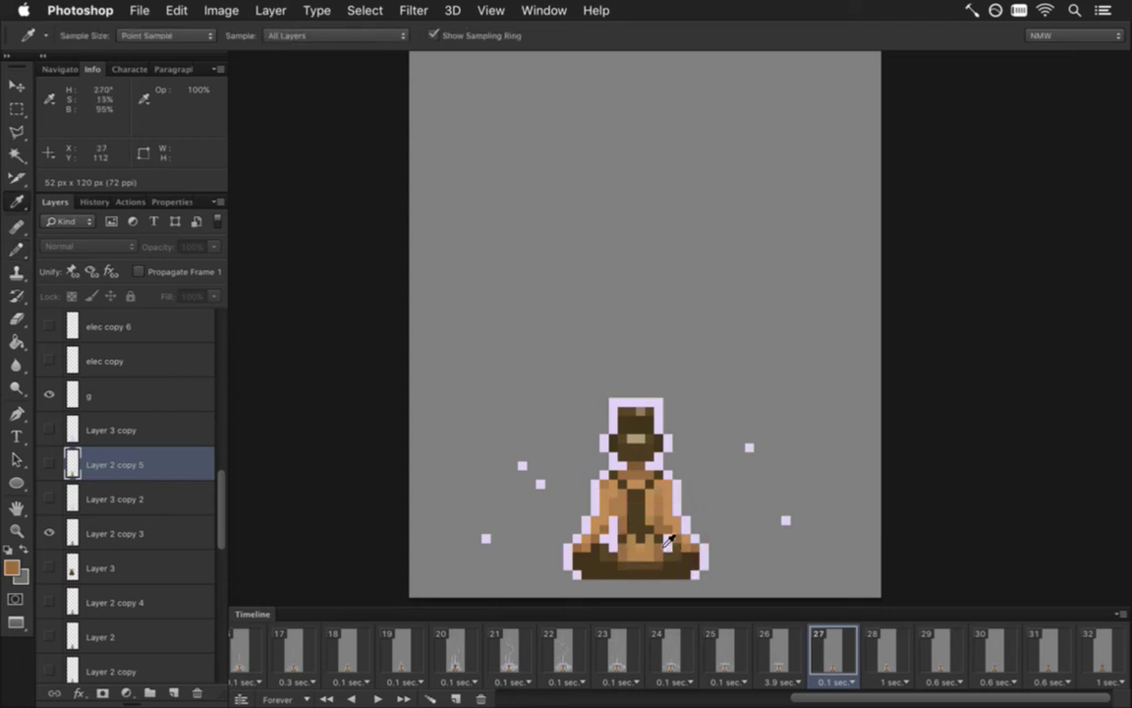
left_click(786, 649)
key("b")
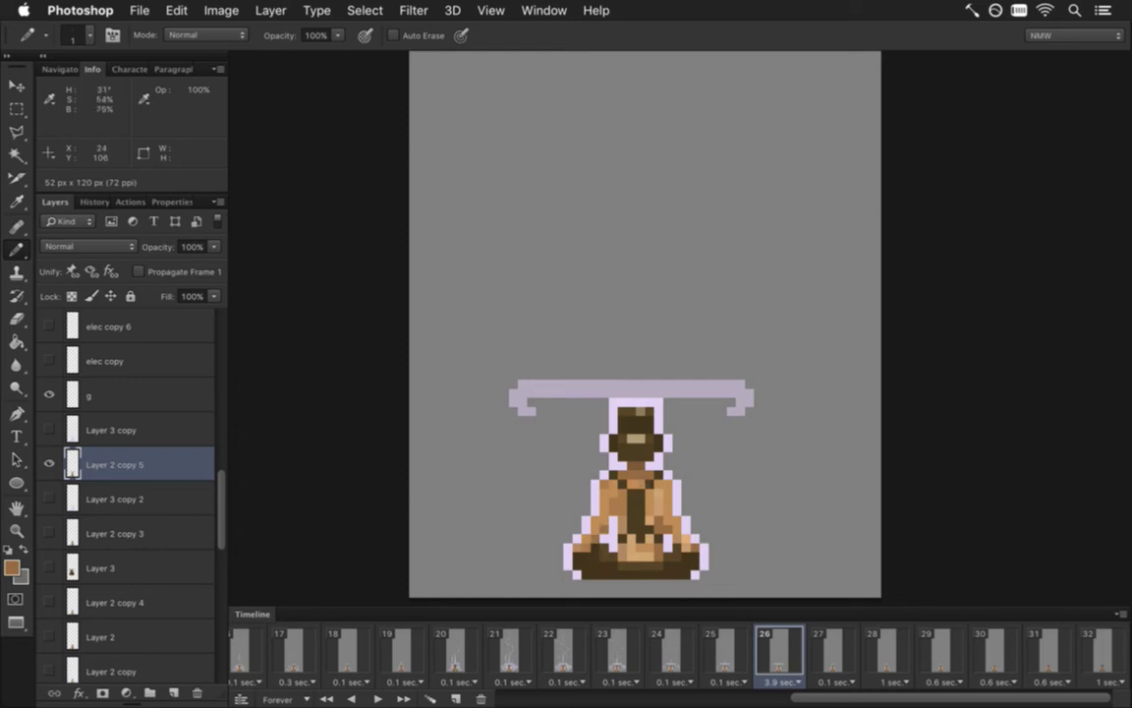
Check frame 26 against frames 25 and 27, then recolor its lower back with the tan sampled from frame 27.
left_click(727, 651)
left_click(772, 648)
left_click(740, 648)
left_click(782, 654)
left_click(823, 652)
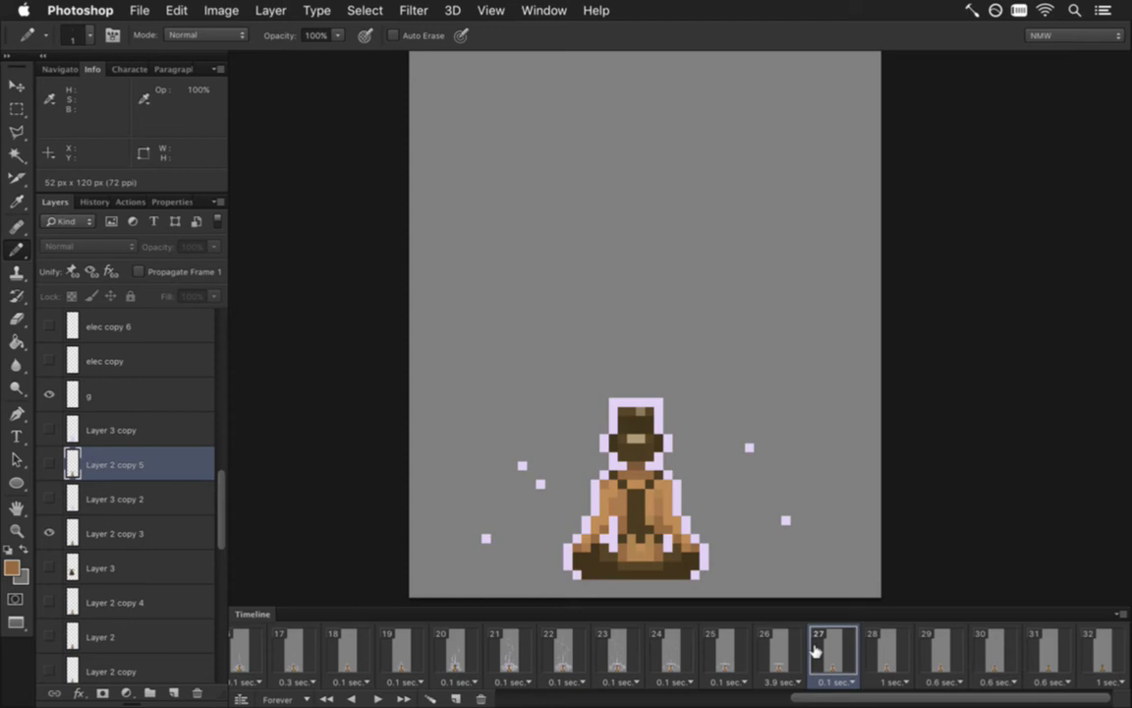
key("i")
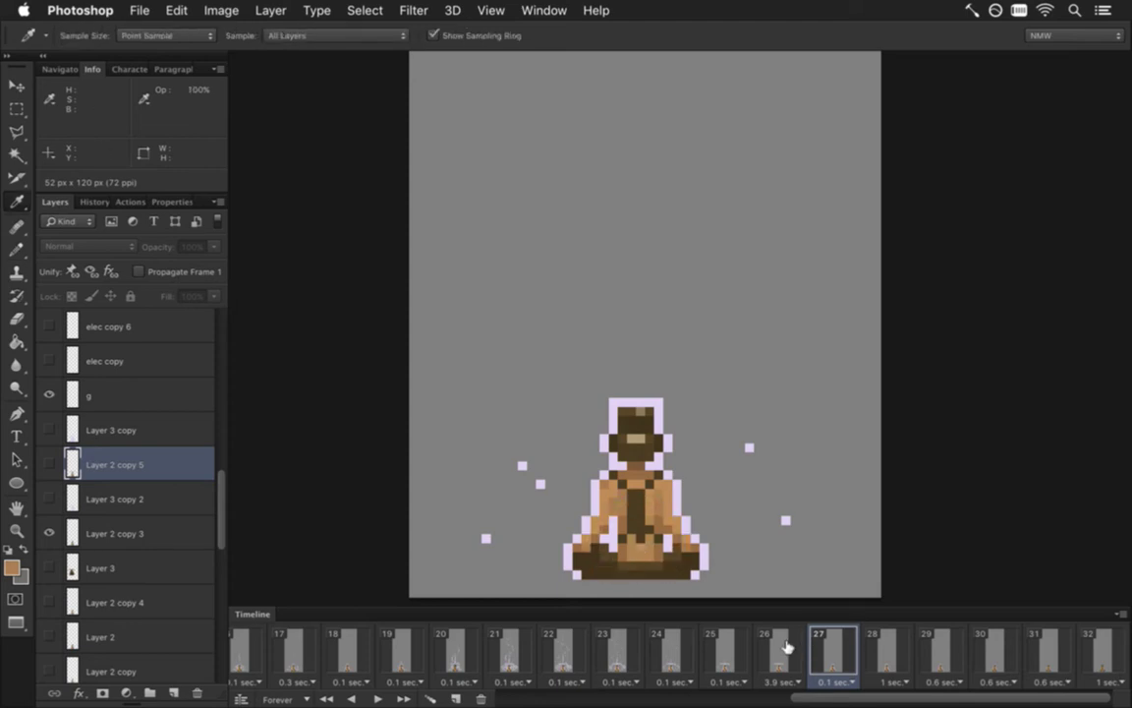
left_click(789, 641)
key("b")
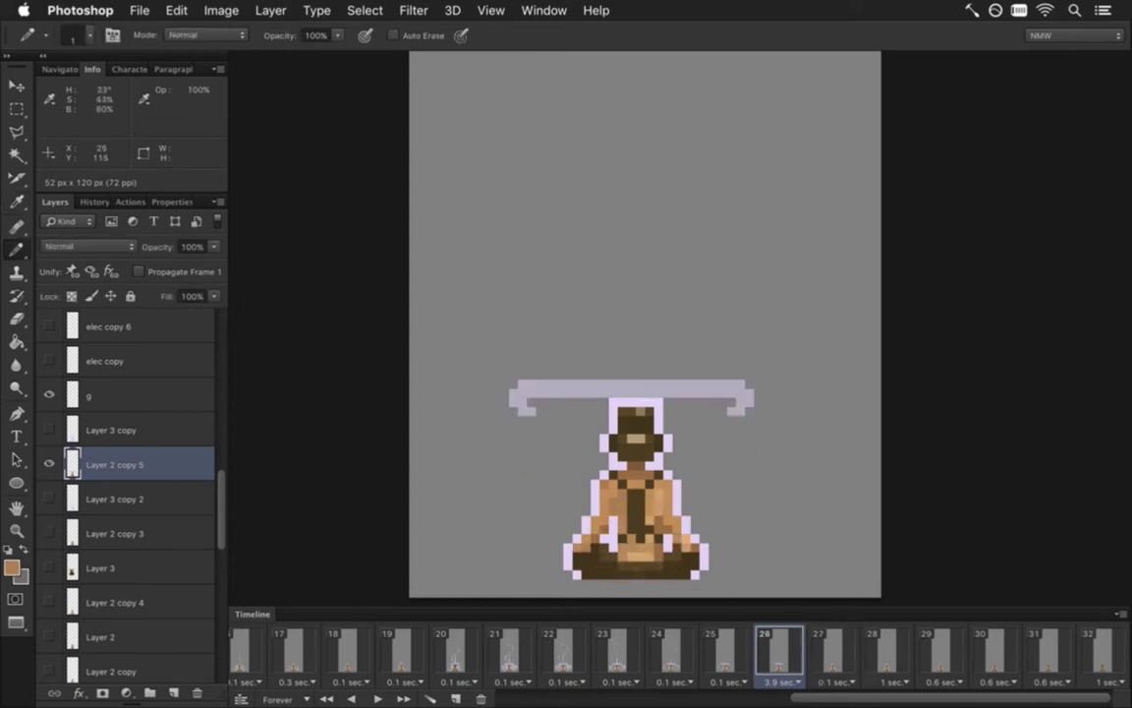
Sample the skin shade right of the spine in frame 27 and repaint that side of the back in frame 26.
left_click(831, 651)
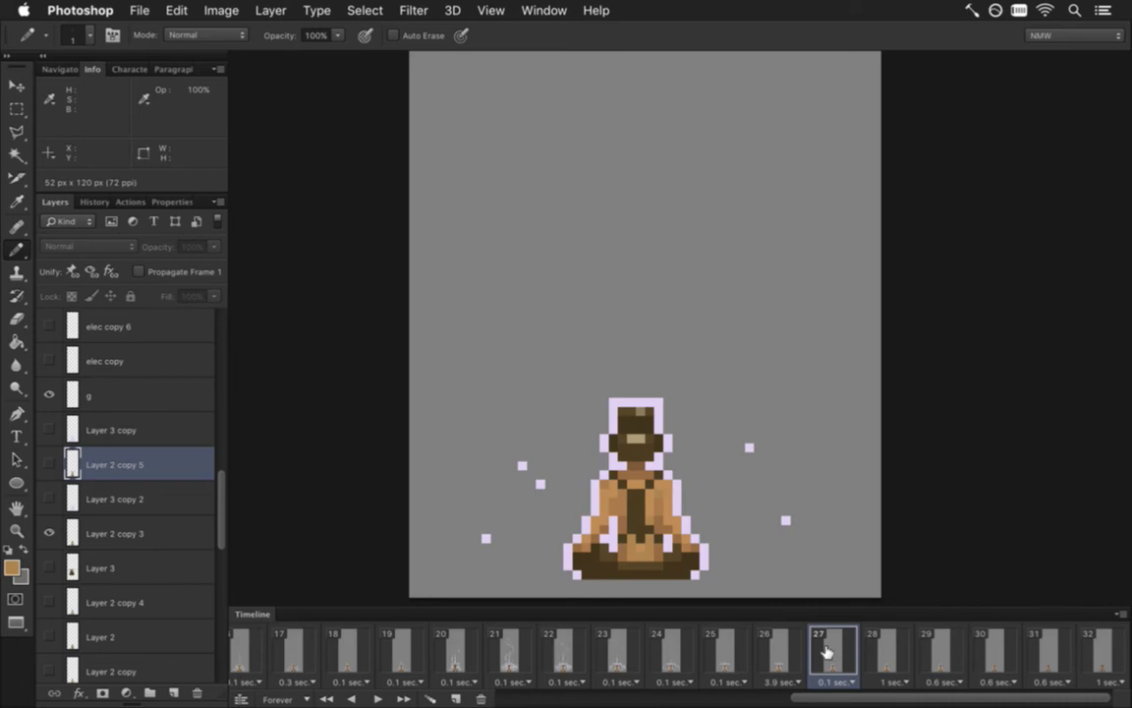
left_click(789, 652)
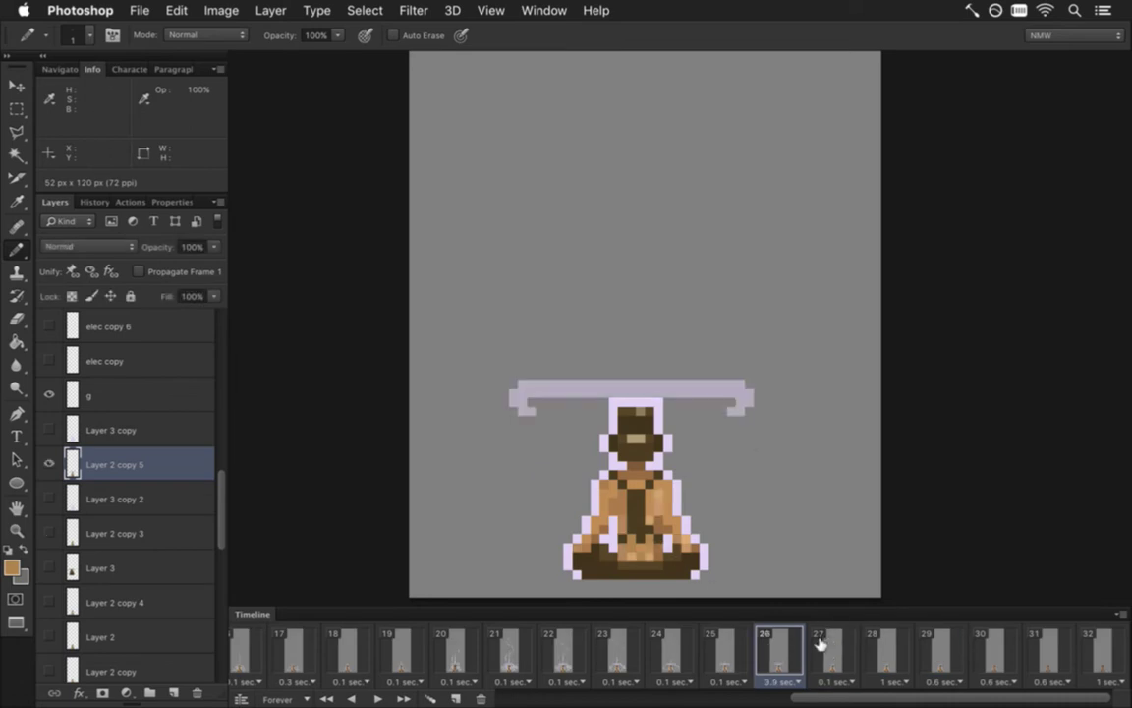
left_click(824, 644)
key("i")
left_click(647, 526)
left_click(780, 644)
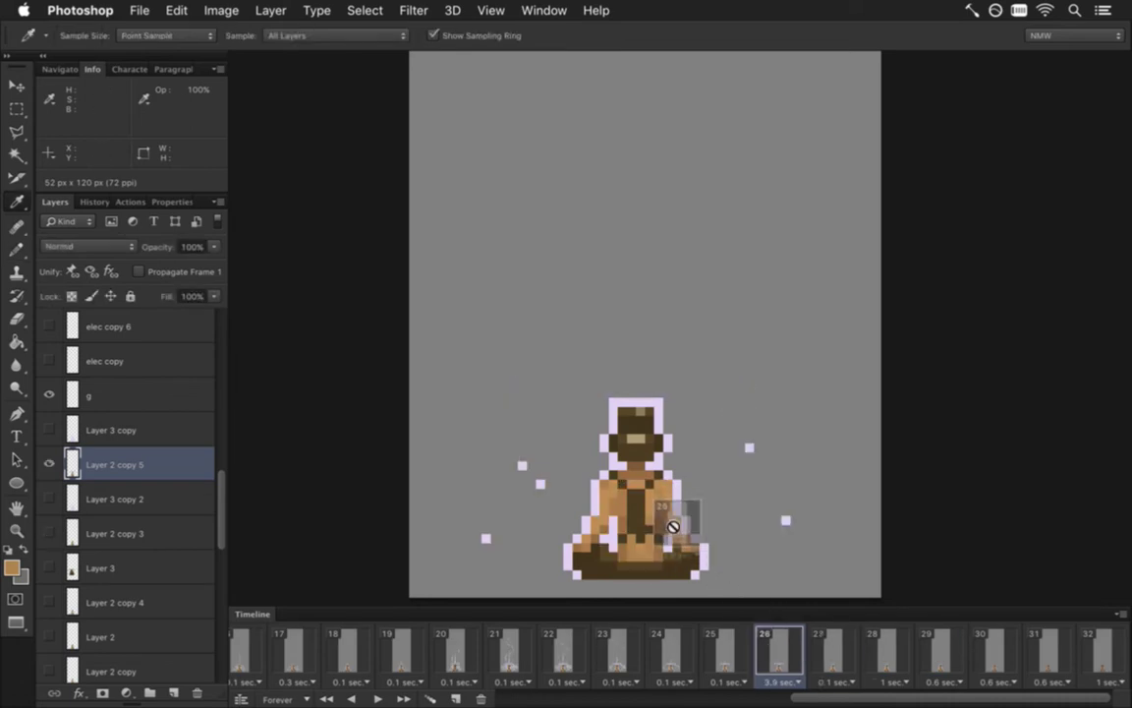
key("b")
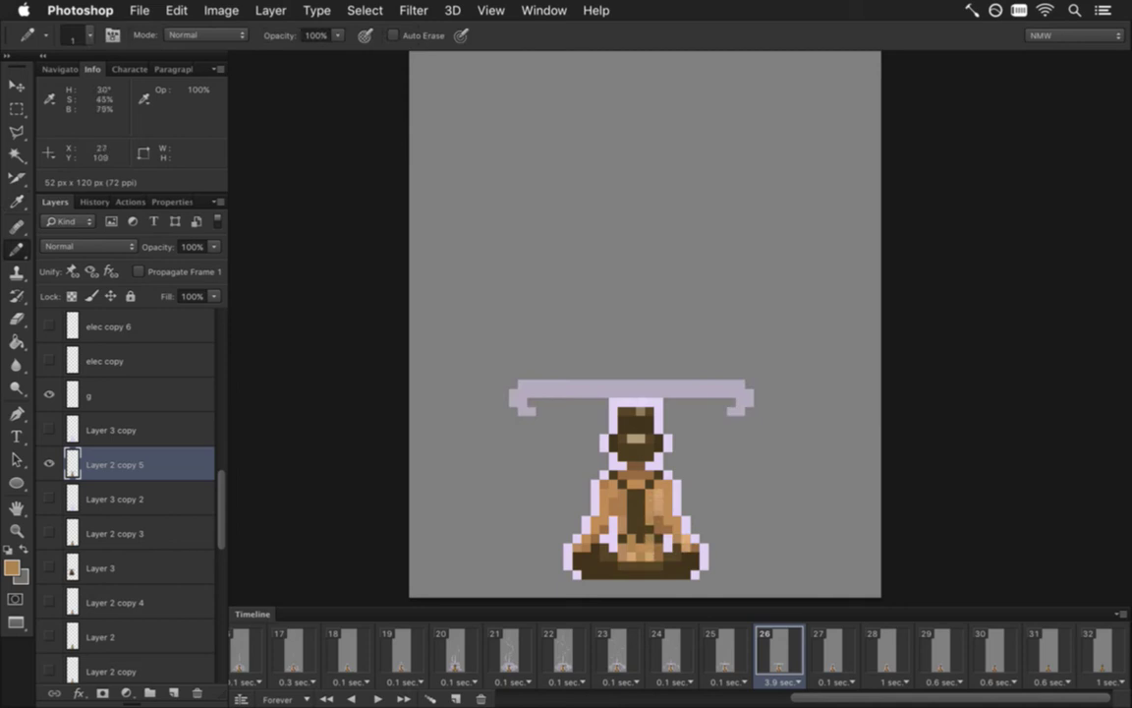
Sample the mid-tan on the right of the back in frame 27 and even out the right and lower back in frame 26.
left_click(824, 649)
key("i")
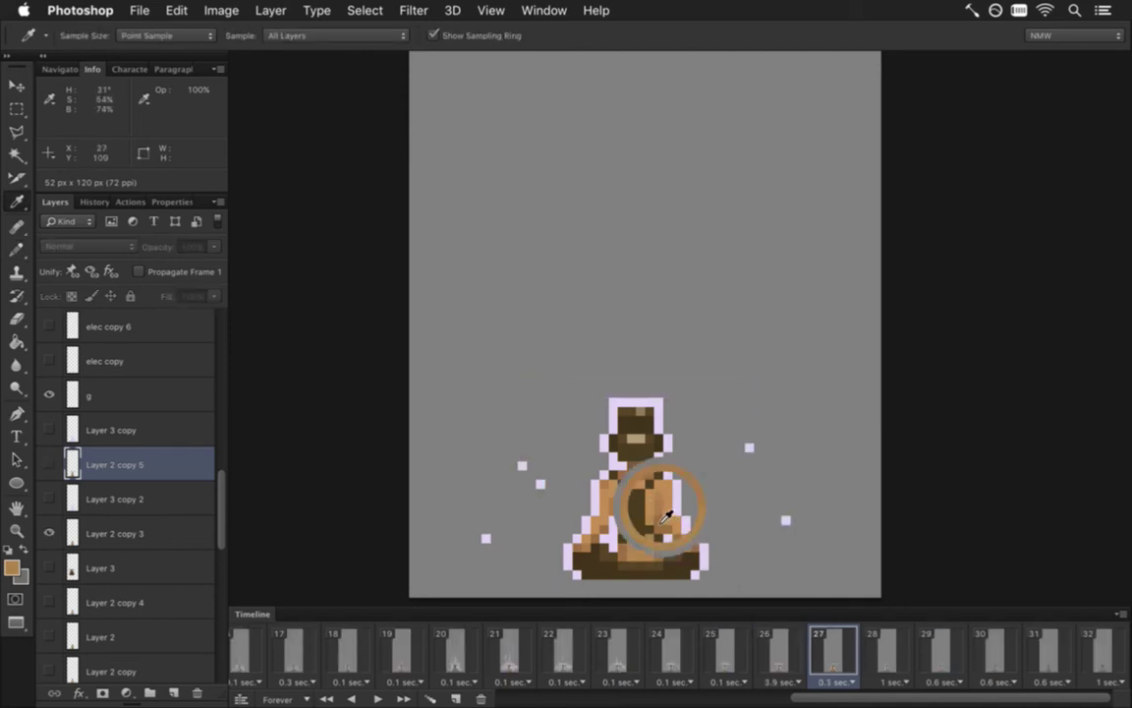
left_click(791, 639)
key("b")
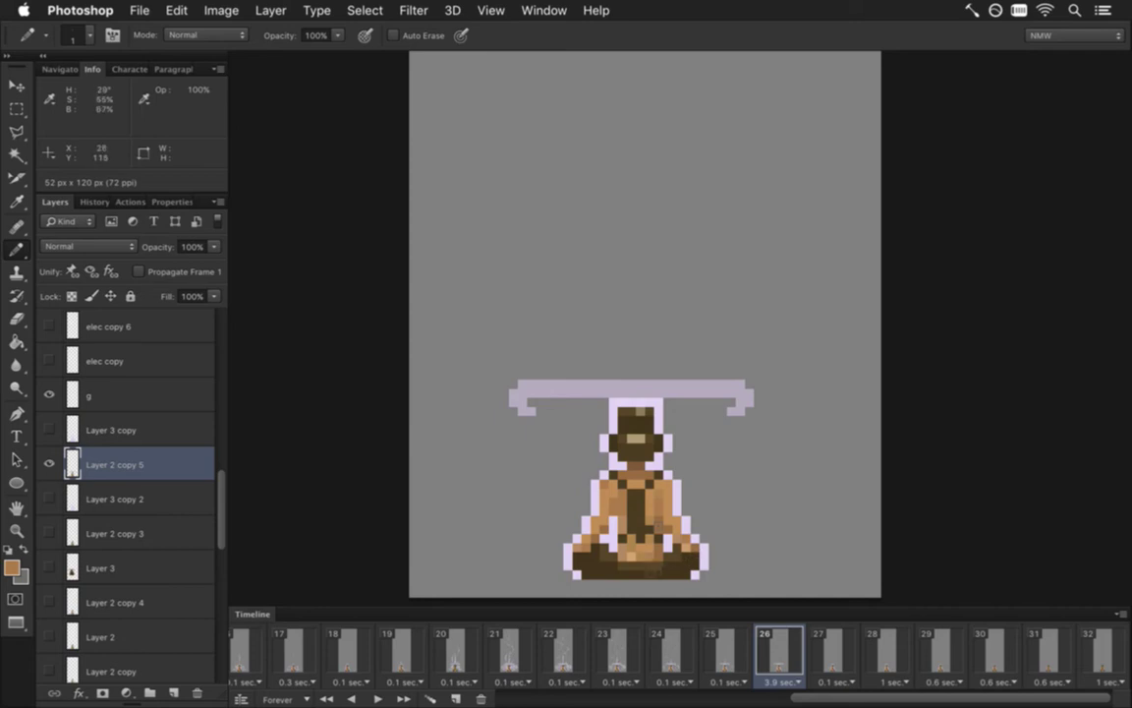
Compare frames 26 and 27, then sample the brown left of the lower spine in frame 27 and apply it to frame 26.
left_click(826, 651)
left_click(787, 653)
left_click(824, 659)
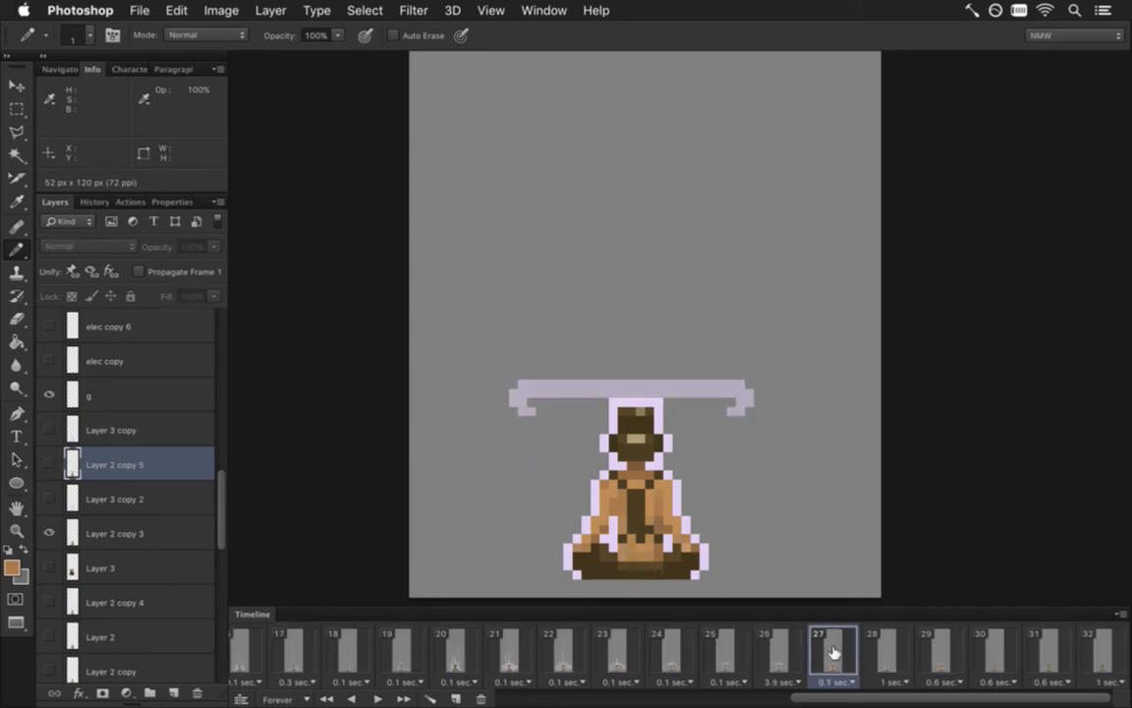
key("i")
left_click(626, 527)
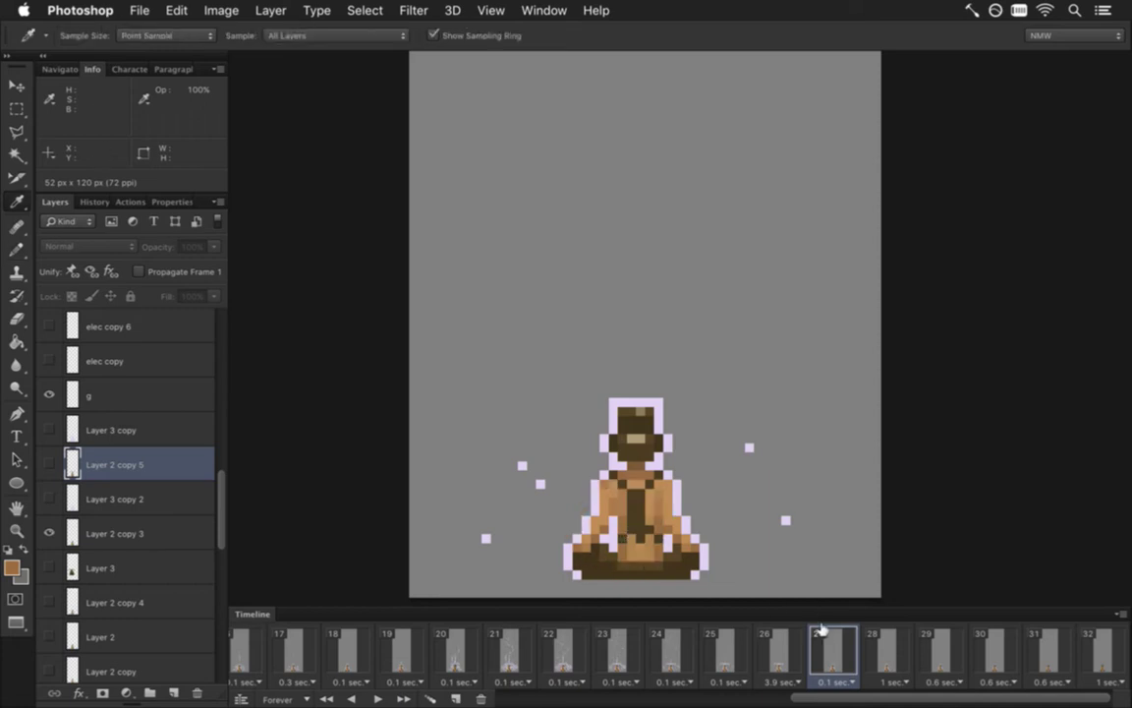
left_click(776, 647)
key("b")
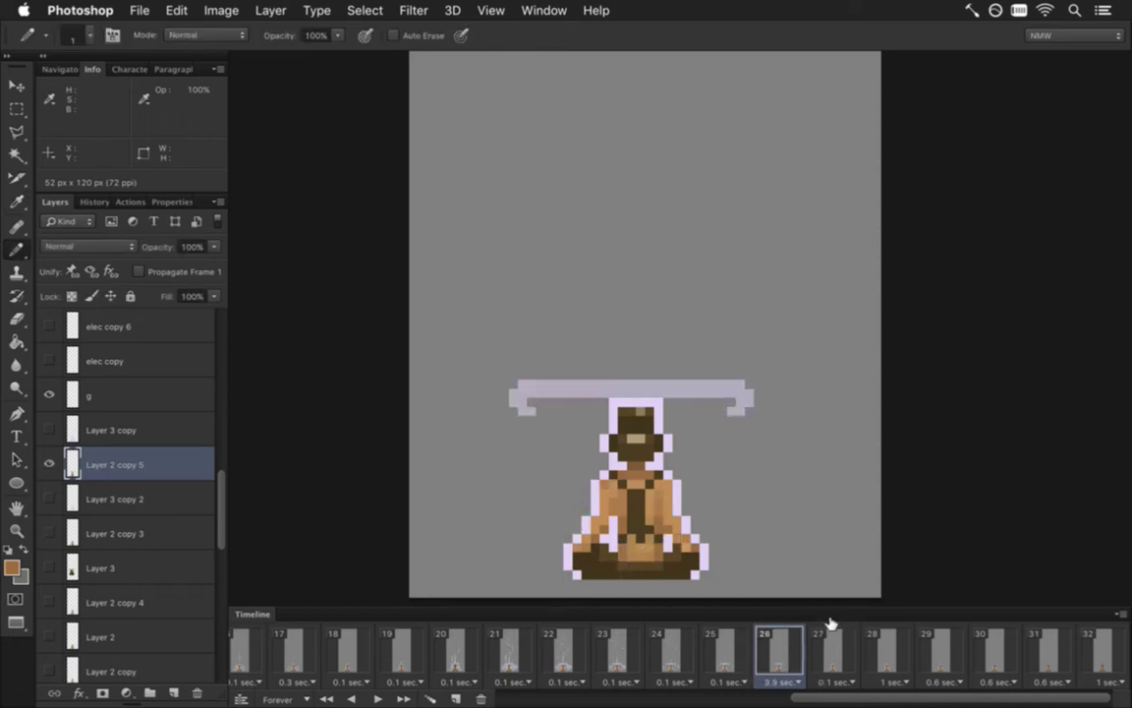
Sample the skin tone at the right hand in frame 26, touch up its remaining skin pixels, and compare the frame with frame 27.
key("i")
left_click(685, 546)
key("b")
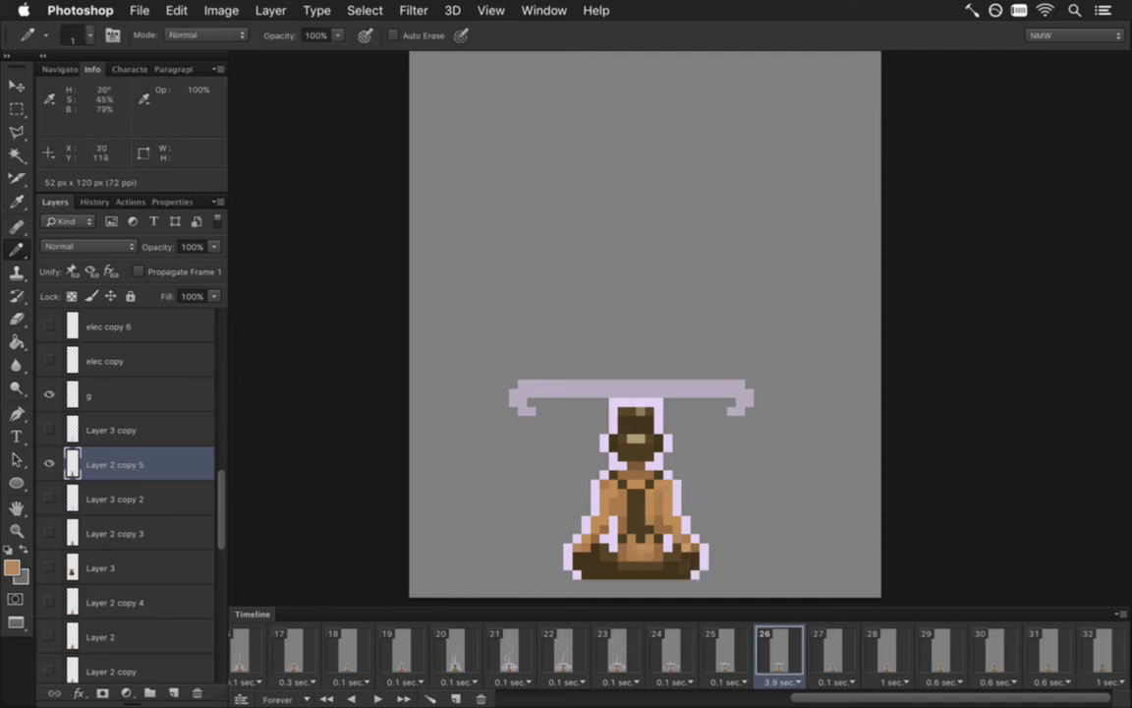
left_click(835, 652)
left_click(792, 651)
Show the Navigator preview and play the animation from frame 16, then again from the first frame, to check the recolored figure.
left_click(246, 649)
left_click(377, 699)
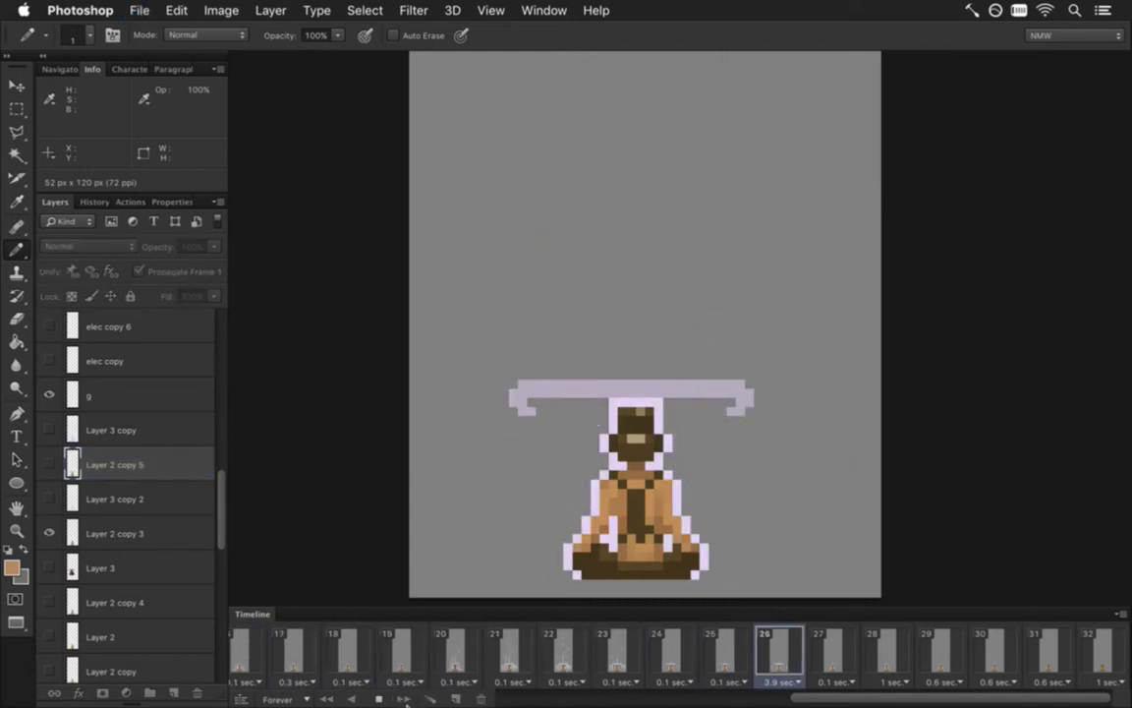
scroll(555, 490, "down", 2)
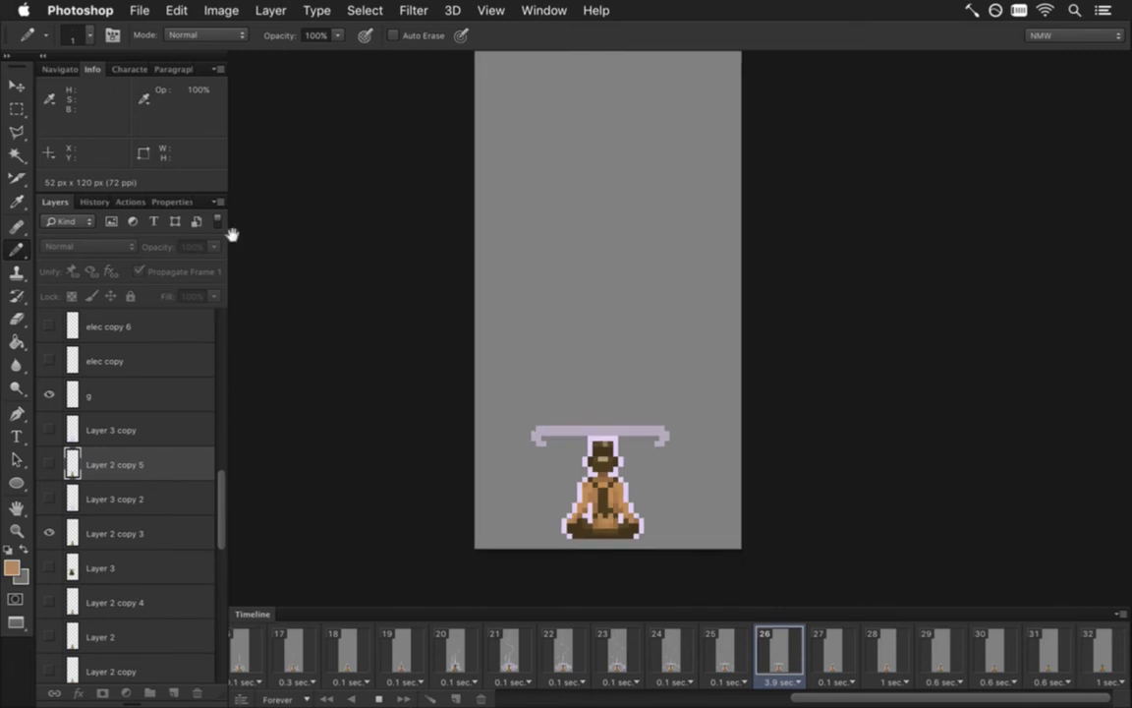
left_click(59, 70)
left_click_drag(589, 404, 609, 450)
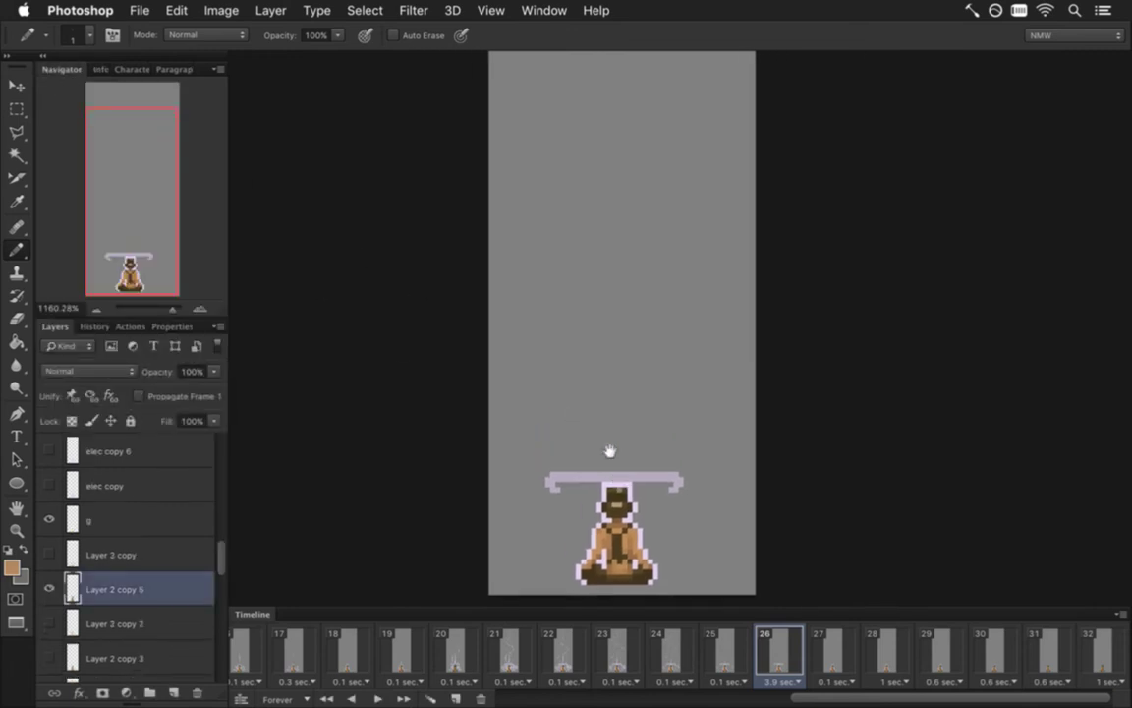
left_click(326, 698)
left_click(377, 699)
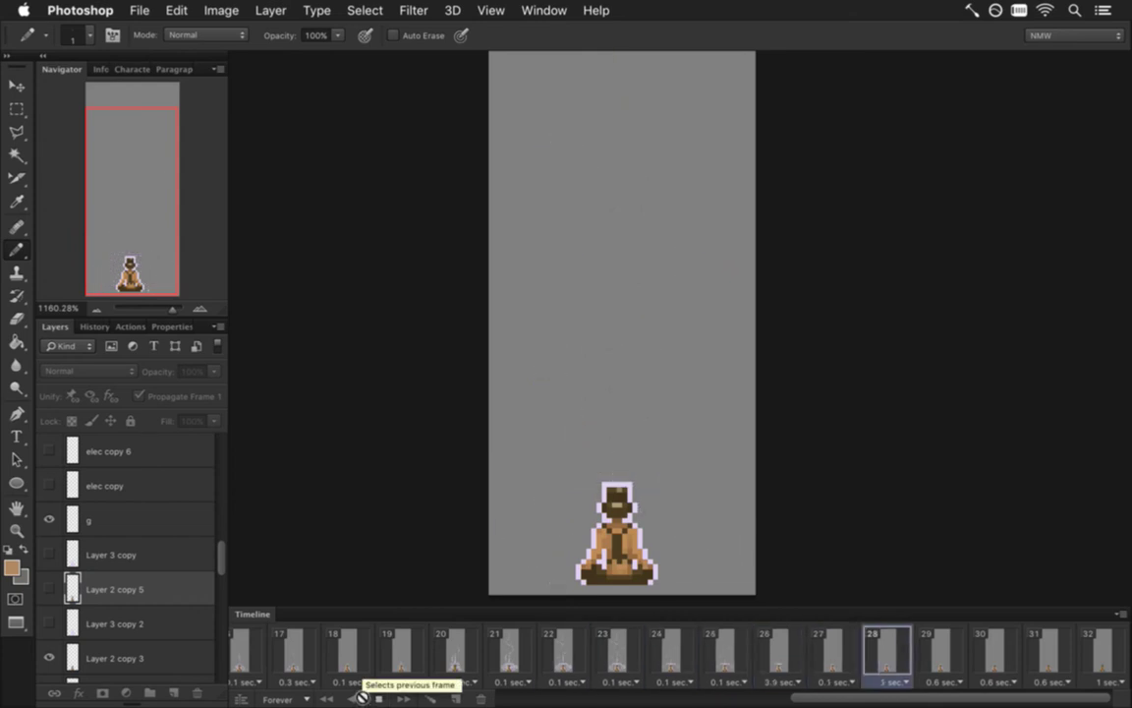
Stop the playback and compare frames 25, 26 and 27 around the end of the energy arc.
left_click(378, 698)
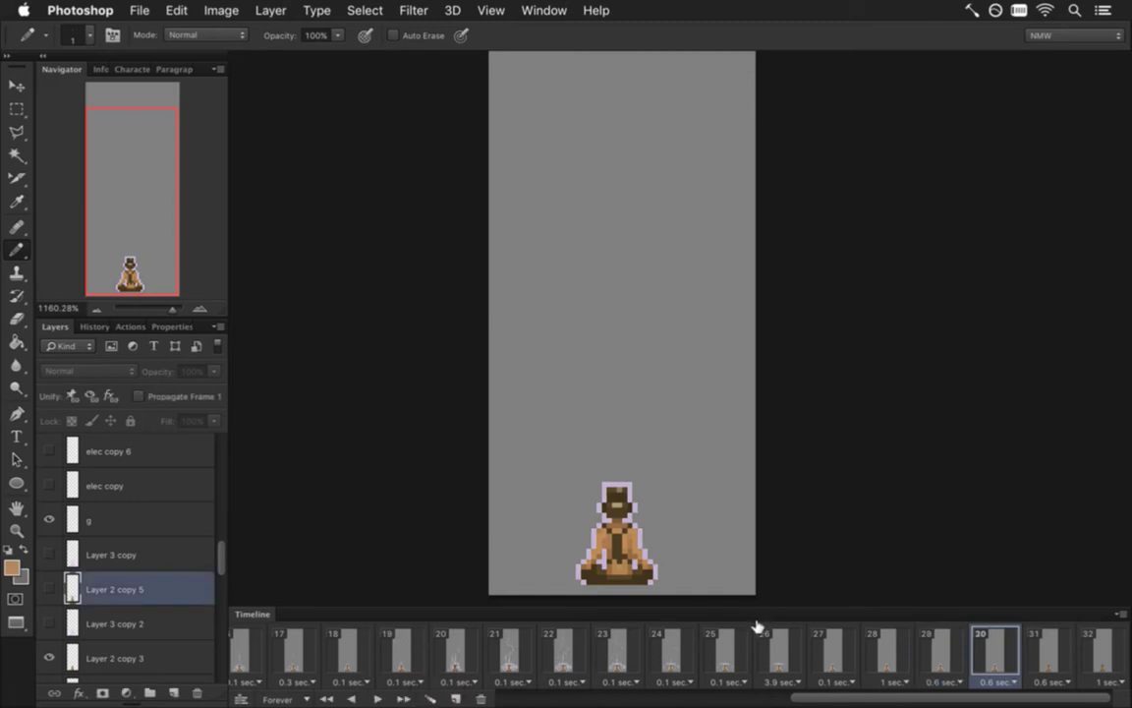
left_click(780, 646)
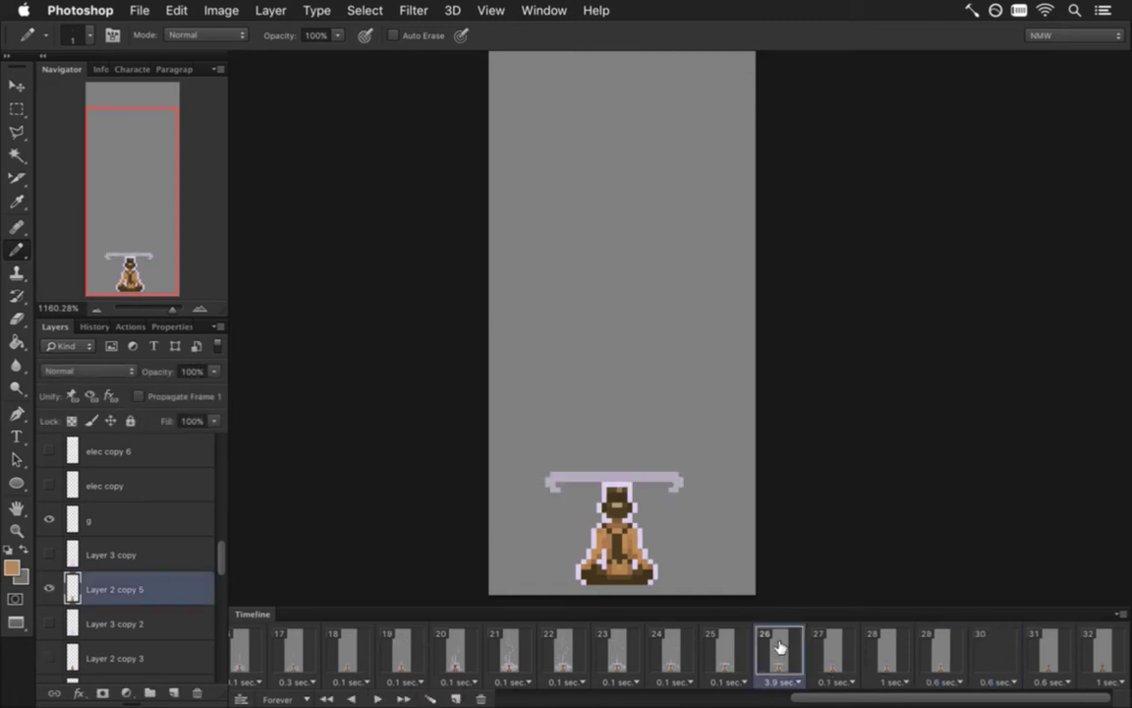
left_click(839, 644)
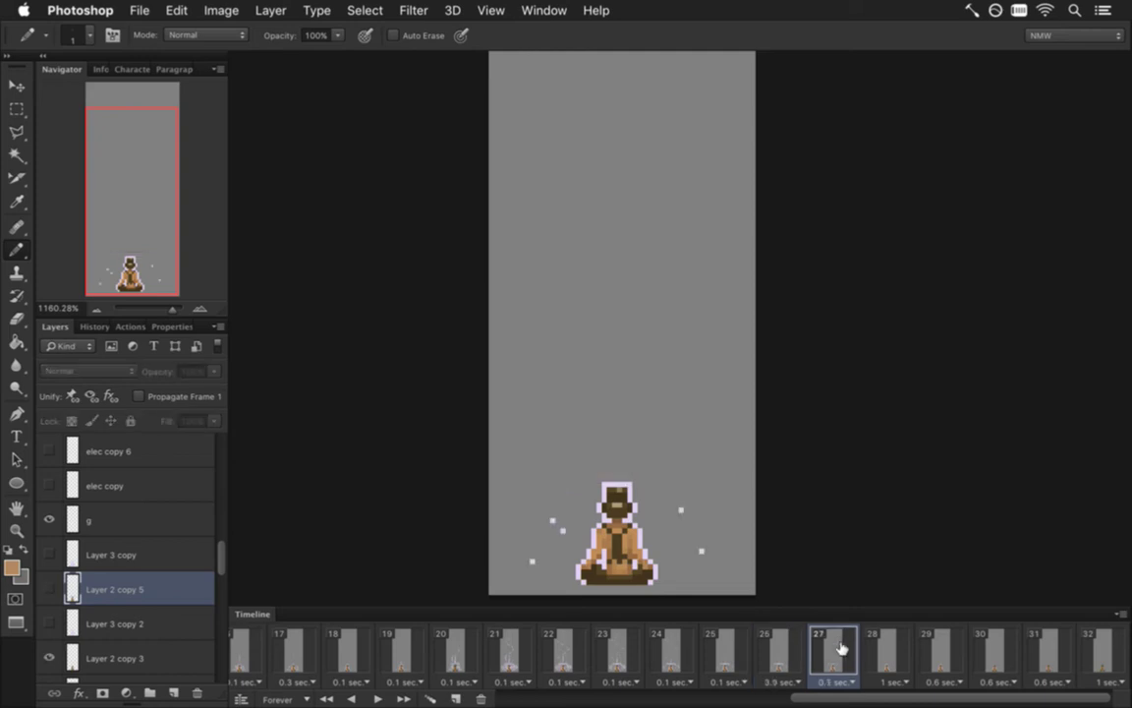
left_click(786, 649)
left_click(745, 649)
left_click(772, 655)
Set the delay of frame 26 to 3.6 seconds.
left_click(794, 680)
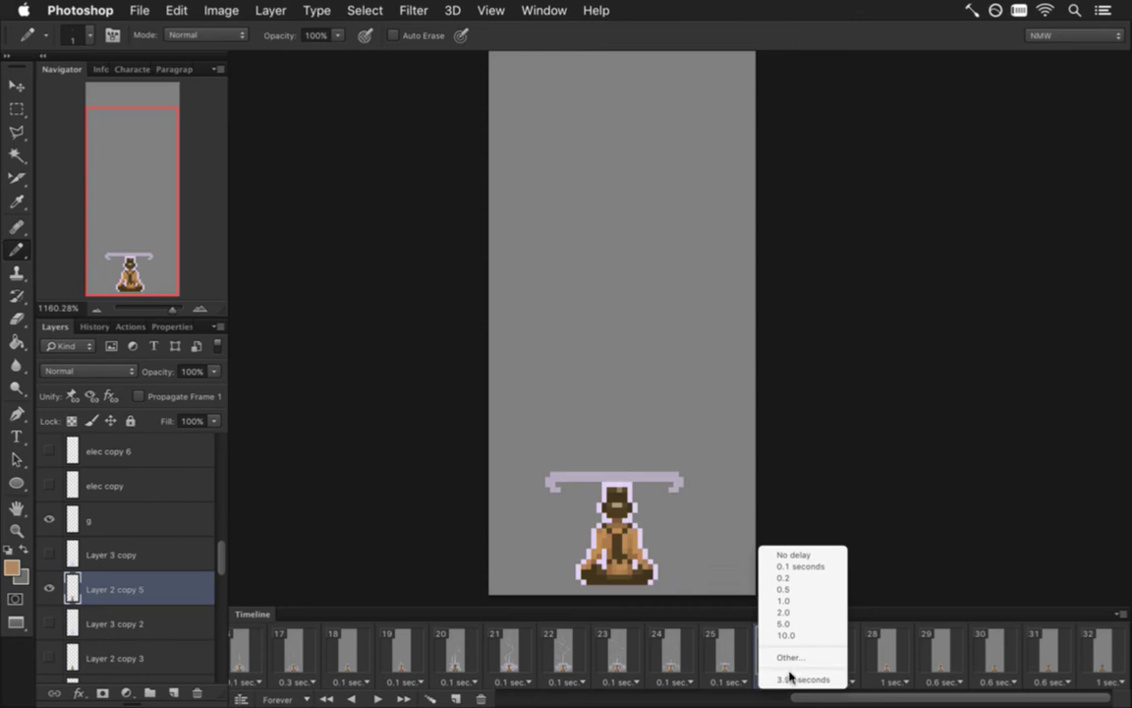
left_click(802, 652)
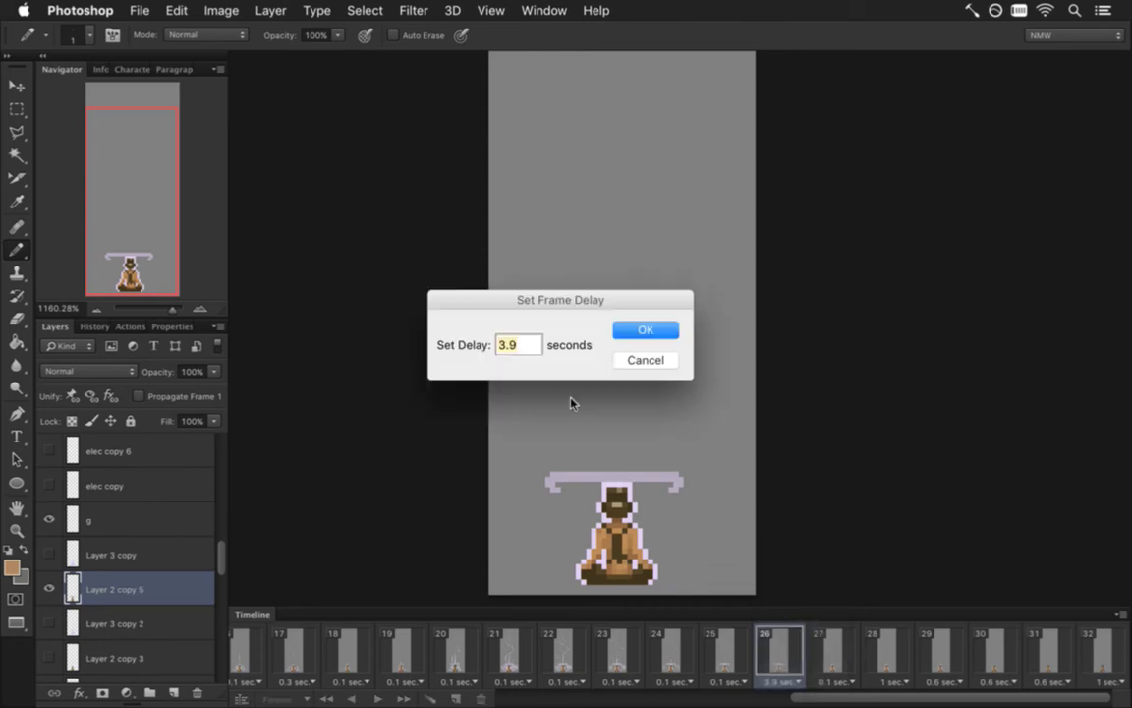
left_click(524, 350)
key("BackSpace")
type("6")
key("Return")
Duplicate frame 26 and set the duplicate's delay to 0.1 seconds.
left_click(455, 699)
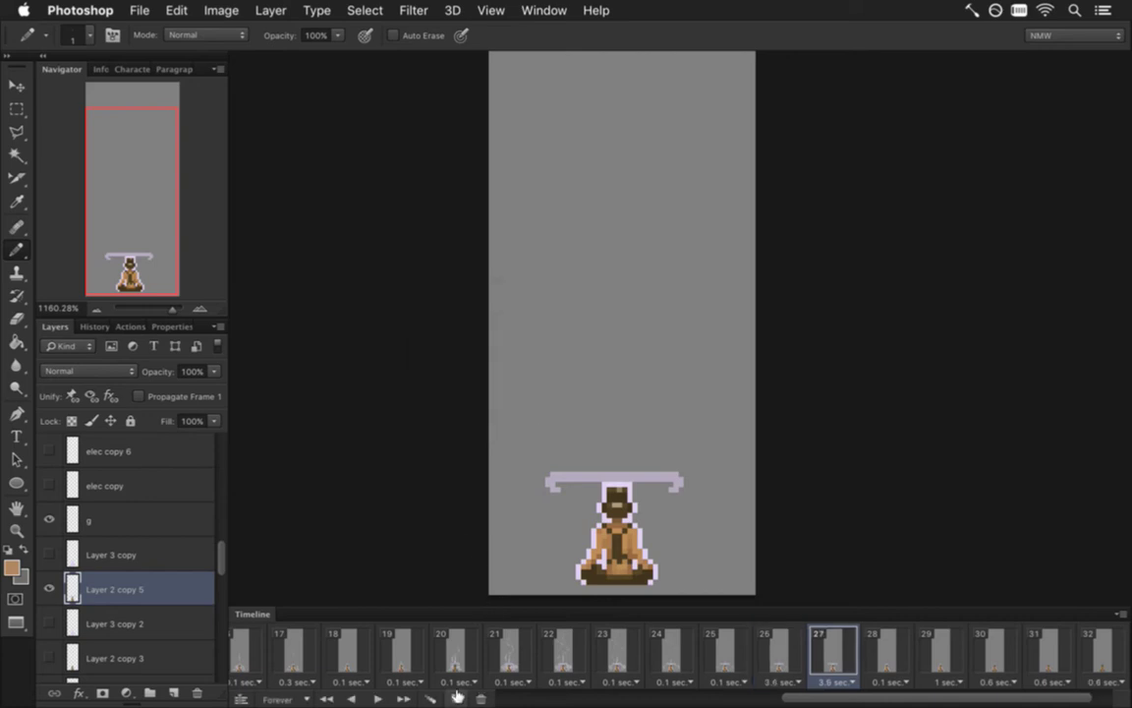
left_click(834, 681)
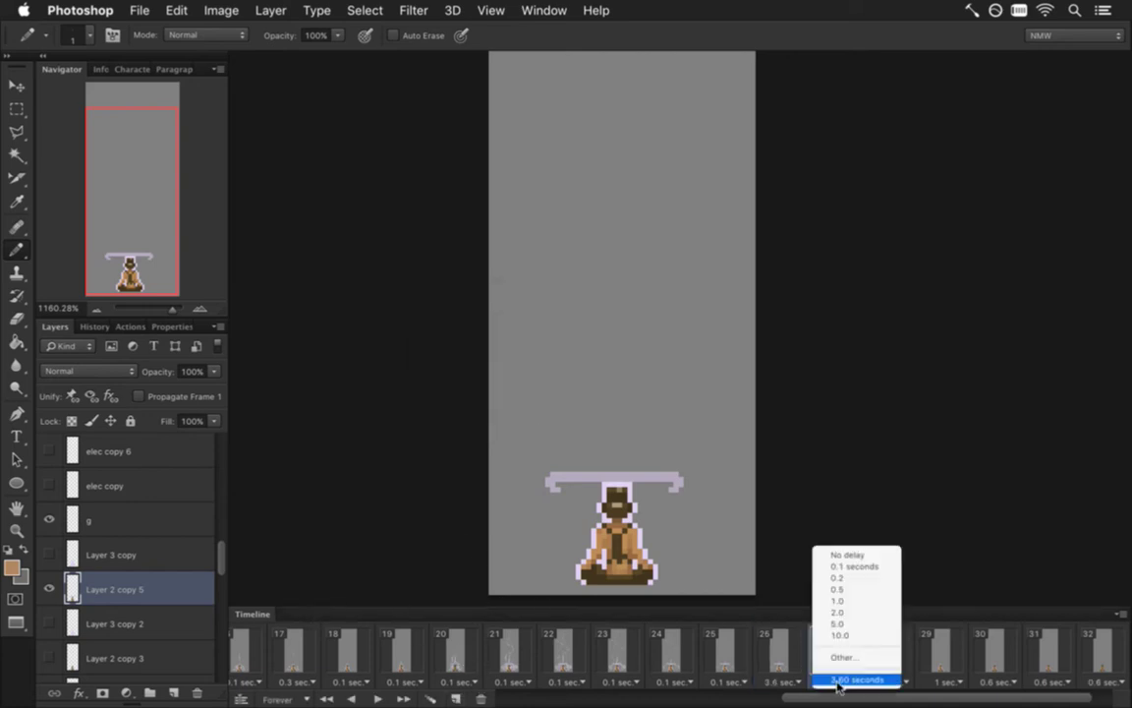
left_click(857, 573)
Identify Layer 2 copy 5 by toggling its visibility, and lower its opacity to 60% in frame 27.
left_click(49, 588)
left_click(49, 587)
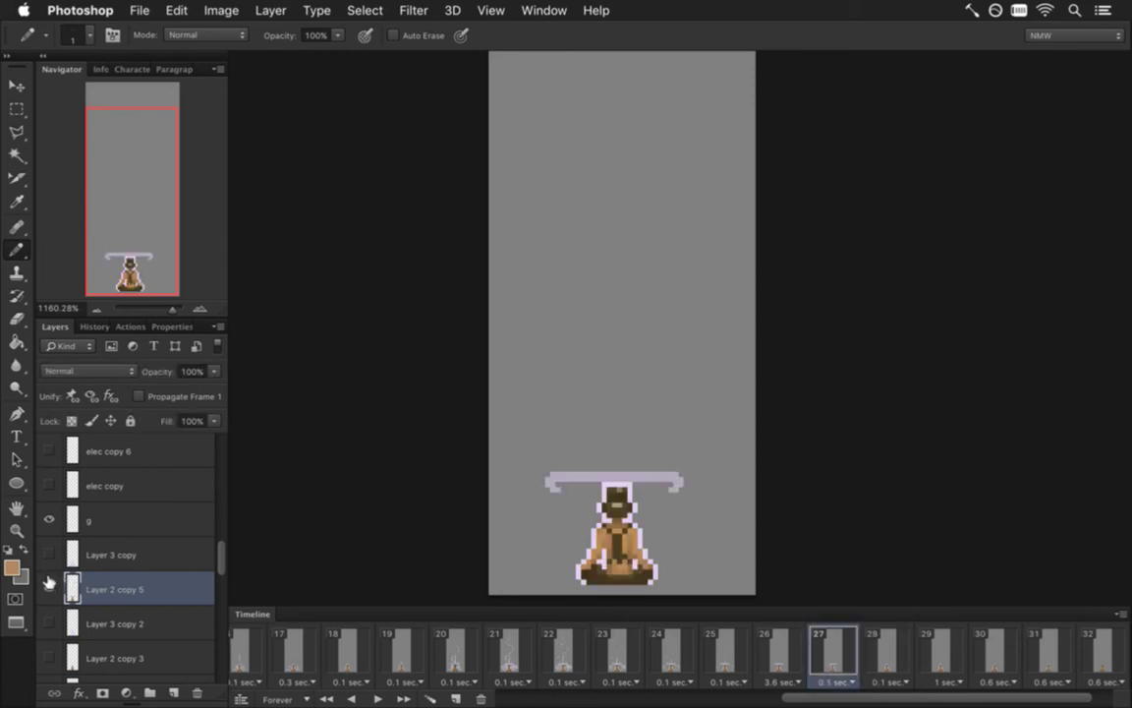
left_click_drag(220, 560, 221, 573)
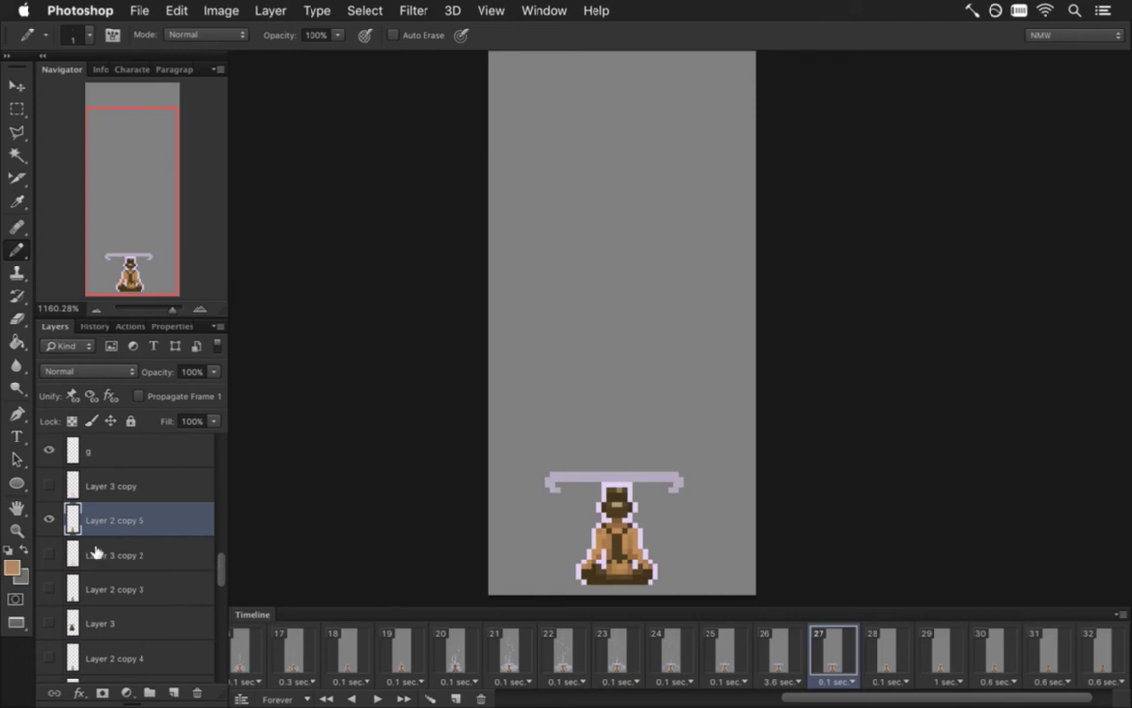
left_click(49, 520)
left_click(50, 520)
key("m")
key("v")
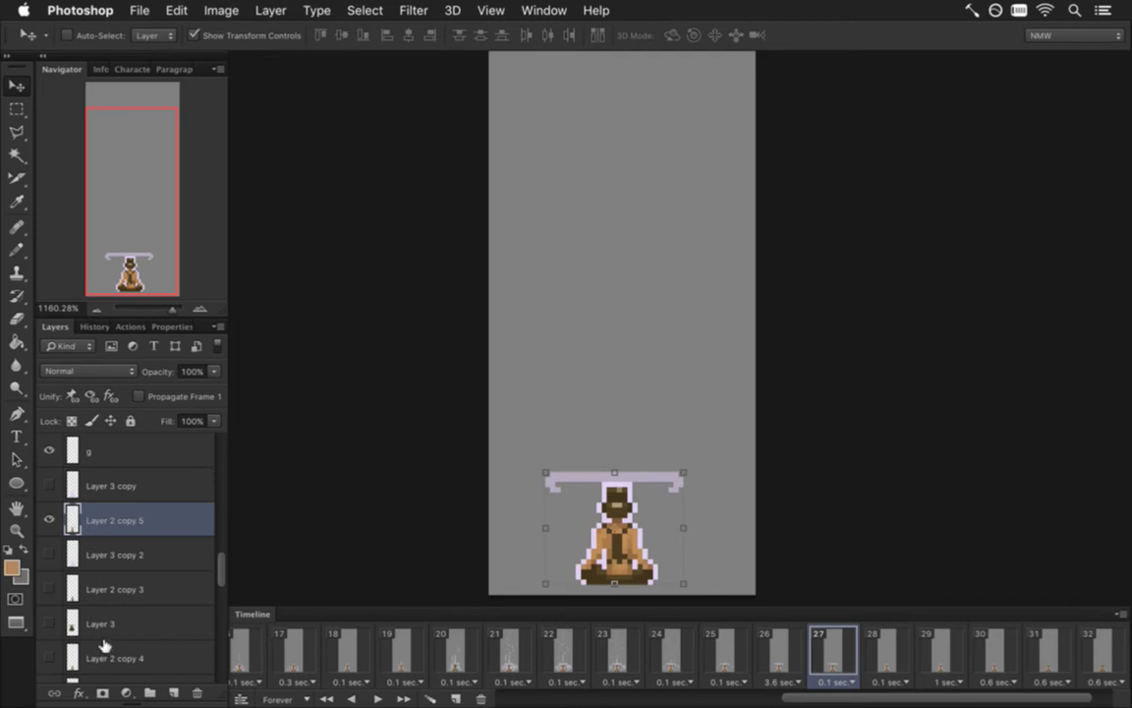
key("6")
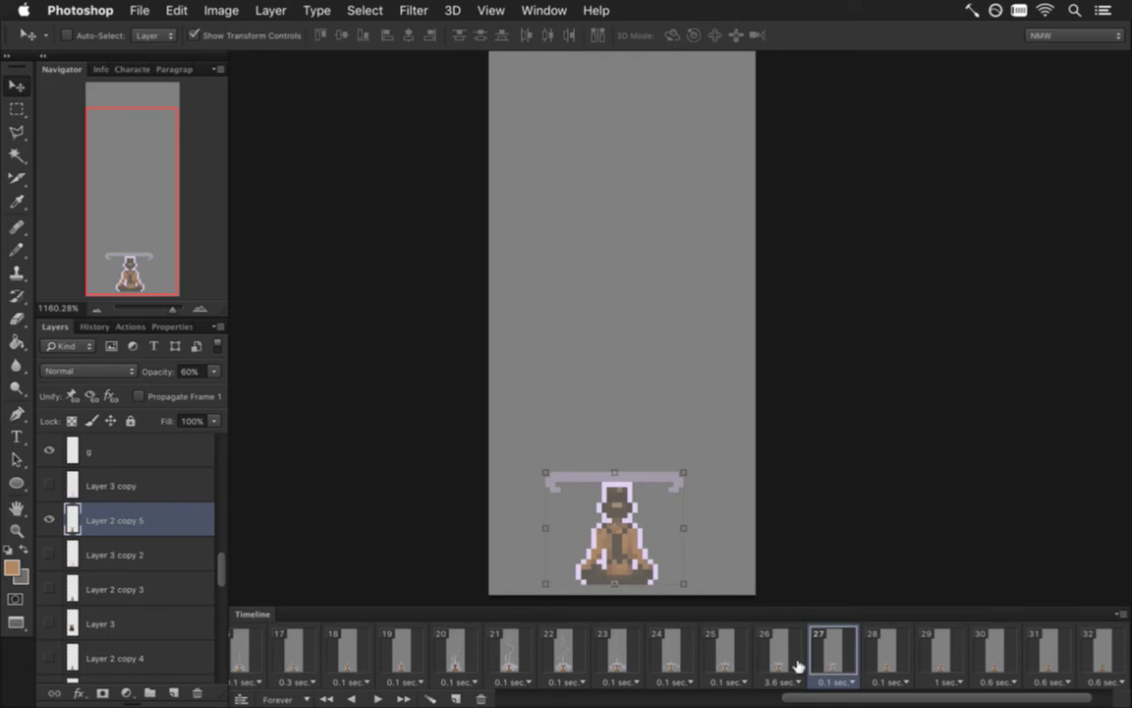
Duplicate the faded frame twice, setting Layer 2 copy 5 to 30% opacity in frame 28 and 10% in frame 29.
left_click(458, 699)
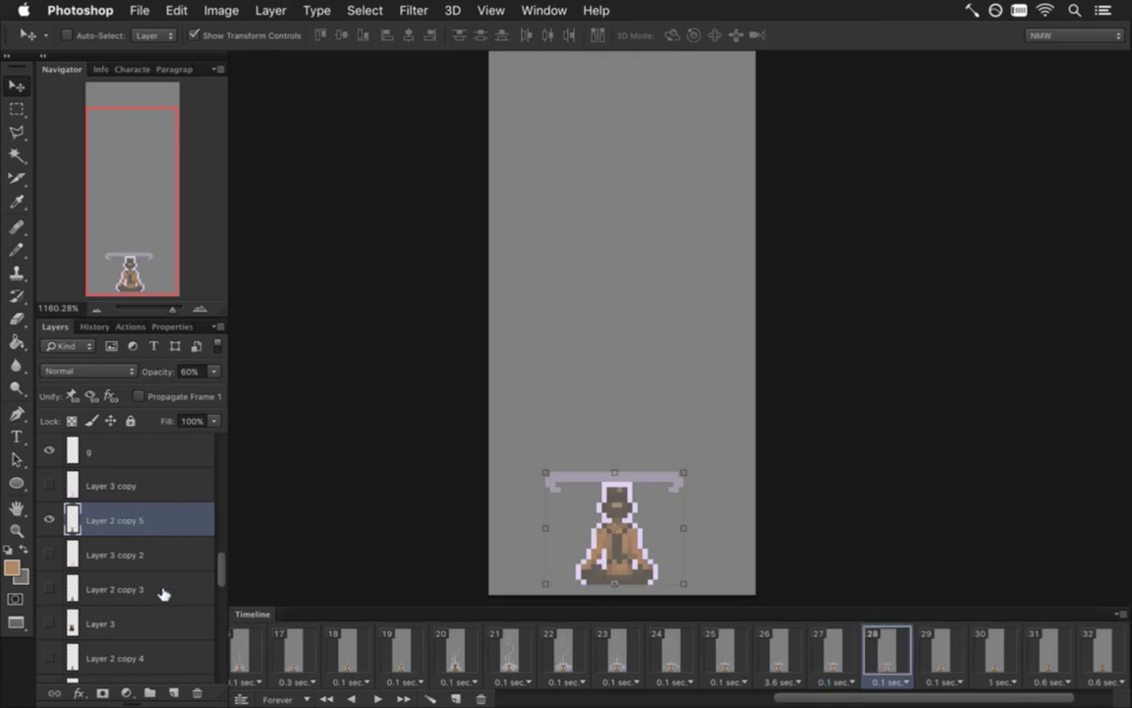
key("m")
key("3")
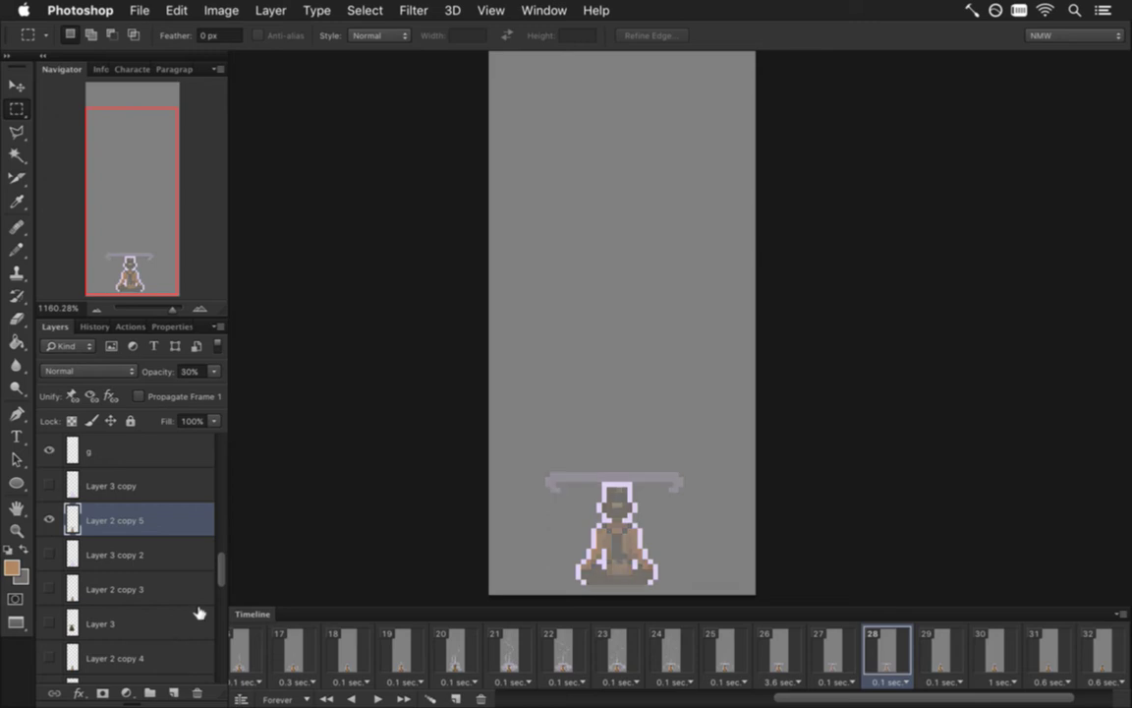
left_click(455, 698)
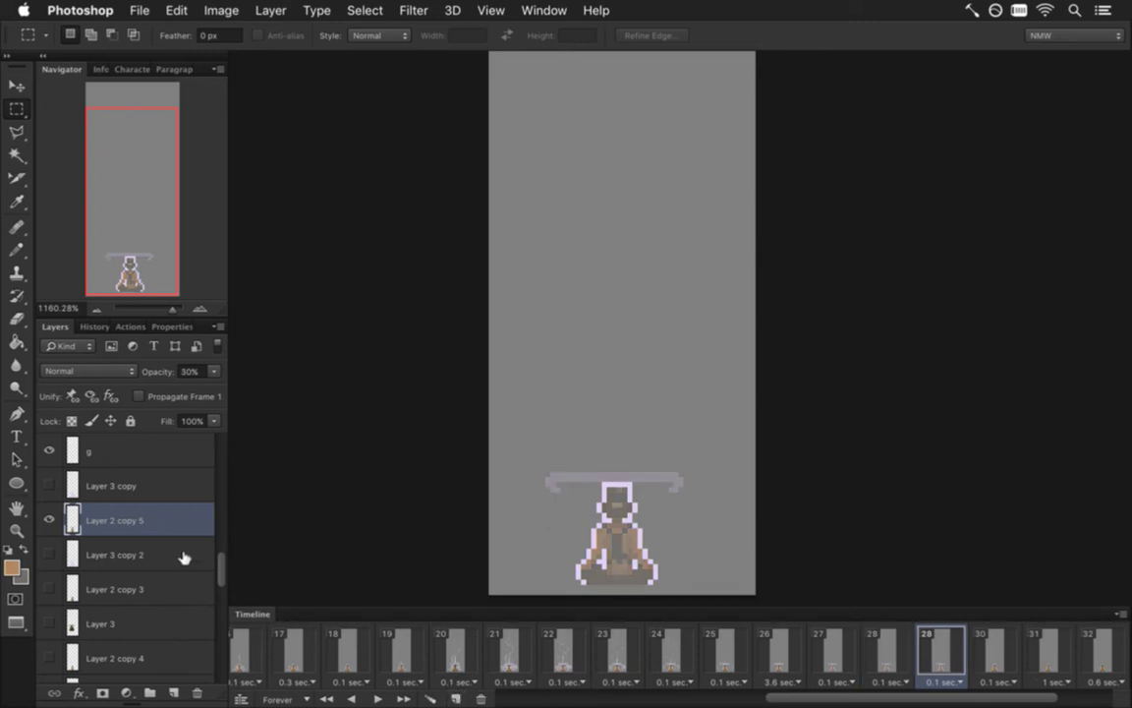
key("1")
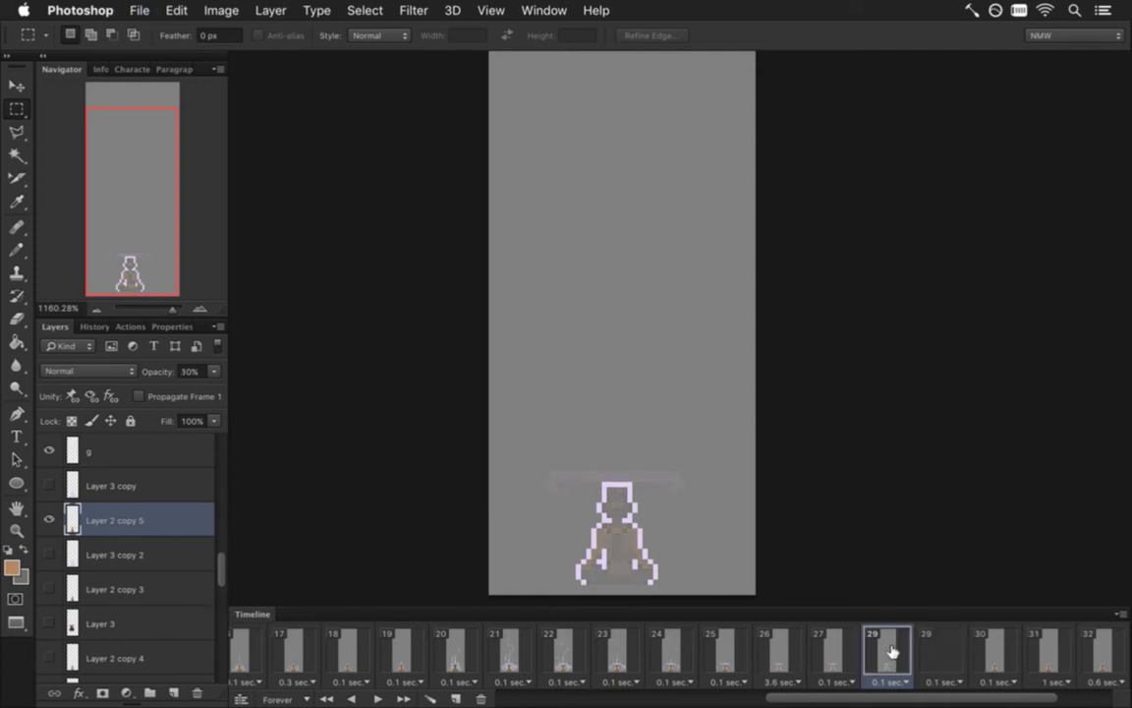
View frame 30, then play the animation to check the fade-out and stop it.
left_click(997, 648)
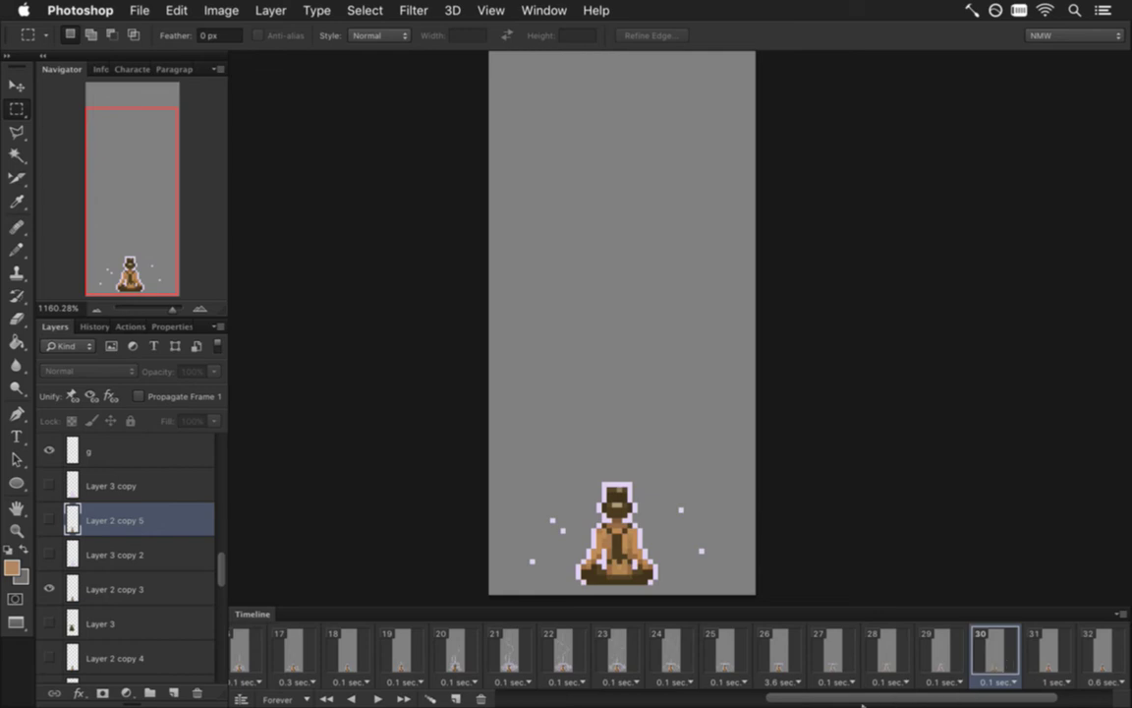
left_click(376, 698)
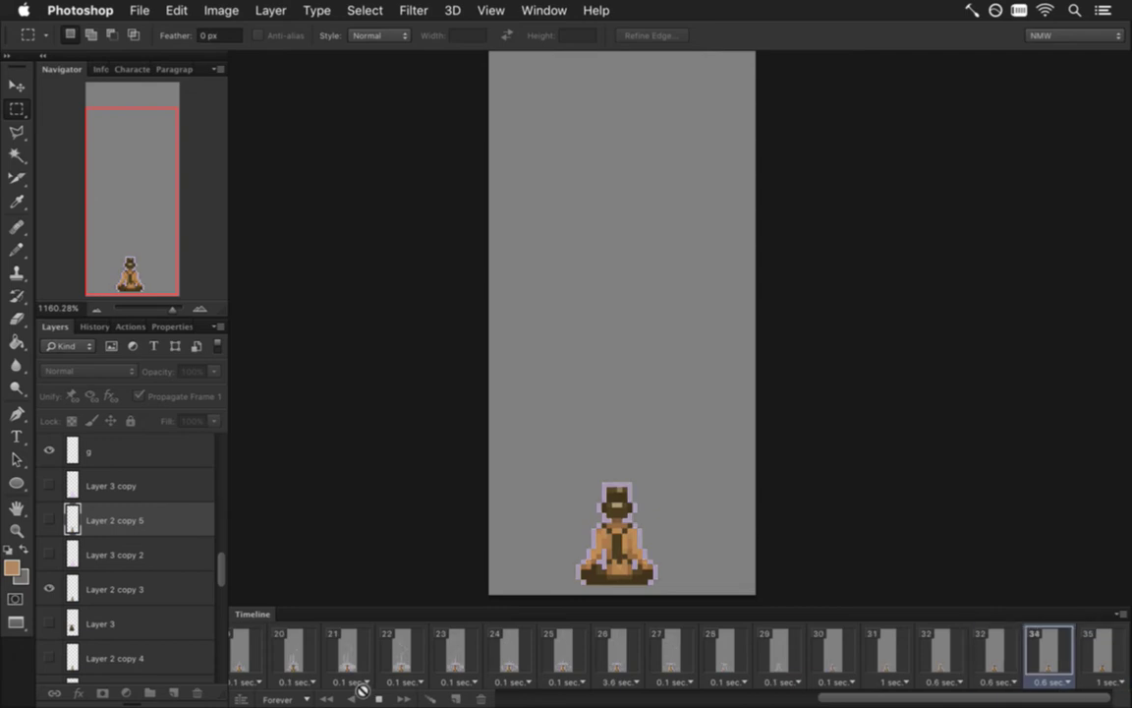
left_click(378, 699)
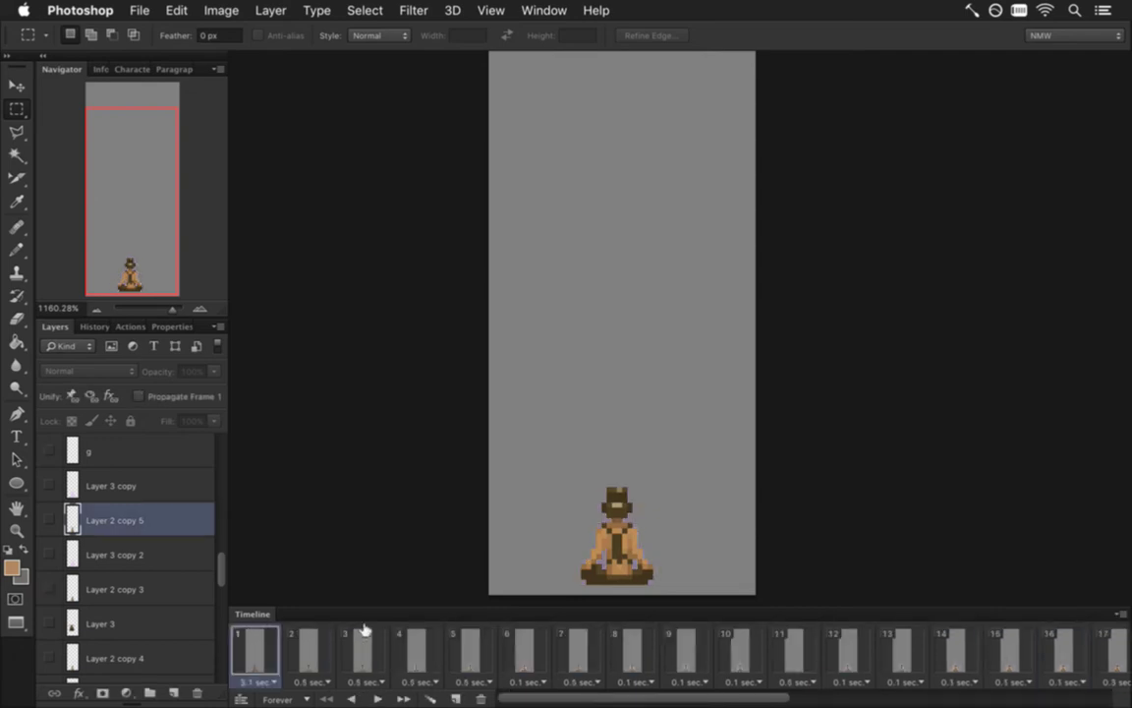
Inspect the particle frames from 19 back to 14.
left_click_drag(586, 698, 796, 699)
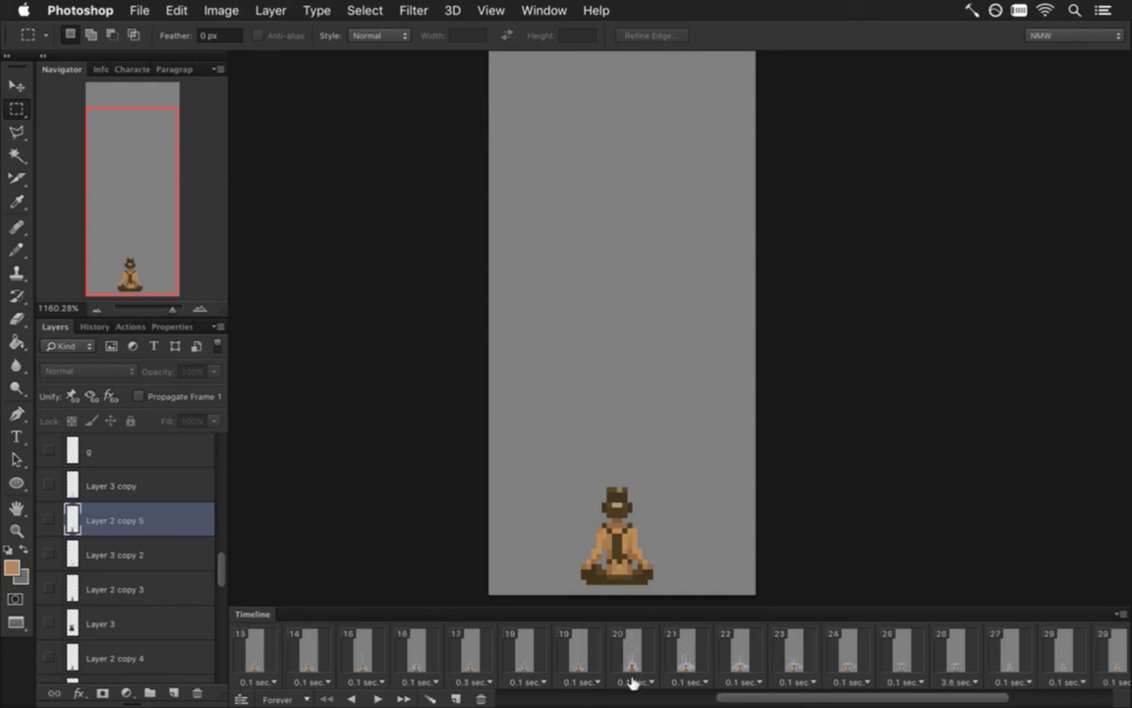
left_click(594, 652)
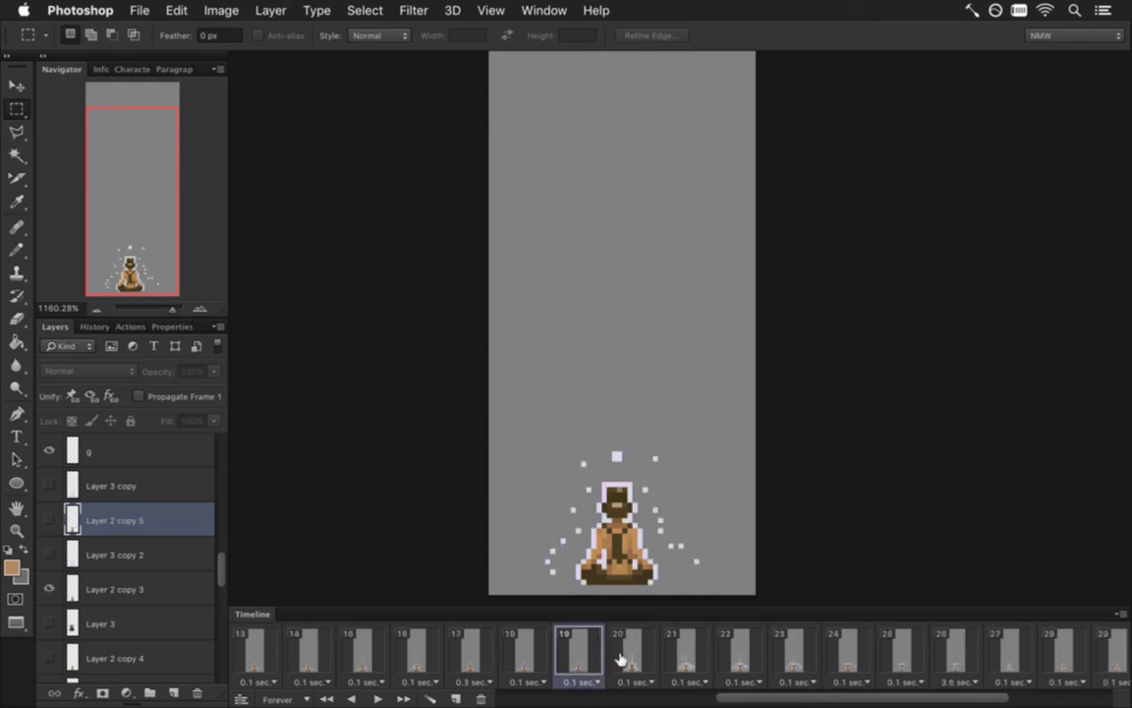
left_click(519, 656)
left_click(477, 654)
left_click(425, 651)
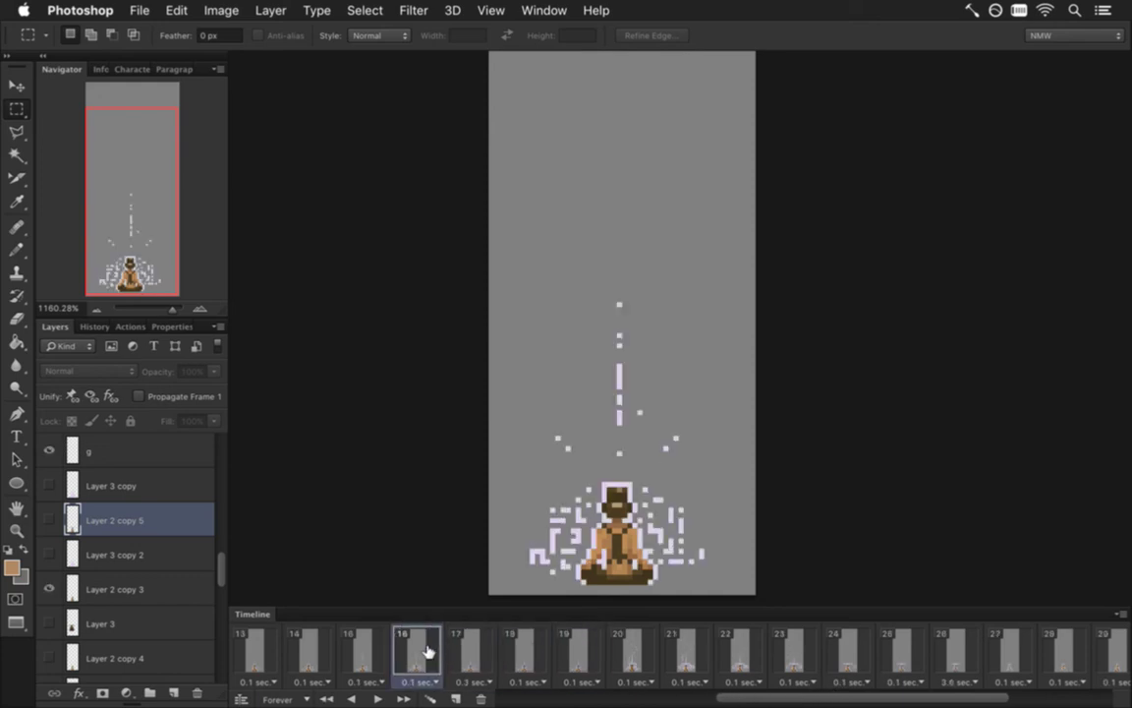
left_click(303, 650)
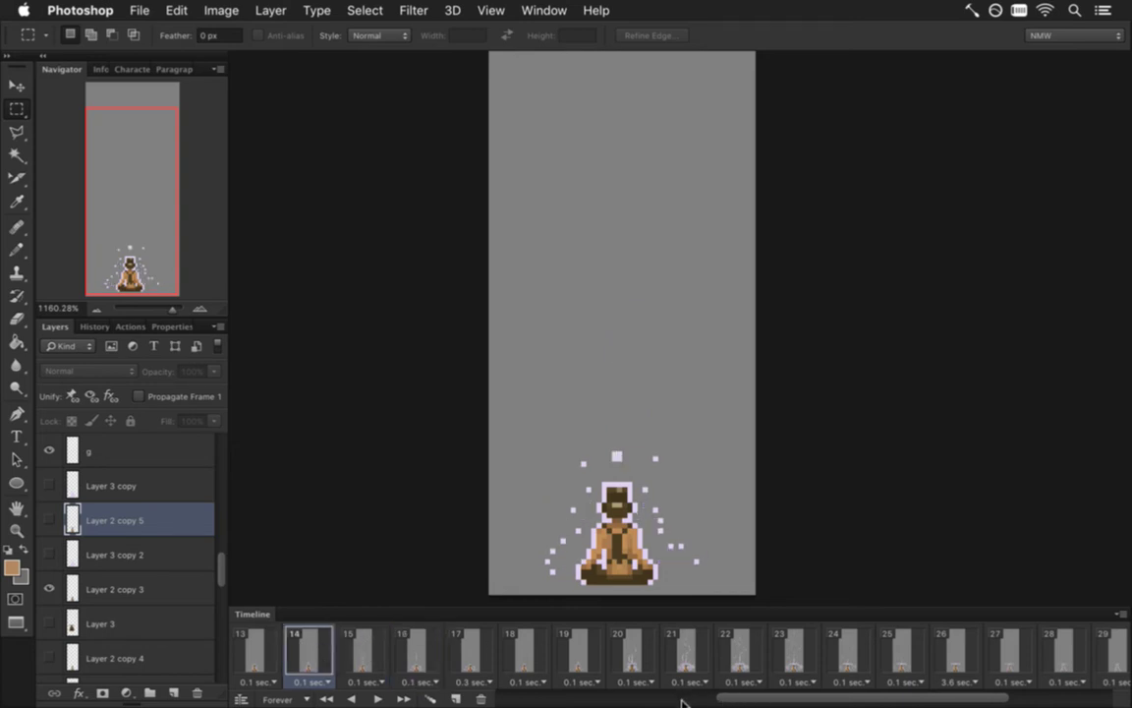
Step through frames 9 to 15 to examine how the particles and energy beam build up.
left_click_drag(732, 701, 609, 701)
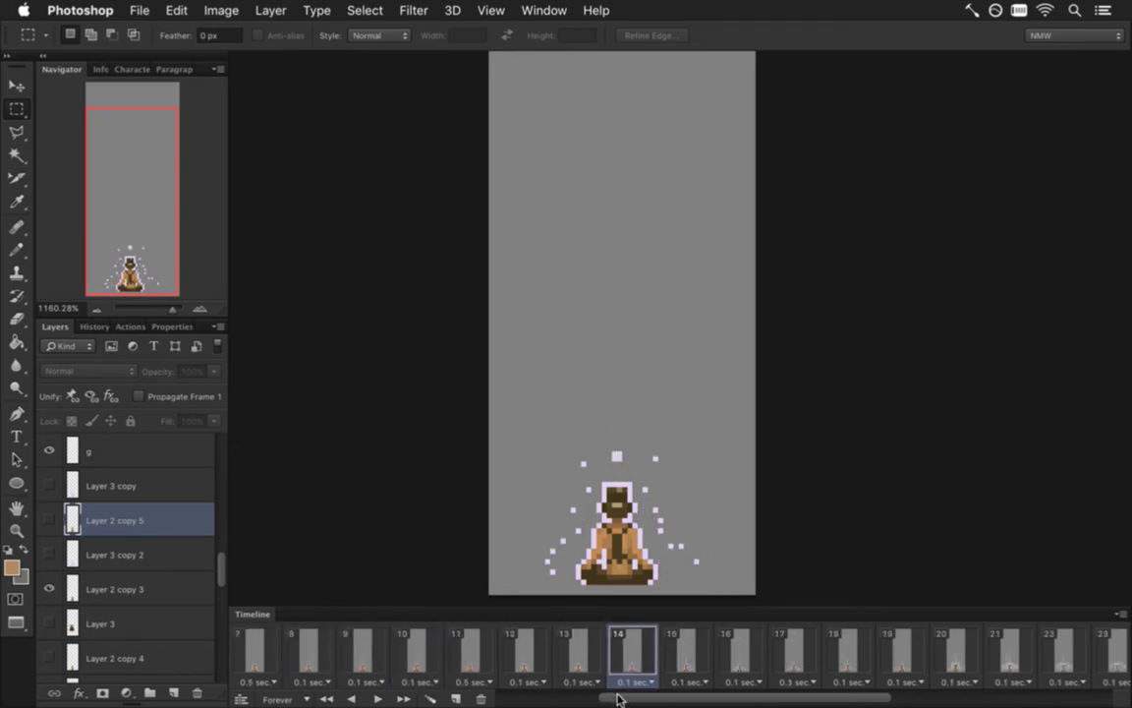
left_click(414, 651)
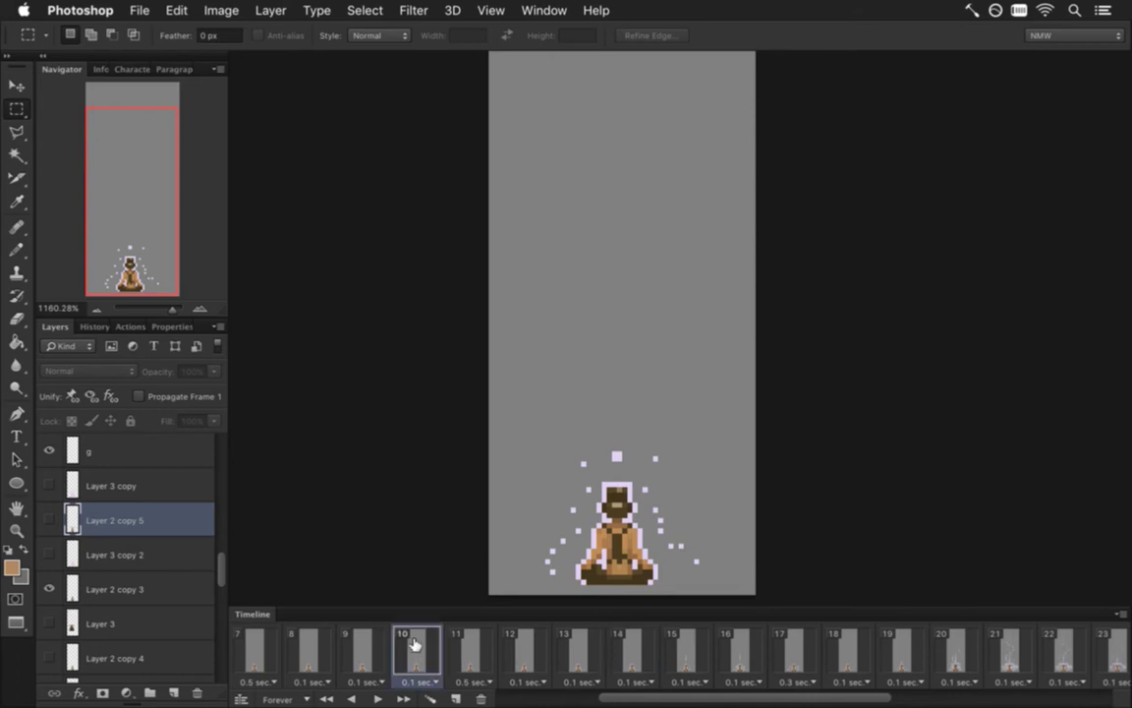
left_click(372, 649)
left_click(420, 650)
left_click(472, 650)
left_click(524, 651)
left_click(578, 651)
left_click(632, 651)
left_click(678, 649)
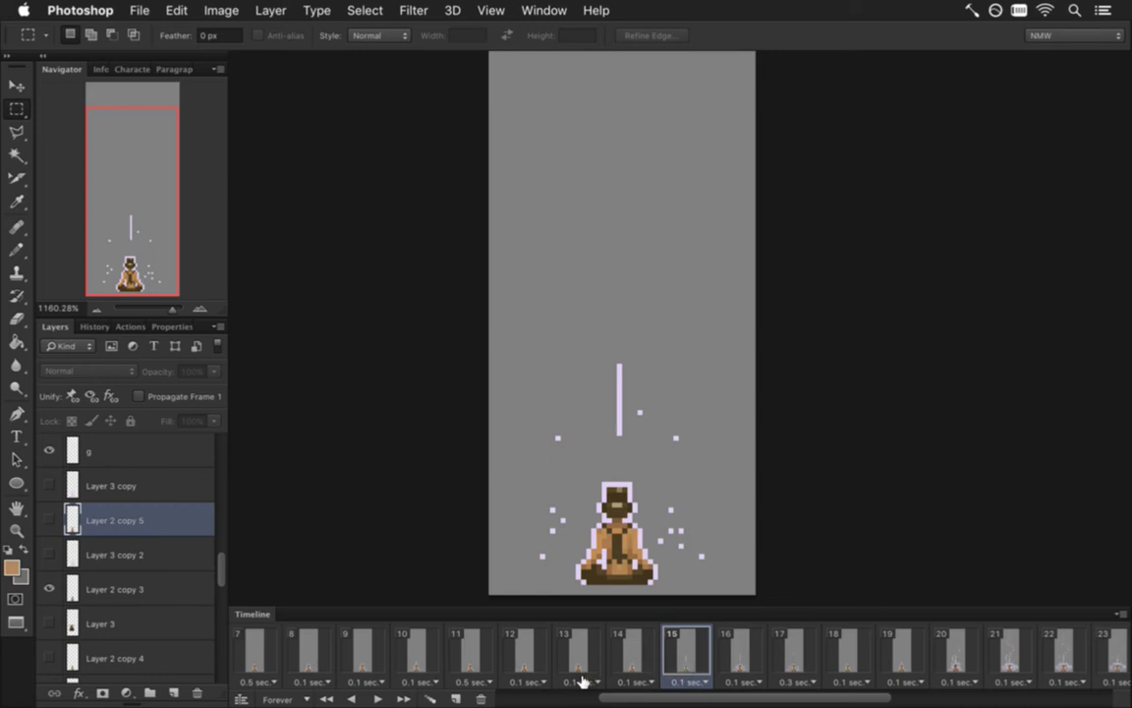
Select all frames from 1 to 35 and hide the Color Fill 1 copy 4 background layer.
left_click_drag(716, 700, 576, 700)
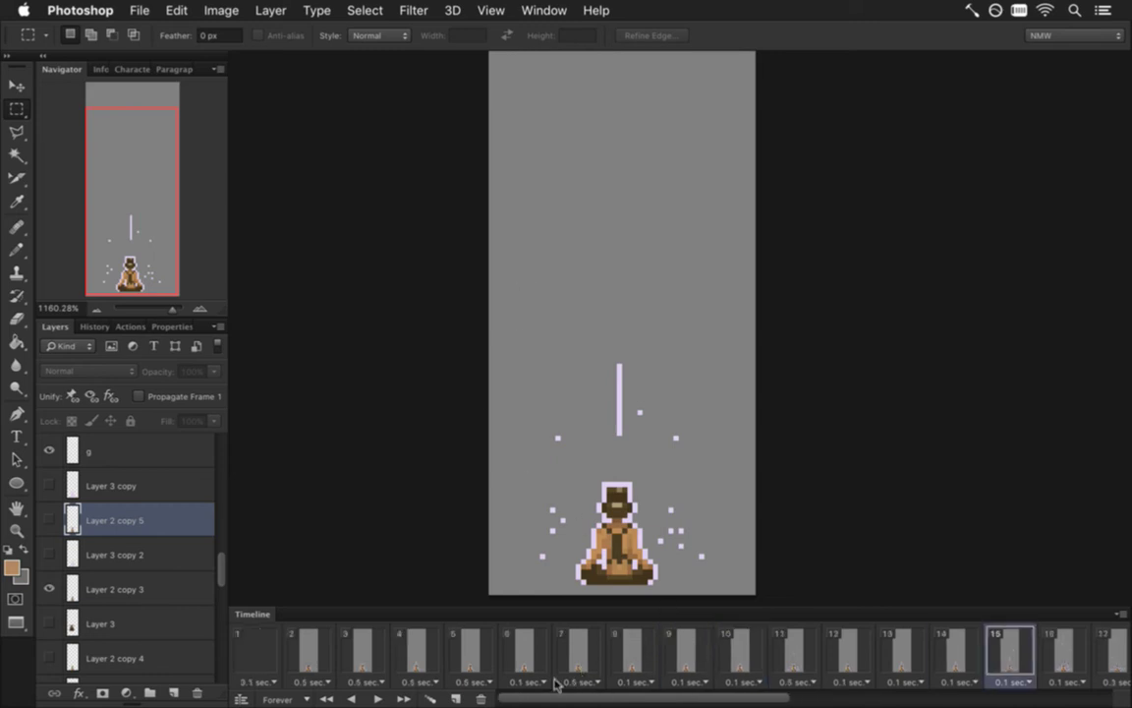
left_click(258, 649)
left_click_drag(580, 700, 900, 699)
left_click(1090, 659, "shift")
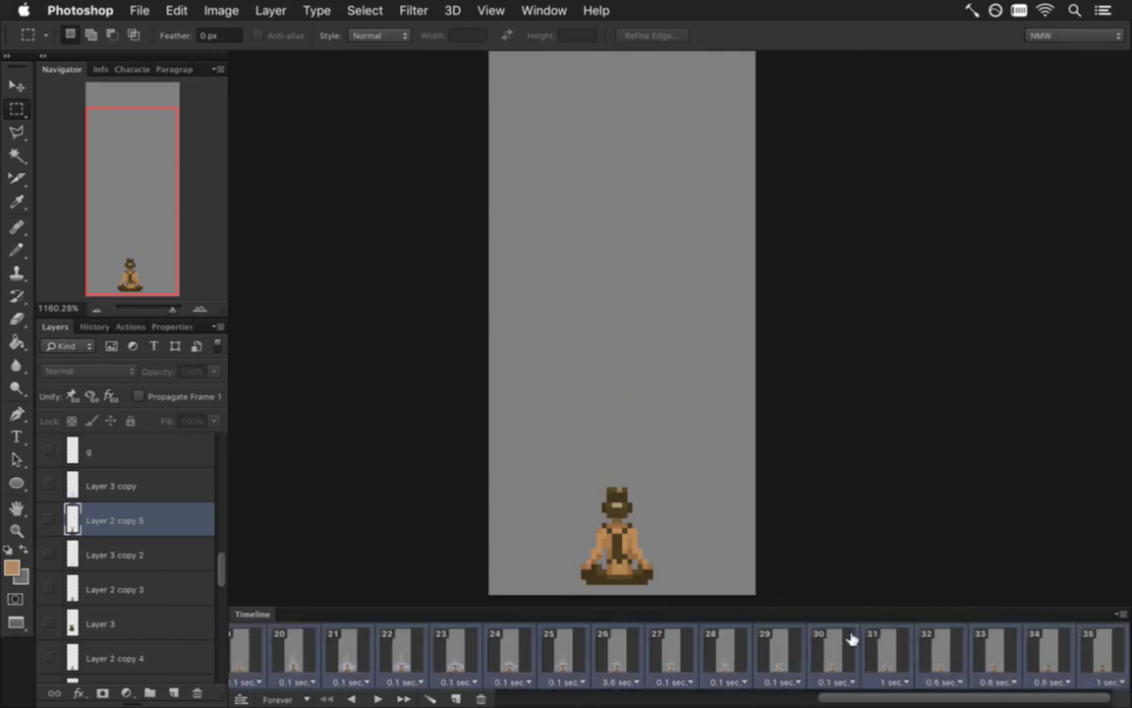
left_click_drag(222, 568, 218, 662)
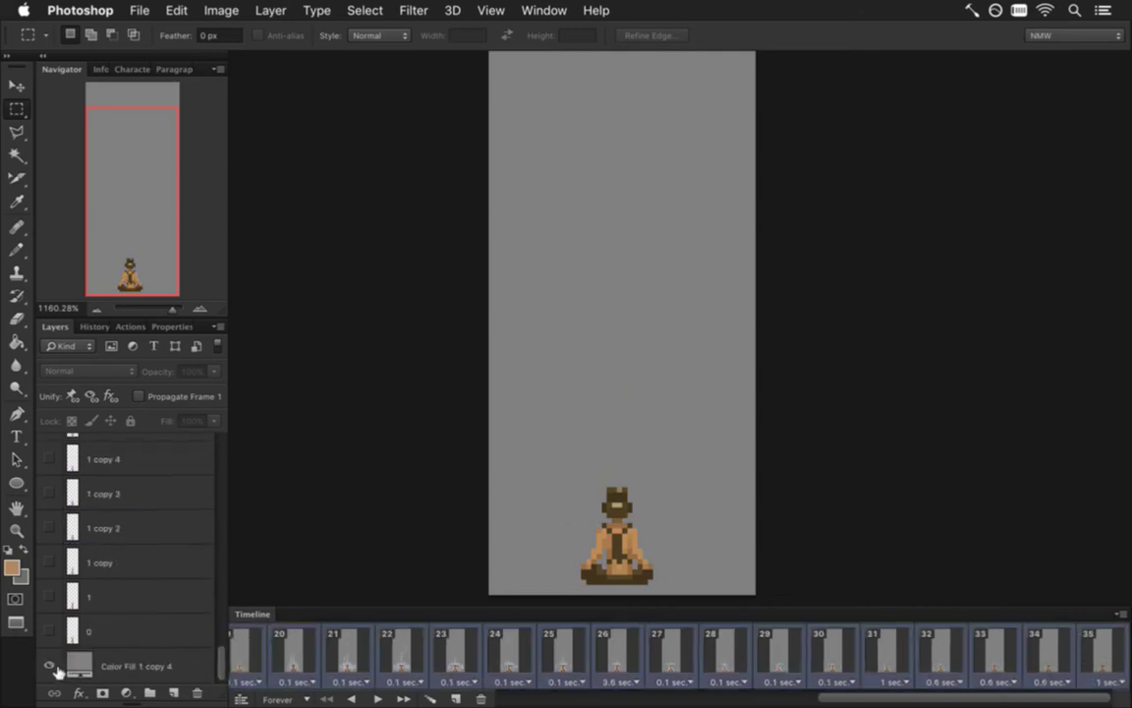
left_click(49, 665)
Render all frames as a PNG image sequence named RoqMeditate2N.png at document size and 10 fps.
key("super+alt+shift+s")
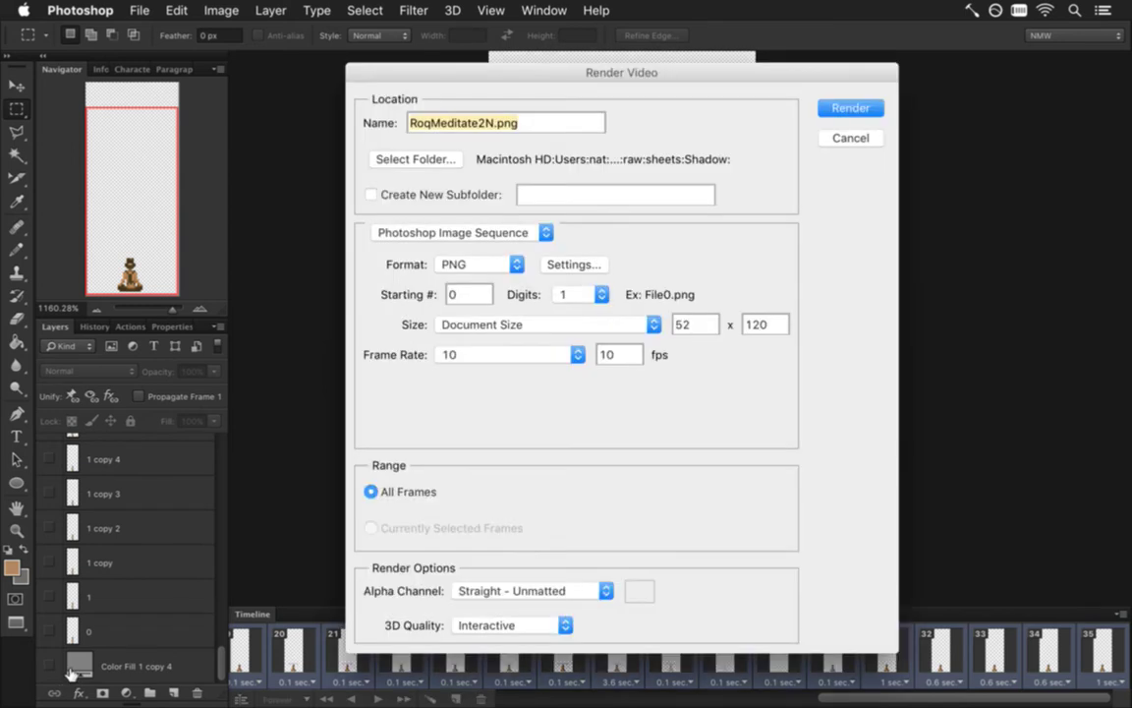
key("Return")
key("Return")
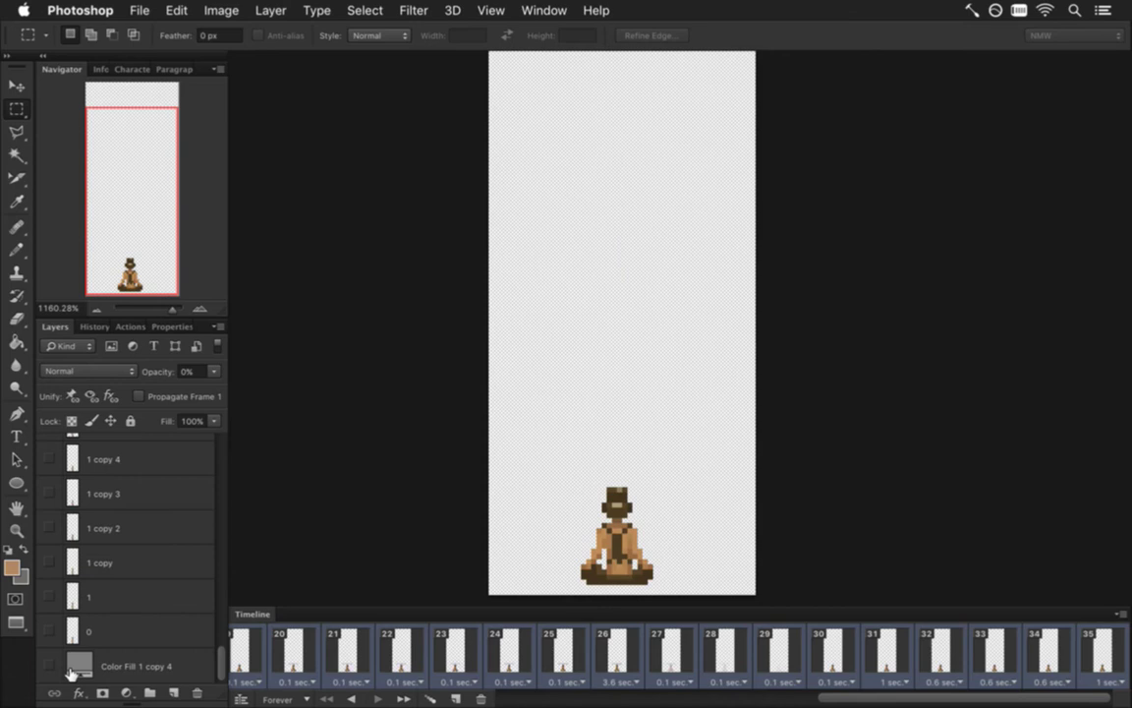
Switch to Xcode and look through the settings and save entries in Saves.txt.
key("super+Tab")
key("super+Tab")
key("super+Tab")
key("super+Tab")
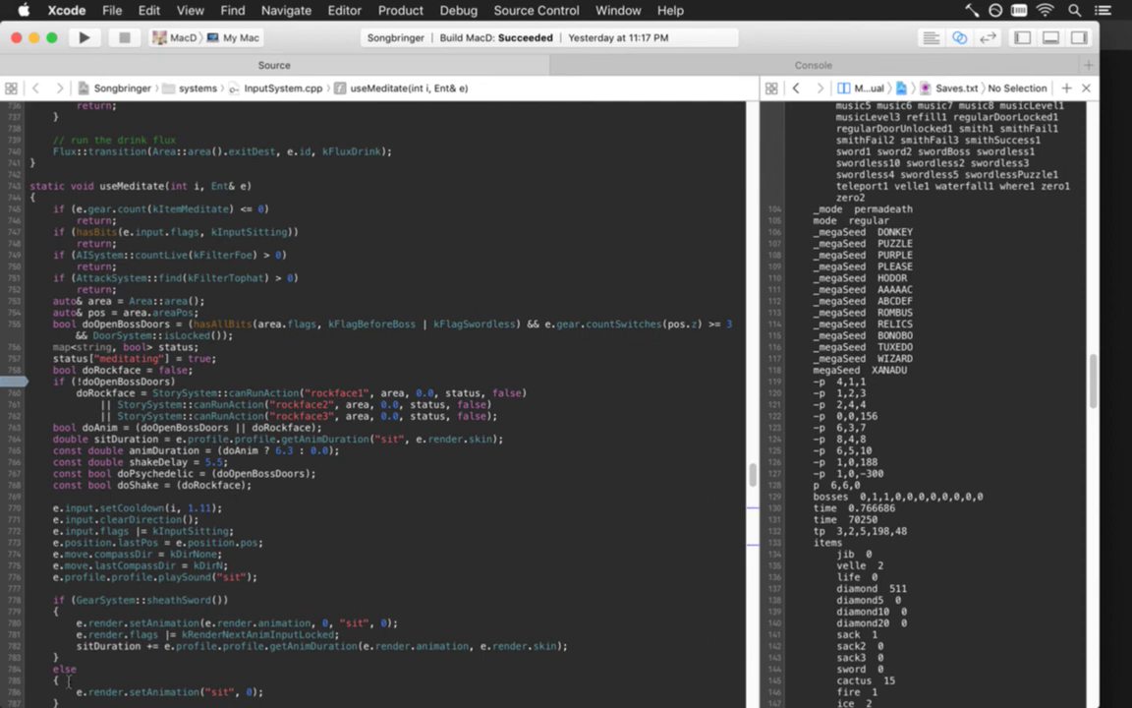
key("super+Up")
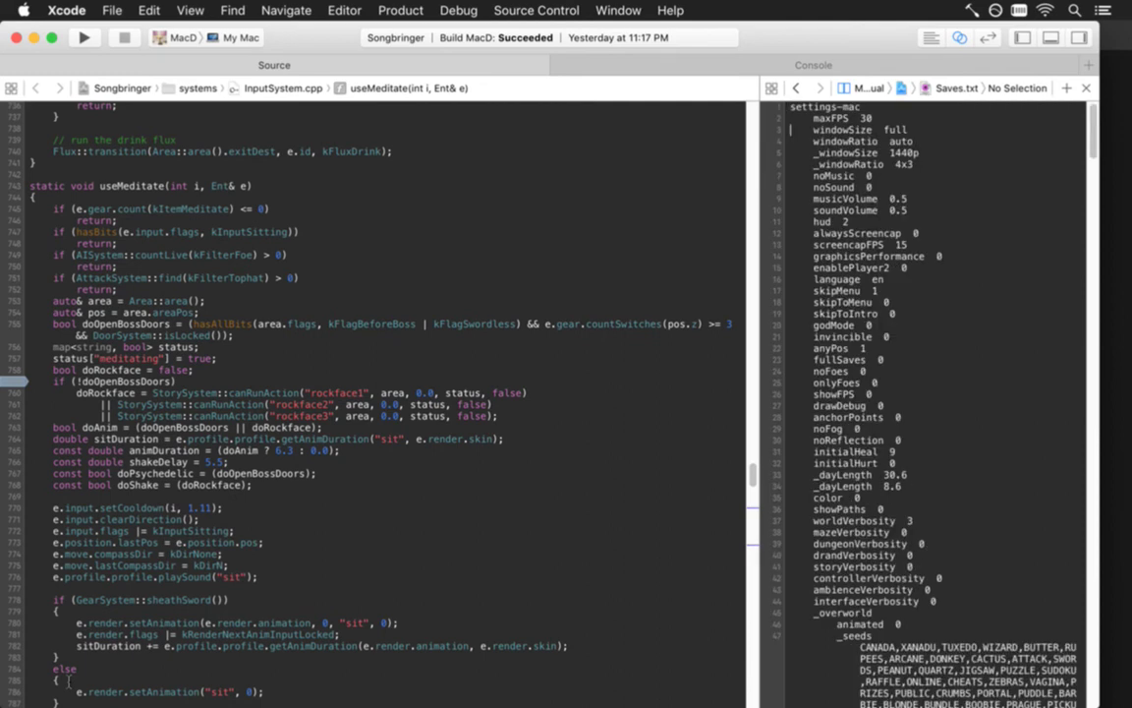
scroll(928, 403, "down", 15)
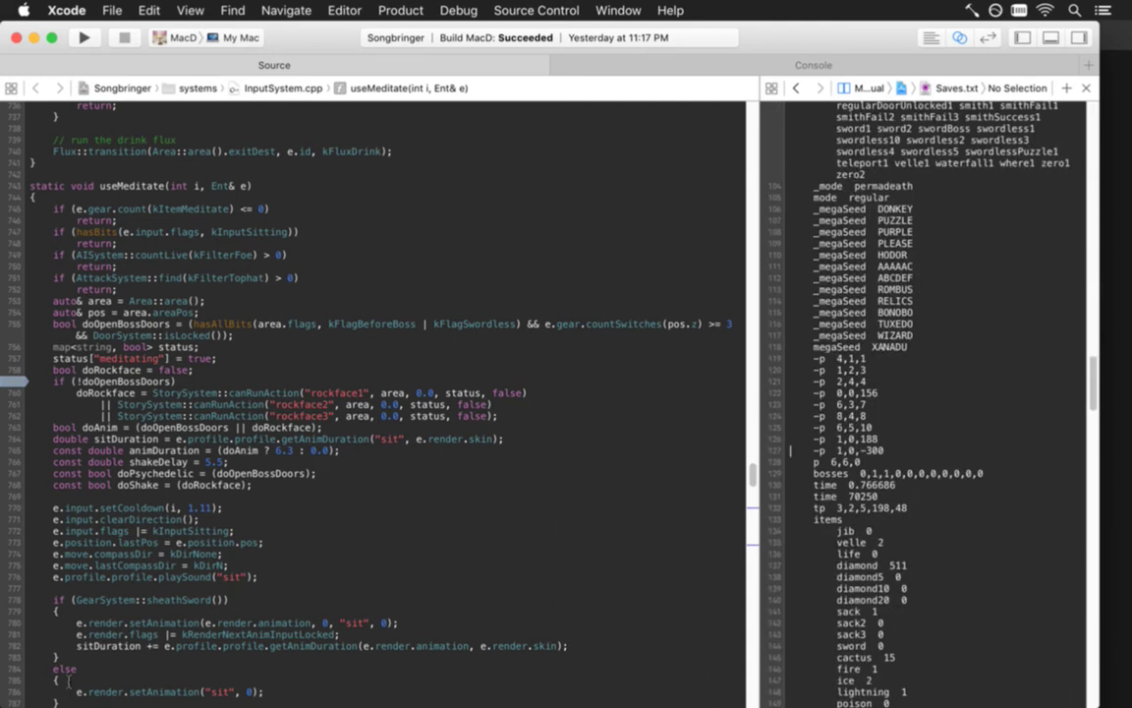
Launch Adobe Audition and bring it to the front.
key("super+Tab")
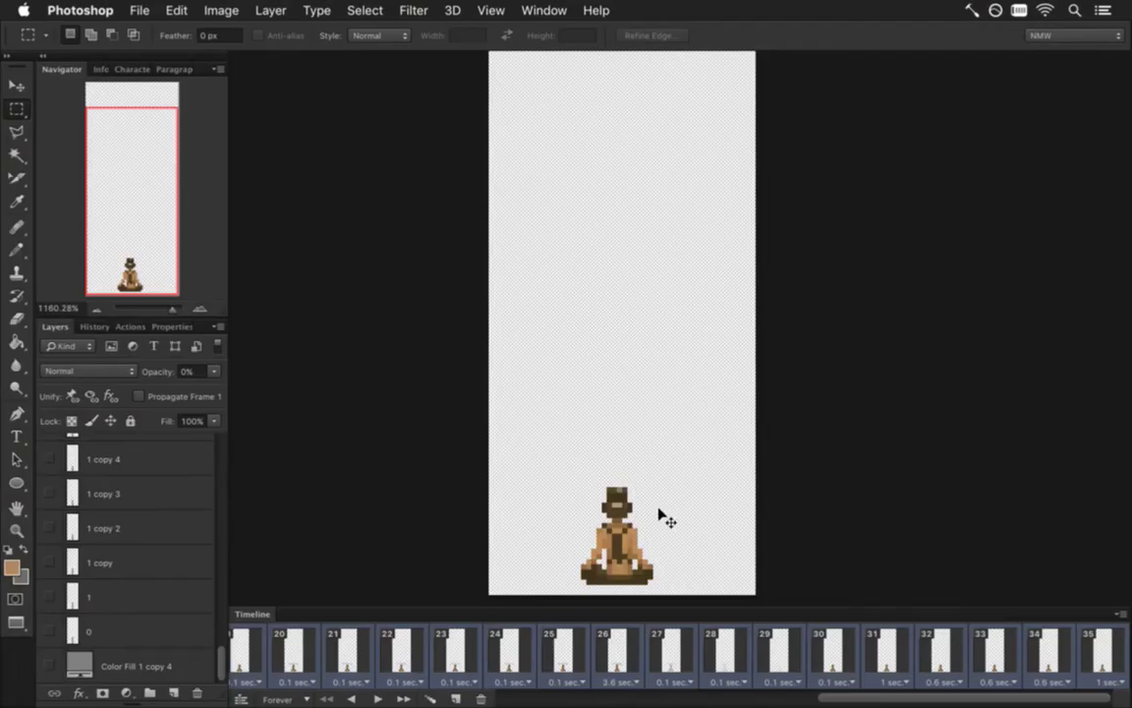
key("super+Tab")
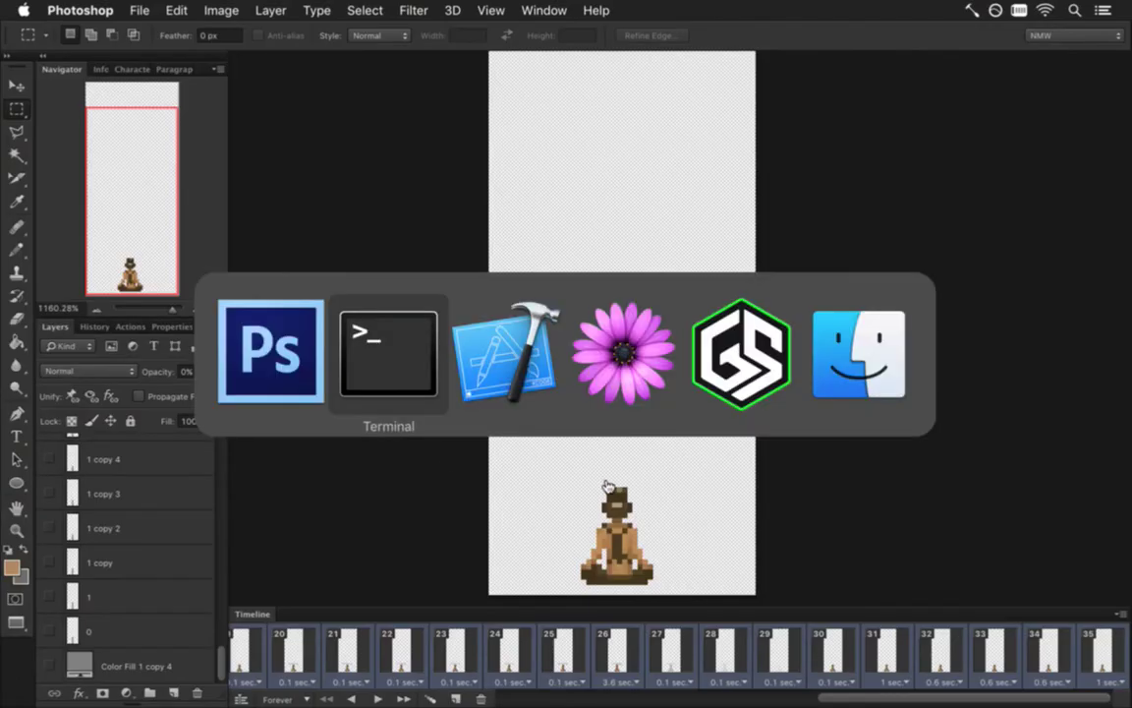
left_click(323, 387)
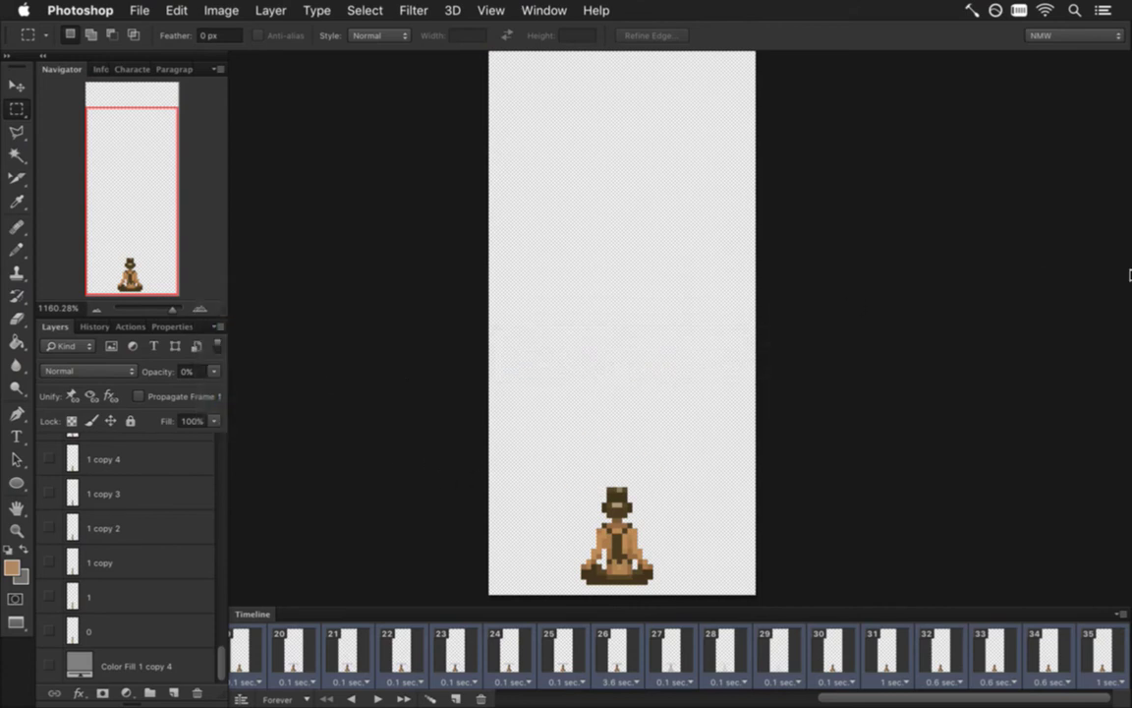
mouse_move(1126, 274)
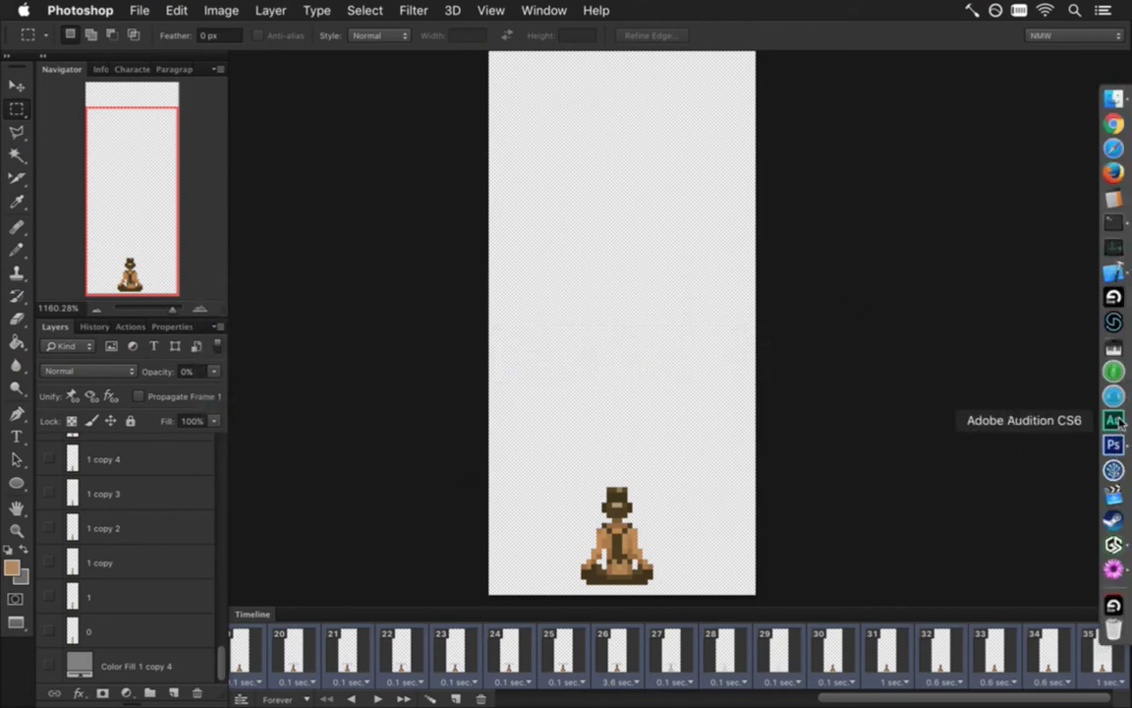
key("super+Tab")
key("super+Tab")
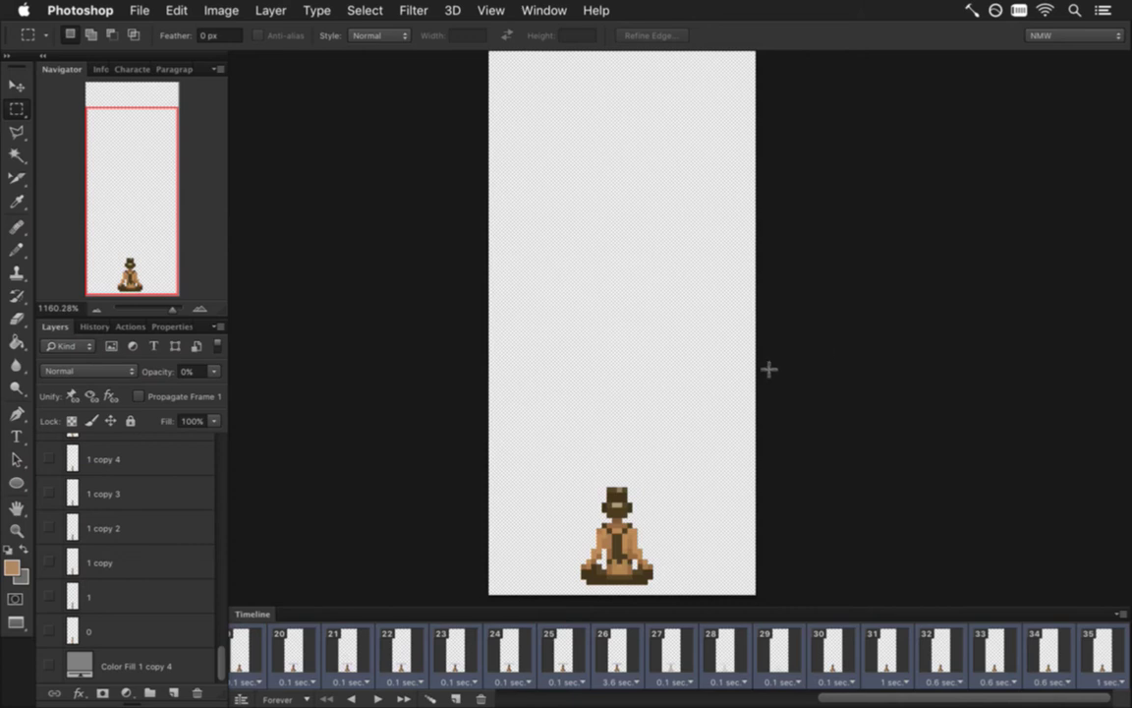
key("super+Tab")
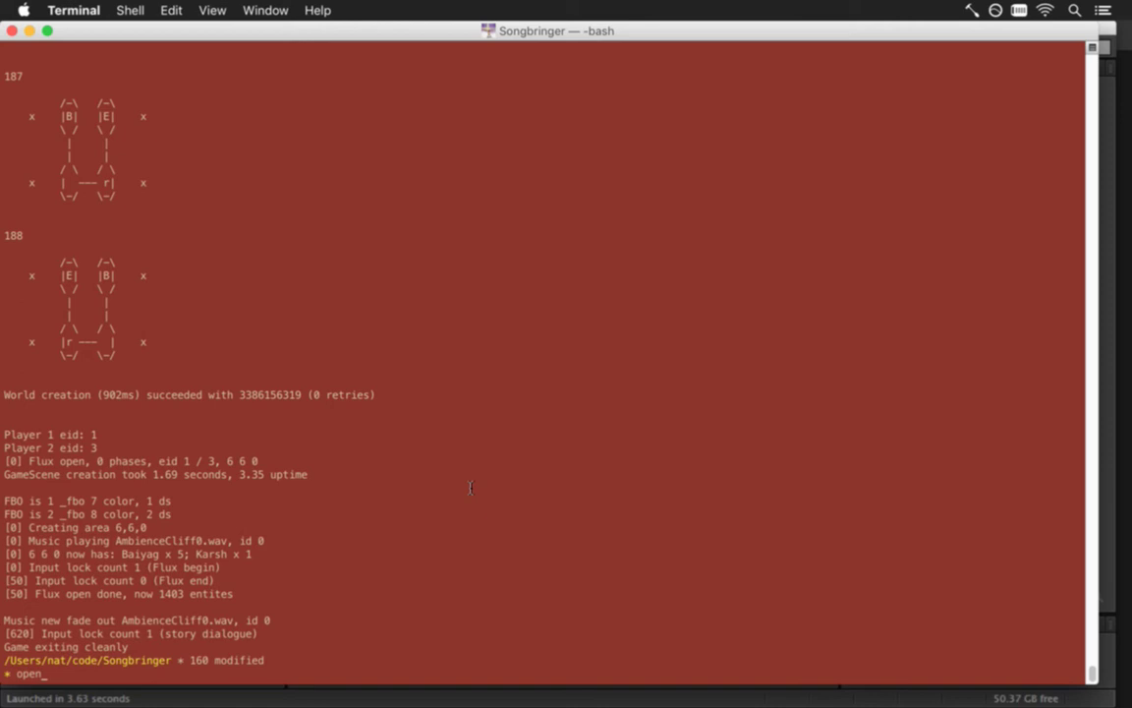
key("super+Tab")
key("super+Tab")
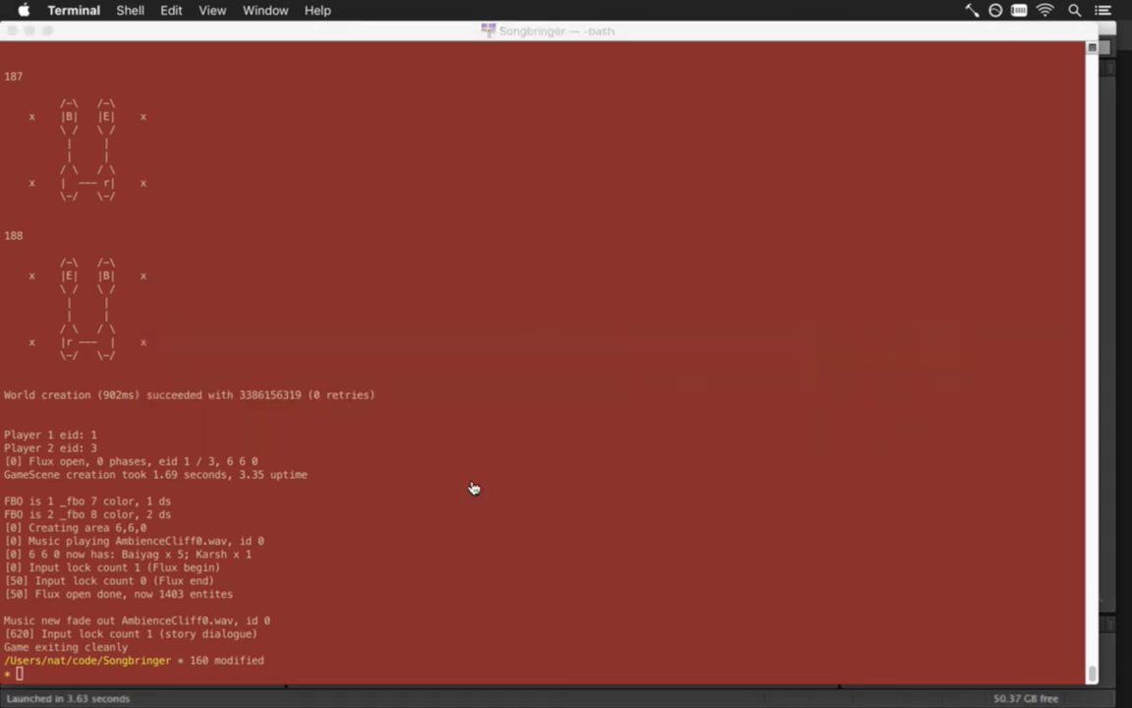
Open the Meditate1.wav sound file from the waves folder.
left_click(125, 10)
left_click(149, 48)
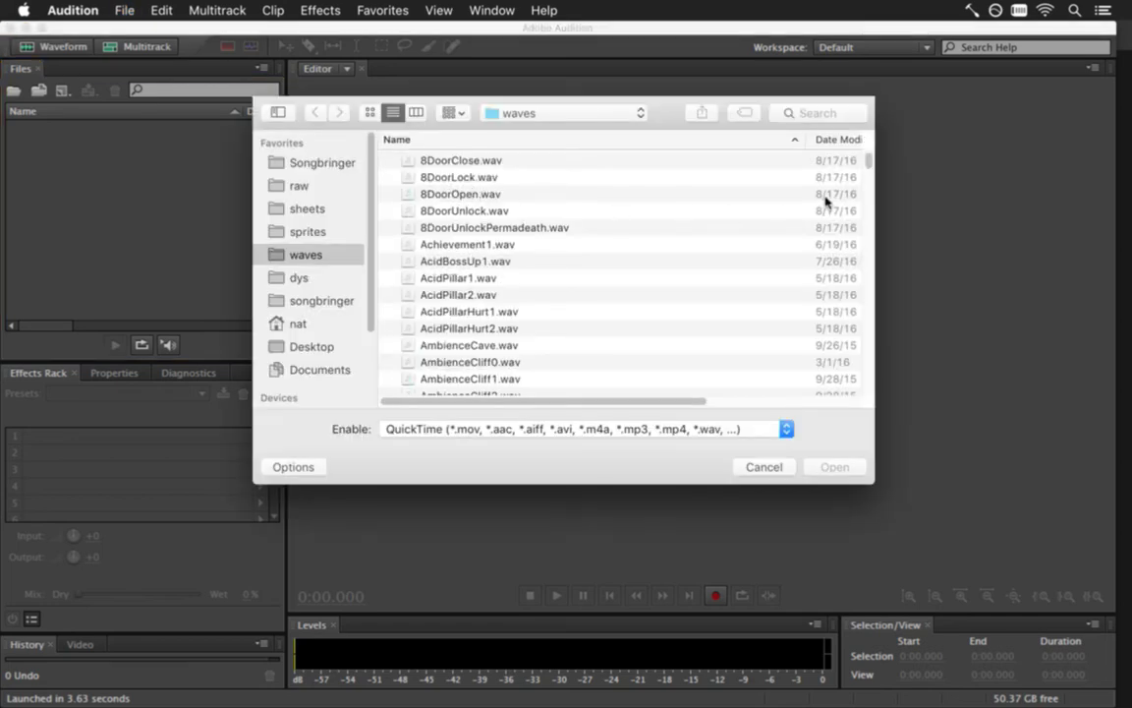
left_click(754, 313)
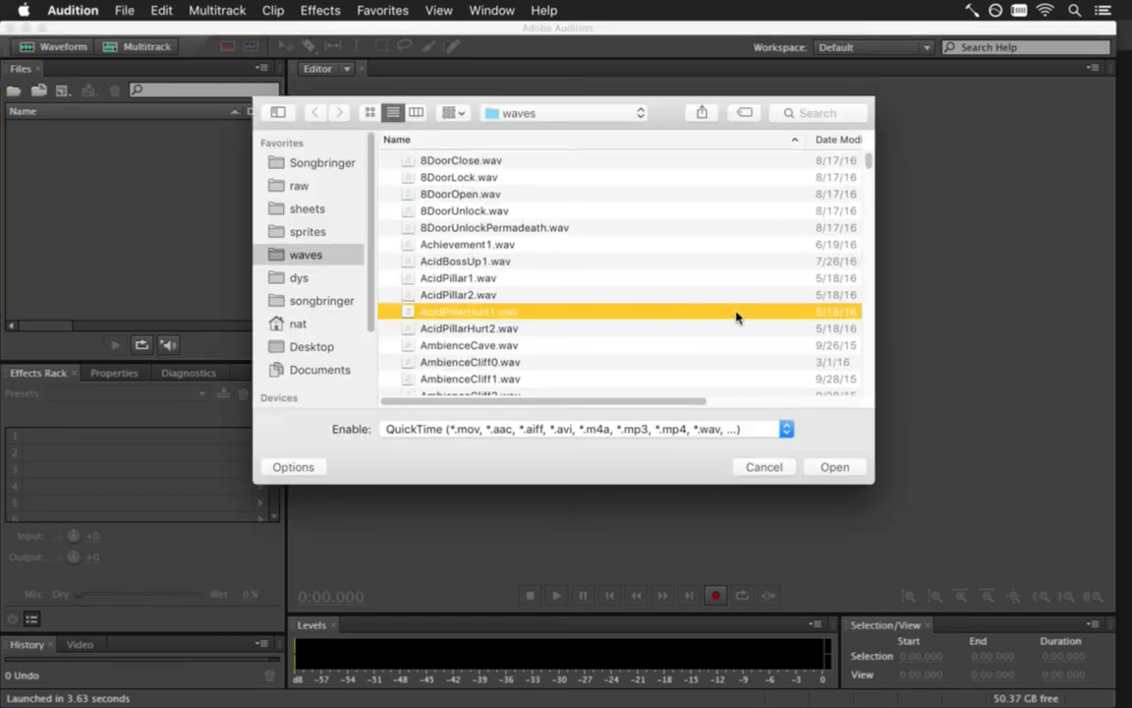
key("m")
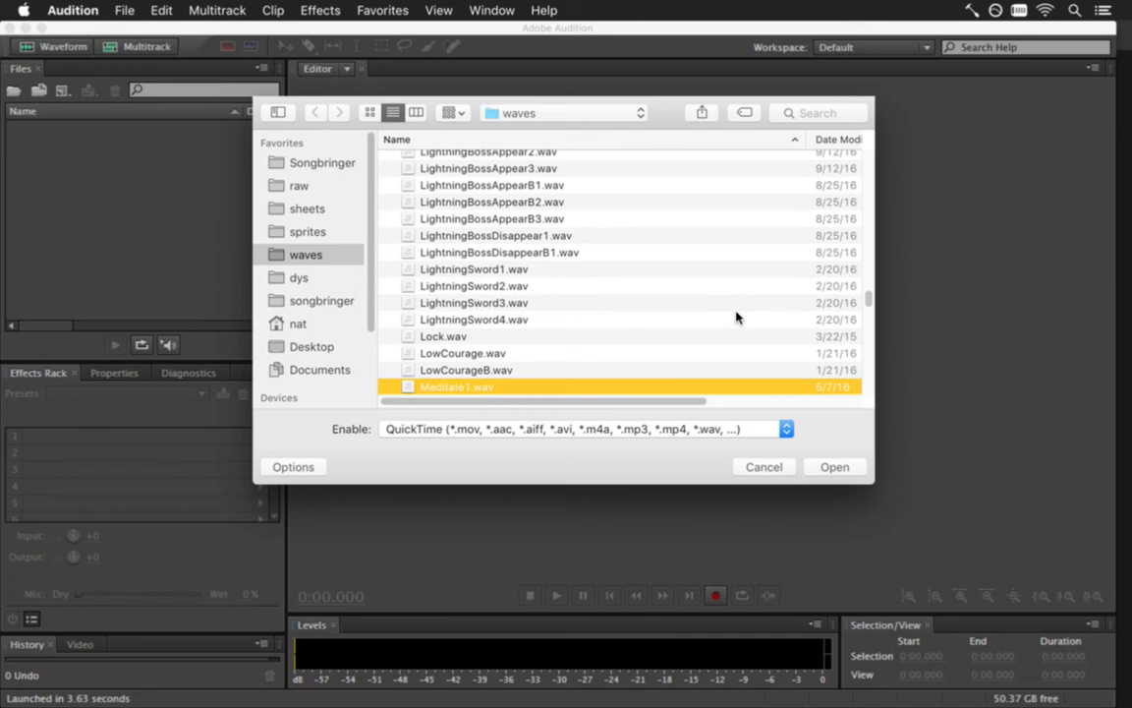
key("Return")
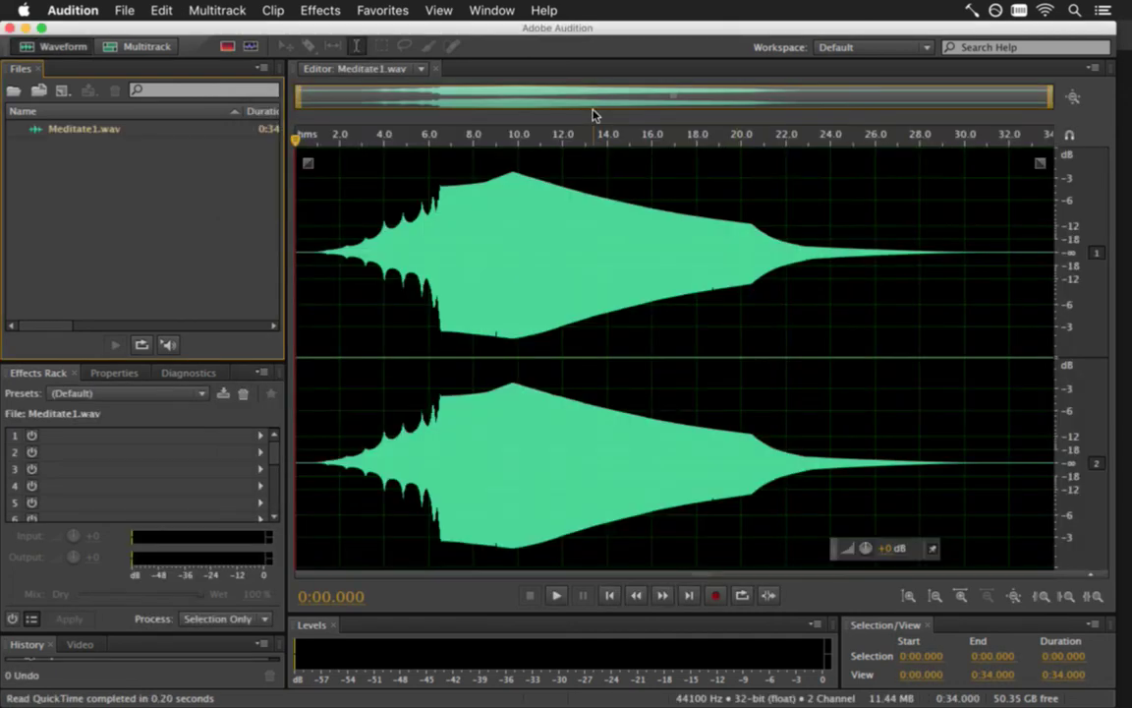
Change the system sound output device to Headphones in System Preferences and return to the audio editor.
key("XF86AudioRaiseVolume")
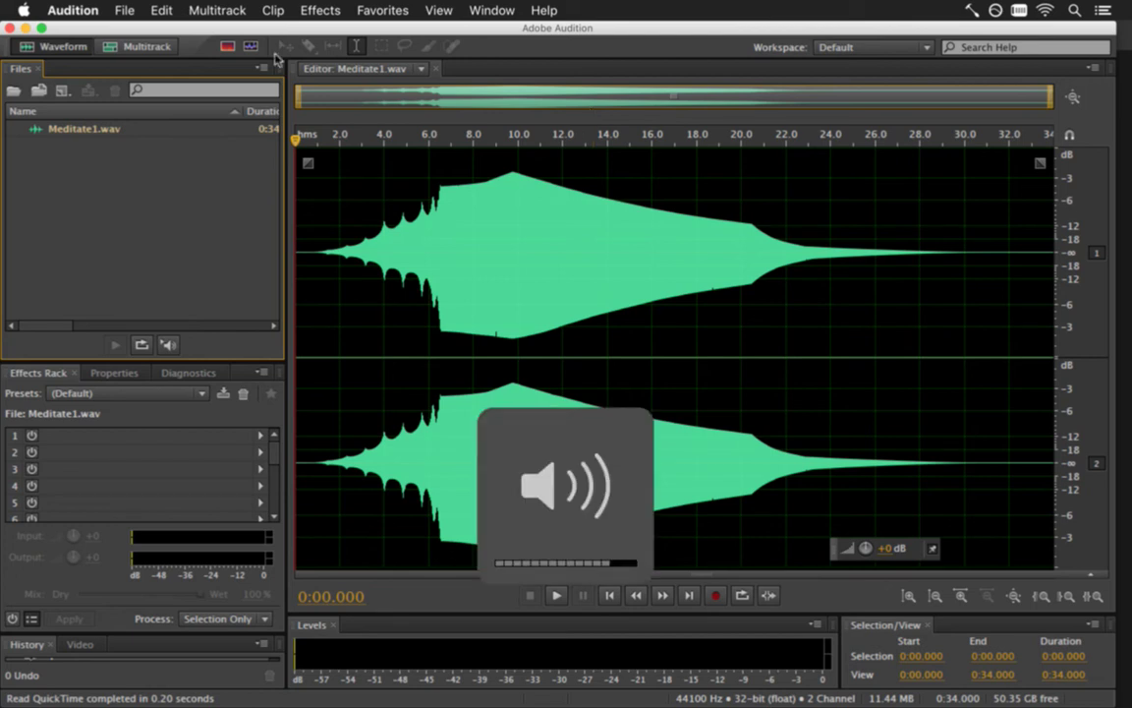
left_click(24, 10)
left_click(58, 57)
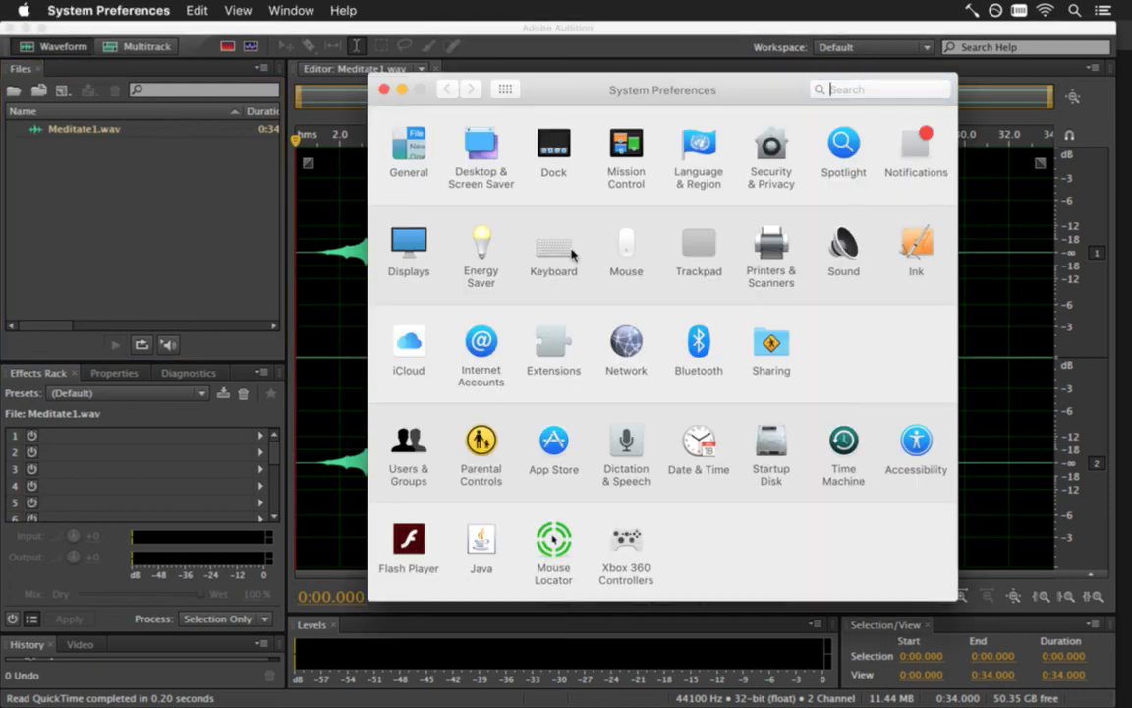
left_click(845, 245)
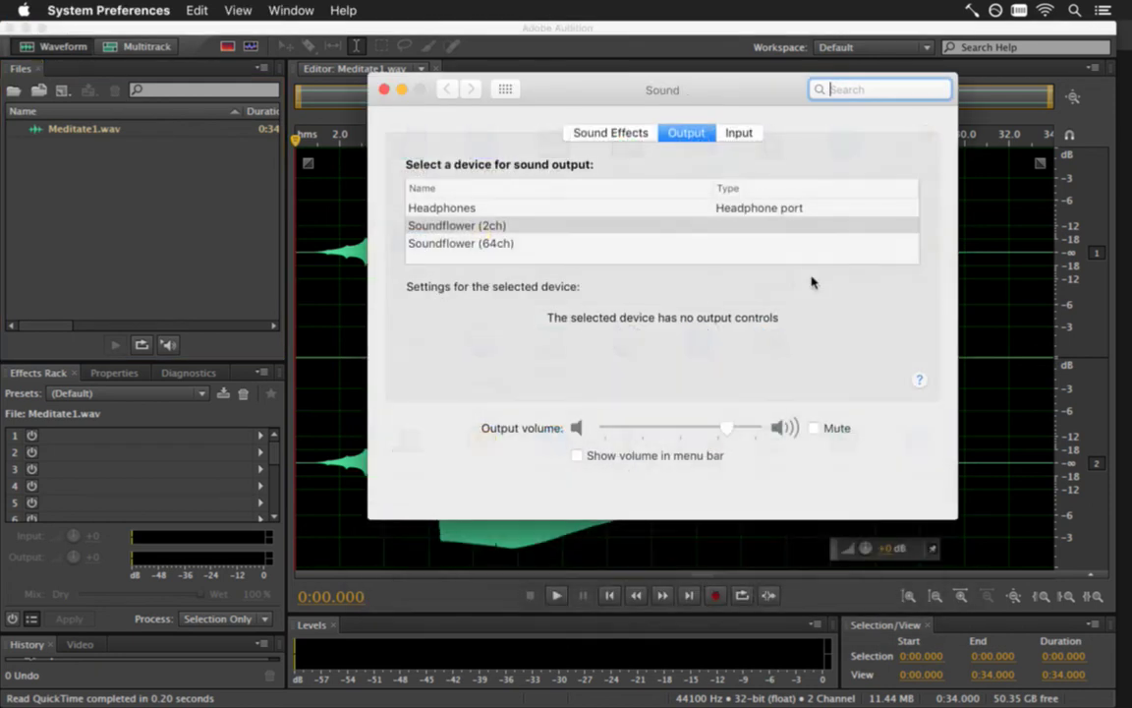
left_click(600, 210)
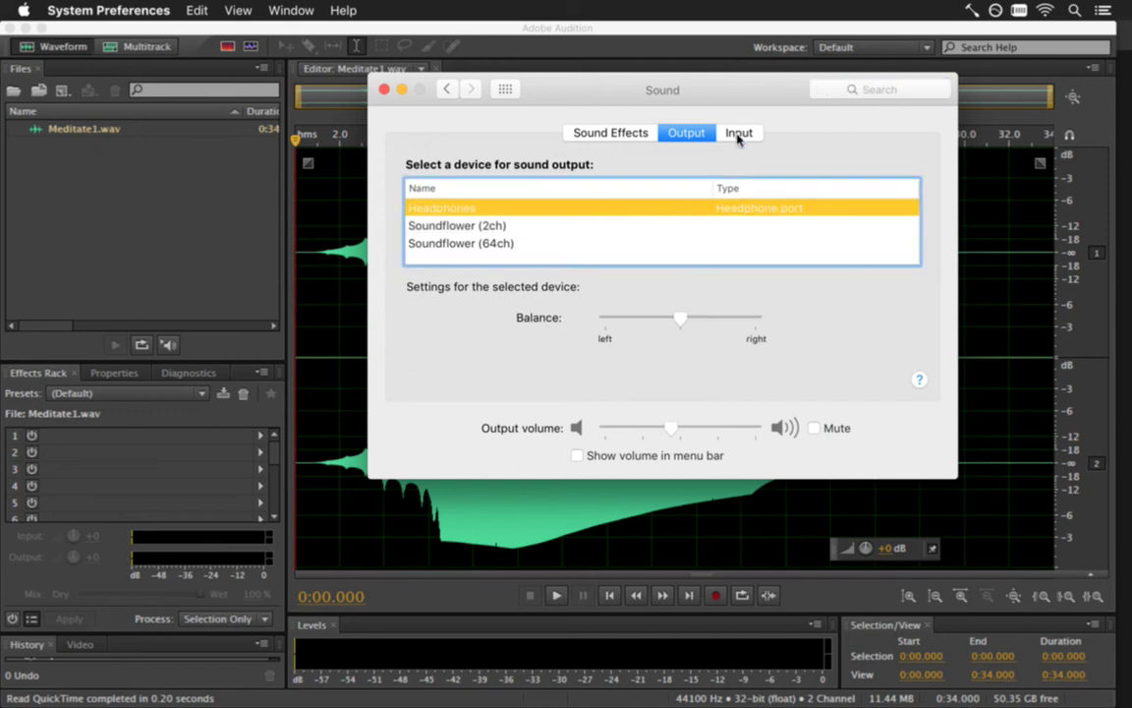
left_click(736, 136)
left_click(631, 46)
Play the opening of Meditate1.wav from about 2.4 s and again from about 1.9 s to hear the build-up.
key("space")
key("space")
left_click(349, 257)
key("space")
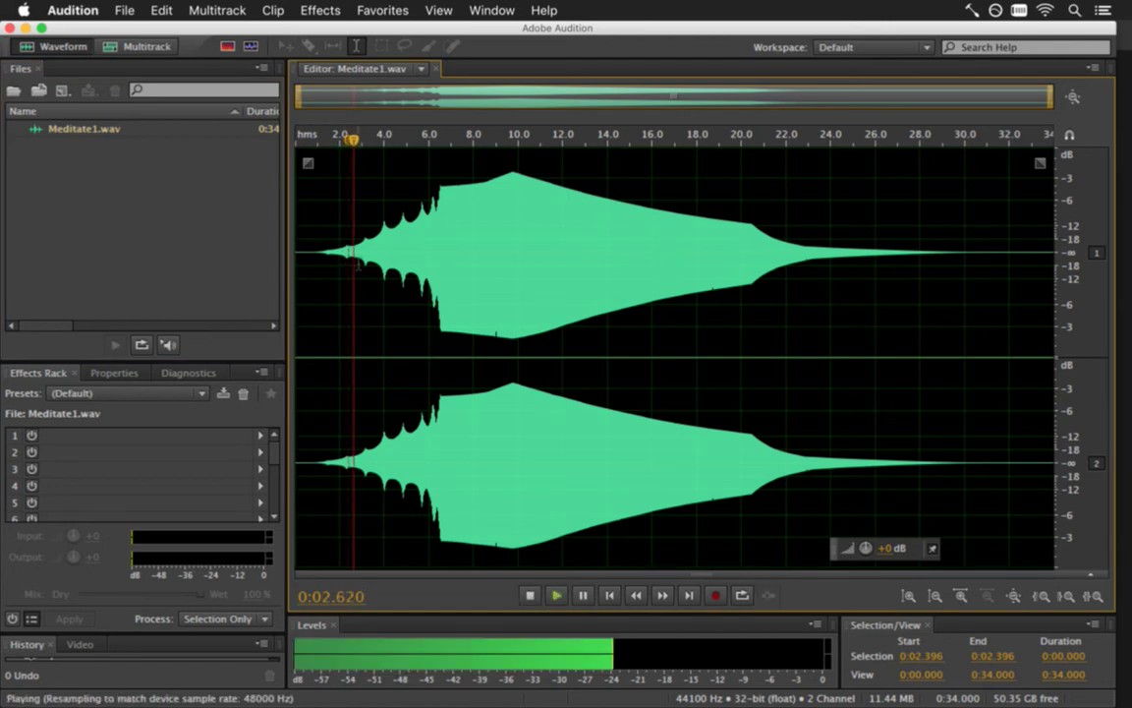
key("space")
left_click(337, 261)
key("space")
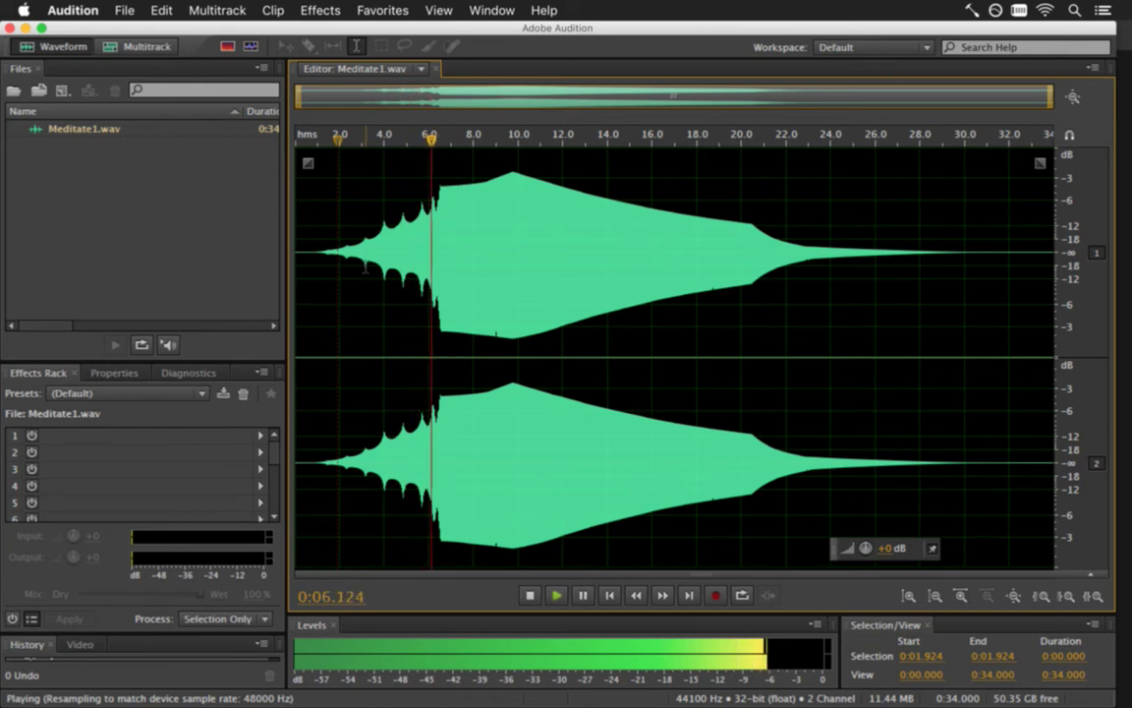
key("space")
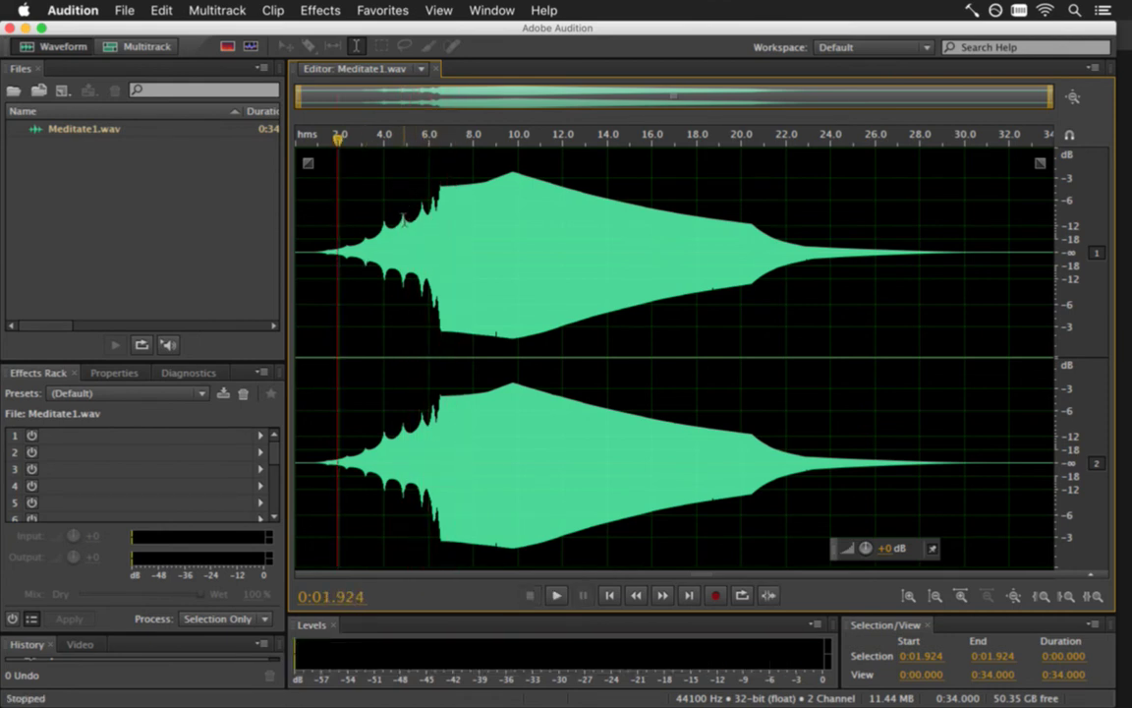
Measure the spacing between the build-up pulses in the waveform, selecting about 4.0 to 4.9 s and about 3.1 to 4.0 s.
mouse_move(402, 222)
left_mouse_down()
mouse_move(424, 223)
mouse_move(384, 226)
mouse_move(404, 227)
left_mouse_up()
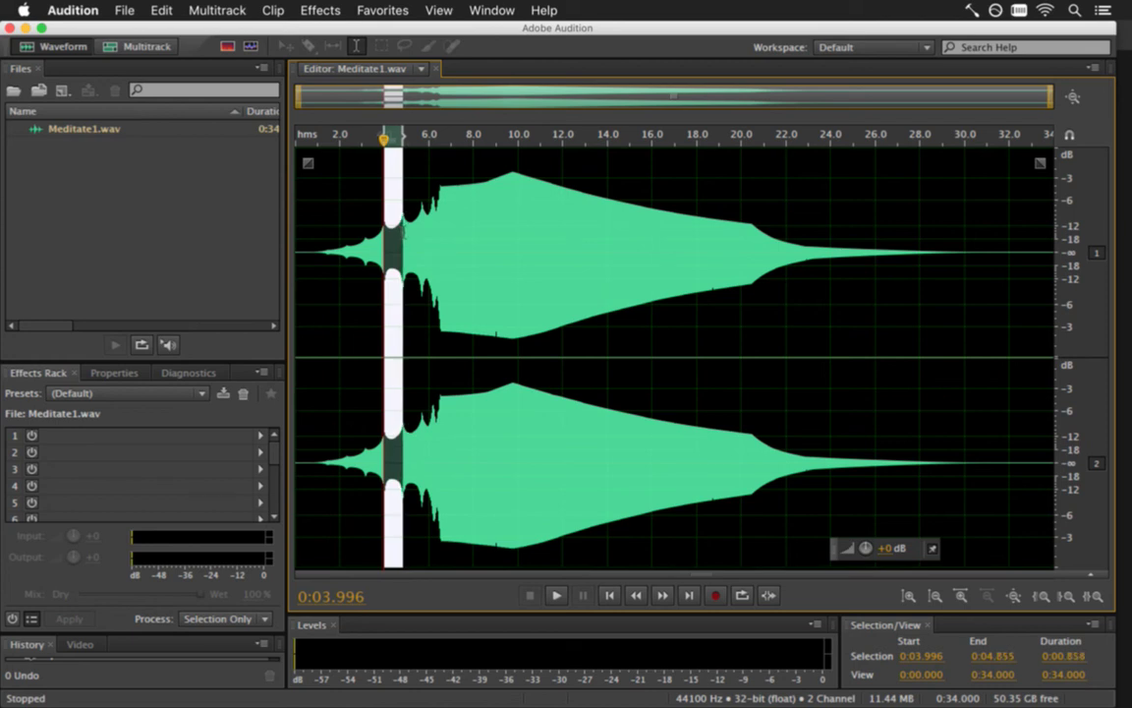
left_click_drag(365, 242, 385, 239)
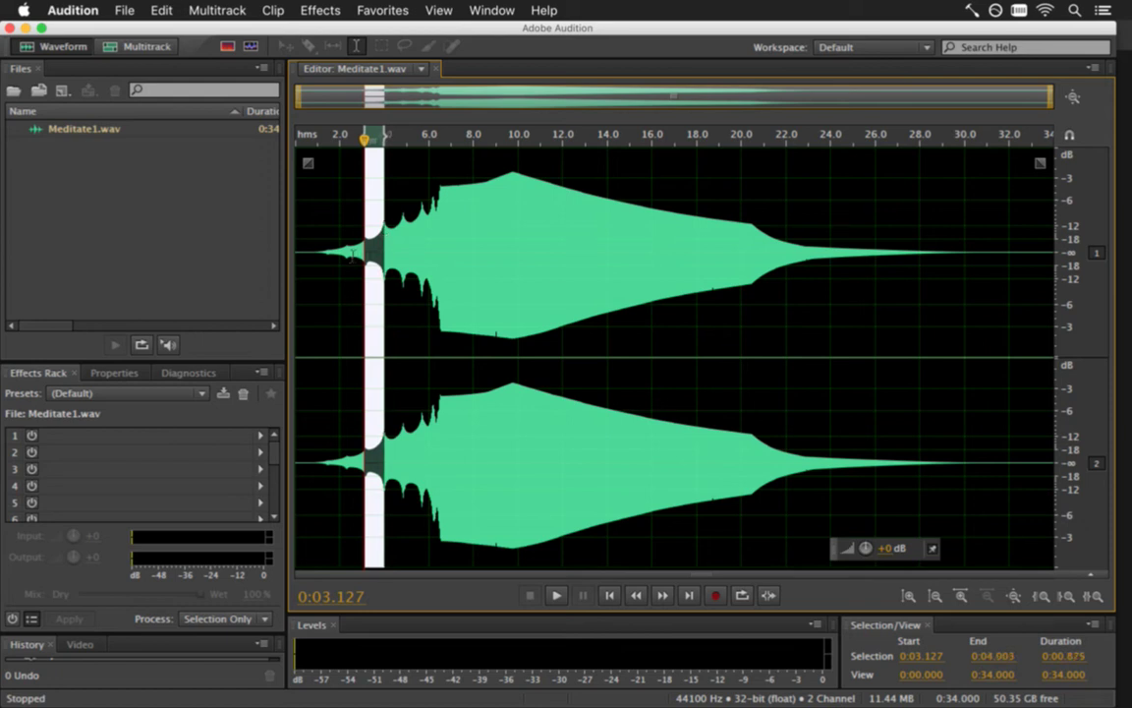
left_click(346, 253)
Switch to Photoshop and show the Color Fill 1 copy 4 background layer again on all selected frames.
key("super+Tab")
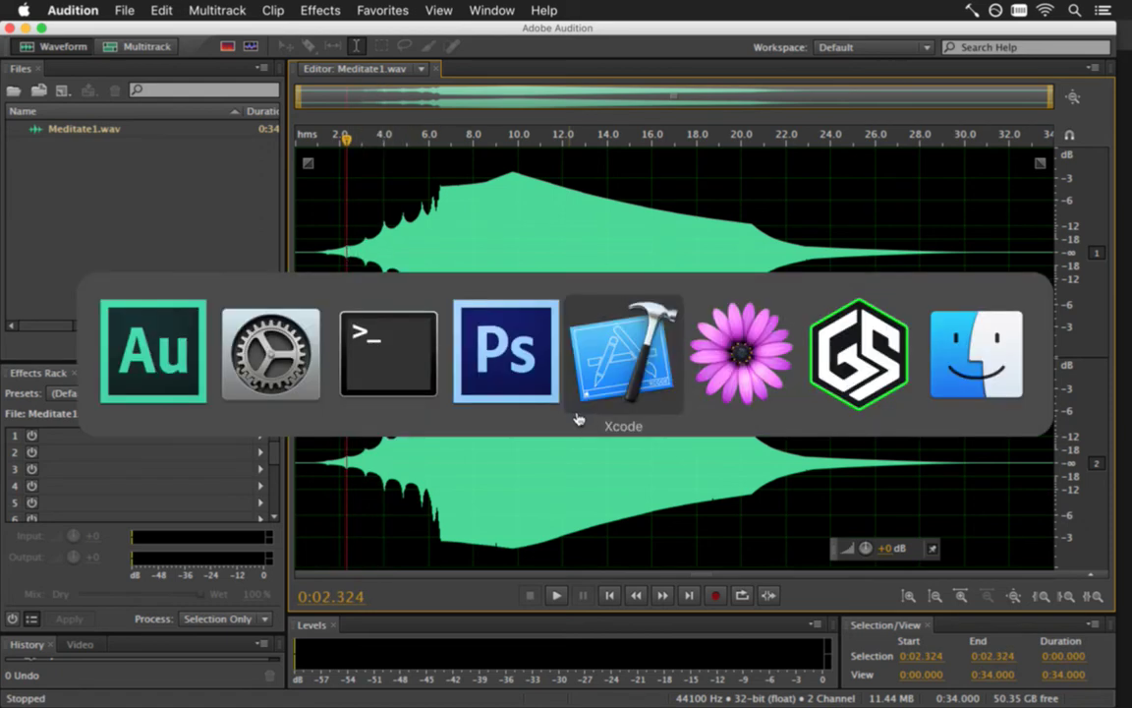
left_click(522, 384)
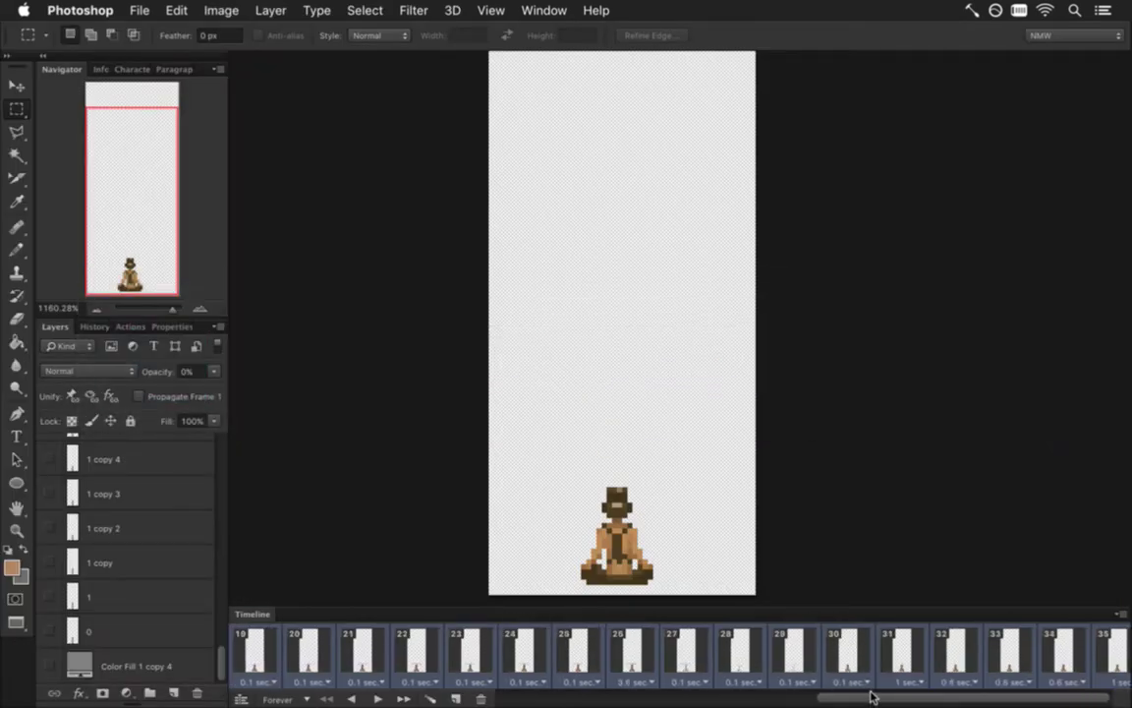
left_click(49, 665)
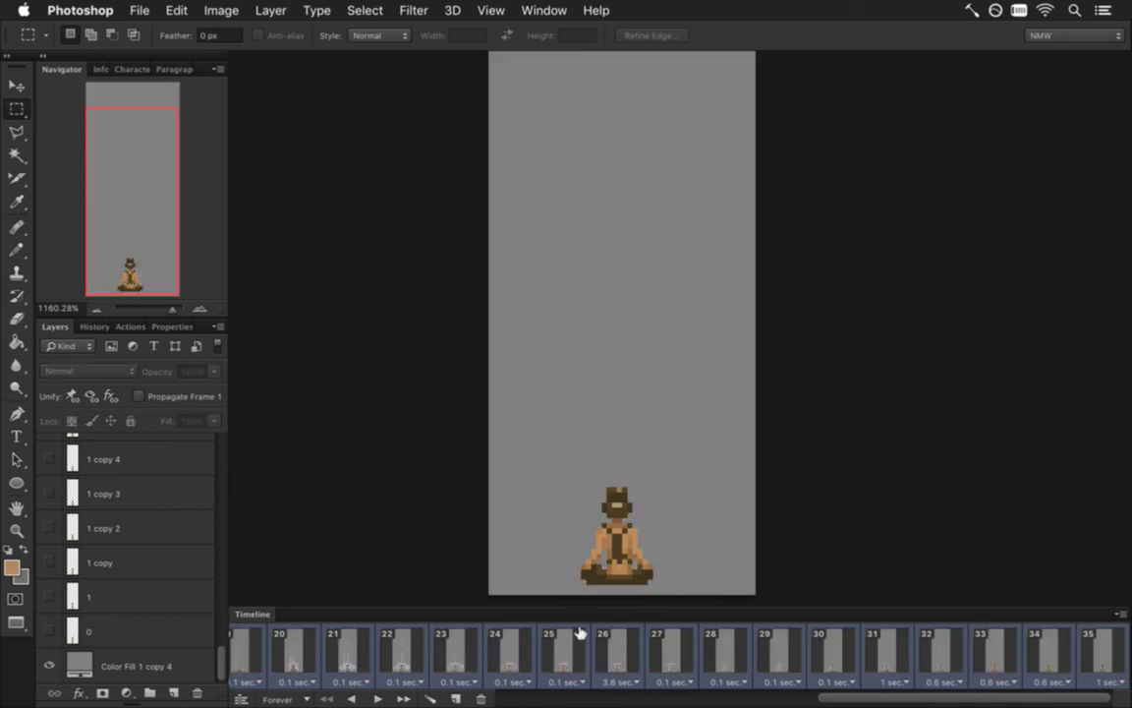
Examine the lightning effects on frame 23 and backward through frames 20 to 16.
left_click(461, 653)
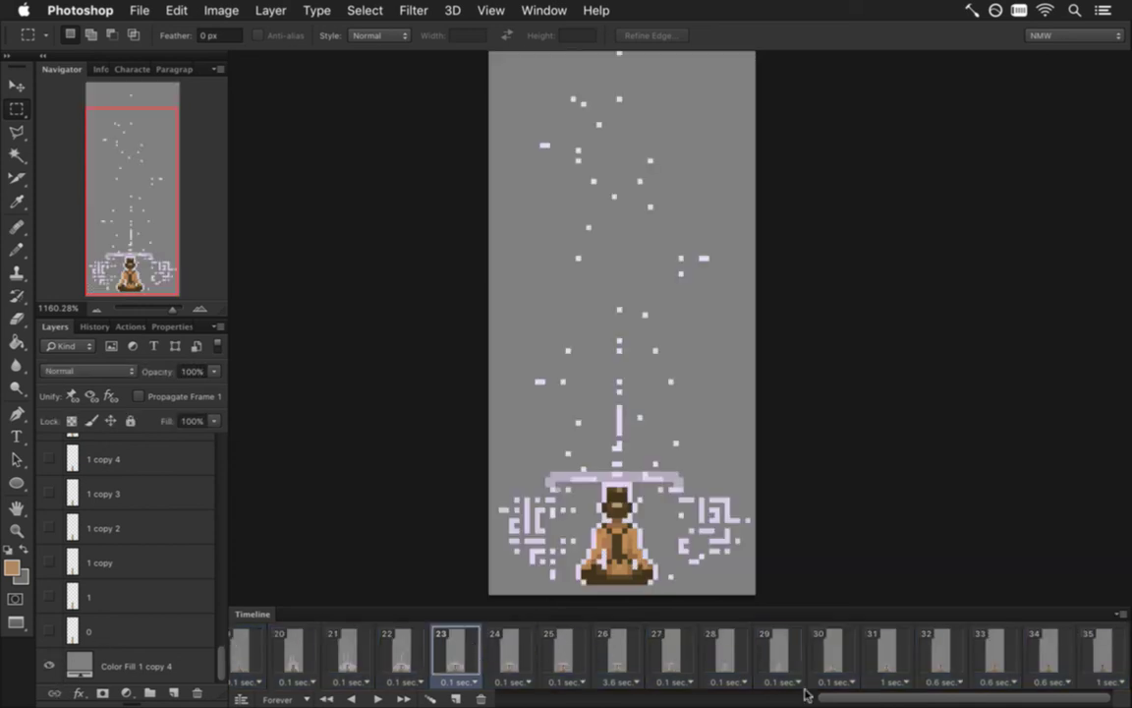
left_click_drag(851, 701, 664, 699)
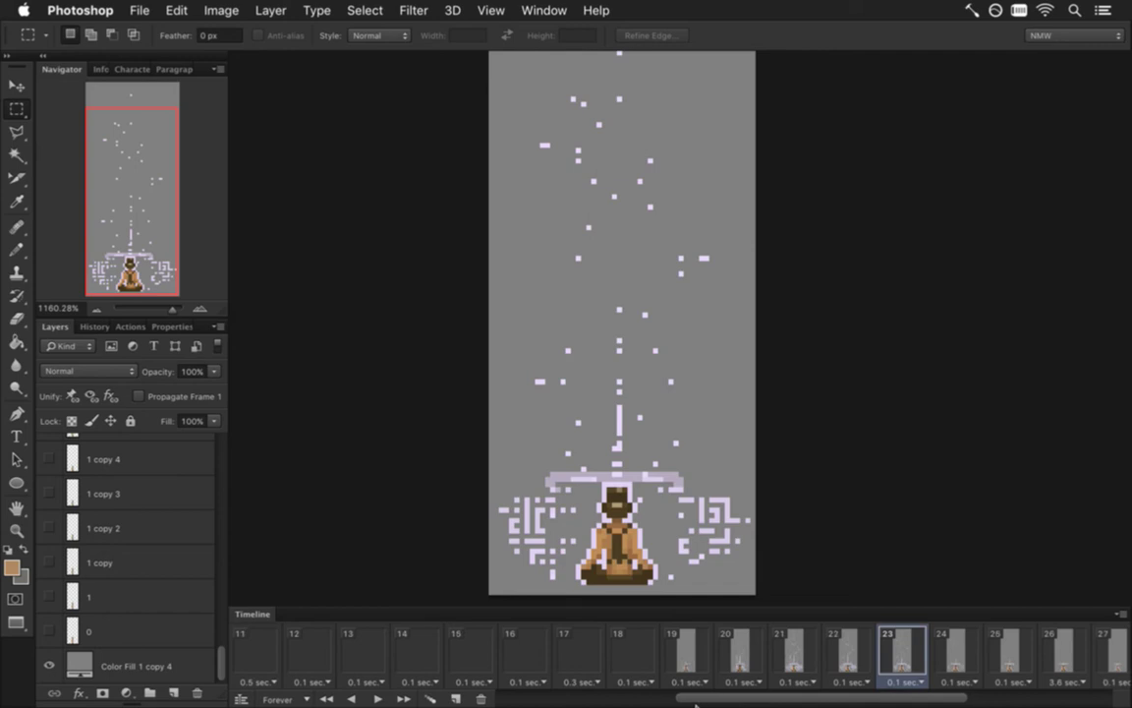
left_click(747, 650)
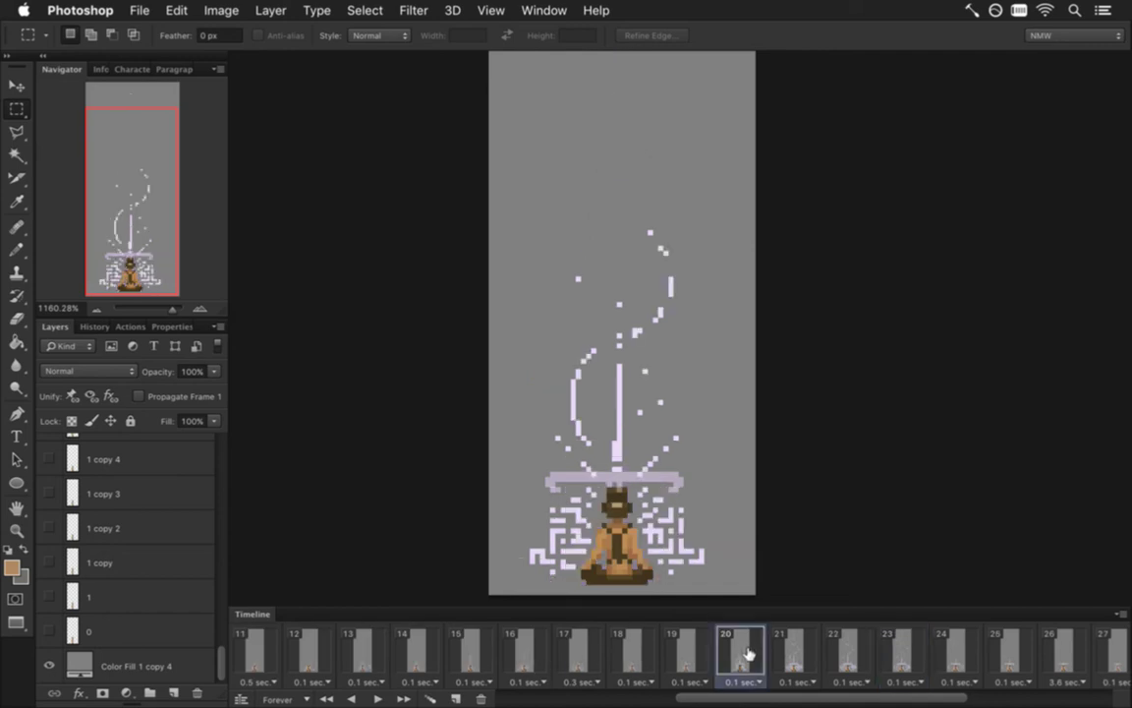
left_click(691, 652)
left_click(623, 649)
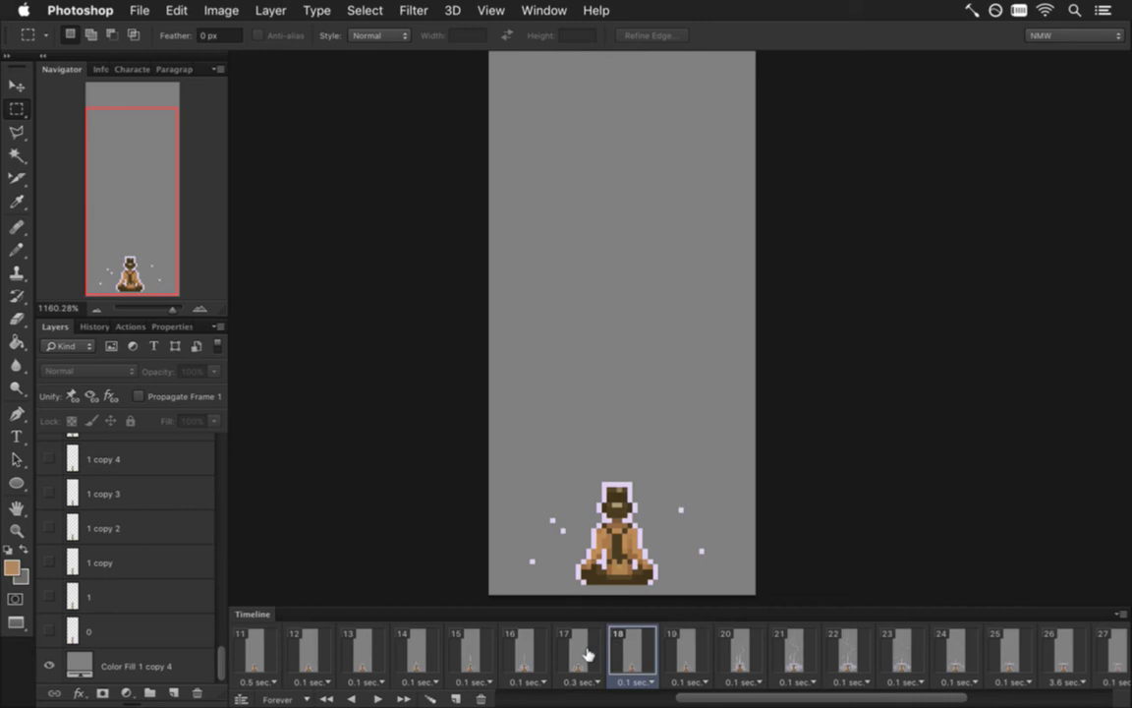
left_click(578, 653)
left_click(521, 651)
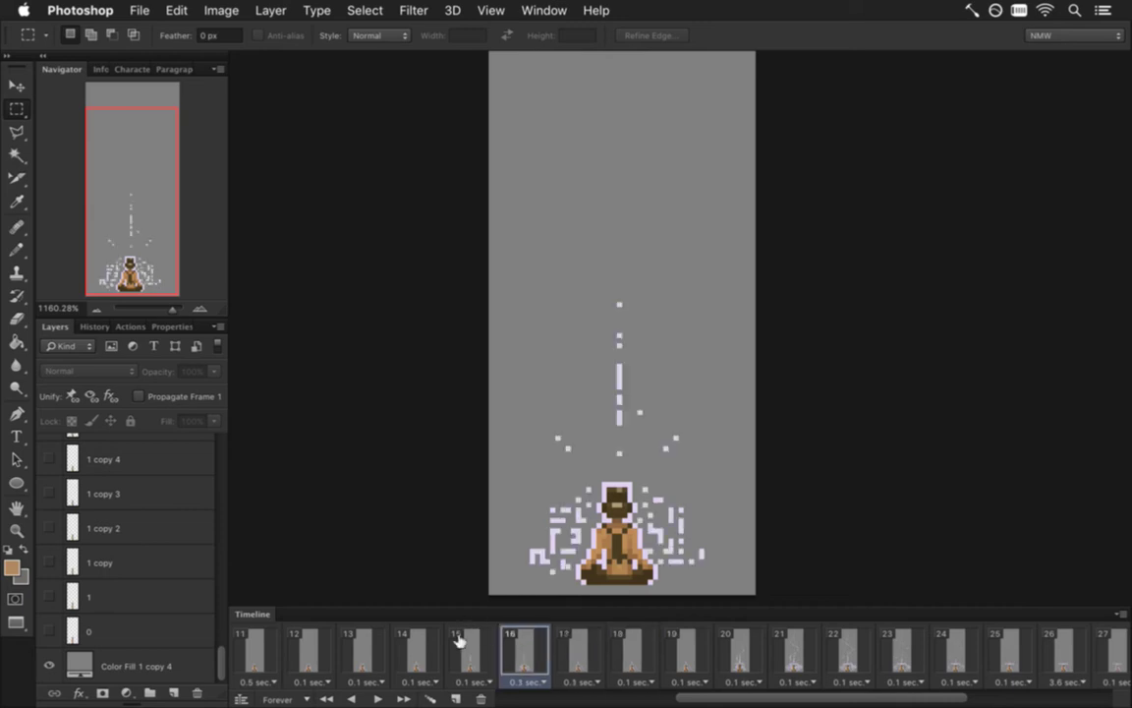
Step backward through frames 15 to 8 to examine the earlier energy pulses around the figure.
left_click_drag(724, 693, 663, 693)
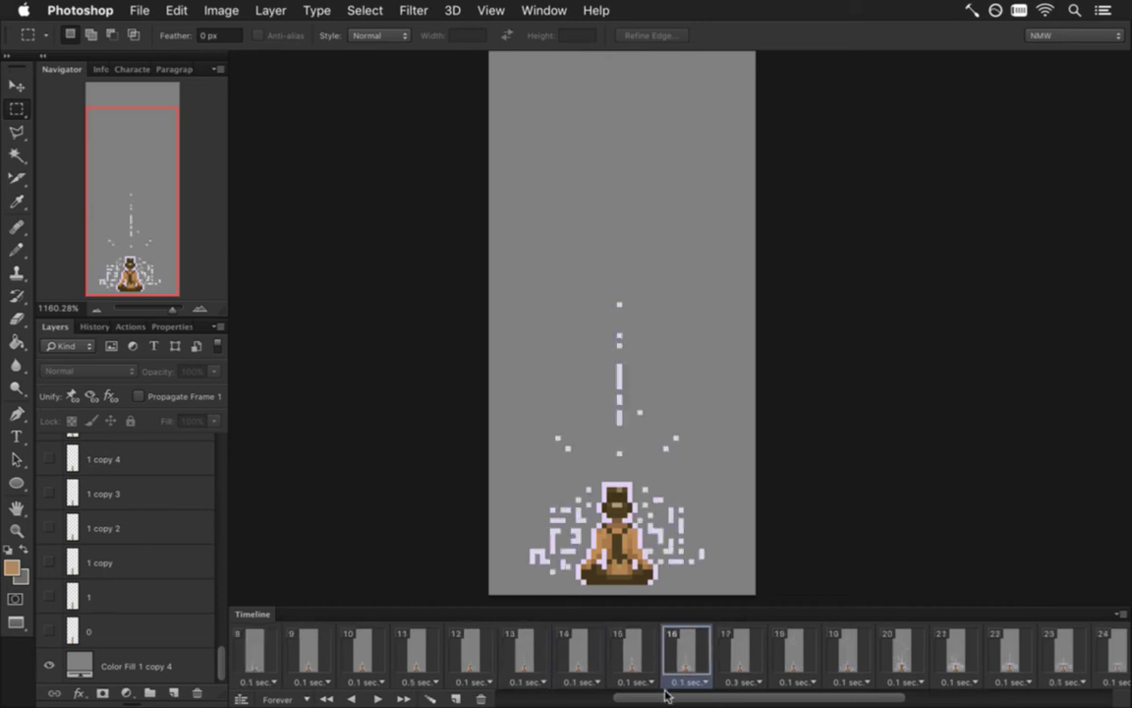
left_click(633, 648)
left_click(576, 649)
left_click(518, 650)
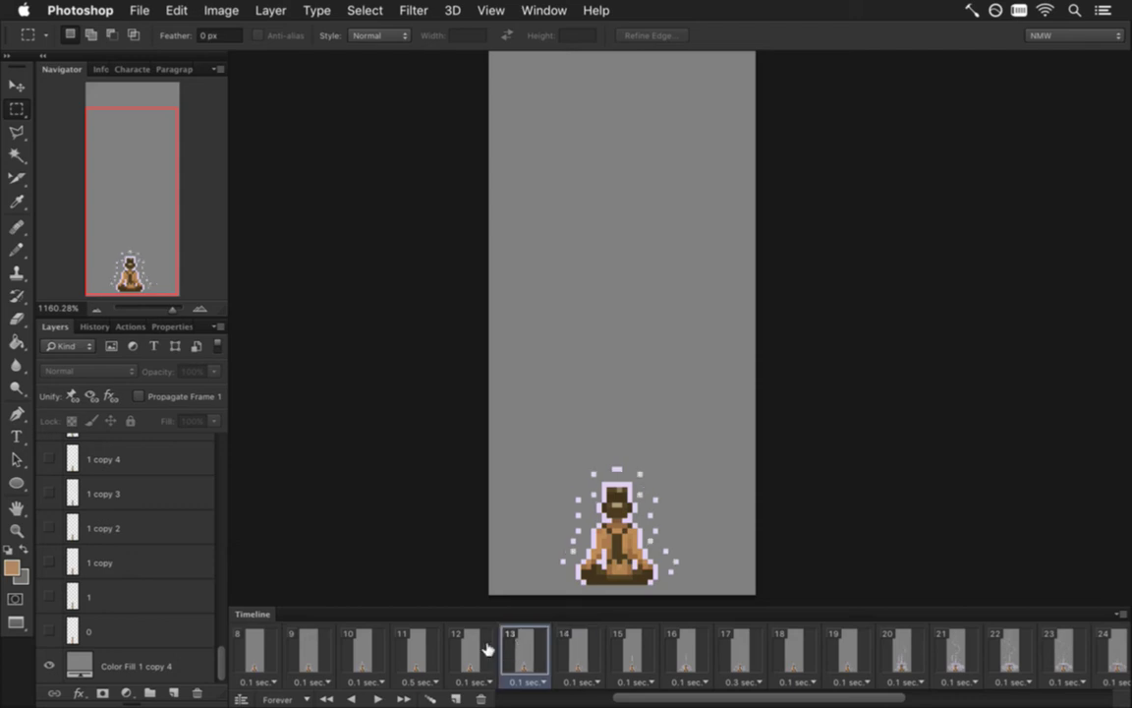
left_click(472, 649)
left_click(408, 650)
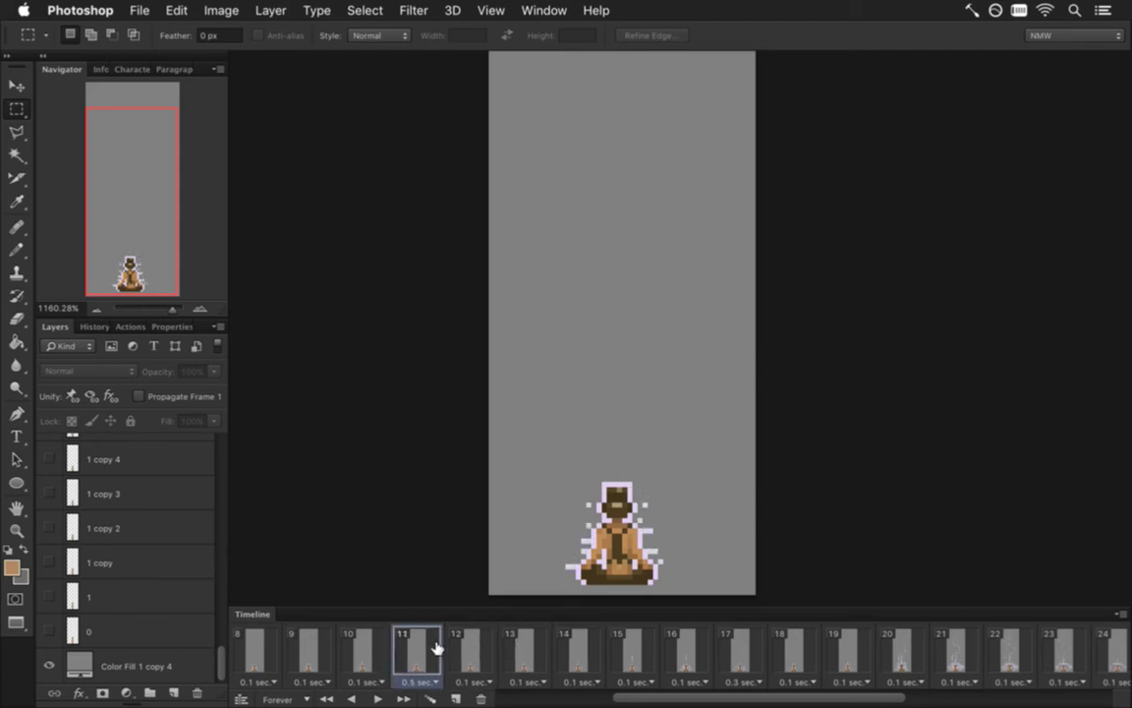
left_click(357, 652)
left_click(307, 650)
left_click(254, 650)
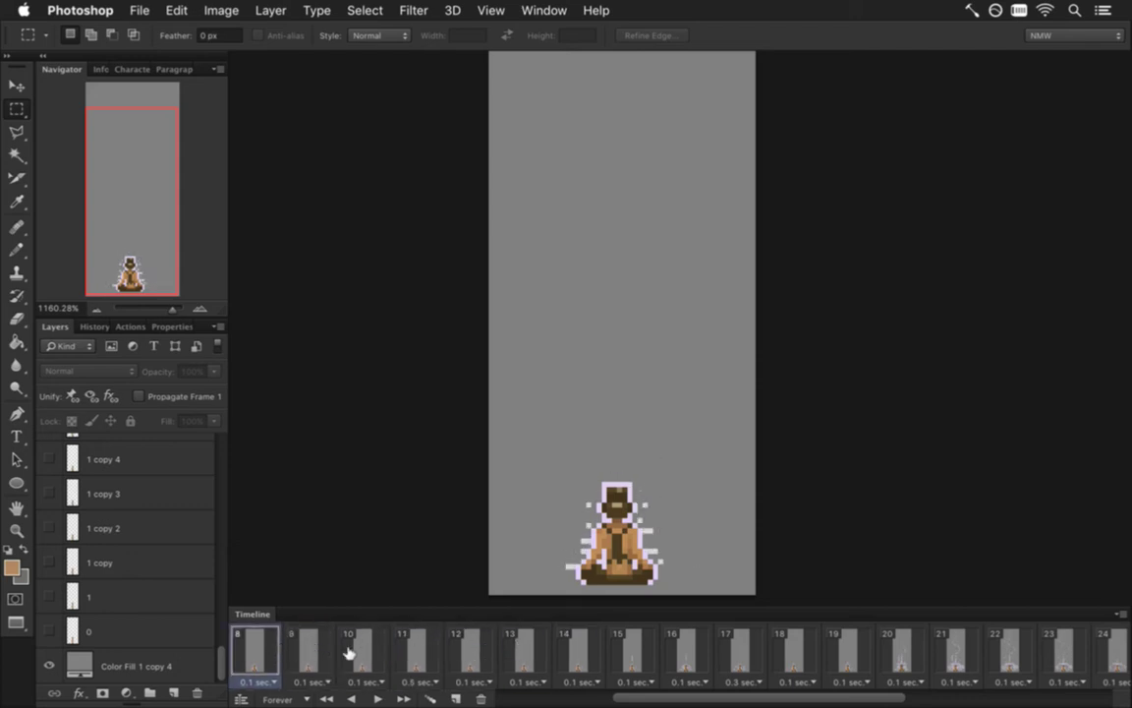
Step forward through frames 7 to 9 to examine how the first energy pulse starts from the outlined figure.
left_click_drag(660, 696, 543, 696)
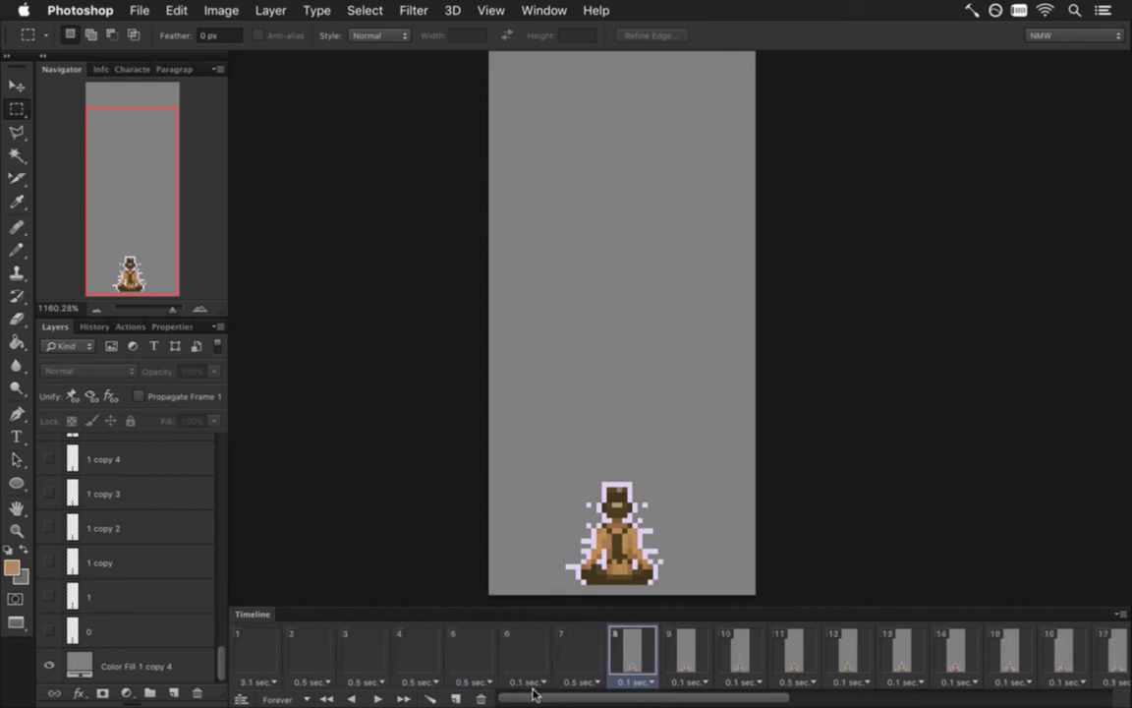
left_click(575, 651)
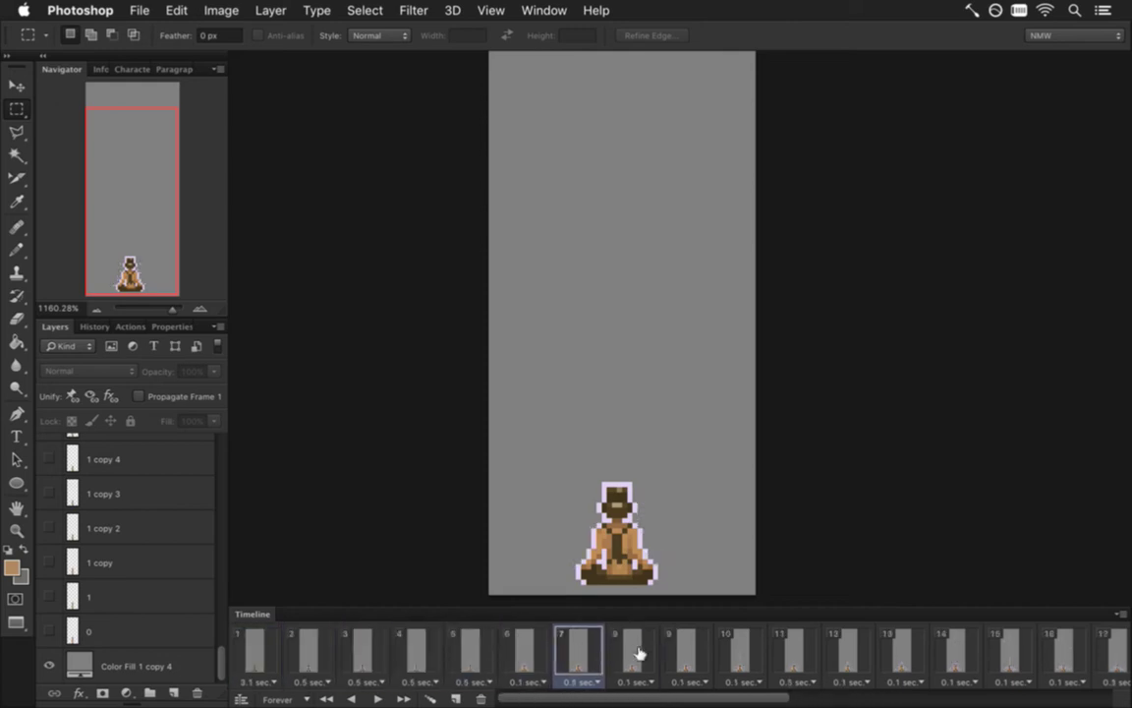
left_click(634, 651)
left_click(686, 651)
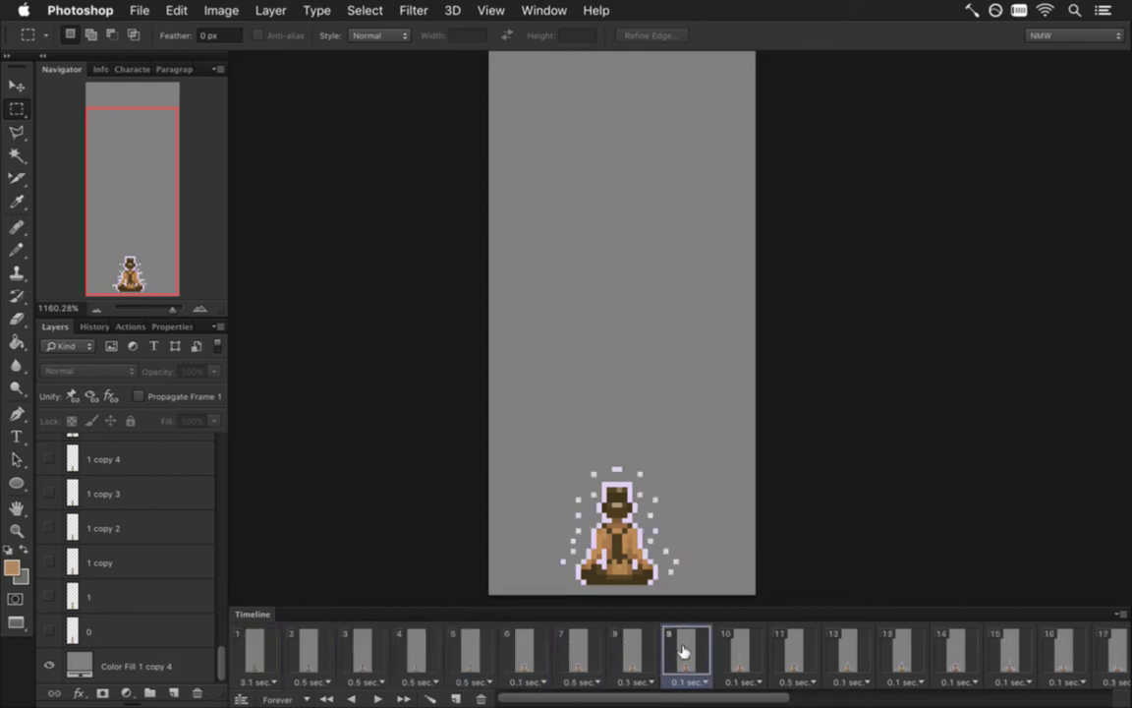
Step forward through frames 10 to 16 to examine how the next energy pulse builds around the figure.
left_click(735, 646)
left_click(804, 644)
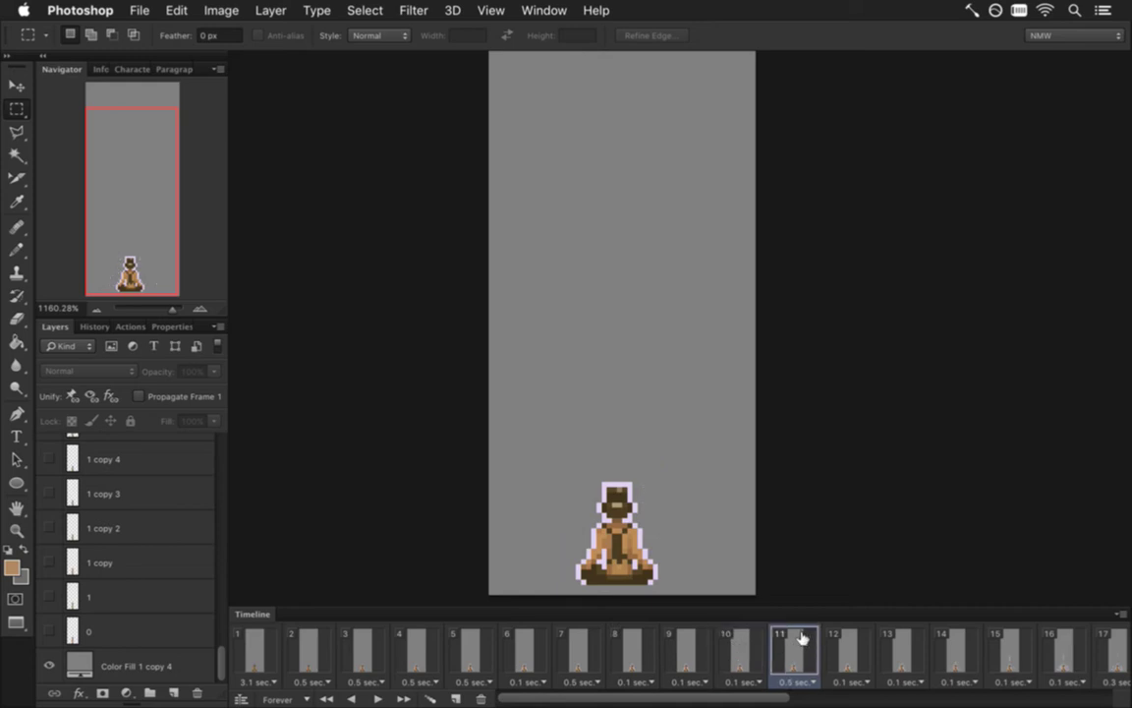
left_click(850, 649)
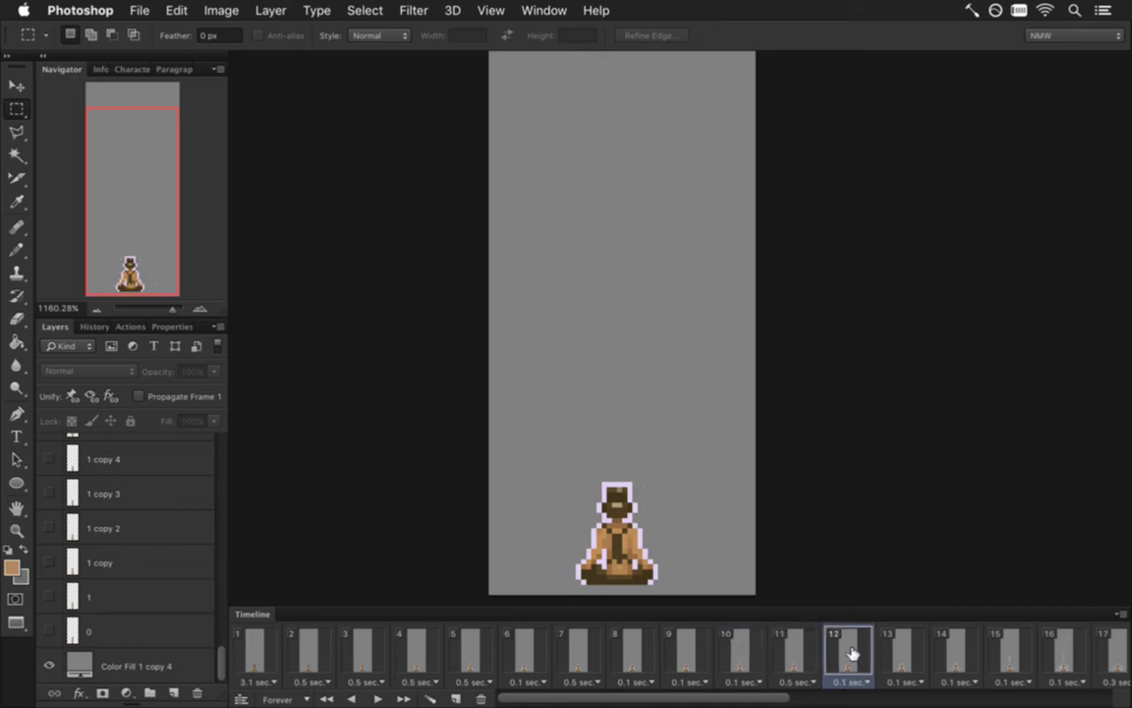
left_click(906, 643)
left_click(945, 645)
left_click(1002, 644)
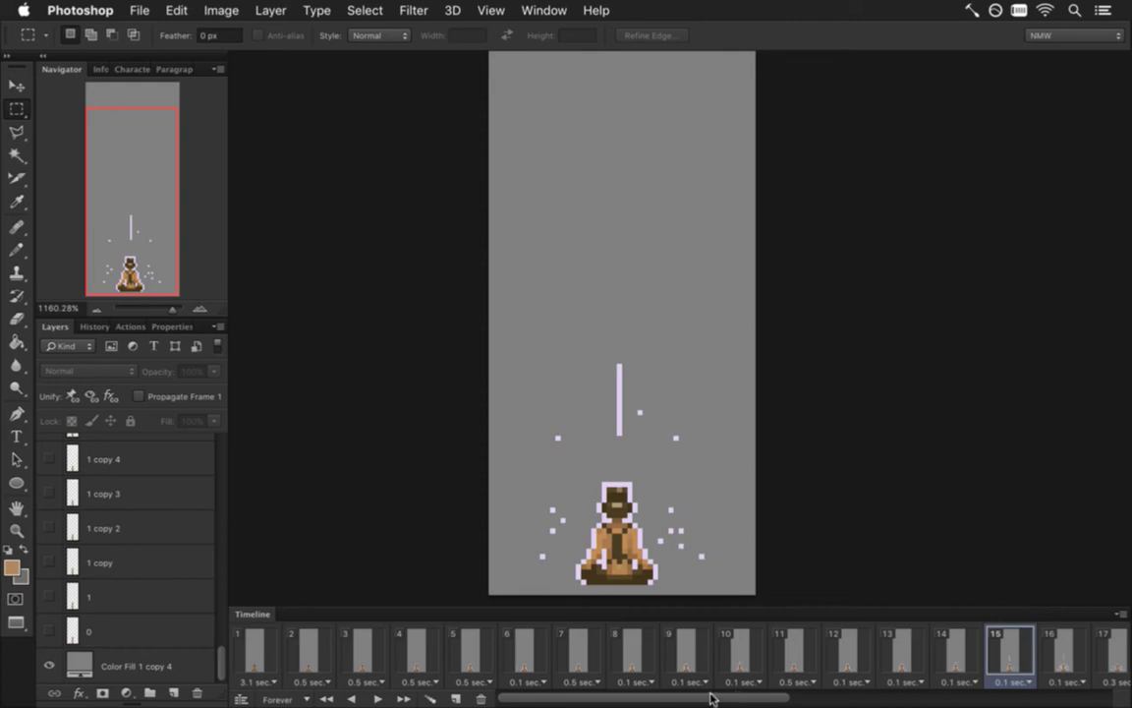
left_click_drag(749, 700, 786, 701)
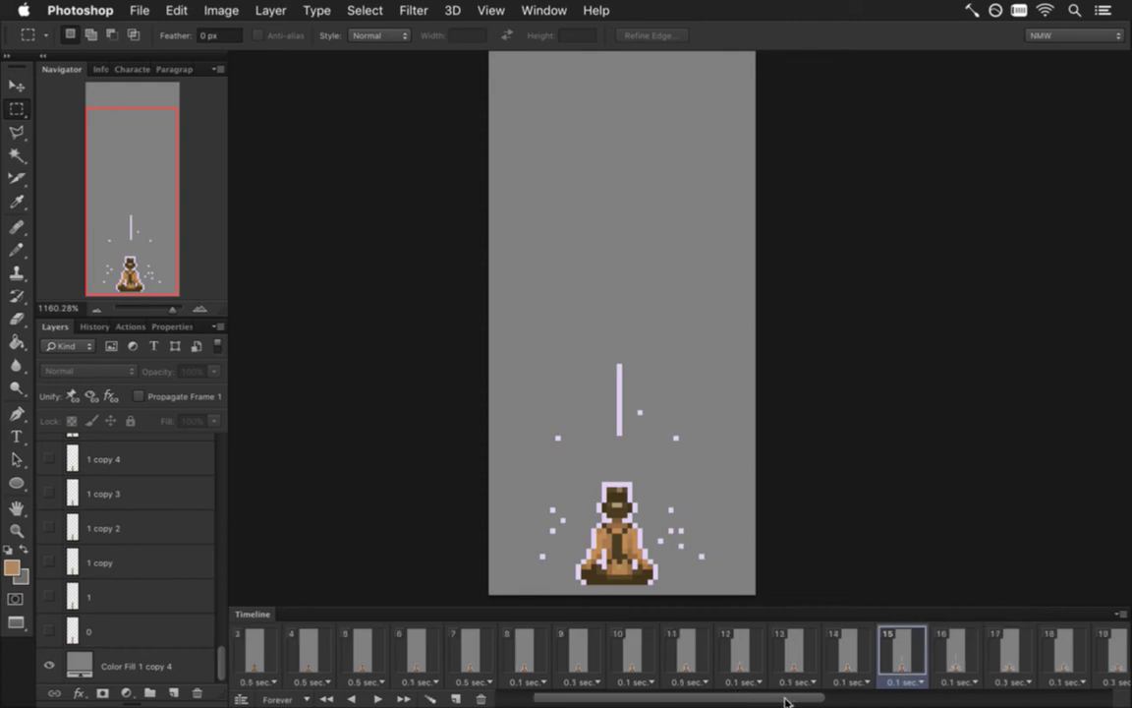
left_click(963, 653)
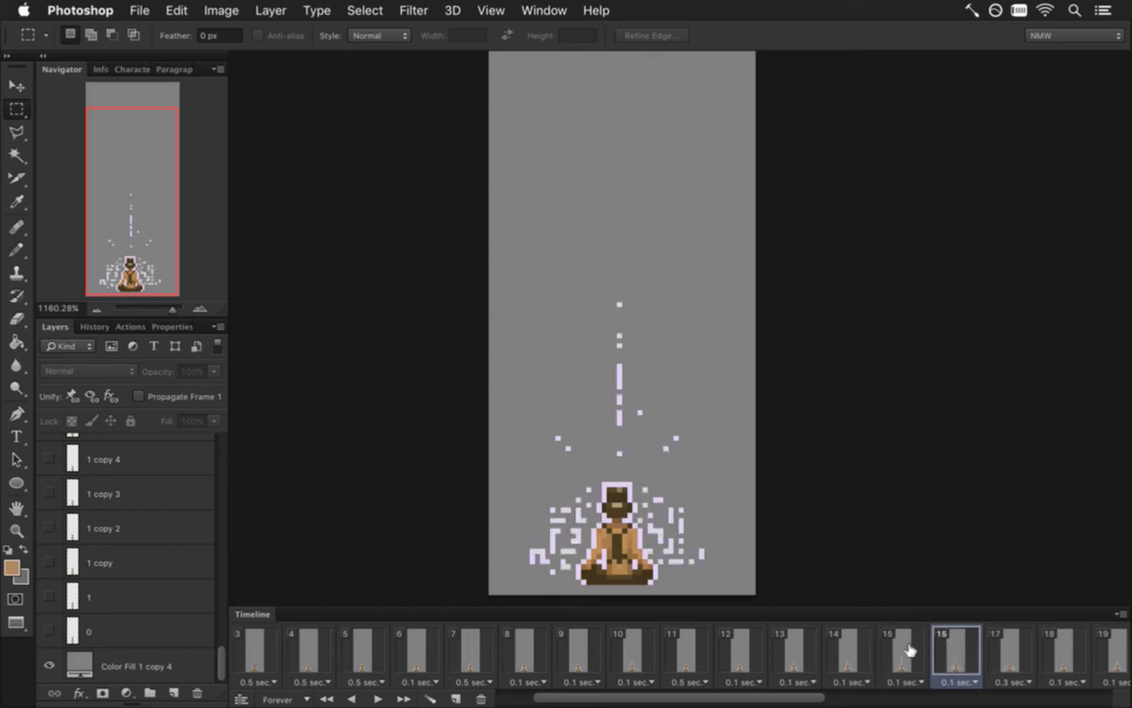
left_click_drag(780, 701, 888, 704)
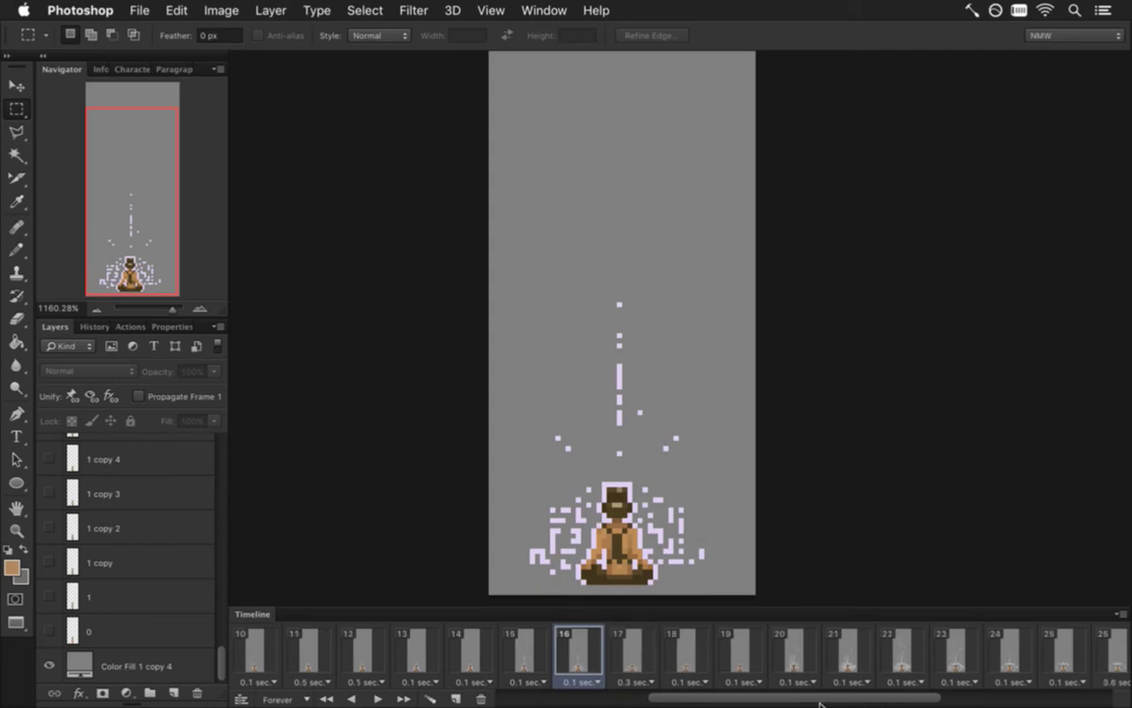
Compare frames 16 to 20 to examine how the pulse dies down and leads into the big lightning burst.
left_click(634, 651)
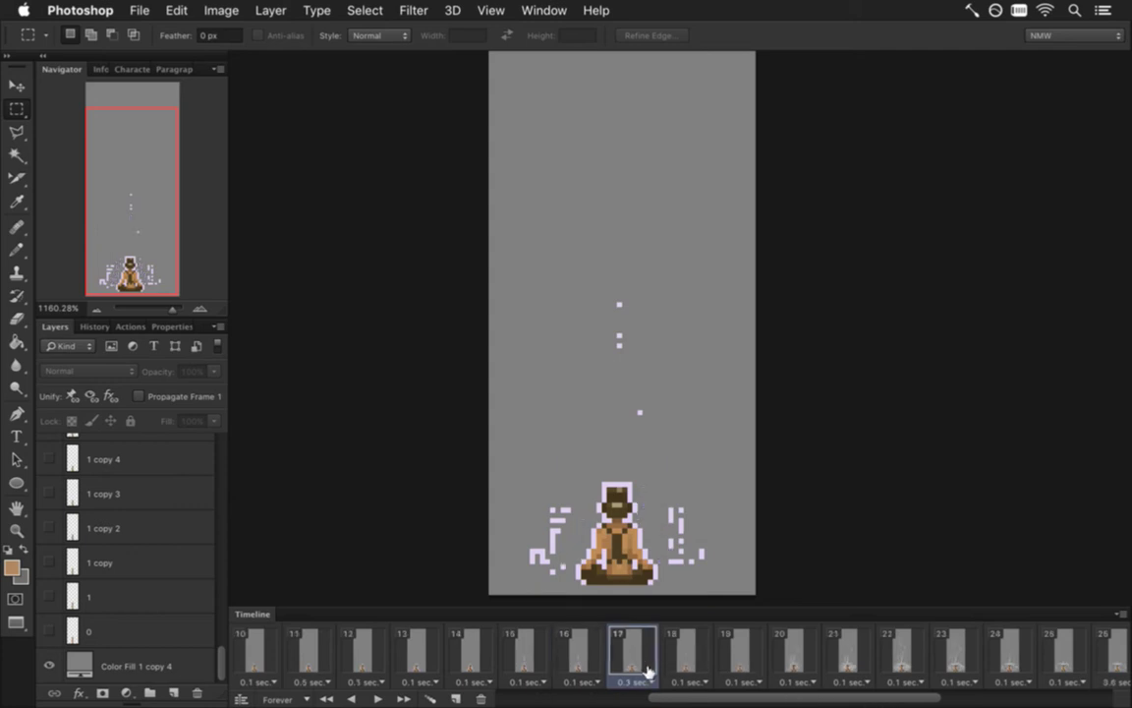
left_click(585, 662)
left_click(635, 655)
left_click(694, 649)
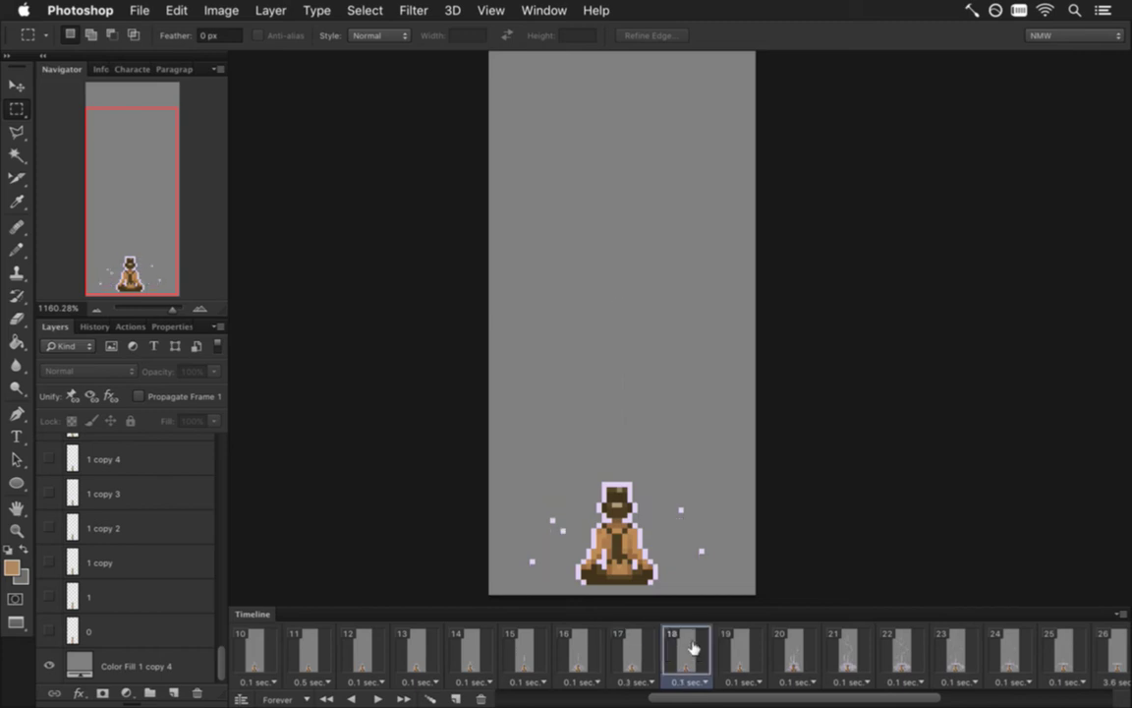
left_click(744, 654)
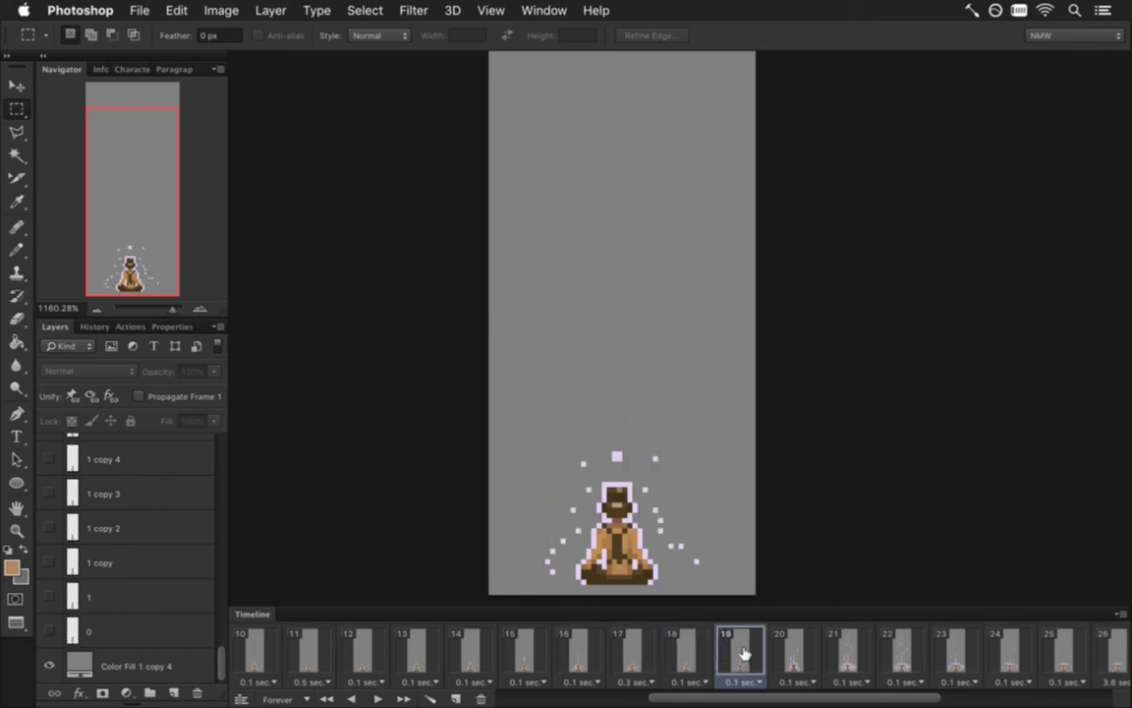
left_click(798, 652)
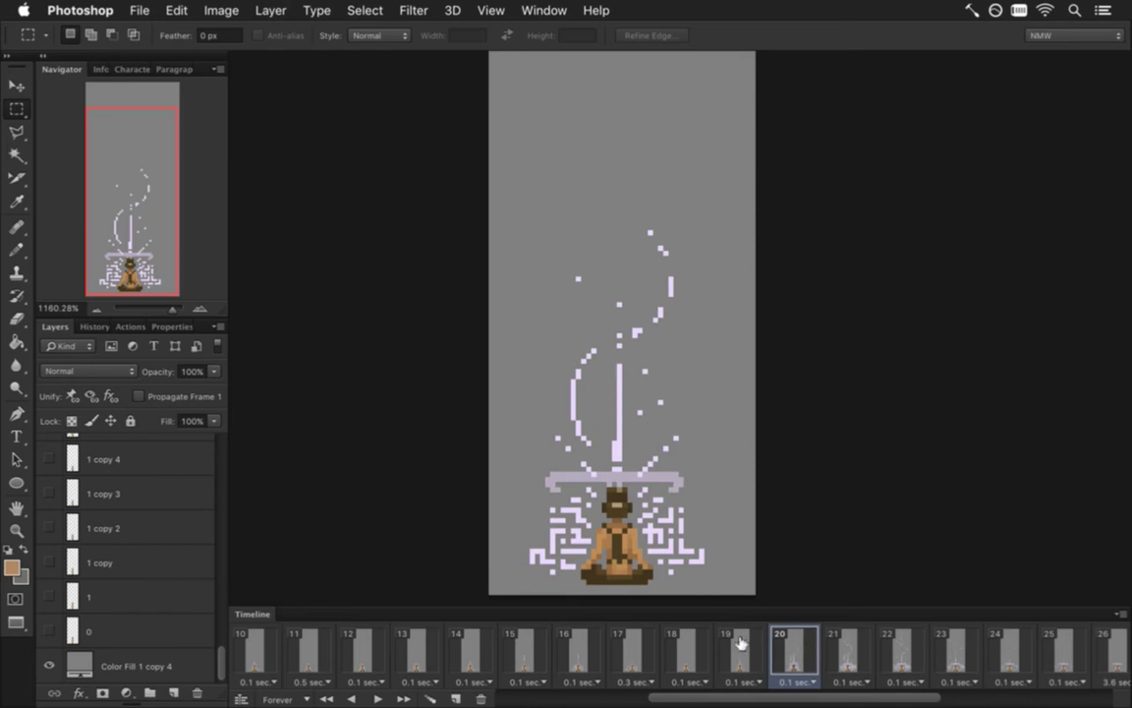
Duplicate frame 18 as frame 19 and hide the elec copy 5 sparks layer on the new frame.
left_click(684, 650)
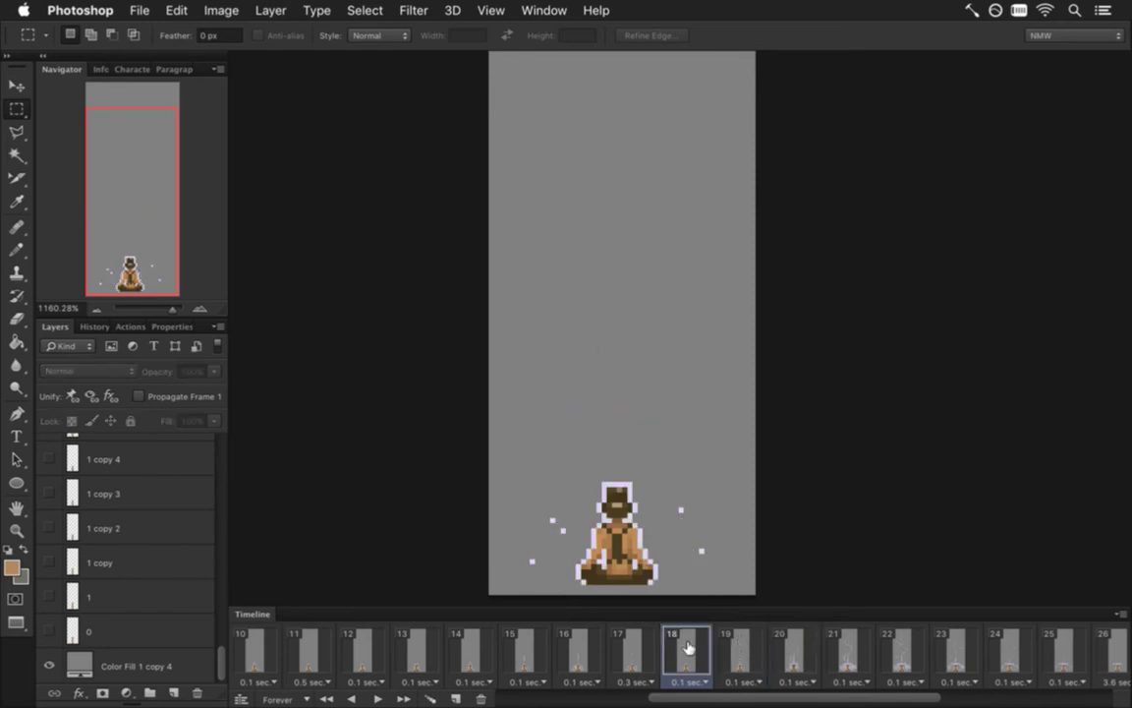
left_click(455, 698)
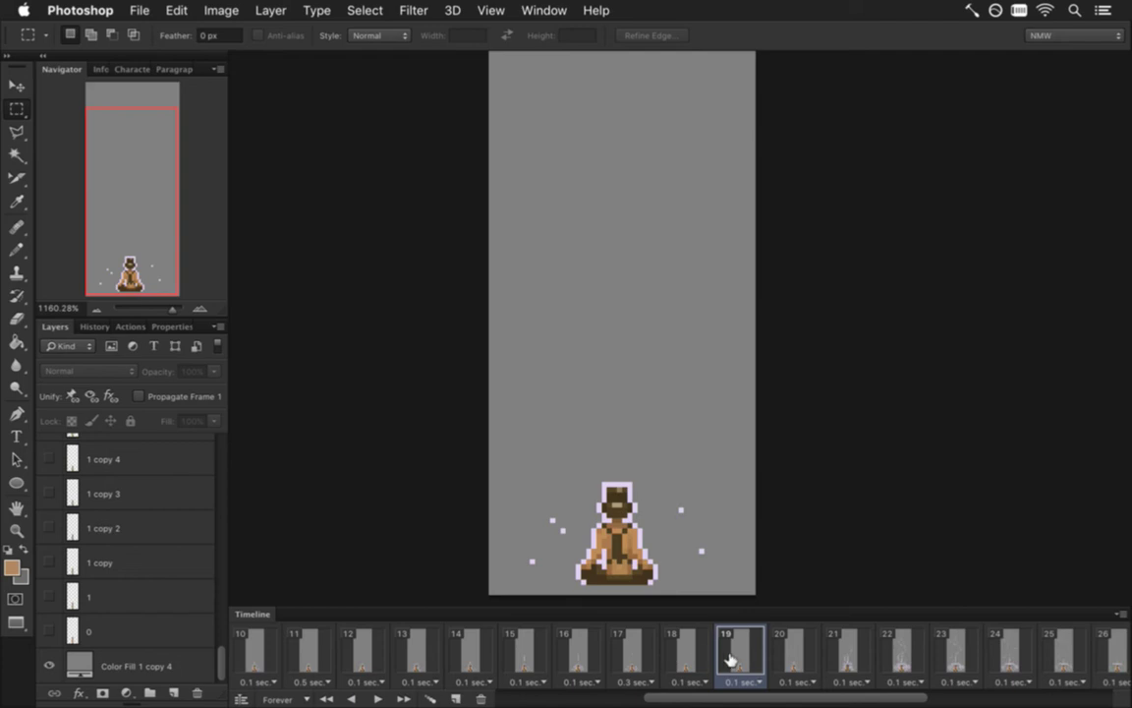
scroll(201, 580, "up", 10)
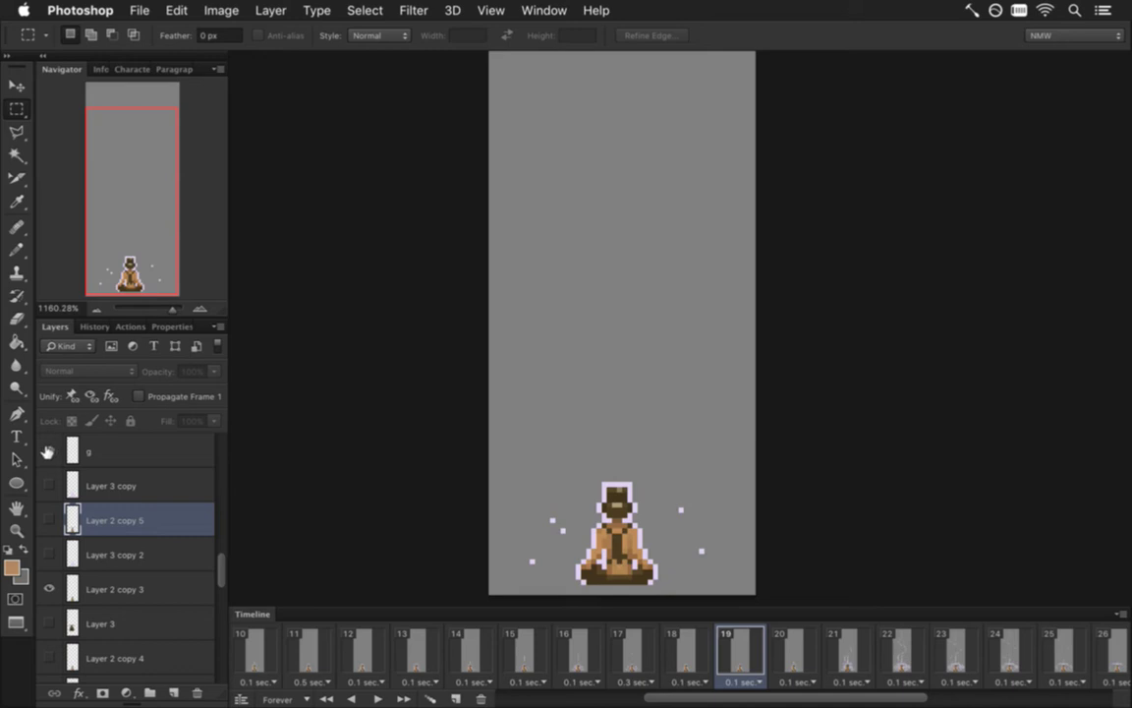
left_click(47, 452)
left_click_drag(220, 570, 217, 526)
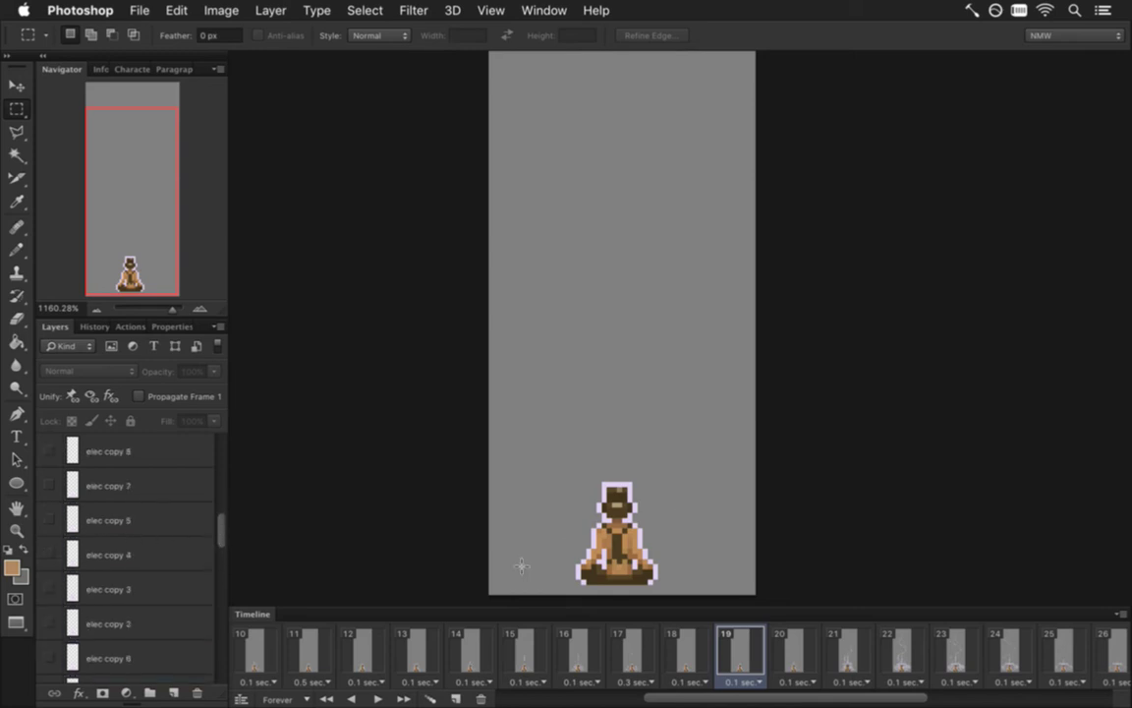
Step through frames 16 to 19 to check the transition from the pulse to the new frame.
left_click(644, 651)
left_click(686, 652)
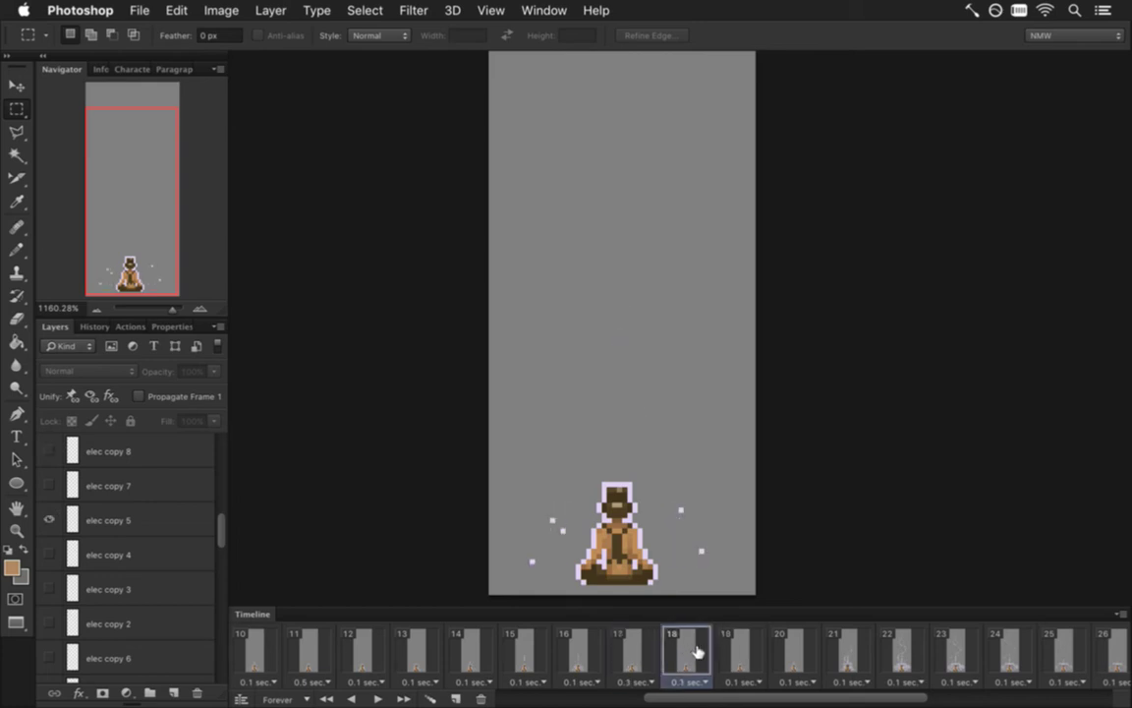
left_click(580, 647)
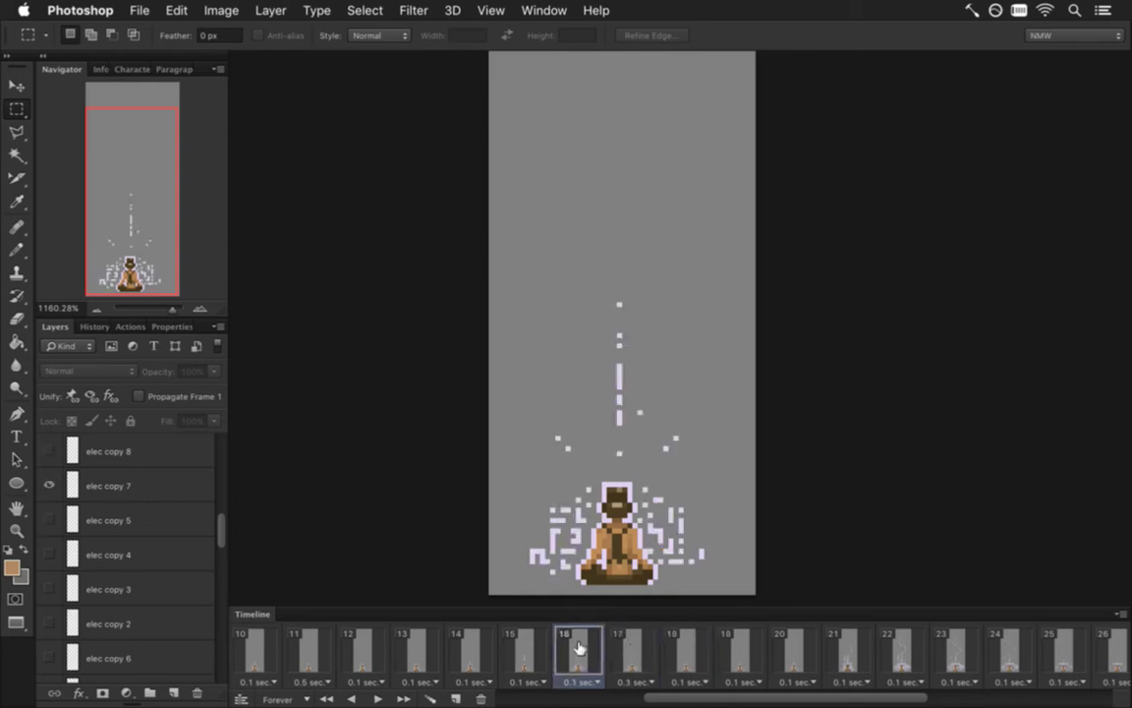
left_click(642, 652)
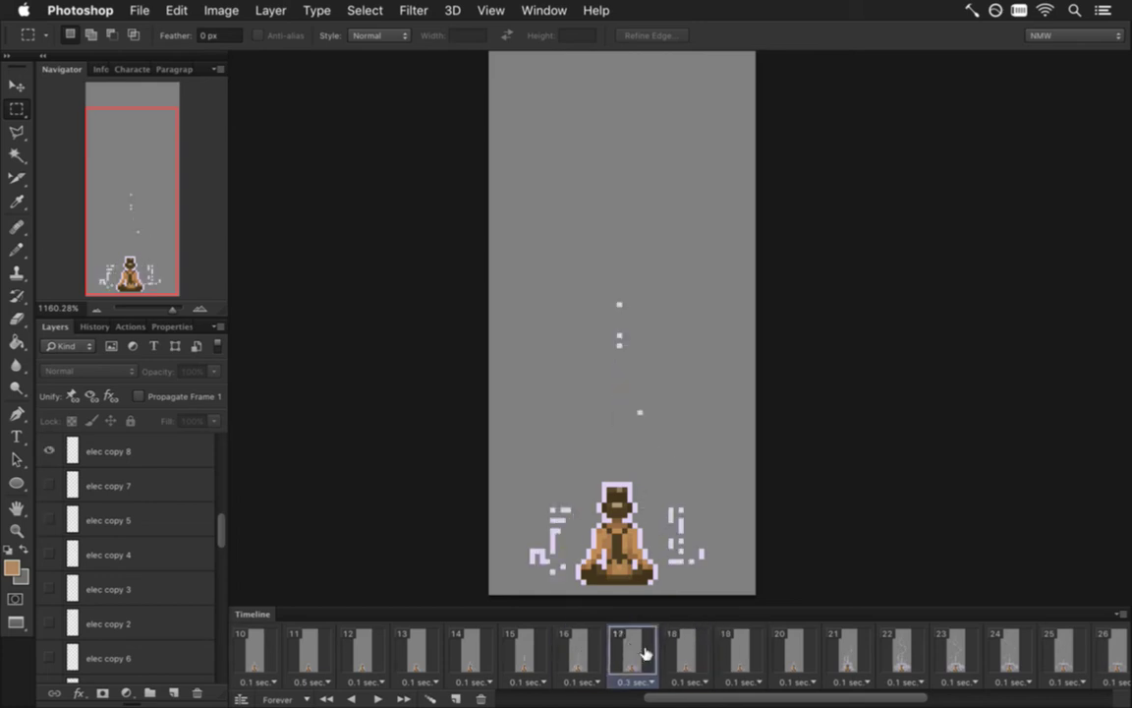
left_click(685, 652)
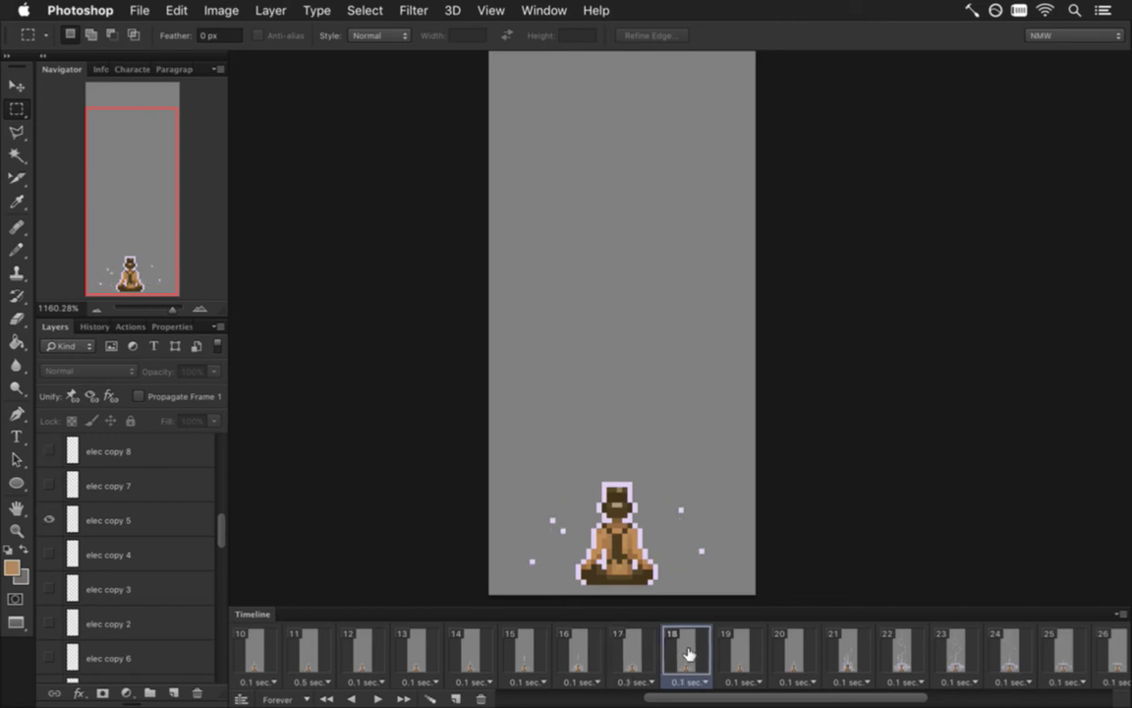
left_click(739, 651)
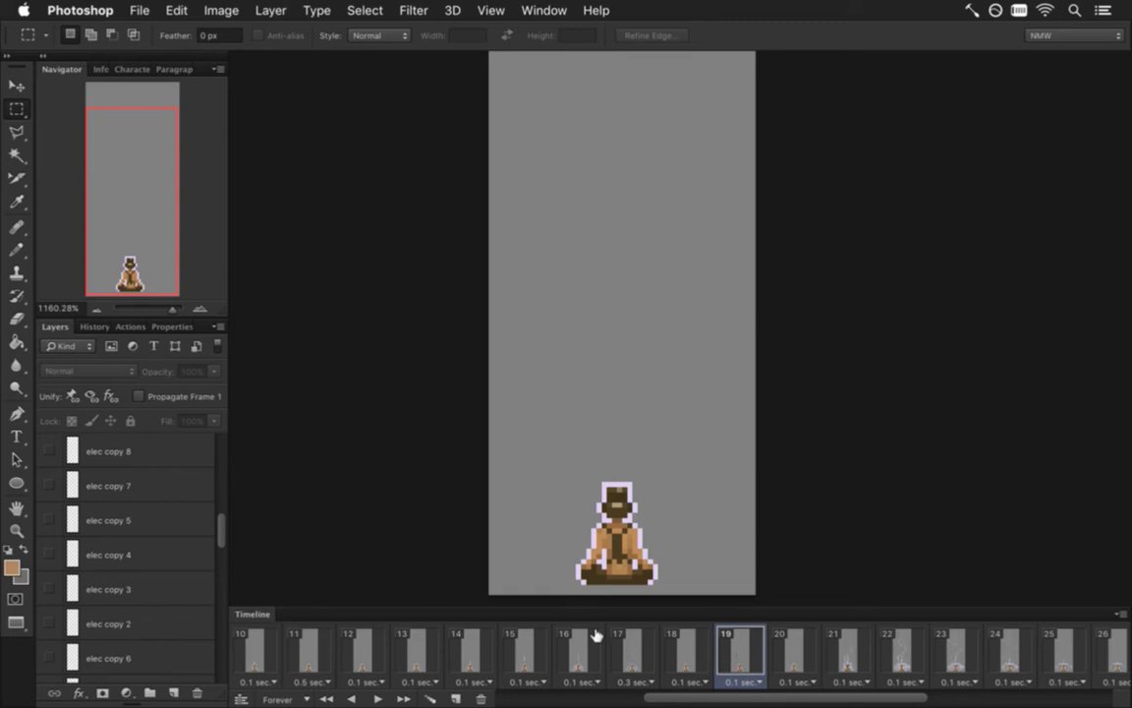
Toggle Layer 2 copy 3 off and on in frame 19 to identify which part of the figure it holds.
left_click_drag(220, 534, 217, 579)
left_click(163, 555)
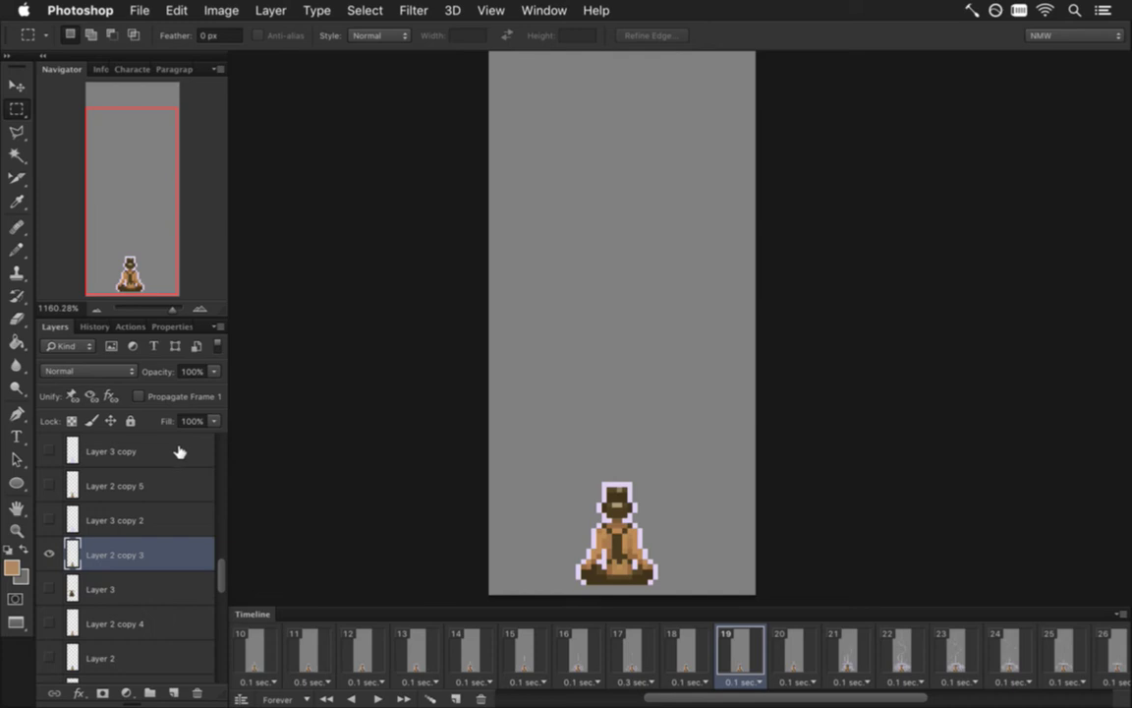
left_click(49, 554)
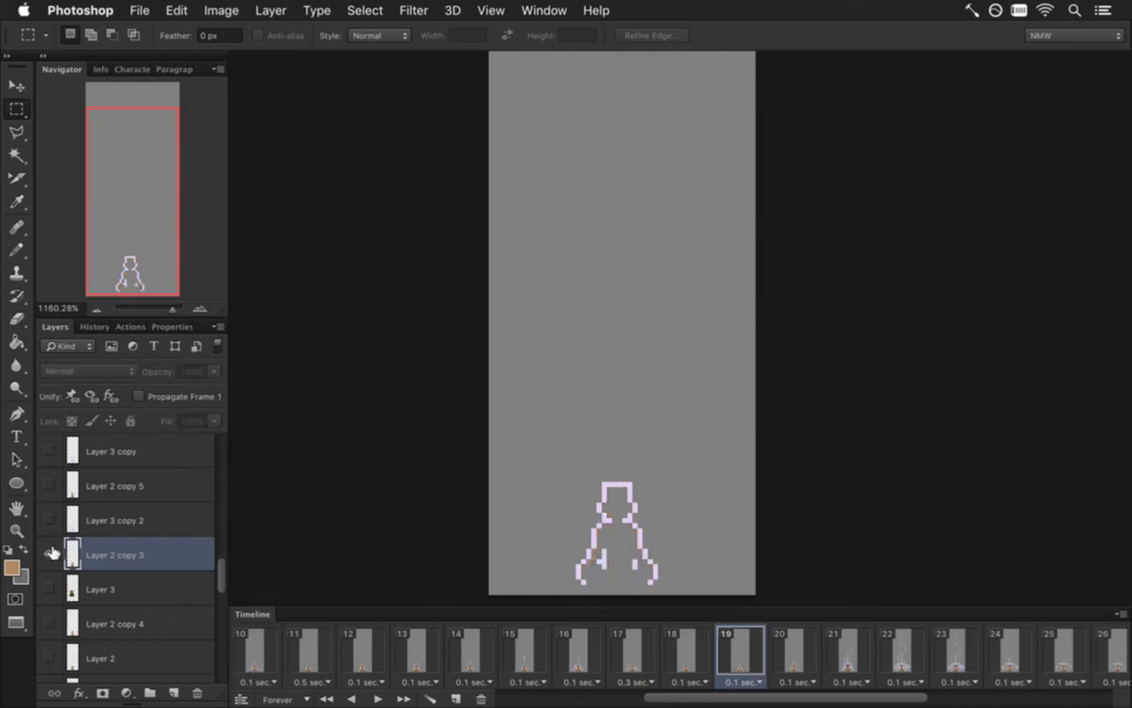
left_click(49, 553)
Set the opacity of the outline layer g to 70% on frame 19.
left_click_drag(221, 575, 222, 646)
scroll(195, 568, "up", 6)
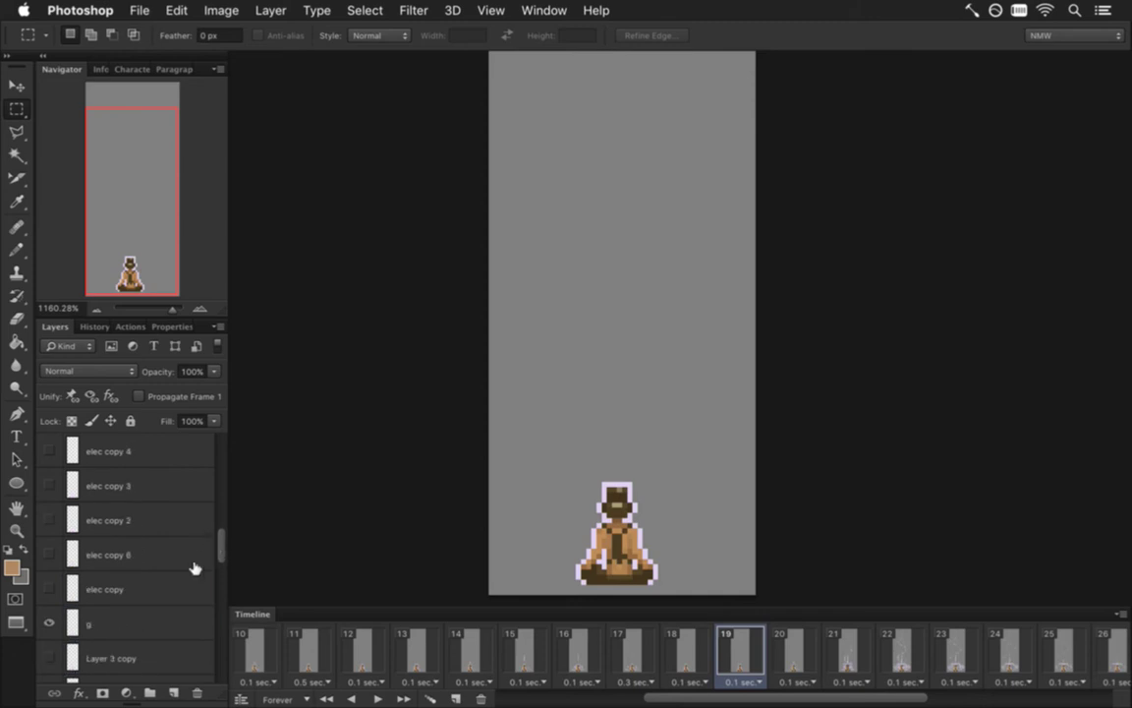
left_click(120, 619)
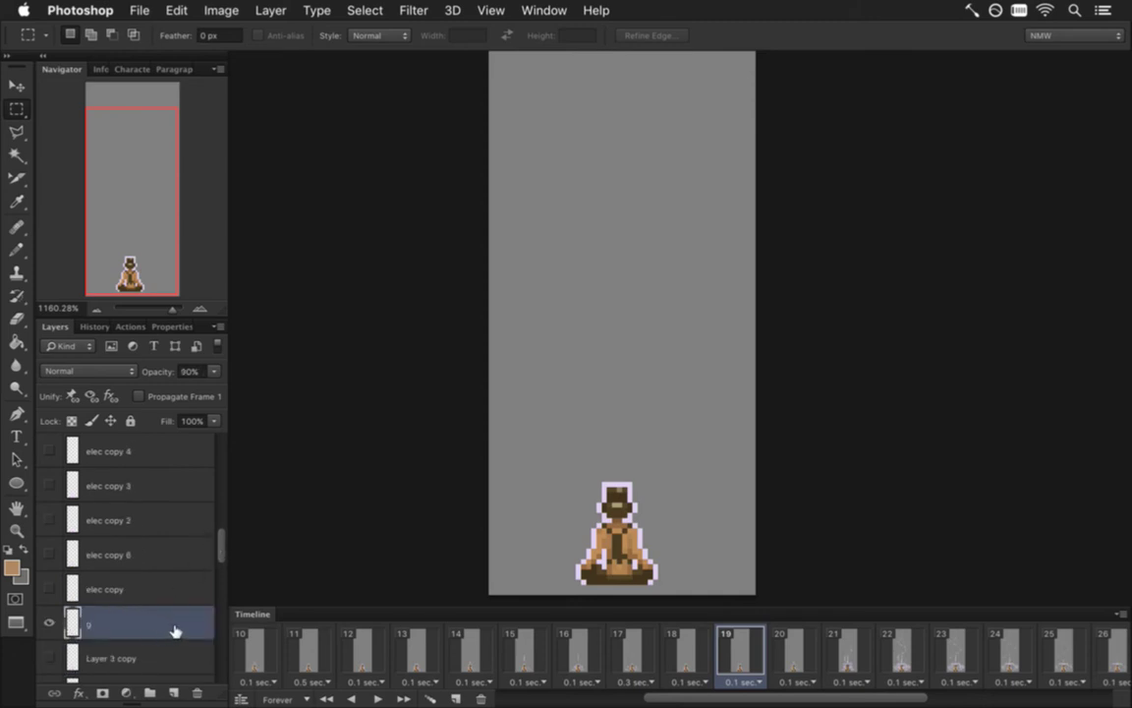
key("7")
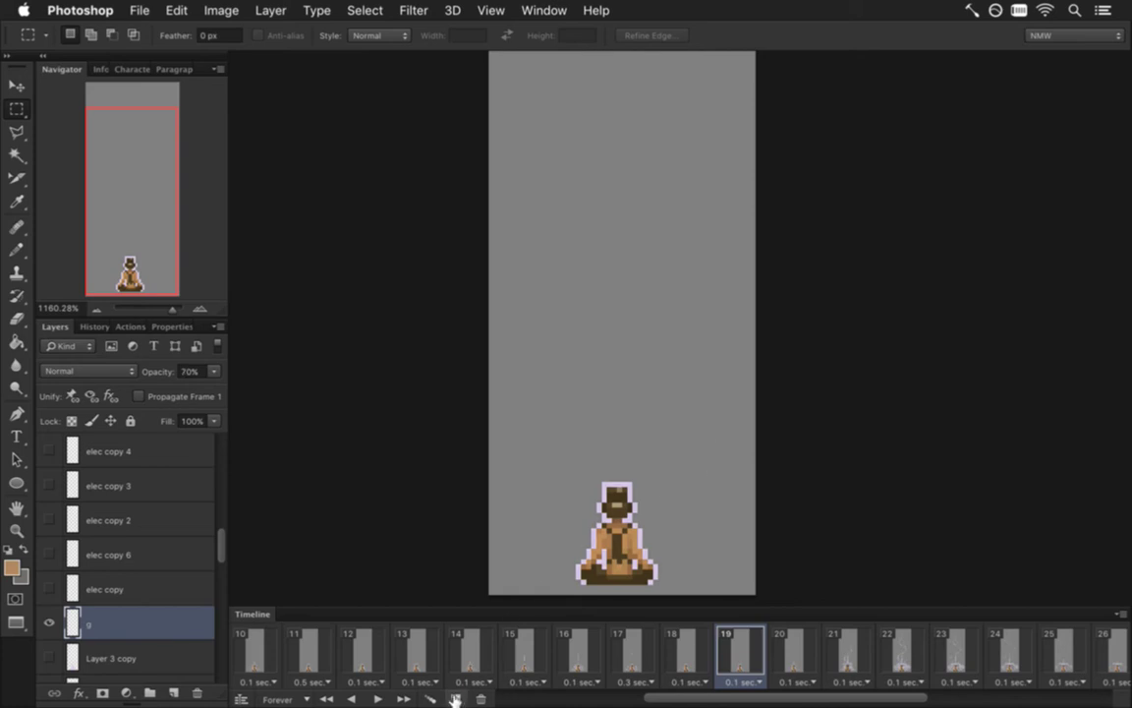
Add three successive duplicate frames after frame 19, setting layer g's opacity to 50%, 30% and 60% on frames 20, 21 and 22.
key("Right")
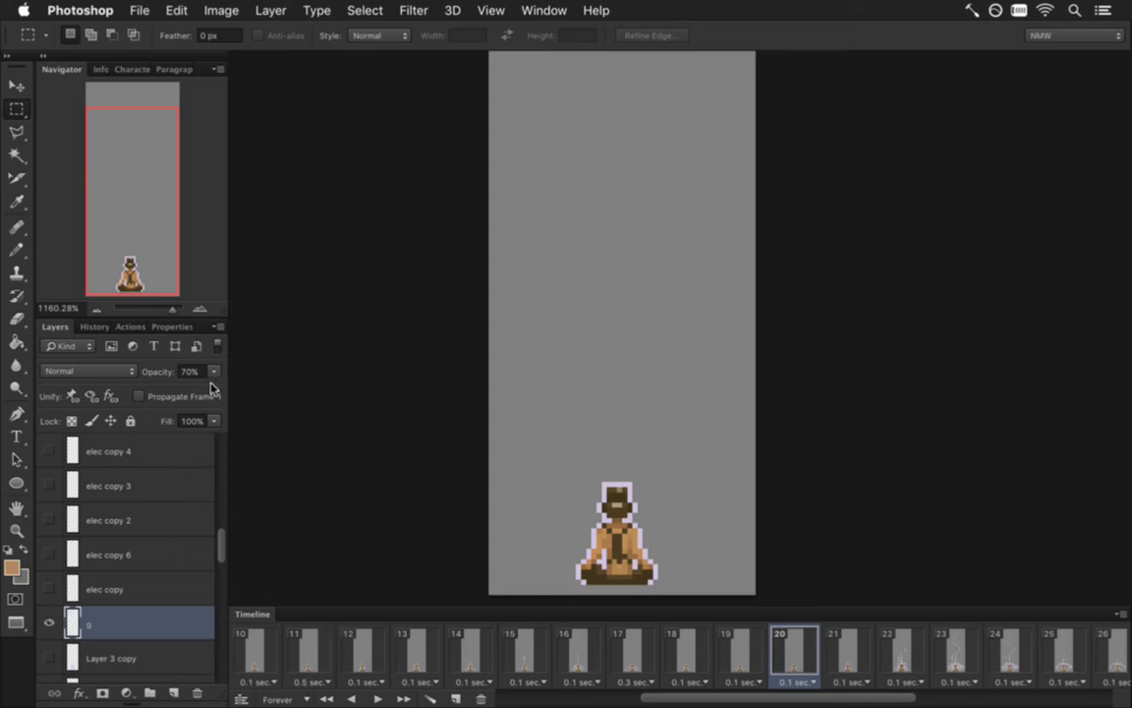
key("5")
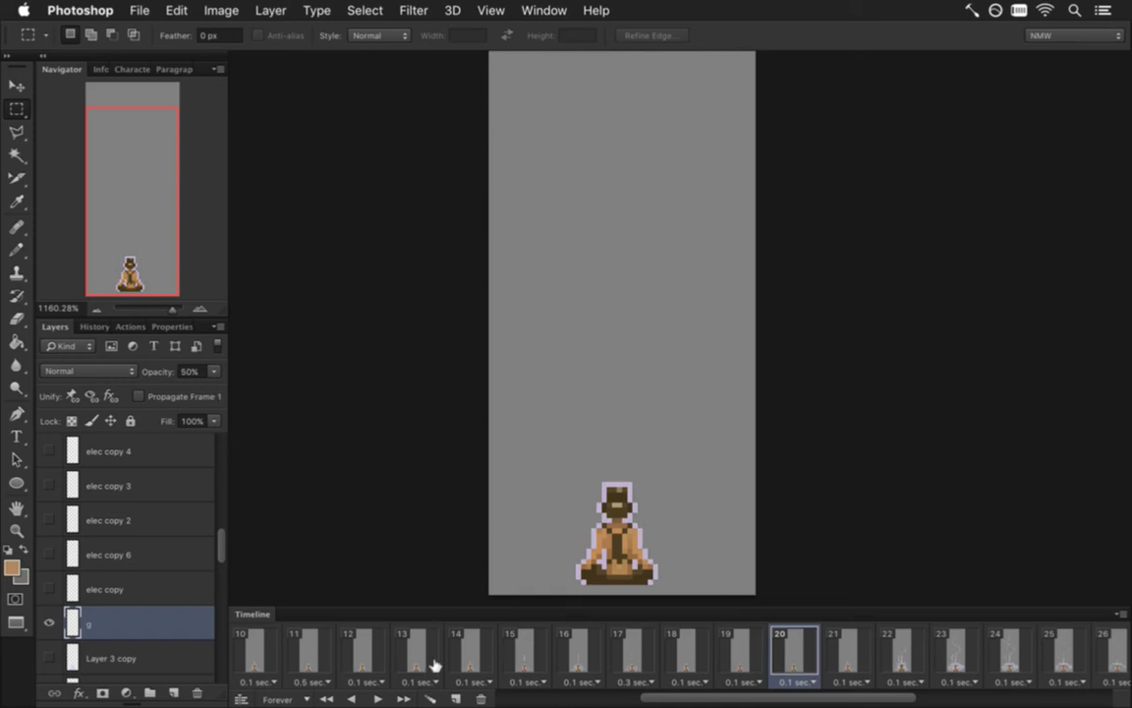
left_click(457, 696)
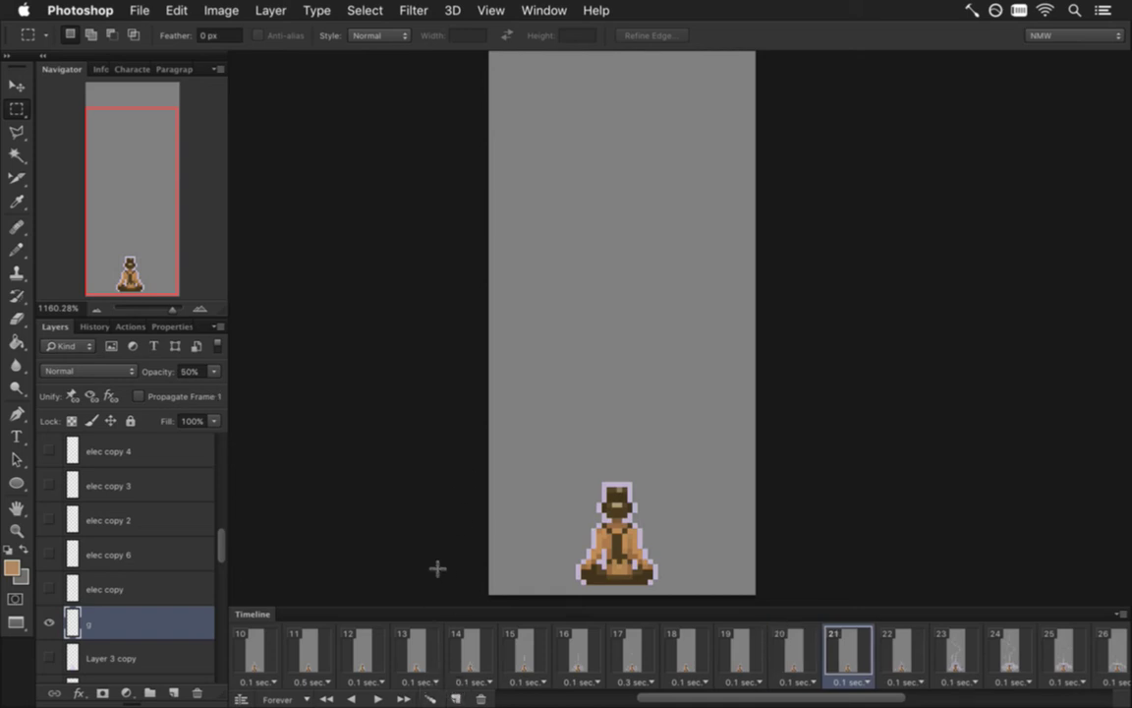
key("3")
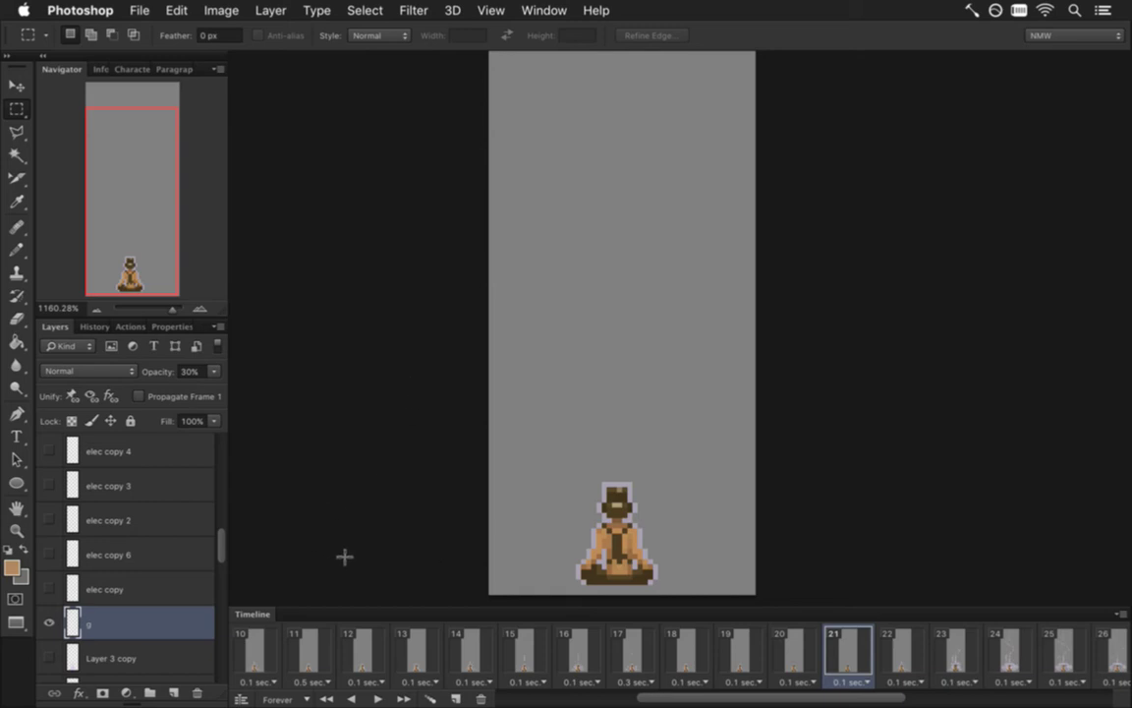
left_click(456, 697)
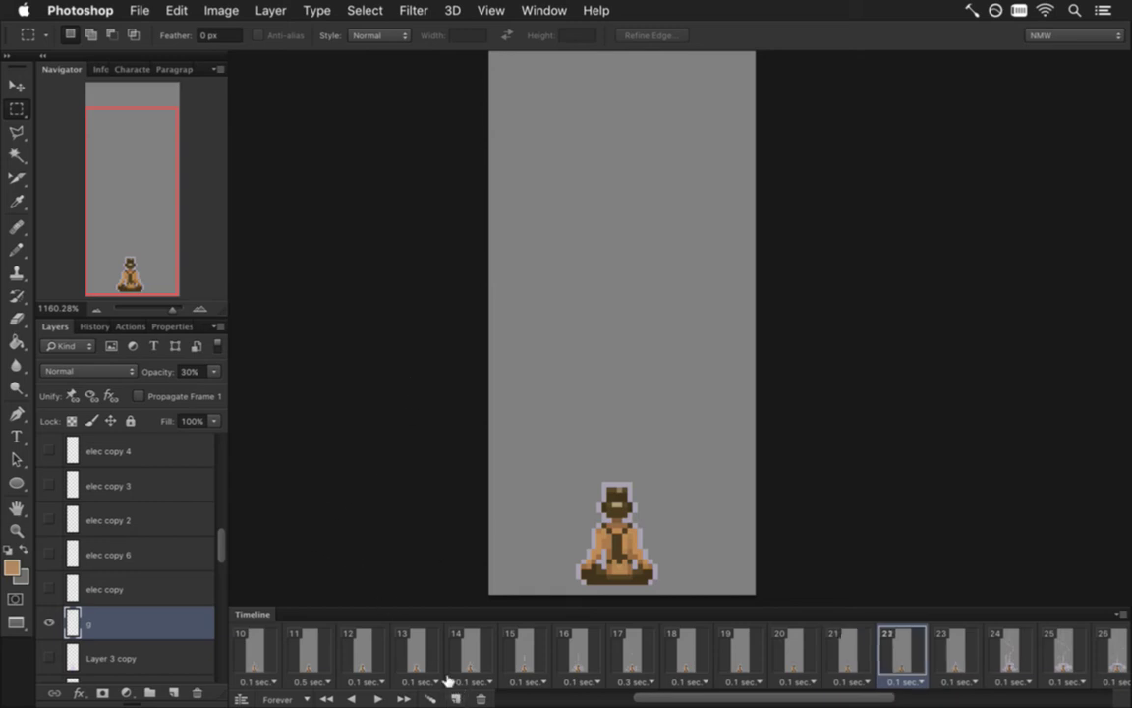
key("8")
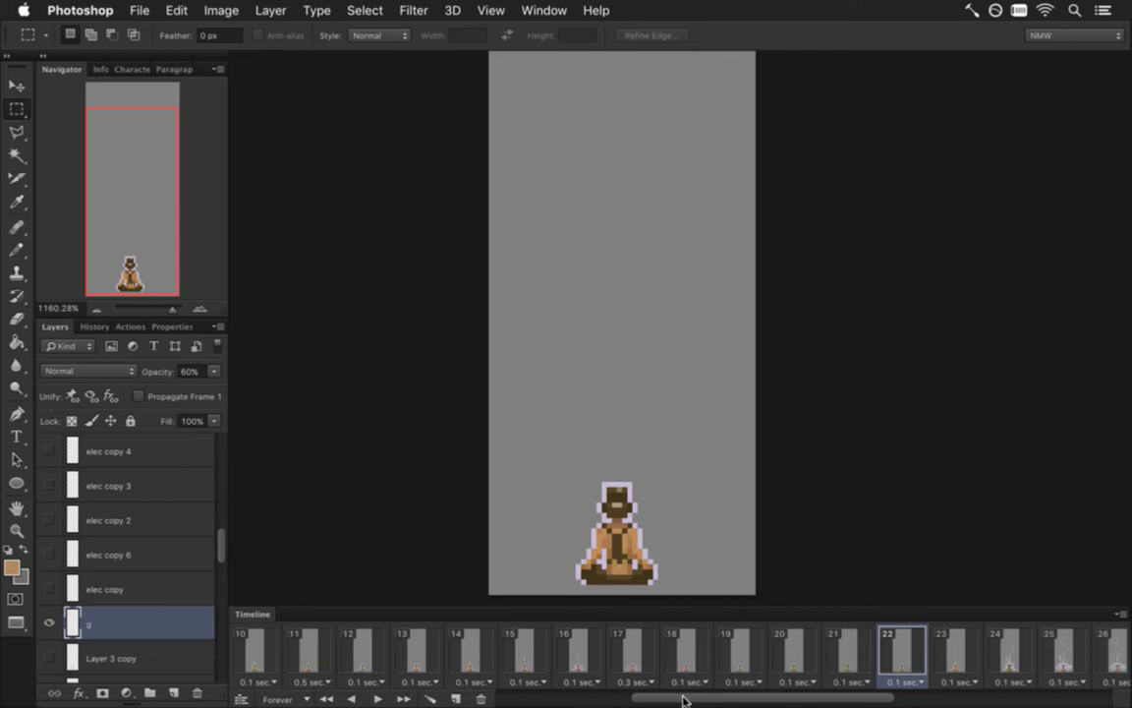
Set the delay of frame 1 to 2.7 seconds.
left_click_drag(685, 700, 550, 700)
left_click(263, 666)
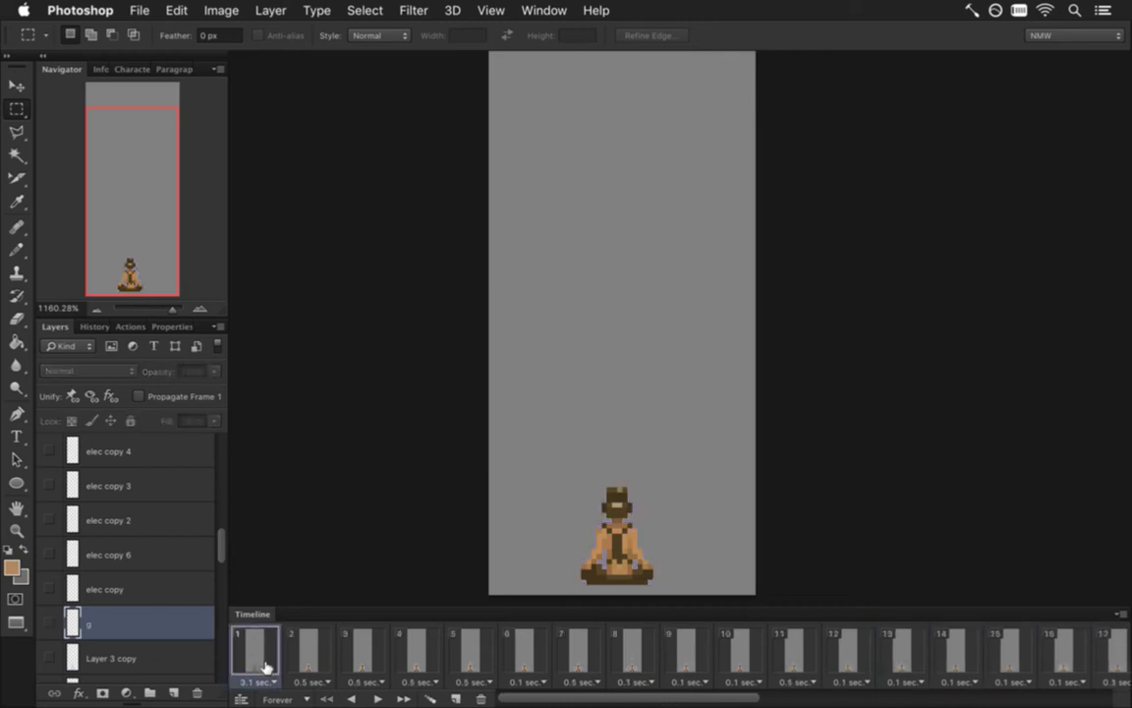
left_click(261, 680)
left_click(291, 654)
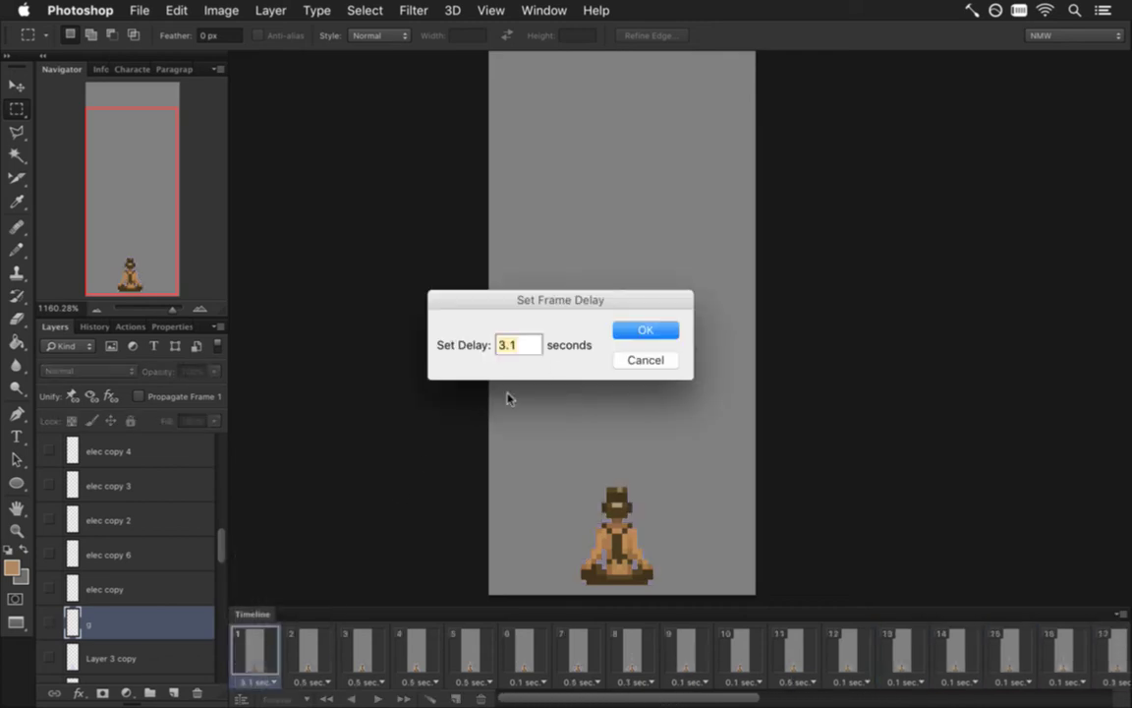
left_click(525, 345)
type("2.7")
left_click(657, 332)
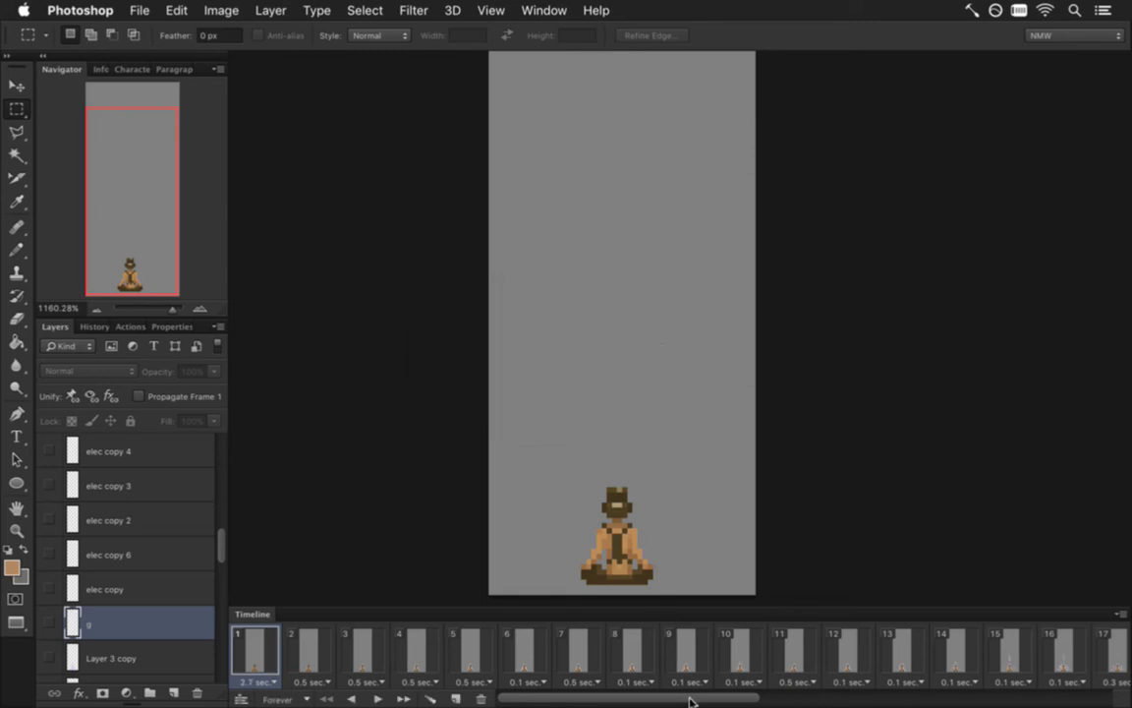
Step through frames 16 to 24 of the animation to examine the lightning and outline fade sequence.
left_click_drag(694, 701, 797, 699)
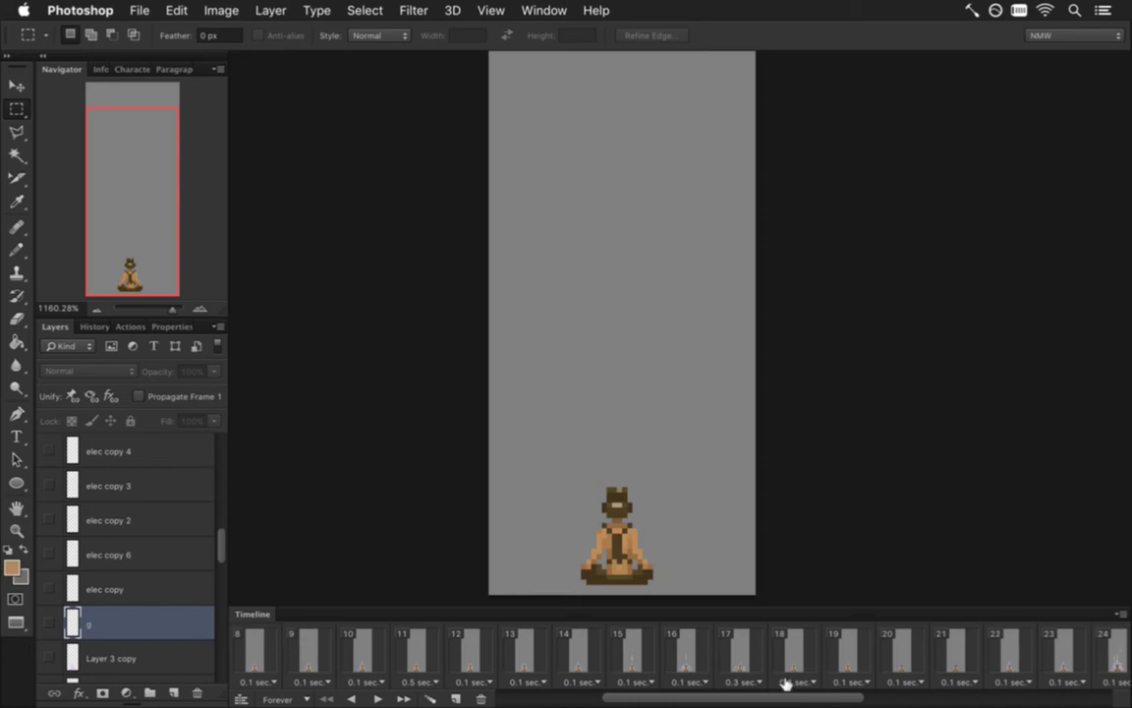
left_click_drag(765, 698, 858, 701)
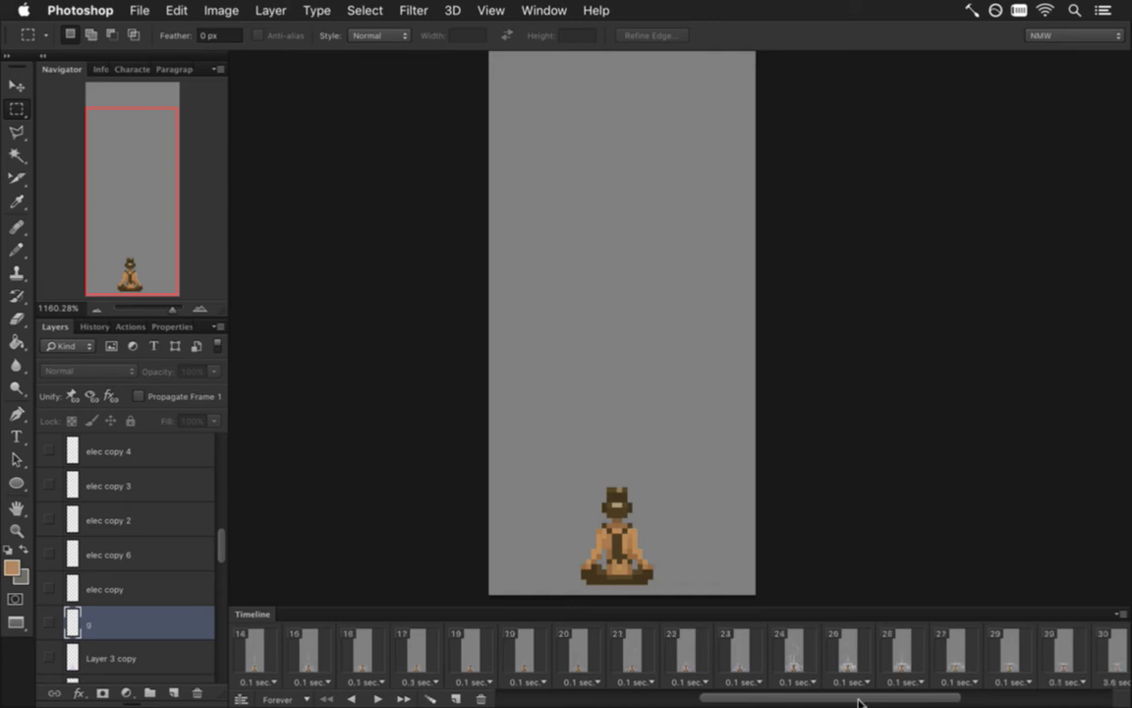
left_click(421, 648)
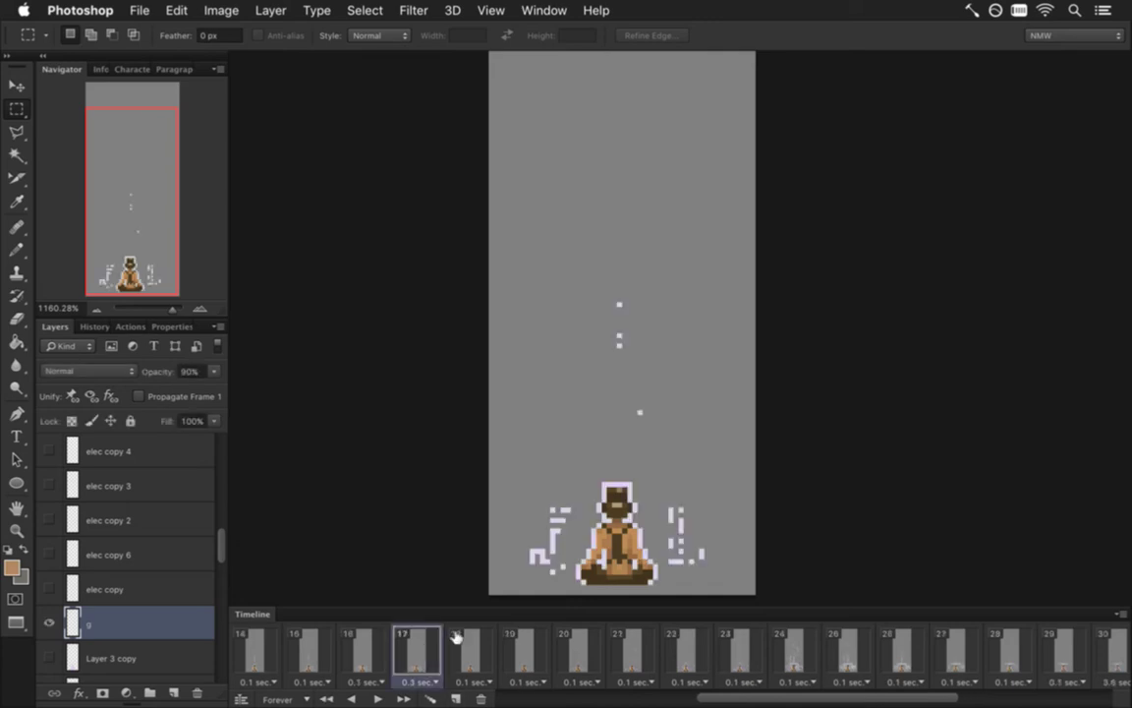
left_click(348, 651)
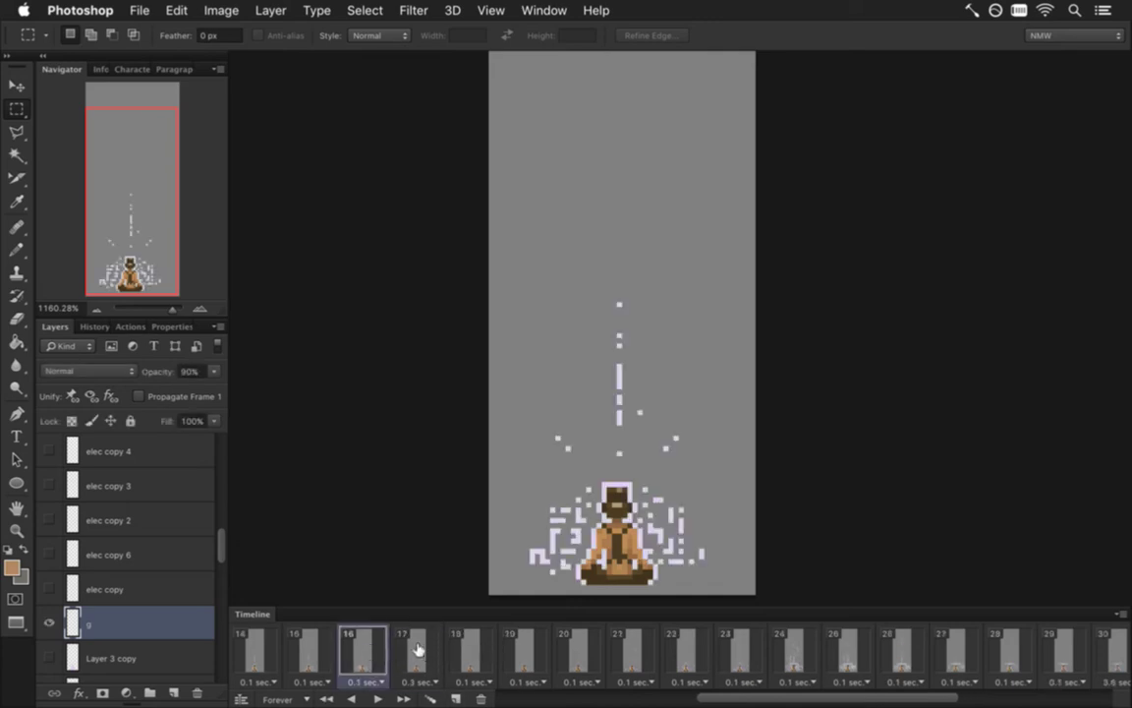
left_click(429, 649)
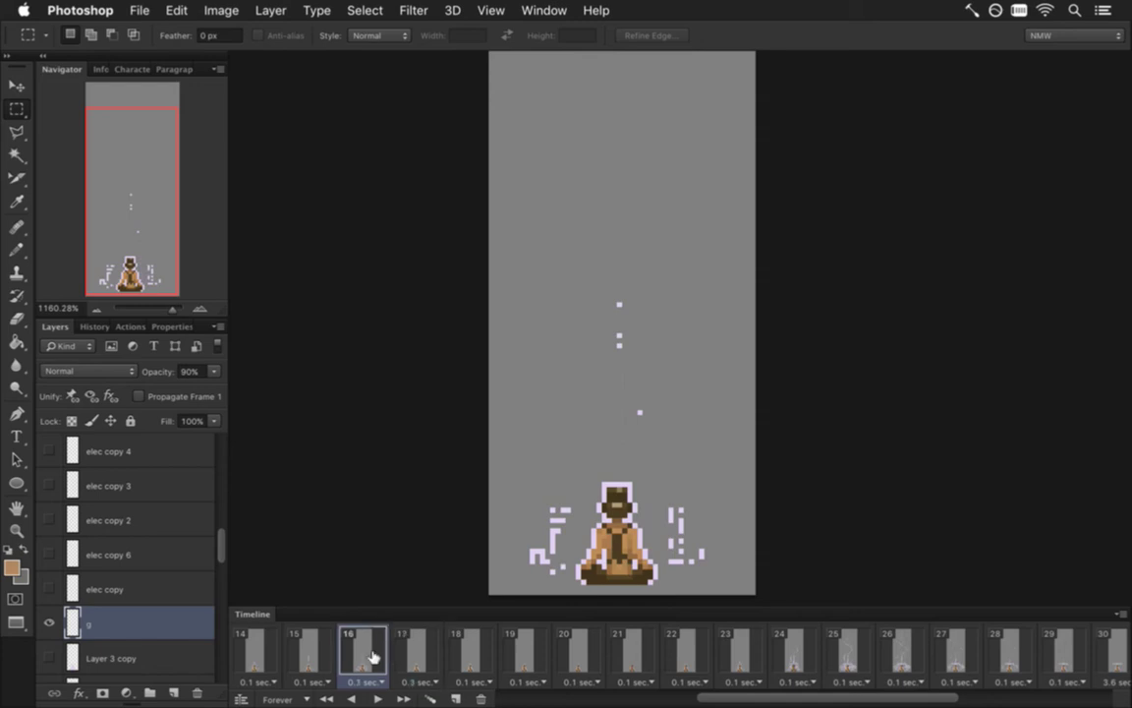
left_click(346, 654)
left_click(430, 656)
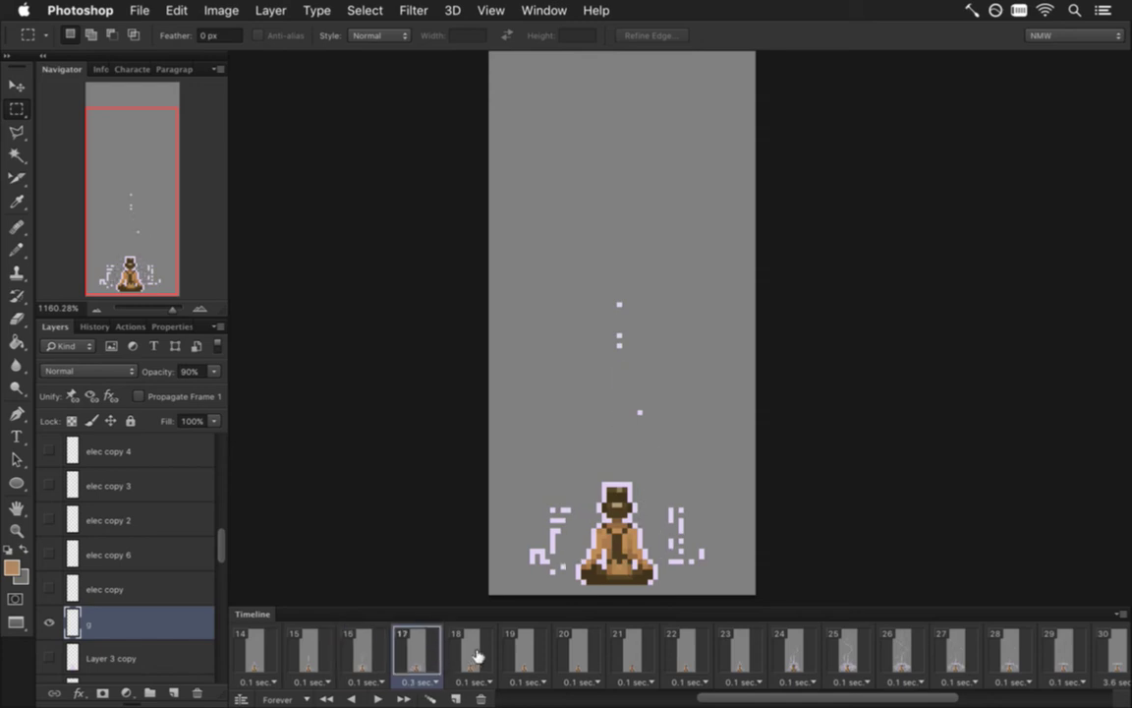
left_click(474, 658)
left_click(540, 651)
left_click(575, 652)
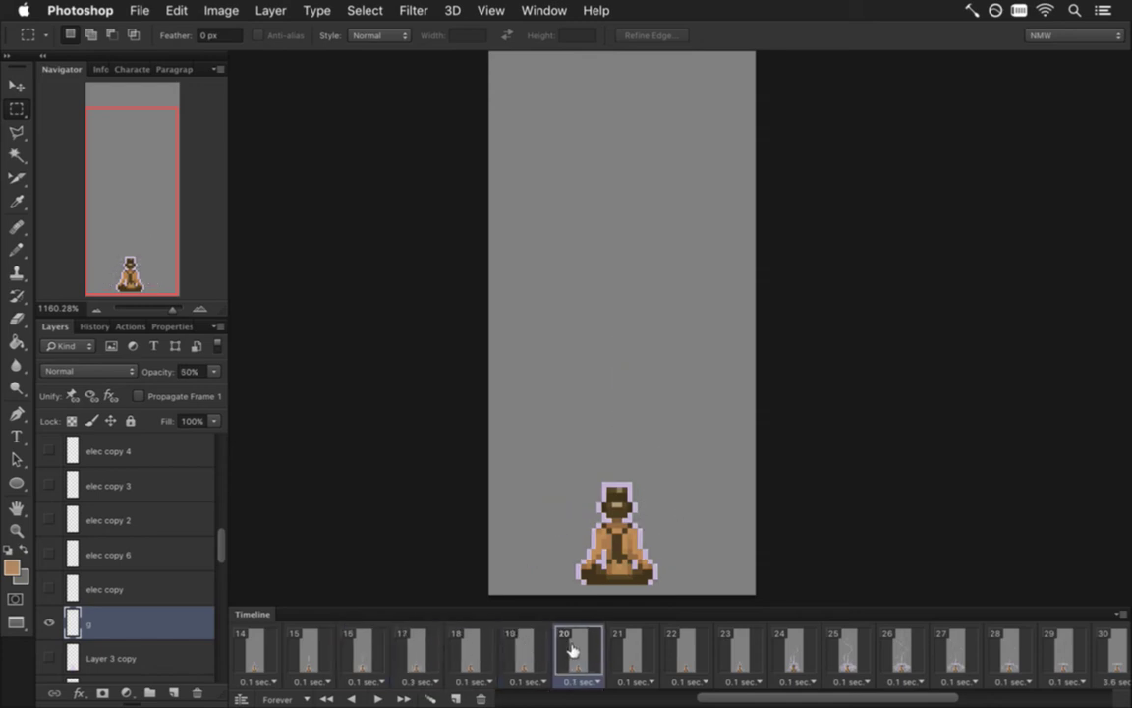
left_click(635, 654)
left_click(691, 651)
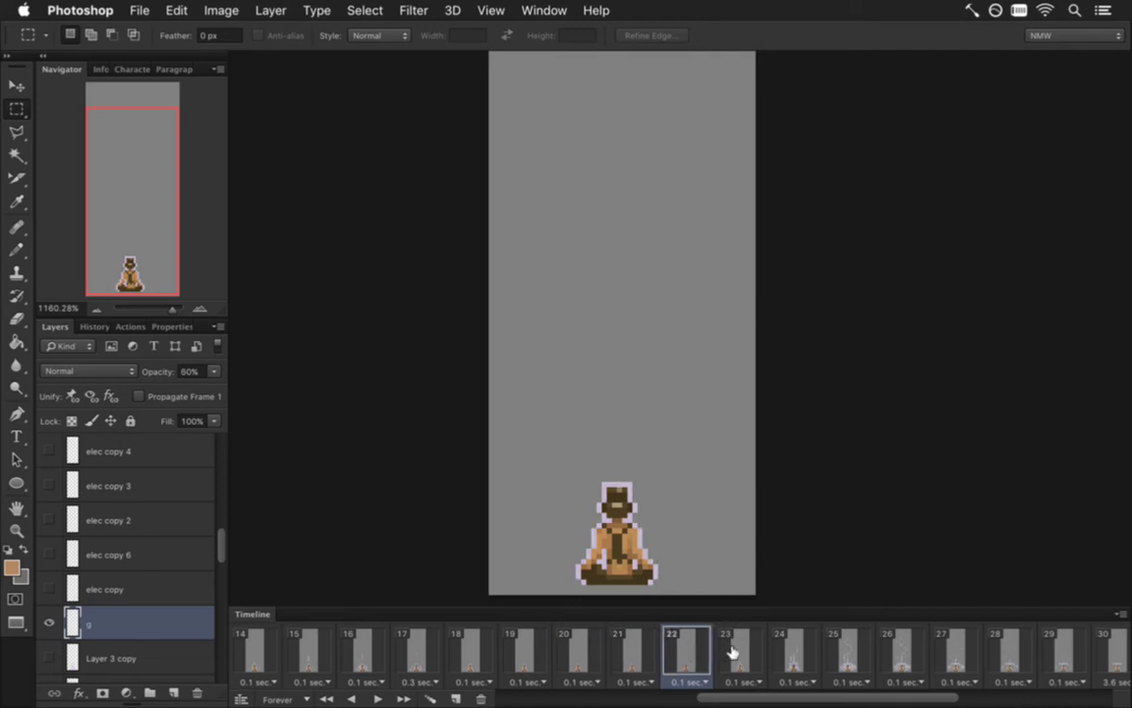
left_click(732, 649)
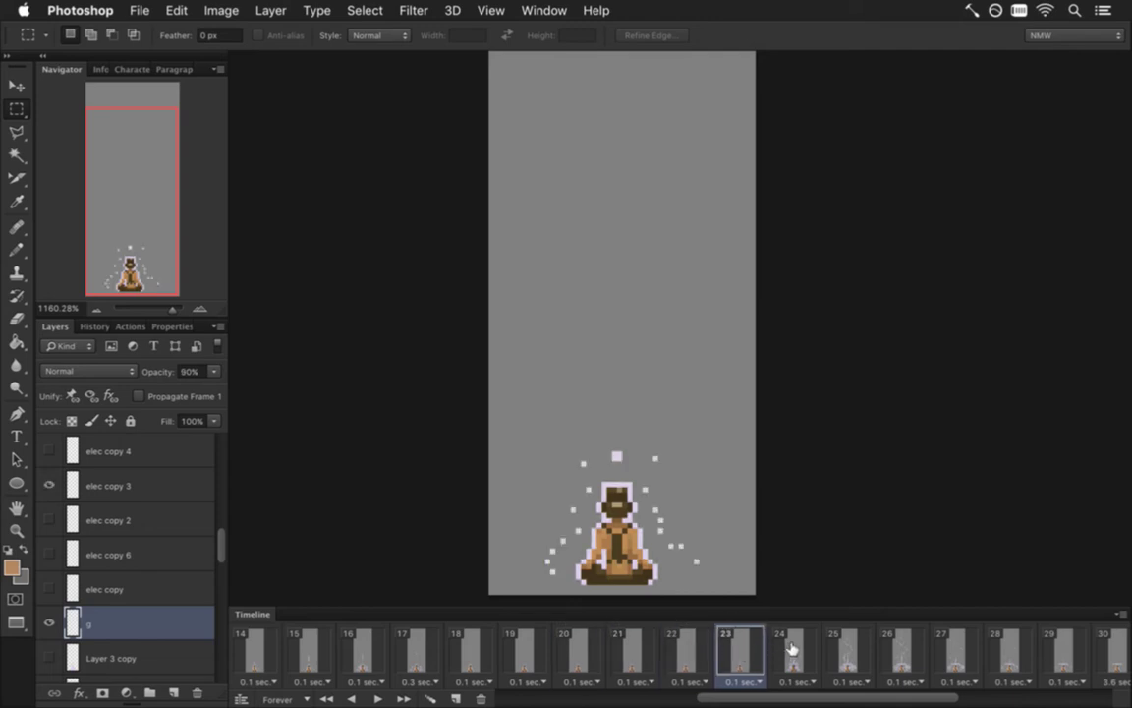
left_click(790, 640)
left_click(745, 650)
Select all frames from 1 to 39 and hide the gray Color Fill 1 copy 4 background in them.
left_click_drag(745, 698, 405, 701)
left_click(254, 649)
left_click_drag(596, 701, 946, 698)
left_click(1087, 656, "shift")
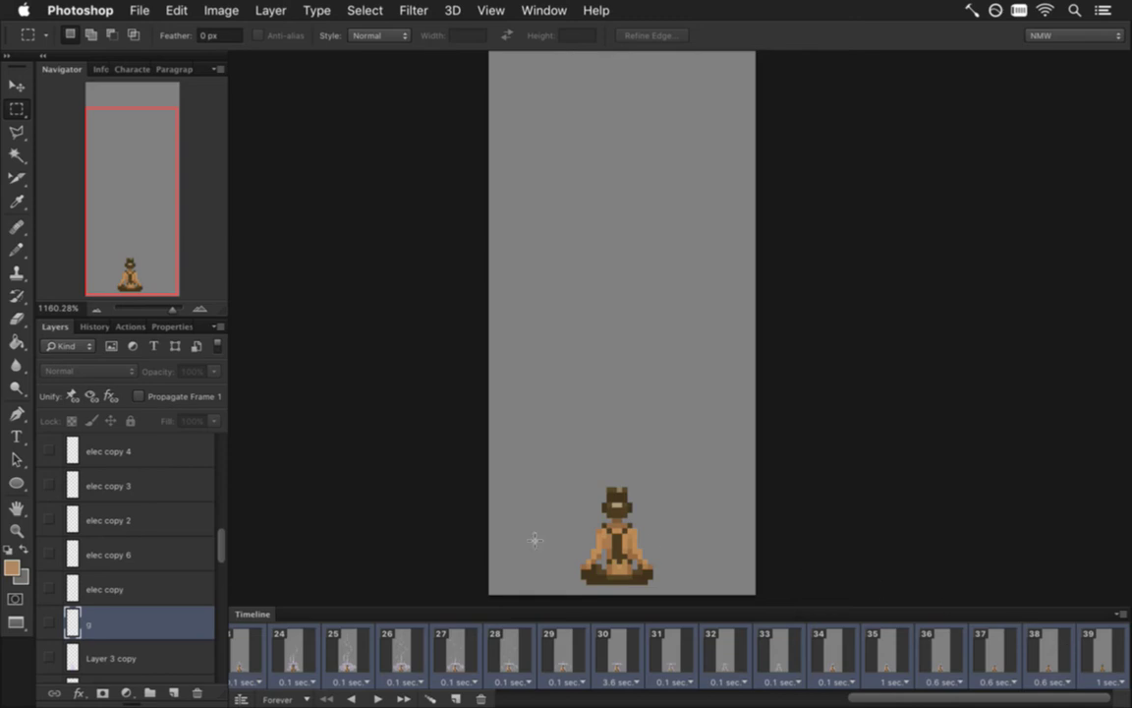
left_click_drag(222, 544, 221, 661)
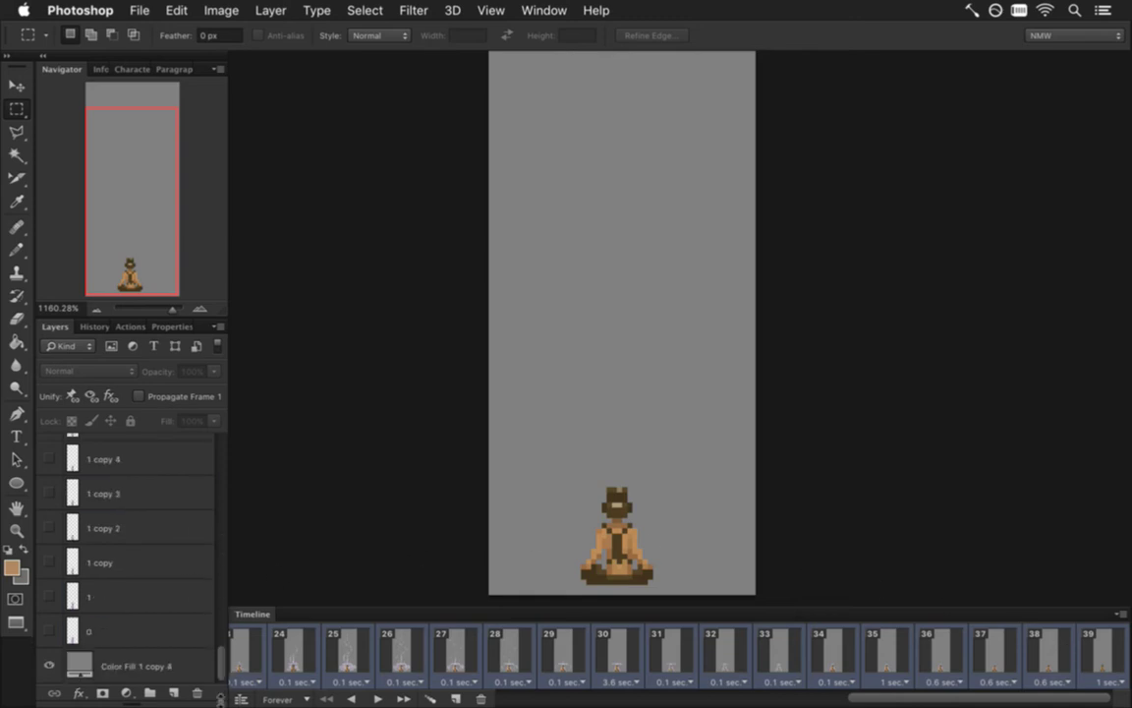
left_click(49, 665)
Render all frames as the PNG image sequence RoqMeditate2N.png at document size and 10 fps.
key("super+shift+alt+r")
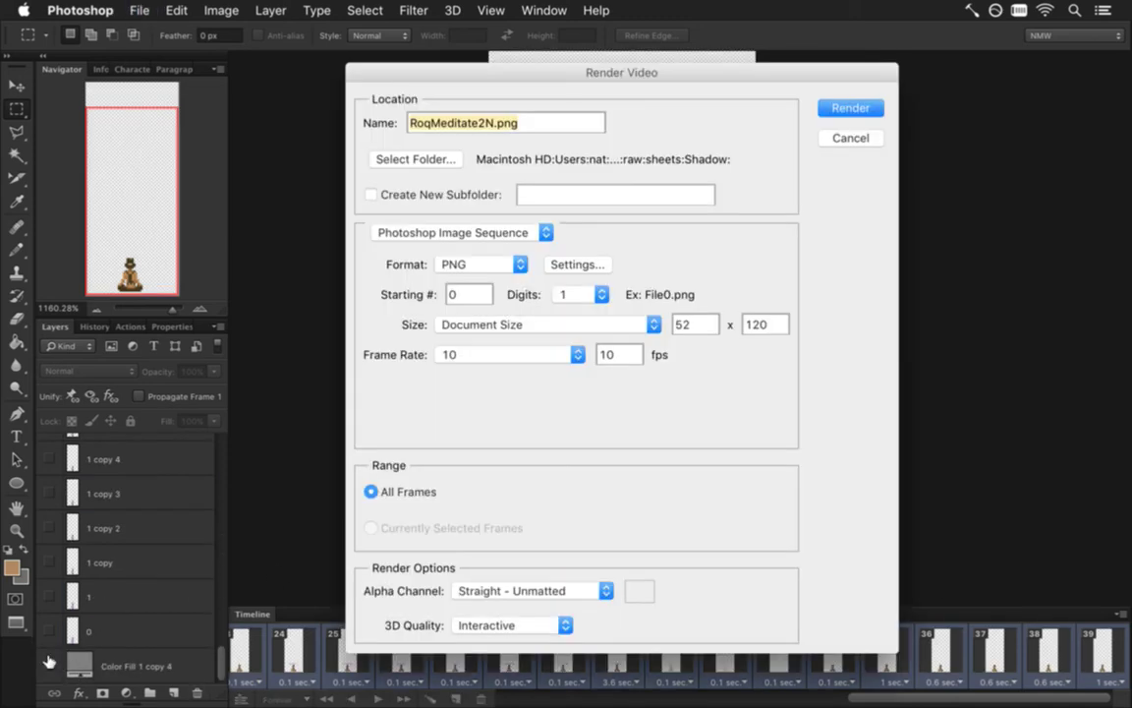
key("Return")
key("Return")
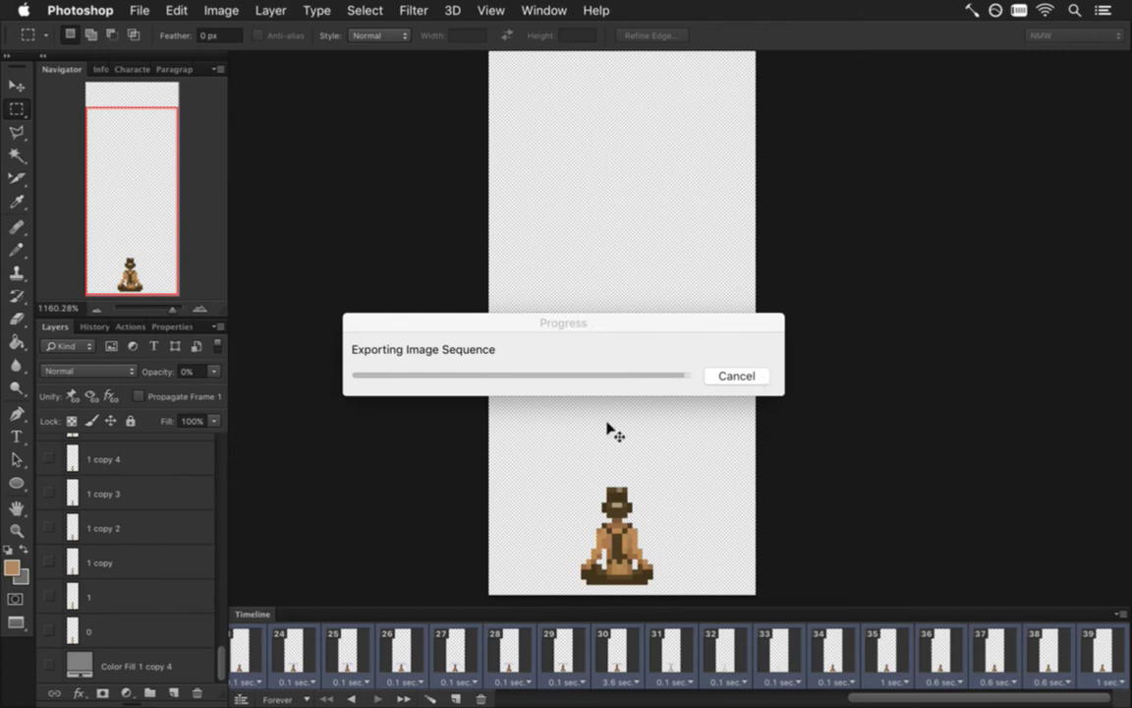
Switch to Terminal and quit the Songbringer test run.
key("super+Tab")
left_click(279, 360)
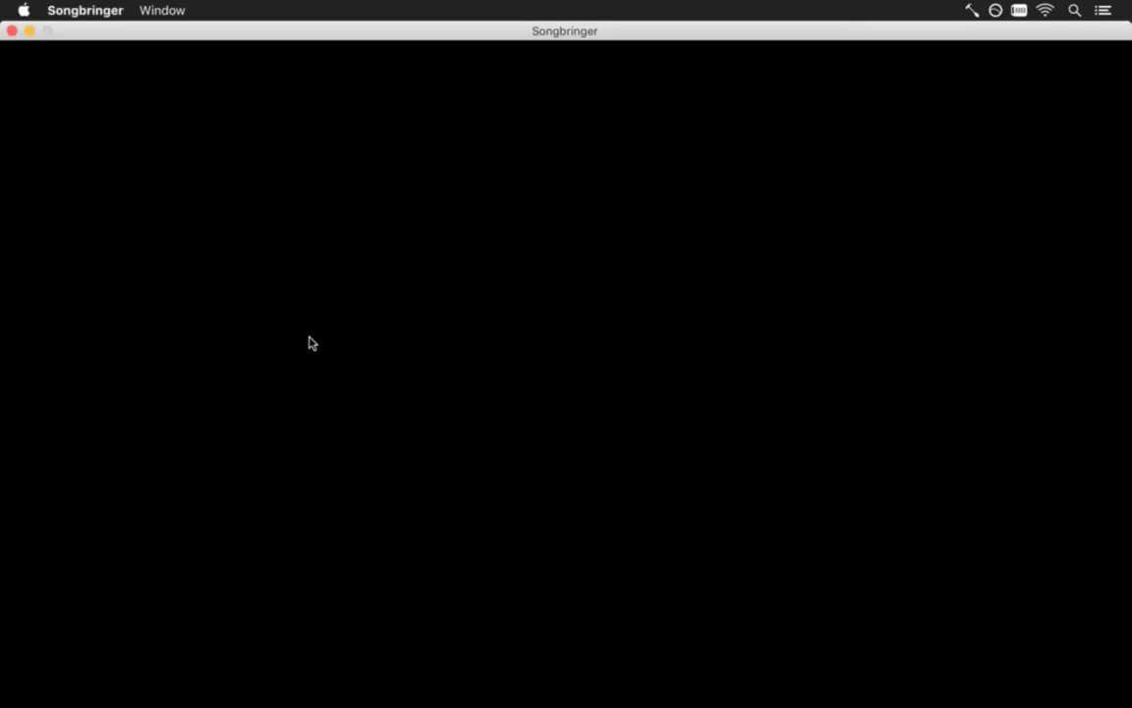
key("super+q")
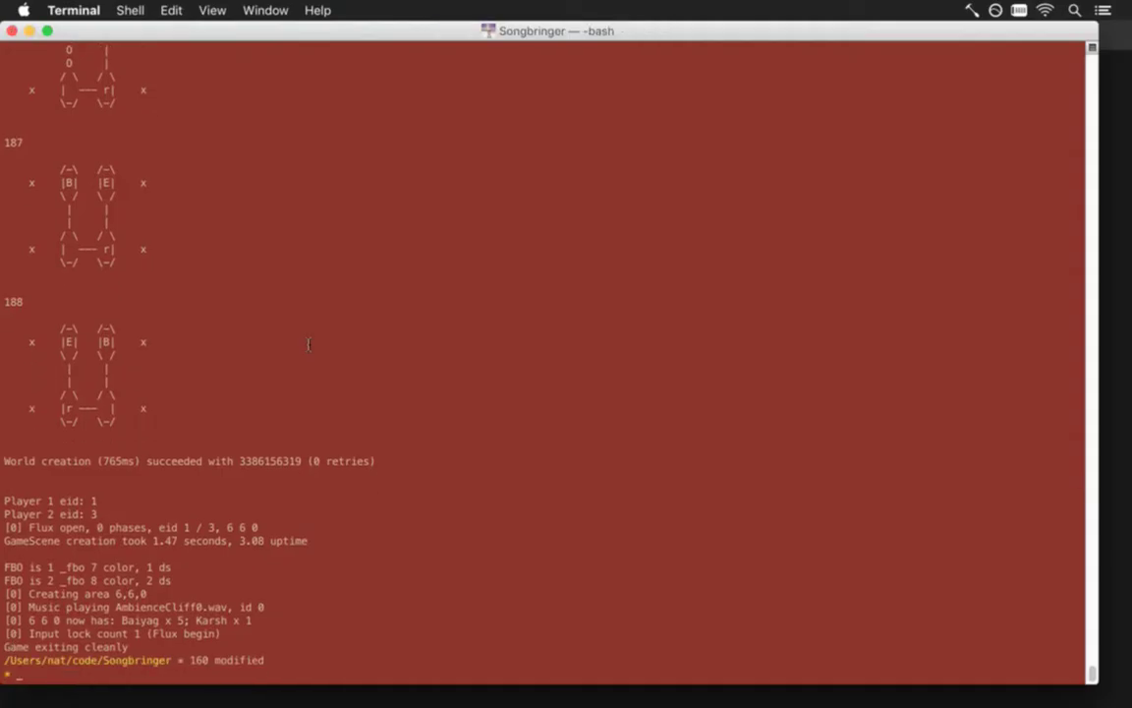
Switch back to Photoshop and render the RoqMeditate2N.png sequence again, replacing the previously exported files.
key("super+Tab")
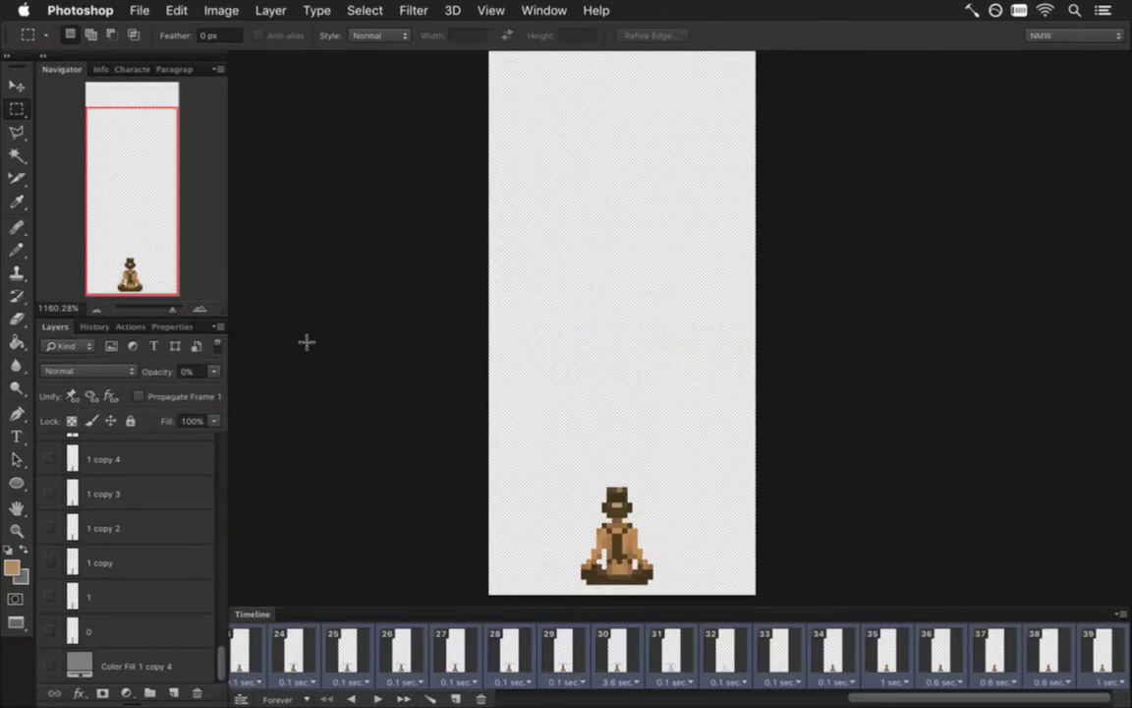
key("super+alt+shift+r")
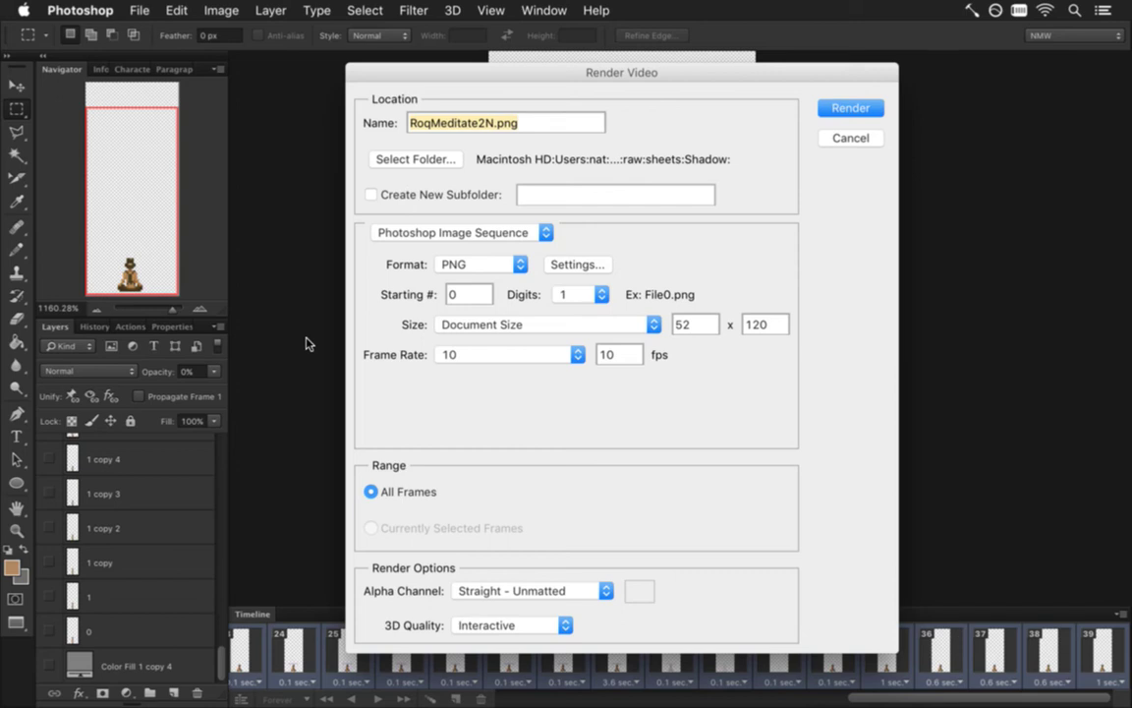
key("Return")
key("Return")
key("super+Tab")
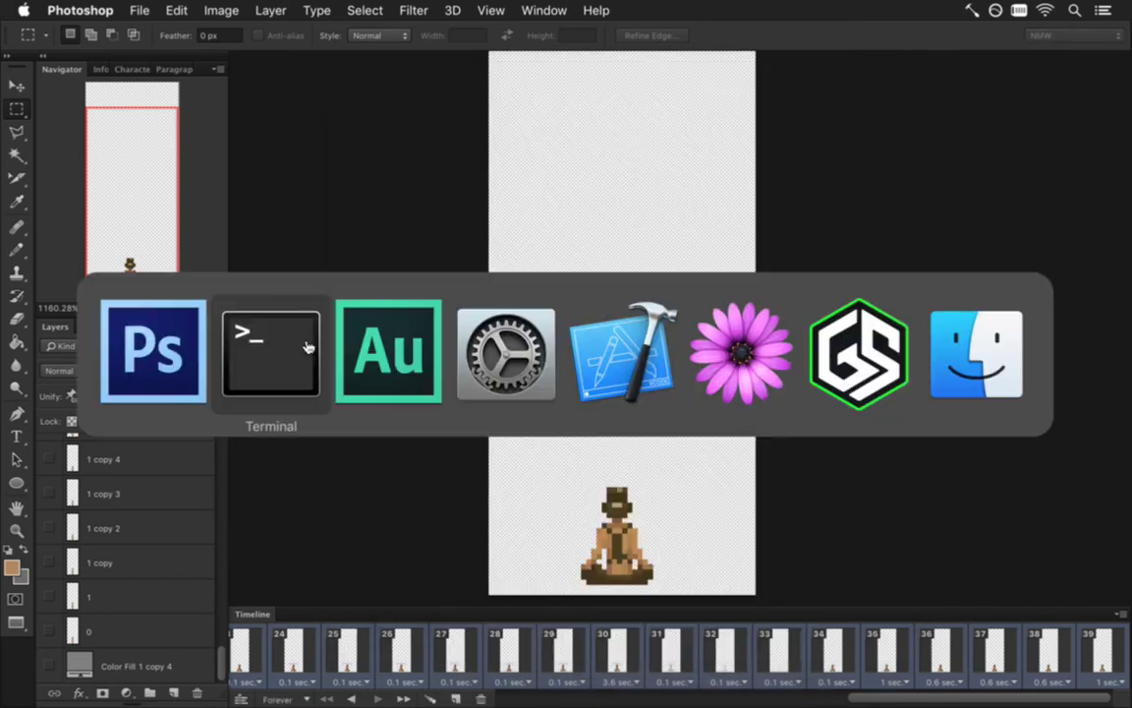
key("super+Tab")
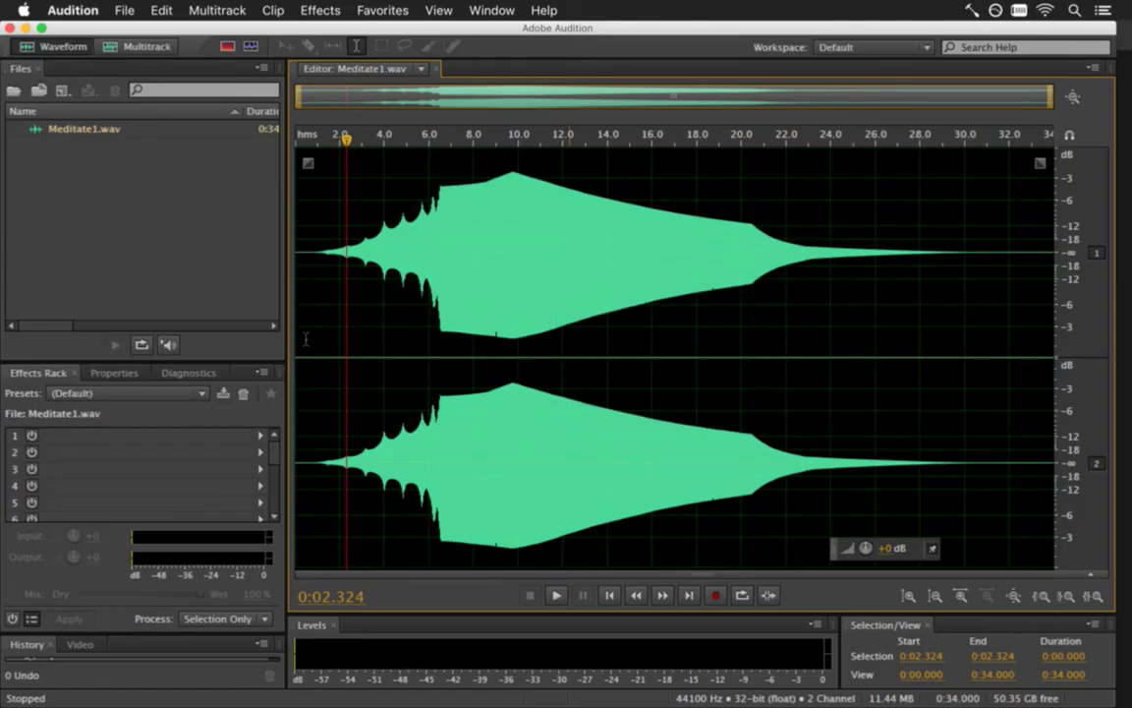
key("super+Tab")
key("super+Tab")
key("super+Tab")
key("super+Tab")
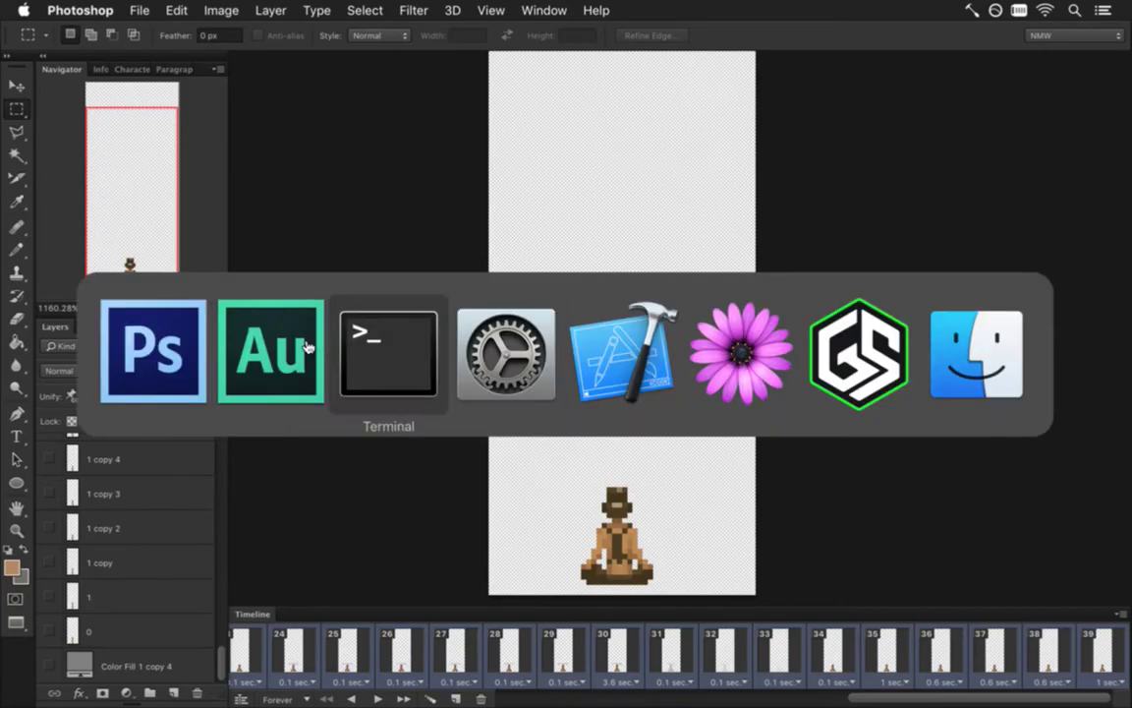
key("super+Tab")
key("super+Tab")
key("super+Tab")
key("super+Tab")
key("super+Tab")
key("super+Tab")
key("super+Tab")
key("super+Tab")
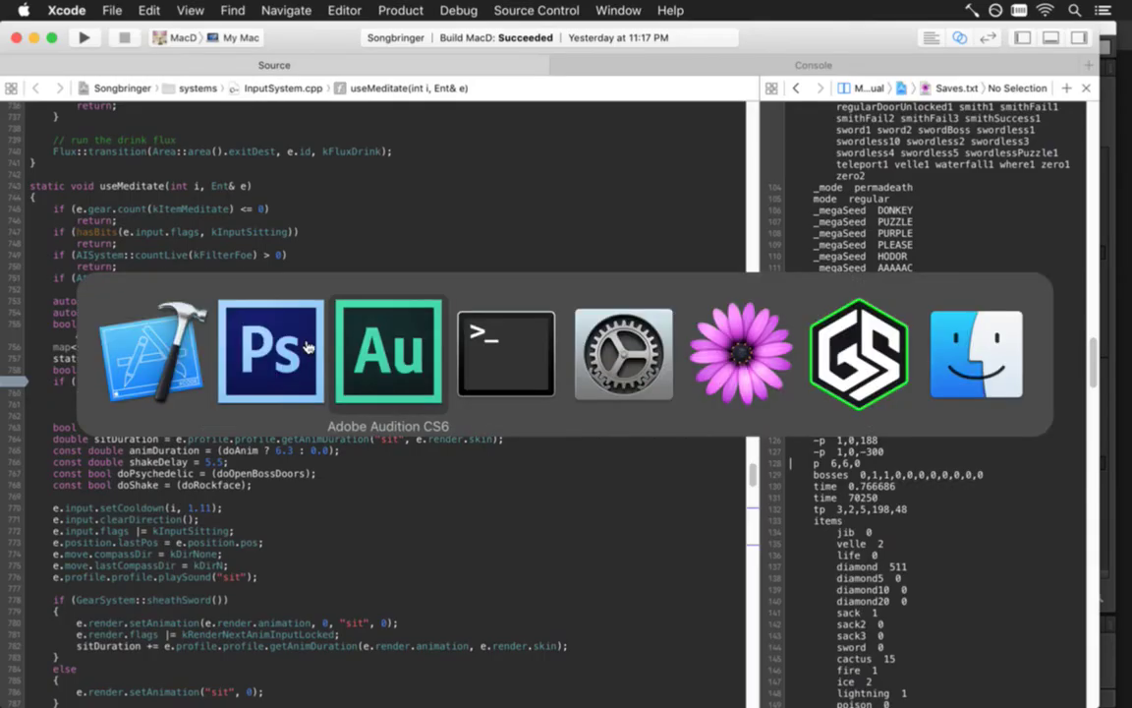
key("super+Tab")
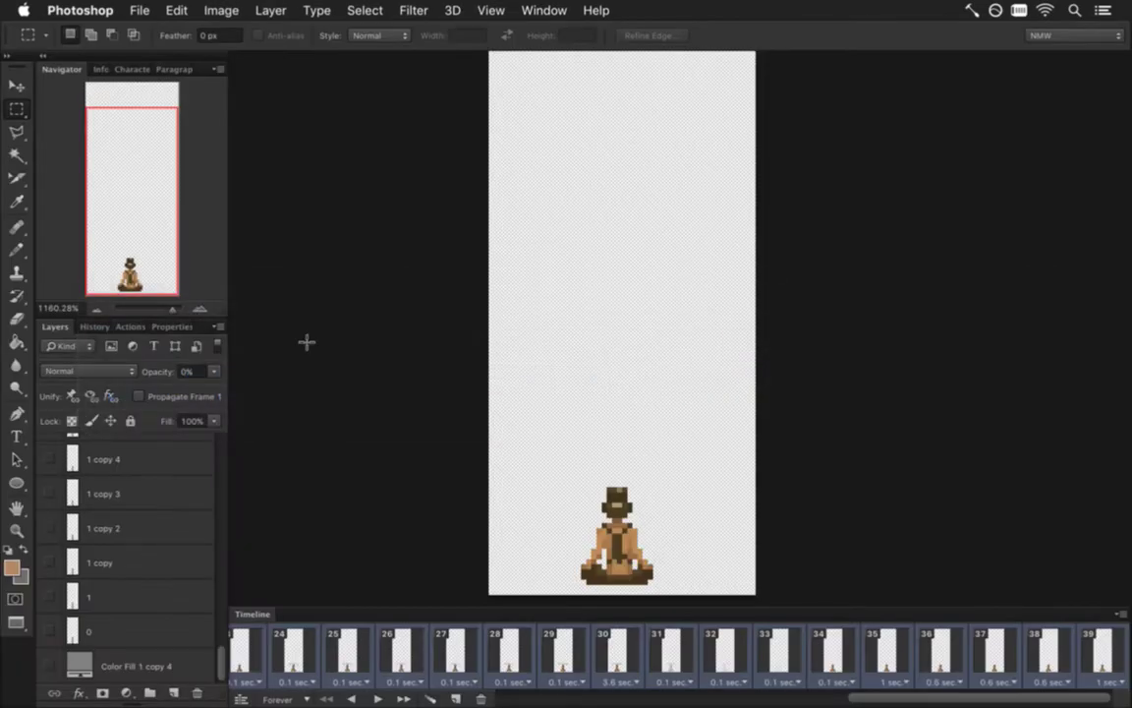
Run Songbringer and make the character meditate to check the animation against the sound in the game.
key("F1")
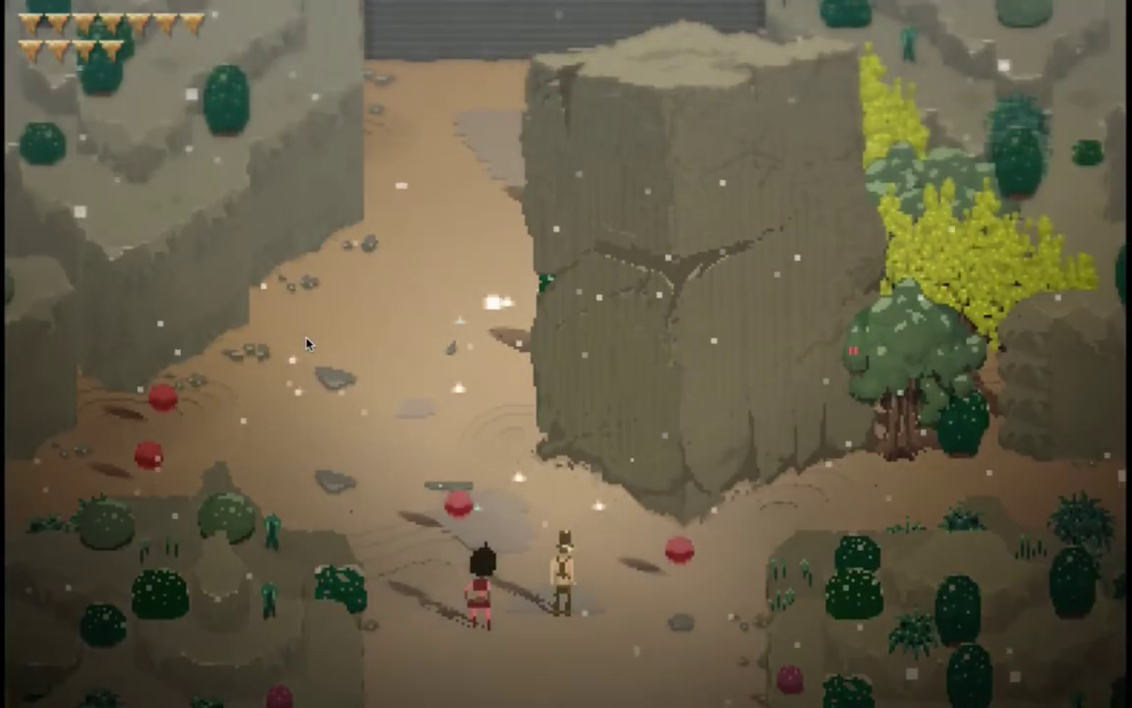
key("j")
key("j")
key("s")
key("w")
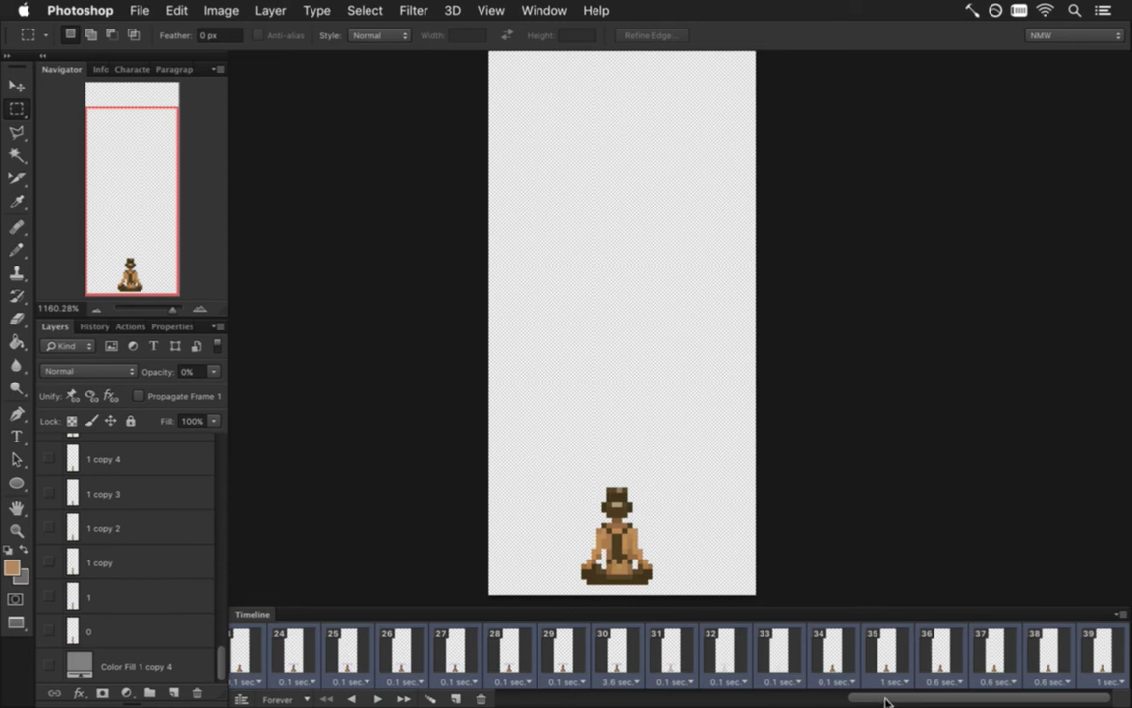
In Photoshop, show the Color Fill 1 copy 4 background again and set the delay of frame 1 to 2.6 seconds.
left_click(49, 666)
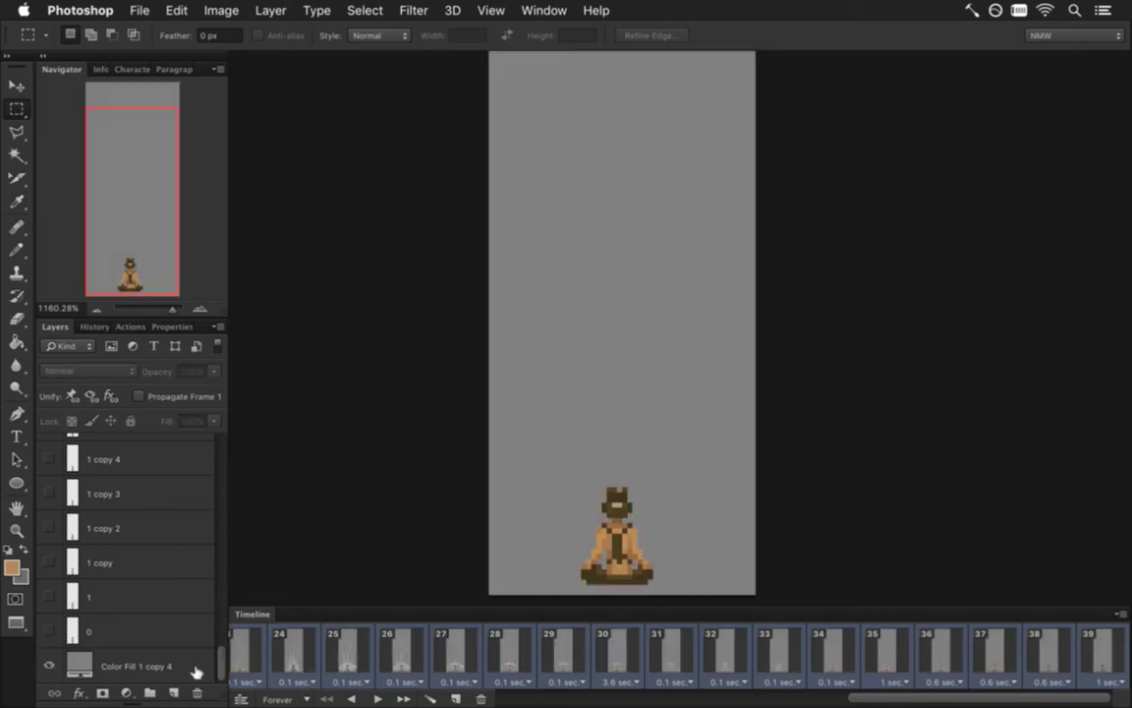
left_click_drag(885, 699, 535, 699)
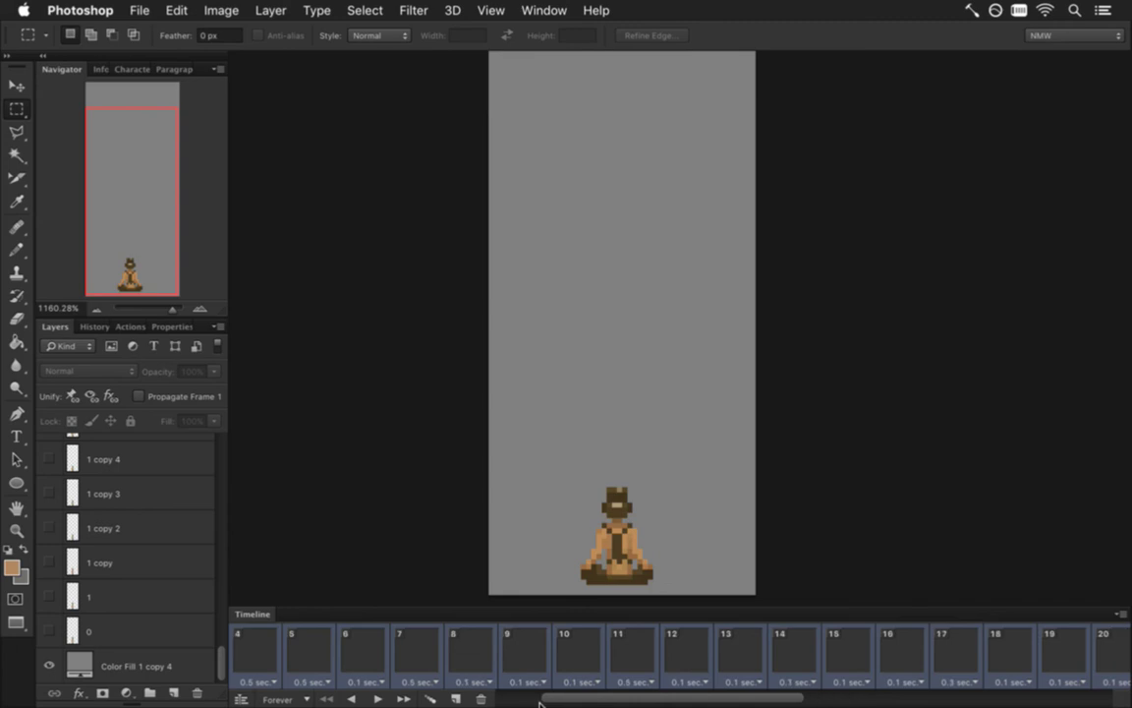
left_click(247, 657)
left_click(248, 657)
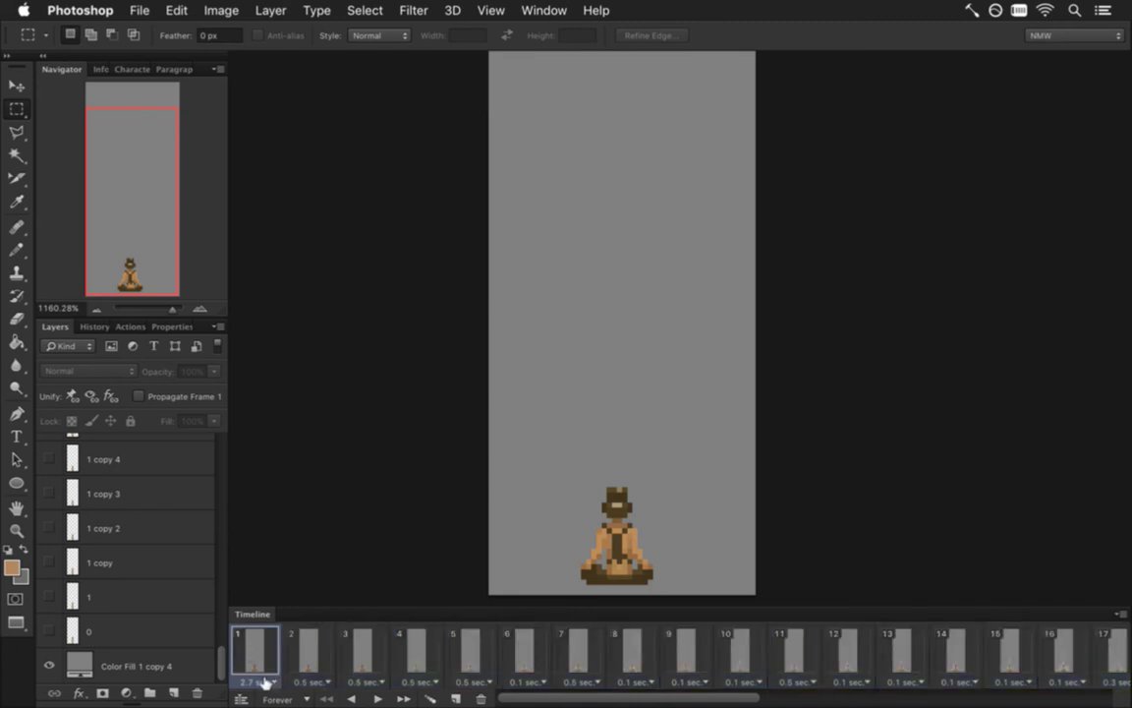
left_click(263, 681)
left_click(278, 661)
left_click(517, 347)
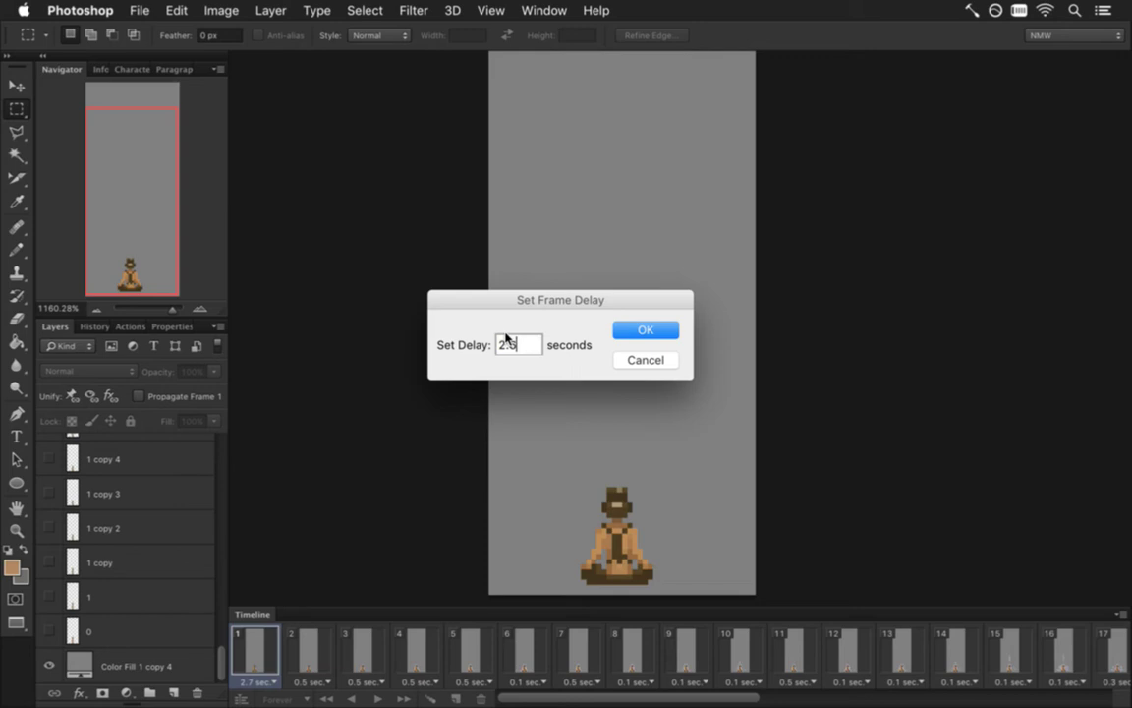
type("6")
key("Return")
Compare frames 37, 38 and 39 to examine how the outline fades out at the animation's end.
left_click_drag(699, 699, 1051, 699)
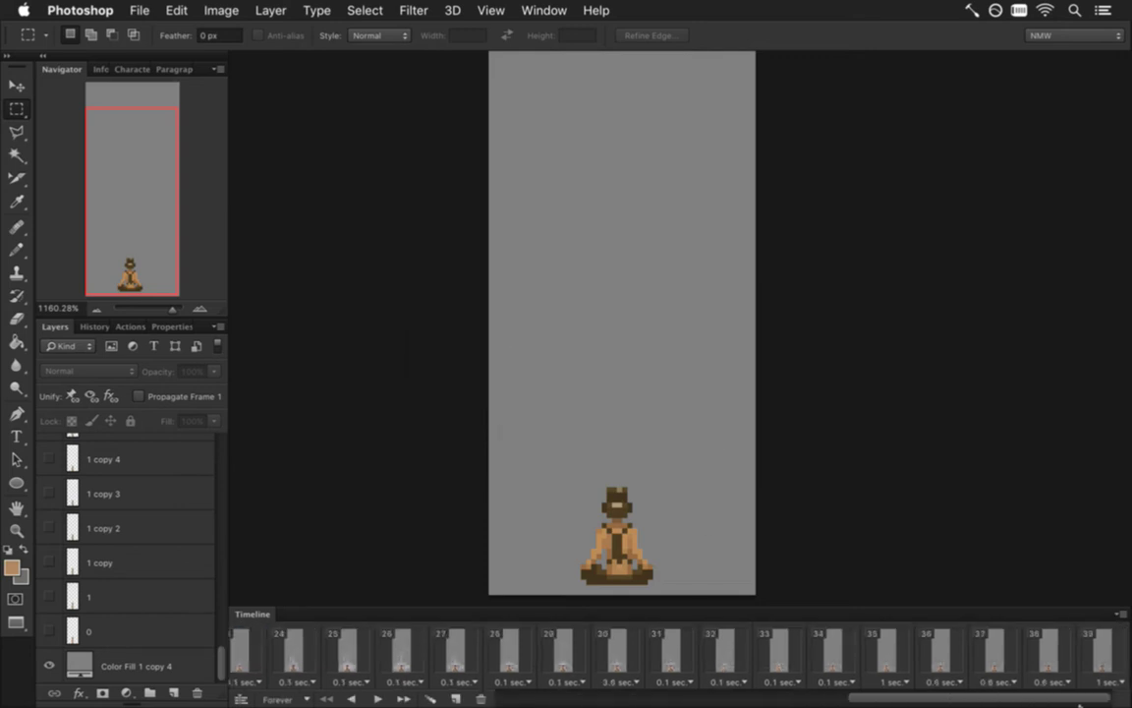
left_click(1008, 648)
left_click(1048, 651)
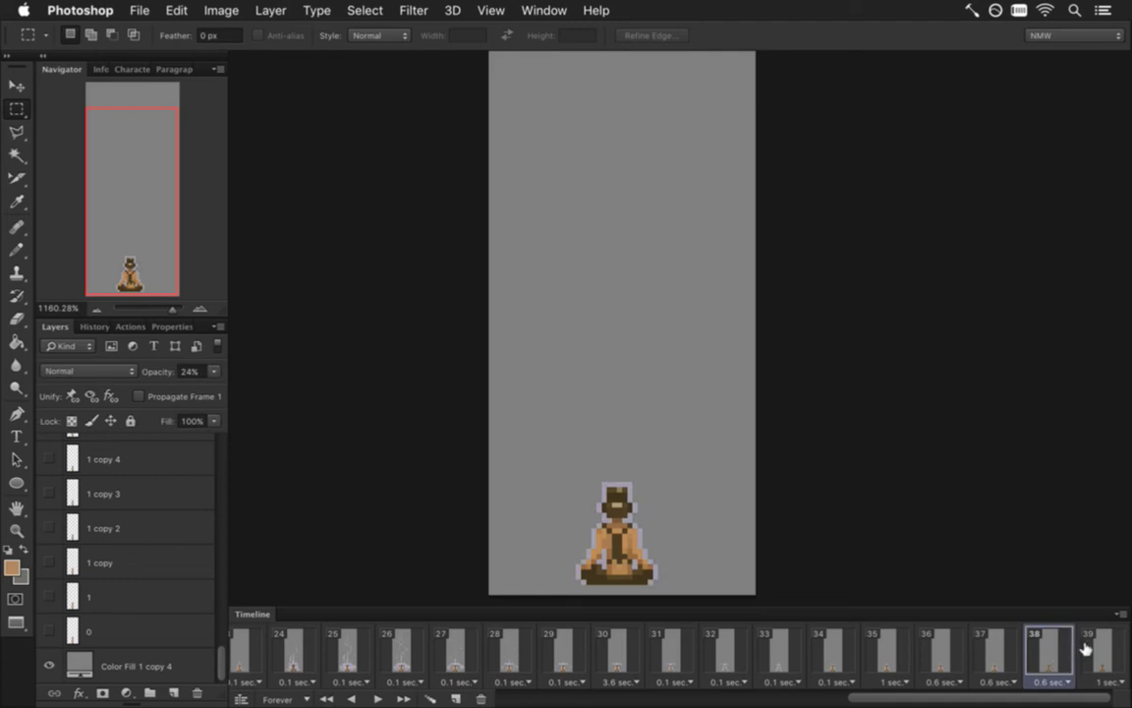
left_click(1101, 655)
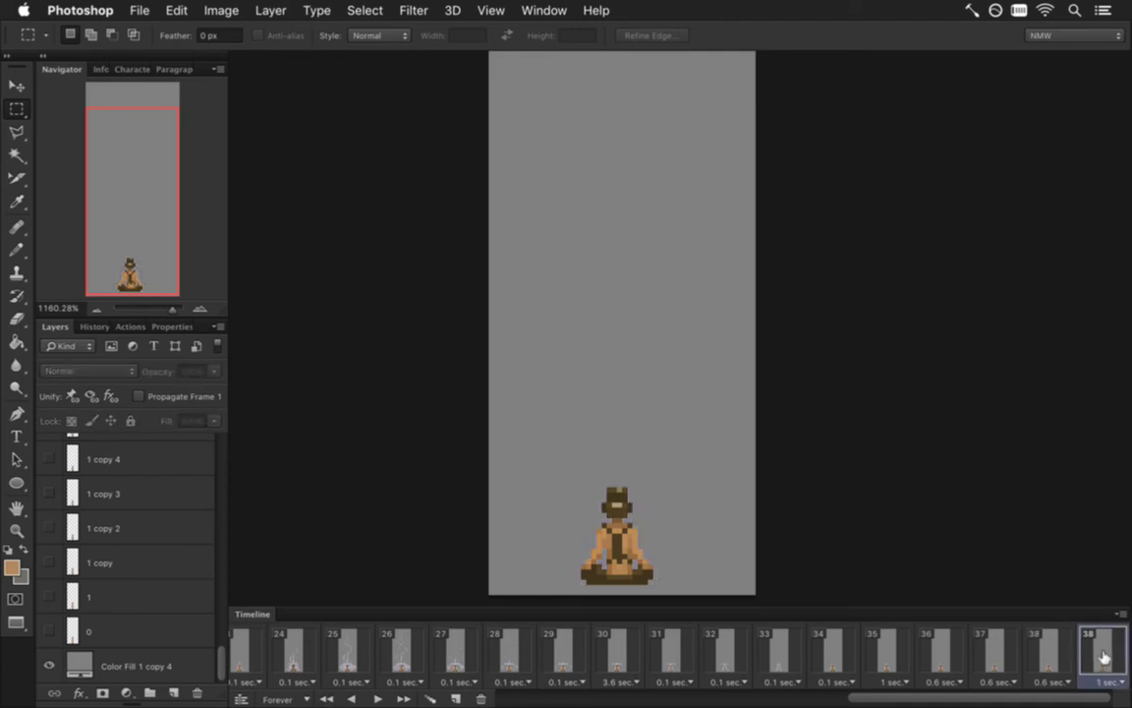
left_click(987, 656)
left_click(1037, 651)
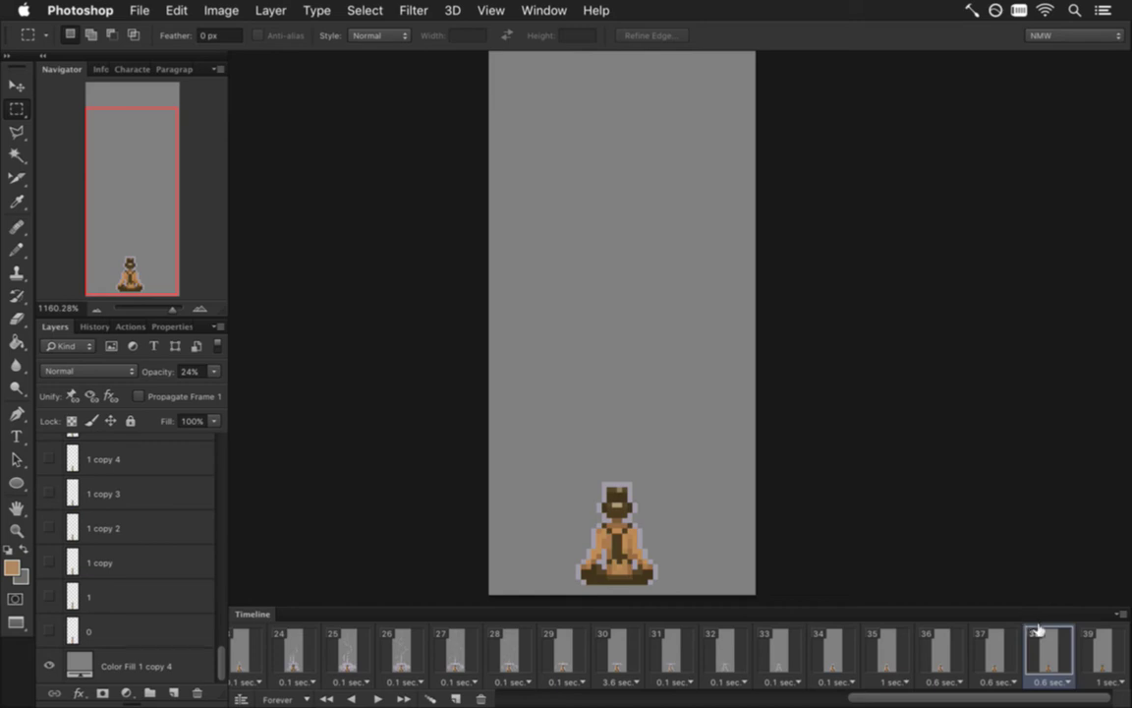
left_click(1095, 651)
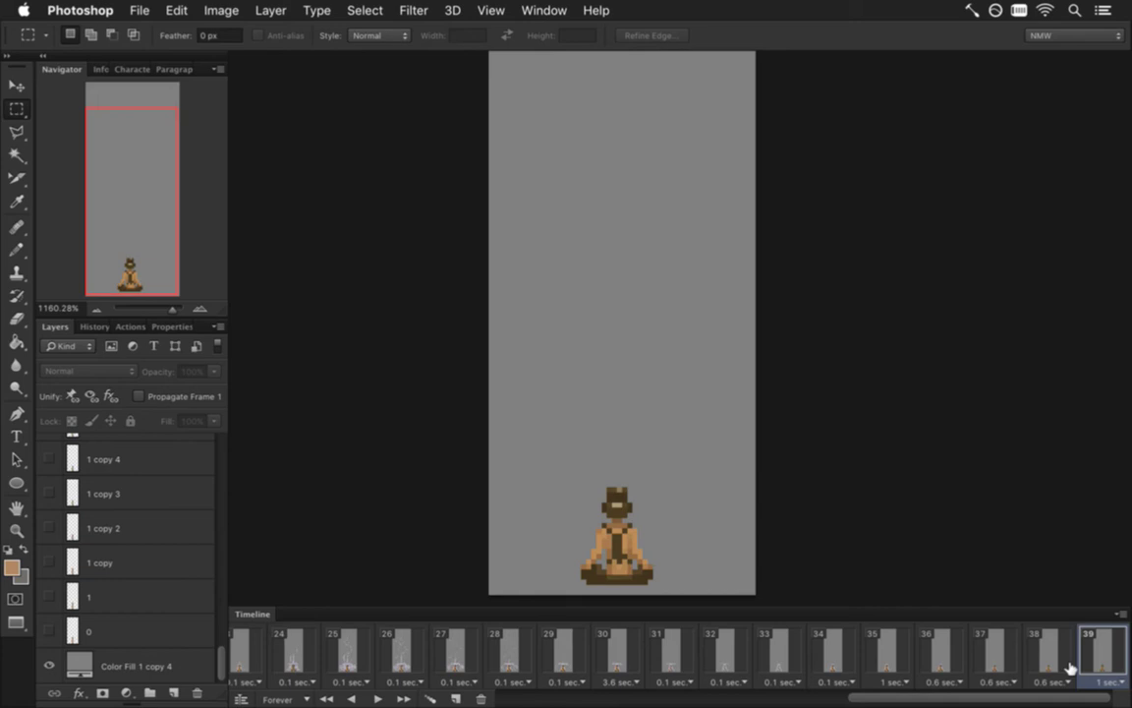
On Layer 2 copy 3, sample the figure's dark brown and pencil an extra pixel row beneath the crossed legs in frame 39.
left_click_drag(226, 666, 219, 562)
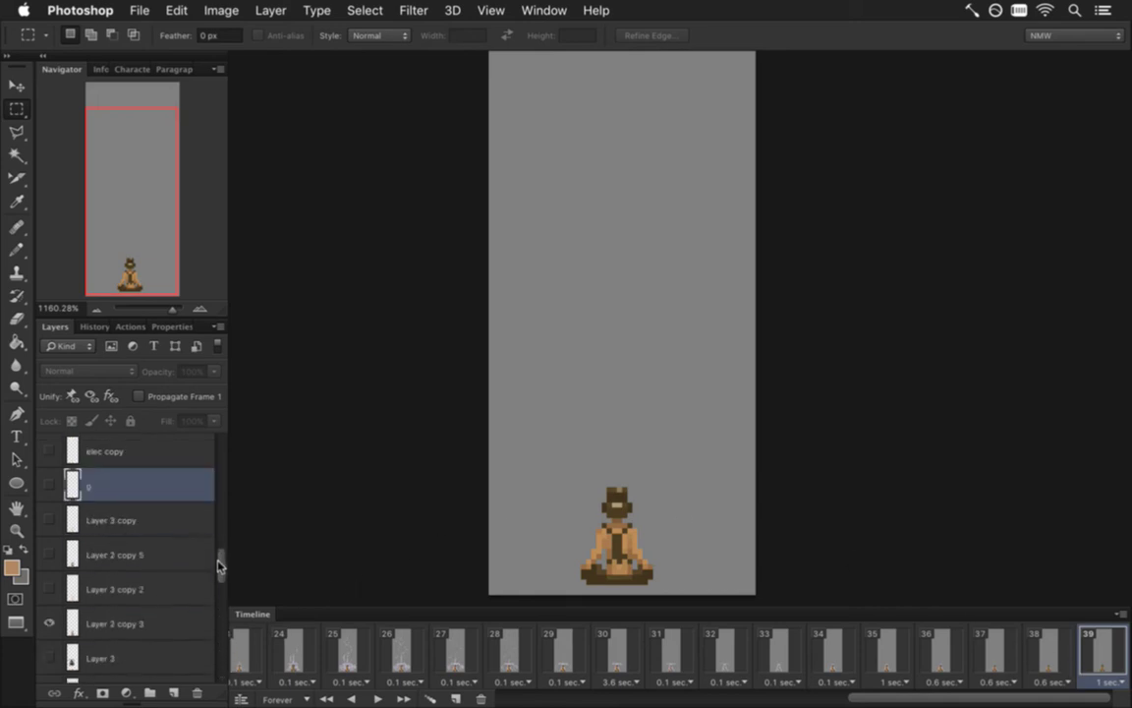
scroll(169, 588, "down", 2)
left_click(146, 554)
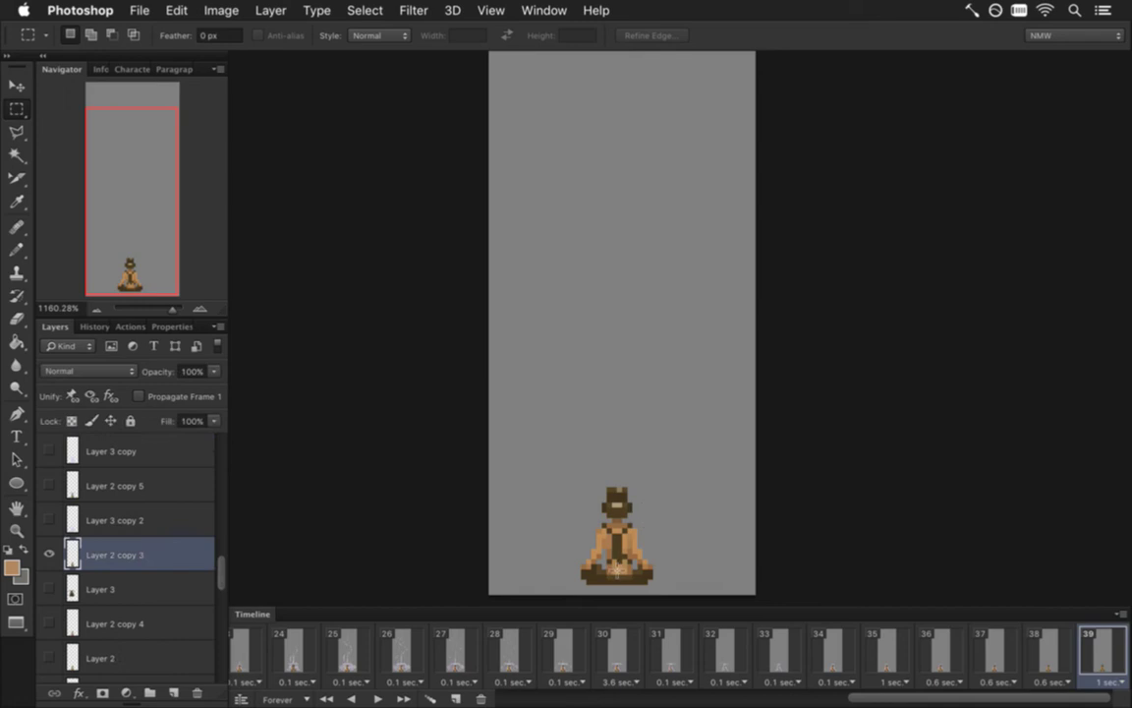
key("i")
left_click(603, 553)
key("b")
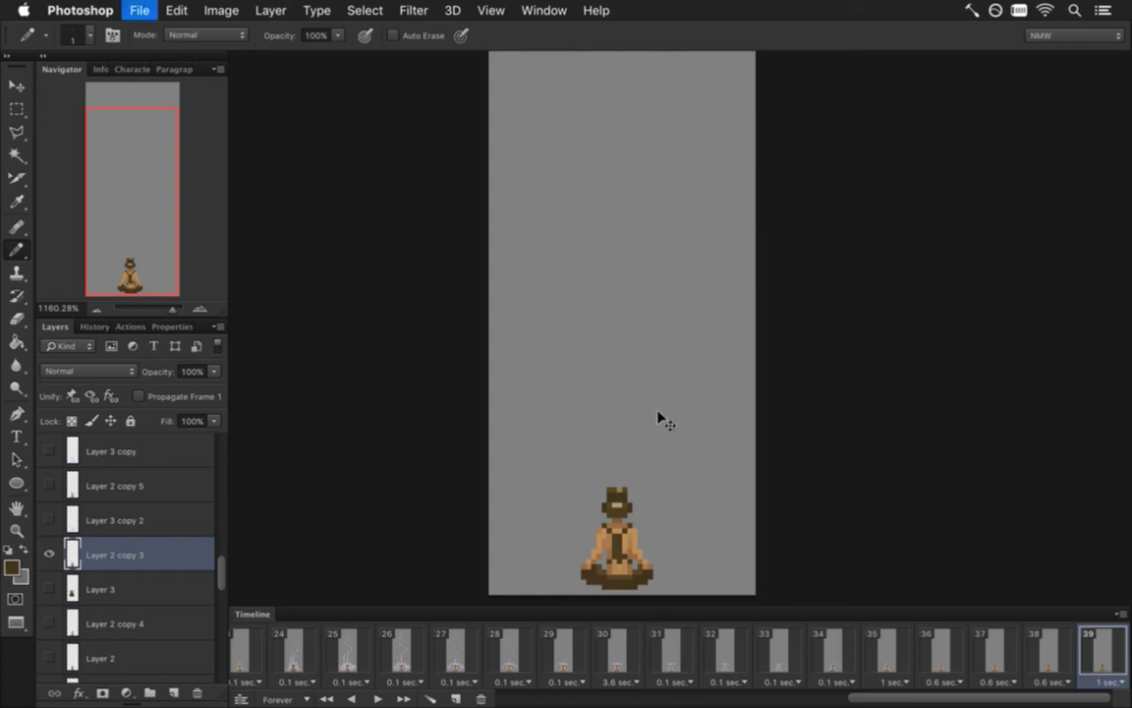
Go back through frames 38 to 29 and add the same dark brown row beneath the legs on Layer 2 copy 5.
left_click(1029, 649)
left_click(985, 656)
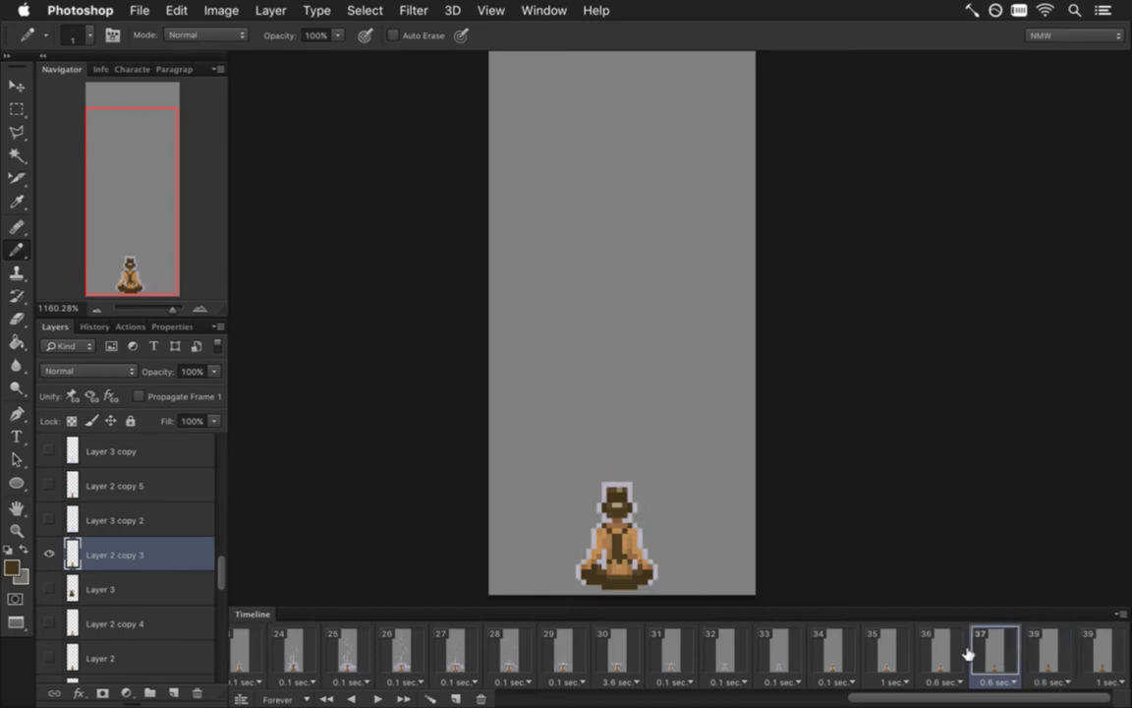
left_click(935, 652)
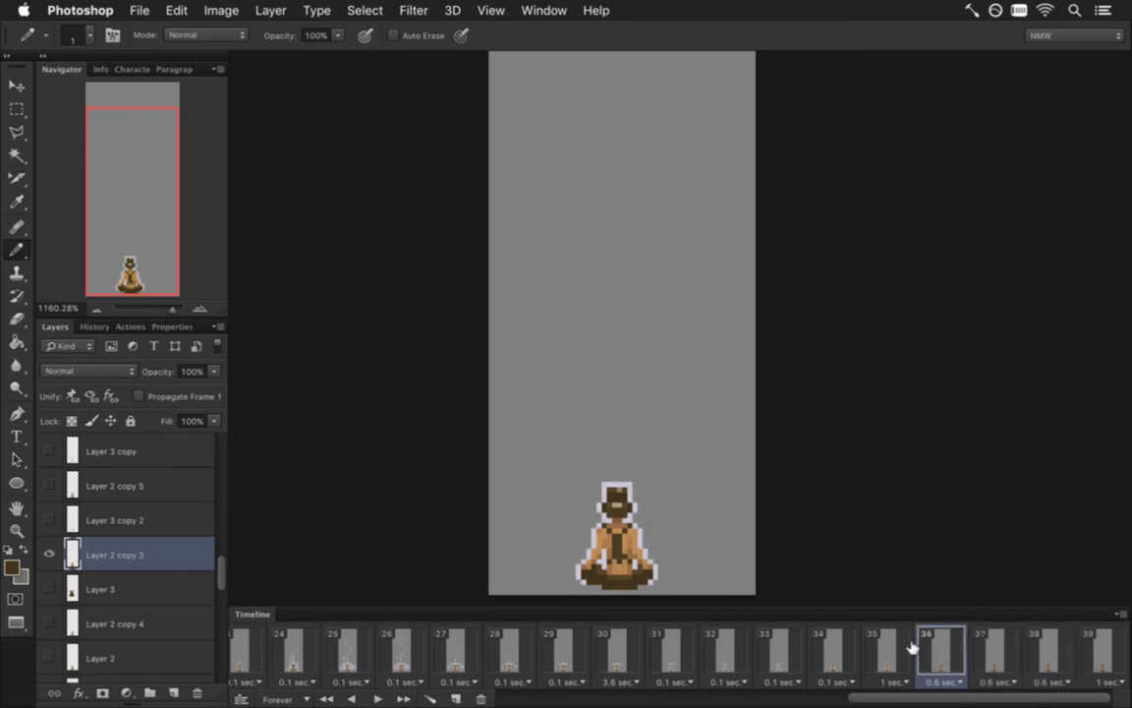
left_click(885, 653)
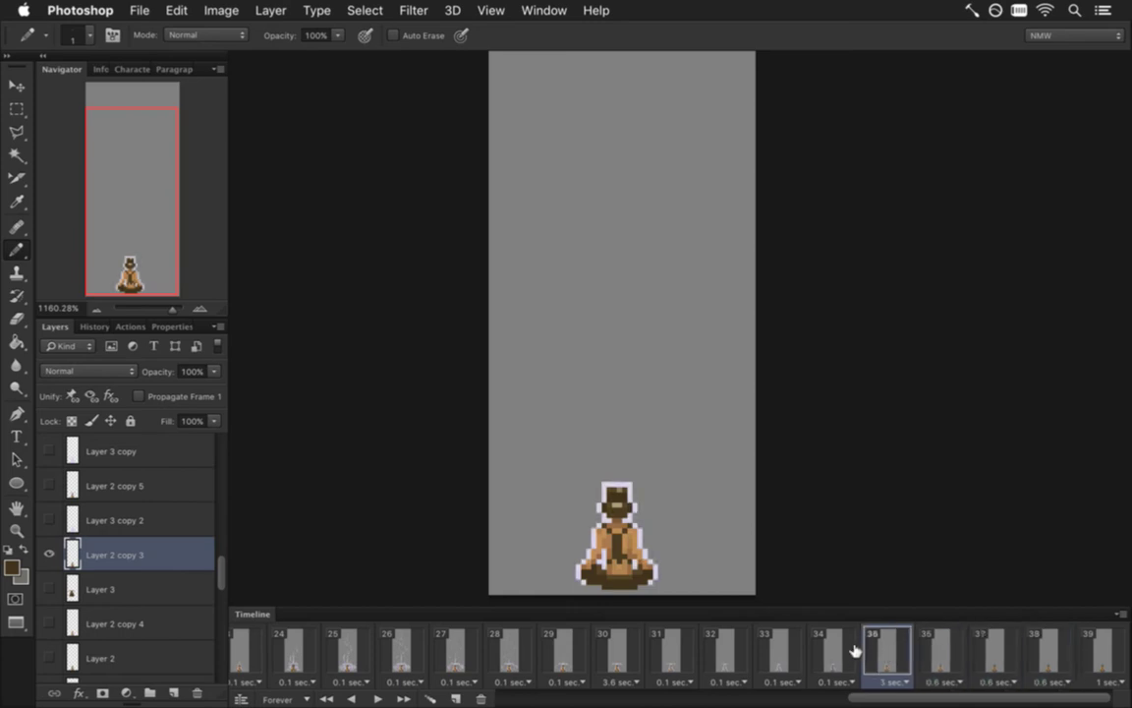
left_click(823, 650)
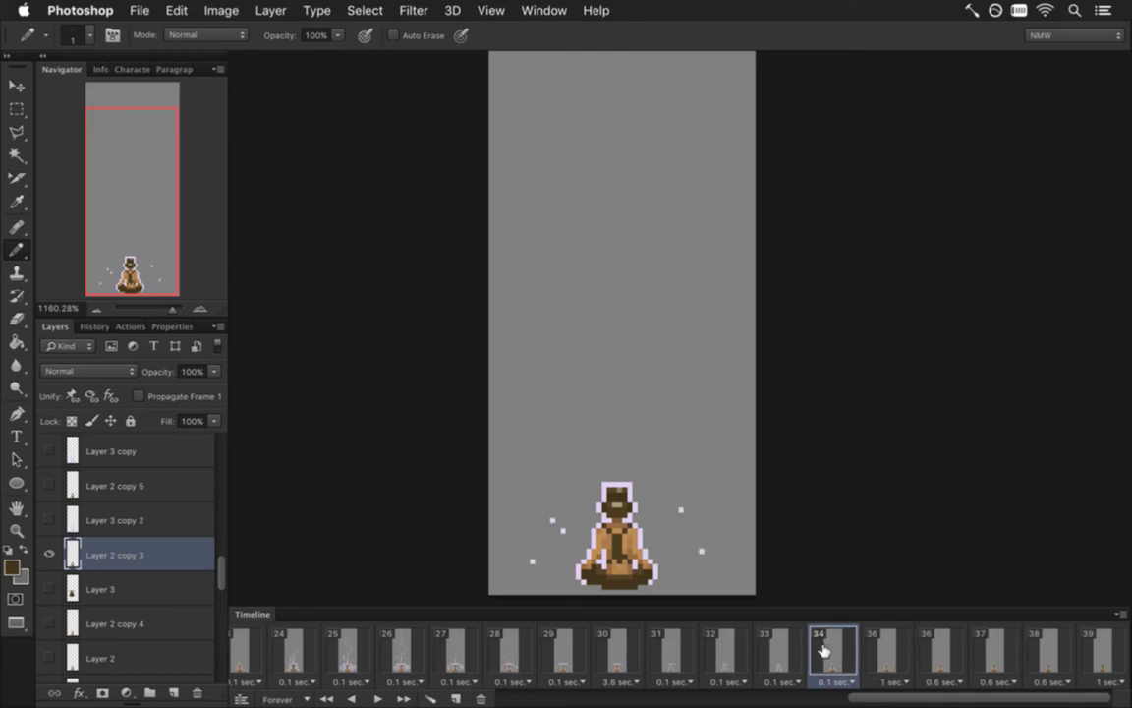
left_click(779, 657)
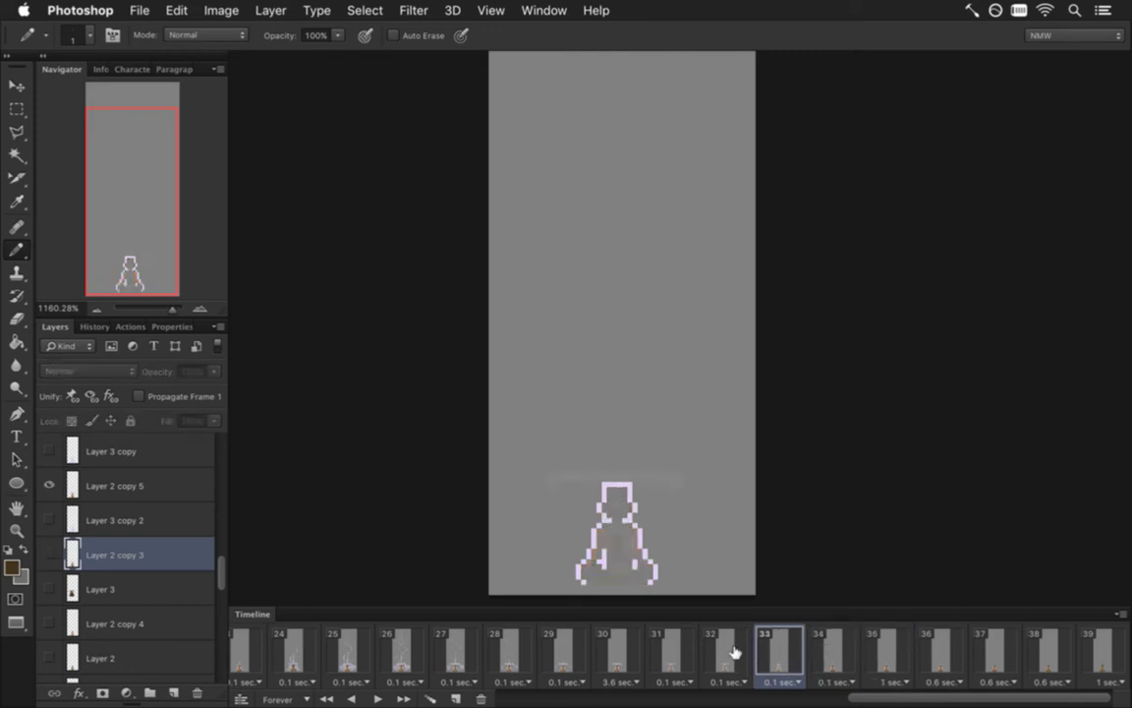
left_click(722, 651)
left_click(678, 653)
left_click(621, 651)
left_click(573, 656)
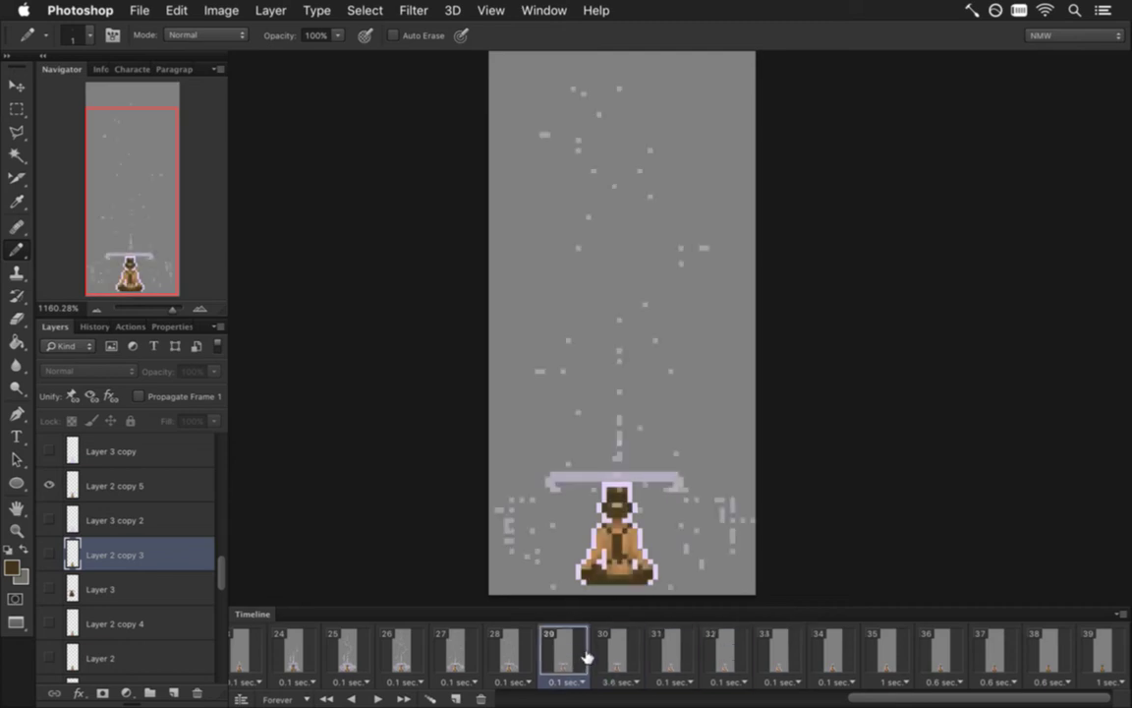
left_click(147, 486)
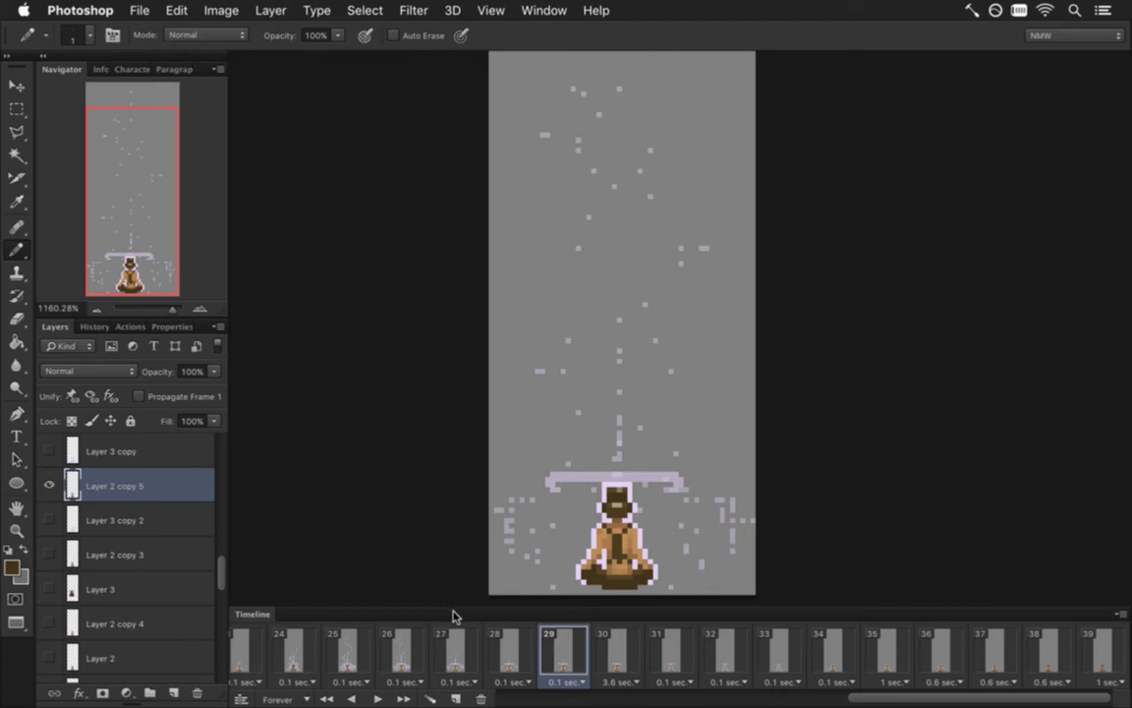
Go back through the frames before 29, examining whether each one has the extra dark row beneath the legs.
left_click(499, 657)
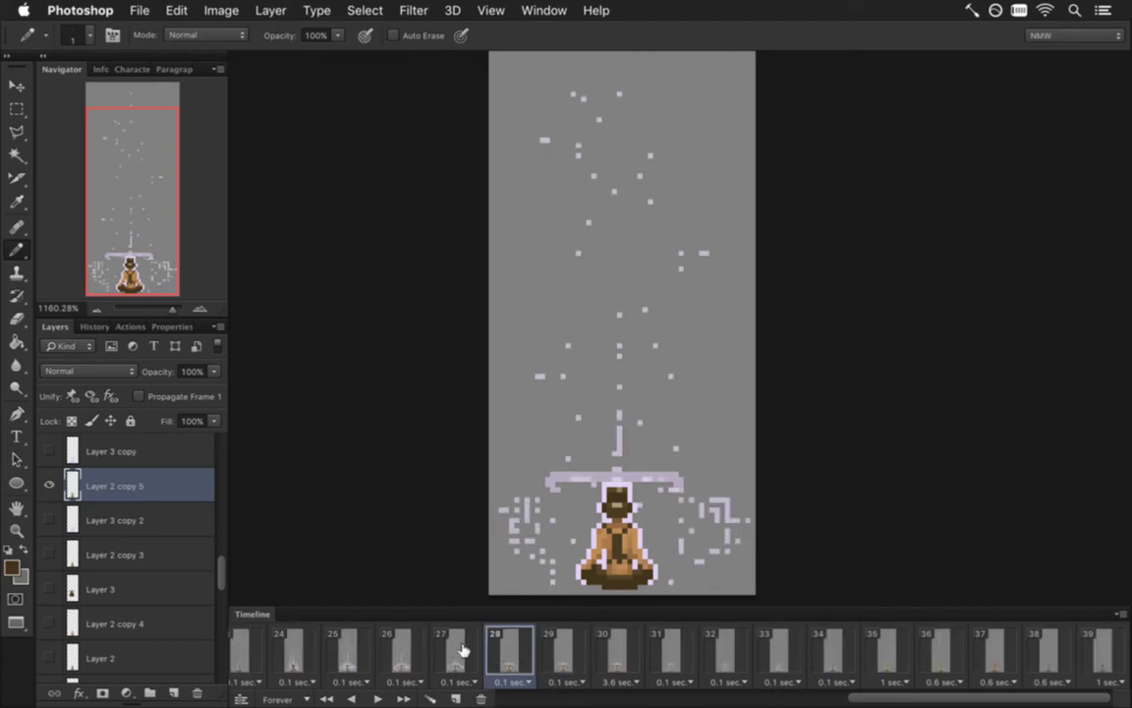
left_click(435, 656)
left_click(400, 656)
left_click(348, 655)
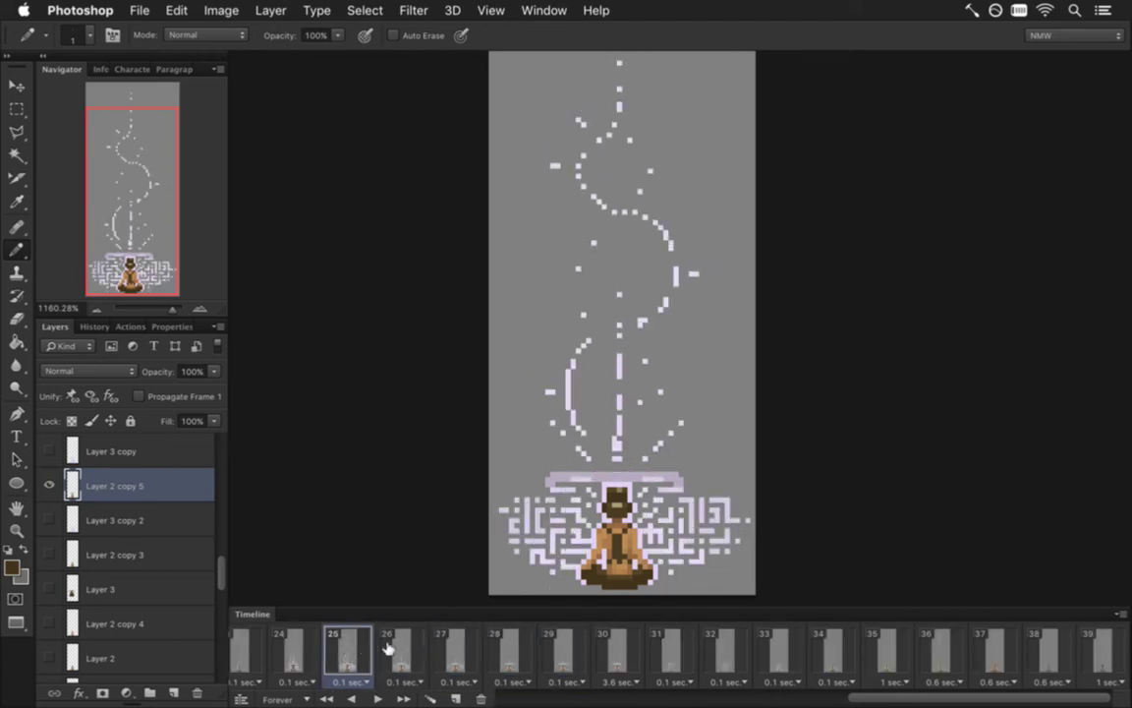
scroll(865, 663, "left", 10)
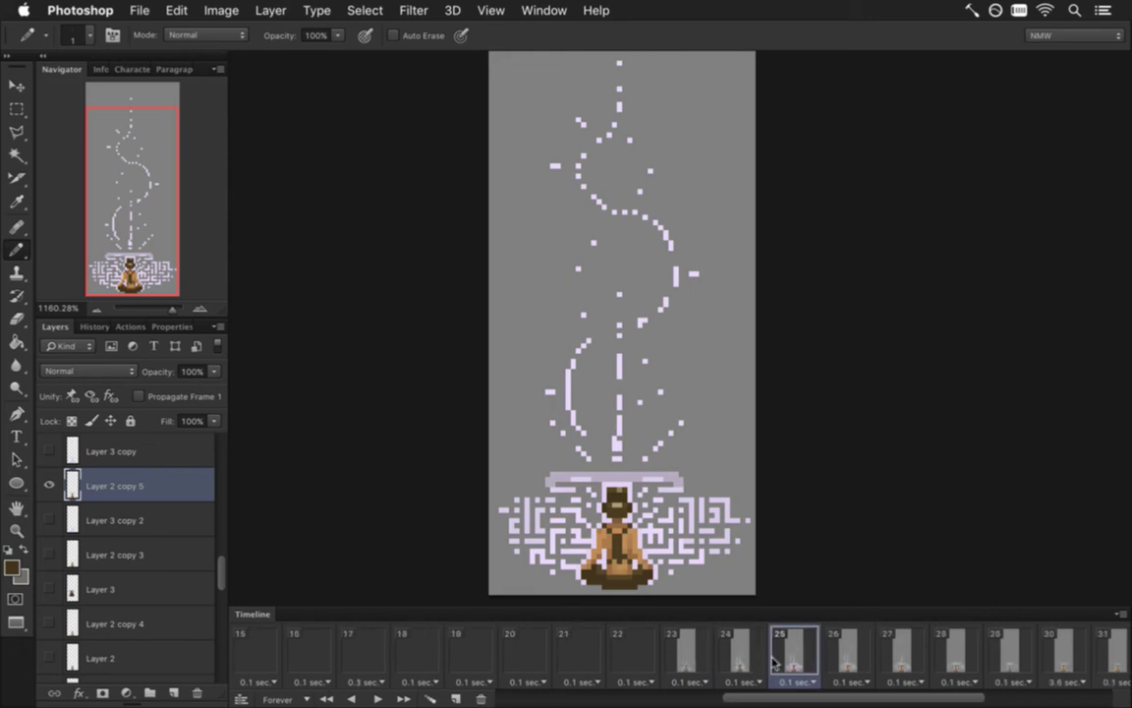
left_click(796, 654)
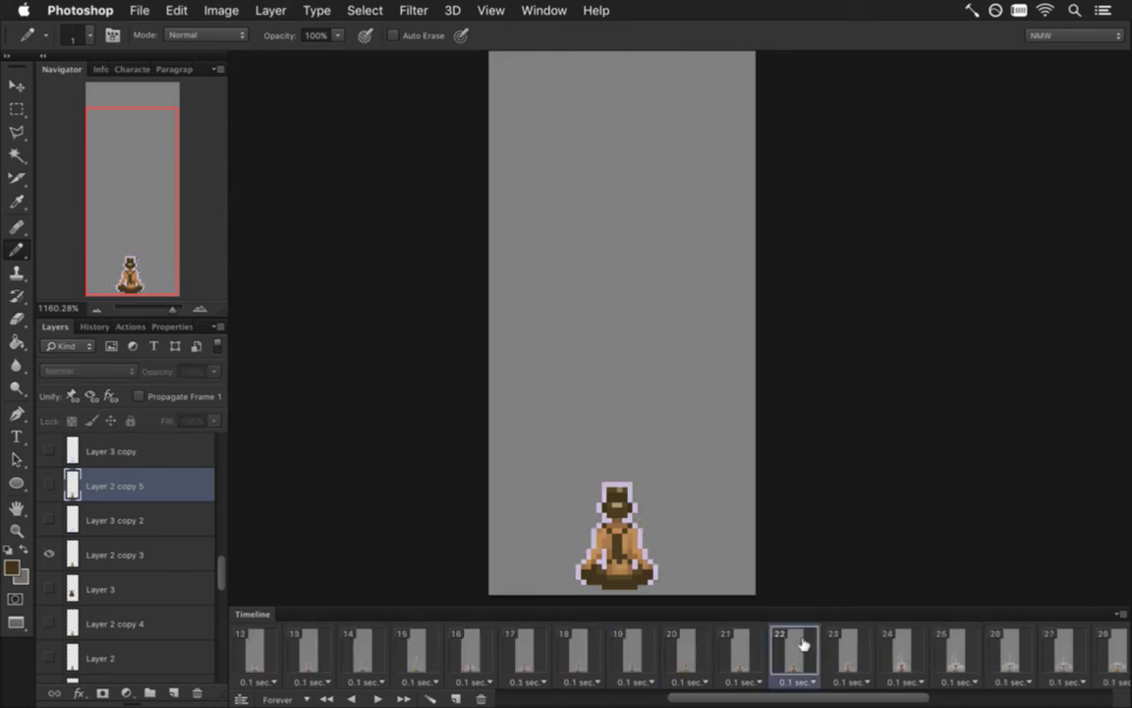
left_click(667, 654)
left_click(627, 653)
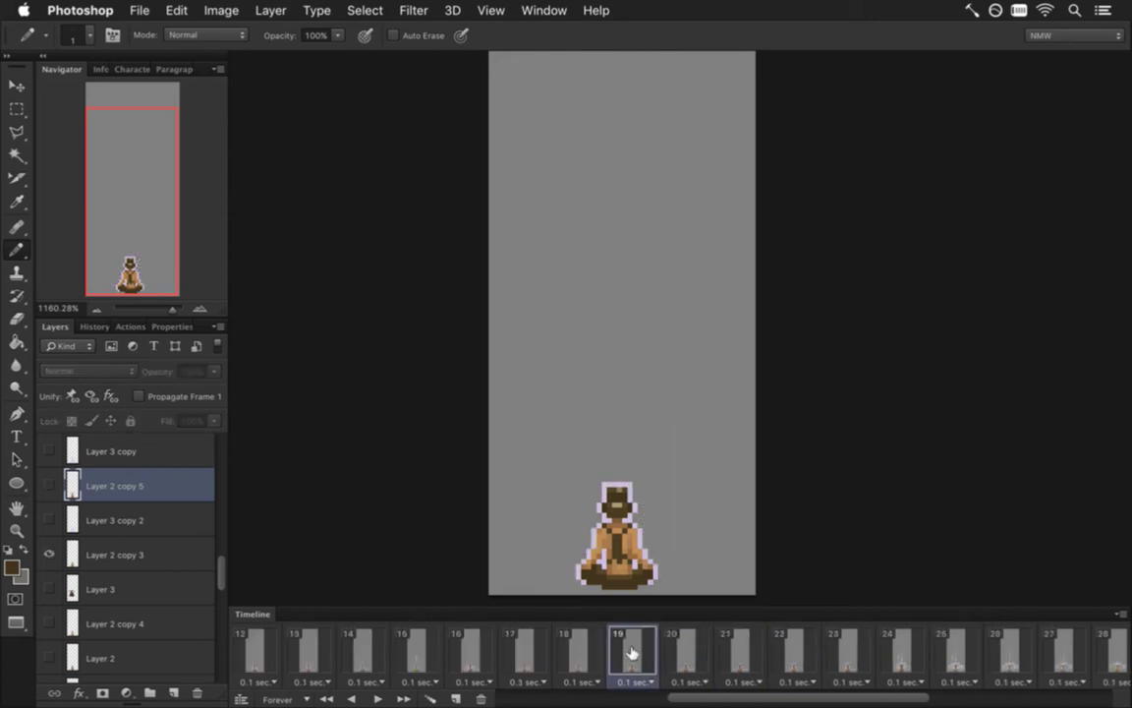
left_click(568, 653)
left_click(524, 653)
left_click(417, 653)
Continue back to frame 1 and pencil the dark brown row beneath the legs on Layer 2.
left_click_drag(696, 700, 566, 699)
left_click(577, 653)
left_click(491, 653)
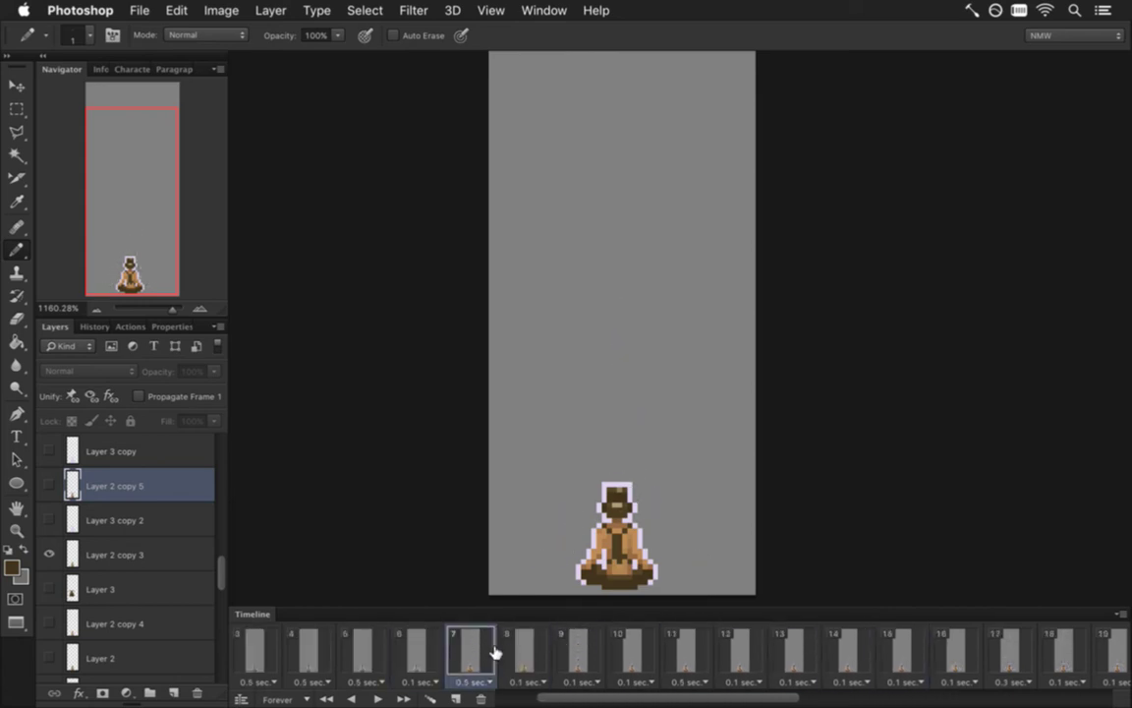
left_click(363, 651)
scroll(513, 634, "left", 2)
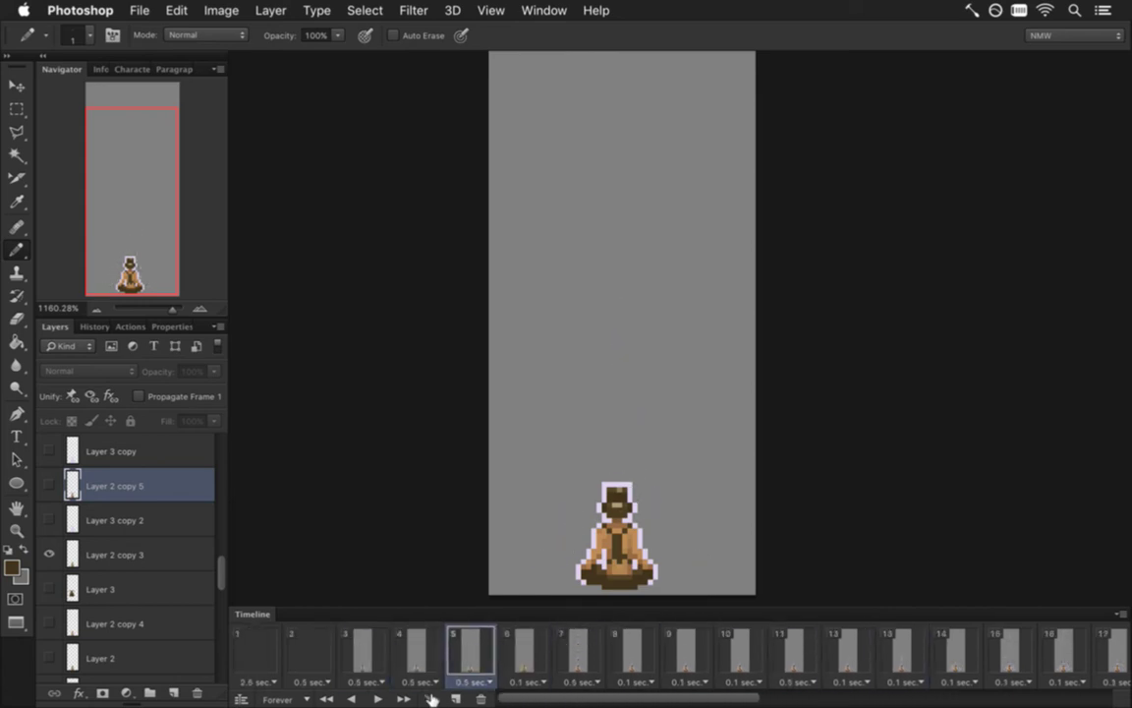
left_click(362, 651)
left_click(307, 651)
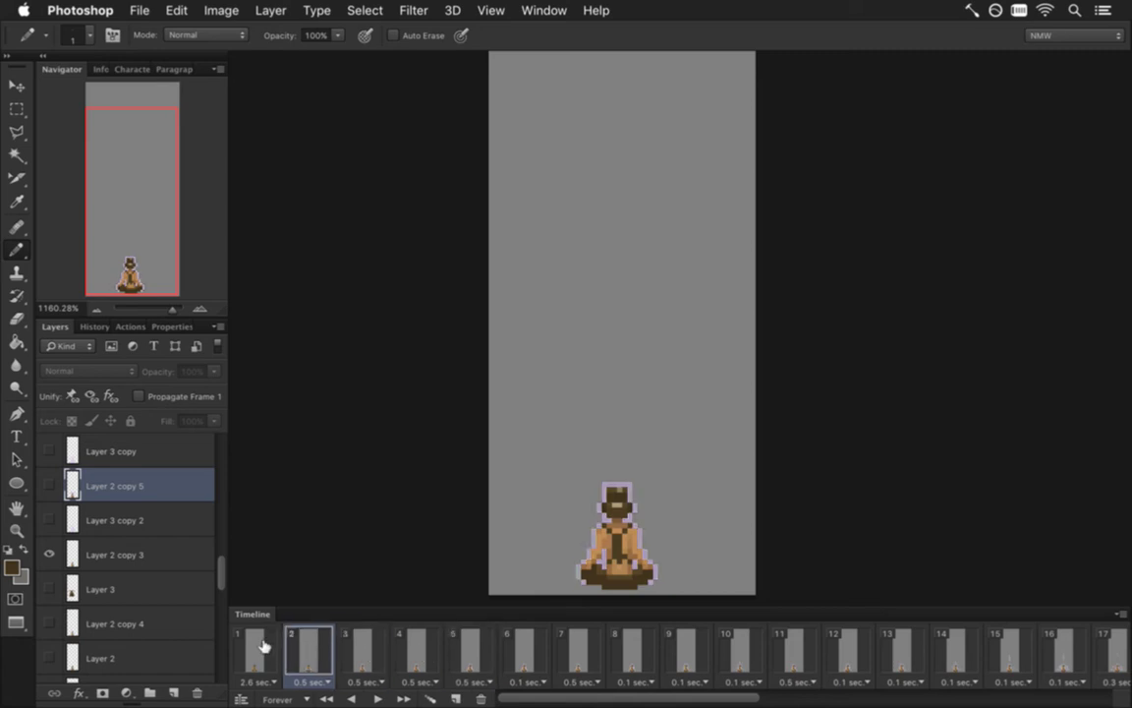
left_click(262, 647)
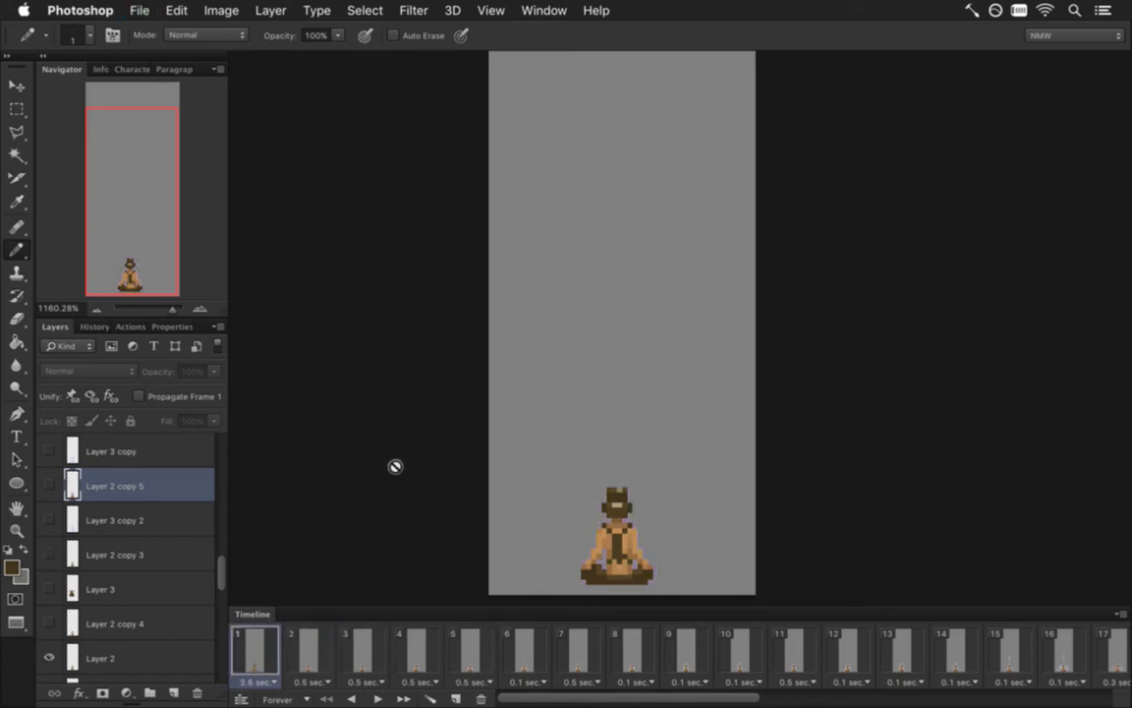
left_click(139, 660)
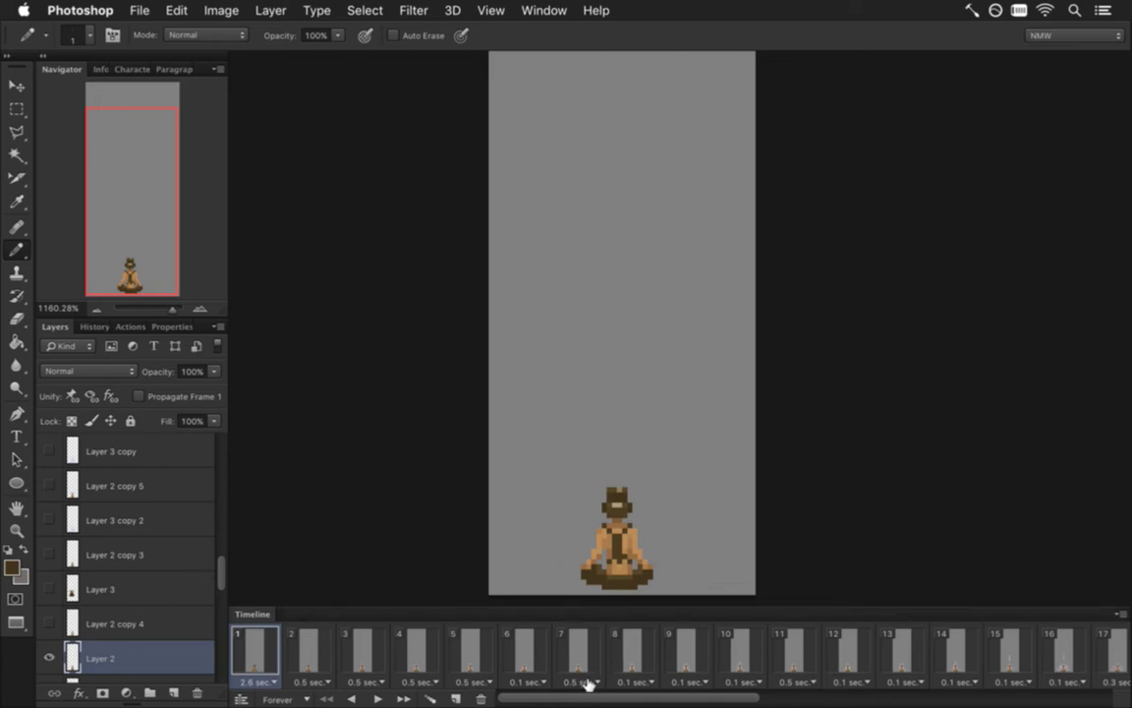
Examine the base of the figure in frames 3, 16 and 17 for the added row.
left_click(361, 654)
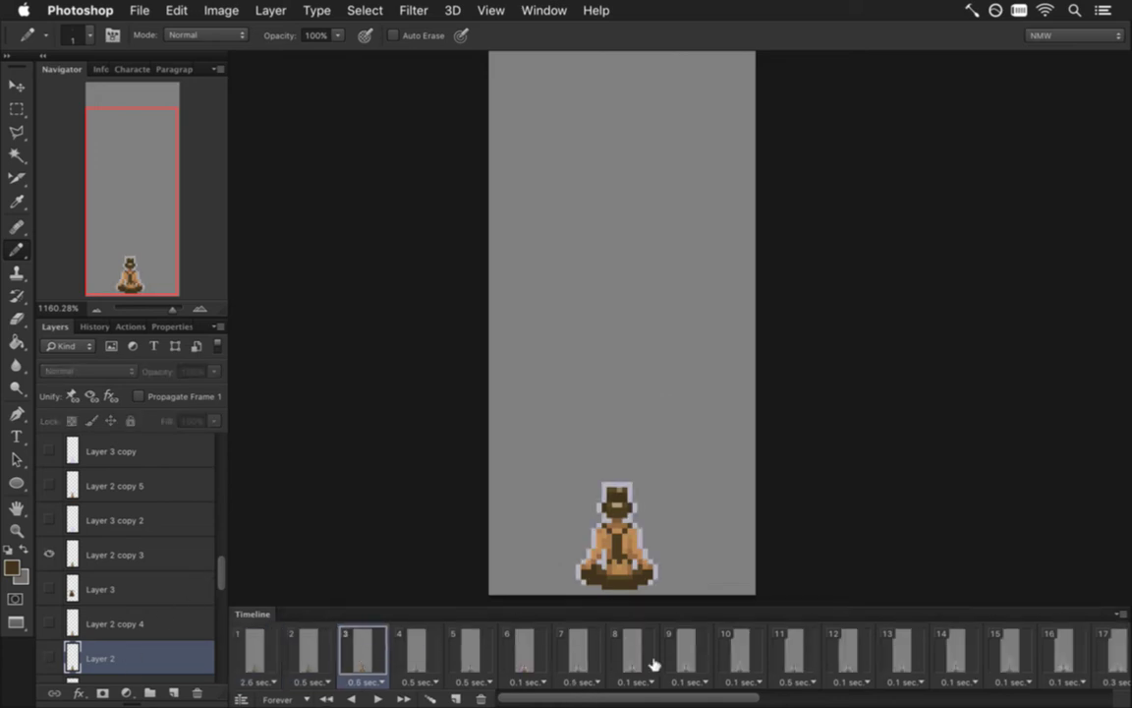
left_click_drag(653, 701, 675, 699)
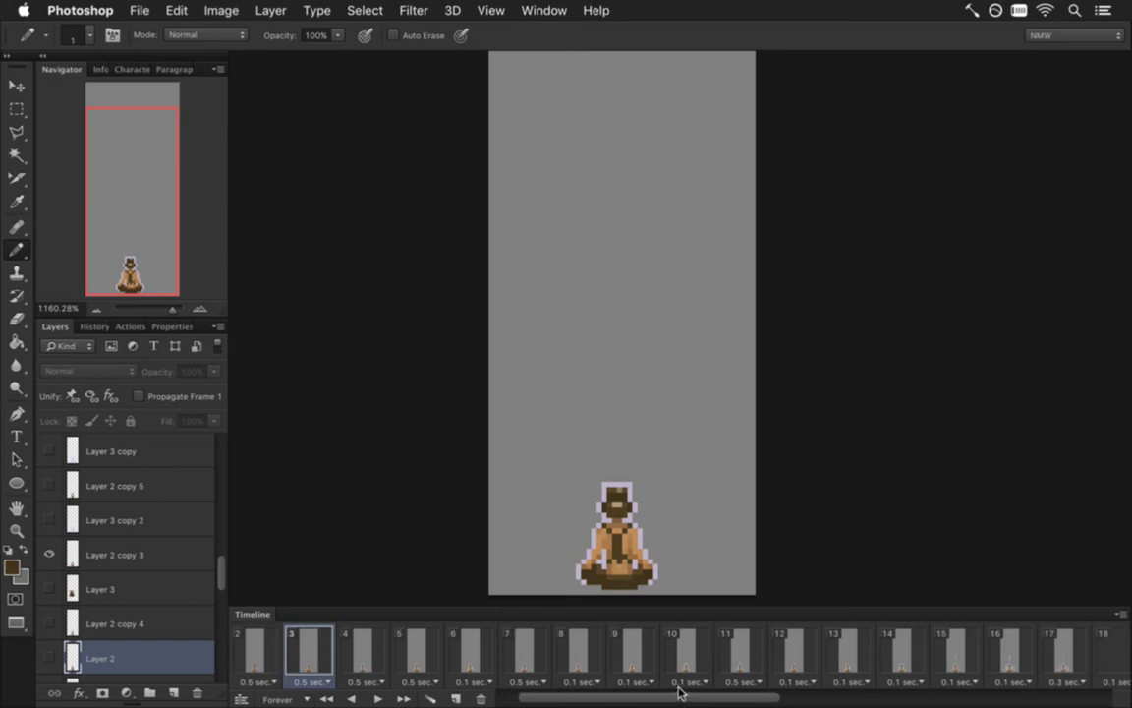
left_click_drag(678, 693, 739, 692)
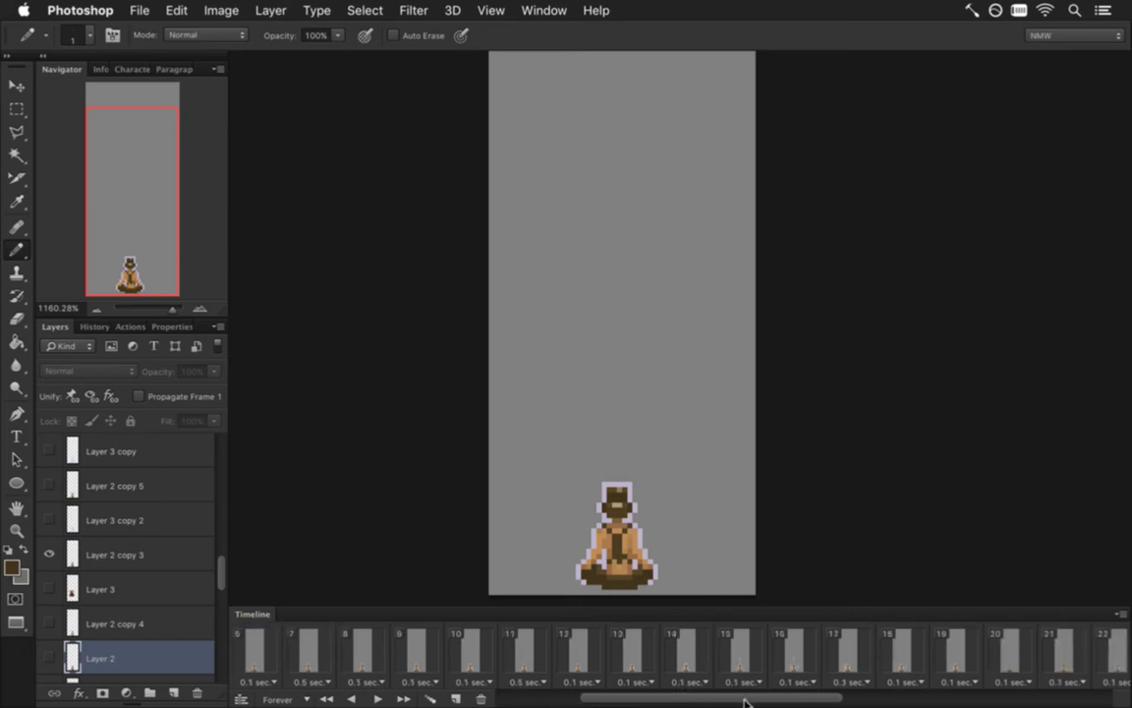
left_click(785, 657)
left_click_drag(777, 699, 814, 697)
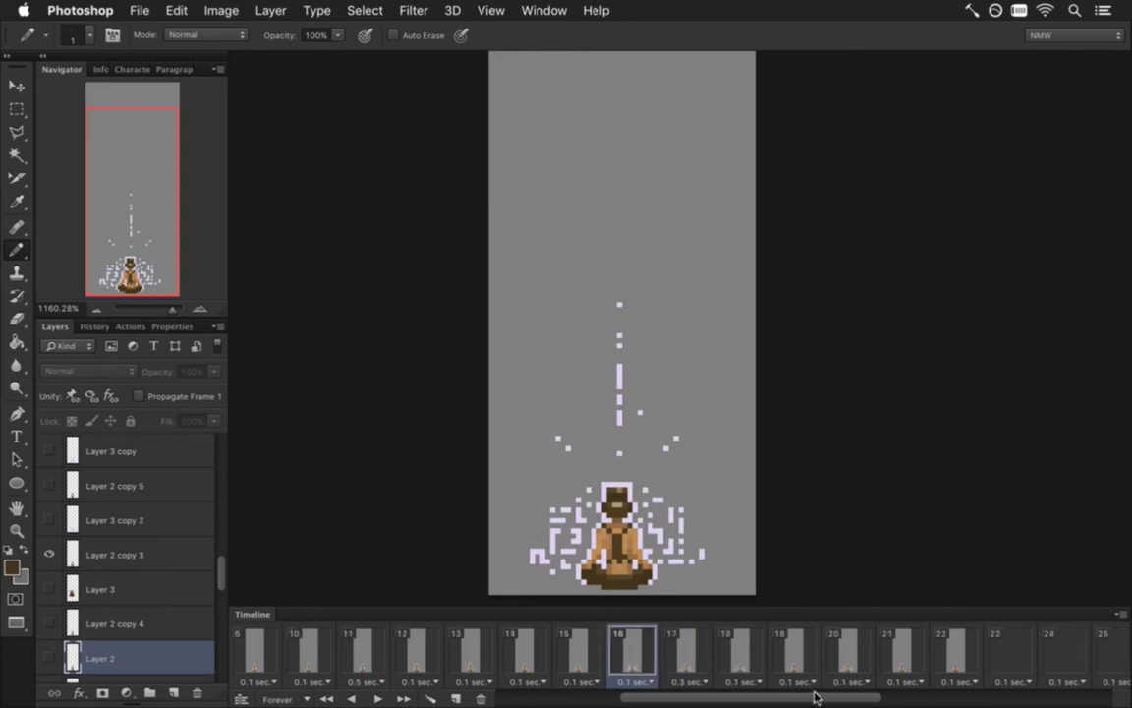
left_click(691, 644)
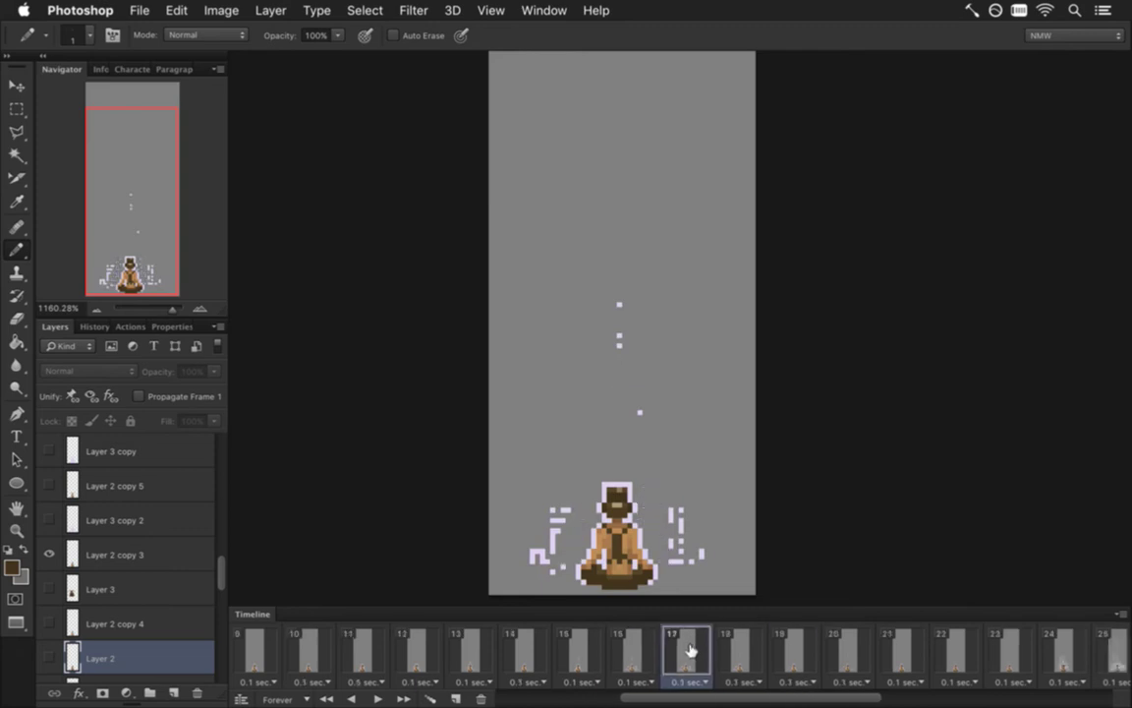
Select all frames from 1 to 39 and hide the Color Fill 1 copy 4 background layer.
scroll(687, 649, "left", 10)
left_click(257, 651)
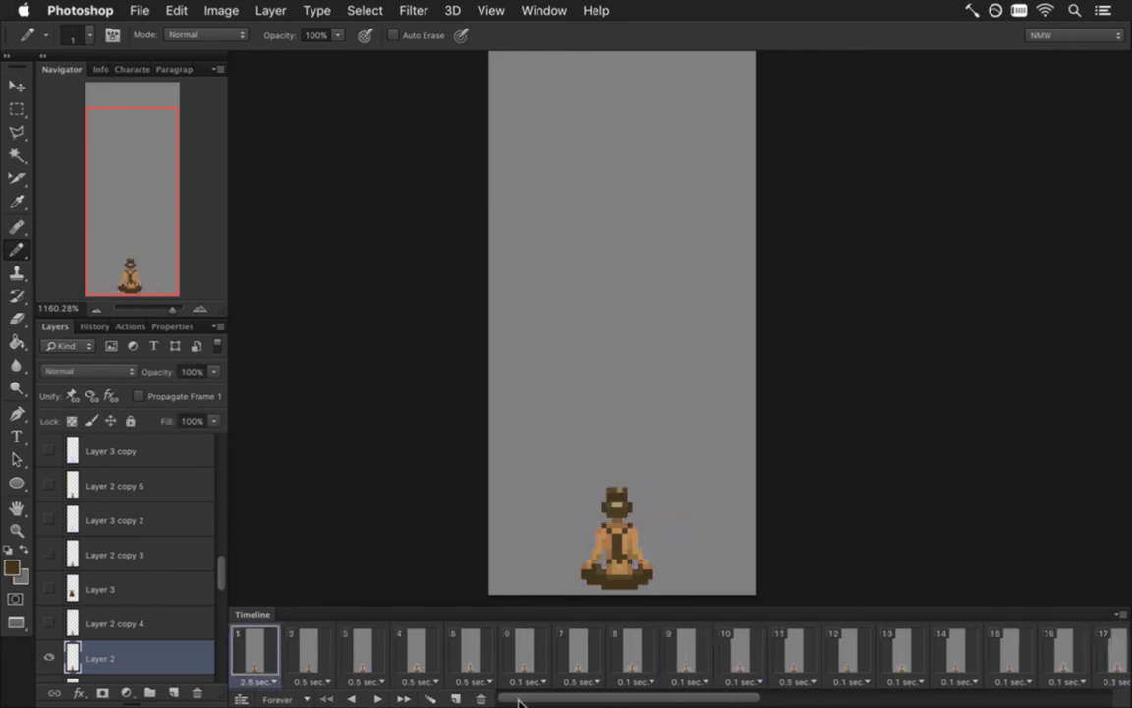
scroll(688, 648, "right", 10)
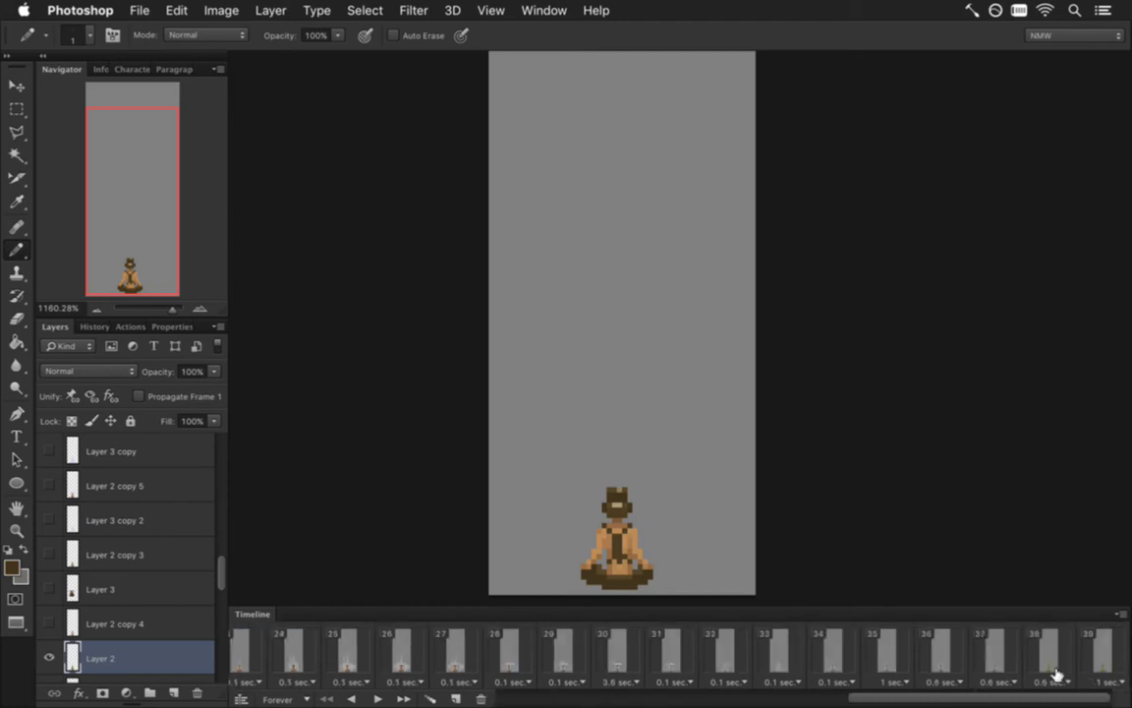
left_click(1056, 674, "shift")
scroll(222, 589, "down", 1)
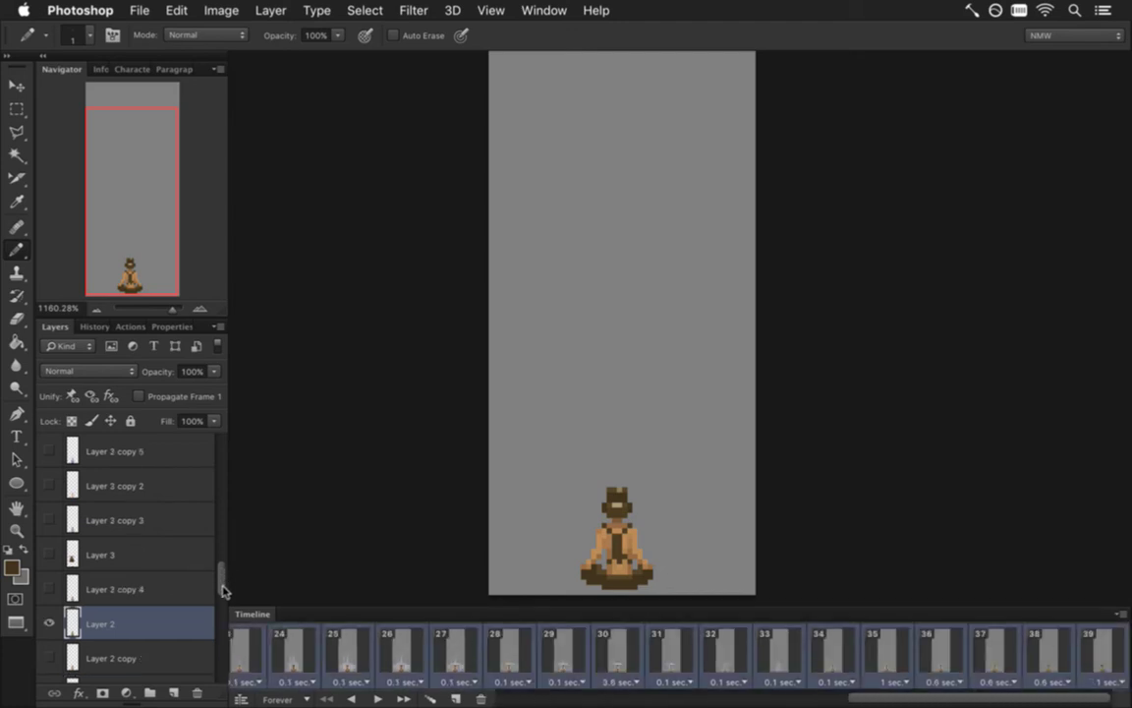
scroll(222, 589, "down", 5)
left_click(49, 663)
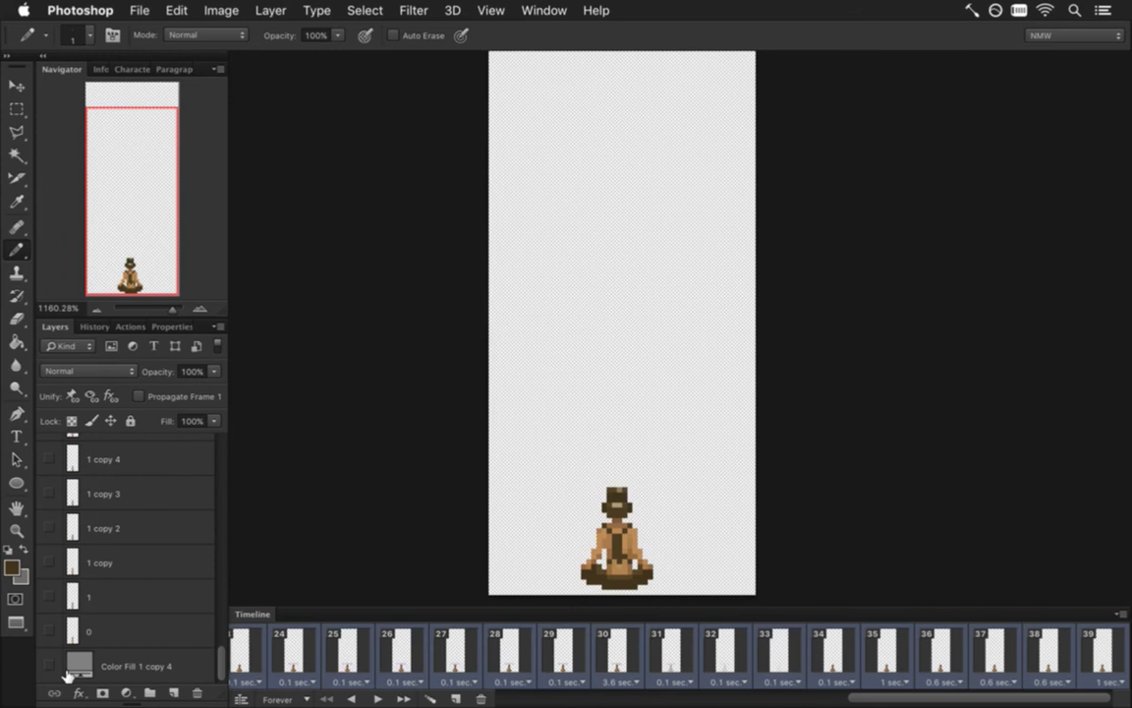
Render the RoqMeditate2N.png image sequence over the existing files and switch to Songbringer to test the updated animation.
key("super+alt+shift+r")
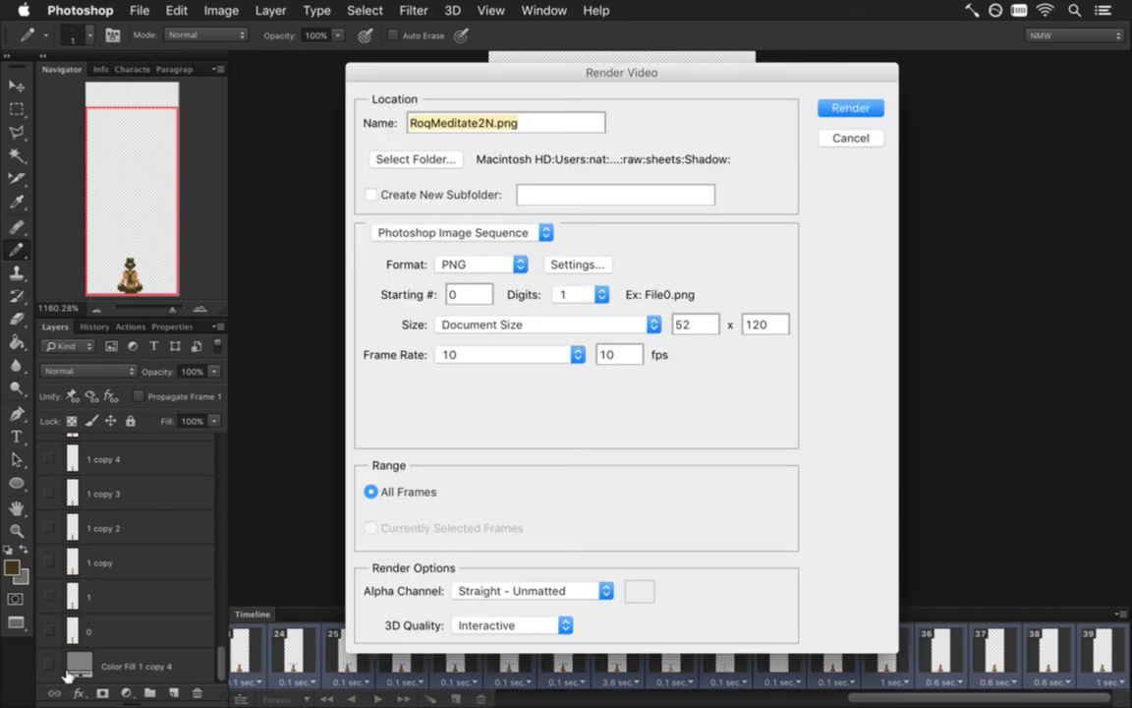
key("Return")
key("Return")
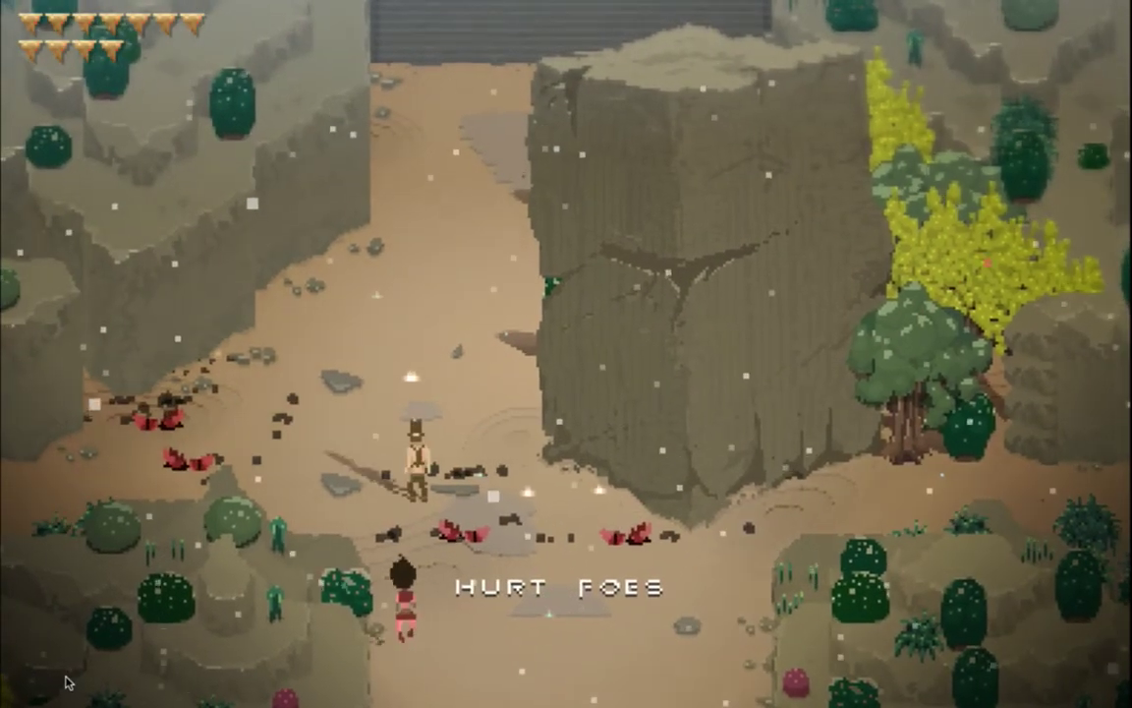
key("Up")
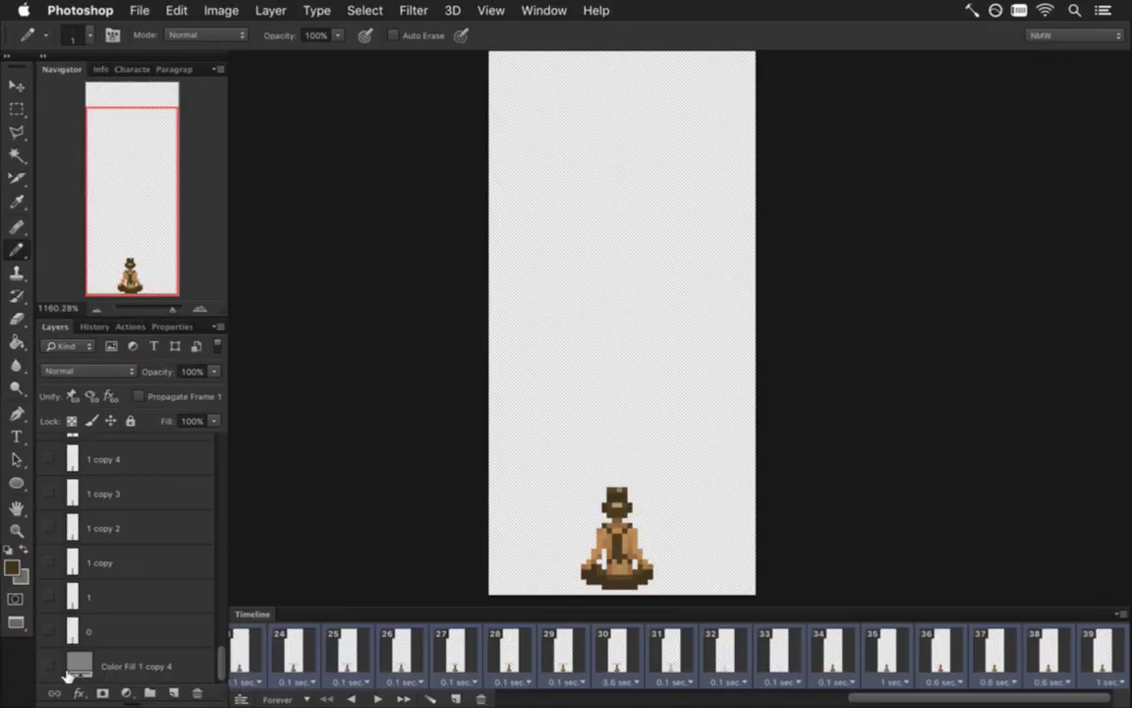
Open the recent documents RoqMeditateN.psd and RoqMeditateSheathN.psd.
left_click(543, 10)
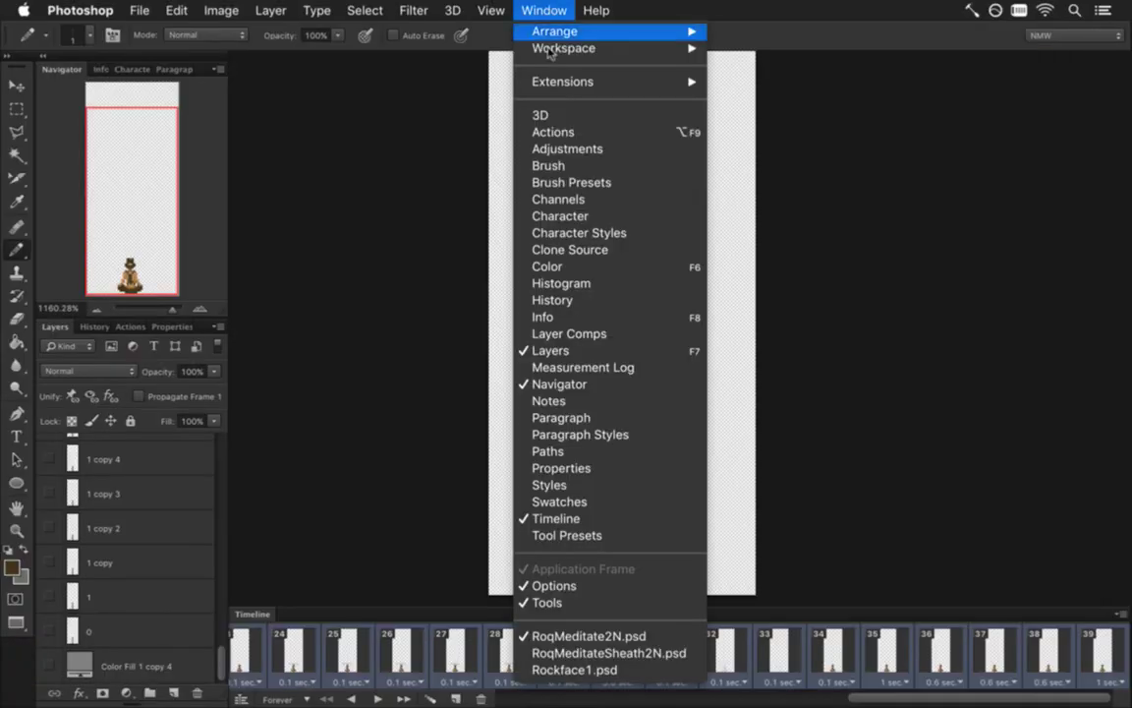
left_click(320, 302)
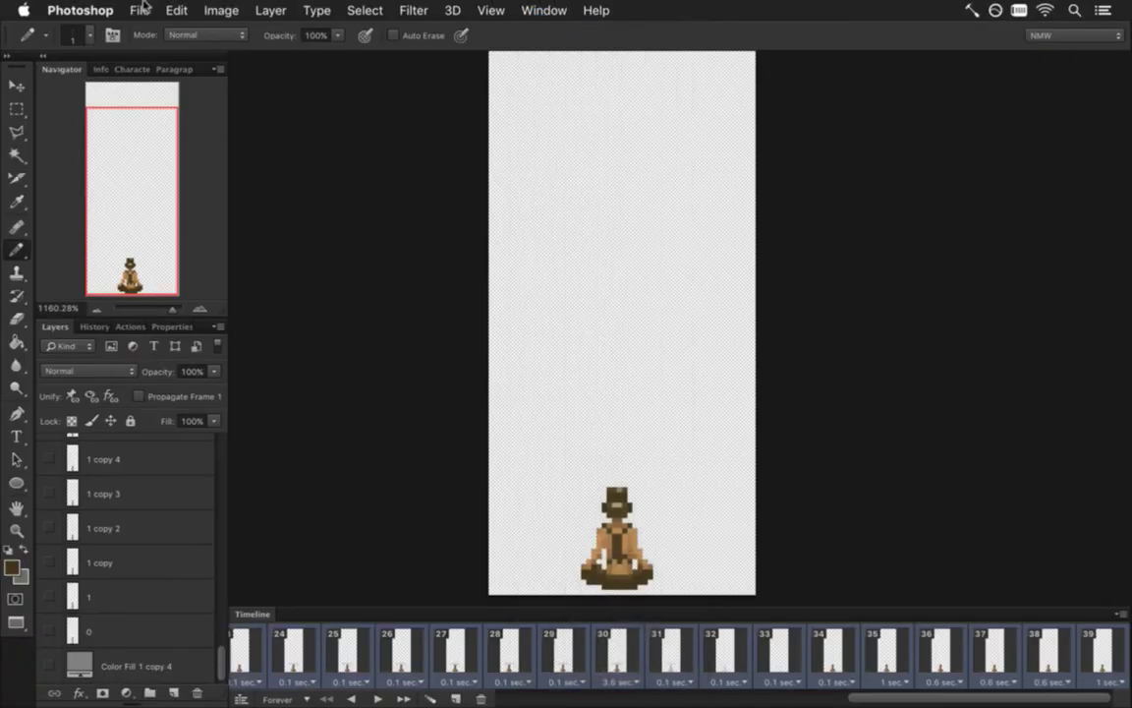
left_click(139, 9)
mouse_move(300, 112)
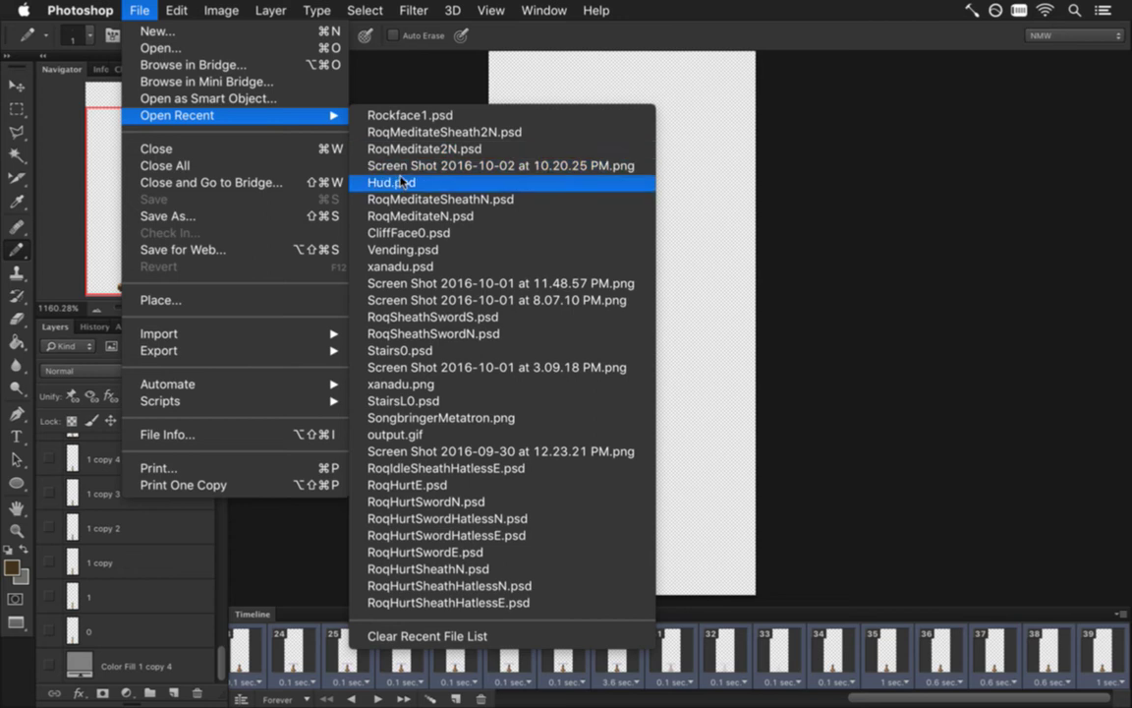
left_click(408, 215)
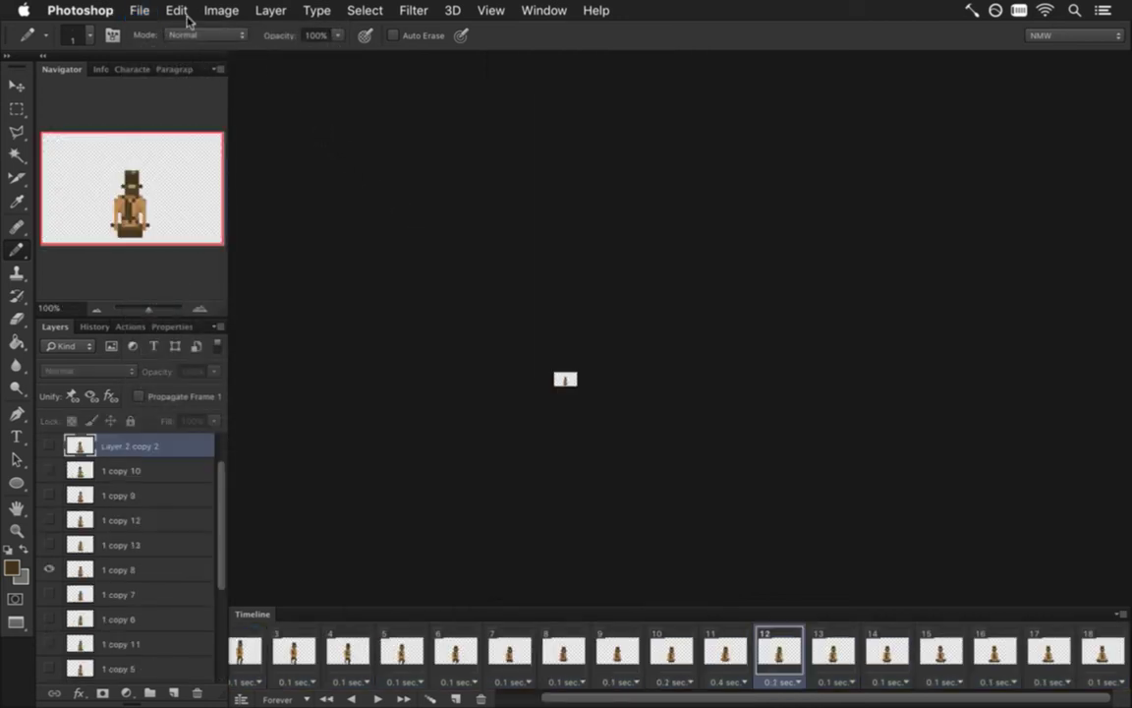
left_click(139, 9)
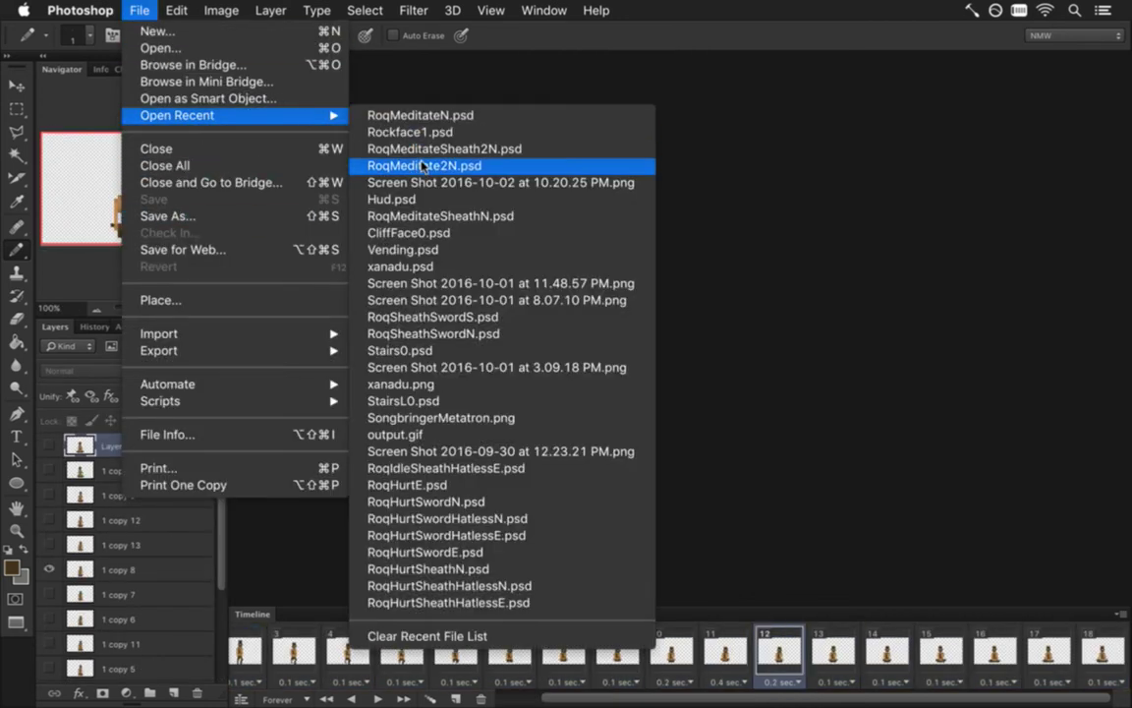
left_click(427, 218)
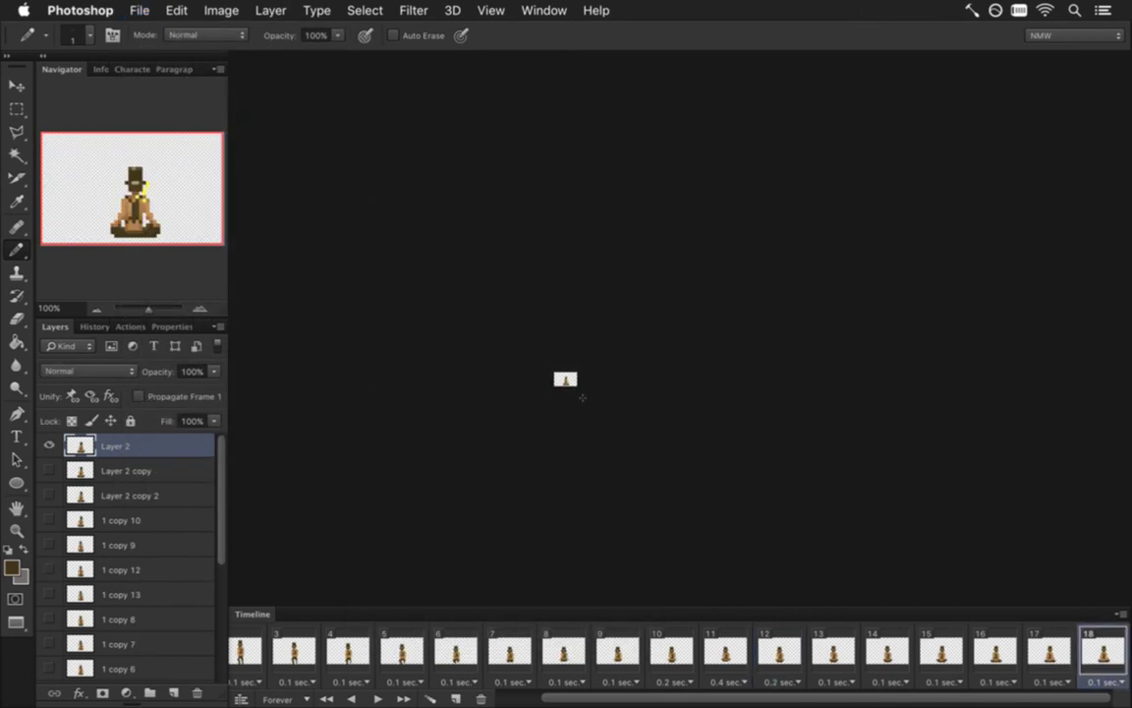
Switch to RoqMeditateN.psd and examine the base of the figure in frames 12 to 18.
left_click_drag(727, 397, 659, 285)
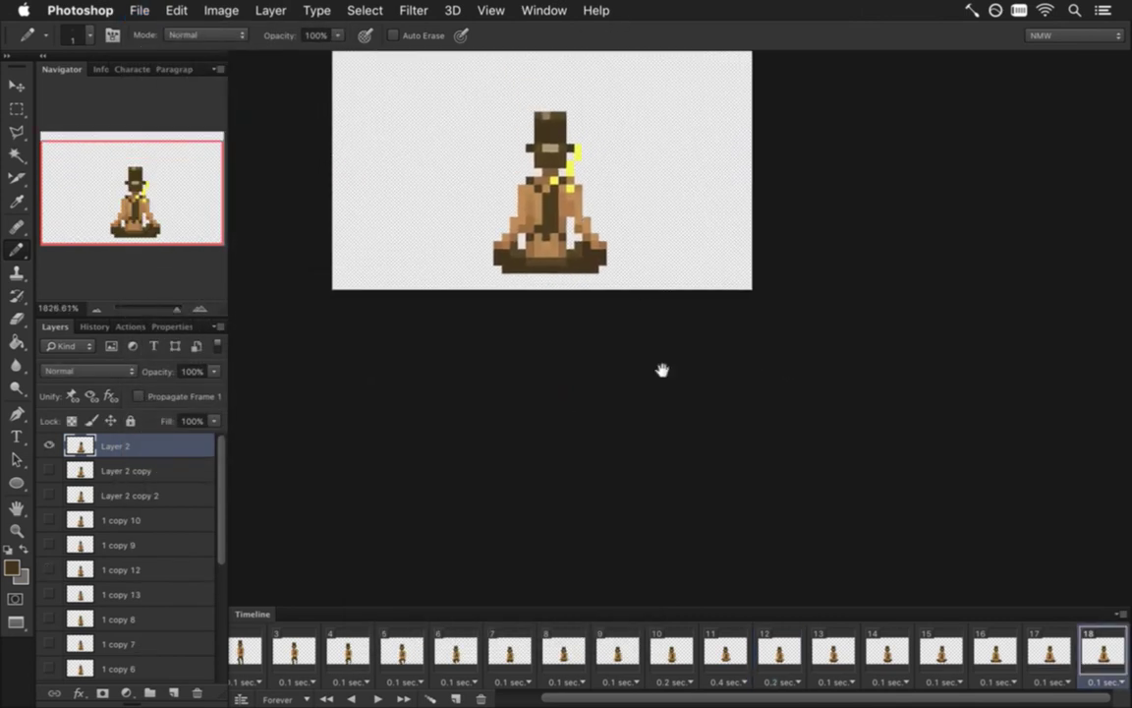
left_click(543, 10)
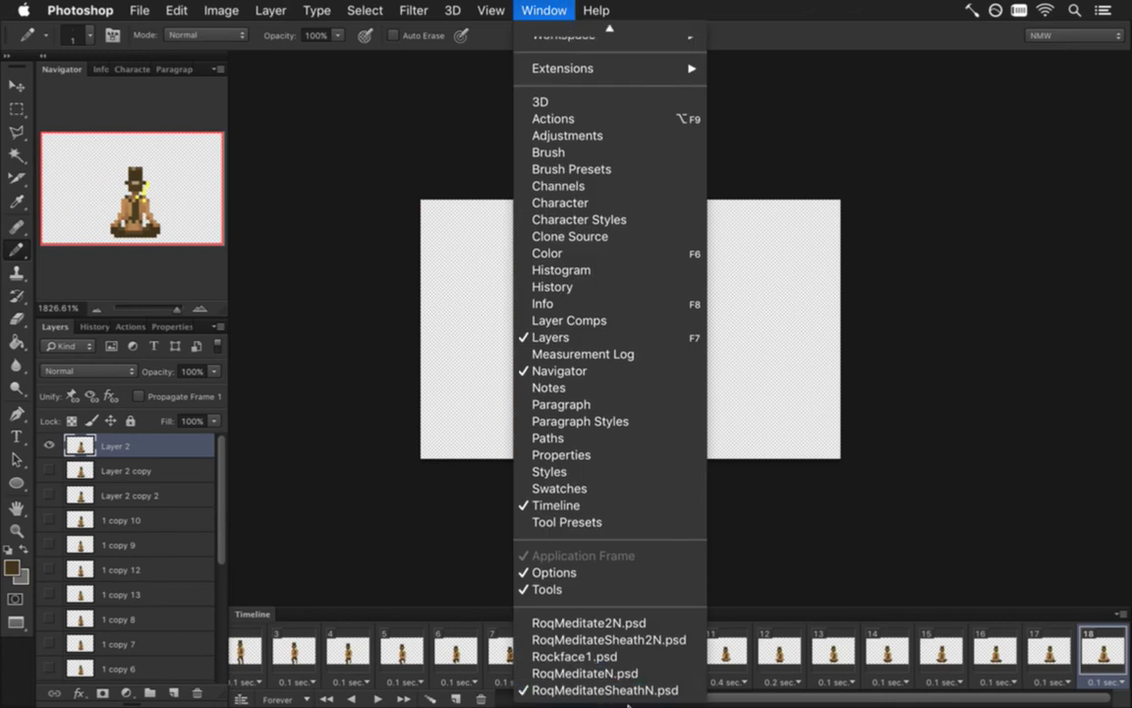
left_click(636, 673)
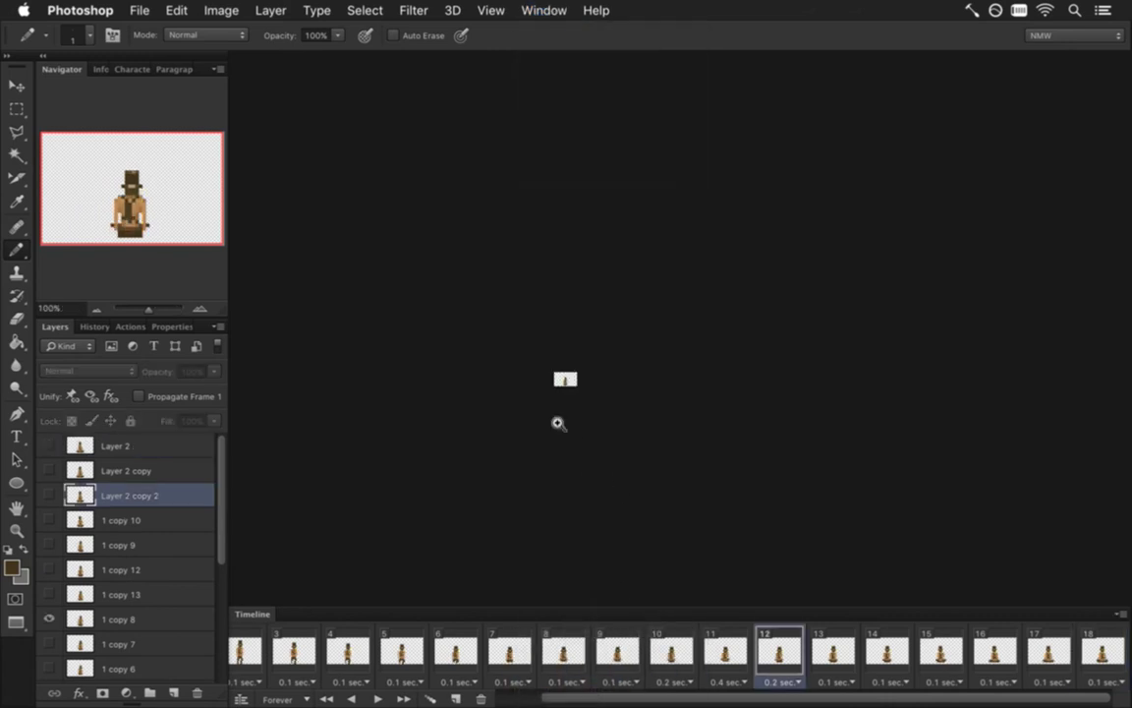
left_click_drag(641, 431, 765, 447)
left_click_drag(818, 145, 732, 488)
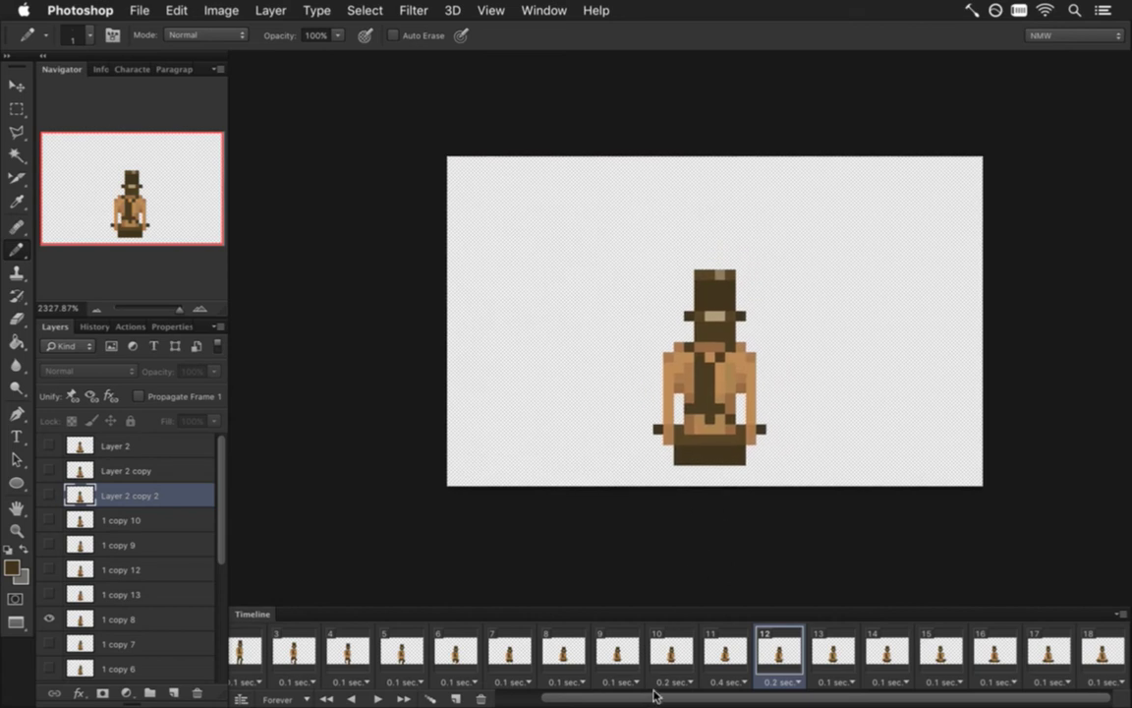
left_click(831, 649)
left_click(888, 649)
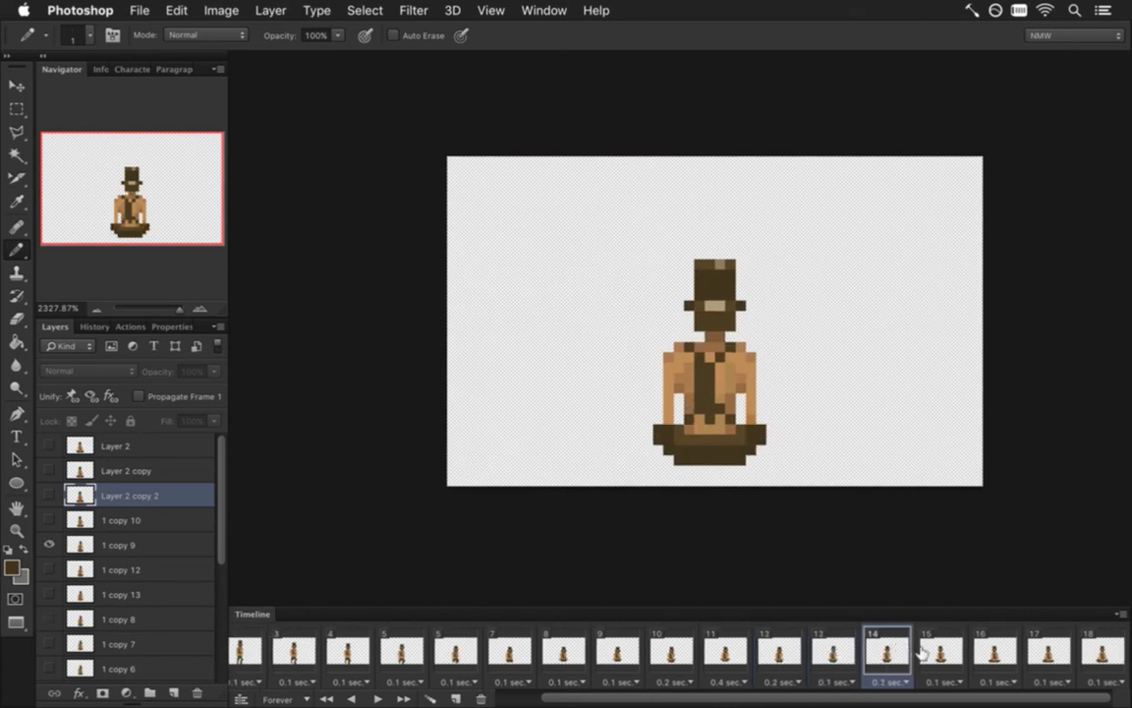
left_click(940, 652)
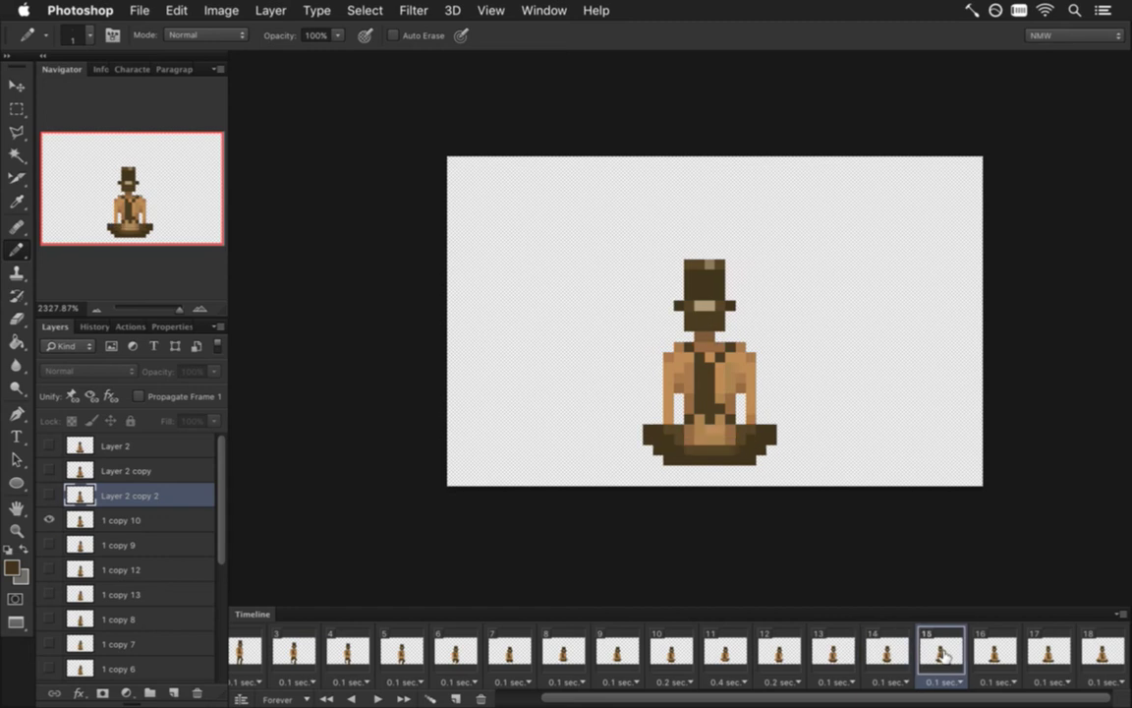
left_click(995, 652)
left_click(1042, 648)
left_click(1085, 645)
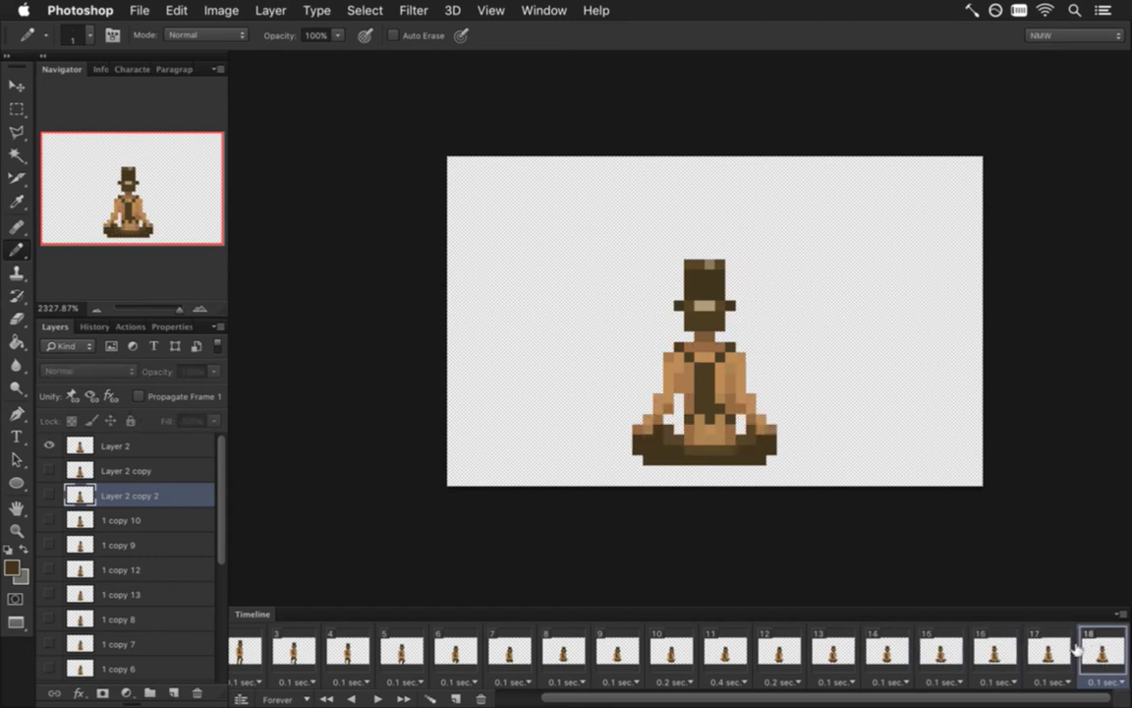
left_click(881, 647)
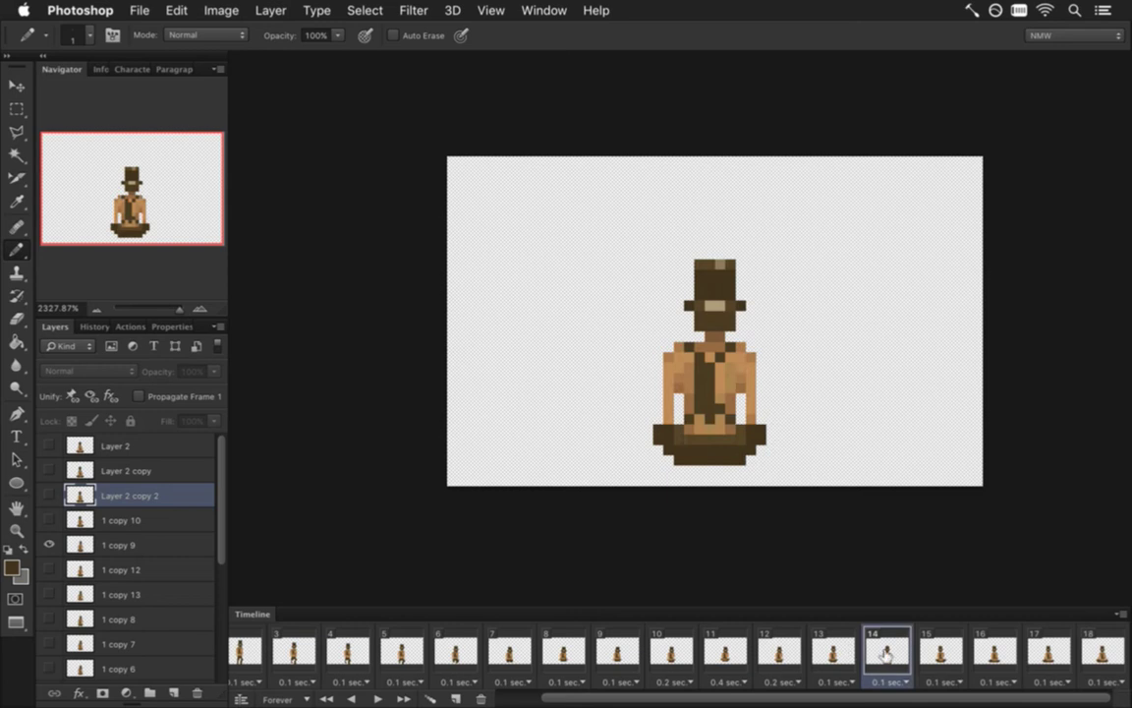
Pencil a dark brown row about 7 pixels wide beneath the legs in frame 15 on 1 copy 10 and frame 16 on Layer 2 copy 2.
left_click(931, 651)
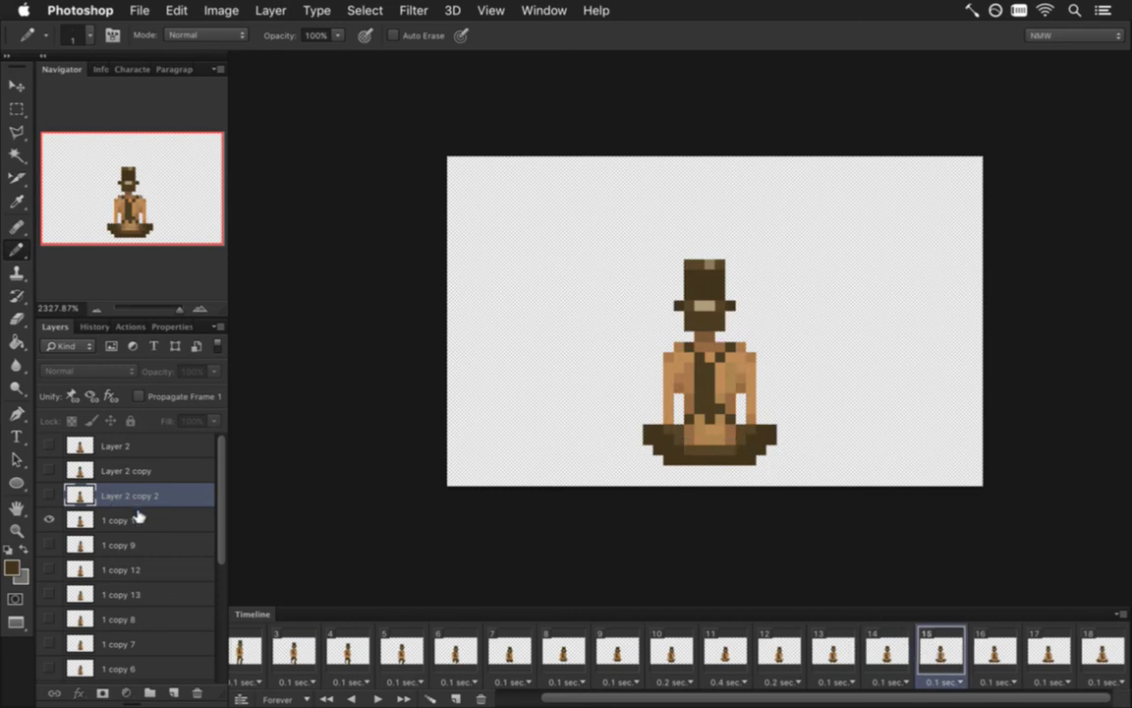
left_click(208, 520)
left_click(653, 425, "alt")
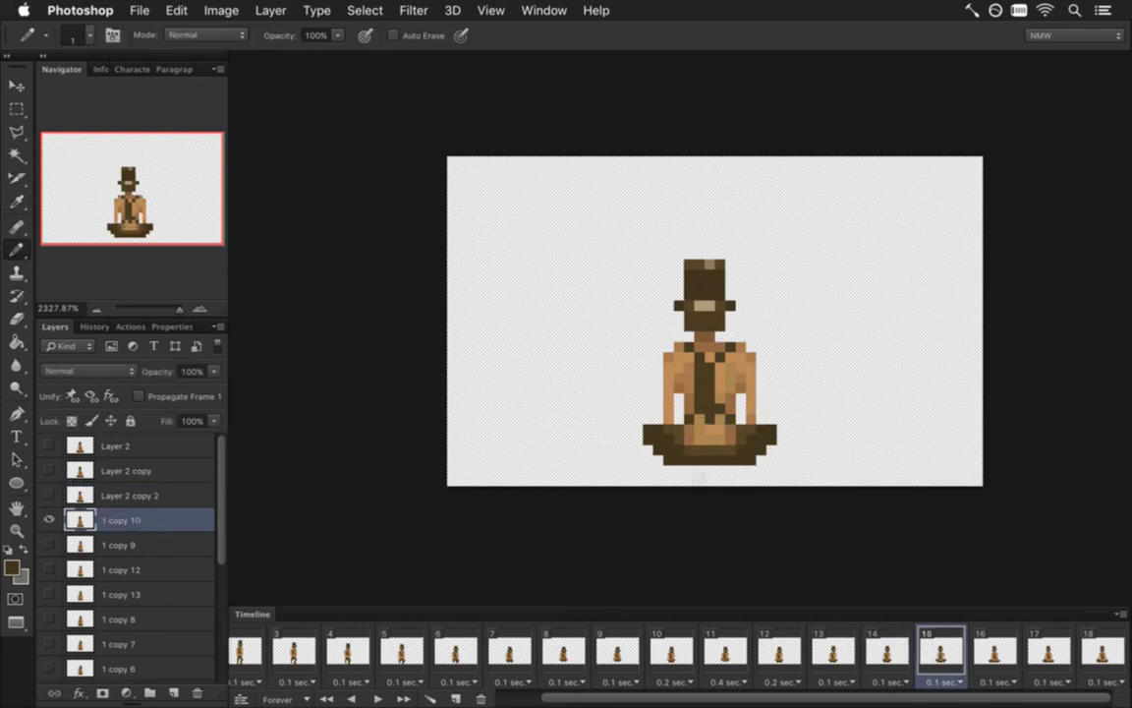
left_click_drag(680, 491, 725, 489)
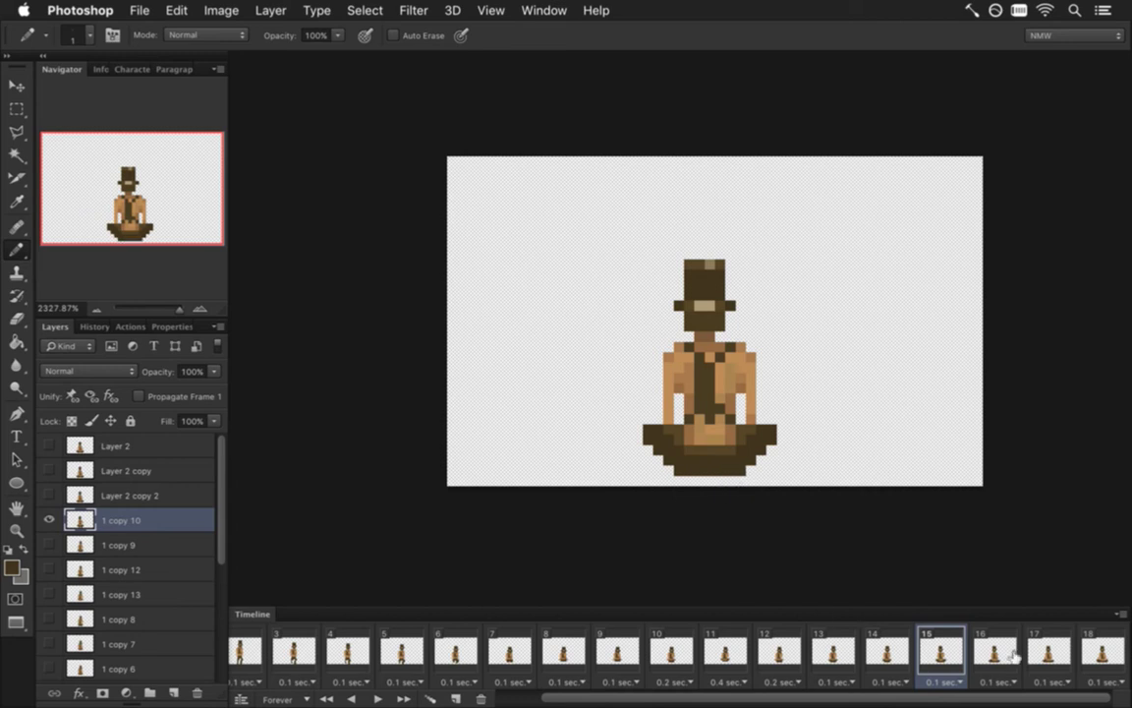
left_click(1015, 656)
left_click(157, 492)
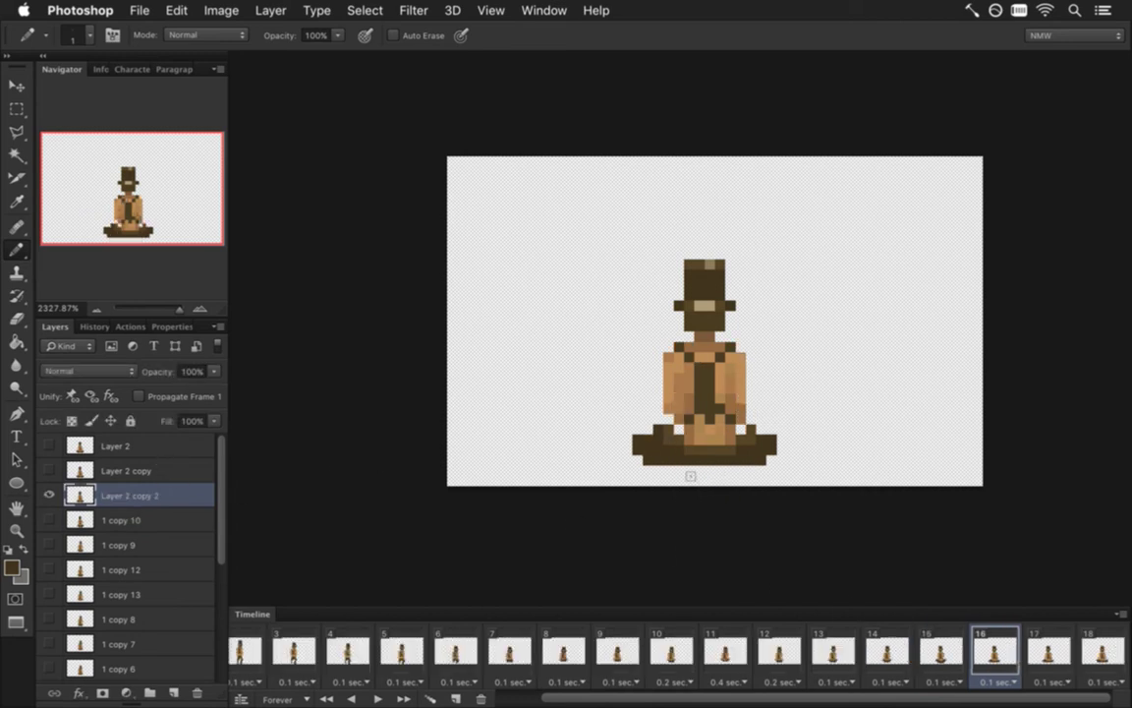
left_click_drag(682, 488, 738, 489)
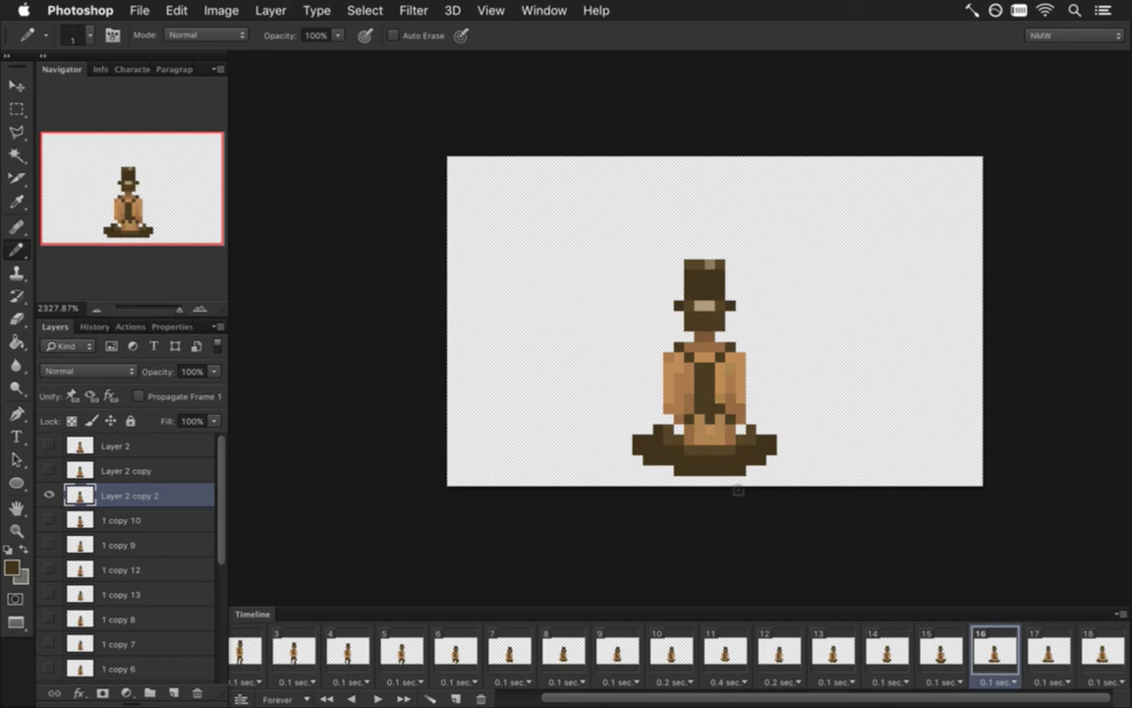
Pencil the same dark brown row beneath the legs in frame 17 on Layer 2 copy and frame 18 on Layer 2.
key("Right")
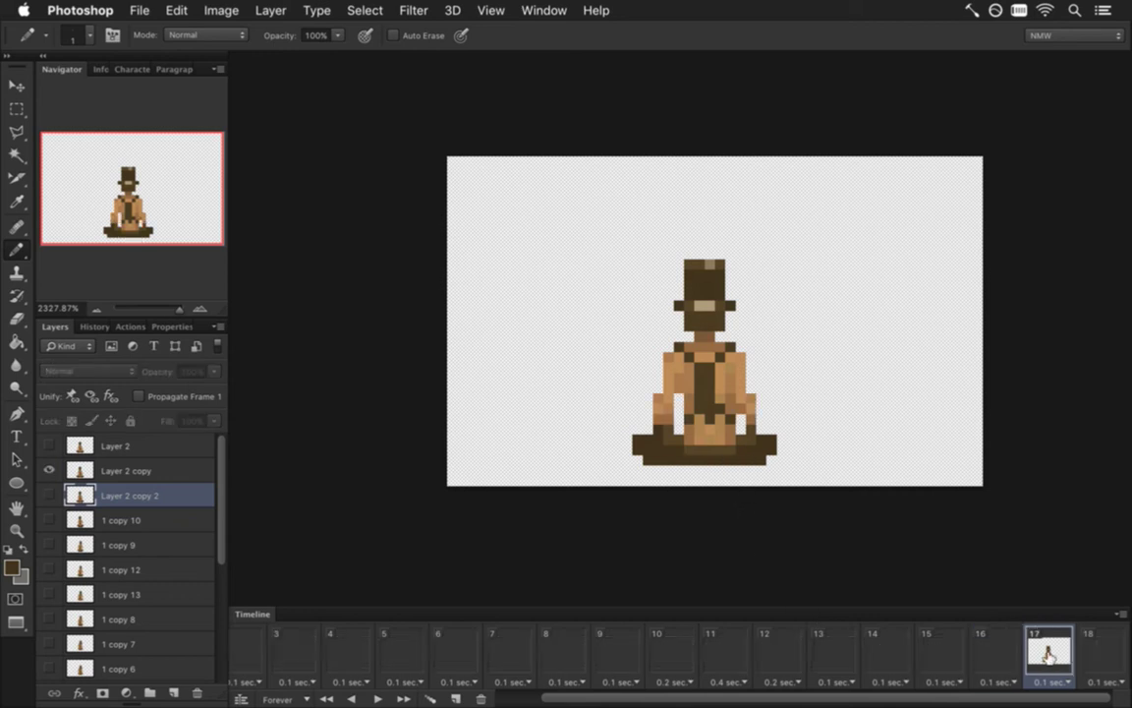
left_click(120, 468)
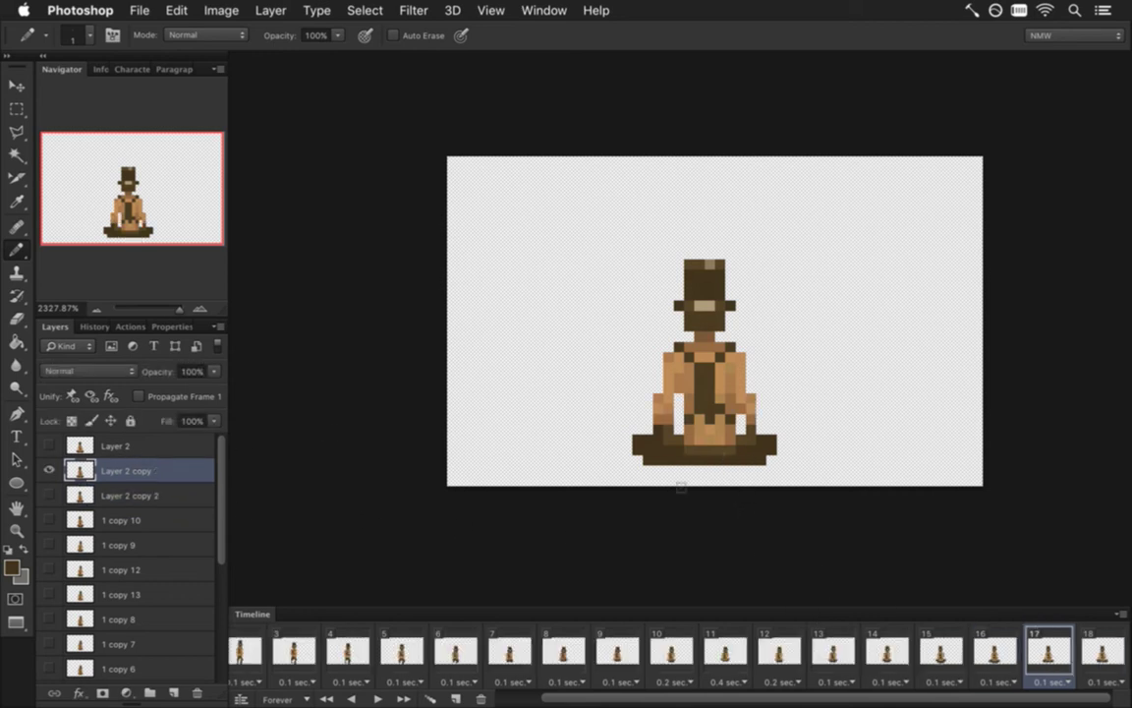
left_click_drag(683, 487, 730, 488)
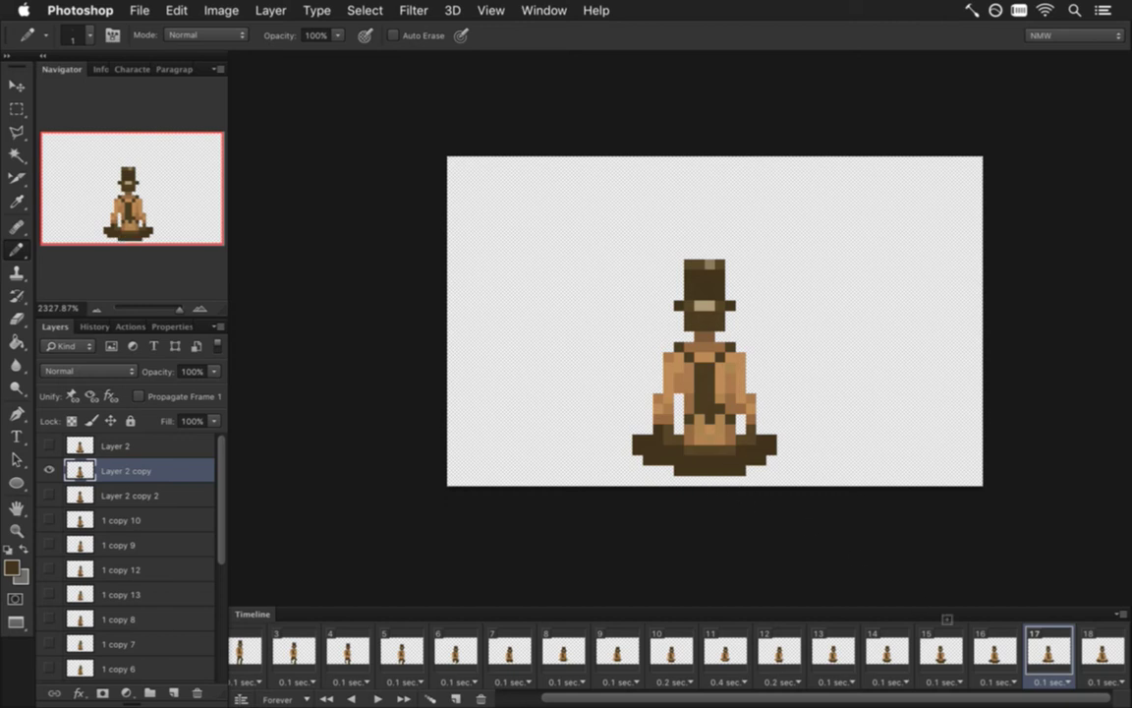
left_click(1098, 651)
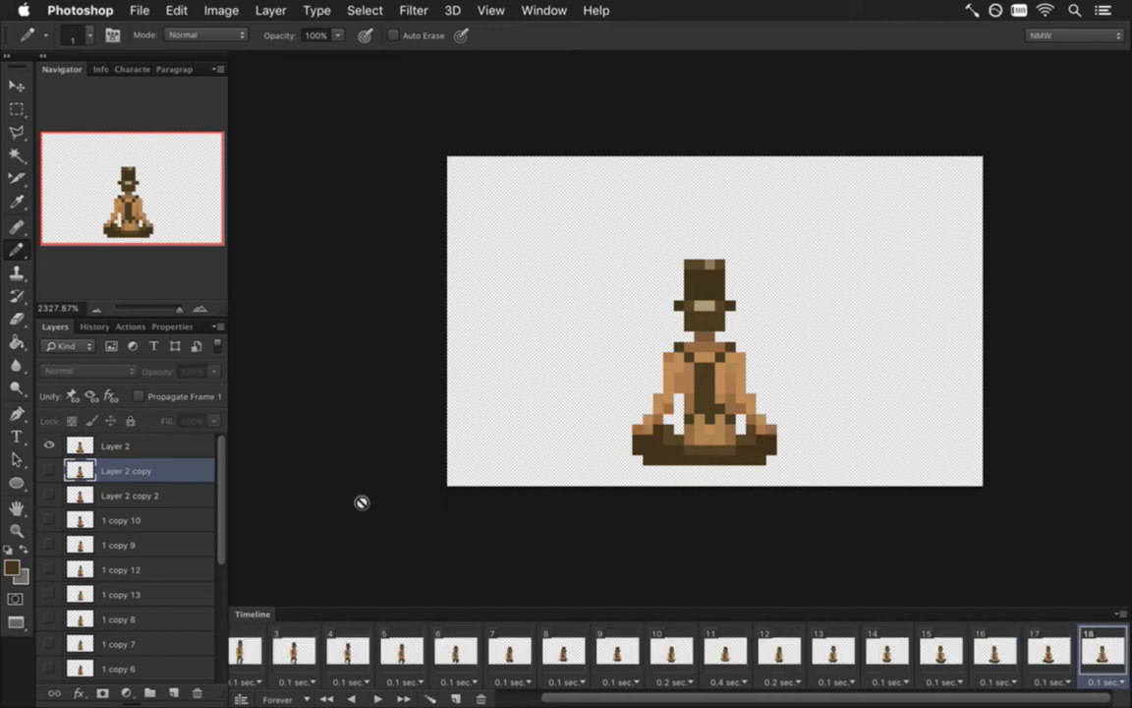
left_click(118, 445)
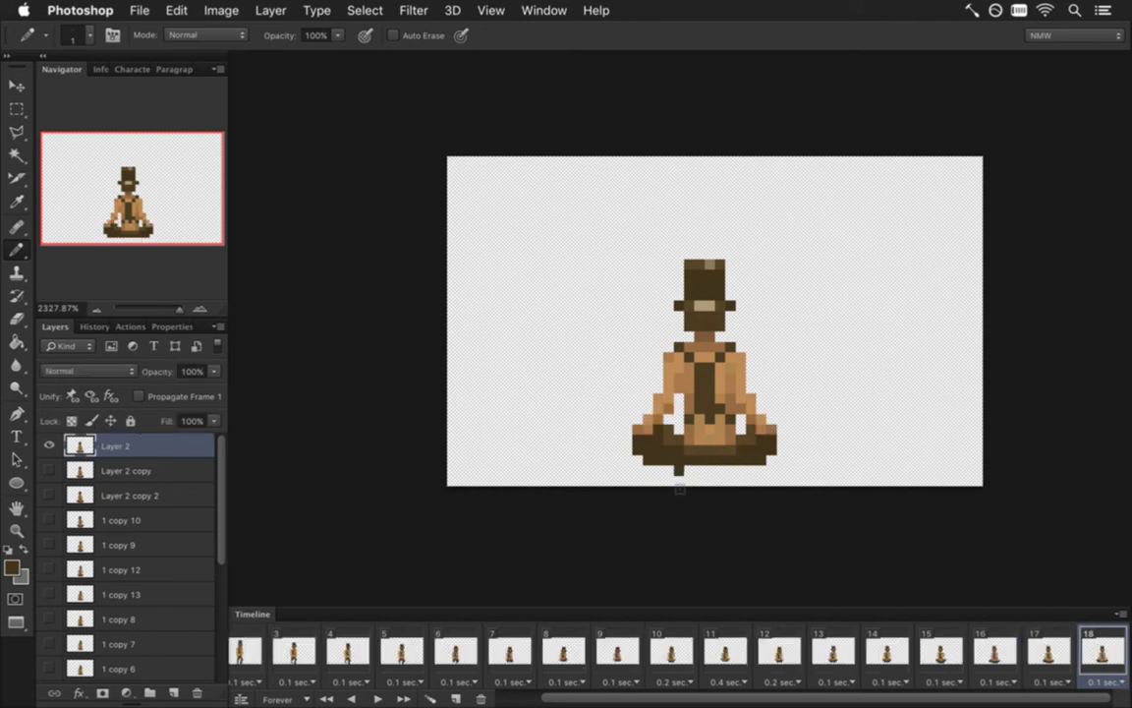
left_click_drag(679, 488, 734, 490)
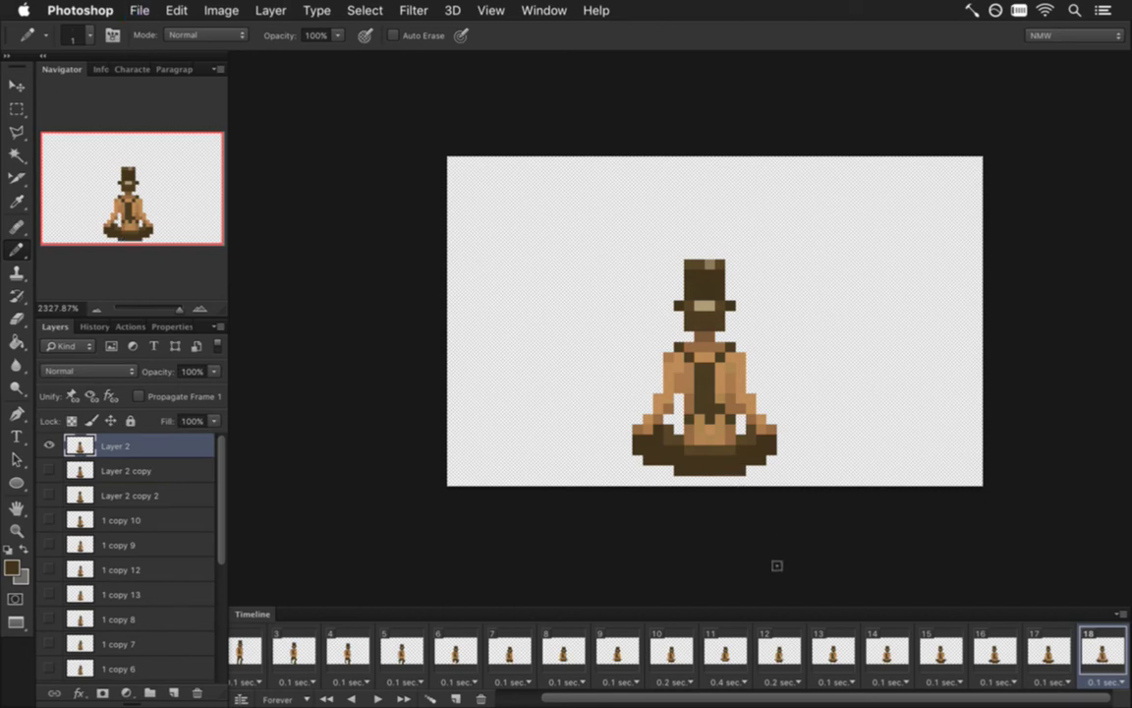
Render the updated RoqMeditateN animation and switch to the RoqMeditateSheathN.psd document.
key("super+shift+alt+r")
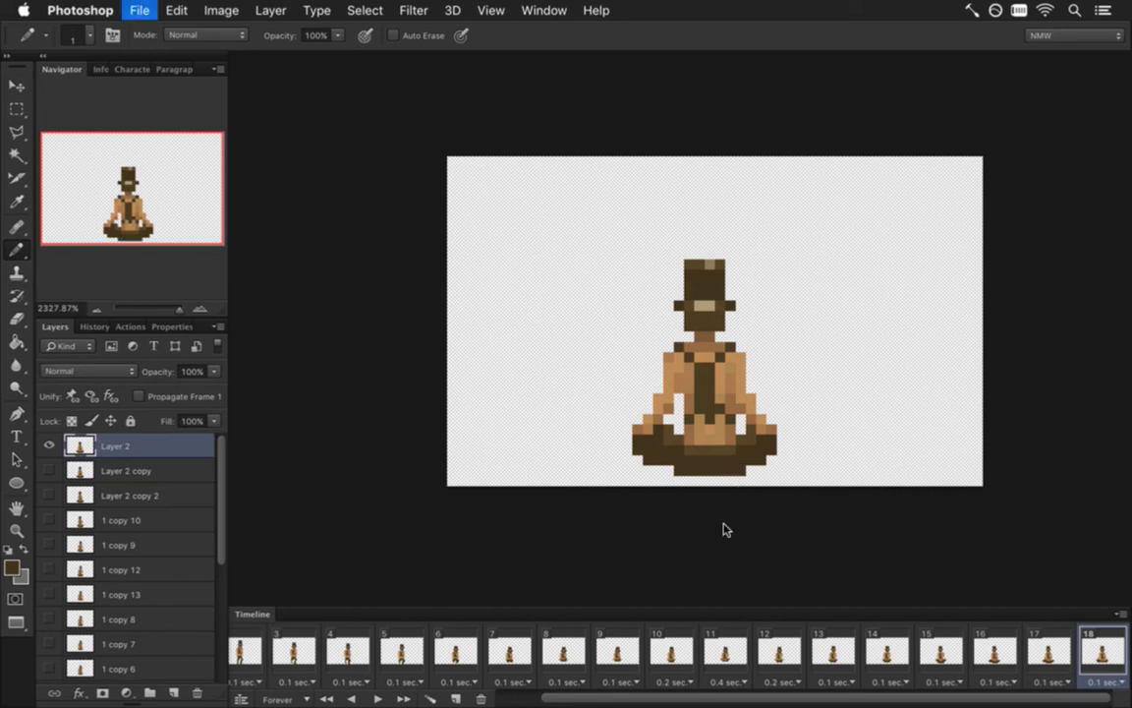
key("Return")
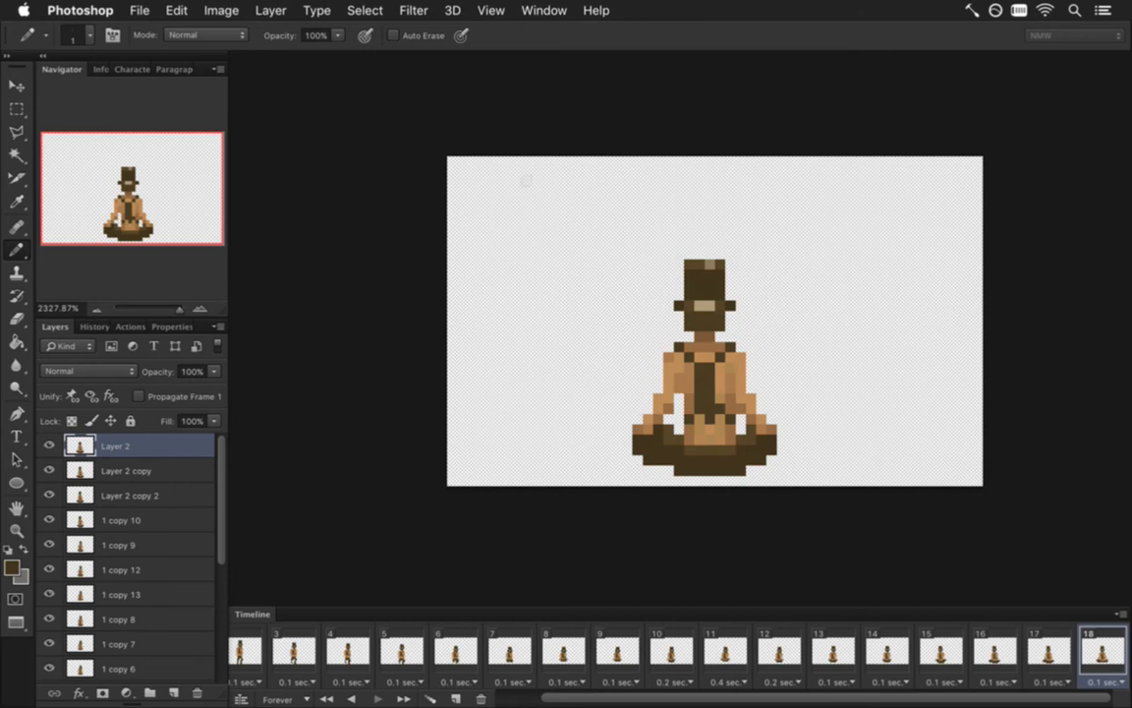
left_click(543, 10)
scroll(628, 590, "down", 1)
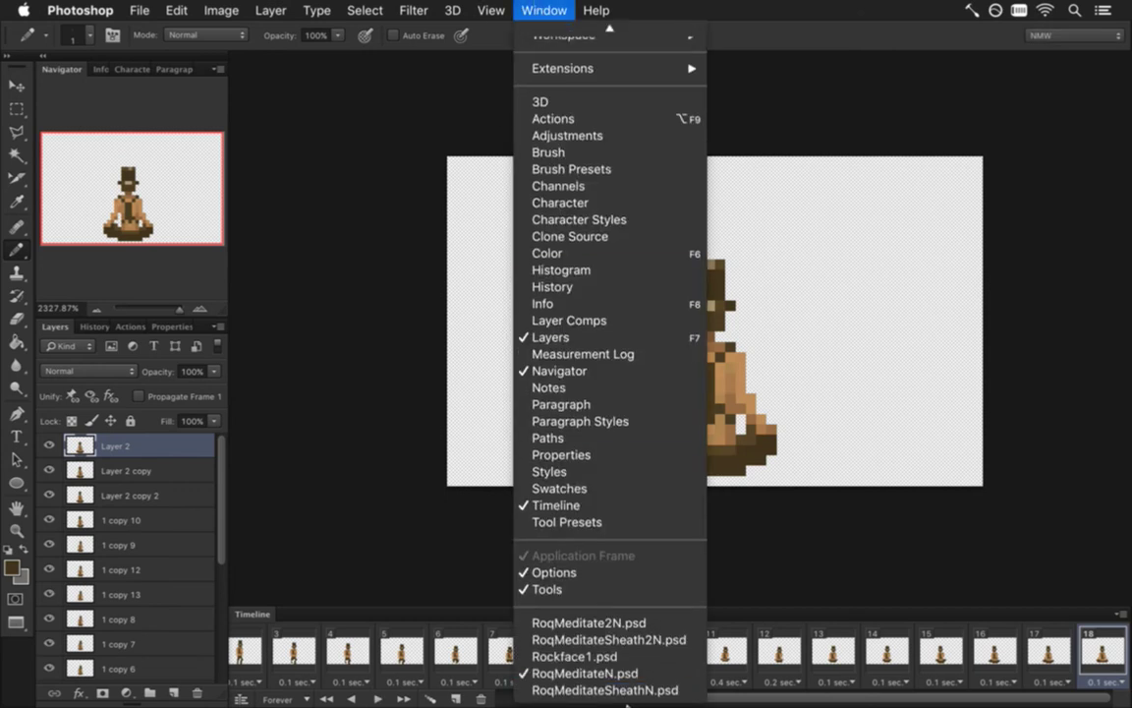
left_click(632, 624)
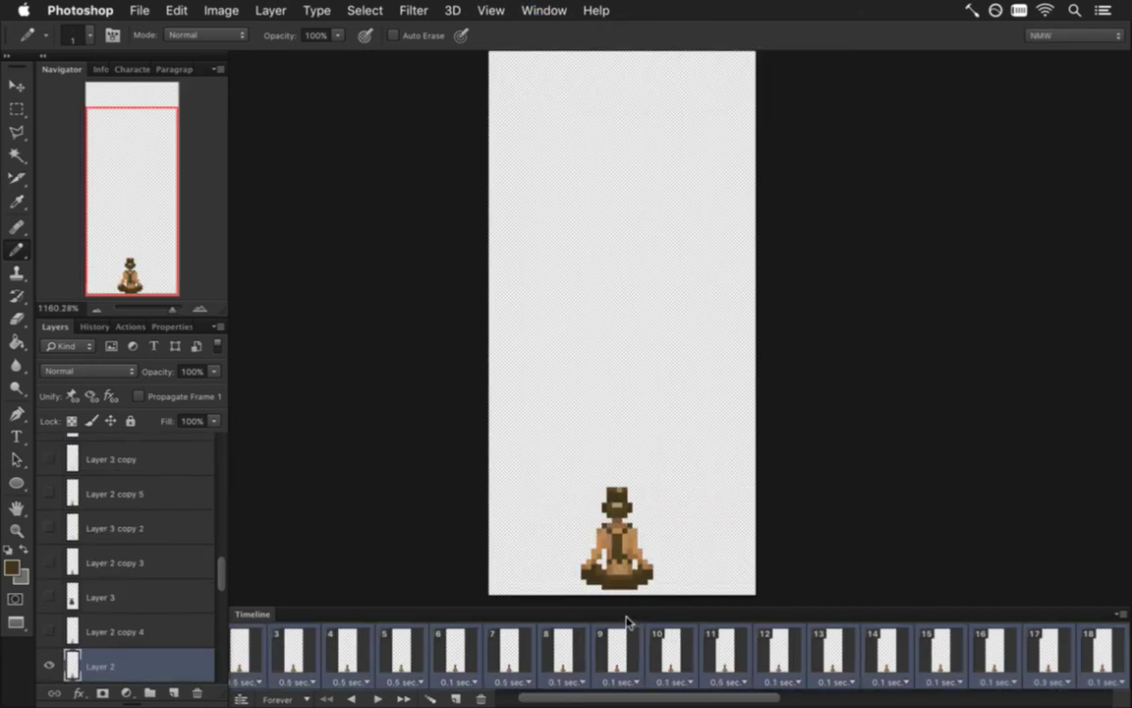
left_click(544, 10)
scroll(614, 687, "down", 1)
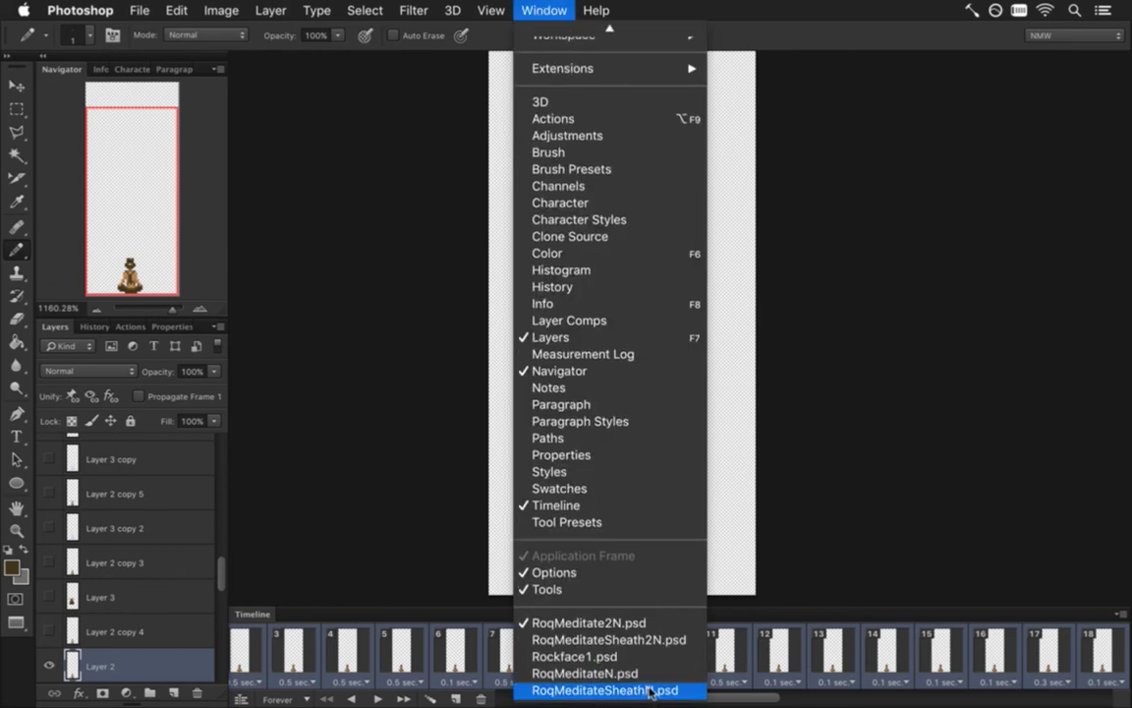
left_click(648, 689)
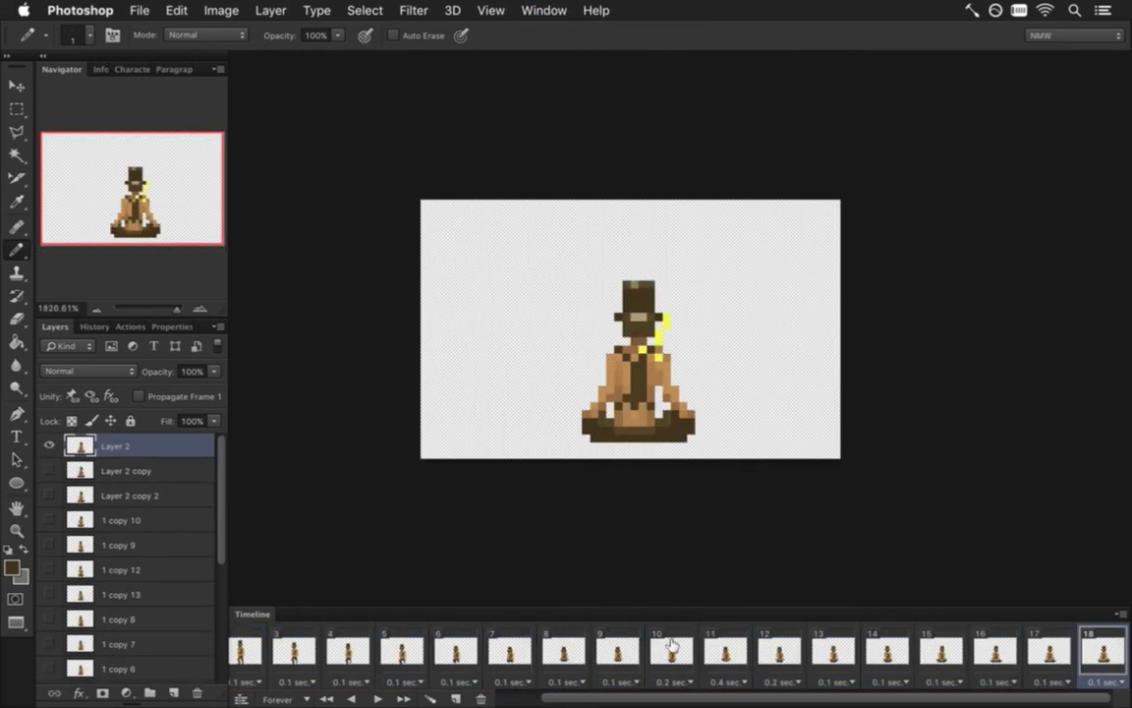
Examine the base of the sheathed figure in frames 9 to 15.
left_click(722, 648)
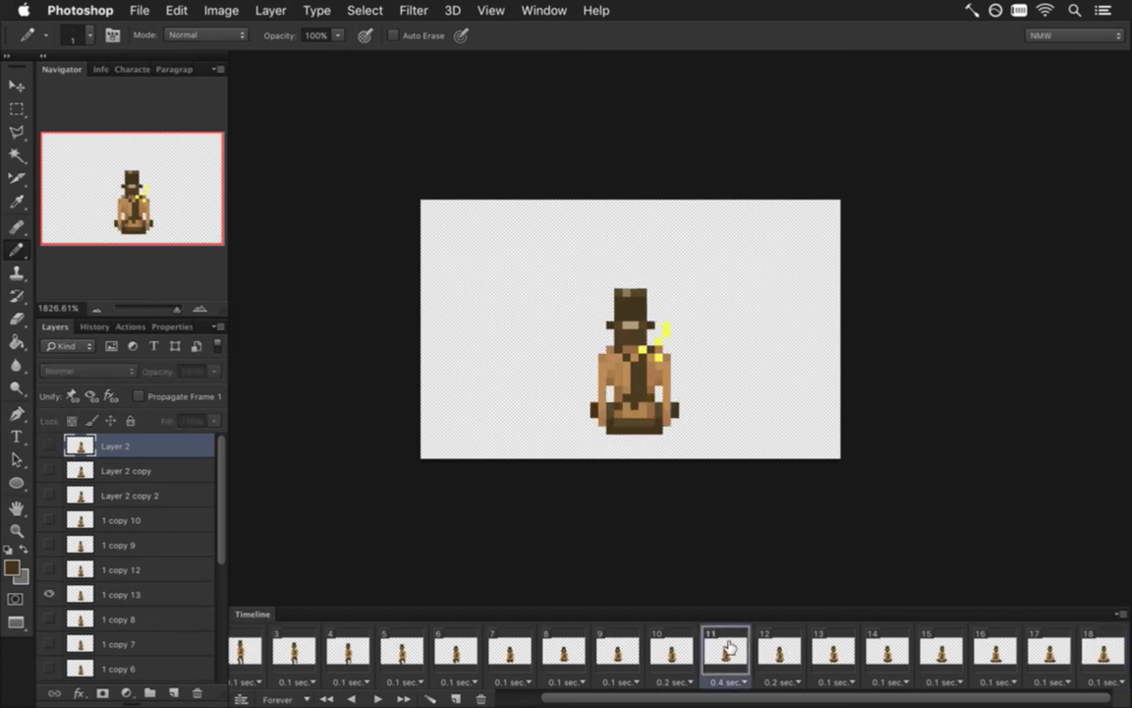
left_click(671, 649)
left_click(619, 648)
left_click(678, 650)
left_click(729, 650)
left_click(801, 652)
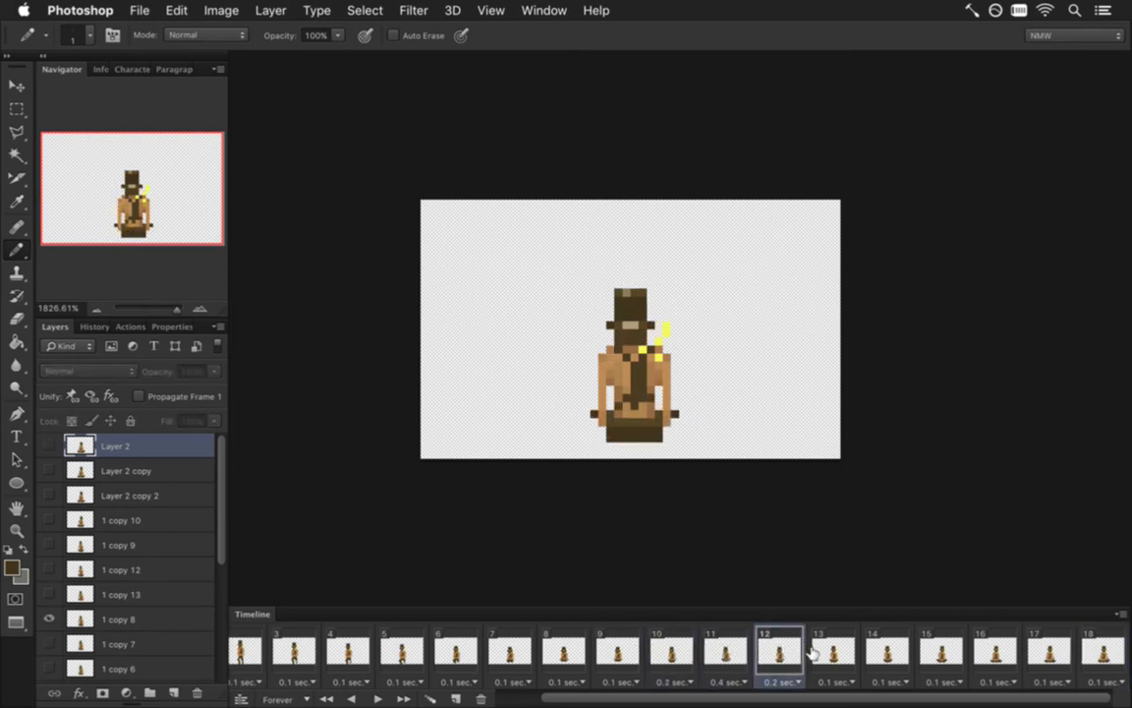
left_click(834, 654)
left_click(895, 645)
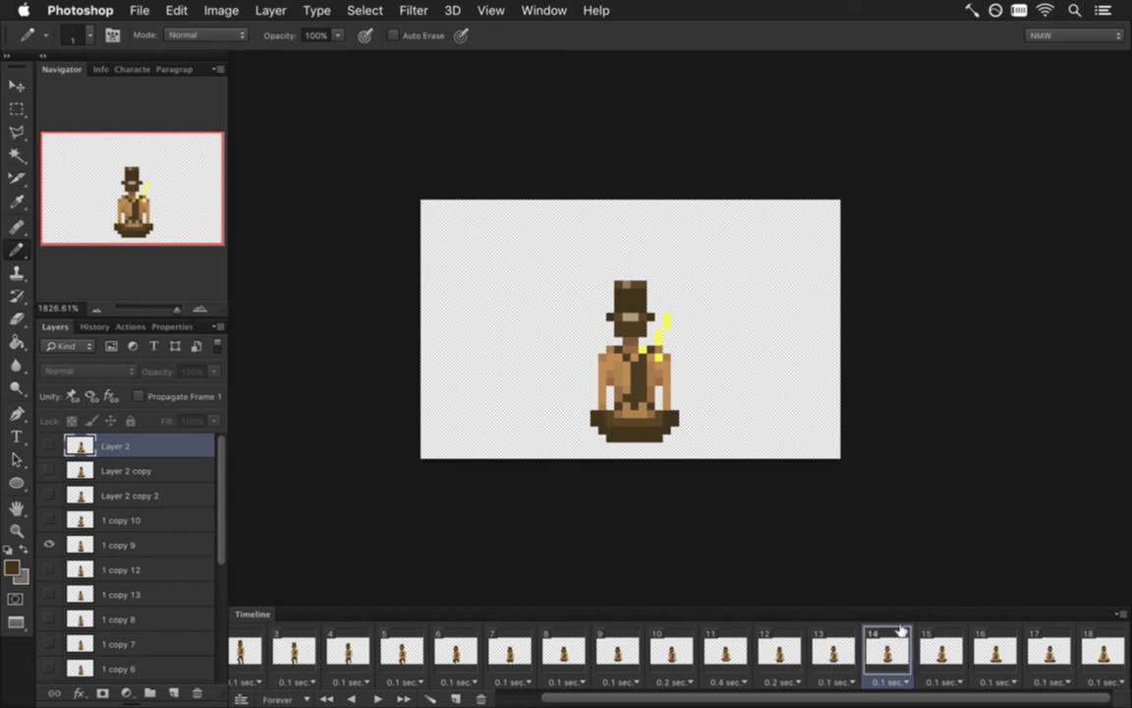
left_click(938, 643)
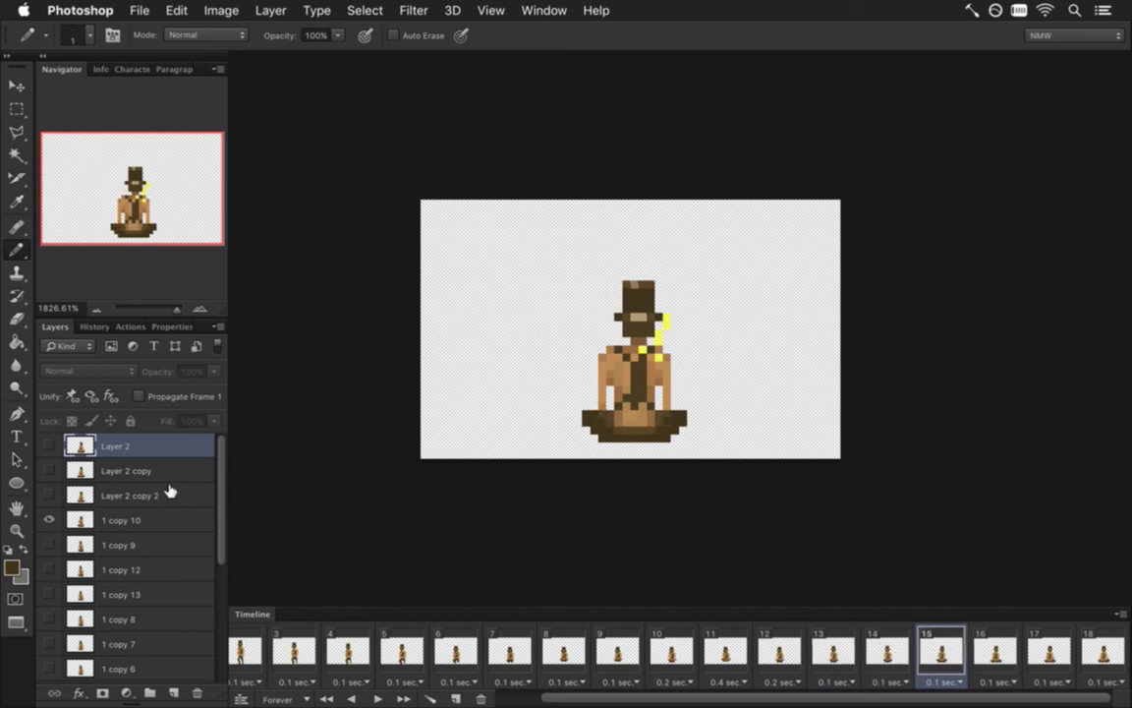
Pencil a dark brown row about 7 pixels wide beneath the sheathed figure in frame 15 on 1 copy 10 and frame 16 on Layer 2 copy 2.
left_click(165, 519)
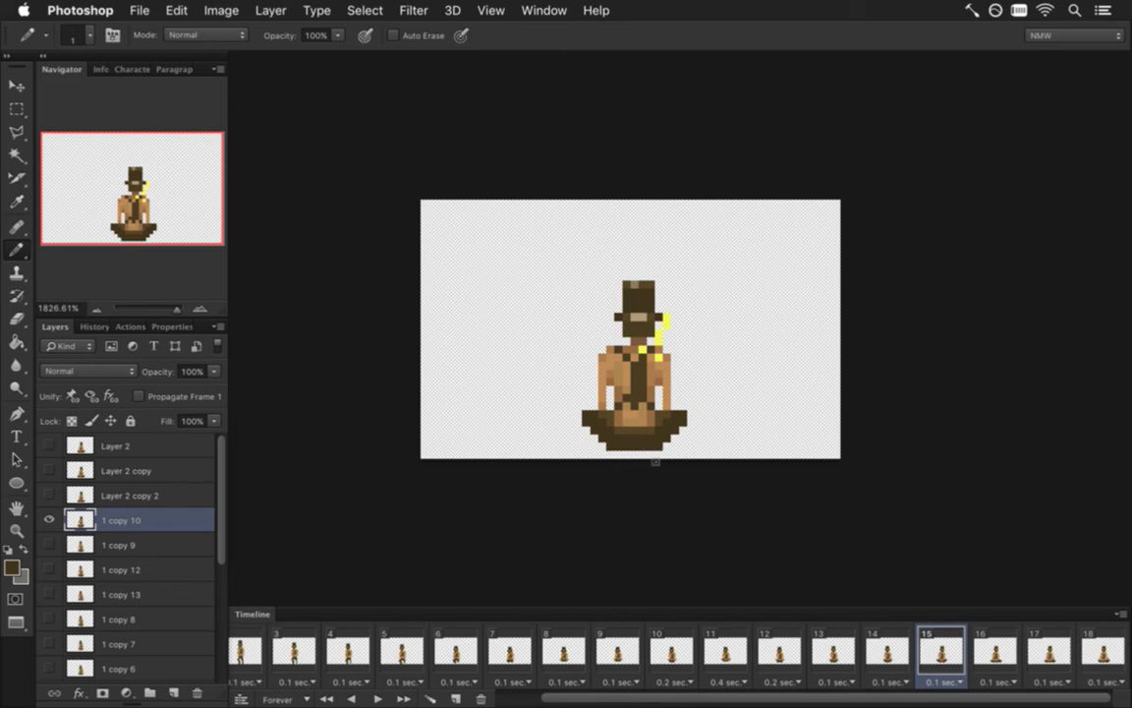
left_click(994, 649)
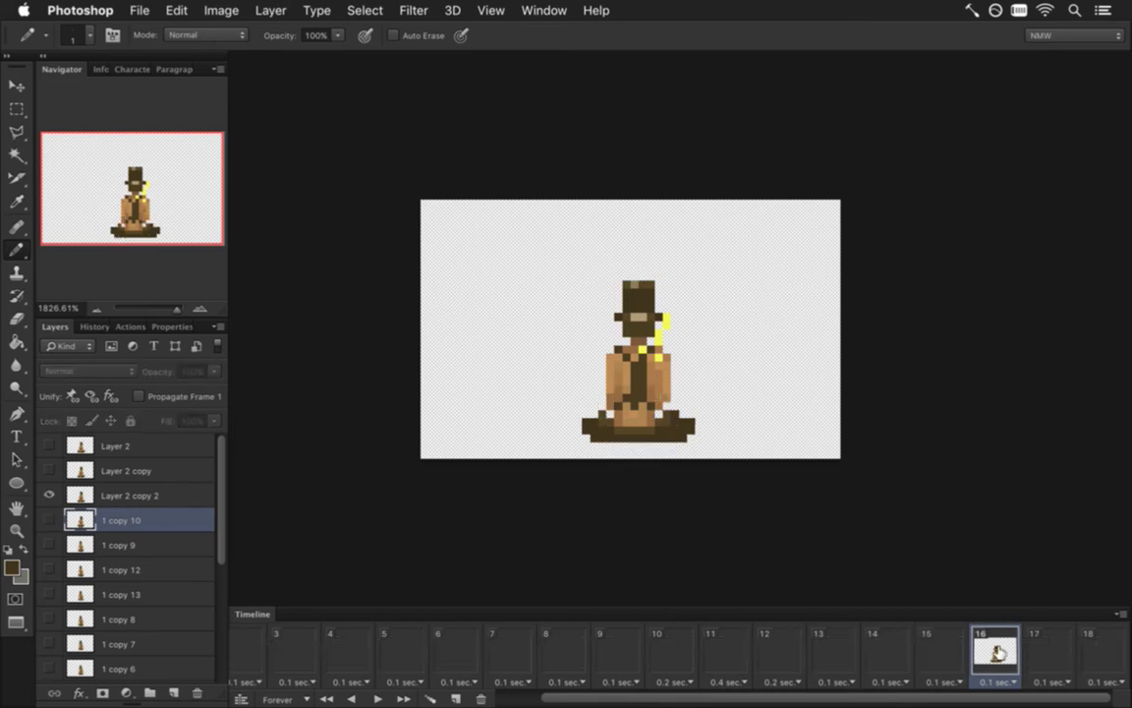
left_click(162, 495)
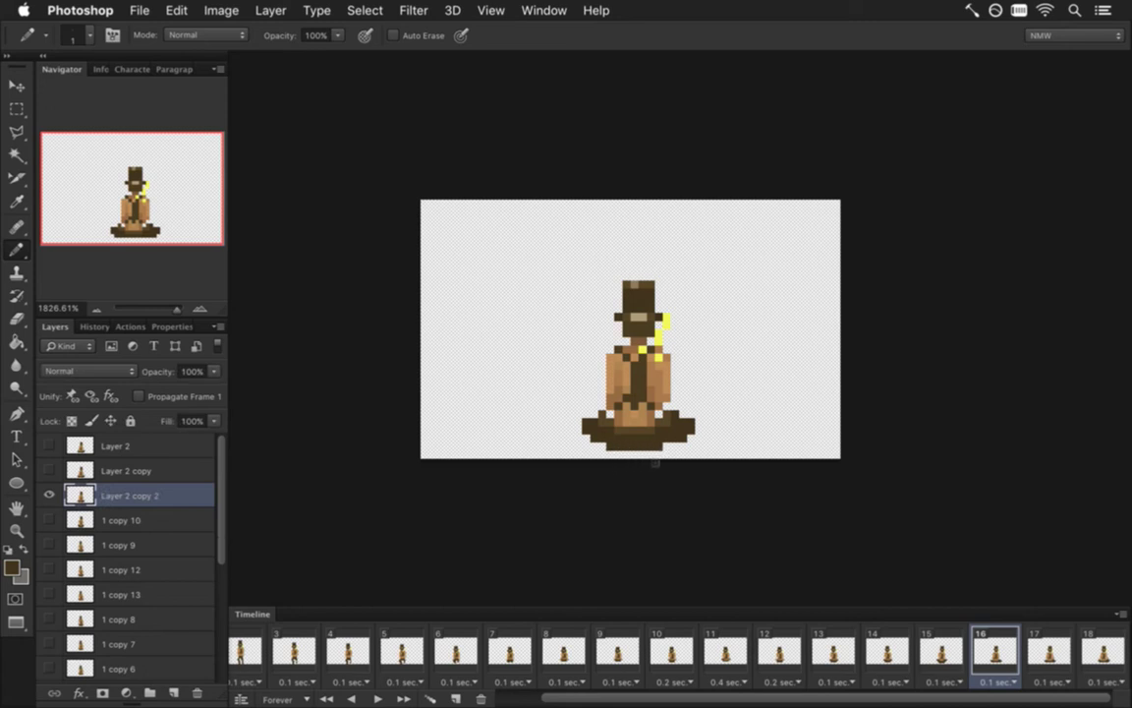
Pencil the matching dark brown base row beneath the sheathed figure in frame 17 on Layer 2 copy and frame 18 on Layer 2.
left_click(1048, 649)
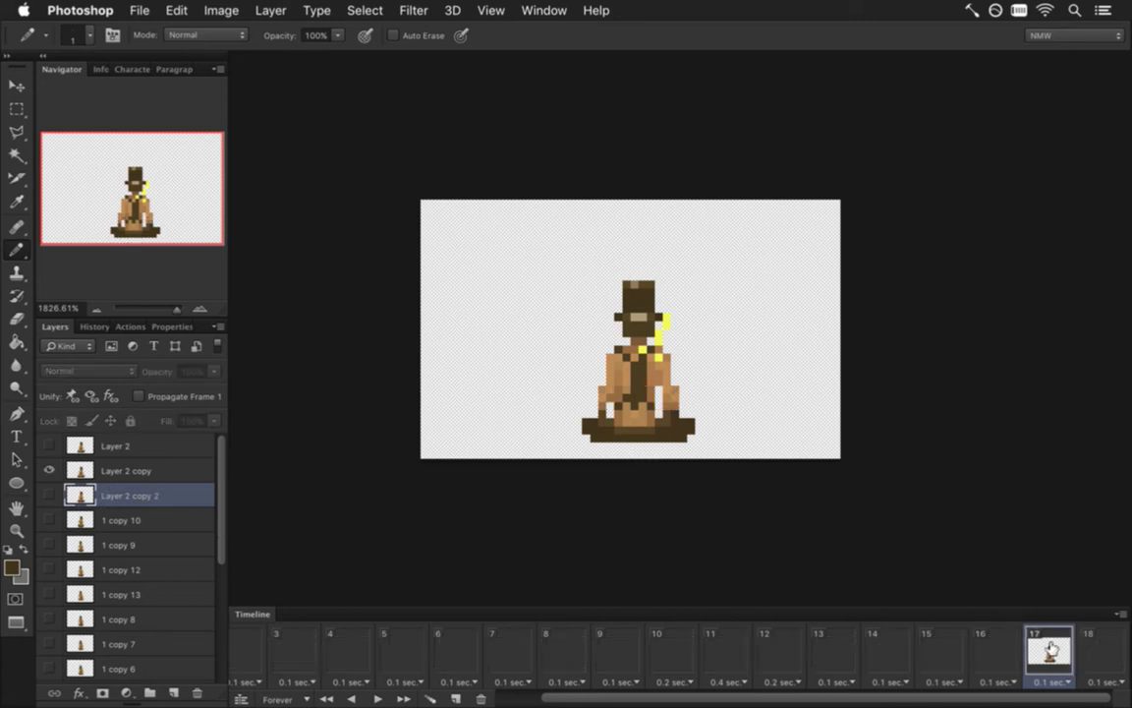
left_click(169, 470)
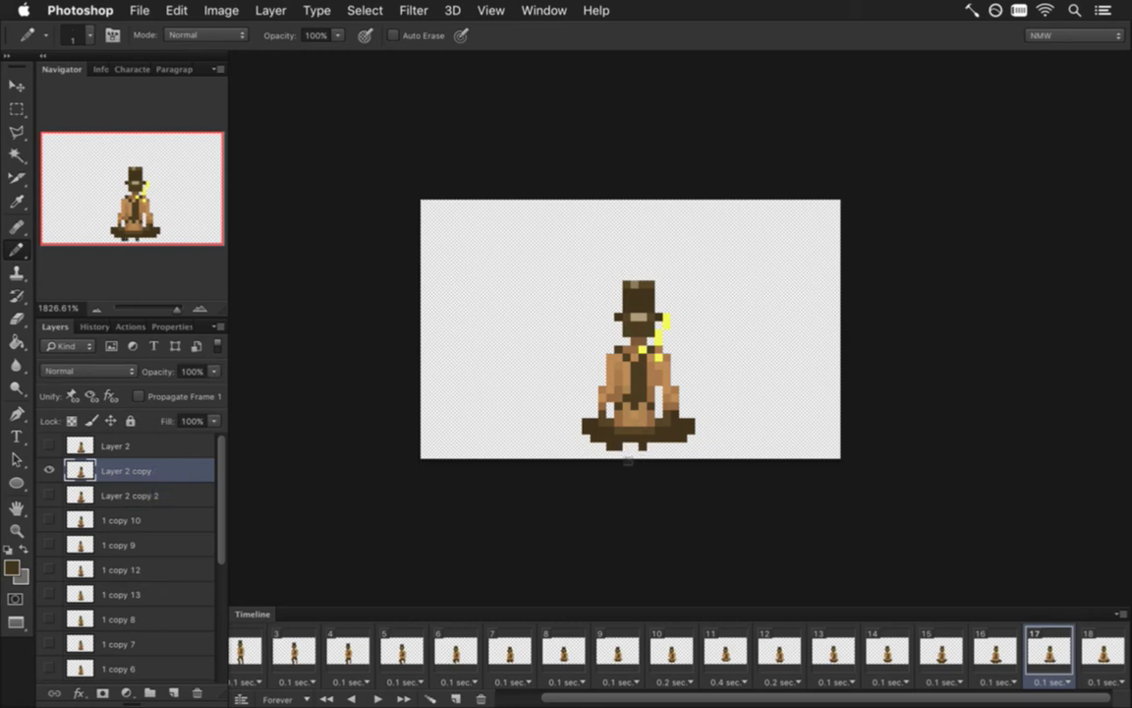
left_click(1114, 657)
left_click(133, 450)
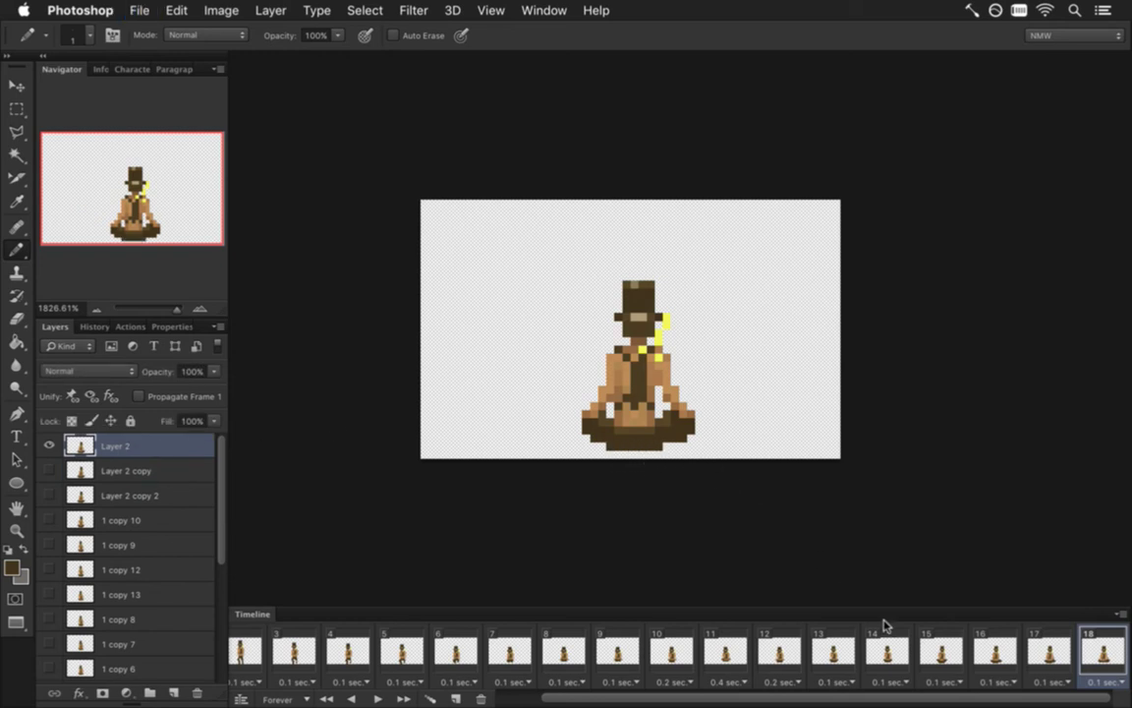
Check the base row in frames 16 to 18 against frames 7 to 9 and play back the animation.
left_click(1010, 654)
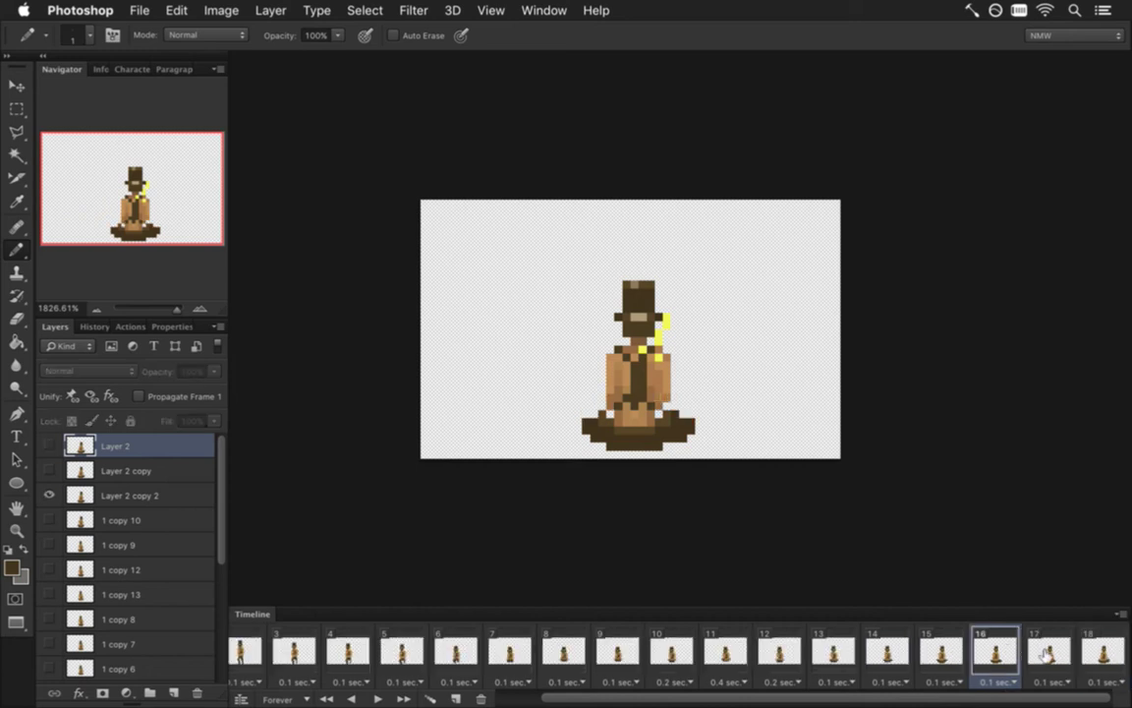
left_click(1069, 654)
left_click(1093, 648)
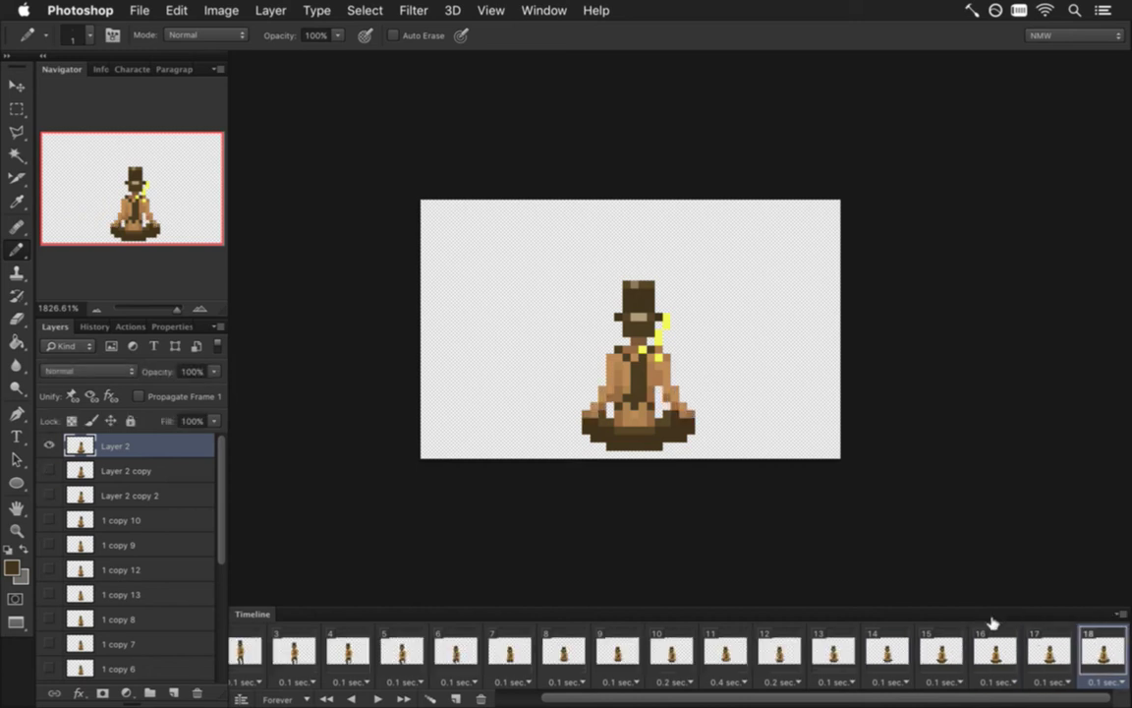
left_click(572, 644)
left_click(618, 649)
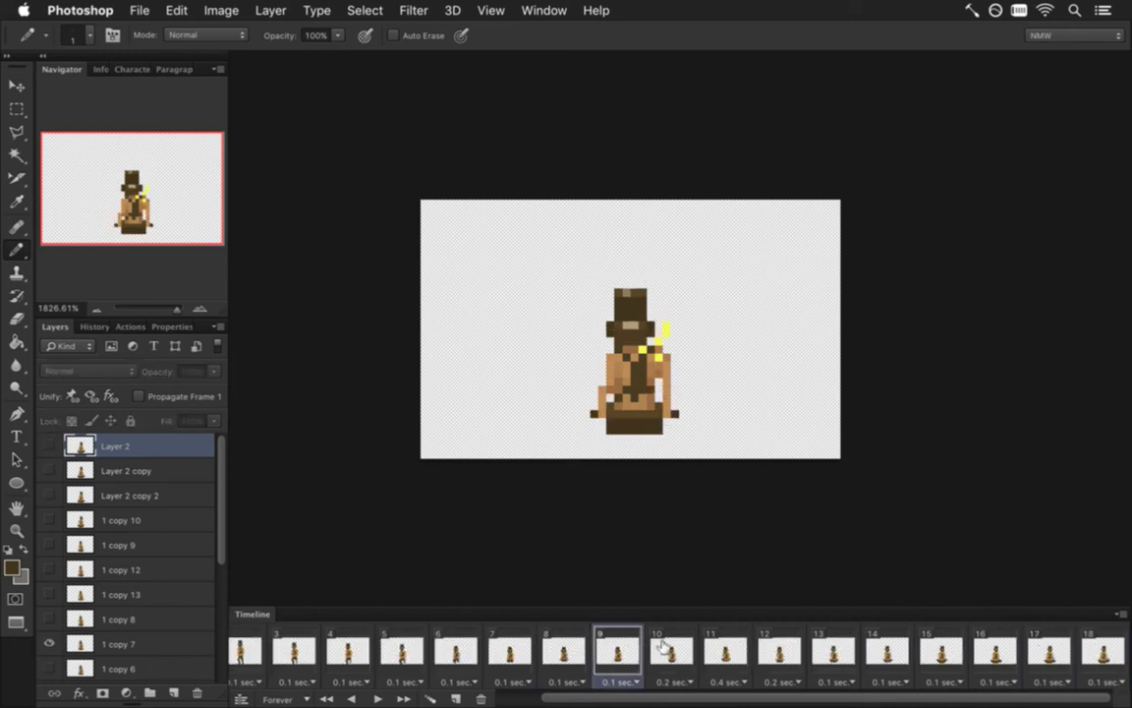
left_click(522, 650)
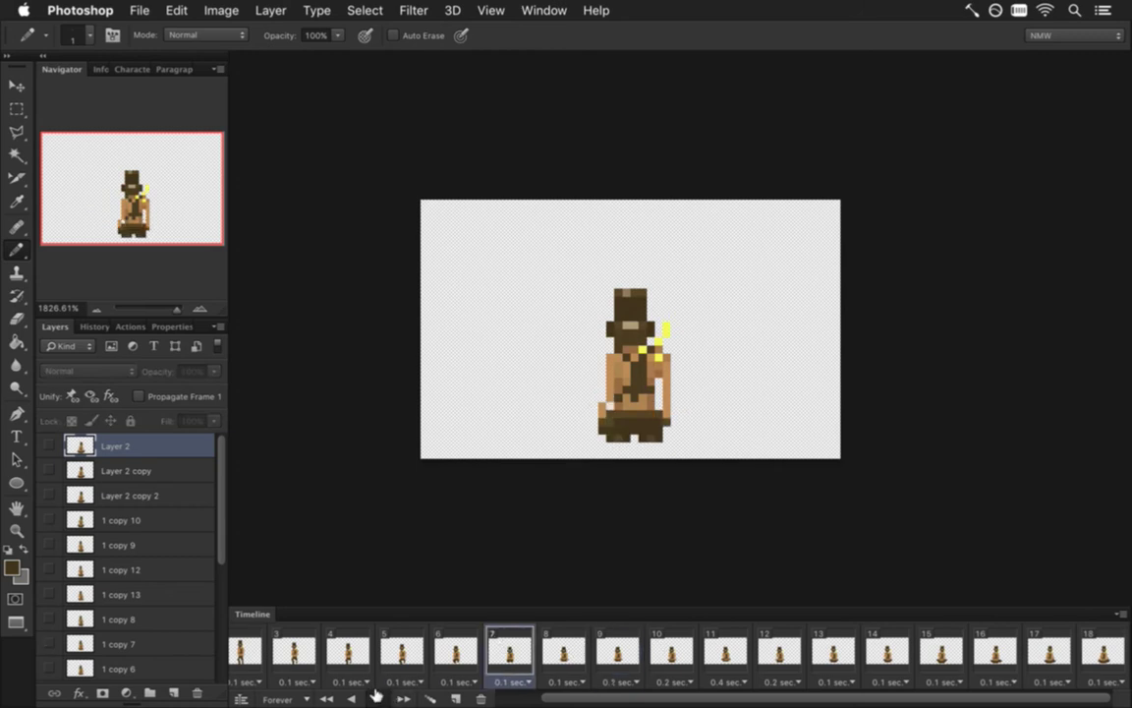
left_click(375, 696)
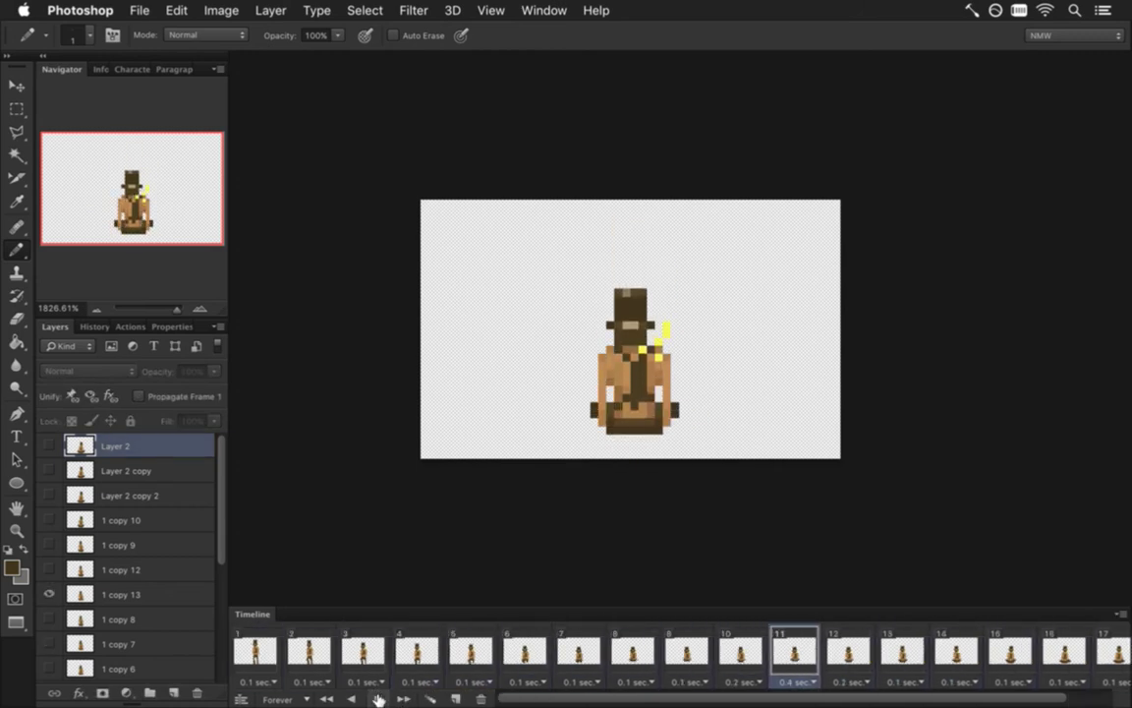
Render all frames as the RoqMeditateSheathN.png image sequence at 52 x 32 pixels and 10 fps.
key("ctrl+alt+shift+r")
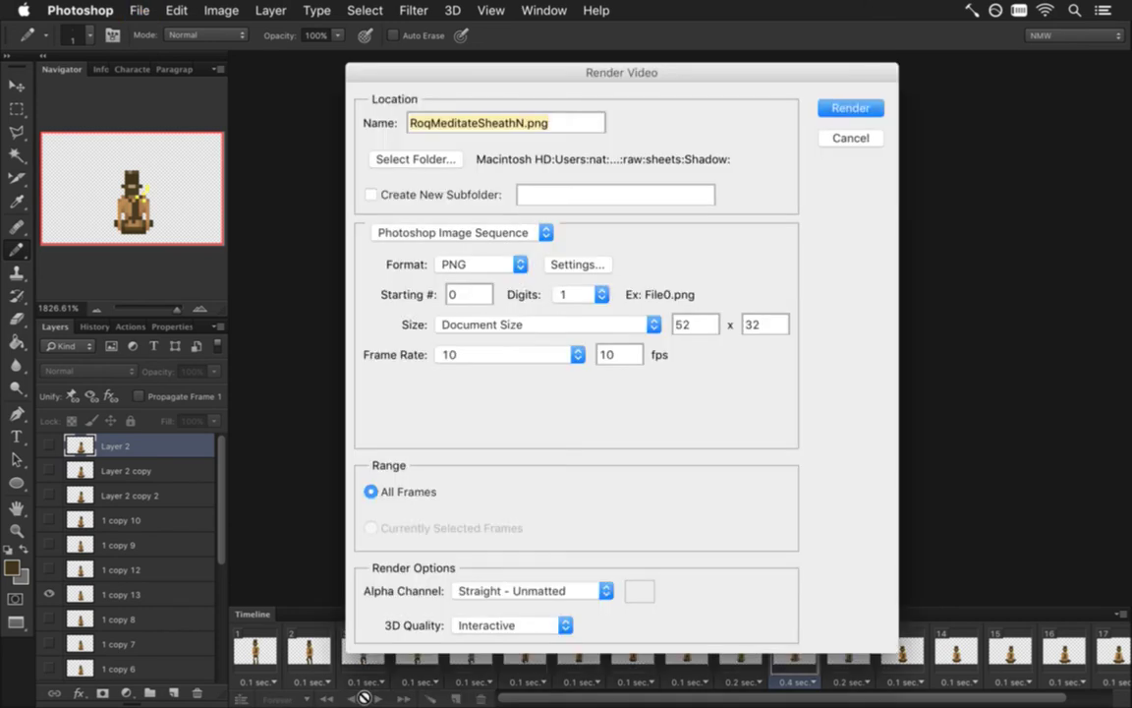
key("Return")
key("Return")
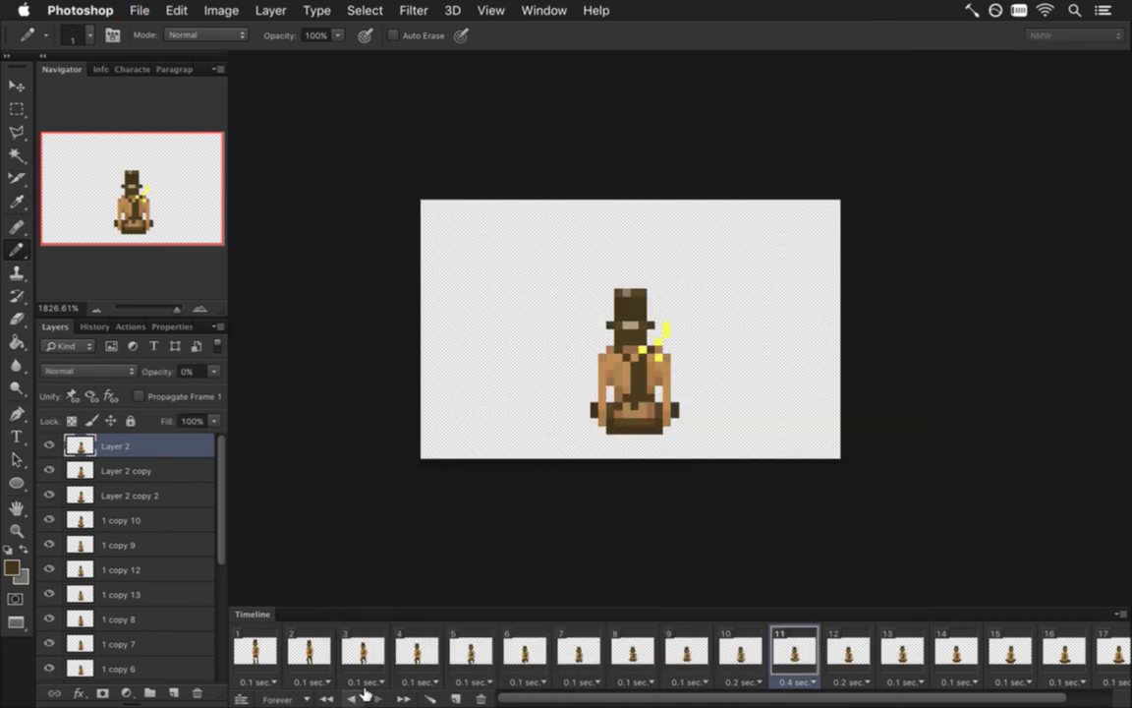
Switch to Xcode, run Songbringer and walk the character up and left through the canyon area.
key("super+Tab")
key("super+shift+Tab")
key("super+shift+Tab")
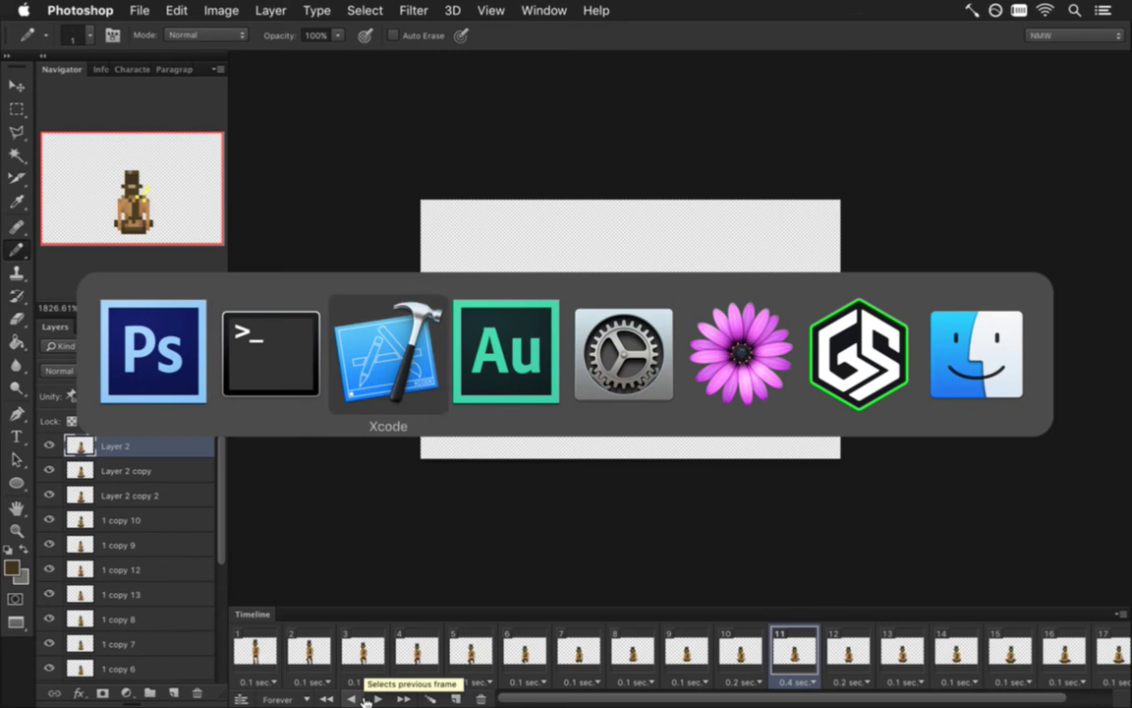
key("super+Tab")
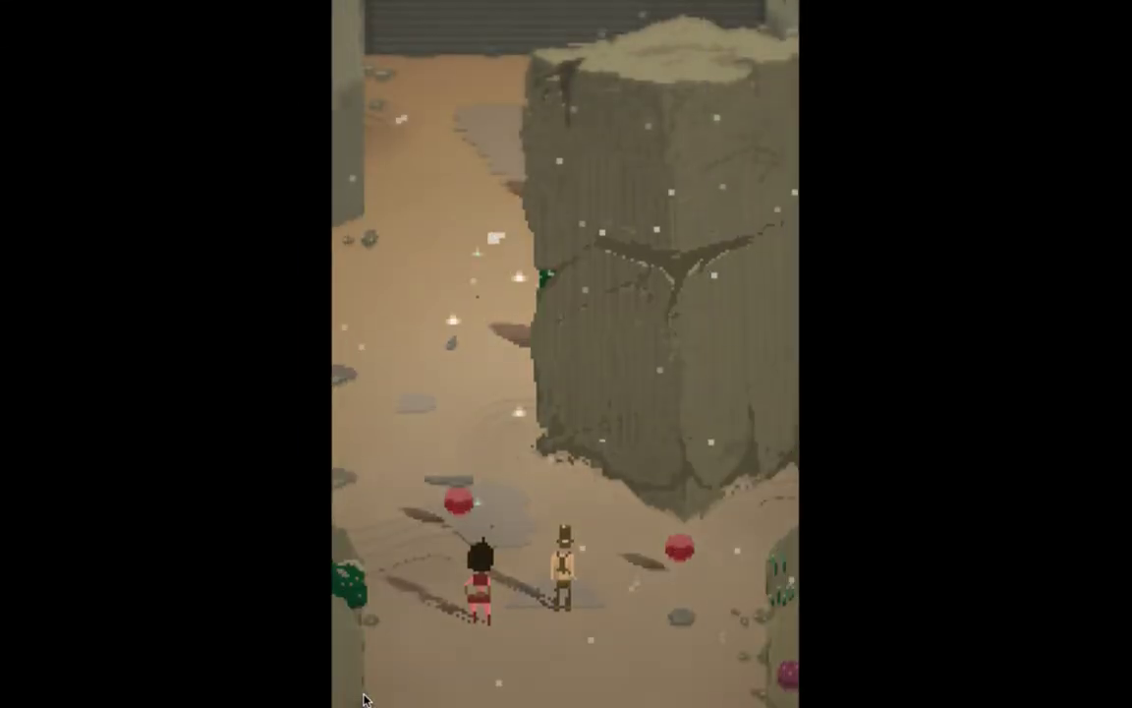
key("Up")
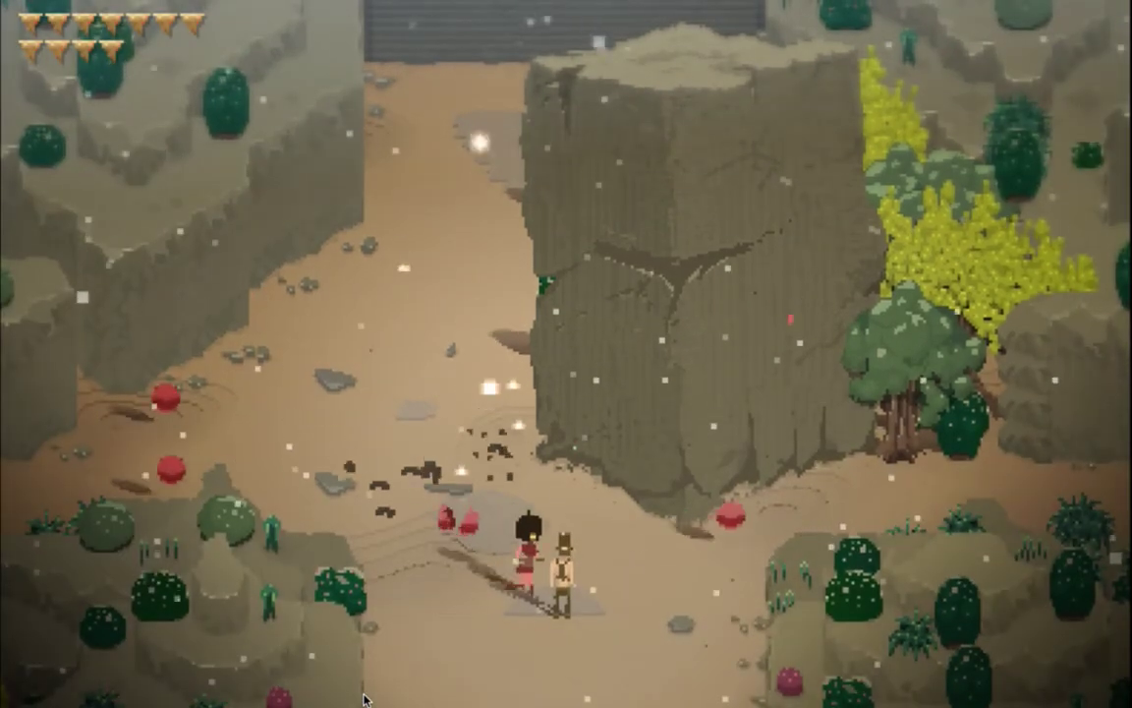
key("Left")
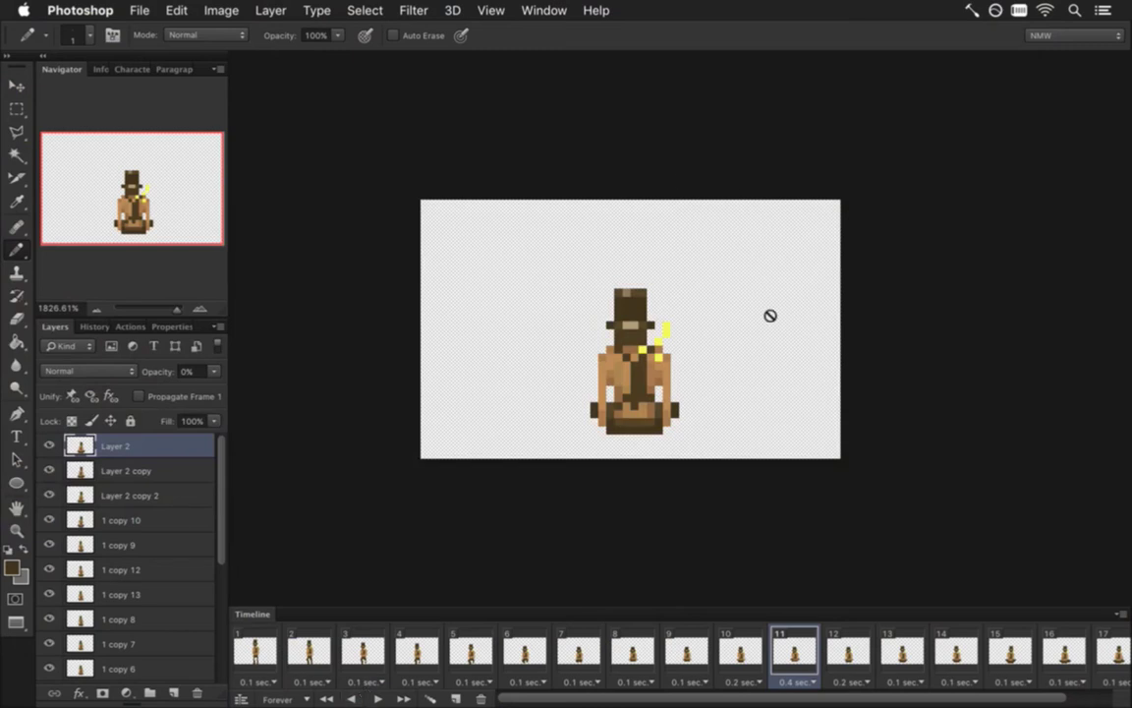
Switch to Ableton Live and open the Meditate.als set from the Songbringer folder.
mouse_move(1129, 364)
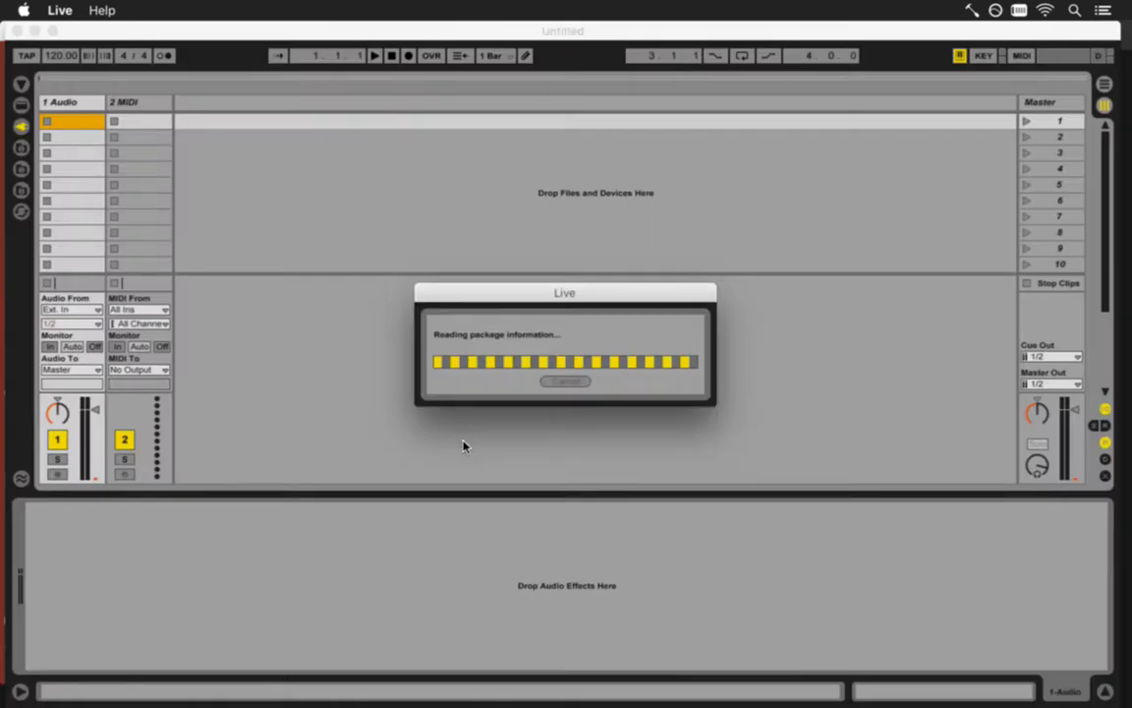
left_click(101, 10)
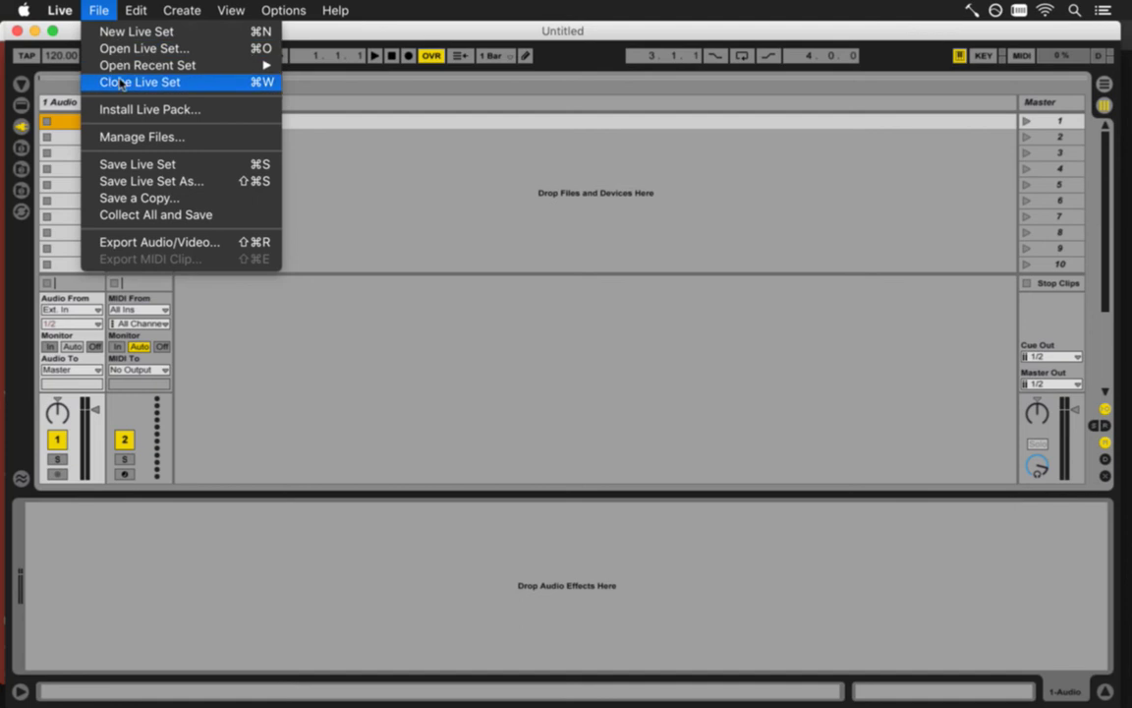
mouse_move(132, 69)
left_click(195, 49)
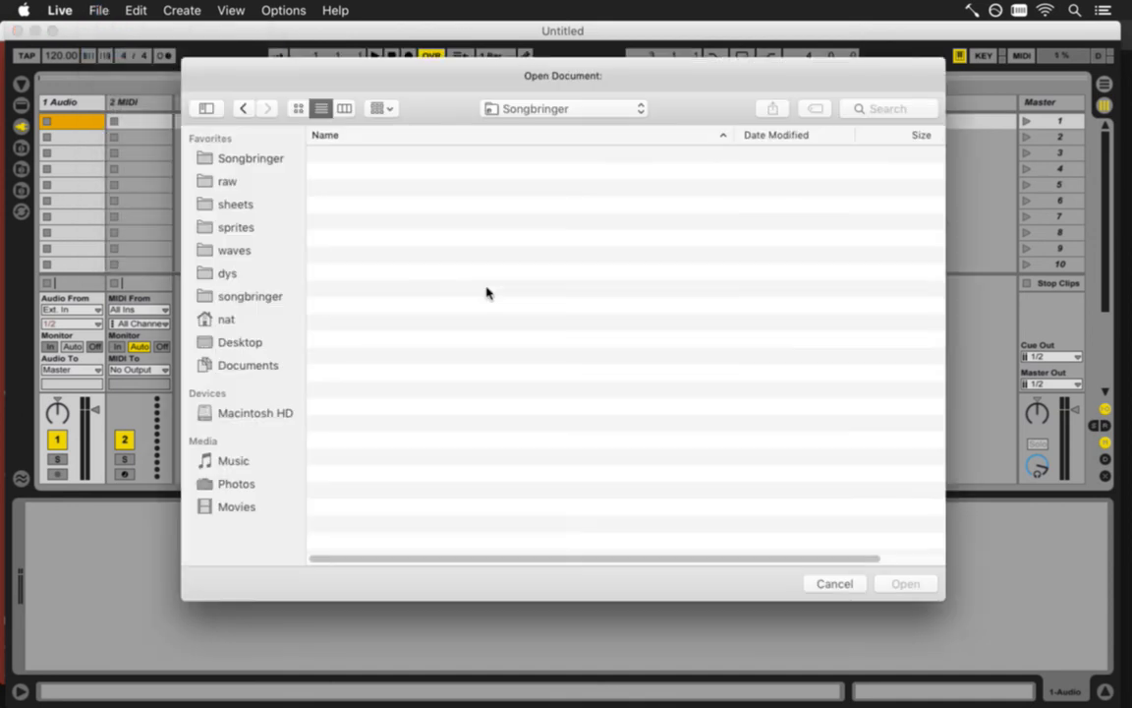
left_click(501, 292)
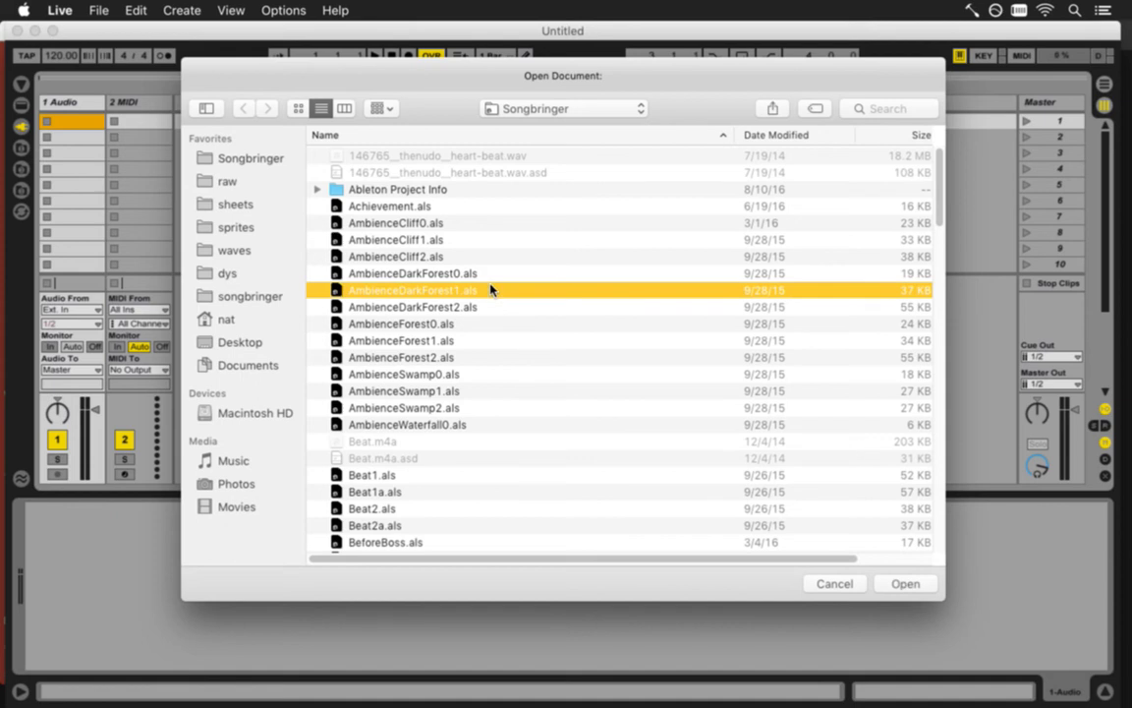
key("m")
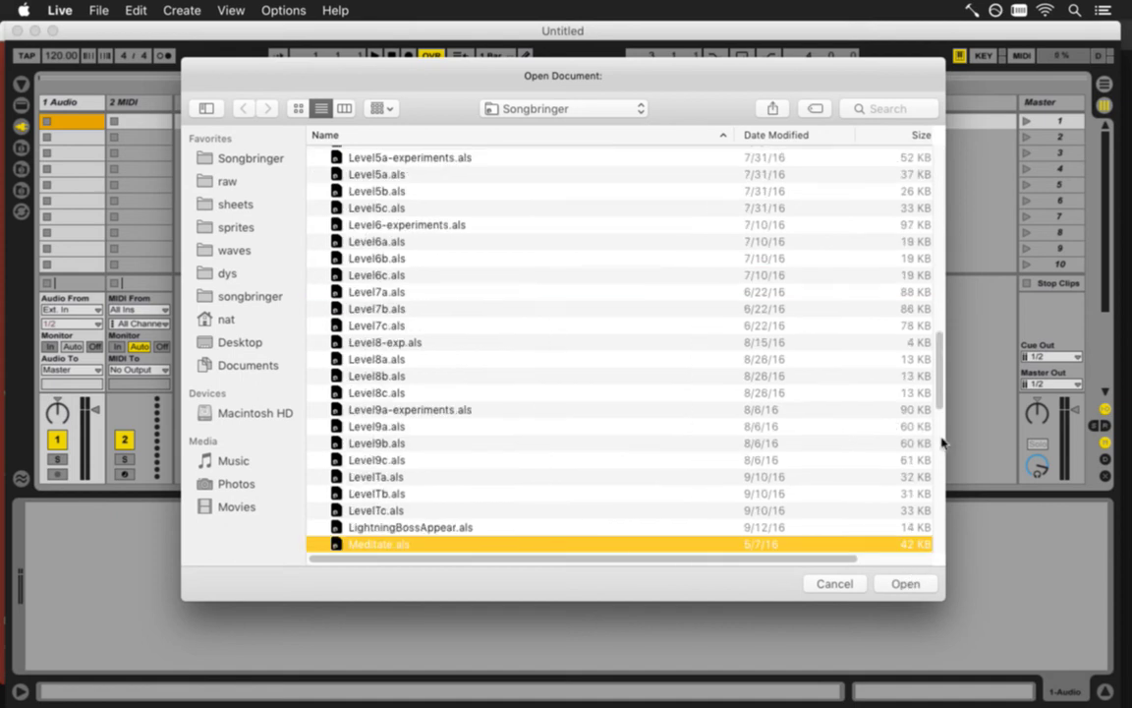
scroll(941, 368, "down", 5)
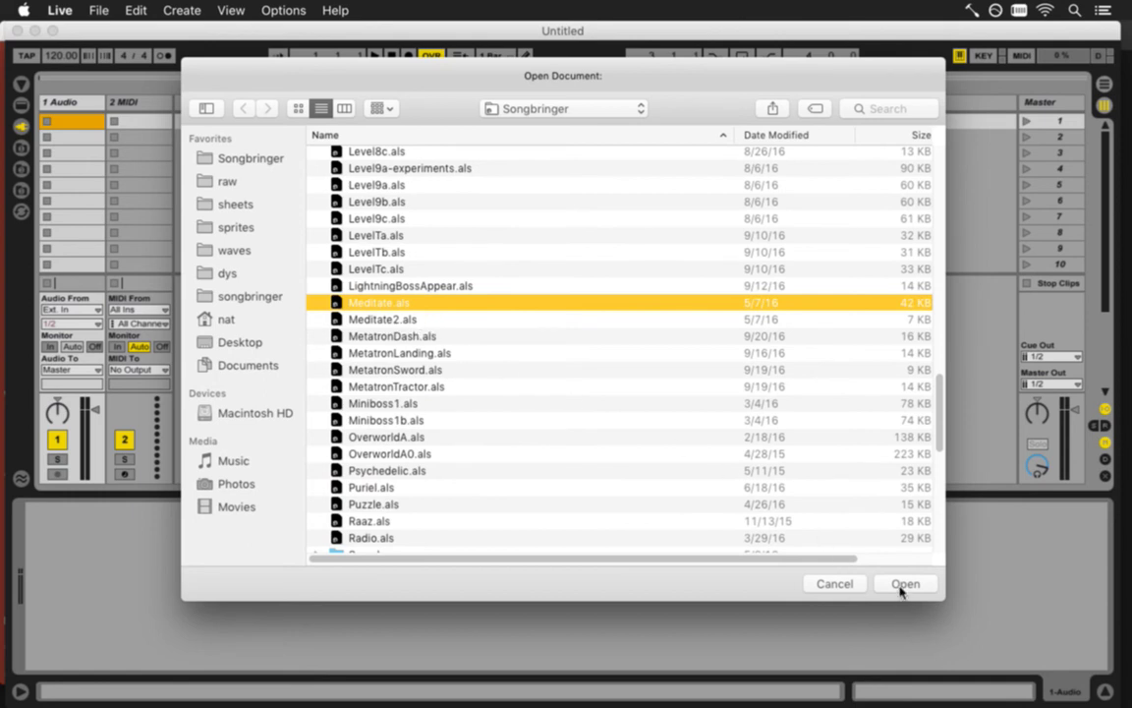
key("Return")
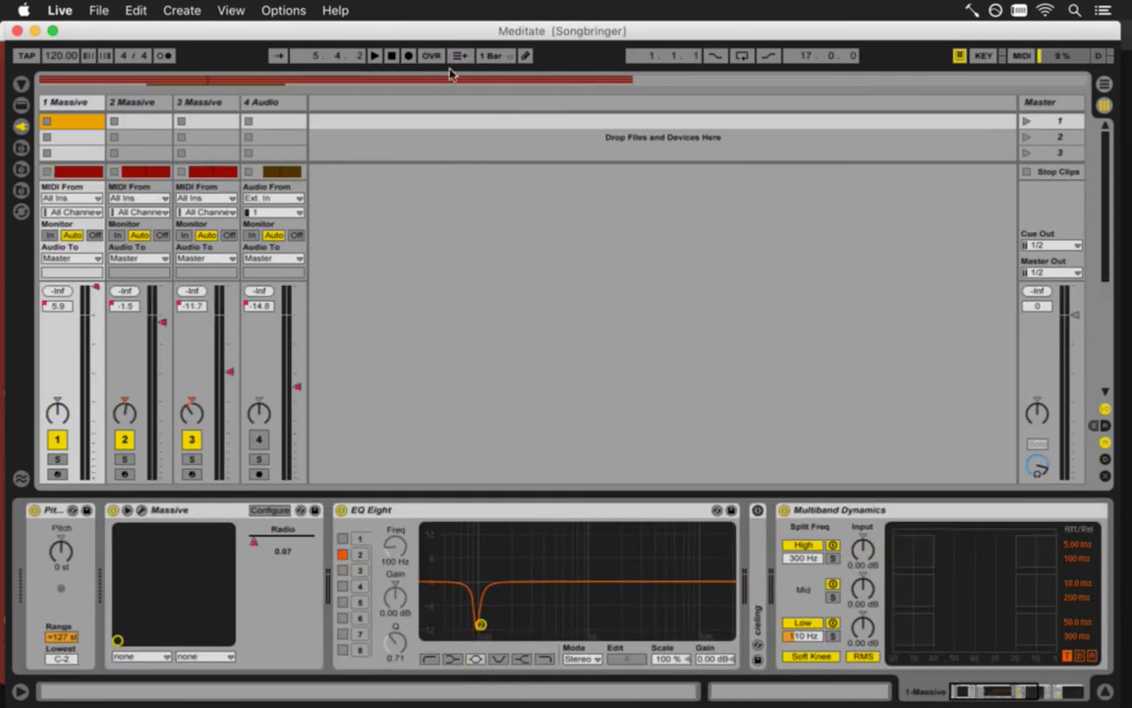
Listen to the Meditate set from its beginning in Arrangement view, stopping playback around bar 10.
key("Tab")
key("space")
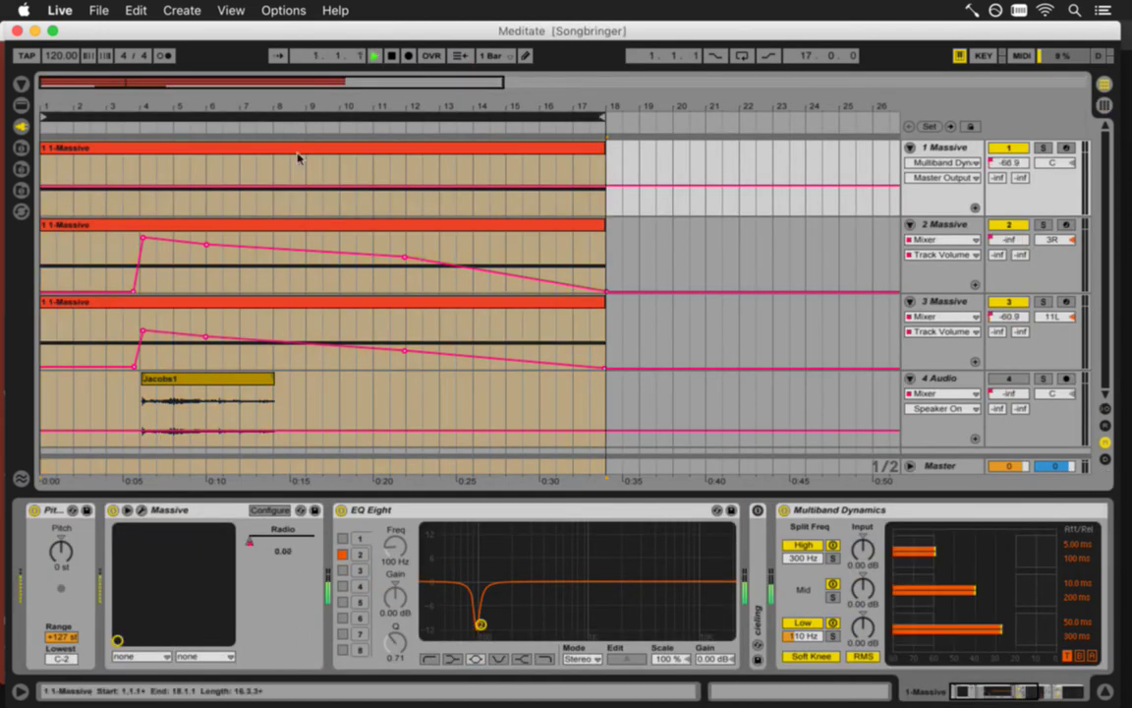
left_click(314, 189)
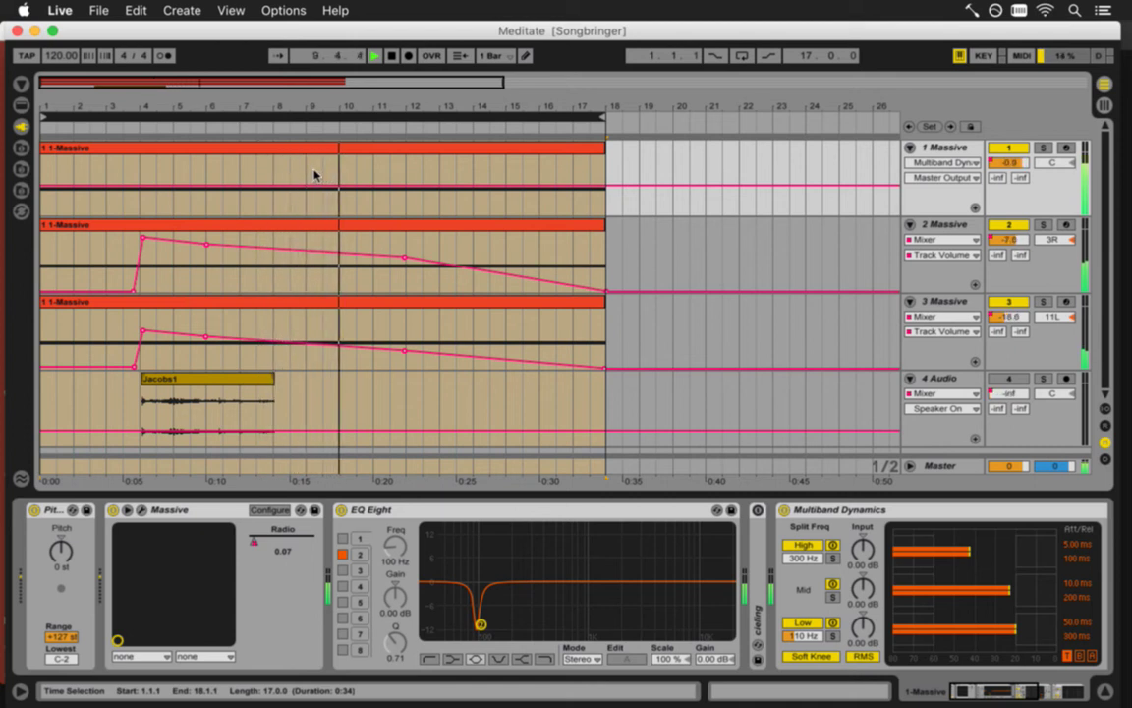
key("space")
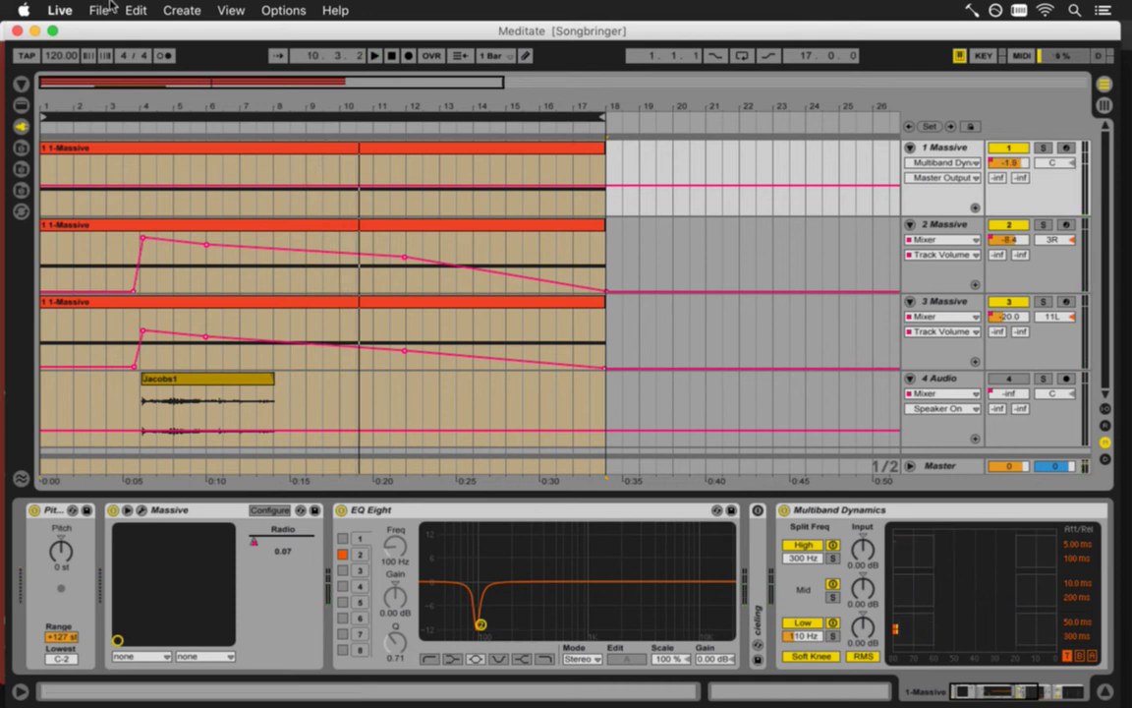
Open the Meditate2.als set from the Songbringer folder and listen to its Meditate1 clip until about bar 8.
left_click(135, 9)
left_click(114, 46)
scroll(939, 175, "down", 15)
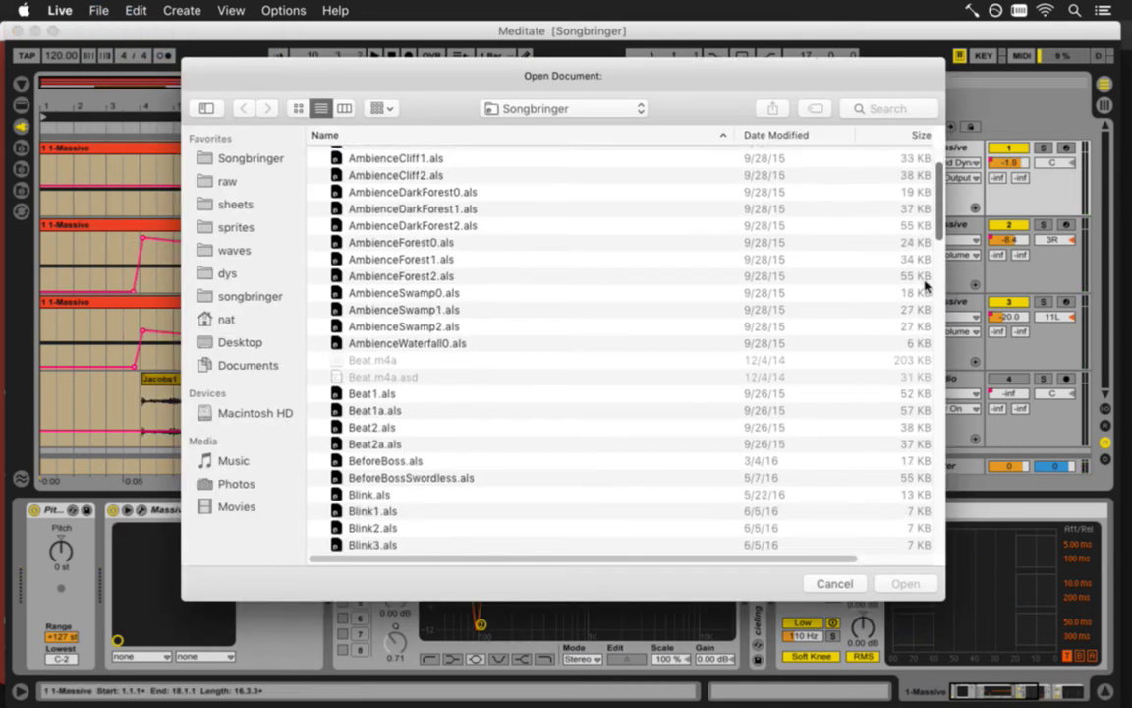
scroll(916, 377, "down", 6)
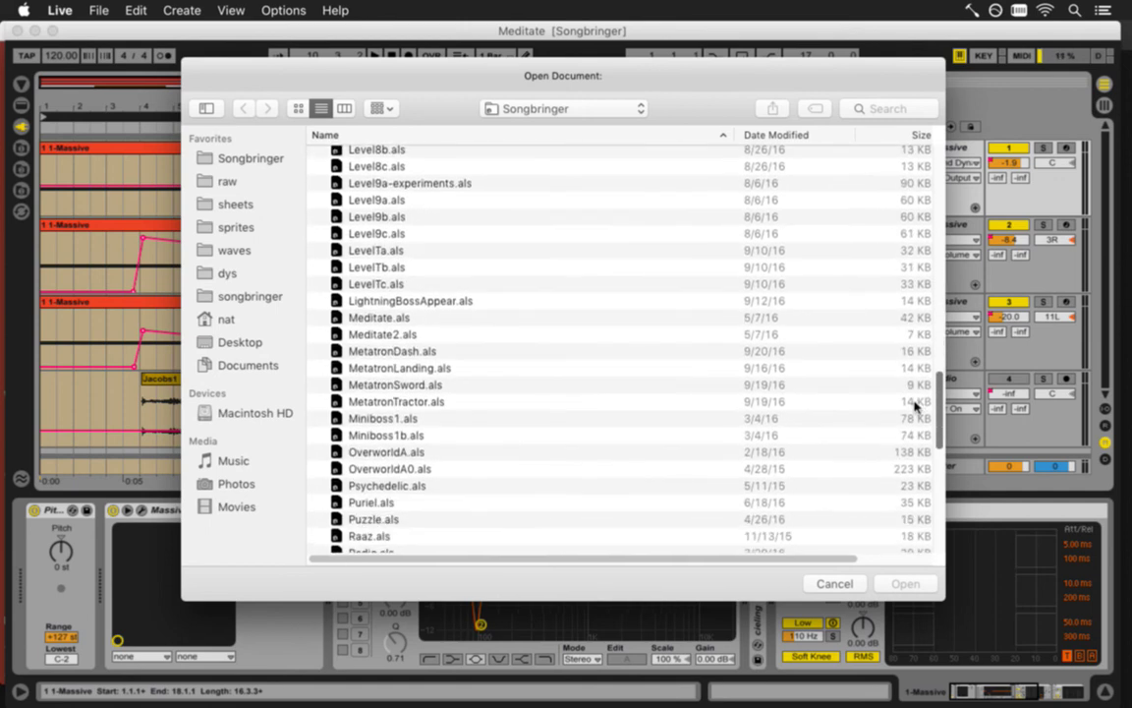
left_click(493, 290)
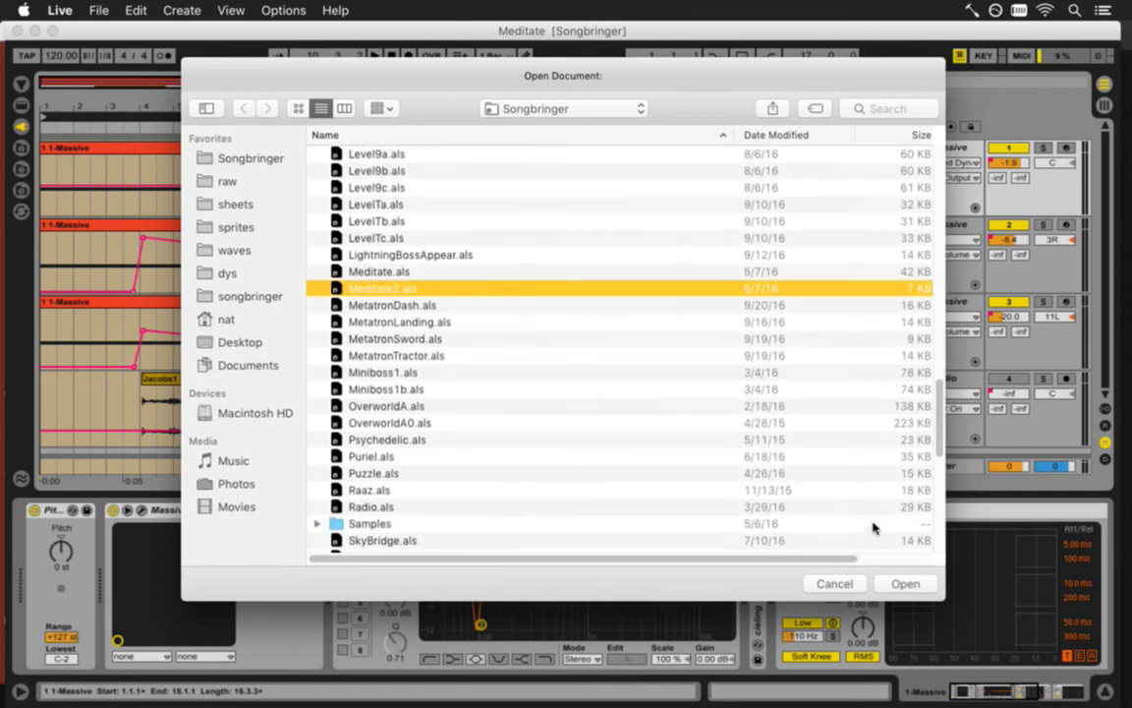
key("space")
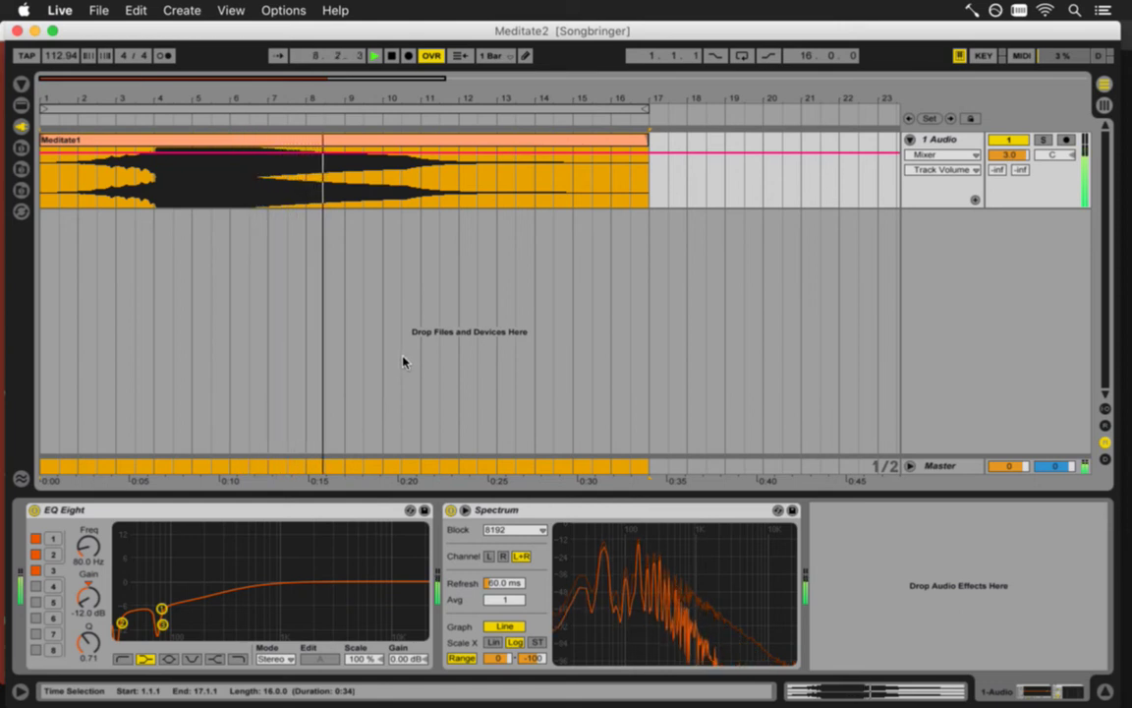
key("space")
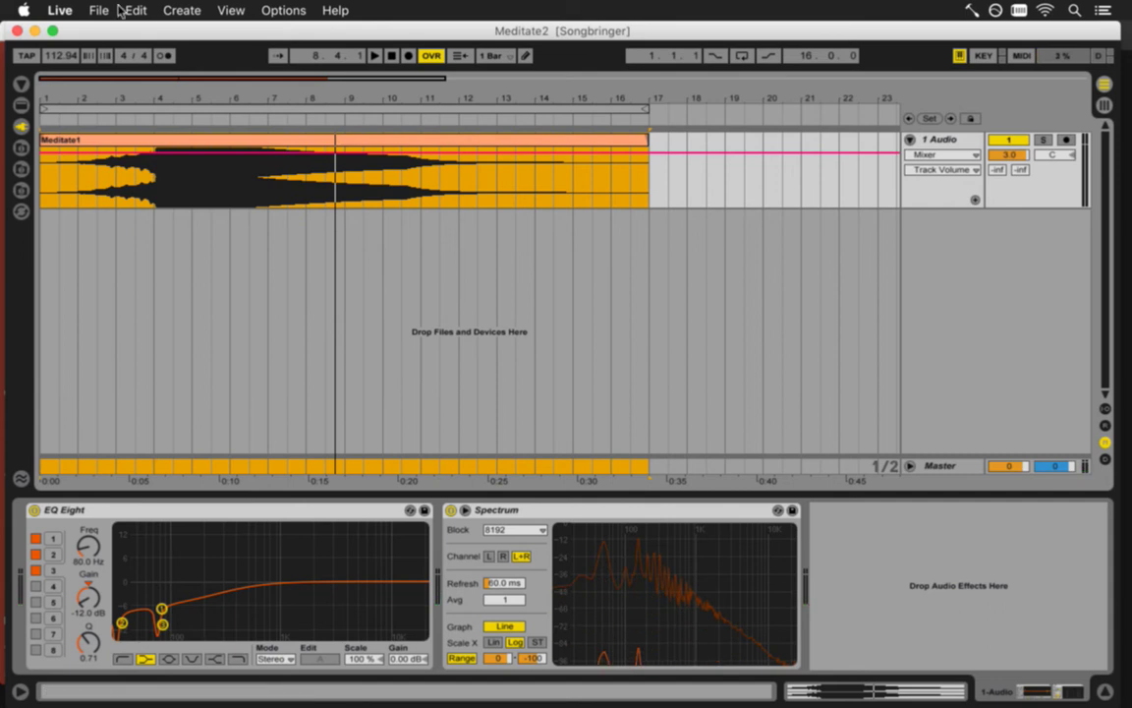
Reopen the recent Meditate set, show it in Arrangement view and select the 2 Massive track.
left_click(97, 9)
mouse_move(182, 65)
left_click(322, 84)
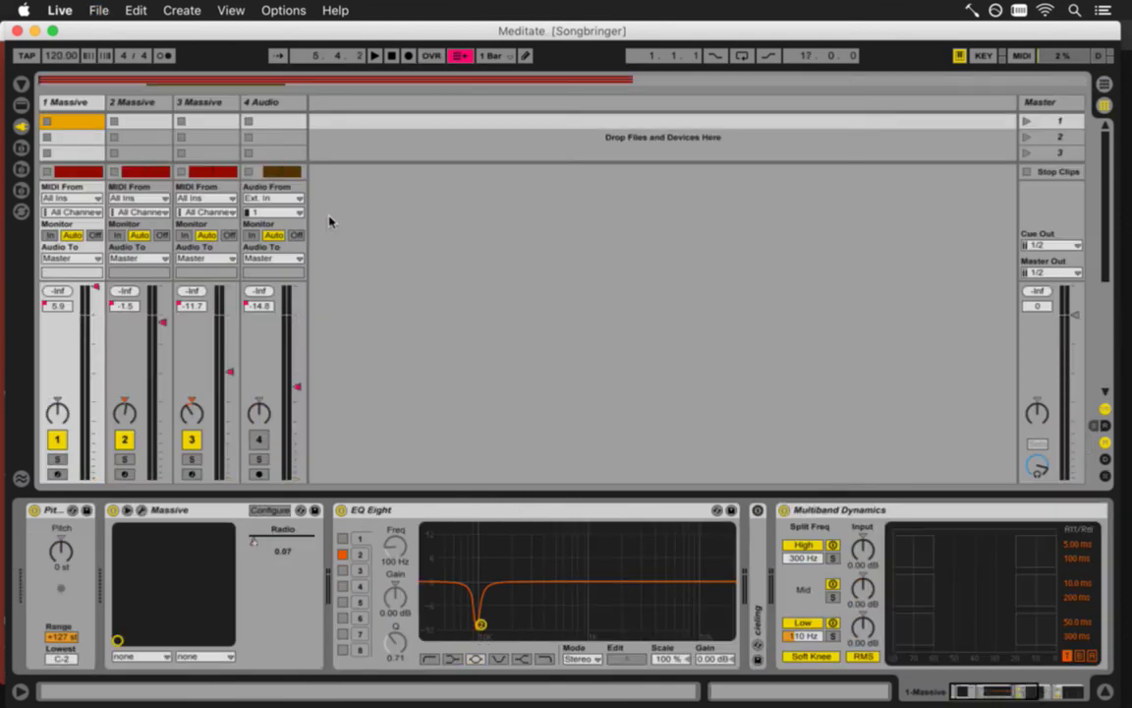
key("Tab")
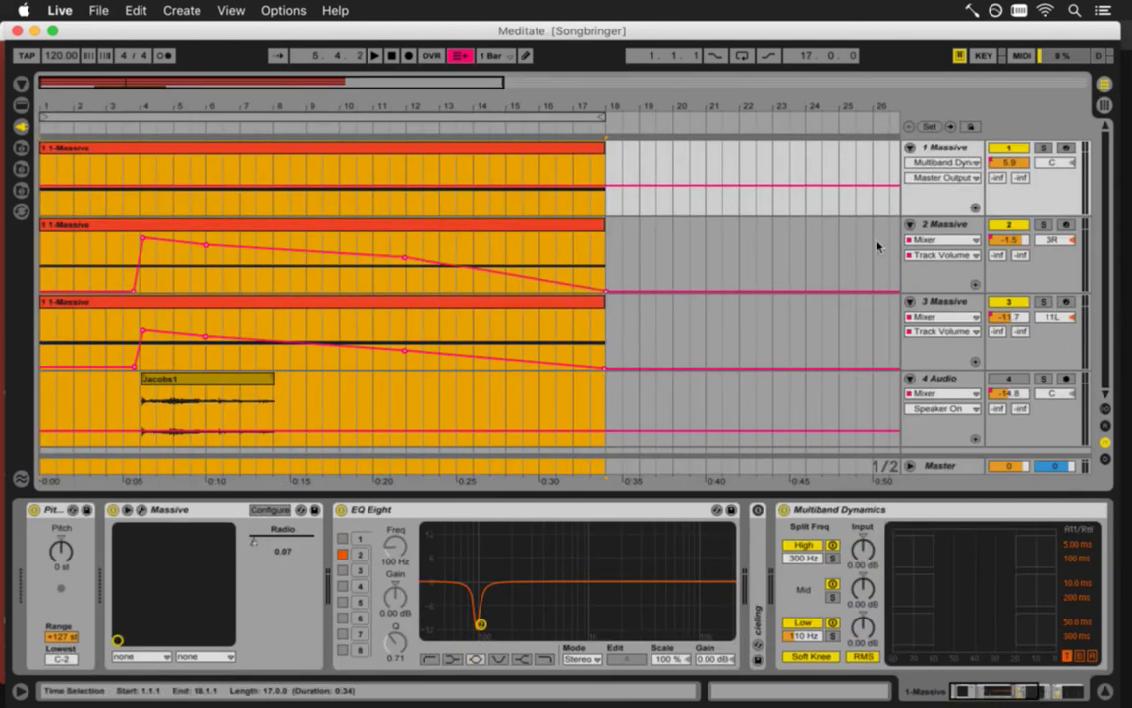
left_click(924, 236)
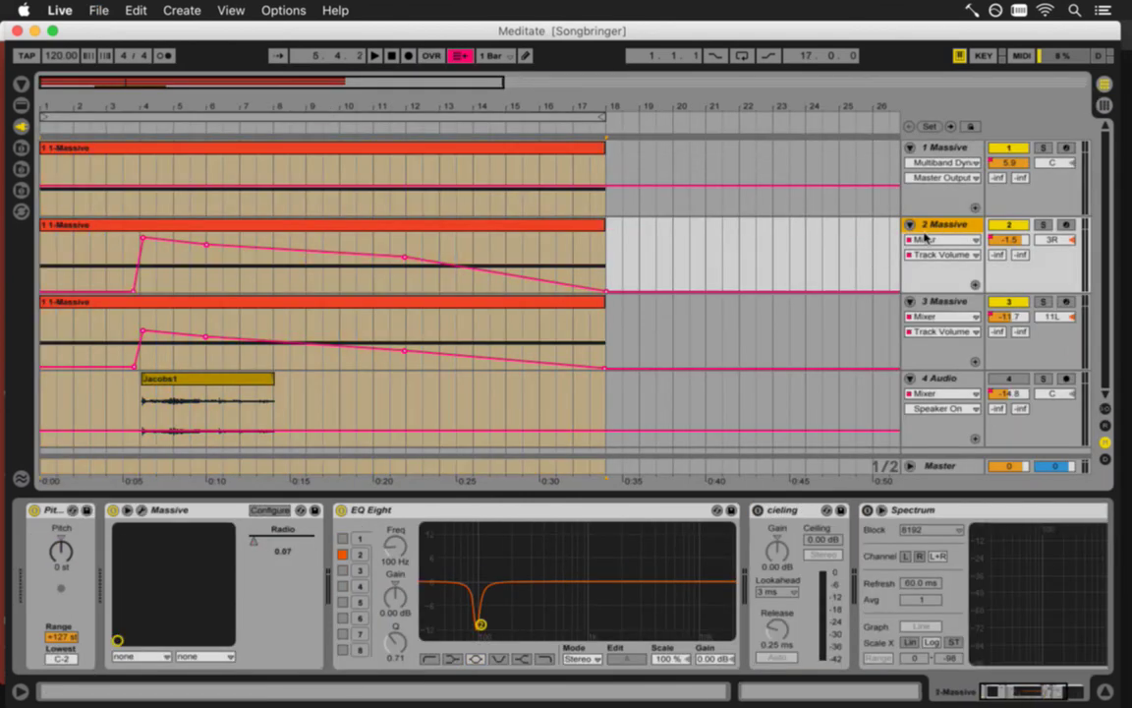
Play the set and solo the 2 Massive, 3 Massive and 1 Massive tracks in turn to hear each alone.
left_click(1044, 226)
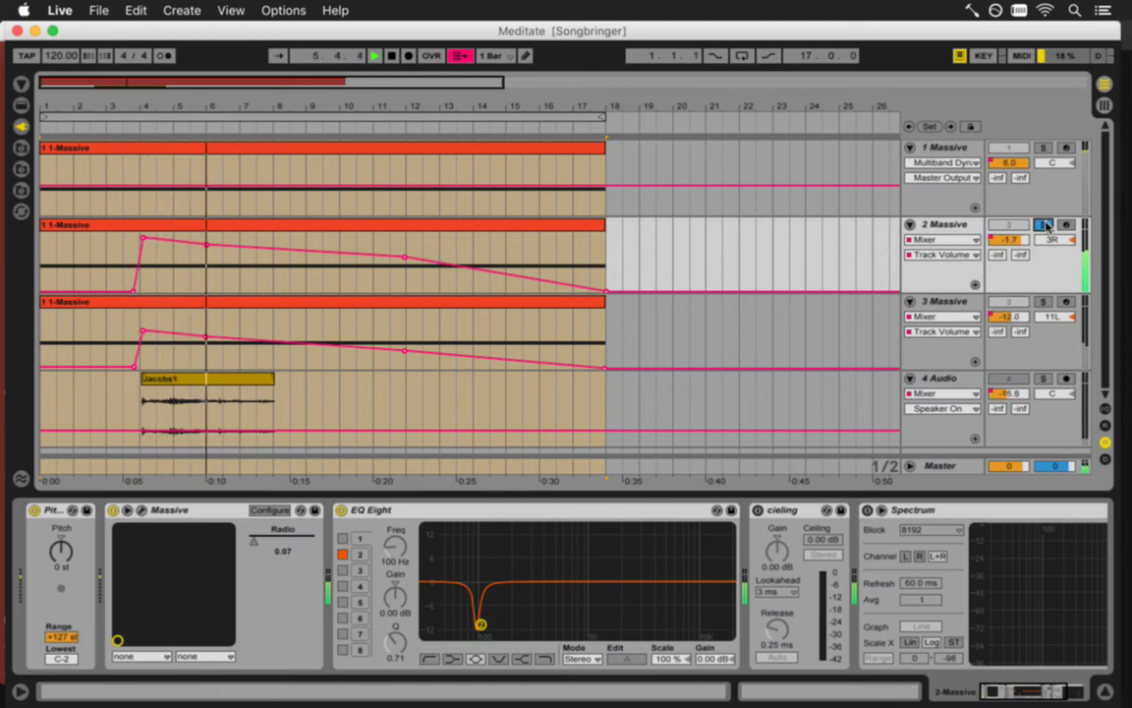
key("Tab")
key("Tab")
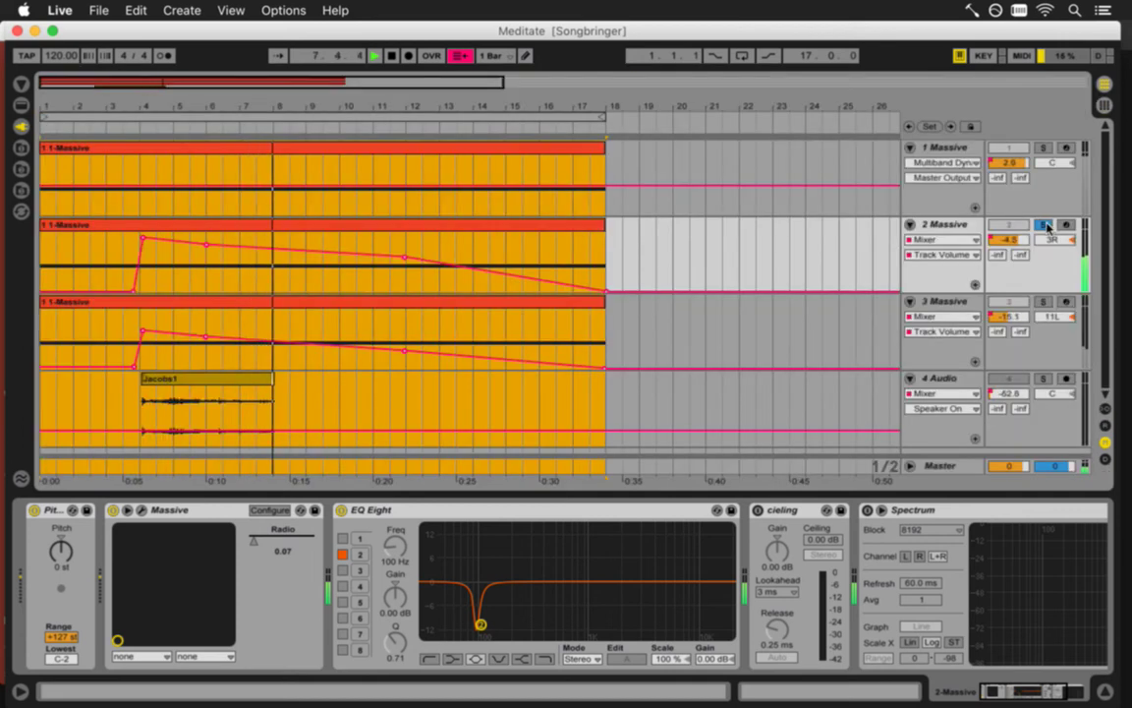
left_click(1046, 225)
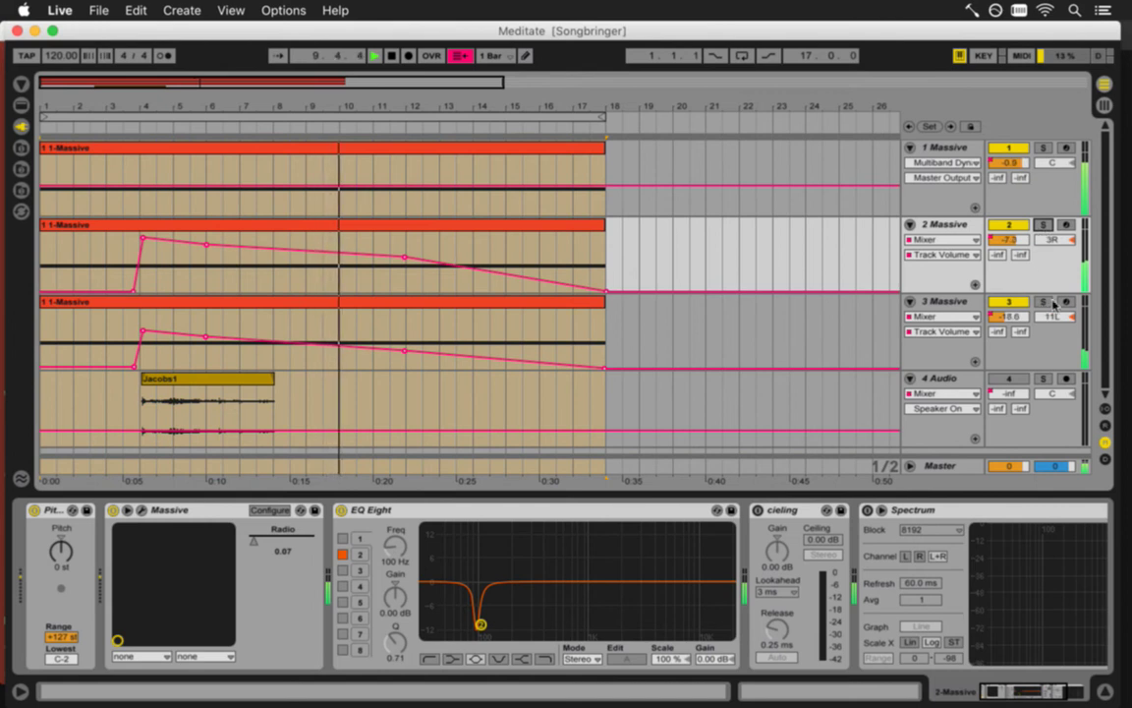
left_click(1044, 302)
left_click(1043, 302)
left_click(1044, 147)
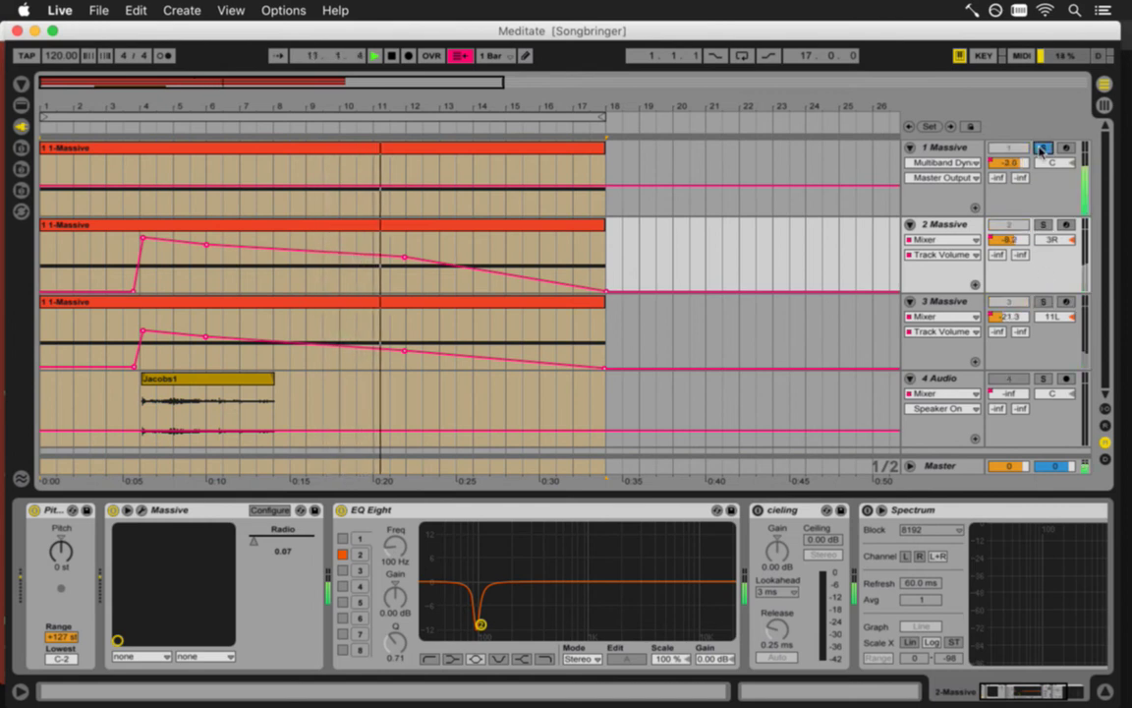
Copy the whole 2 Massive track and open the recent Meditate2.als set.
left_click(947, 227)
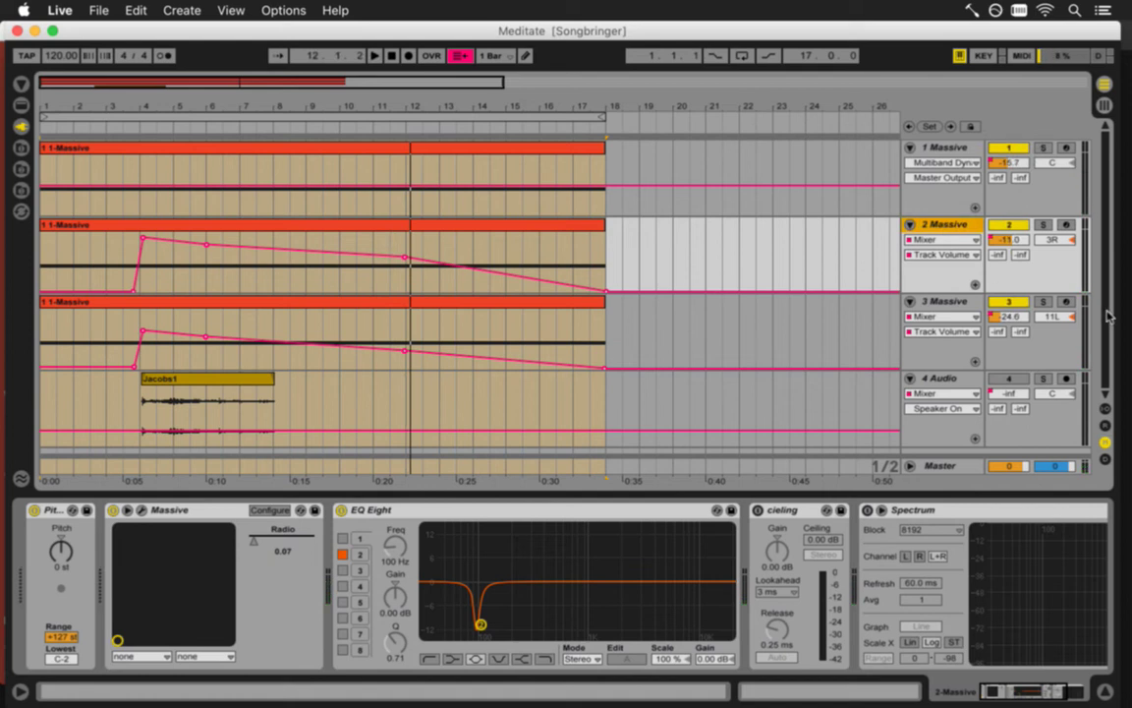
key("Down")
key("Down")
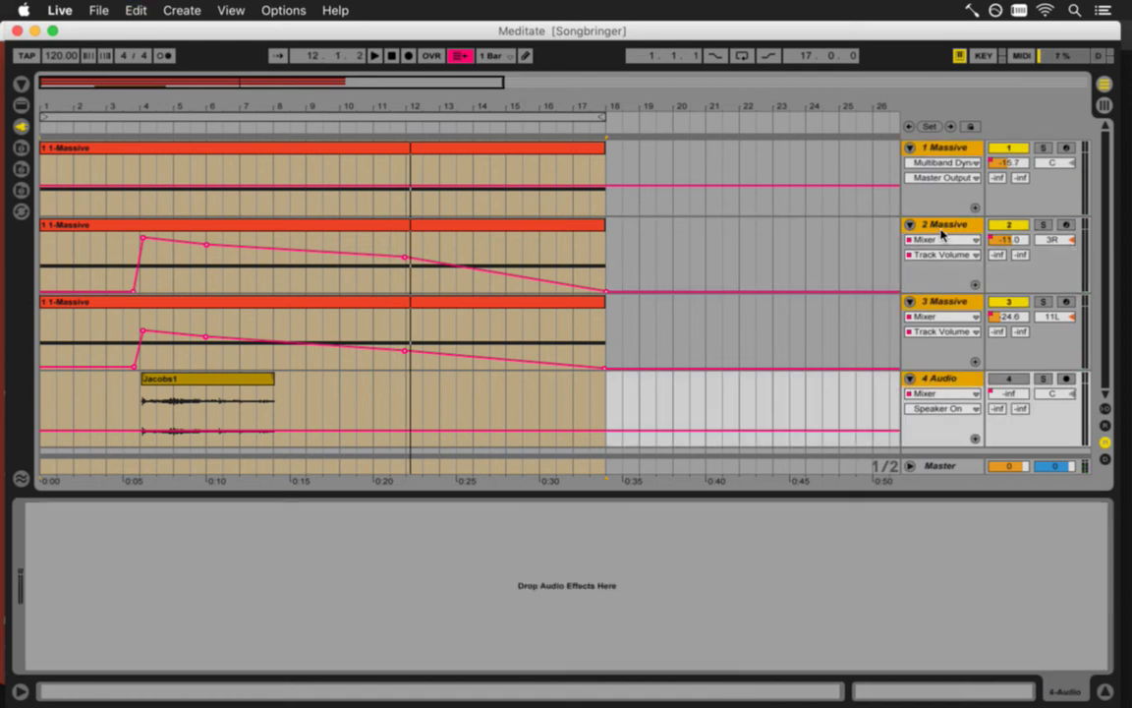
left_click(943, 227)
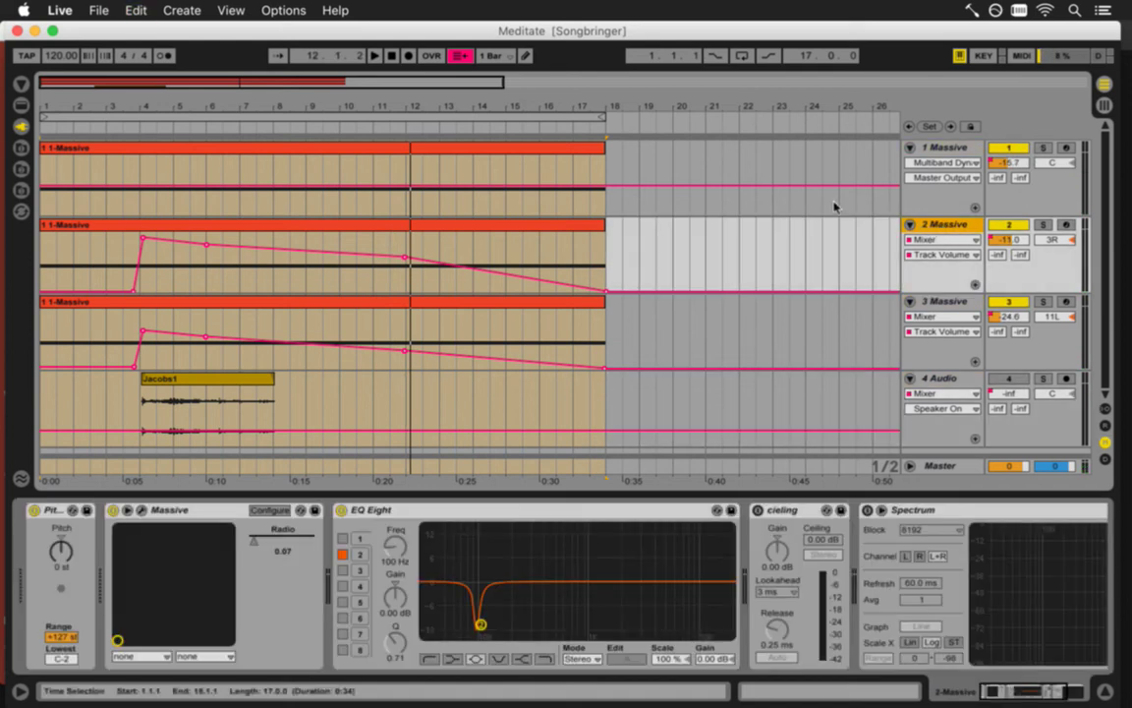
left_click(98, 10)
mouse_move(155, 59)
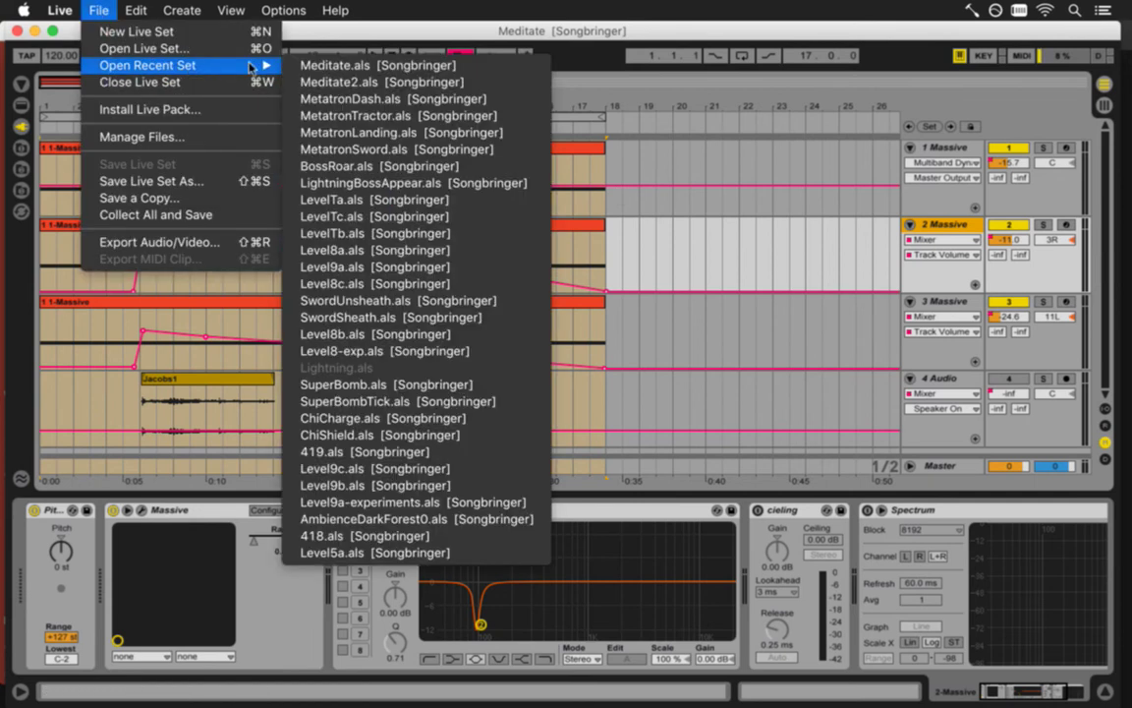
left_click(298, 79)
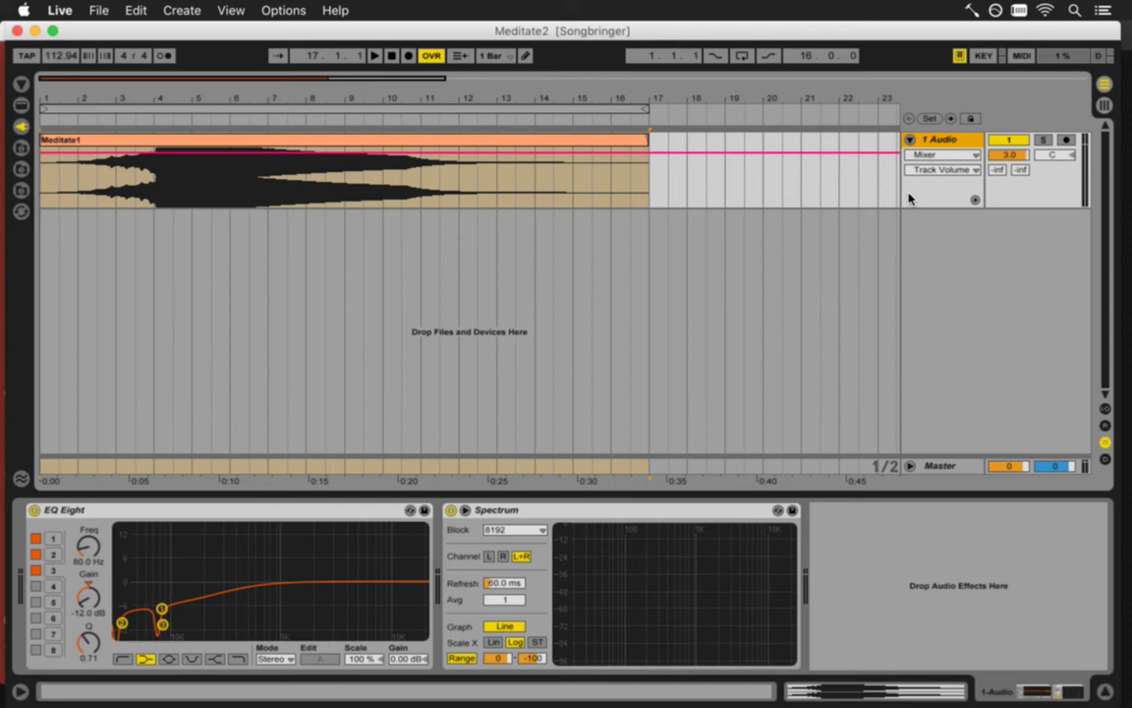
Paste the copied Massive track below 1 Audio using a temporary MIDI track, and delete the leftover empty MIDI track.
right_click(947, 141)
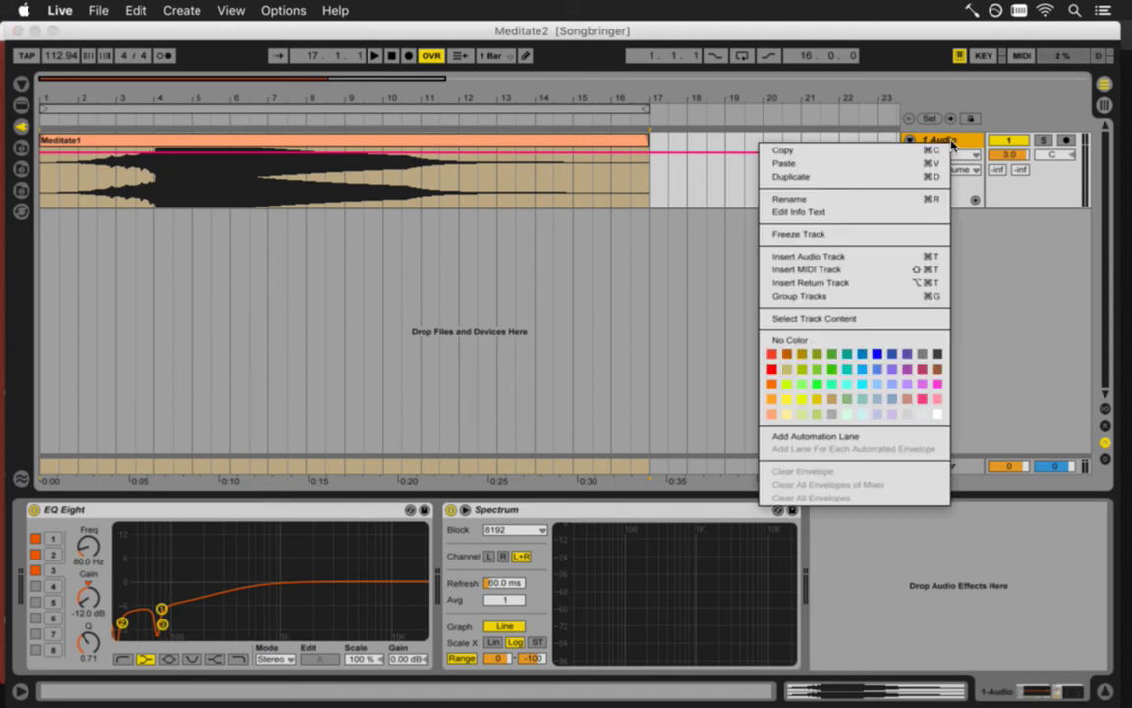
left_click(858, 270)
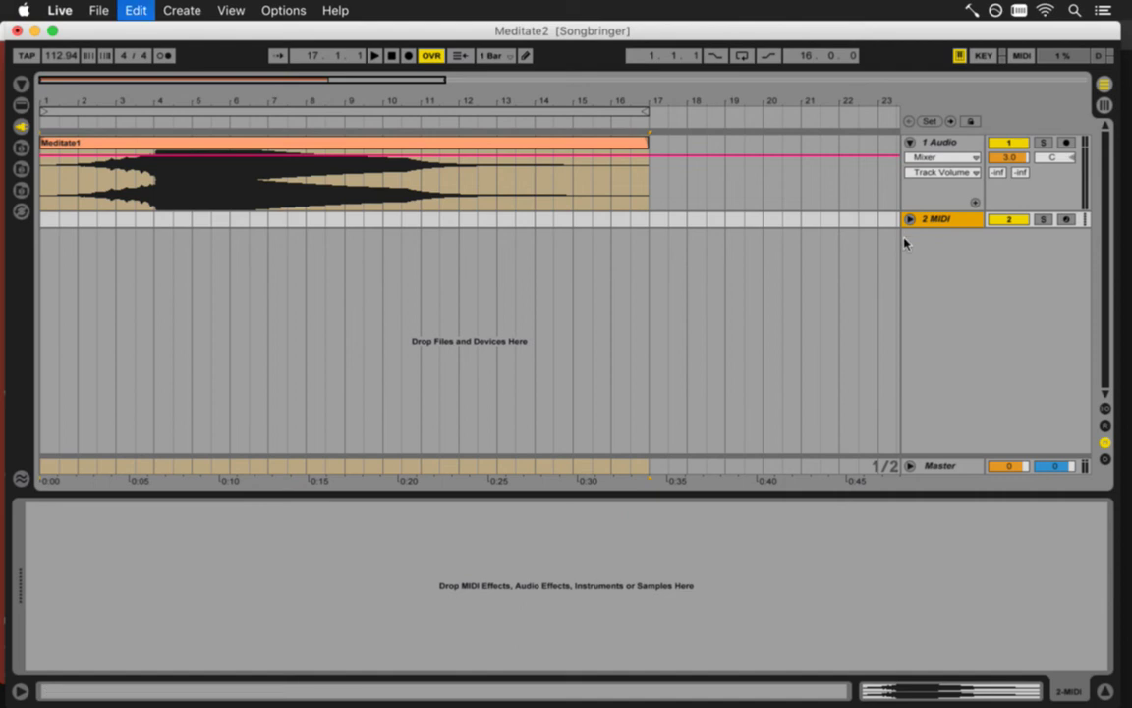
key("ctrl+v")
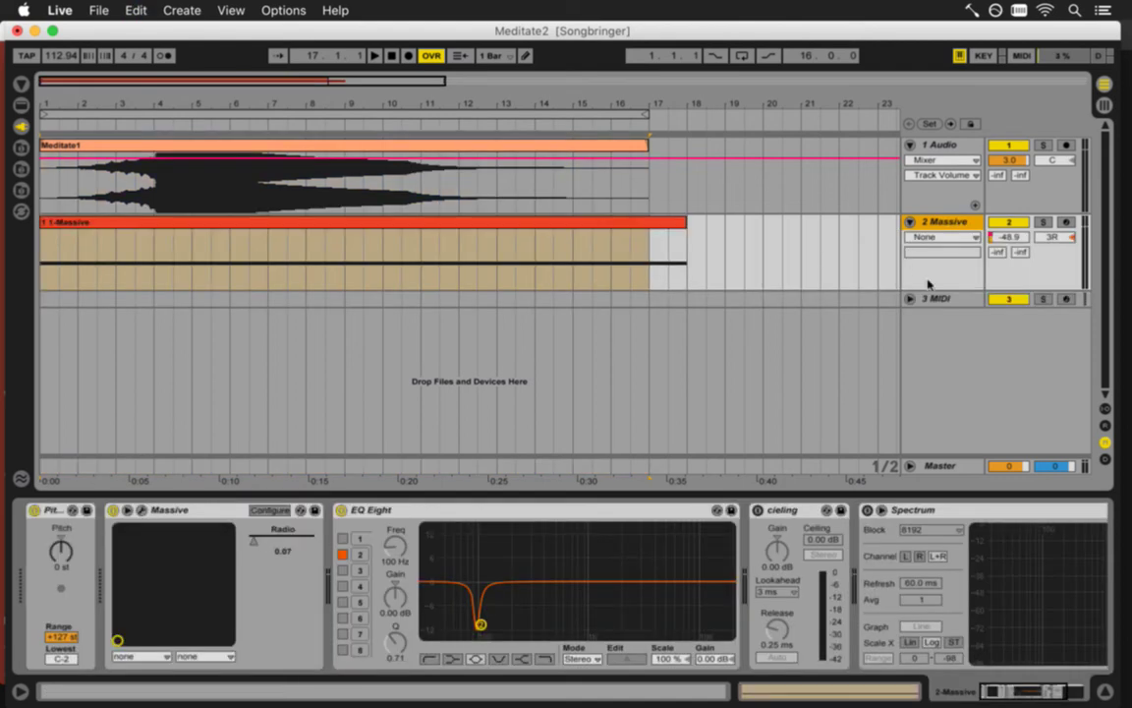
left_click(959, 300)
key("Delete")
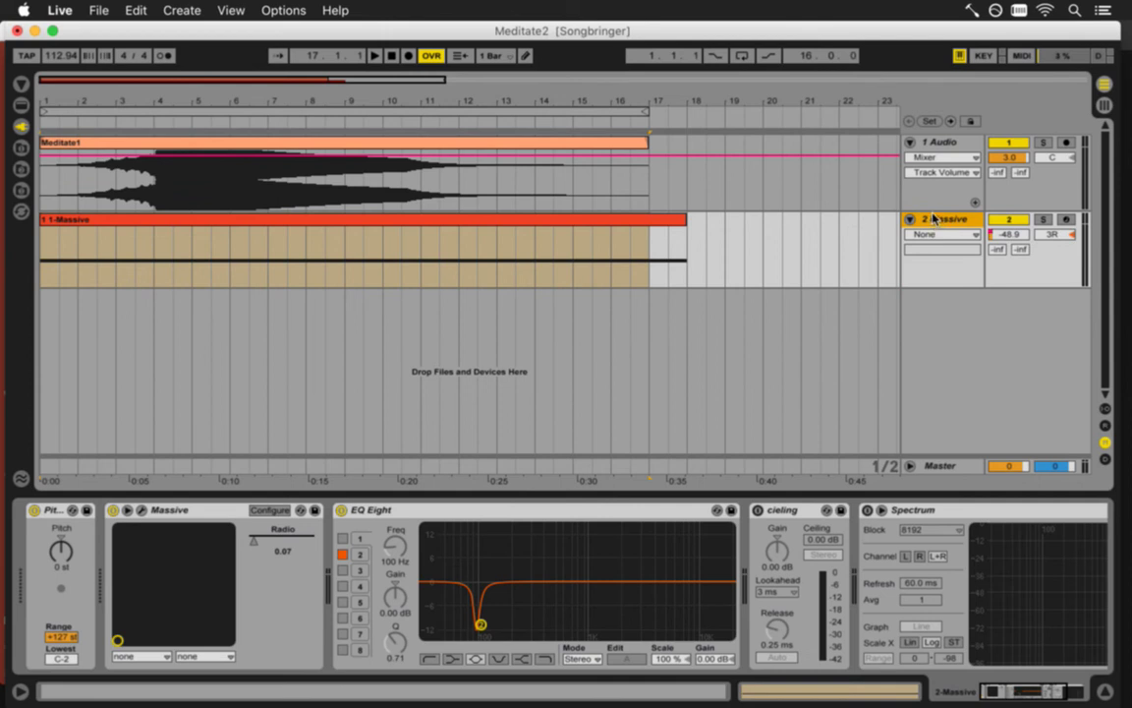
Show the Mixer's Track Volume automation on the 2 Massive track and listen to the set until about bar 6.
left_click(936, 237)
left_click(933, 332)
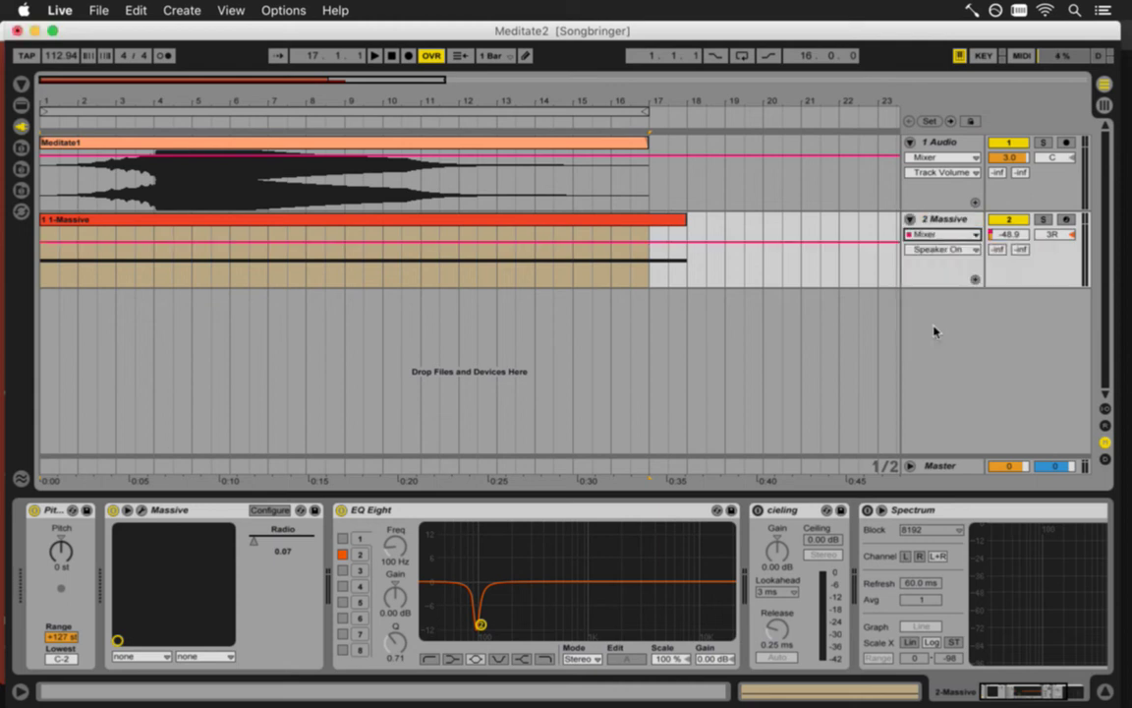
left_click(942, 250)
left_click(940, 277)
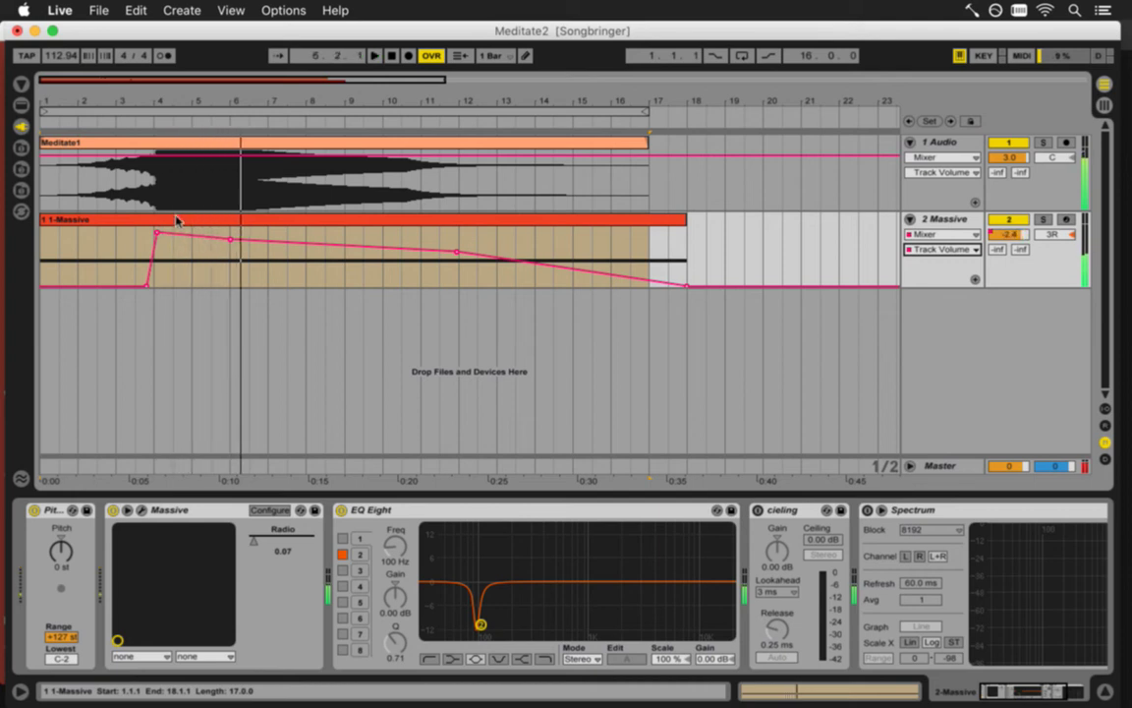
key("space")
Open the 1-Massive clip's notes and add an A1 note running from bar 4 to the clip's end.
left_click(99, 221)
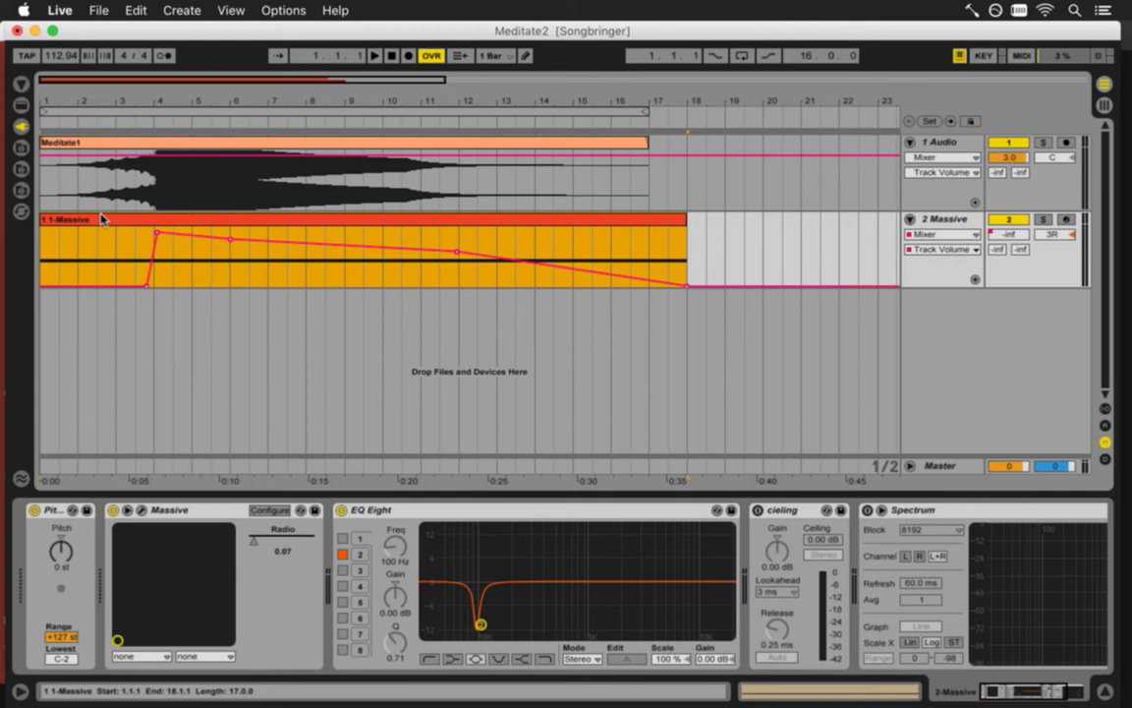
double_click(101, 219)
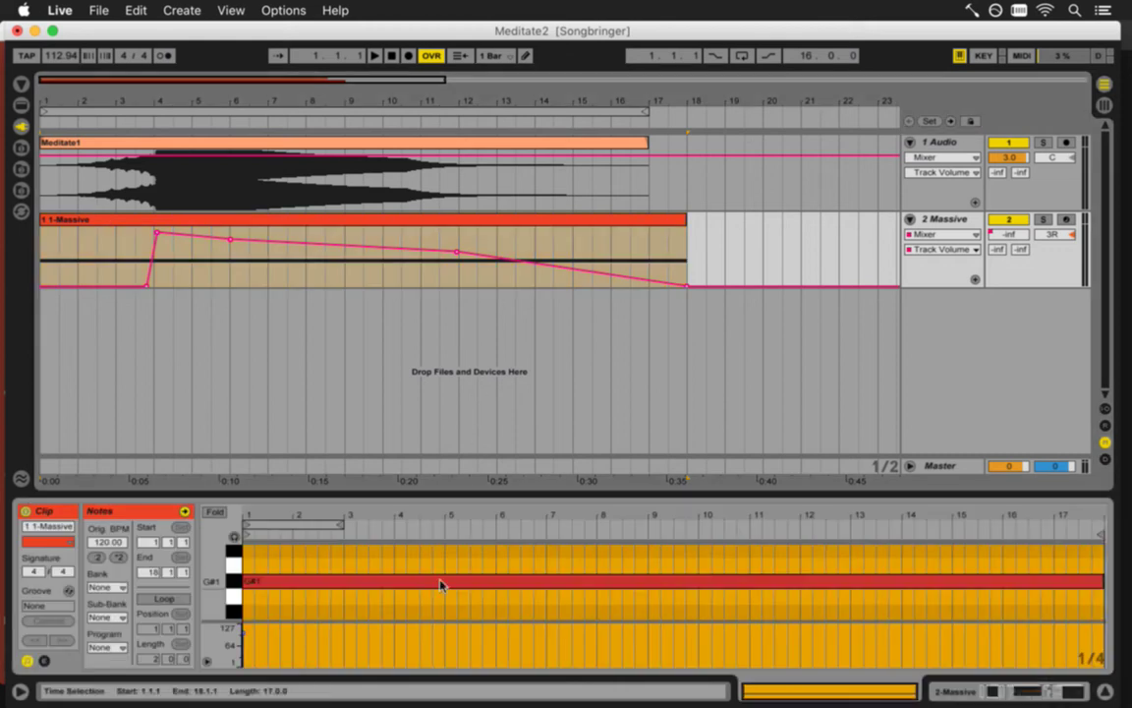
left_click_drag(365, 628, 367, 668)
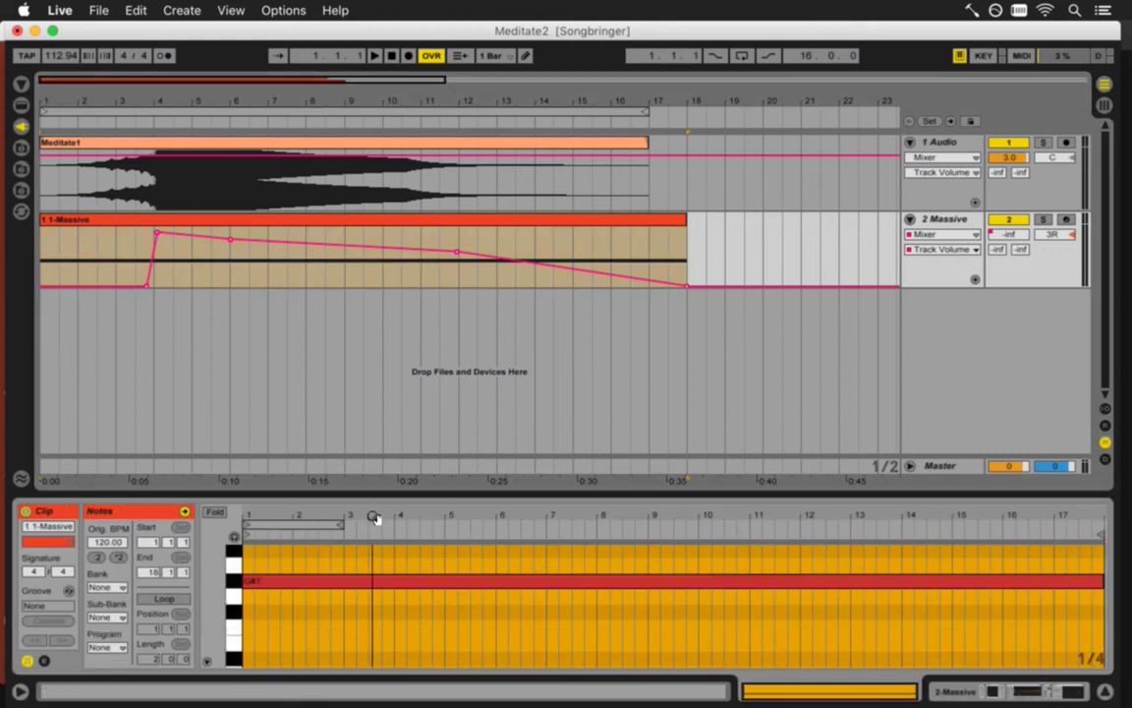
double_click(309, 567)
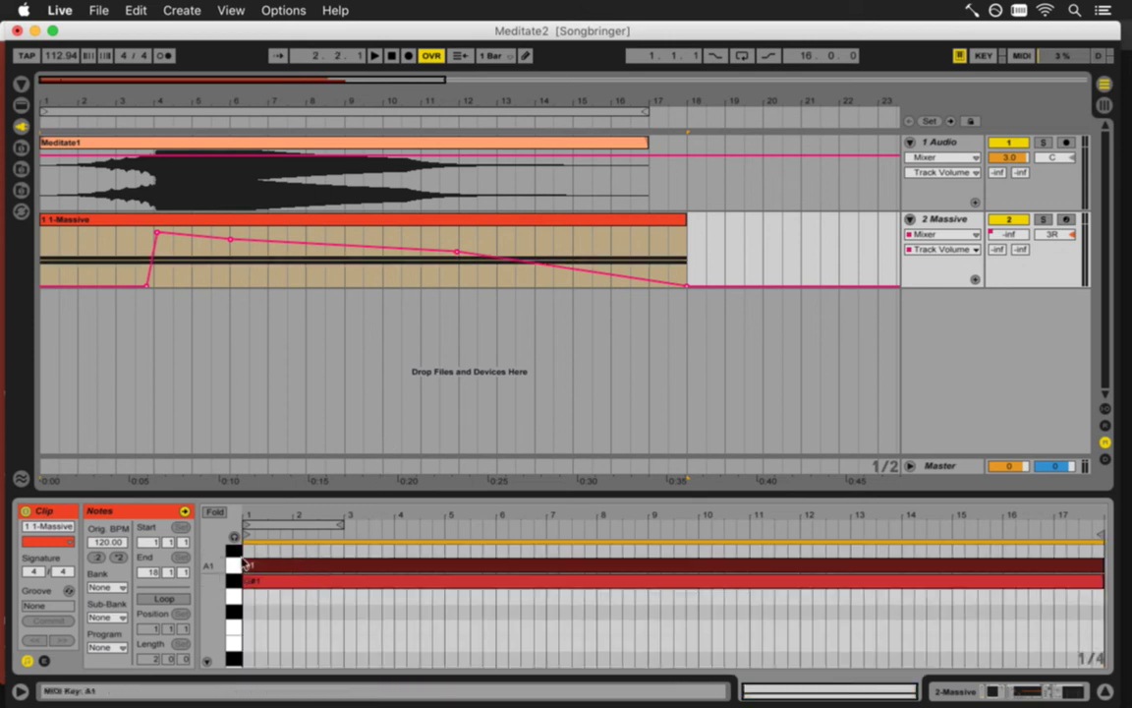
left_click_drag(246, 567, 393, 564)
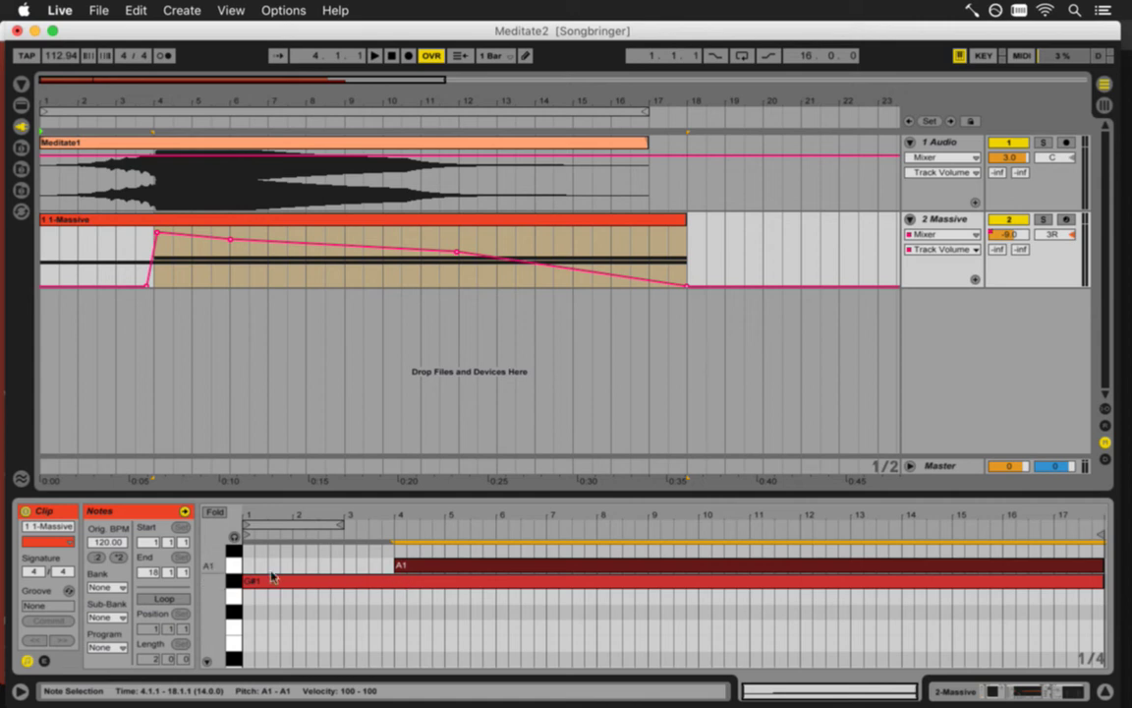
Move the A1 note that starts at bar 4 up to G#2.
scroll(197, 531, "up", 5)
left_click_drag(210, 638, 265, 593)
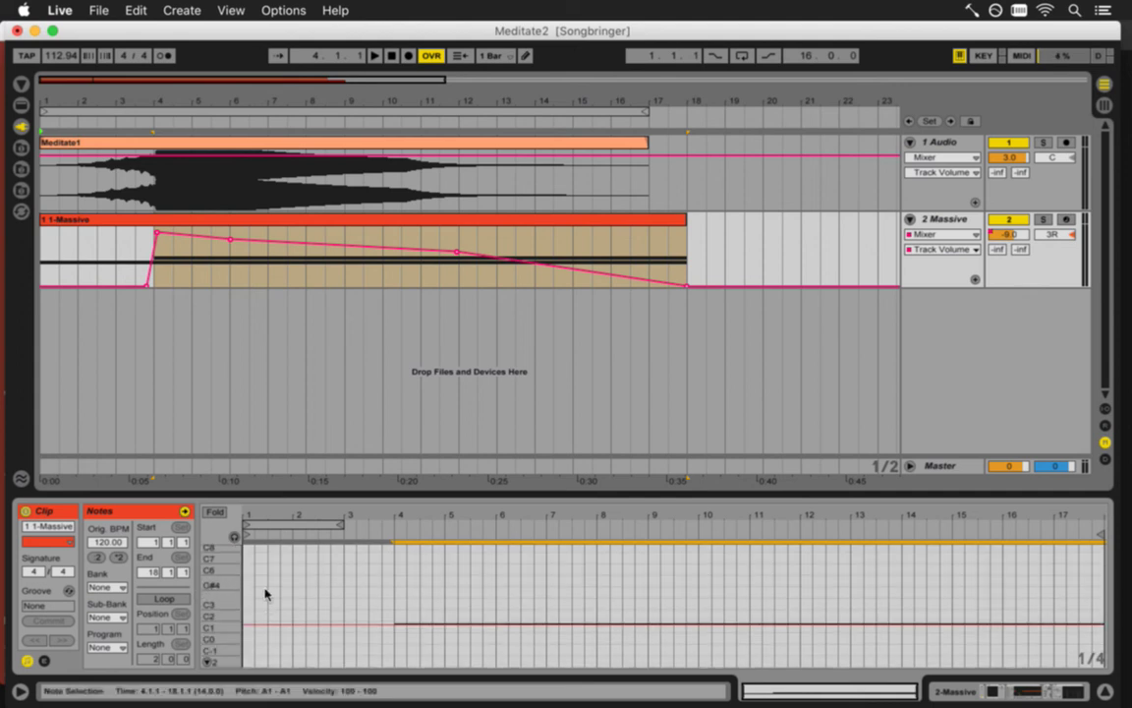
left_click_drag(264, 594, 276, 618)
left_click_drag(222, 623, 221, 625)
left_click_drag(220, 623, 220, 611)
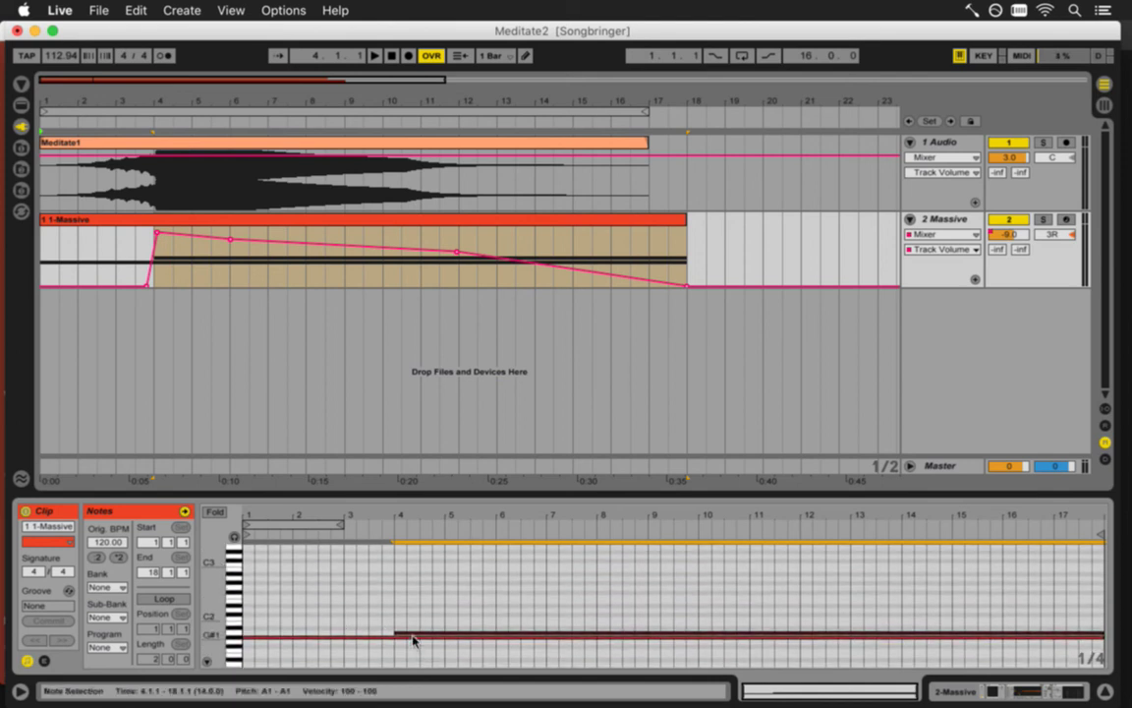
left_click_drag(409, 637, 416, 585)
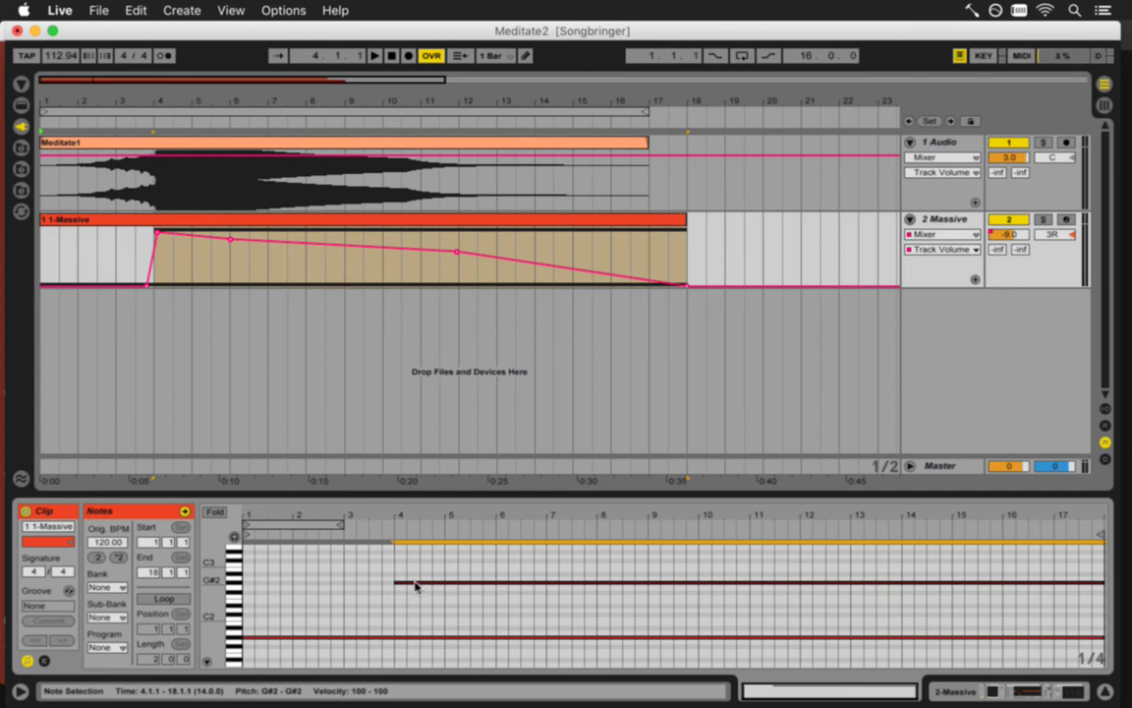
Deactivate the G#1 note in the 1-Massive clip and play the arrangement from bar 4.
right_click(362, 641)
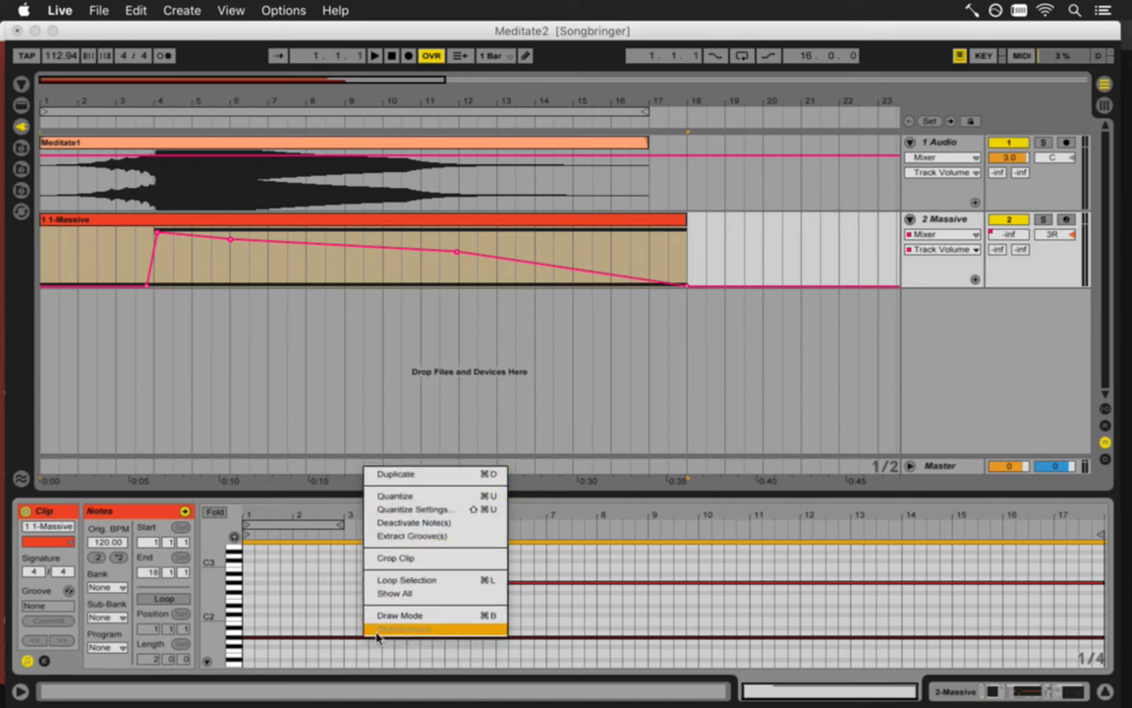
key("Escape")
key("space")
key("space")
left_click(157, 268)
key("space")
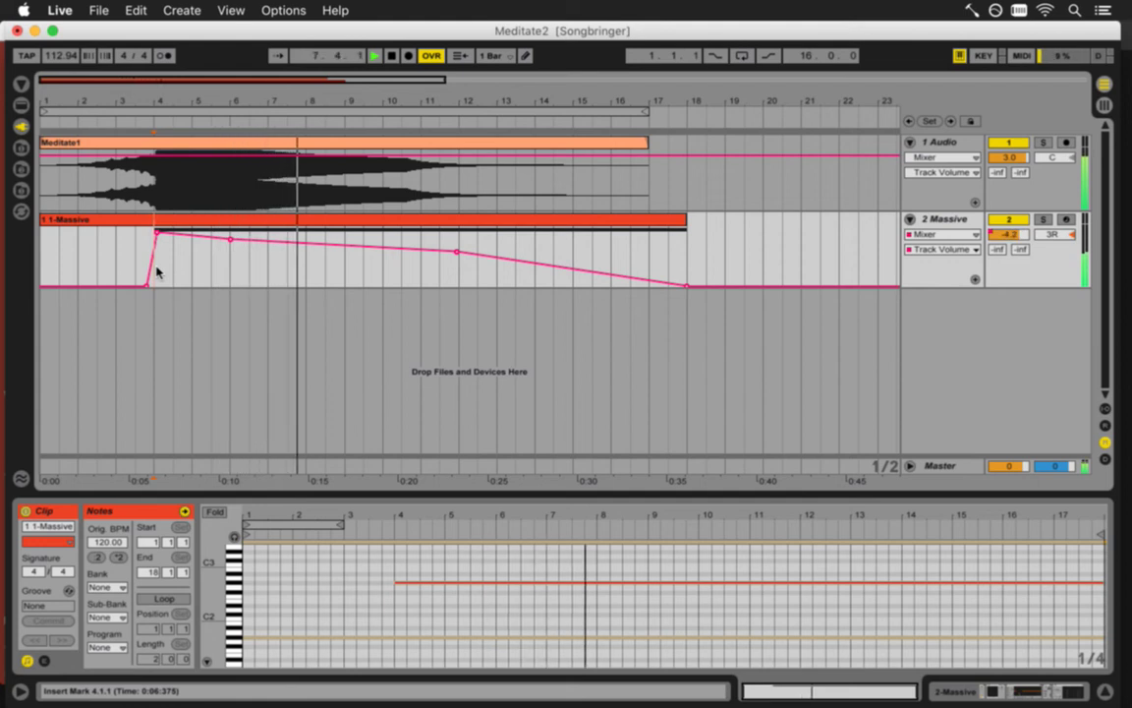
Show the 2 Massive track's devices, open the Massive synthesizer's window and replay the sound from bar 4.
left_click(138, 222)
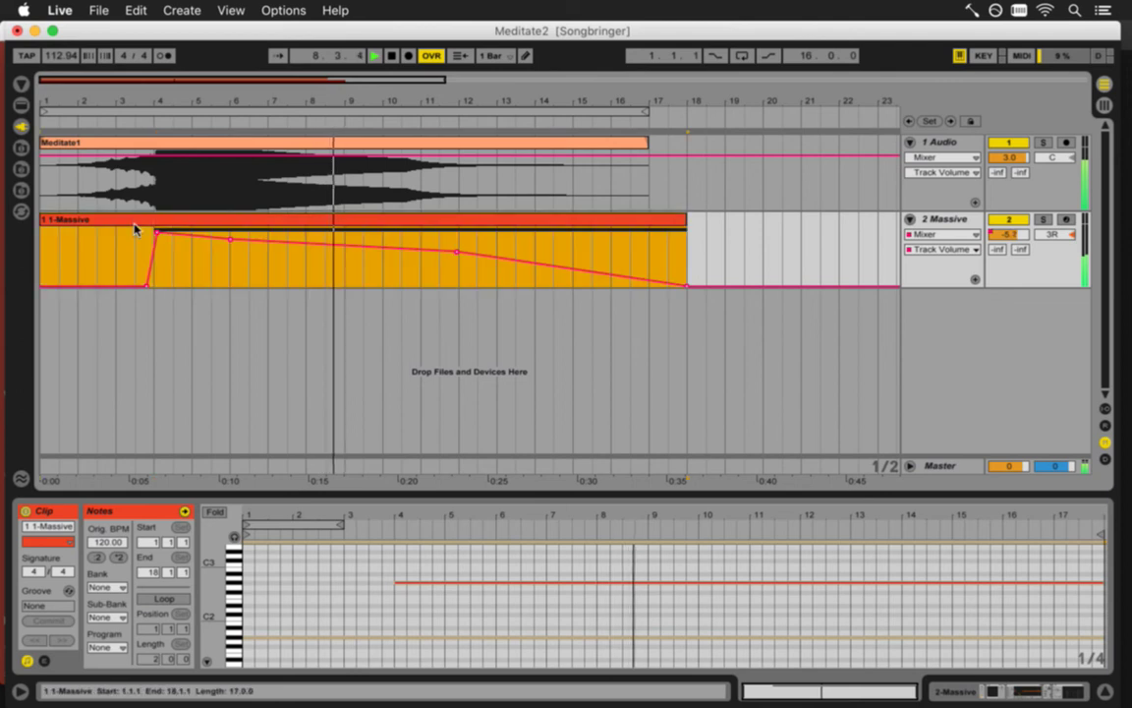
left_click(77, 245)
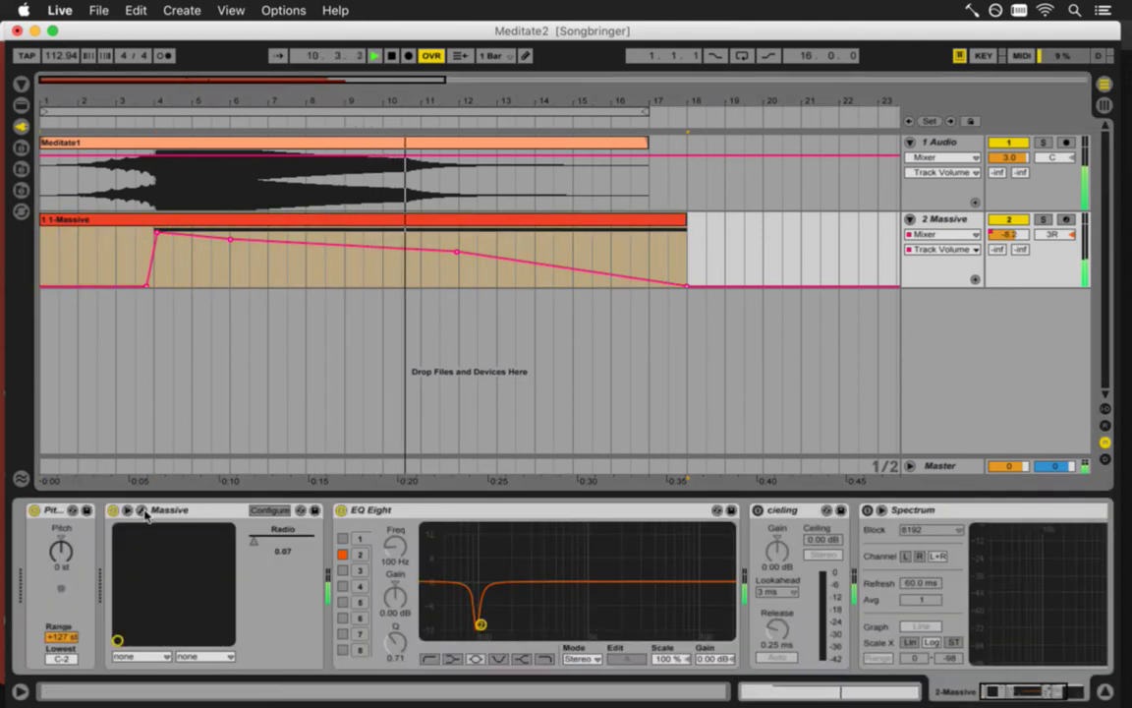
left_click(316, 511)
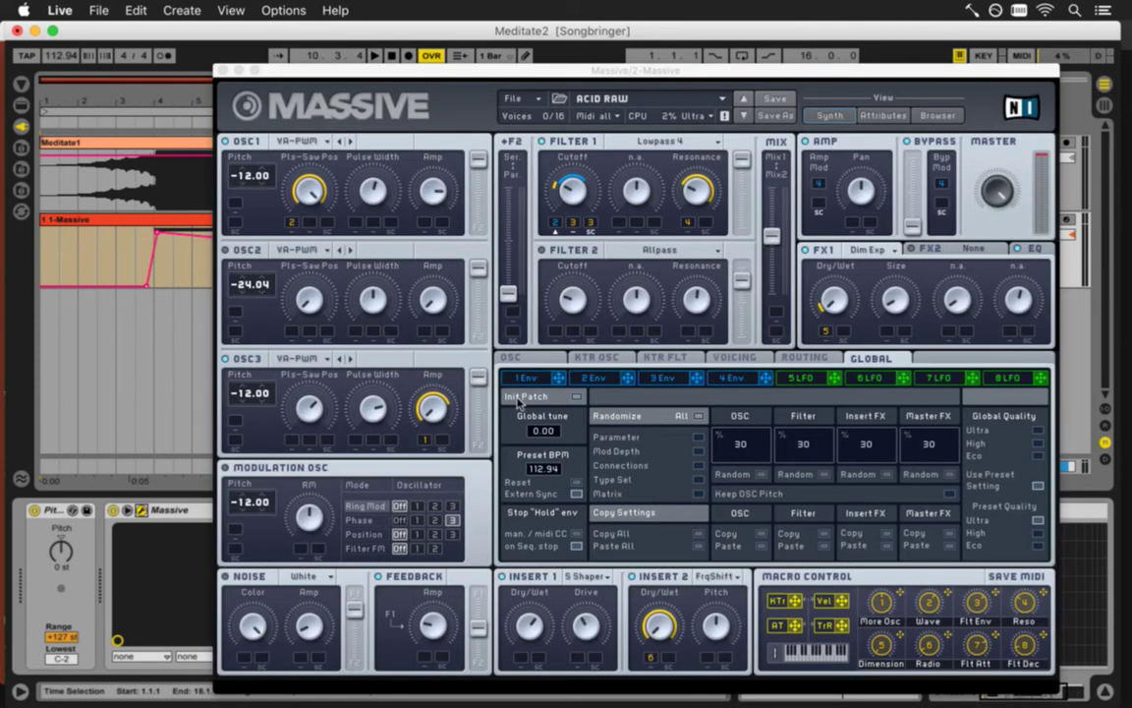
left_click(158, 266)
key("space")
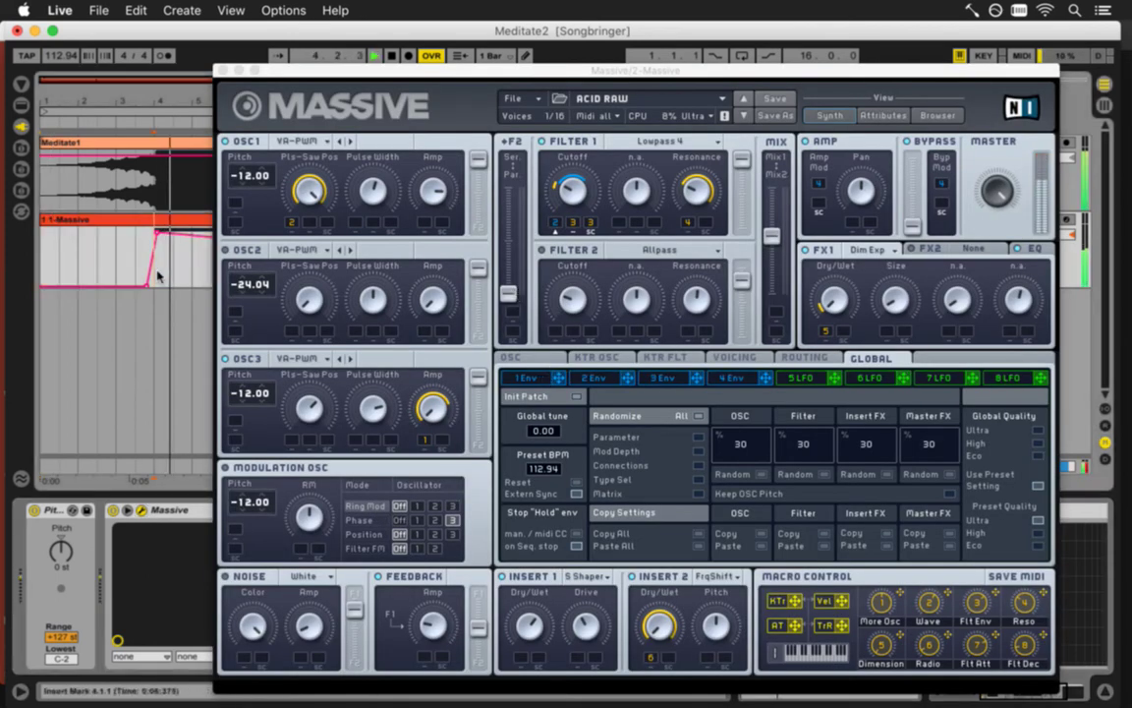
Check envelopes 4 and 3 in Massive, and set envelope 2's loop to 2 while listening to the sound.
left_click(729, 379)
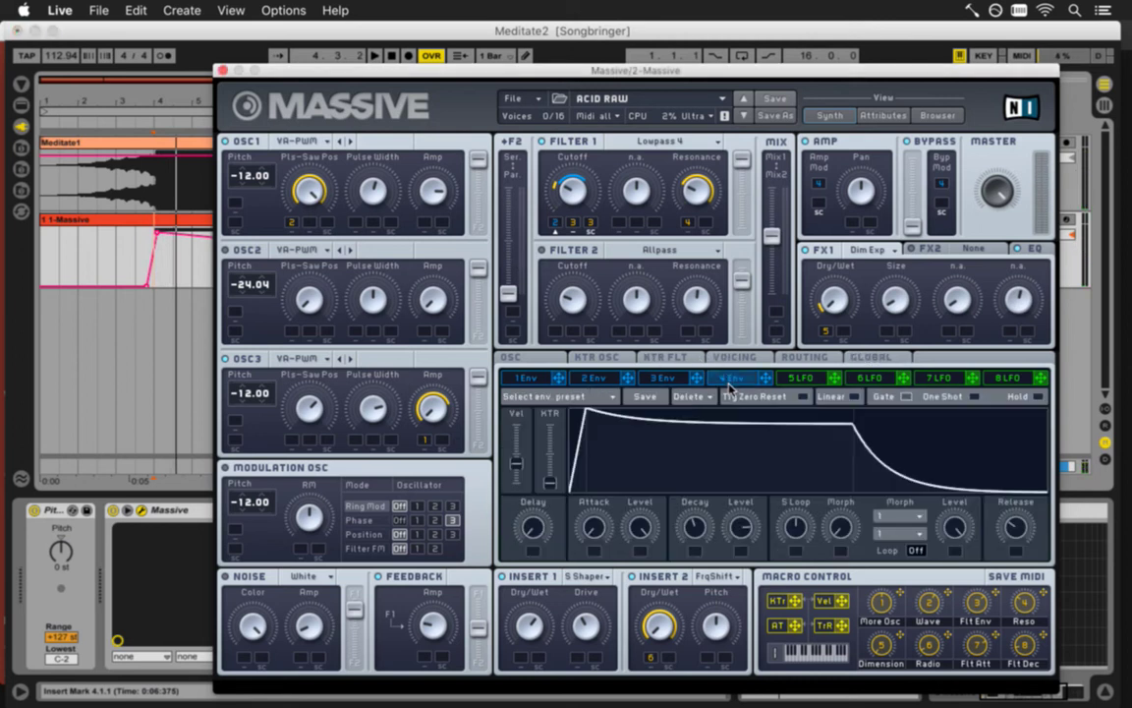
left_click(664, 380)
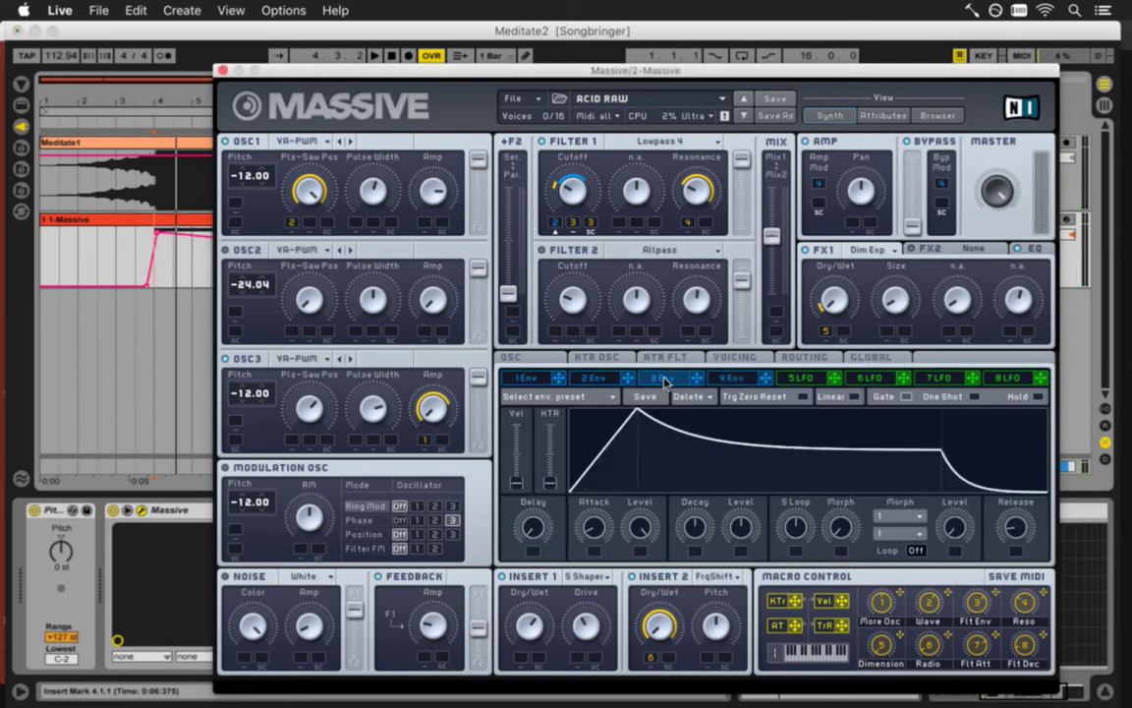
left_click(603, 381)
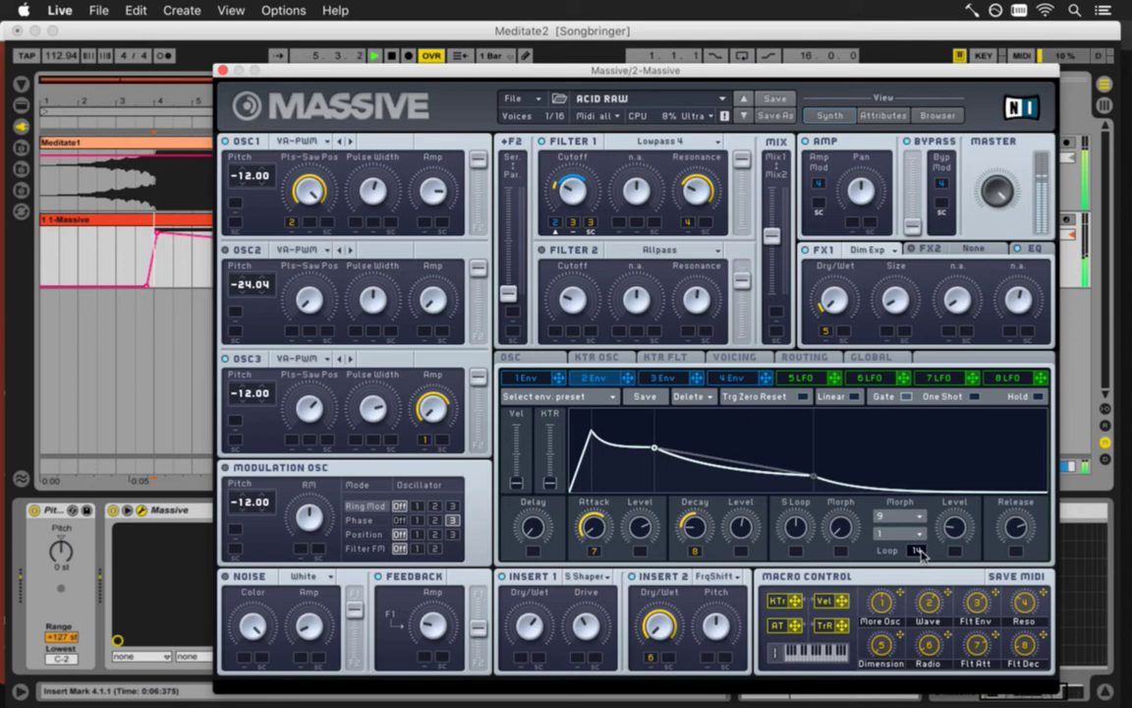
left_click_drag(927, 597, 928, 617)
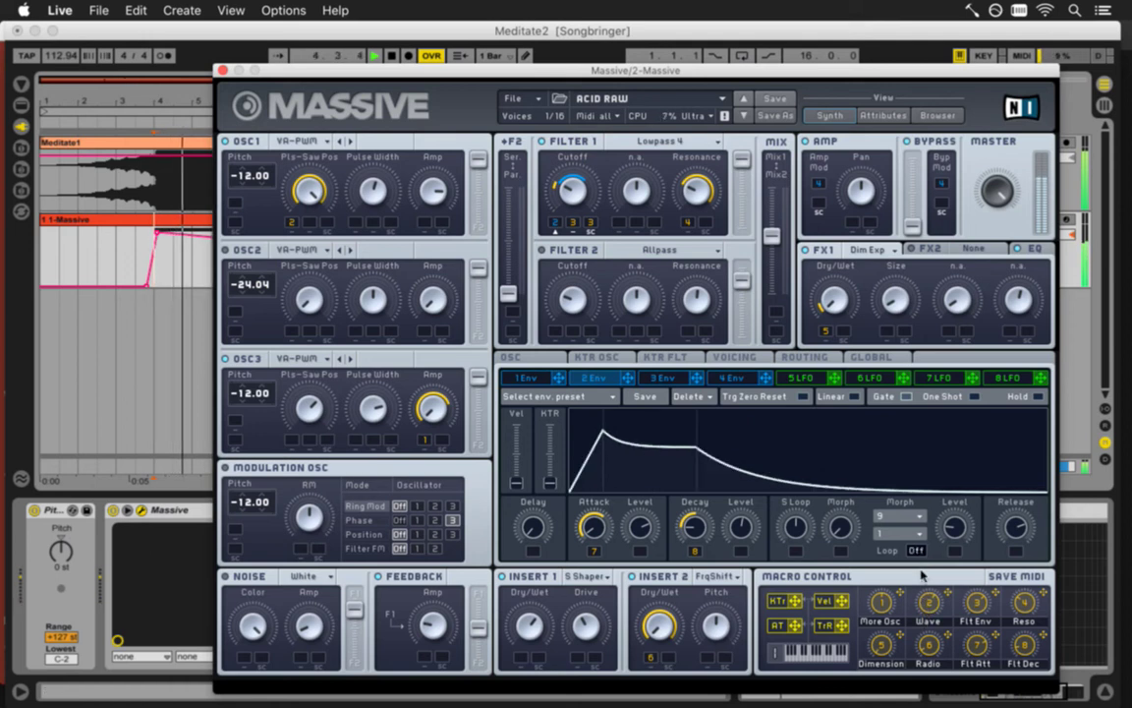
left_click_drag(921, 555, 922, 551)
key("space")
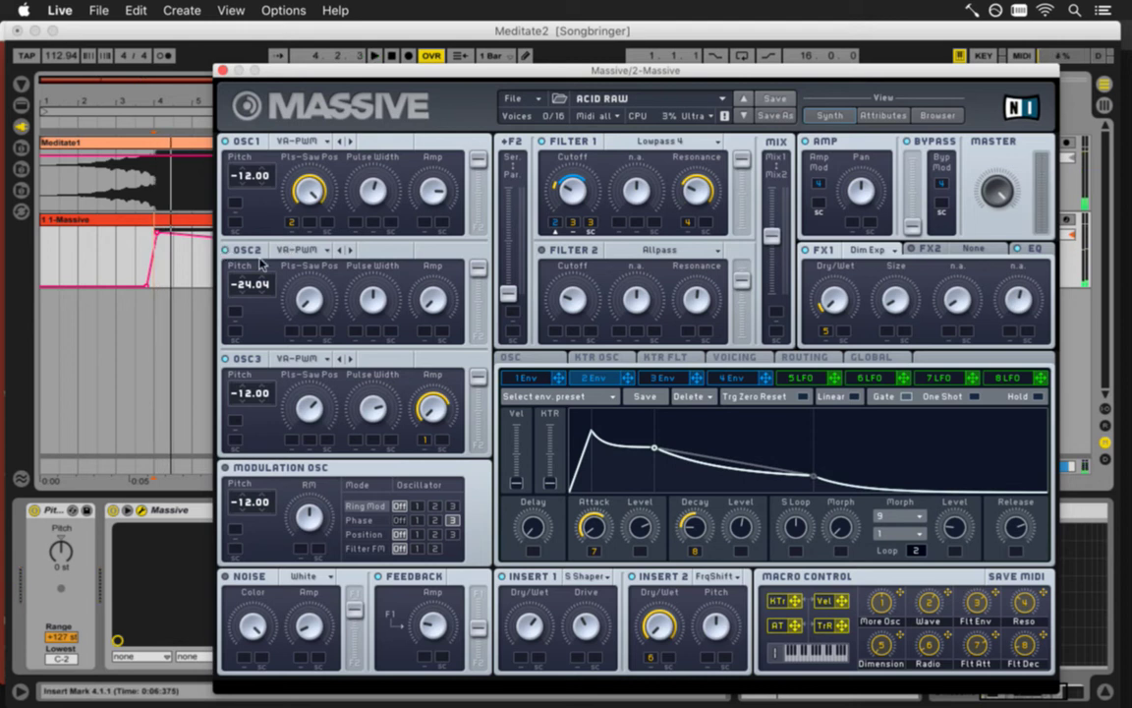
Switch oscillator 2 to the Sin-Triangle wavetable and browse onward to Math II while the arrangement plays.
left_click(314, 251)
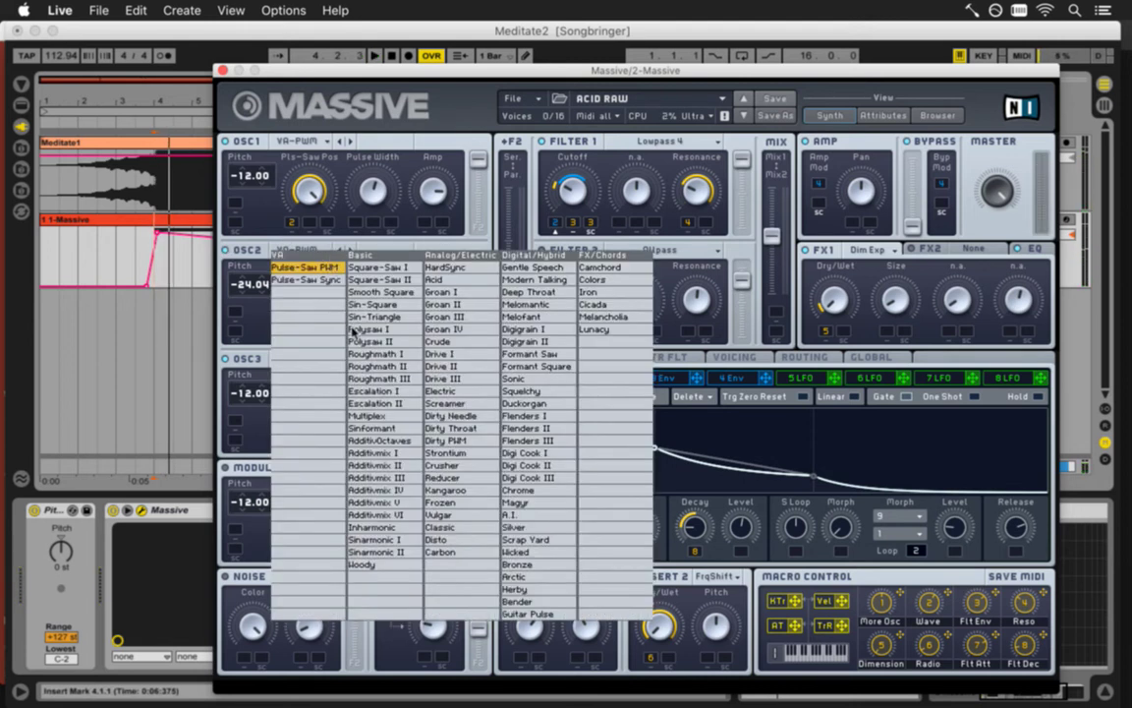
left_click(383, 328)
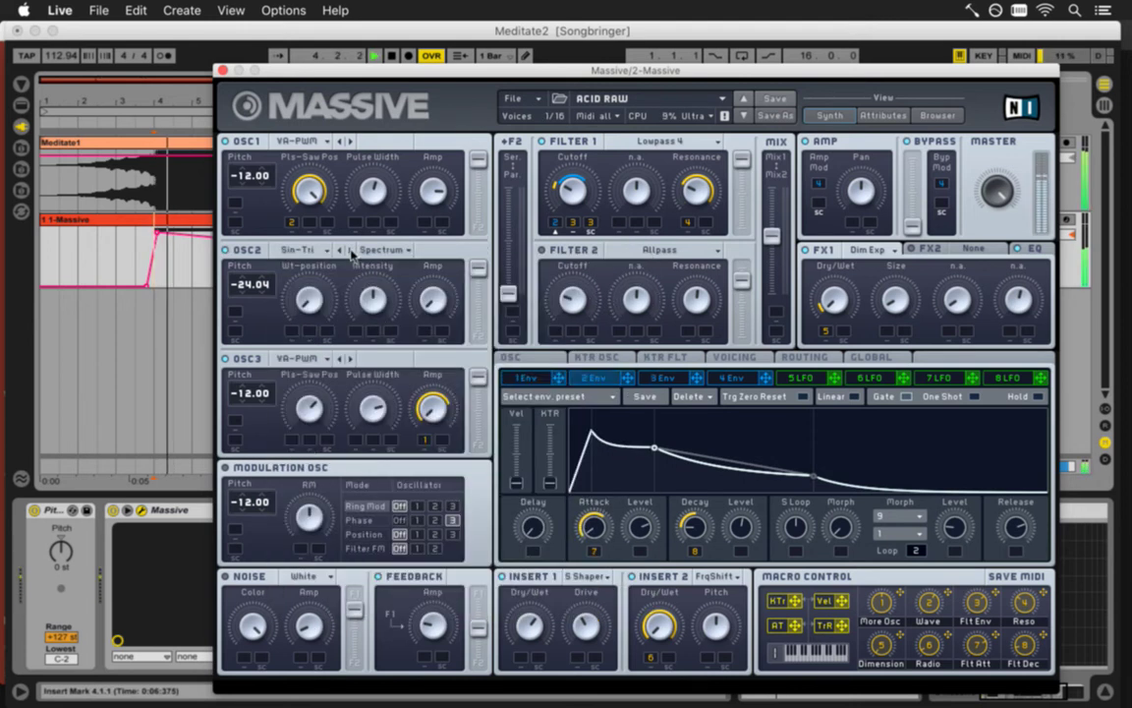
left_click(350, 251)
left_click(350, 250)
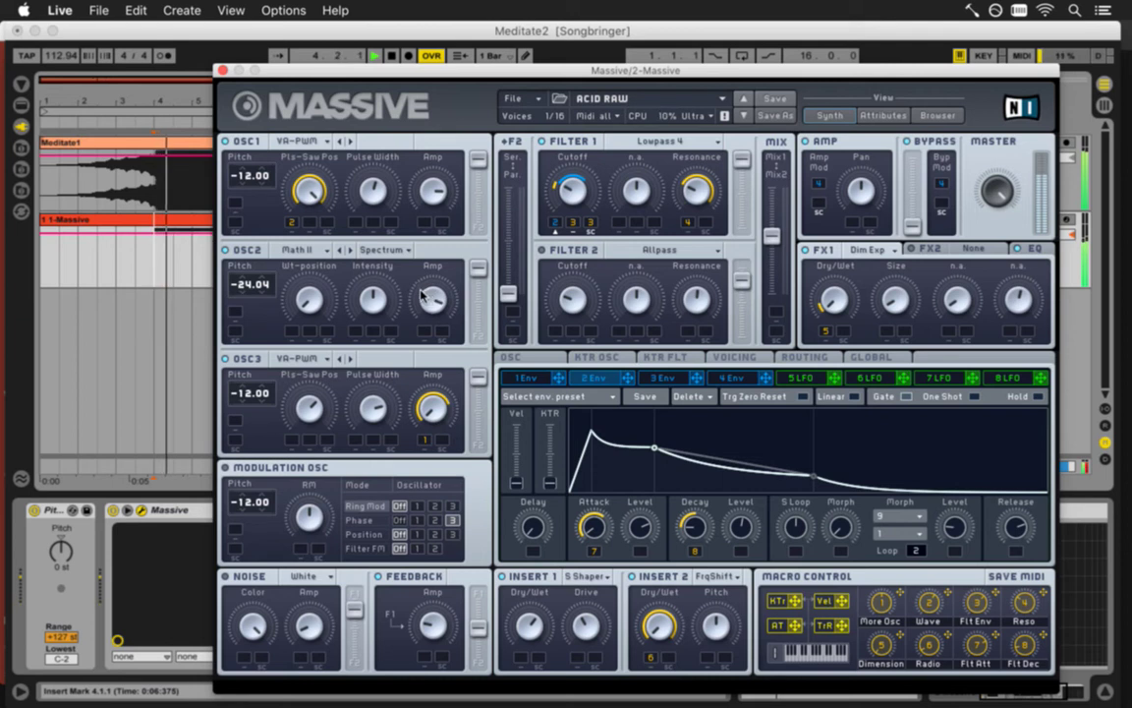
Try oscillator 2's wavetable position, set its pitch to 28.96 and replay the sound from bar 4.
left_click(309, 303)
mouse_move(310, 302)
left_mouse_down()
mouse_move(315, 242)
mouse_move(317, 313)
mouse_move(366, 323)
mouse_move(298, 302)
left_mouse_up()
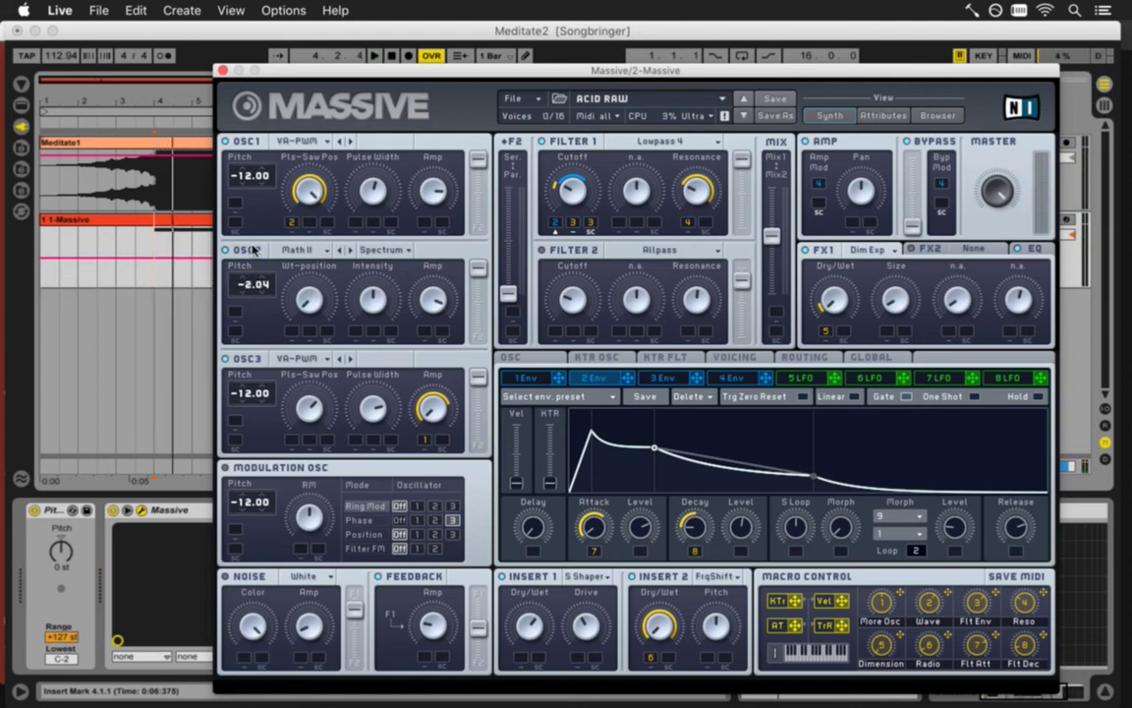
left_click_drag(252, 244, 257, 253)
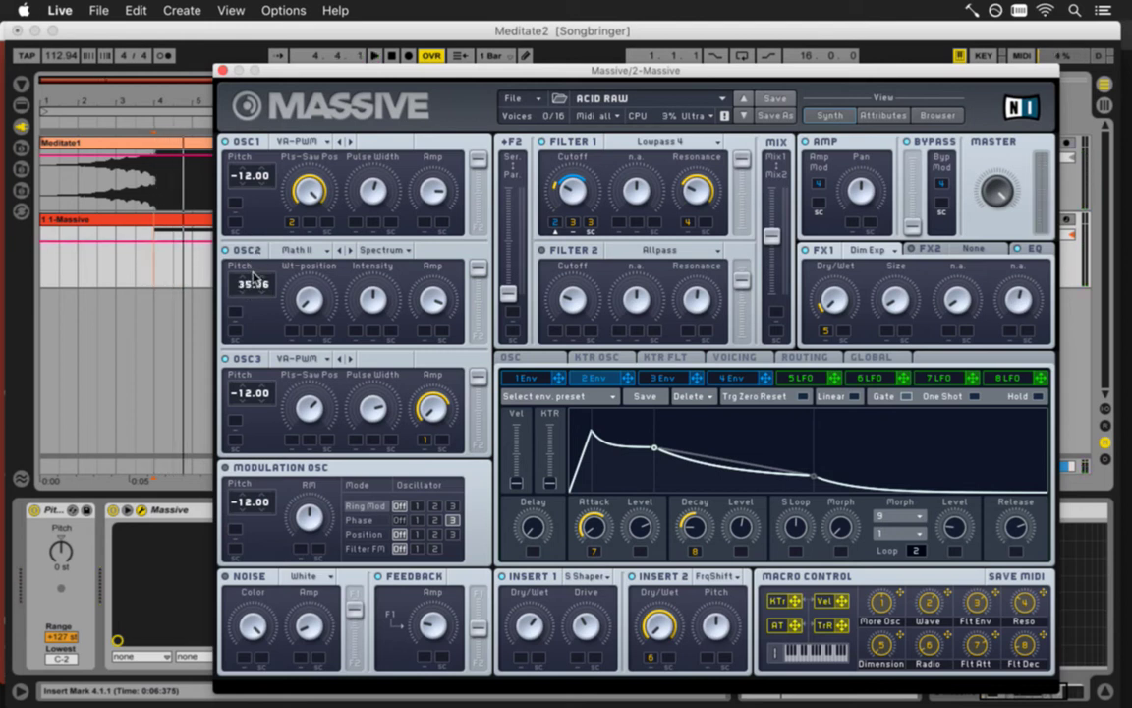
left_click_drag(253, 278, 253, 302)
key("space")
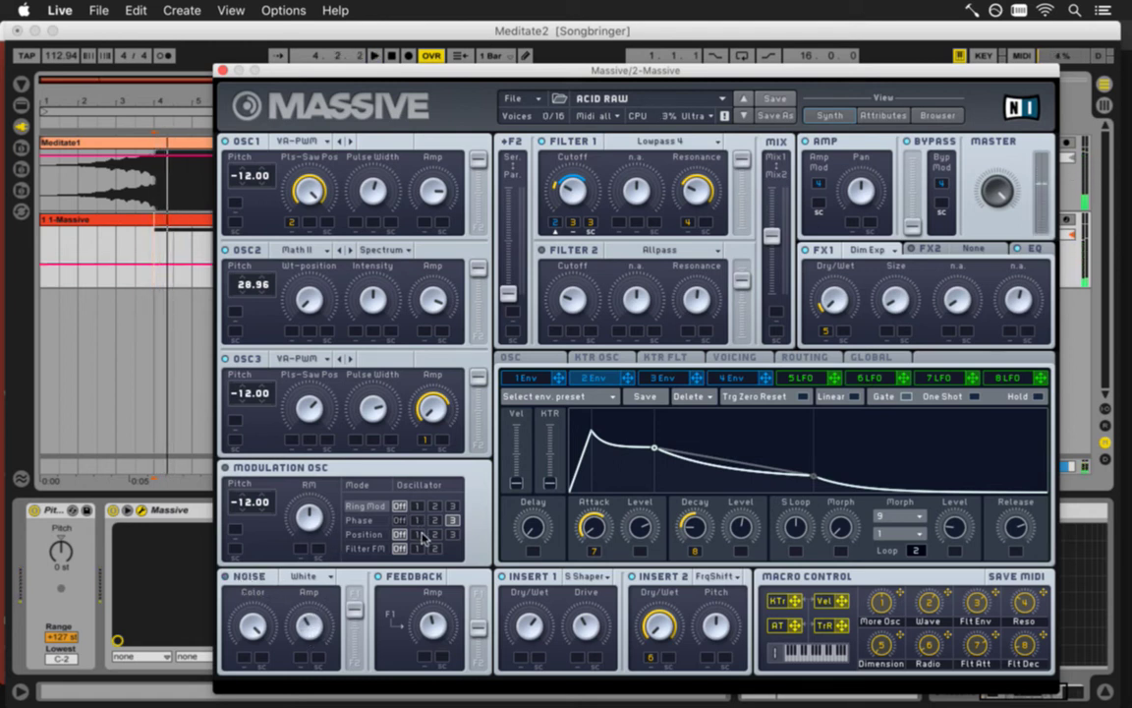
Audition phase modulation on oscillators 2 and 3, and set the modulation oscillator to ring-modulate oscillator 1 at pitch 0.00.
left_click(434, 521)
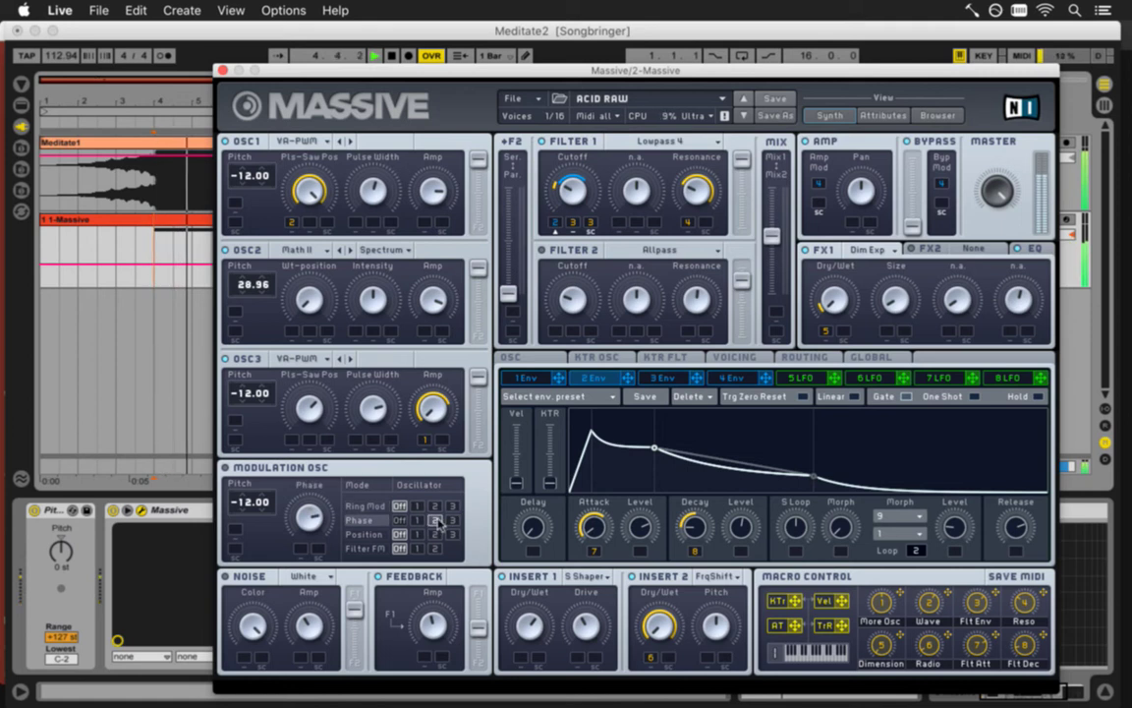
left_click(453, 521)
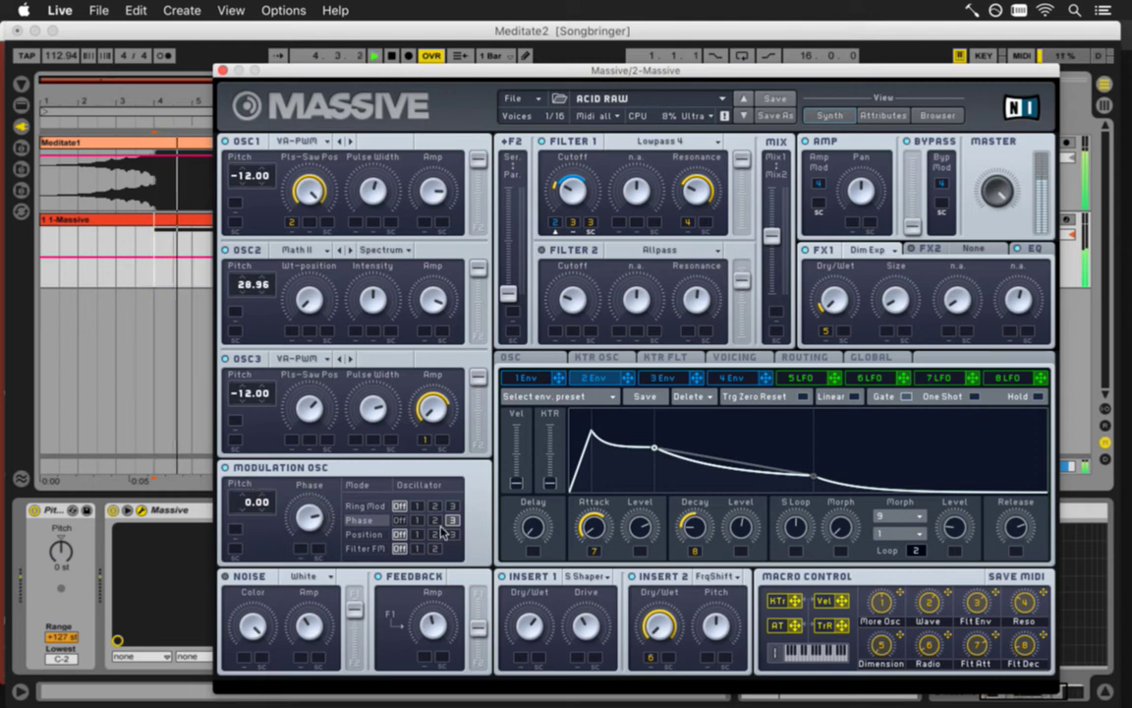
key("space")
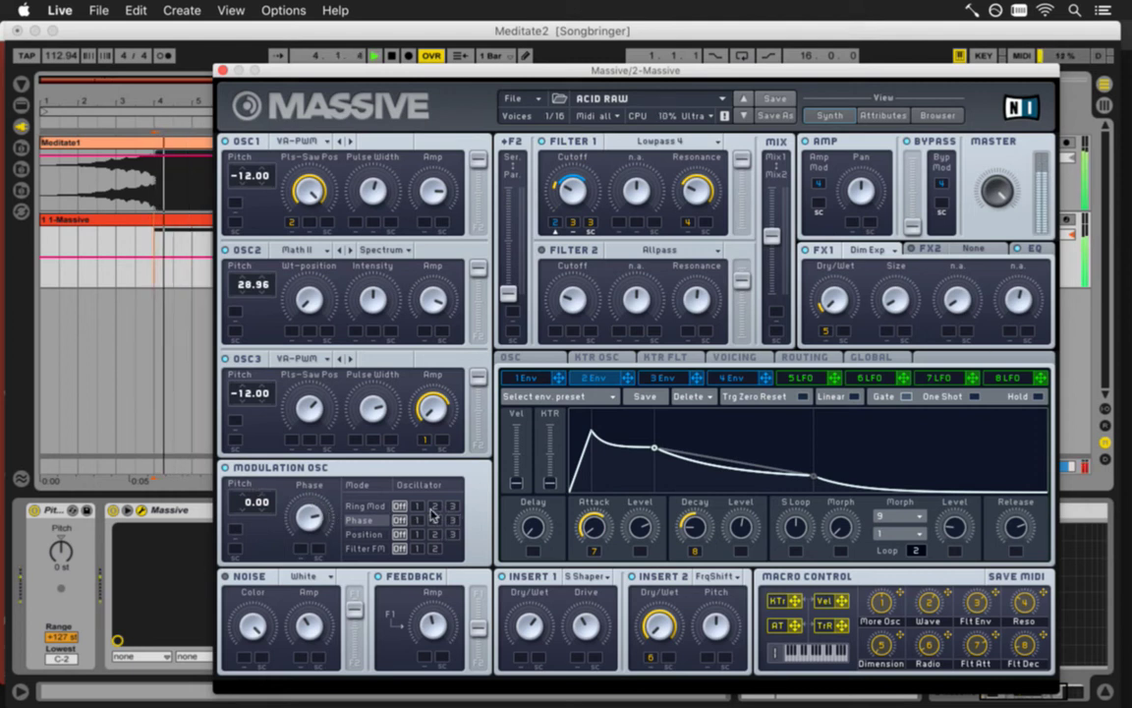
left_click(423, 506)
key("space")
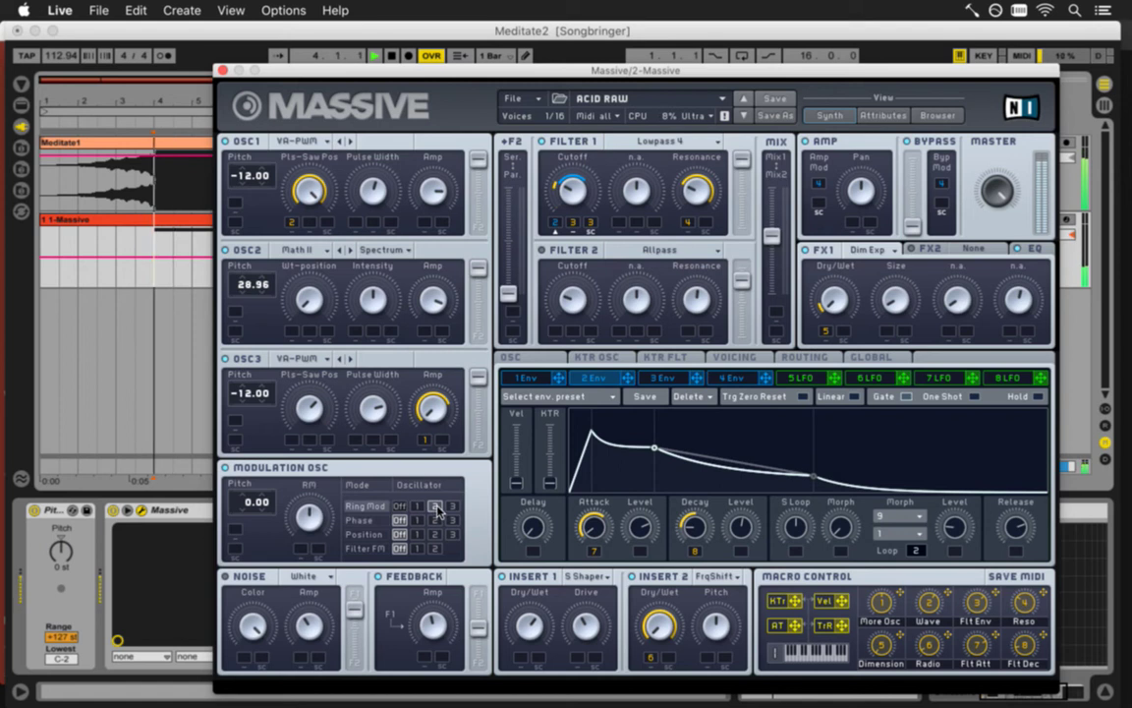
left_click(419, 507)
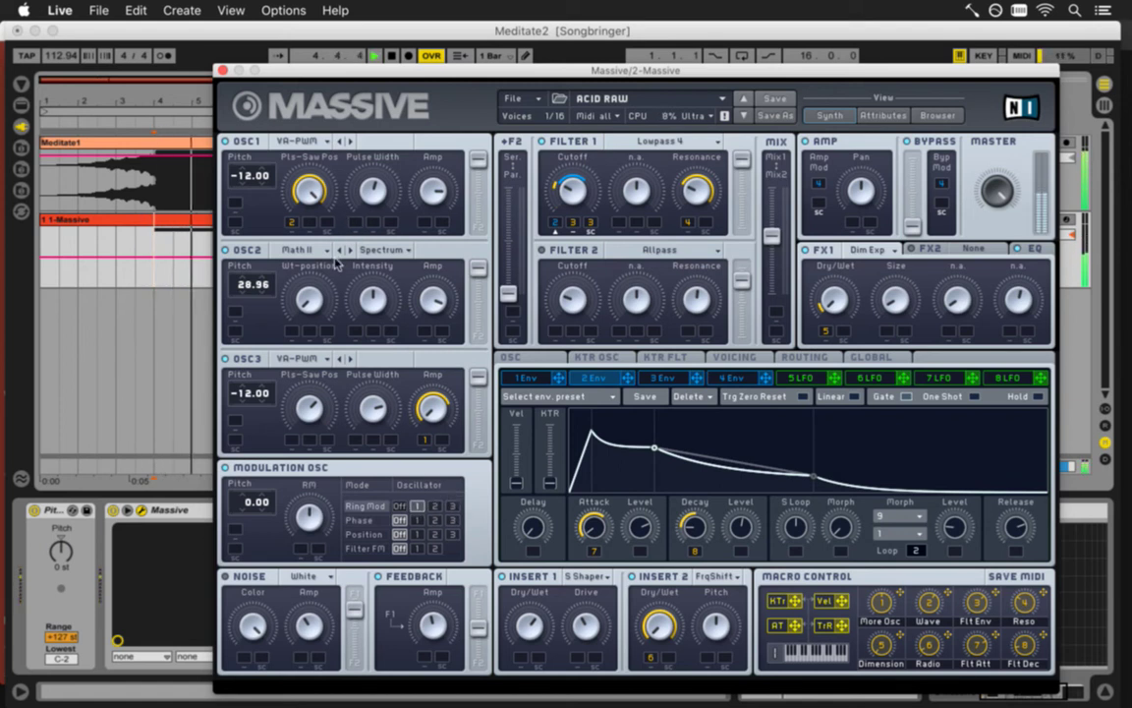
Browse oscillator 2's wavetables forward from Math II to Woody and replay the sound from bar 4.
left_click(350, 250)
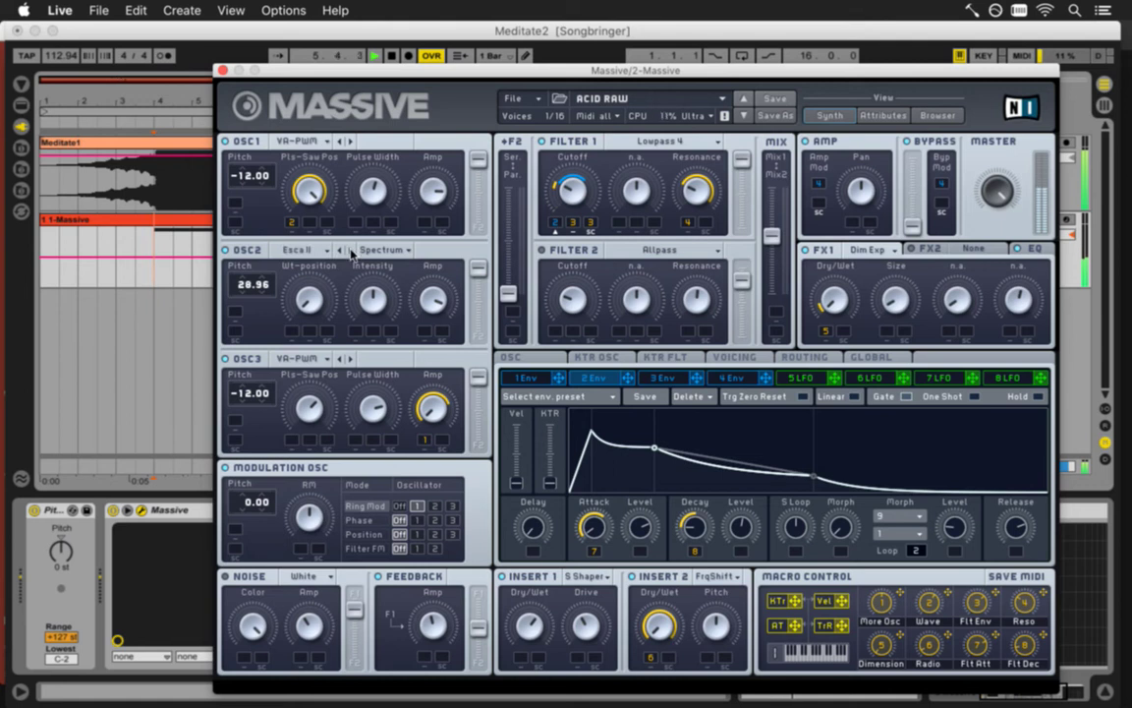
left_click(350, 251)
left_click(349, 252)
left_click(350, 251)
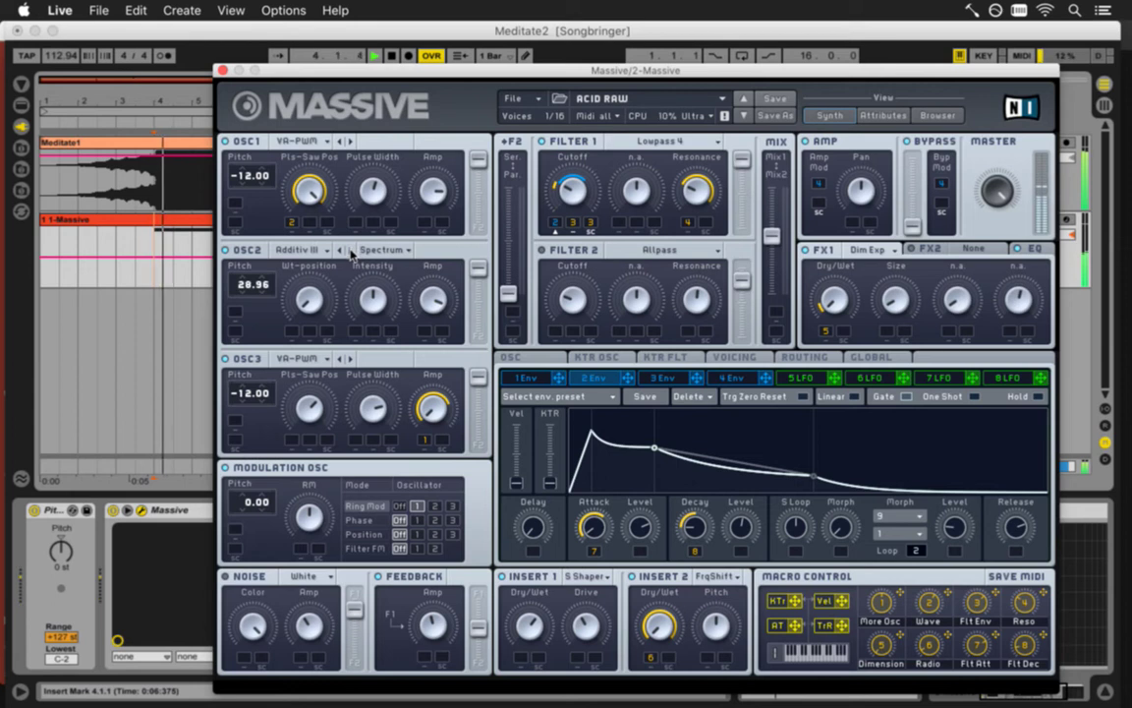
left_click(350, 251)
left_click(350, 250)
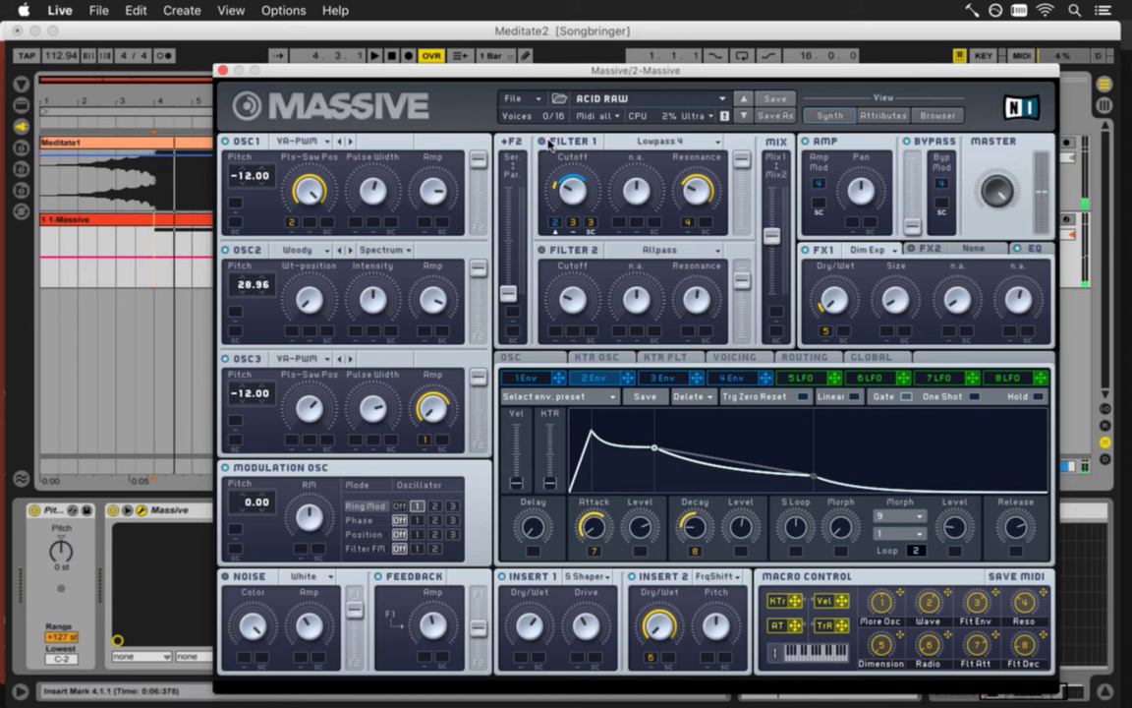
key("space")
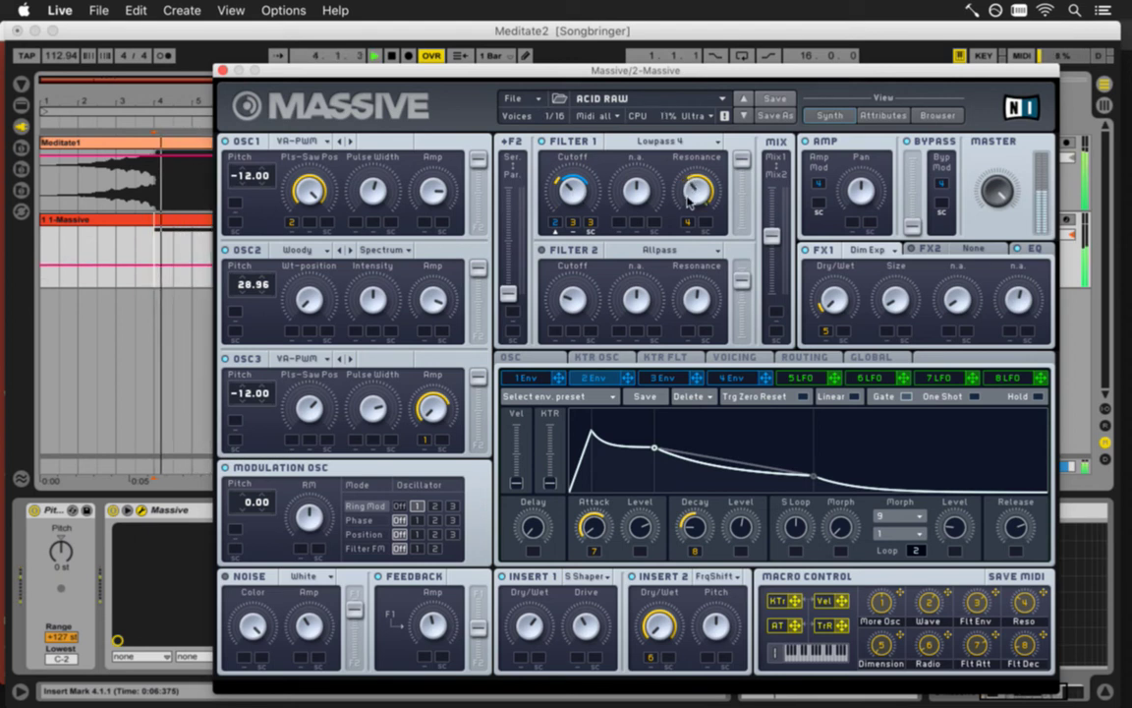
Audition more oscillator 2 wavetables past Woody and settle on Reducer, replaying from bar 4.
left_click(350, 250)
left_click(350, 250)
left_click(349, 251)
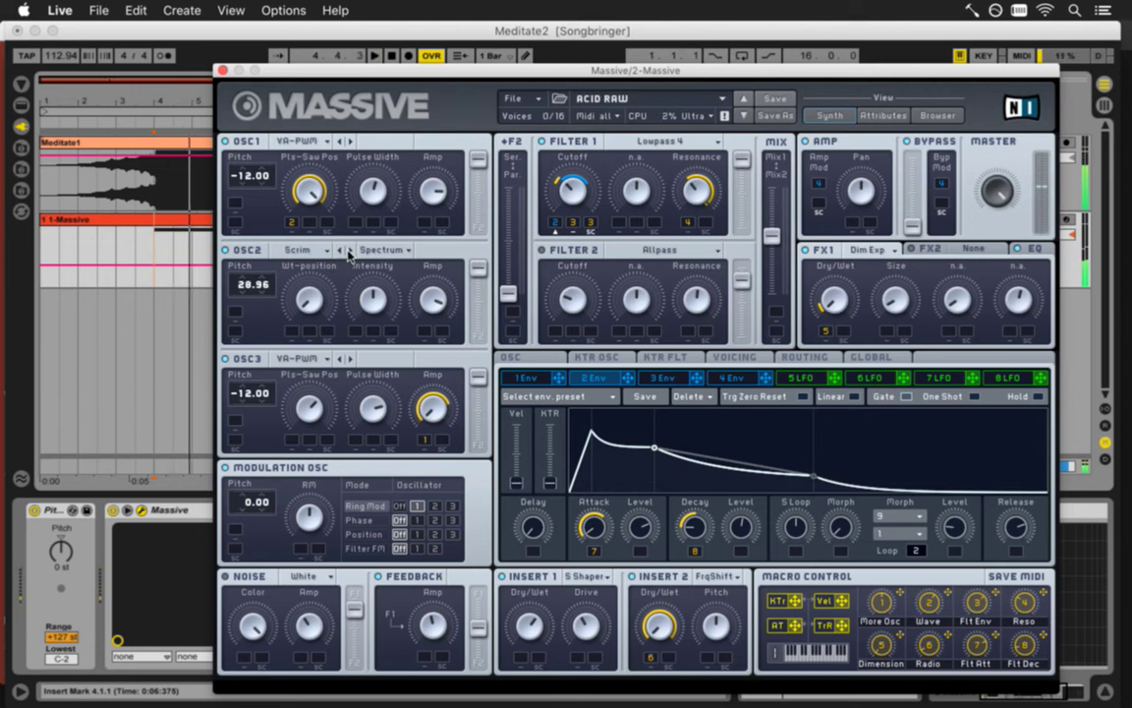
left_click(348, 250)
left_click(349, 250)
left_click(349, 250)
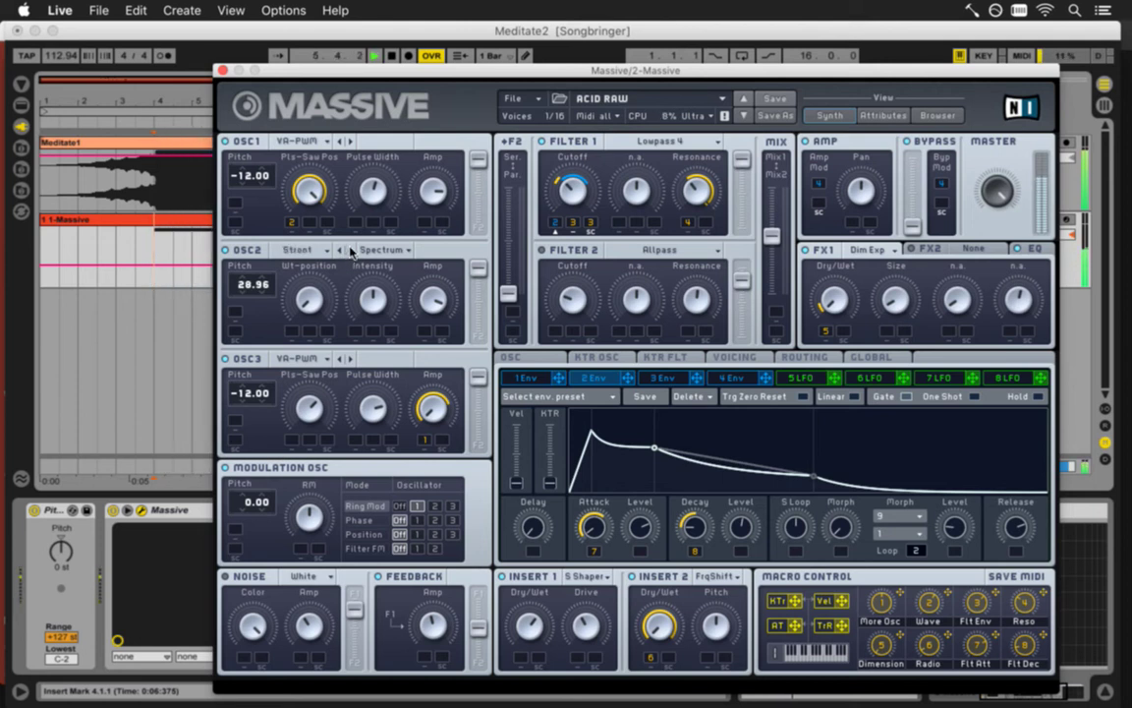
key("space")
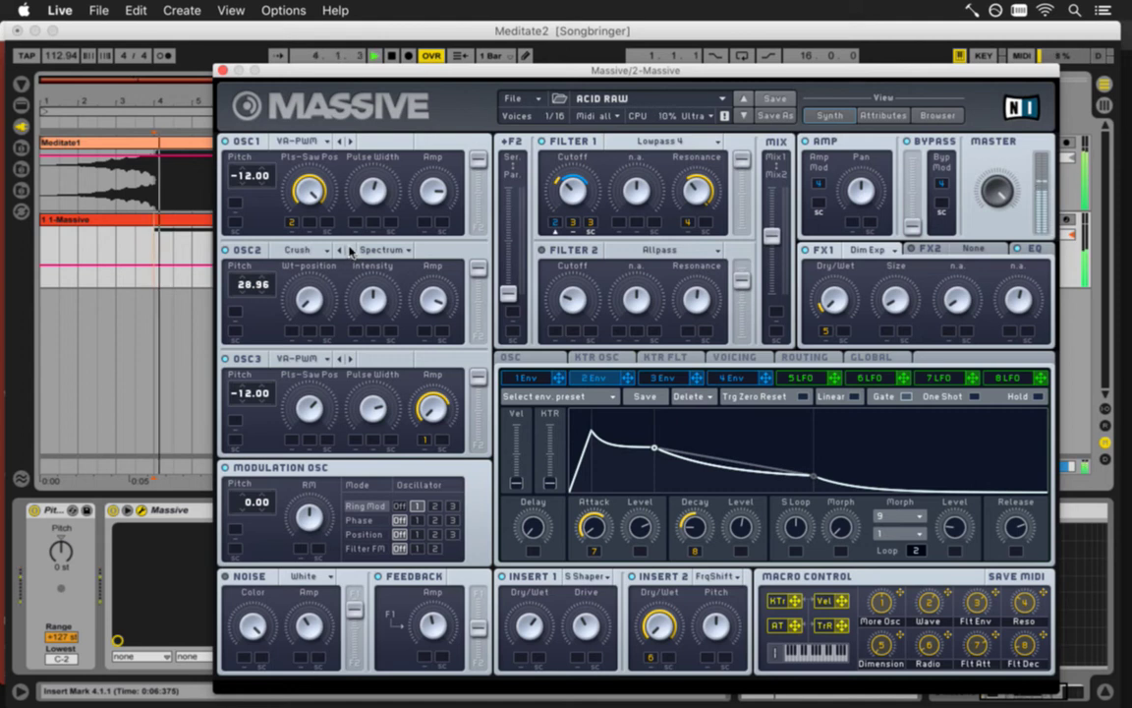
left_click(349, 251)
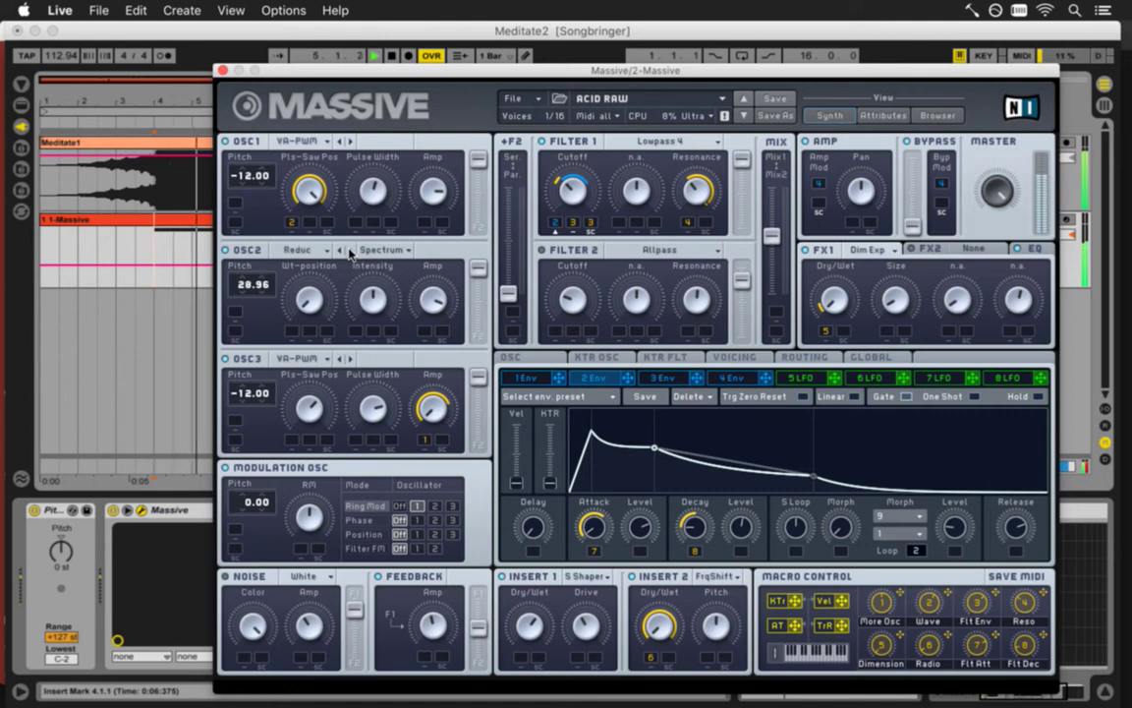
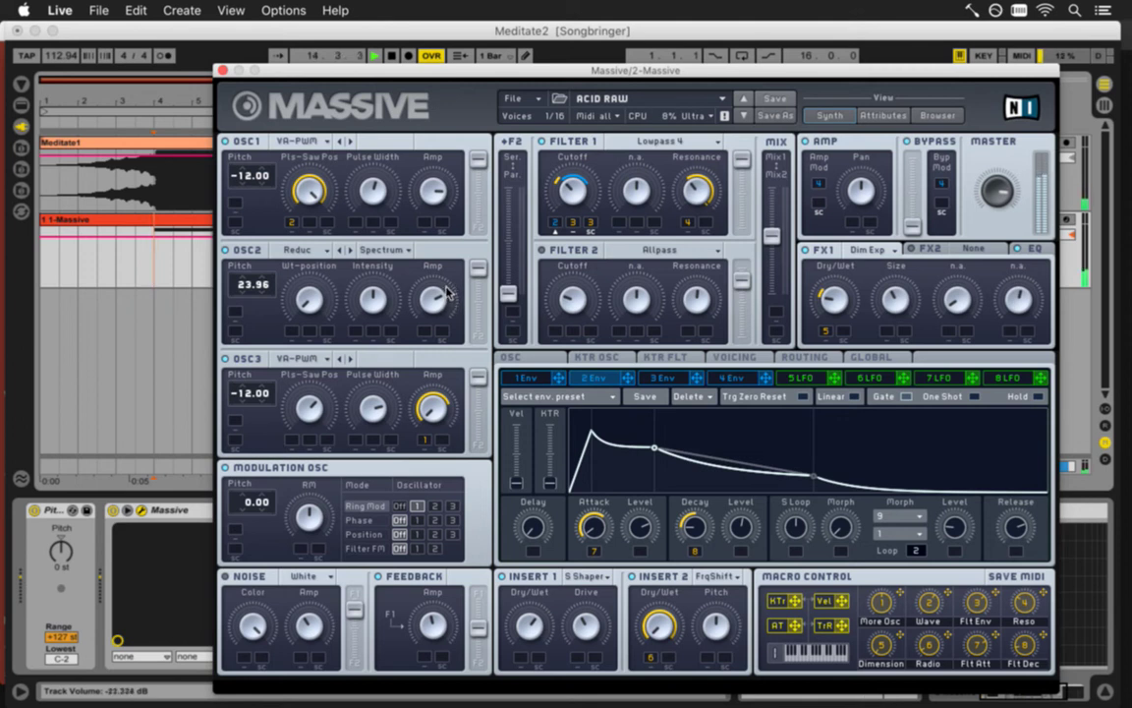
Close the Massive window, extend the arrangement loop to the 1-Massive clip's end at bar 18 and save the set.
left_click(223, 72)
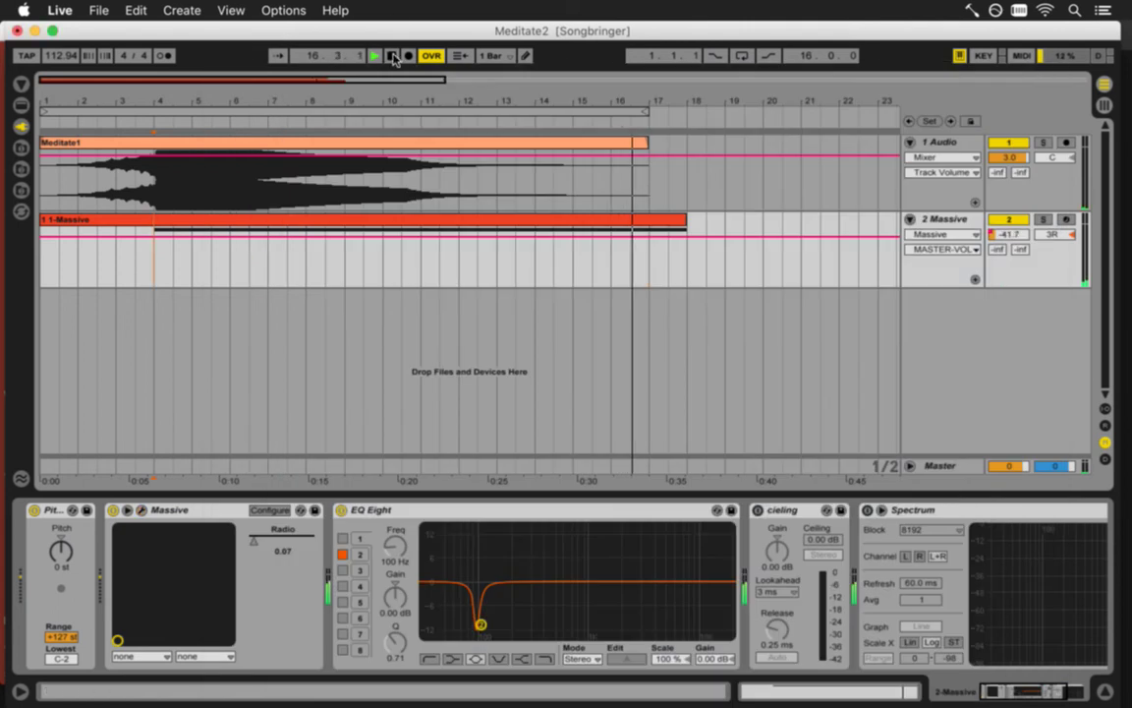
left_click(392, 57)
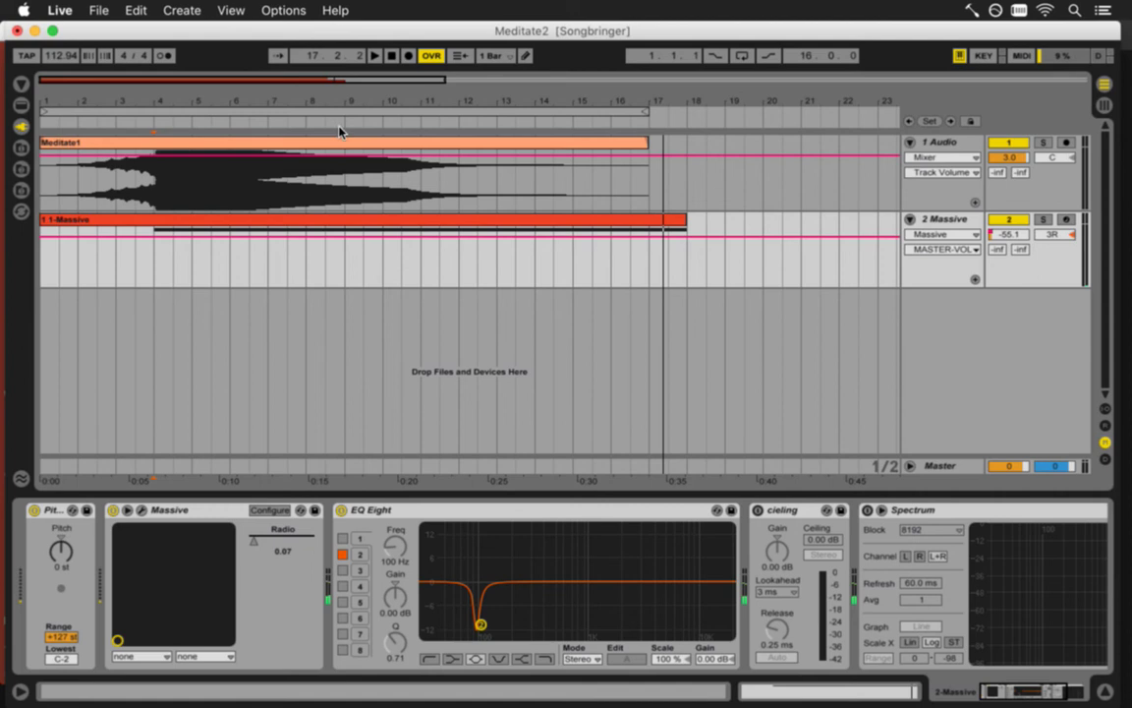
left_click(347, 118)
key("super+s")
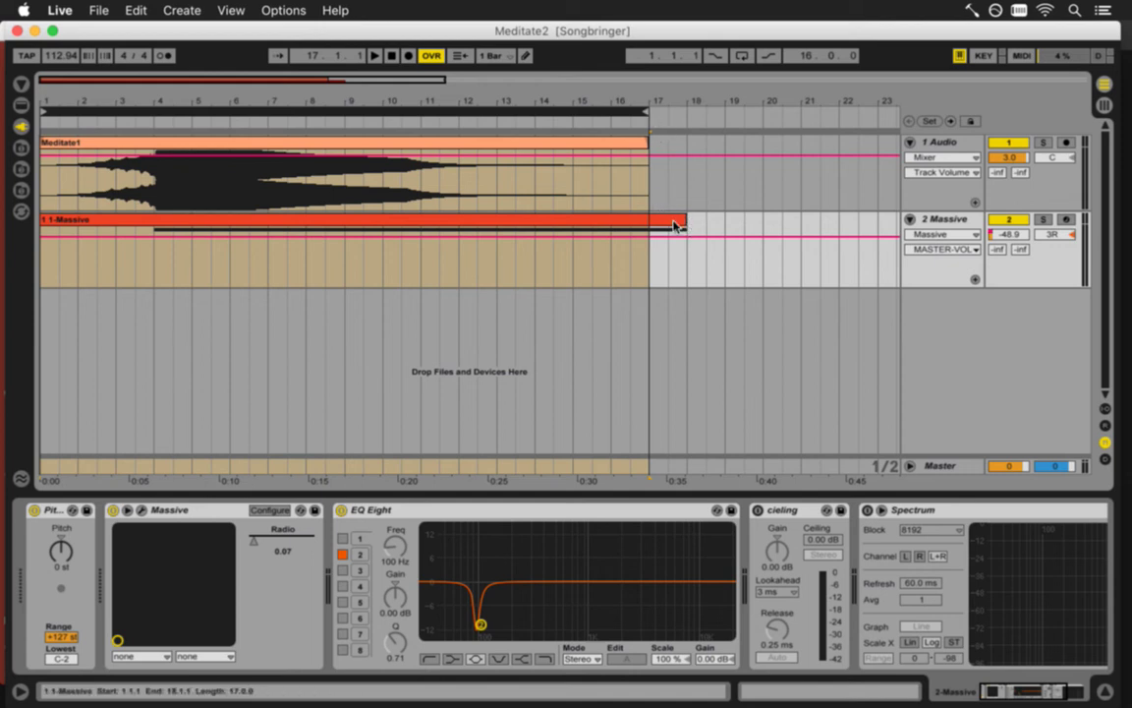
left_click(653, 114)
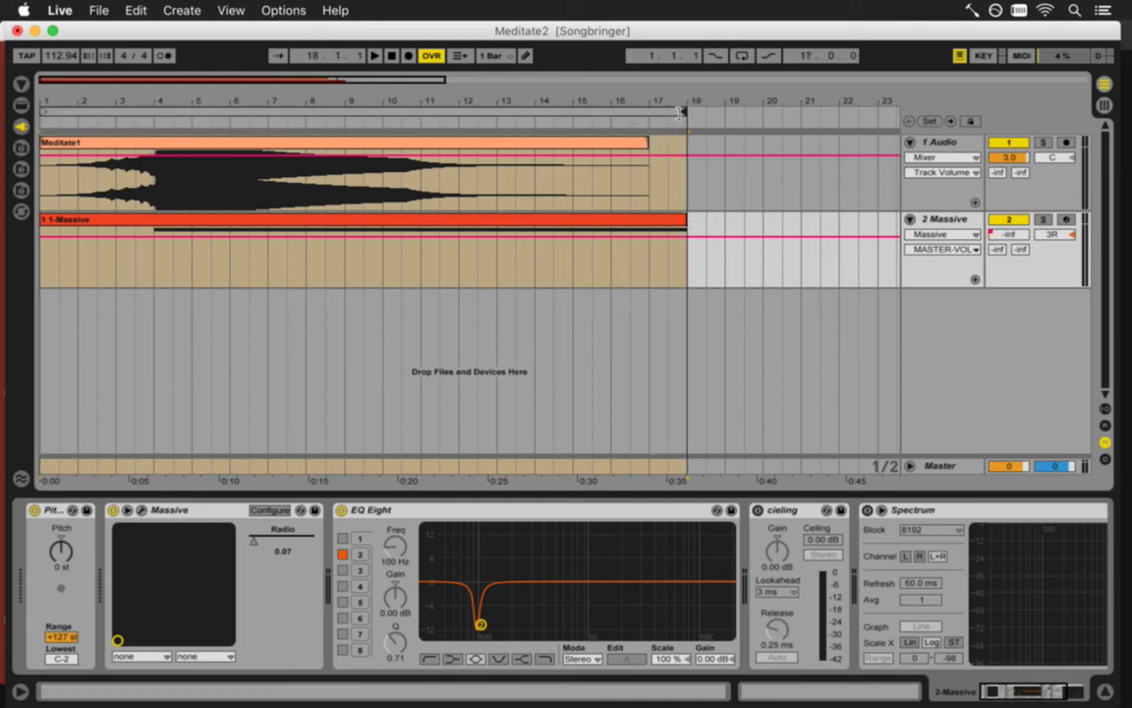
left_click(639, 111)
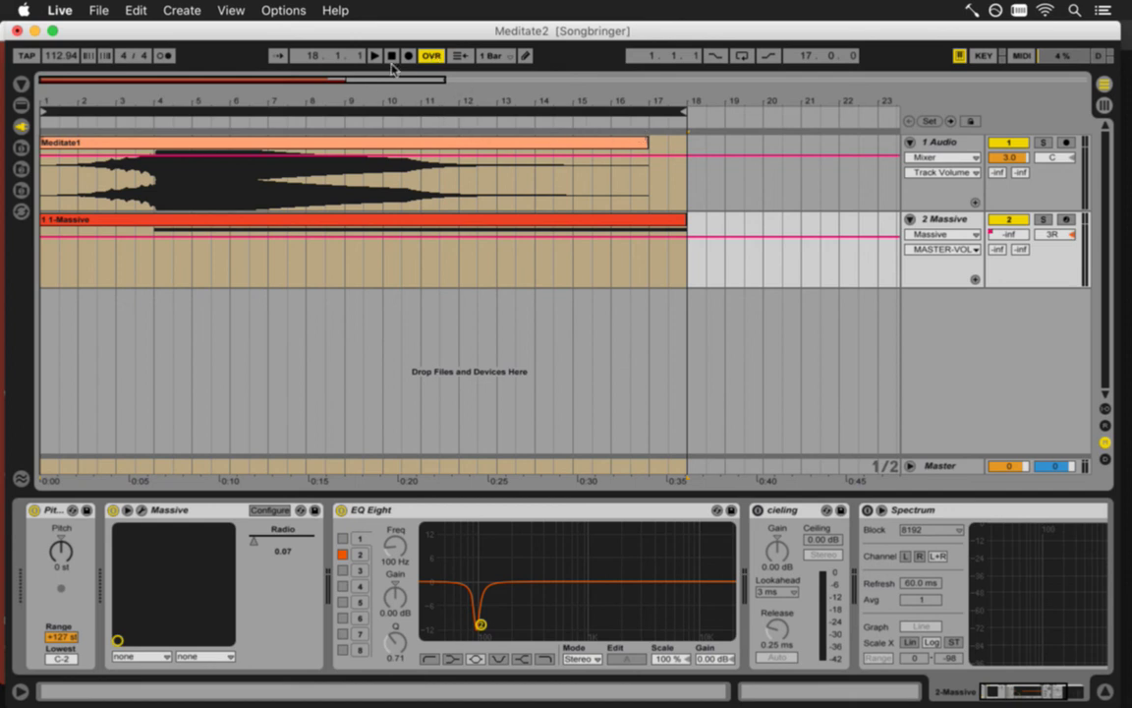
key("super+s")
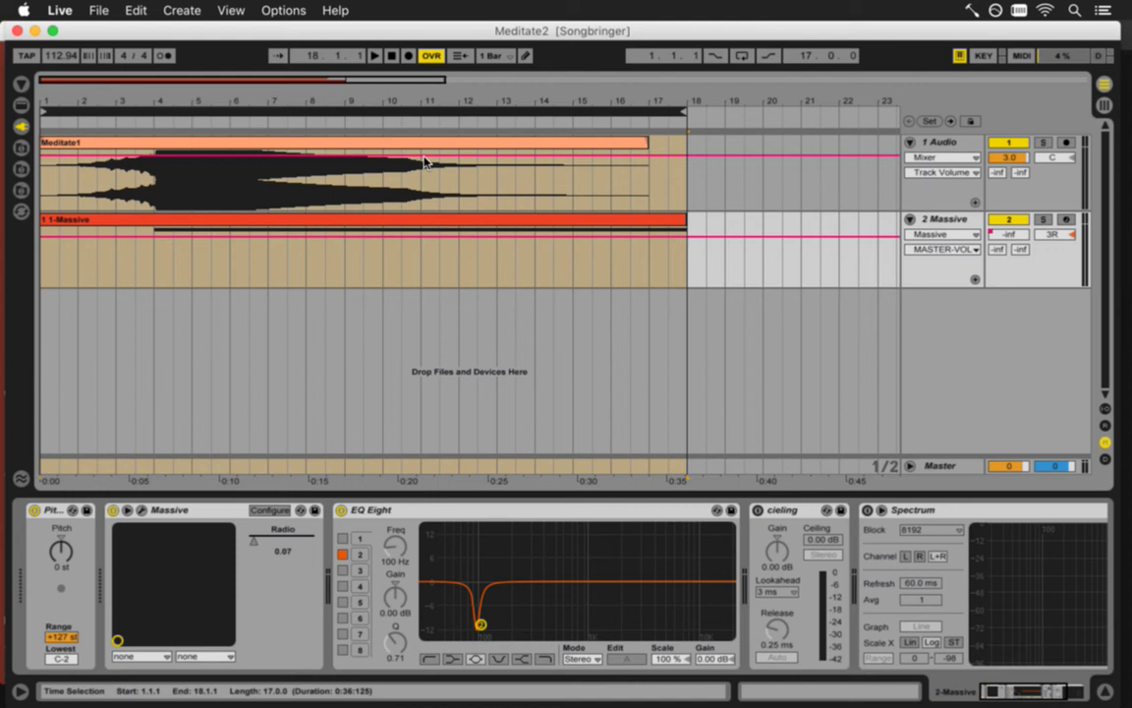
Start a WAV export of the Master track and look up raw/waves/Meditate1.wav in Terminal with an ls command.
key("super+shift+r")
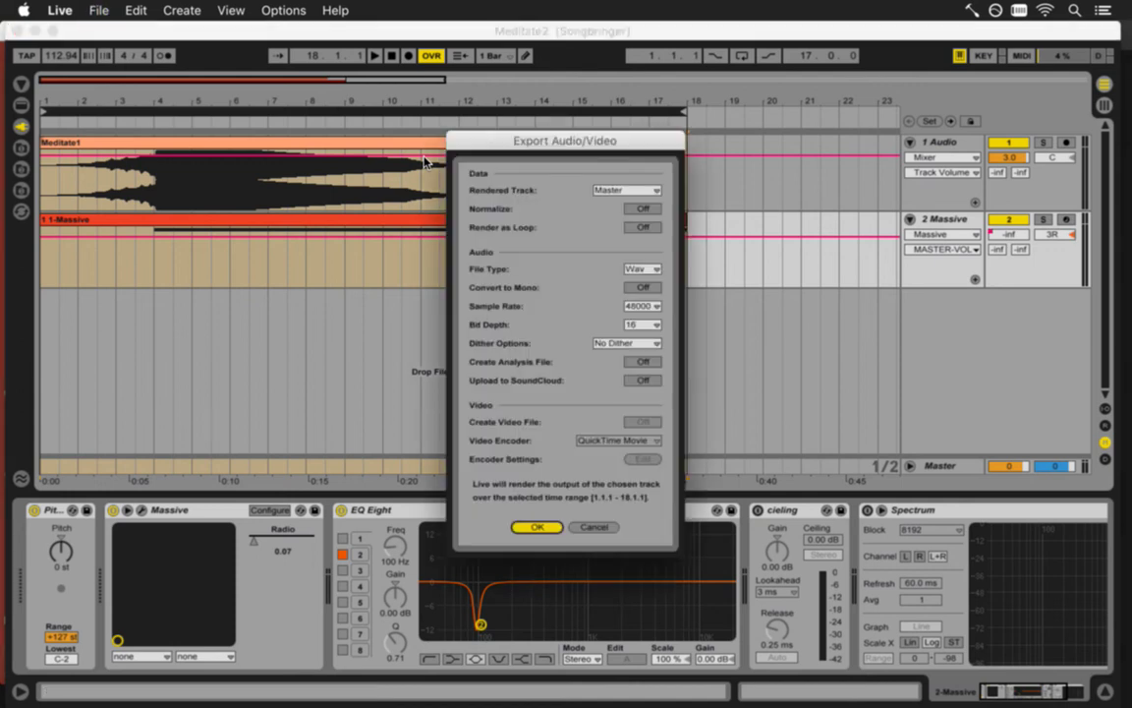
key("Return")
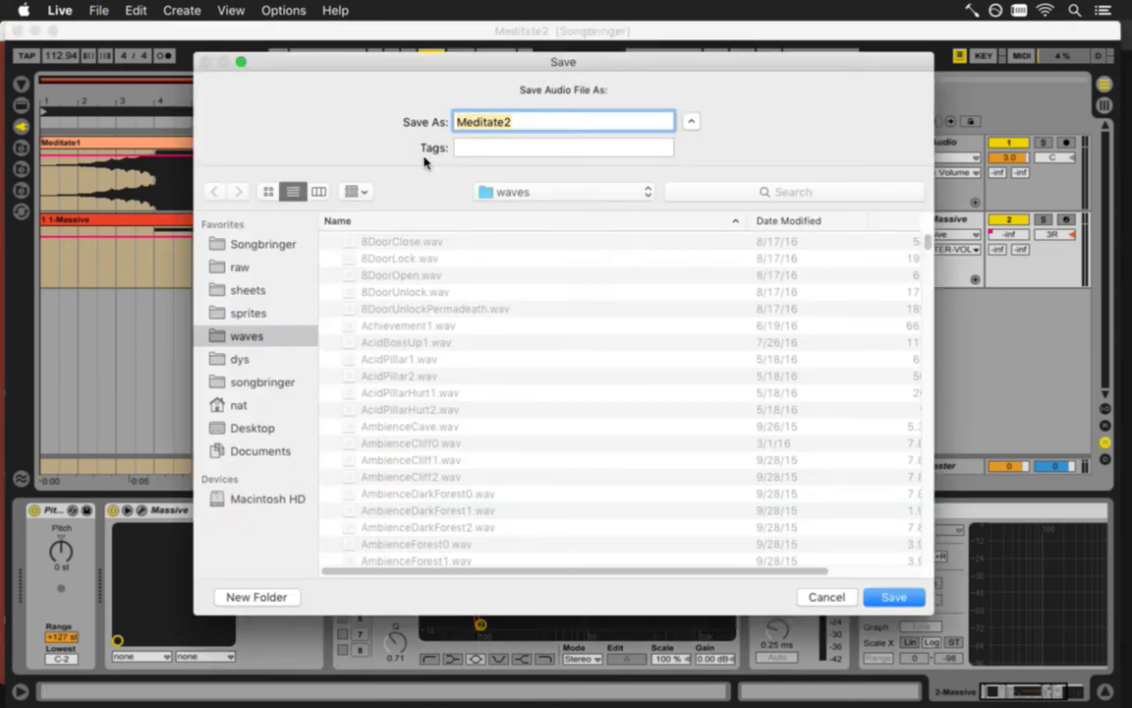
key("super+Tab")
left_click(342, 373)
type("ls raw/waves/Me")
key("Tab")
type("1")
key("Tab")
Return to Ableton Live and export the audio as Meditate1 in the waves folder, replacing the existing file.
key("super+Tab")
type("Meditate1")
key("Return")
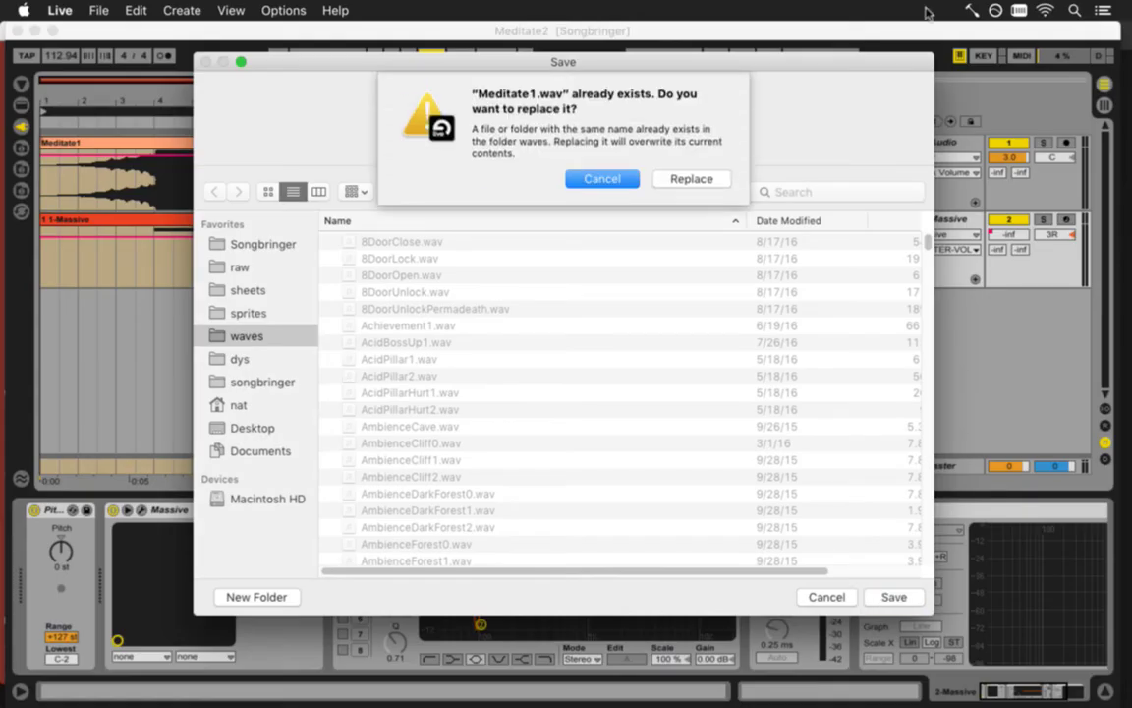
left_click(716, 177)
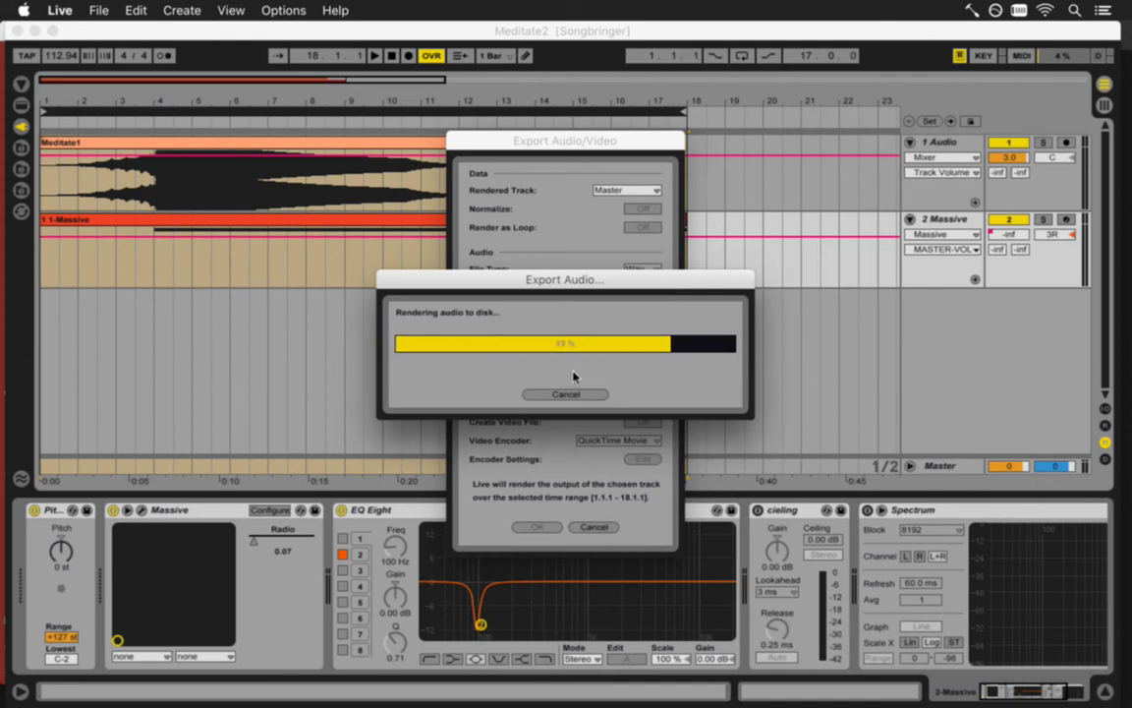
Switch to Photoshop to view the meditating figure's animation and move on to Terminal in the Songbringer folder.
key("super+Tab")
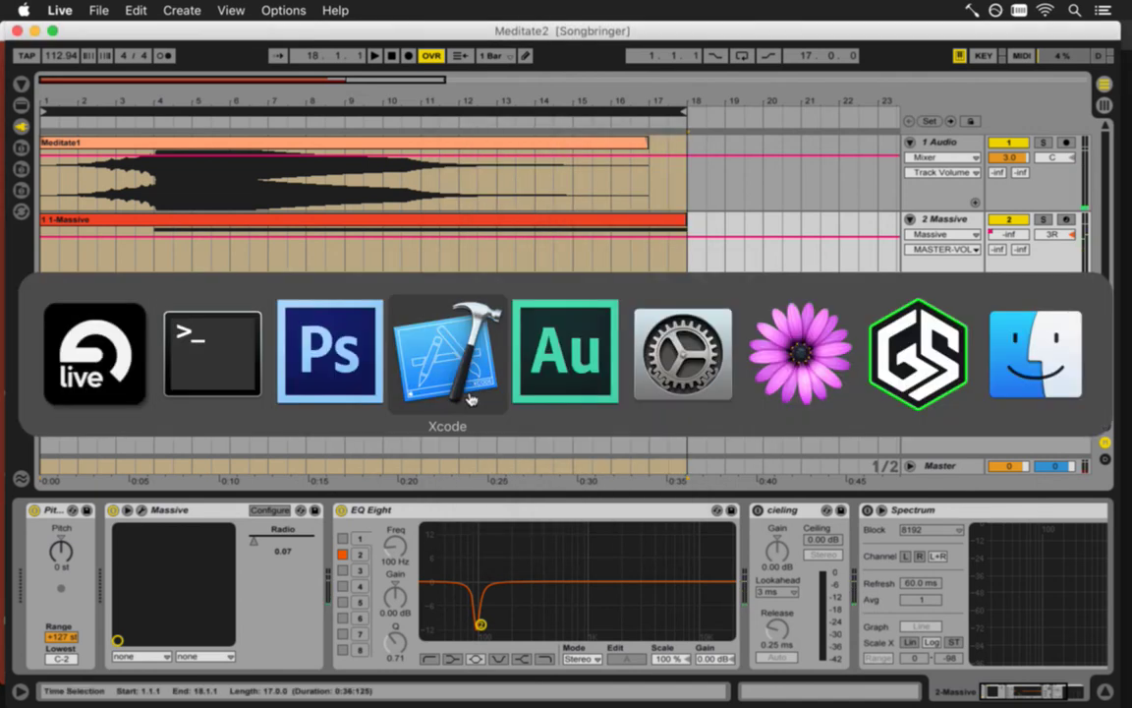
left_click(346, 379)
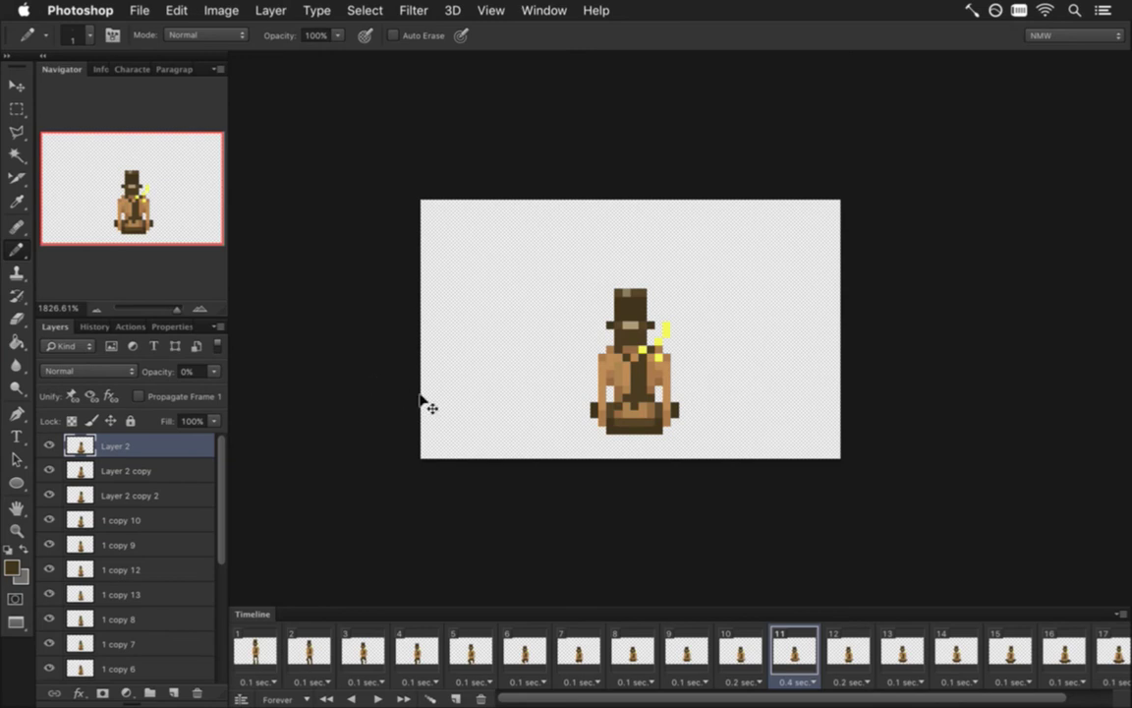
key("super+Tab")
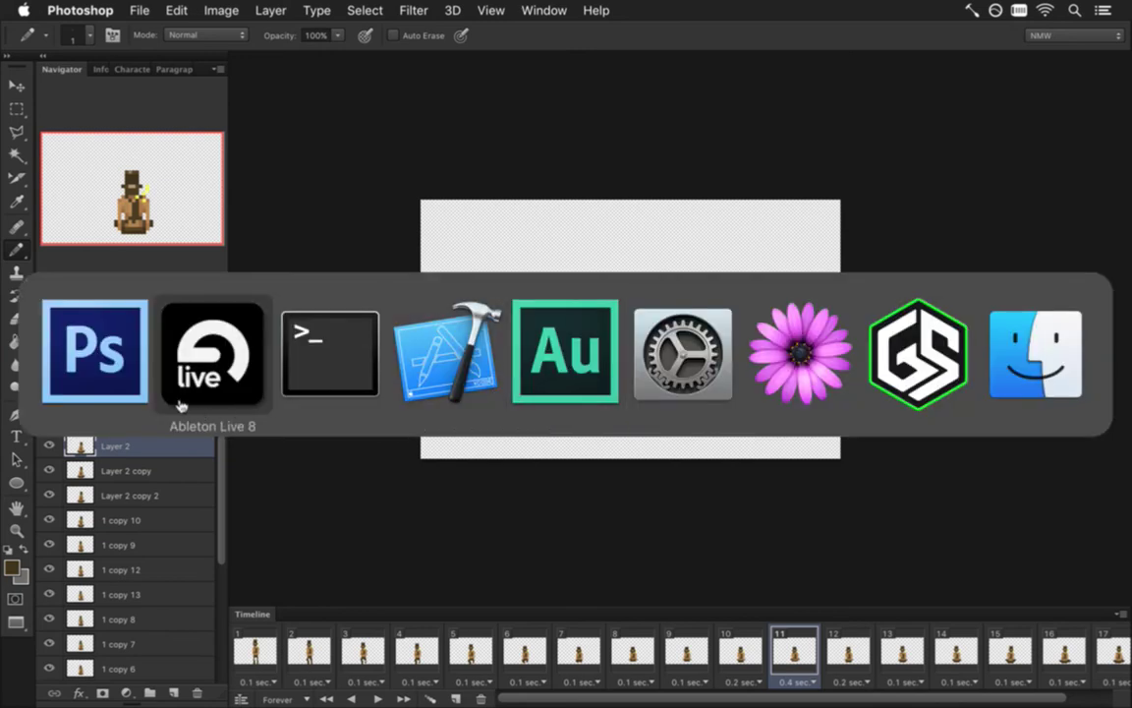
left_click(110, 399)
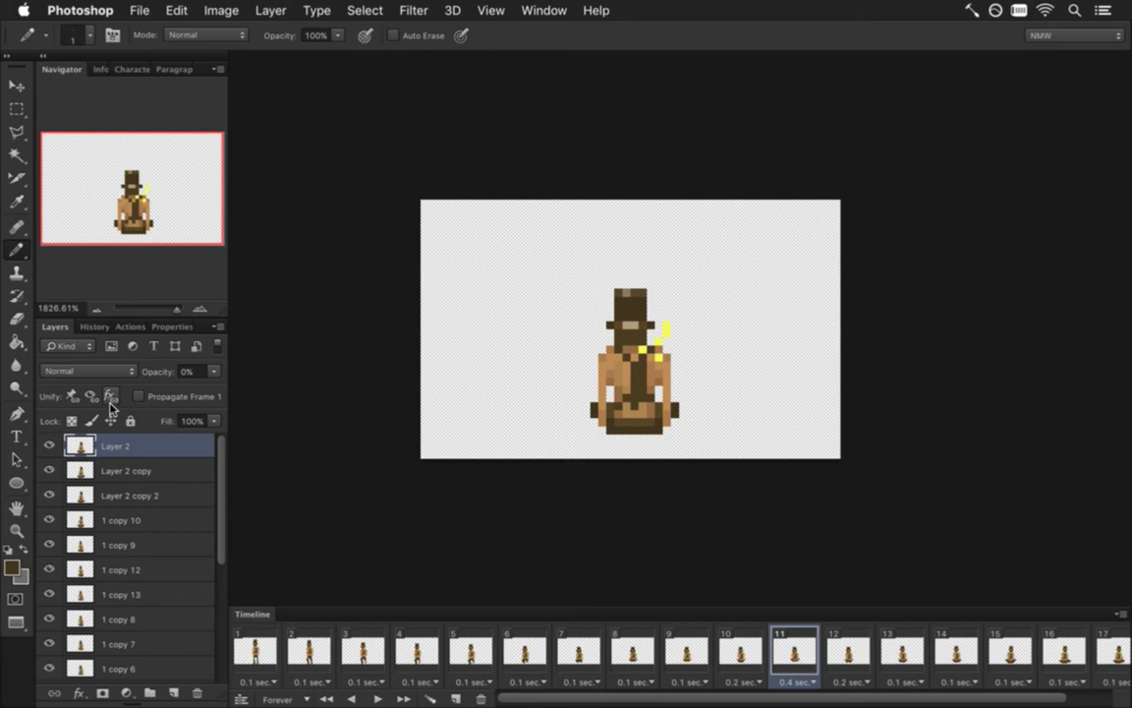
key("super+Tab")
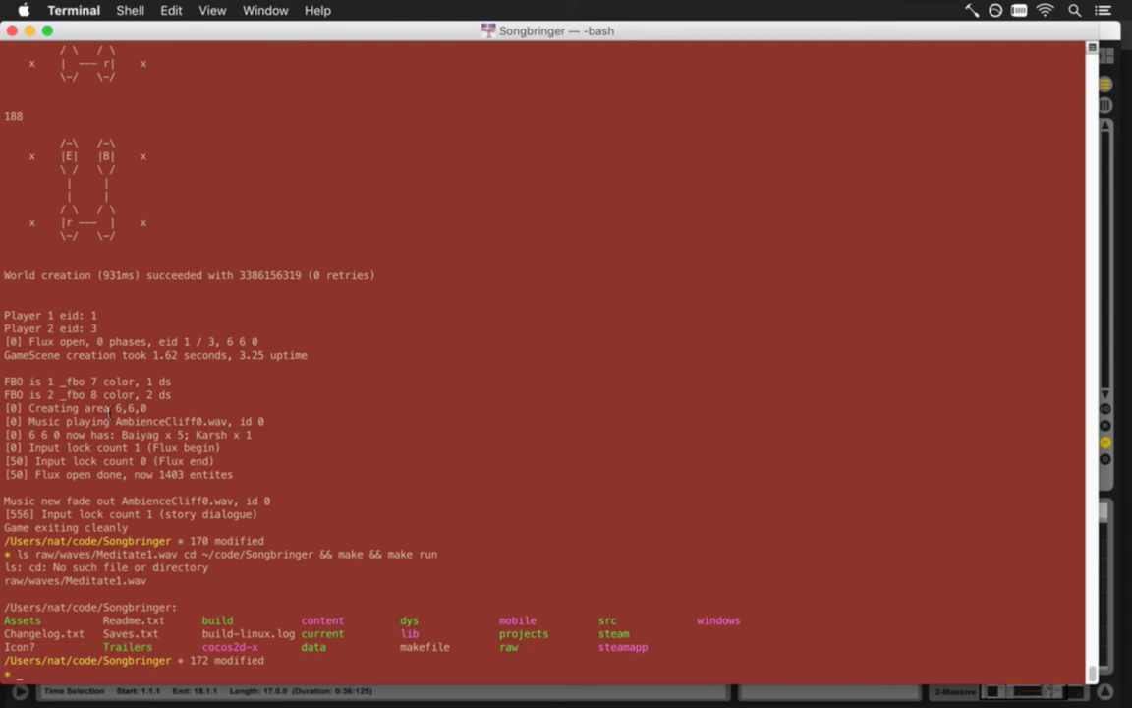
Rerun the earlier make && make run command to build and launch Songbringer, playtest the meditation scene and quit the game.
key("Up")
key("Up")
key("Return")
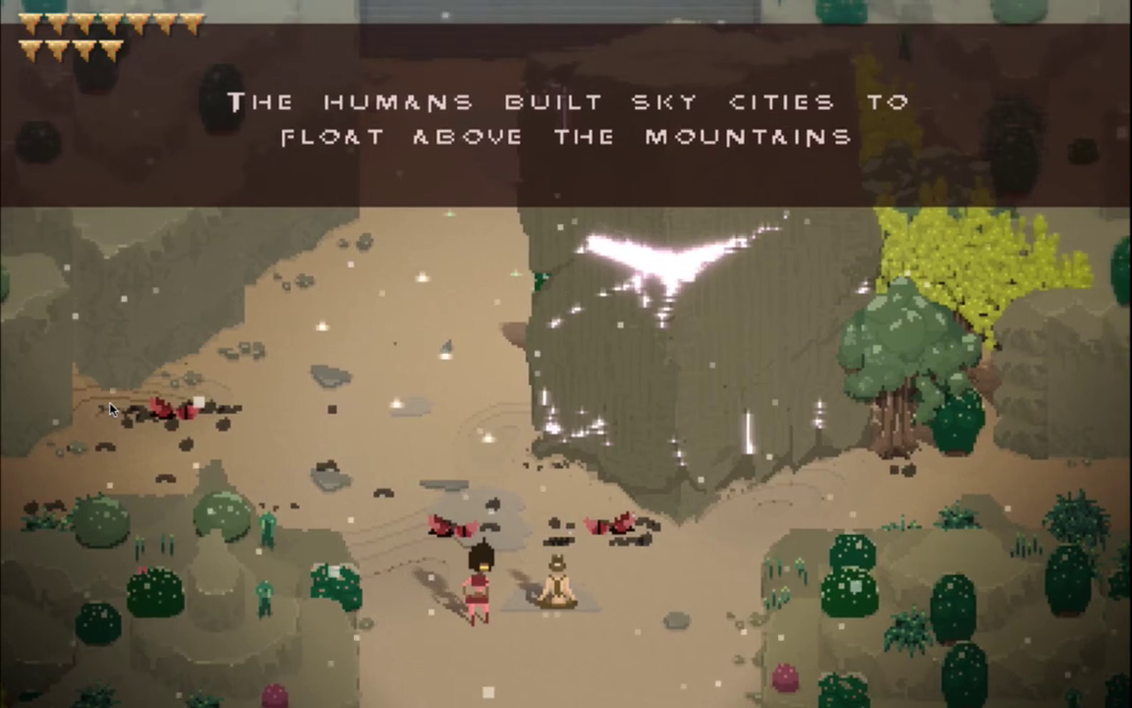
key("super+q")
Switch to Xcode, set the Lens::Shake arguments in useMeditate to 7.618f and 1.618f, and playtest the game.
key("super+Tab")
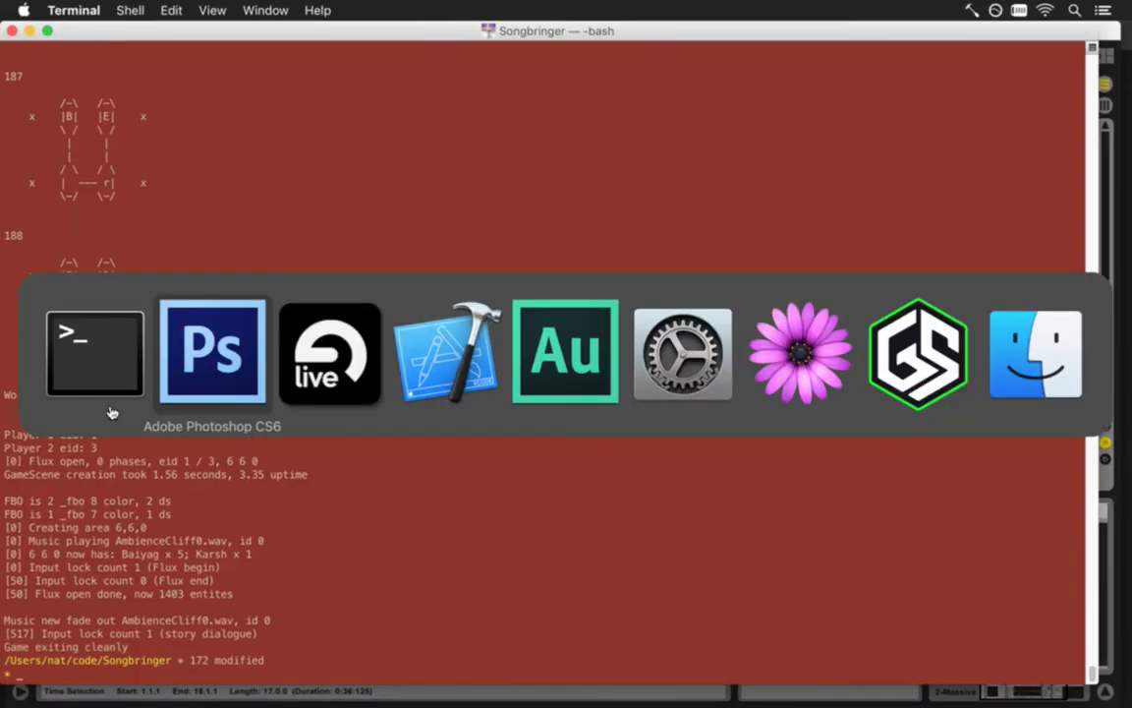
key("super+Tab")
key("super+Tab")
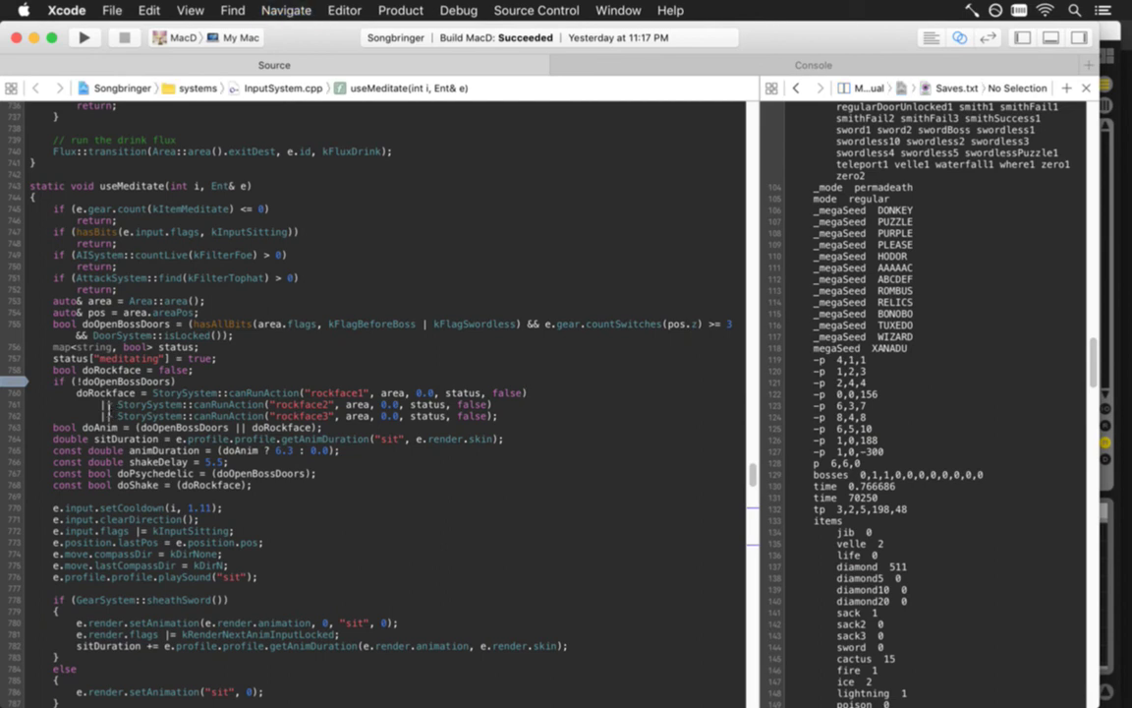
scroll(111, 411, "down", 10)
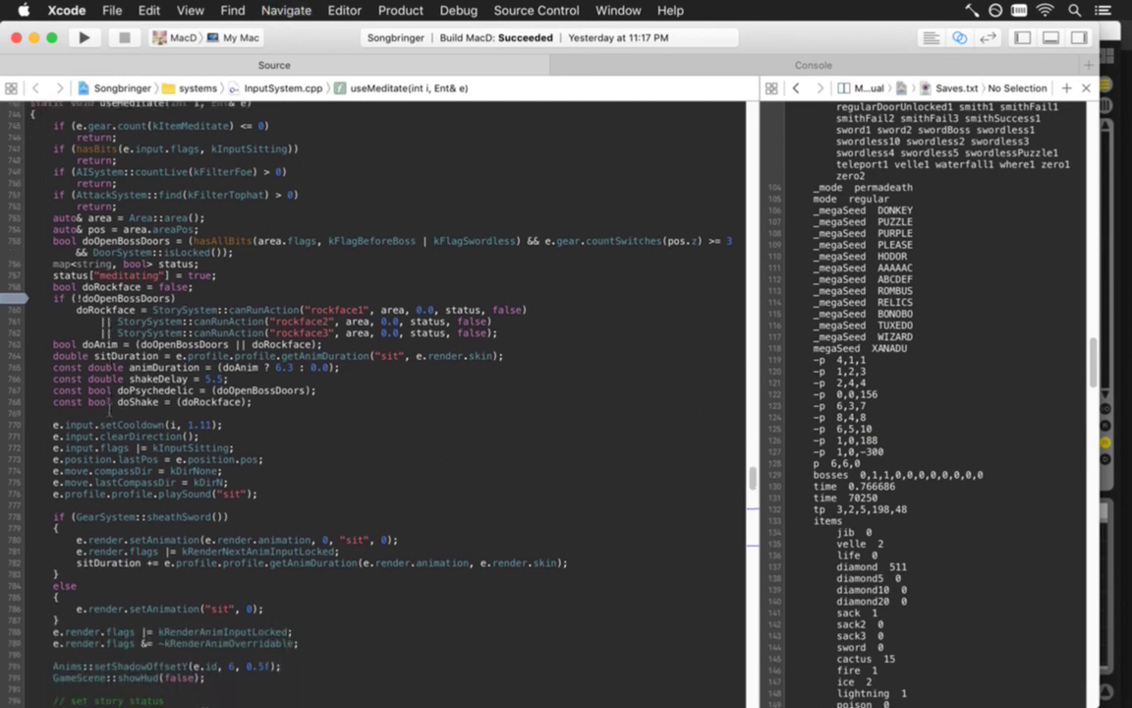
scroll(110, 409, "down", 7)
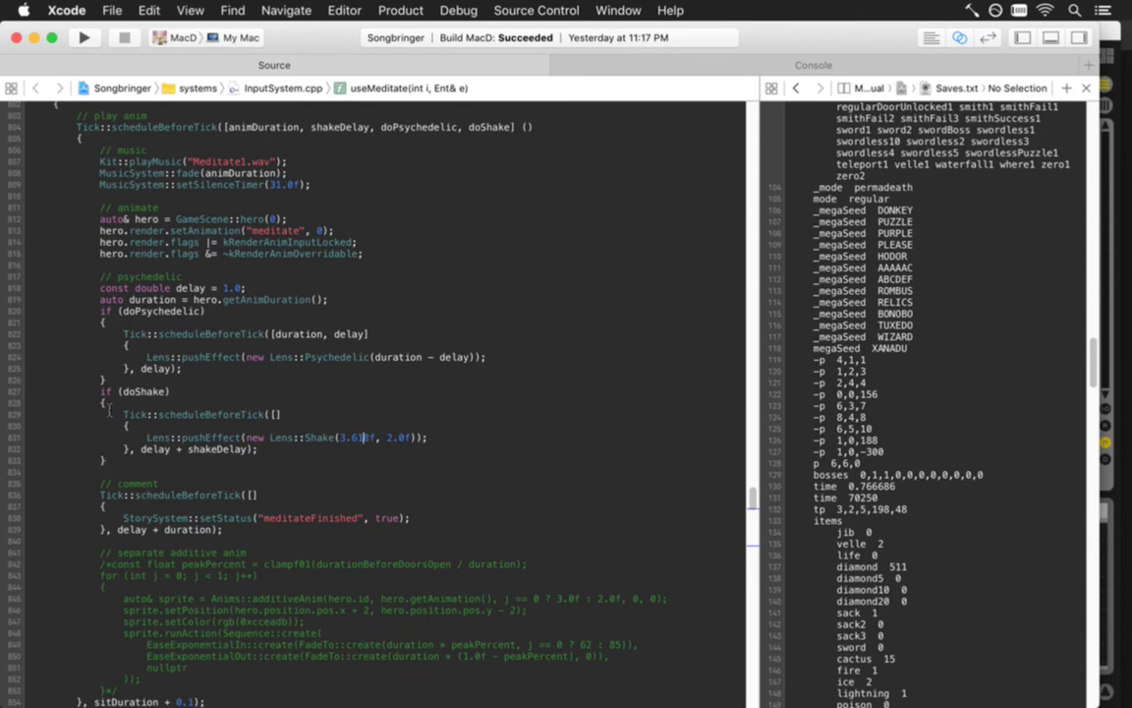
key("BackSpace")
type("5")
key("super+s")
key("super+r")
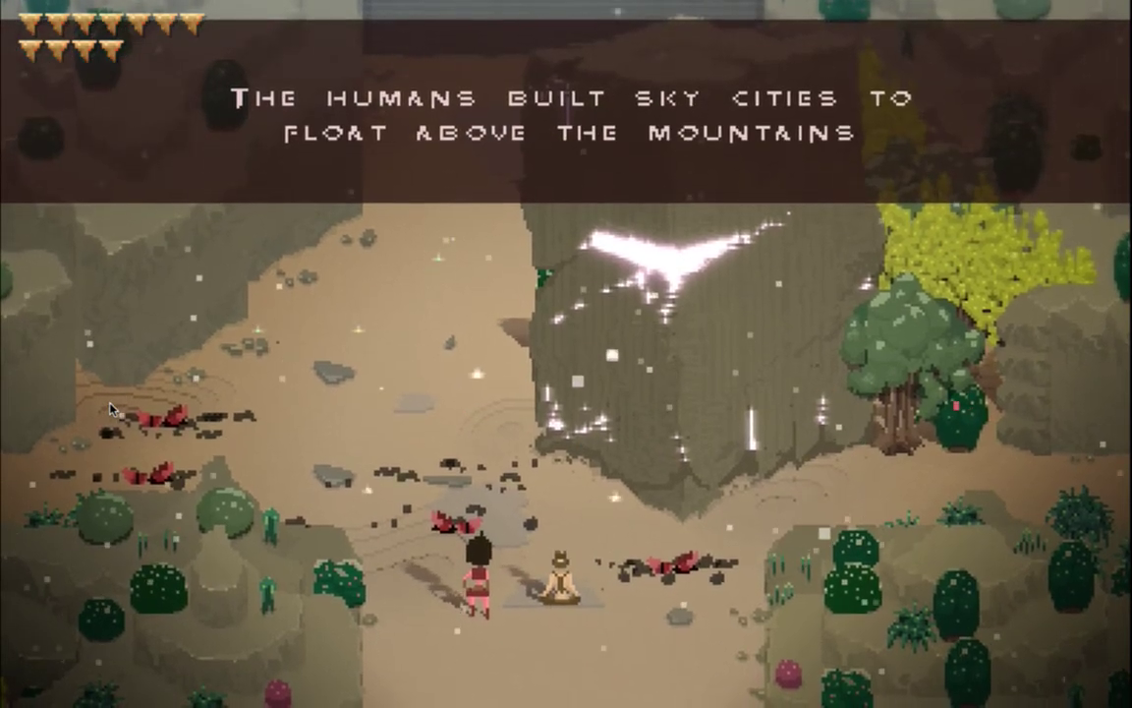
key("super+q")
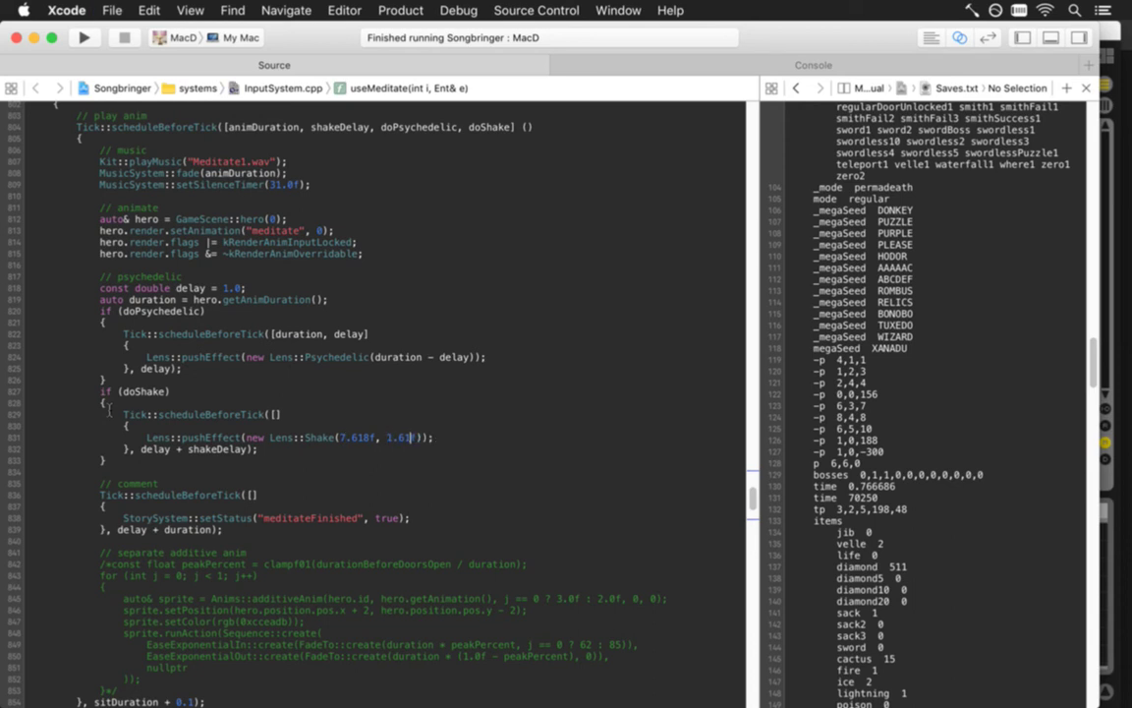
Set the shakeDelay constant in useMeditate to 5.25 and build the project.
scroll(118, 398, "up", 8)
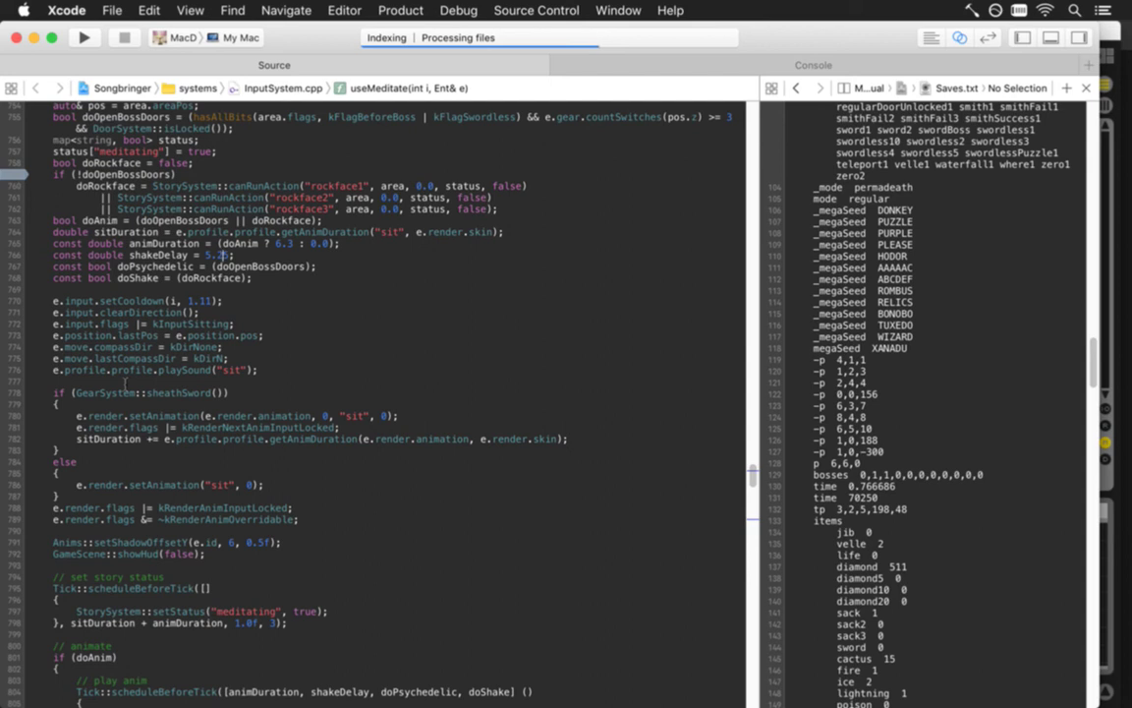
left_click(222, 254)
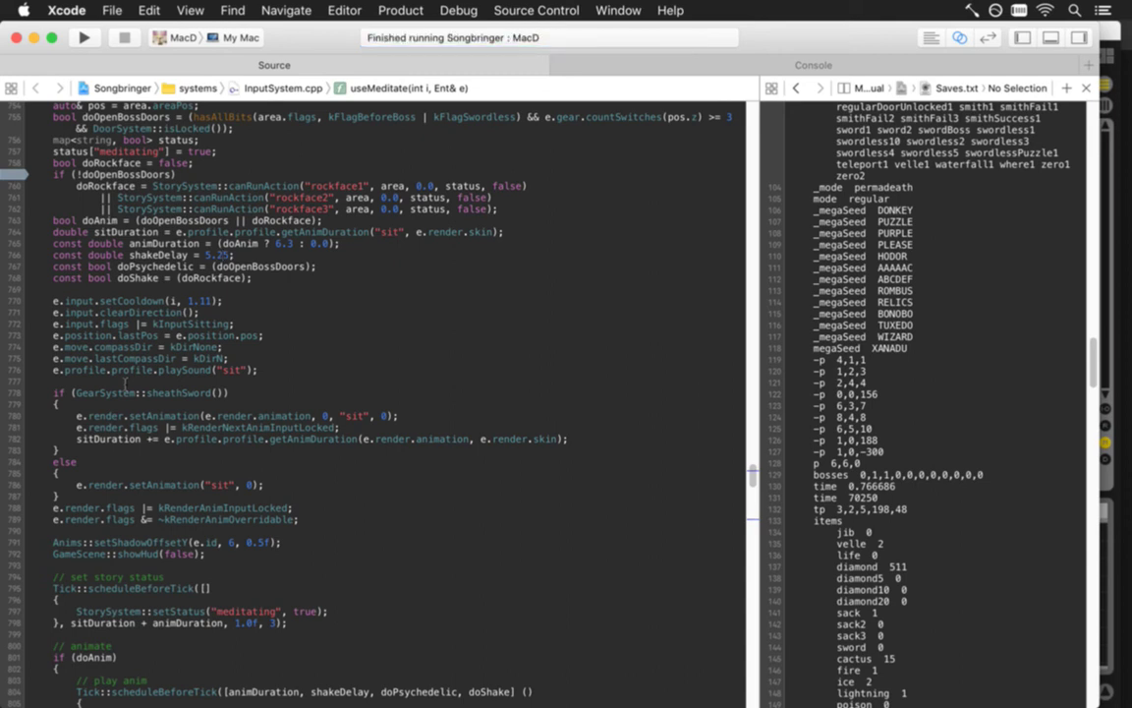
key("super+b")
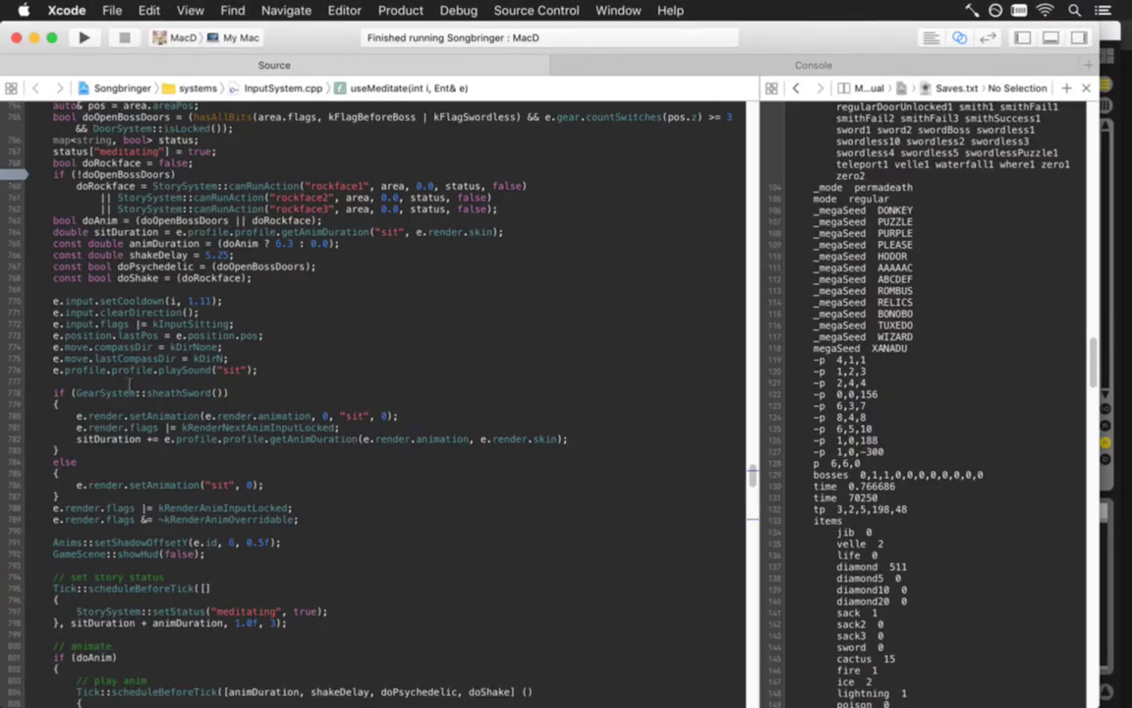
Set the first Lens::Shake argument in the doShake block to 5.618f and run the game to test the meditation scene.
key("Down")
key("Down")
key("Down")
key("Down")
key("Down")
key("Down")
key("Down")
key("Down")
key("Down")
key("Down")
key("Down")
key("Down")
key("Down")
key("Down")
key("Down")
key("Down")
key("Down")
key("Down")
key("Down")
key("Down")
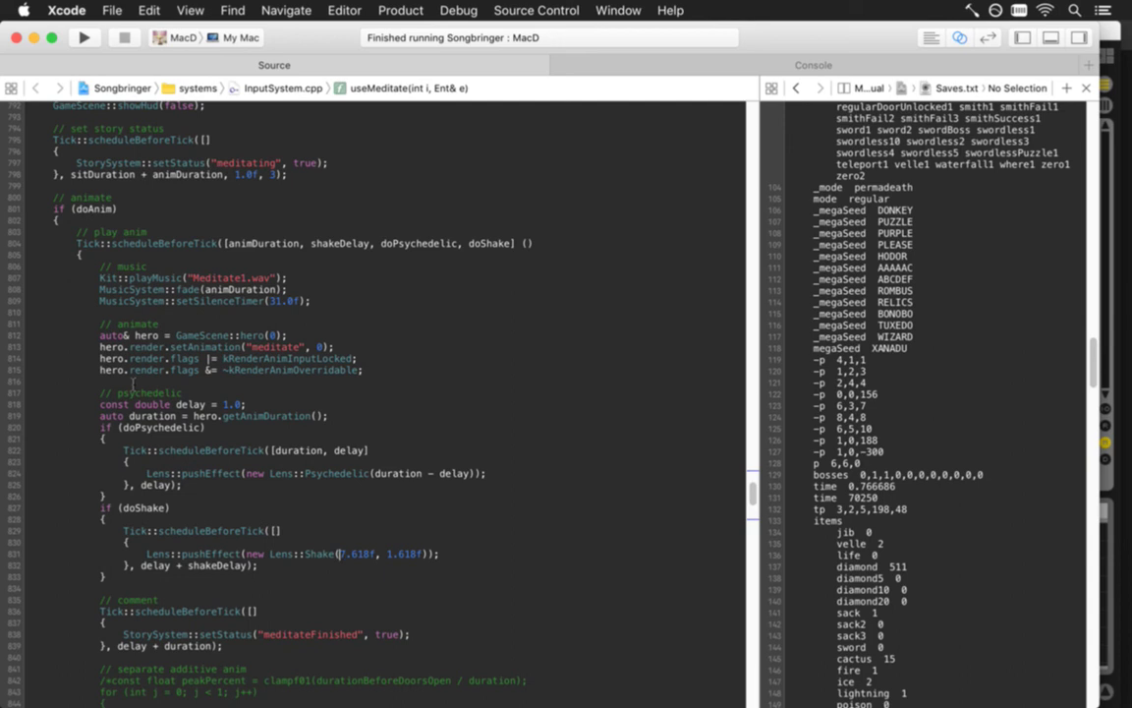
key("Delete")
type("5")
key("super+r")
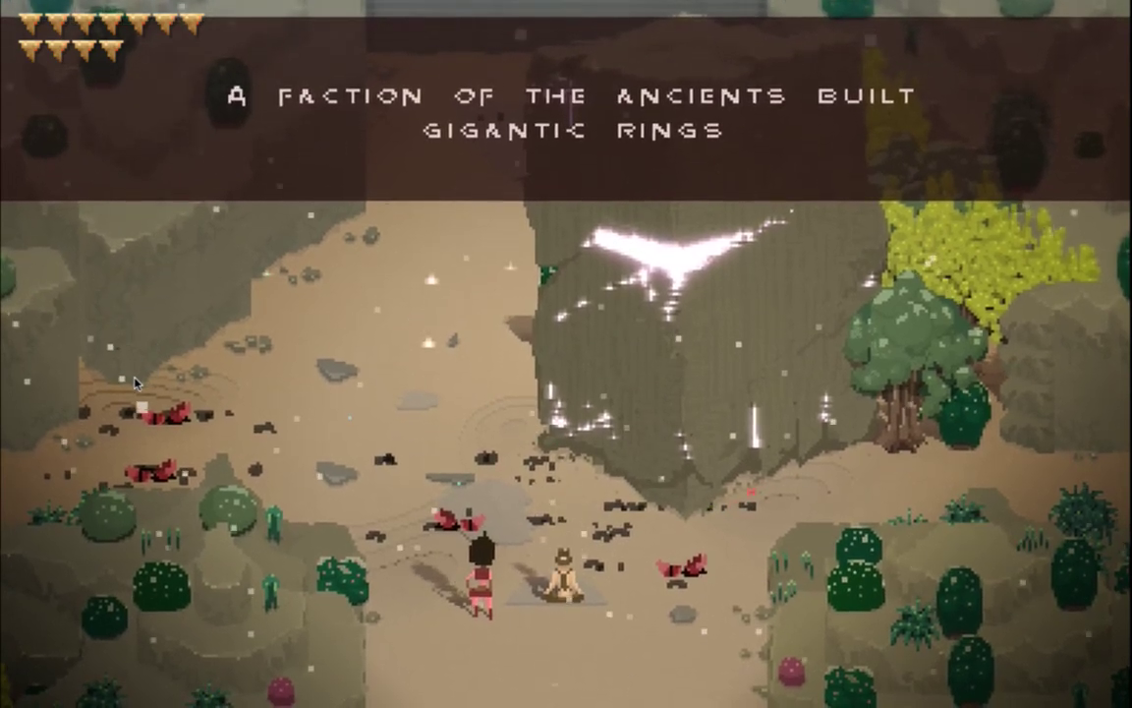
key("Return")
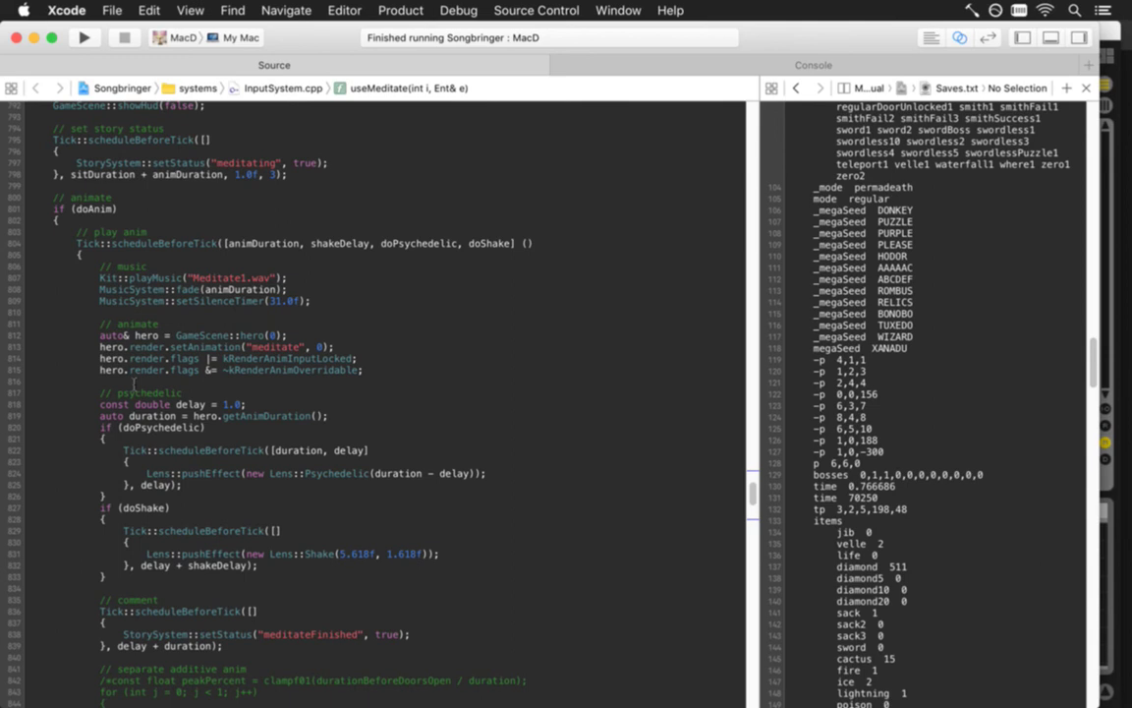
Switch to Adobe Audition, where Meditate1.wav is open, and quit it.
key("super+Tab")
key("super+Tab")
key("super+Tab")
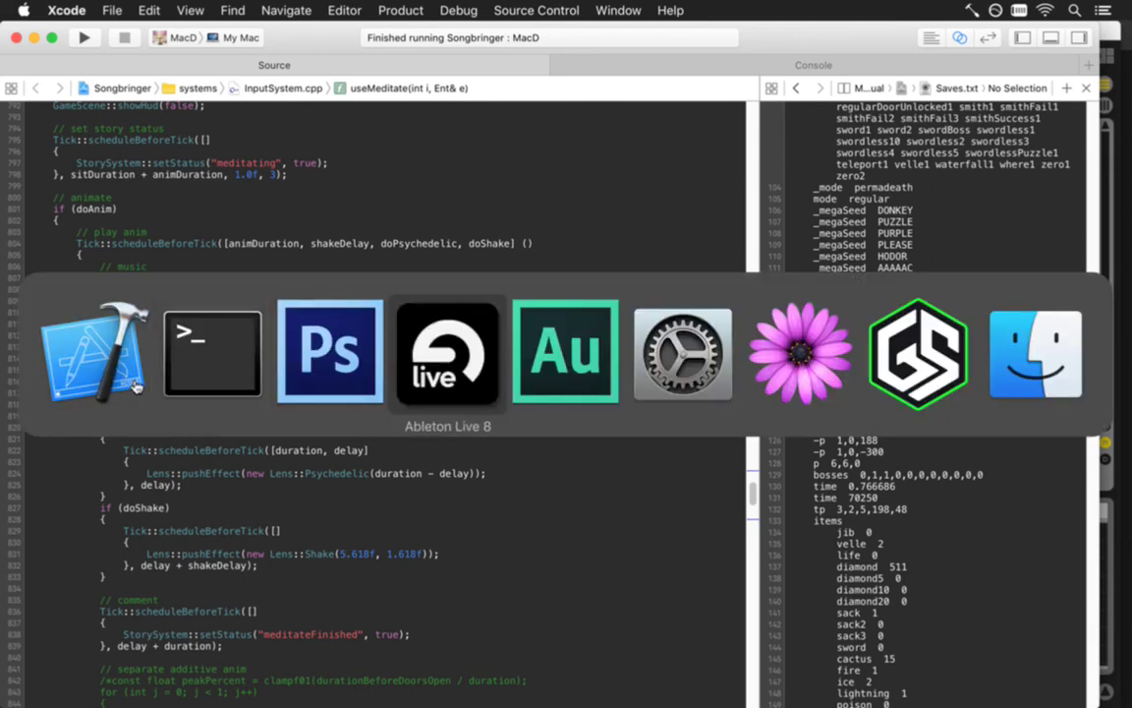
key("super+Tab")
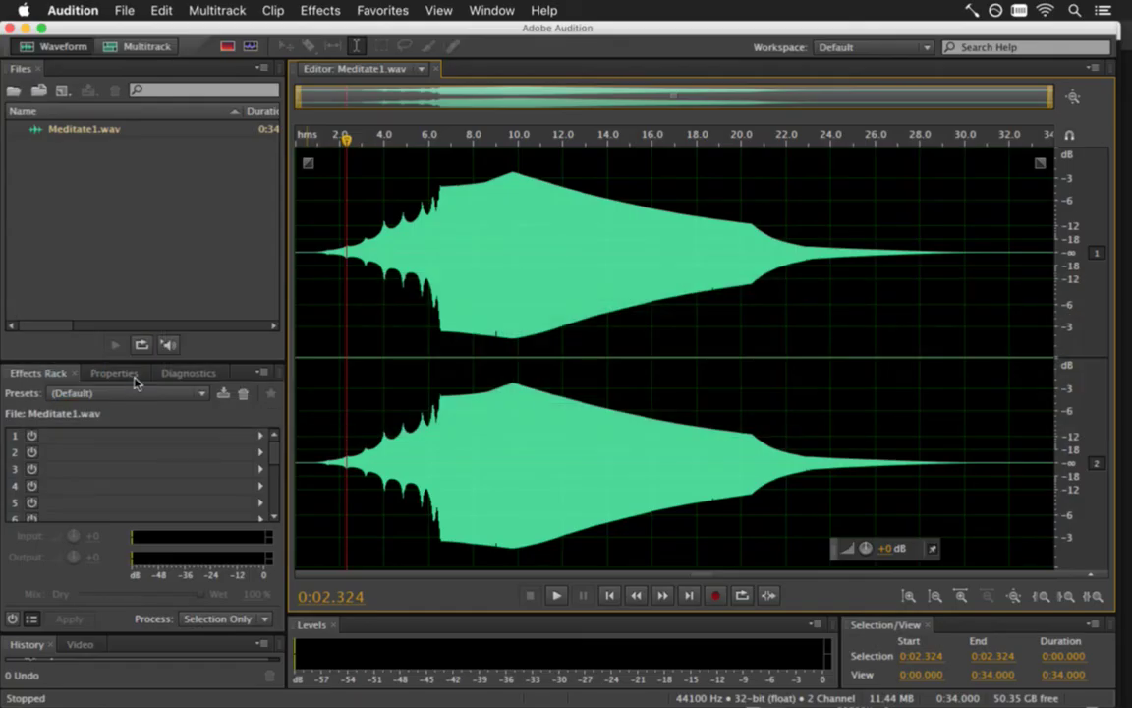
Switch to Ableton Live, quit it and move on to Photoshop.
key("super+Tab")
key("super+Tab")
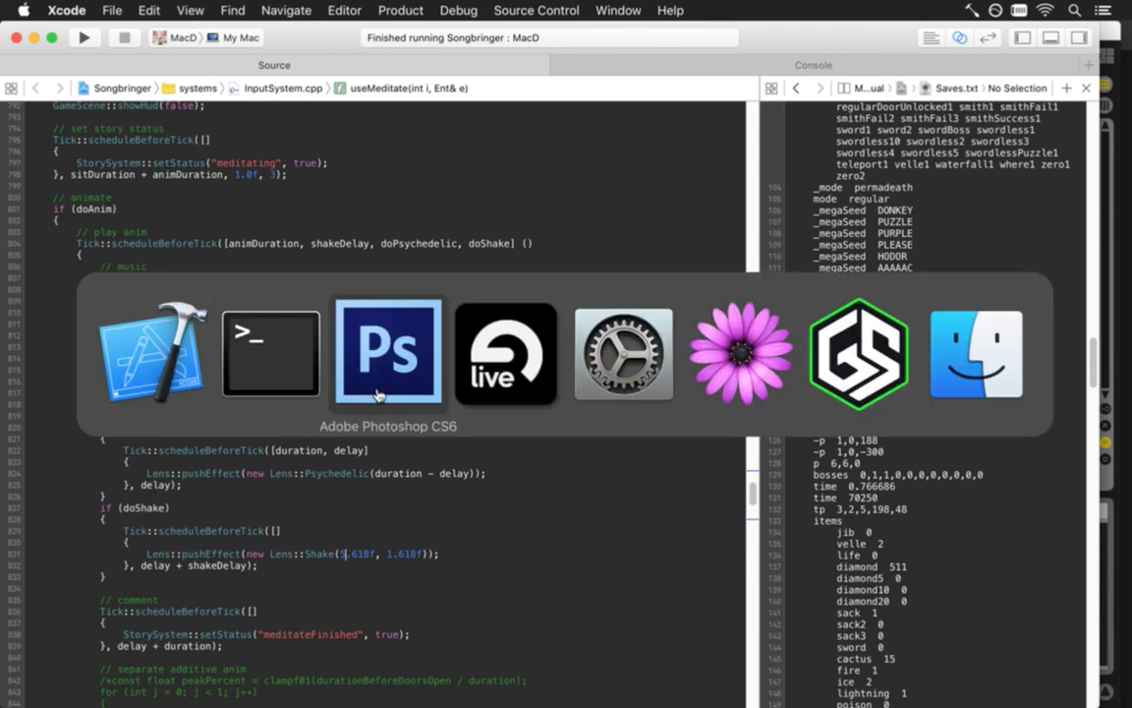
left_click(478, 381)
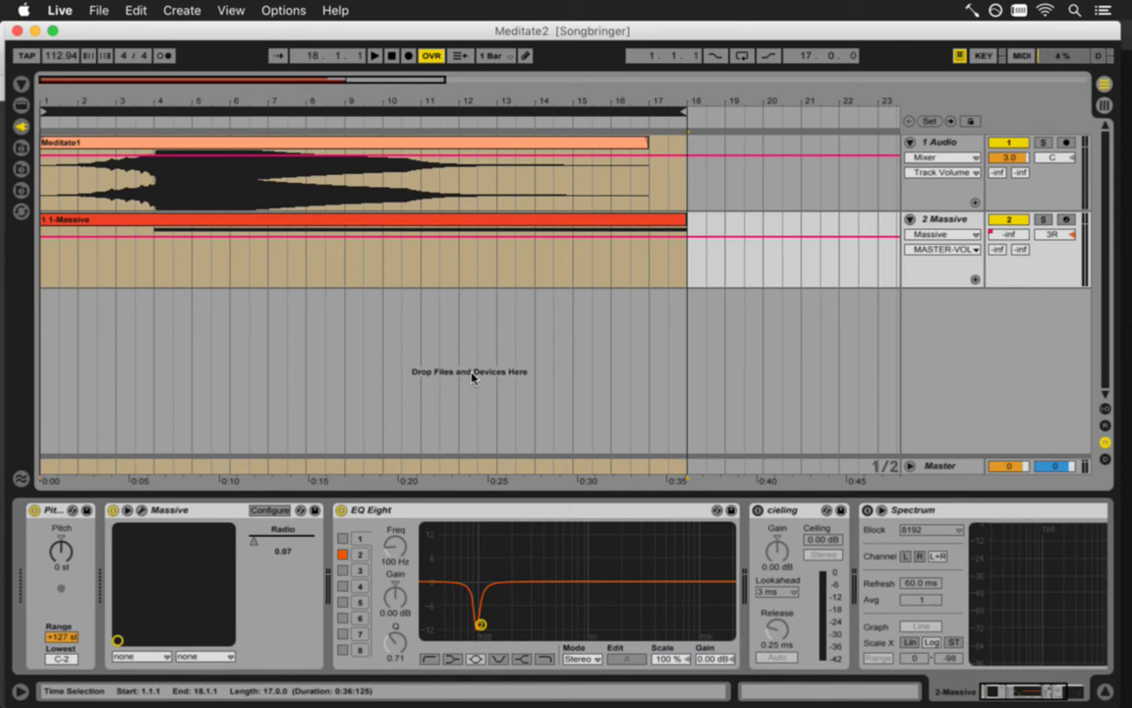
key("super+Tab")
key("super+Tab")
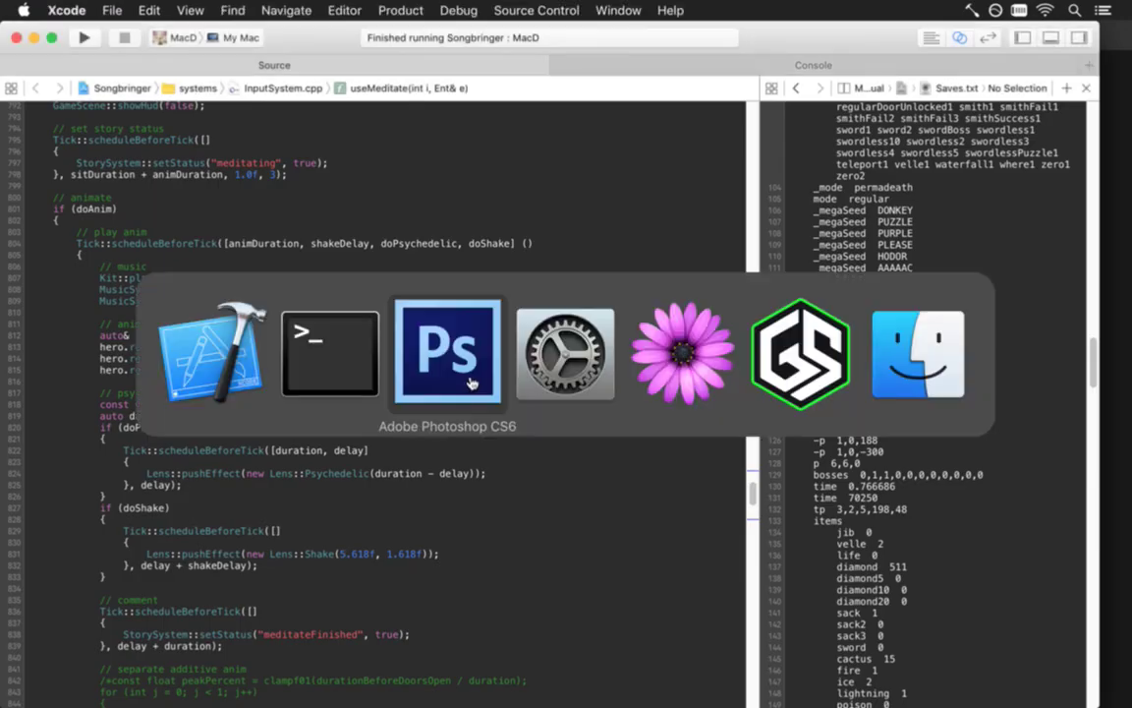
Switch to Adobe Photoshop CS6 and bring up the RoqMeditate2N.psd document.
left_click(465, 380)
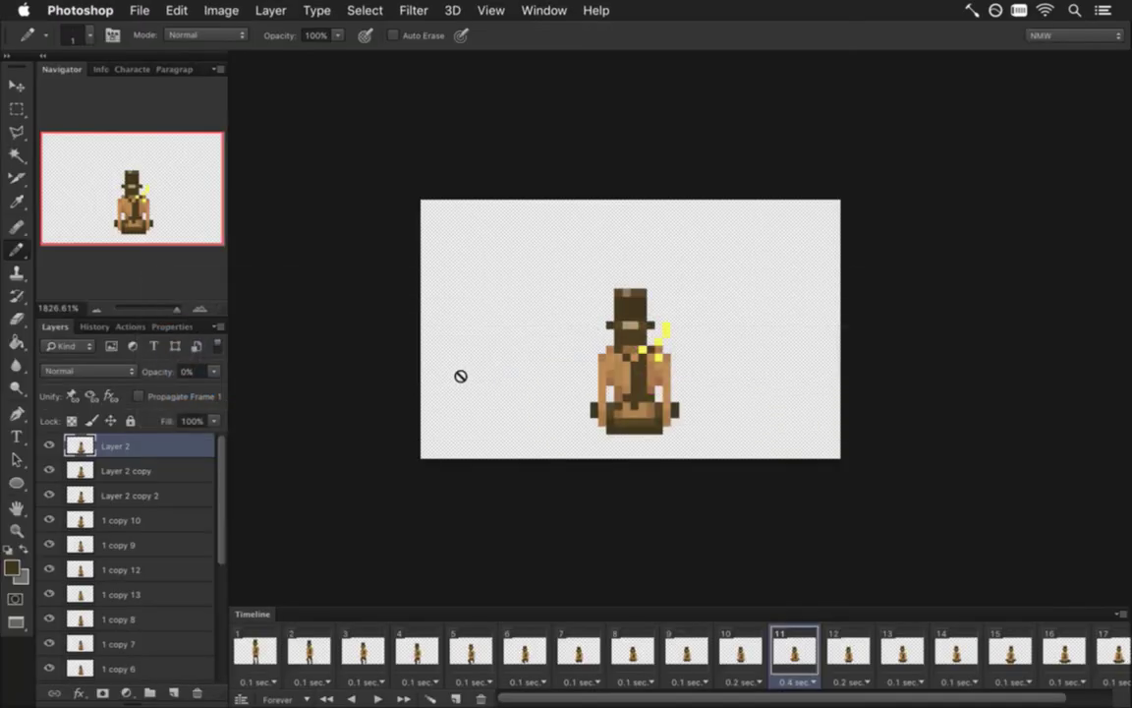
left_click(542, 10)
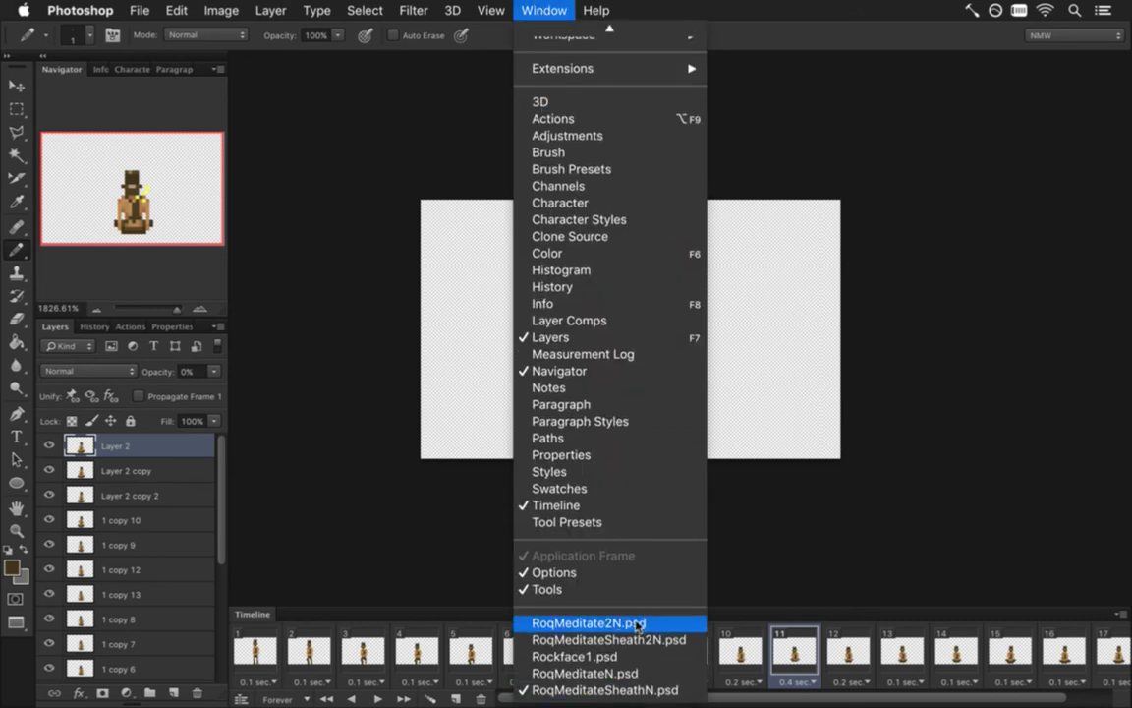
left_click(588, 623)
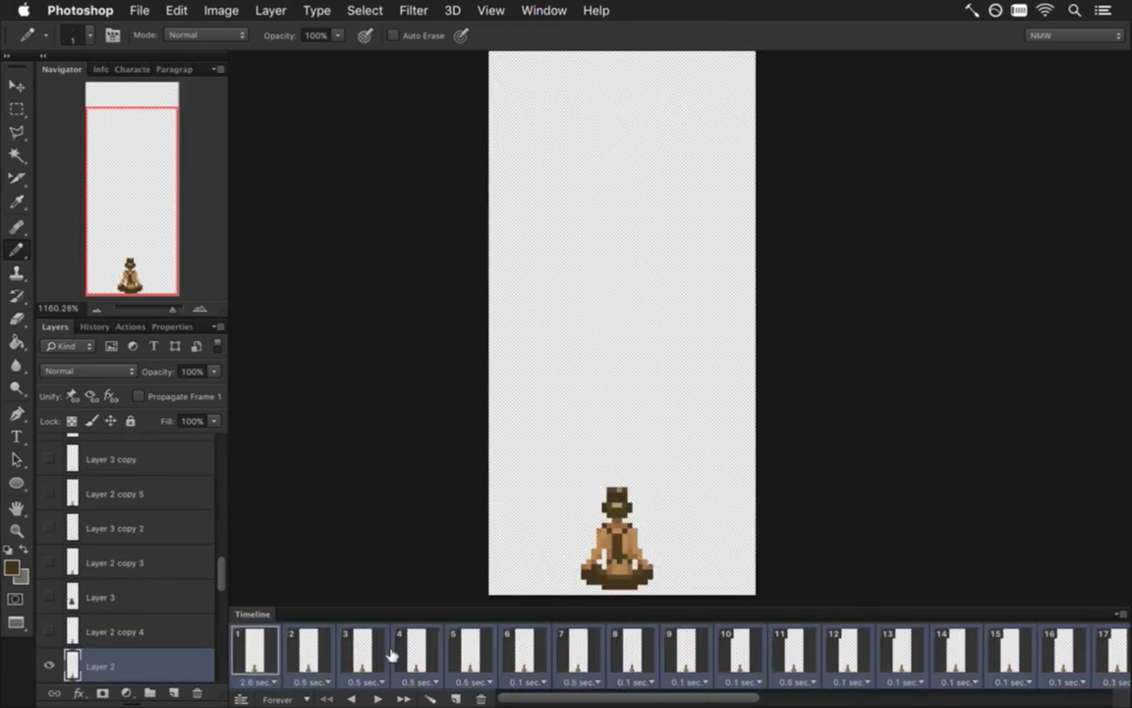
Show the gray Color Fill 1 copy 4 layer at the bottom of the layer stack behind the meditating figure.
scroll(205, 519, "down", 5)
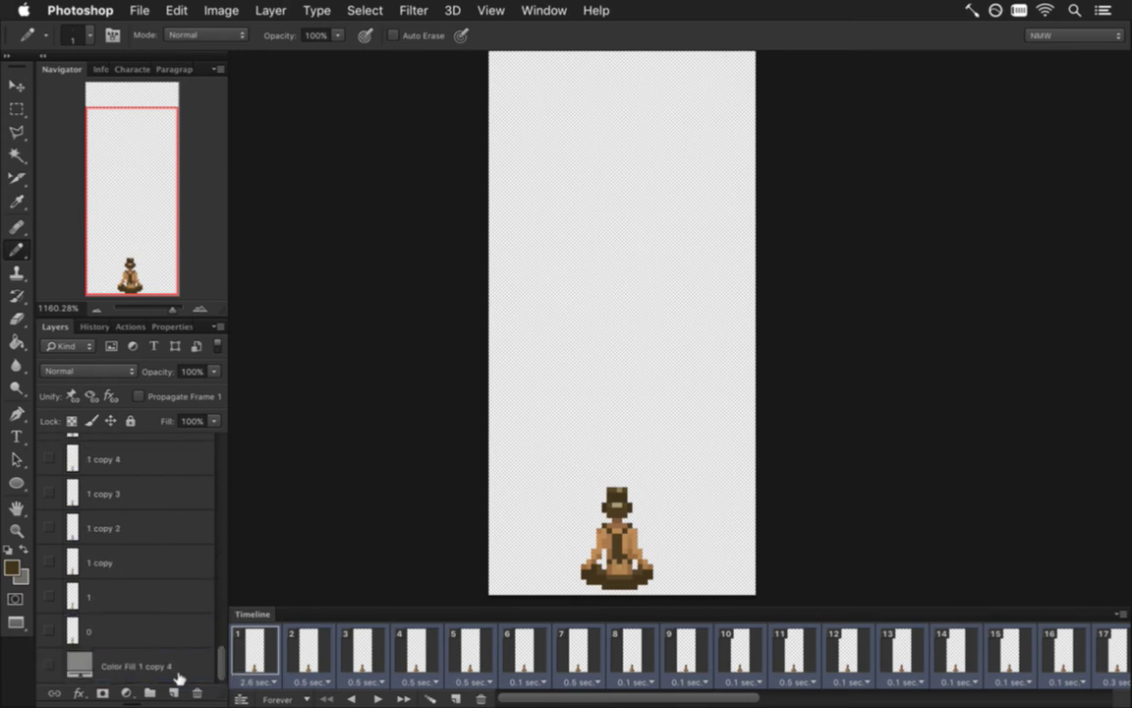
left_click(50, 665)
Examine the light effect around the meditating figure in animation frames 16 and 23 to 25.
left_click_drag(735, 698, 790, 701)
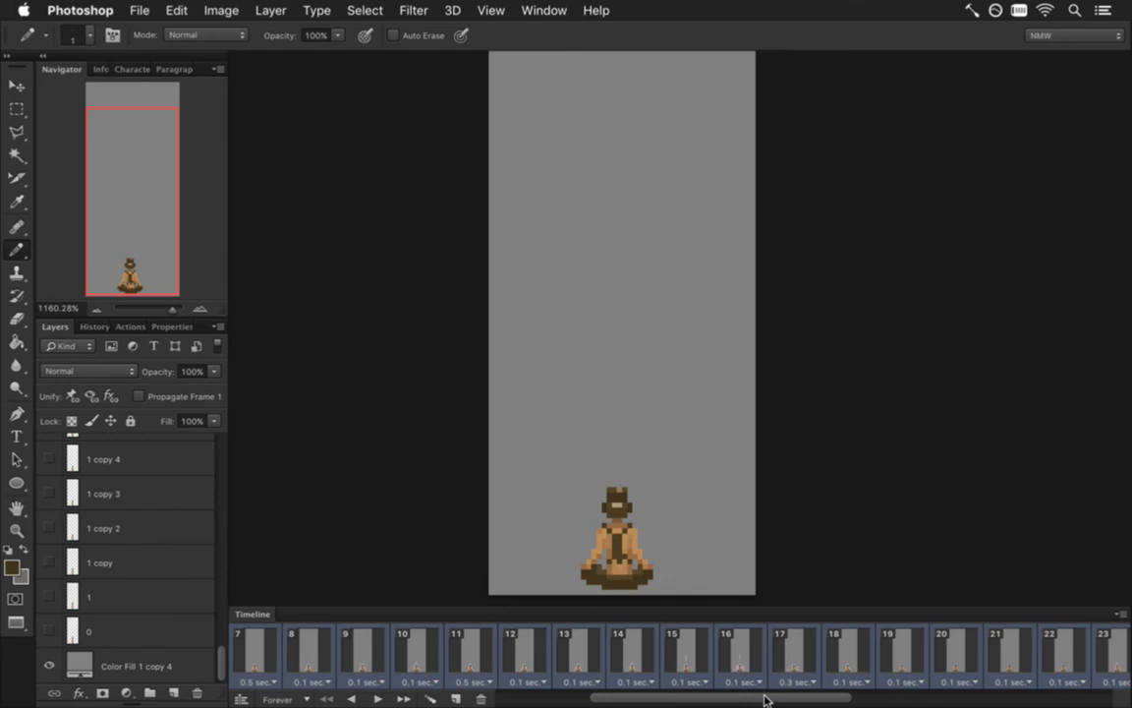
left_click(739, 658)
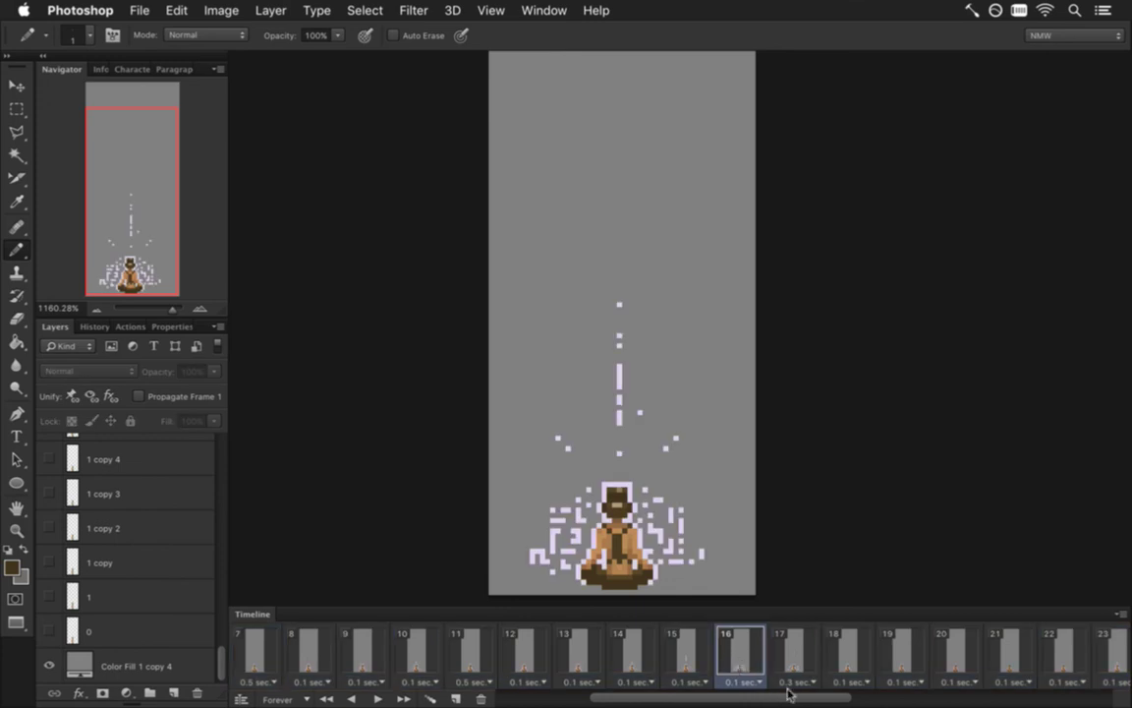
left_click_drag(781, 700, 879, 700)
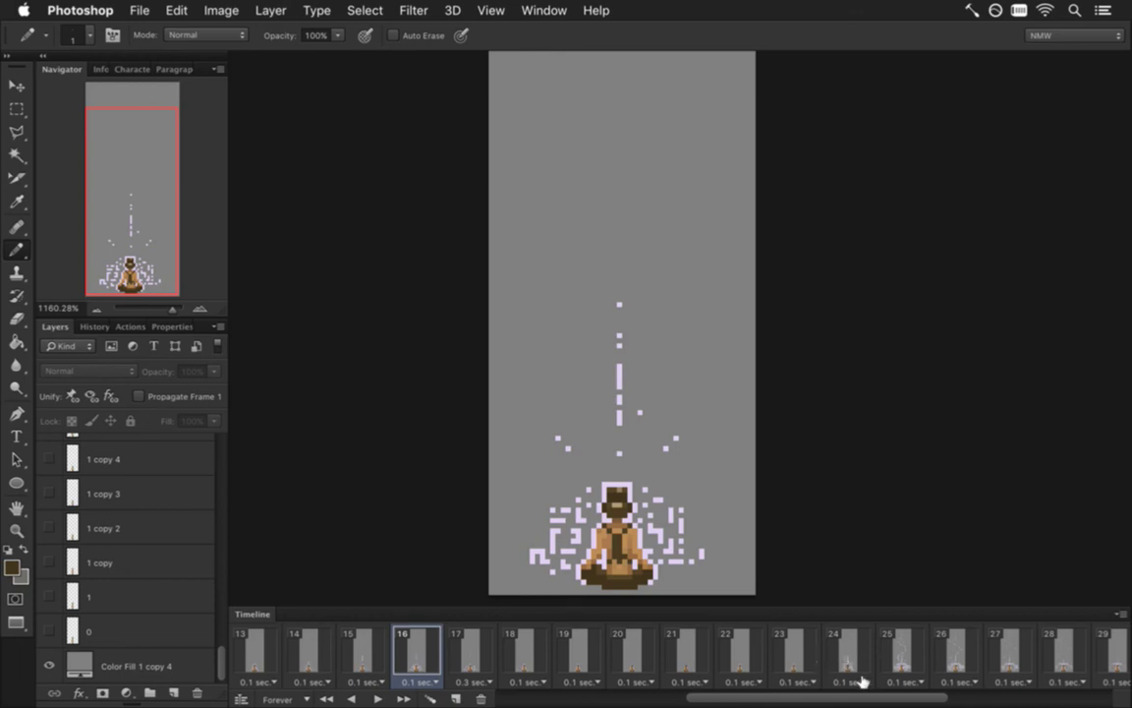
left_click(847, 648)
left_click(898, 649)
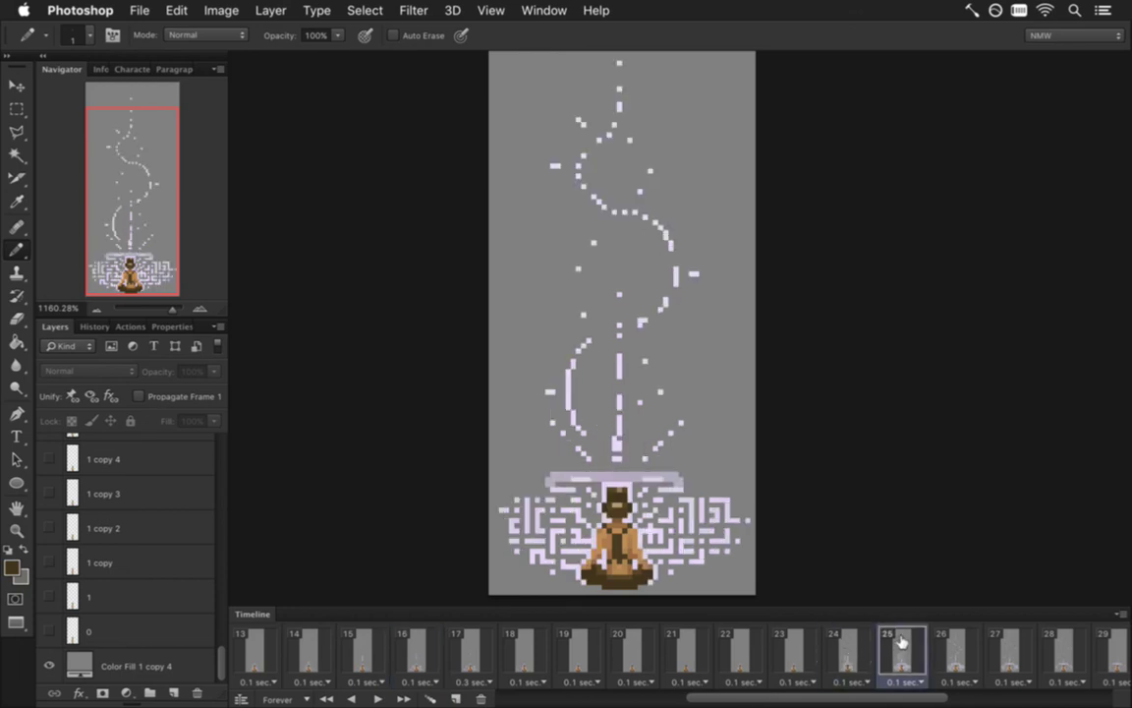
left_click(846, 650)
left_click(797, 647)
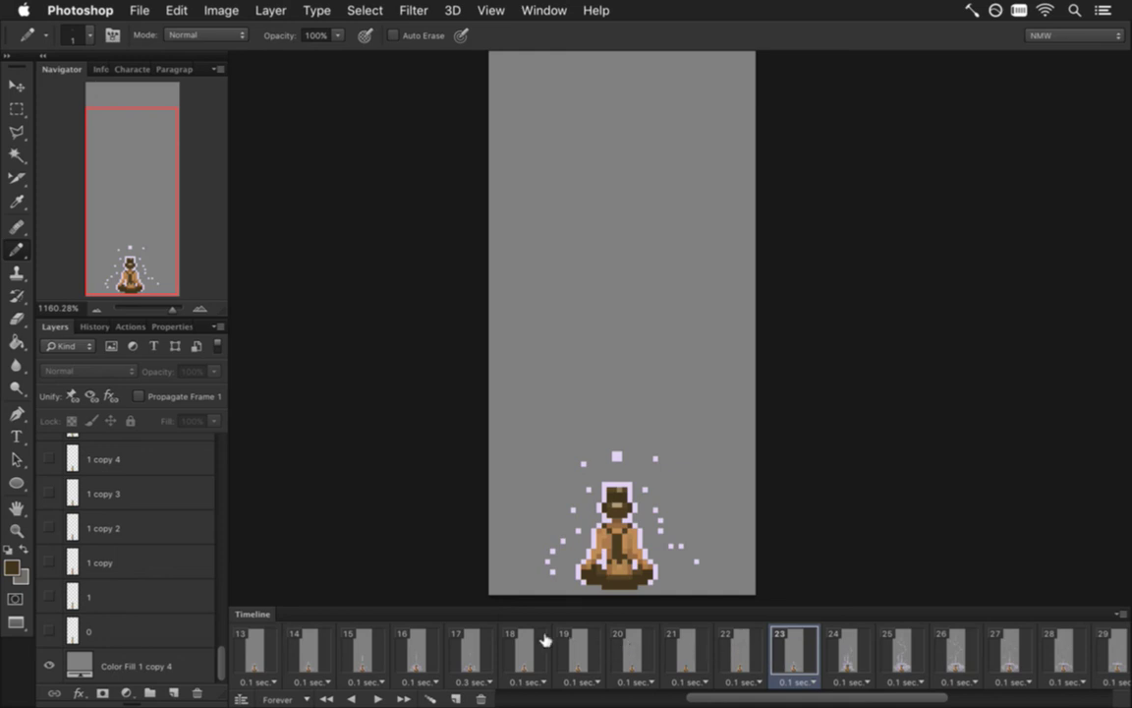
left_click(413, 648)
Compare animation frames 13 to 18 to study how the vertical beam and maze pattern build up and disappear.
left_click_drag(727, 700, 590, 700)
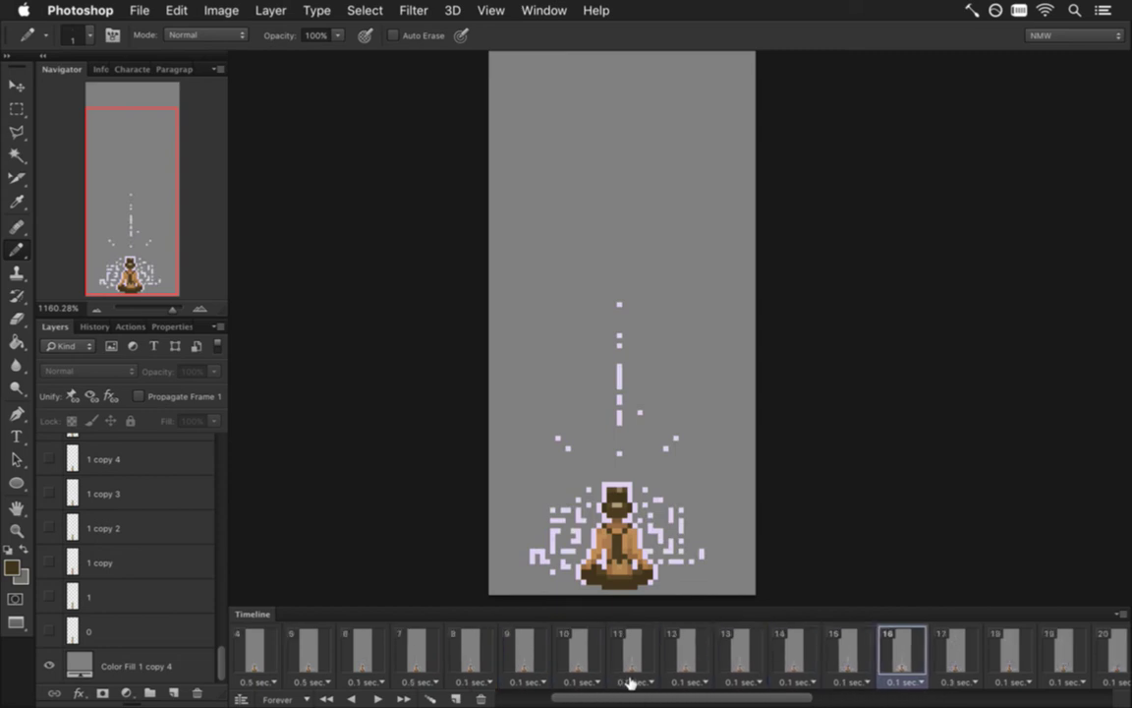
left_click(847, 654)
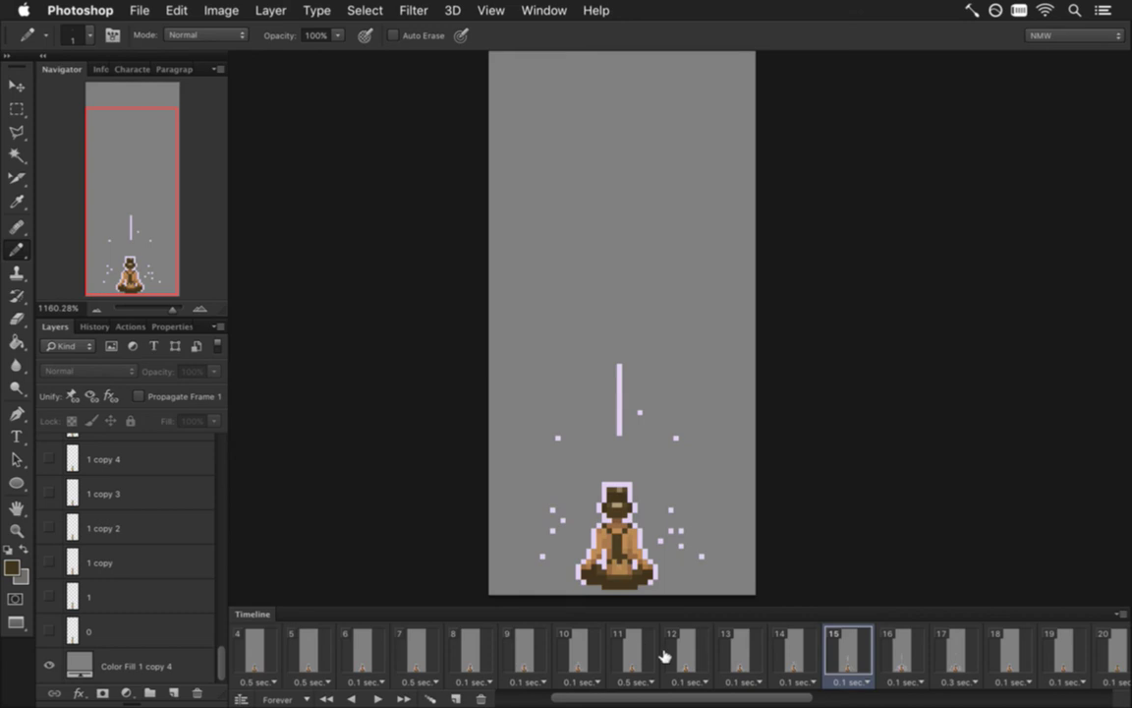
left_click(743, 659)
left_click(804, 652)
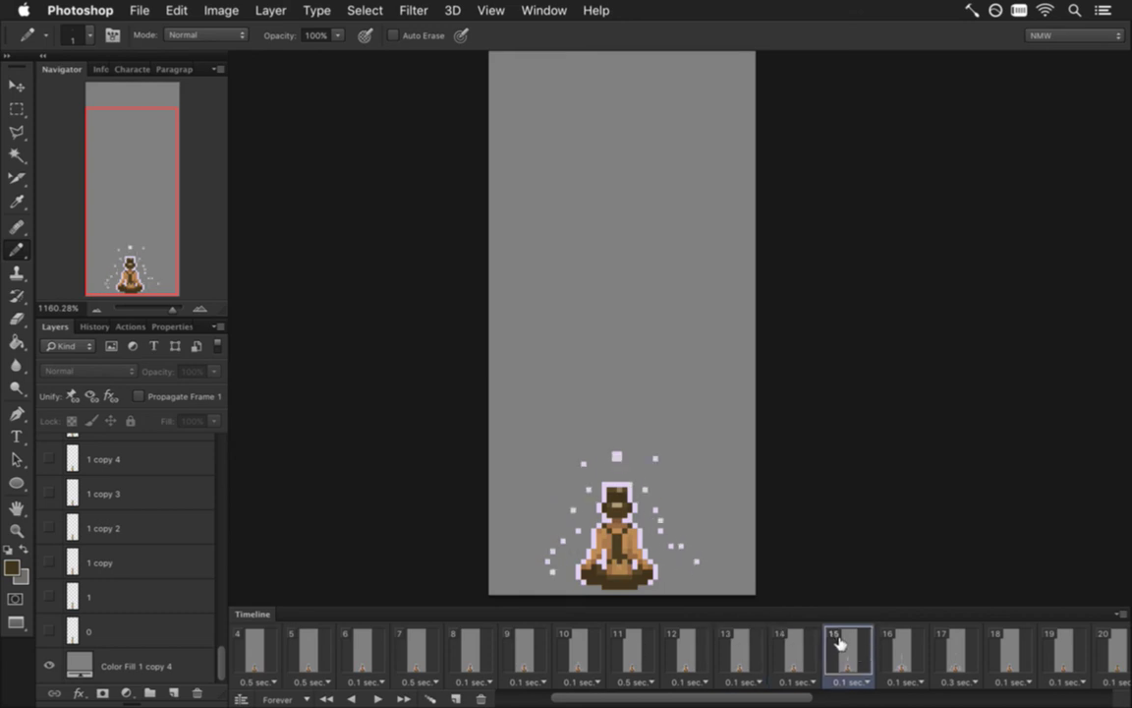
left_click(843, 649)
left_click(894, 649)
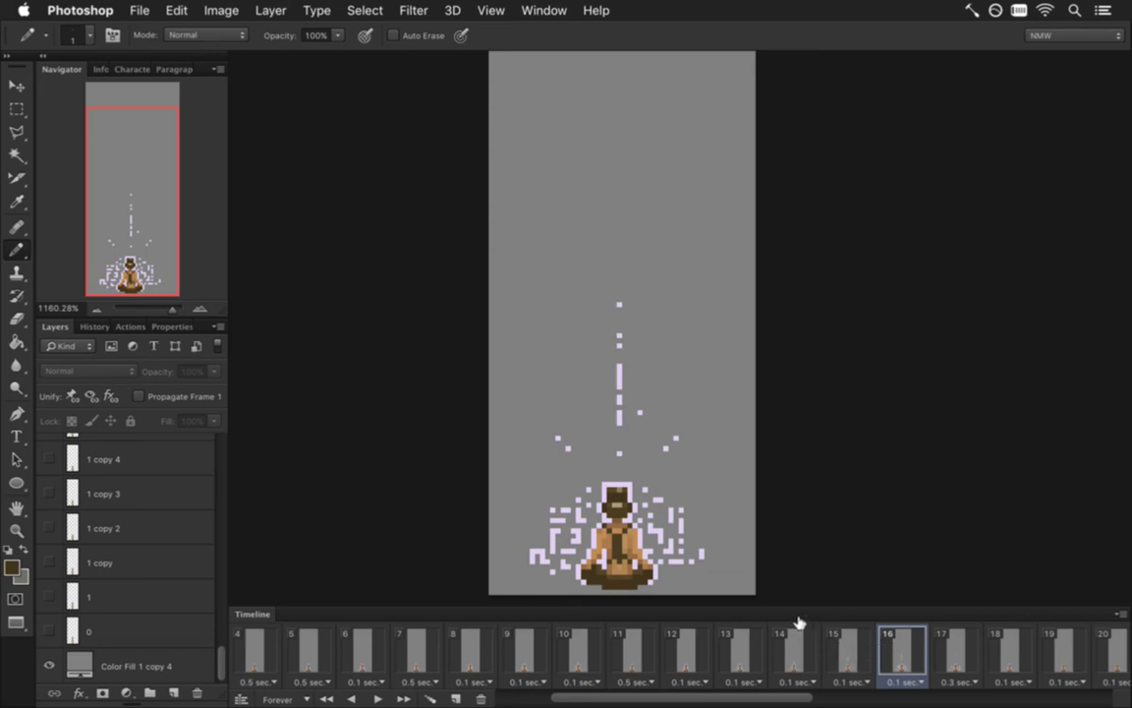
left_click(850, 651)
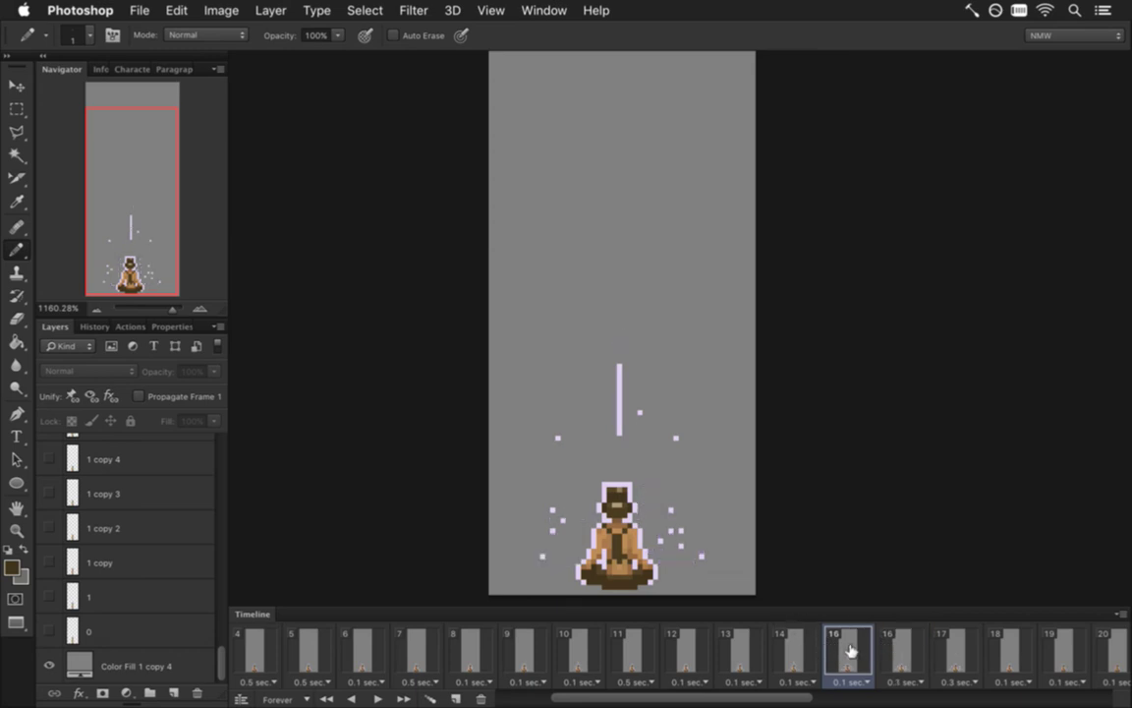
left_click(895, 653)
left_click(958, 653)
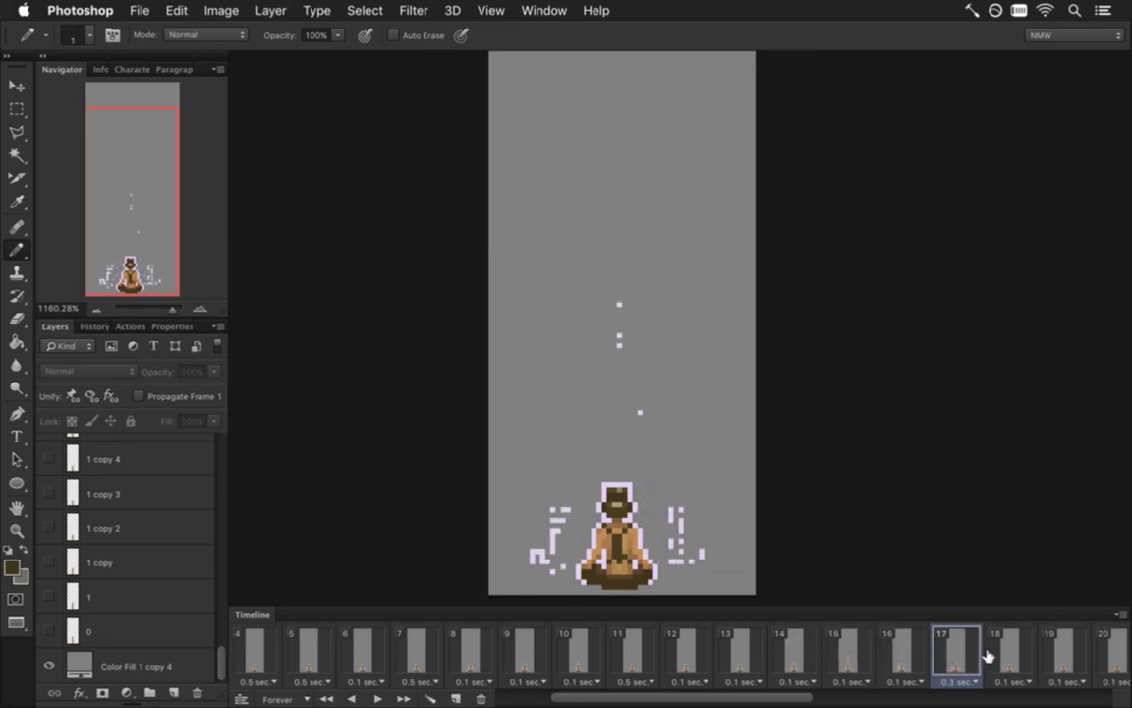
left_click(992, 653)
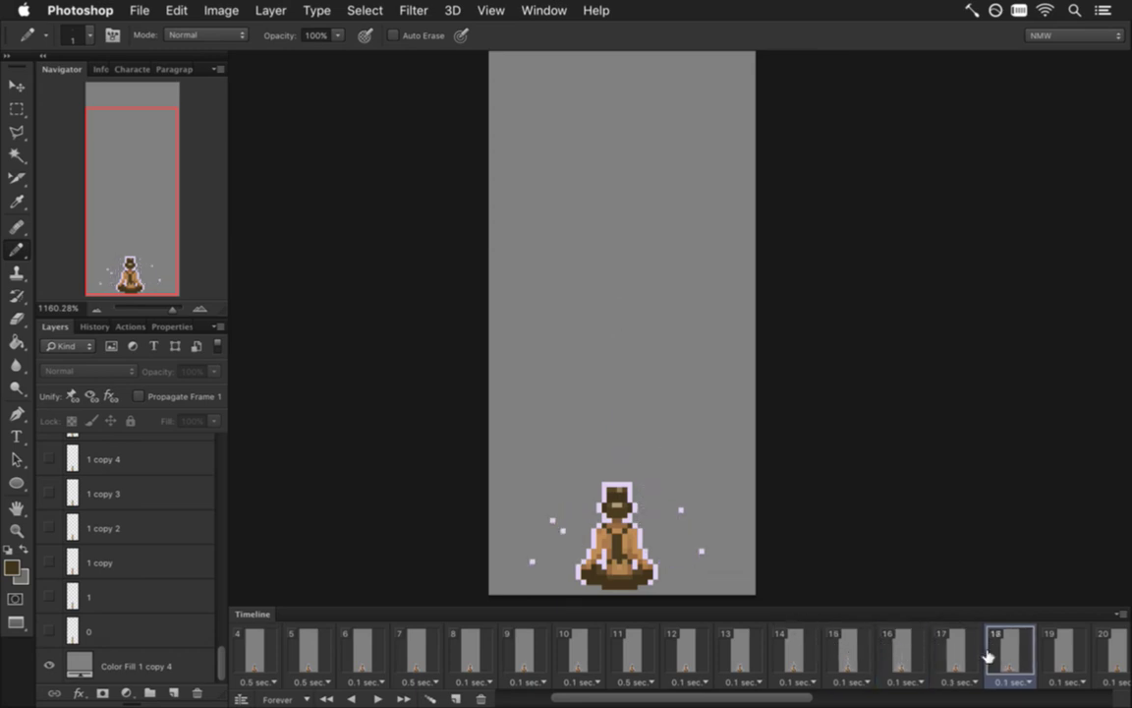
left_click(897, 653)
left_click(845, 652)
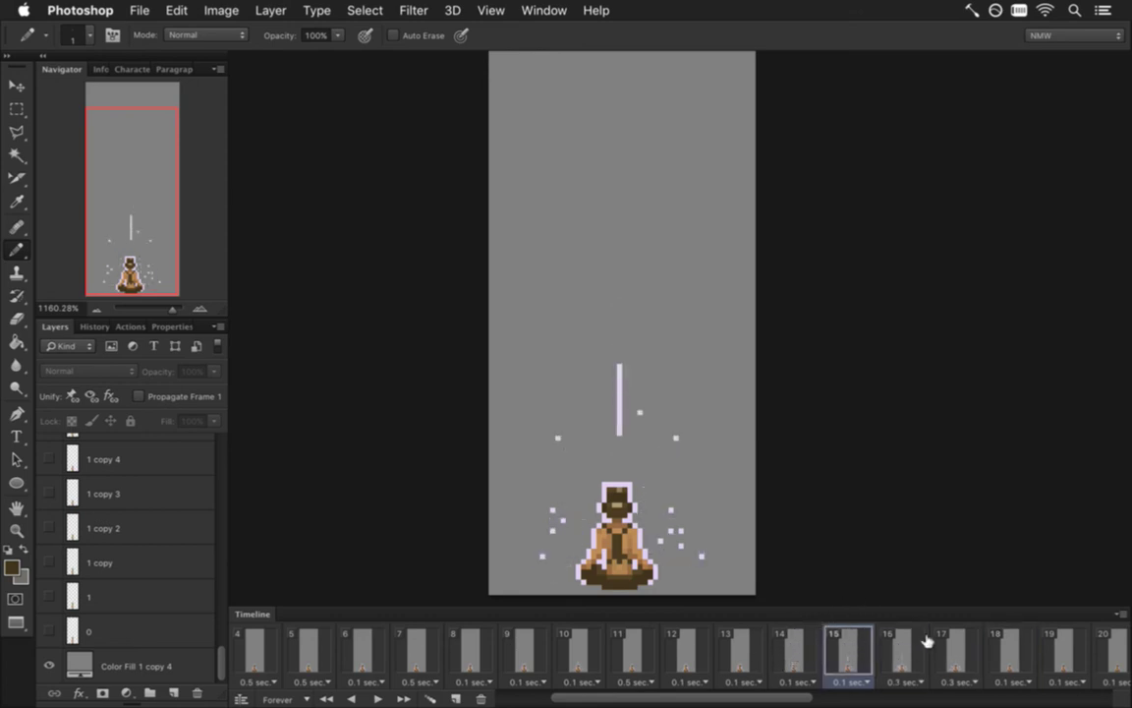
Step through the glow animation backward from frame 16 to frame 10 and forward again to frame 16.
left_click(899, 654)
left_click(847, 653)
left_click(787, 652)
left_click(747, 651)
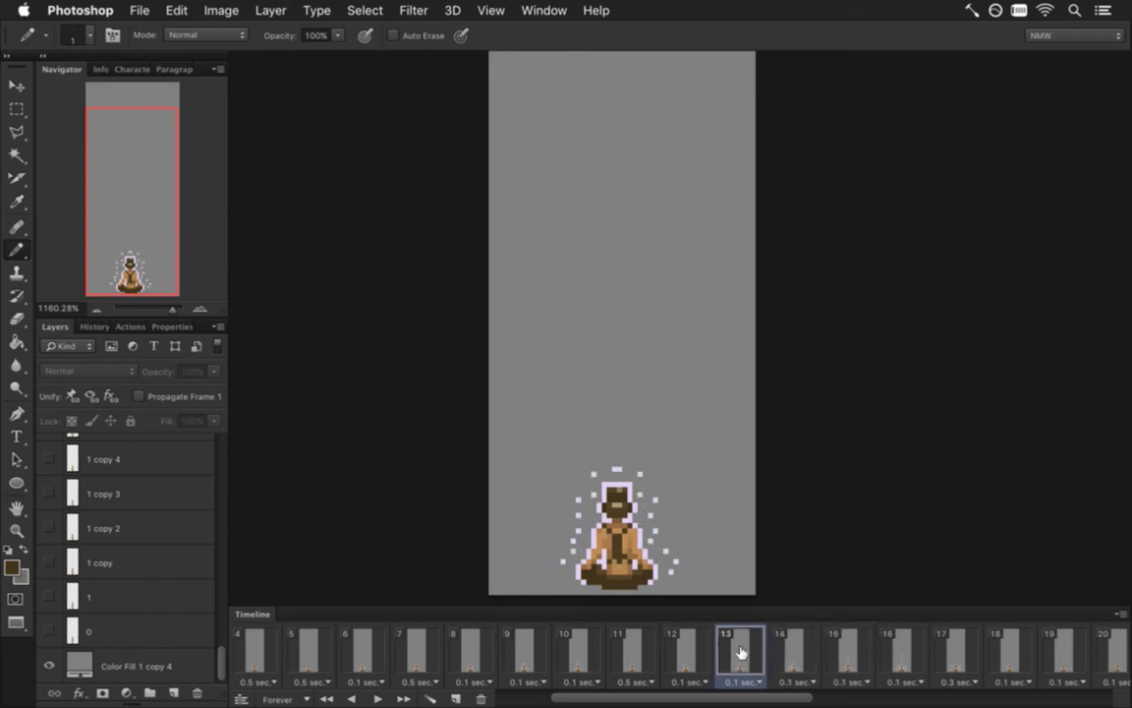
left_click(693, 654)
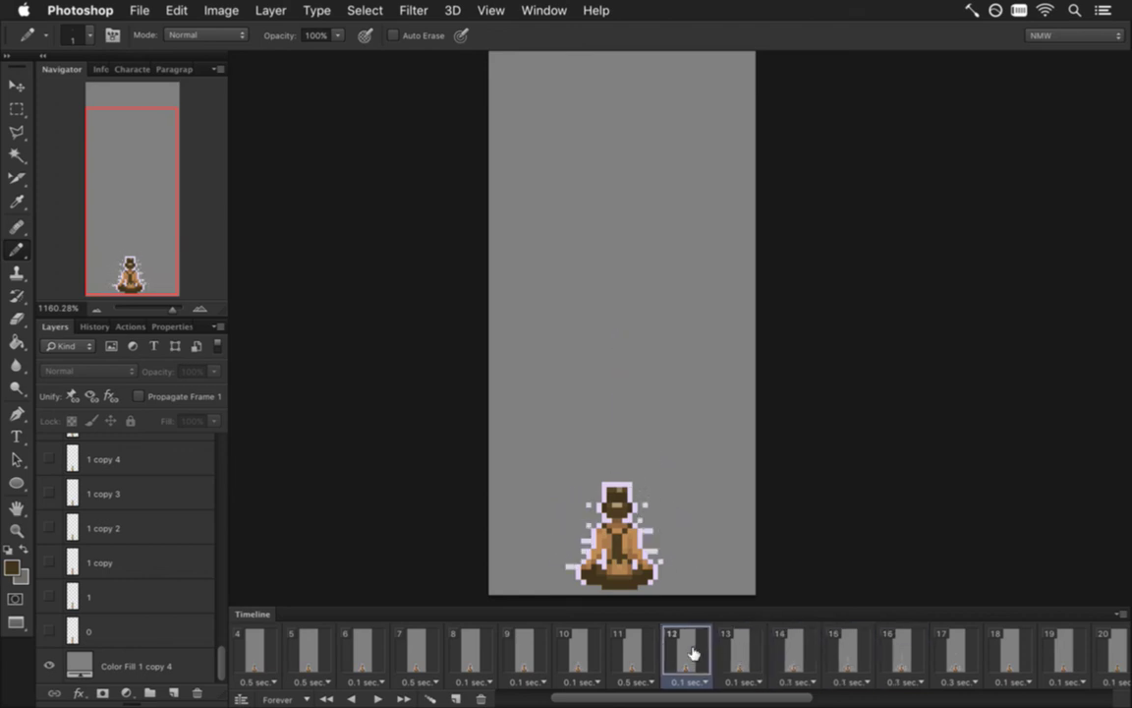
left_click(634, 653)
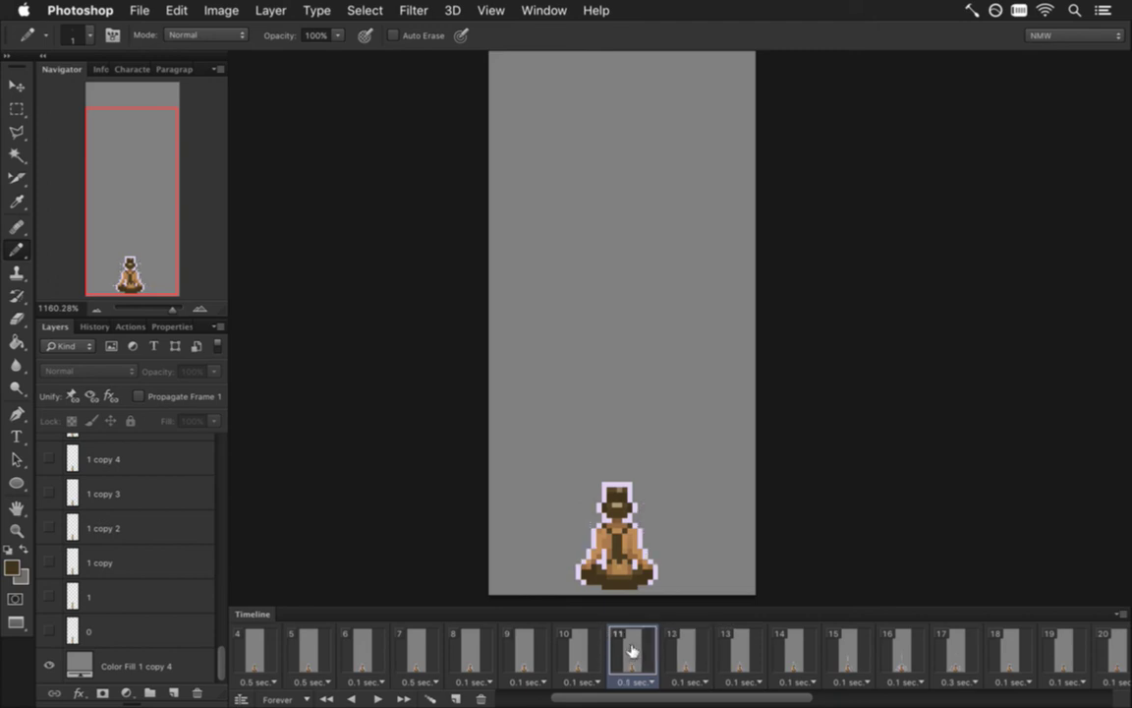
left_click(576, 651)
left_click(632, 652)
left_click(688, 656)
left_click(744, 656)
left_click(799, 654)
left_click(834, 650)
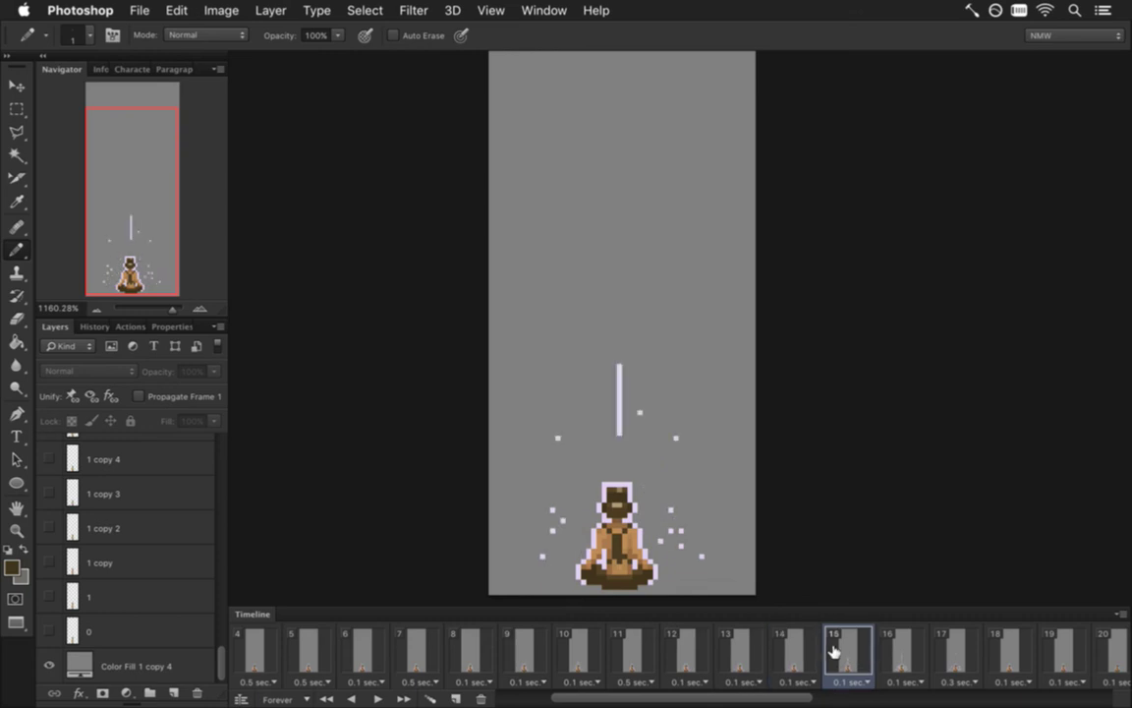
left_click(900, 656)
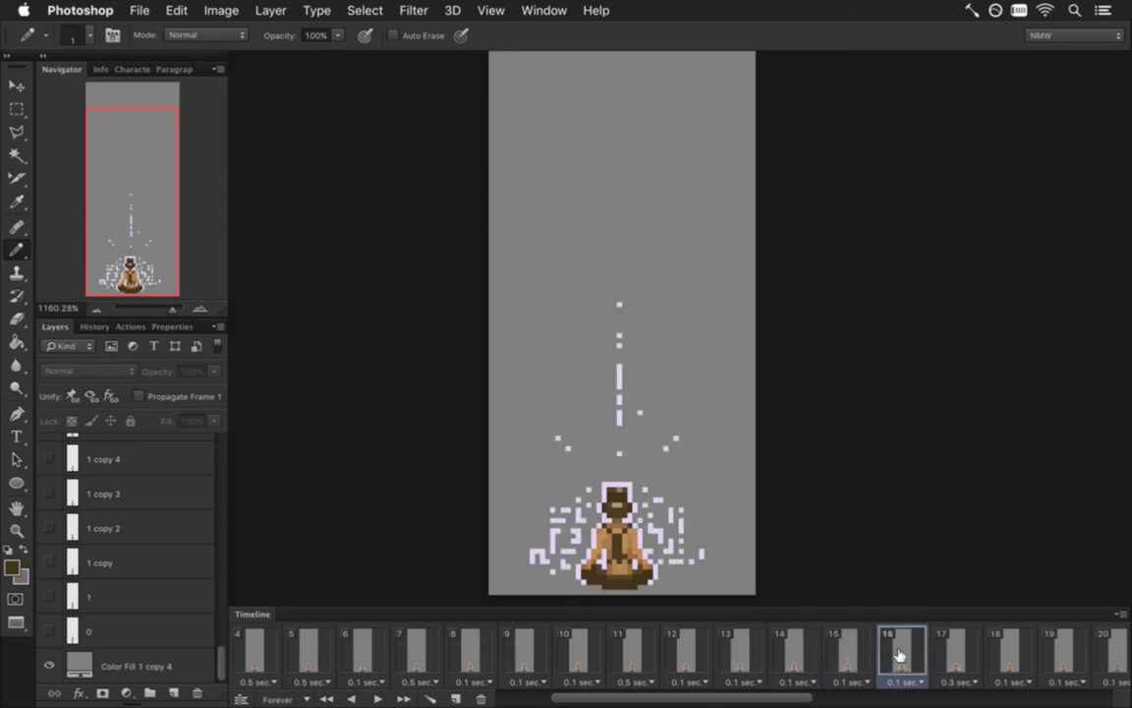
Check frame 15, then compare frames 9 to 13 back and forth to study how the particles spread from the figure's outline.
left_click(845, 648)
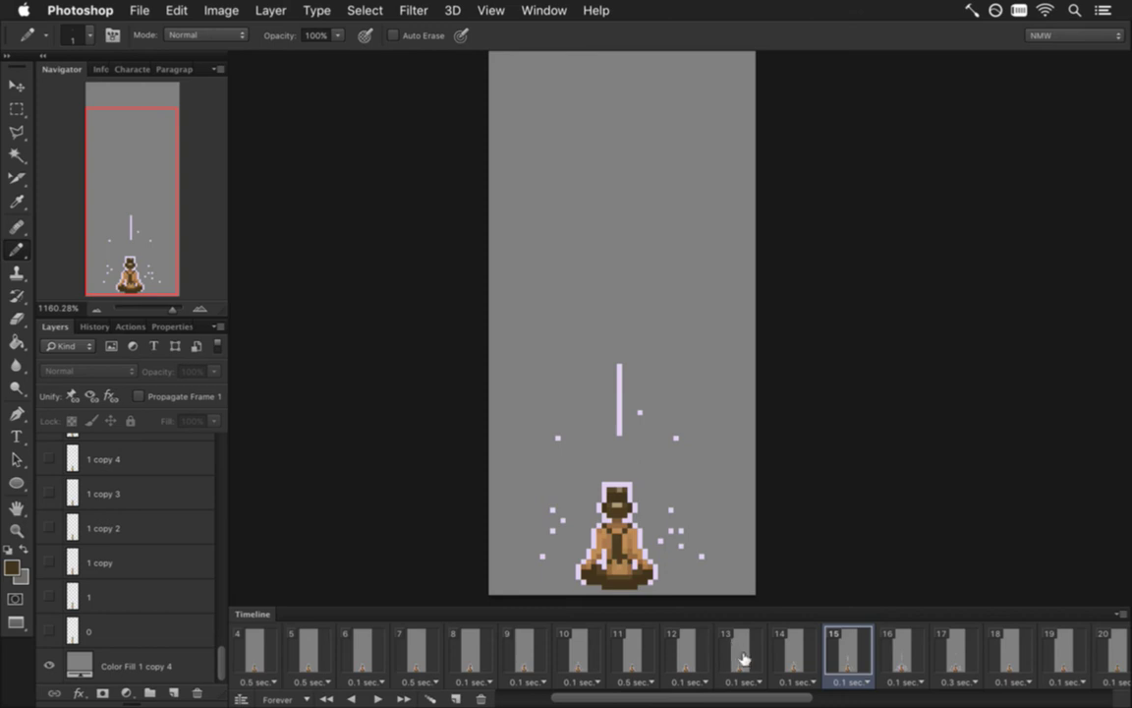
left_click(685, 651)
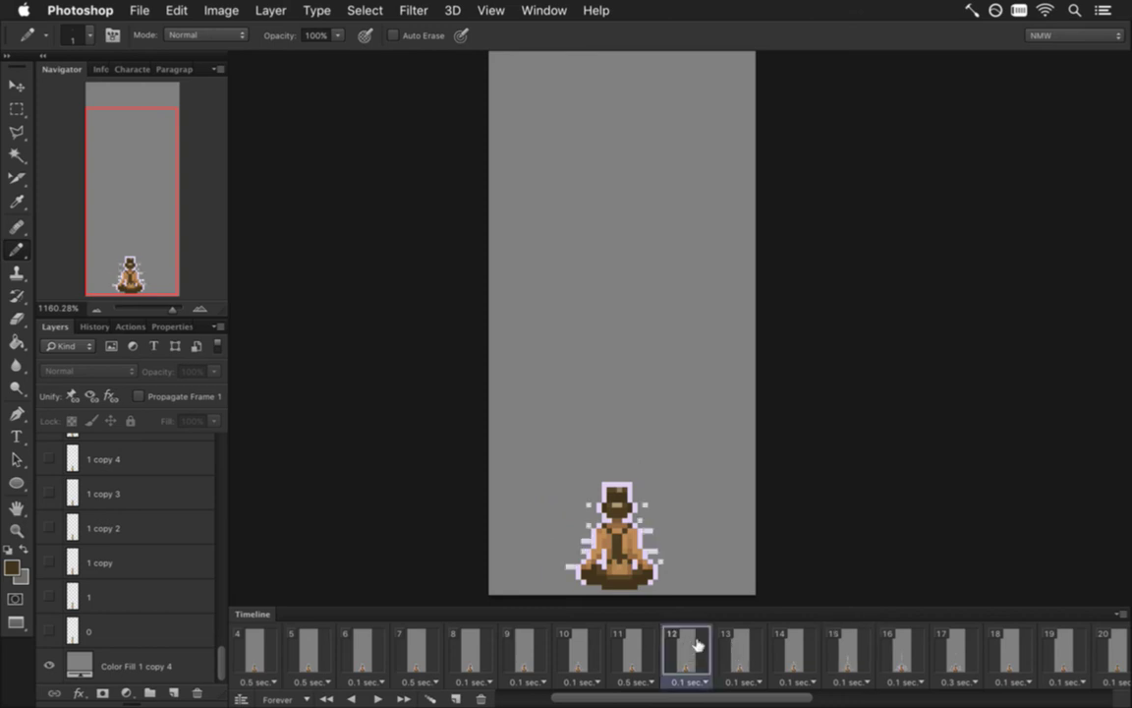
left_click(626, 652)
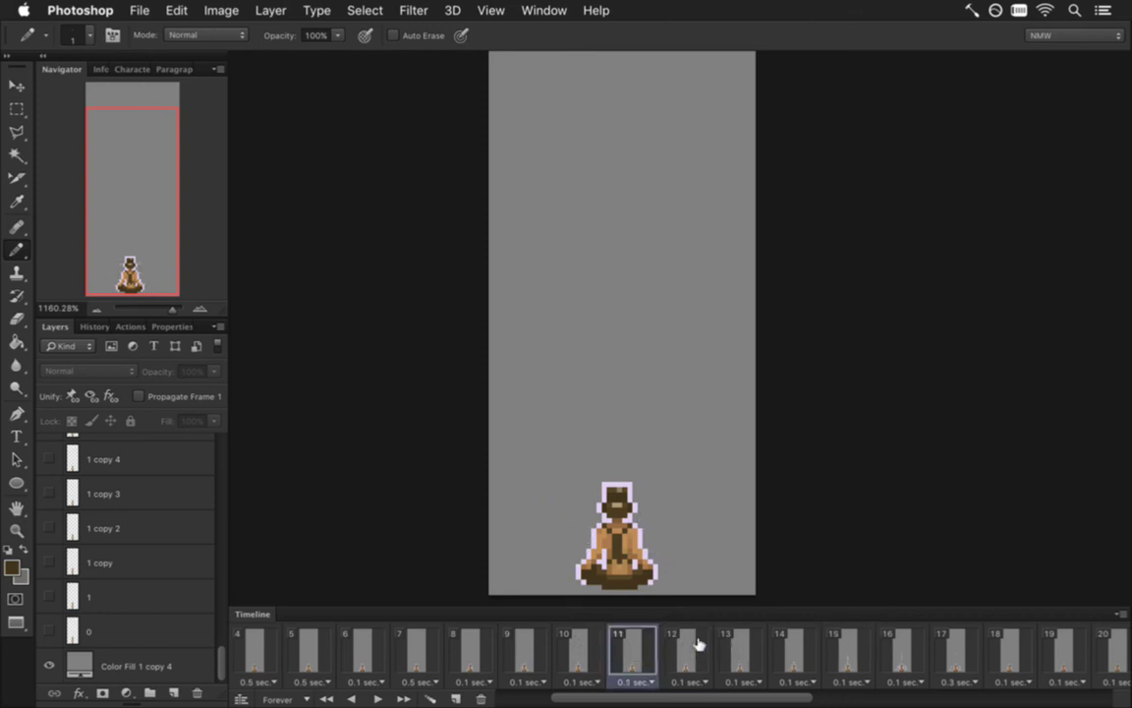
left_click(693, 654)
left_click(727, 651)
left_click(687, 656)
left_click(620, 652)
left_click(575, 651)
left_click(634, 652)
left_click(575, 651)
left_click(539, 653)
left_click(581, 651)
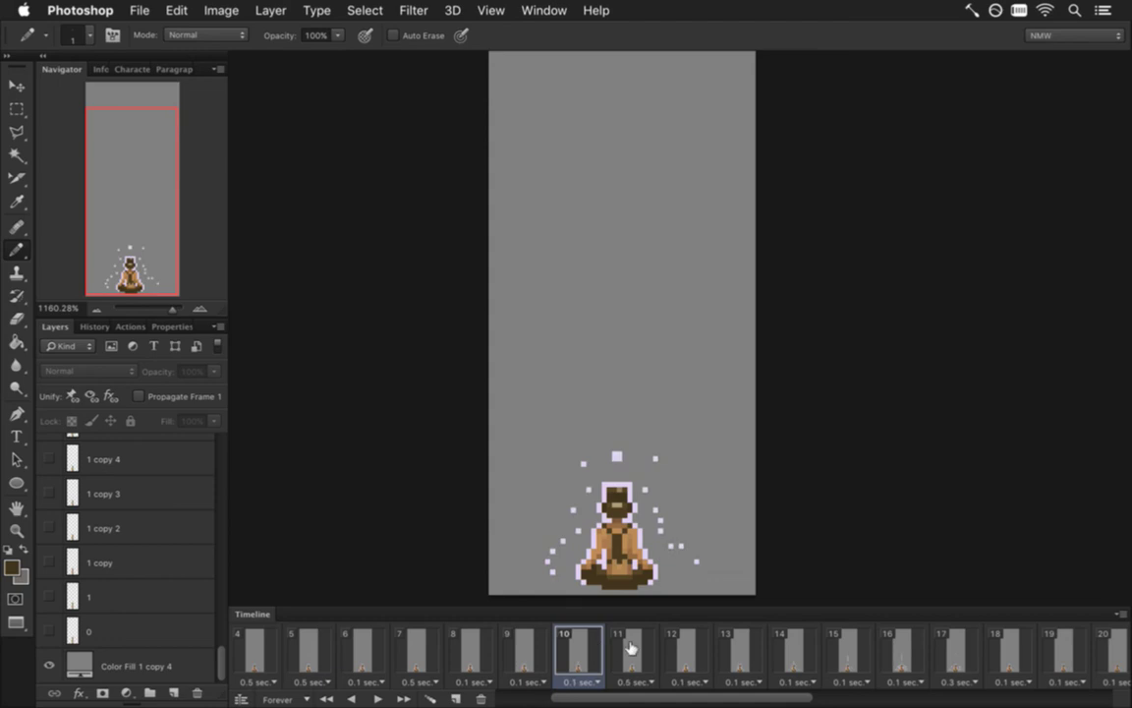
Review the particle burst from frame 11 back to frame 8 and forward again to frame 12.
left_click(634, 653)
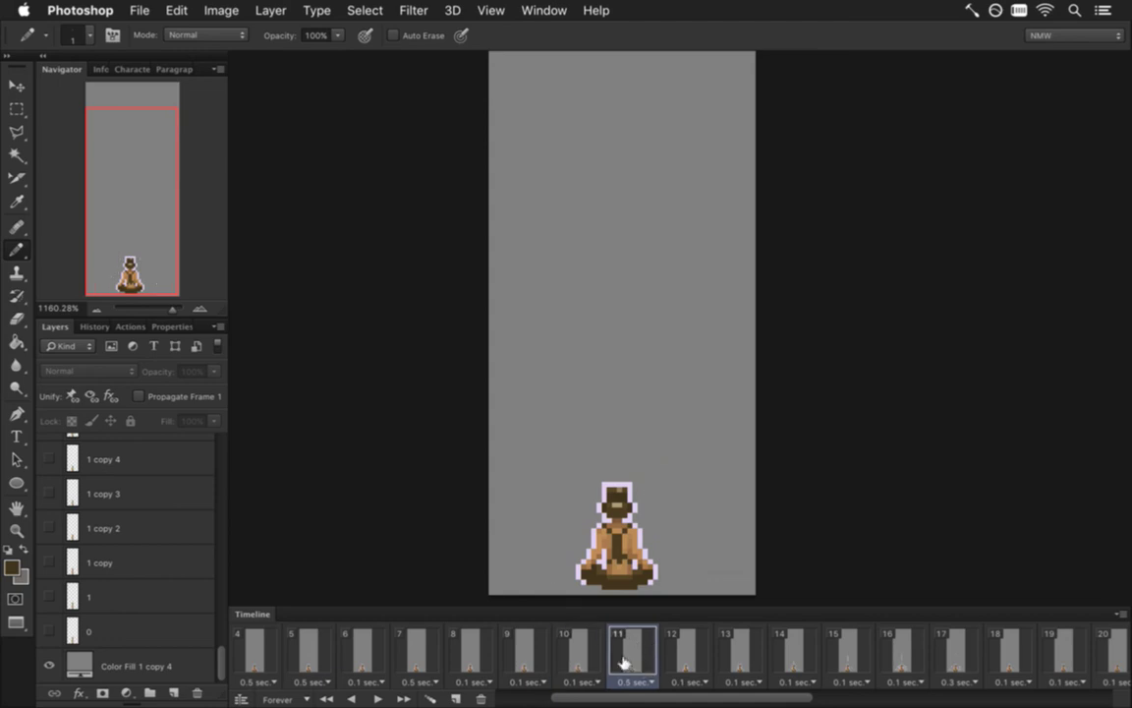
left_click(574, 652)
left_click(520, 653)
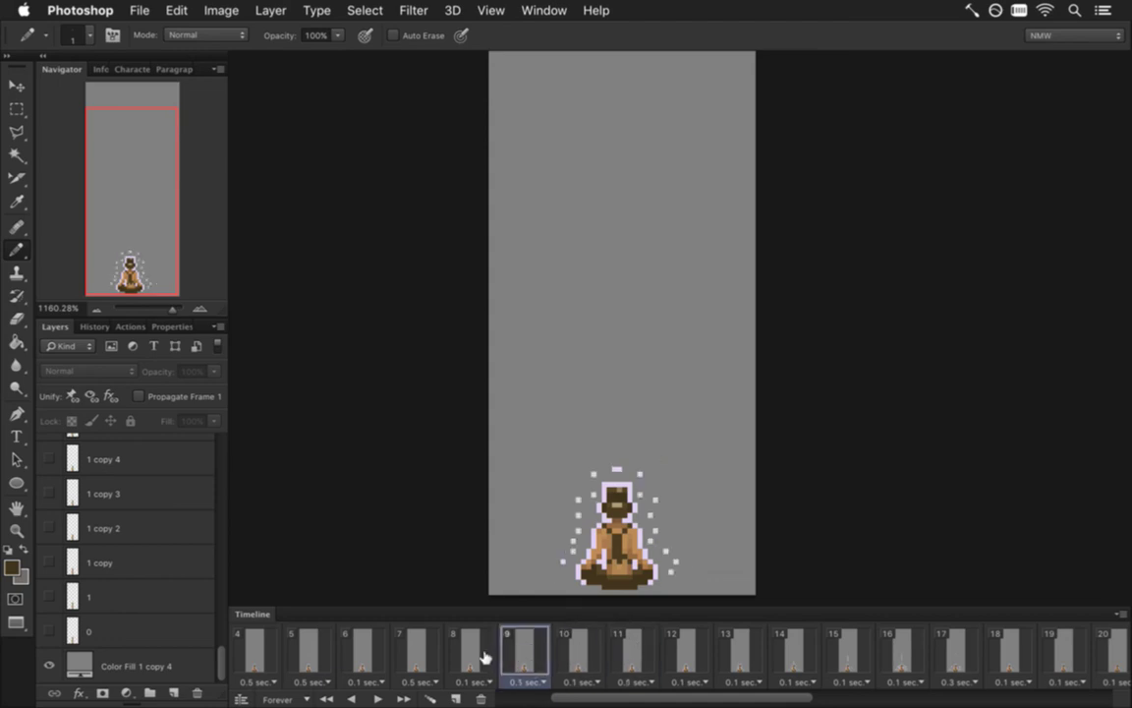
left_click(486, 656)
left_click(574, 653)
left_click(634, 653)
left_click(695, 652)
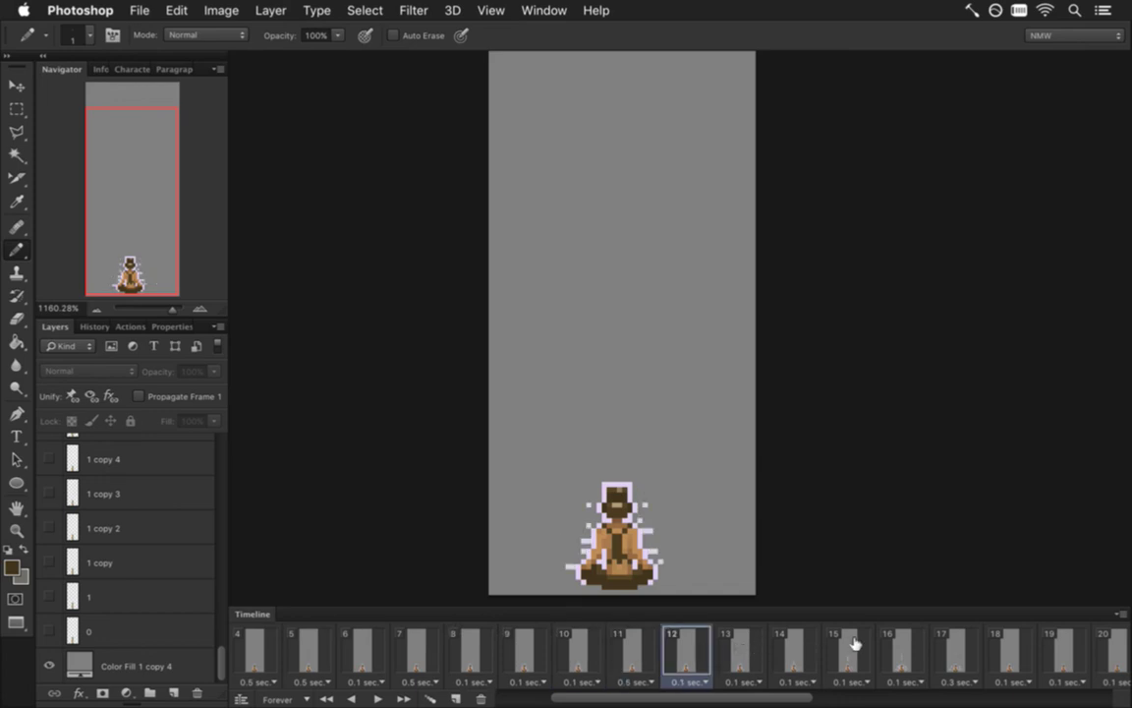
Reverse the order of animation frames 12 to 15 so the vertical beam frame comes first and the short-streak outline frame last.
left_click(850, 672)
left_click_drag(851, 648, 744, 658)
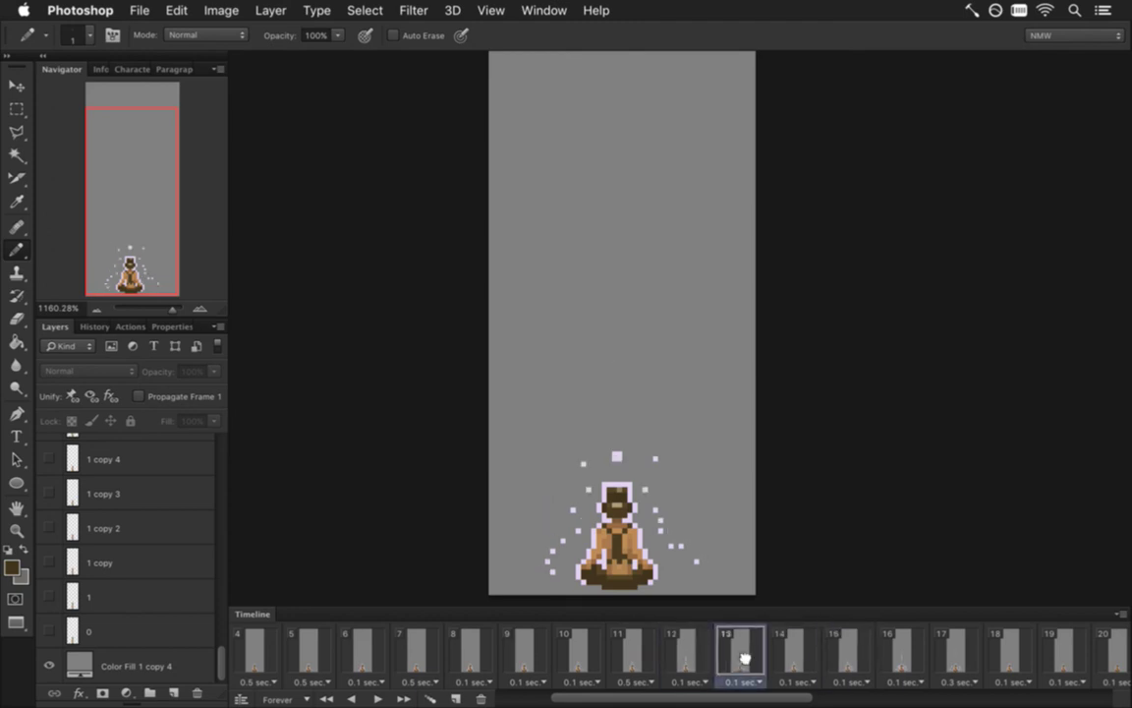
left_click(814, 656)
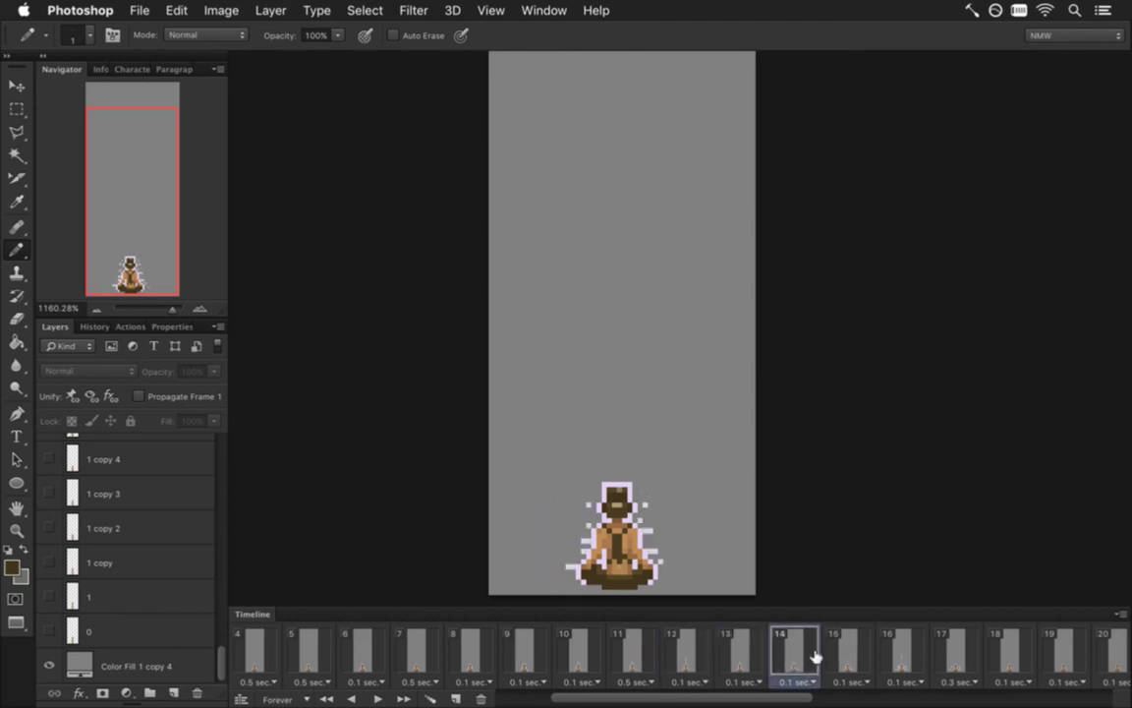
left_click_drag(814, 652, 878, 663)
Check the beam in frame 12, play the reordered animation from frame 9 and stop the playback.
left_click(676, 651)
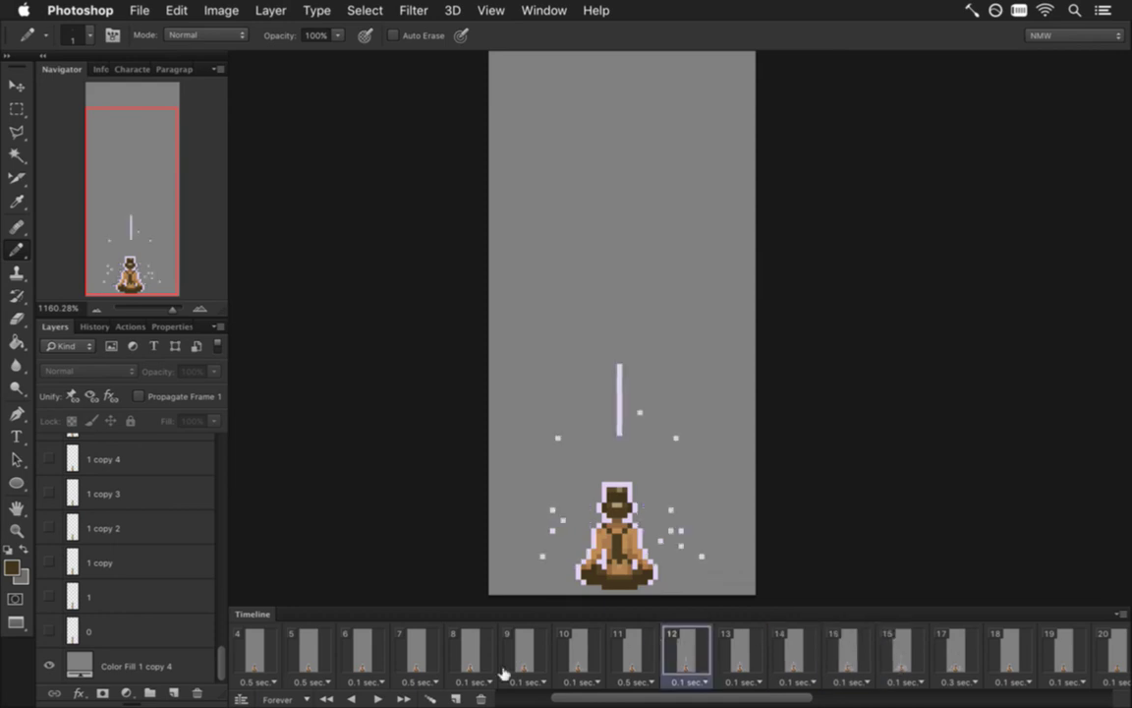
left_click(522, 649)
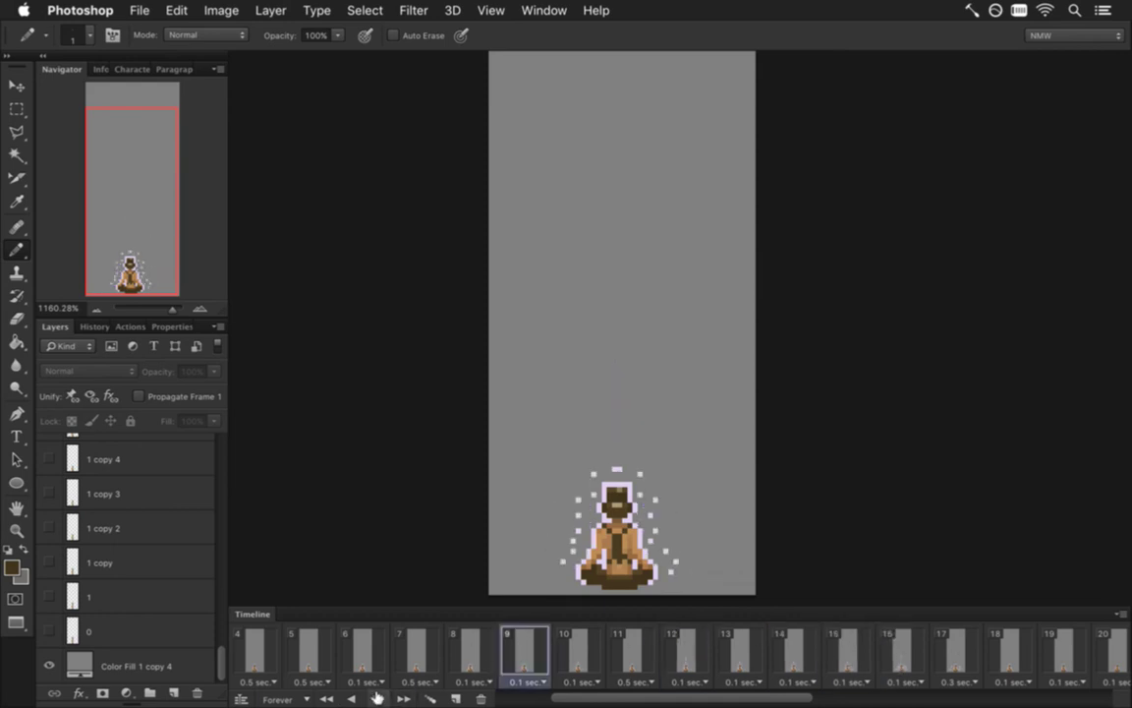
left_click(379, 697)
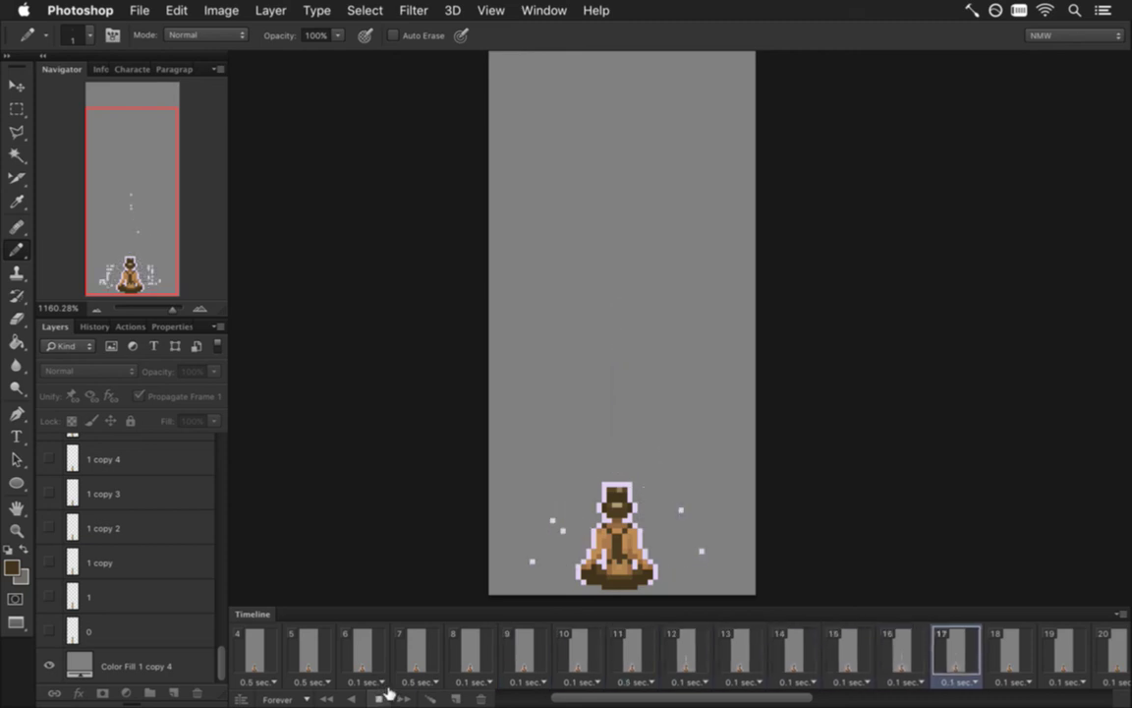
left_click(380, 697)
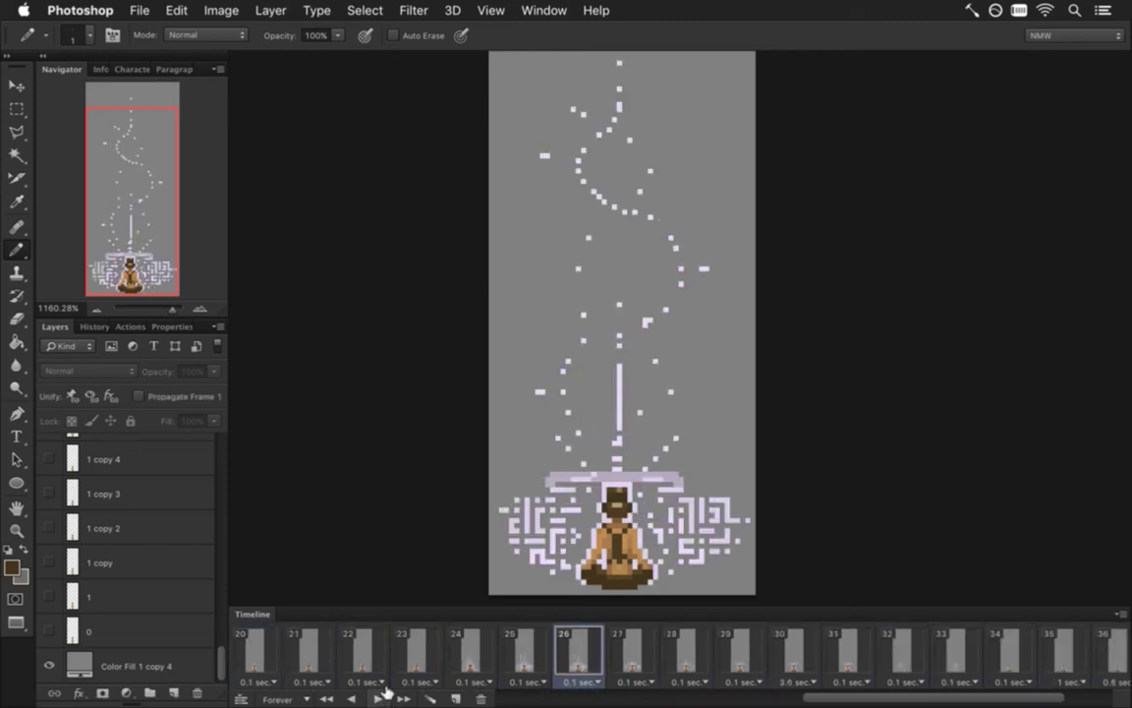
Compare frames 16 and 17, then check the short-streak outline in frame 15.
left_click_drag(847, 698, 674, 692)
left_click(685, 650)
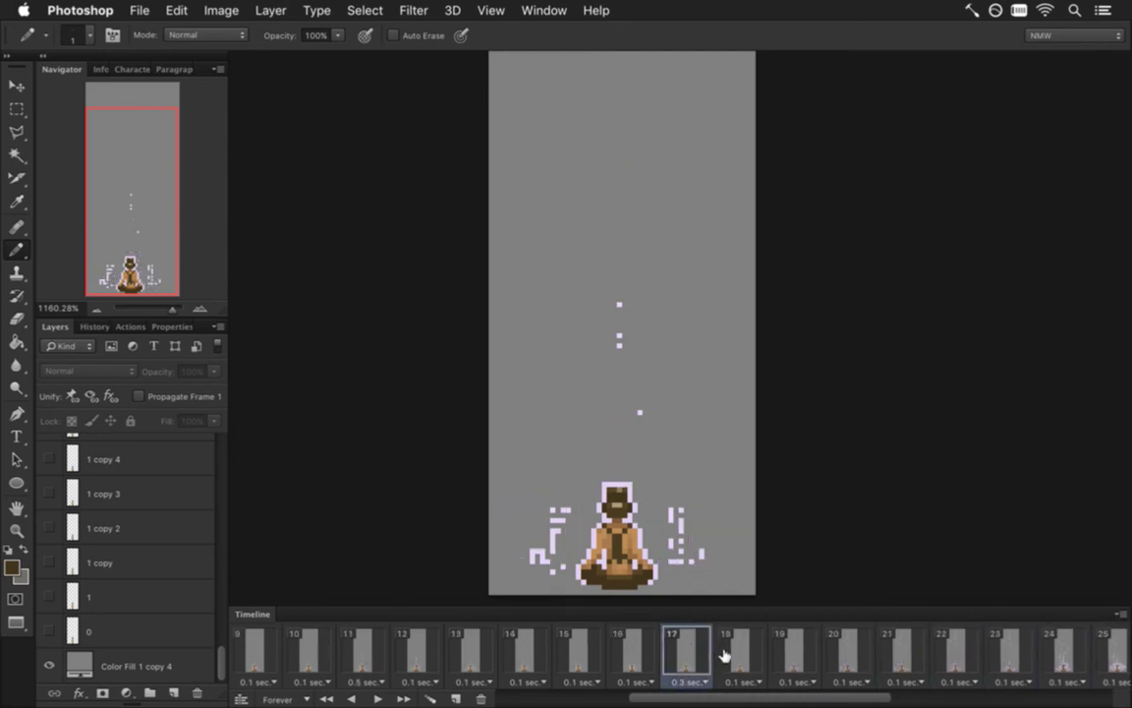
left_click(638, 655)
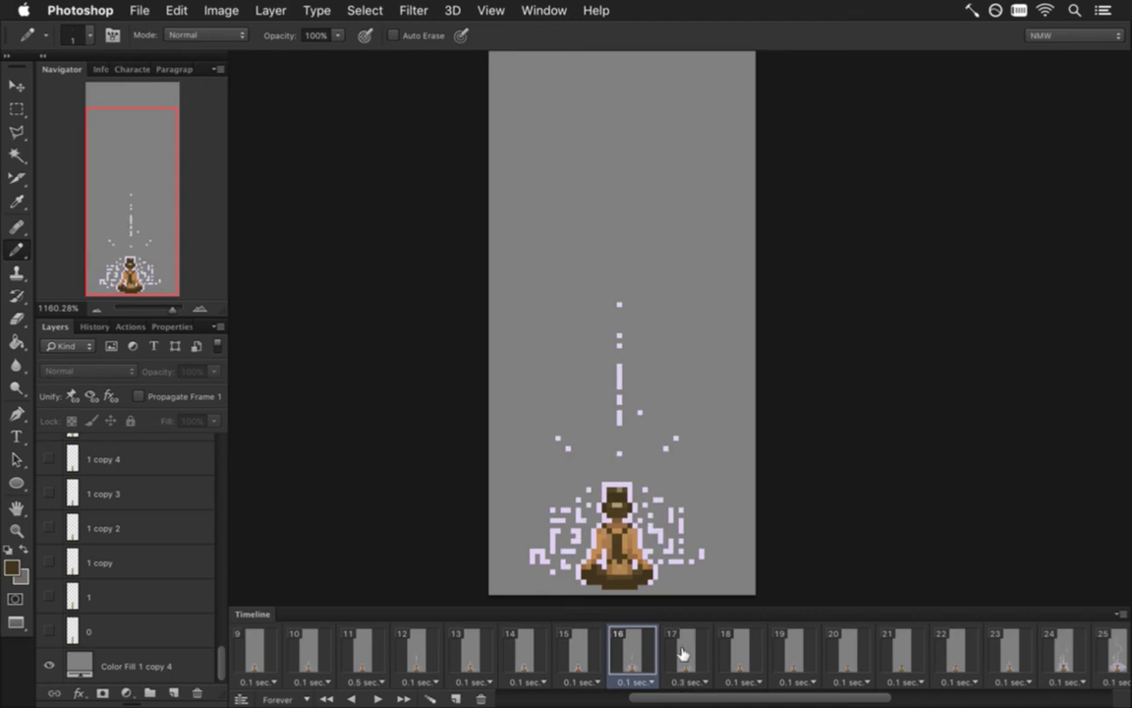
left_click(684, 652)
left_click_drag(682, 661, 580, 657)
left_click_drag(671, 698, 612, 700)
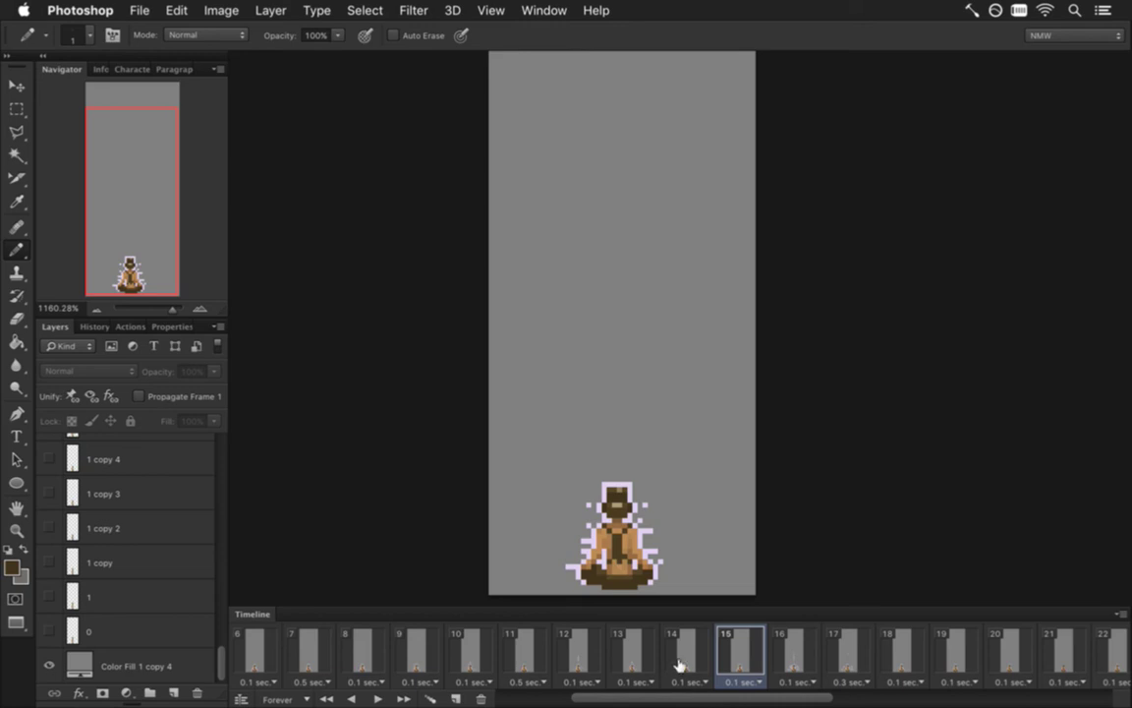
Move the outline-only frame 11 to position 15, after the short-streak outline frame, and set its delay to 0.1 seconds.
left_click(526, 658)
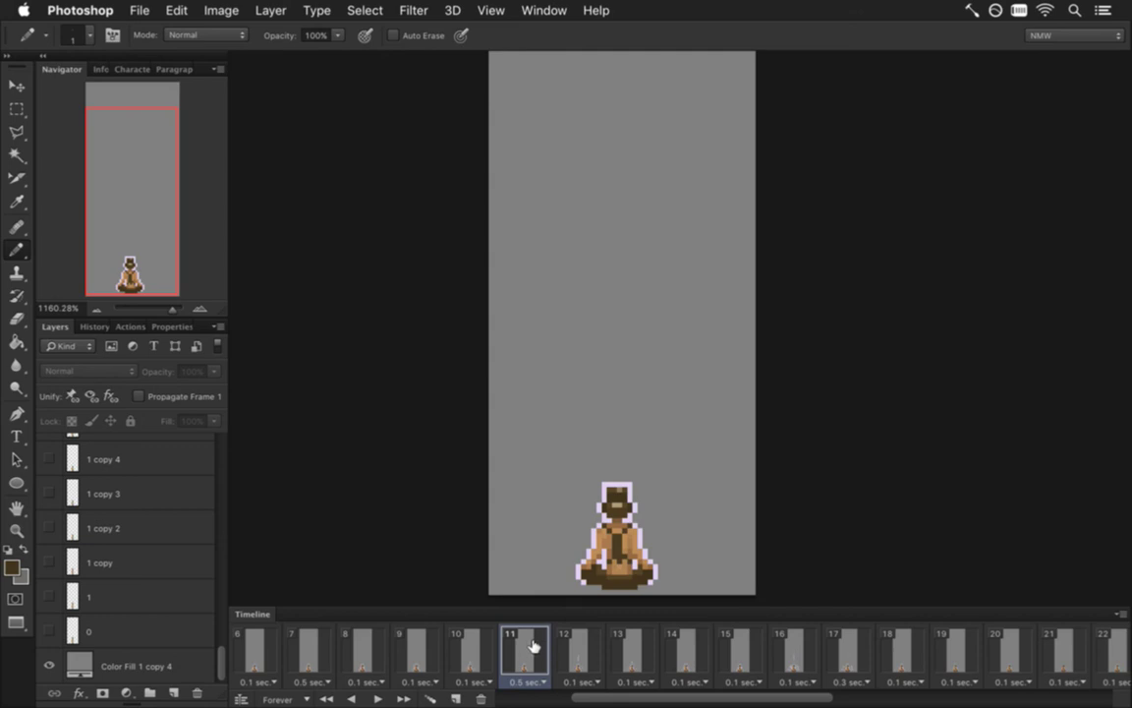
left_click(572, 653)
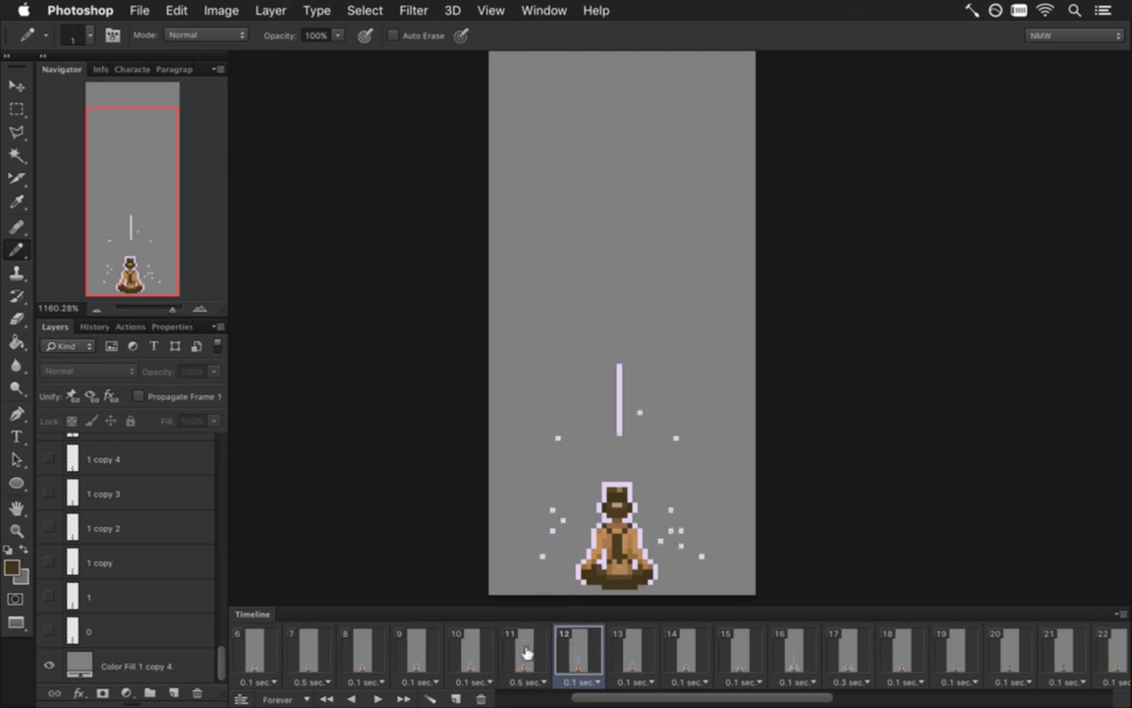
left_click(528, 656)
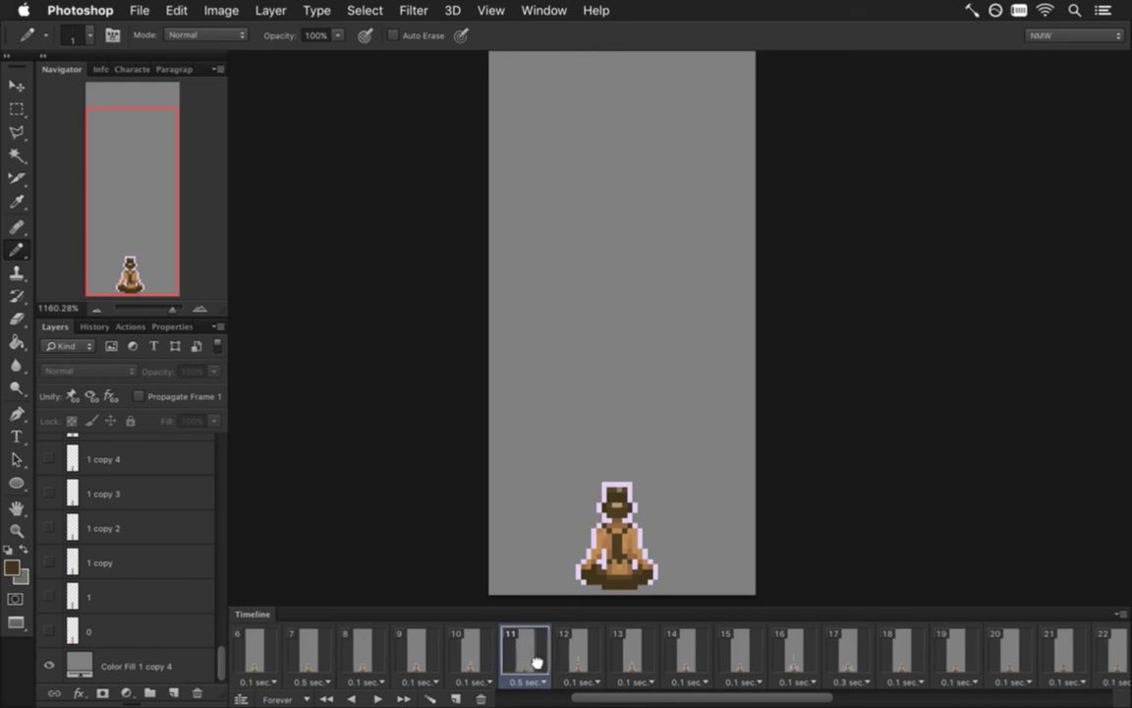
left_click(742, 655)
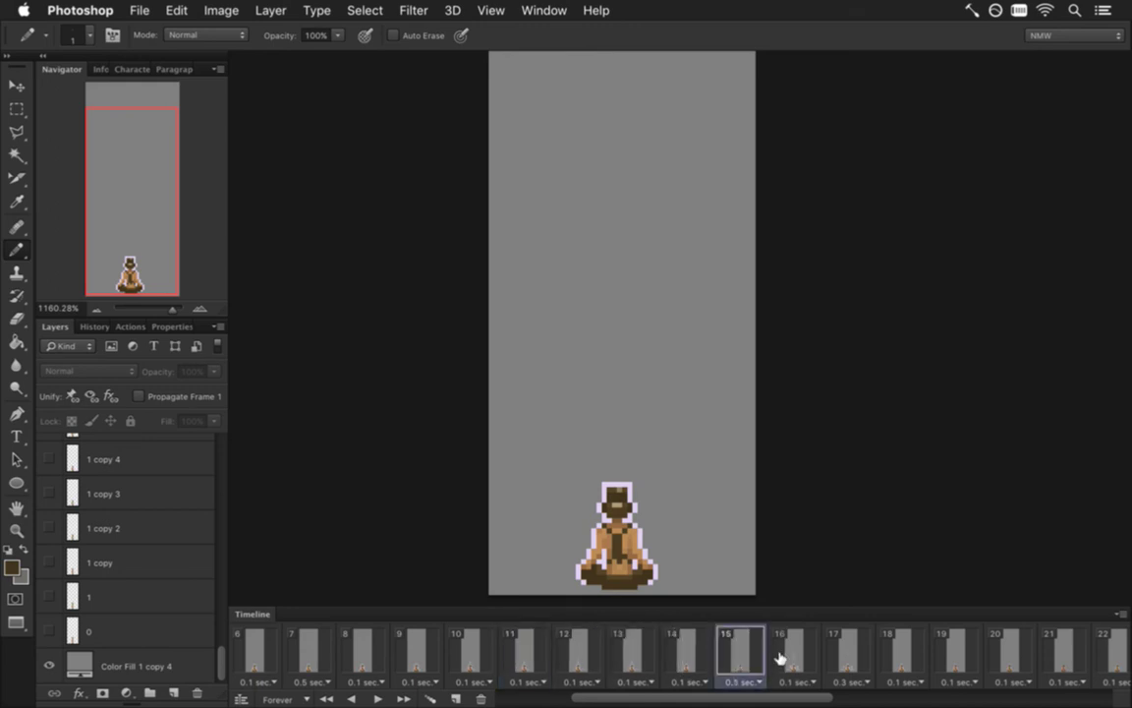
left_click(744, 680)
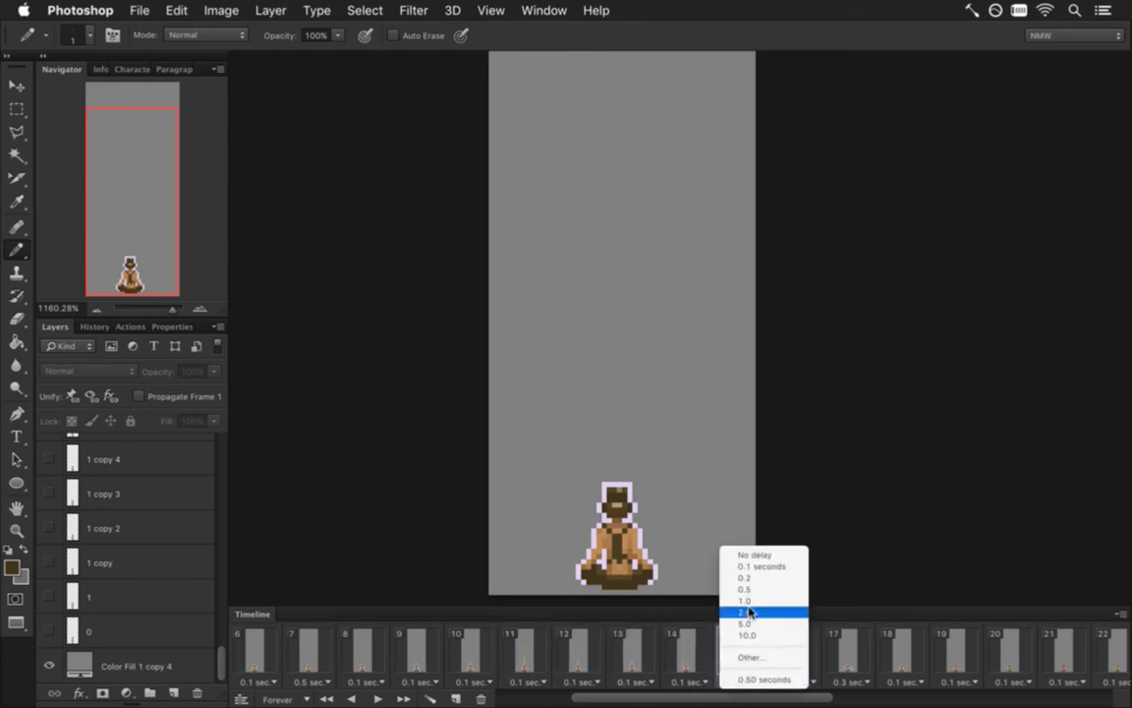
left_click(747, 568)
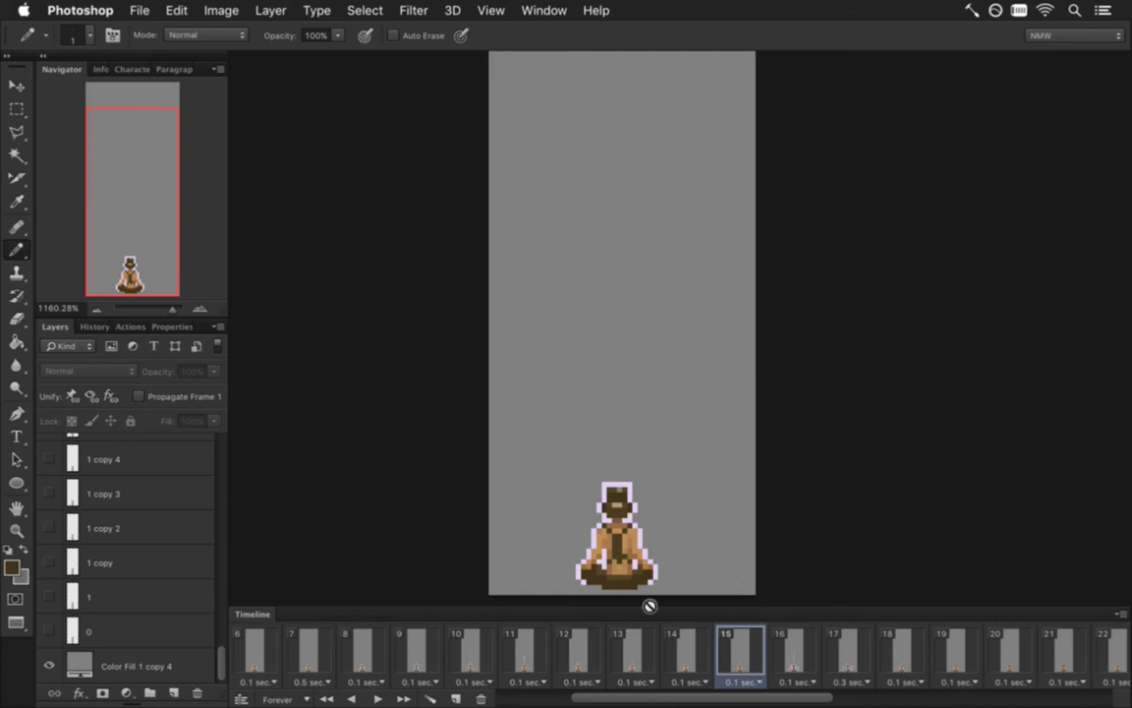
Set the opacity of the glow outline layer g to 80% in frame 15.
scroll(211, 603, "up", 5)
scroll(211, 590, "up", 5)
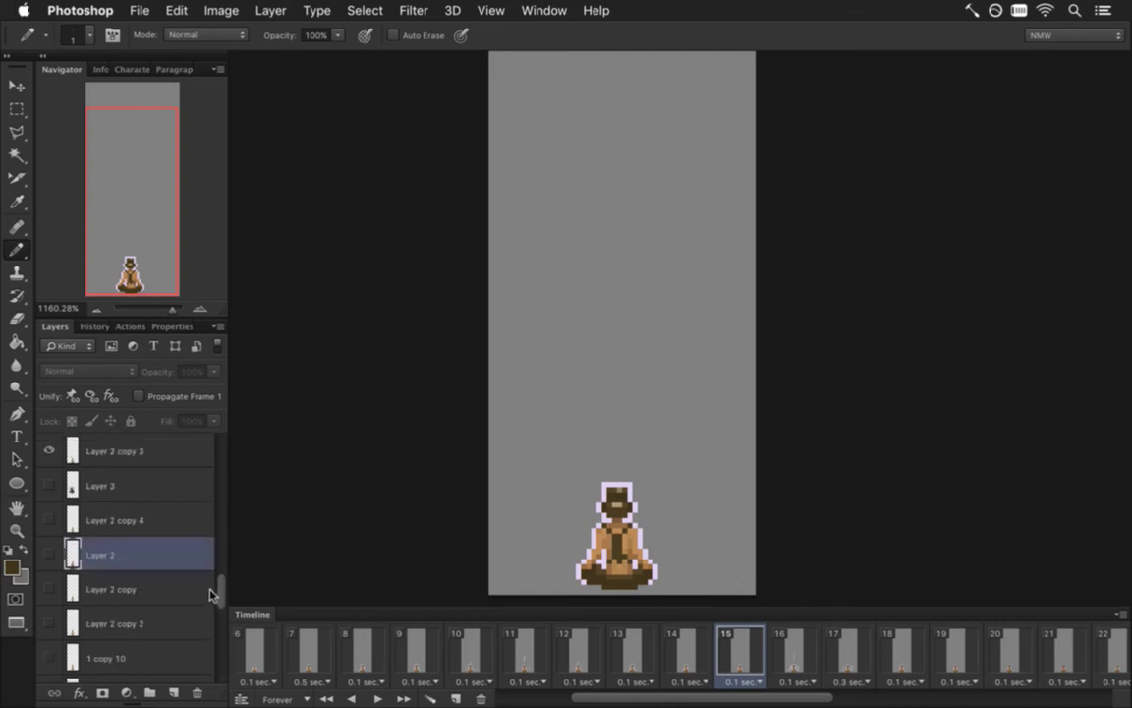
scroll(205, 555, "up", 3)
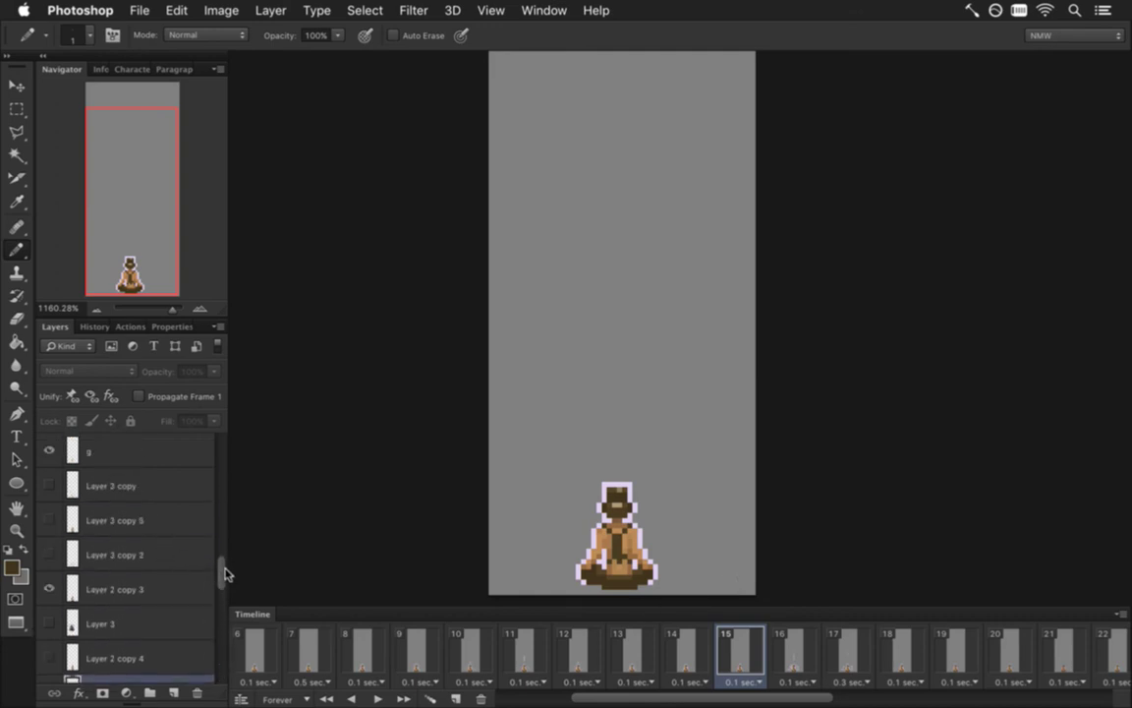
left_click(176, 556)
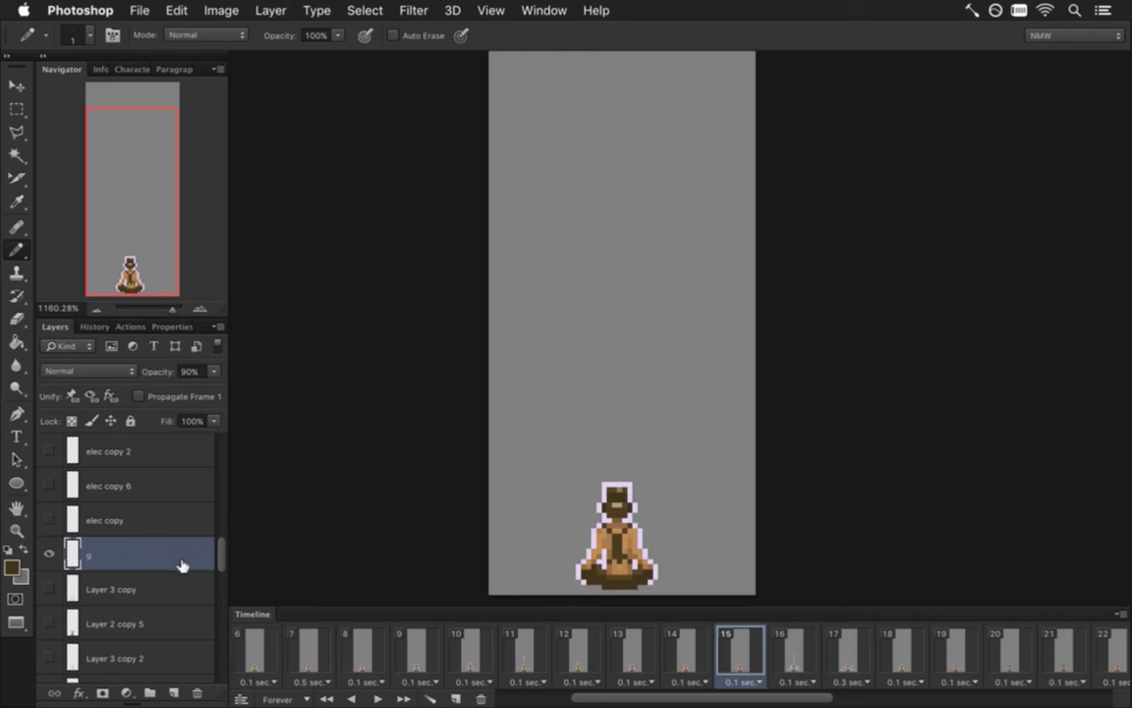
key("m")
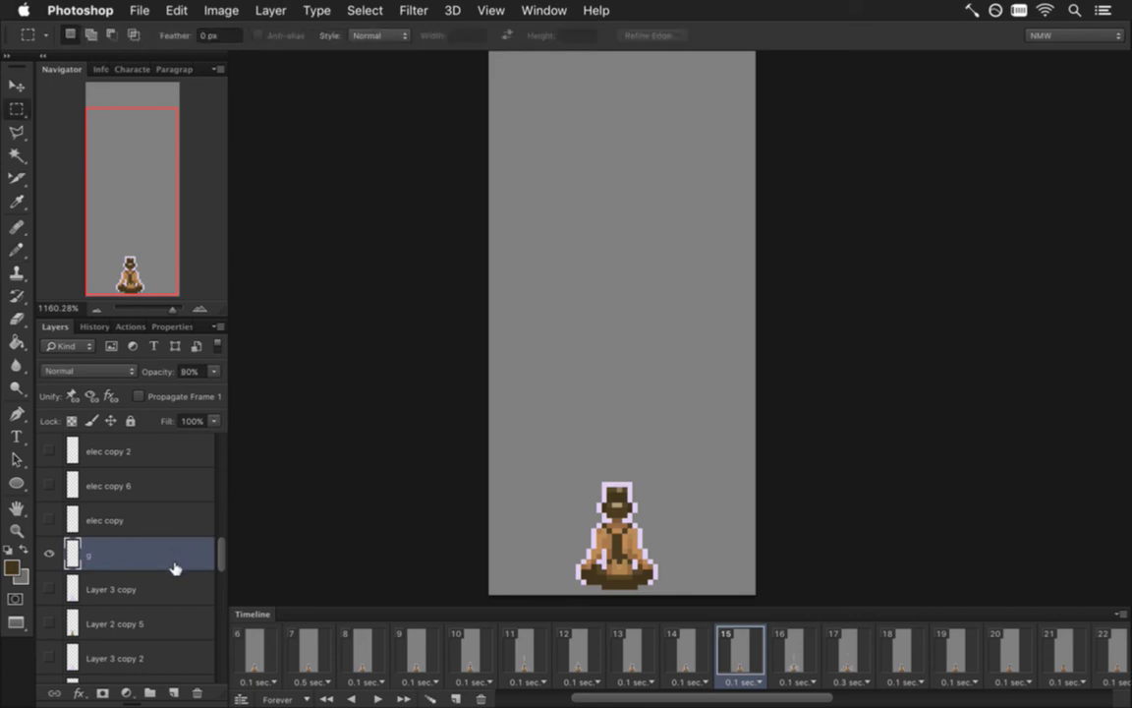
Add three duplicate frames after frame 15, setting layer g's opacity to 60%, 40% and 20% in turn.
left_click(439, 695)
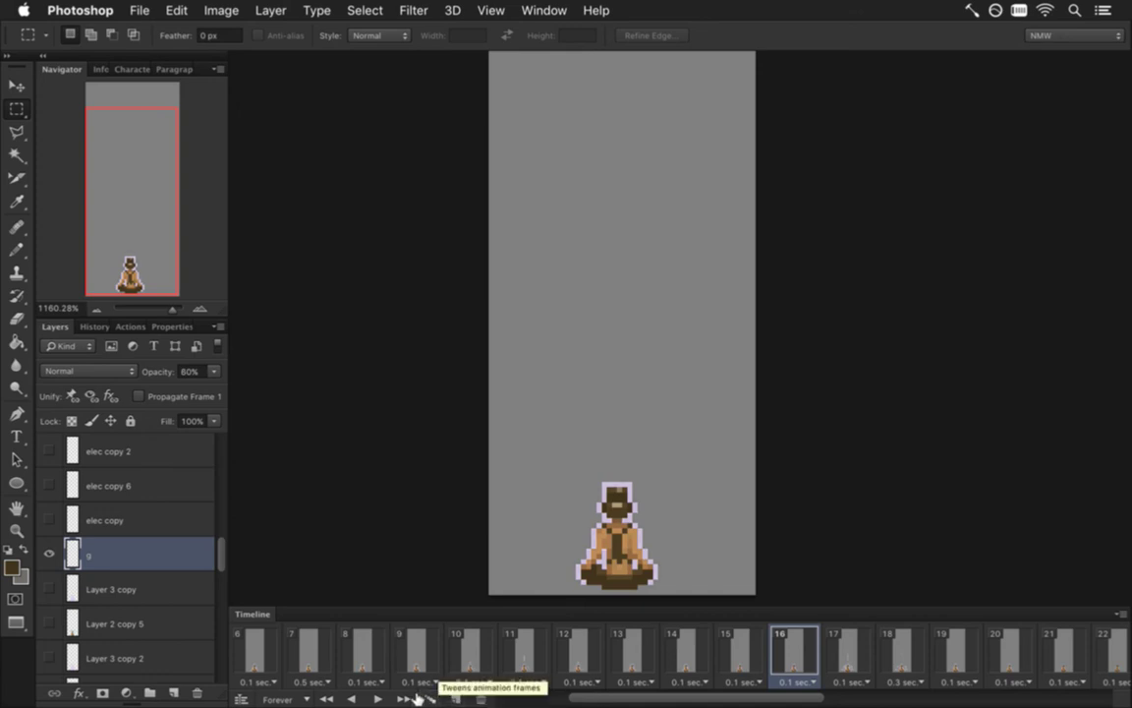
left_click(453, 697)
key("4")
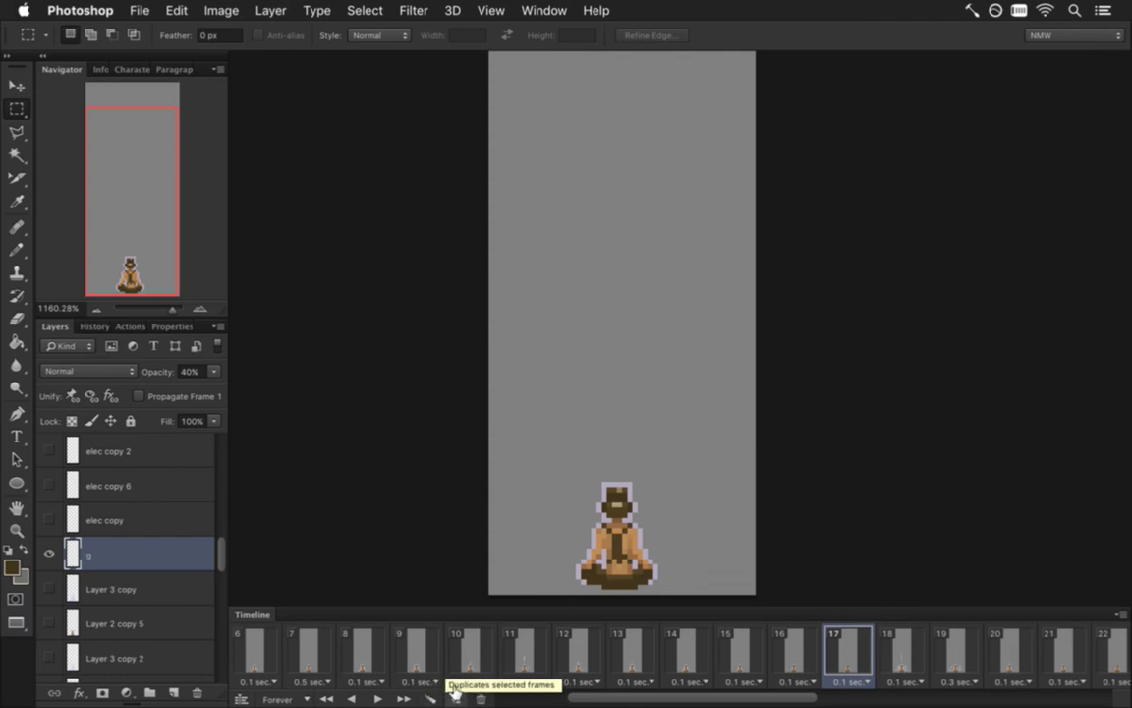
left_click(454, 697)
key("2")
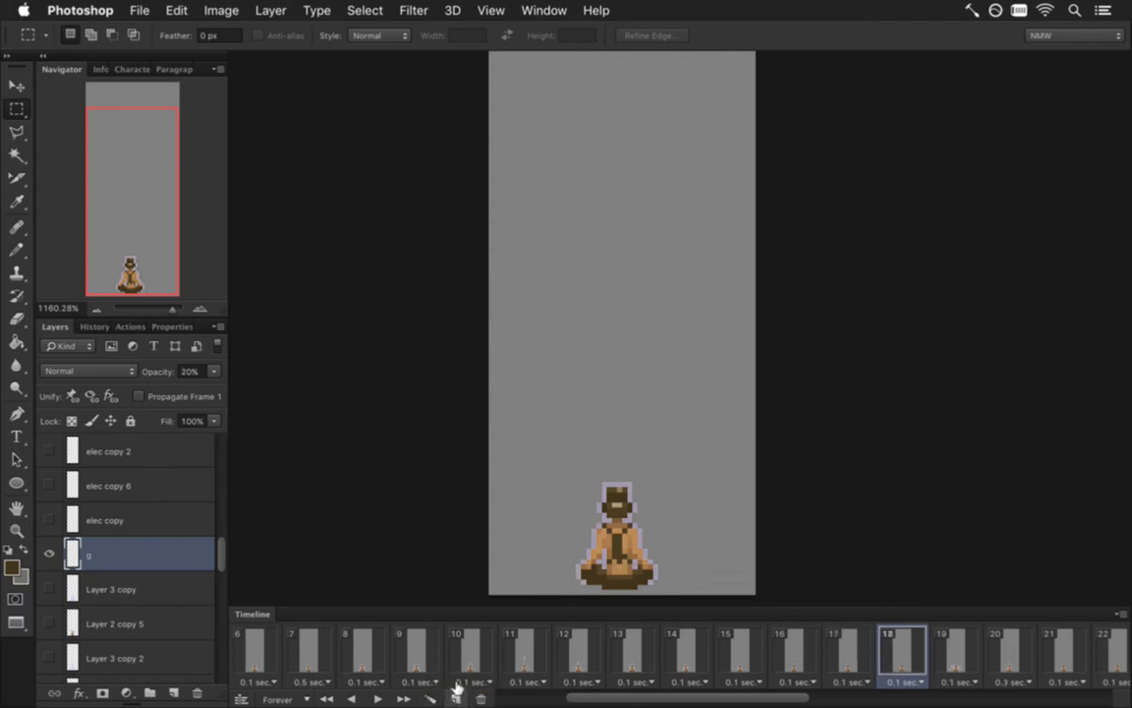
Compare frames 14 to 18 back and forth to examine how the glow outline fades.
left_click(849, 657)
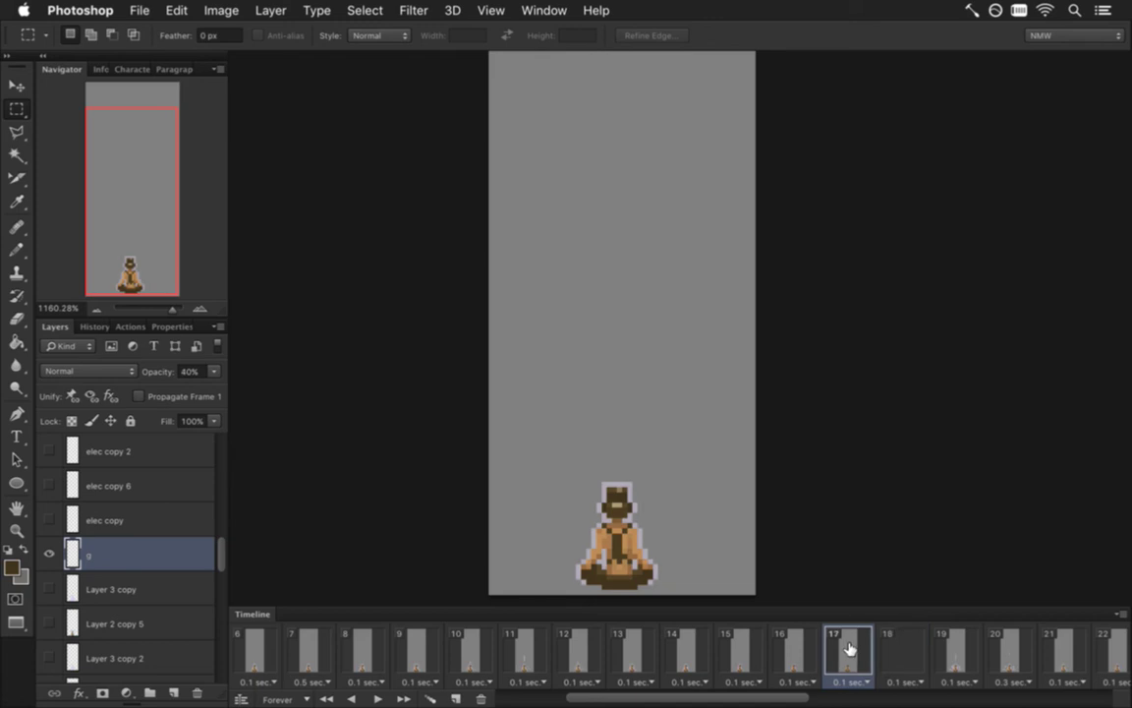
left_click(796, 651)
left_click(740, 651)
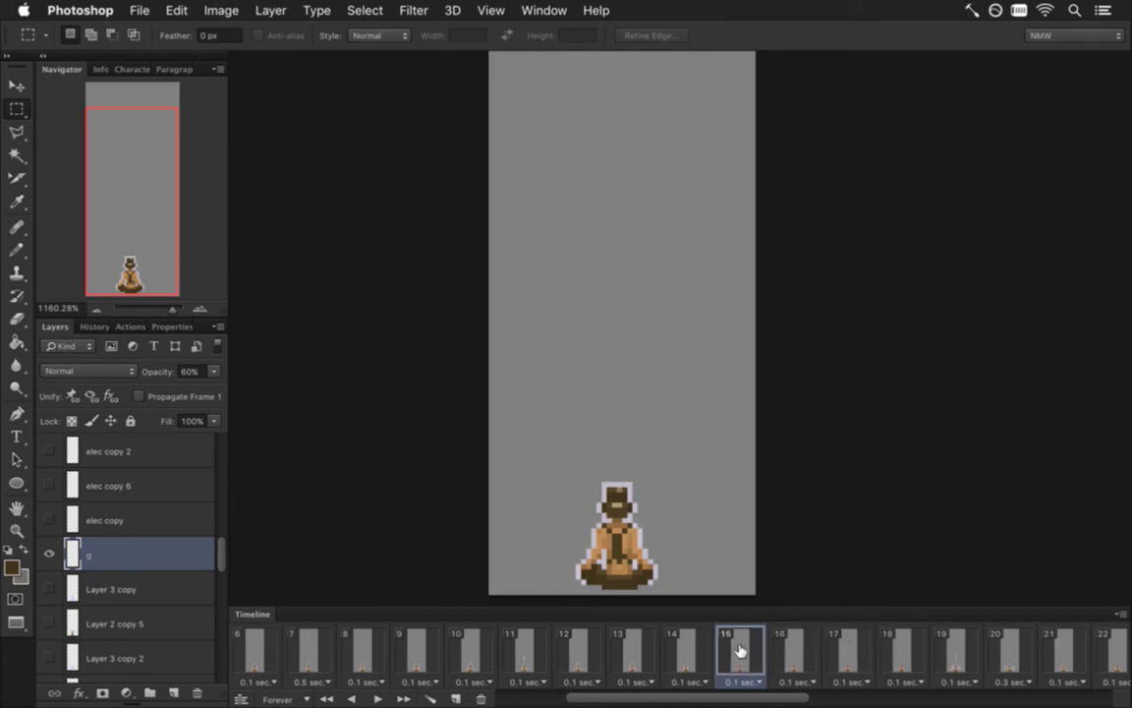
left_click(794, 650)
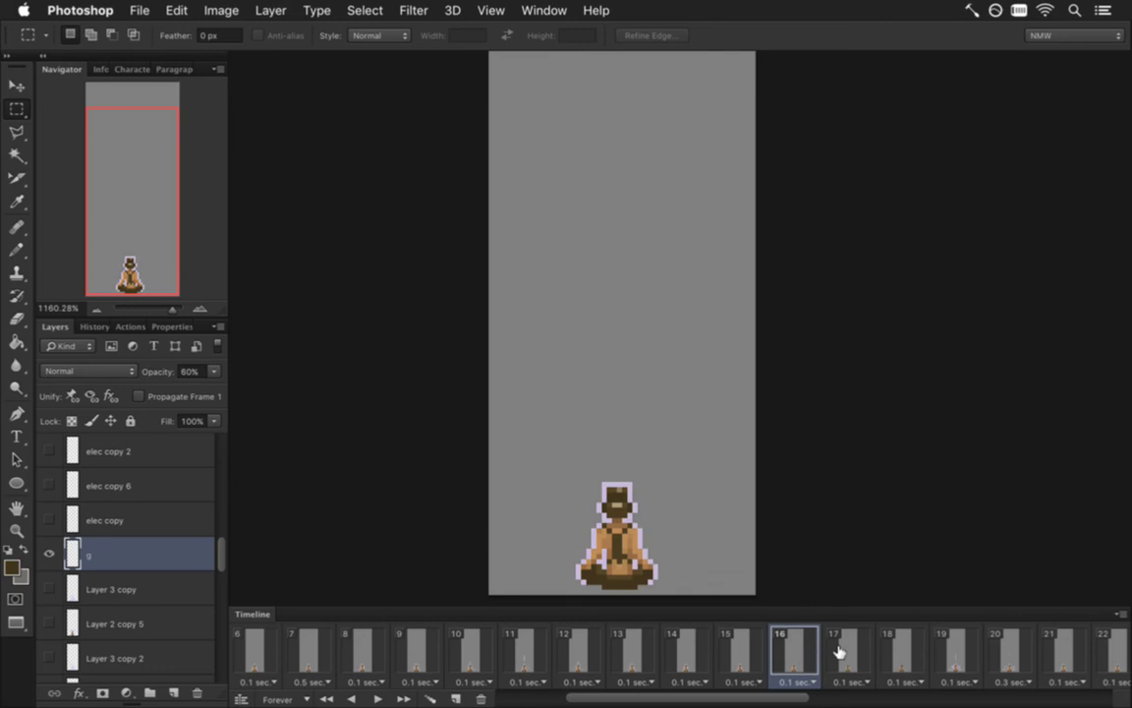
left_click(841, 651)
left_click(901, 655)
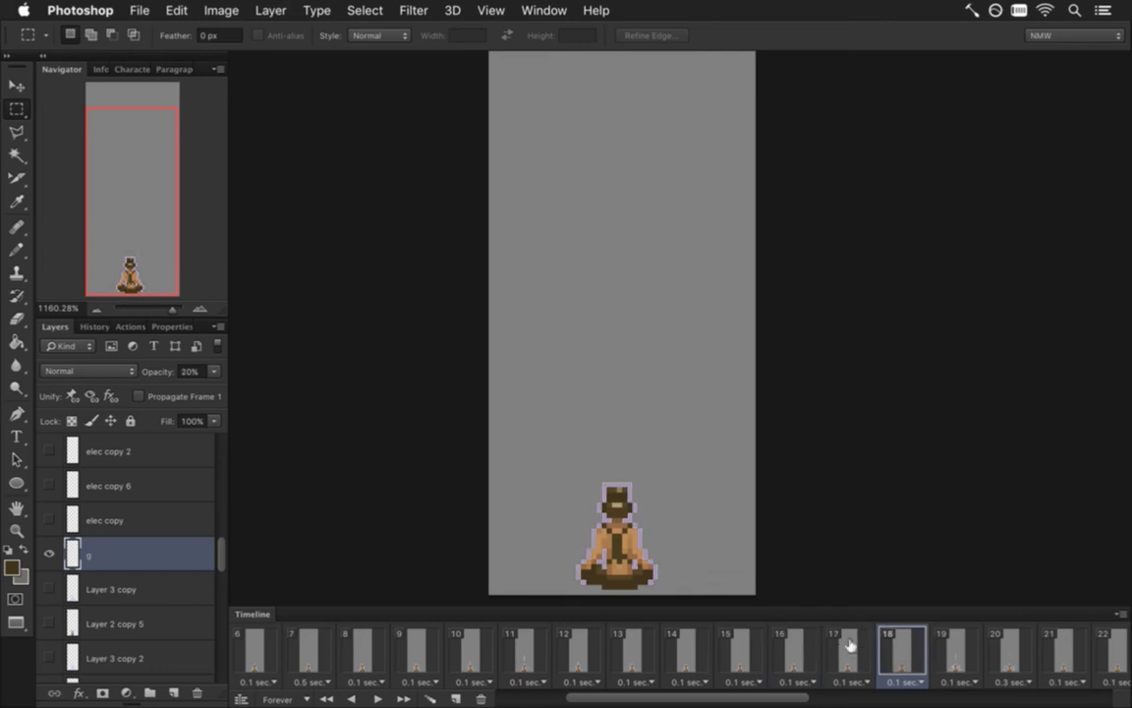
left_click(851, 653)
left_click(795, 648)
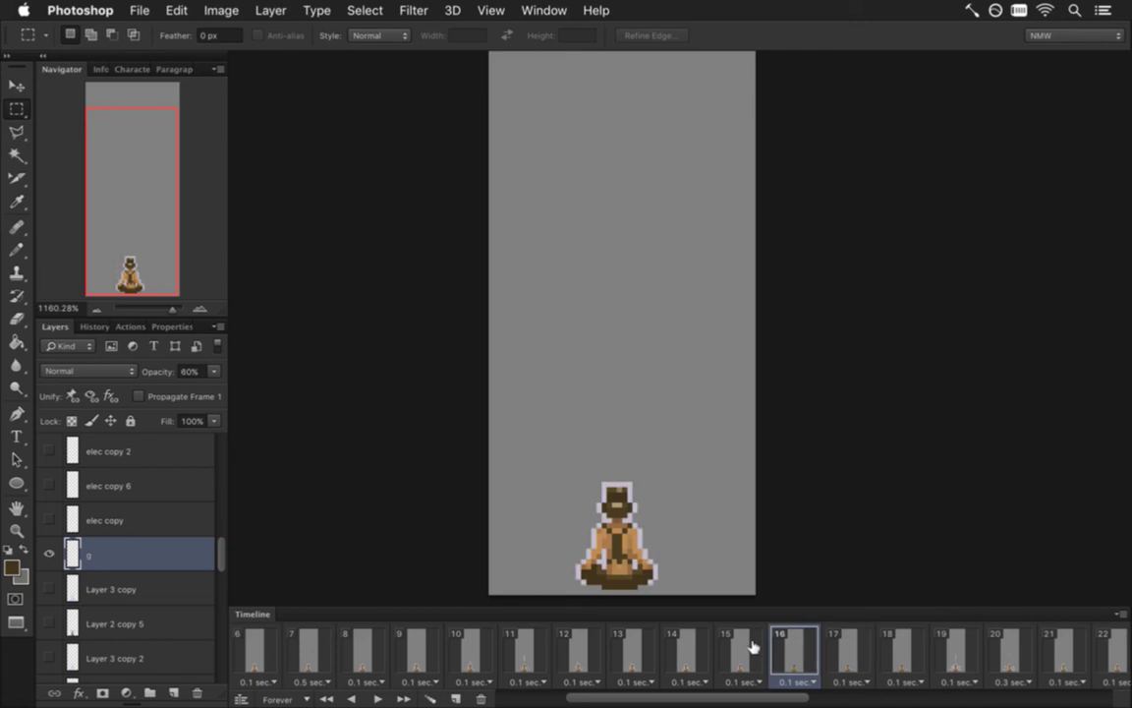
left_click(750, 643)
left_click(700, 648)
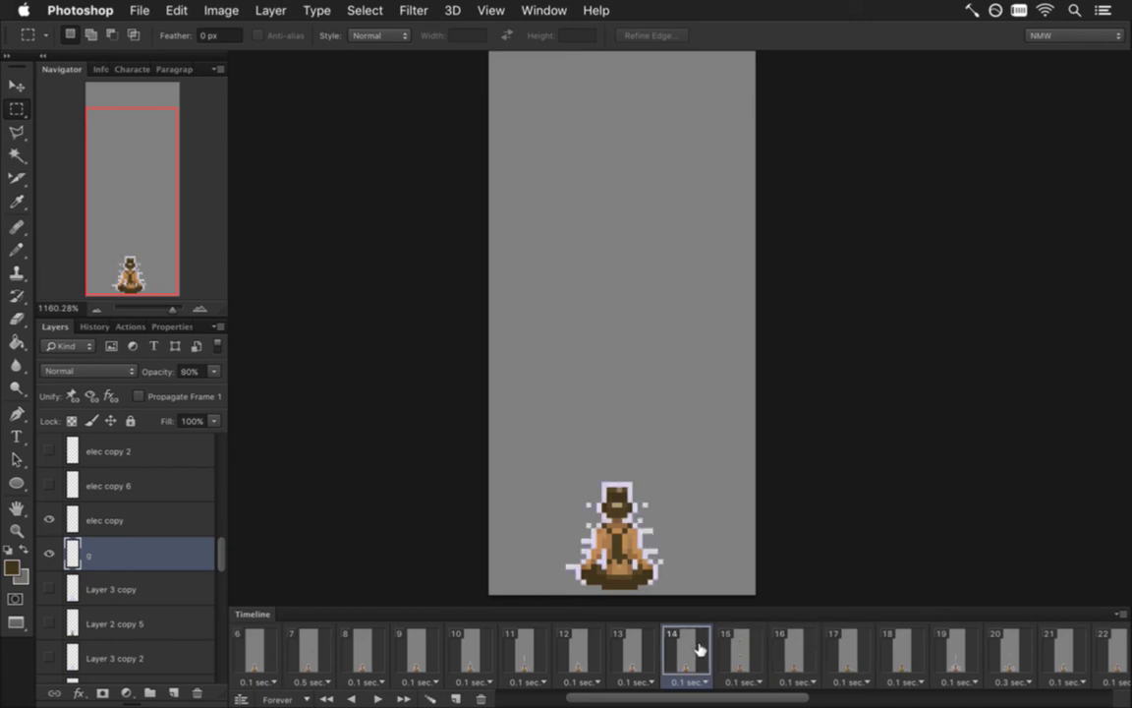
left_click(747, 655)
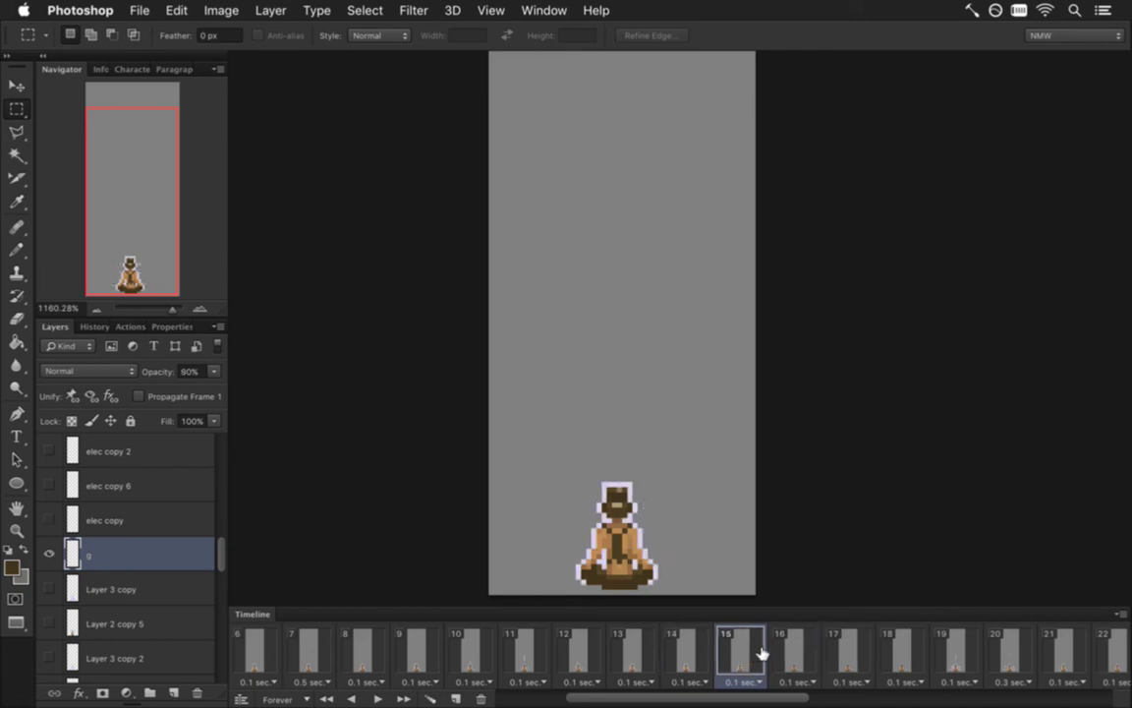
left_click(847, 656)
left_click(902, 657)
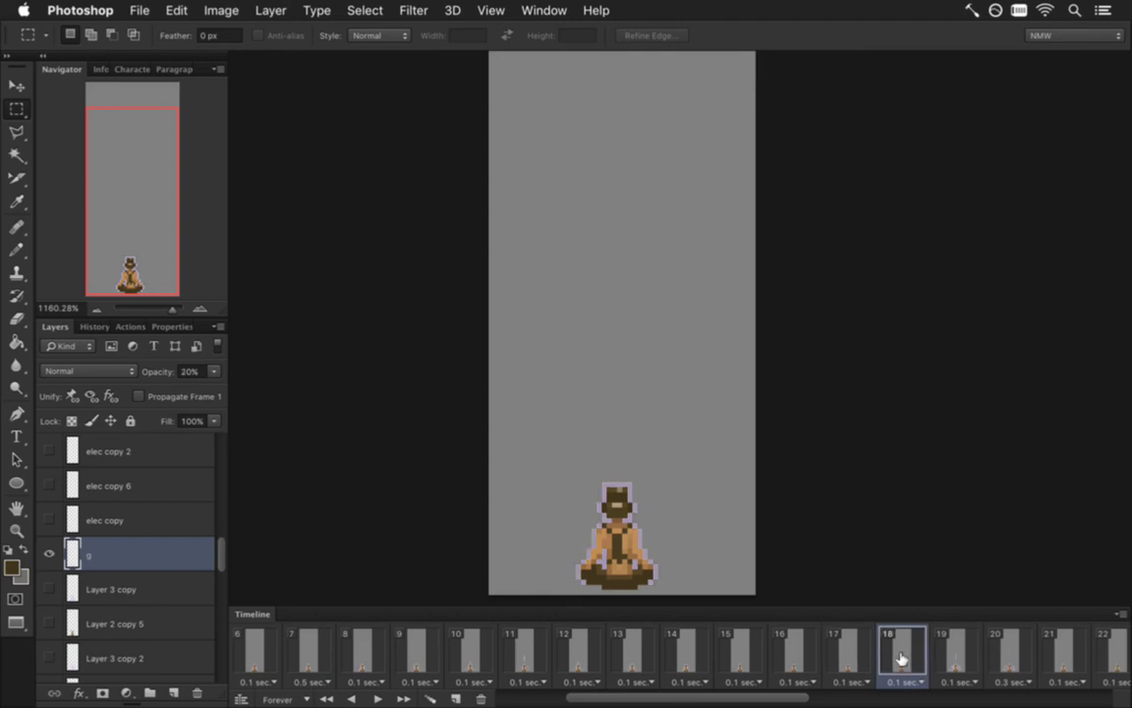
left_click(847, 648)
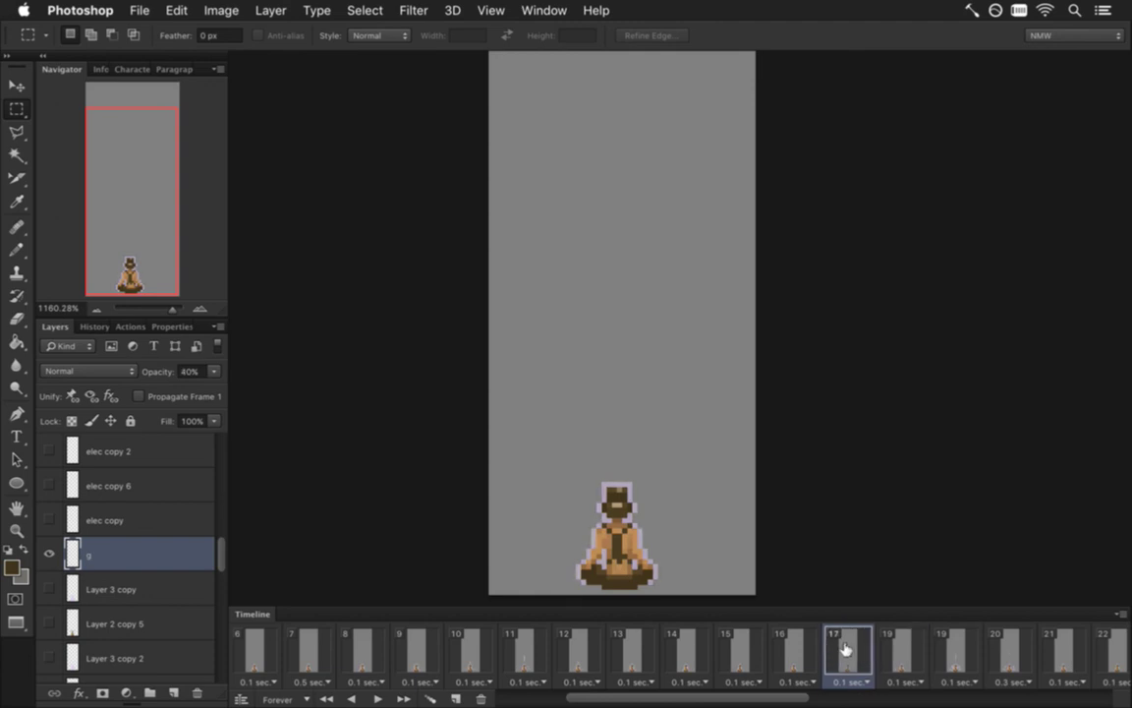
Delete frame 18 and set layer g's opacity to 70% in frame 15, 50% in frame 16 and 20% in frame 17.
left_click(902, 656)
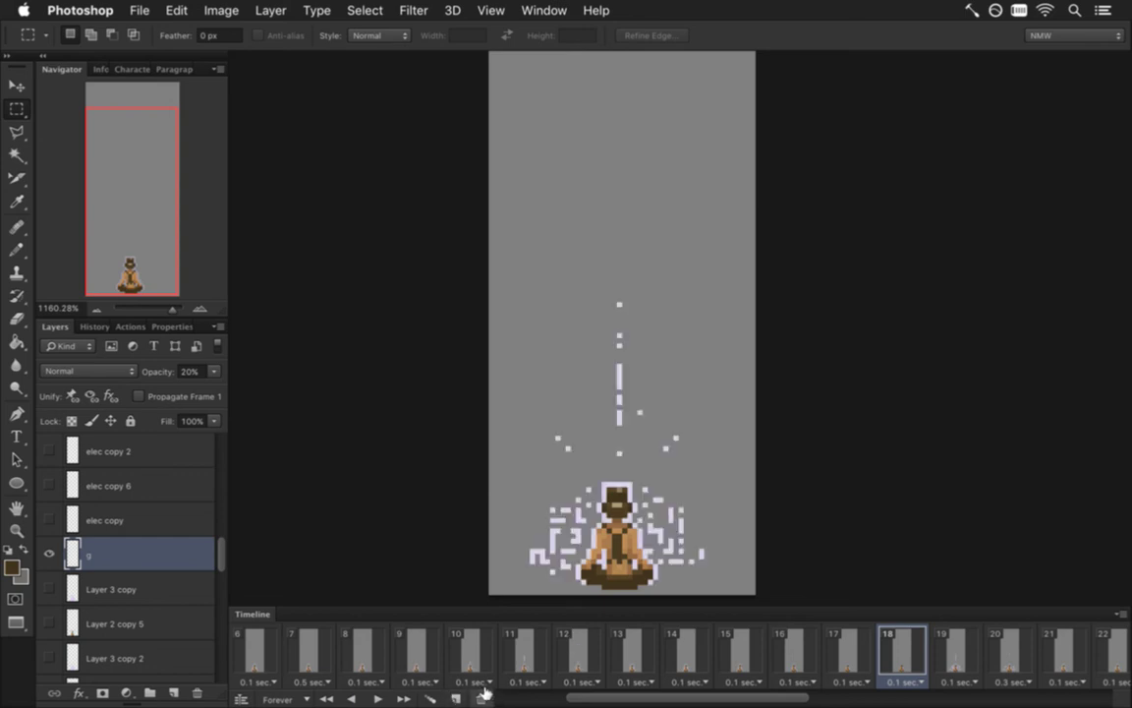
left_click(847, 652)
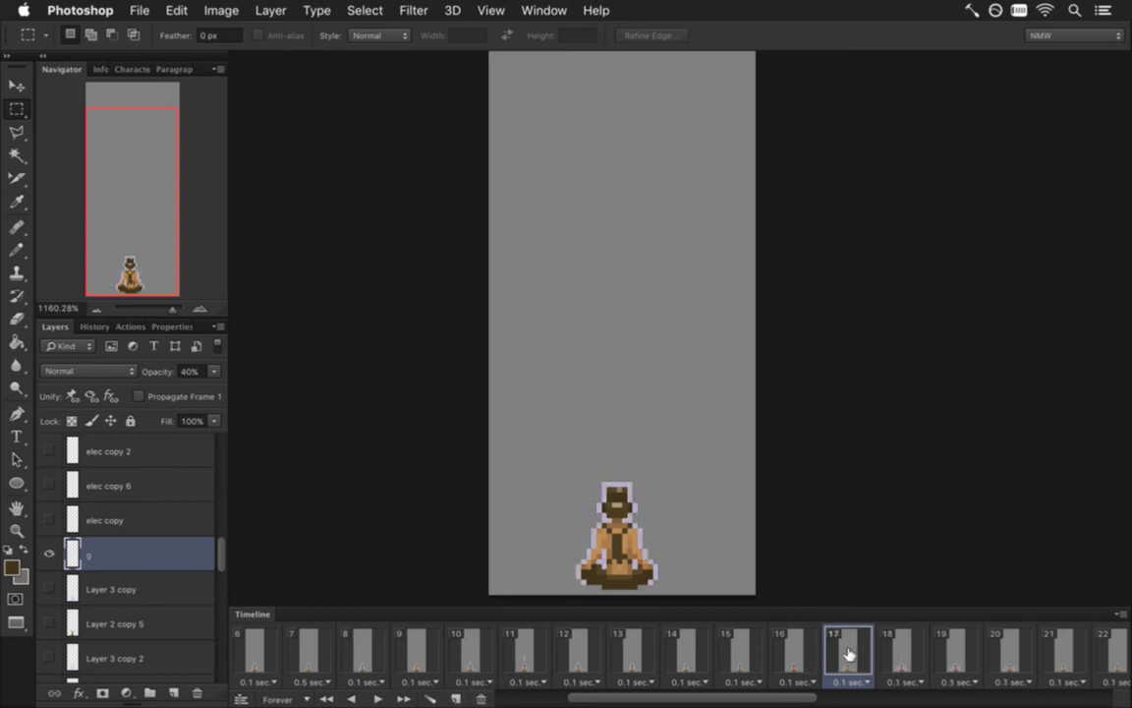
left_click(740, 651)
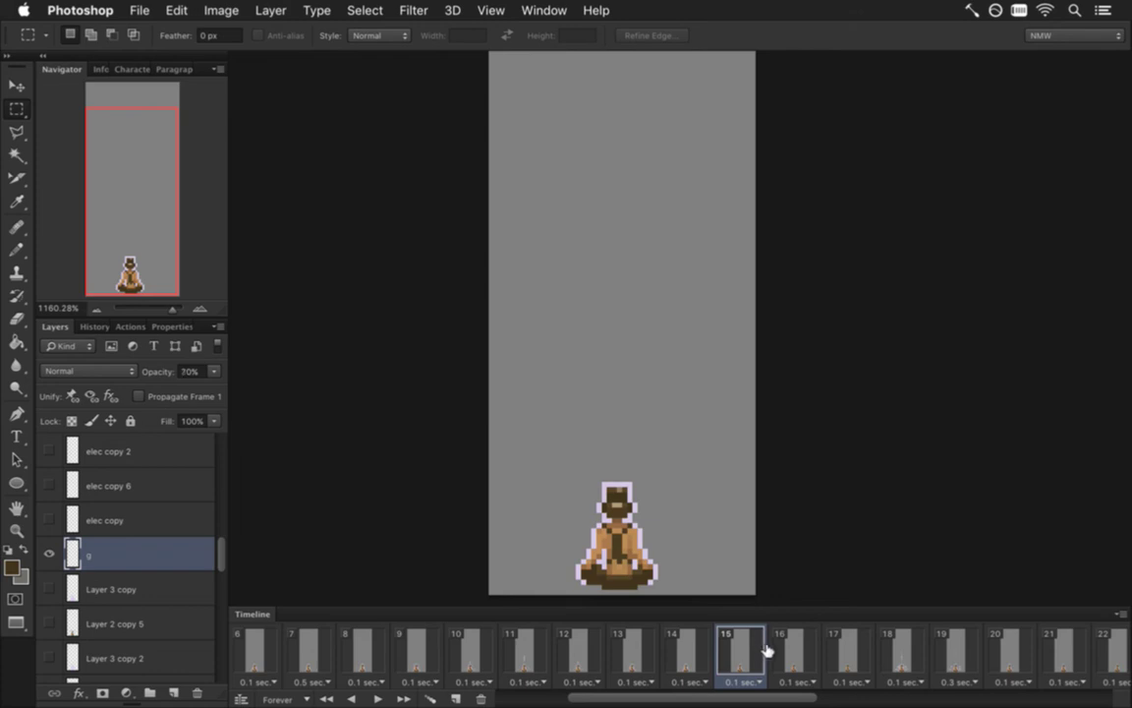
left_click(803, 649)
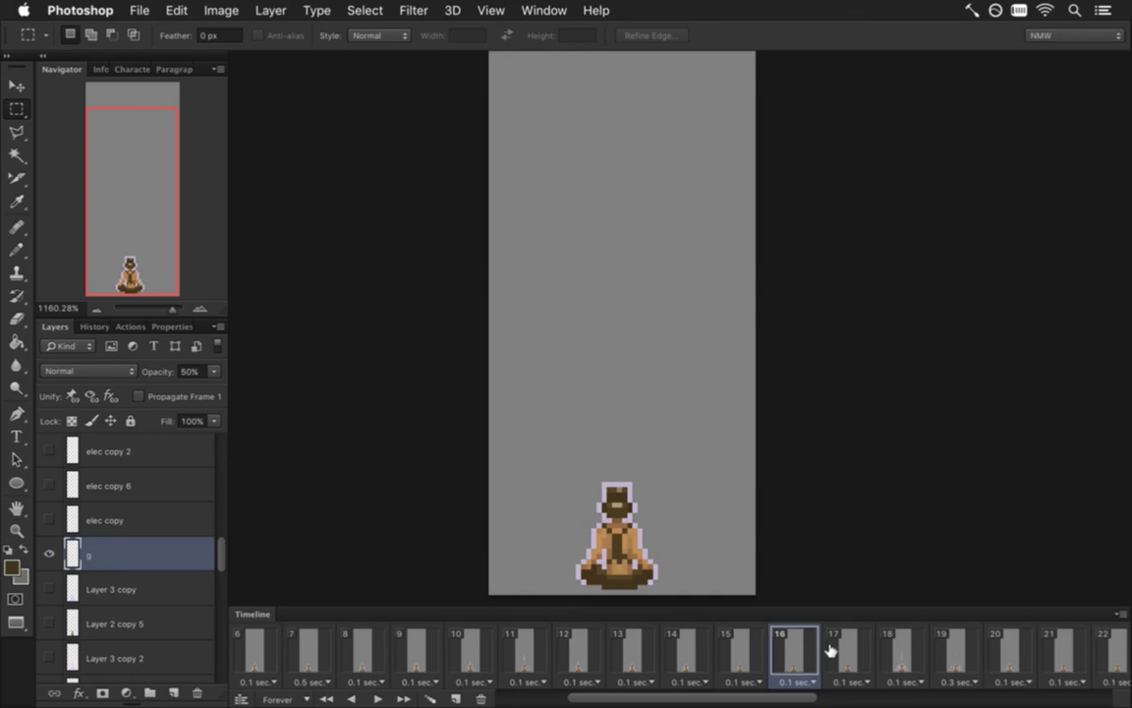
left_click(843, 650)
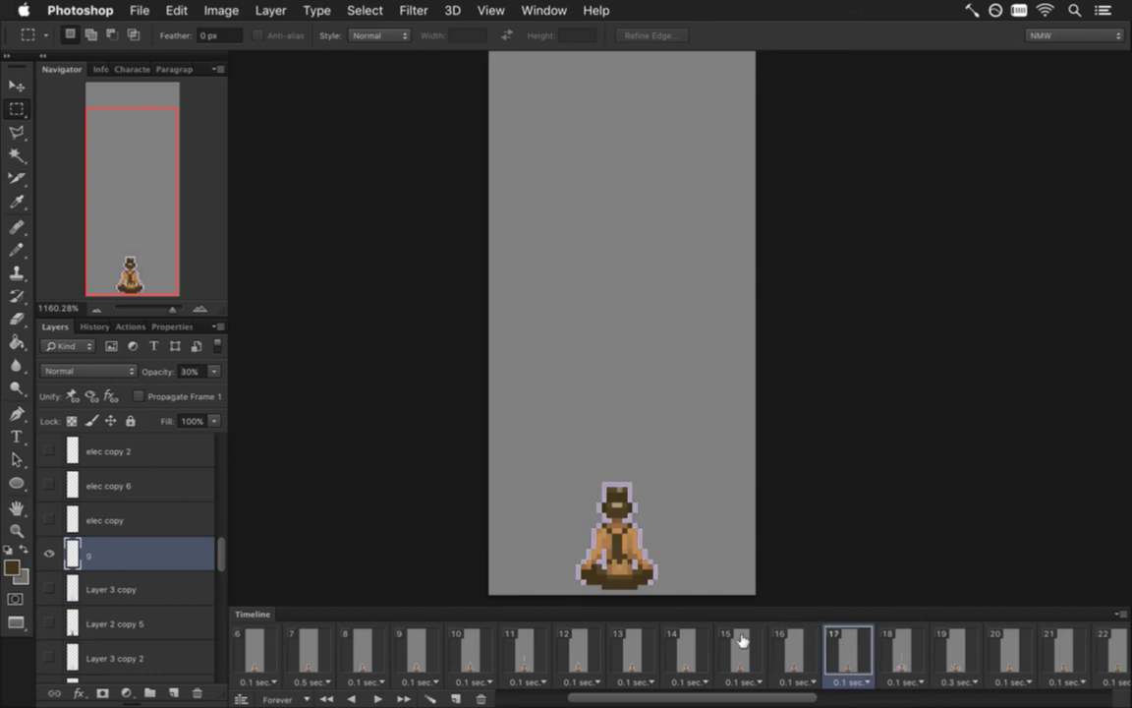
left_click(796, 649)
left_click(845, 654)
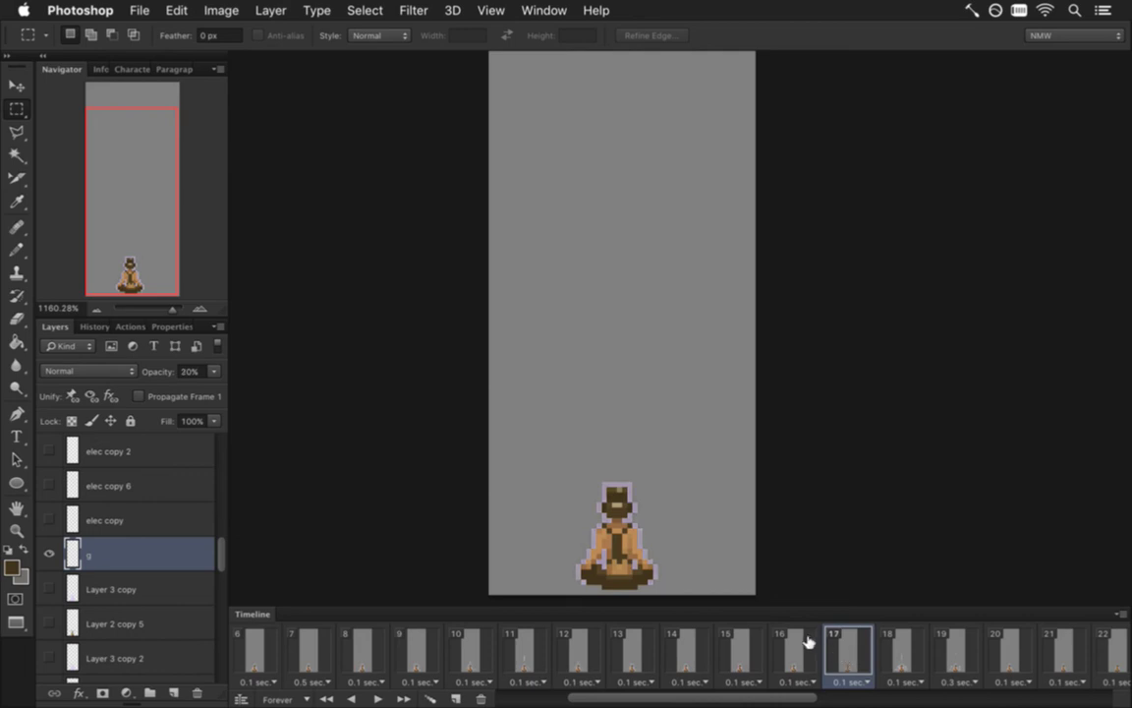
Duplicate the fade frames and place a copy with layer g at 50% at position 19, just before the particle burst.
left_click(798, 650)
left_click_drag(845, 668, 1005, 663)
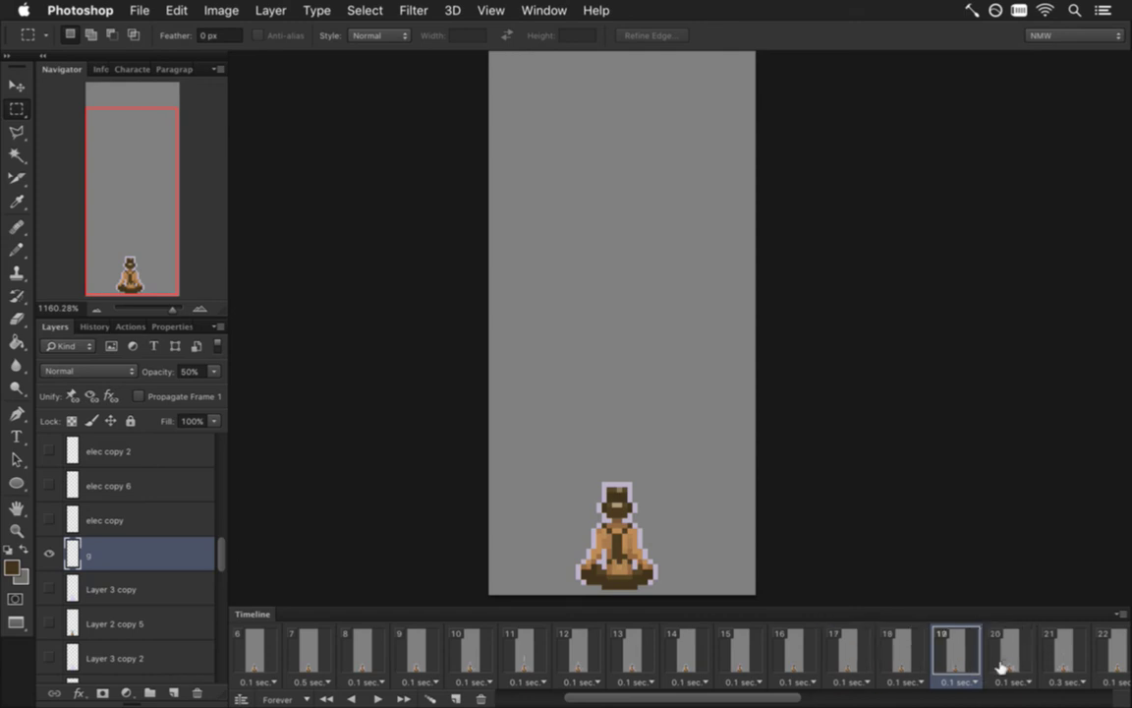
Play the animation from frame 14 to check the fading glow outline, then stop the playback.
left_click(693, 653)
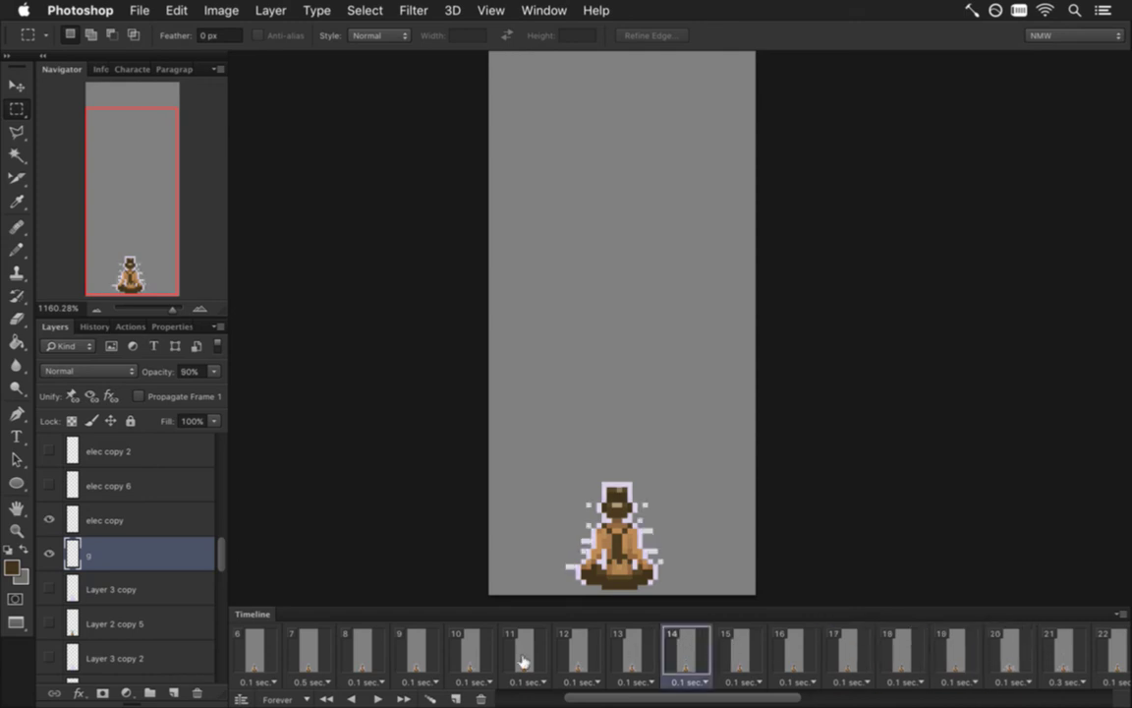
left_click(377, 698)
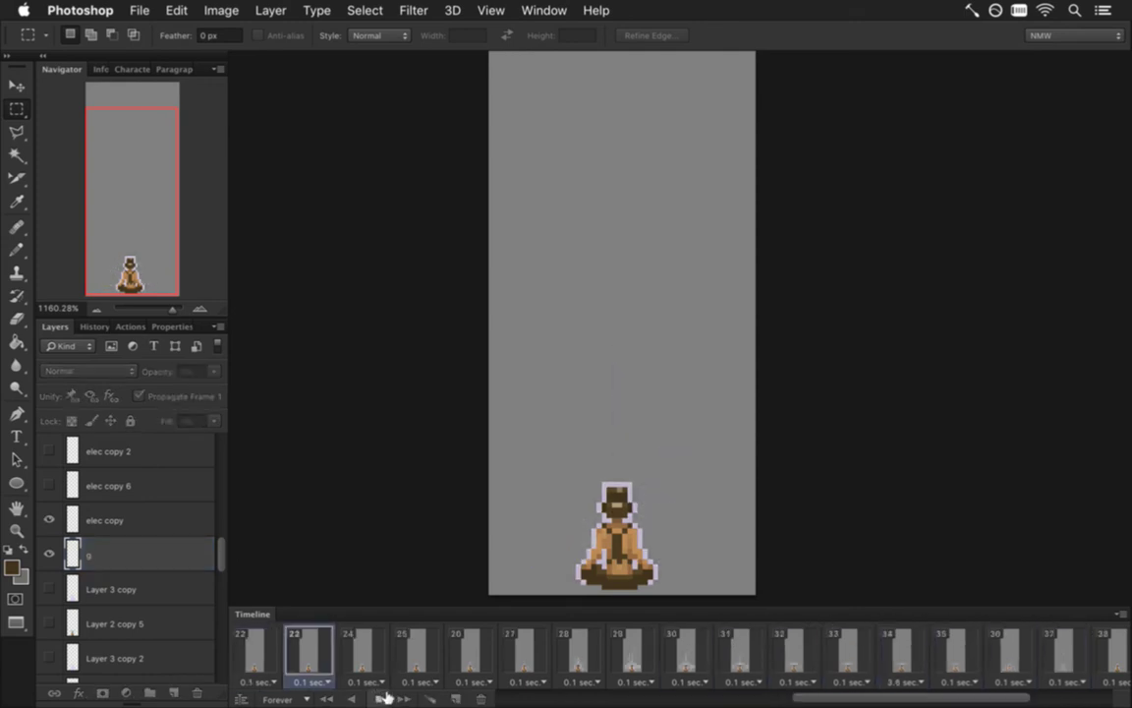
left_click(376, 697)
left_click_drag(853, 701, 761, 698)
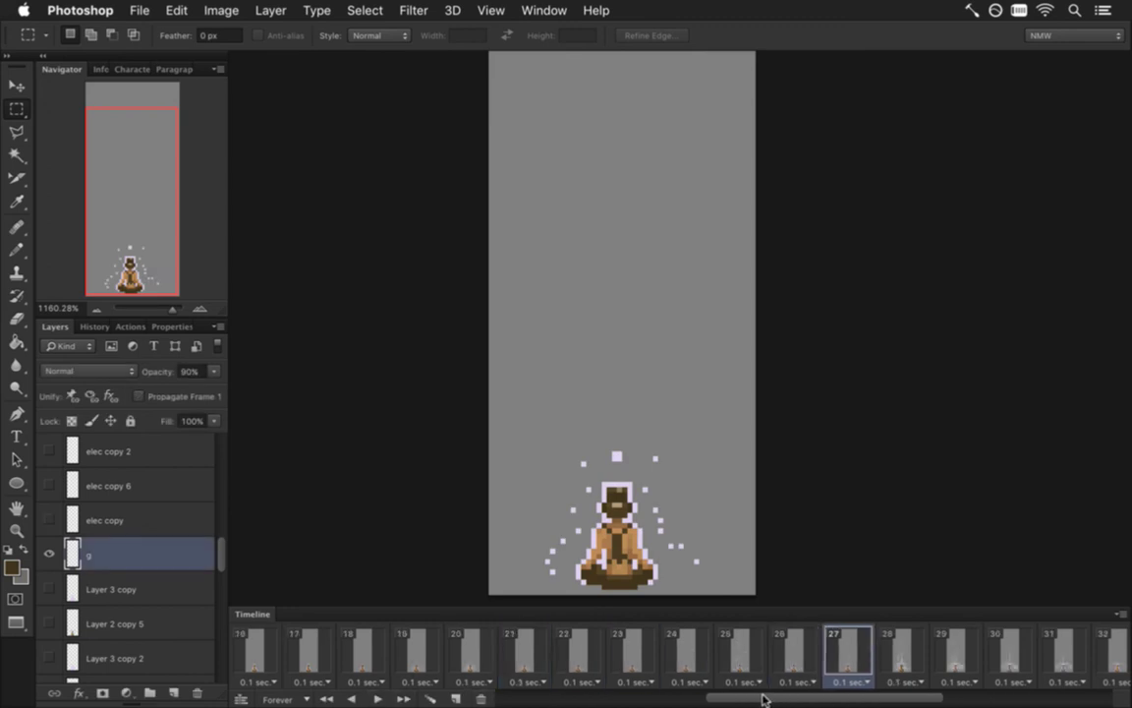
Step back from frame 26 to frame 19 and compare frames 19, 20 and 21 around the particle burst.
left_click(772, 648)
left_click(733, 650)
left_click(678, 650)
left_click(624, 646)
left_click(587, 647)
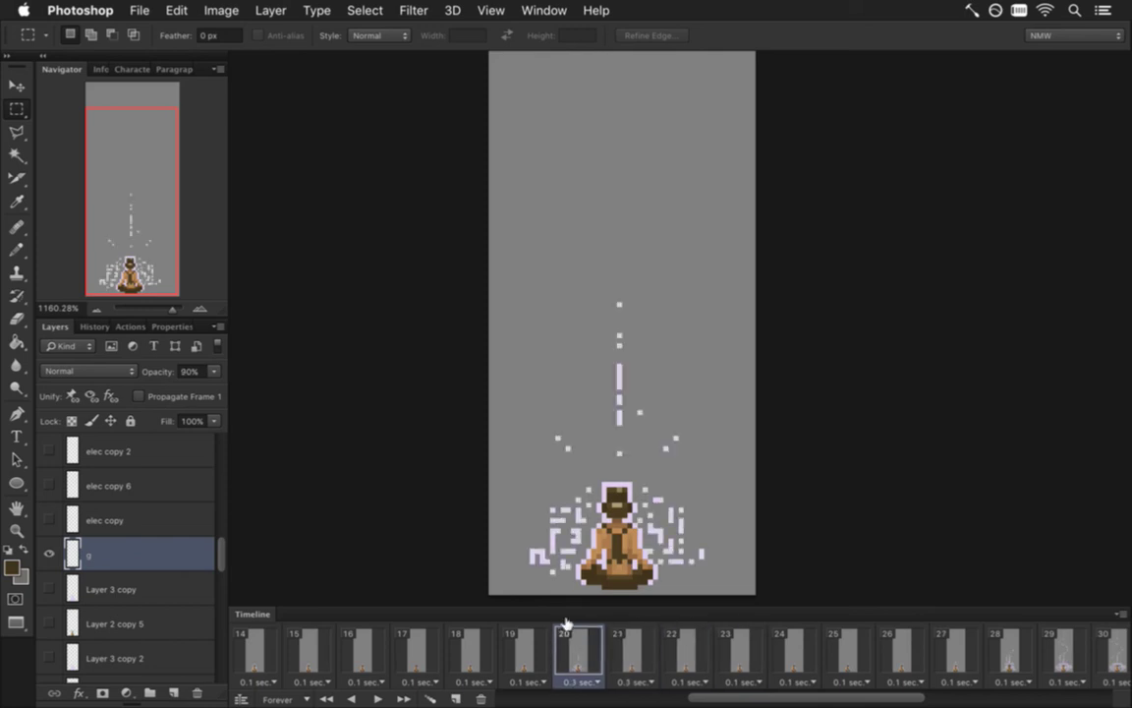
left_click(535, 646)
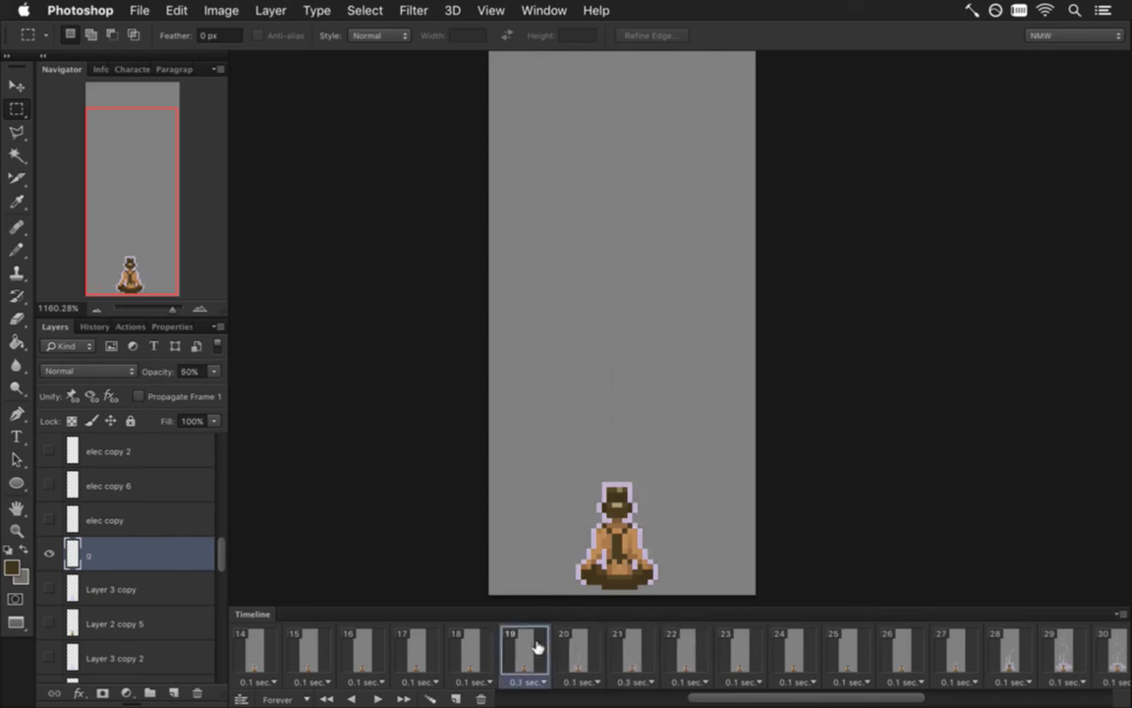
left_click(589, 649)
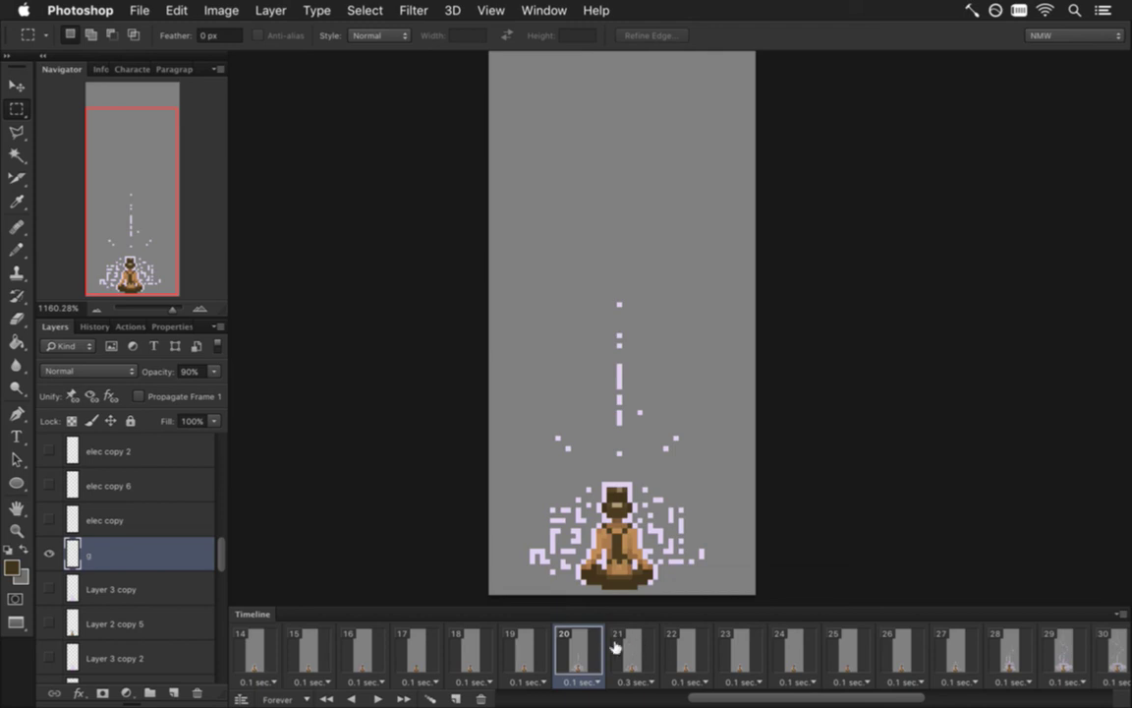
left_click(631, 644)
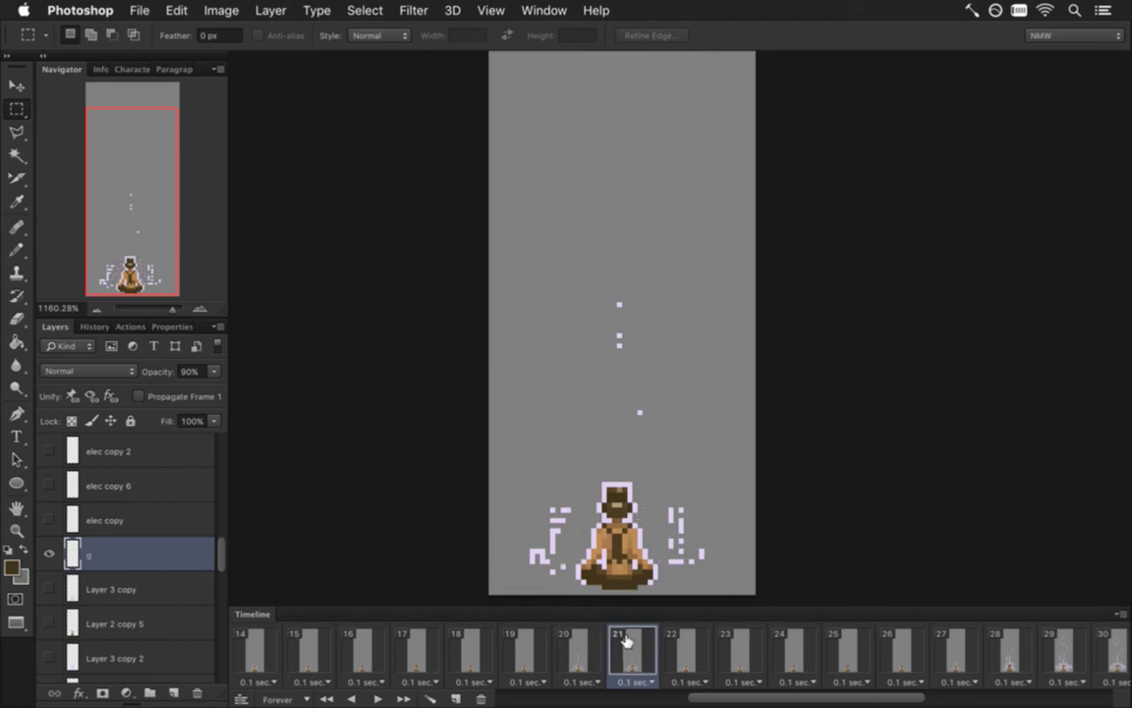
left_click(584, 651)
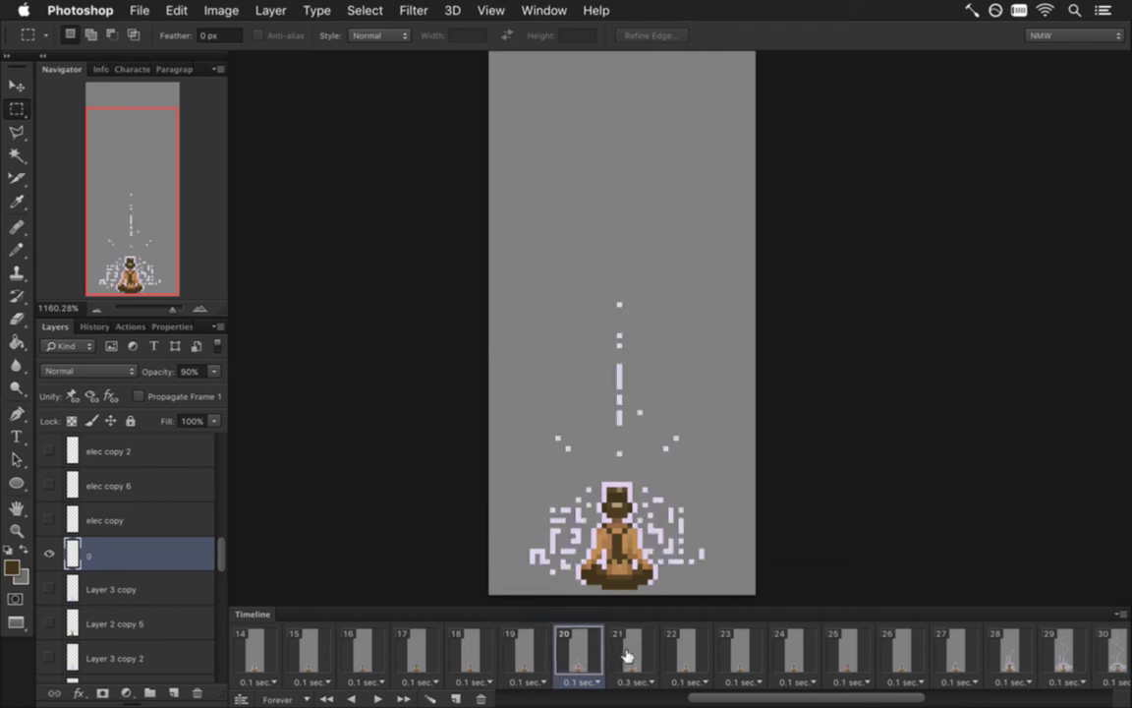
left_click(628, 651)
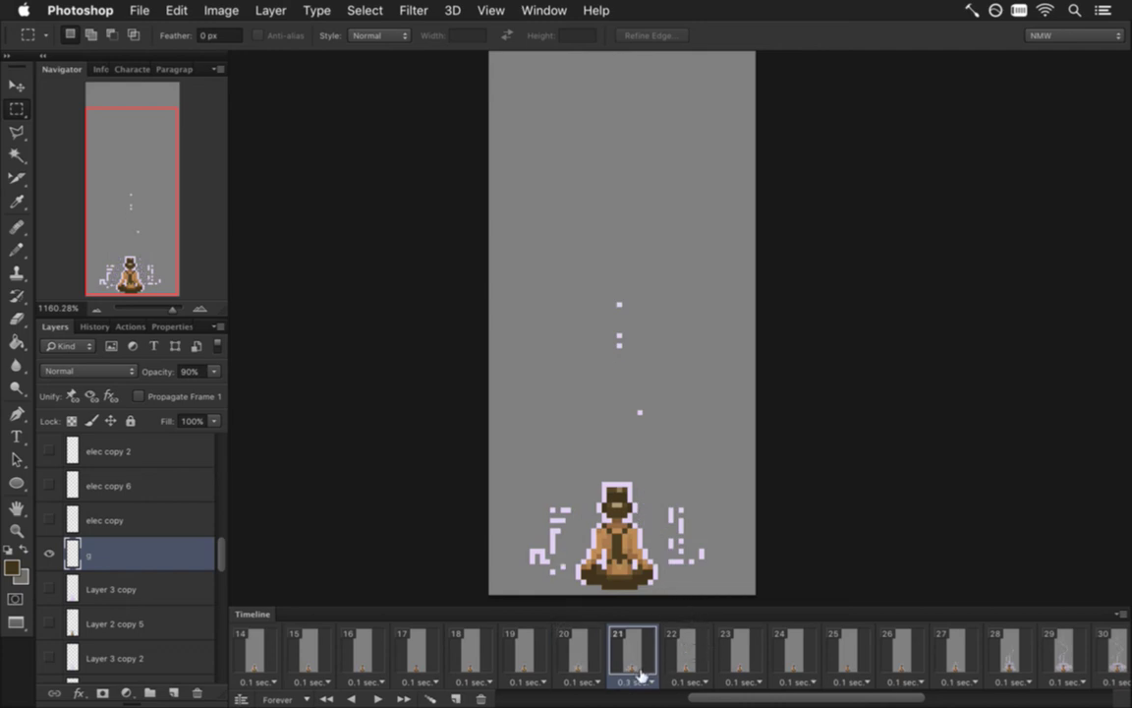
Set frame 21's delay to 0.1 seconds.
left_click(689, 651)
left_click(644, 672)
left_click(647, 681)
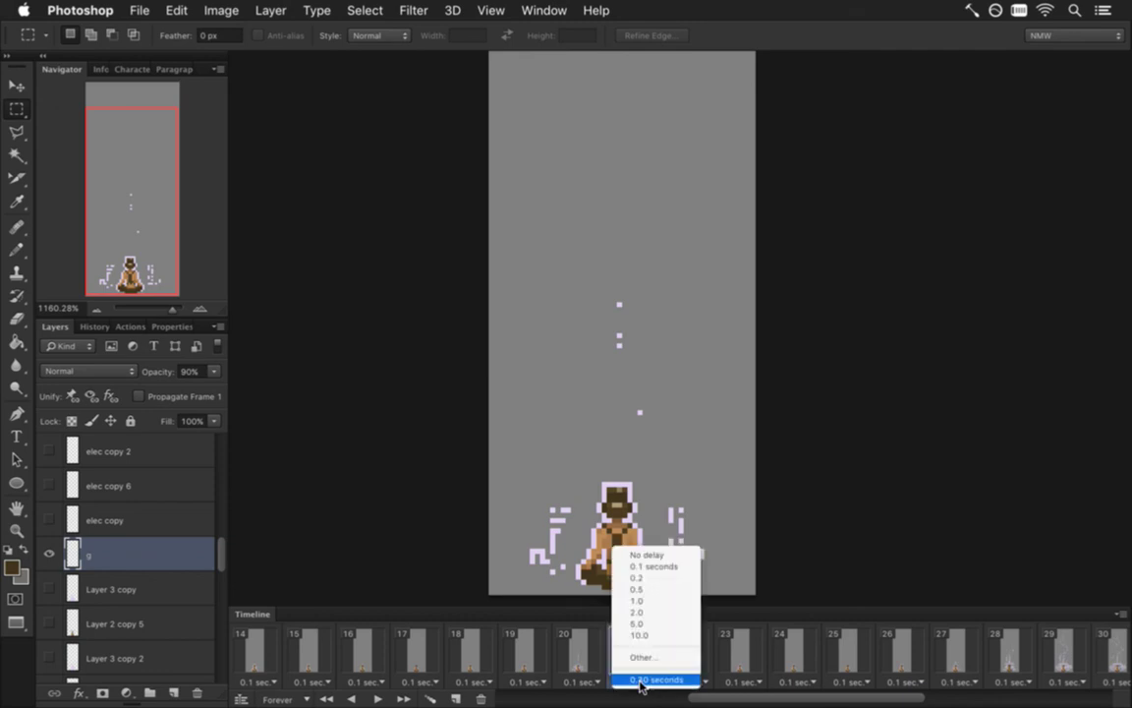
left_click(668, 570)
Step forward through frames 20 to 26 and back to examine how the glow outline fades after the particle burst.
left_click(595, 648)
left_click(639, 650)
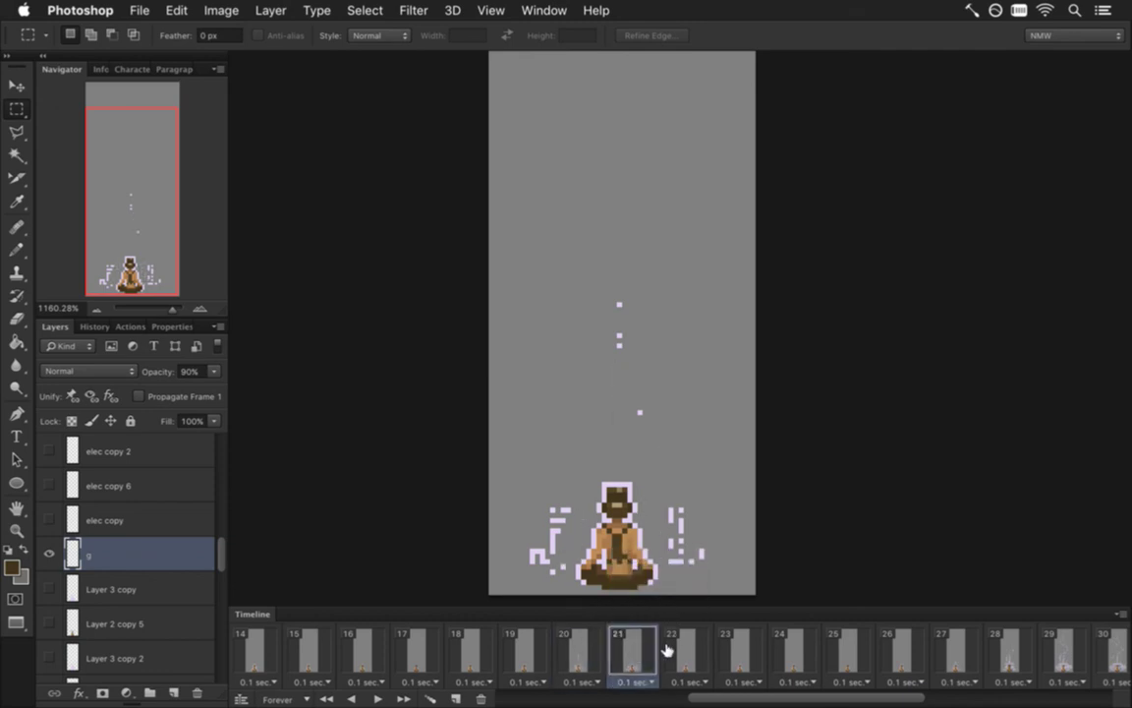
left_click(693, 647)
left_click(738, 644)
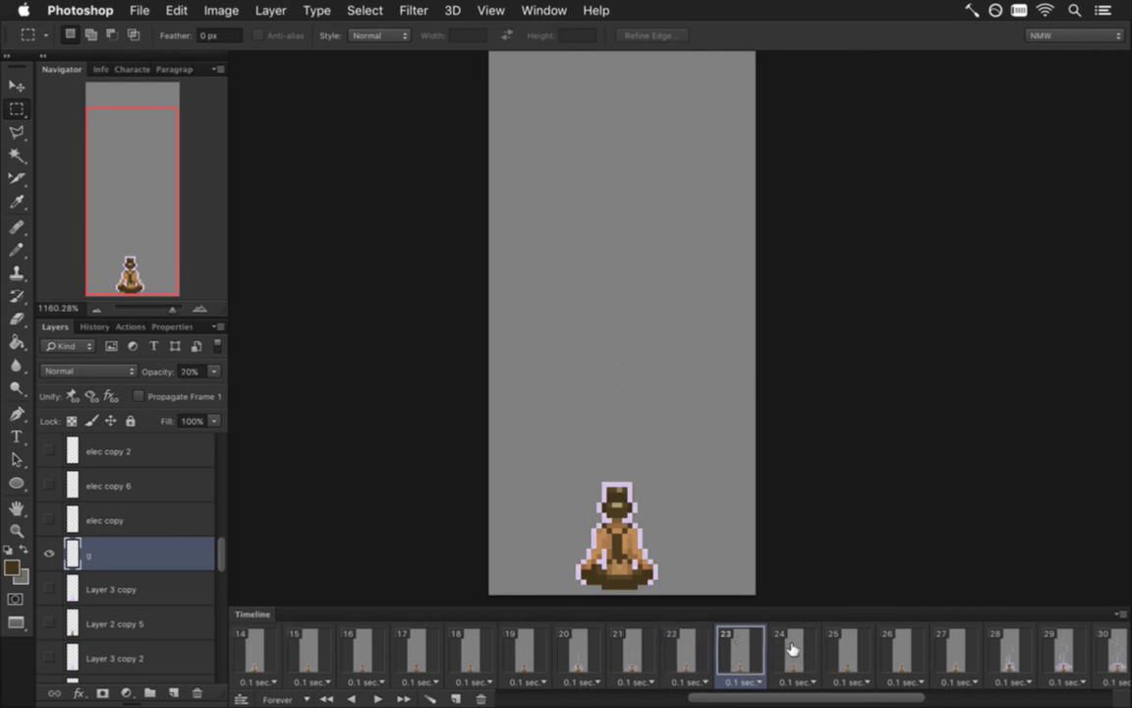
left_click(690, 643)
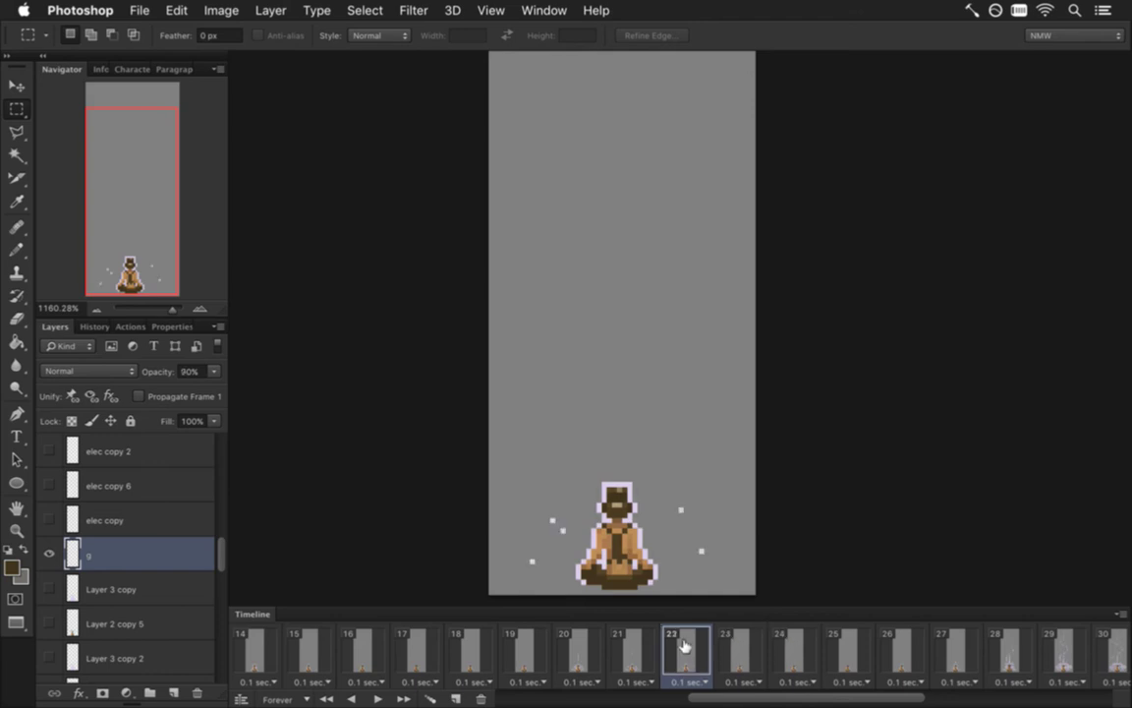
left_click(728, 645)
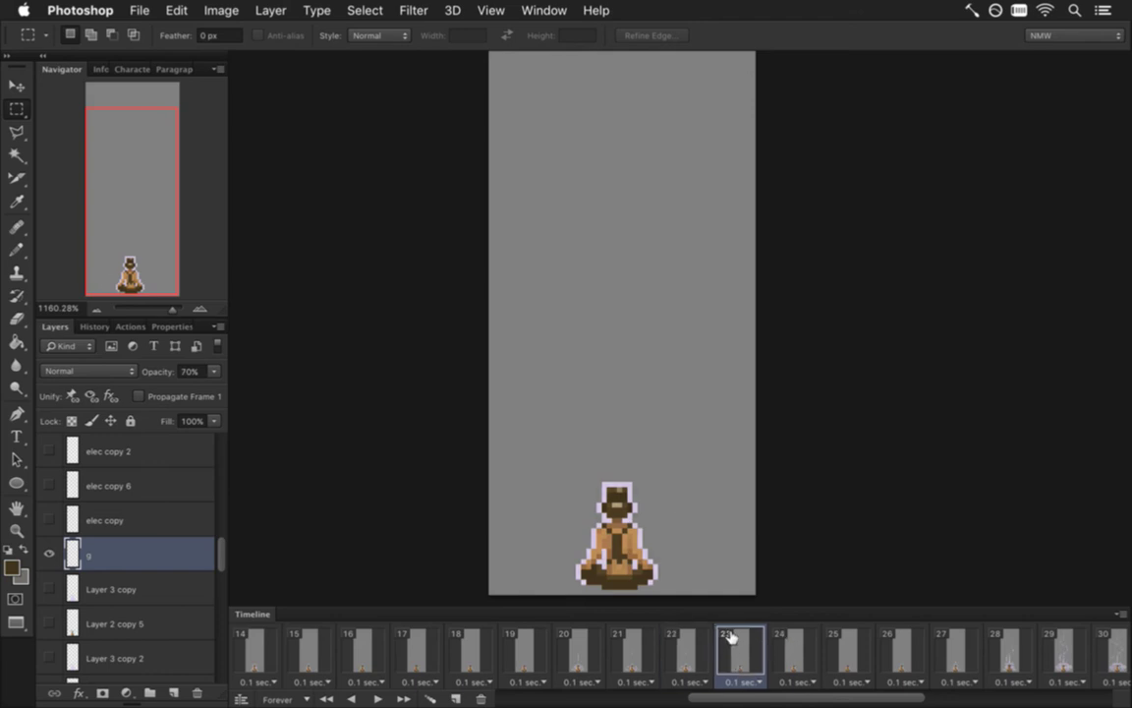
left_click(793, 652)
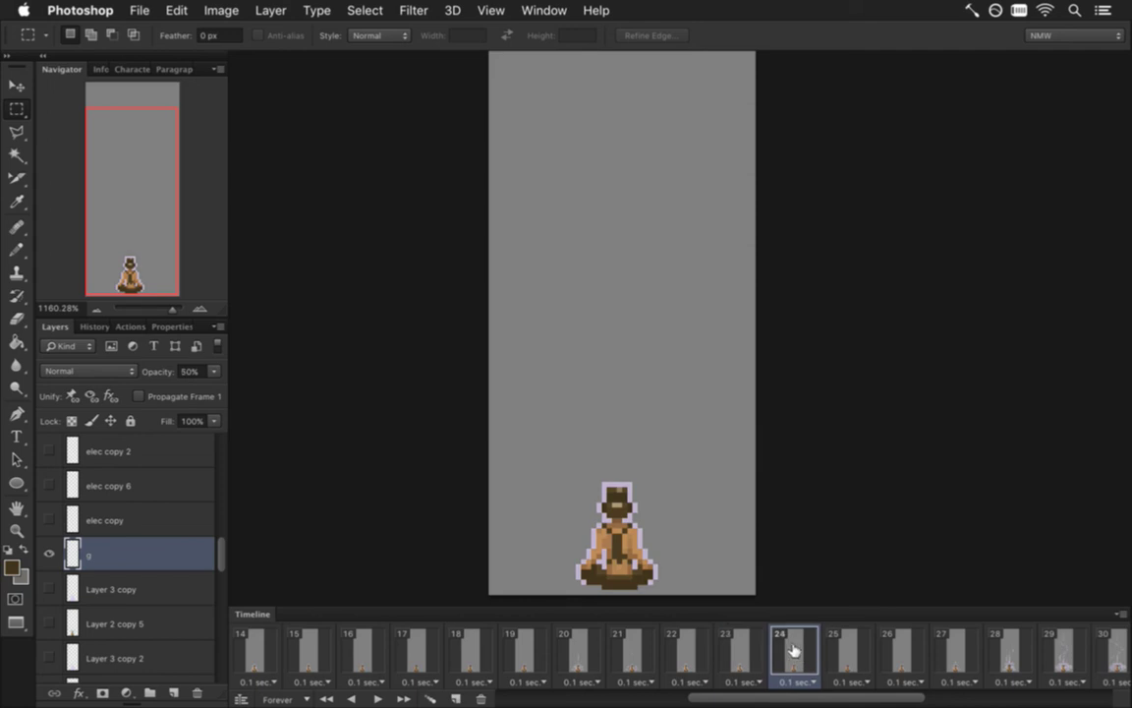
left_click(851, 653)
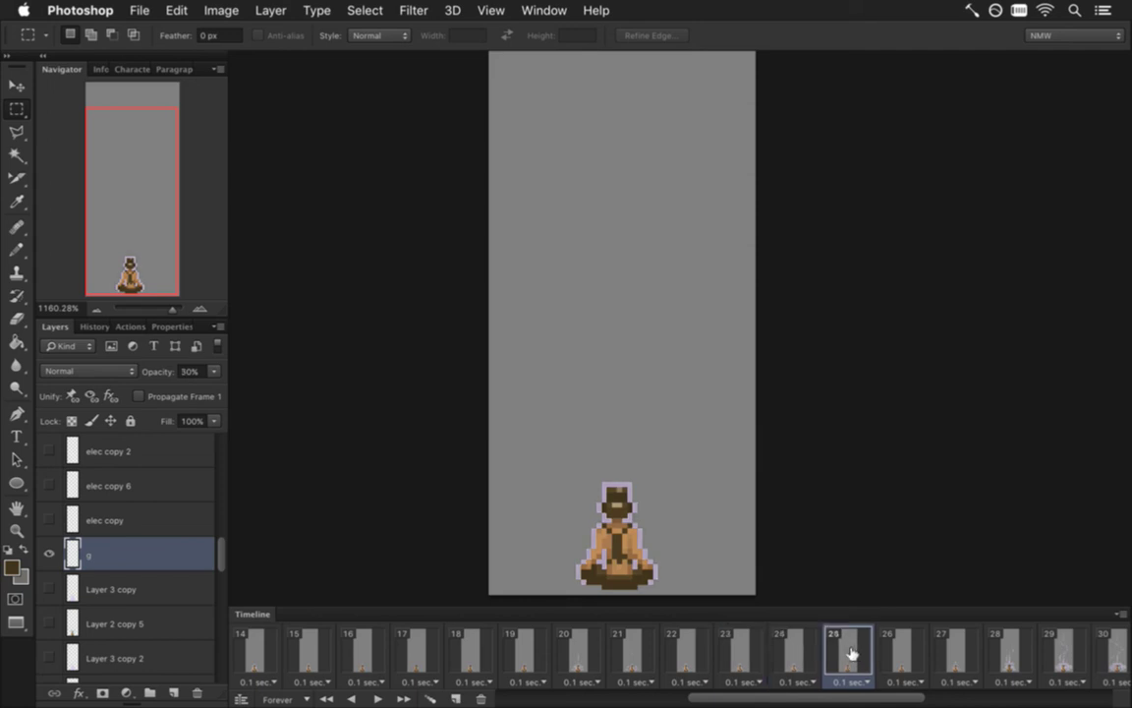
left_click(904, 651)
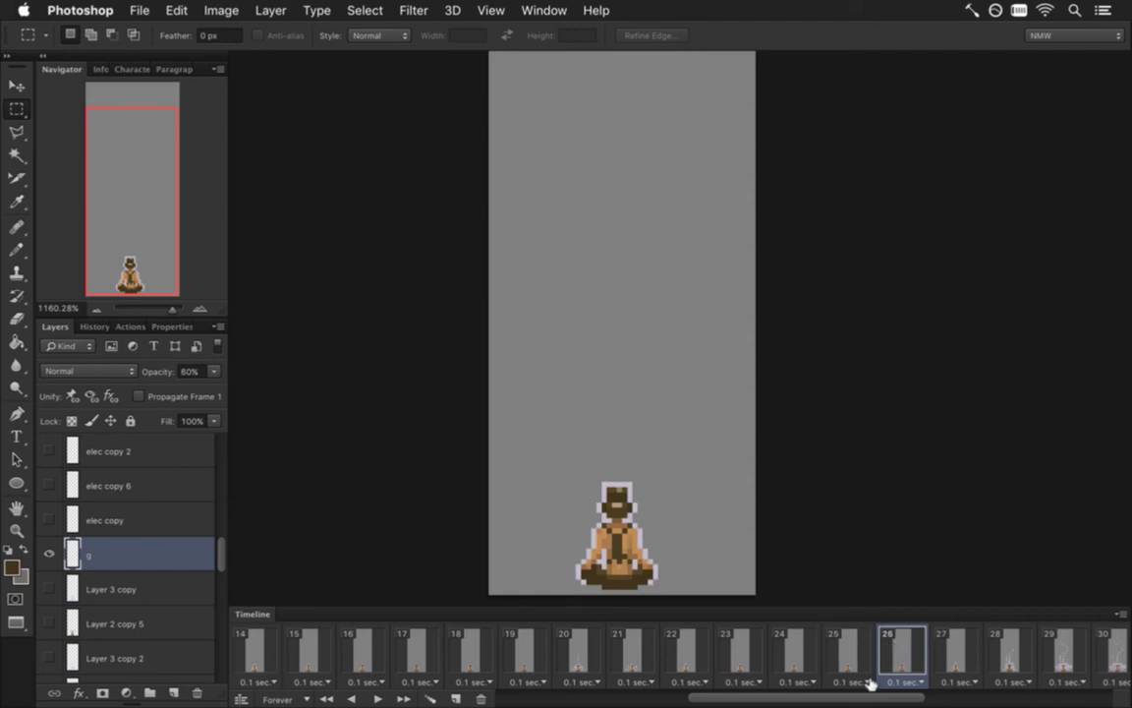
left_click(847, 653)
left_click(796, 652)
left_click(742, 652)
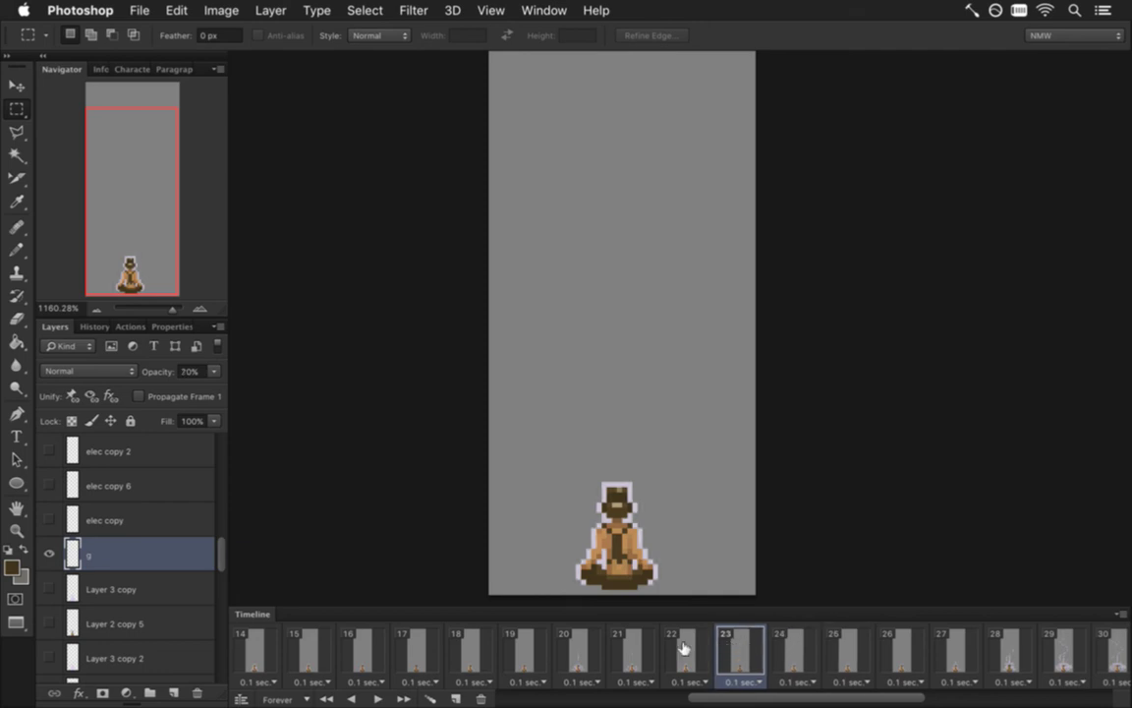
left_click(678, 651)
left_click(743, 654)
Review frames 20 to 27 again to examine the glow transition between the burst and the next particle frame.
left_click_drag(786, 699, 753, 695)
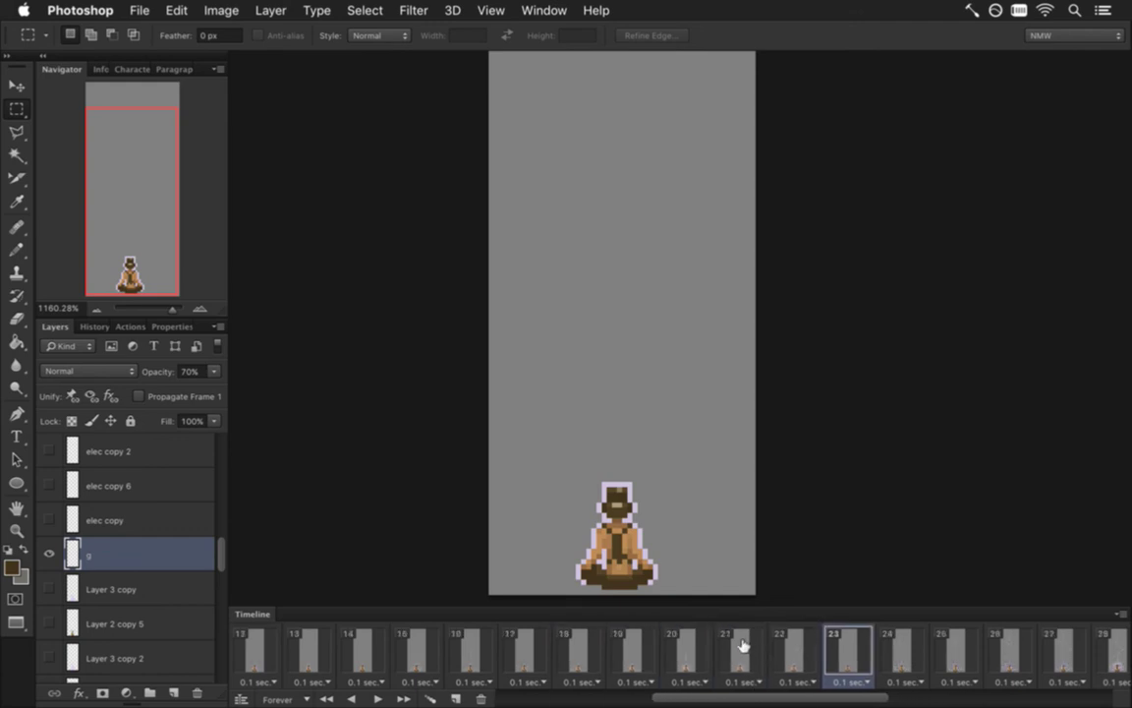
left_click(743, 644)
left_click(690, 644)
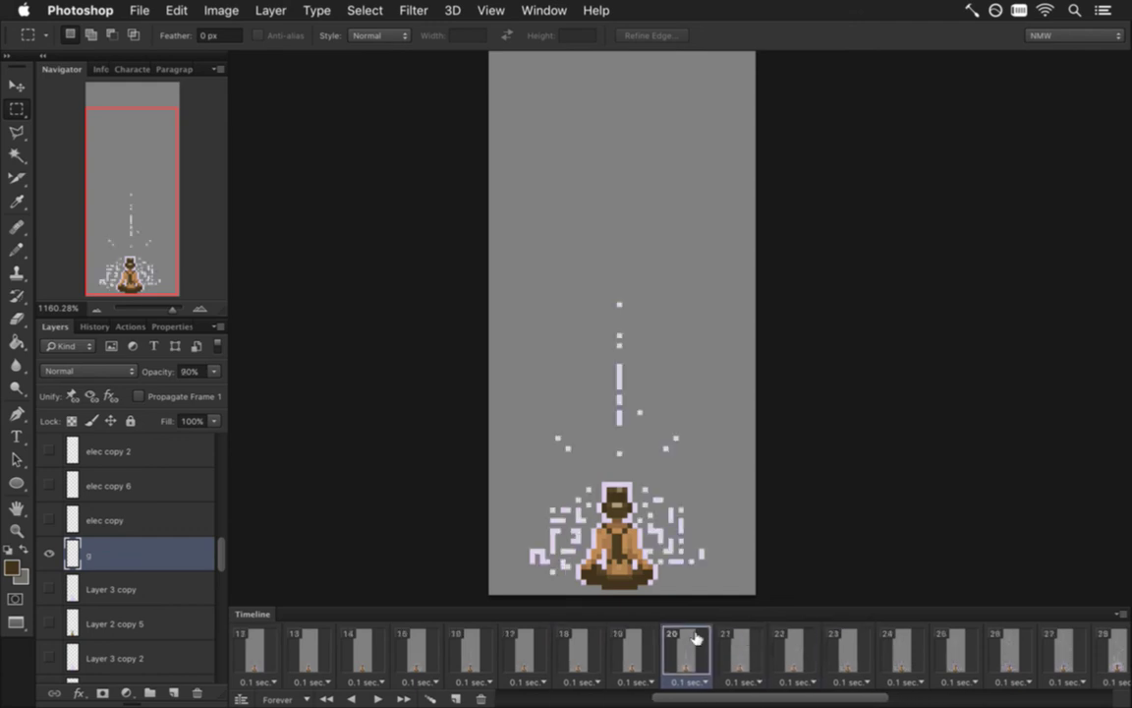
left_click(739, 646)
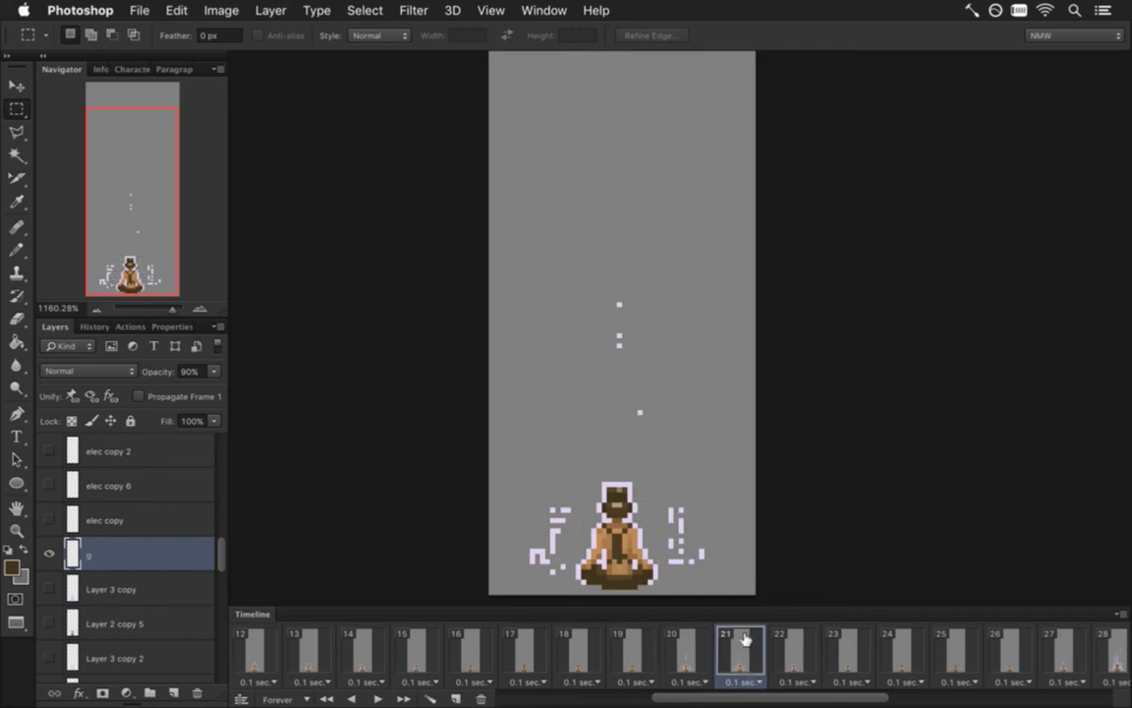
left_click(792, 651)
left_click(841, 651)
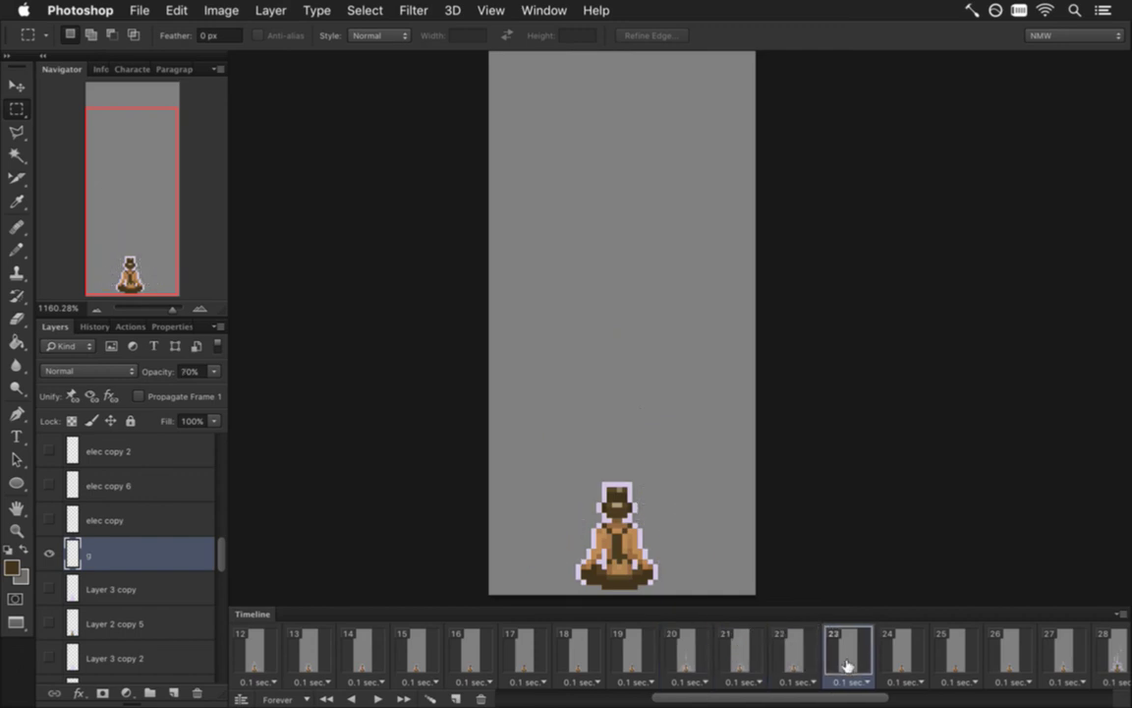
scroll(777, 631, "right", 3)
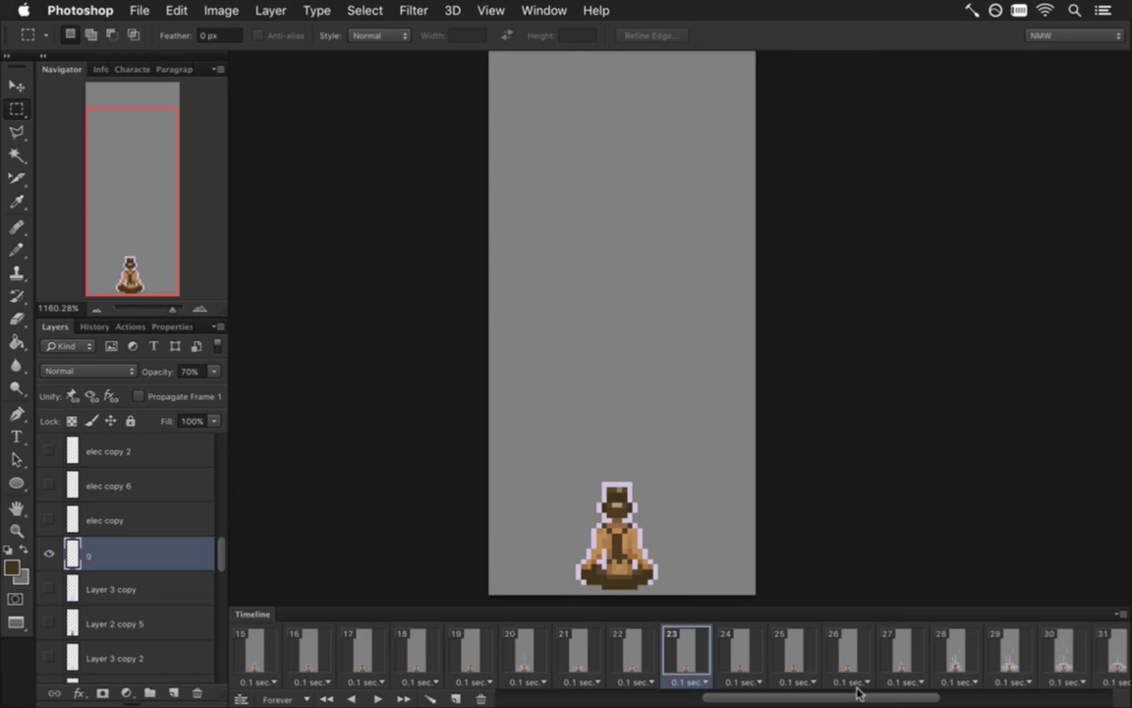
left_click(743, 644)
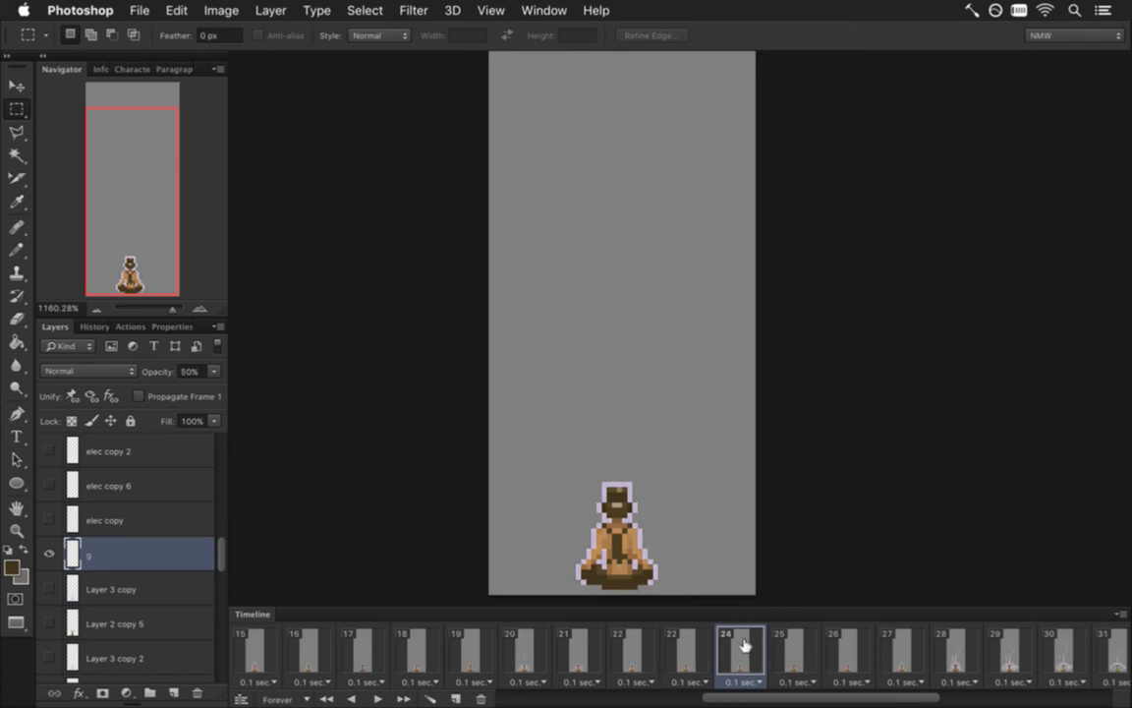
left_click(783, 646)
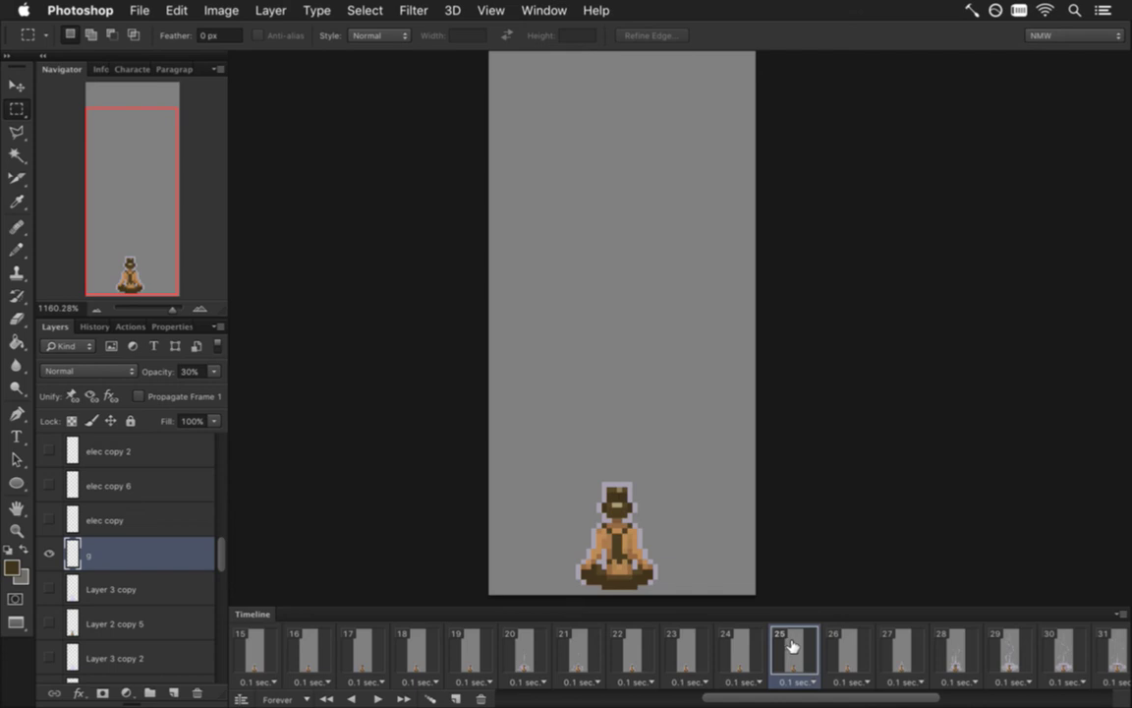
left_click_drag(757, 633, 855, 652)
left_click(896, 646)
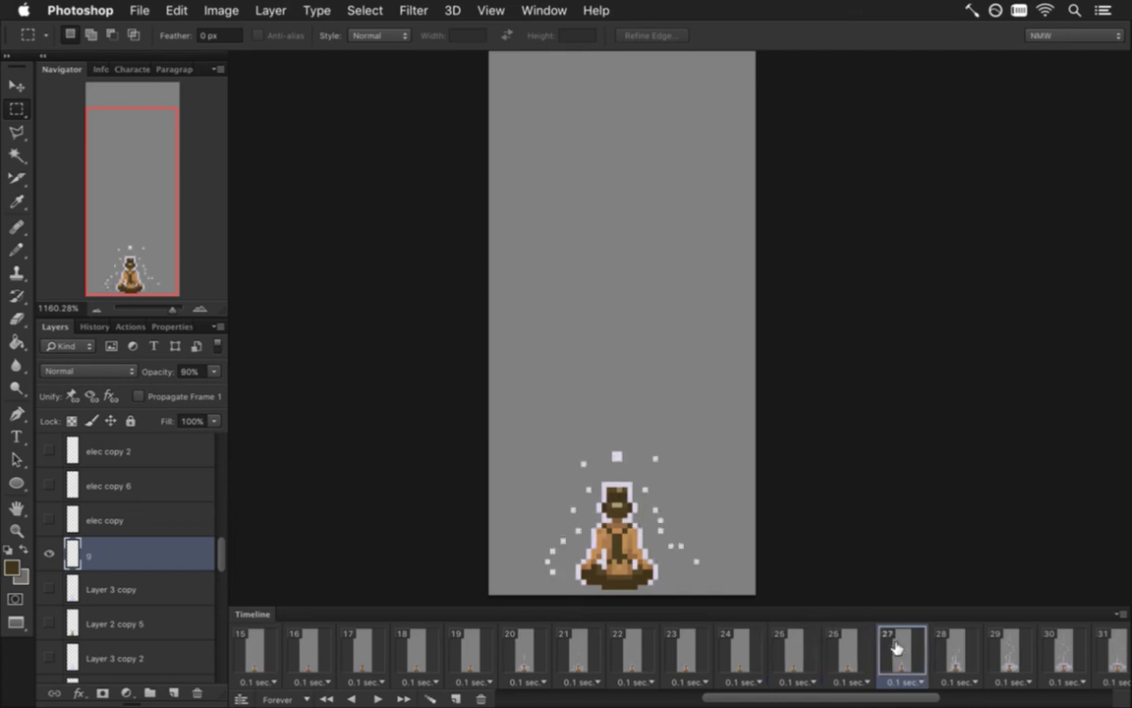
left_click(851, 647)
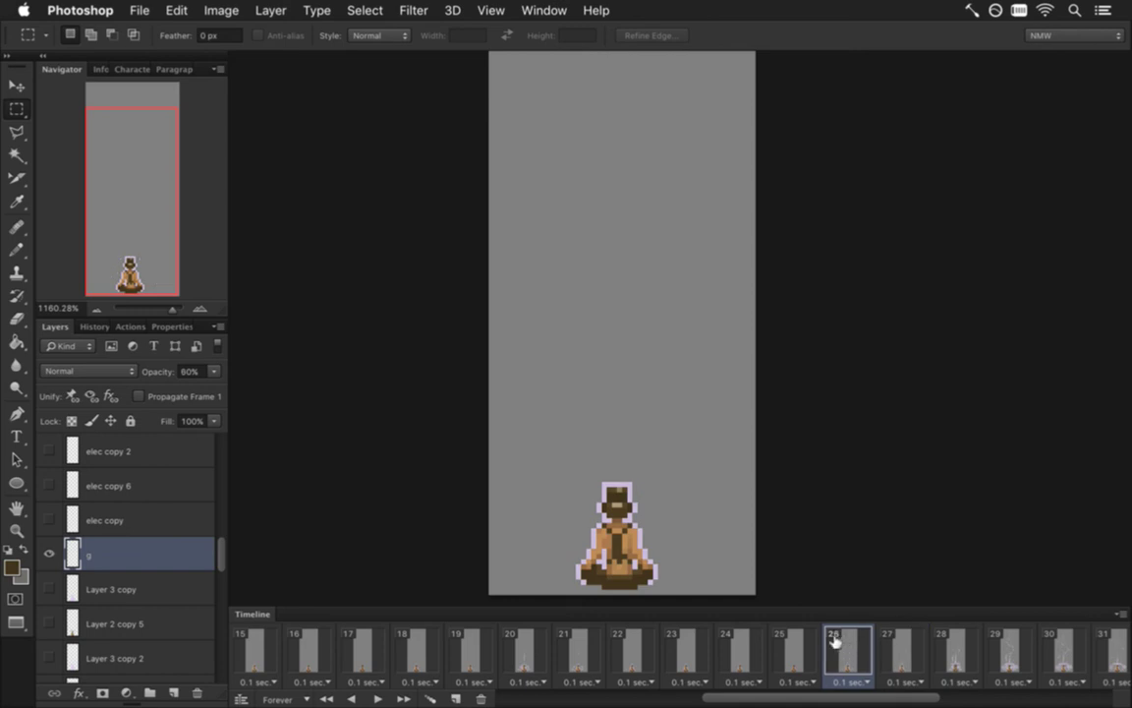
Duplicate frame 25 twice and set layer g's opacity to 10% in frame 26, 40% in frame 27 and 70% in frame 28.
left_click(791, 644)
left_click(455, 699)
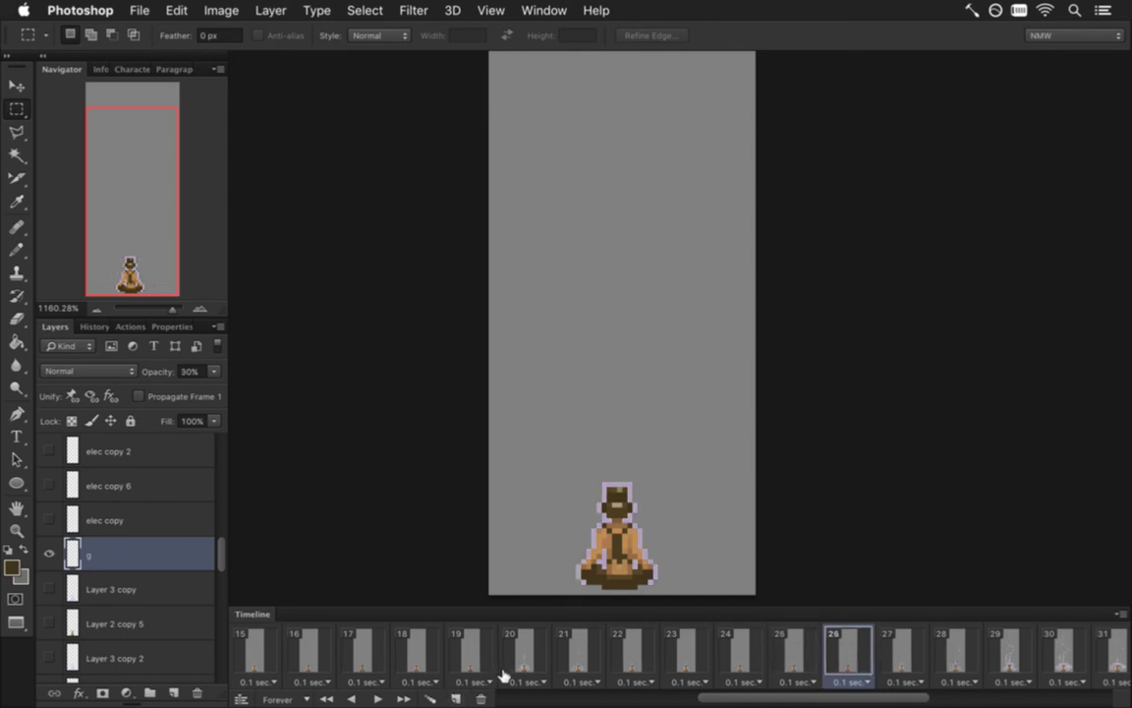
left_click(455, 698)
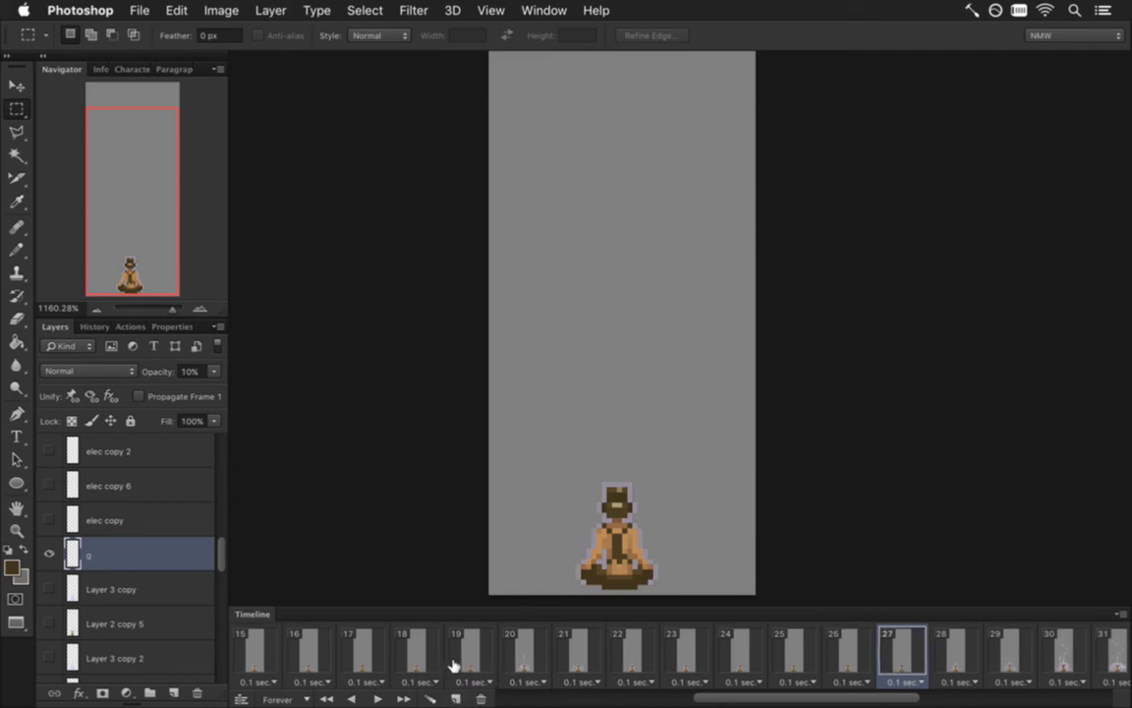
key("4")
left_click(970, 653)
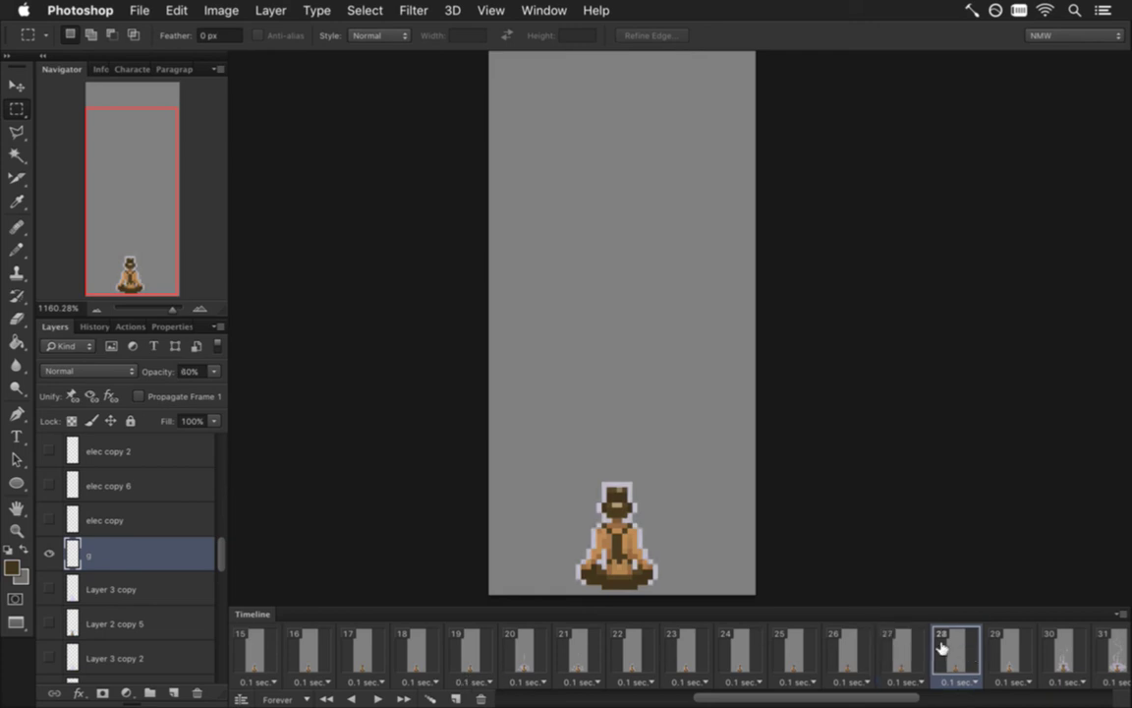
key("7")
Compare frames 28 and 29, and step back to frame 20 to examine the glow fading out and in.
left_click(1012, 654)
left_click(952, 656)
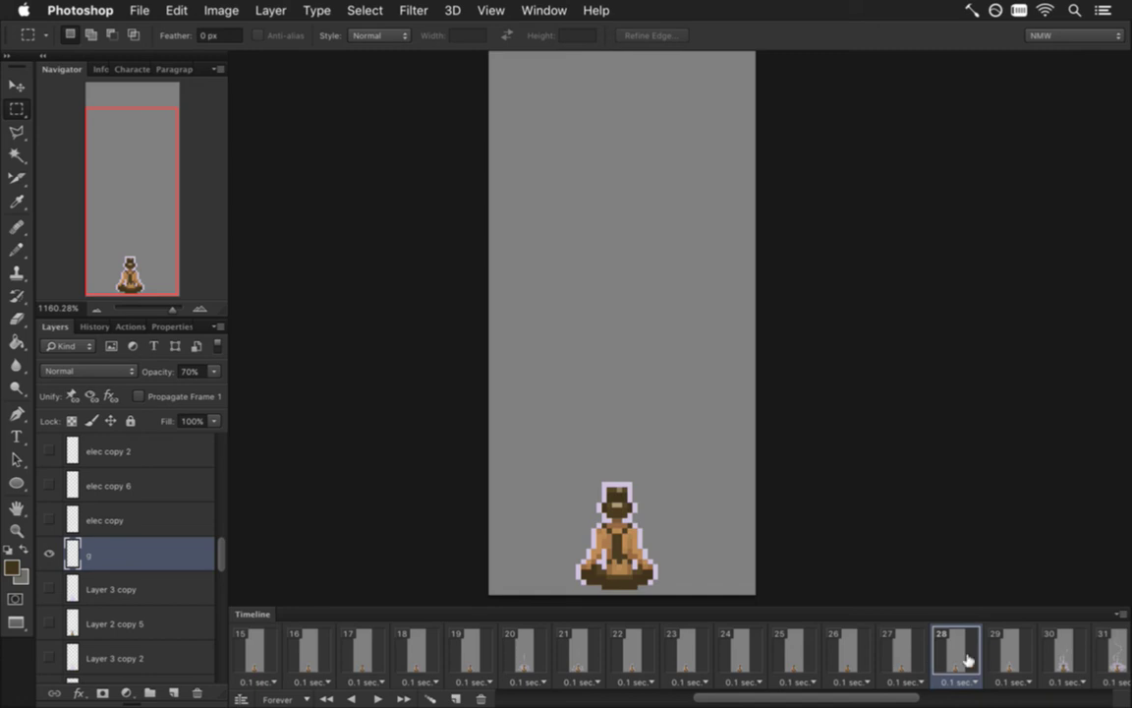
left_click(1008, 655)
left_click(945, 655)
left_click(881, 653)
left_click(838, 653)
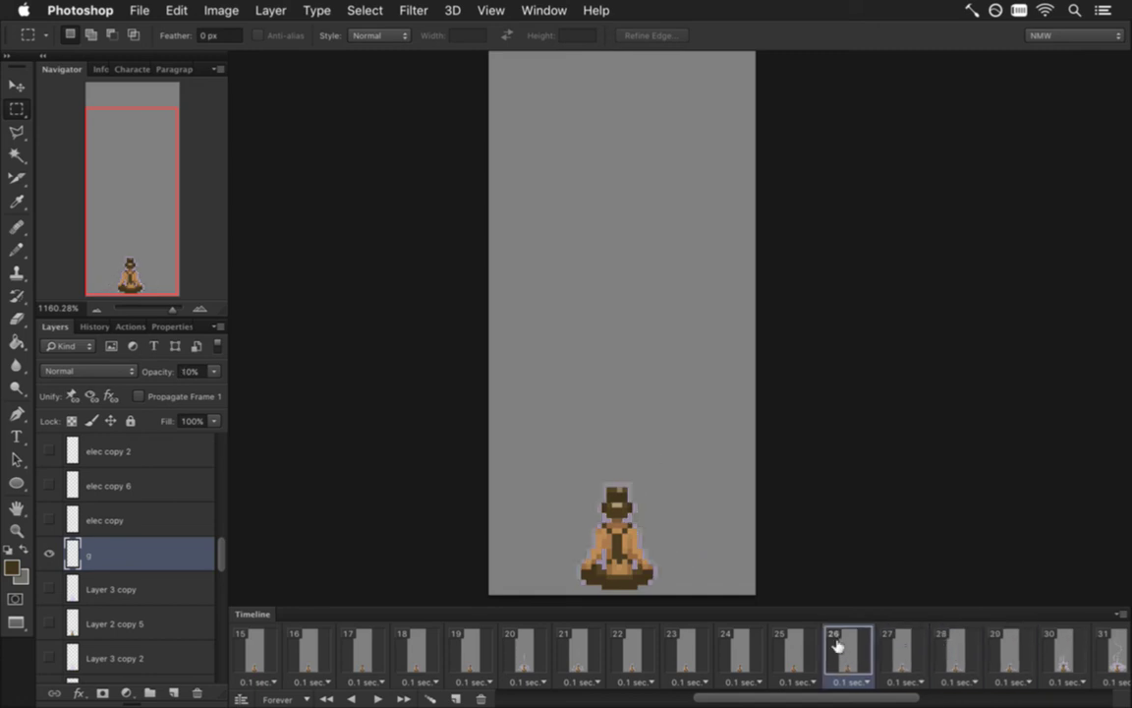
left_click(786, 652)
left_click(733, 649)
left_click(694, 649)
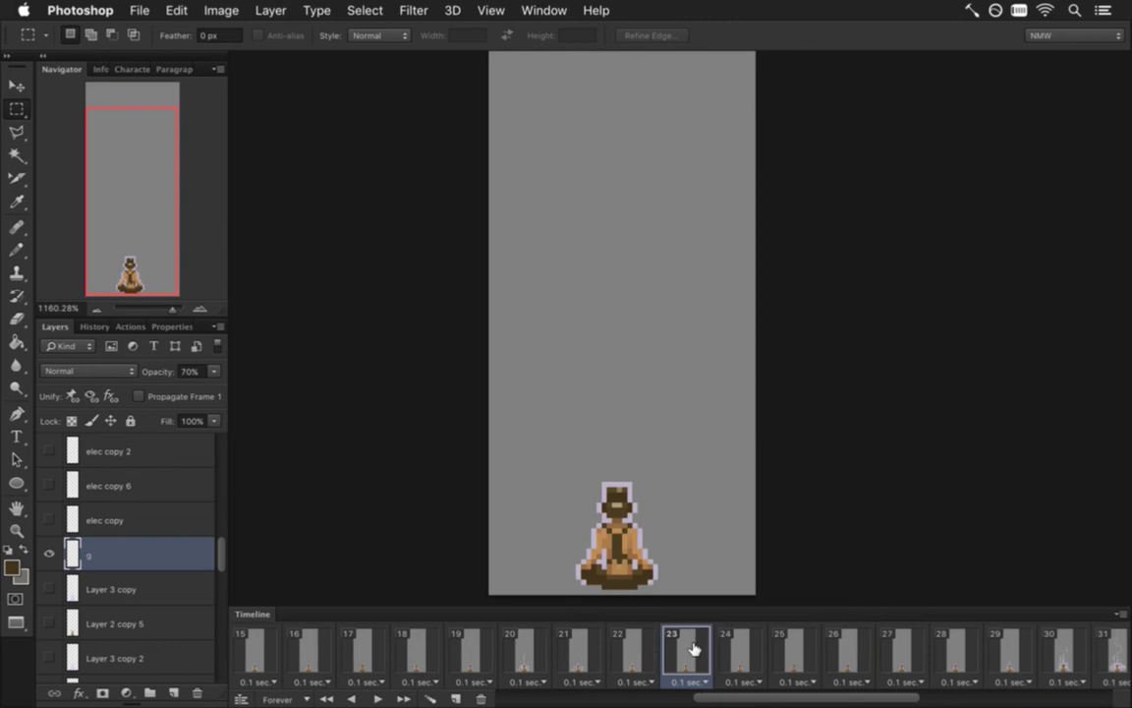
left_click(634, 650)
left_click(567, 648)
left_click(531, 653)
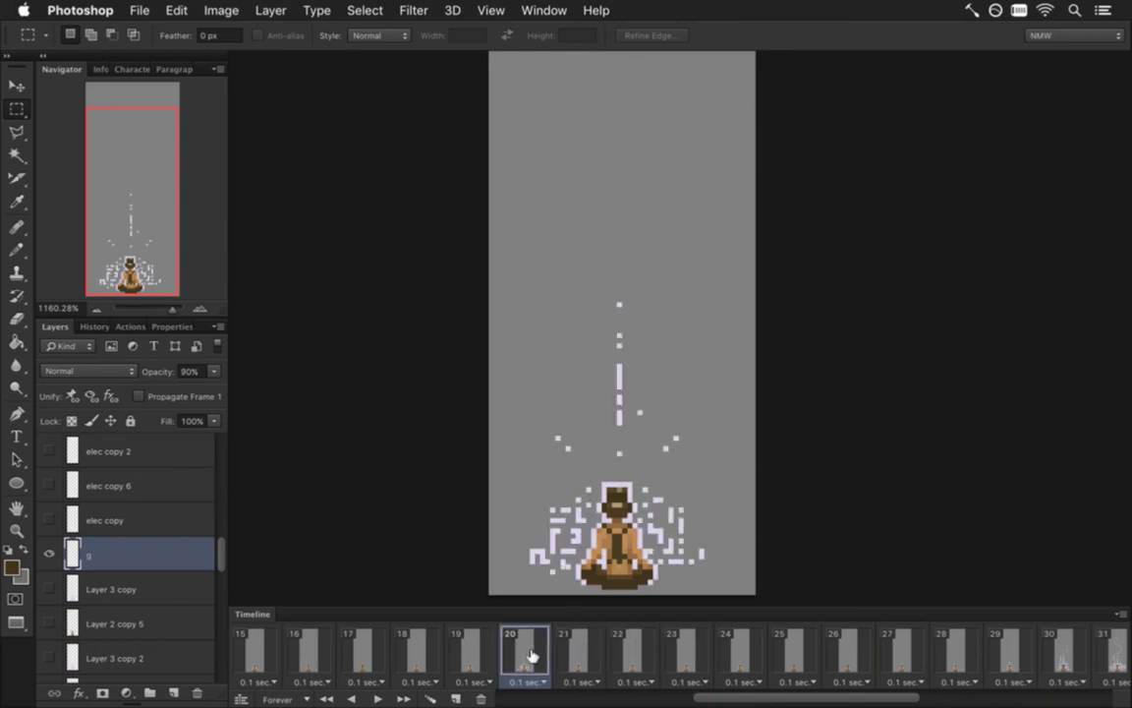
Compare frames 16 to 19 to examine the glow opacity leading up to the particle burst.
left_click(468, 656)
left_click_drag(745, 698, 652, 698)
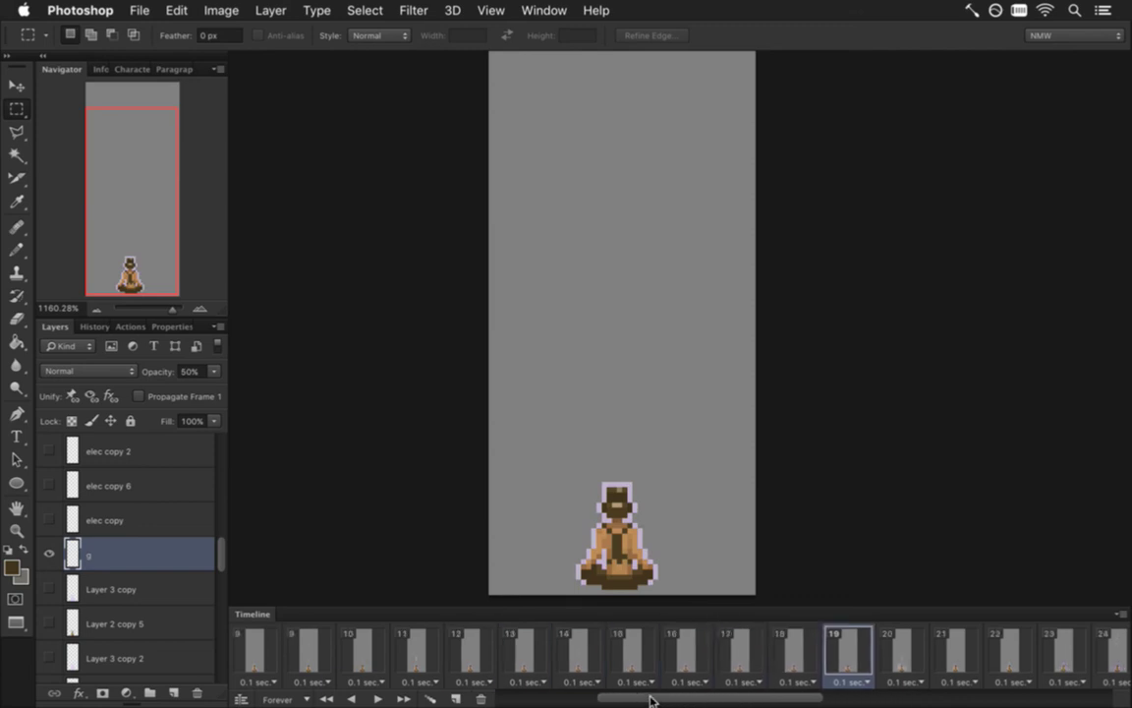
left_click(781, 648)
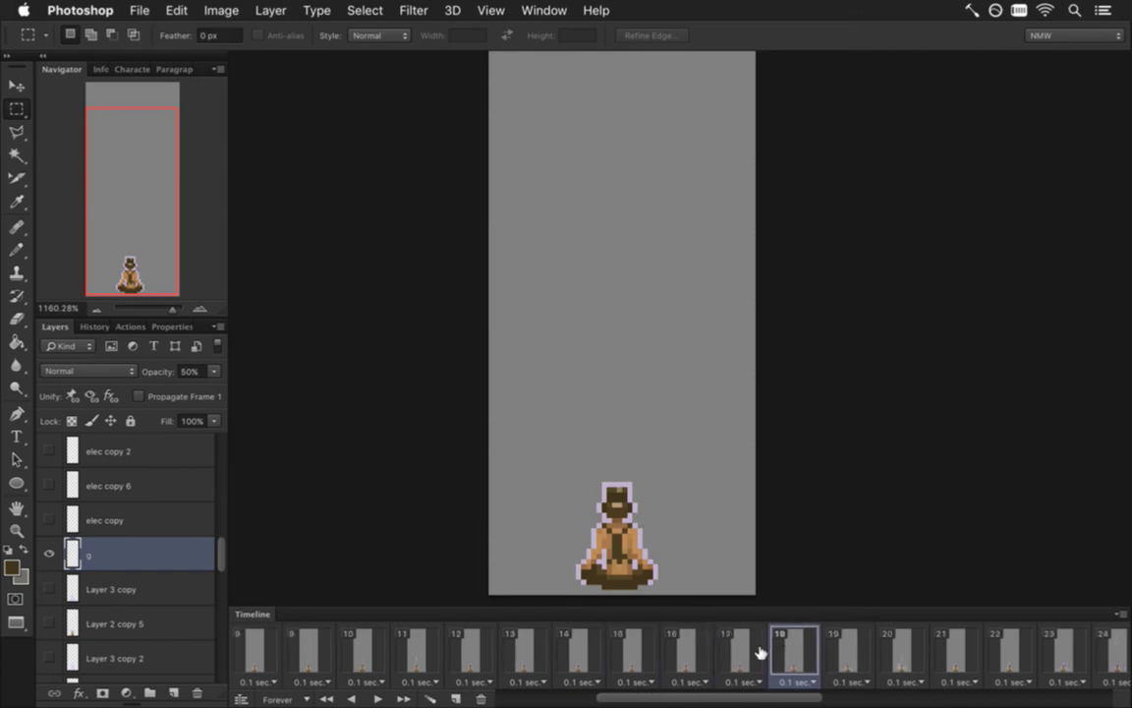
left_click(842, 652)
left_click(811, 656)
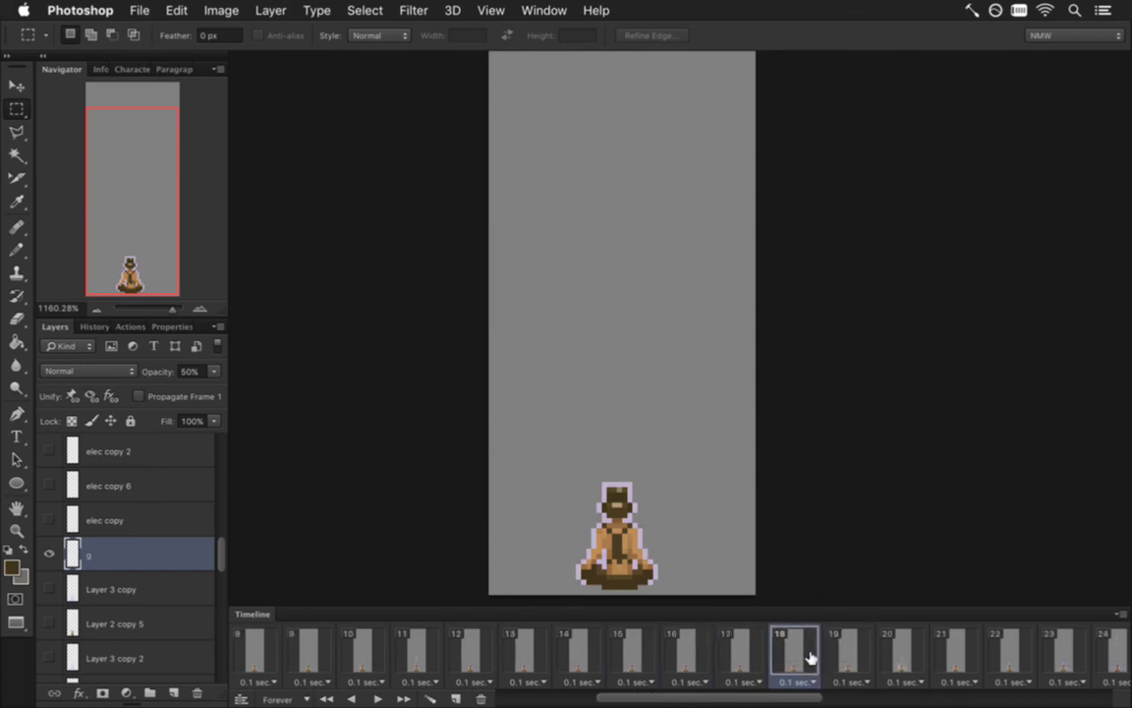
left_click(738, 658)
left_click(686, 652)
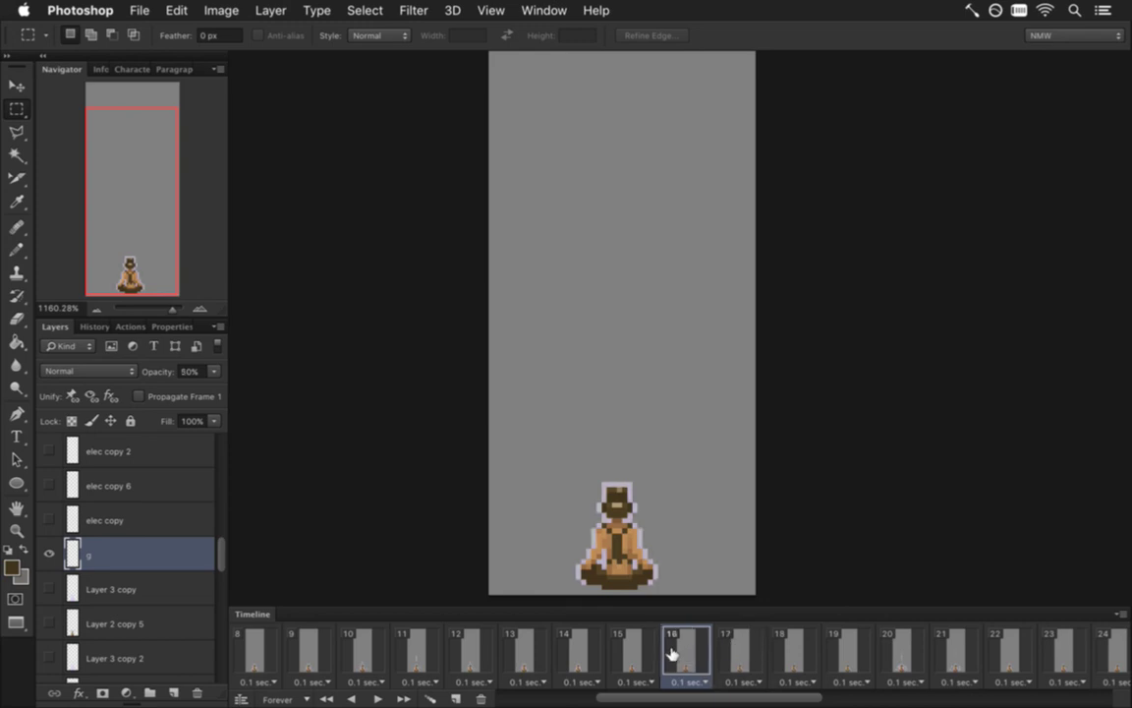
Step back from frame 15 to frame 8 to examine the glow and particle sequence leading into the fade.
left_click(635, 651)
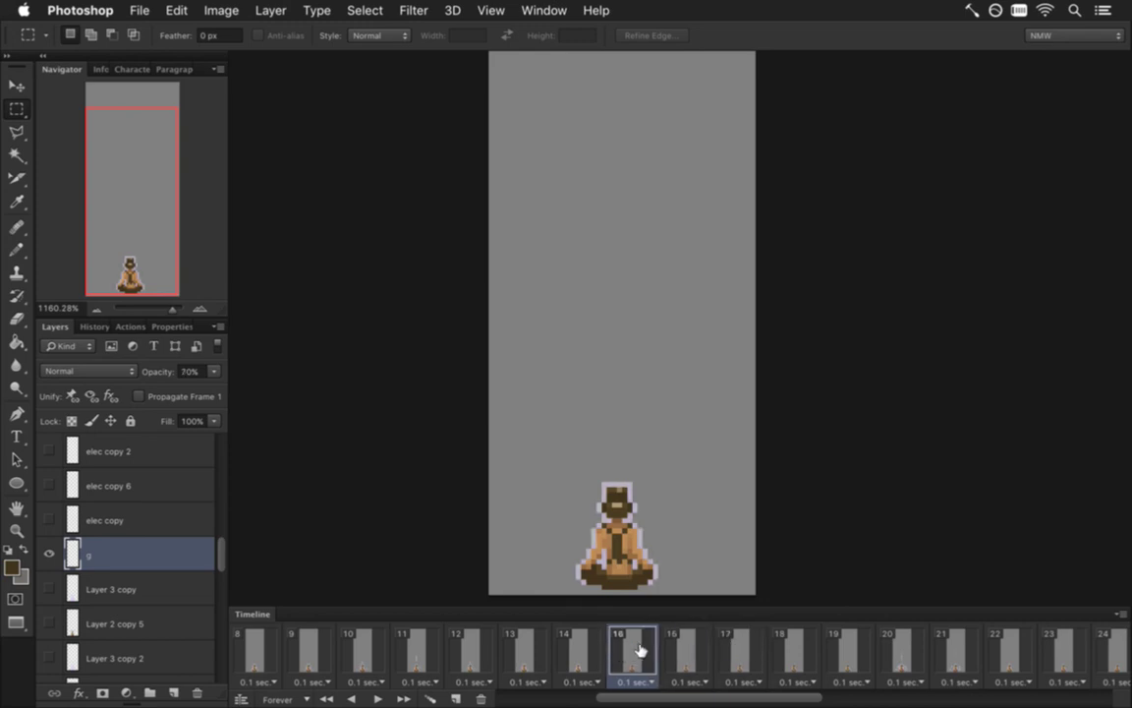
left_click(582, 651)
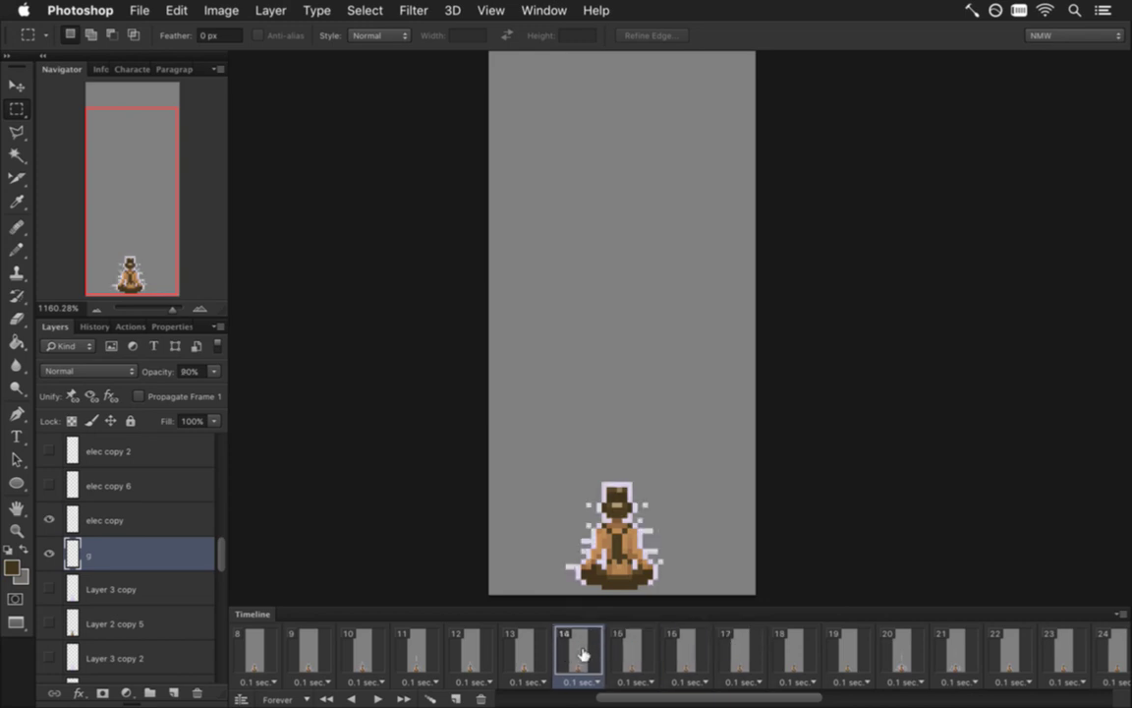
left_click(527, 652)
left_click(478, 645)
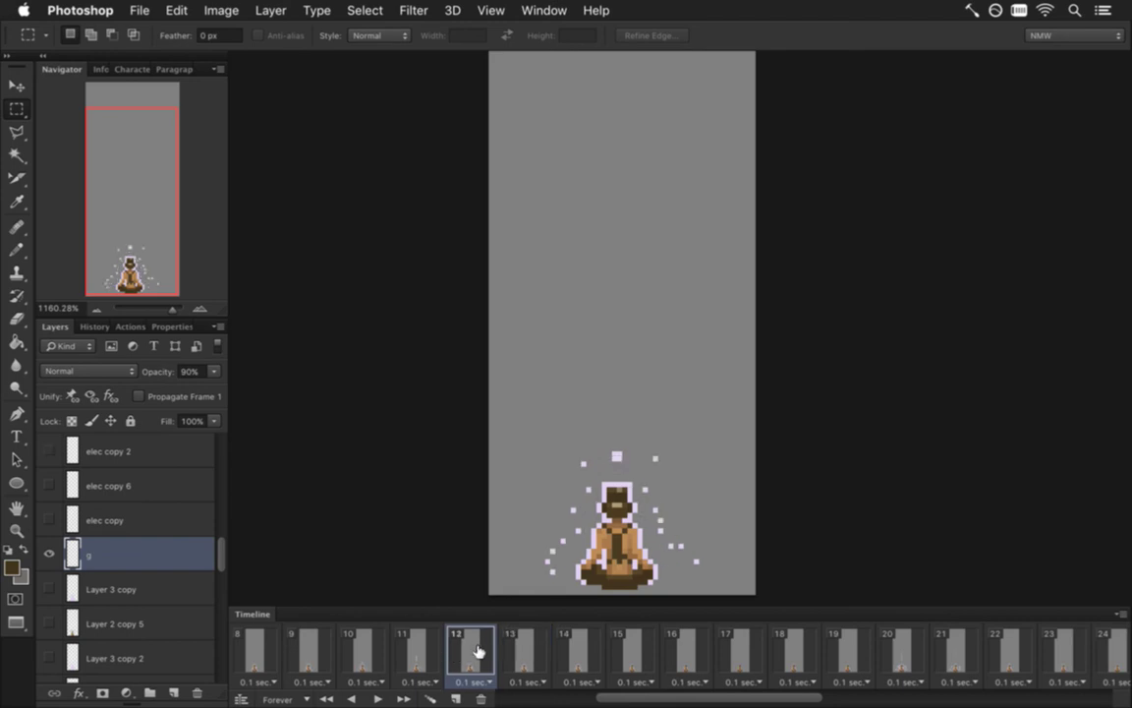
left_click(421, 647)
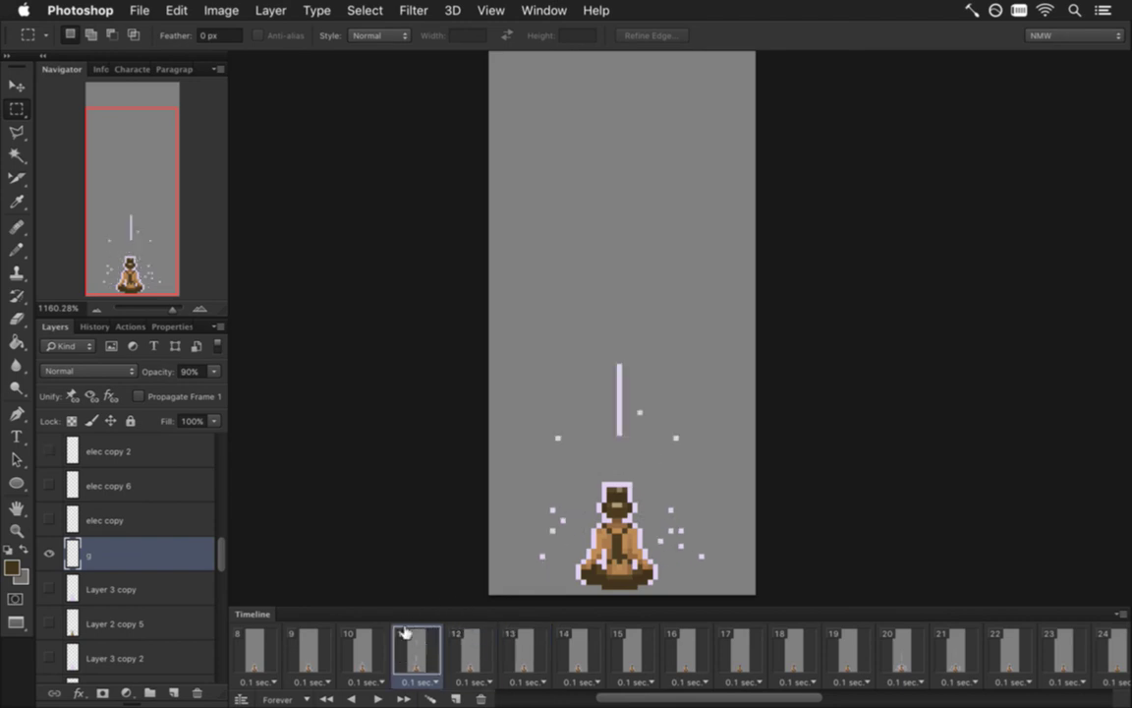
left_click(376, 644)
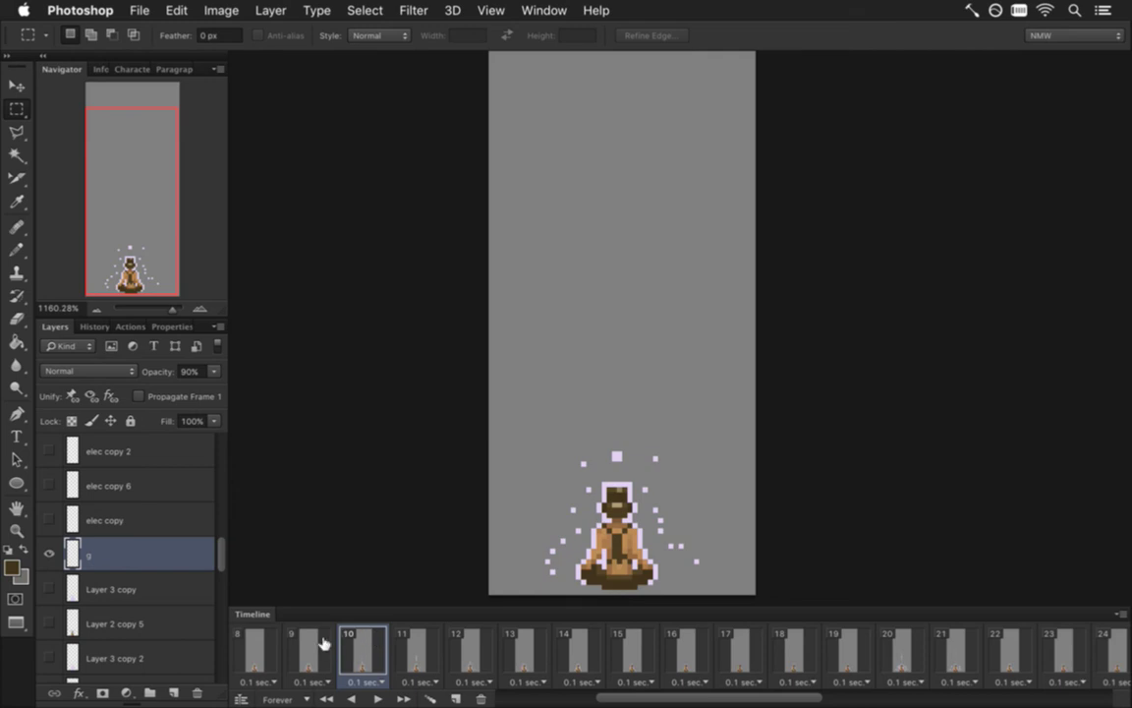
left_click(320, 652)
left_click(361, 651)
left_click(304, 648)
left_click(265, 652)
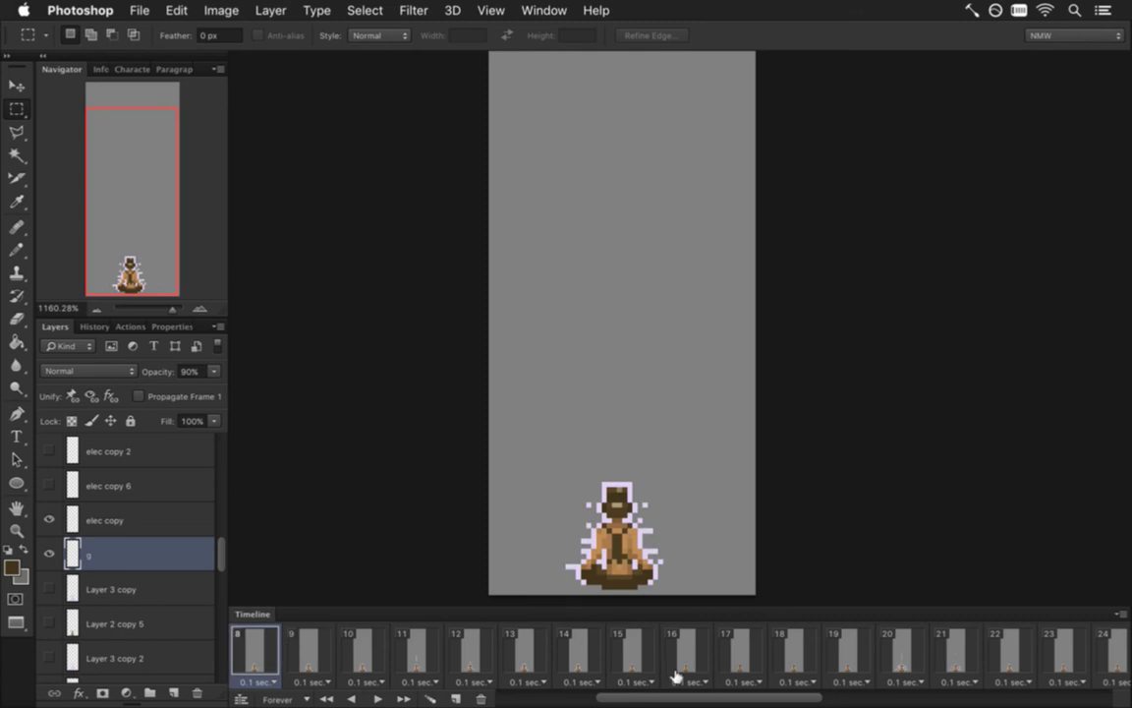
Compare frames 6 to 8 and duplicate frame 8.
left_click_drag(683, 698, 593, 696)
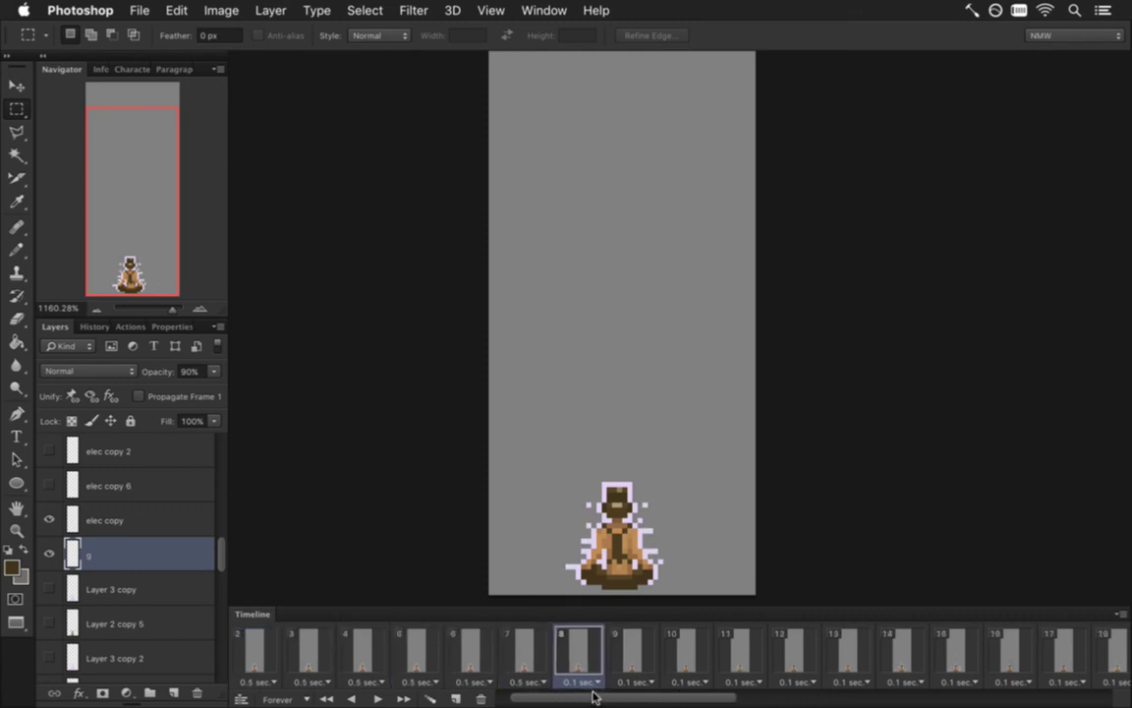
left_click(526, 649)
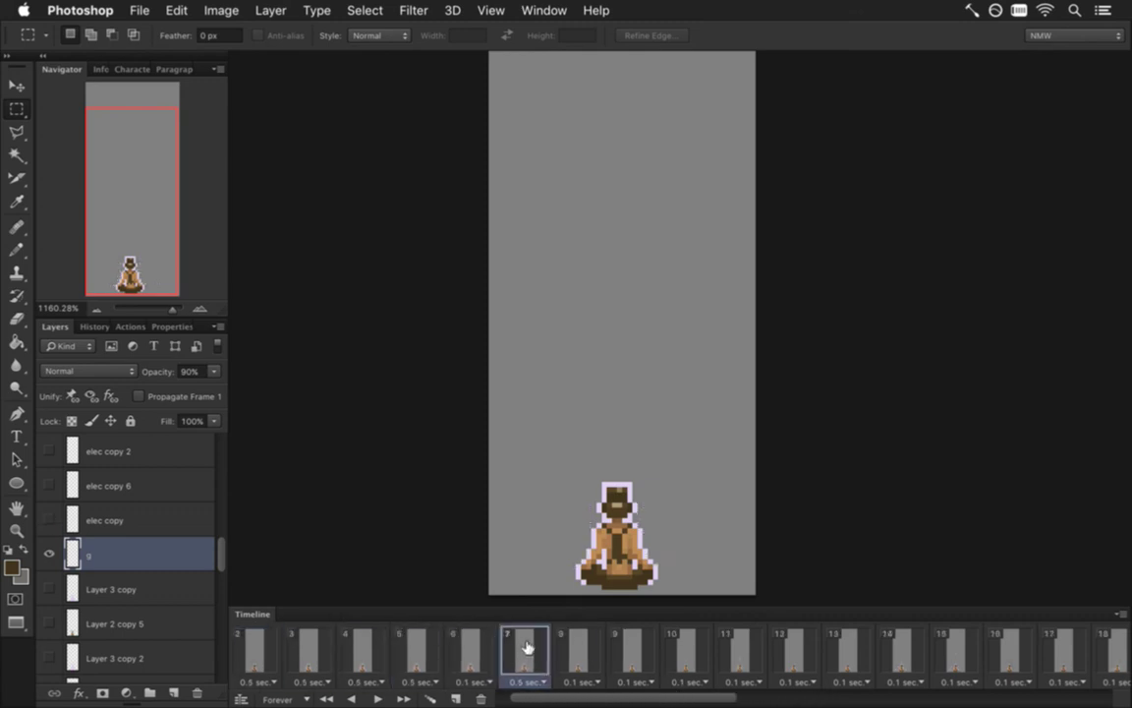
left_click(463, 649)
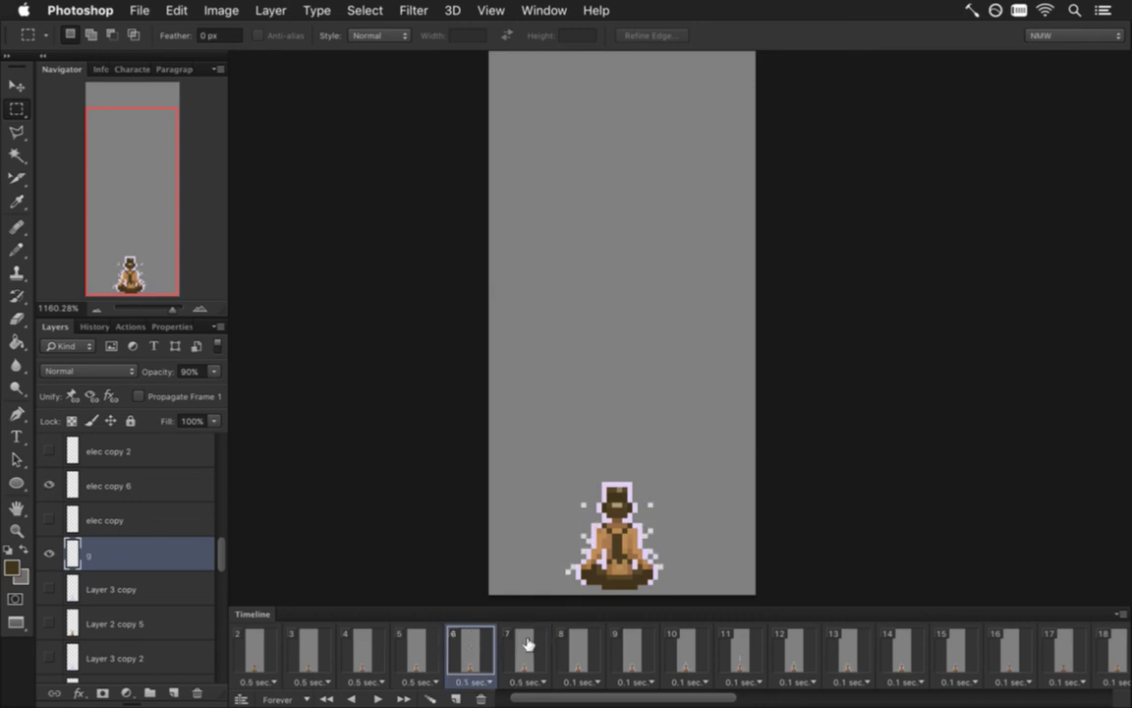
left_click(573, 649)
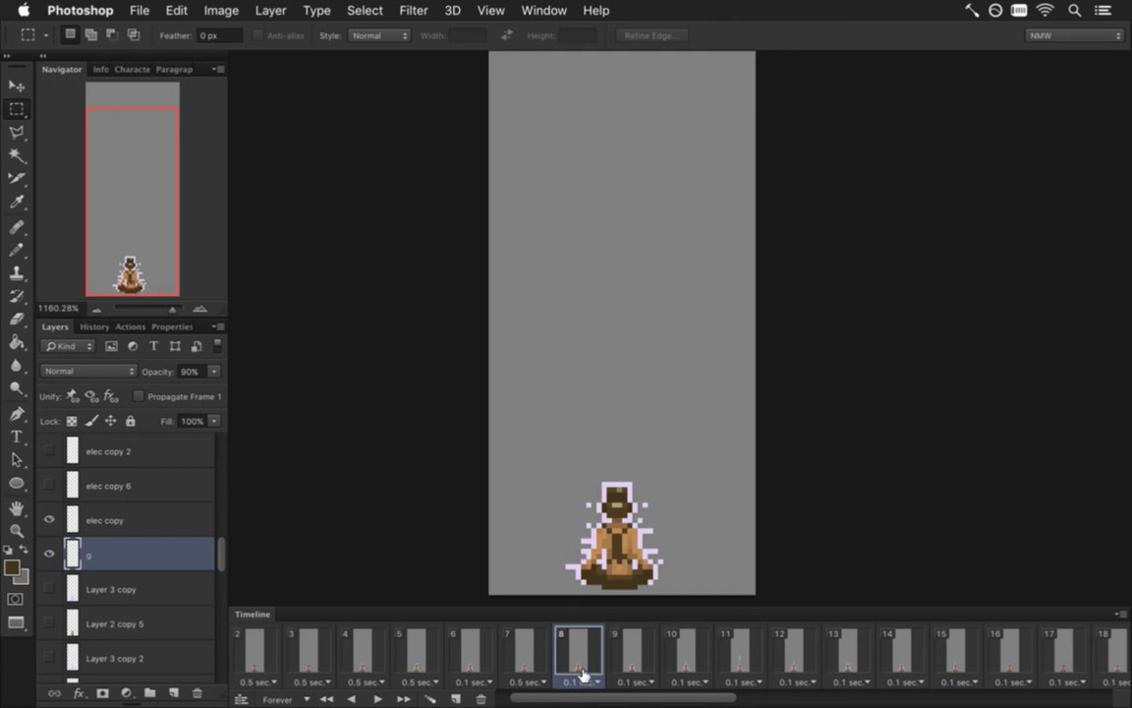
left_click(455, 698)
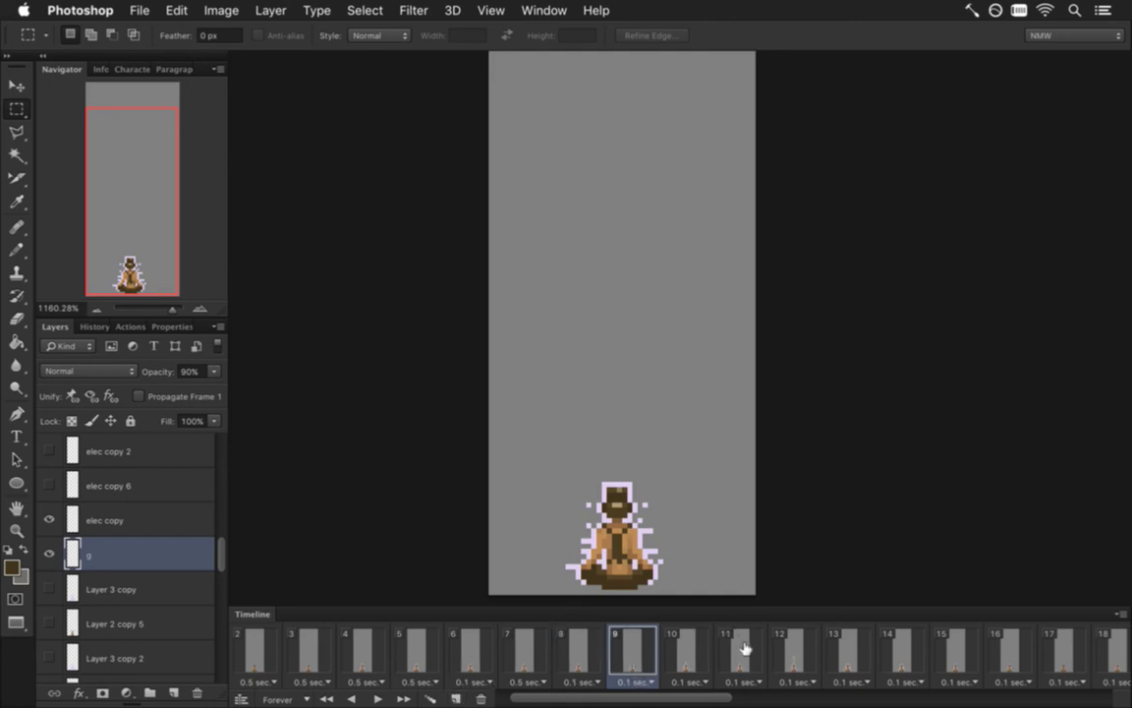
Compare frames 11 to 13 to examine how the dot particles and the vertical beam alternate.
left_click_drag(706, 700, 727, 700)
left_click(692, 652)
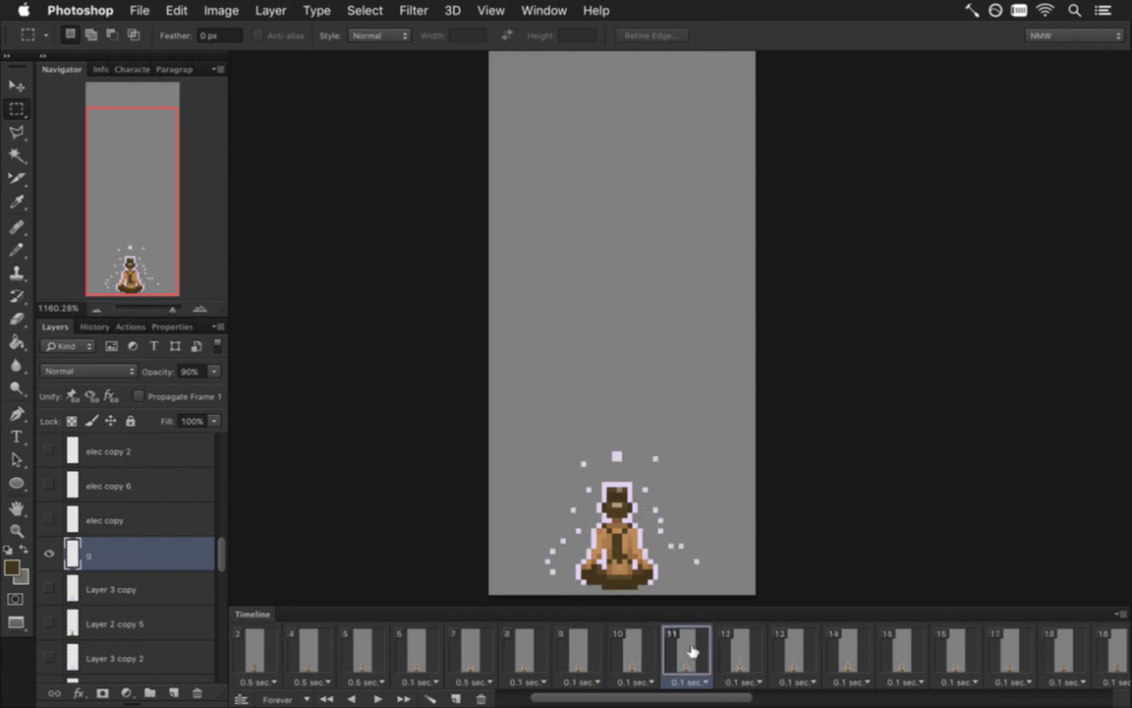
left_click(735, 649)
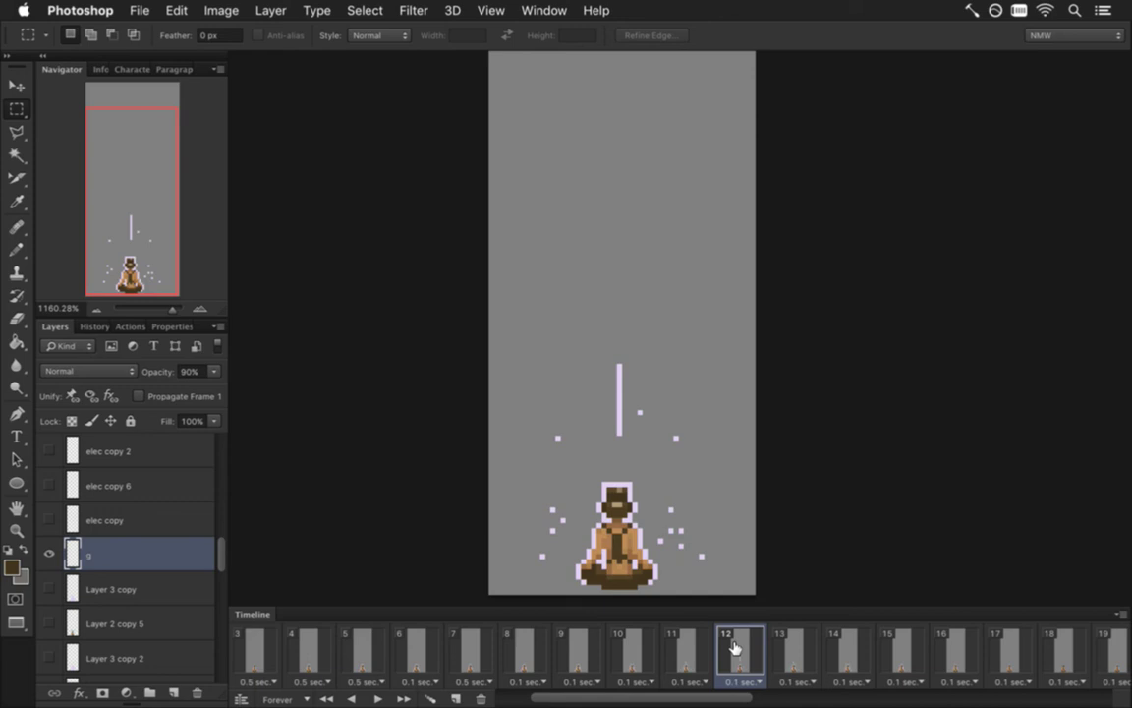
left_click(781, 652)
left_click(733, 656)
left_click(698, 649)
left_click(801, 651)
left_click(694, 654)
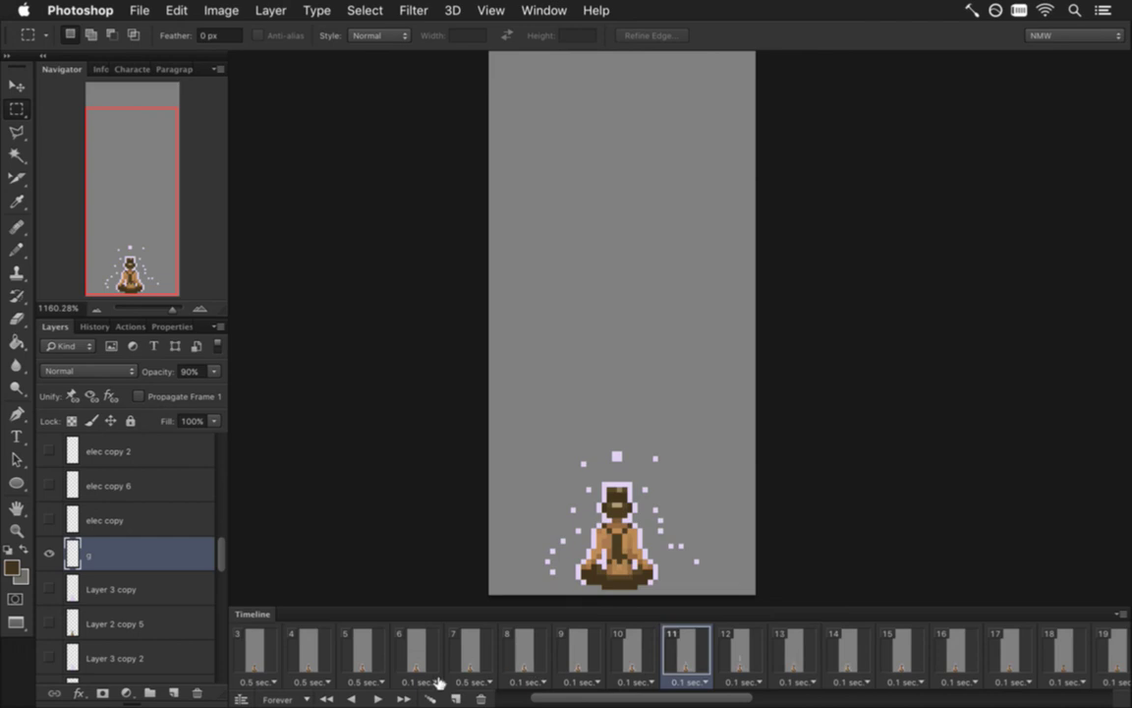
Compare frames 8 to 10 to judge the effect of the duplicated spark frame.
left_click(637, 651)
left_click(586, 653)
left_click(528, 651)
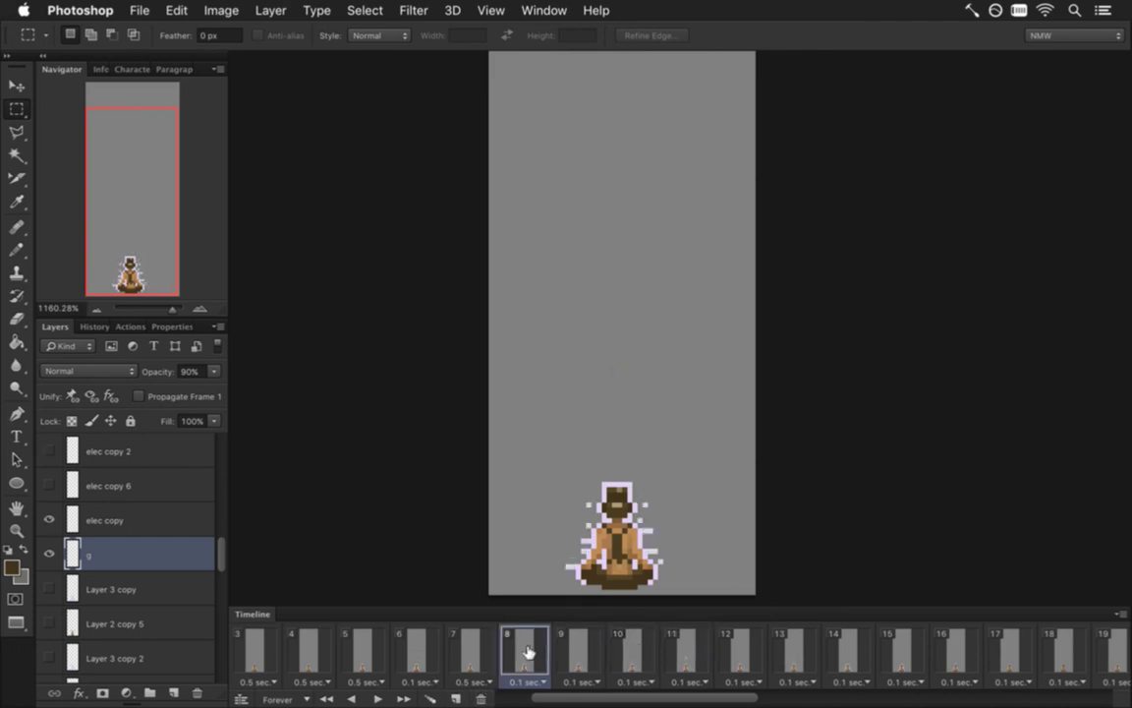
left_click(639, 645)
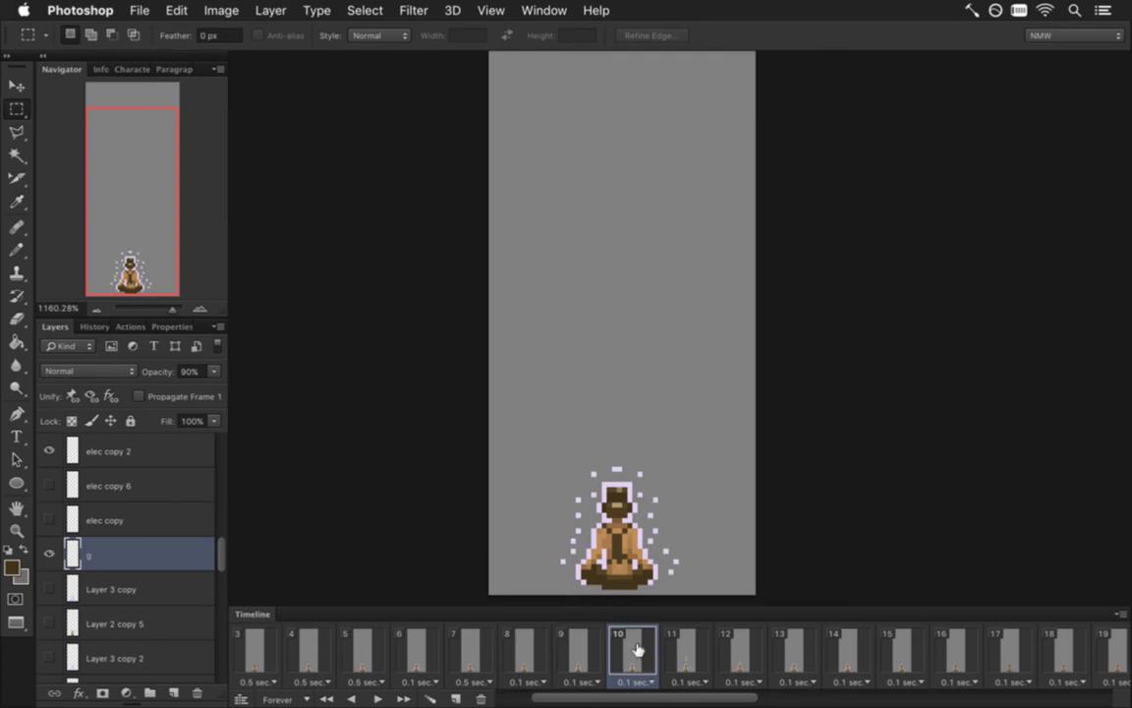
key("Left")
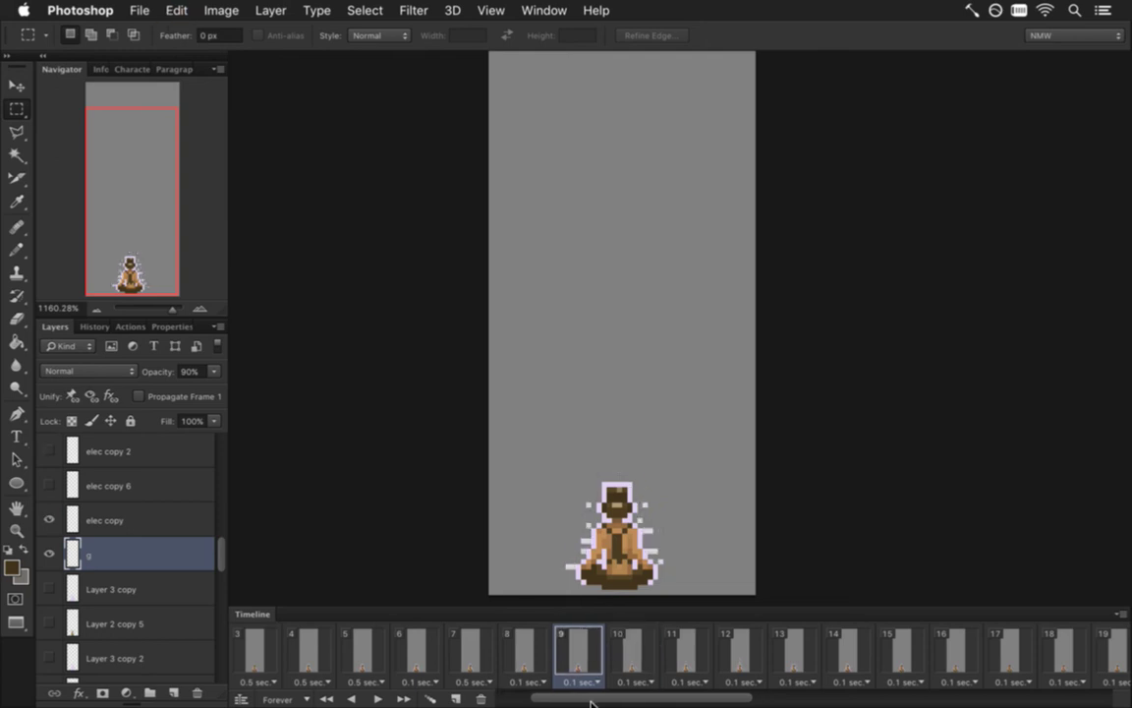
Remove the duplicate of frame 8 and check the sequence from frame 8 to frame 11.
left_click(526, 653)
left_click(475, 655)
left_click(526, 652)
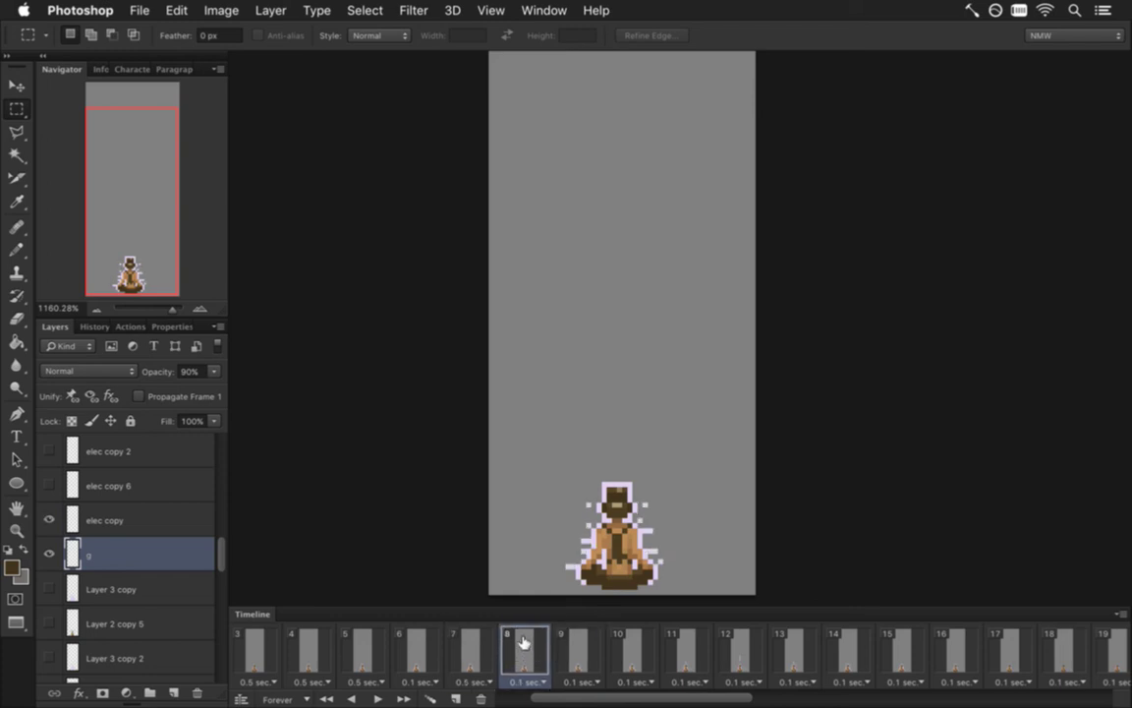
key("space")
left_click(523, 651)
left_click(584, 649)
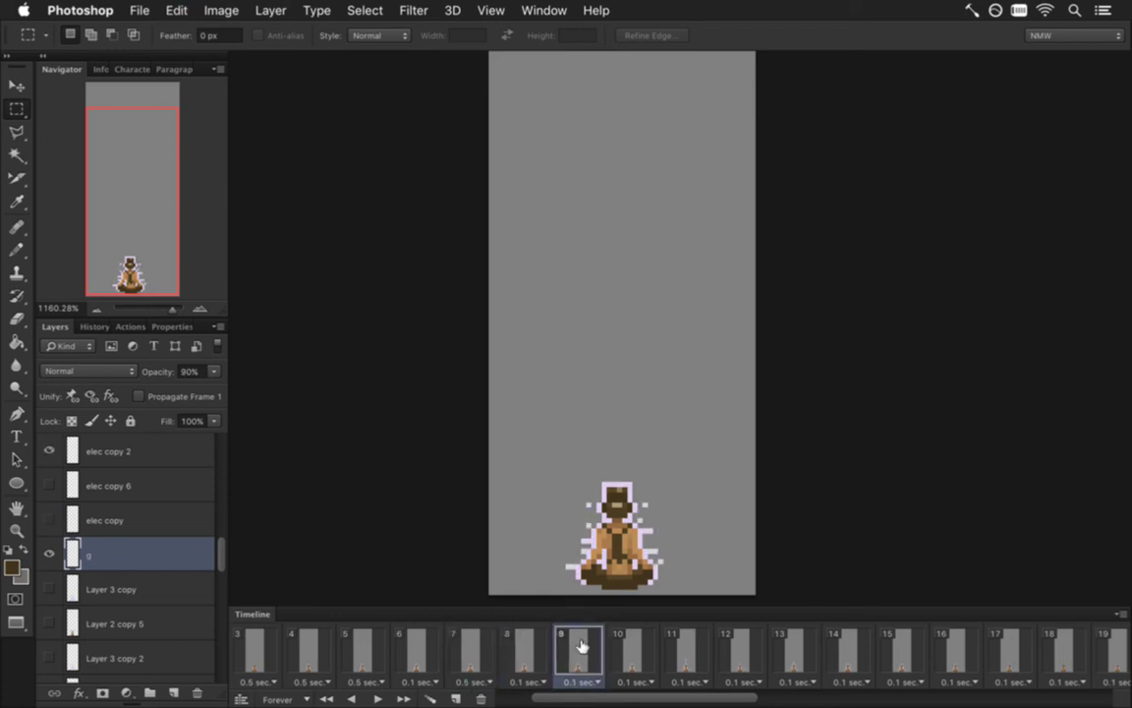
left_click(644, 649)
left_click(677, 650)
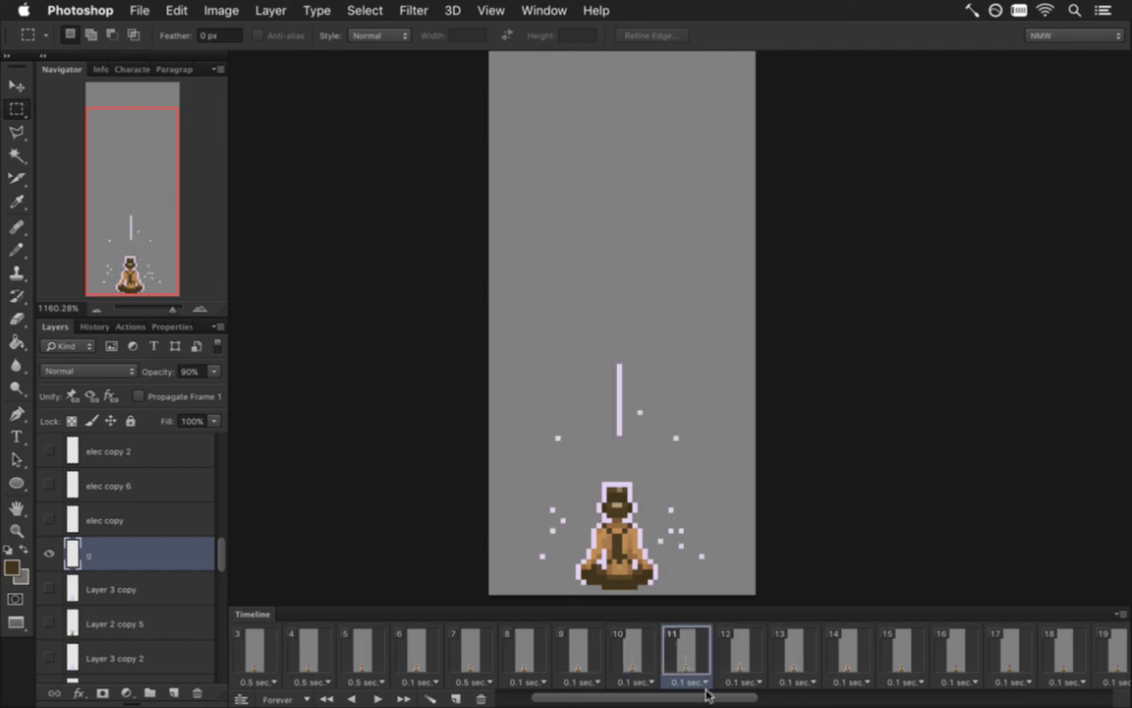
Step back from the particle burst in frame 20 to frame 13 to examine the glow's opacity levels.
left_click_drag(704, 699, 794, 699)
left_click(796, 649)
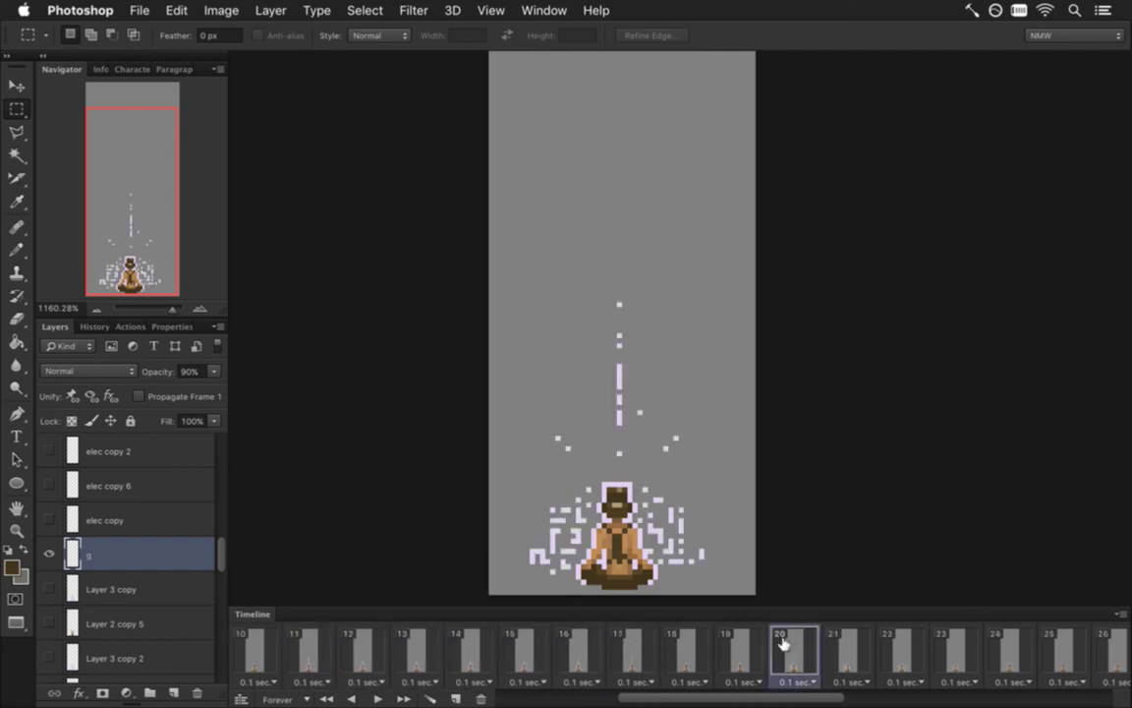
left_click(729, 651)
left_click(678, 650)
left_click(629, 649)
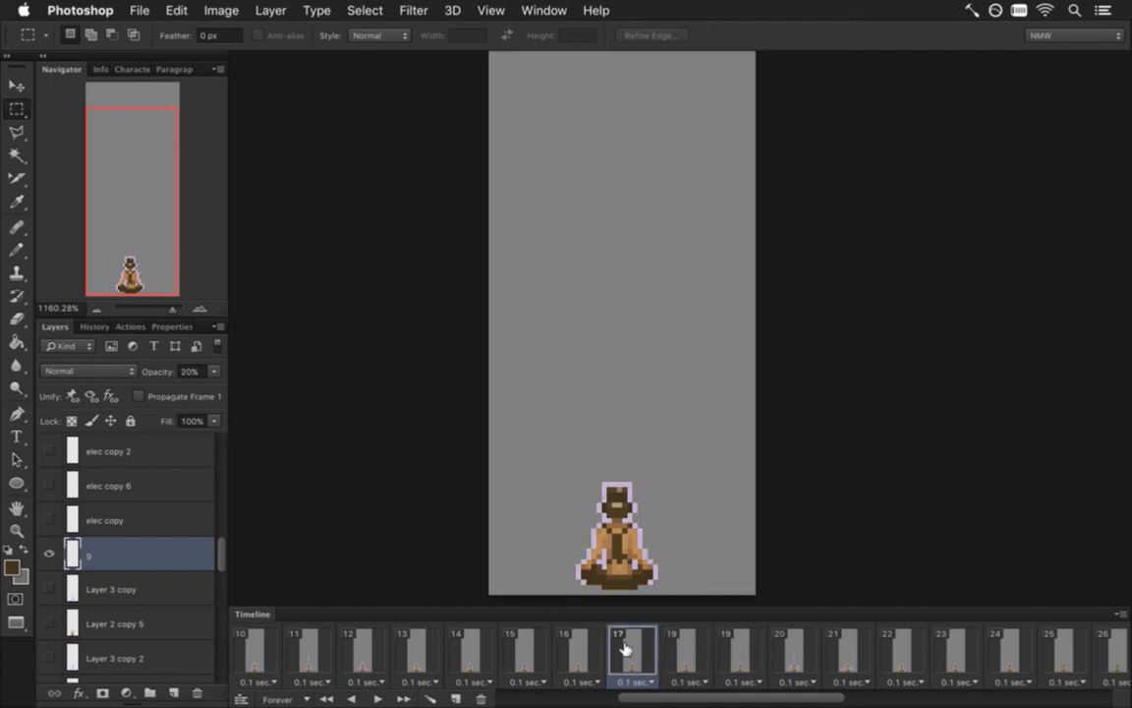
left_click(575, 649)
left_click(521, 649)
left_click(469, 649)
left_click(415, 648)
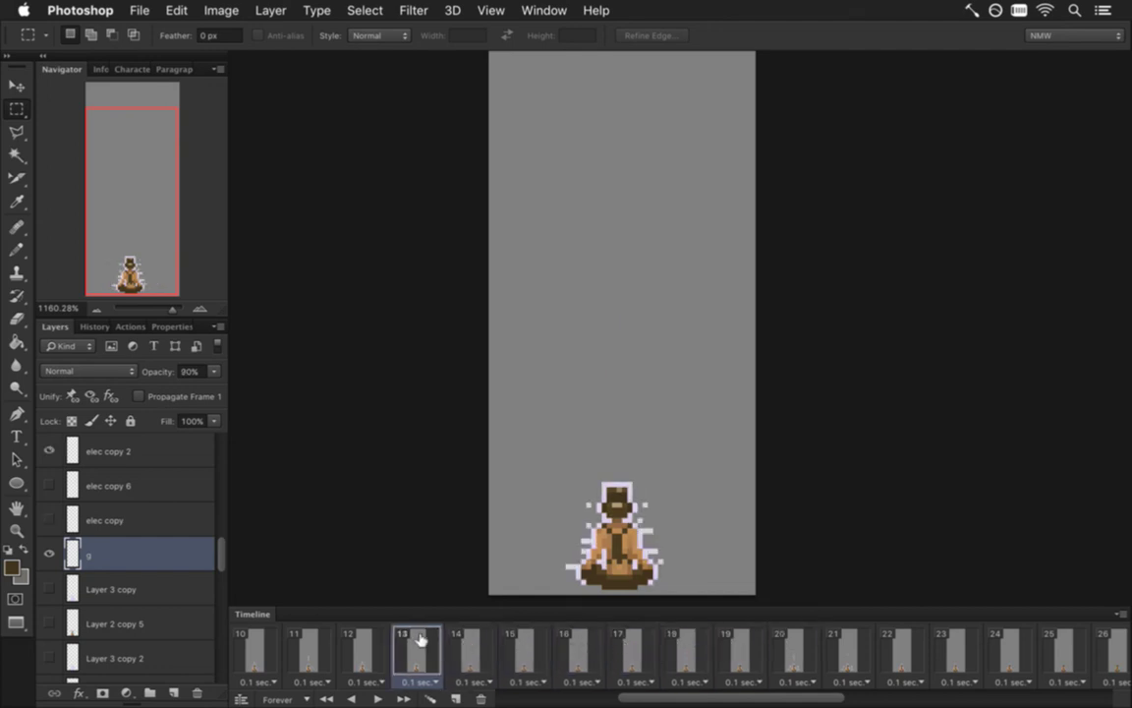
Step back again from frame 19 to frame 11 to examine the transition between the particles and the glow fade.
left_click(739, 650)
left_click(678, 649)
left_click(629, 648)
left_click(575, 646)
left_click(525, 649)
left_click(472, 649)
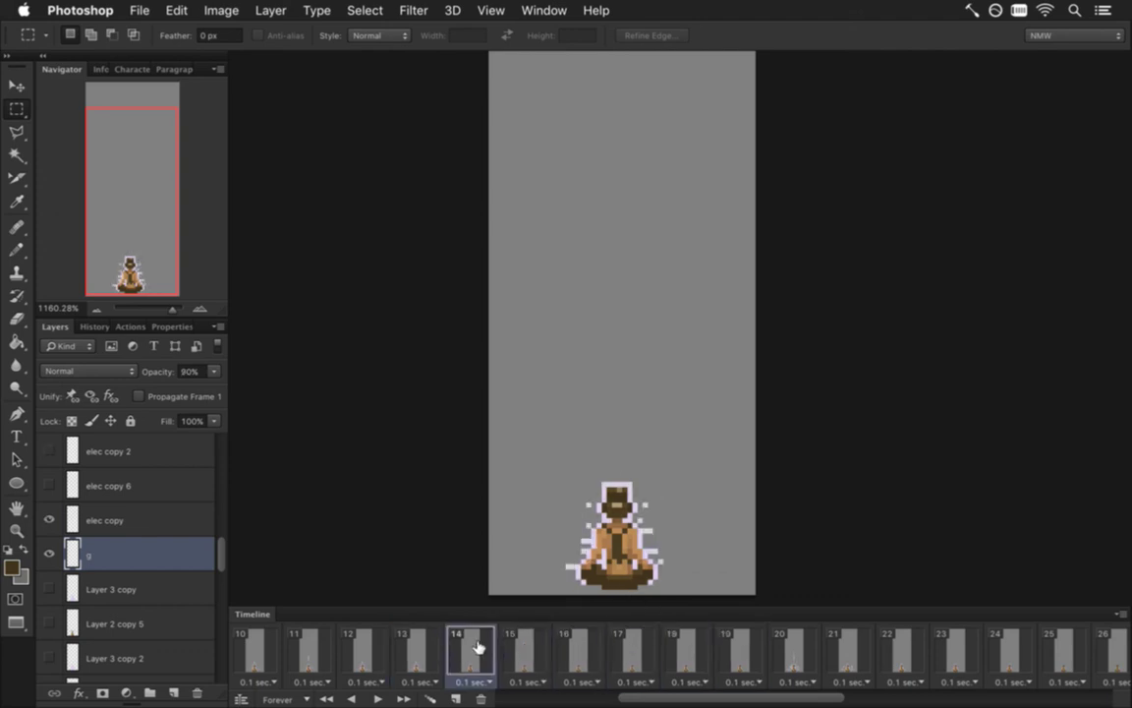
left_click(413, 649)
left_click(369, 648)
left_click(303, 648)
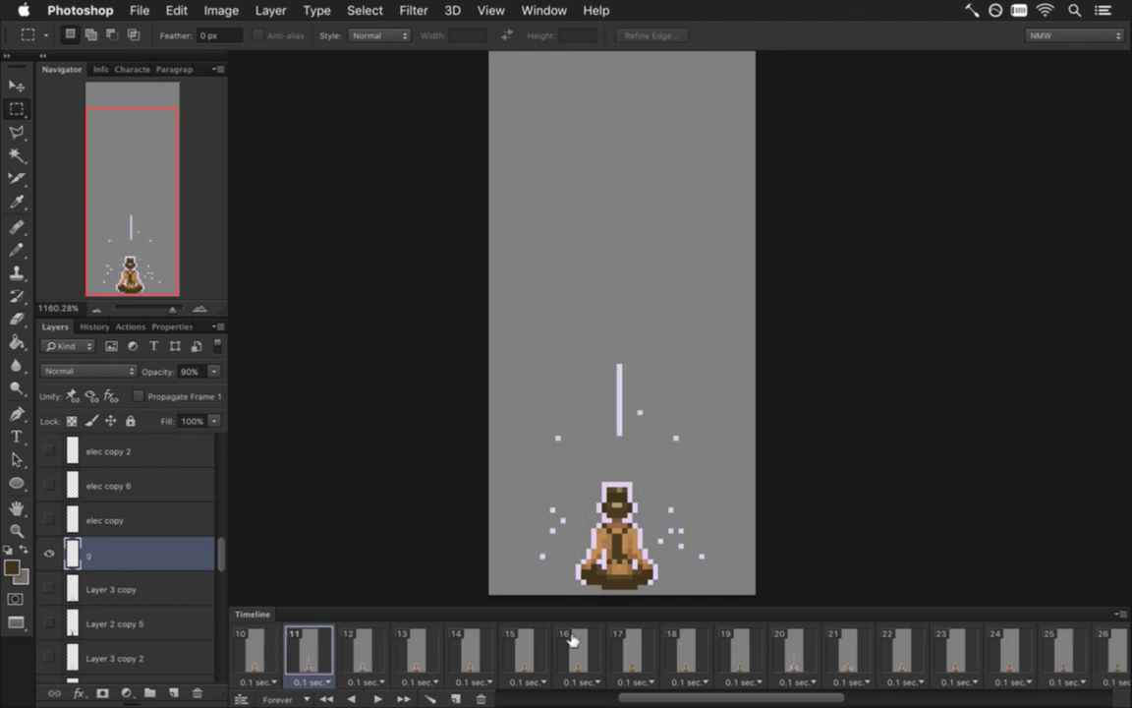
Duplicate frame 15 at the start of the glow fade and set layer g's opacity to 70%.
left_click_drag(685, 697, 625, 697)
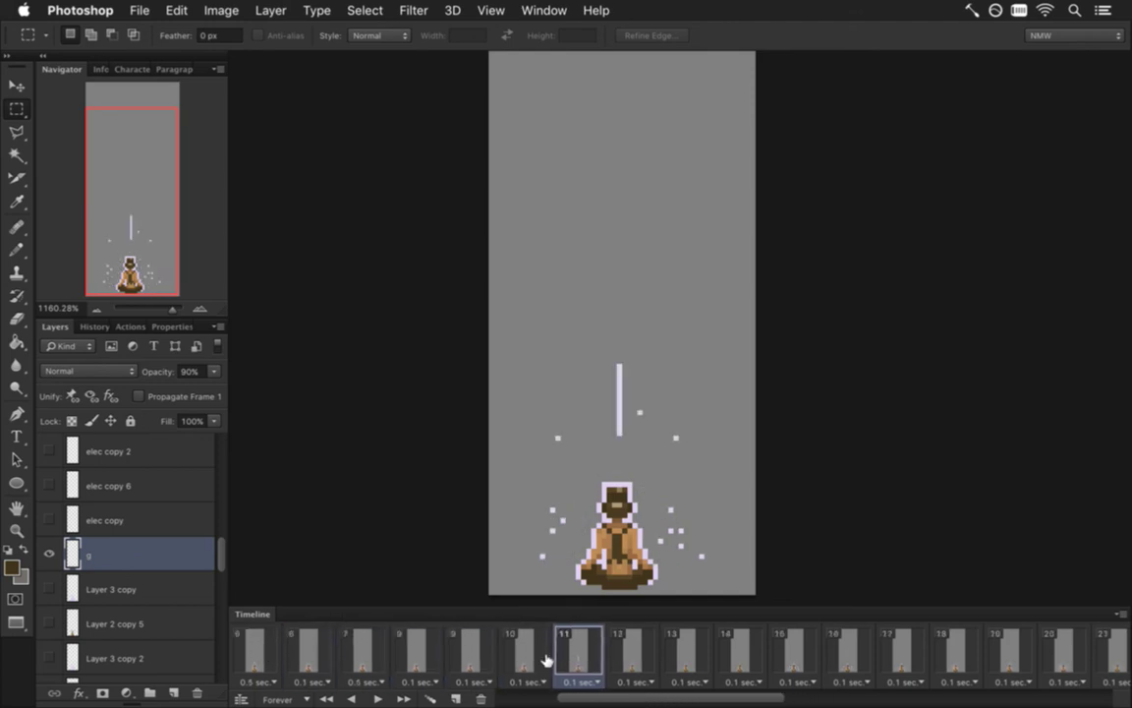
left_click(635, 647)
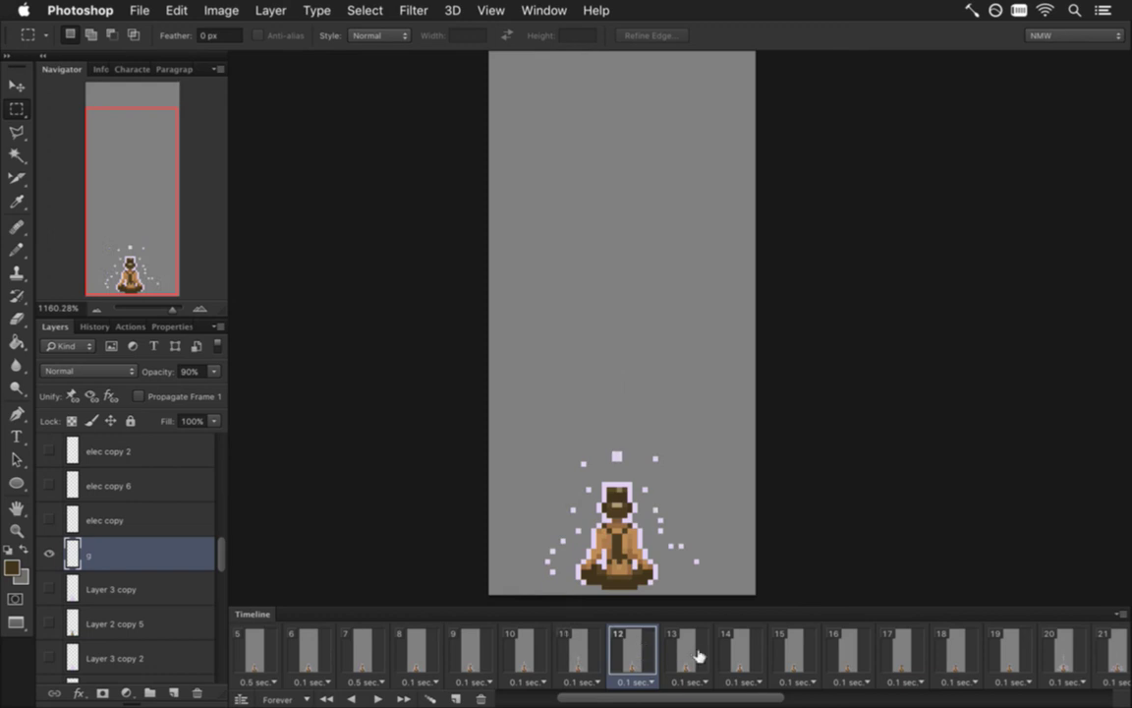
left_click(797, 646)
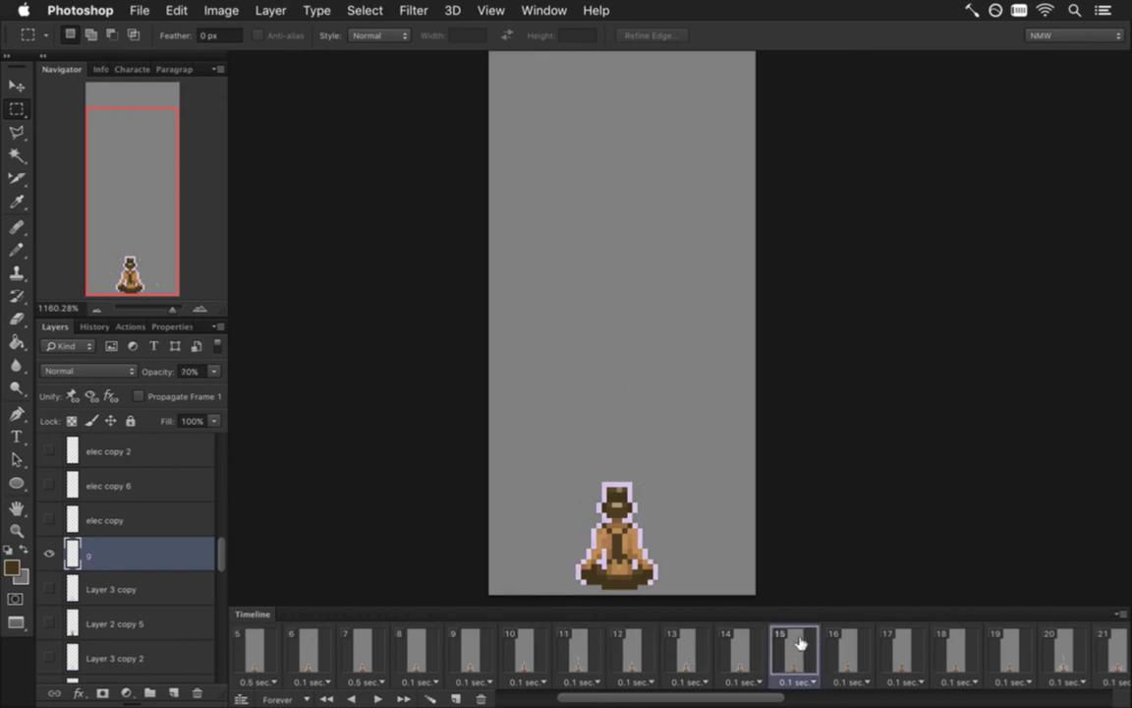
key("7")
key("Right")
Check frames 10 to 8 and set frame 7's delay to 0.4 seconds.
left_click(524, 650)
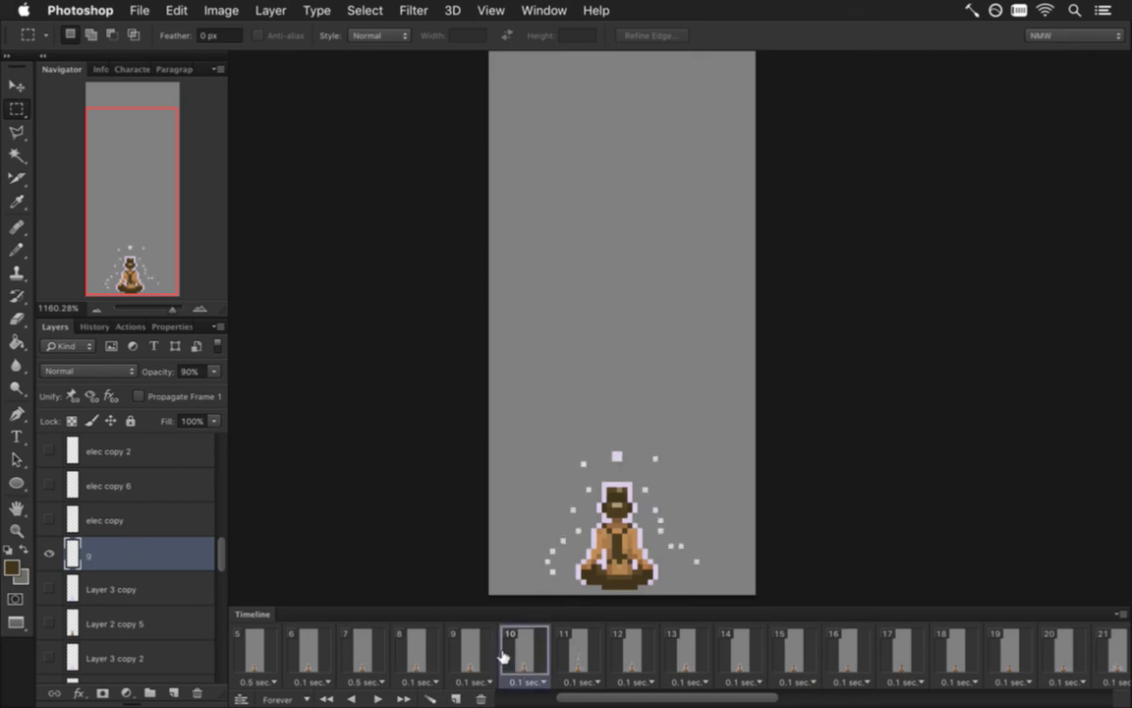
left_click(469, 652)
left_click(433, 650)
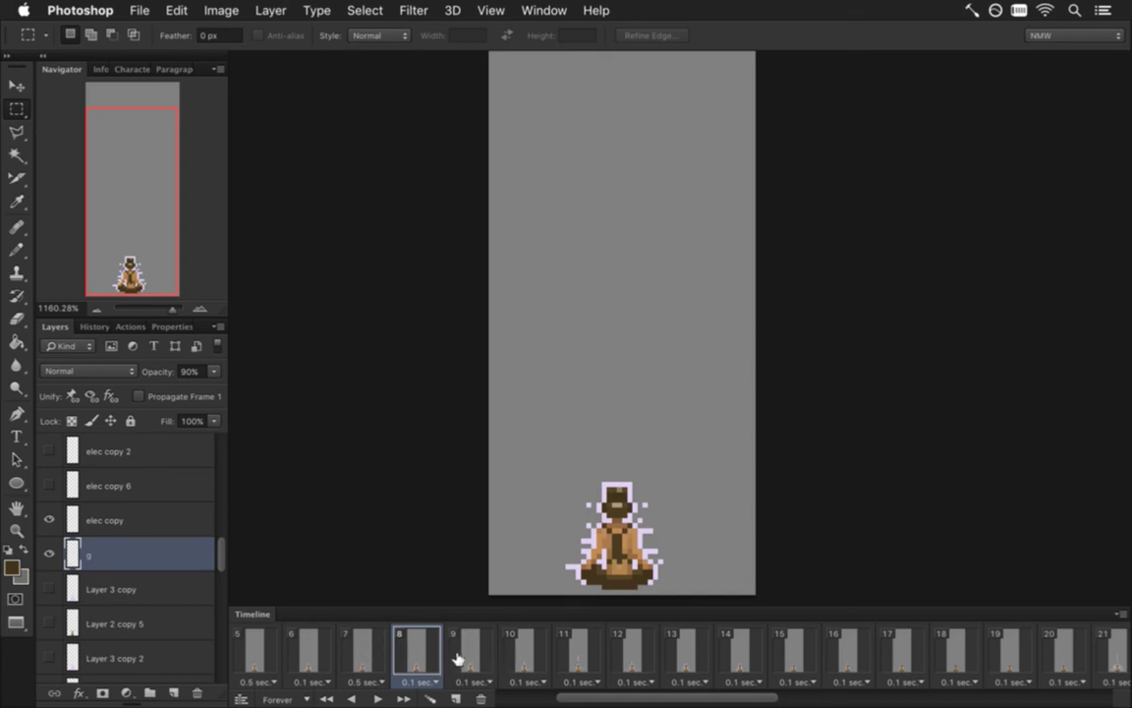
left_click(378, 655)
left_click(366, 681)
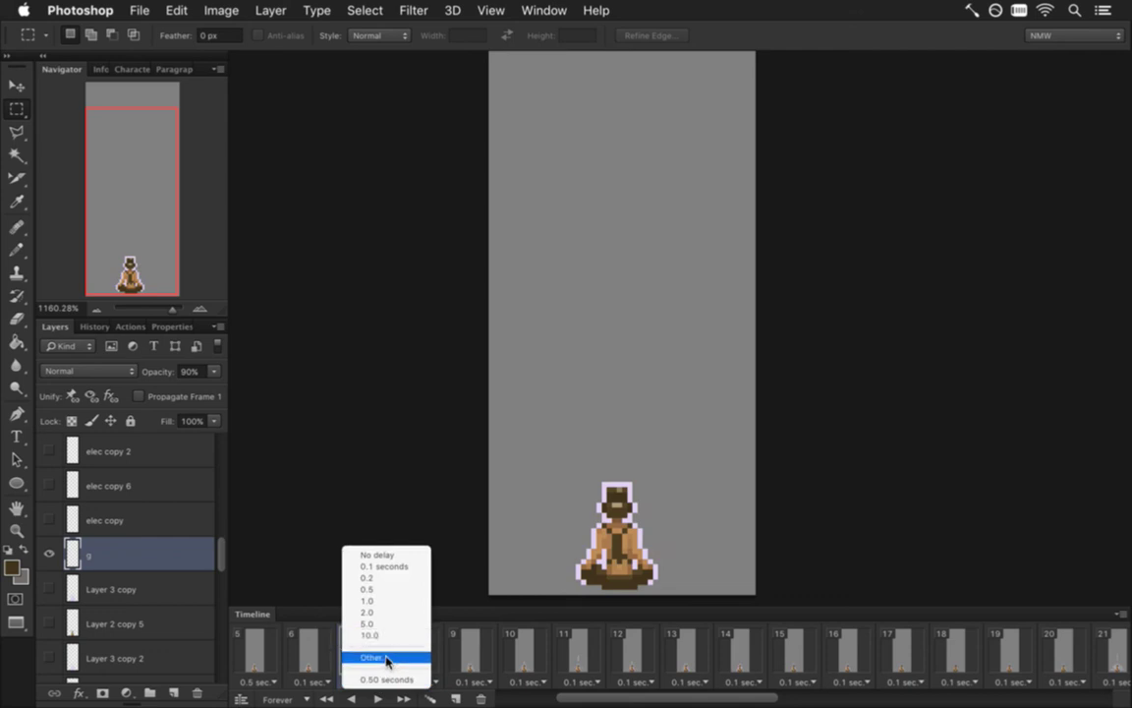
left_click(383, 657)
left_click(524, 346)
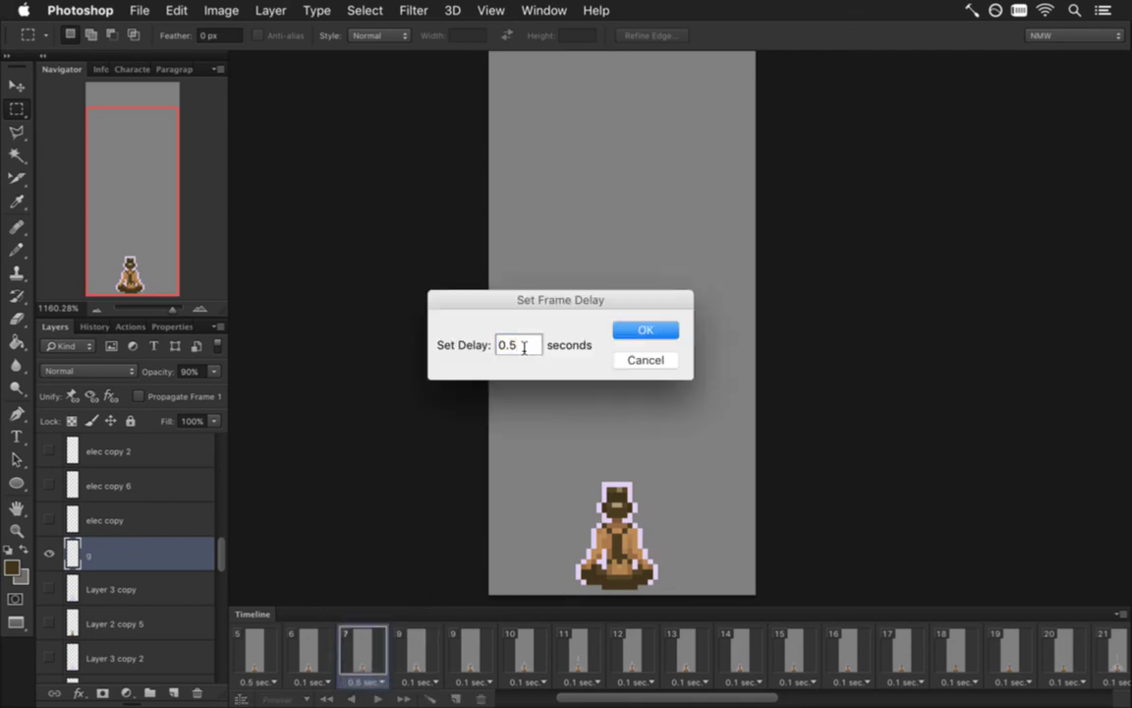
key("Return")
Play the animation to check the new timing, and go to frame 20 just before the particle burst.
key("space")
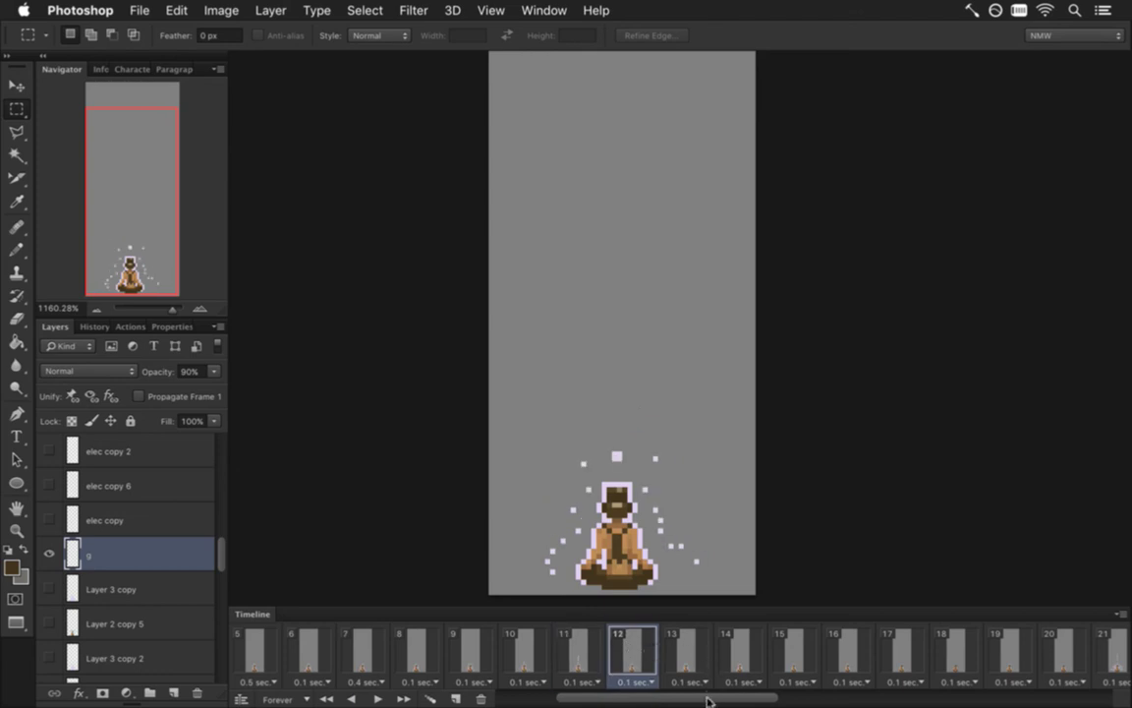
left_click_drag(712, 700, 741, 701)
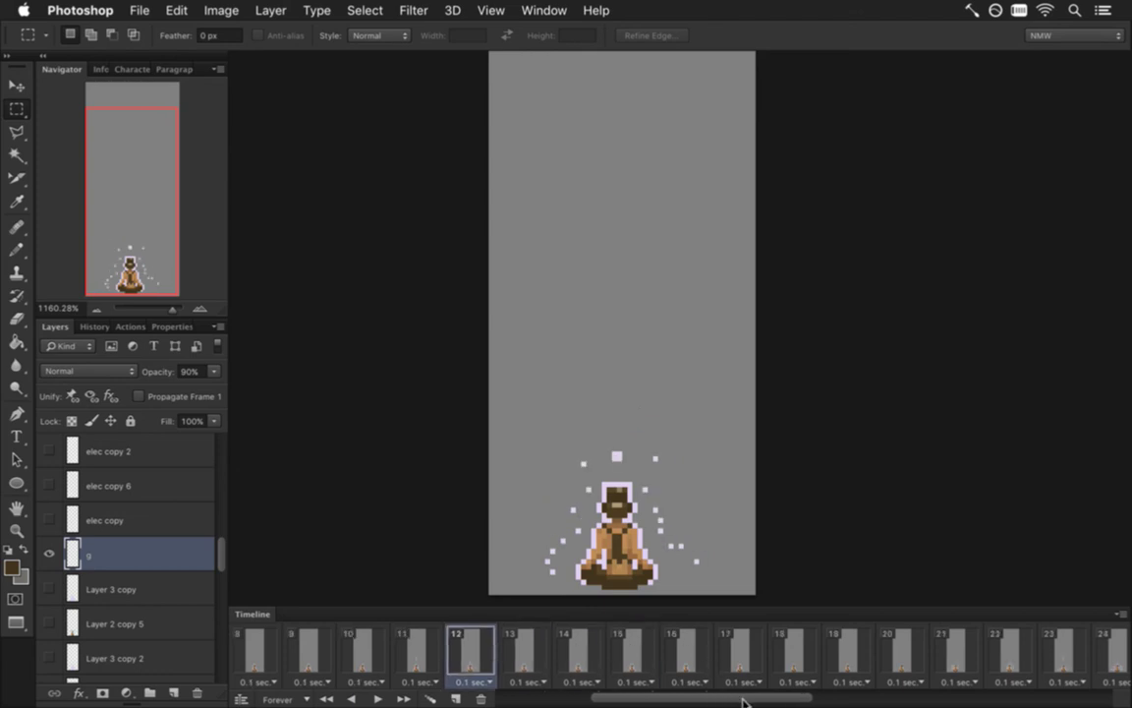
left_click(902, 649)
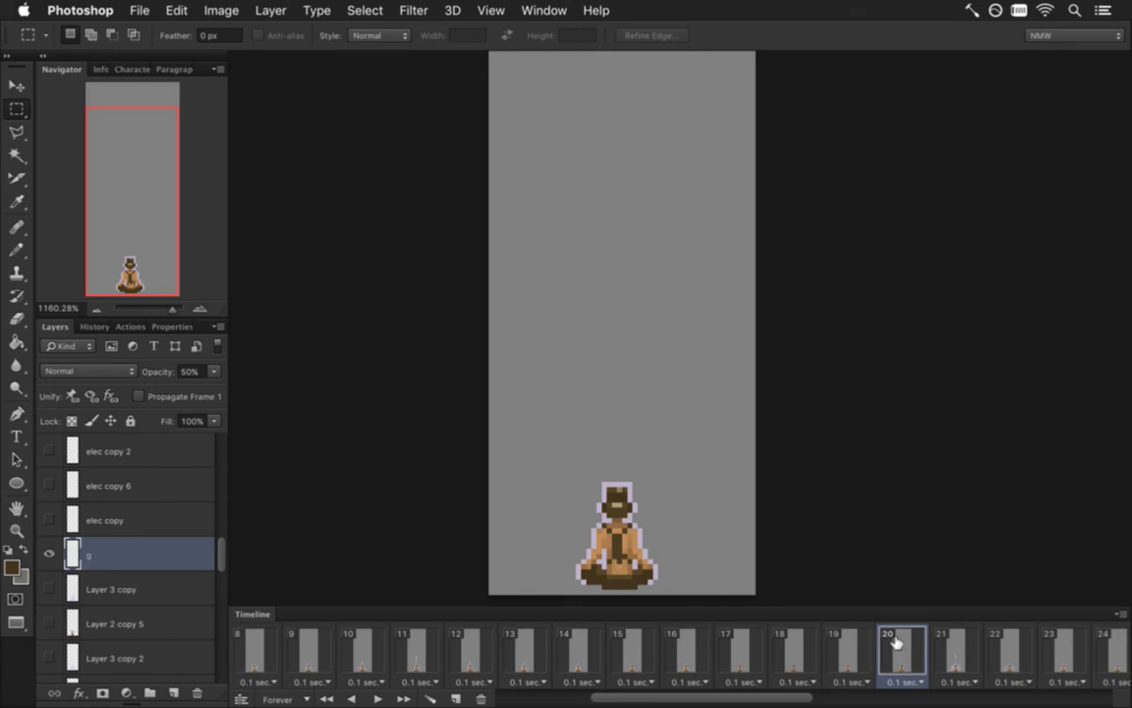
Step back from frame 21 to frame 14 to compare the glow outline's opacity before the particle burst.
left_click(963, 655)
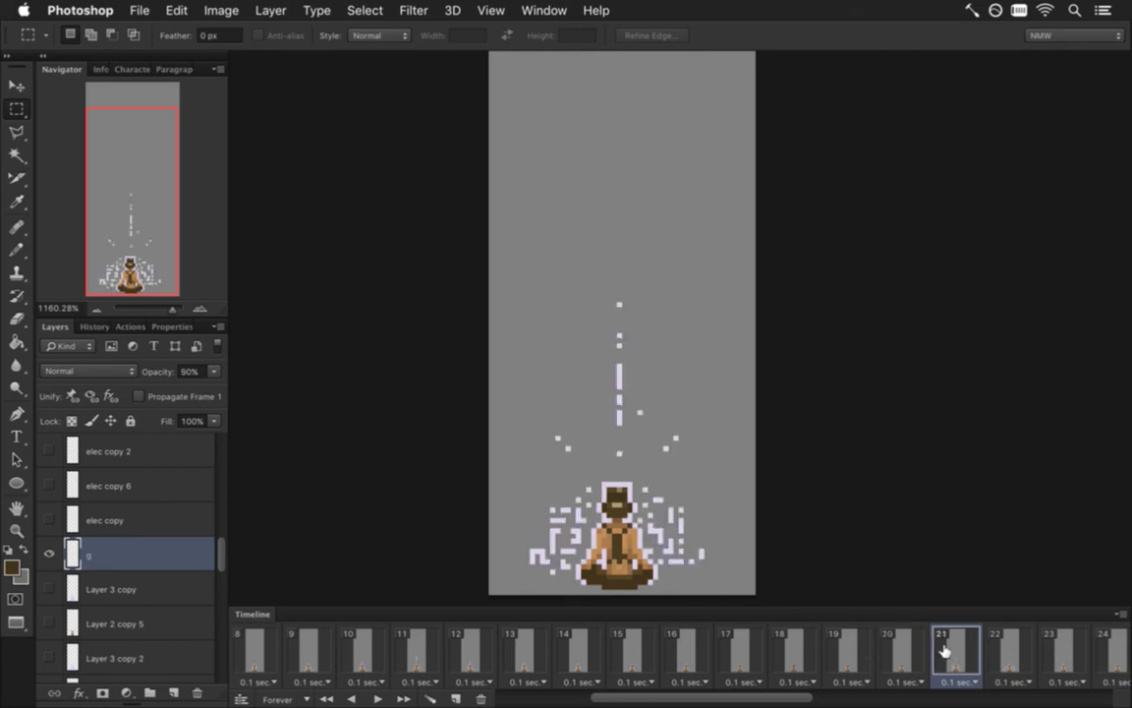
left_click(890, 652)
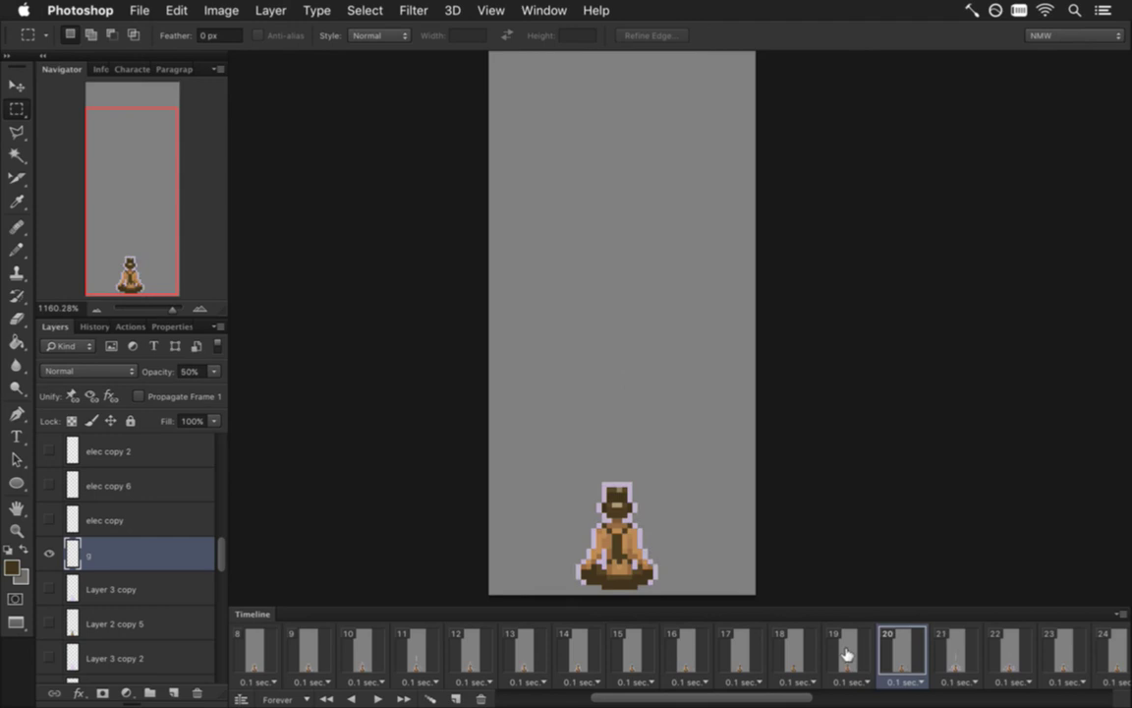
left_click(840, 653)
left_click(792, 646)
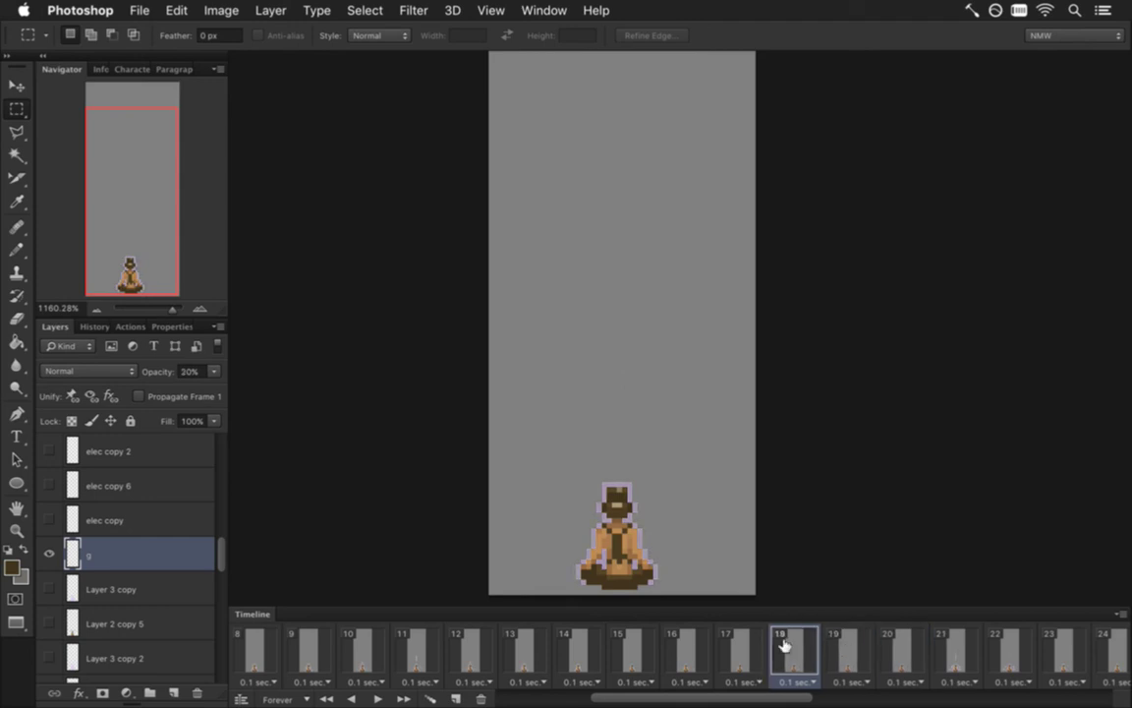
left_click(851, 644)
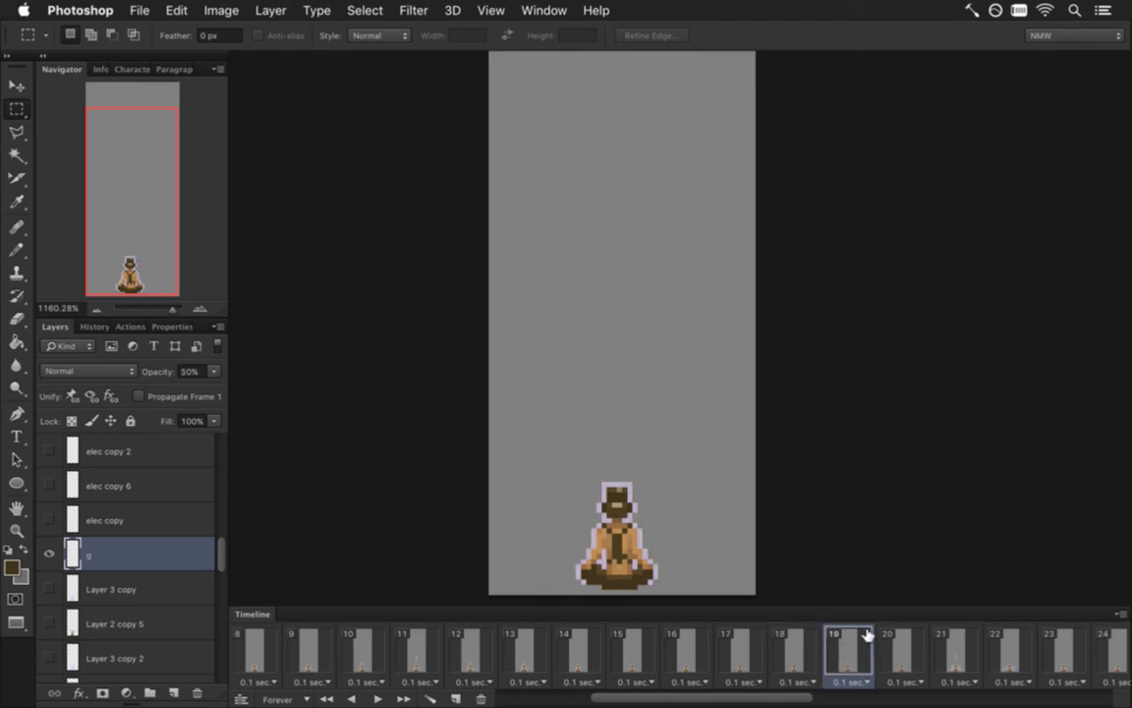
left_click(793, 646)
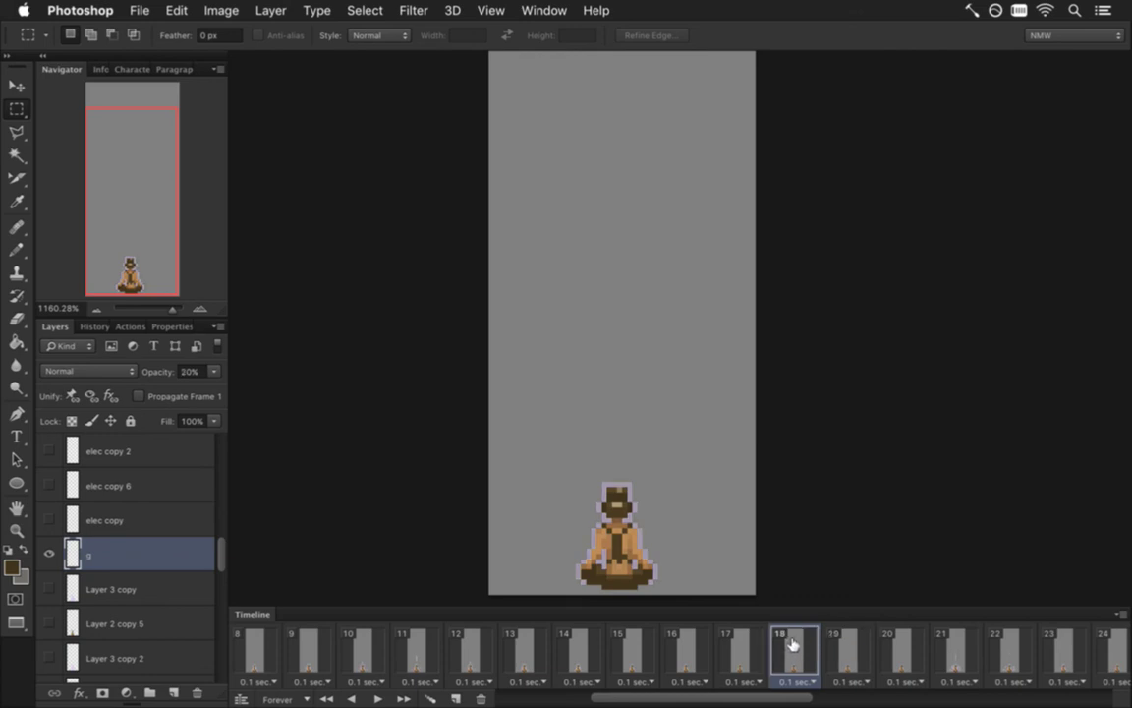
left_click(747, 645)
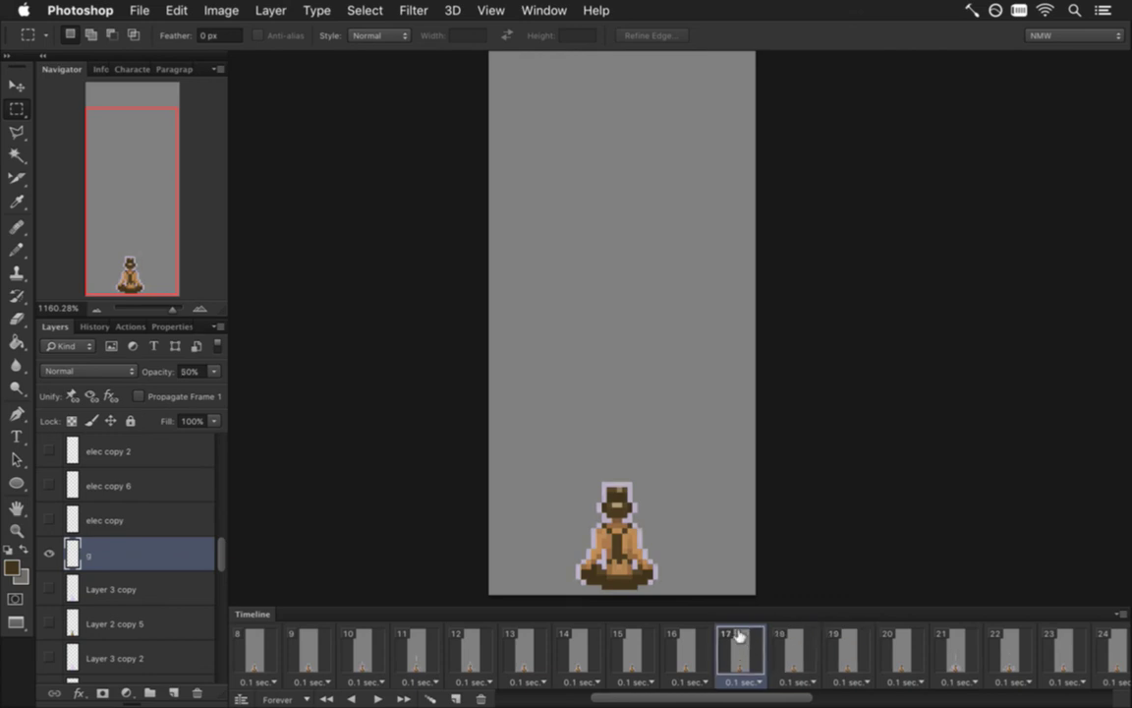
left_click(680, 650)
left_click(629, 651)
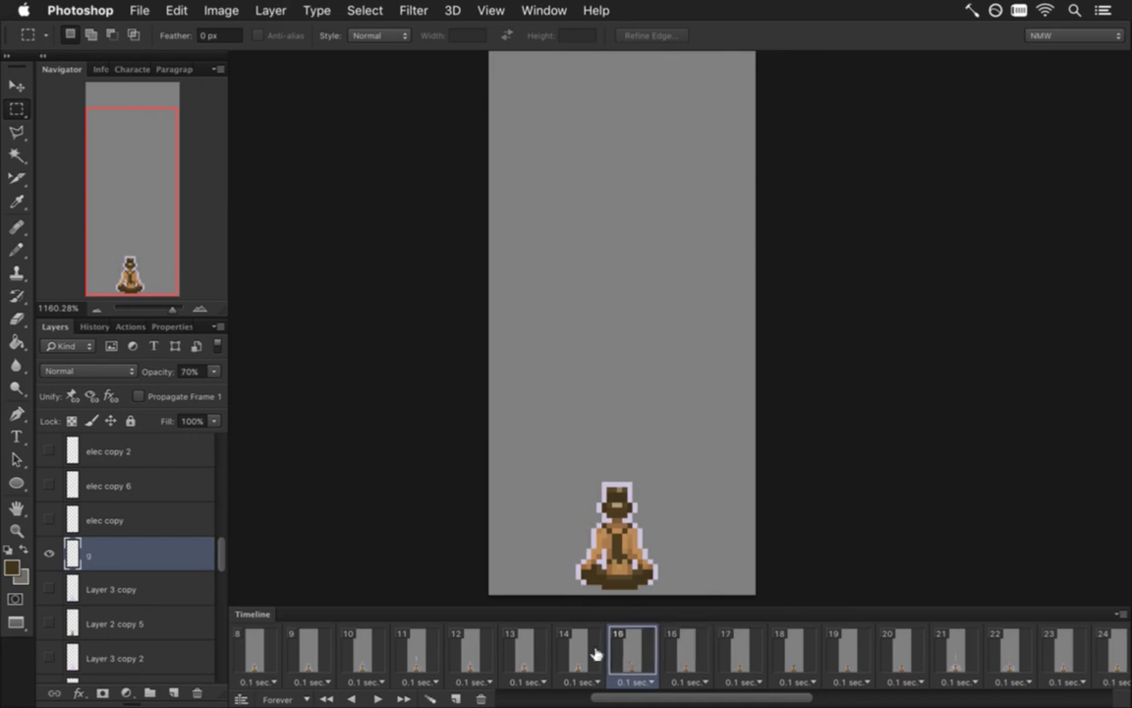
left_click(575, 652)
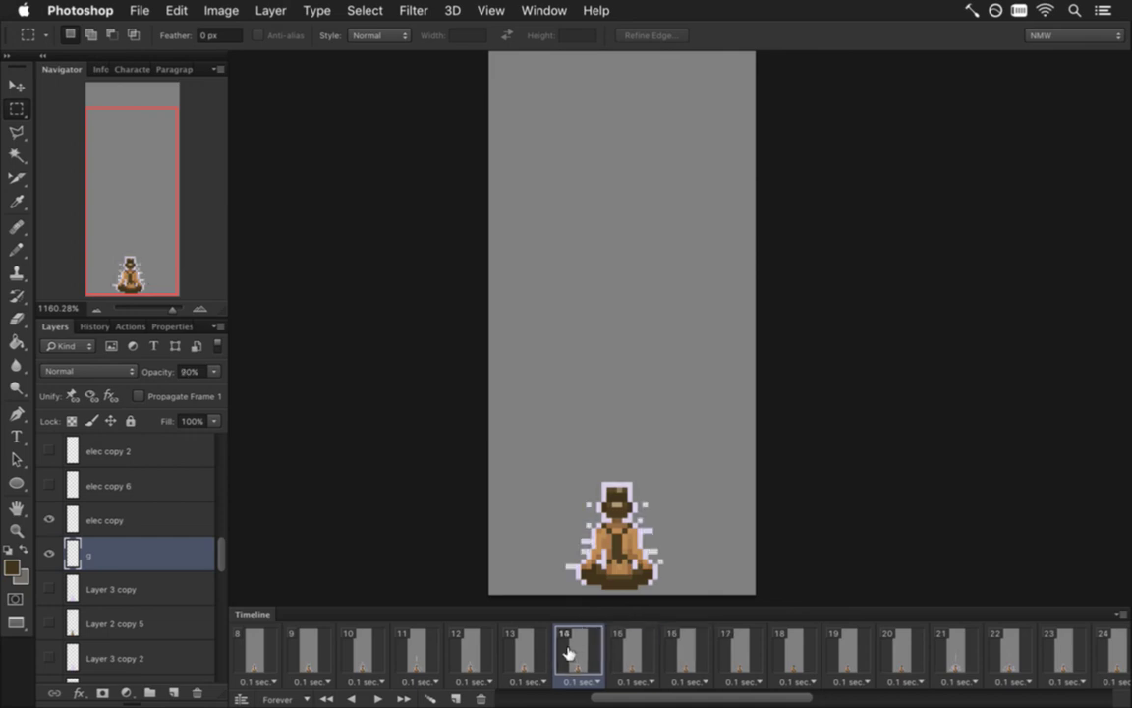
Fade the glow outline by setting layer g's opacity to 50% on frame 16 and 20% on frame 17.
left_click(629, 650)
left_click(688, 649)
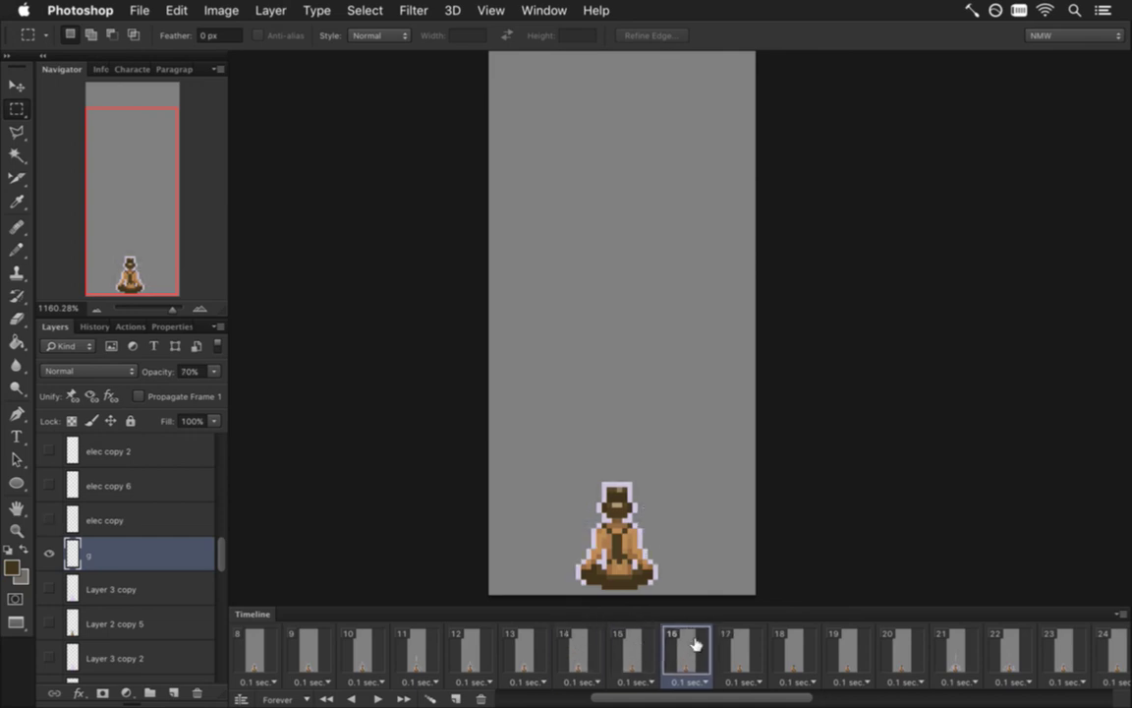
left_click(628, 651)
left_click(688, 649)
key("5")
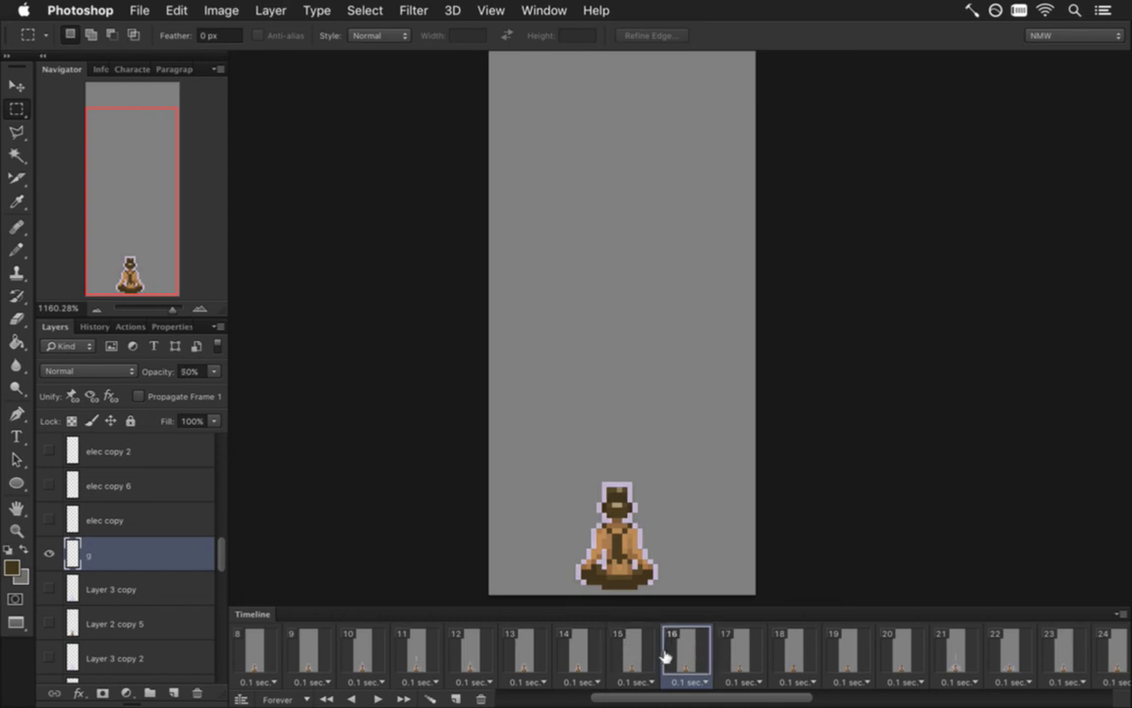
left_click(628, 650)
left_click(688, 650)
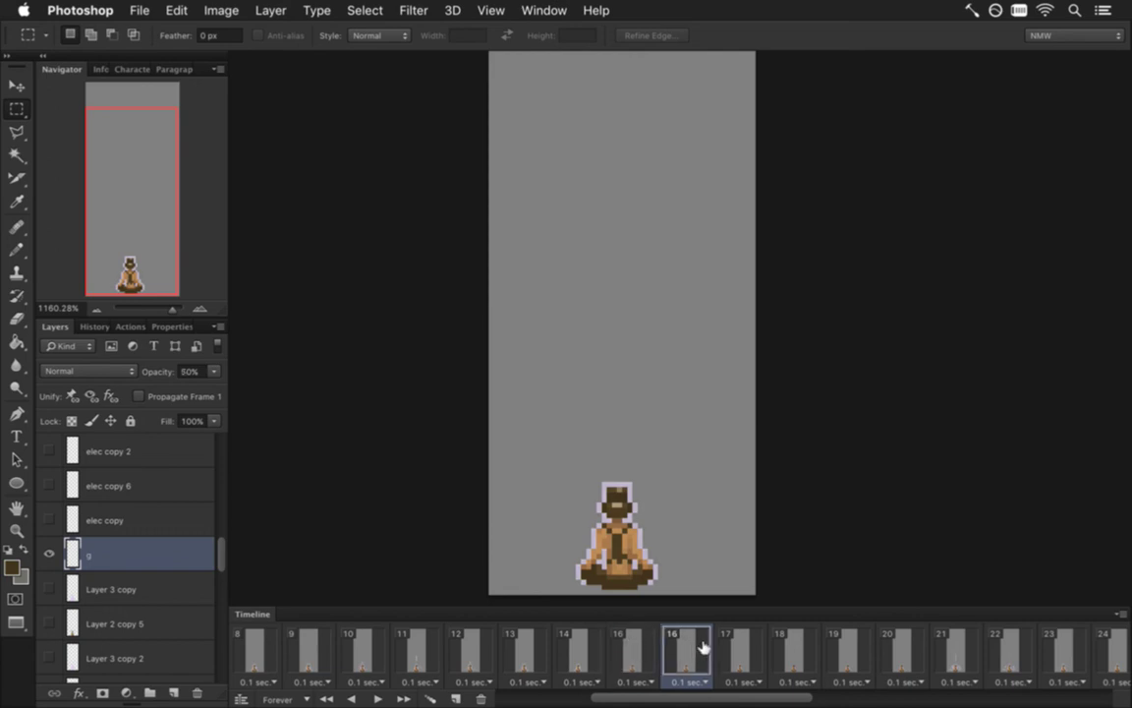
left_click(759, 650)
key("2")
left_click(796, 655)
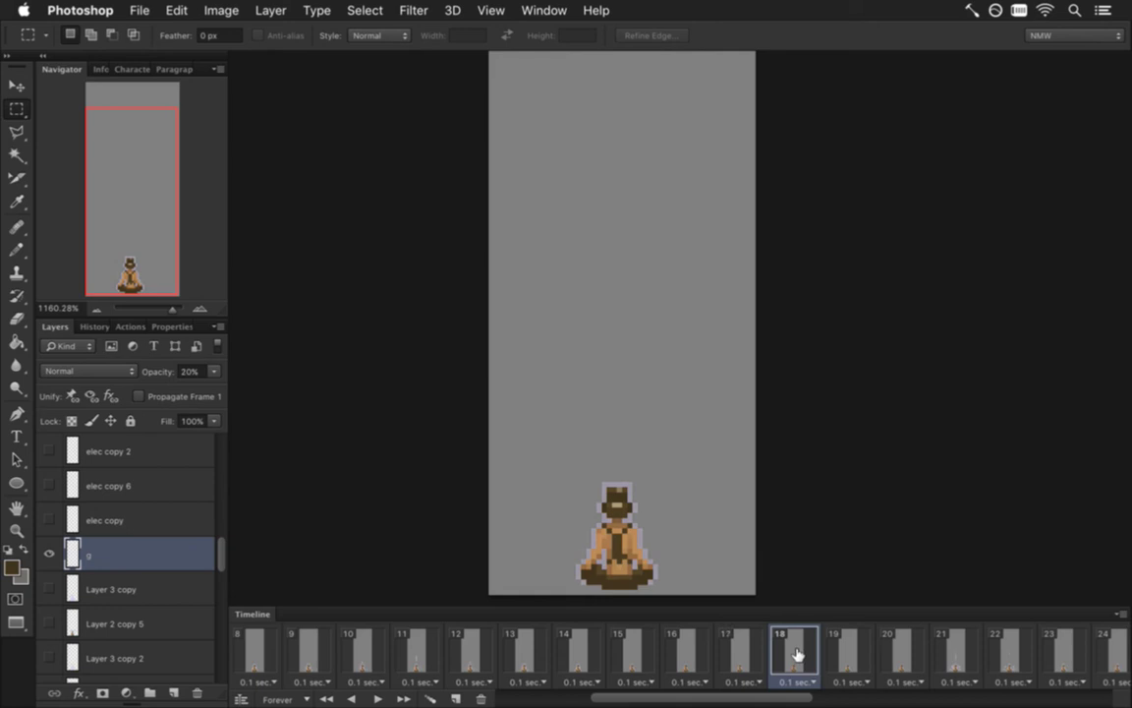
Step through frames 18 to 21 to check how the glow outline builds up into the particle burst.
left_click(854, 650)
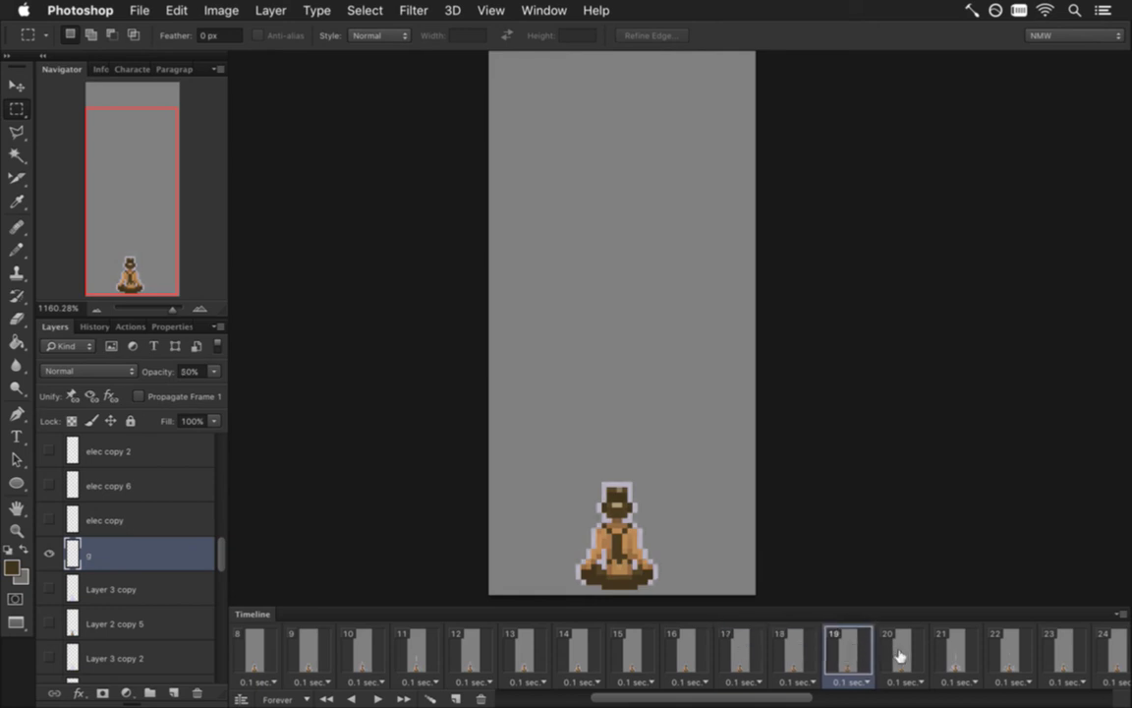
left_click(899, 654)
left_click(797, 651)
left_click(854, 650)
left_click(903, 648)
left_click(942, 651)
Step back from frame 15 to frame 5 to examine the particle sequence and the glow flicker preceding it.
left_click(644, 650)
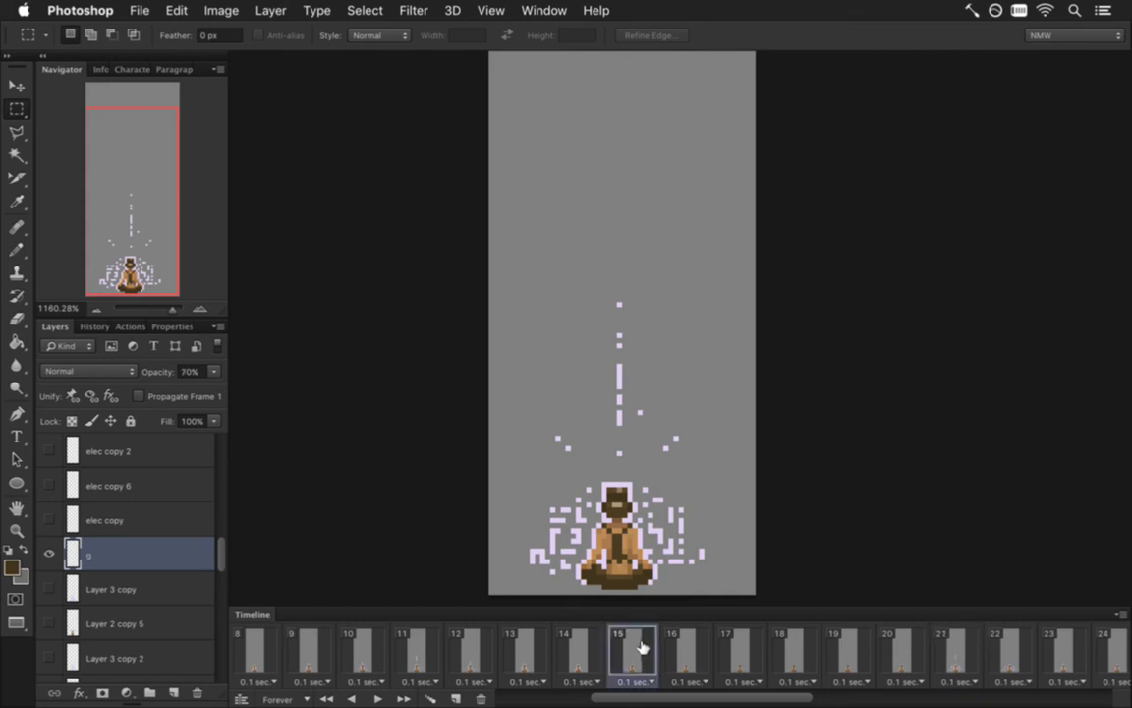
left_click(579, 652)
left_click(529, 649)
left_click(478, 650)
left_click(431, 648)
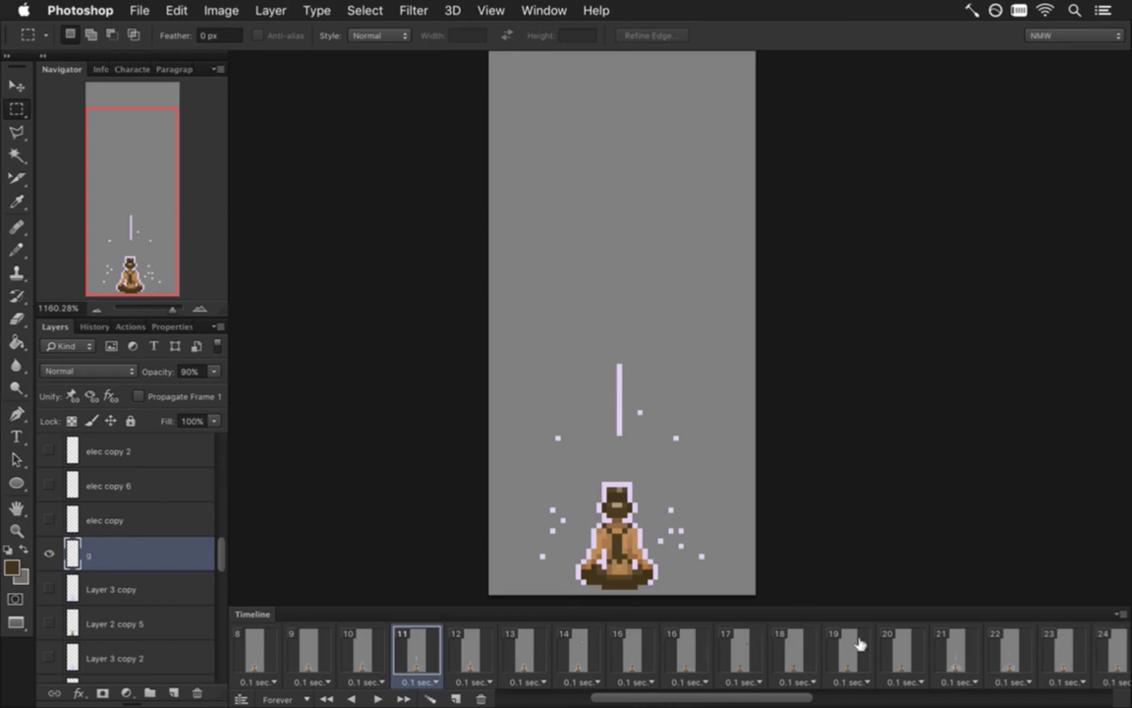
left_click_drag(691, 700, 597, 699)
left_click(746, 647)
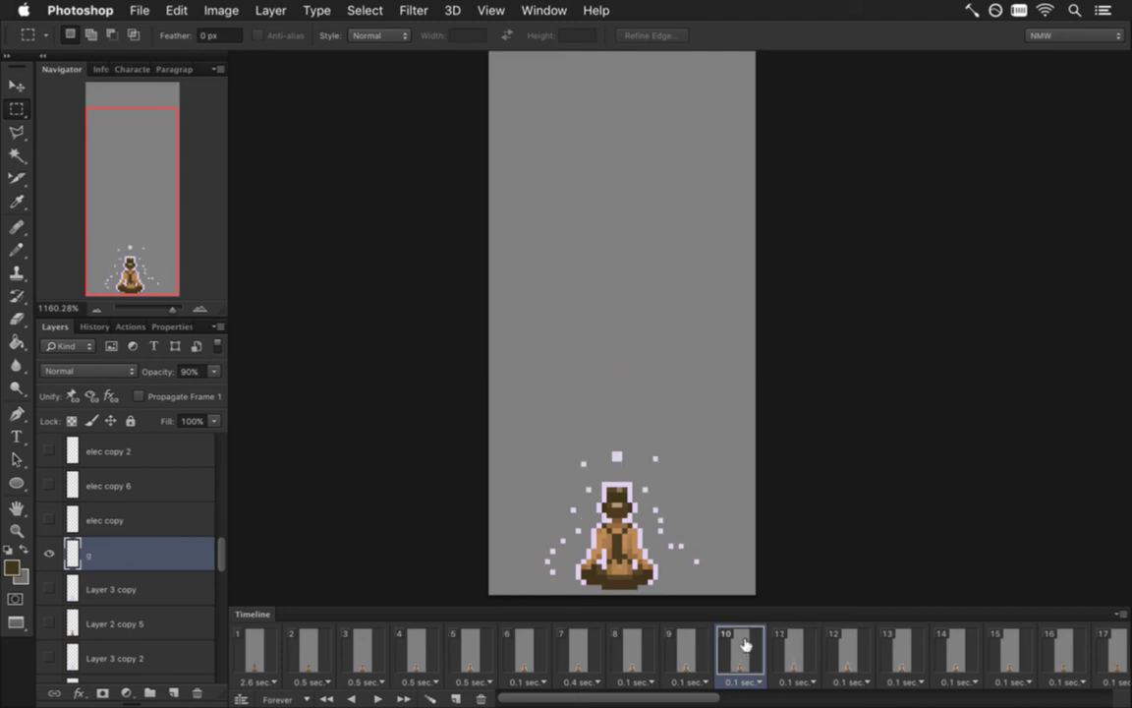
left_click(668, 650)
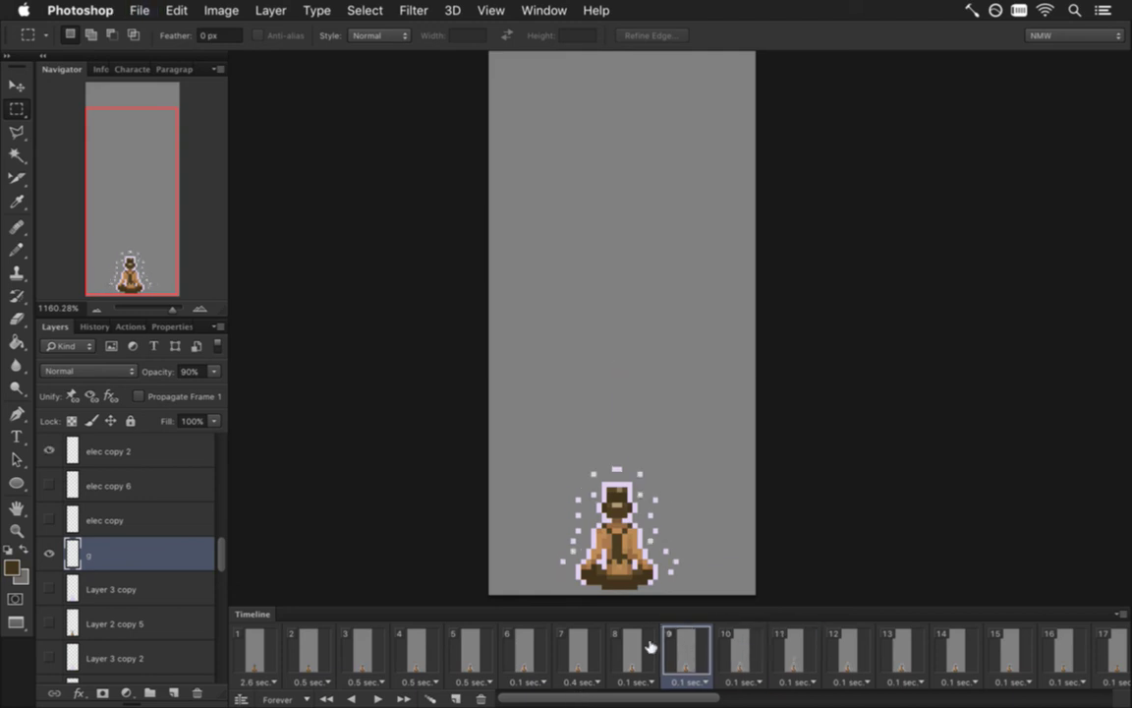
left_click(614, 650)
left_click(573, 650)
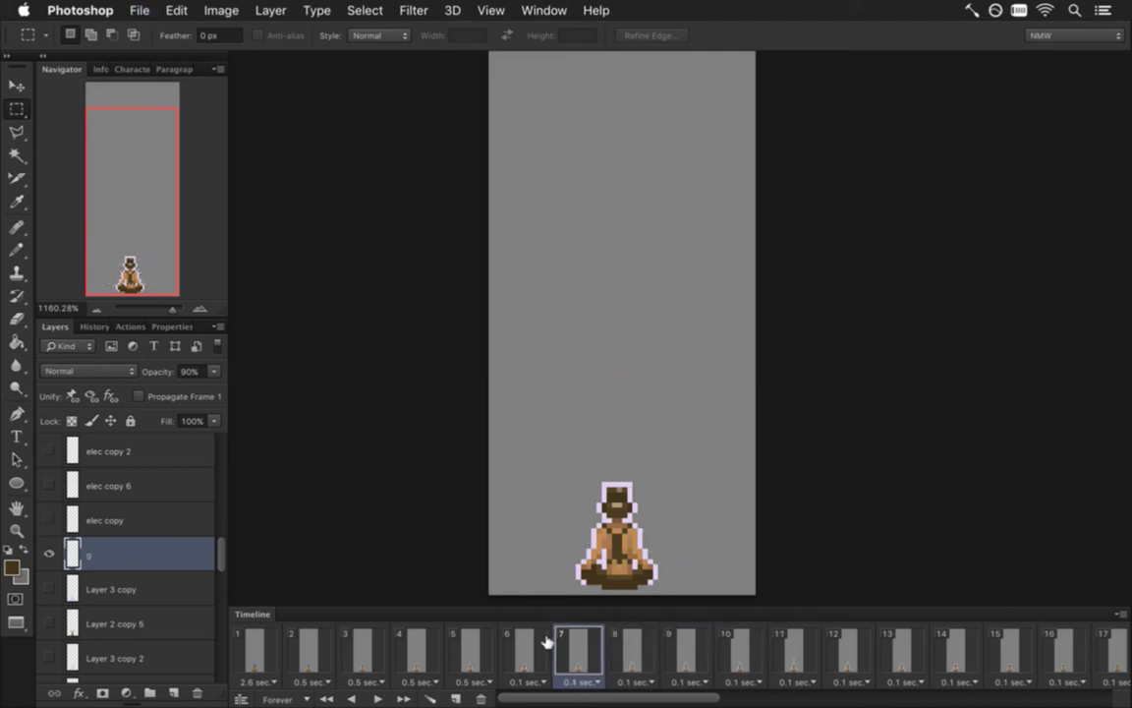
left_click(523, 645)
left_click(491, 651)
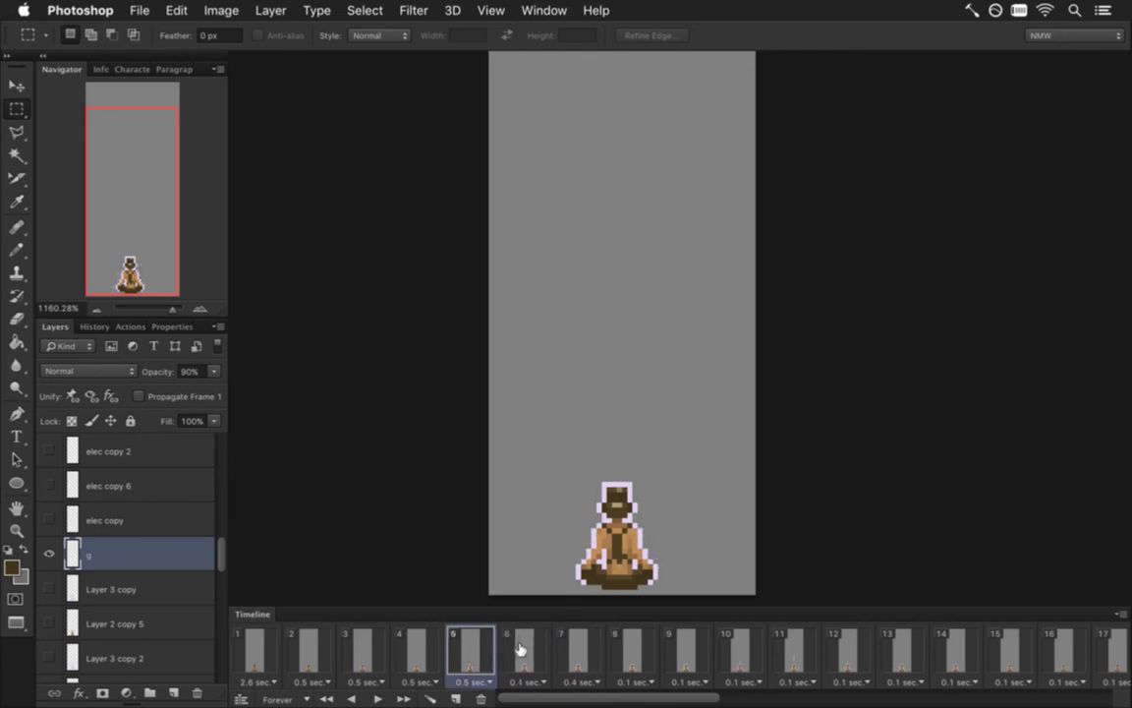
left_click(521, 648)
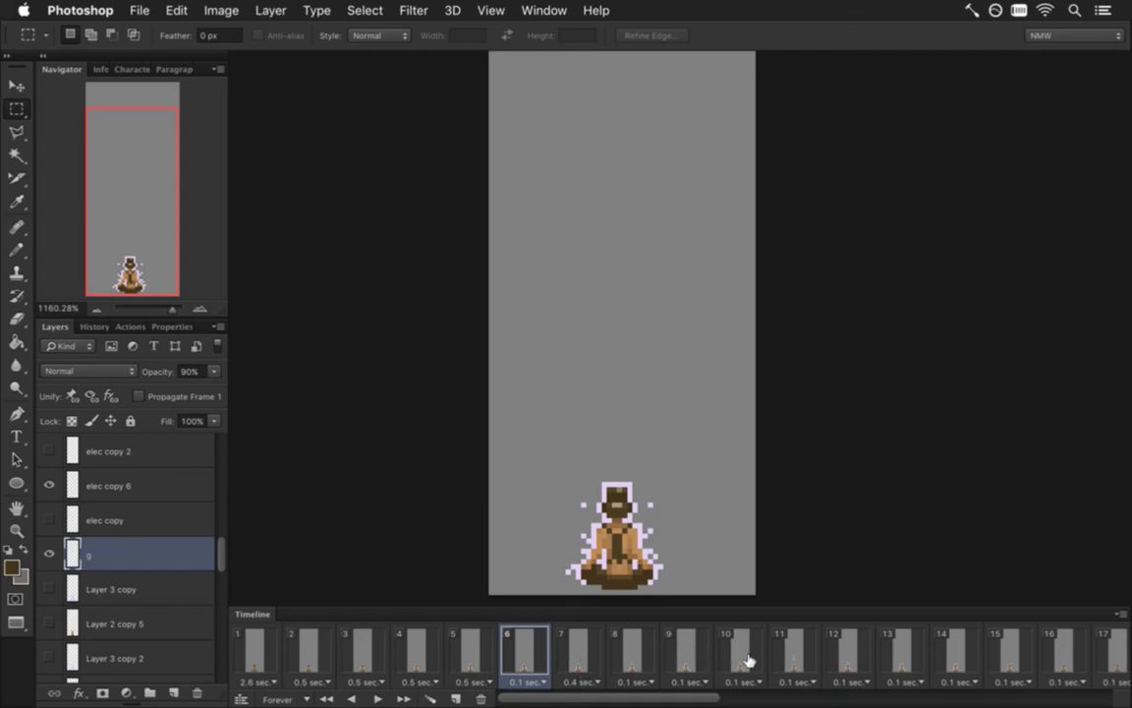
Set frame 7's delay to 0.1 seconds and duplicate the frame three times to hold the glow before the particles.
left_click(581, 647)
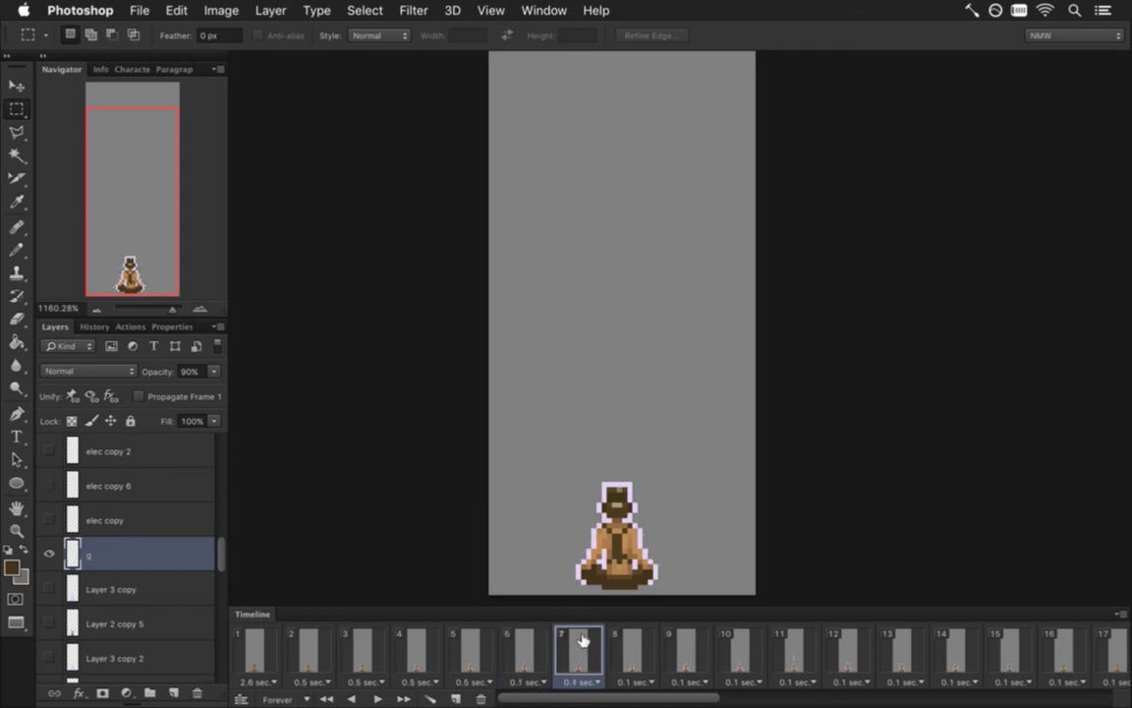
left_click(581, 681)
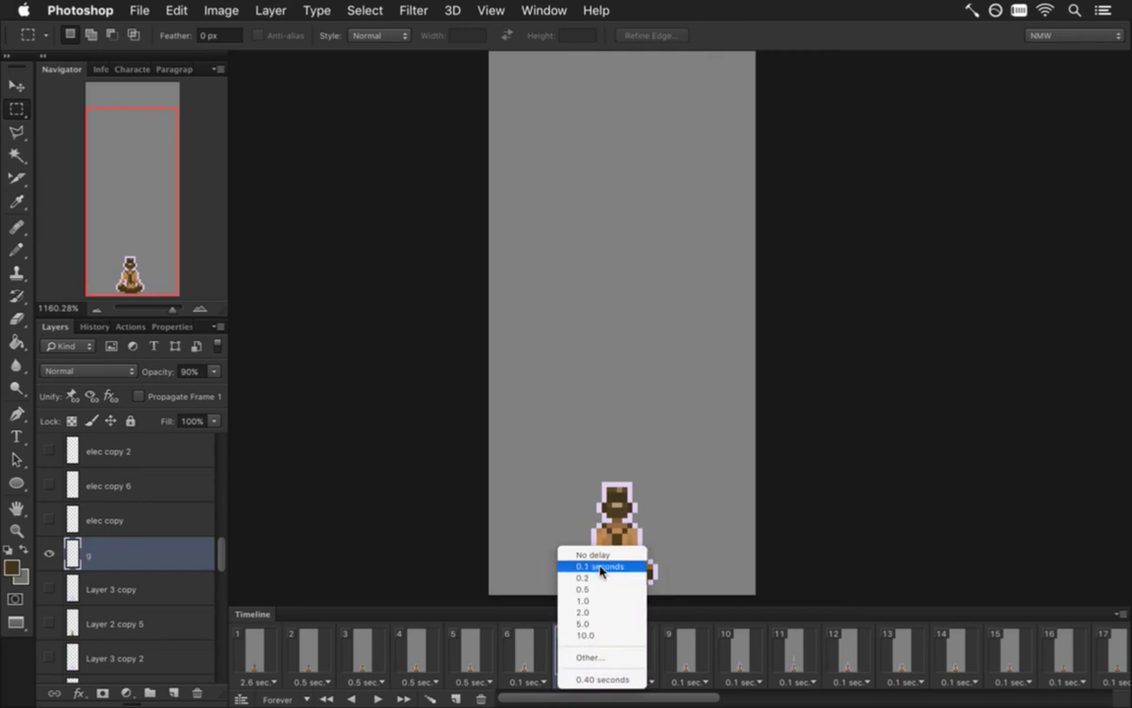
key("Escape")
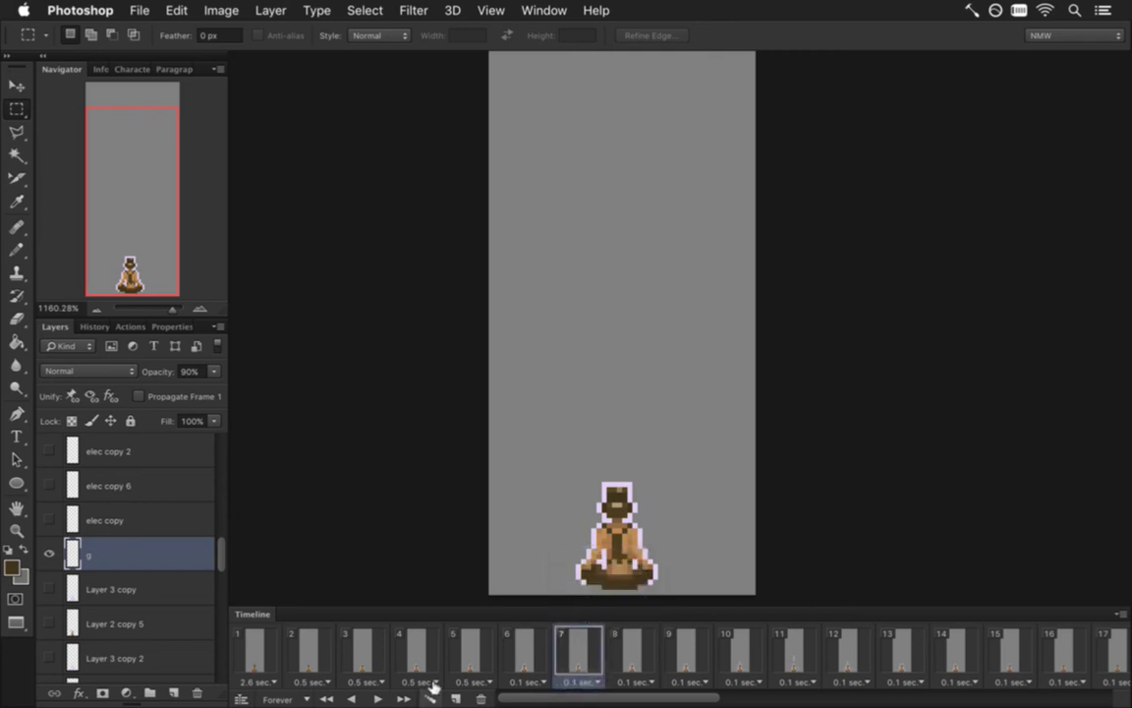
left_click(403, 699)
left_click(403, 699)
left_click(454, 694)
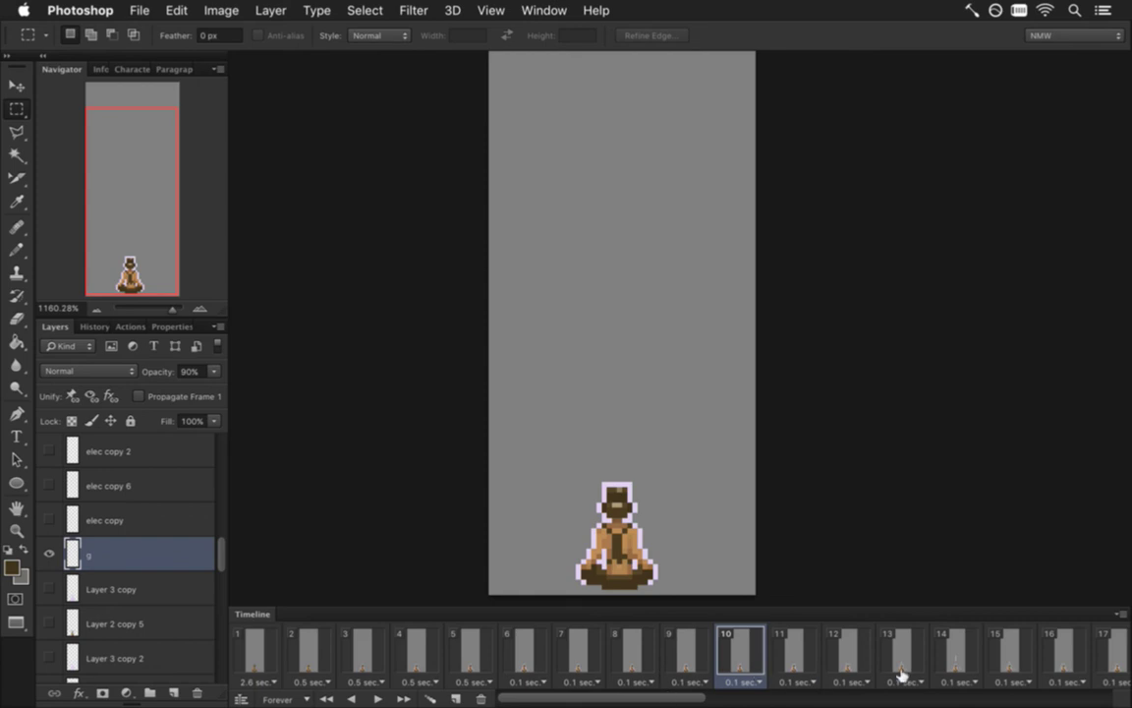
left_click(958, 651)
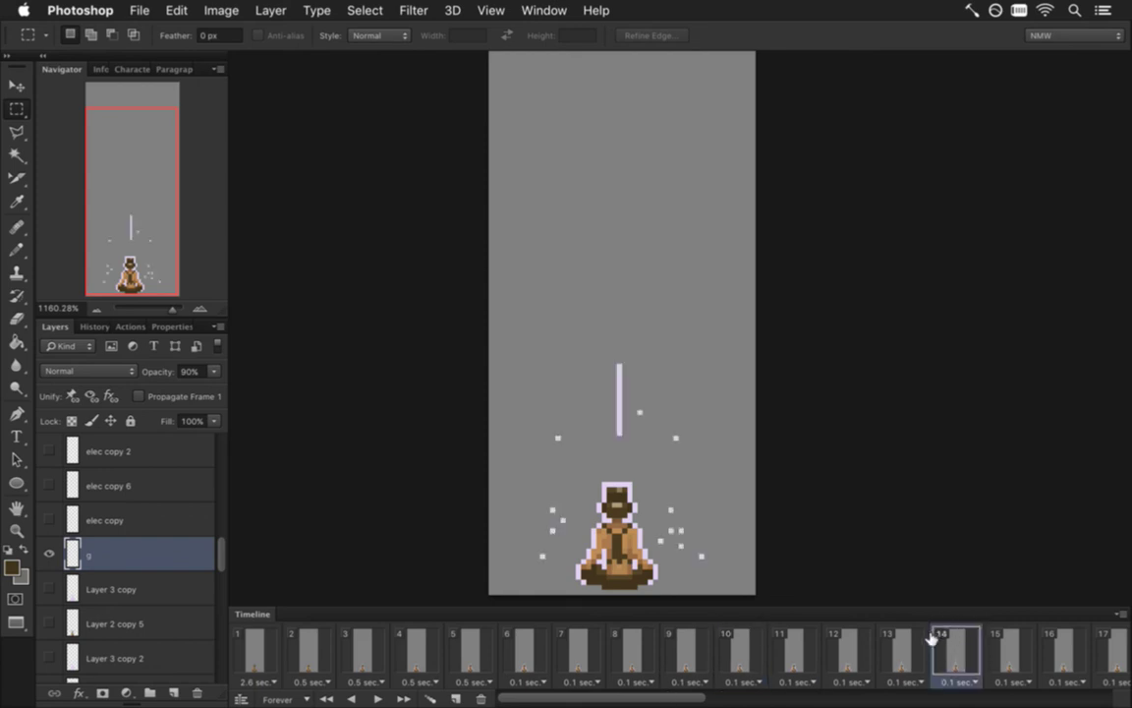
left_click(896, 650)
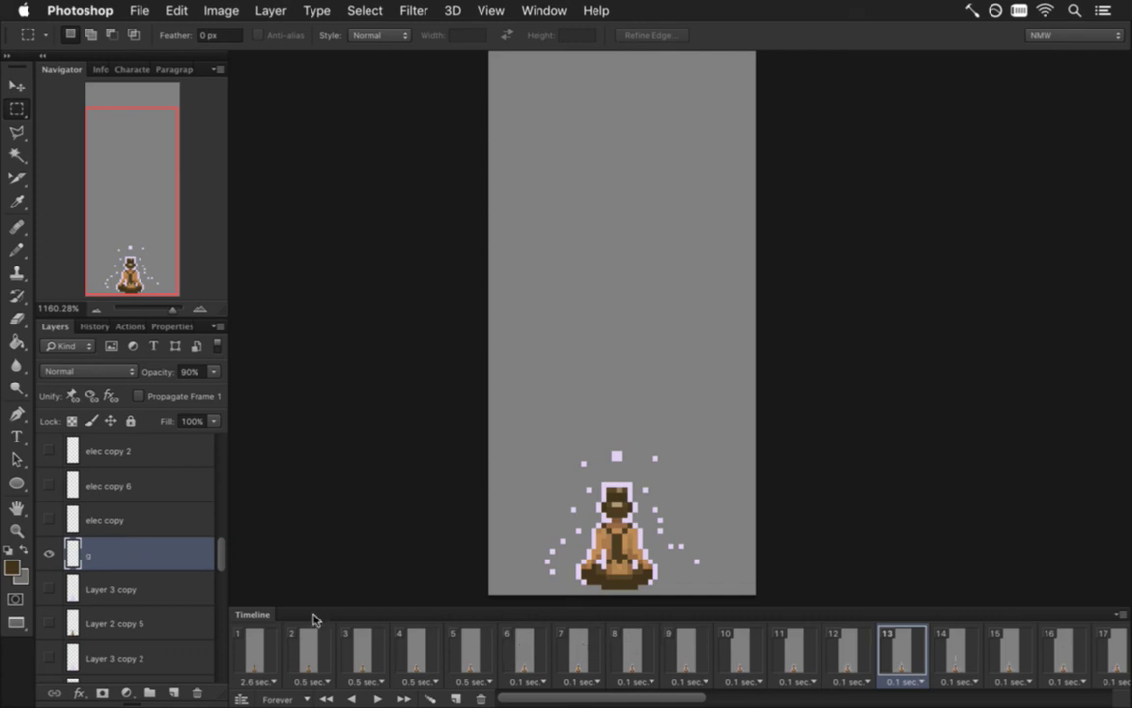
Set the first frame's delay to 2.5 seconds.
left_click(256, 659)
left_click(260, 681)
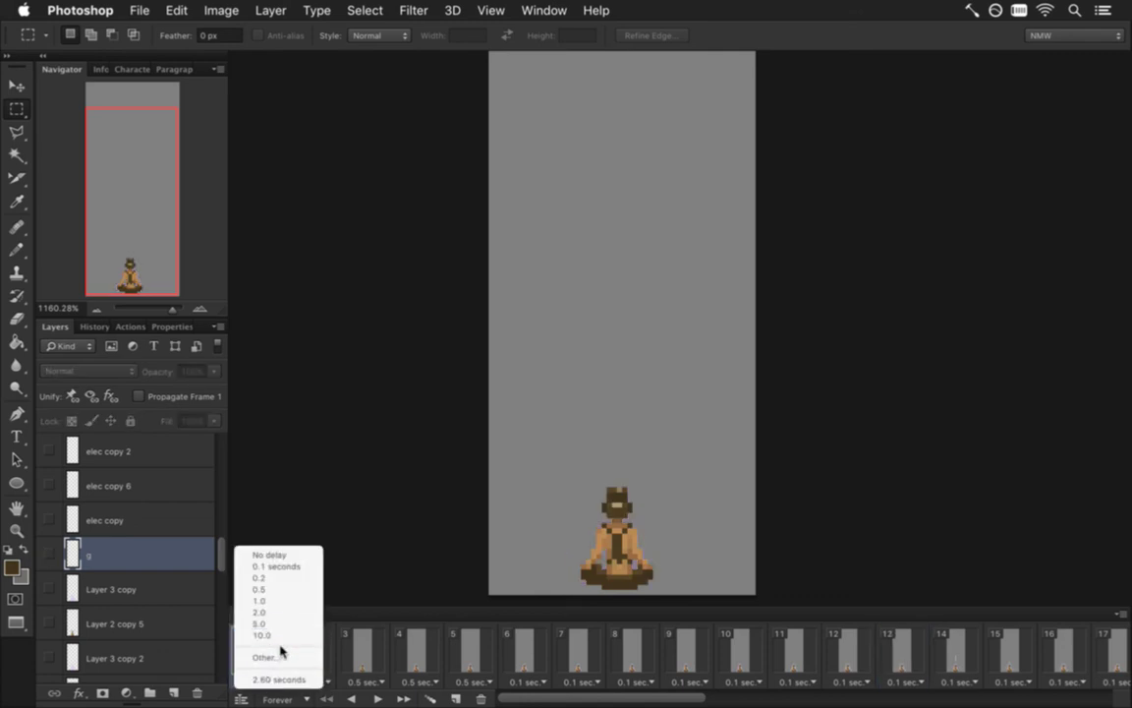
left_click(267, 657)
left_click(527, 344)
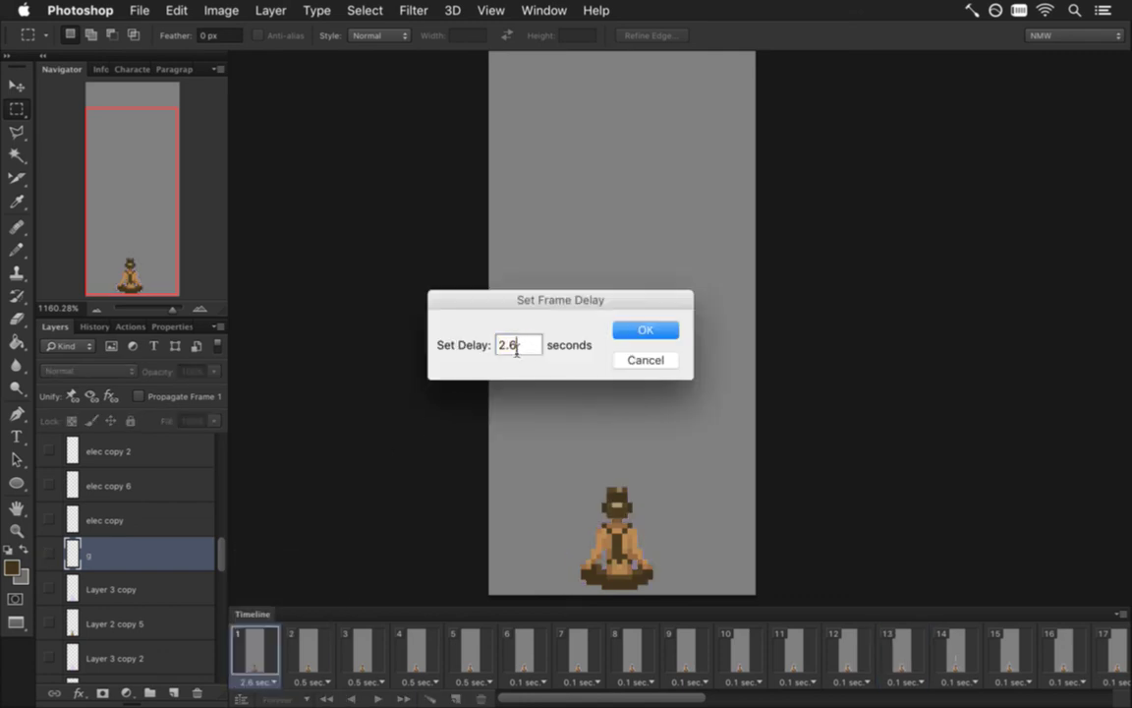
key("Return")
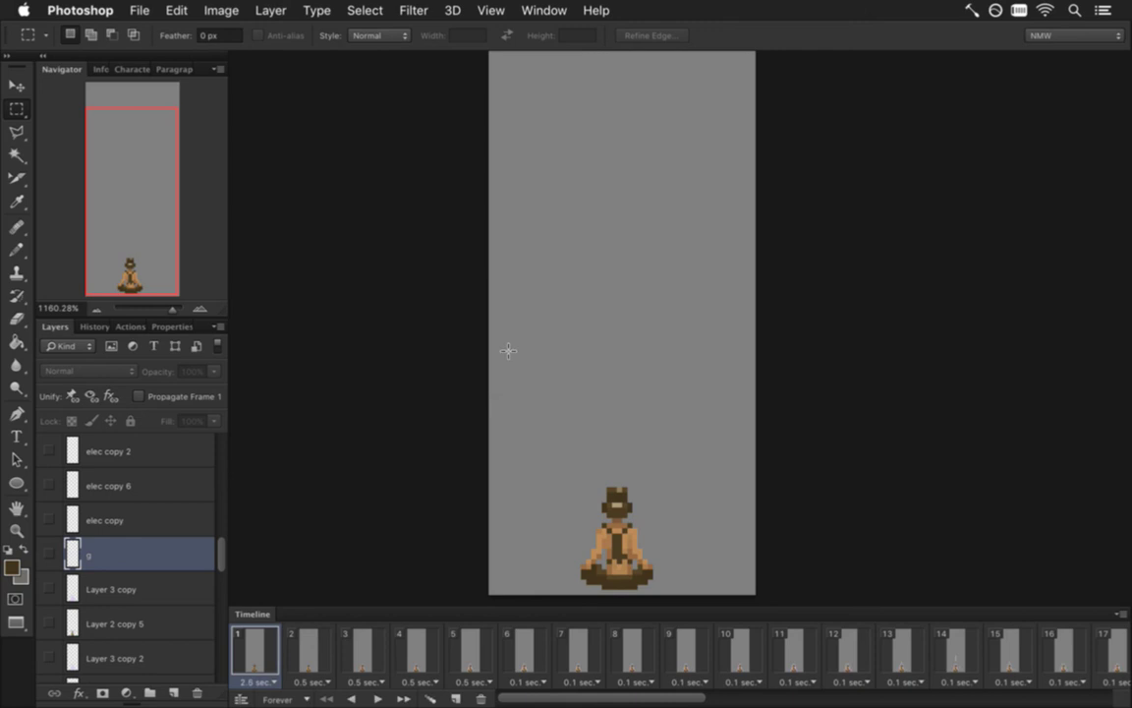
Review frames 5 to 8 and duplicate frame 7 once more to lengthen the glow hold before the particles.
left_click(595, 651)
left_click(627, 649)
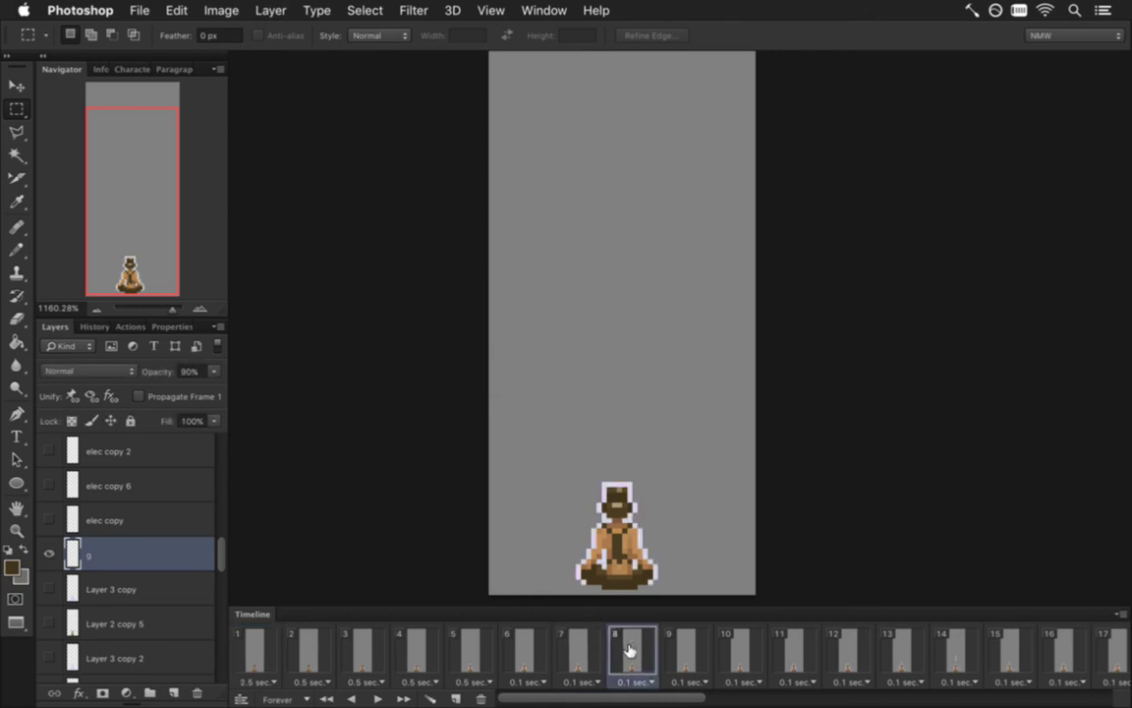
left_click(519, 648)
left_click(474, 649)
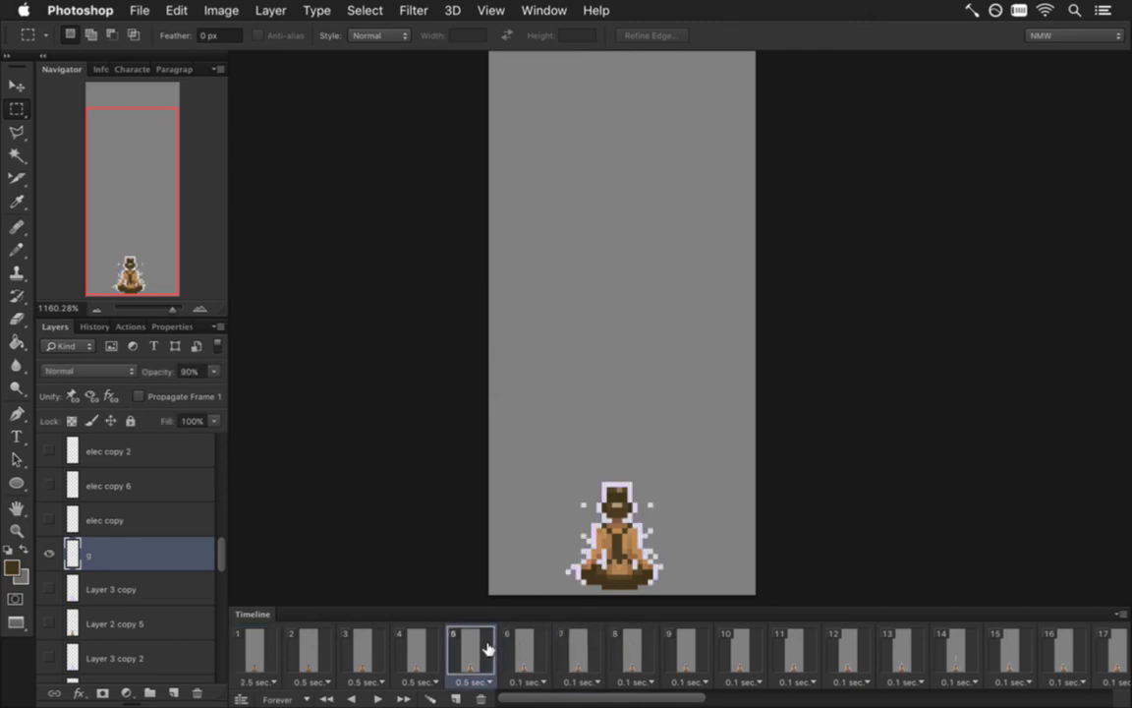
left_click(517, 651)
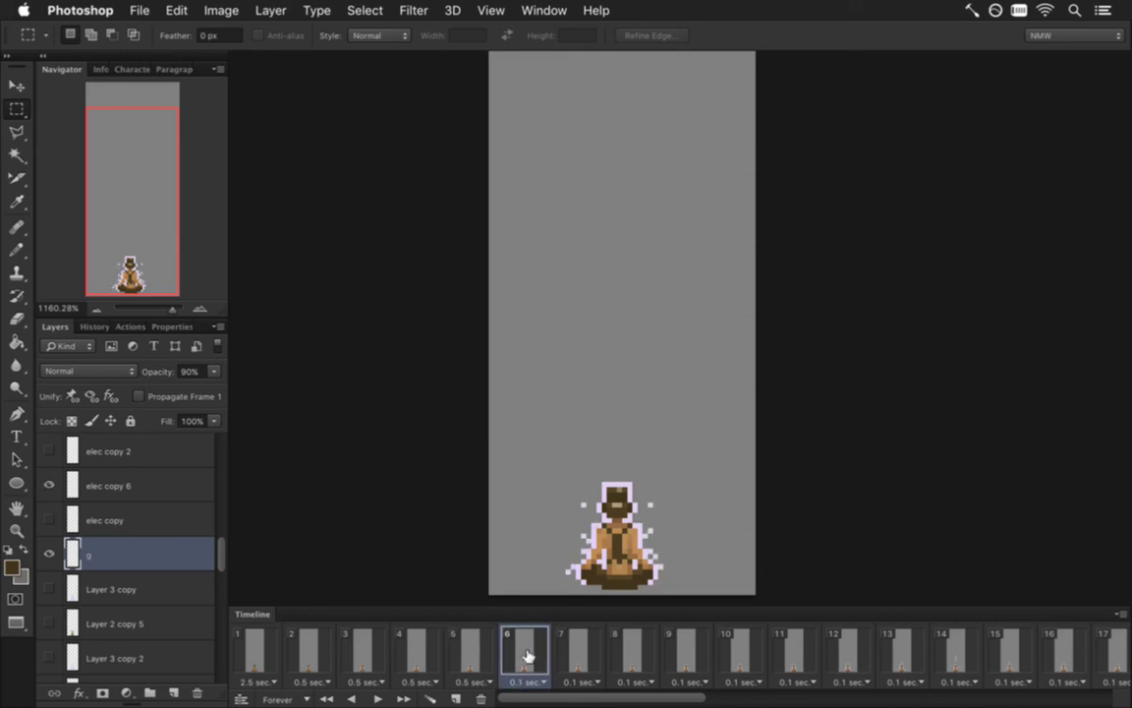
left_click(580, 652)
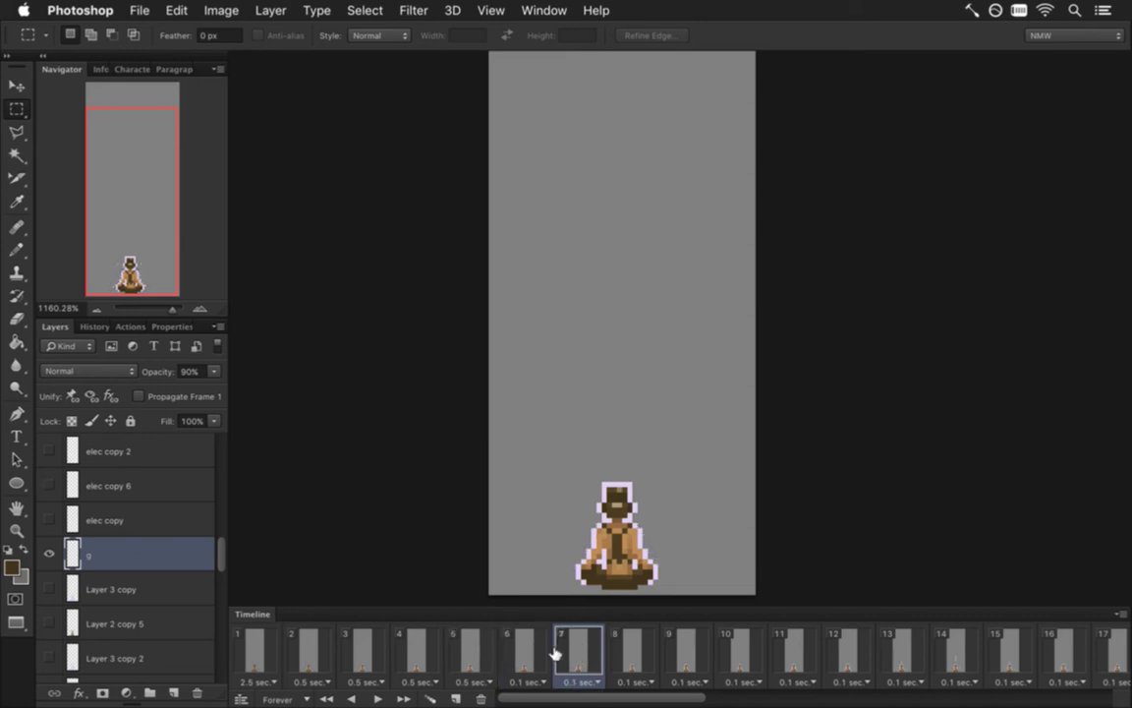
left_click(457, 696)
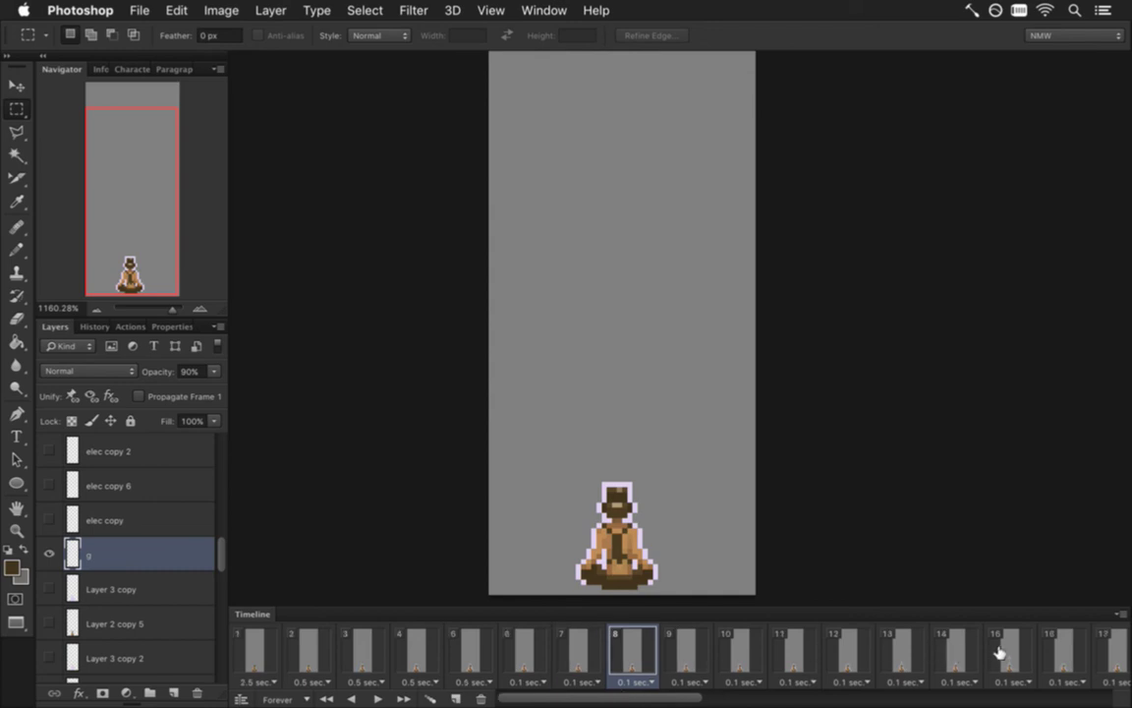
left_click(959, 649)
left_click(911, 651)
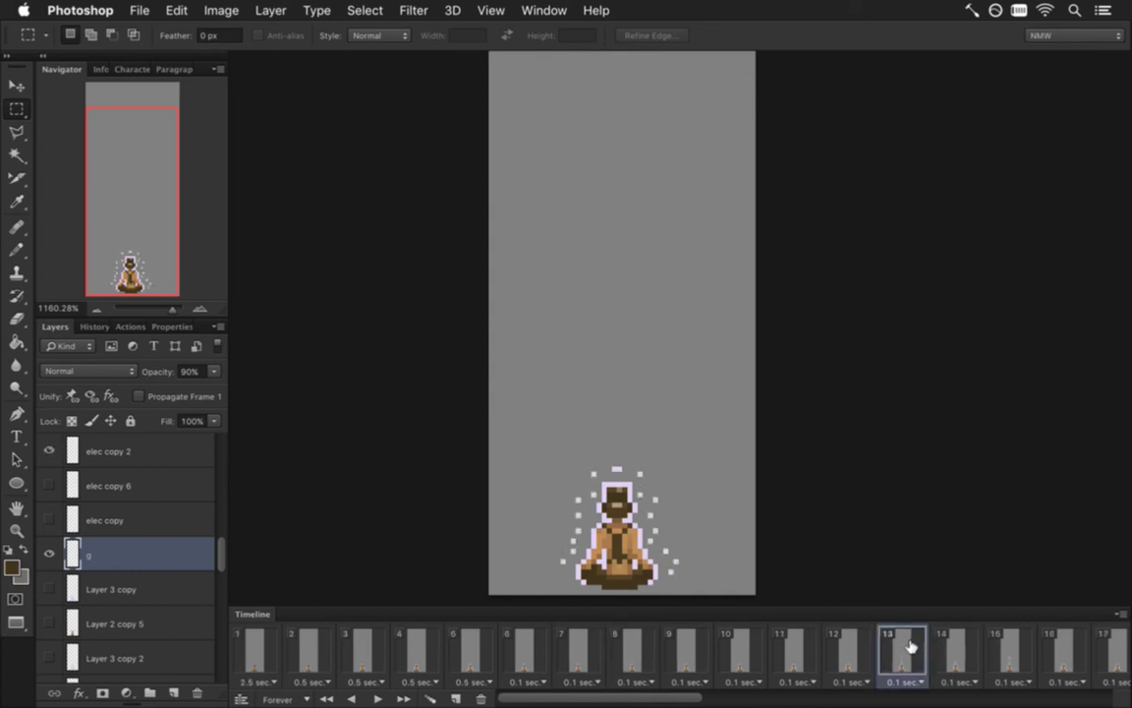
Review frames 12 to 15 and move the particle-burst frame 14 to position 6, ahead of the elec copy 6 frame.
left_click(958, 651)
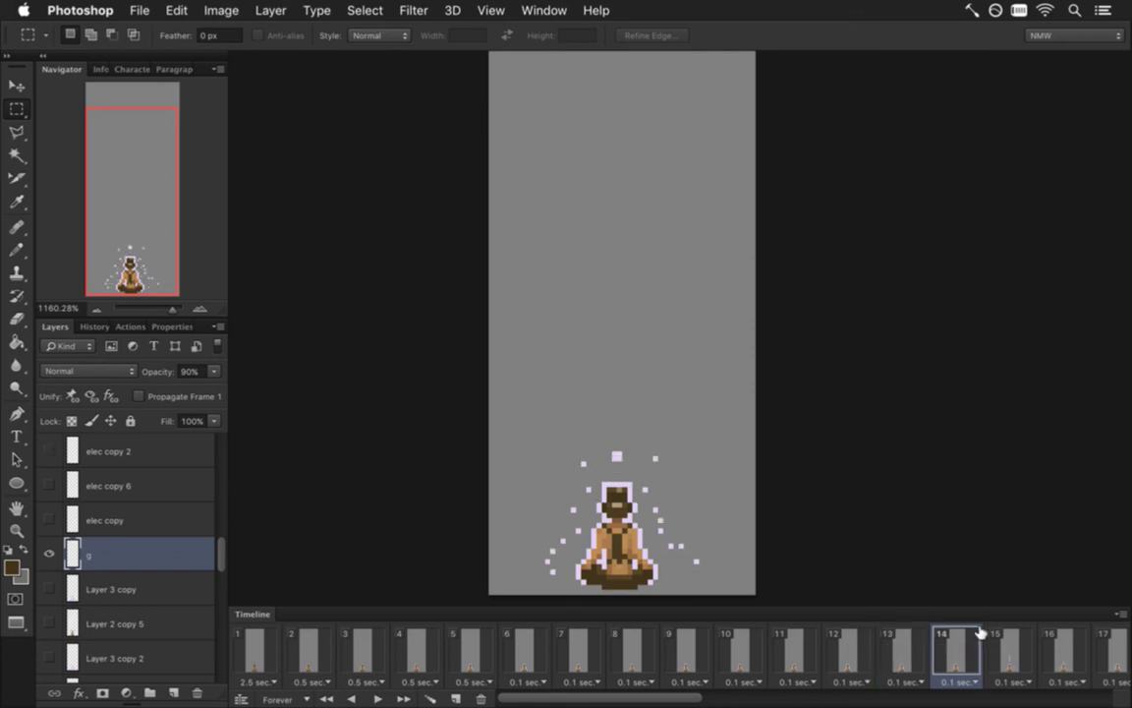
left_click(987, 646)
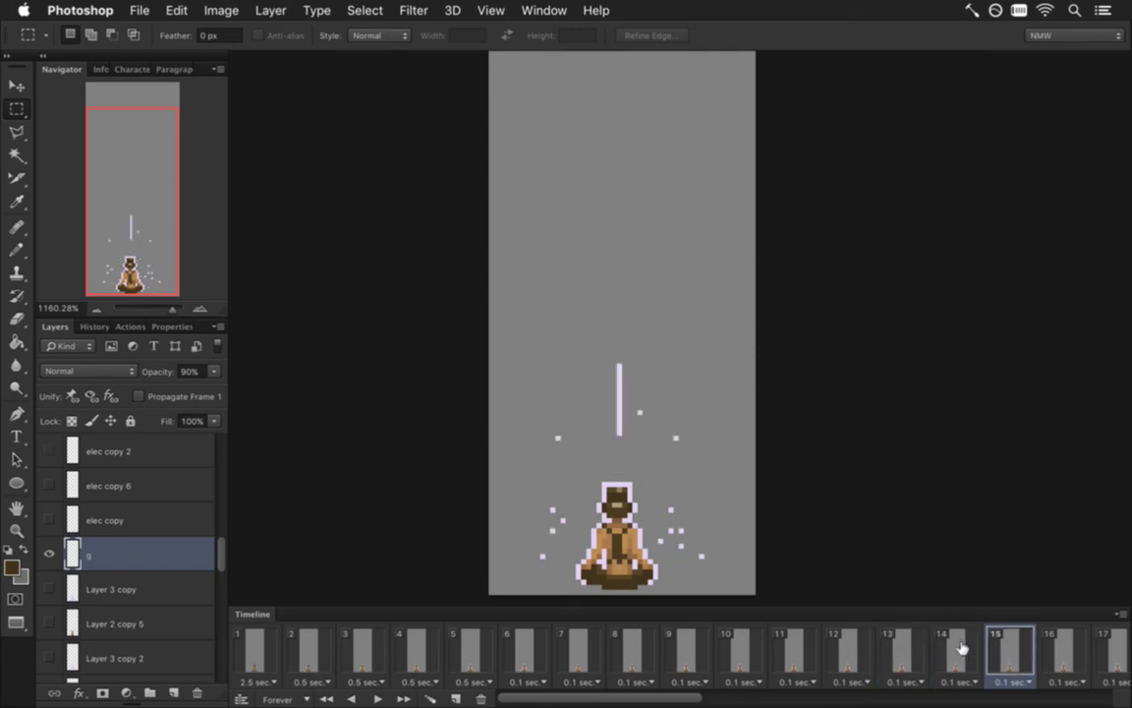
left_click(959, 648)
left_click(905, 649)
left_click(849, 648)
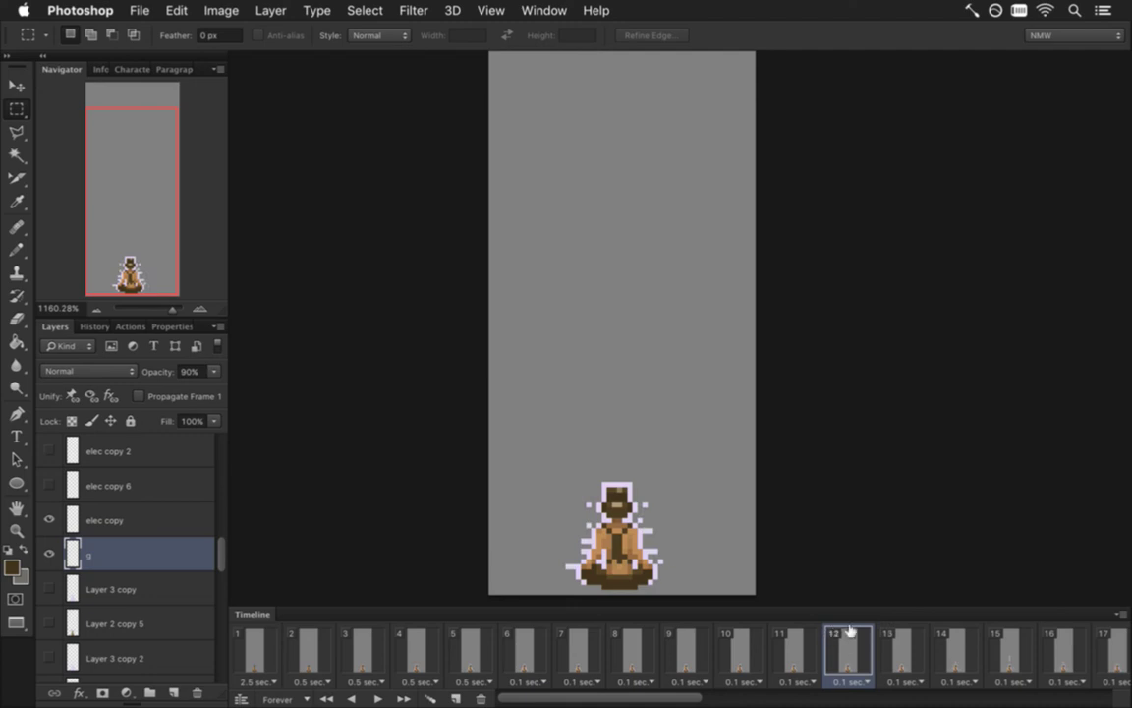
left_click(958, 649)
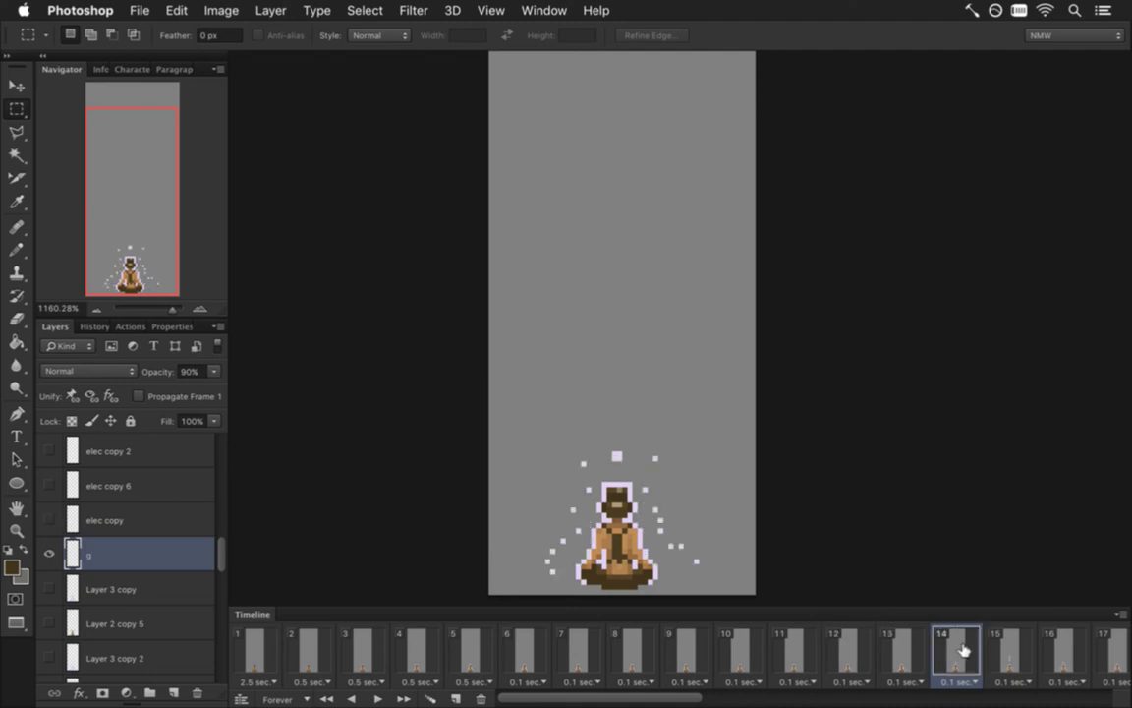
left_click(538, 646)
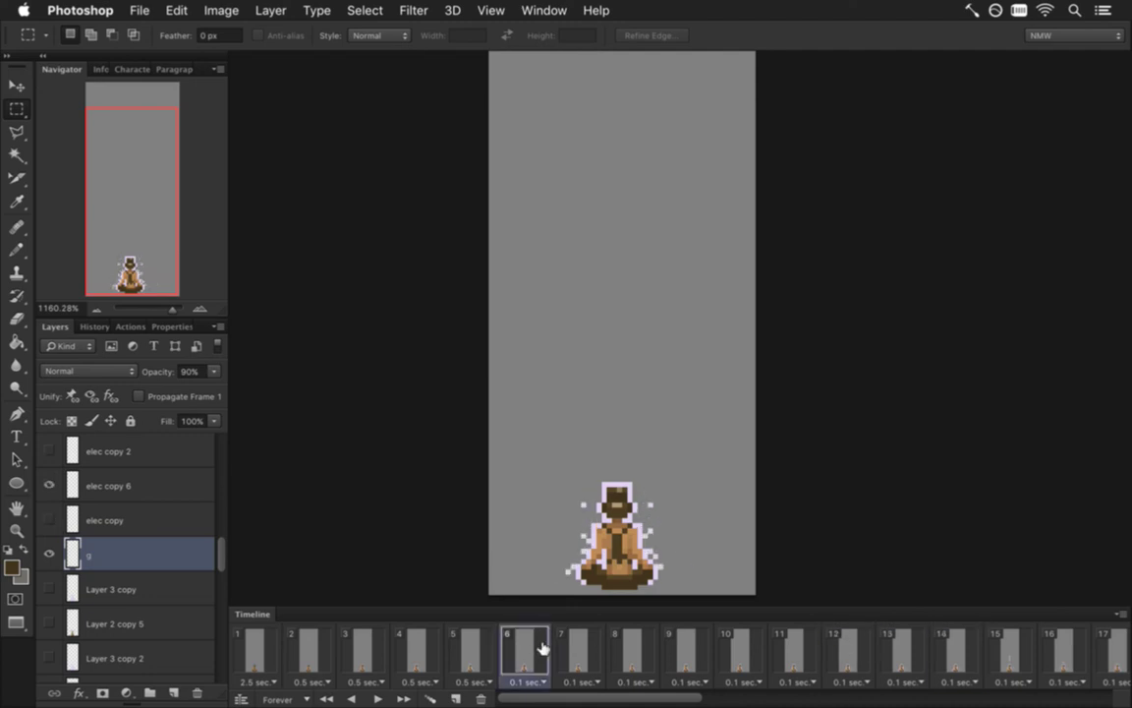
left_click(960, 649)
left_click_drag(960, 648, 505, 662)
Move the elec copy frame to position 7 and the elec copy 2 frame to position 8, right behind the particle burst.
left_click(914, 656)
left_click_drag(912, 646, 557, 664)
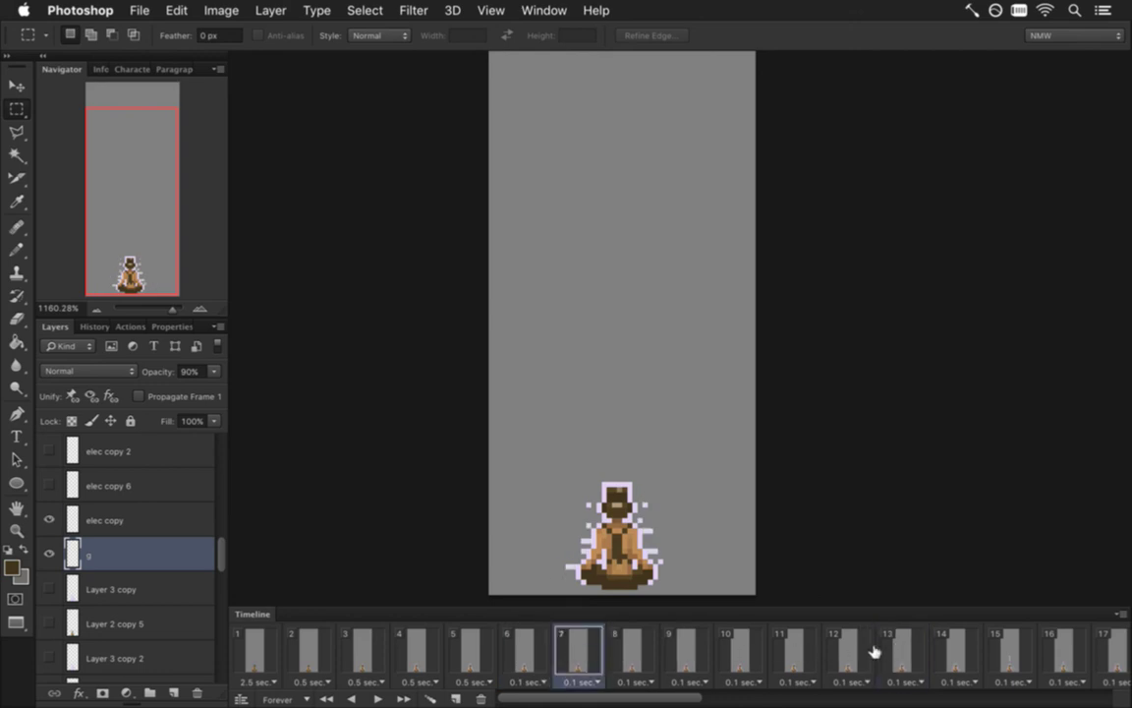
left_click(857, 651)
left_click(906, 649)
left_click(953, 651)
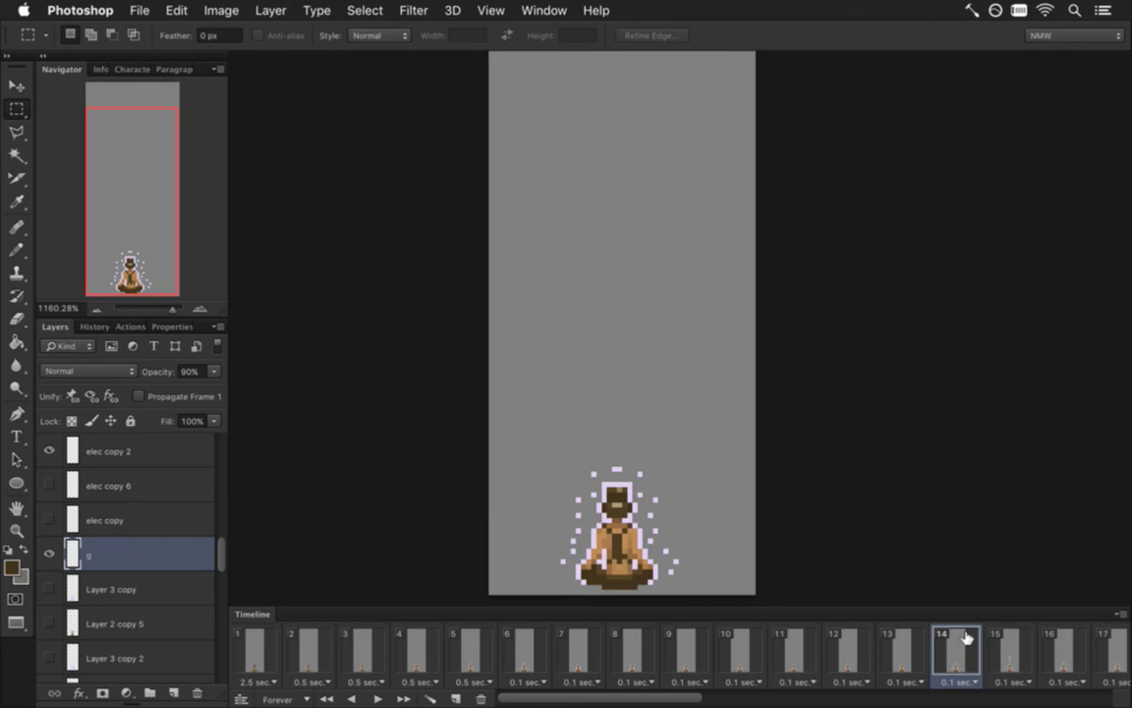
left_click_drag(958, 652, 636, 676)
Review frames 9 to 14 and set the g outline layer's opacity to 50% in frame 14.
left_click(688, 649)
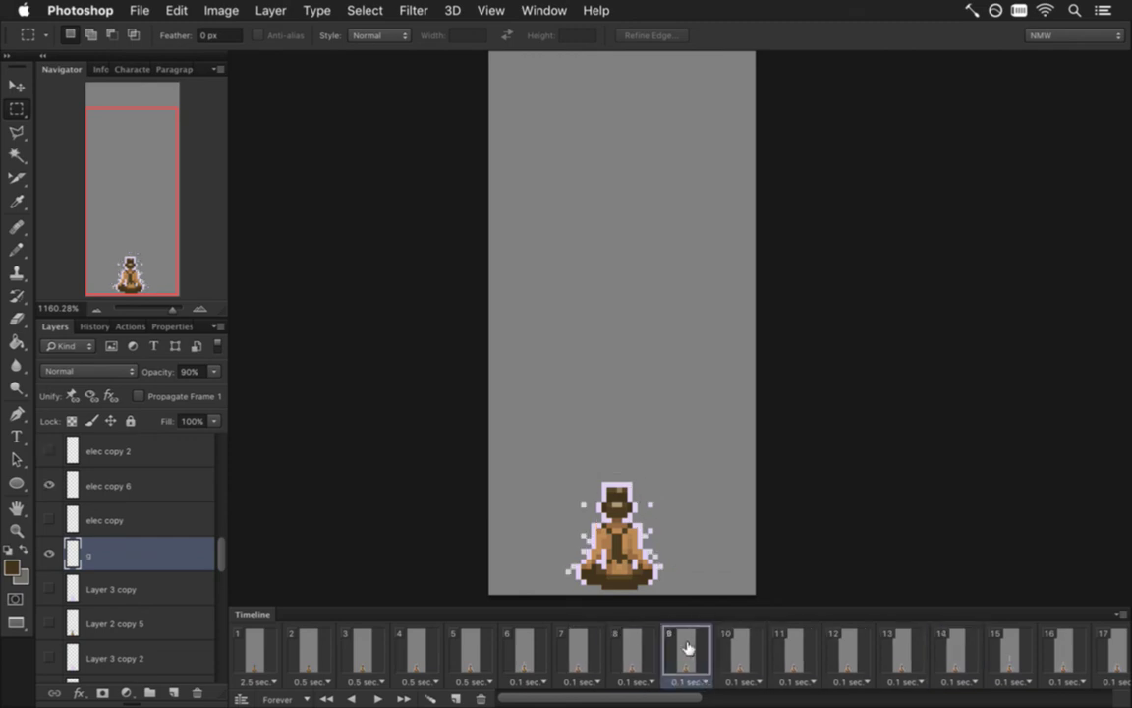
left_click(745, 651)
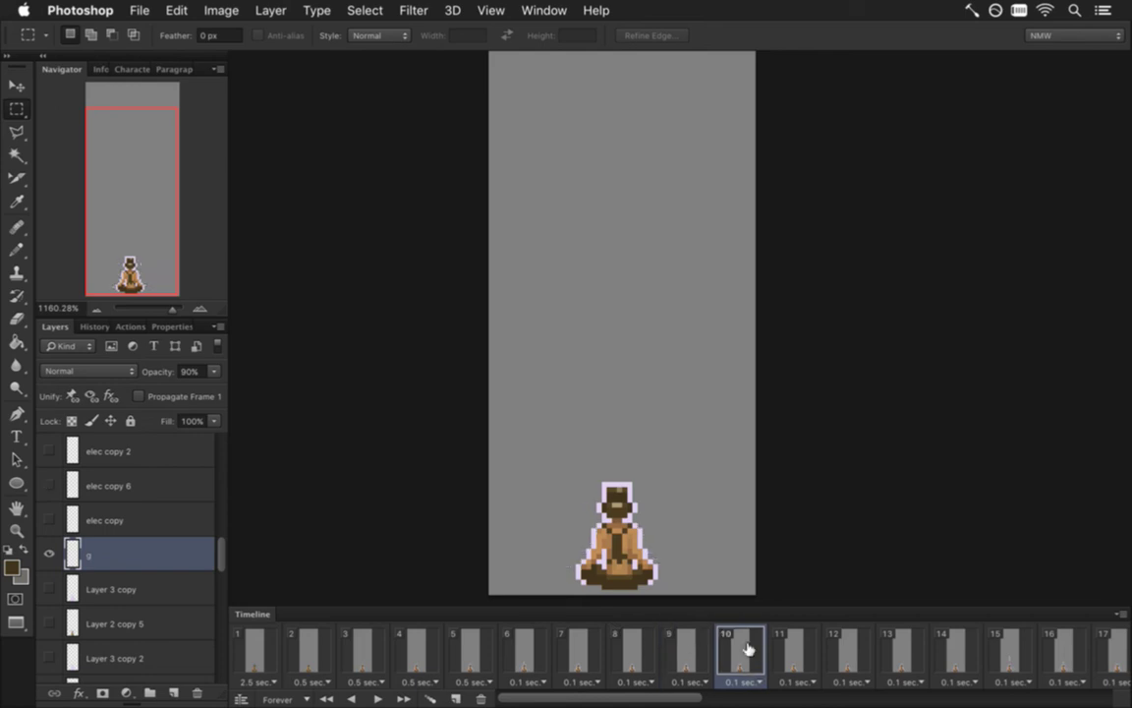
left_click(798, 647)
left_click(857, 653)
left_click(889, 653)
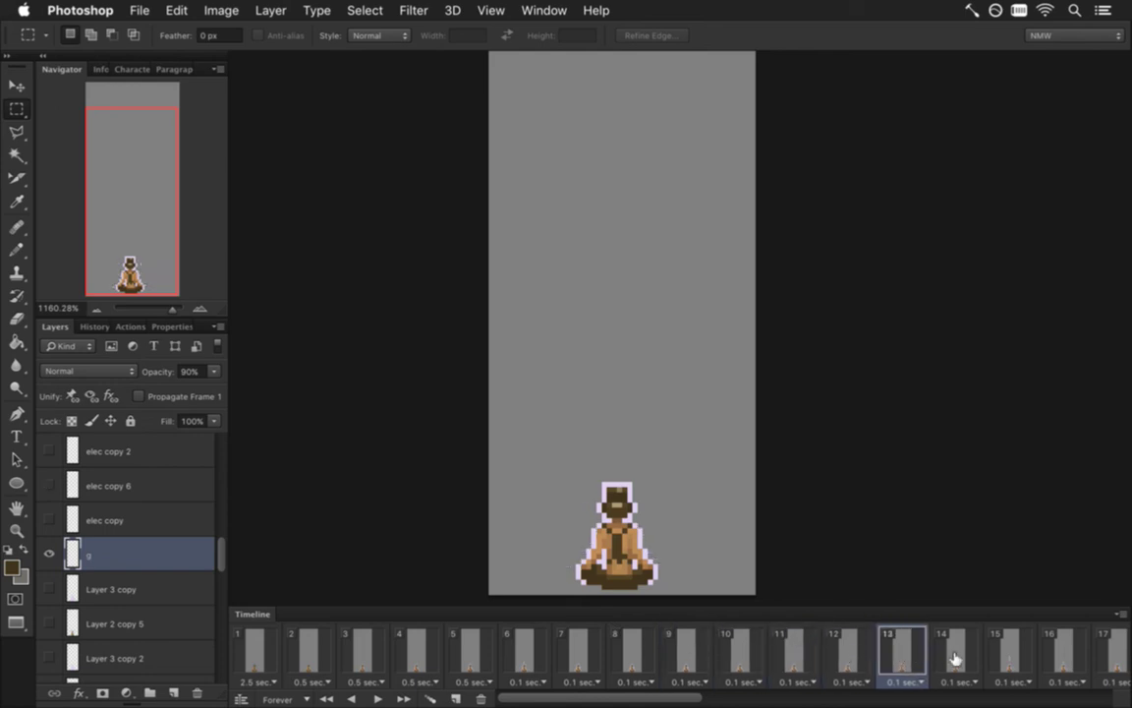
left_click(963, 654)
key("Left")
key("Right")
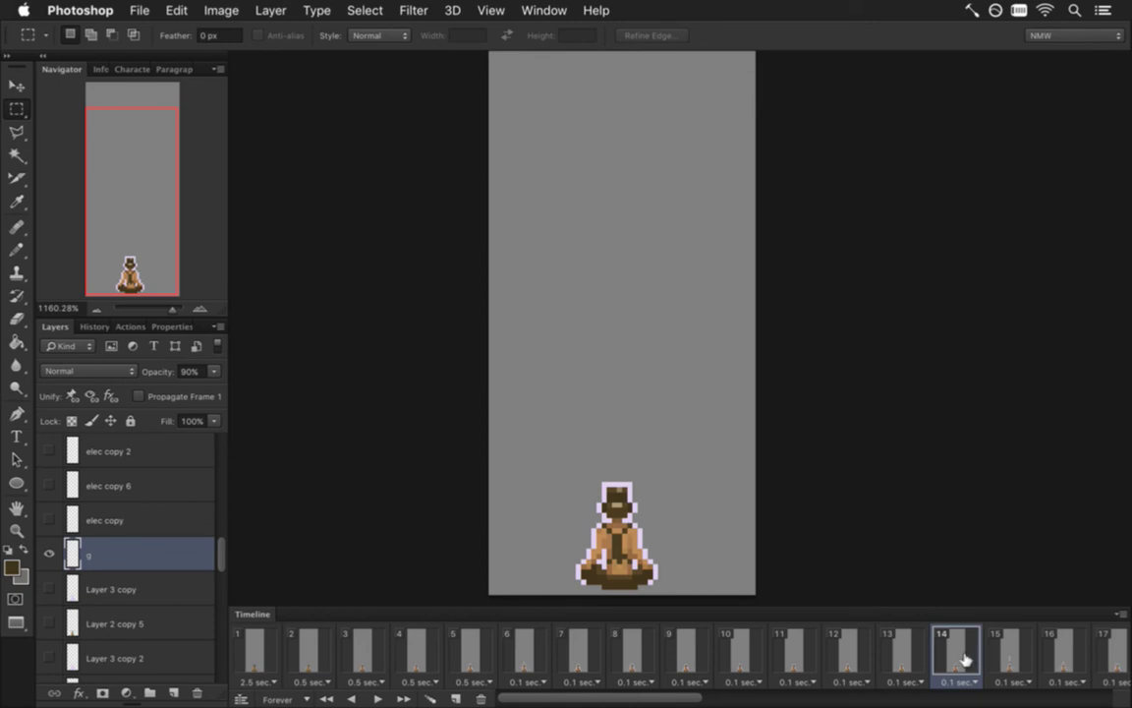
key("5")
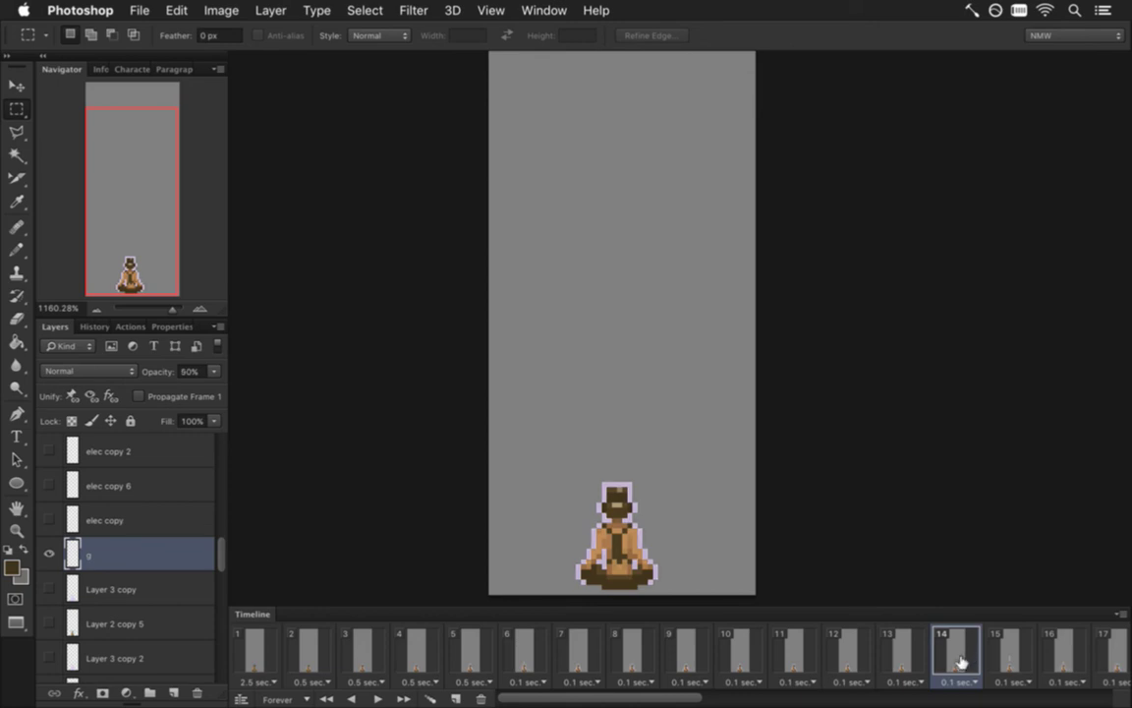
Lower the g layer's opacity working back to frame 9, with 20% in frame 12 and 70% in frame 9, and check frames 8 to 5.
left_click(906, 649)
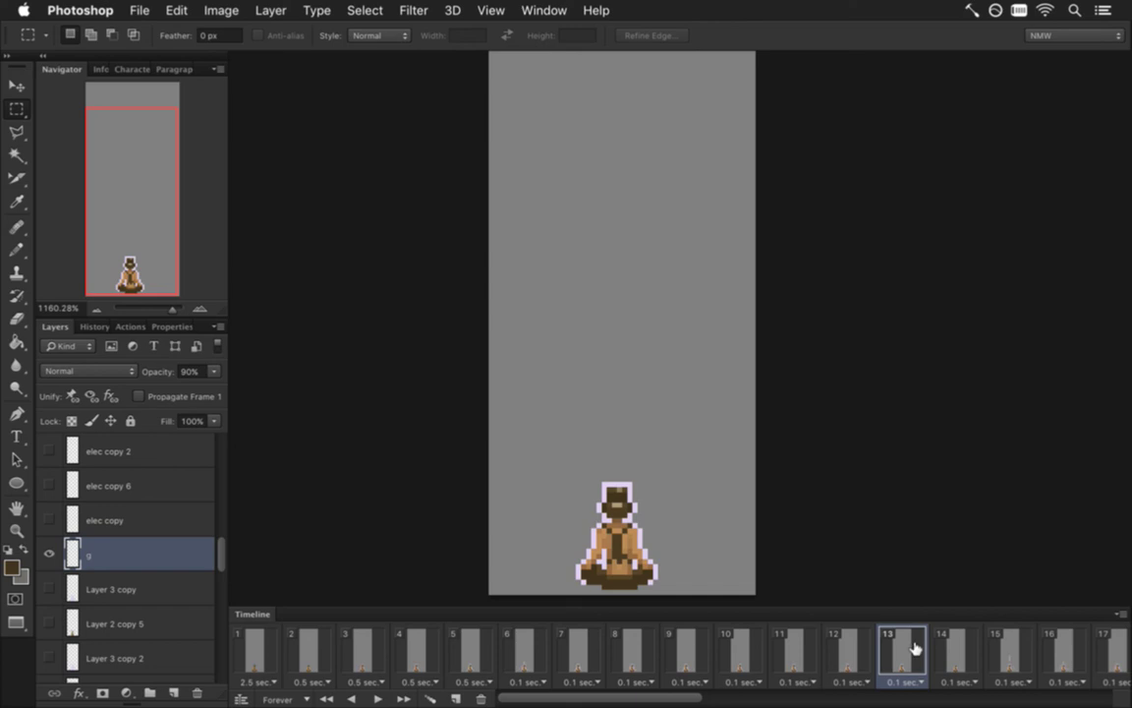
left_click(851, 651)
left_click(804, 650)
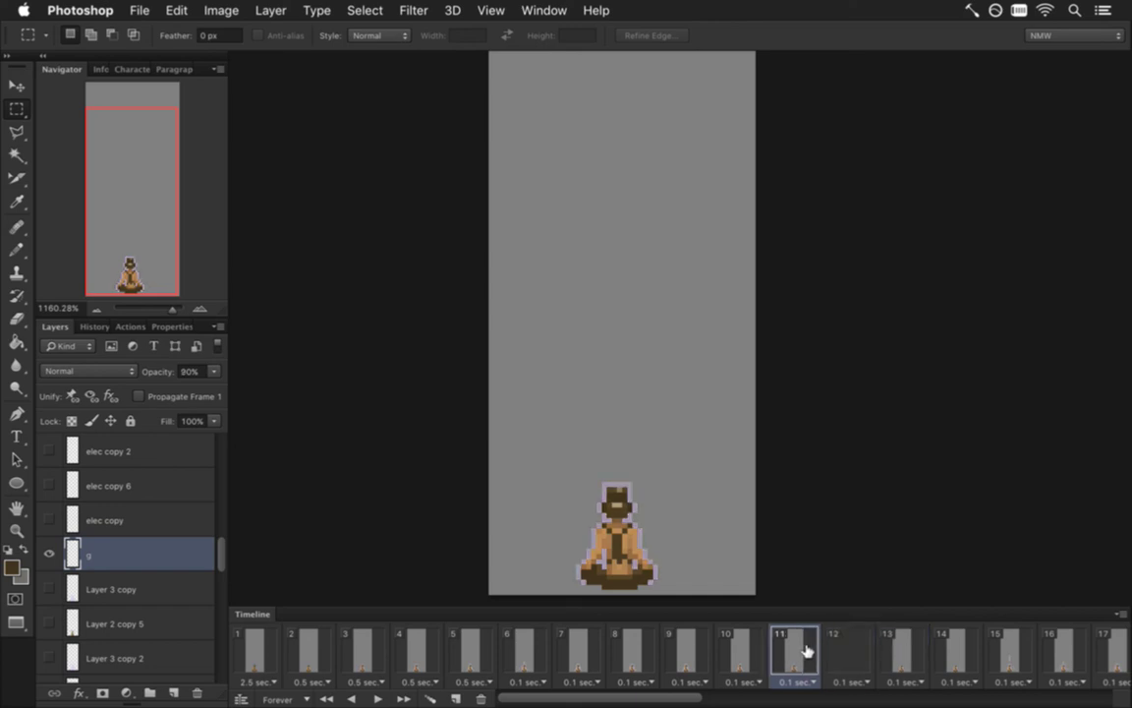
left_click(737, 651)
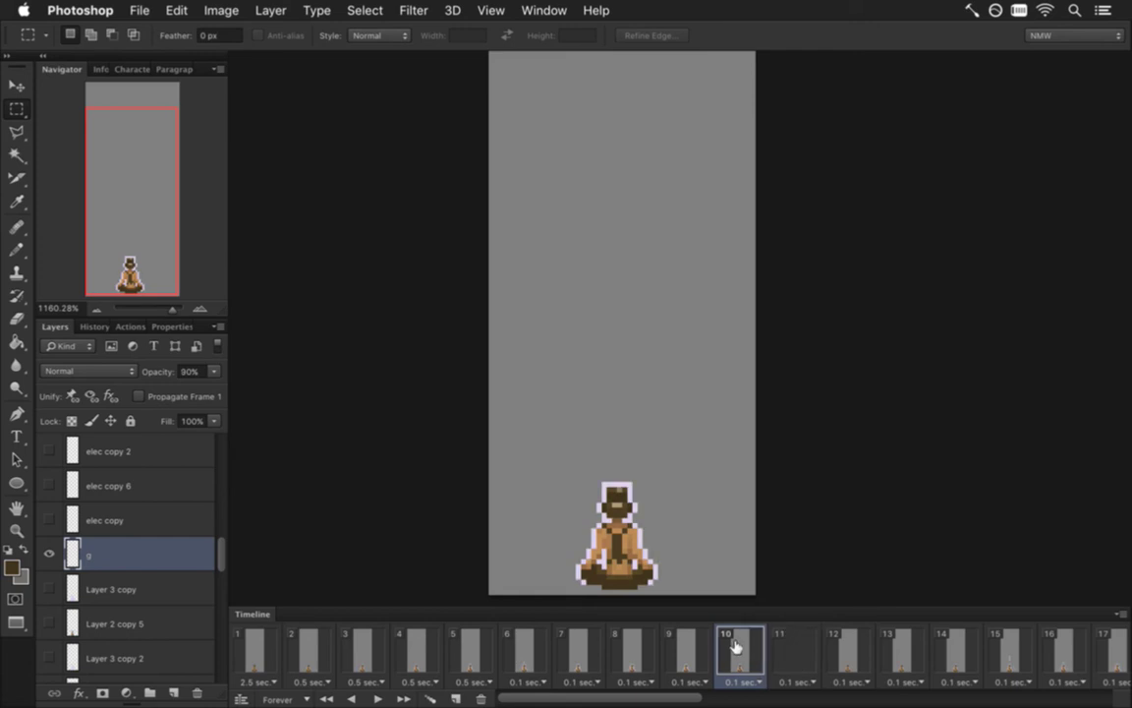
key("8")
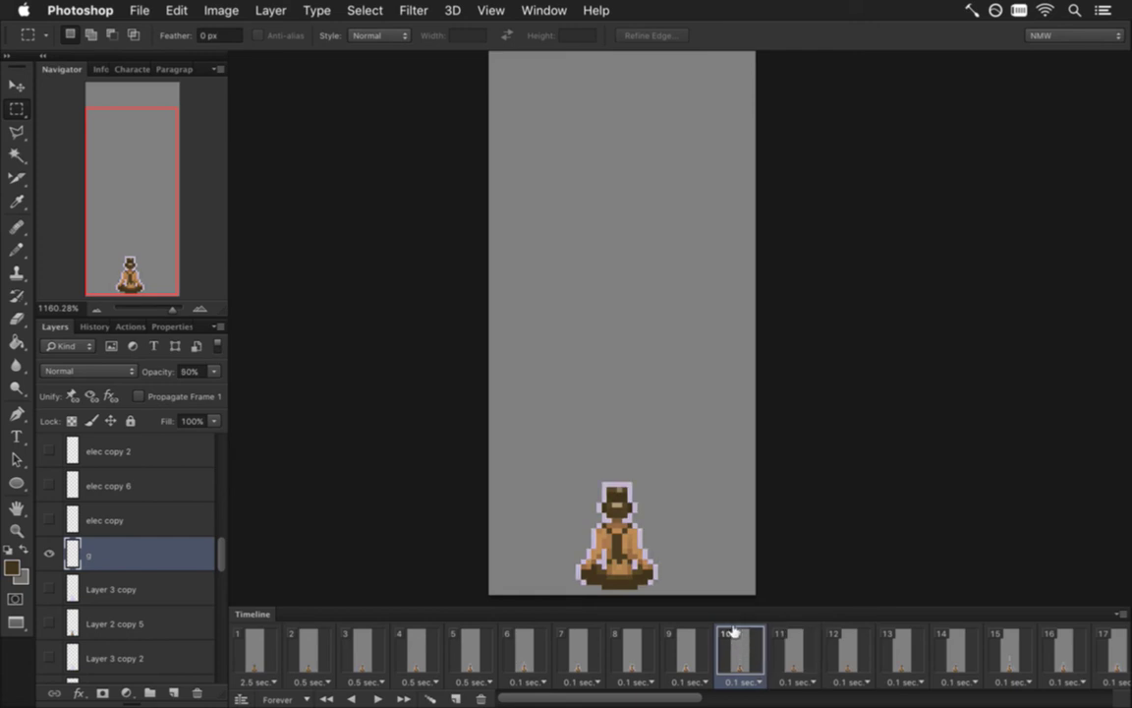
left_click(691, 649)
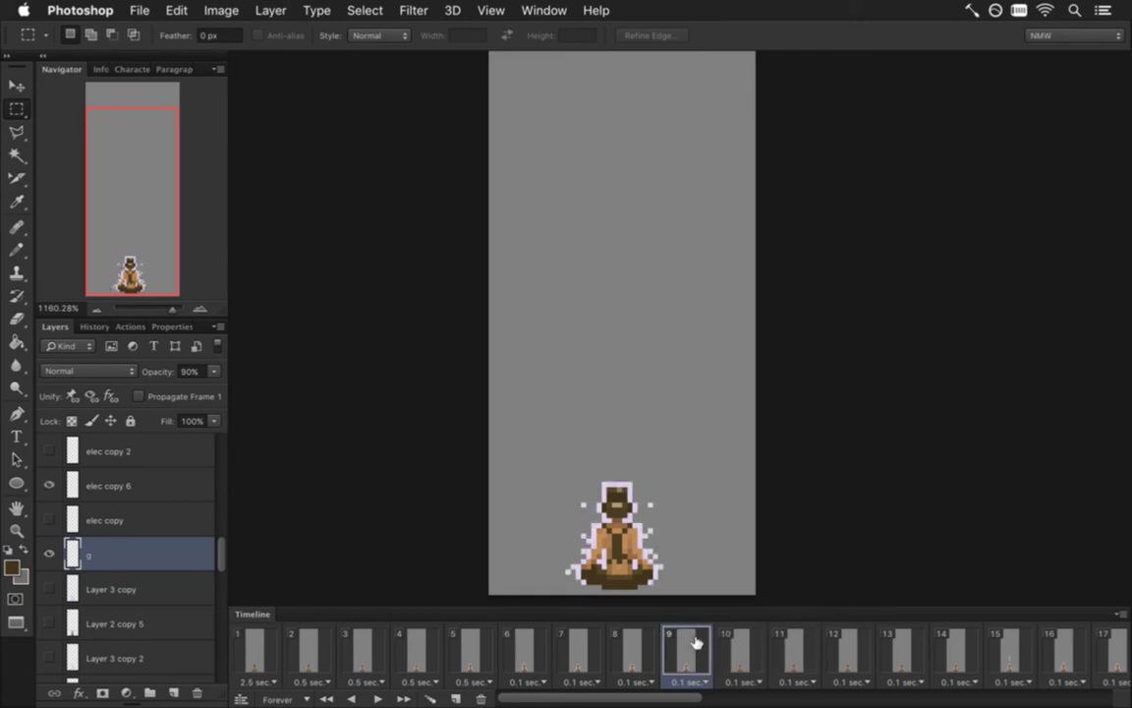
key("7")
left_click(635, 651)
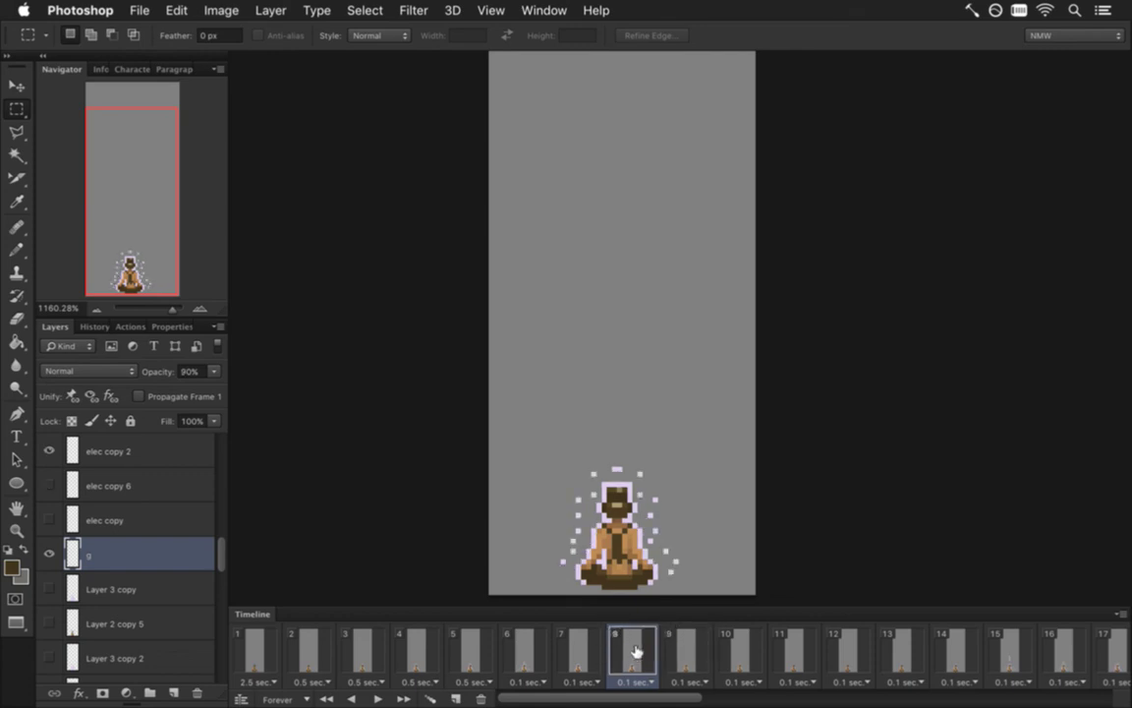
left_click(578, 650)
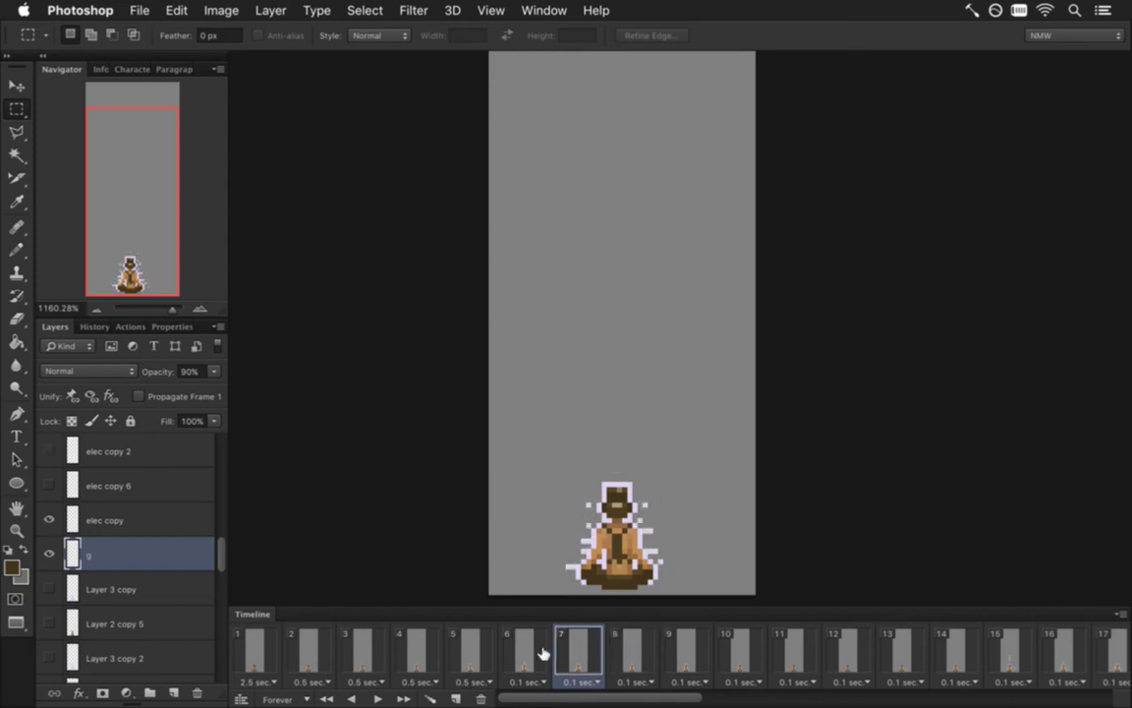
left_click(536, 653)
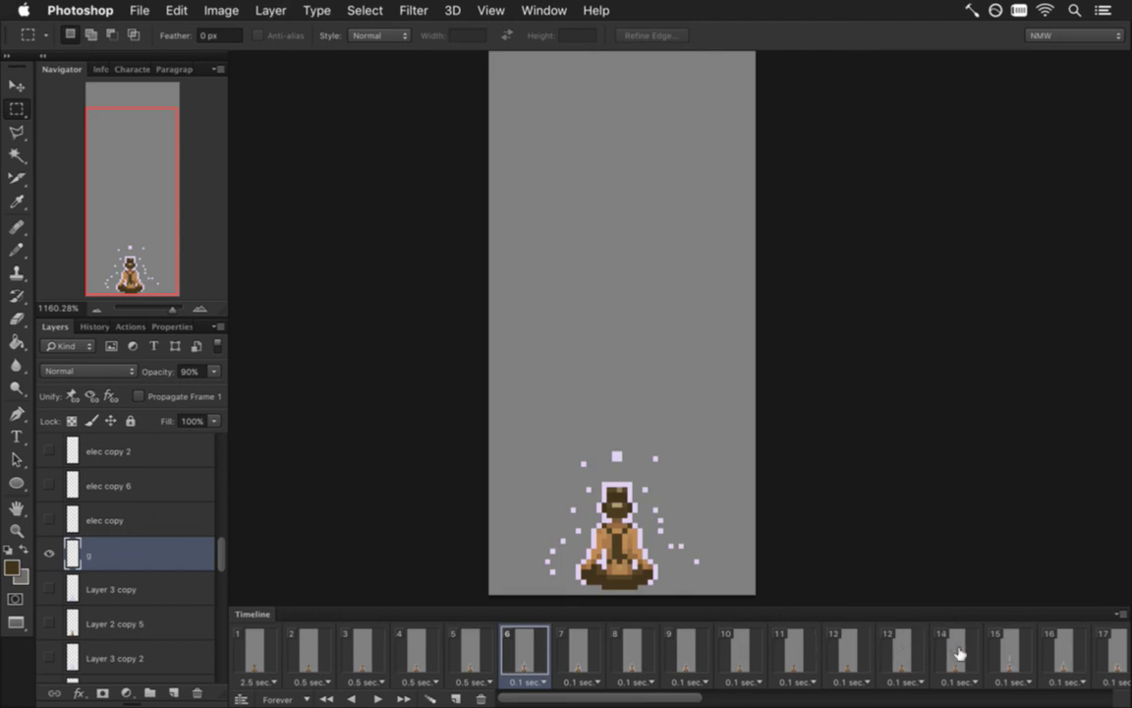
left_click(481, 639)
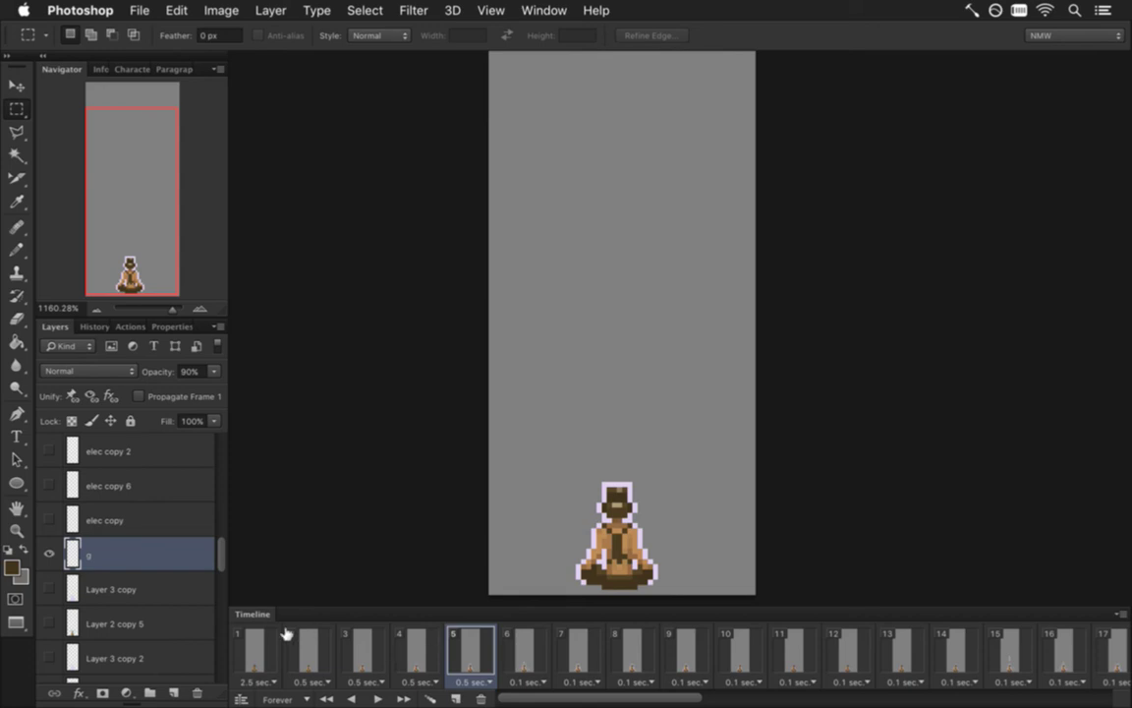
Set the first frame's delay to 2.3 seconds.
left_click(261, 658)
left_click(261, 680)
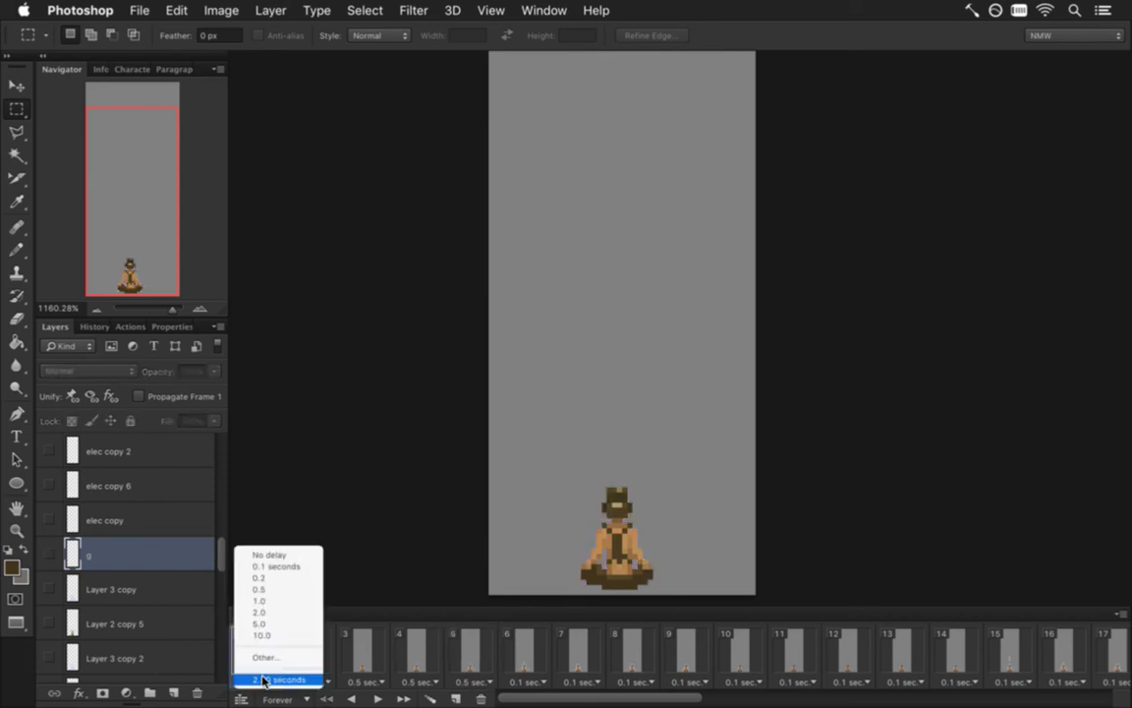
left_click(283, 657)
left_click(513, 348)
type("3")
key("Return")
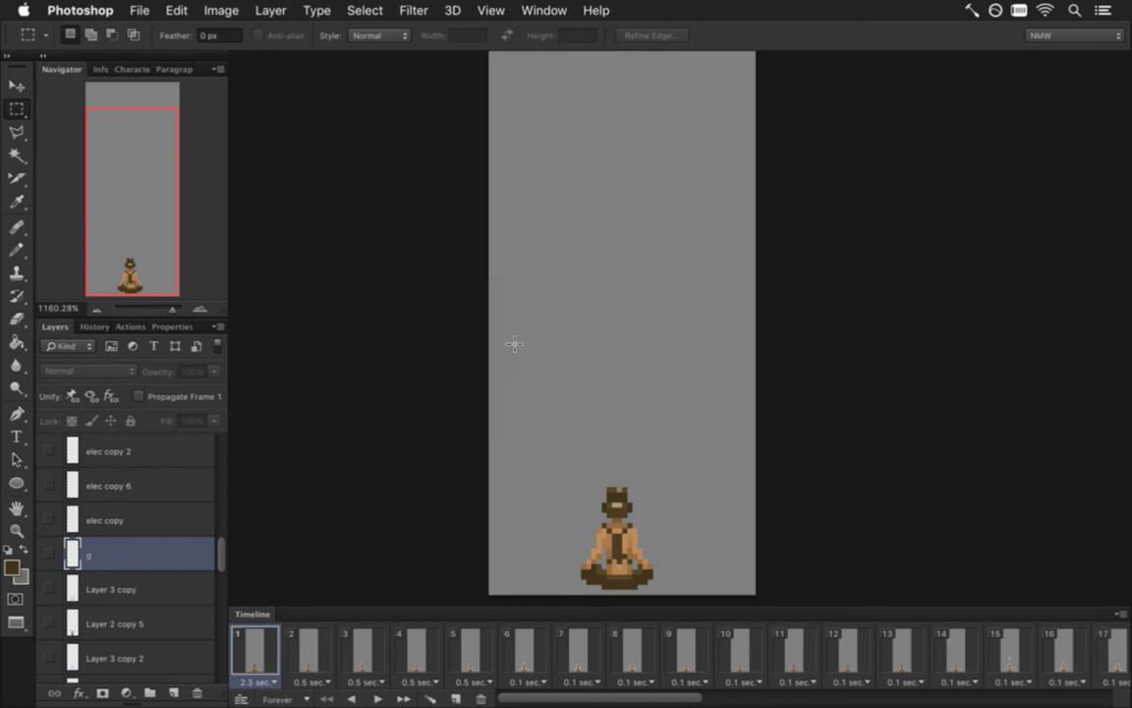
Set the first frame's delay to 2.4 seconds.
left_click(258, 680)
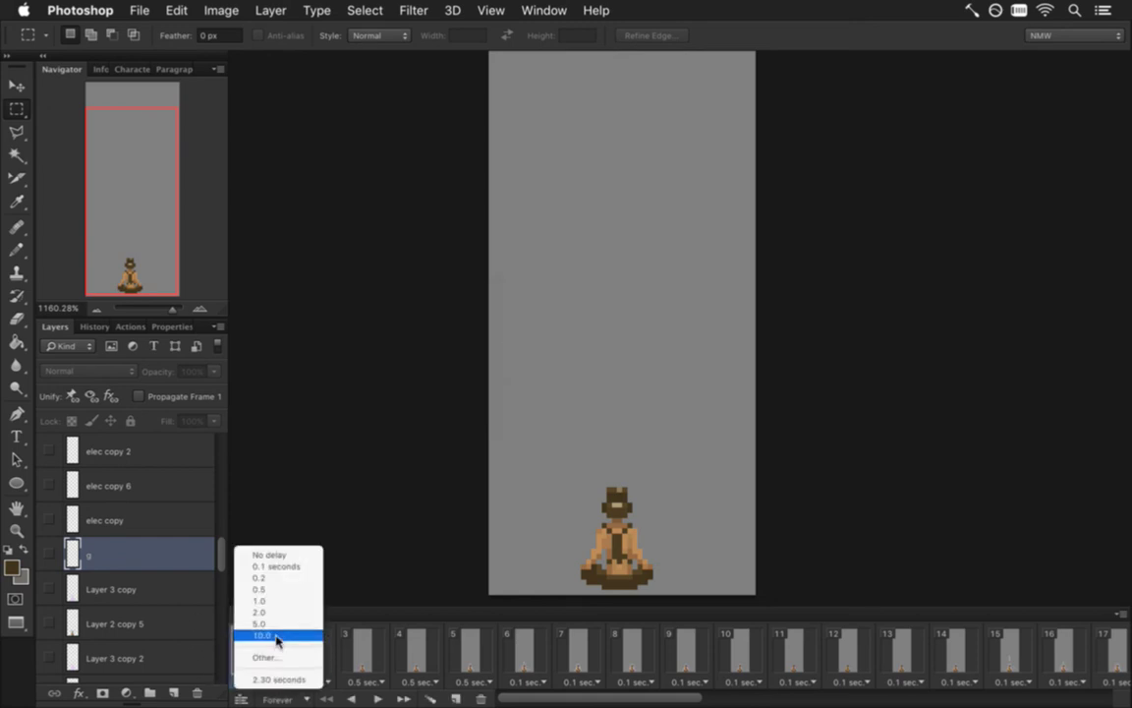
left_click(371, 505)
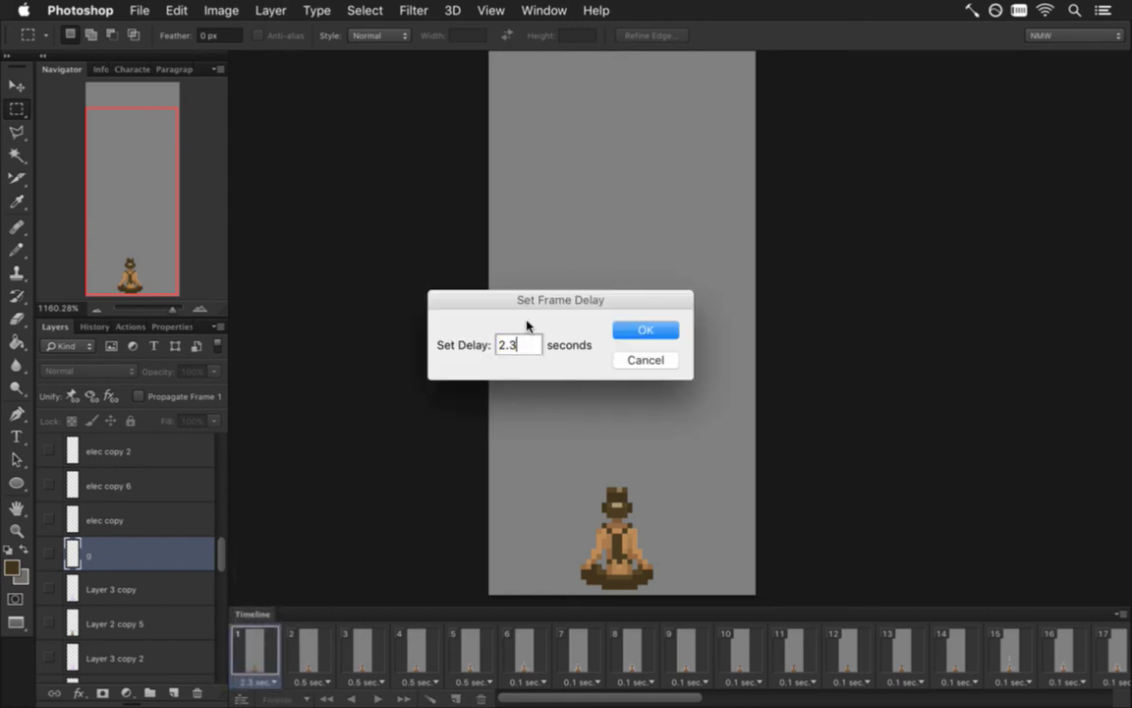
key("Return")
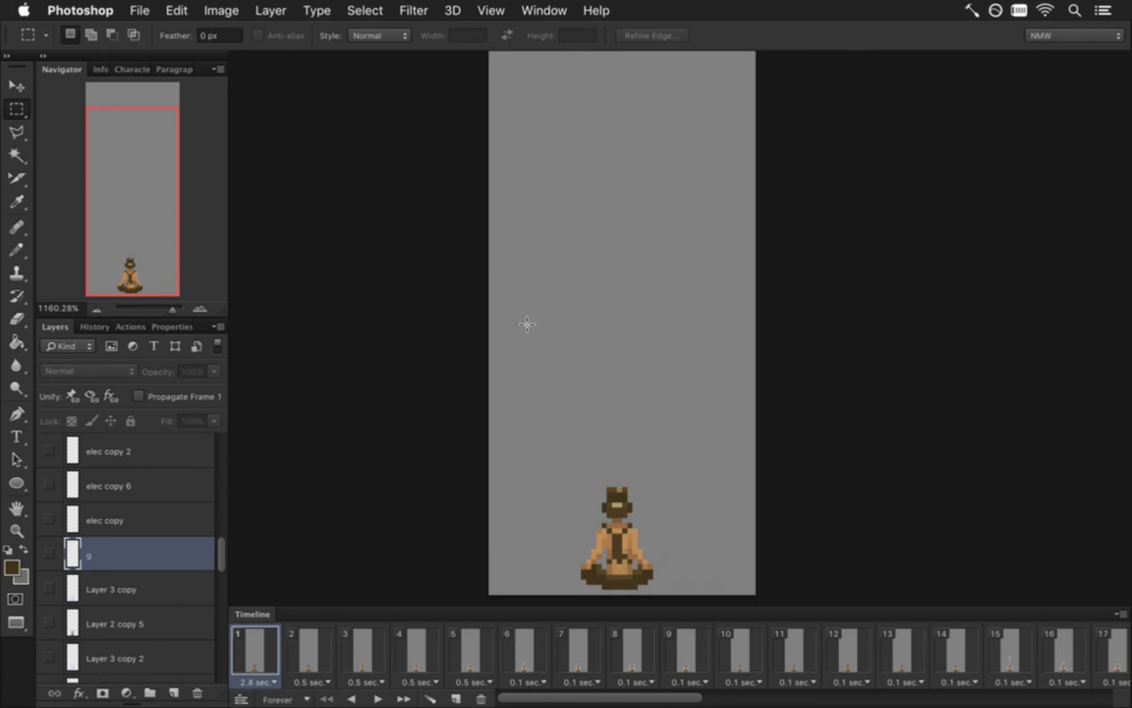
Duplicate frame 9 and set the g layer's opacity to 90% in the first of the two frames.
left_click(855, 649)
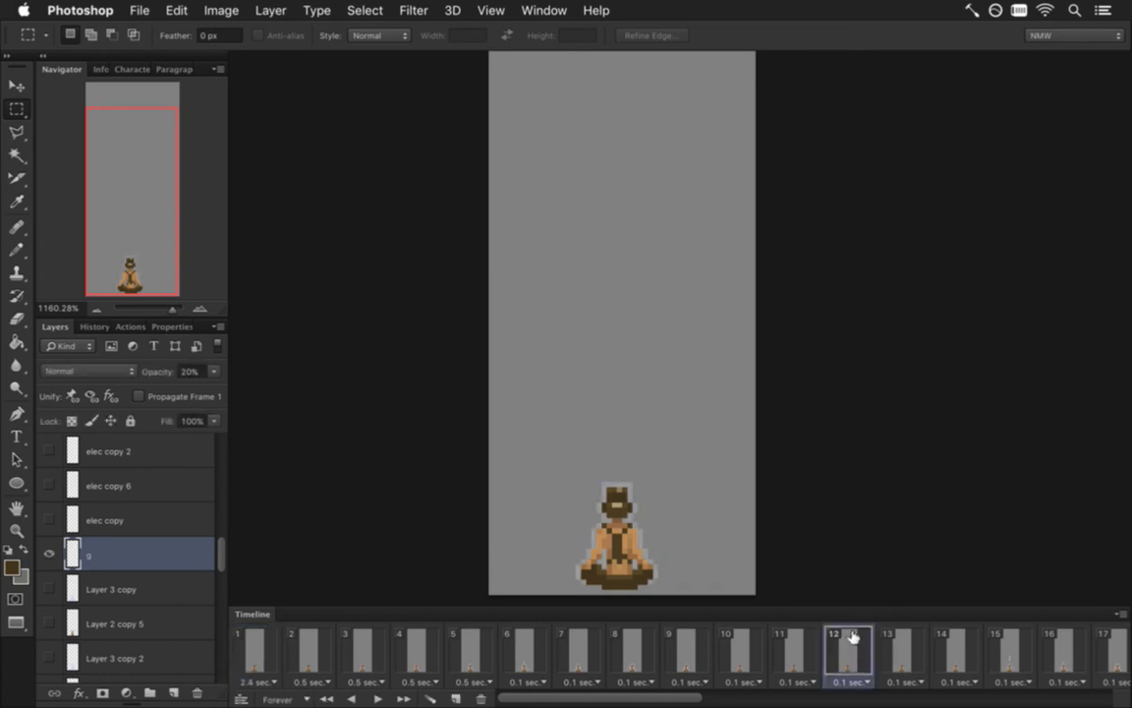
left_click(796, 649)
left_click(744, 653)
left_click(704, 652)
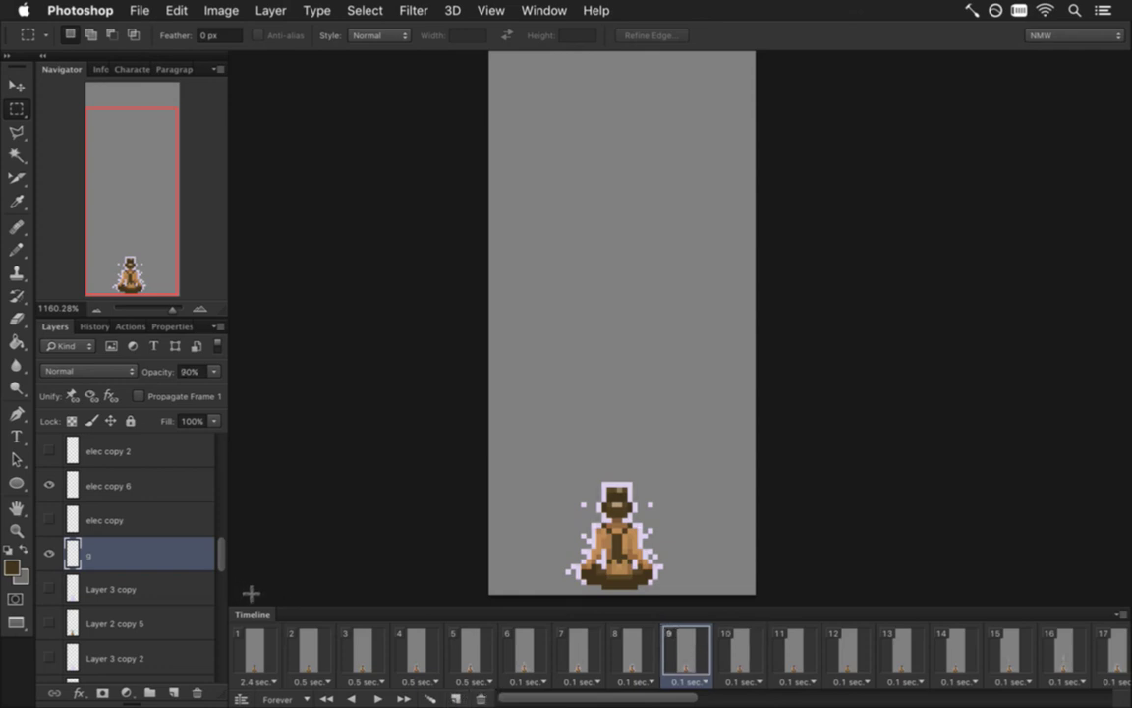
Hide the elec copy 6 layer in frame 10, leaving only the outline glow, and check the fade in frames 11 and 12.
left_click(747, 653)
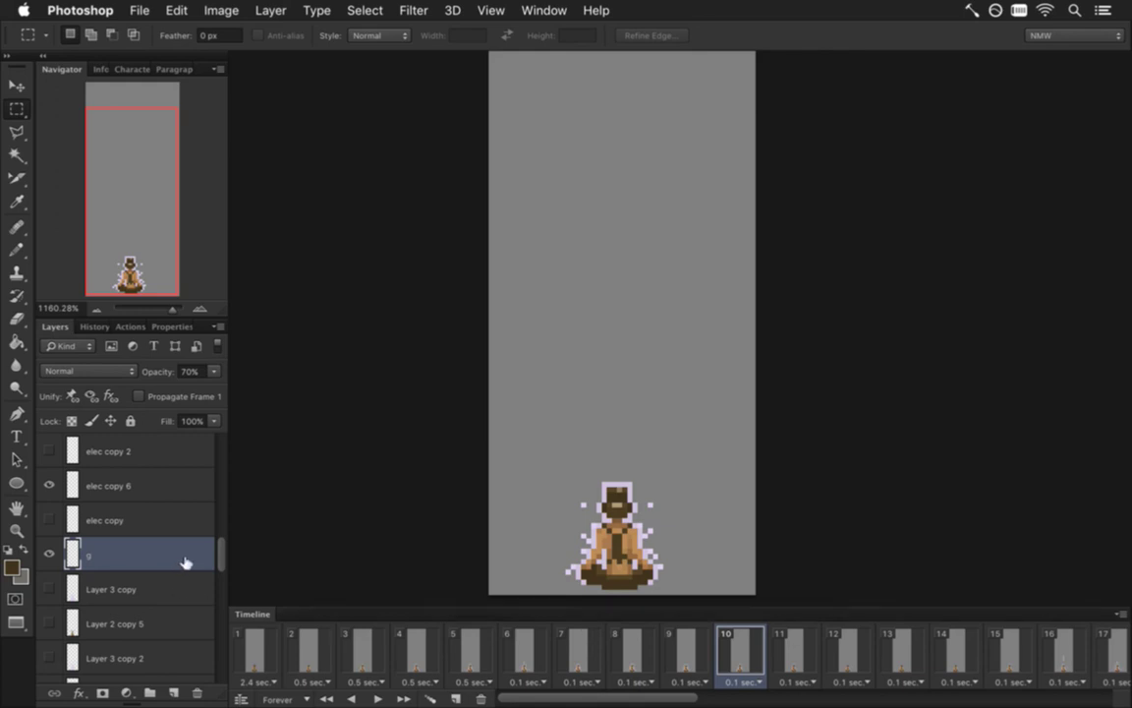
left_click(111, 486)
left_click(49, 486)
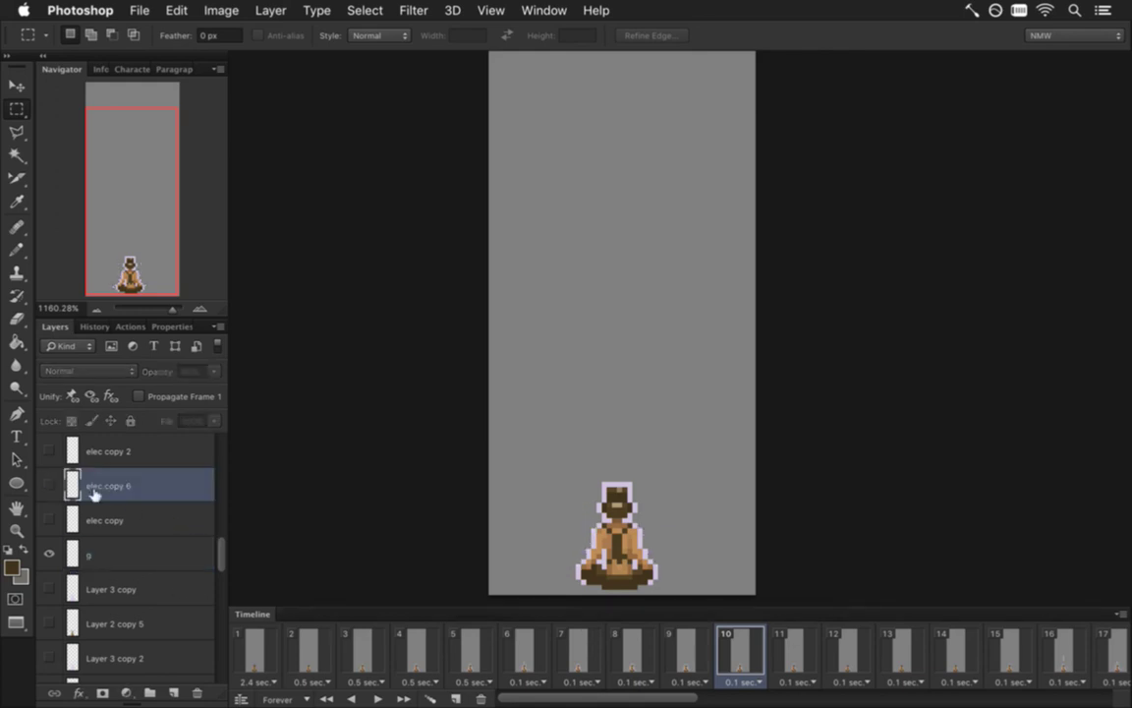
left_click(735, 639)
left_click(811, 650)
left_click(843, 656)
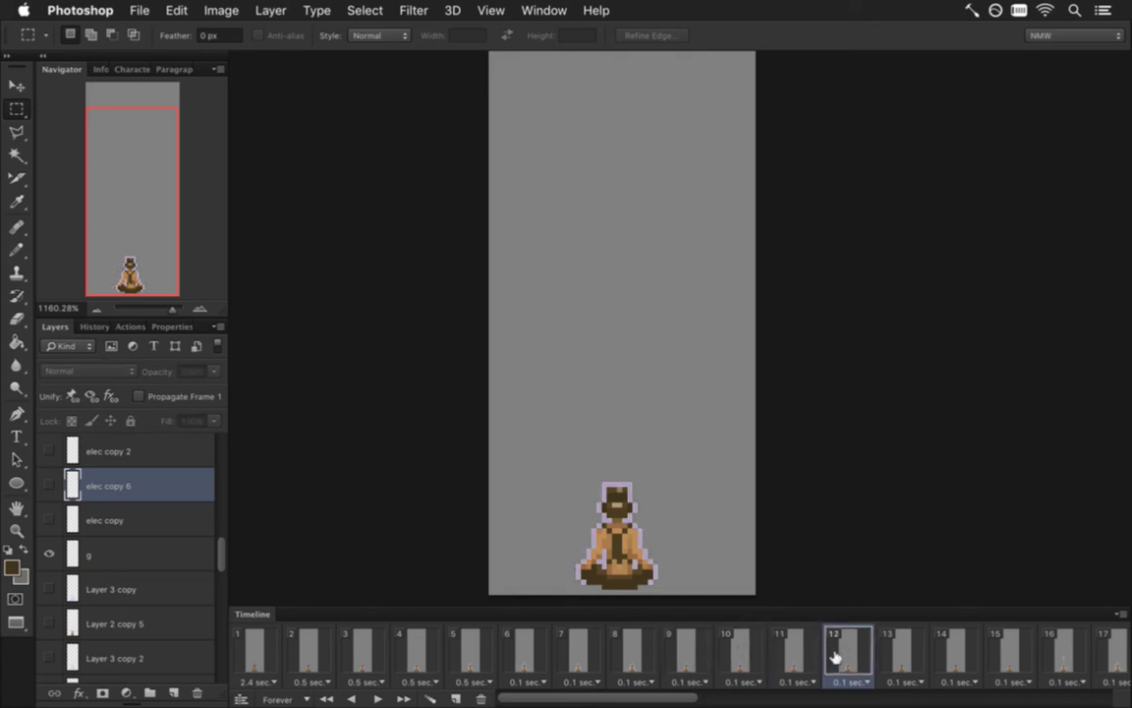
Review frames 5 to 8 and move the elec copy 2 frame from position 8 to position 7, ahead of the elec copy frame.
left_click_drag(644, 701, 656, 698)
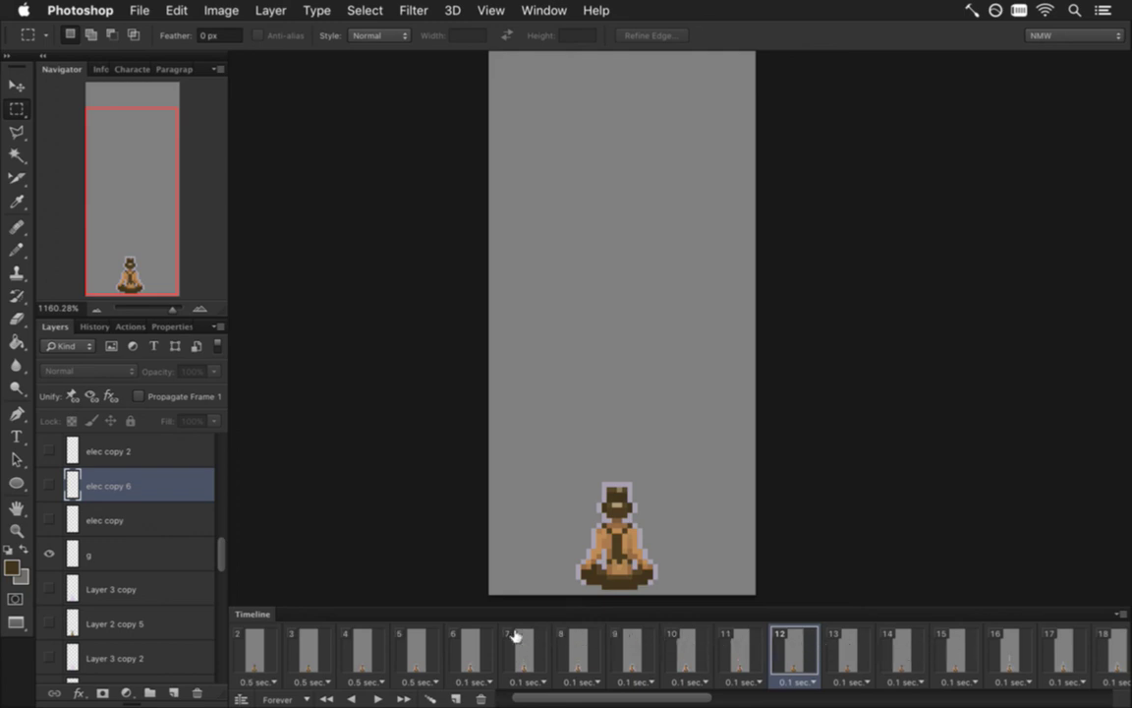
left_click(432, 642)
left_click(469, 651)
left_click(536, 650)
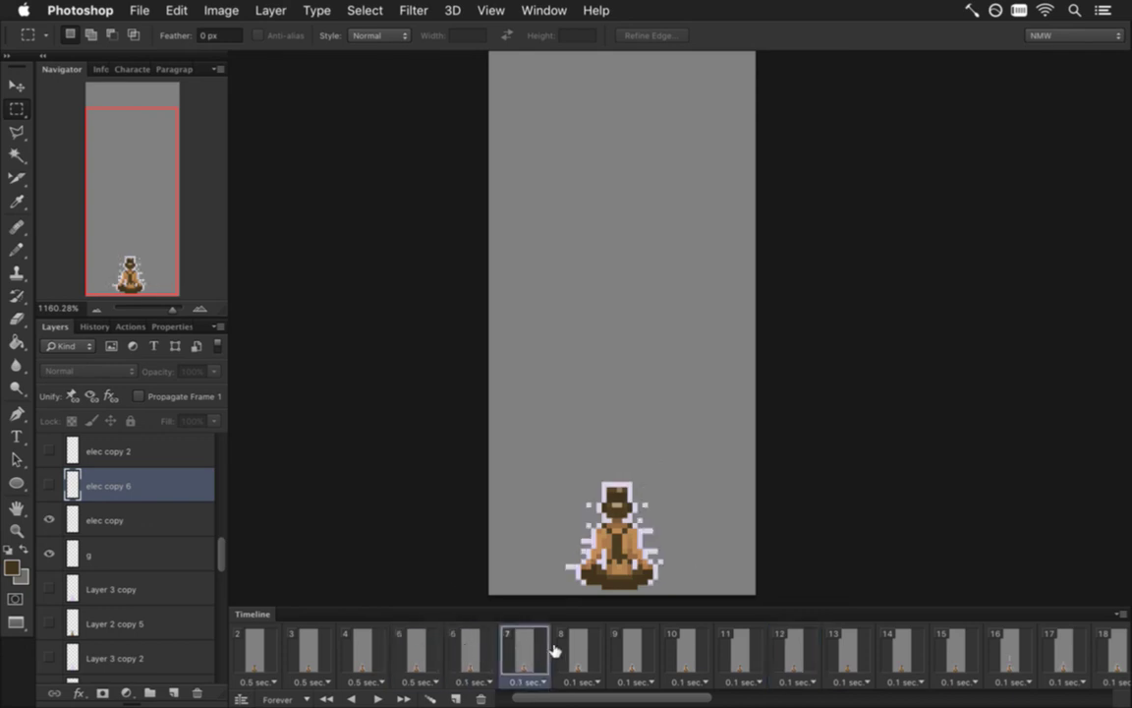
left_click(574, 651)
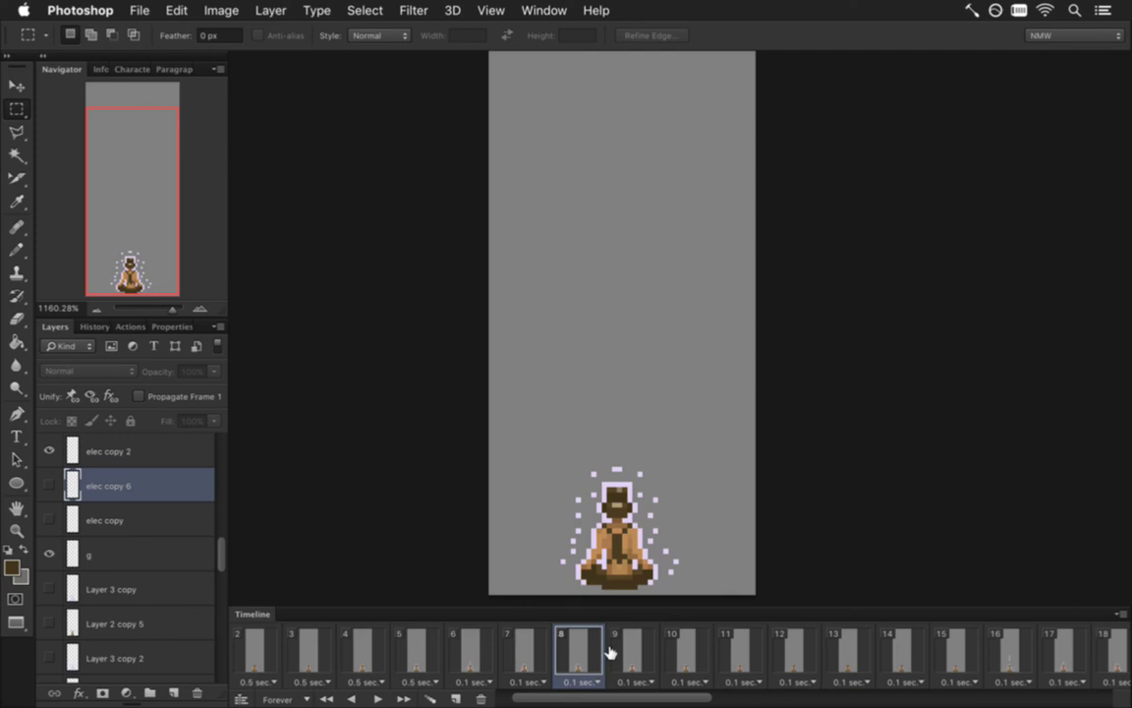
left_click(506, 652)
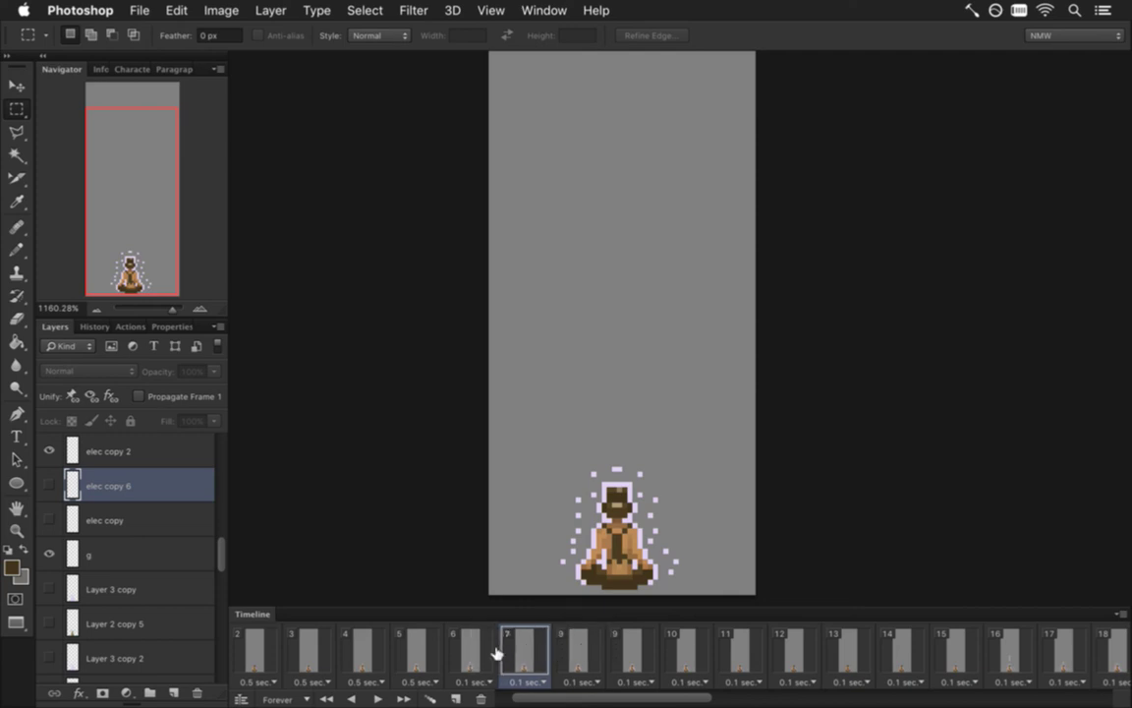
Review the particle burst and glow fade in frames 6 to 11, and the initial glow build-up from frame 5 back to frame 1.
left_click(467, 646)
left_click(526, 651)
left_click(582, 653)
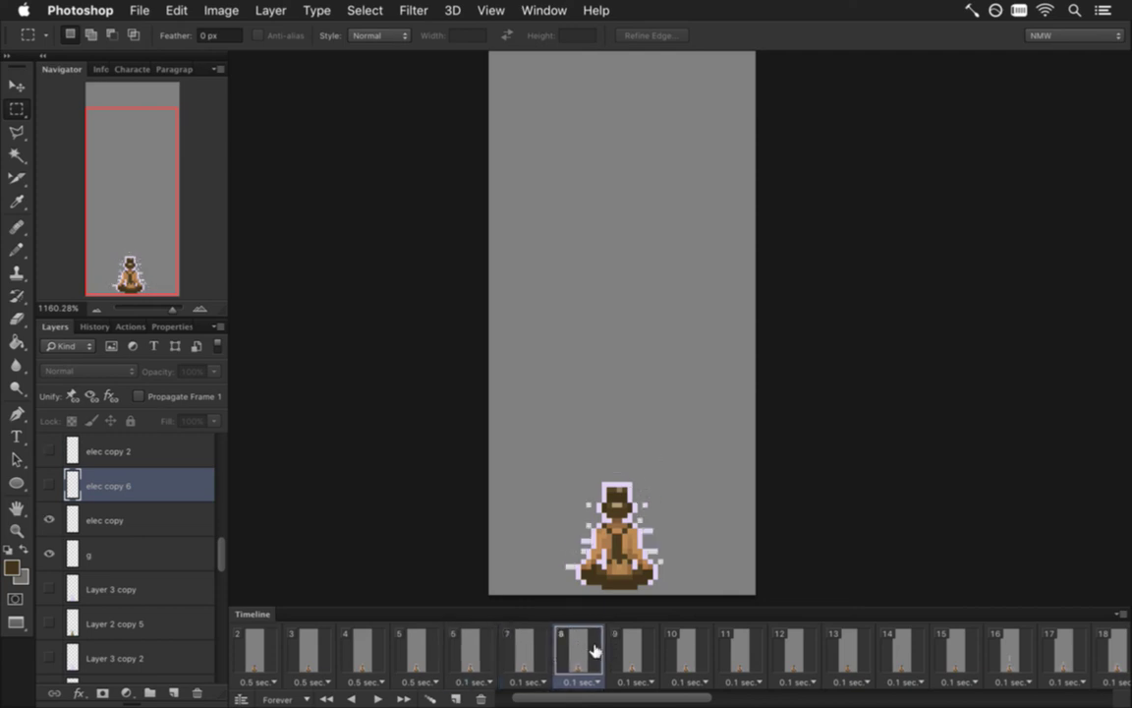
left_click(637, 653)
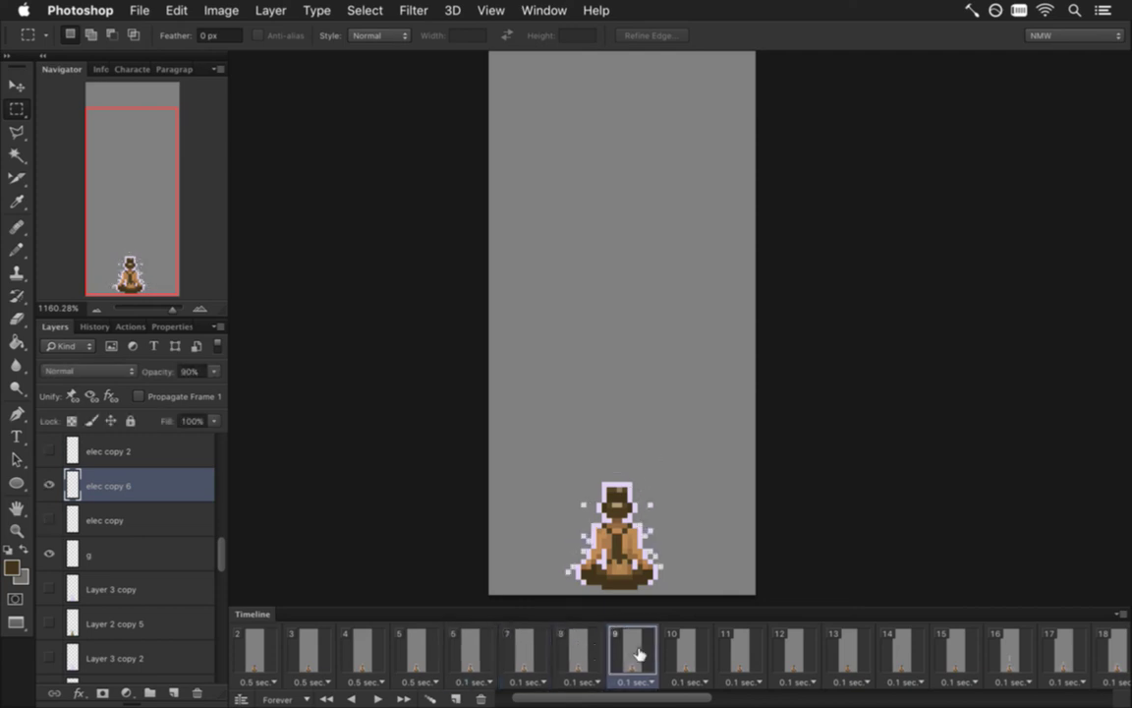
left_click(690, 652)
left_click(732, 649)
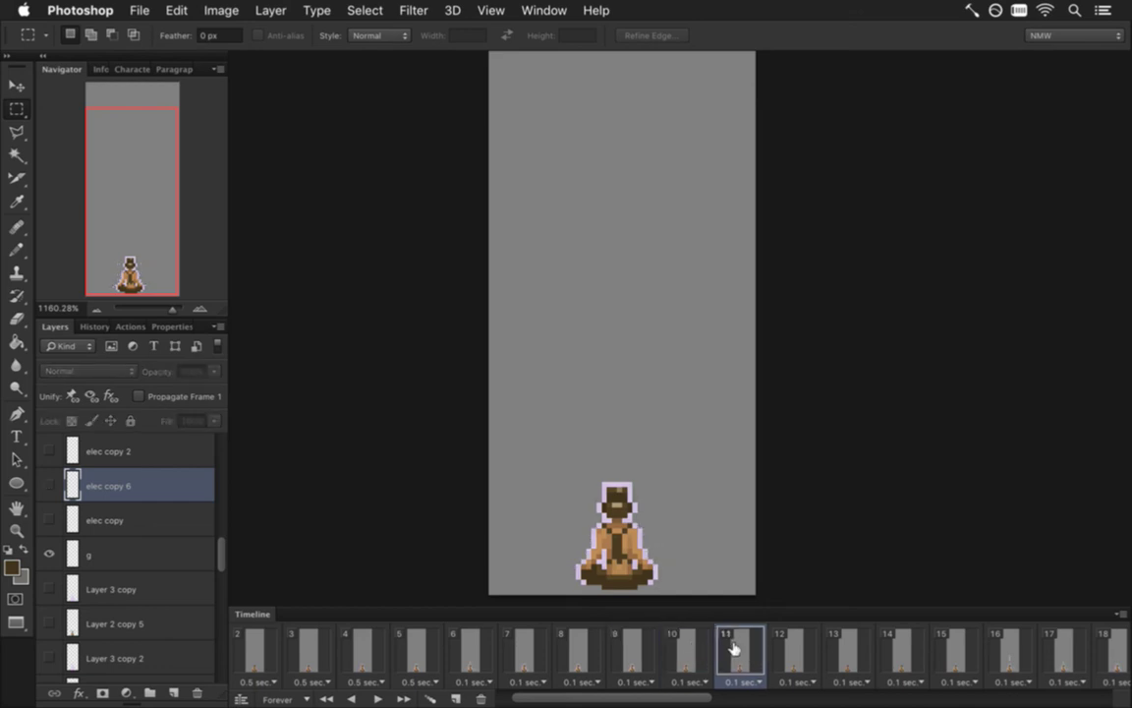
left_click(426, 644)
left_click(371, 652)
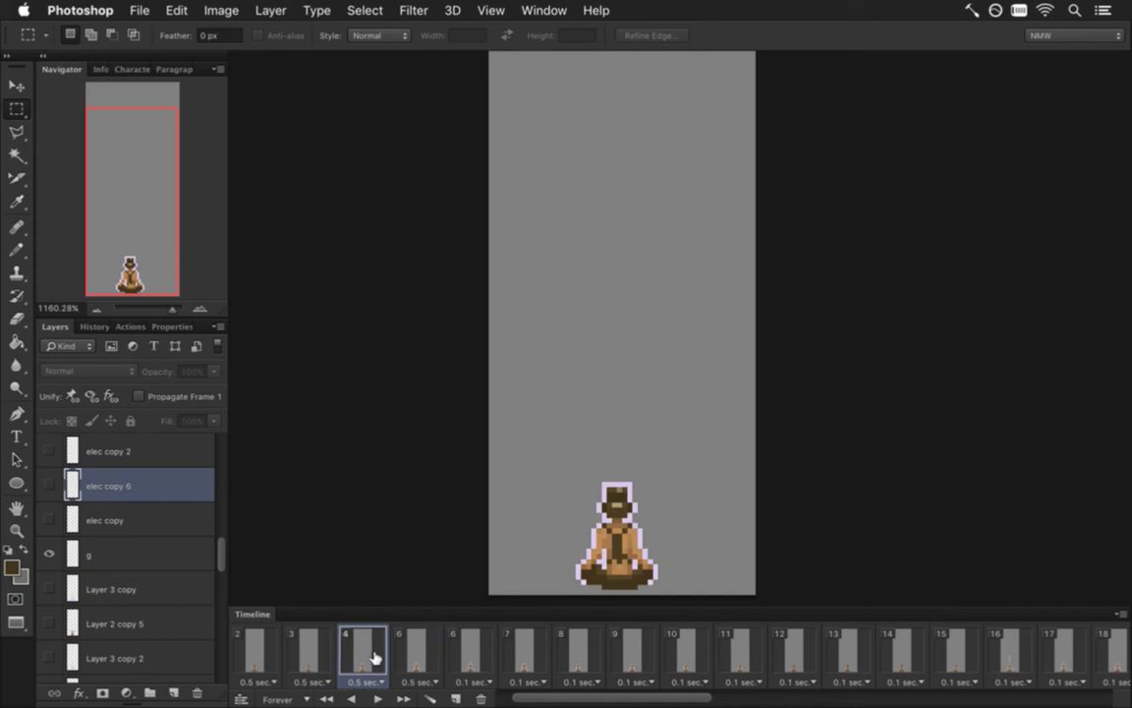
left_click(306, 659)
left_click(264, 657)
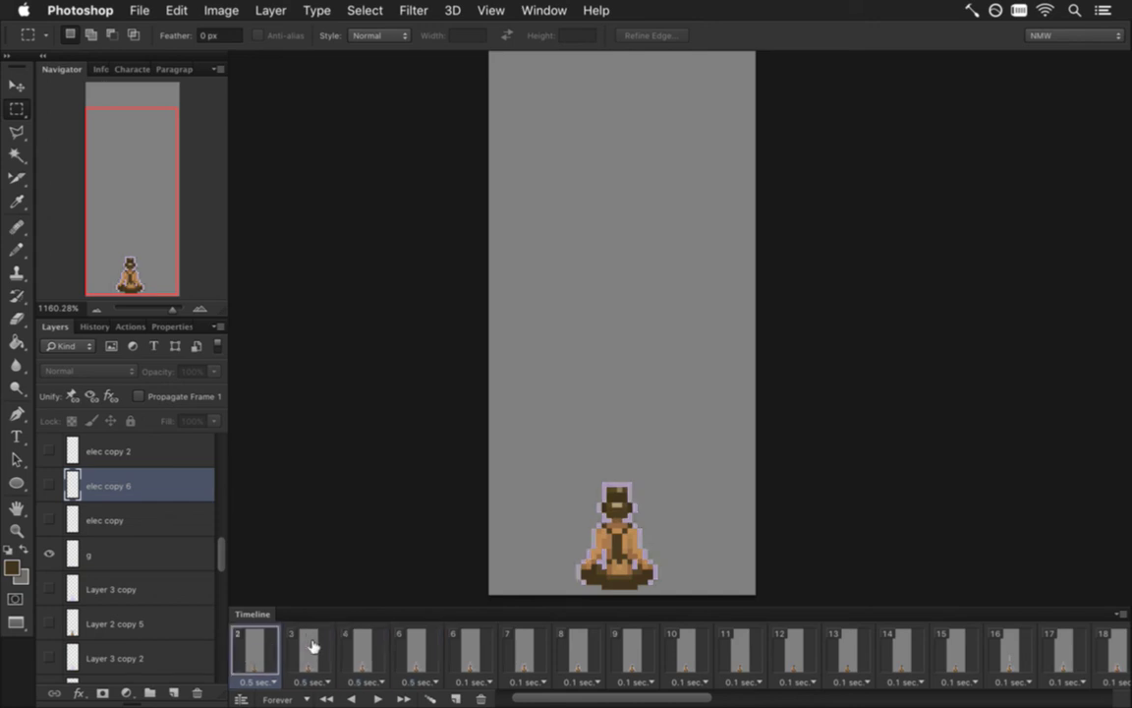
left_click_drag(531, 697, 481, 696)
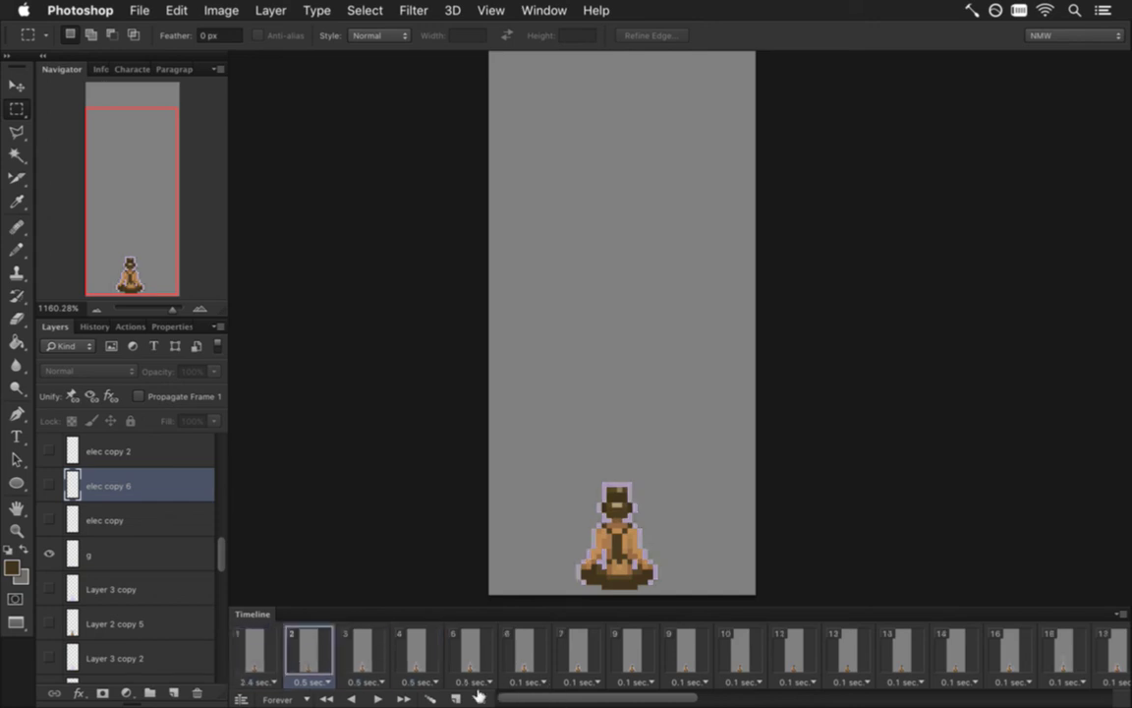
left_click(274, 659)
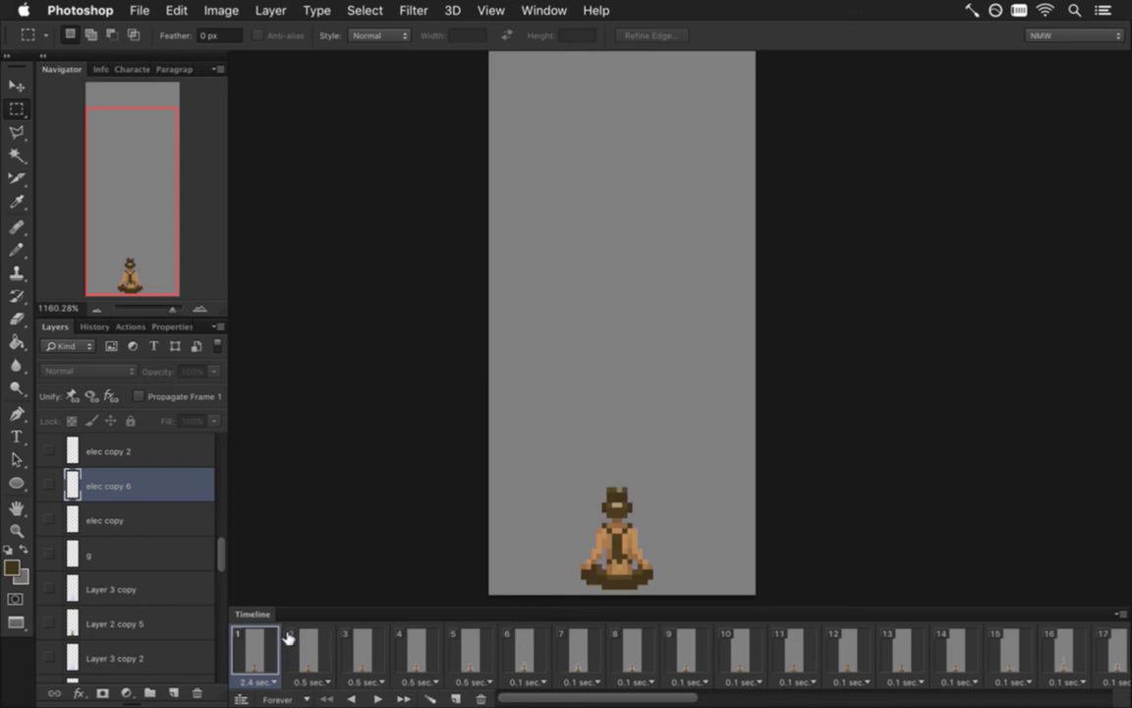
Select the g layer in frame 2 and compare its opacity across frames 2 to 6.
left_click(311, 646)
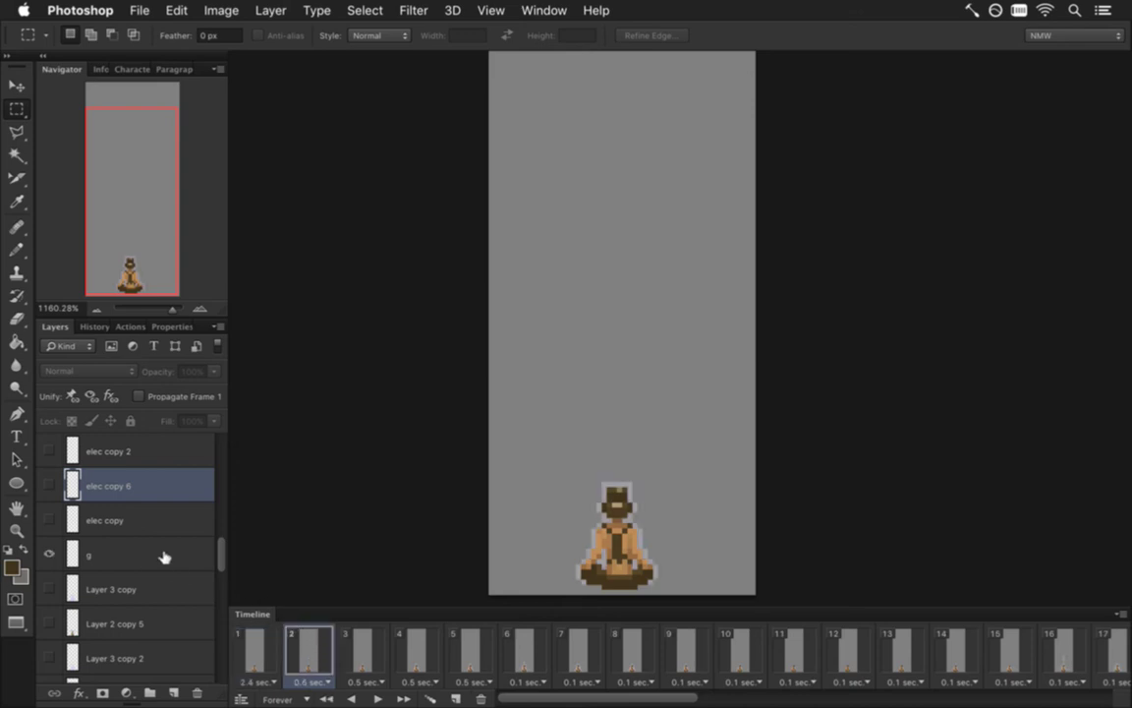
left_click(165, 553)
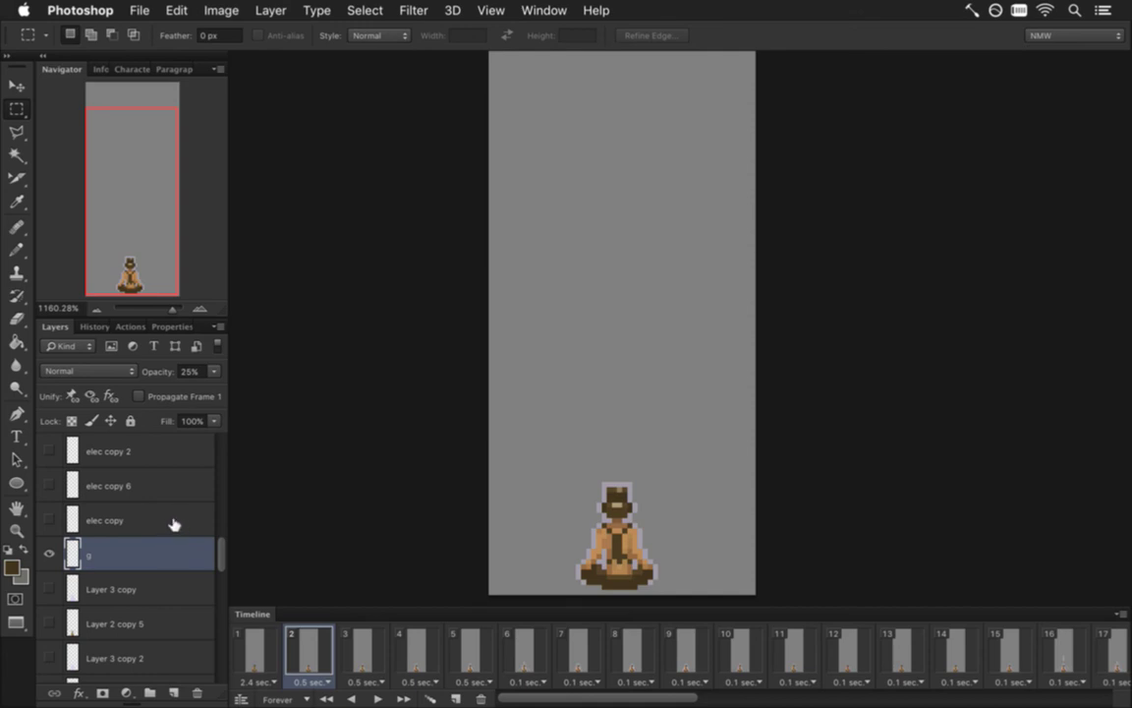
left_click(355, 649)
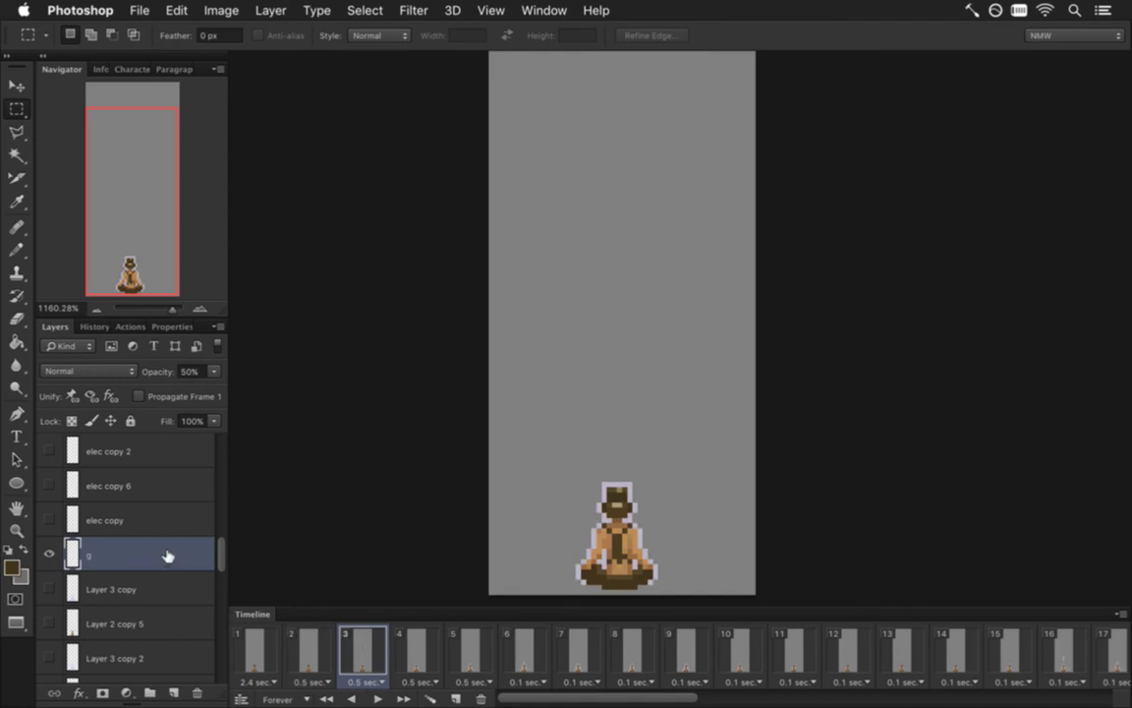
left_click(420, 646)
left_click(466, 647)
left_click(428, 652)
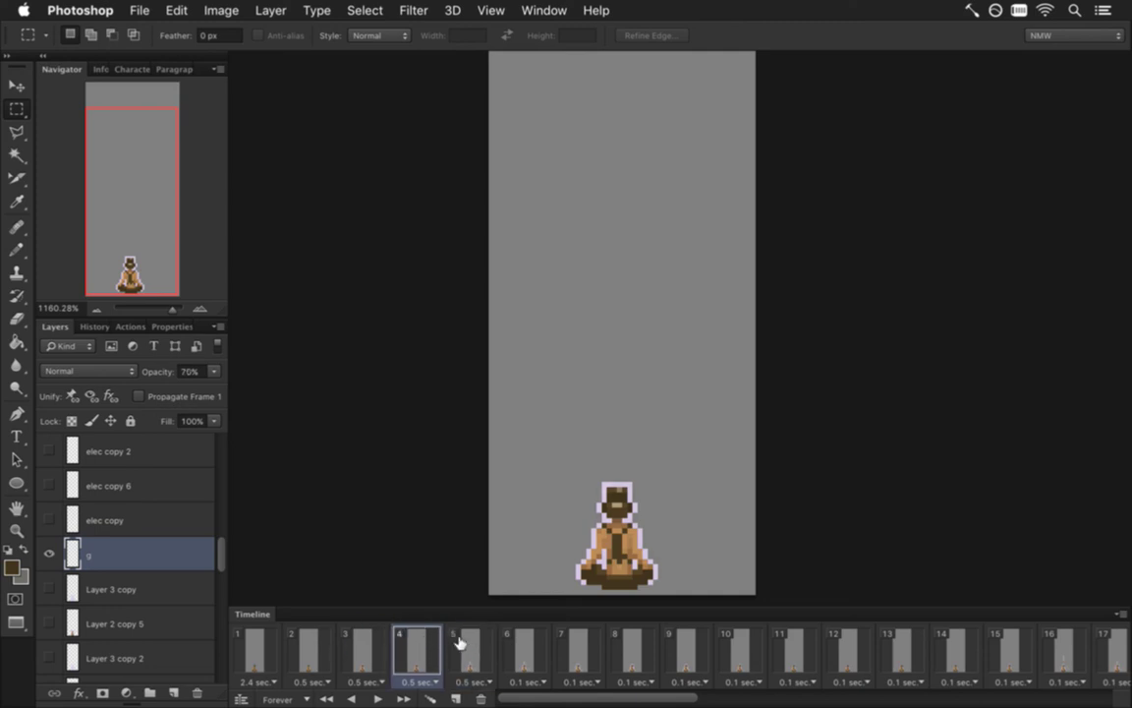
left_click(472, 648)
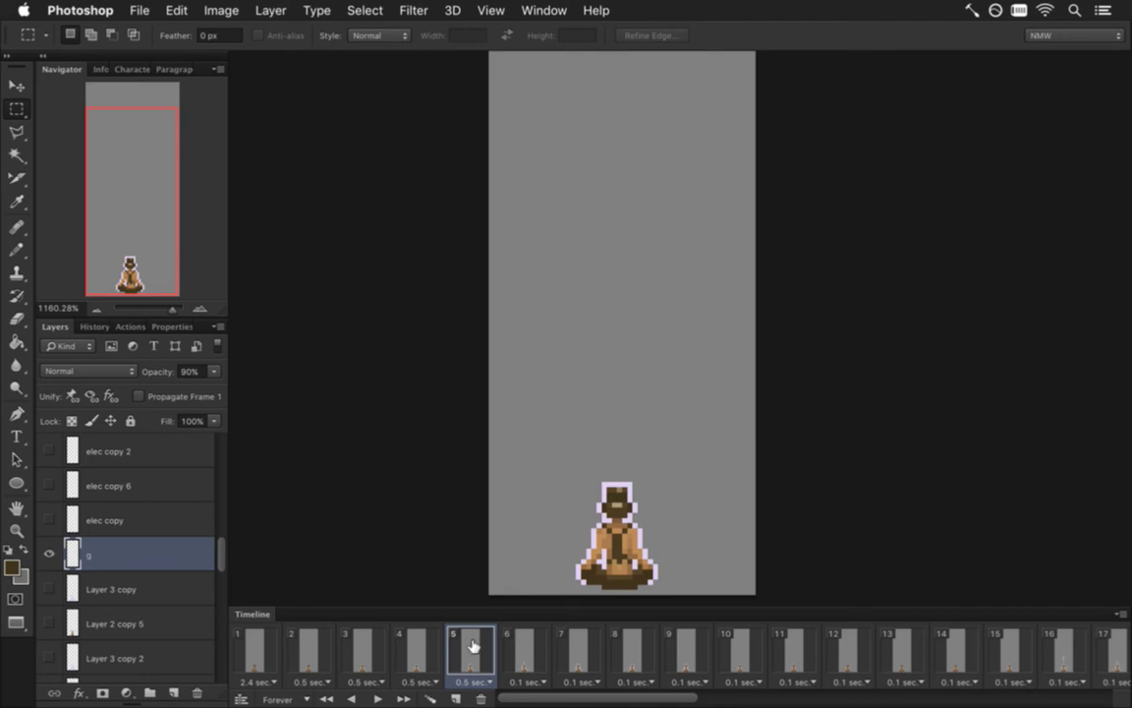
left_click(526, 646)
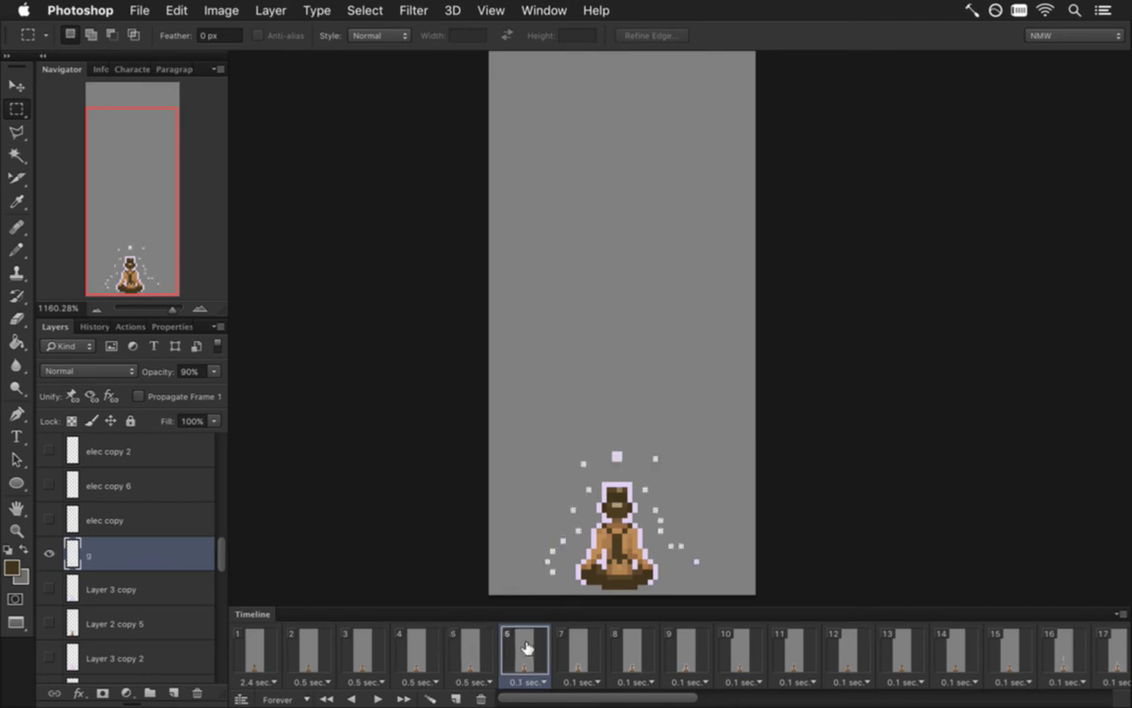
left_click(471, 646)
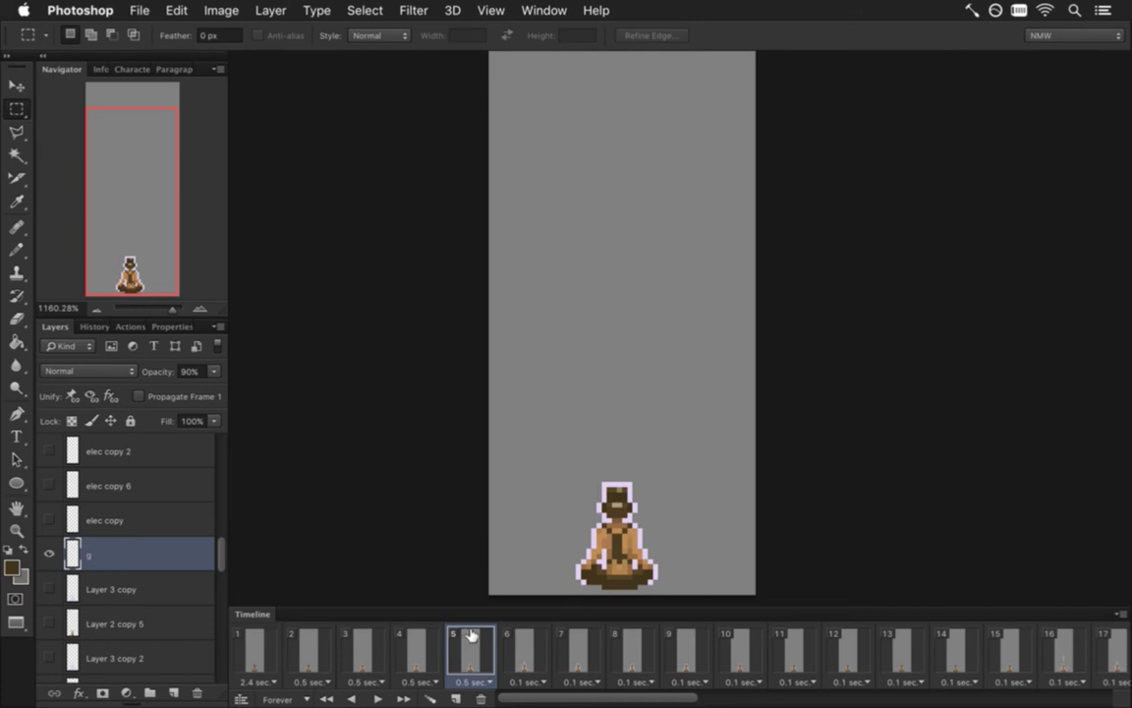
left_click(429, 645)
left_click(468, 645)
left_click(405, 650)
left_click(354, 651)
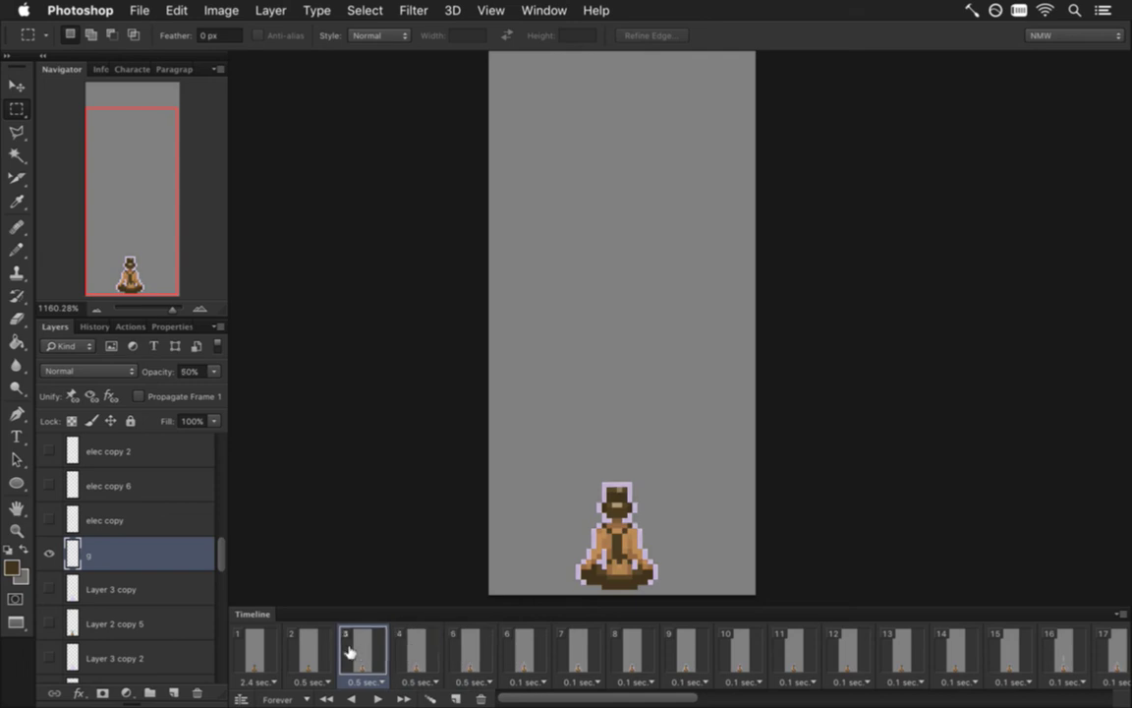
left_click(311, 657)
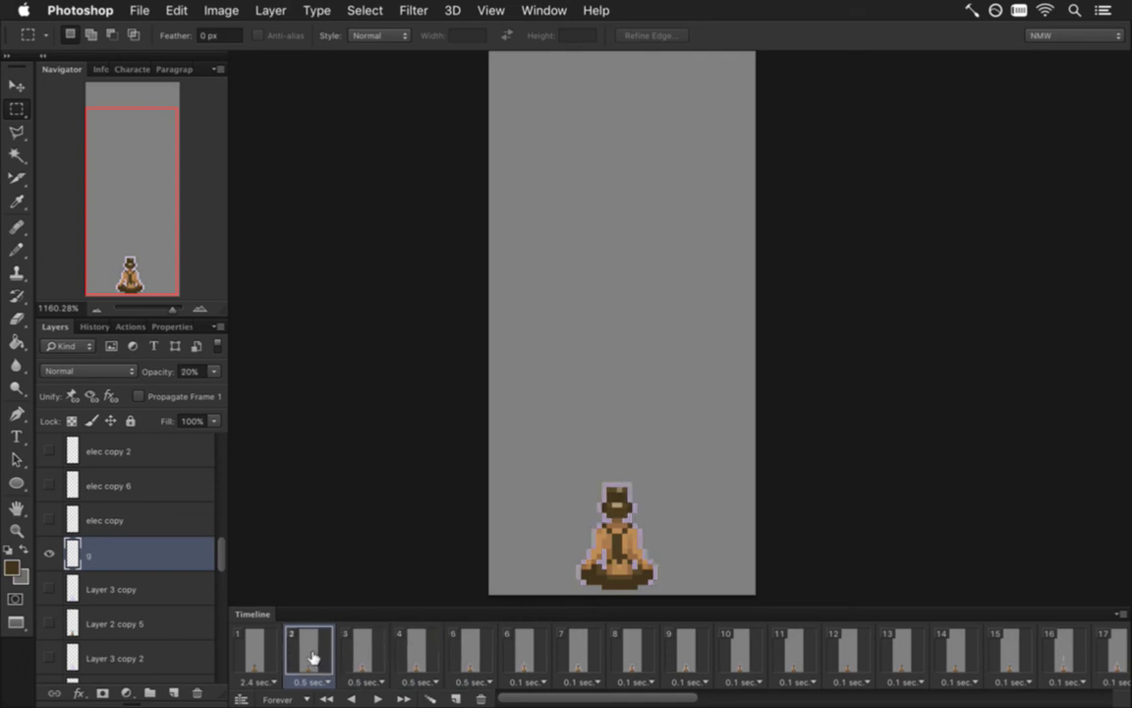
Delete the fainter glow frames 2 to 4, keeping the 90% one, and set that remaining frame's delay to 0.1 seconds.
left_click(464, 651)
left_click(412, 651)
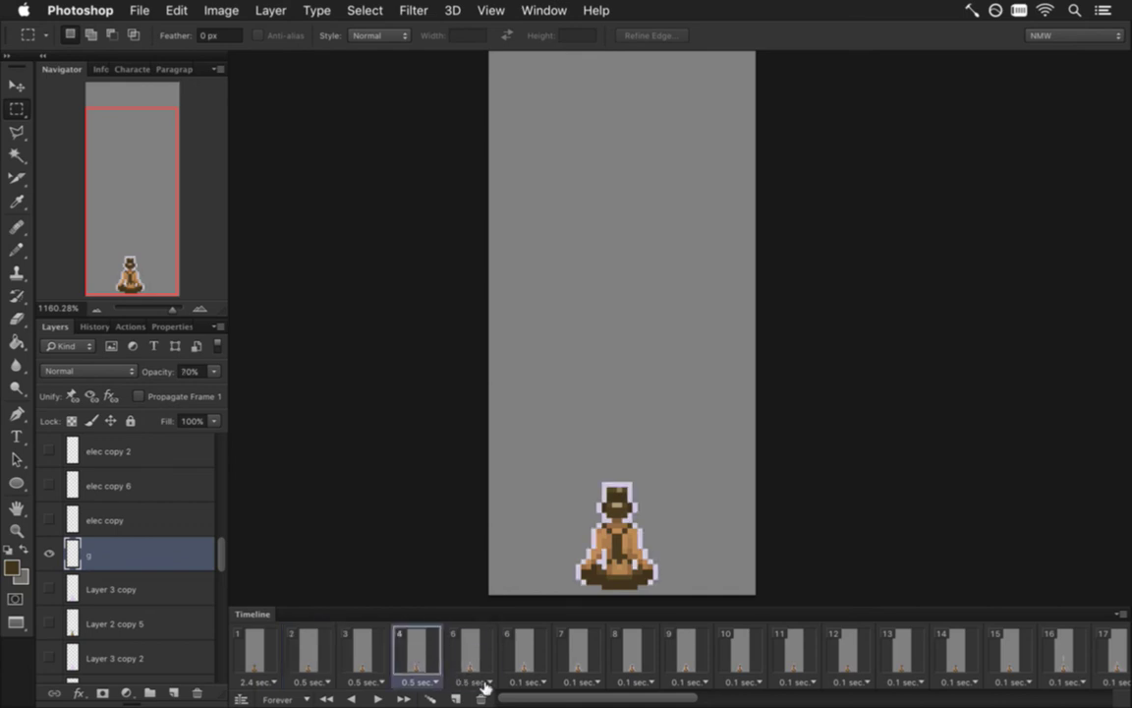
left_click(351, 654)
left_click(308, 653)
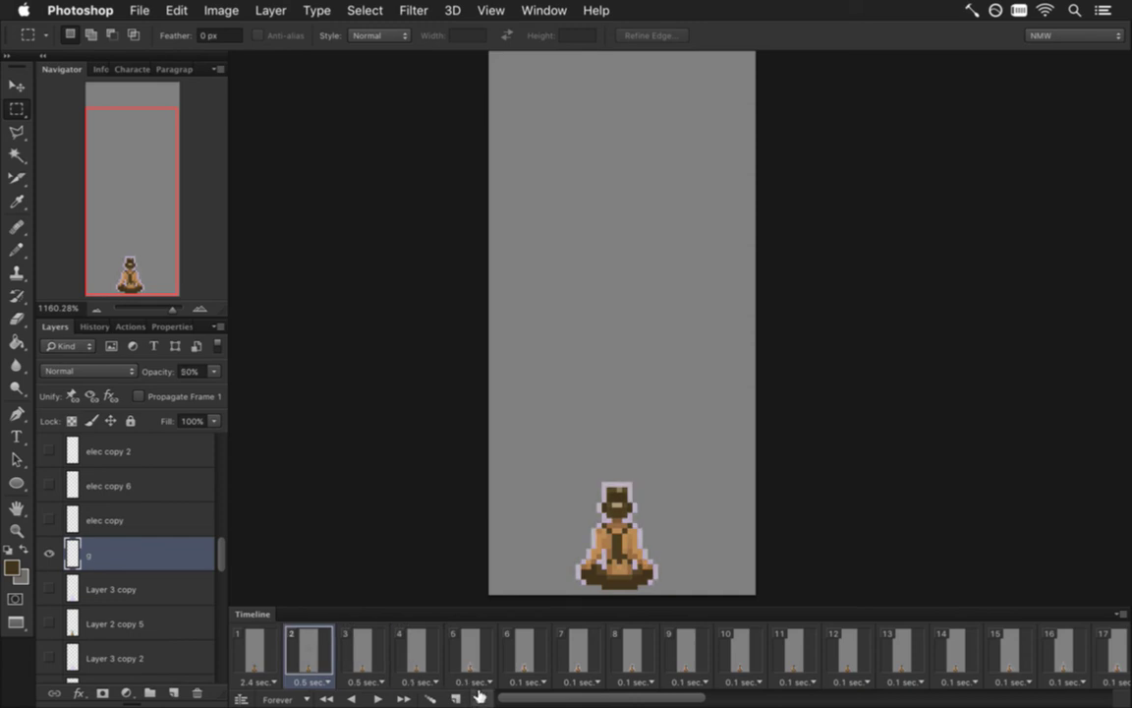
left_click(312, 681)
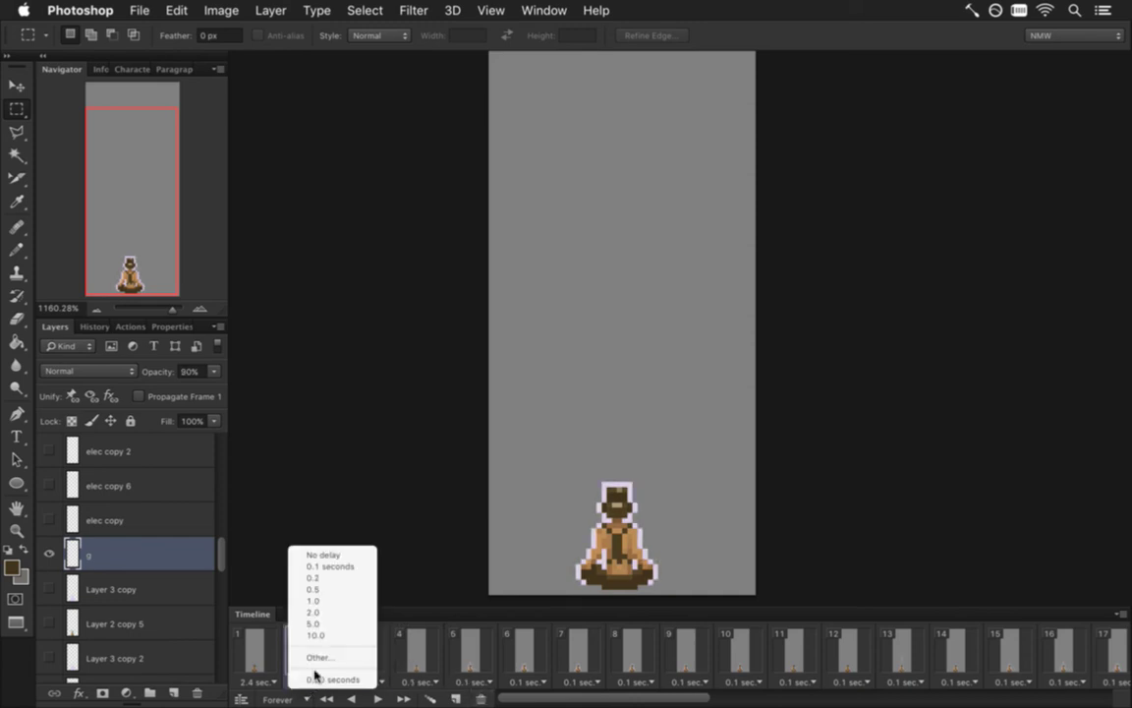
left_click(329, 567)
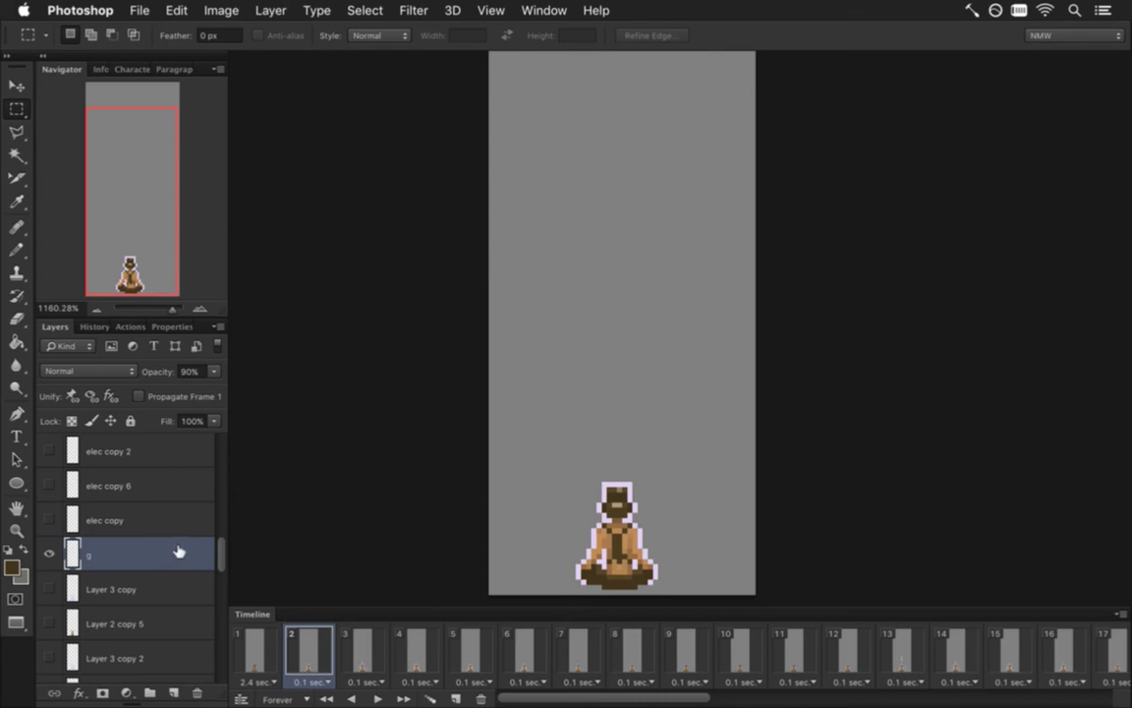
Build a fade from frame 2 with four successive duplicate frames, setting the g layer's opacity to 70%, 50%, 30% and 20%.
left_click(352, 661)
left_click(319, 665)
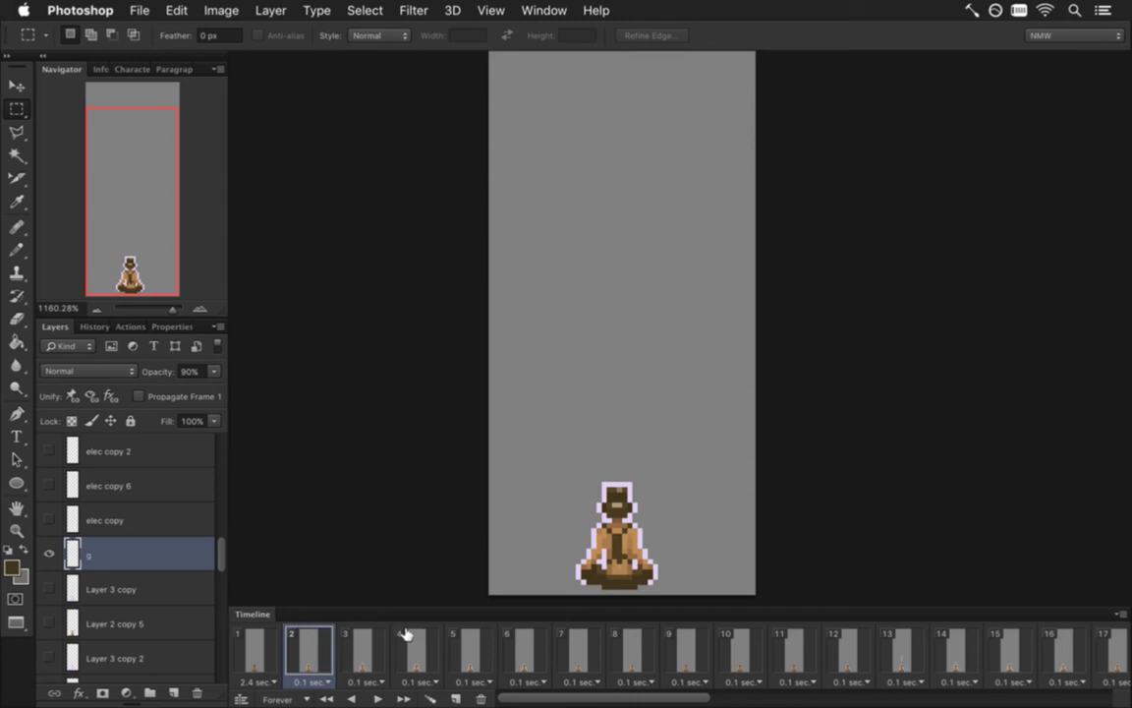
left_click(455, 697)
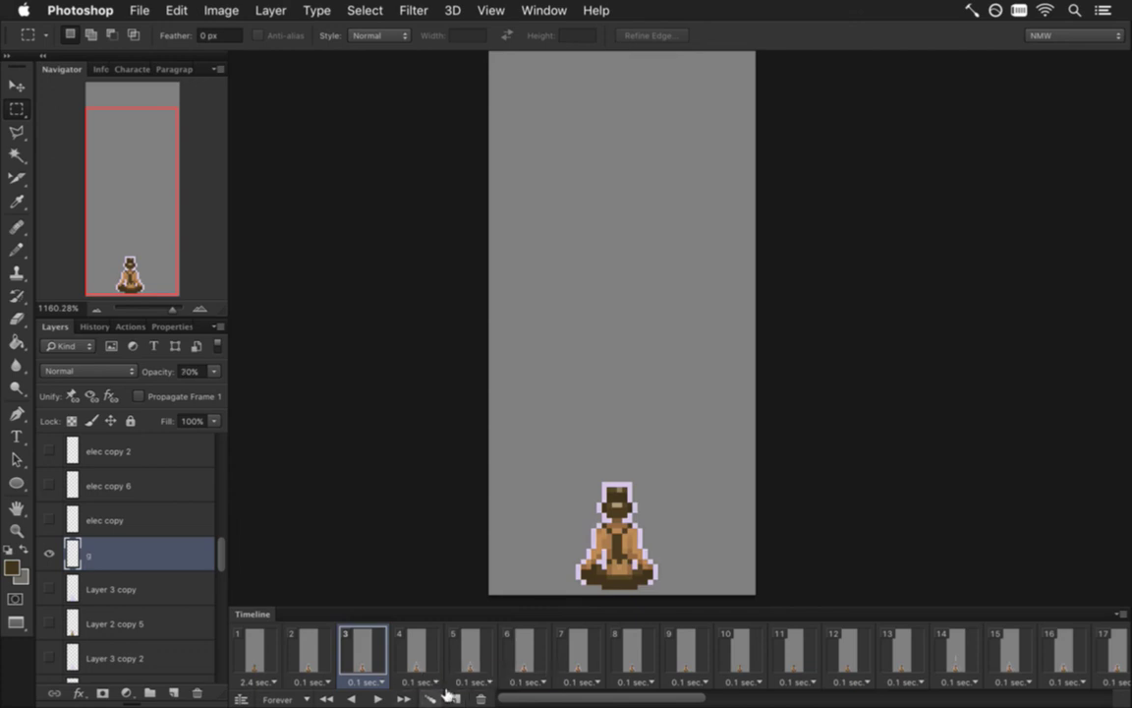
left_click(454, 693)
key("5")
left_click(457, 695)
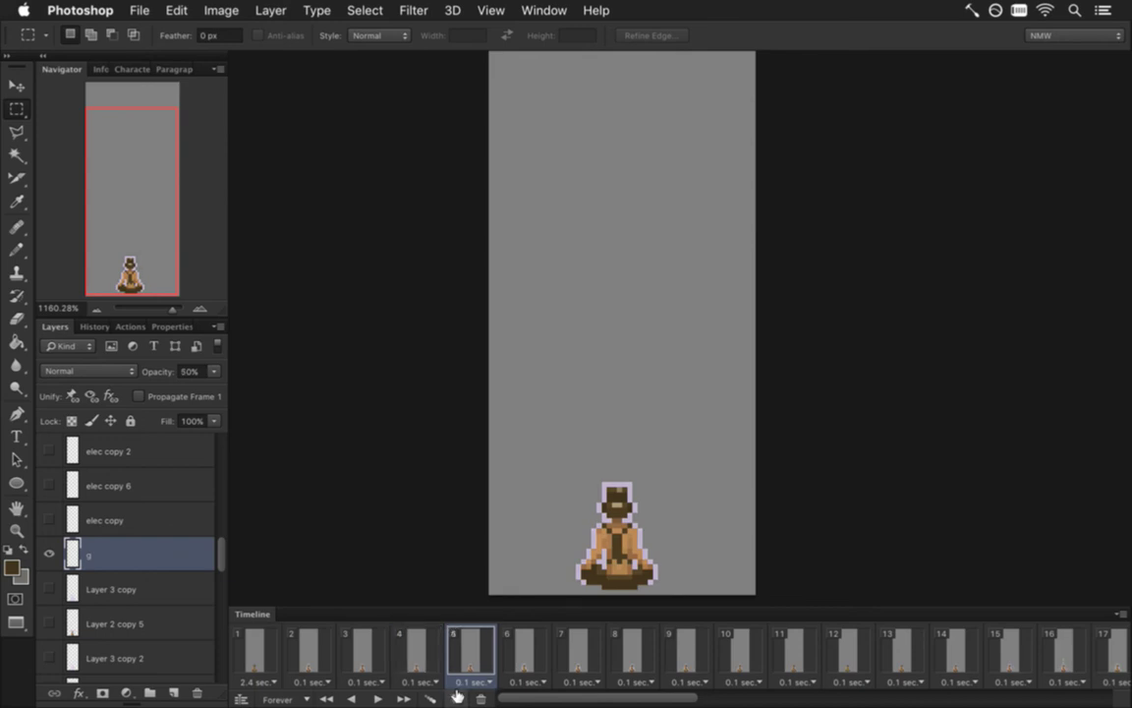
key("3")
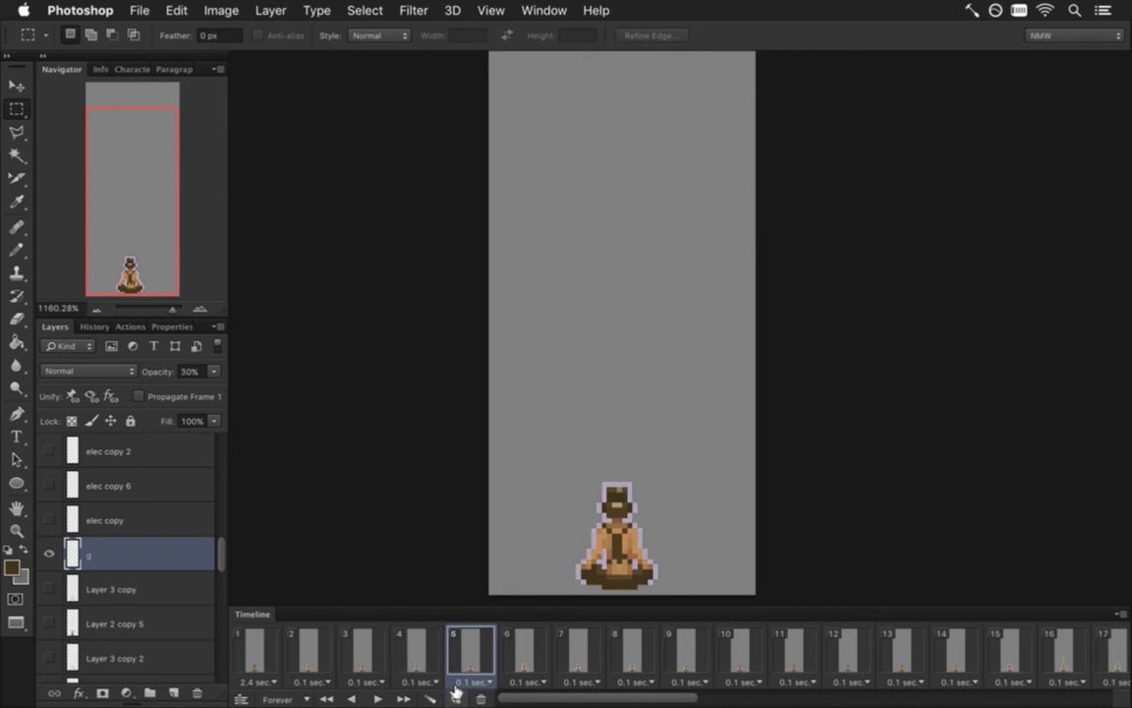
left_click(457, 695)
key("2")
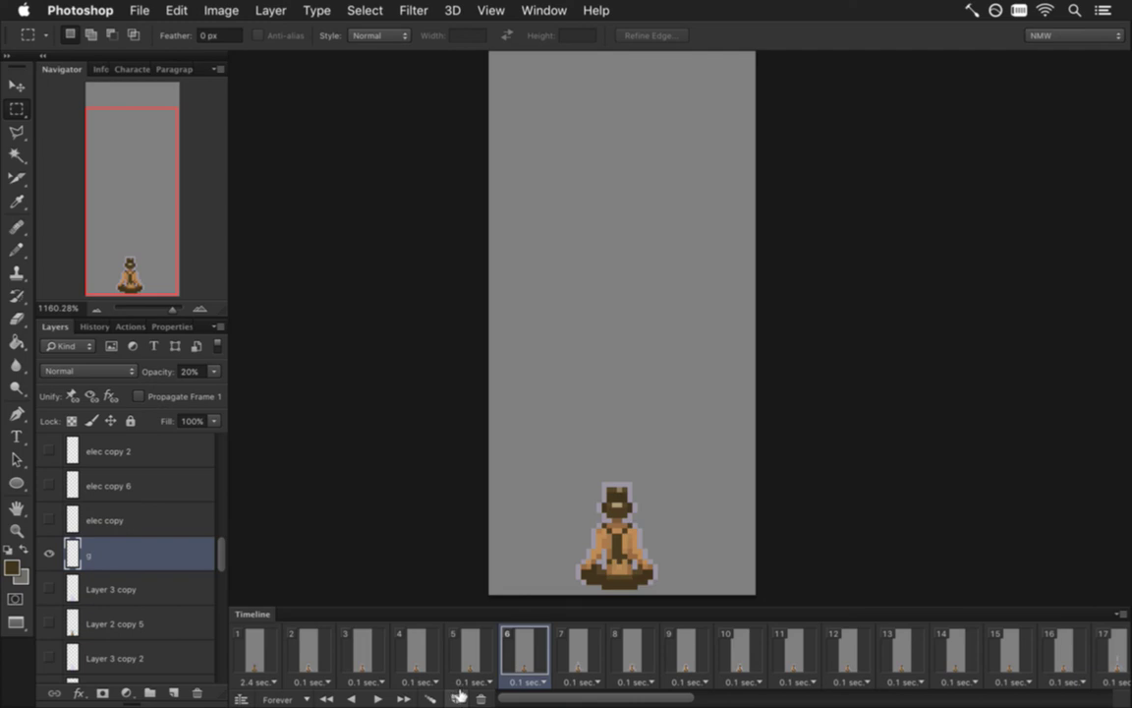
Duplicate frame 6 twice in succession and set the g layer's opacity to 50% in frame 8.
left_click(457, 695)
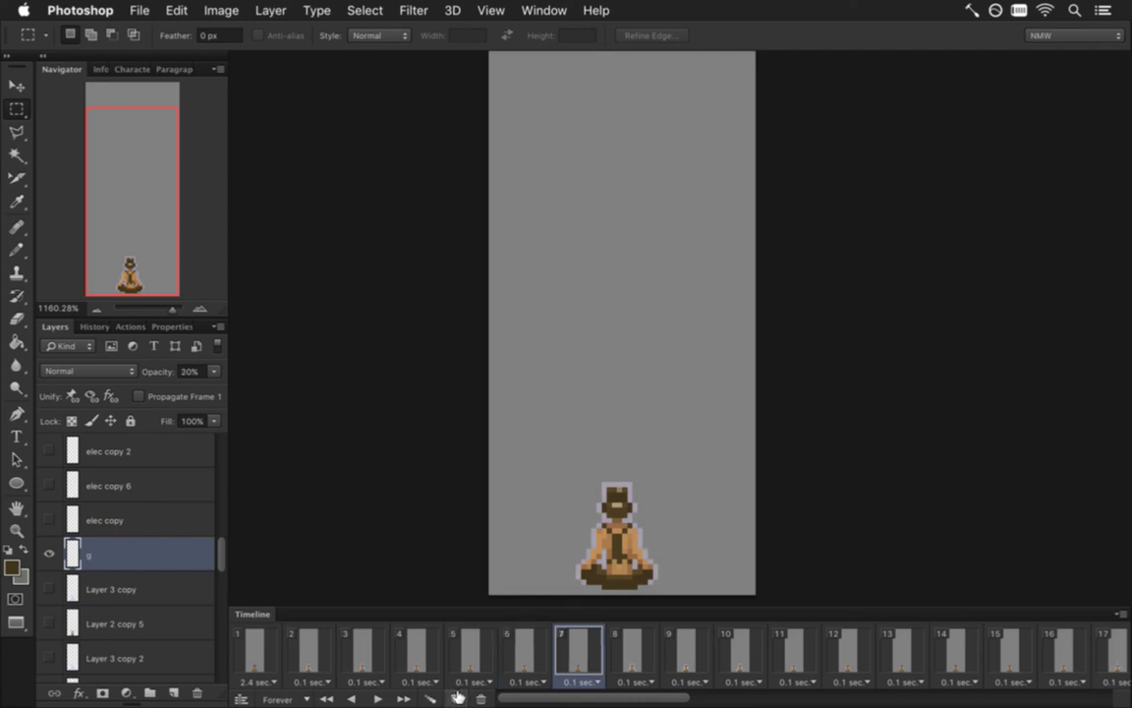
left_click(457, 695)
key("5")
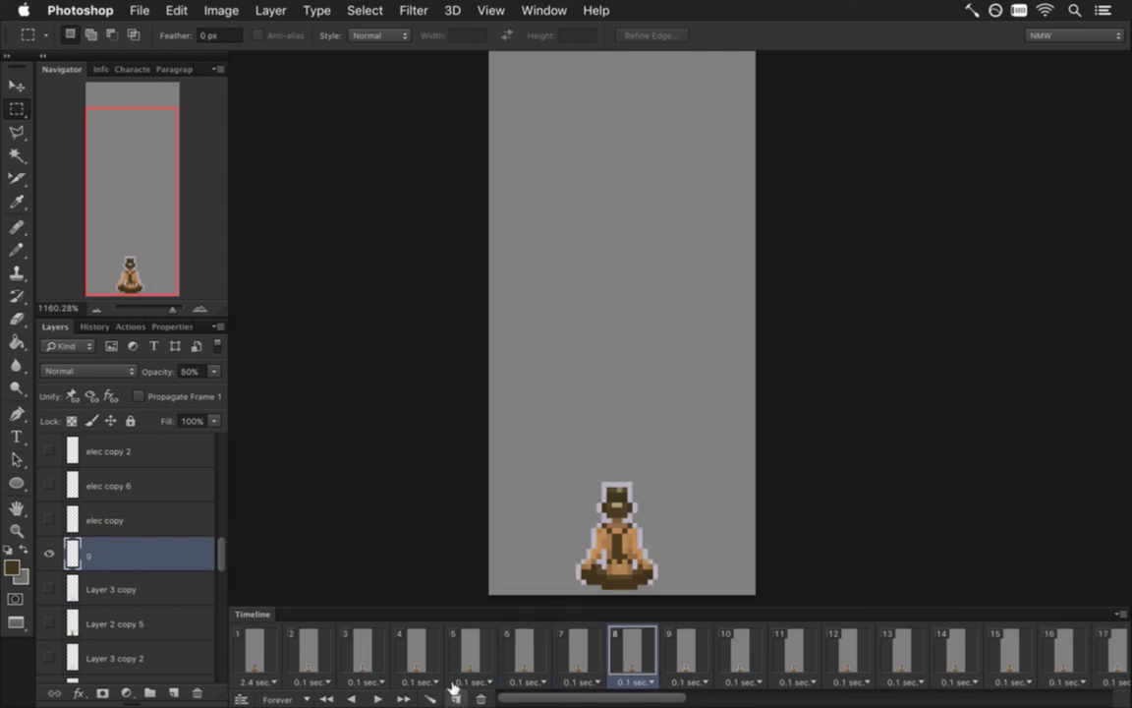
Duplicate frame 2 three times to hold the 90% glow longer before the fade.
left_click(690, 649)
left_click(635, 643)
left_click(307, 649)
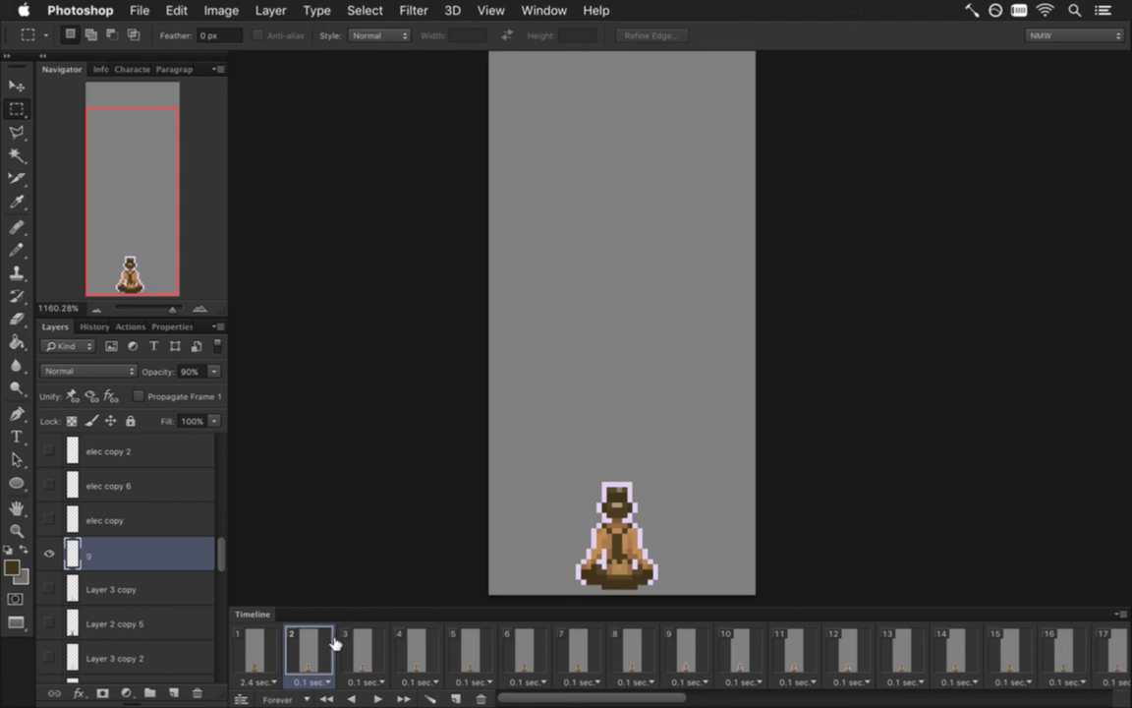
left_click(457, 695)
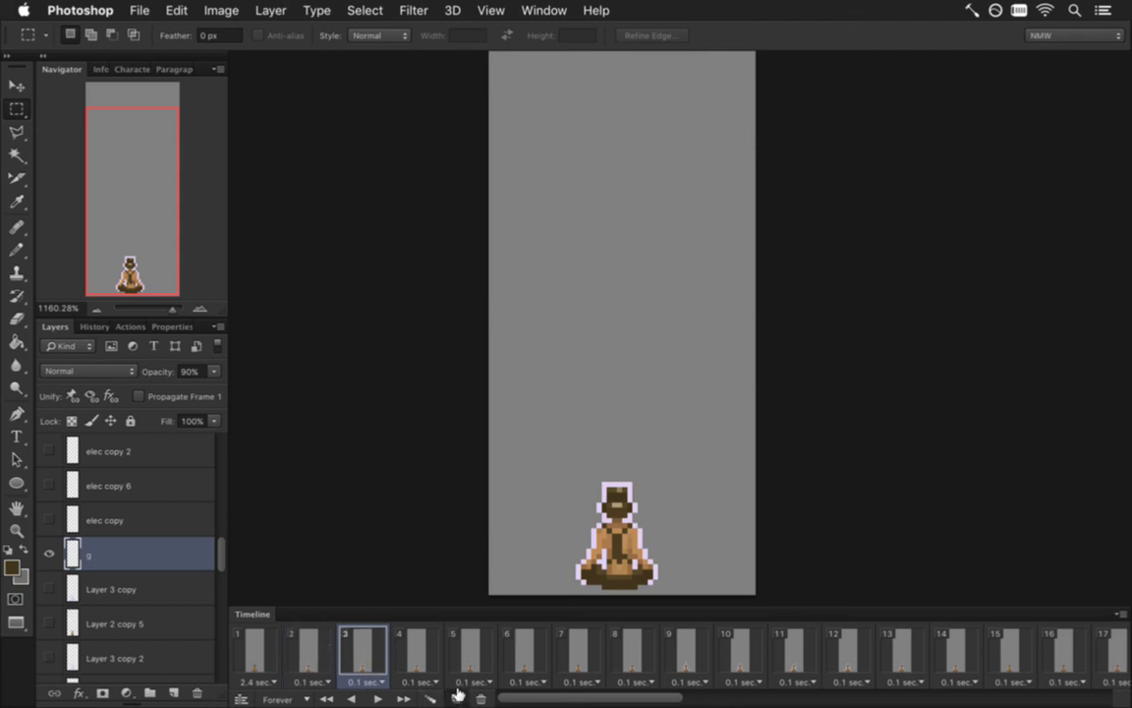
left_click(457, 697)
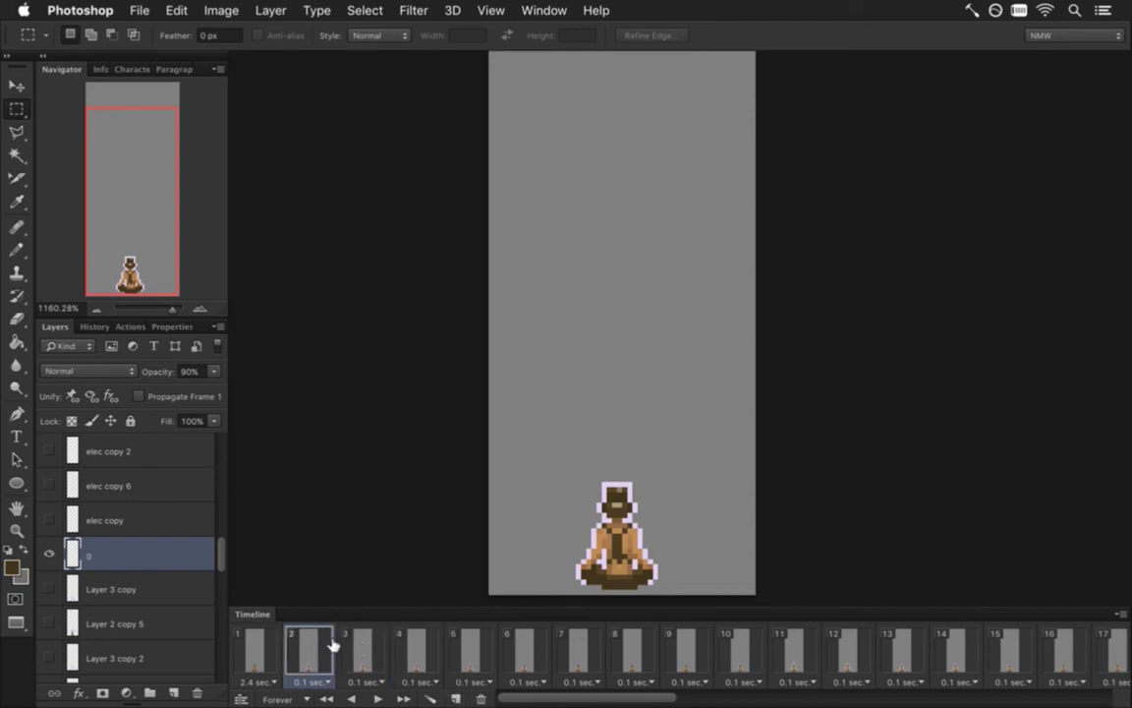
Step through frames 5 to 12 to check the glow's fade and return before the particle burst.
left_click(464, 644)
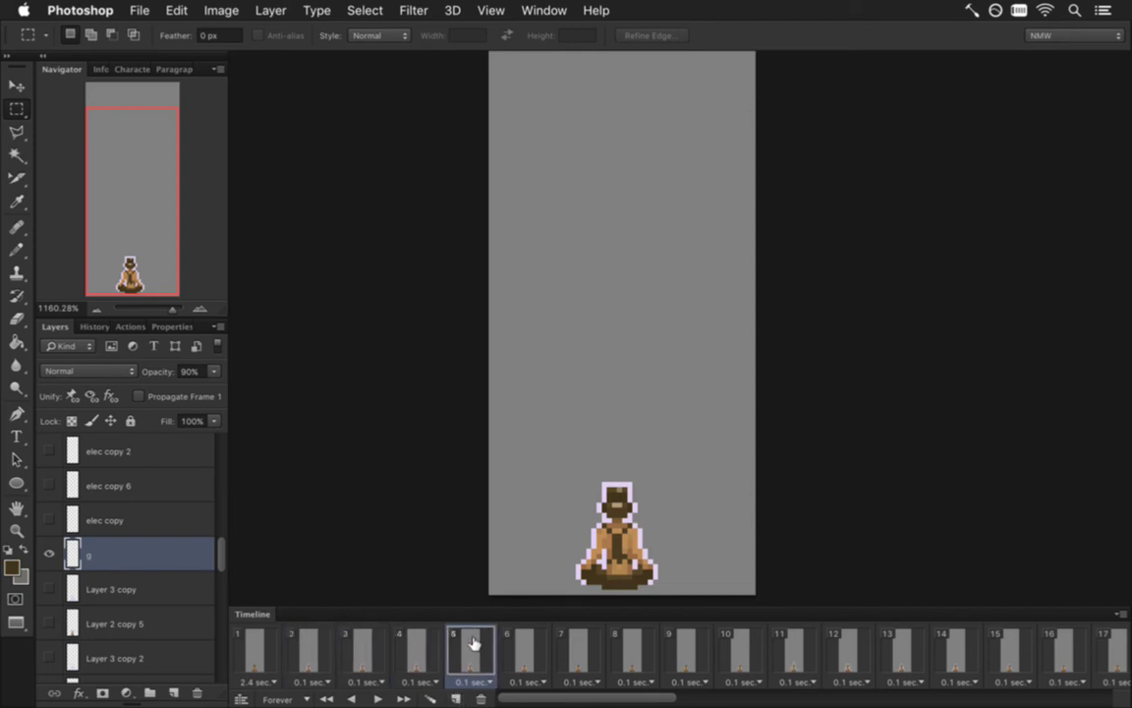
left_click(522, 650)
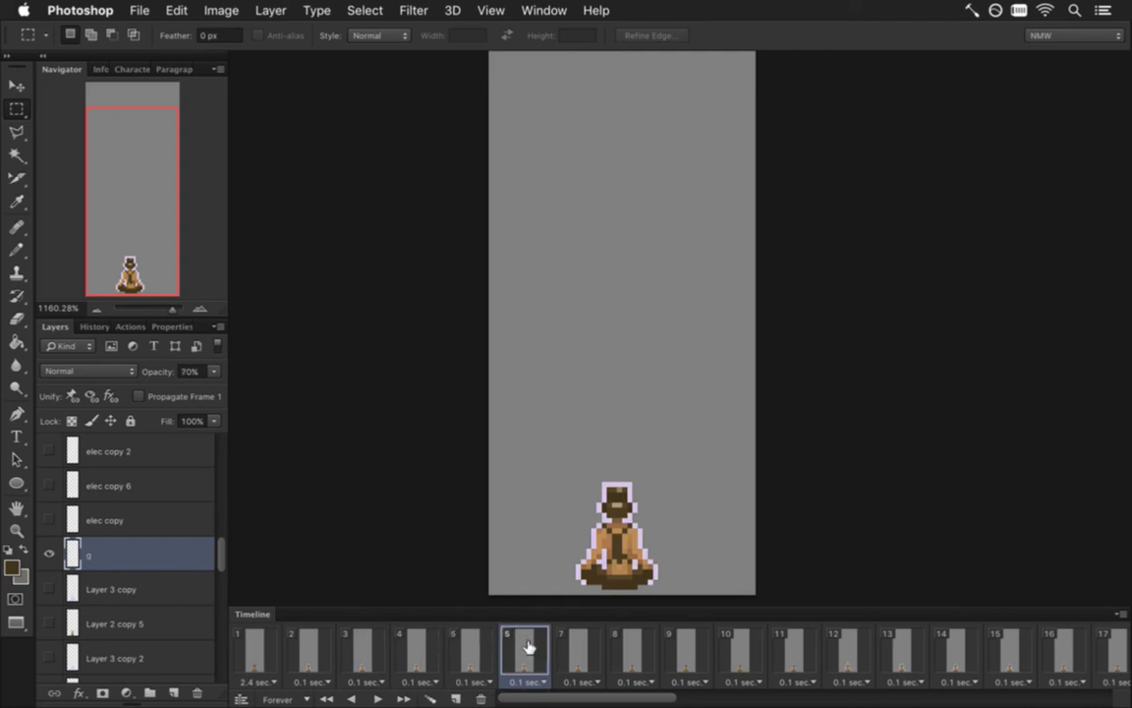
left_click(580, 650)
left_click(631, 651)
left_click(685, 650)
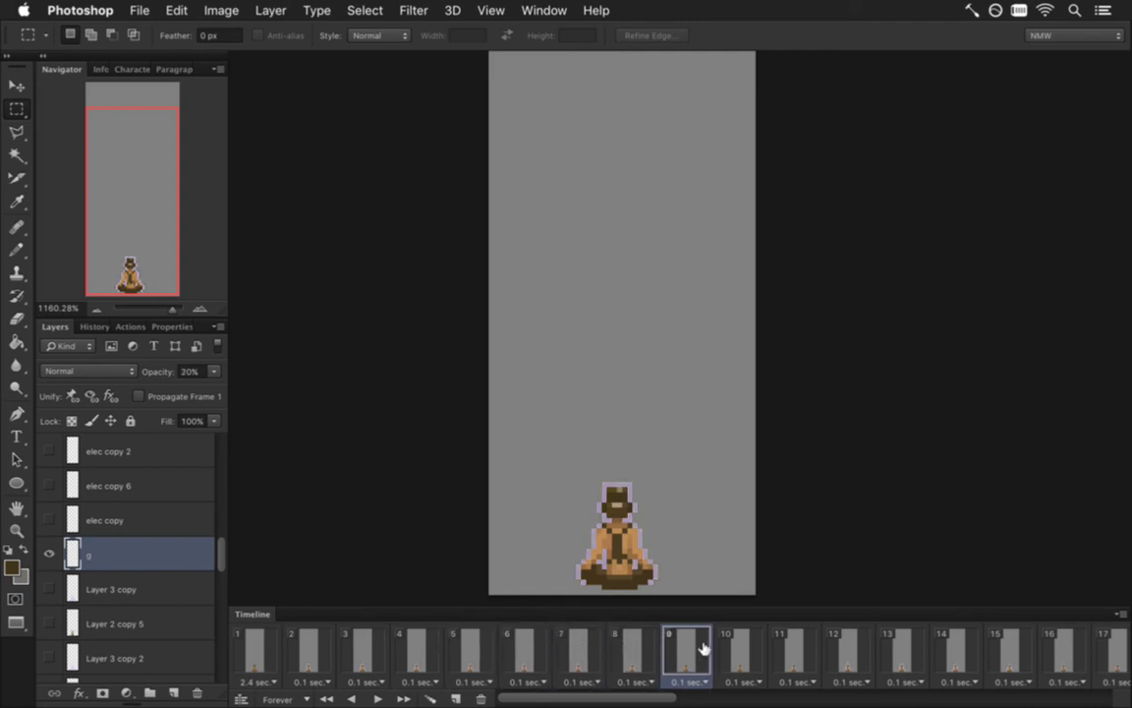
left_click(728, 651)
left_click(783, 648)
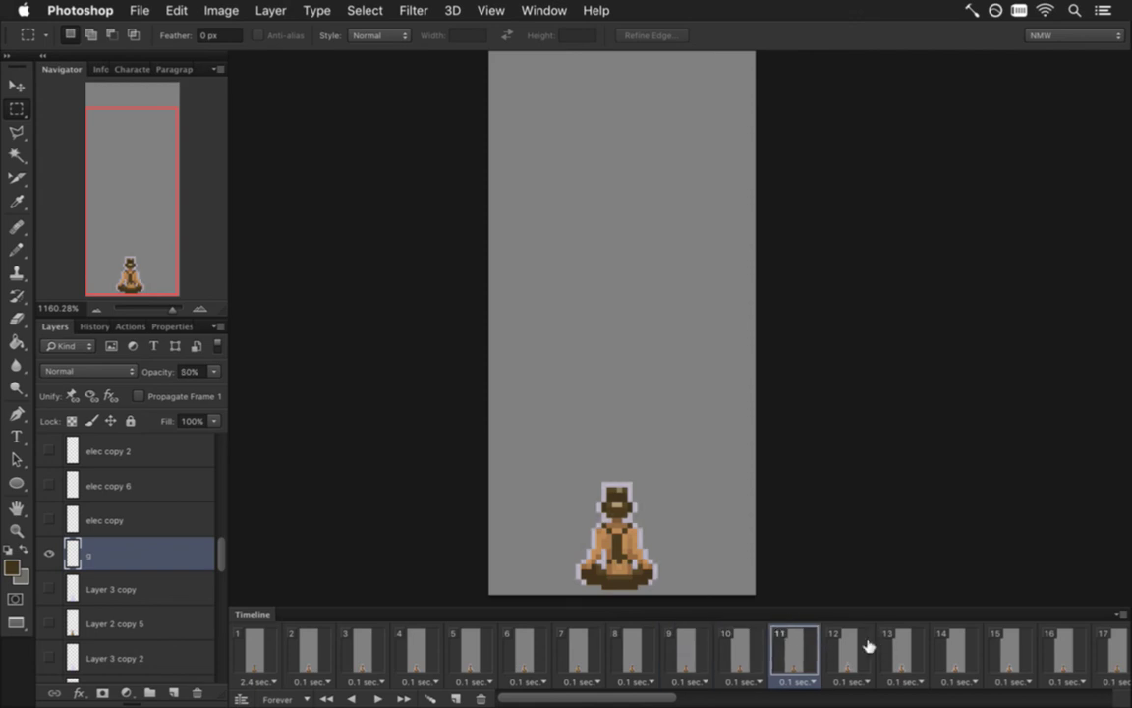
left_click(853, 652)
Duplicate frames 2 to 11 together so that the glow pulse repeats.
left_click(801, 650)
left_click(318, 649, "shift")
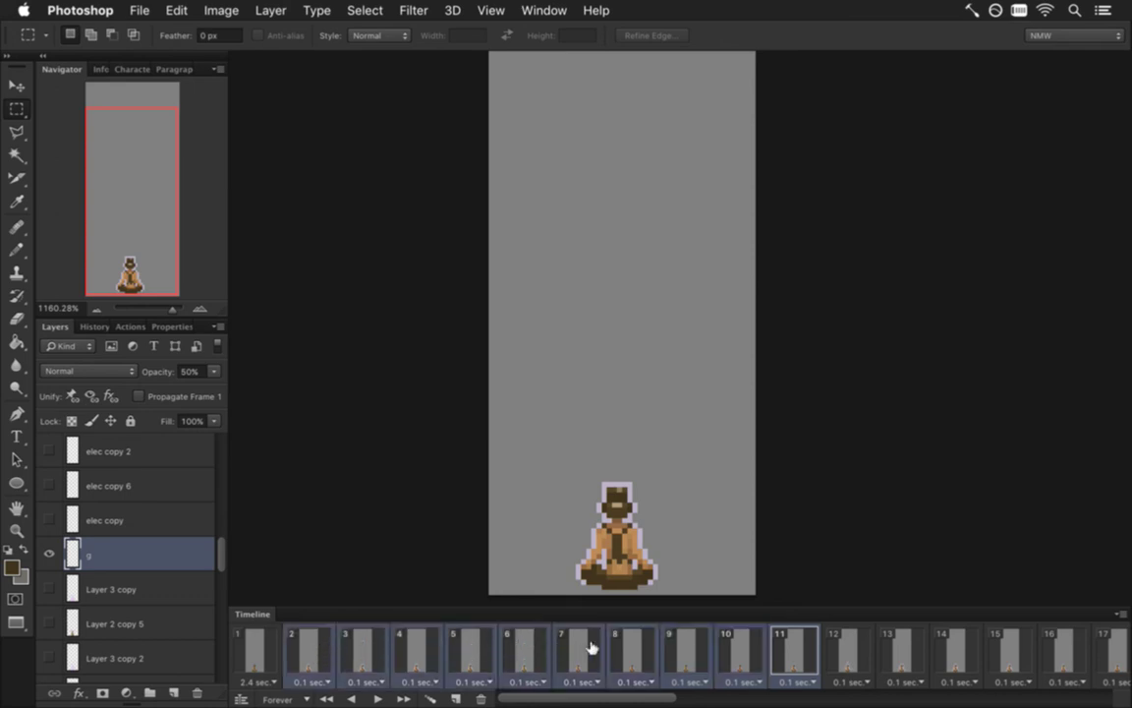
left_click(456, 696)
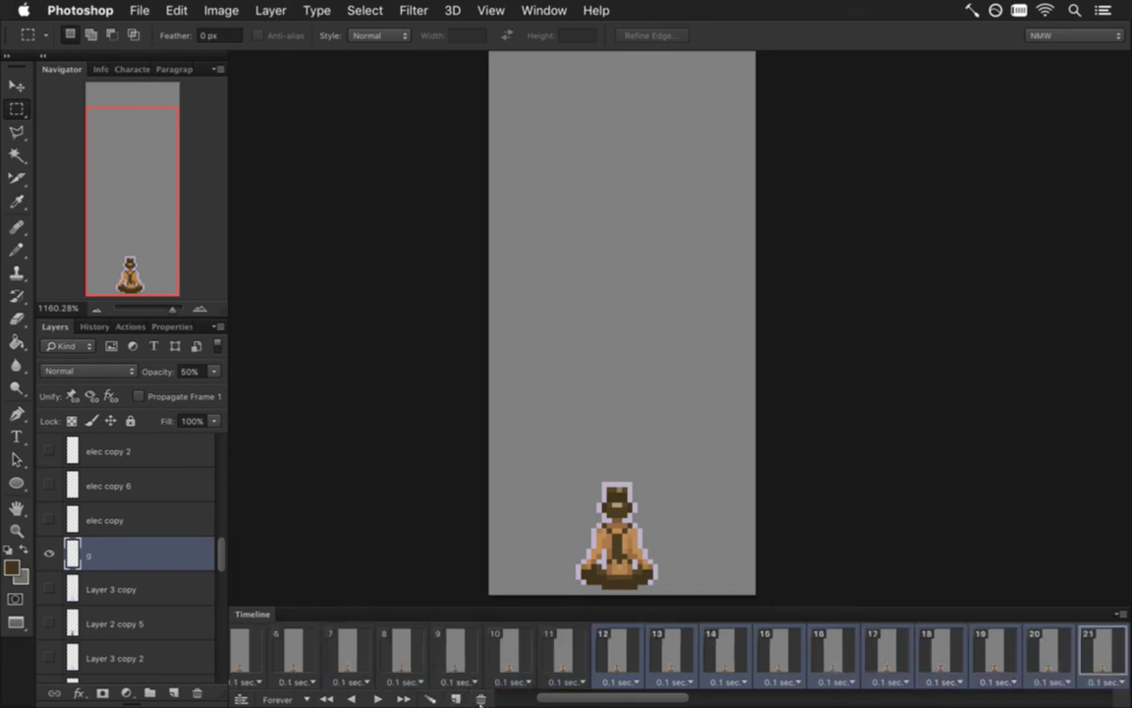
Play the animation from frame 1 through the particle burst to check the repeated glow pulse, then stop playback.
left_click_drag(575, 698, 535, 698)
left_click(257, 650)
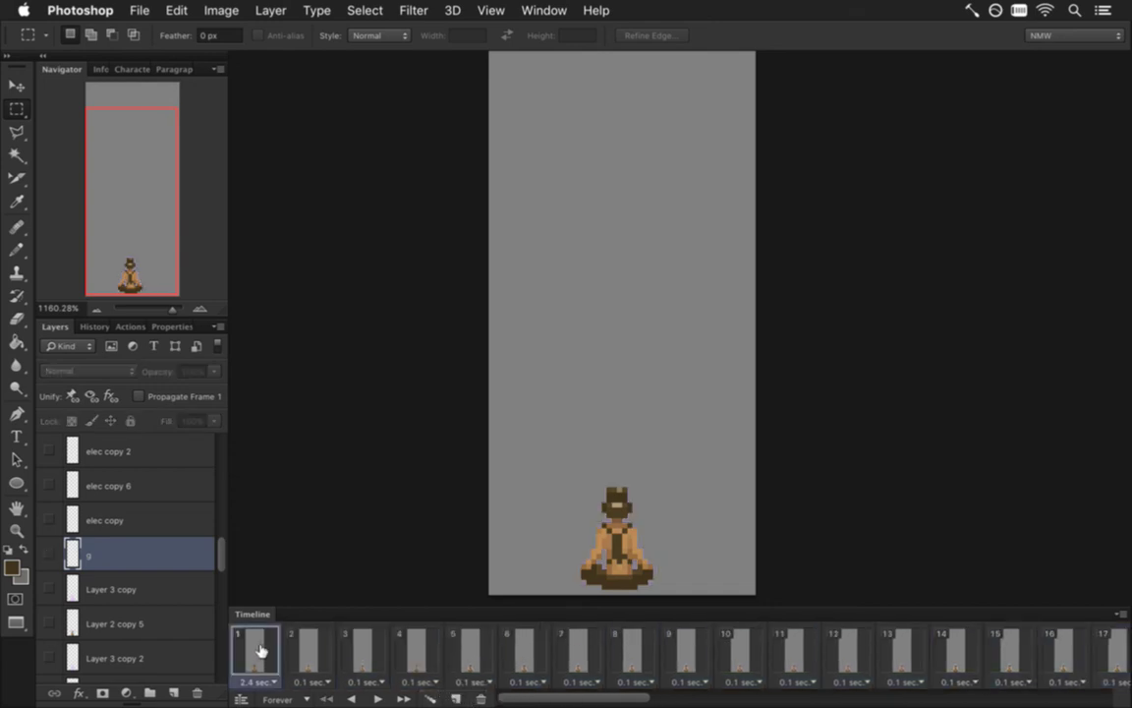
left_click(378, 699)
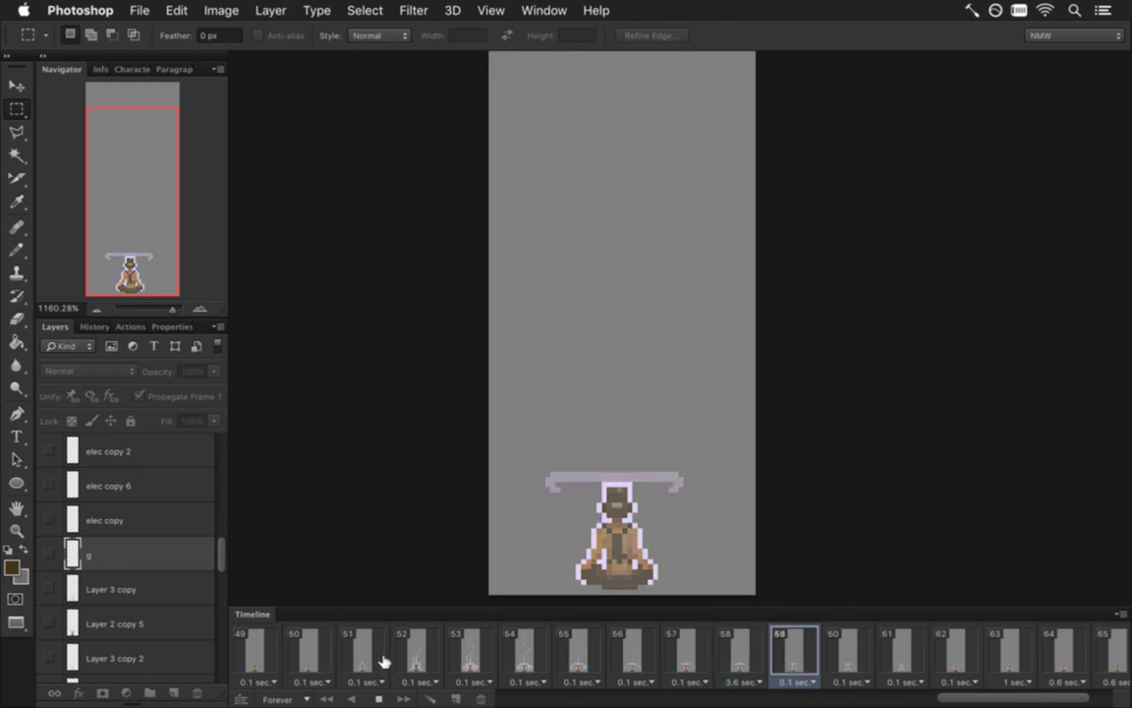
left_click(378, 699)
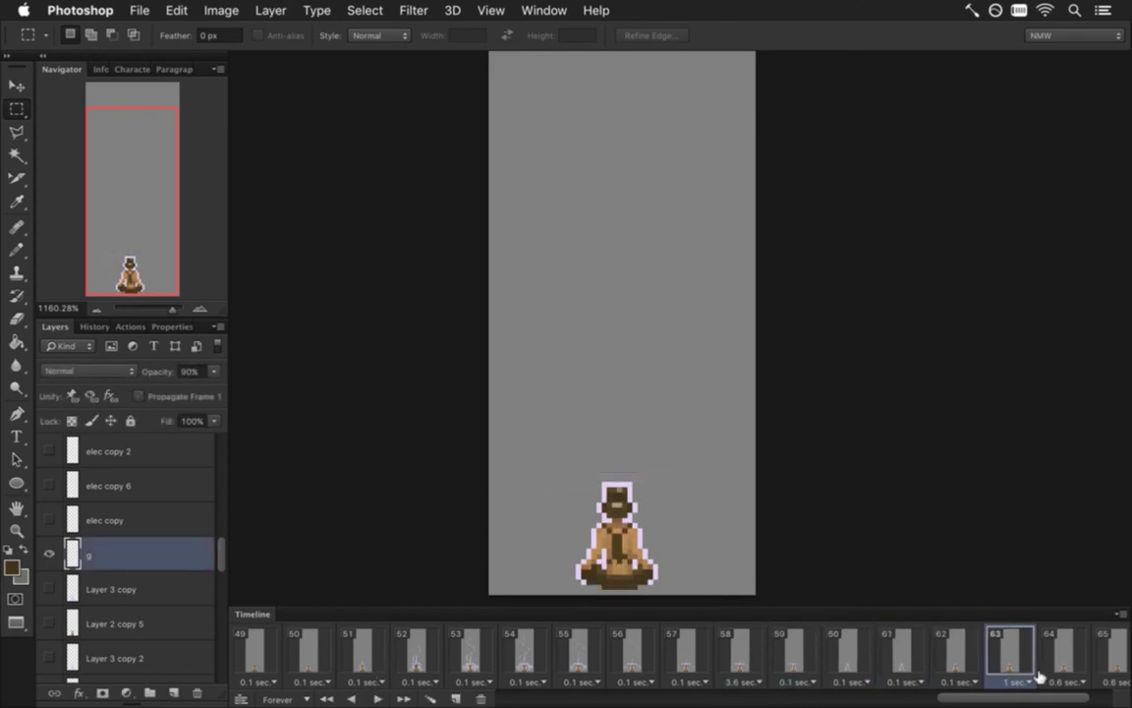
Hide the Color Fill 1 copy 4 background layer in all animation frames.
left_click_drag(983, 696, 610, 696)
left_click(1096, 678)
left_click(256, 648, "shift")
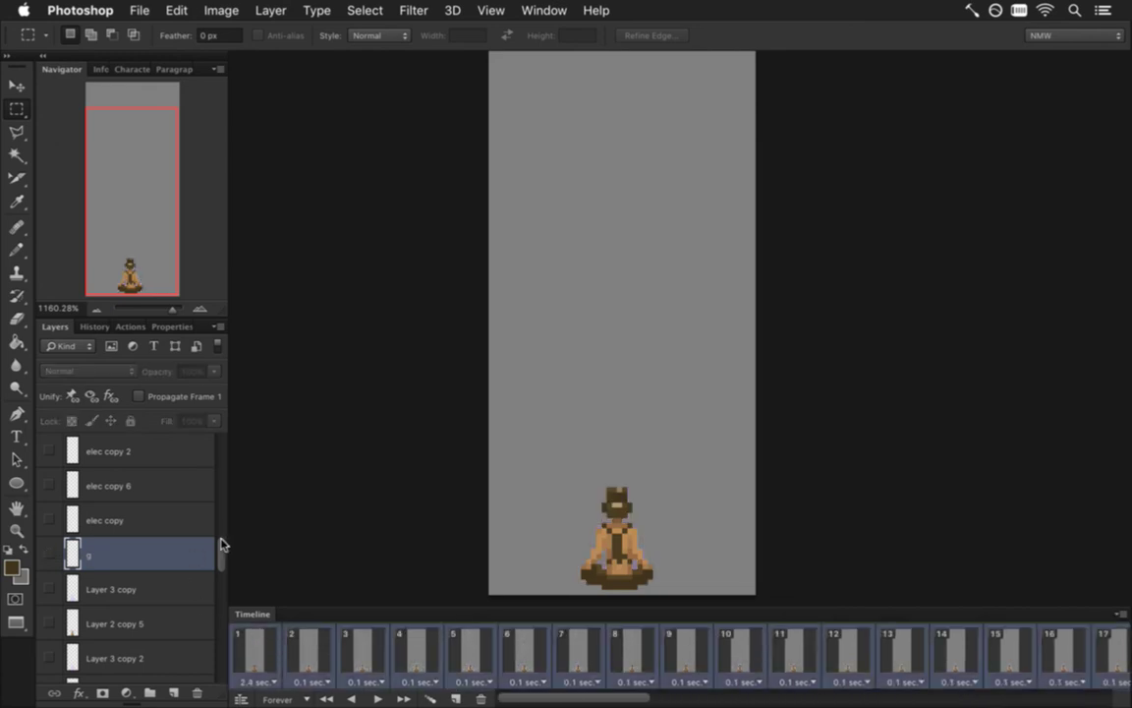
scroll(220, 550, "down", 10)
left_click(51, 666)
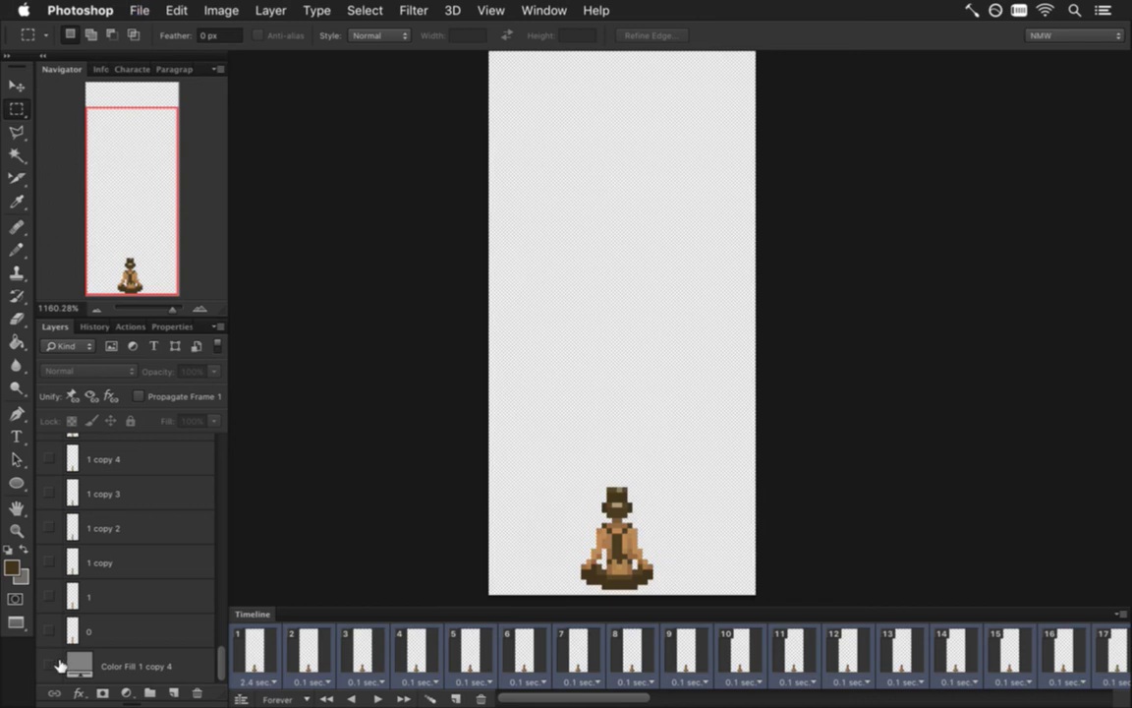
Render all frames as the PNG image sequence RoqMeditate2N.png, replacing the existing sequence.
key("super+alt+shift+r")
type("1")
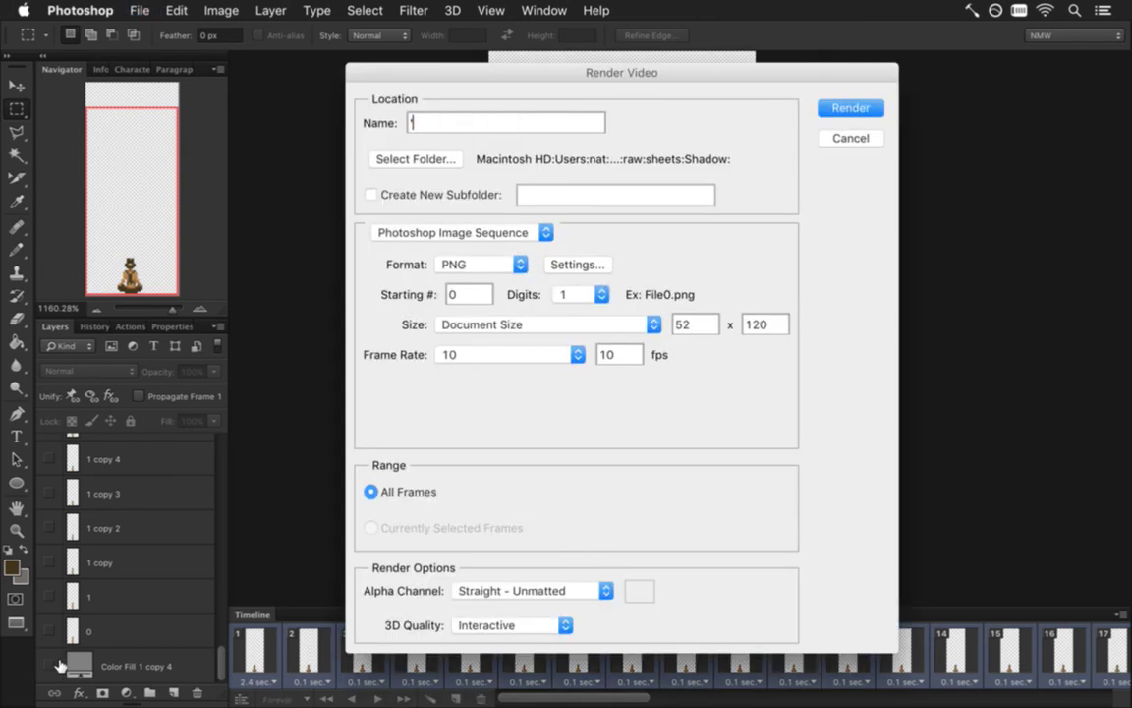
key("Return")
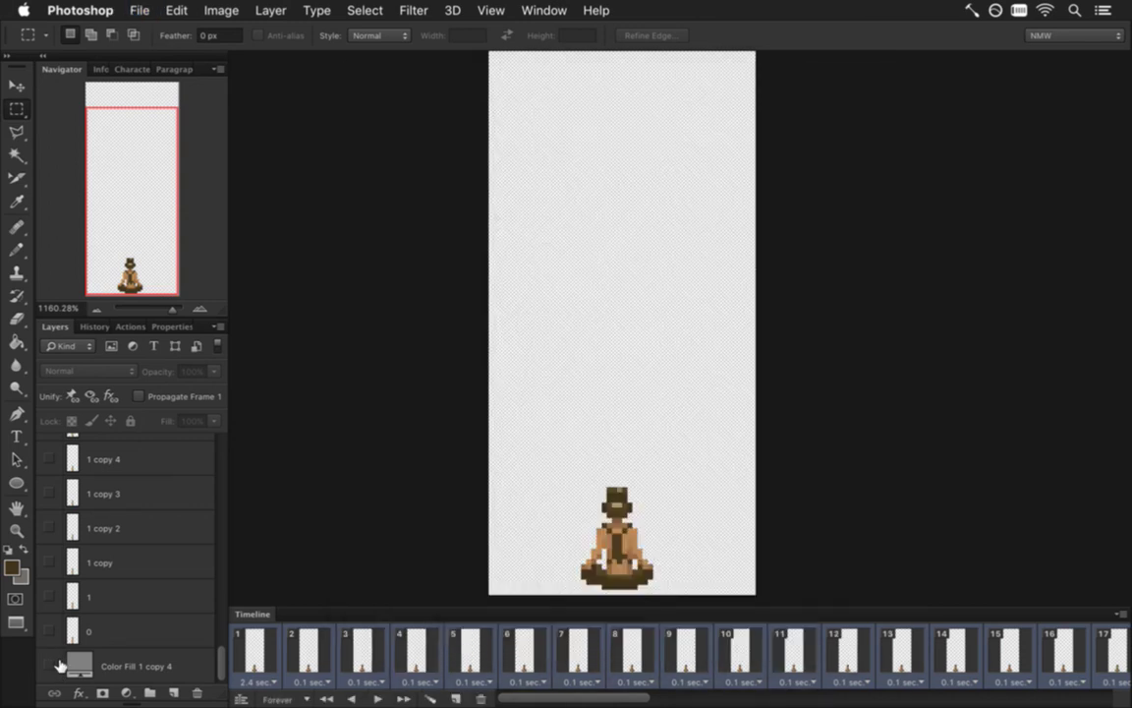
key("super+alt+shift+r")
key("Return")
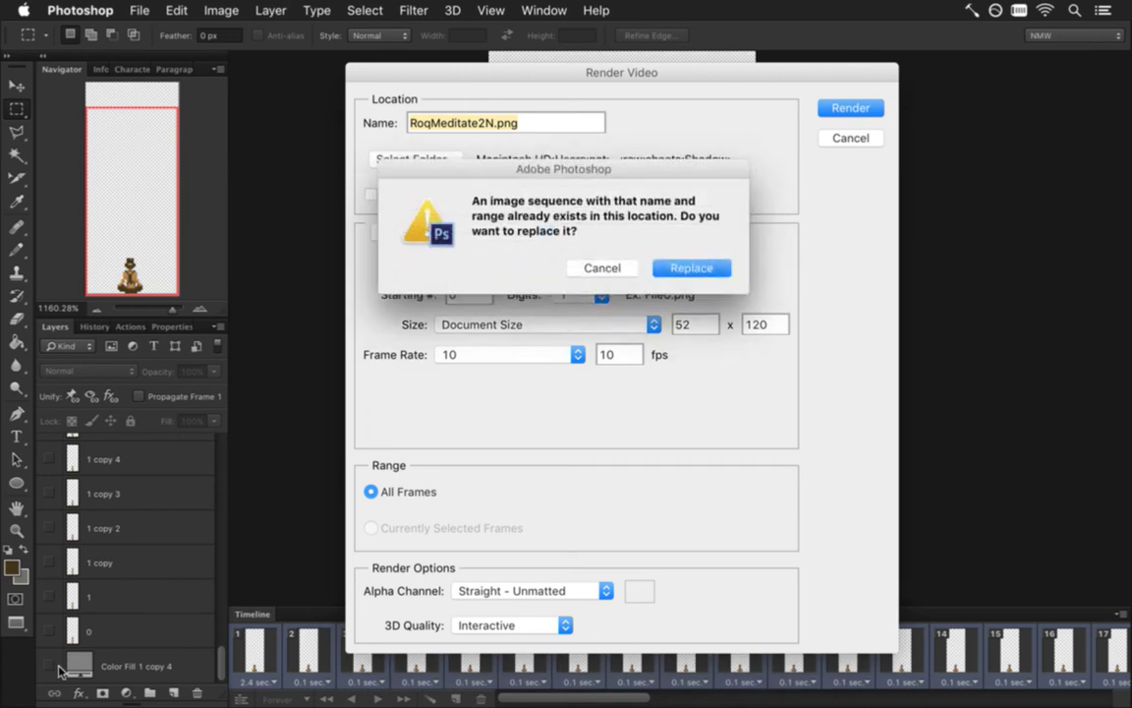
key("Return")
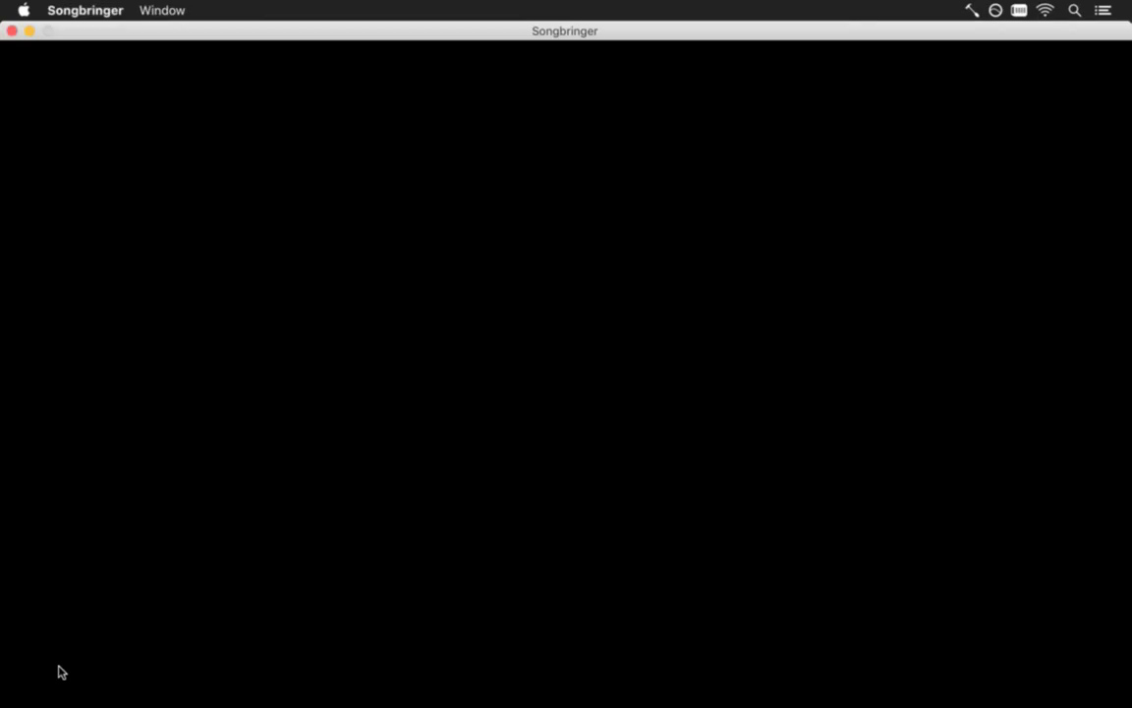
In Songbringer, walk down to the meditating character and check the new glow animation in the game.
key("space")
key("space")
key("Up")
key("Right")
key("Up")
key("Left")
key("Up")
key("Down")
key("Left")
key("space")
key("Down")
key("Left")
key("Down")
key("Right")
key("Down")
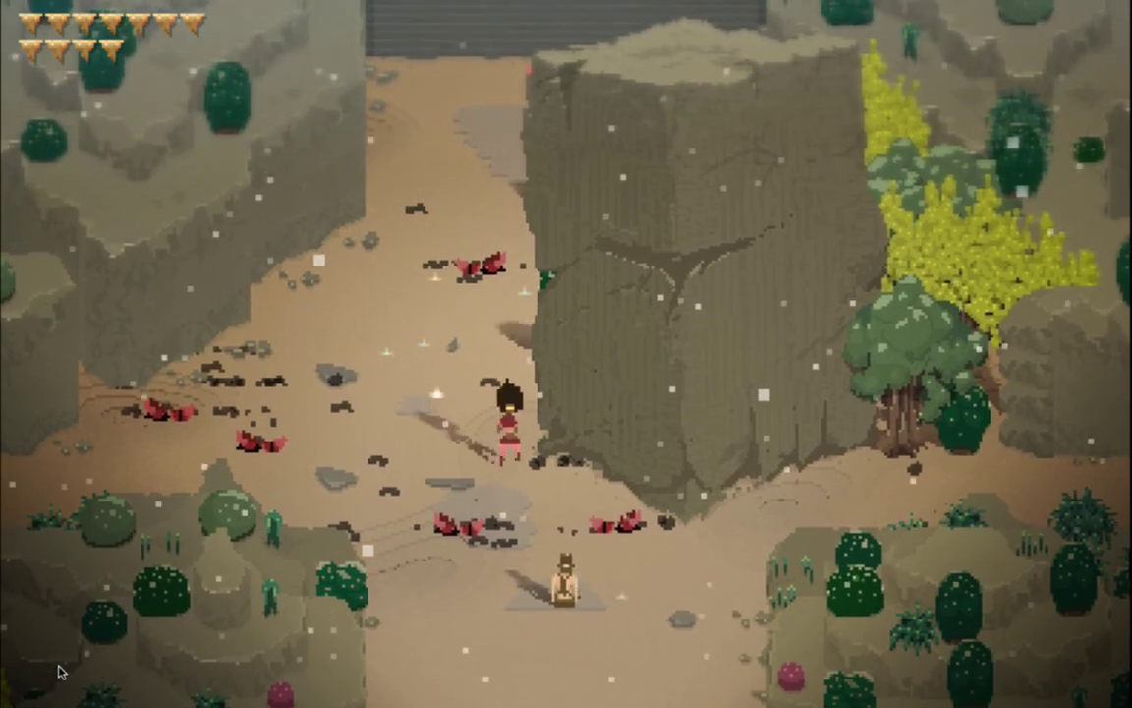
key("Down")
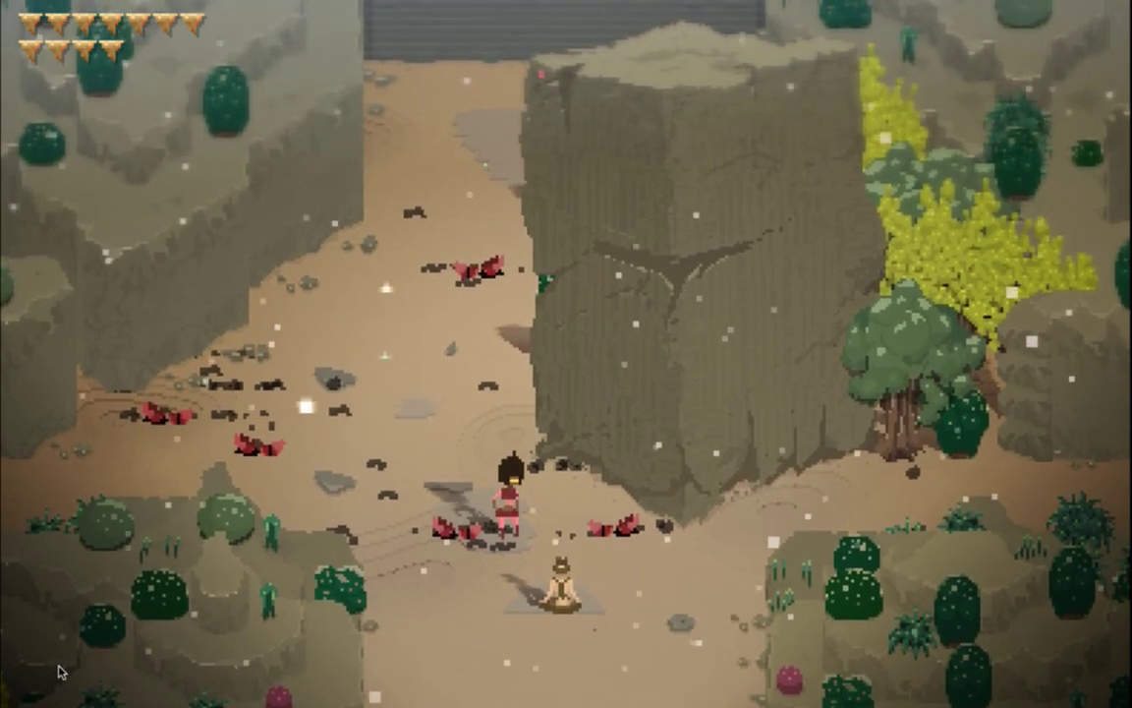
key("Down")
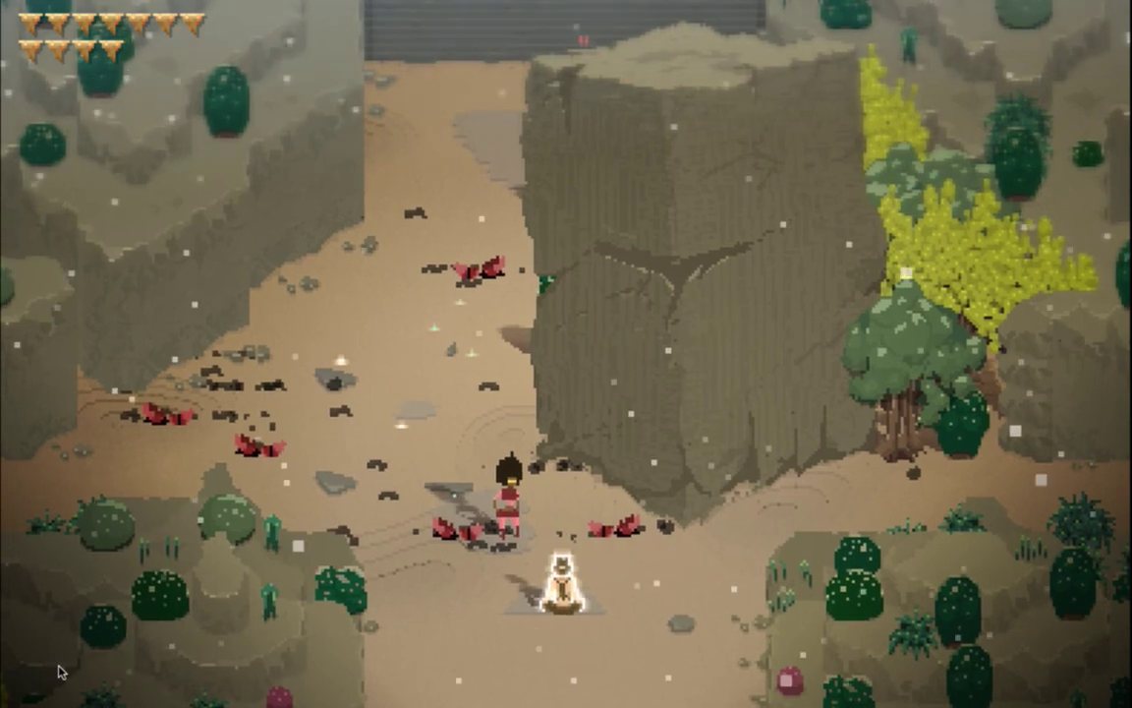
key("e")
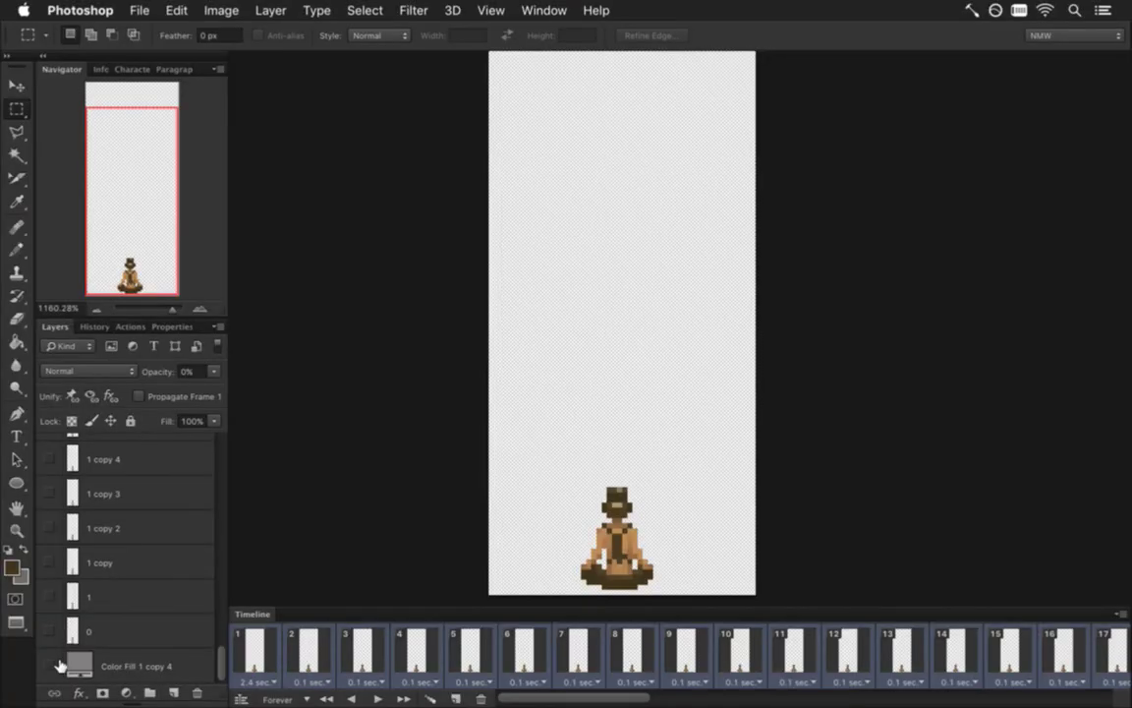
Run Songbringer again to review the meditation beside the large rock, then switch back to Photoshop.
key("ctrl+alt+r")
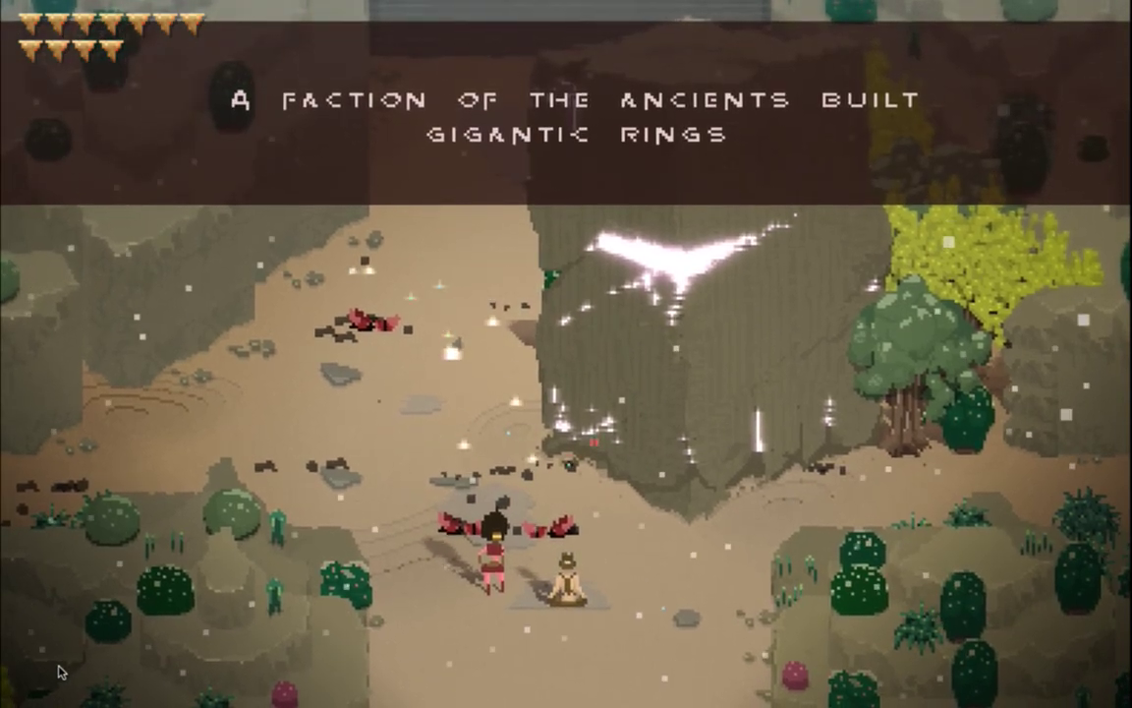
key("super+Tab")
key("super+Tab")
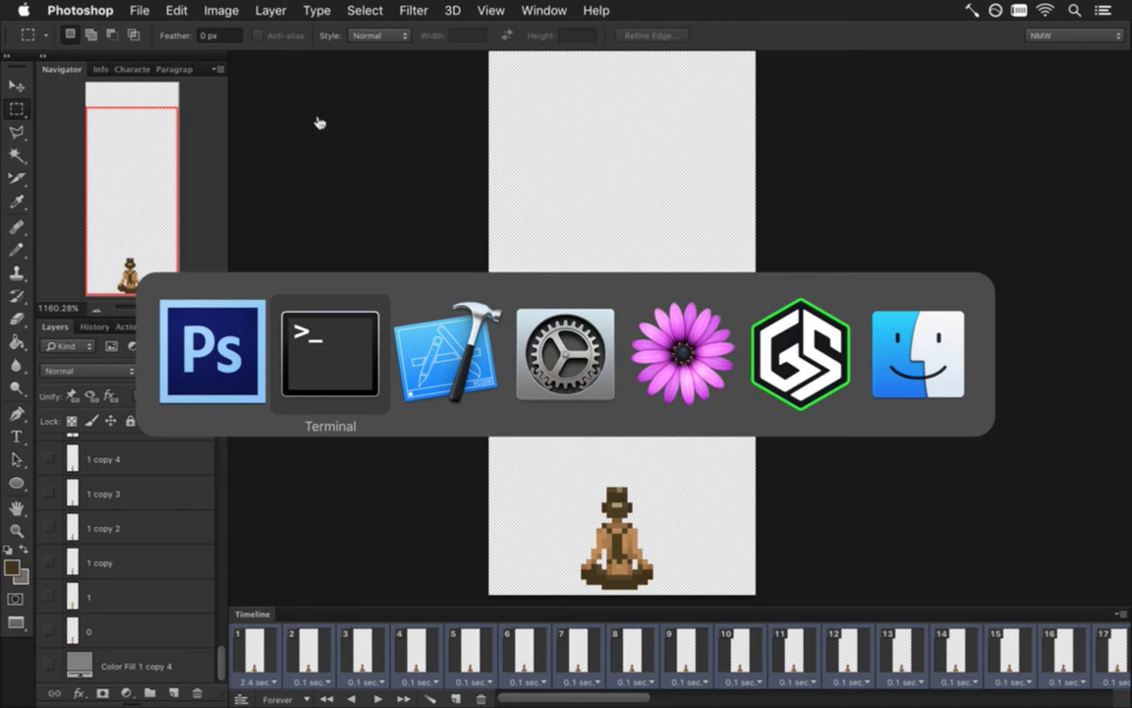
left_click(254, 332)
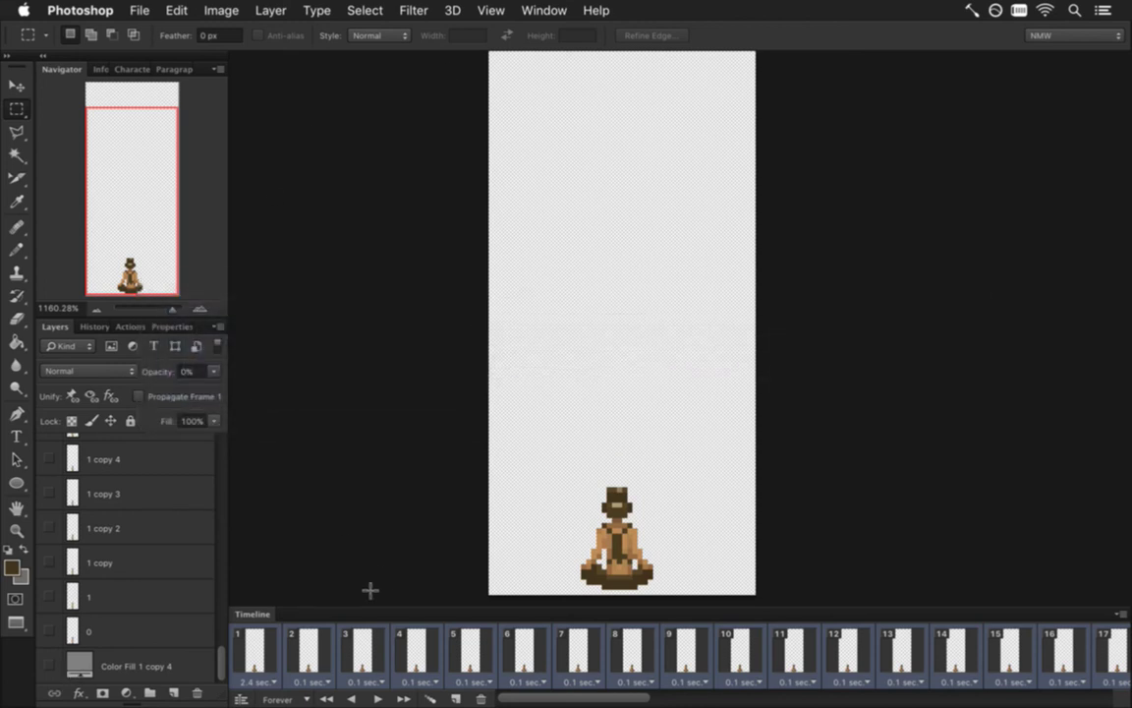
Show the Color Fill 1 copy 4 background in all frames again and select frame 5.
left_click(47, 666)
left_click(527, 653)
left_click(465, 649)
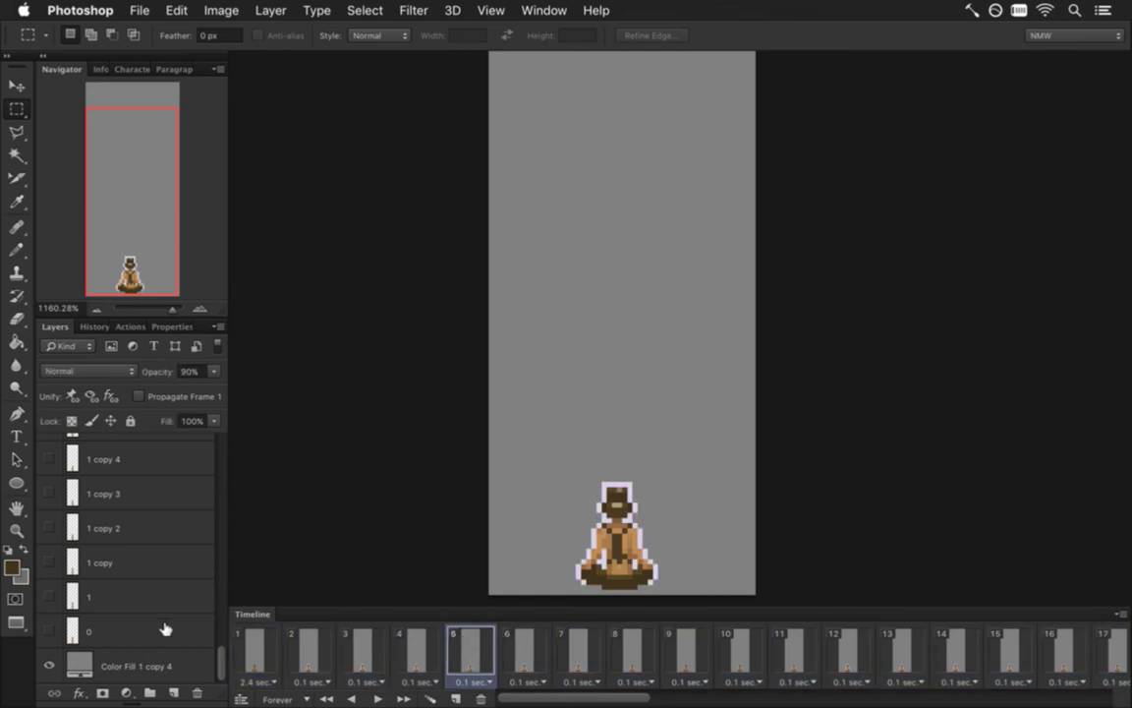
Try to pencil extra glow pixels above the hat on the g layer in frame 5, using the sampled outline colour.
left_click_drag(222, 667, 210, 573)
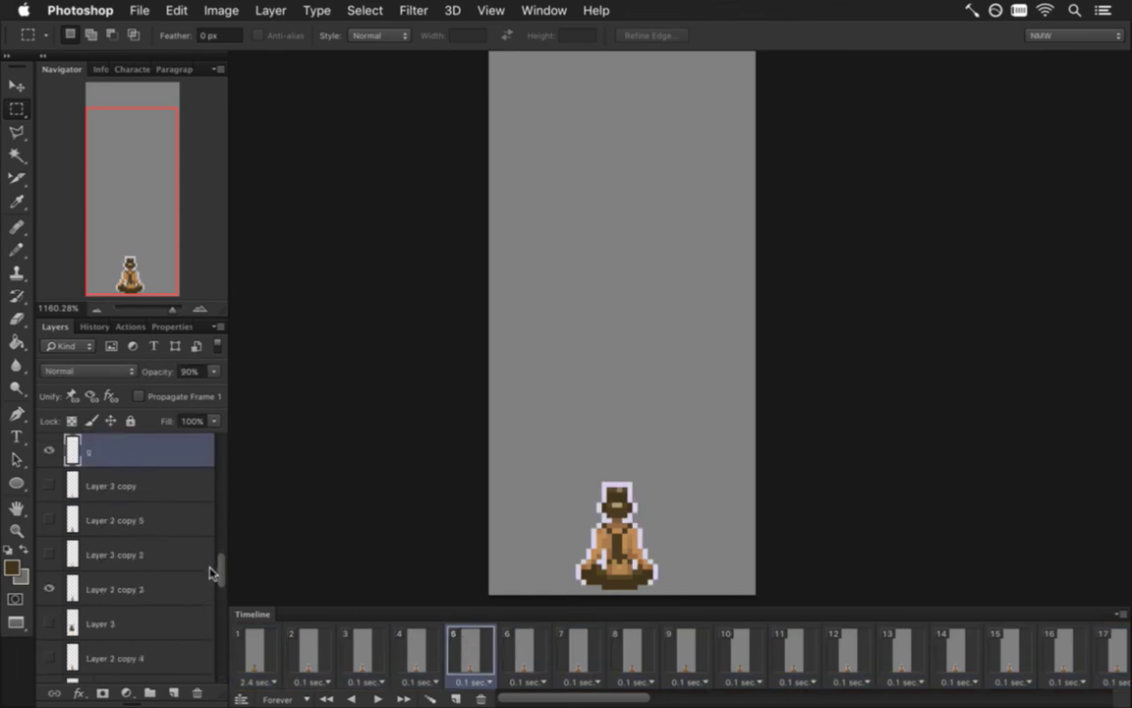
key("i")
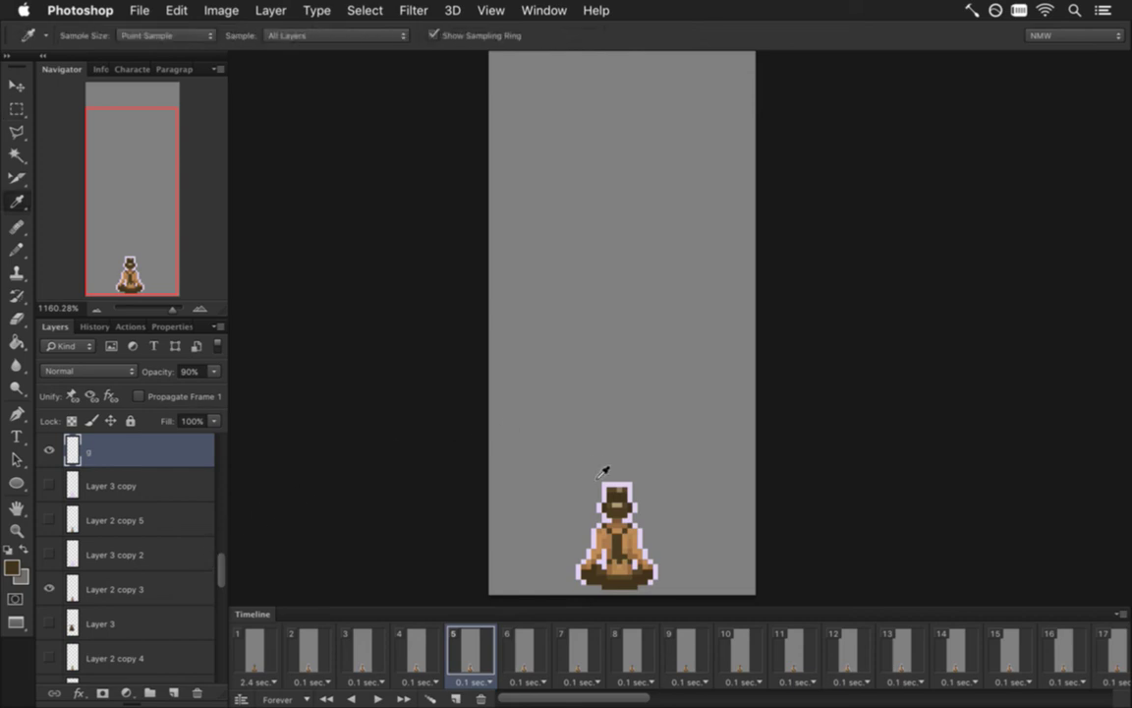
left_click(616, 492)
key("b")
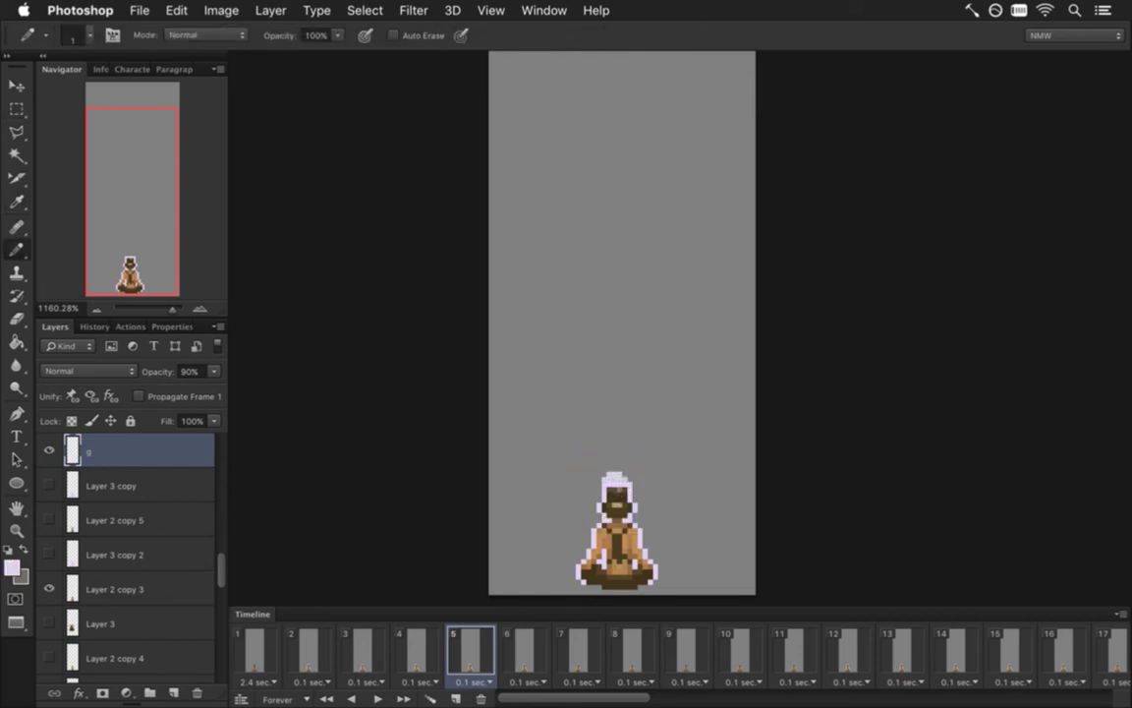
key("space")
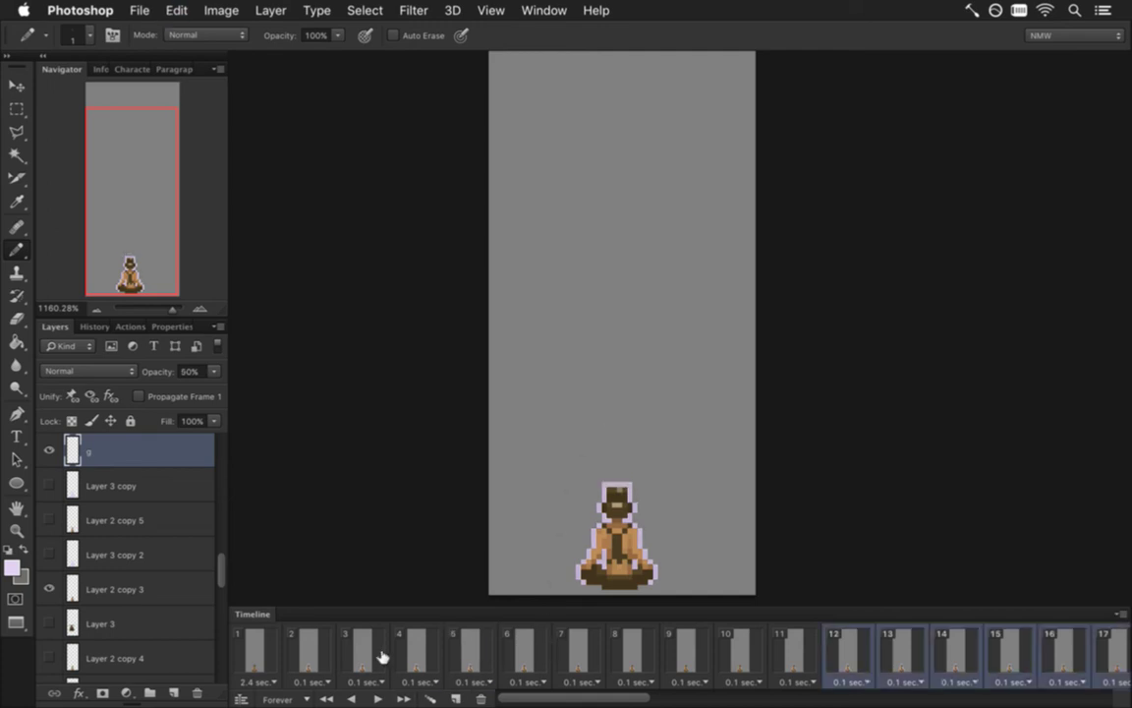
In frame 2, set the g layer to 100% opacity, pencil an extra glow row above the hat in the sampled outline colour, and restore 90%.
left_click(307, 653)
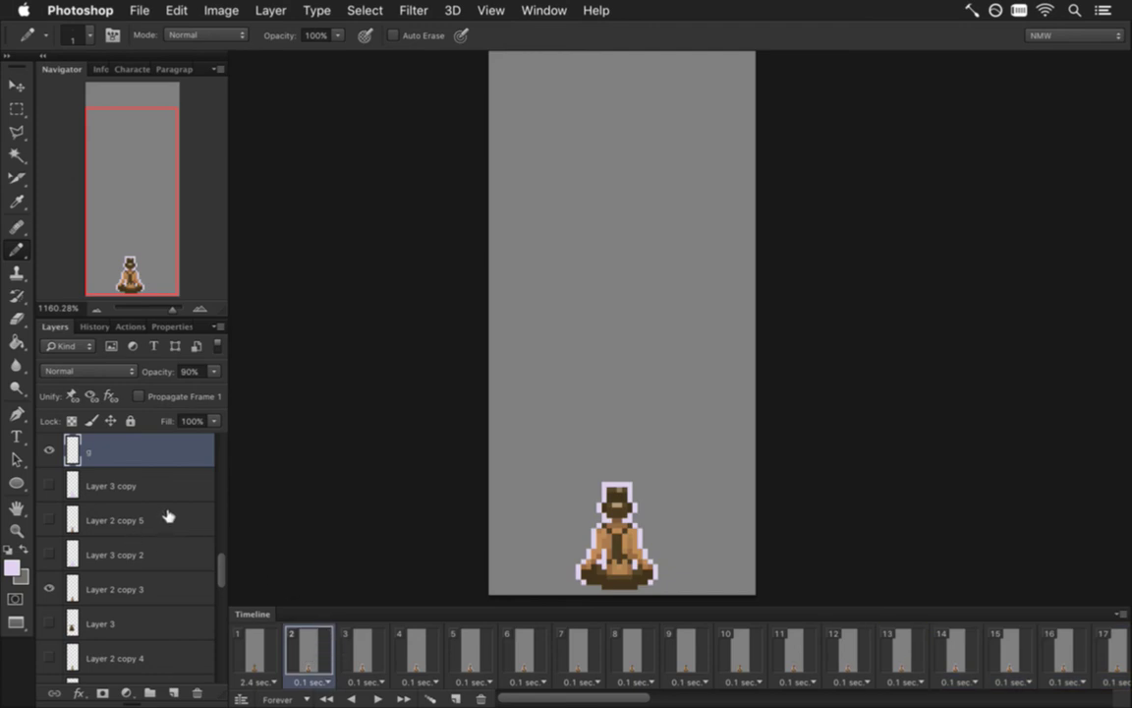
mouse_move(214, 372)
left_mouse_down()
mouse_move(228, 391)
mouse_move(218, 368)
left_mouse_up()
left_click(113, 490)
key("i")
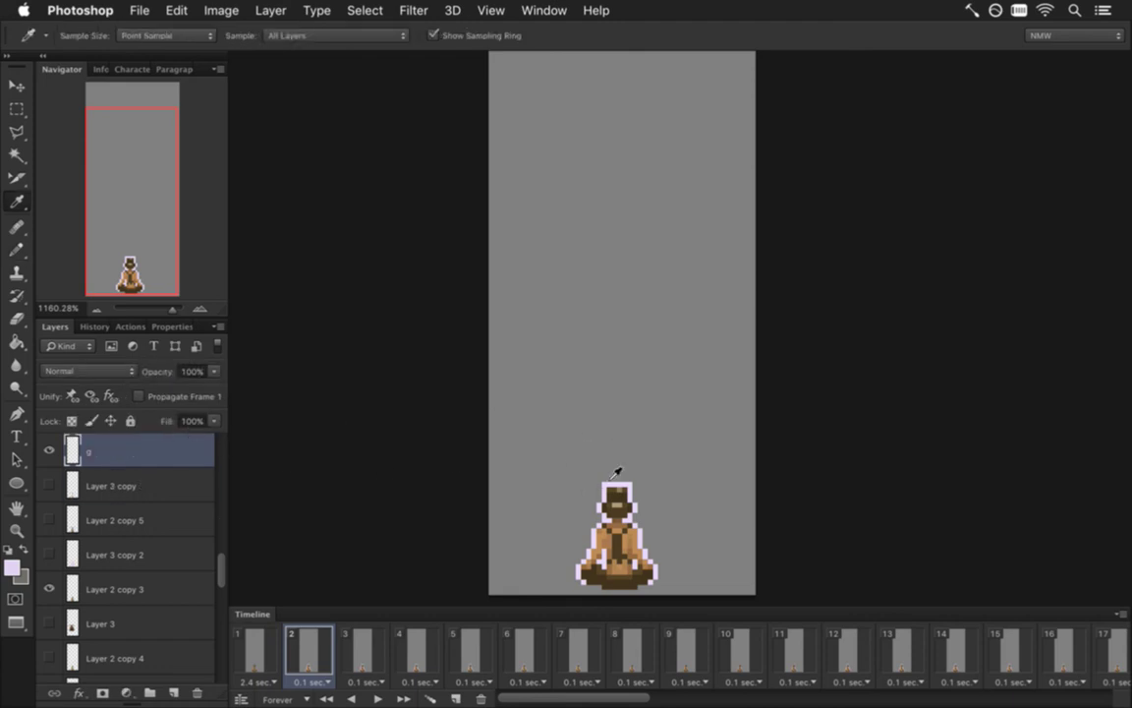
left_click(615, 496)
key("b")
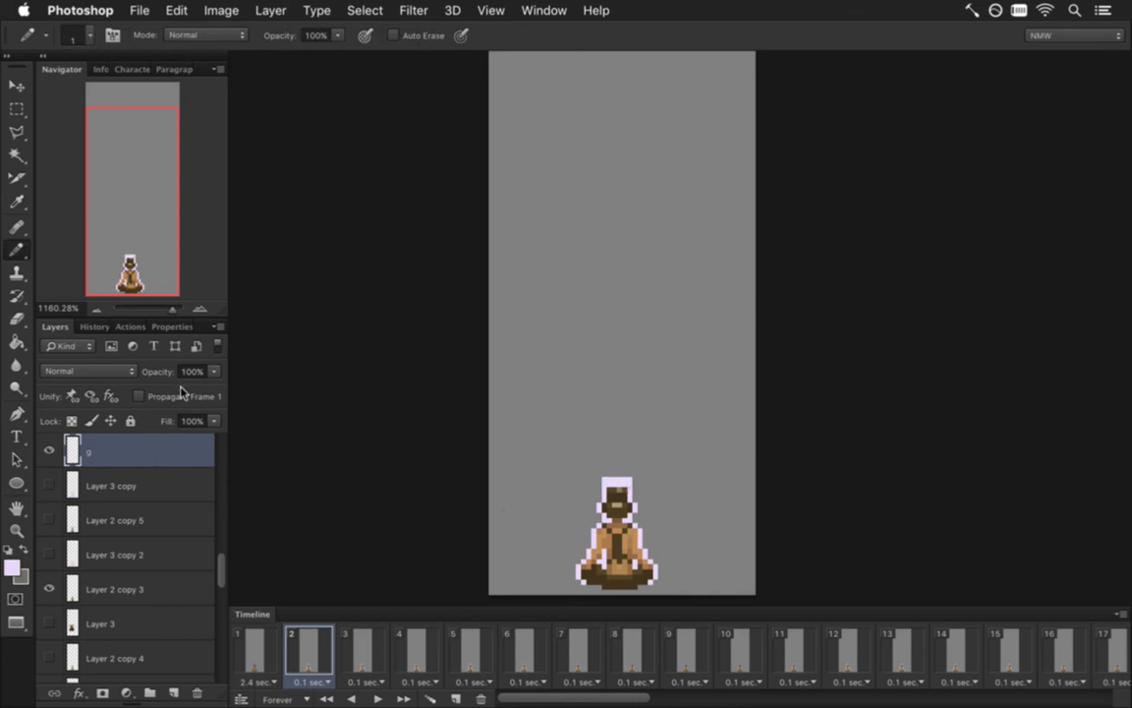
key("m")
key("9")
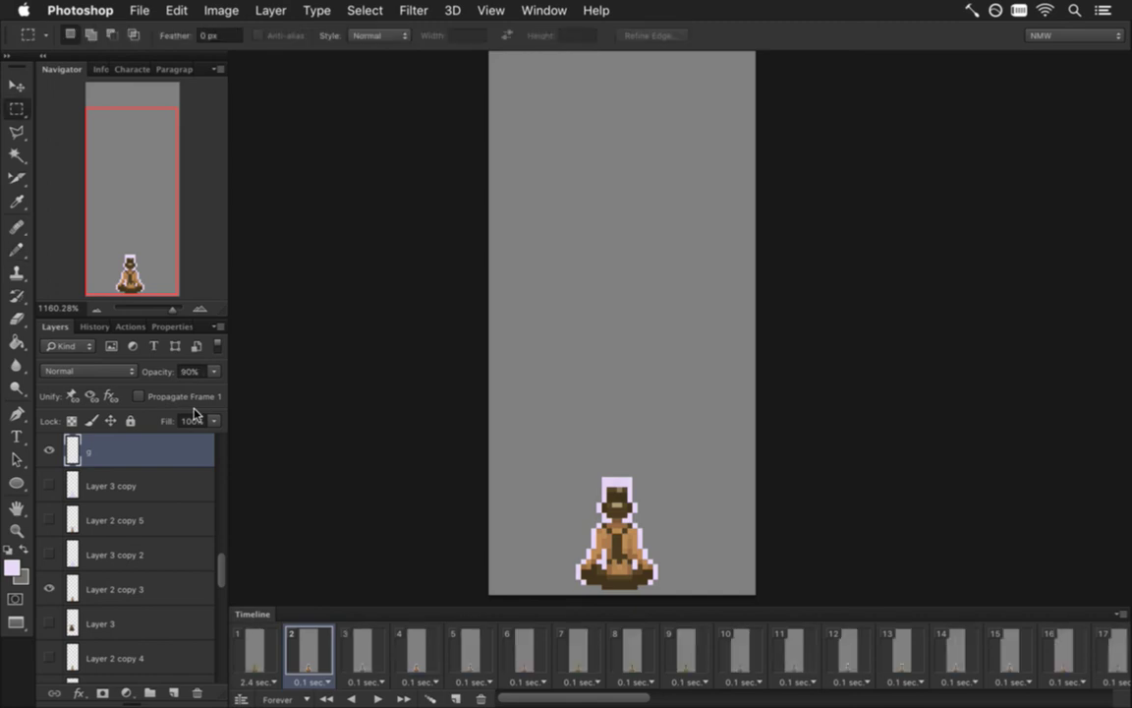
Check the thicker hat glow in frames 3 and 4 and play the whole animation once.
left_click(377, 650)
left_click(436, 646)
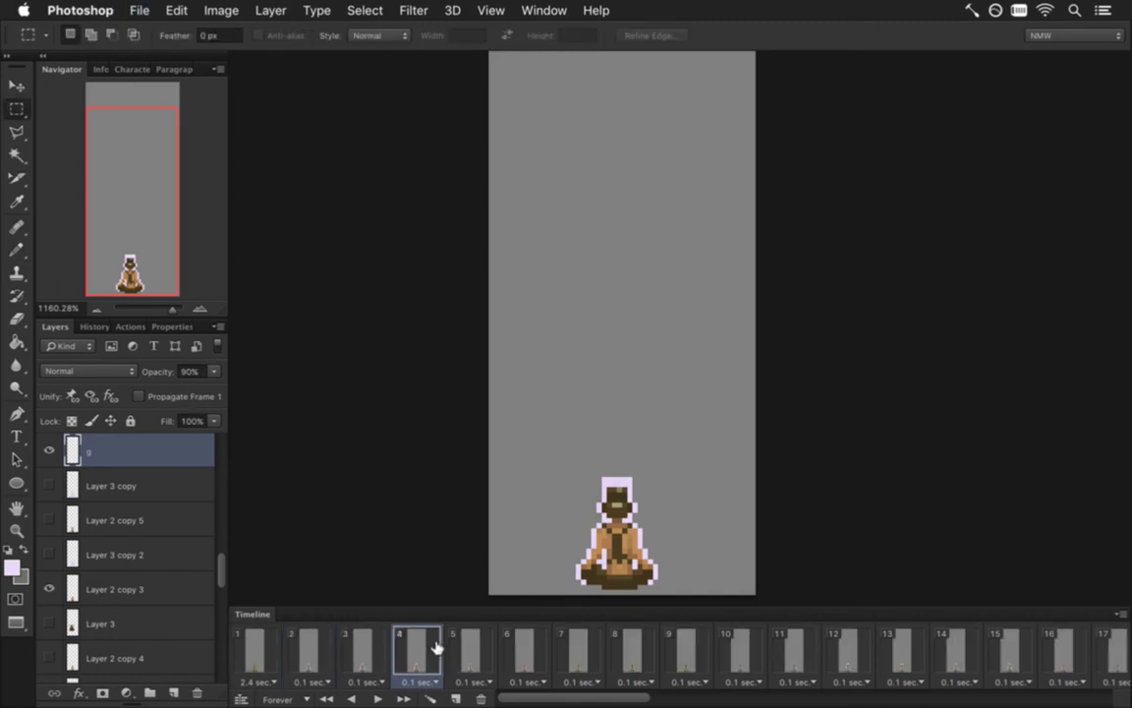
left_click(378, 699)
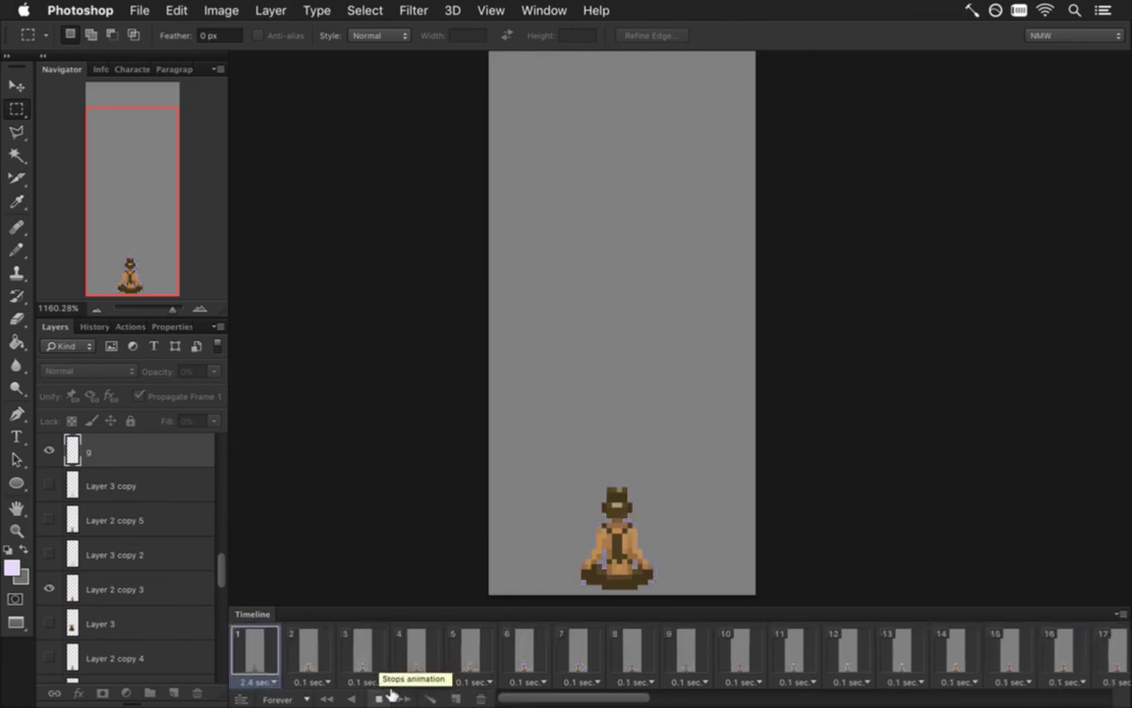
left_click(383, 697)
In frame 2, set the g layer to 100% opacity, thicken the glow along the arms with Pencil and Eraser, restore 90%, and save.
left_click(303, 643)
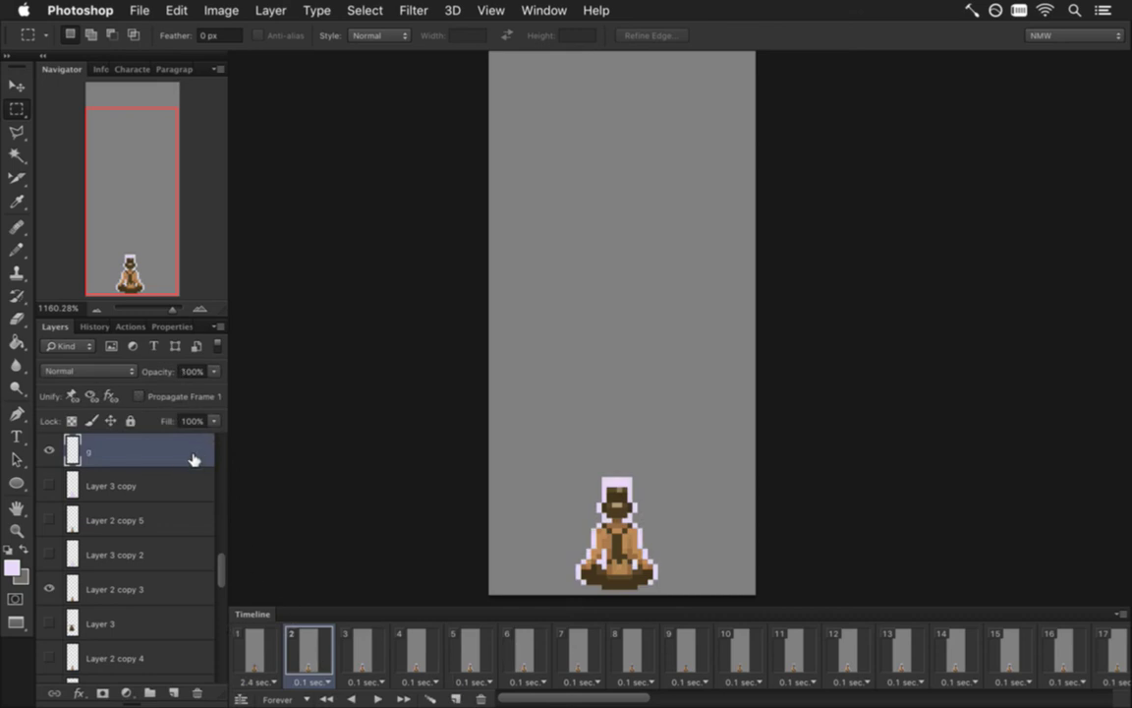
key("b")
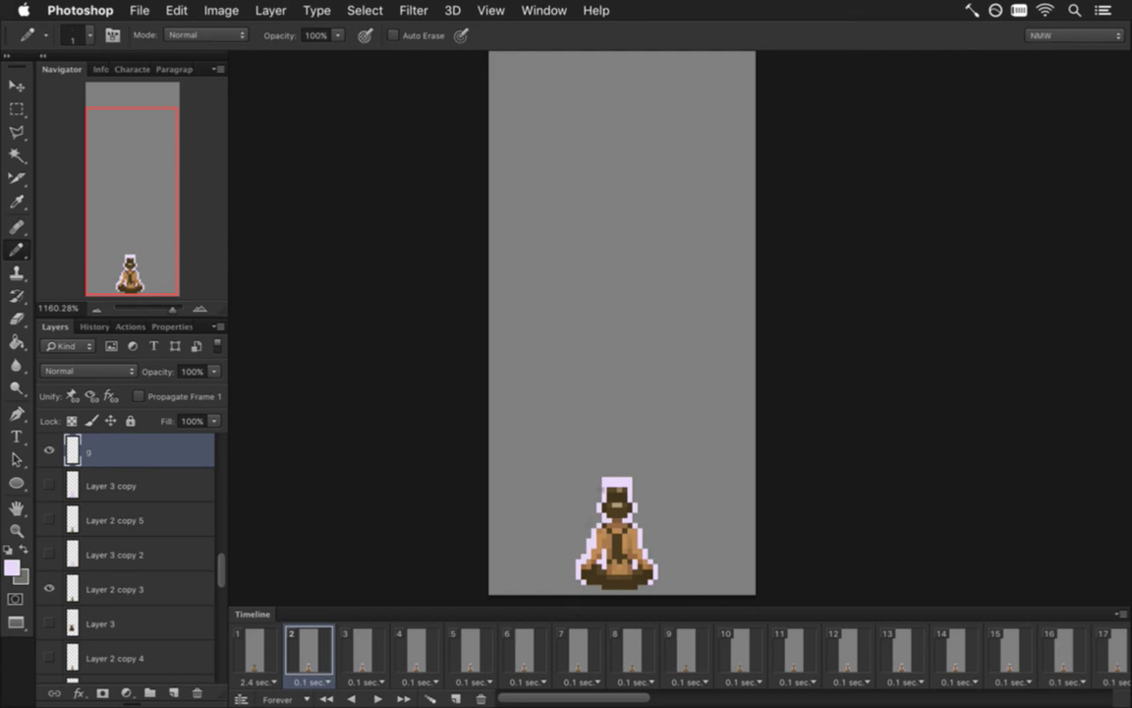
key("e")
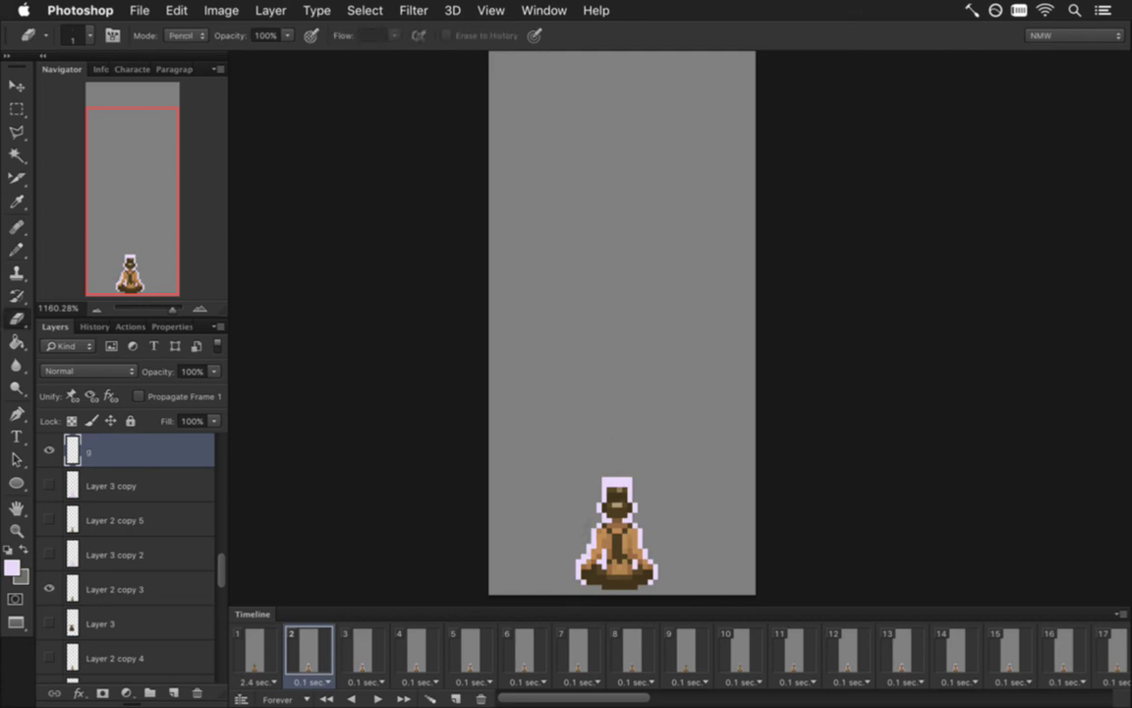
key("b")
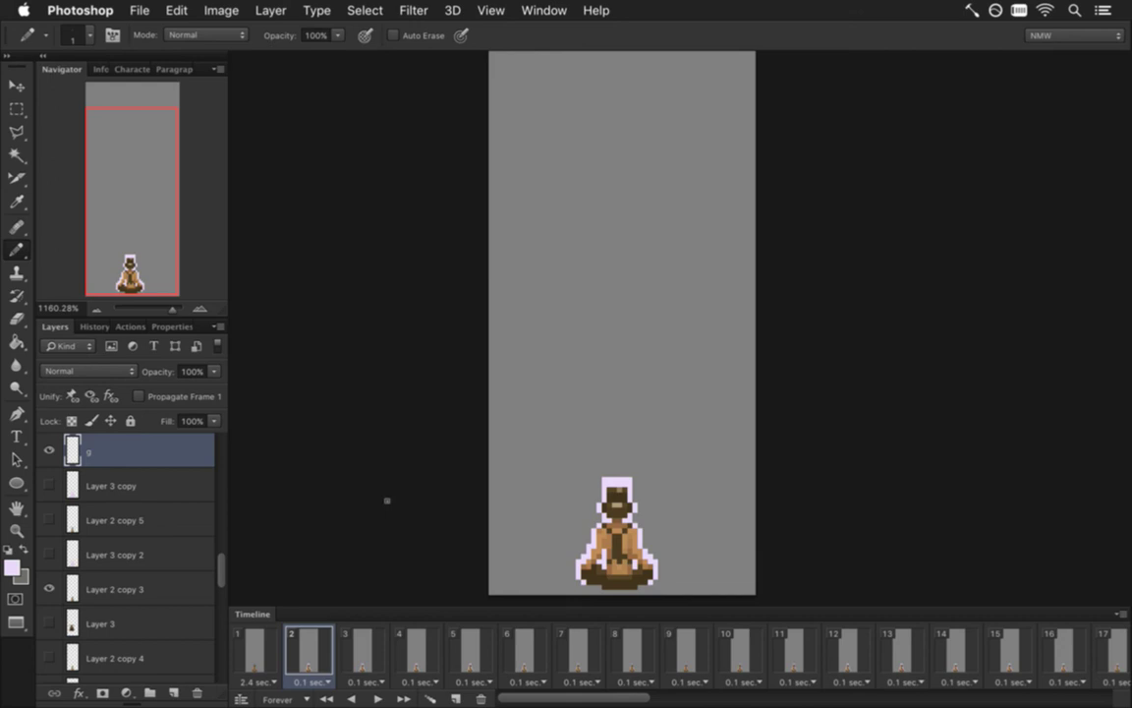
key("m")
key("9")
key("super+s")
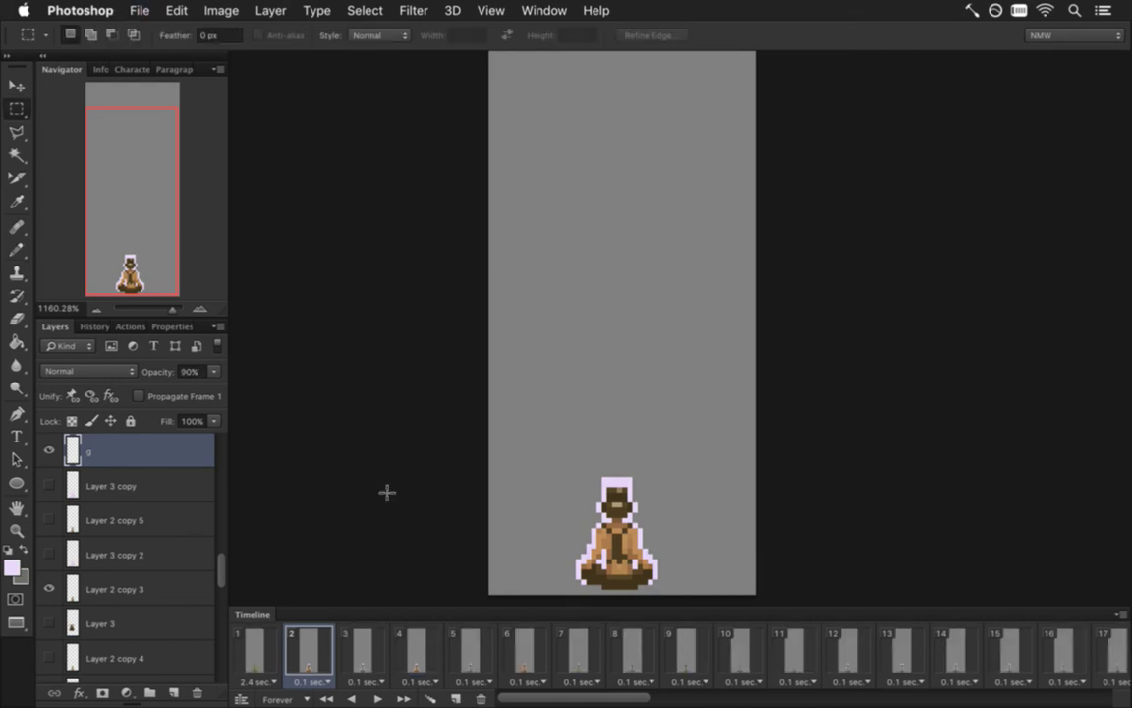
Select all frames from 1 to 67 and hide the Color Fill 1 copy 4 background layer in them.
left_click(257, 644)
left_click_drag(585, 699, 1046, 699)
left_click(1102, 644, "shift")
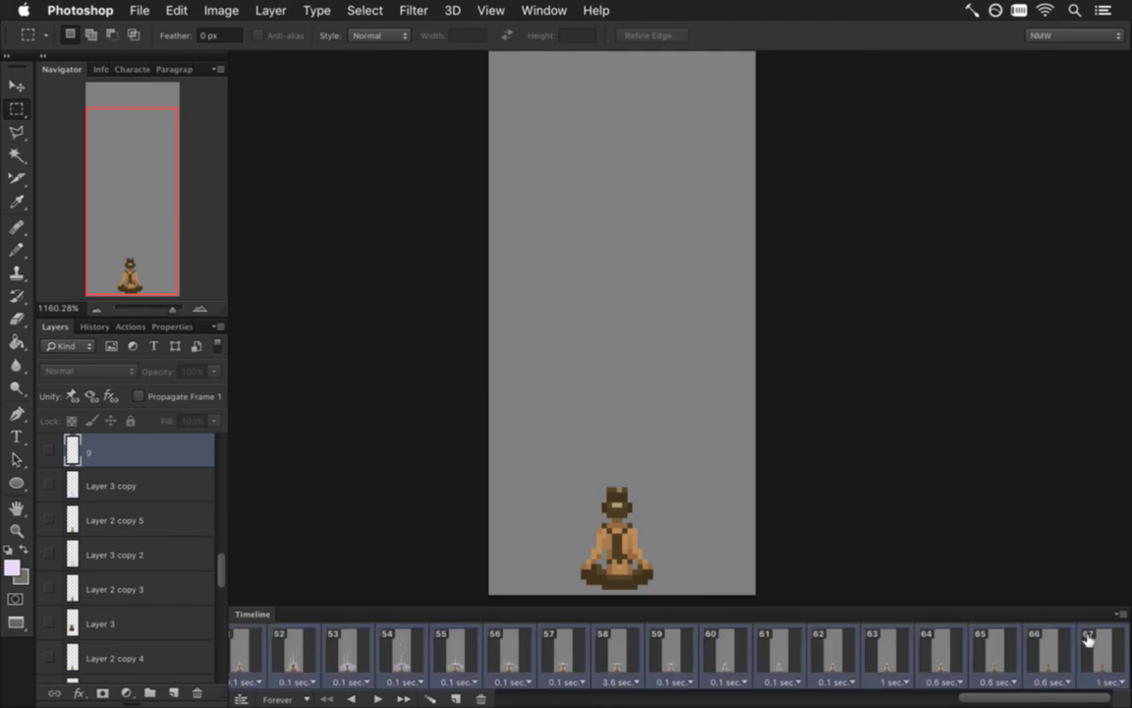
left_click_drag(224, 562, 222, 673)
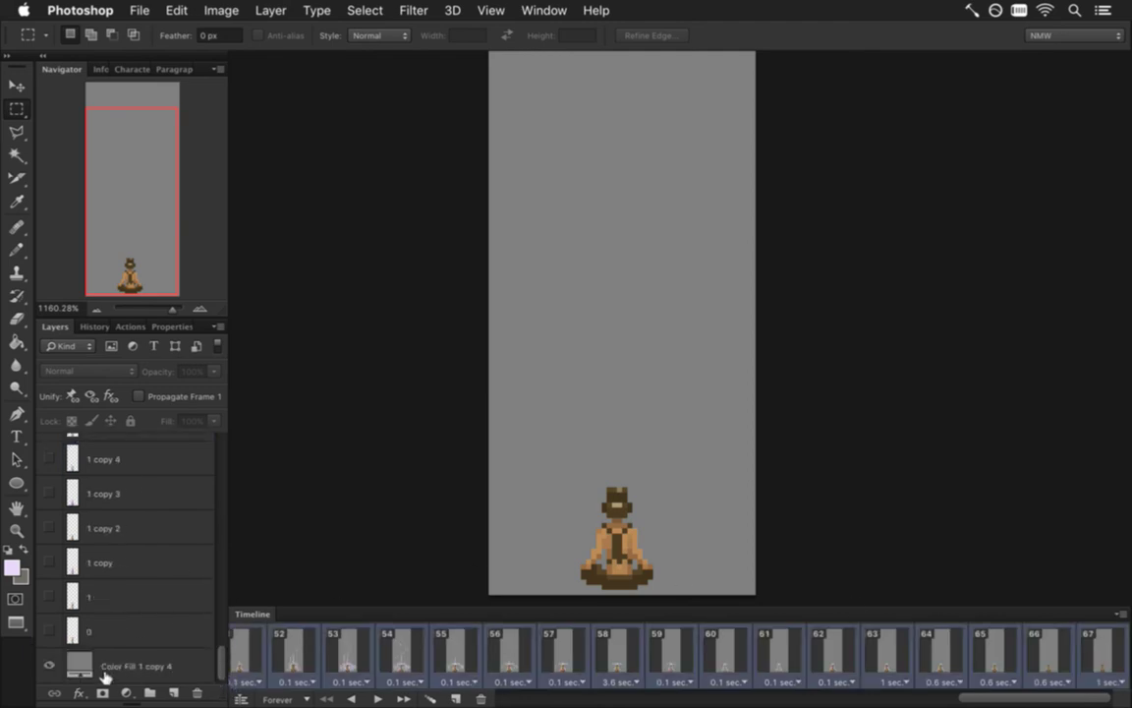
left_click(51, 666)
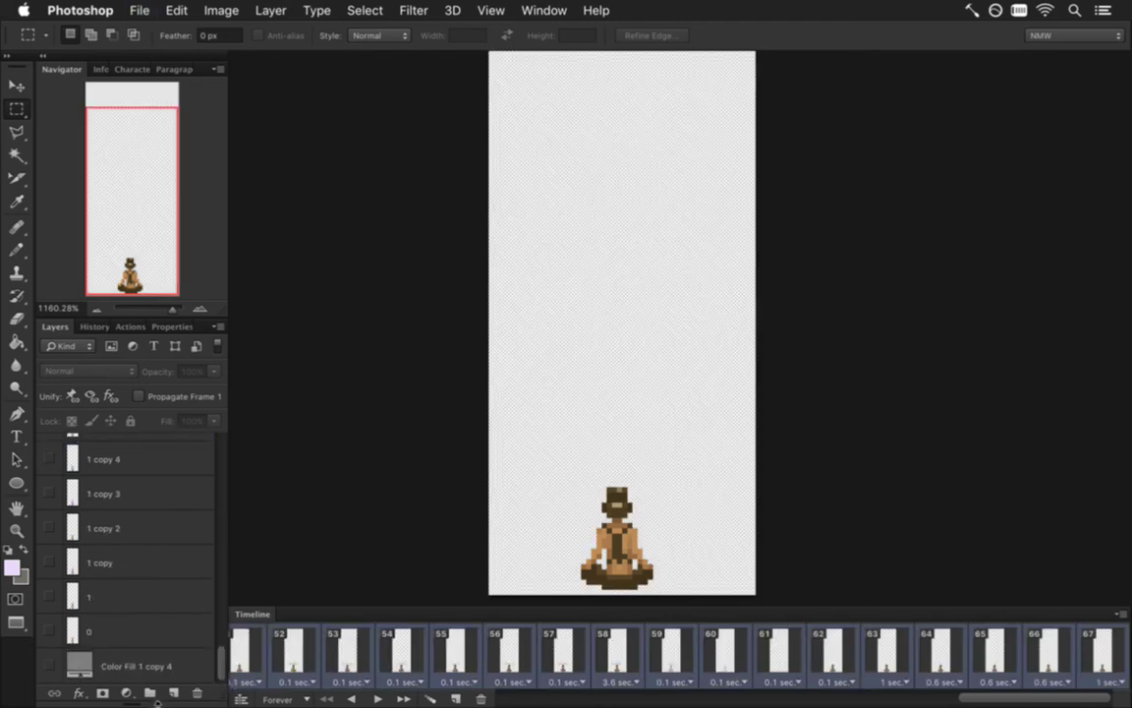
Render all frames as a PNG image sequence named RoqMeditate2N.png at document size and 10 fps.
key("super+alt+shift+r")
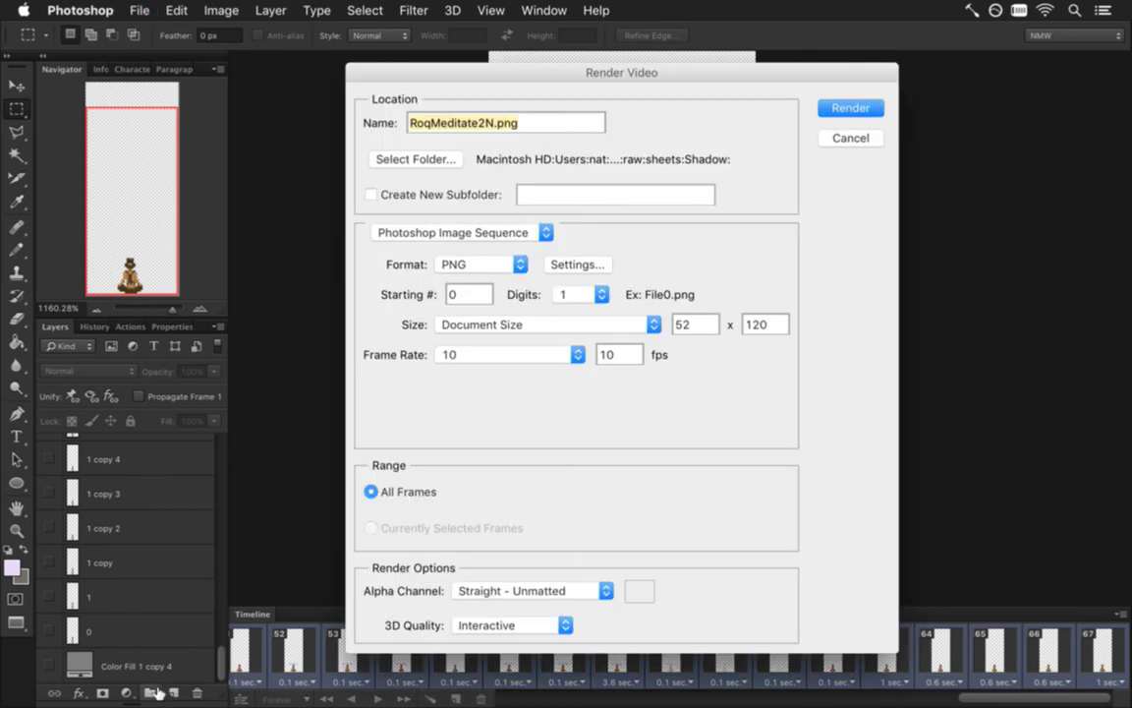
key("Return")
key("Return")
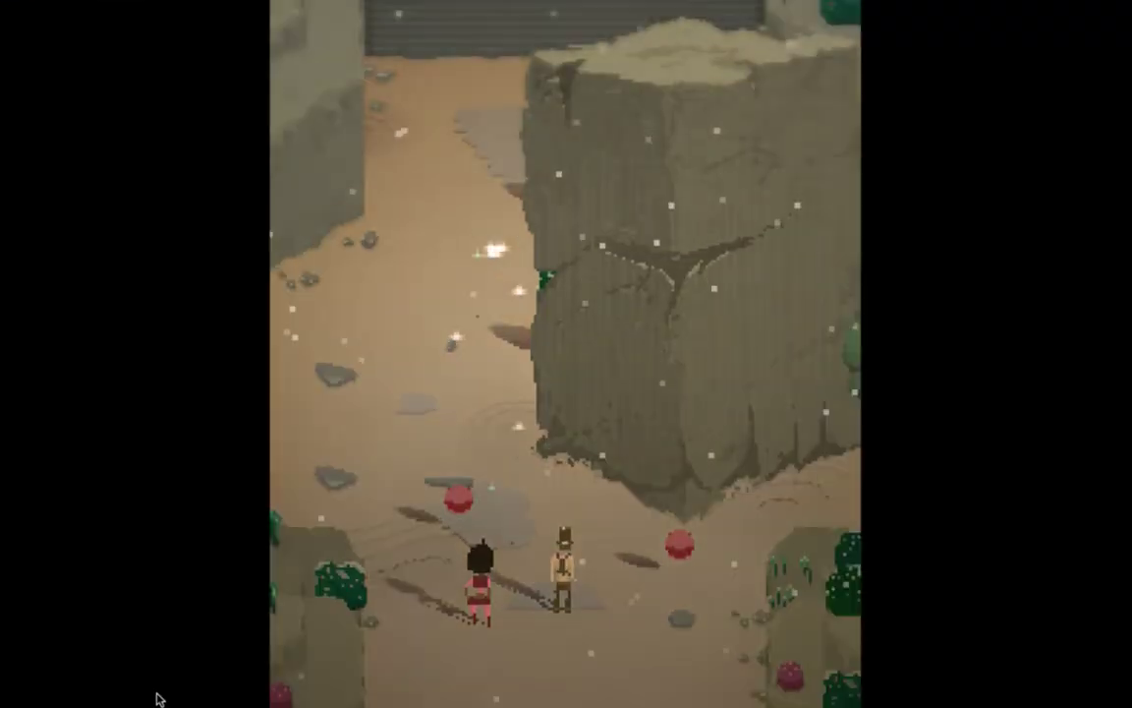
Test the rendered meditation animation in Songbringer, moving the character around and fighting off the nearby foes.
key("Up")
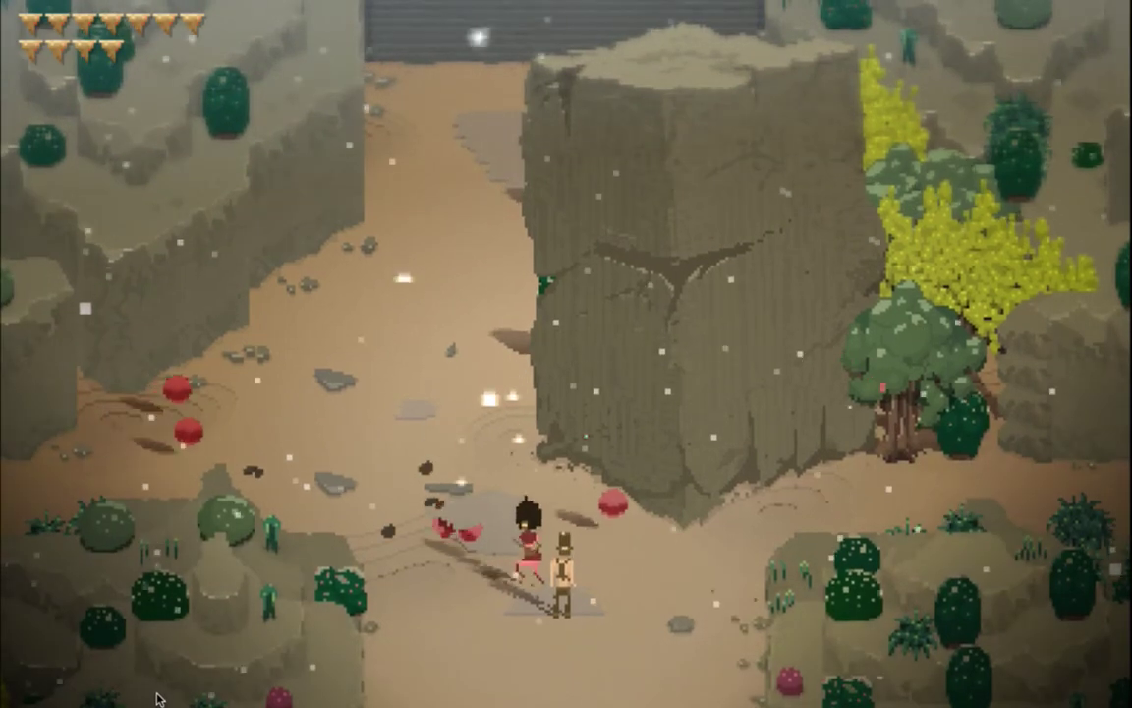
key("j")
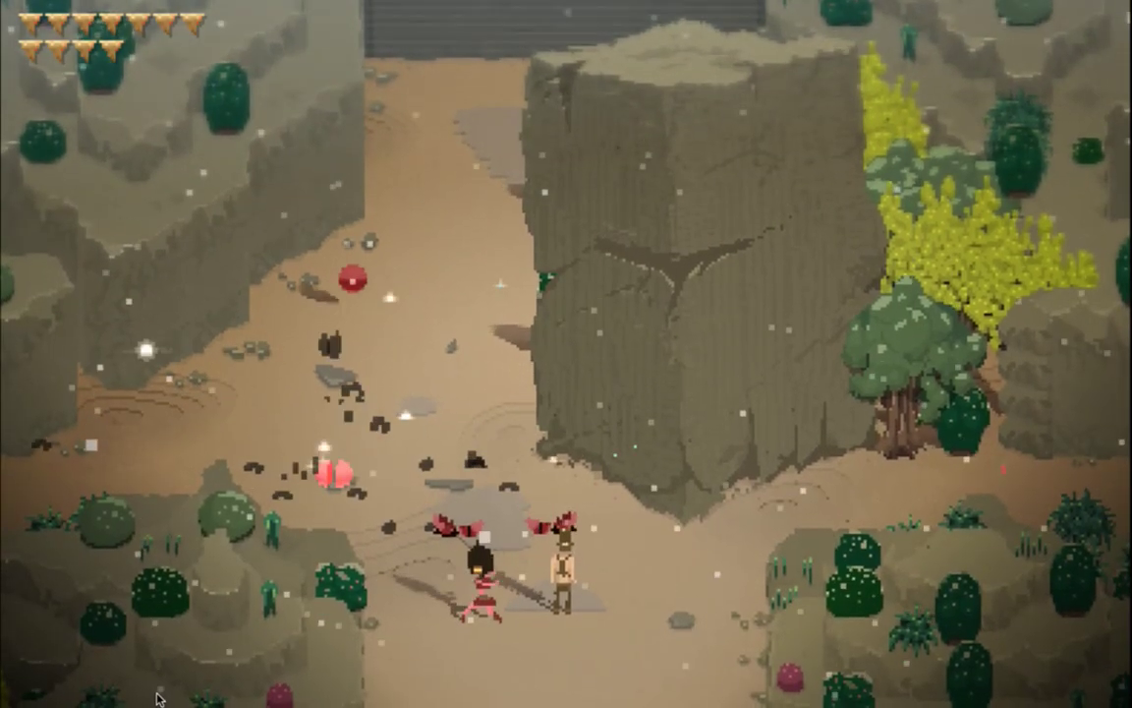
key("Up")
key("Up")
key("Left")
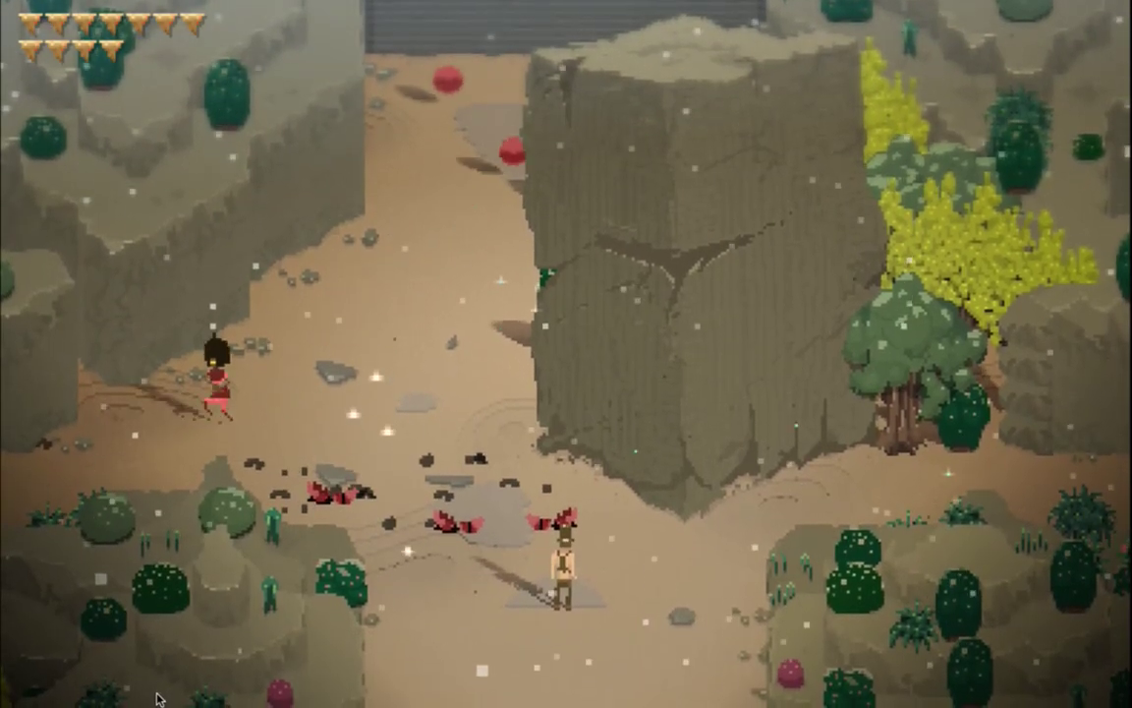
key("Up")
key("Right")
key("Up")
key("Down")
key("Down")
key("Right")
key("Down")
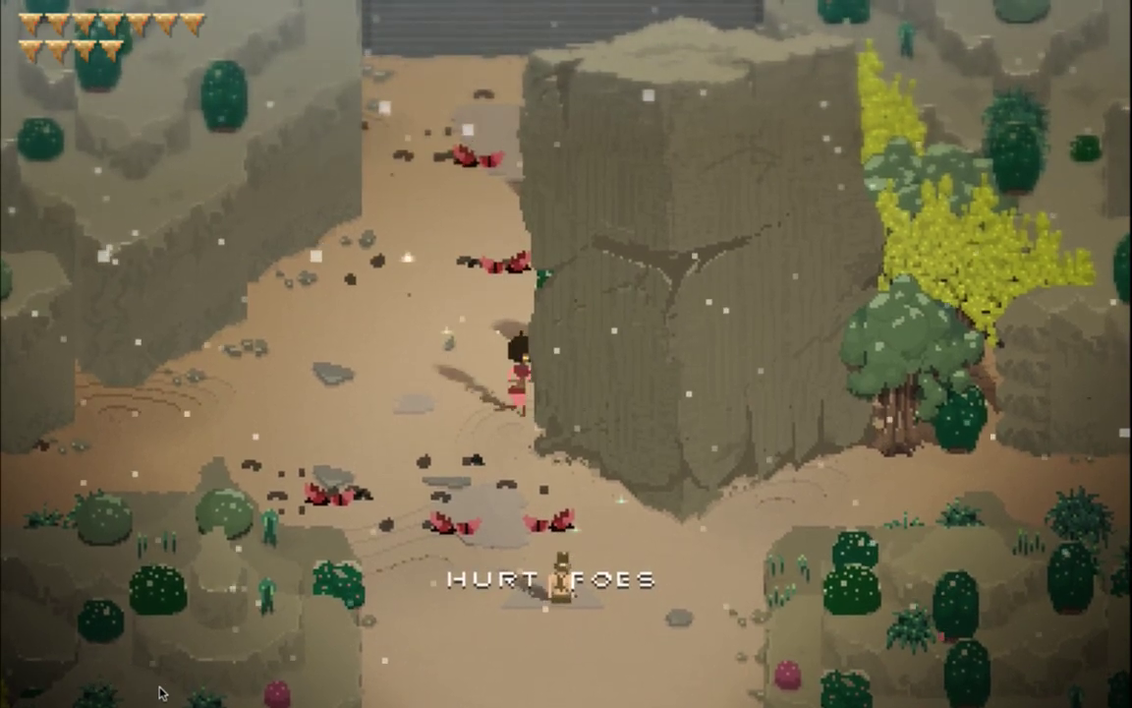
key("Down")
key("Right")
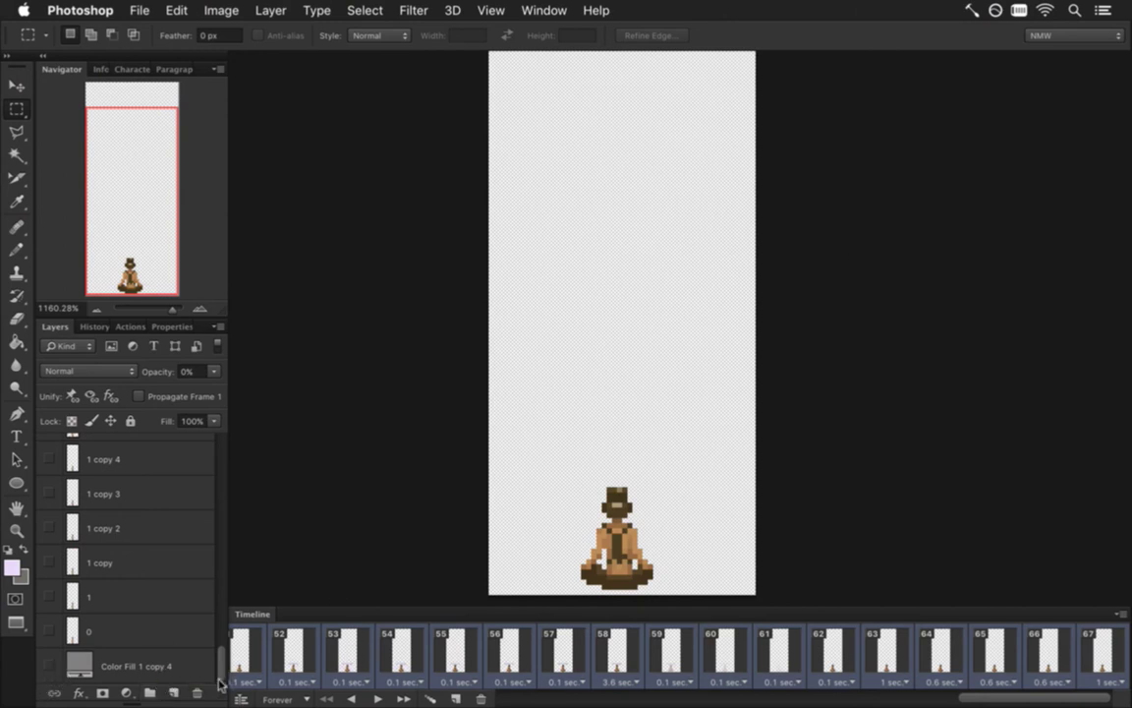
Show the Color Fill 1 copy 4 background in all frames again and select every layer from 0 up to bigg copy.
left_click(49, 667)
left_click(204, 617)
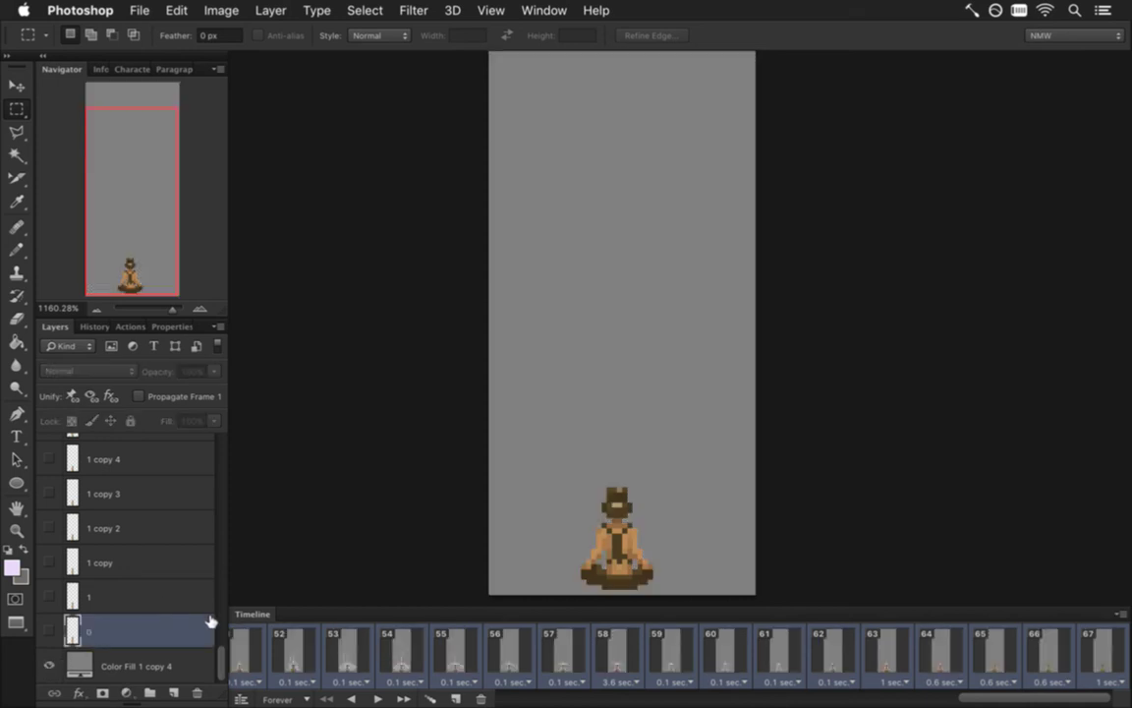
left_click_drag(225, 668, 164, 455)
left_click(164, 452, "shift")
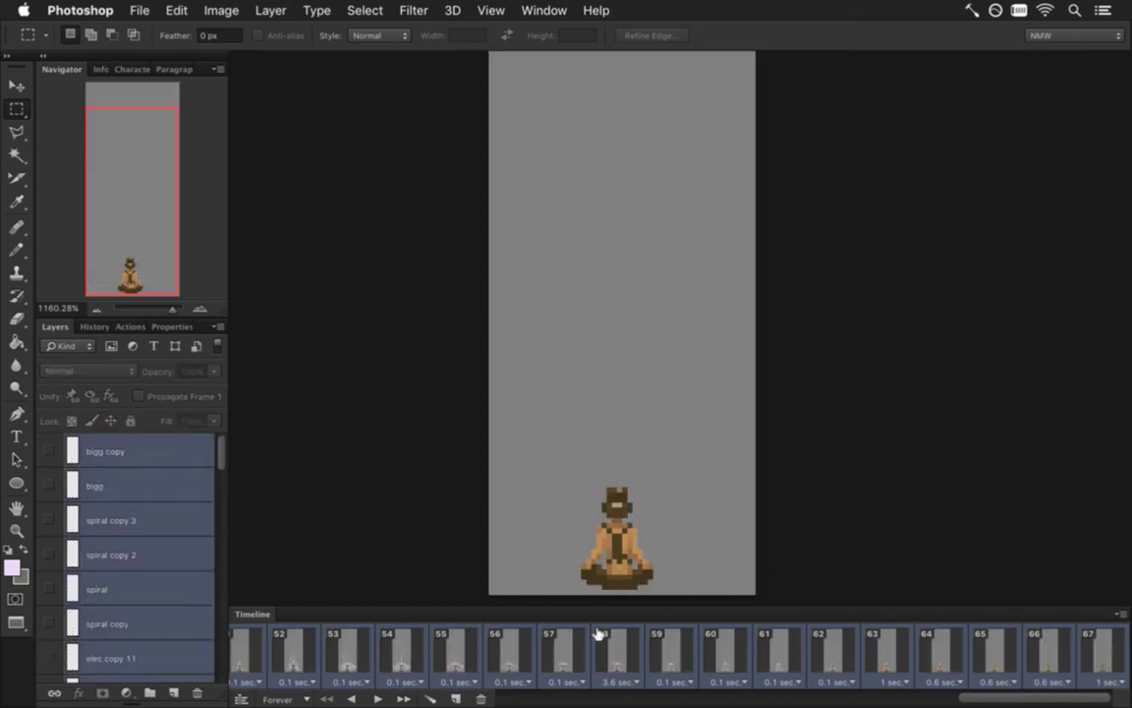
Examine the character's position and glow across frames 48 to 52, where the outline builds up before the spiral burst.
left_click(243, 648)
left_click(293, 651)
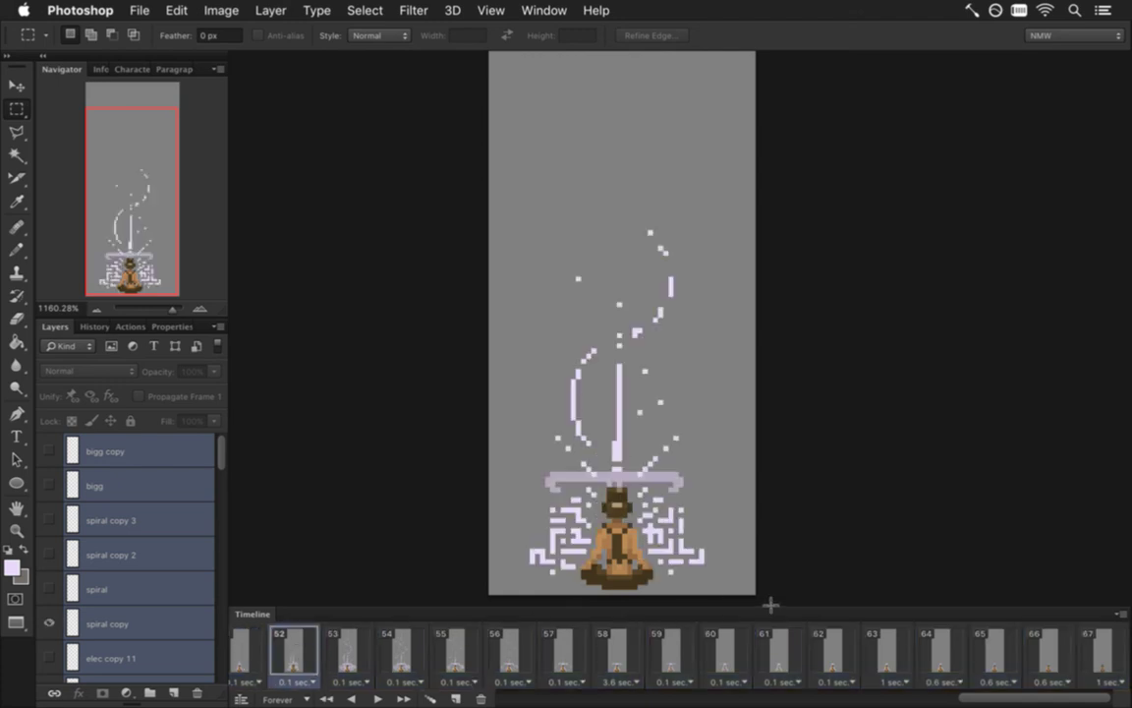
scroll(1009, 699, "left", 5)
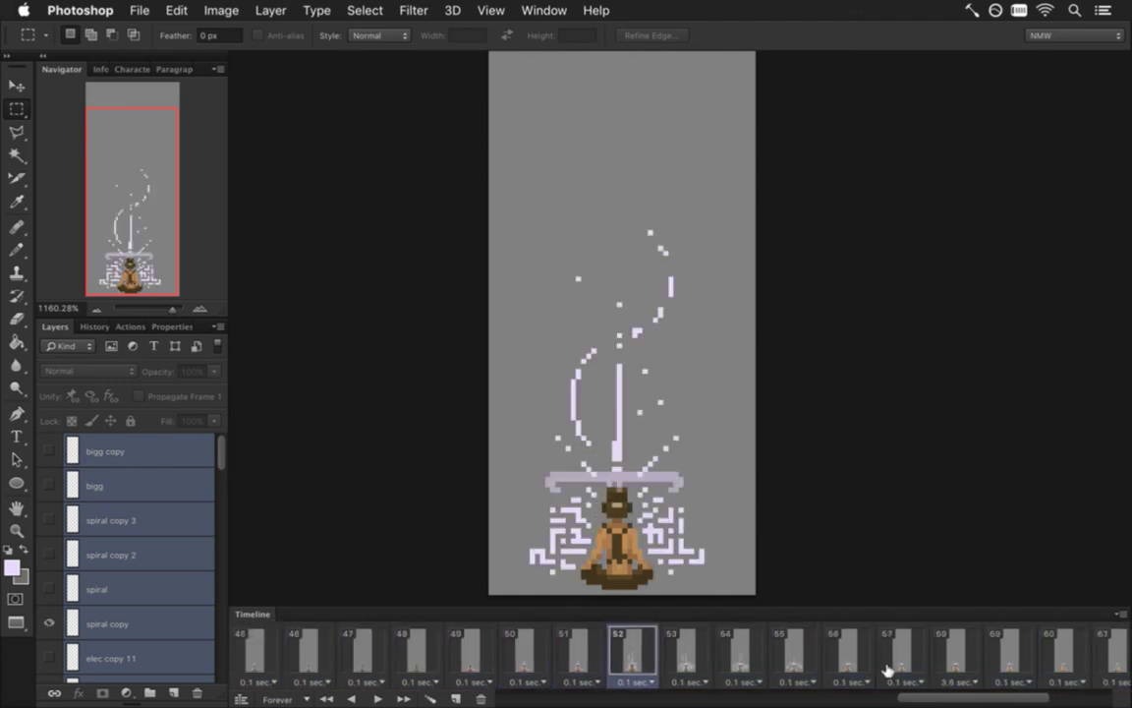
left_click(563, 652)
left_click(519, 648)
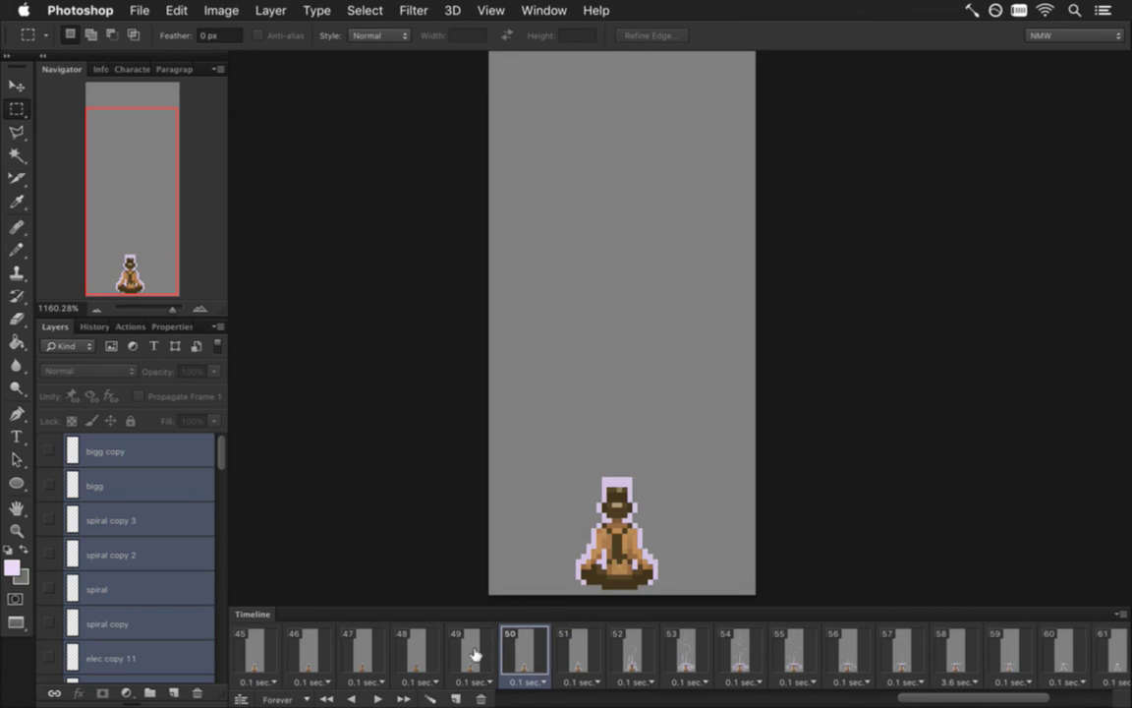
left_click(470, 652)
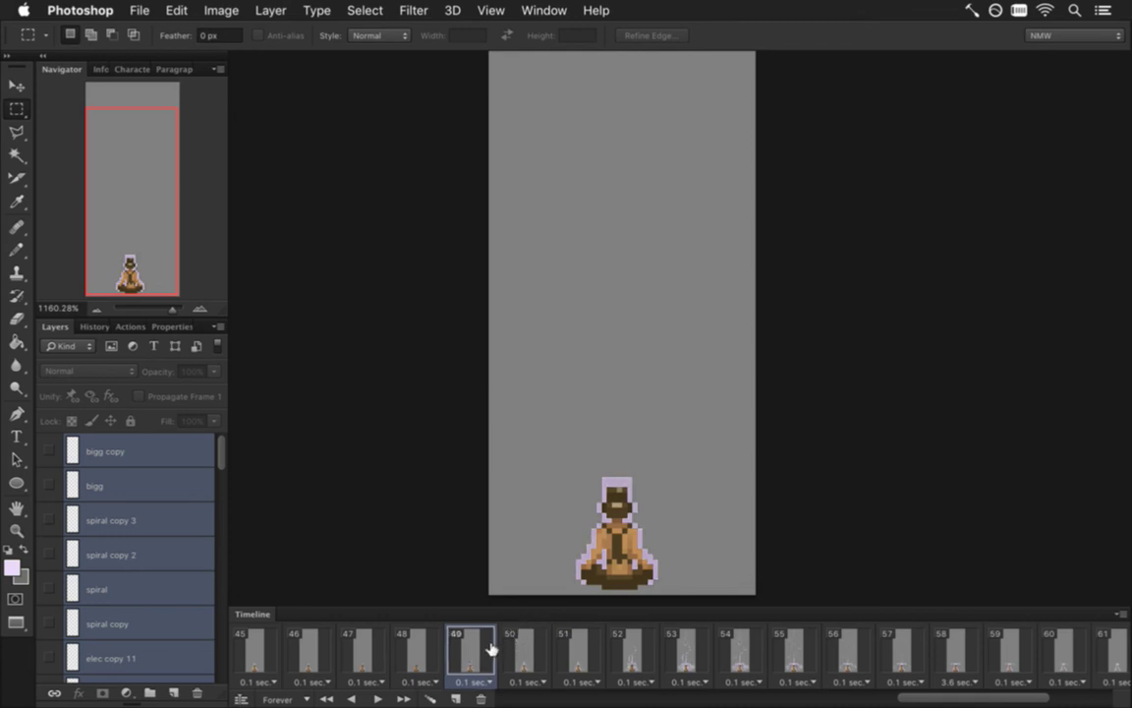
left_click(516, 648)
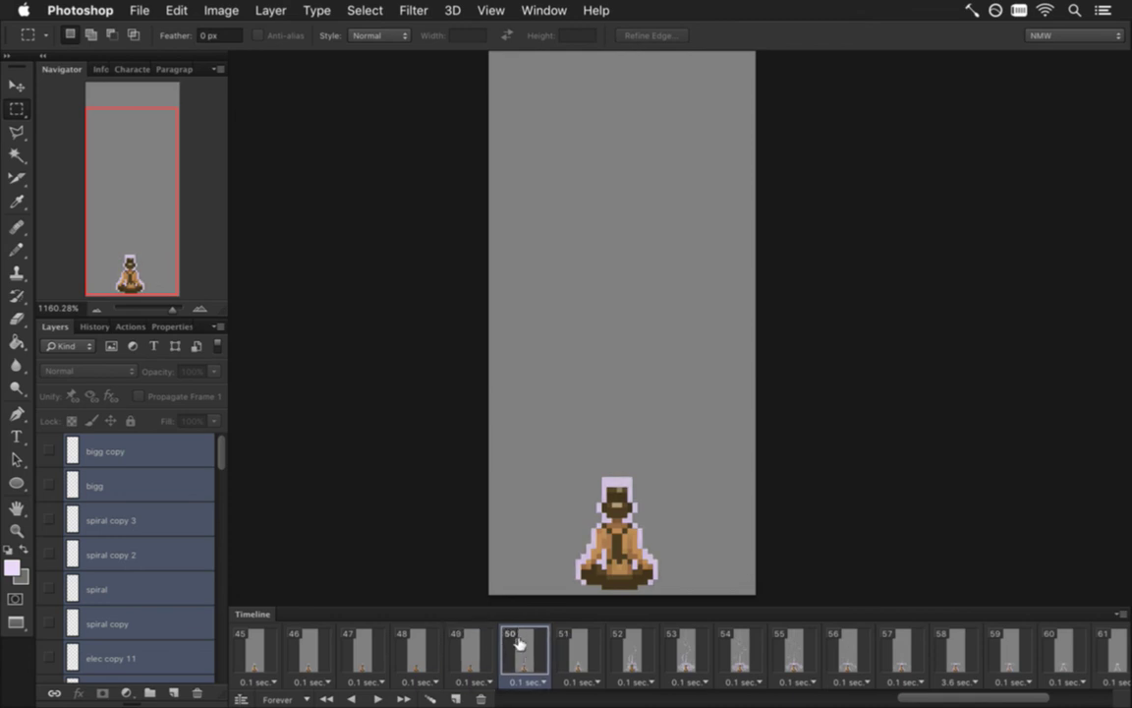
left_click(579, 651)
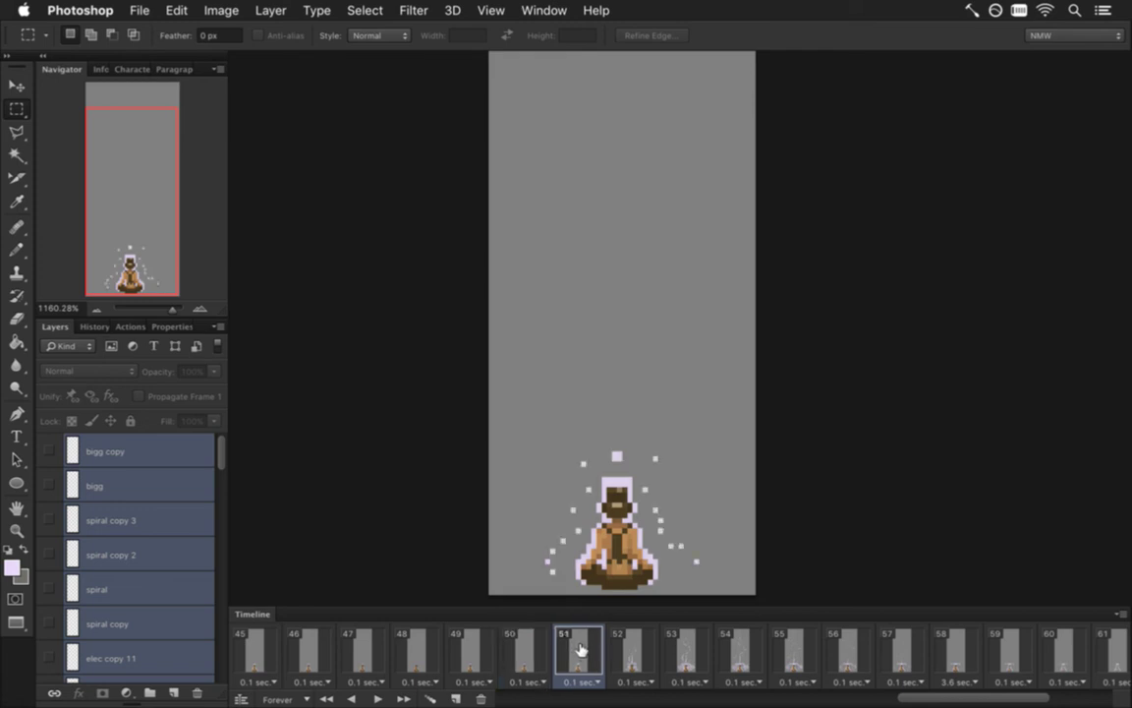
left_click(521, 651)
left_click(472, 652)
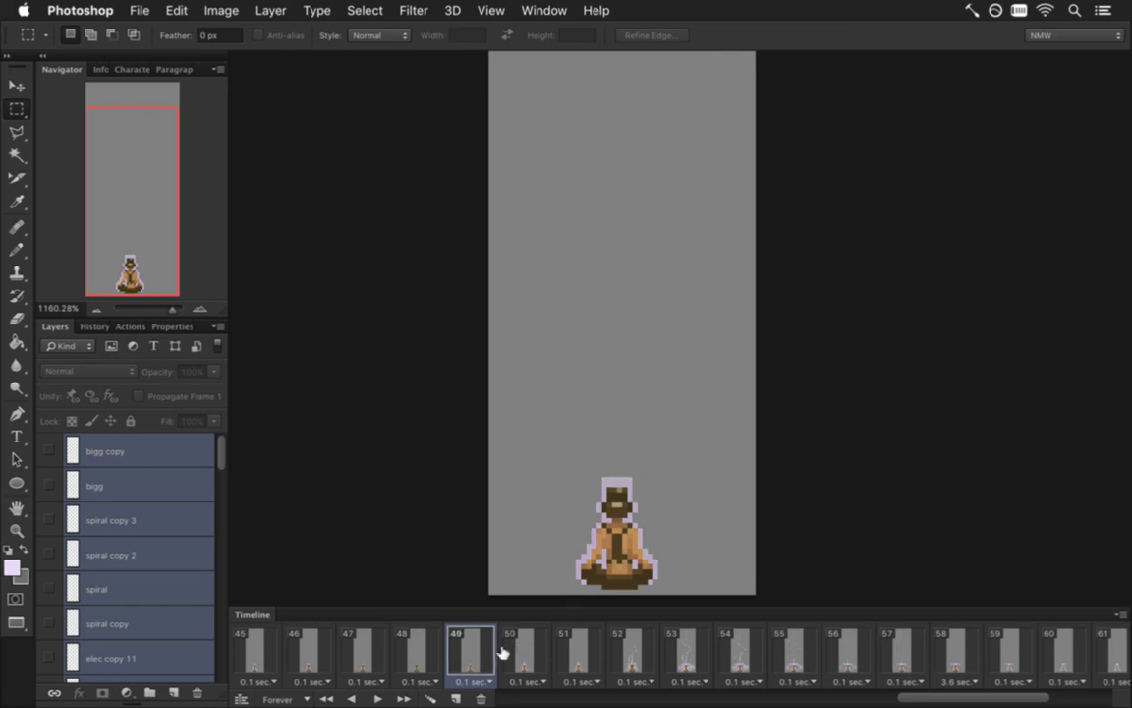
left_click(425, 652)
left_click(471, 651)
left_click(523, 651)
left_click(573, 651)
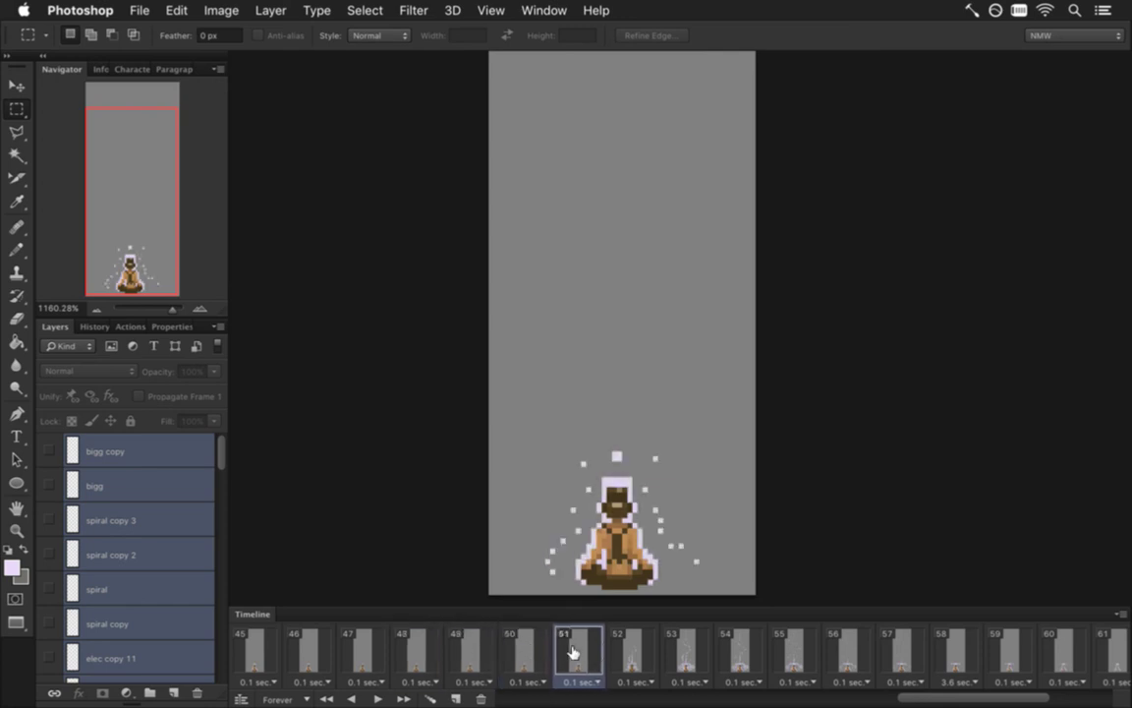
Move all selected layers up one pixel in each of frames 49, 50 and 51.
left_click(481, 649)
key("v")
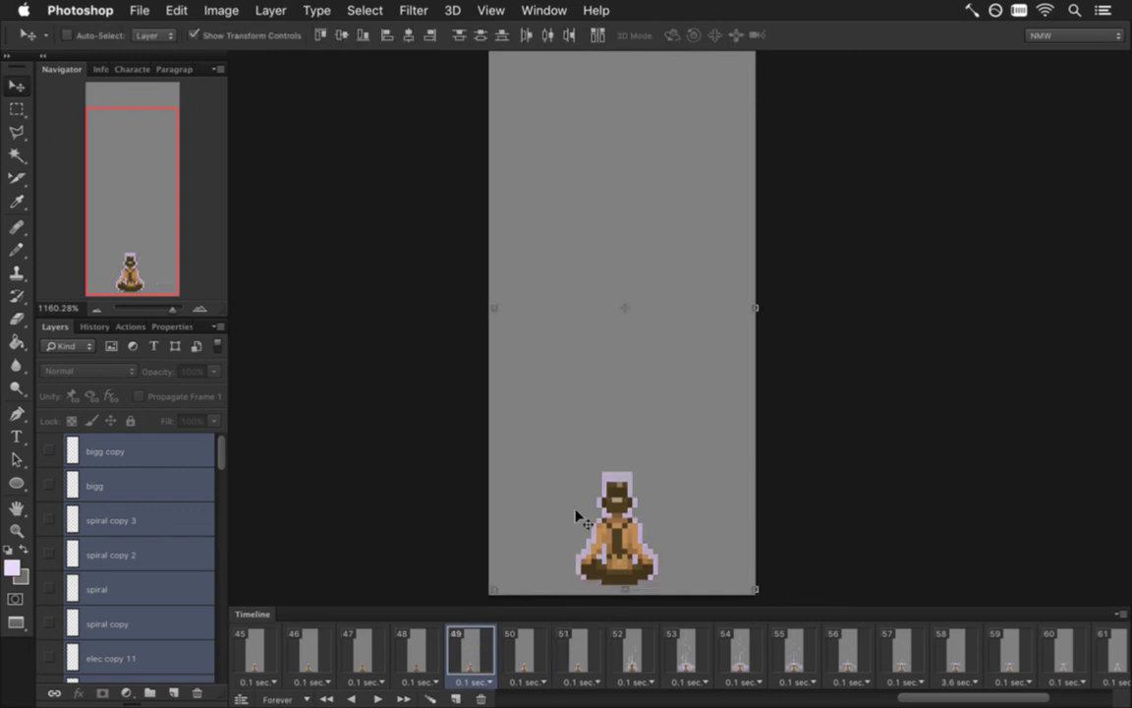
left_click(520, 648)
key("Up")
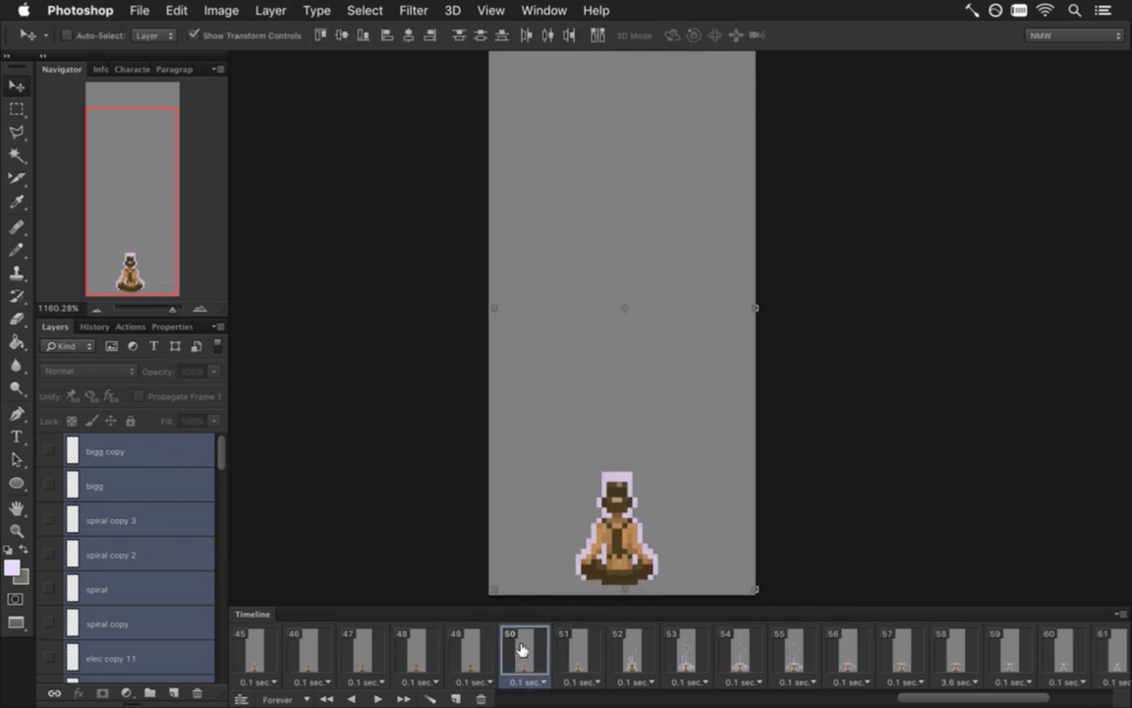
left_click(584, 646)
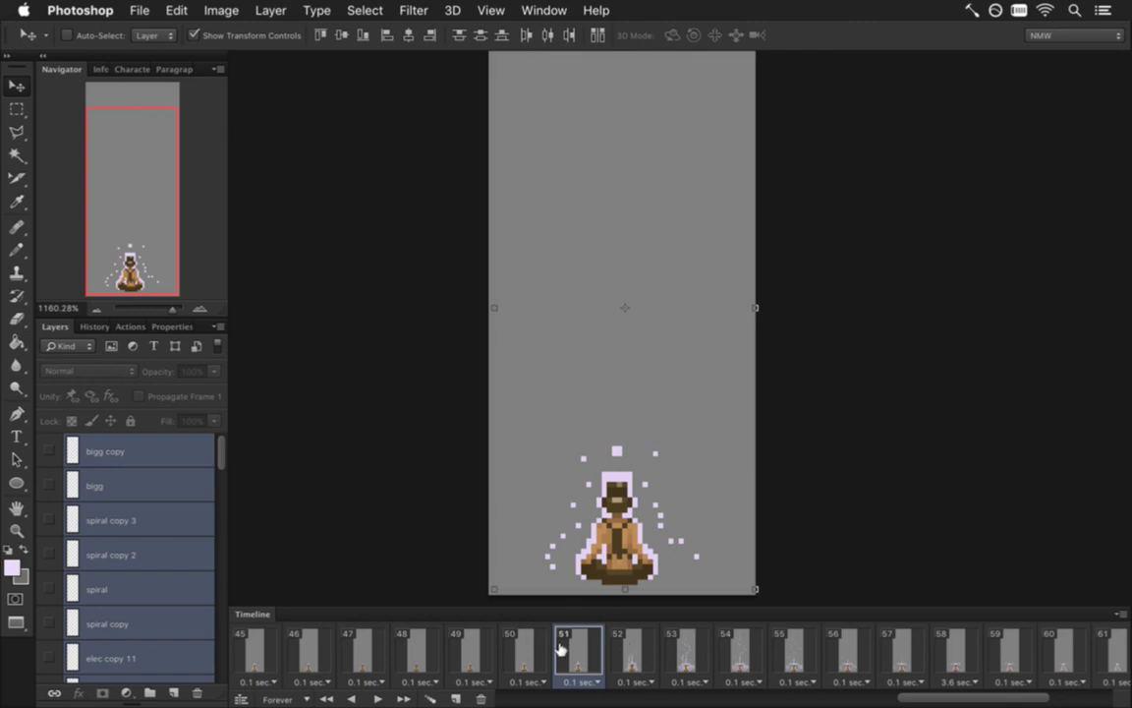
Compare frames 48 and 49, and raise the selected layers in frame 50 by one more pixel.
left_click(421, 649)
left_click(474, 652)
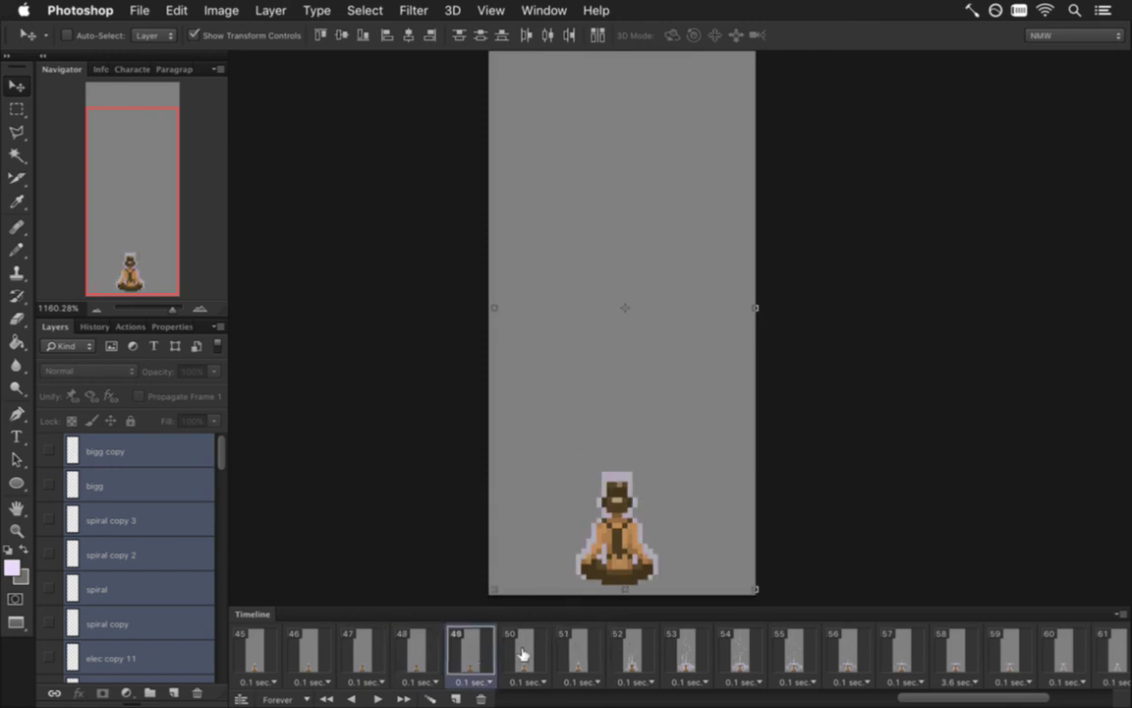
left_click(521, 646)
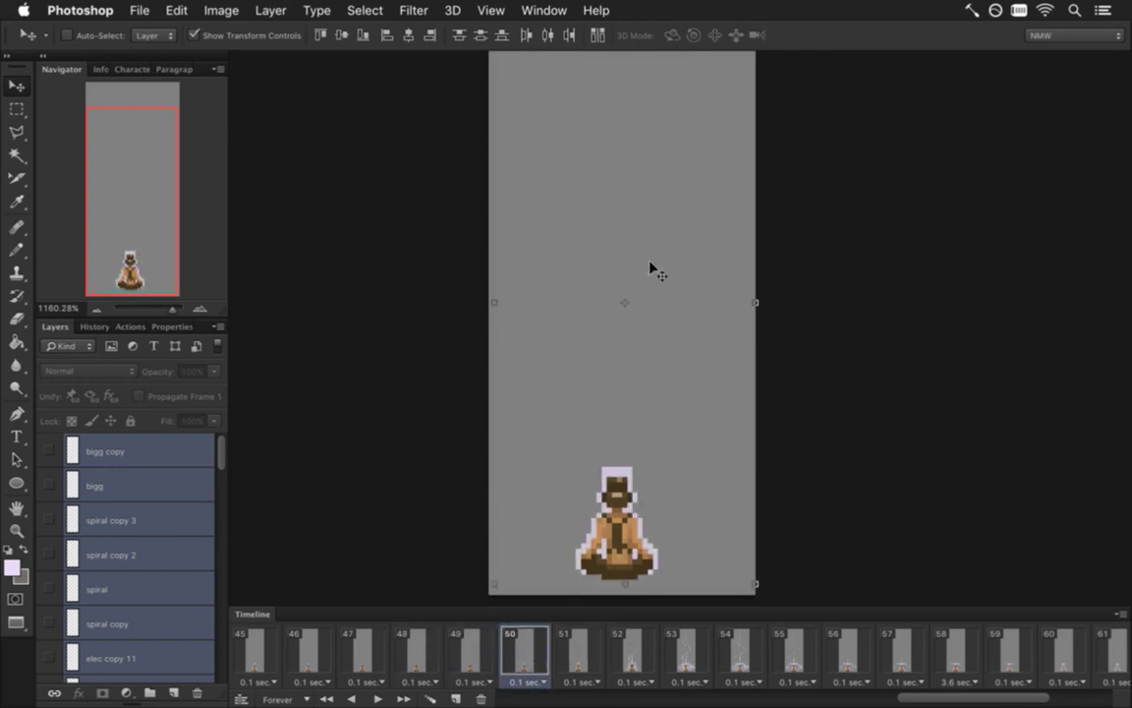
left_click(587, 661)
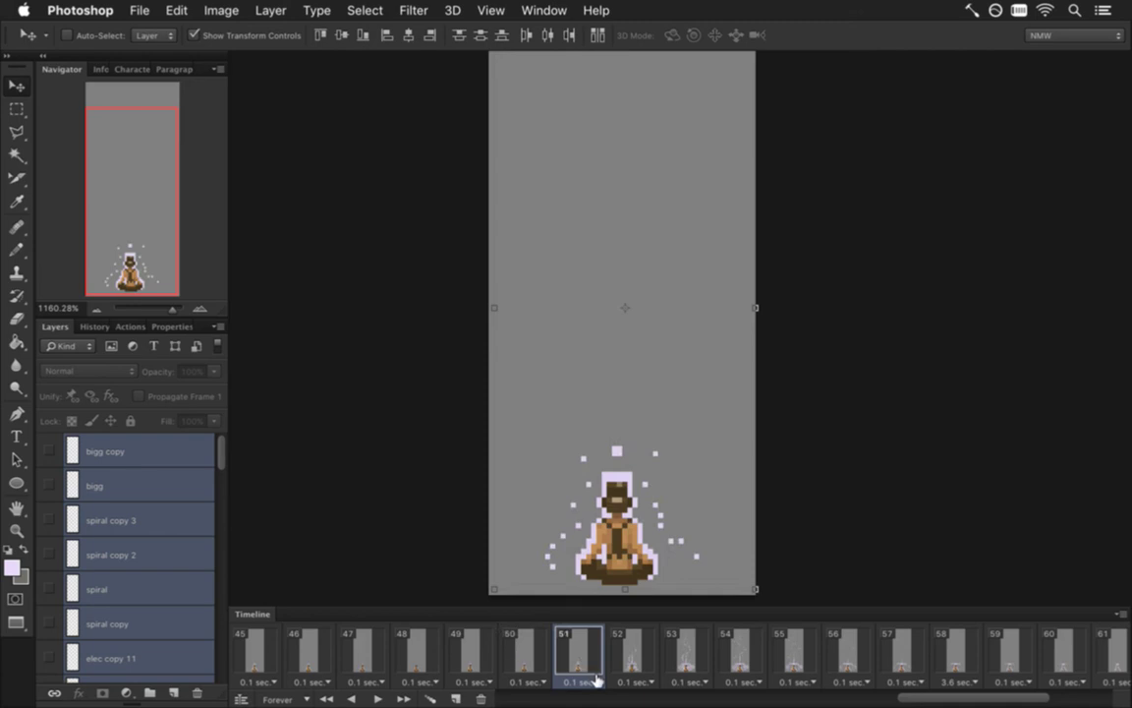
Step back and forth through frames 48 to 53 to check how the character's rise flows into the spiral burst.
left_click(521, 652)
left_click(477, 650)
left_click(521, 651)
left_click(575, 651)
left_click(633, 652)
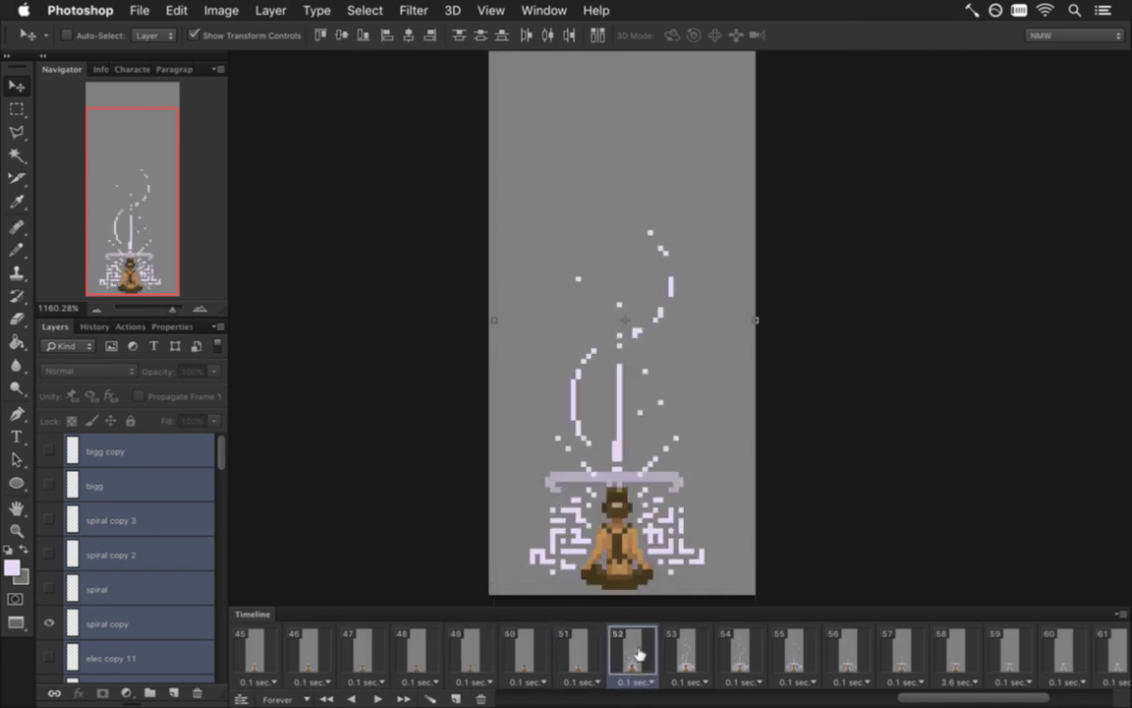
left_click(687, 654)
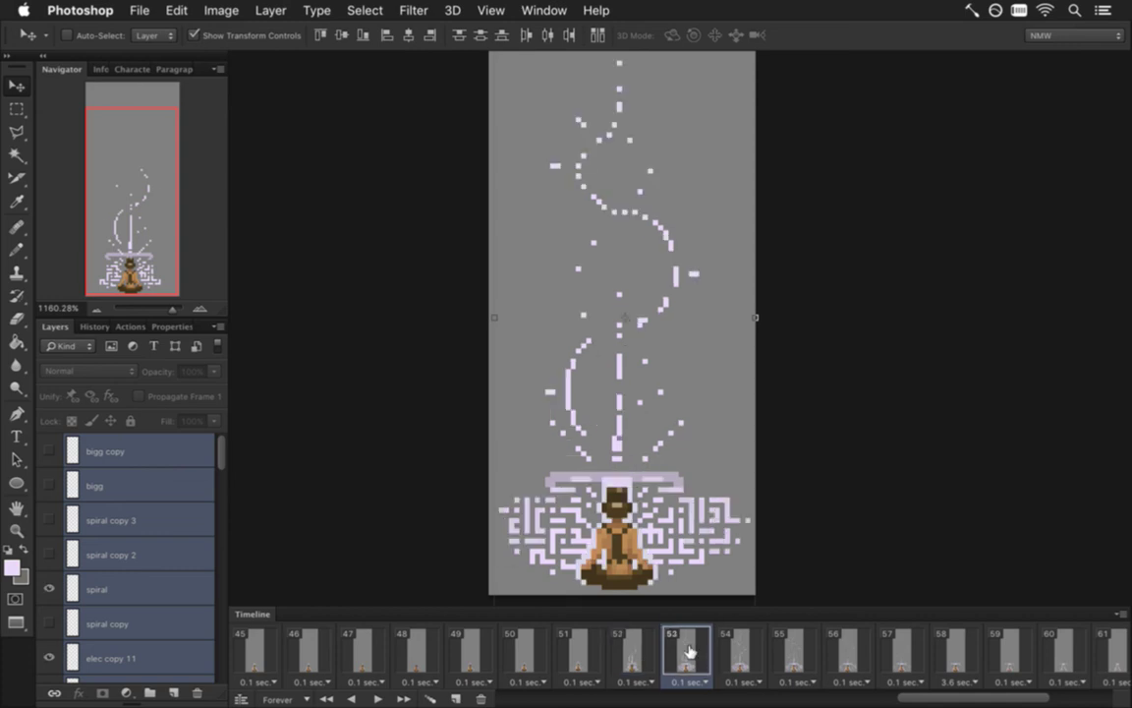
left_click(639, 653)
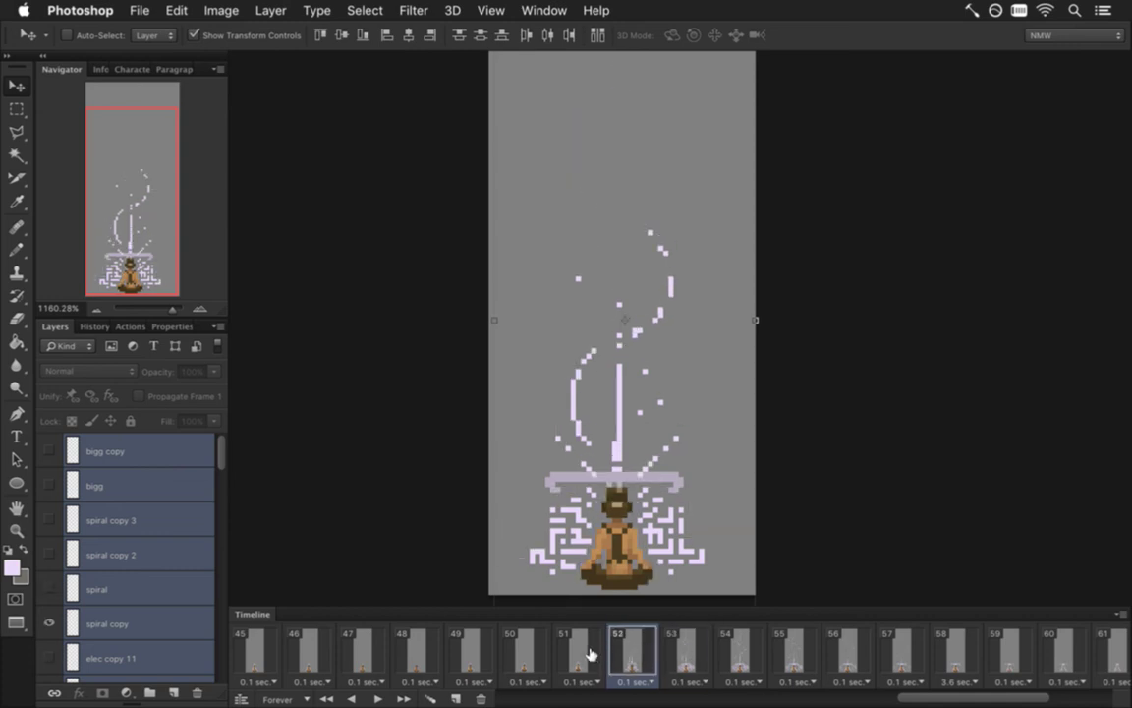
left_click(594, 654)
left_click(528, 648)
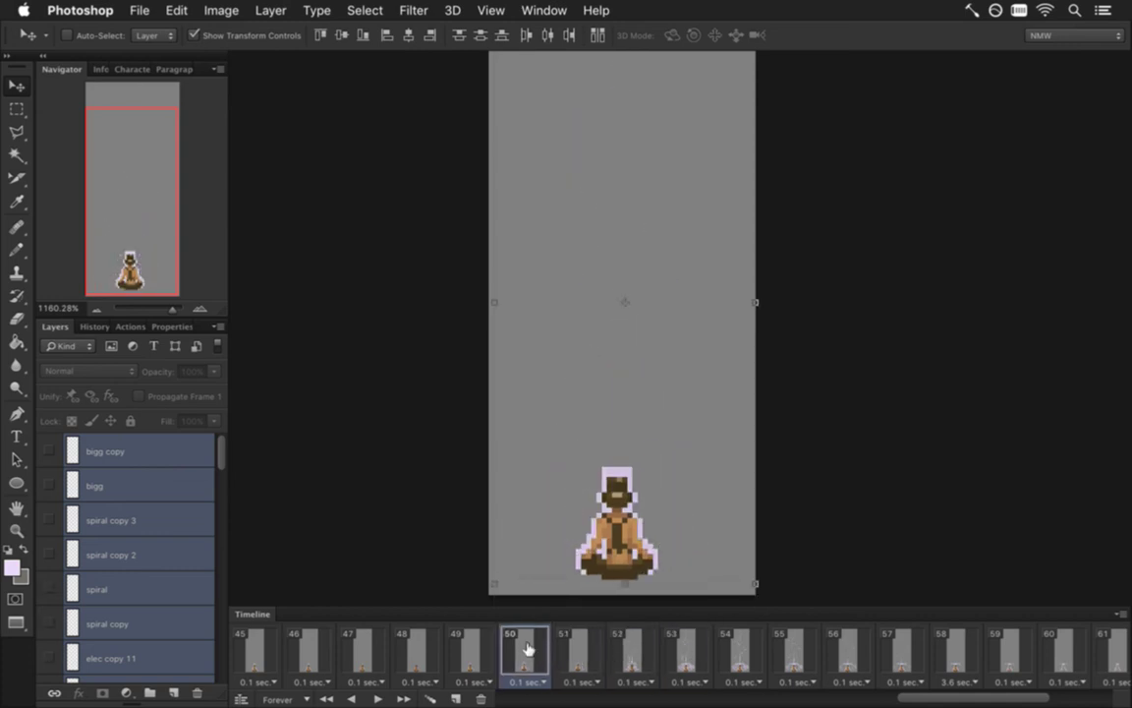
left_click(462, 650)
left_click(429, 646)
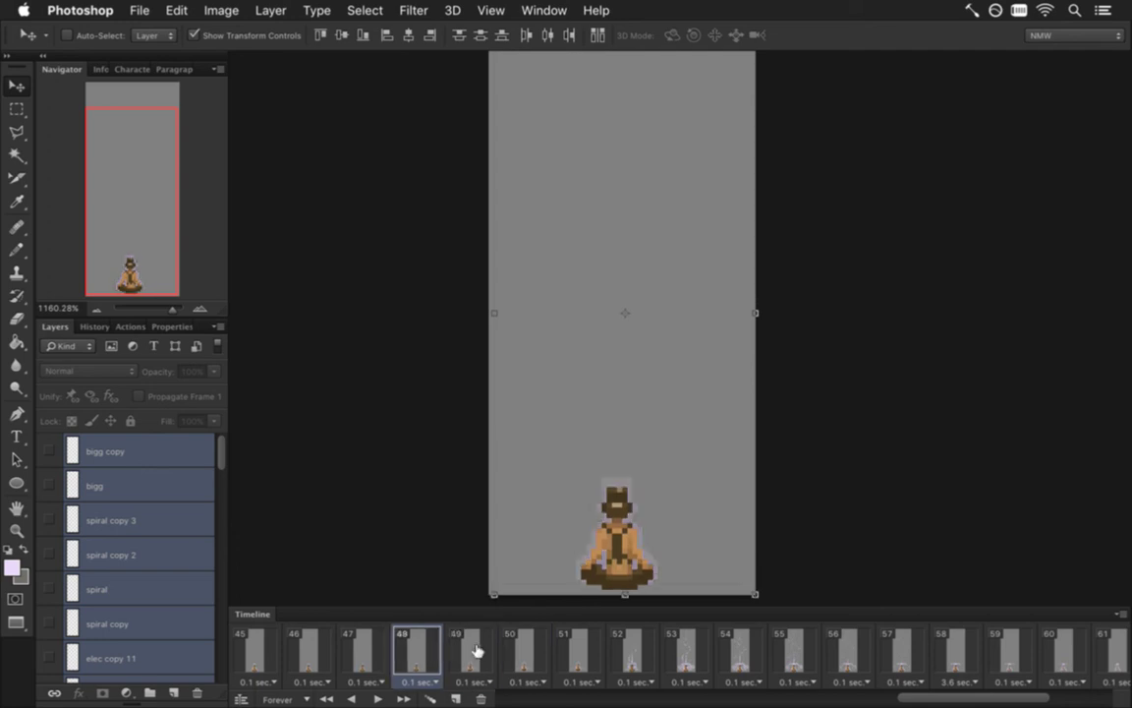
left_click(475, 650)
left_click(524, 649)
left_click(582, 648)
Move the selected layers up four pixels in frame 52, comparing the height with frames 51 and 53.
left_click(638, 648)
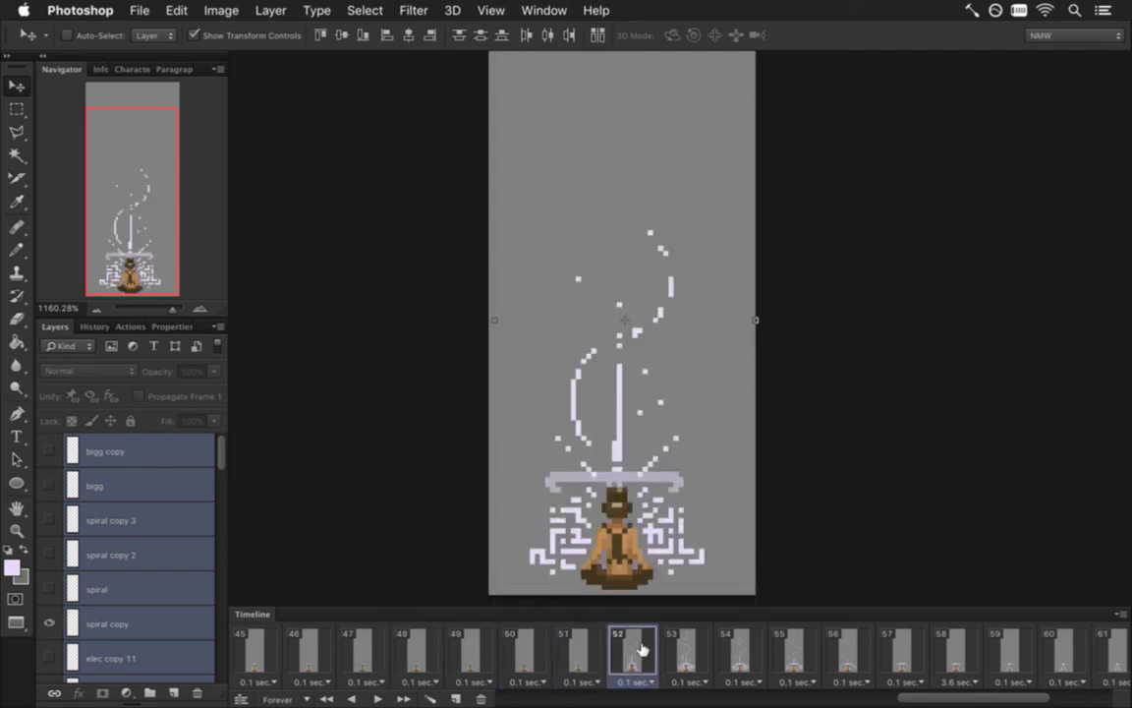
key("Up")
key("Up")
key("Up")
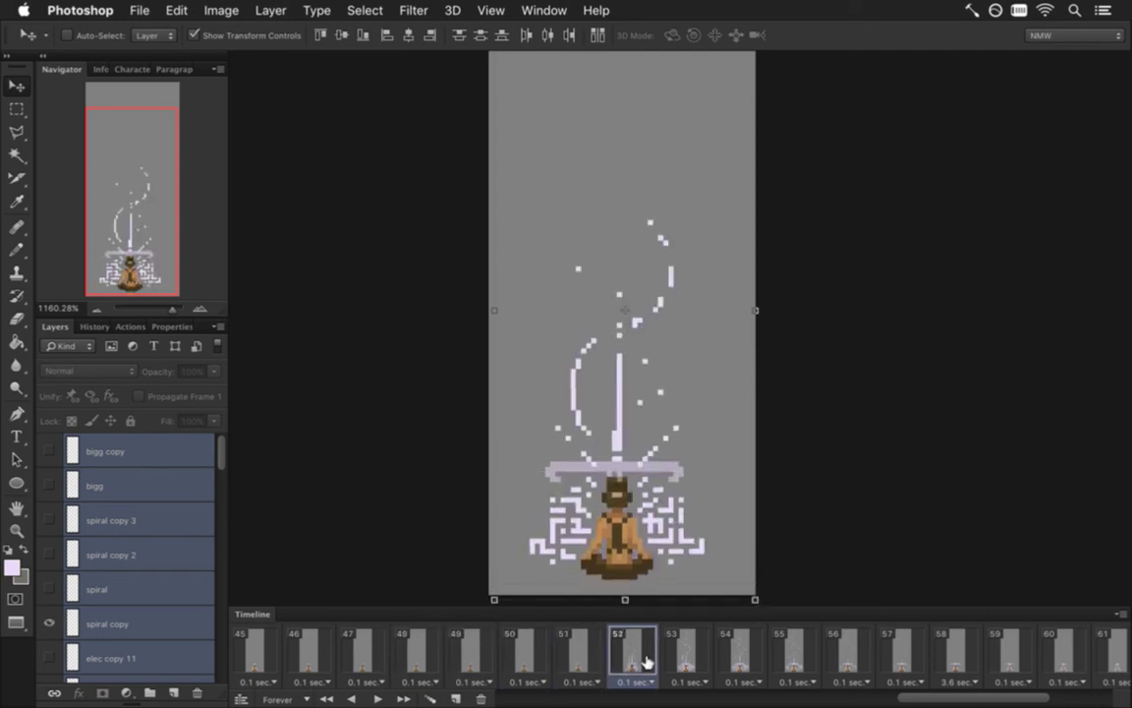
left_click(580, 649)
left_click(634, 650)
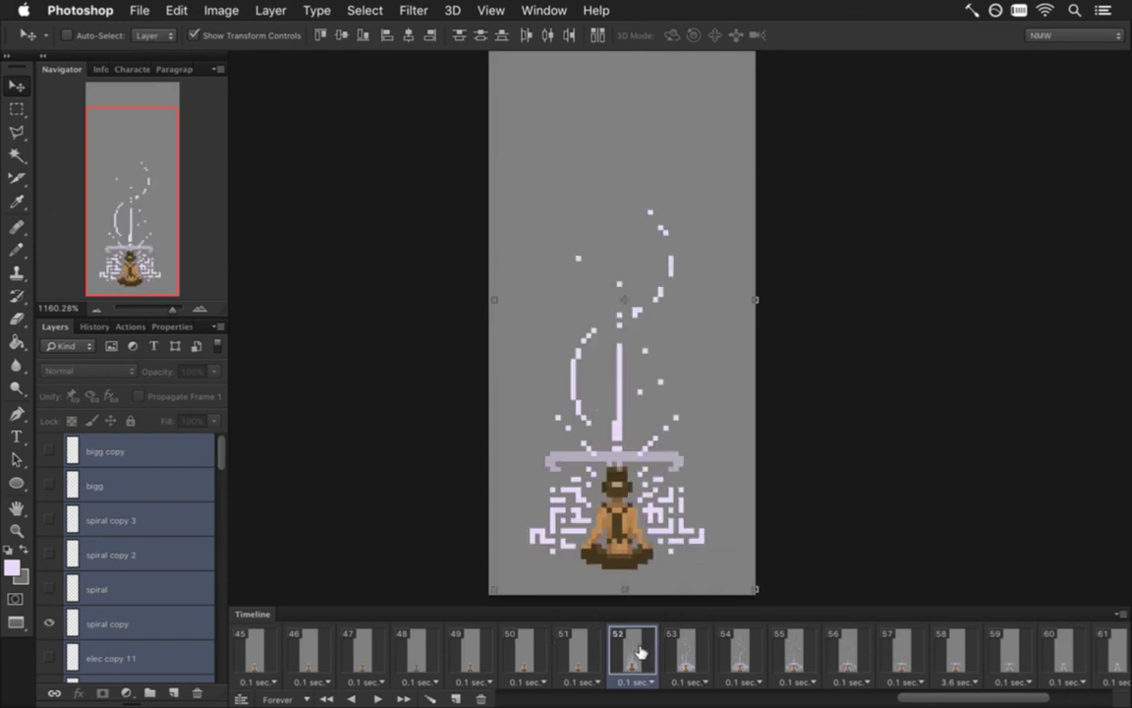
left_click(683, 652)
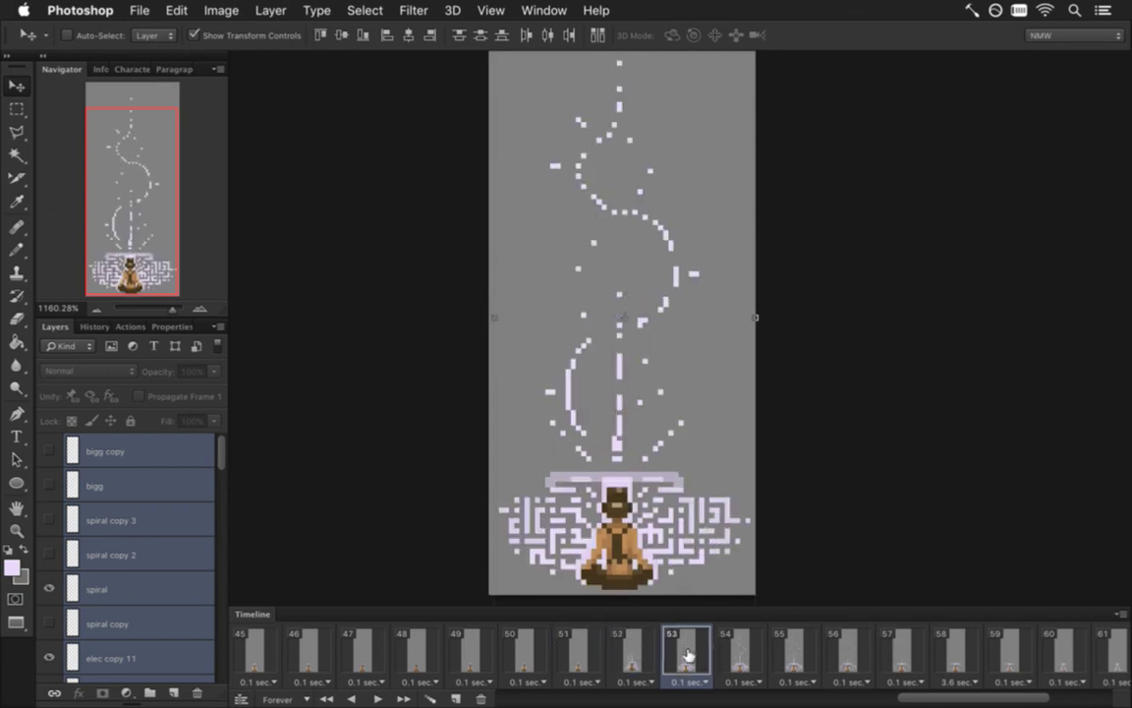
Move the selected layers up three pixels in frame 53.
key("Up")
key("Up")
key("Up")
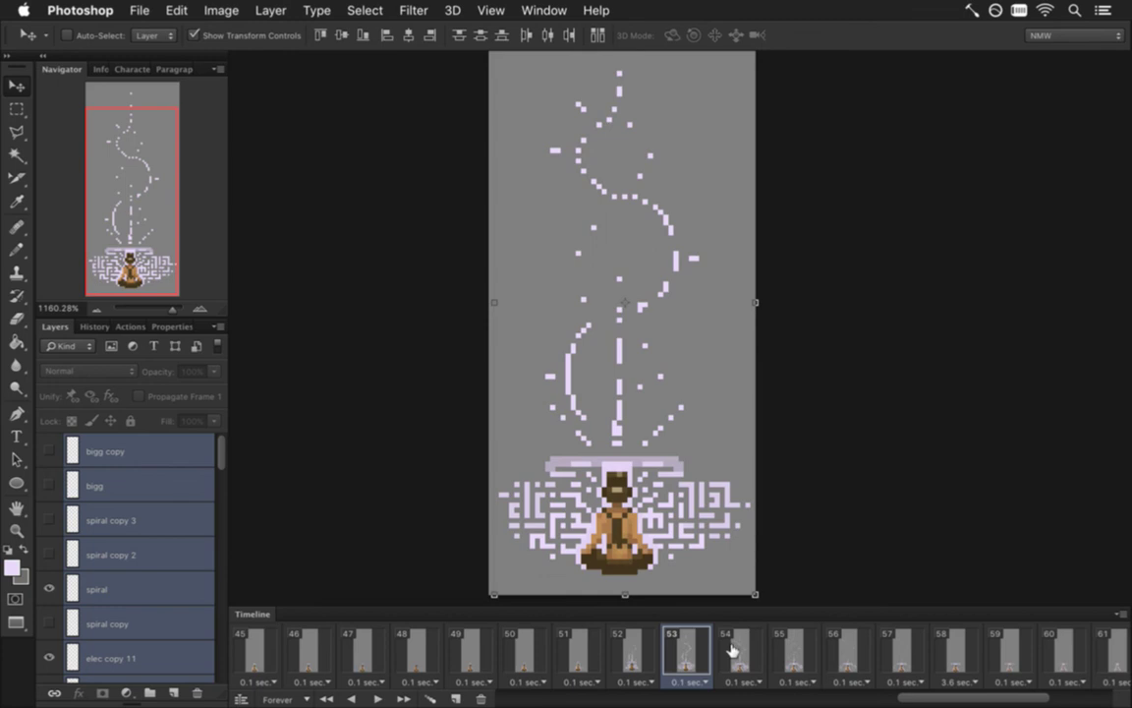
Inspect the character's height in frames 54 to 56, and play the animation from frame 47.
left_click(740, 651)
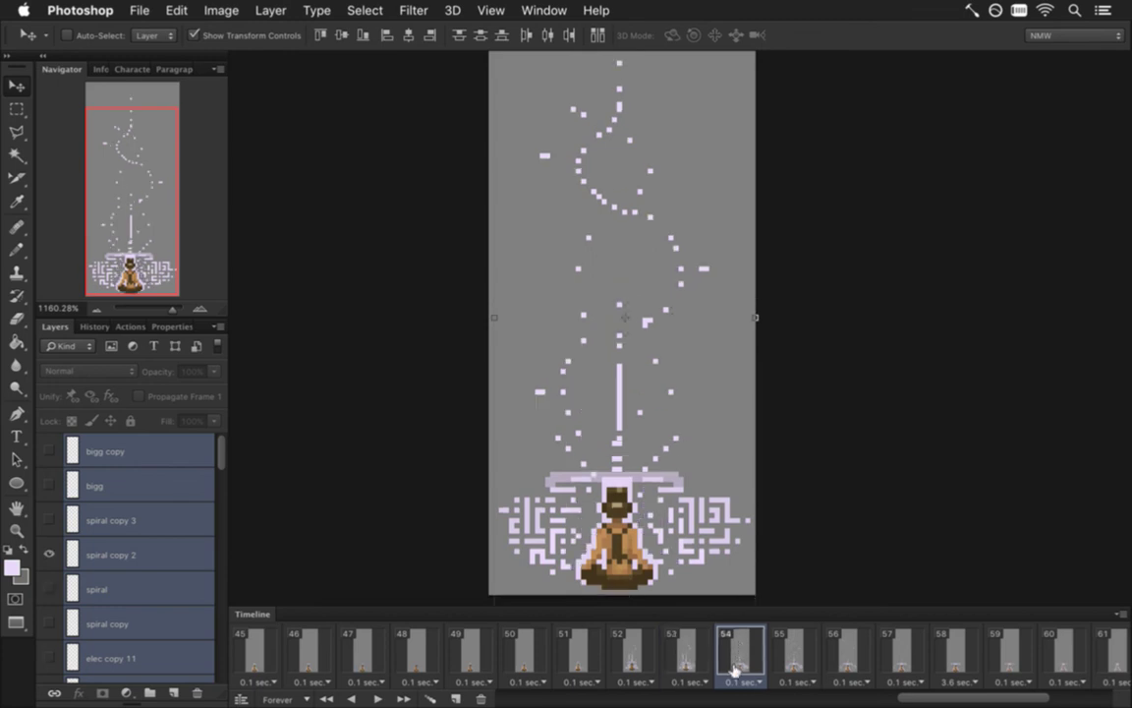
left_click(791, 651)
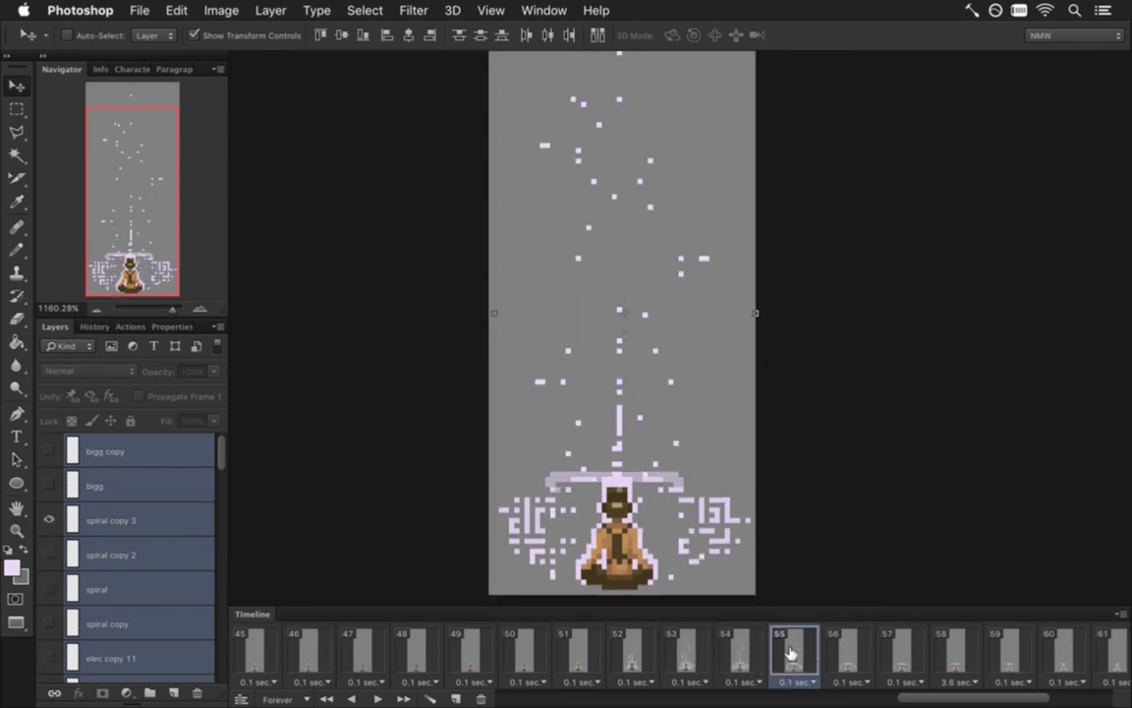
left_click(840, 651)
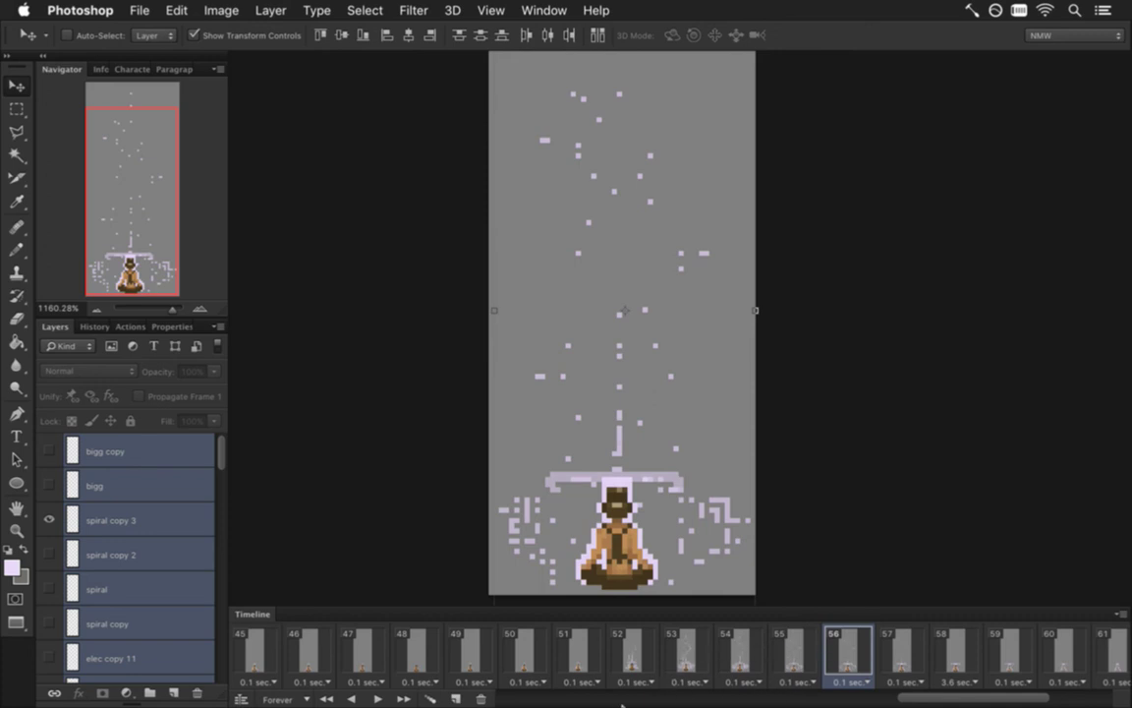
left_click_drag(916, 699, 903, 698)
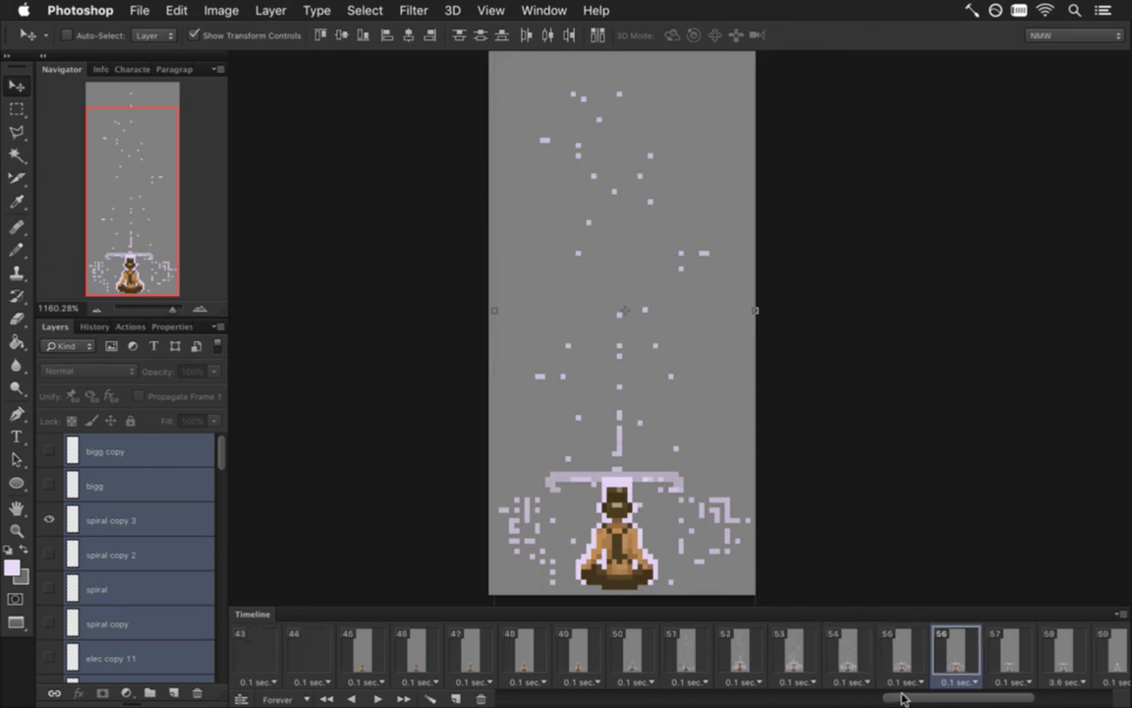
left_click(468, 651)
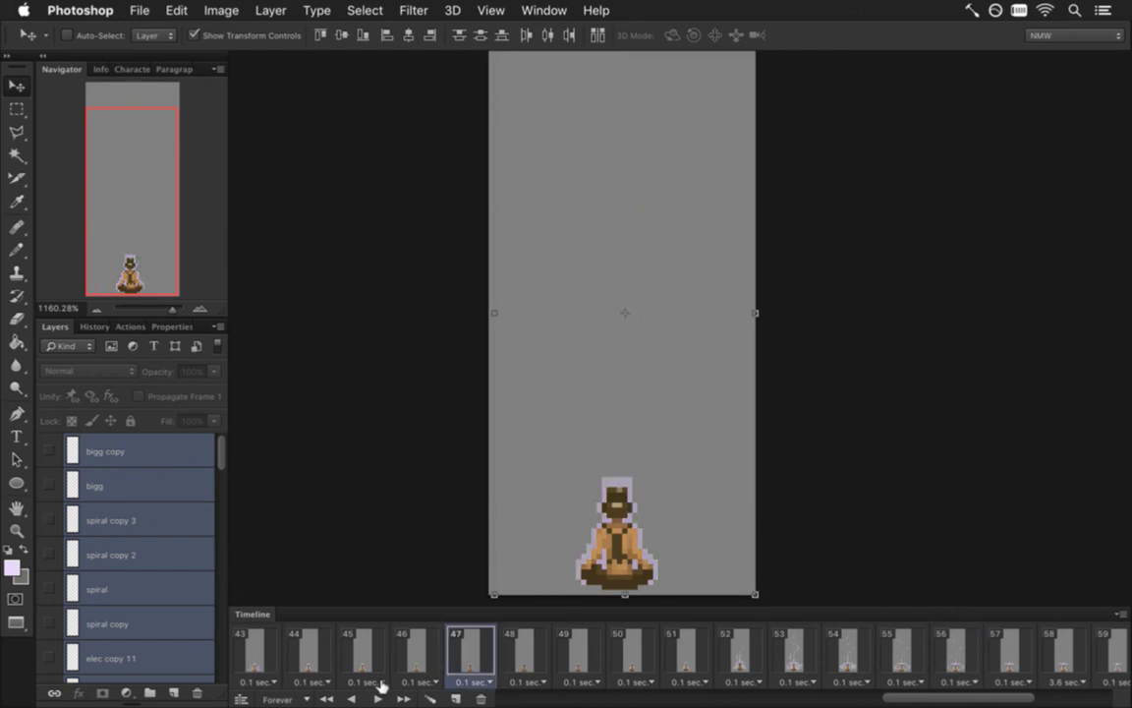
left_click(381, 698)
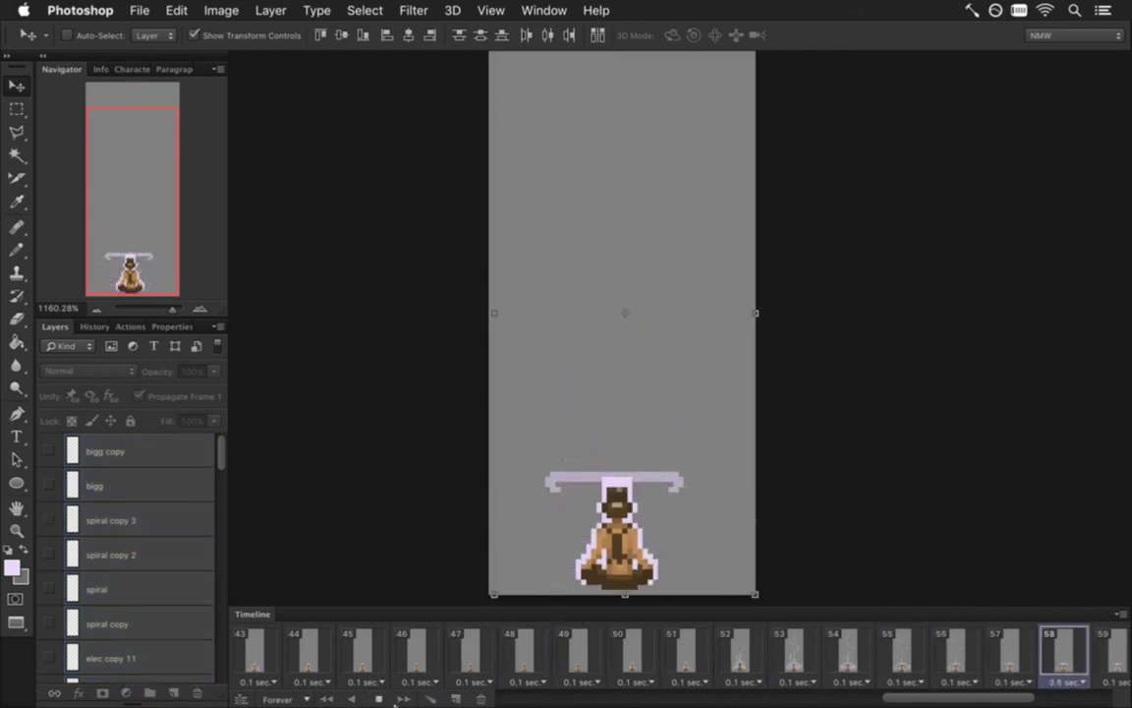
left_click(382, 697)
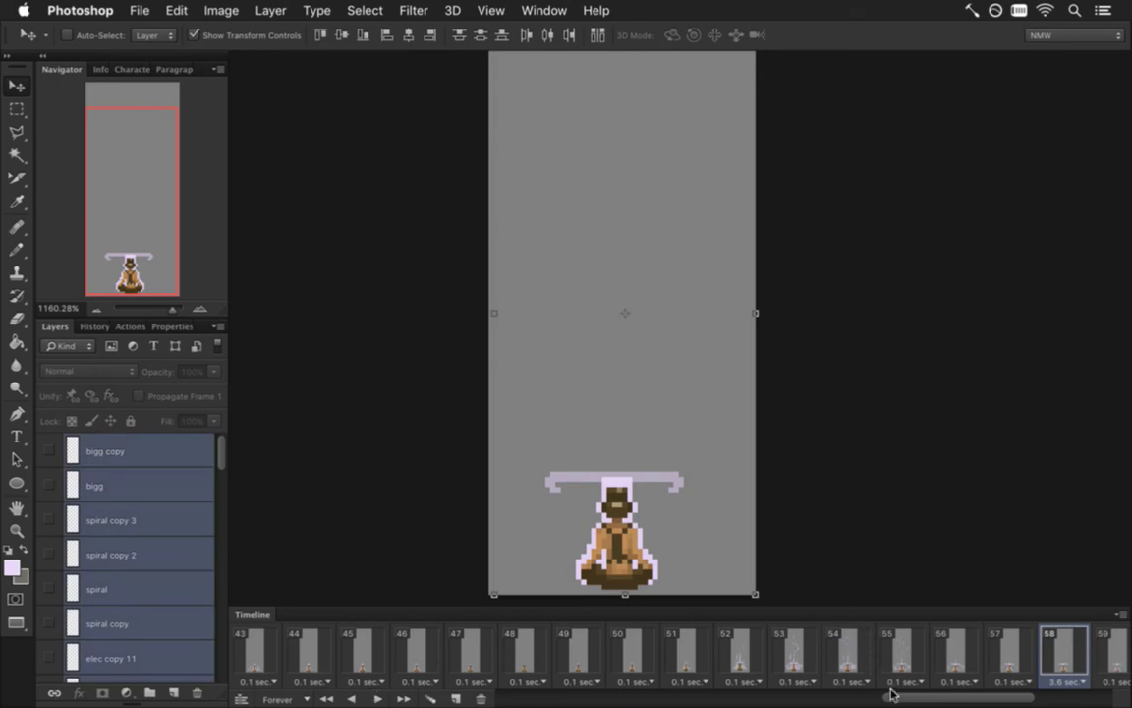
Compare frames 52 and 53, and raise the selected layers in frame 53 by one more pixel.
left_click(744, 650)
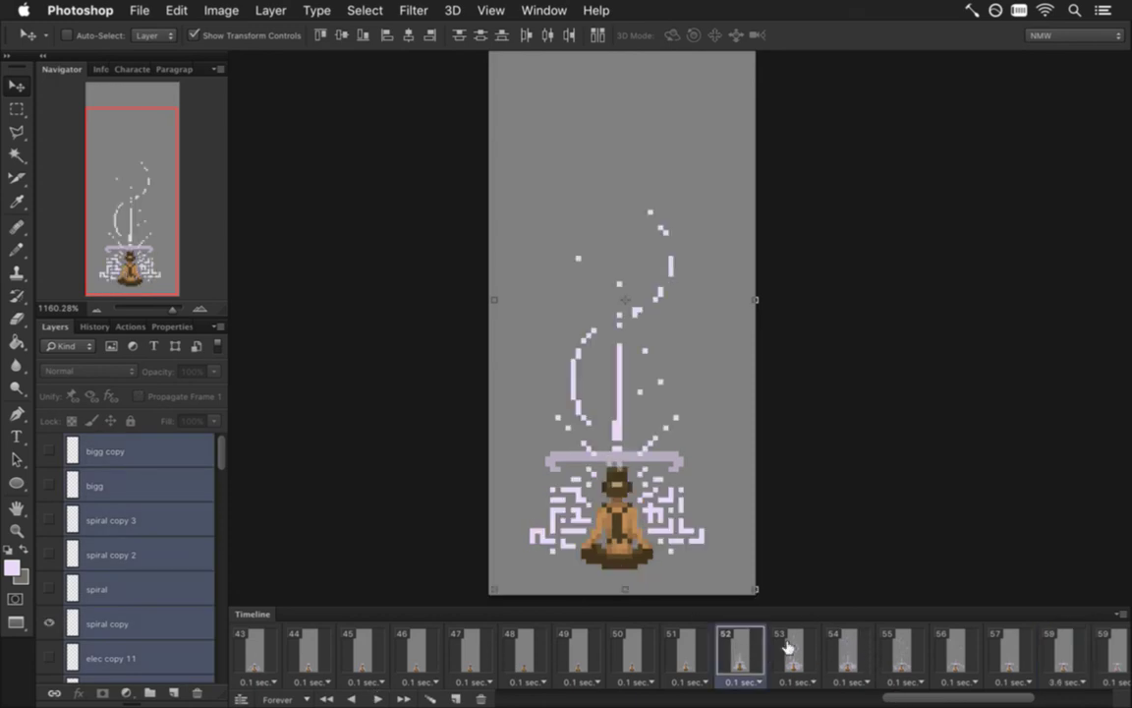
left_click(786, 651)
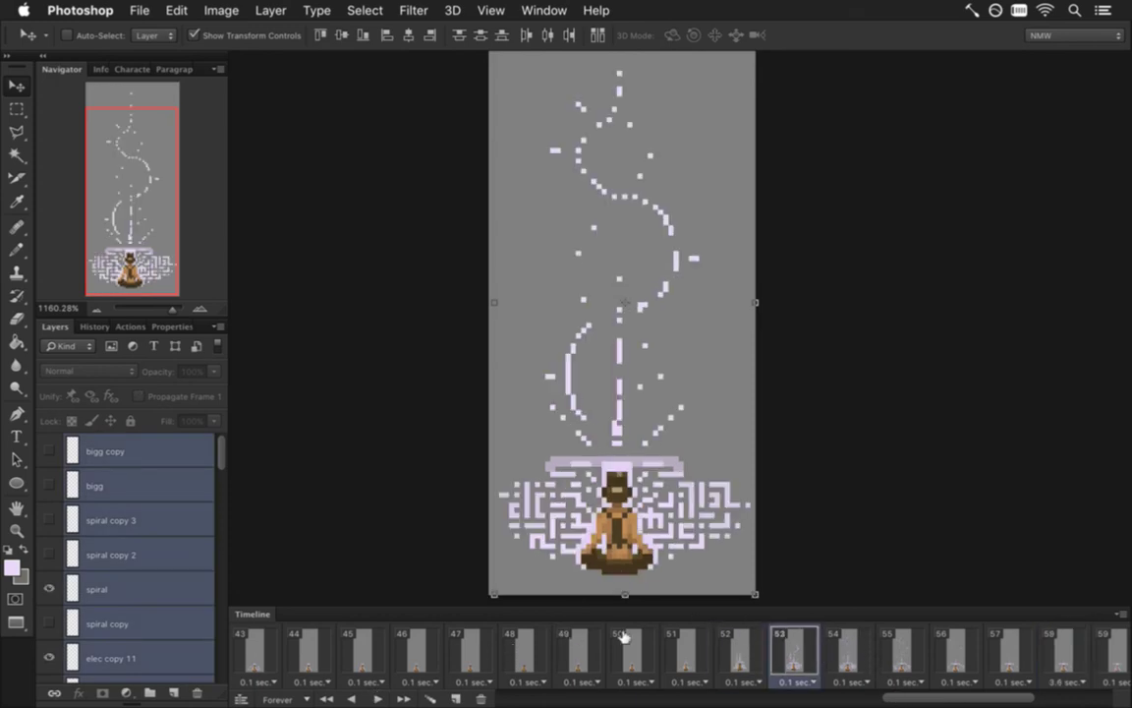
left_click(750, 651)
left_click(769, 636)
key("Up")
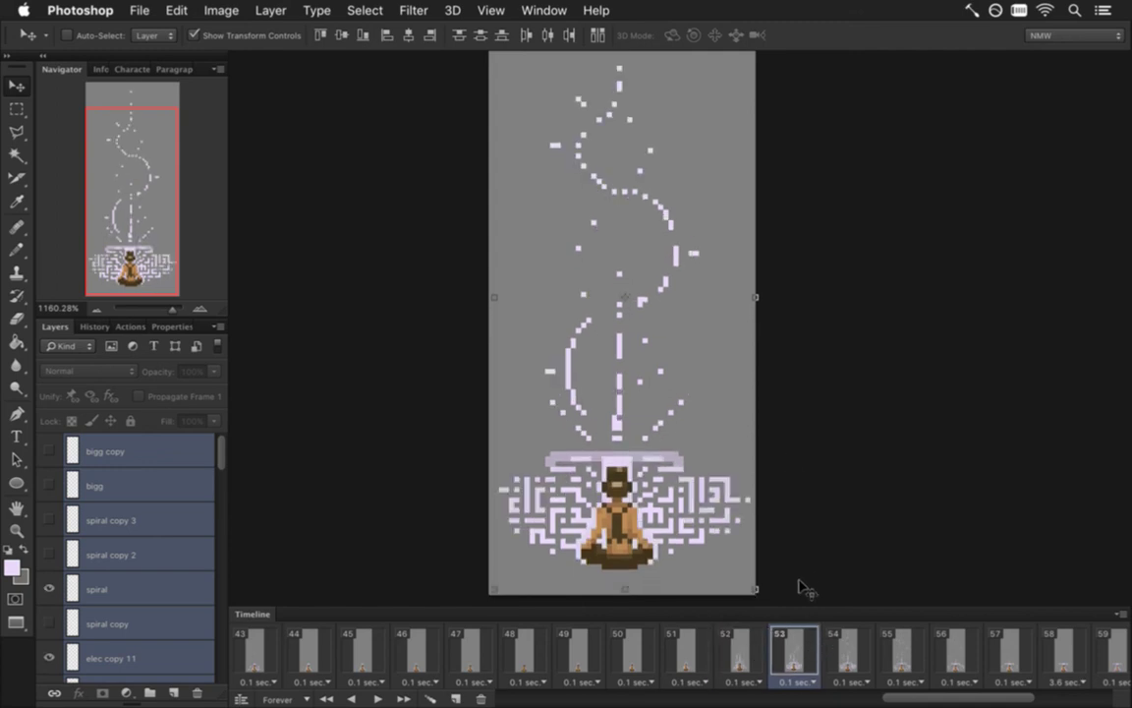
Move the selected layers up four pixels in each of frames 54 and 55.
left_click(849, 654)
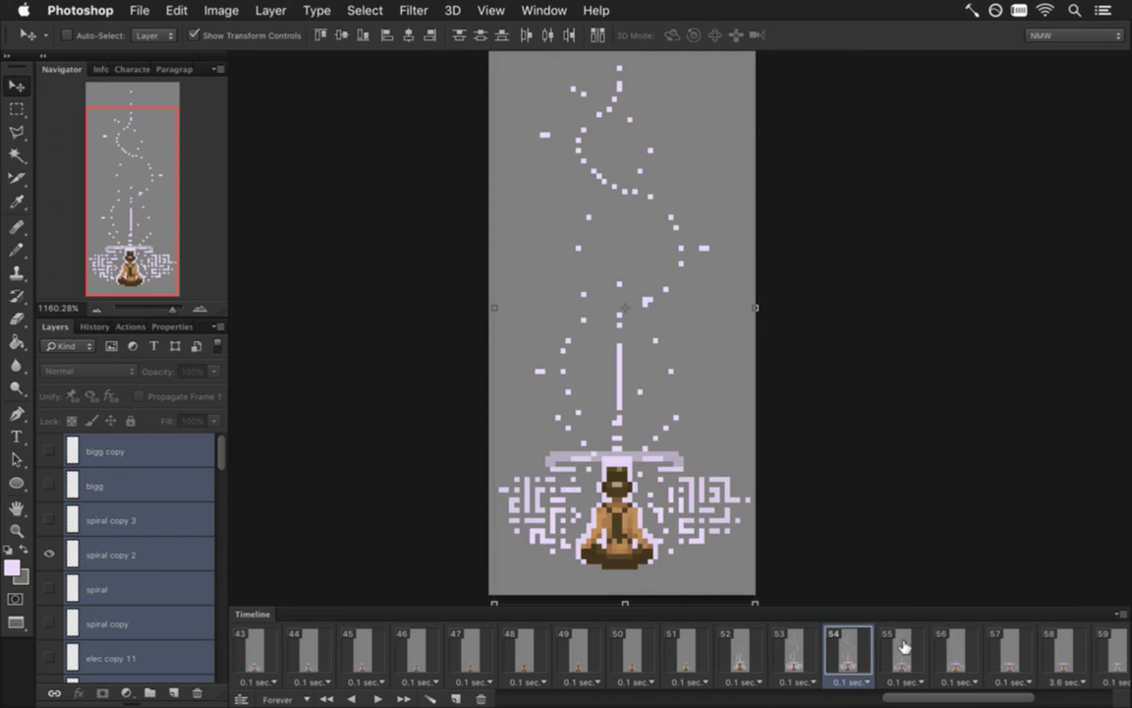
left_click(902, 650)
key("Up")
key("Up")
key("Up")
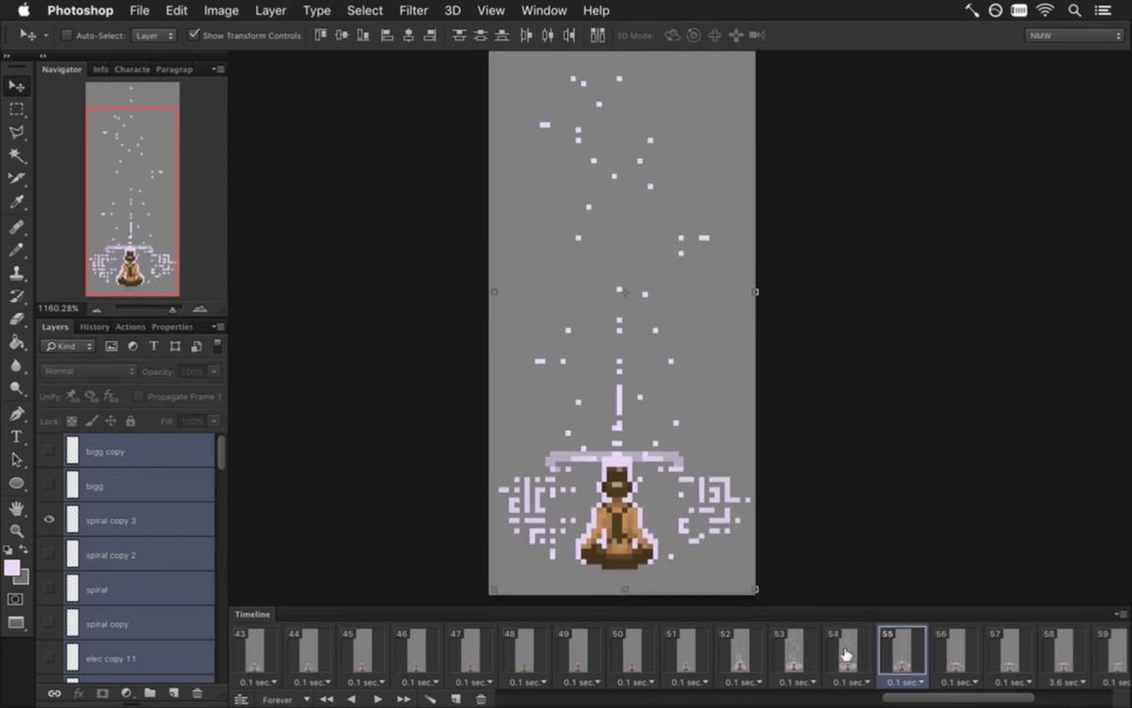
Compare the character's height across frames 53 to 56, and play the animation from frame 56.
left_click(847, 651)
left_click(794, 653)
left_click(847, 650)
left_click(906, 646)
left_click(954, 648)
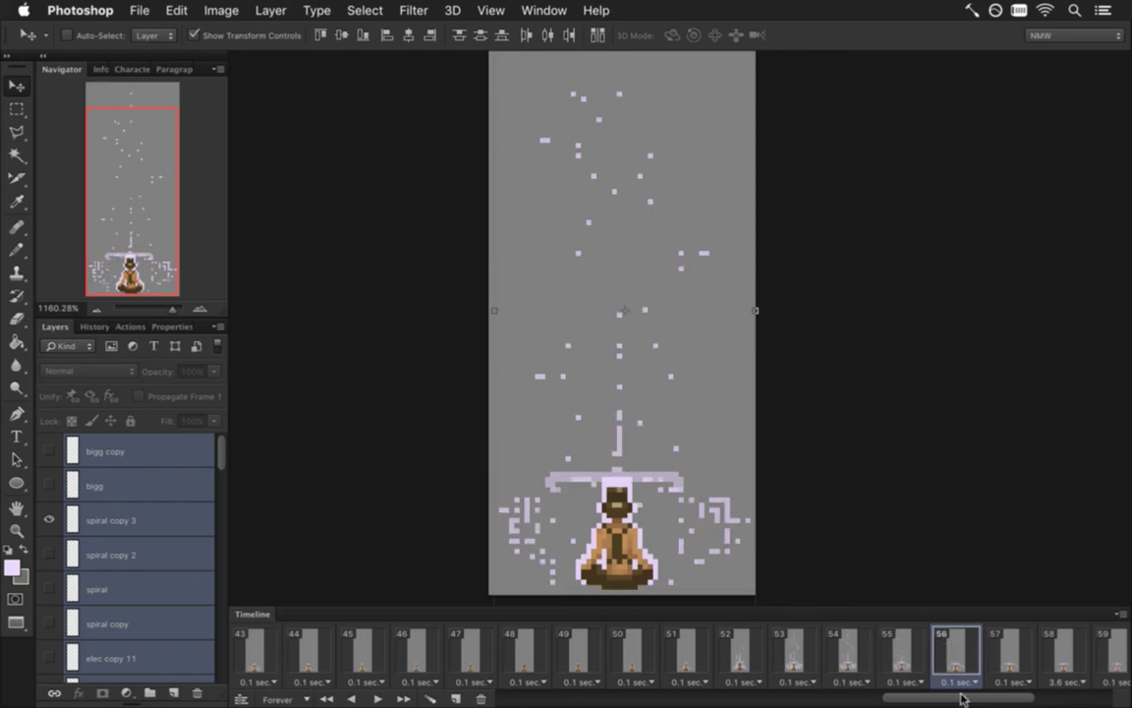
key("space")
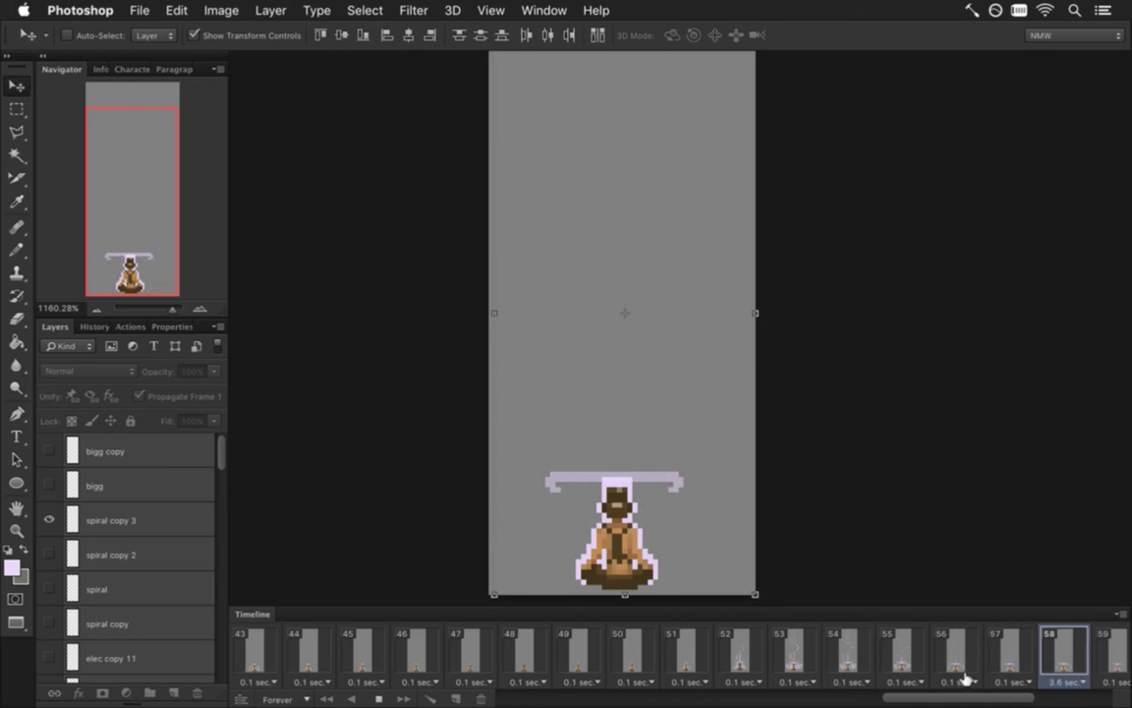
left_click(378, 699)
Move the selected layers up three pixels in frame 56, comparing the height with frames 54 and 55.
left_click(857, 651)
left_click(904, 652)
left_click(955, 656)
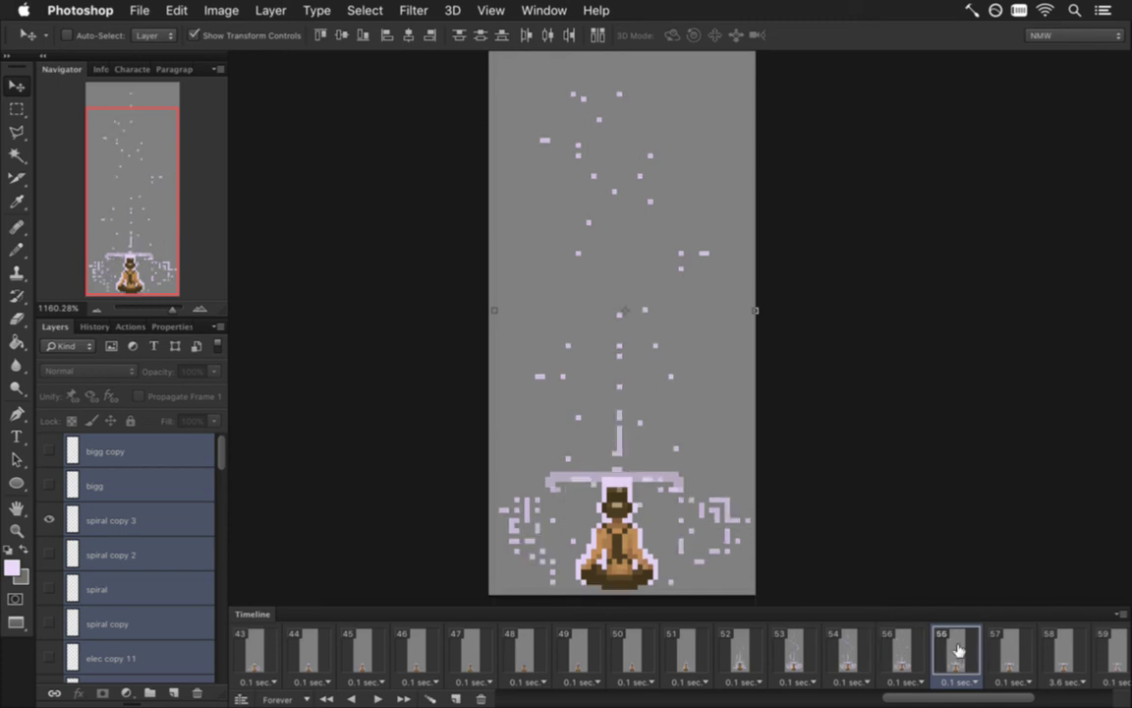
left_click_drag(978, 699, 1064, 685)
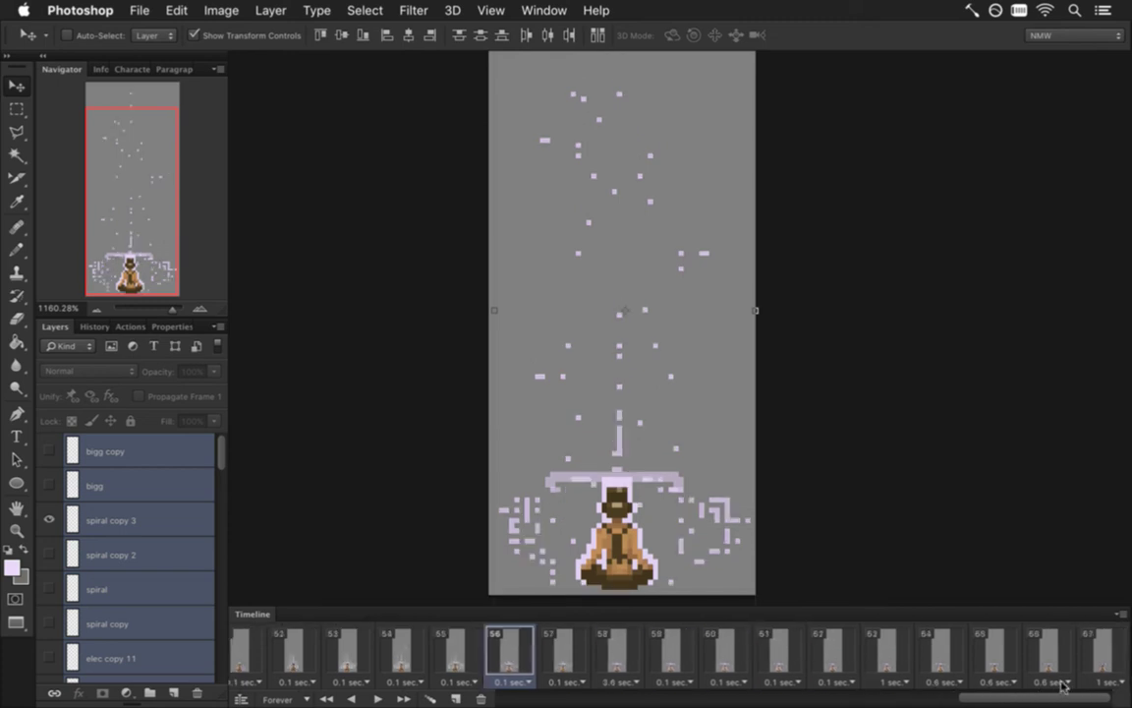
left_click(455, 651)
left_click(510, 652)
key("Up")
key("Up")
key("Up")
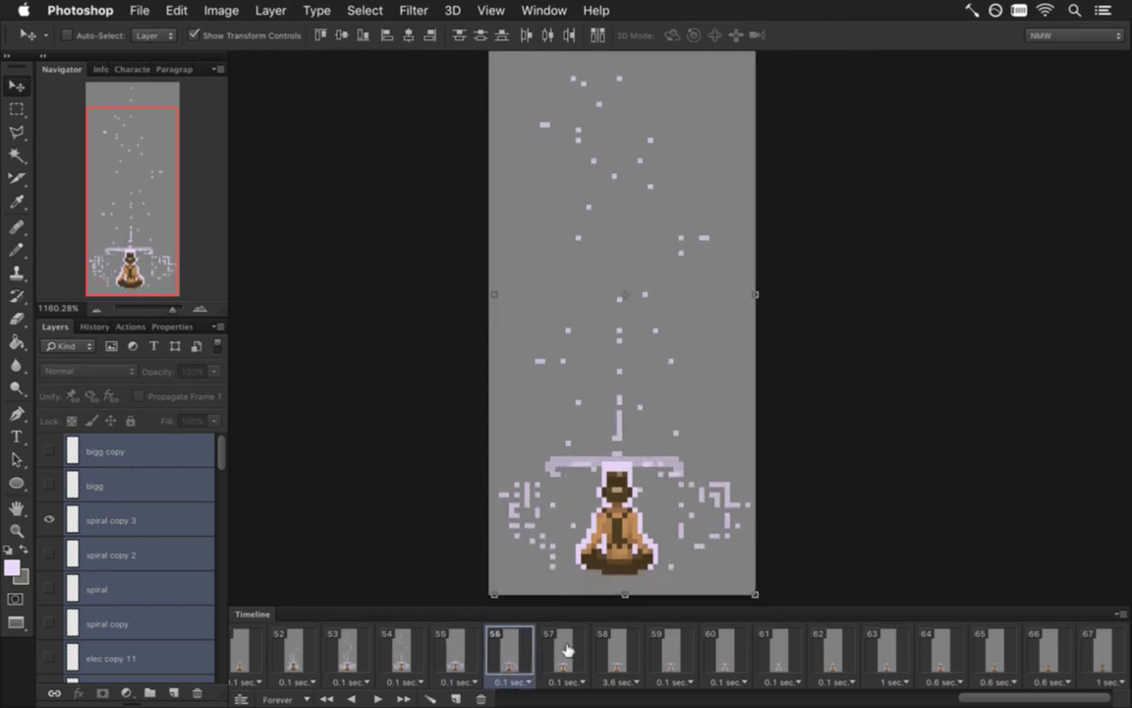
Move the selected layers up two pixels in frame 57 and one pixel in frame 58.
left_click(567, 649)
key("Up")
key("Up")
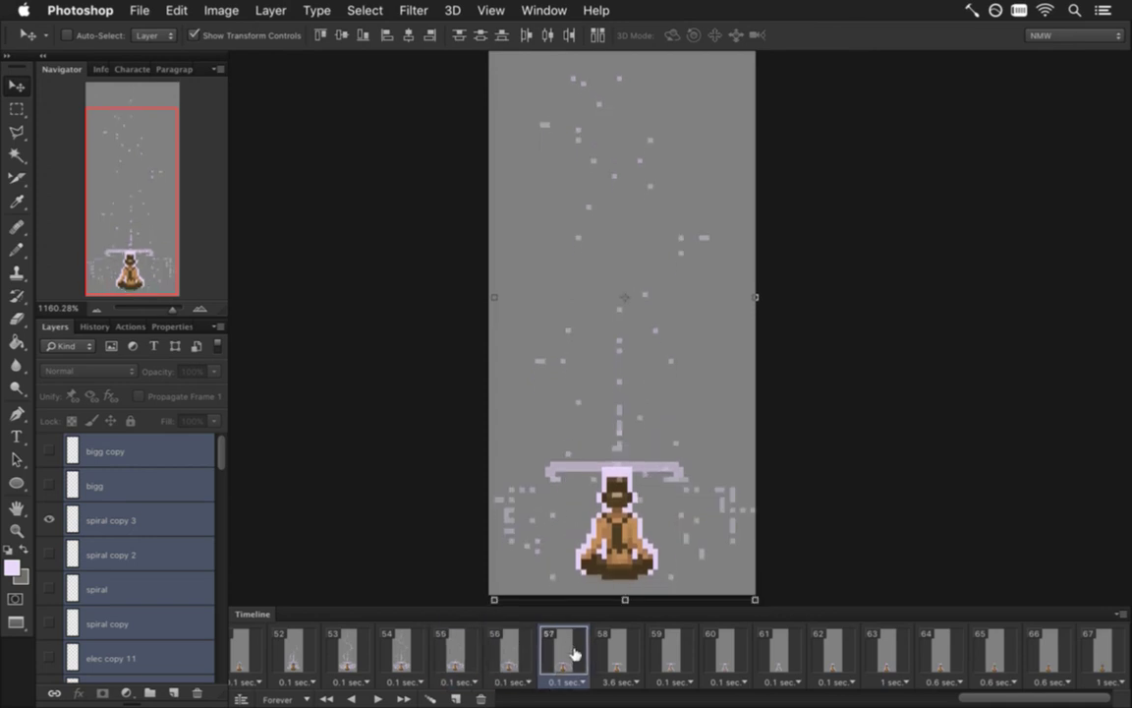
left_click(613, 656)
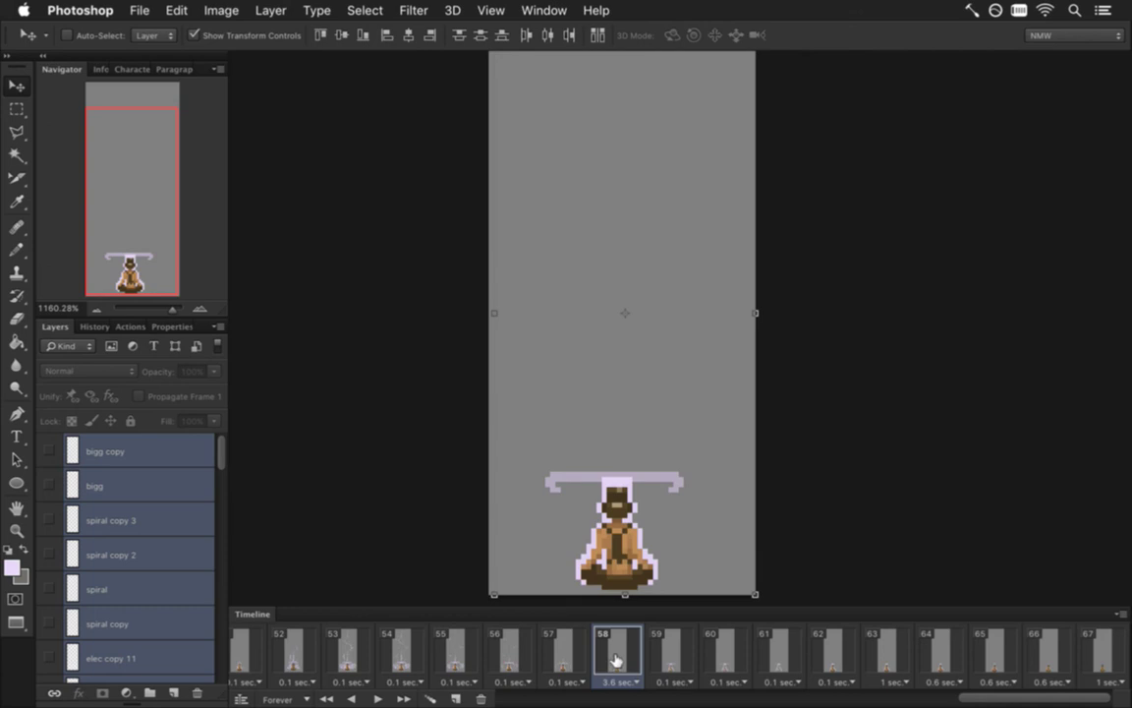
left_click(560, 653)
left_click(617, 652)
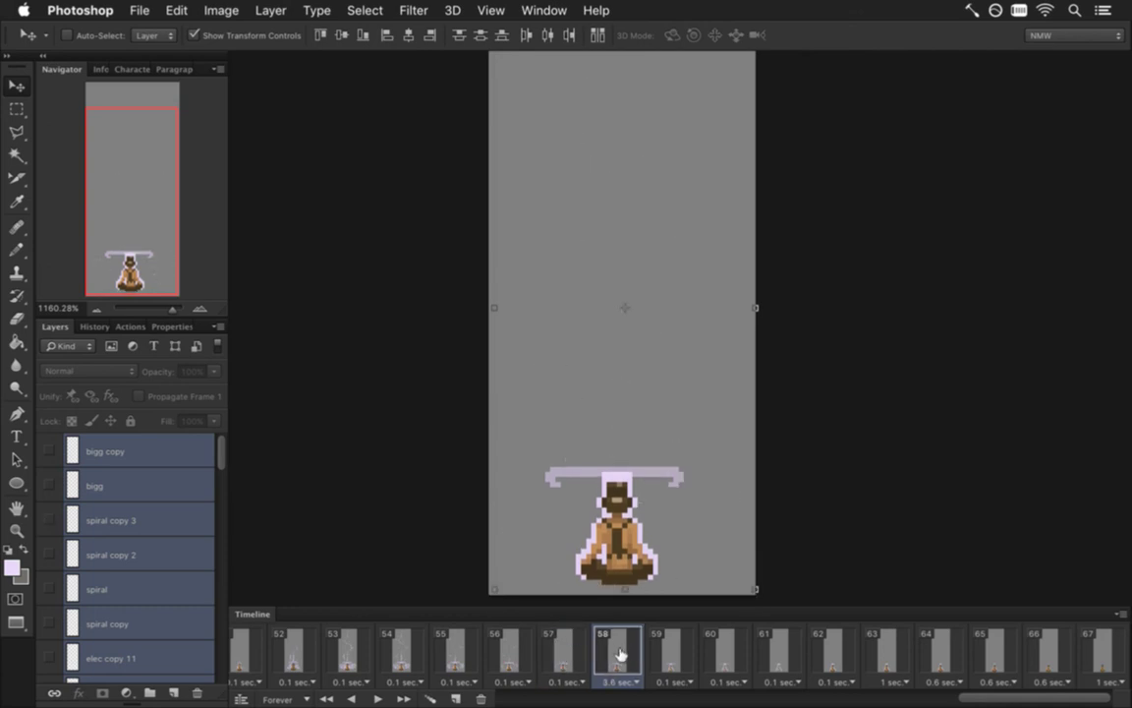
Check the character's height in frame 59, and play the animation from frame 45 to review the rise and descent.
left_click(668, 656)
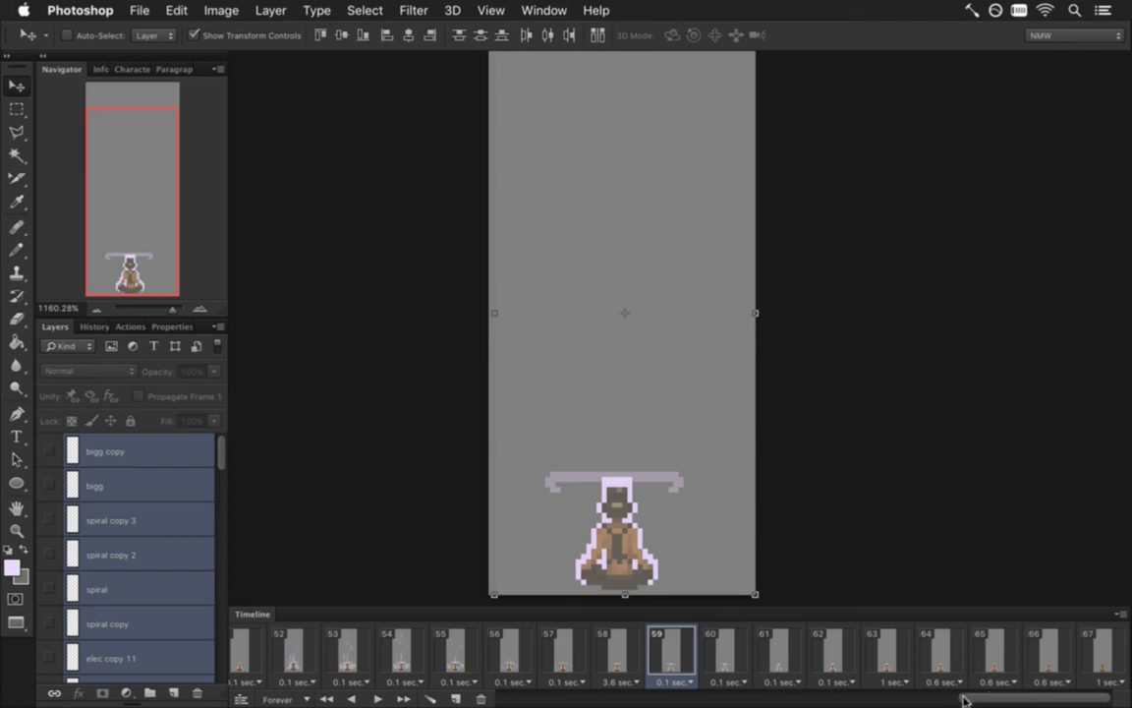
left_click_drag(965, 700, 912, 699)
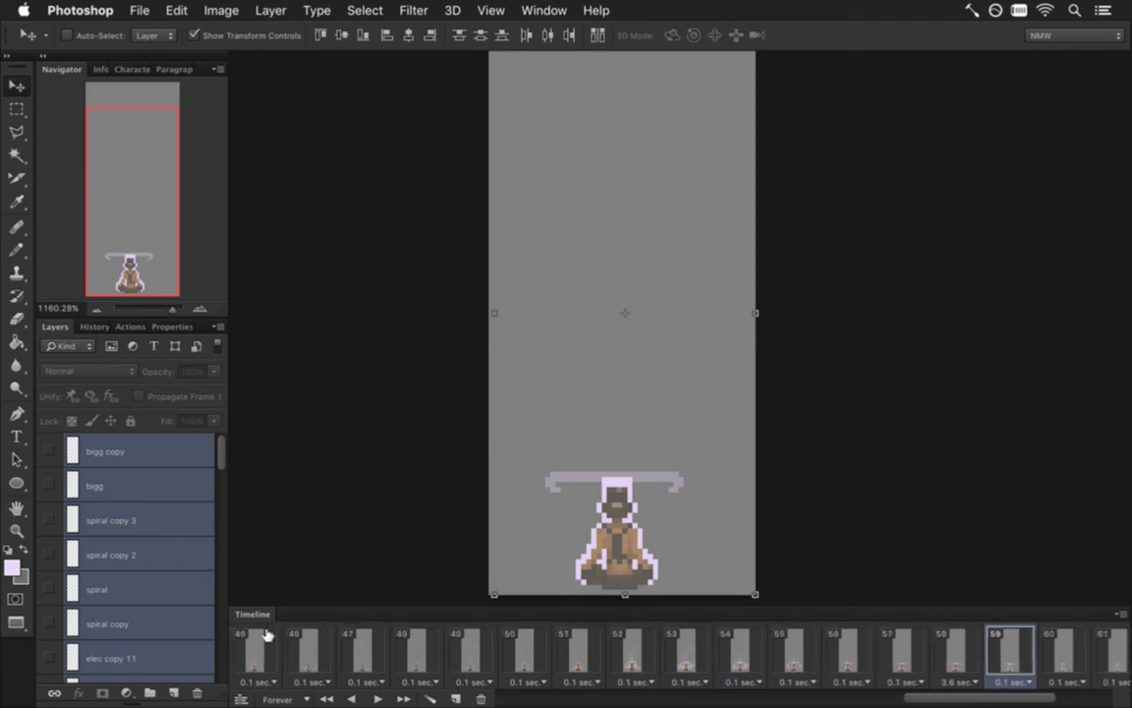
left_click(254, 650)
left_click(378, 699)
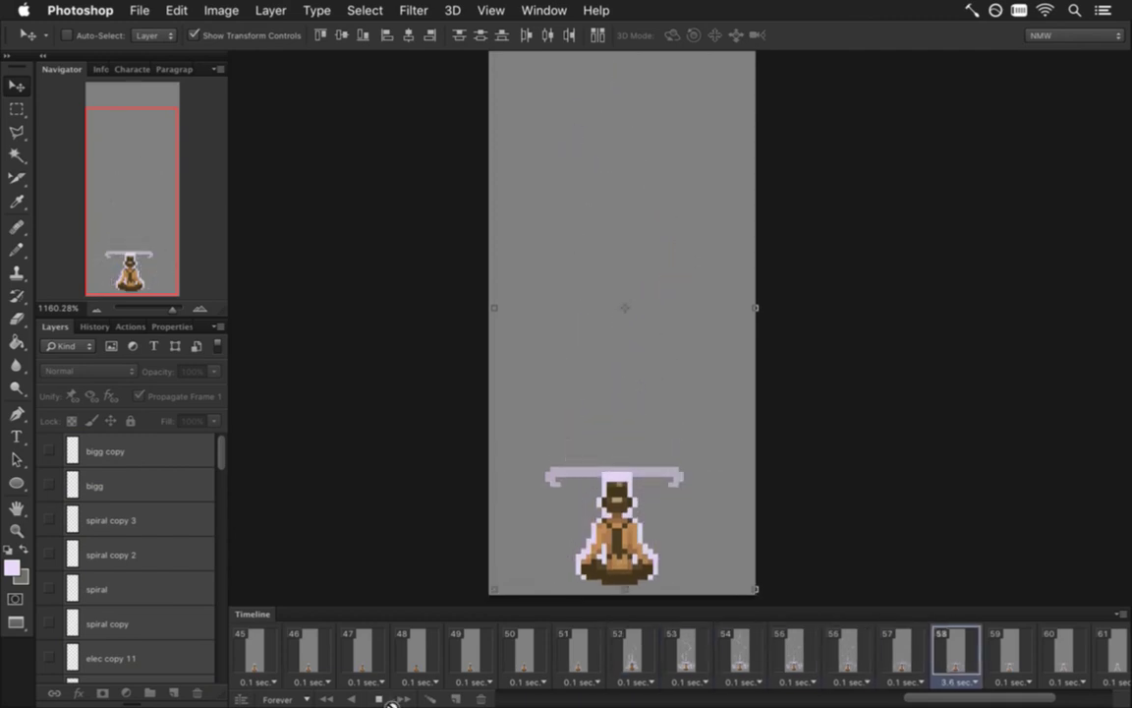
left_click(378, 699)
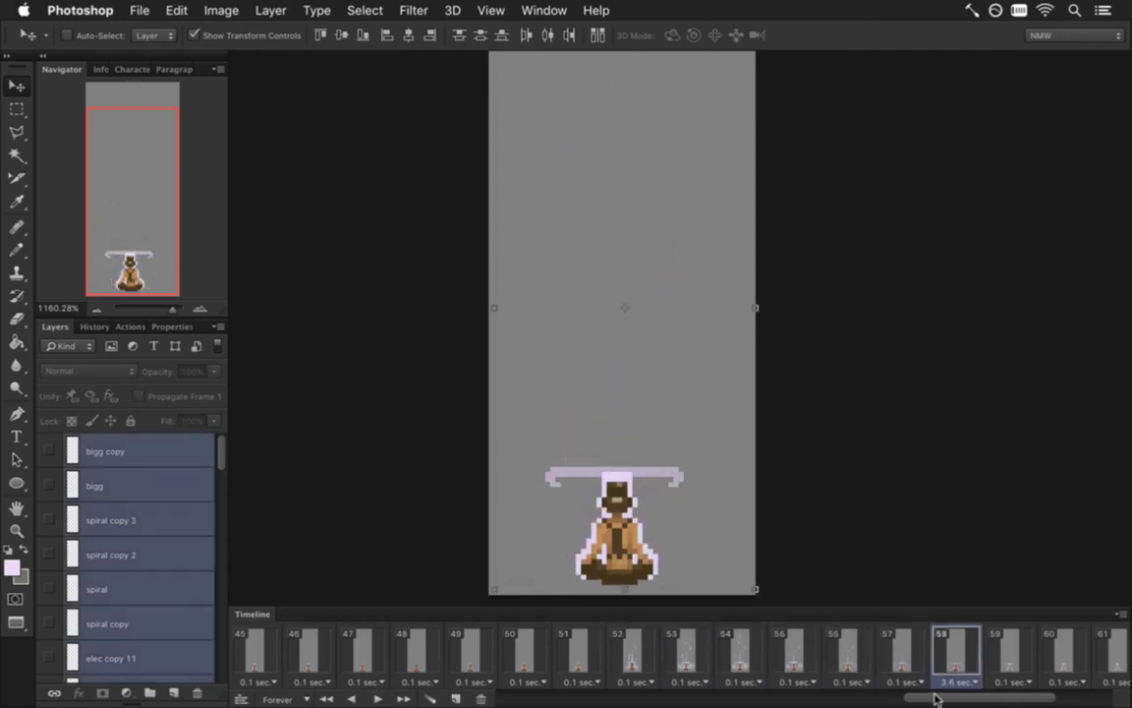
Step back and forth through frames 47 to 52 to check how smoothly the character rises.
scroll(831, 630, "left", 3)
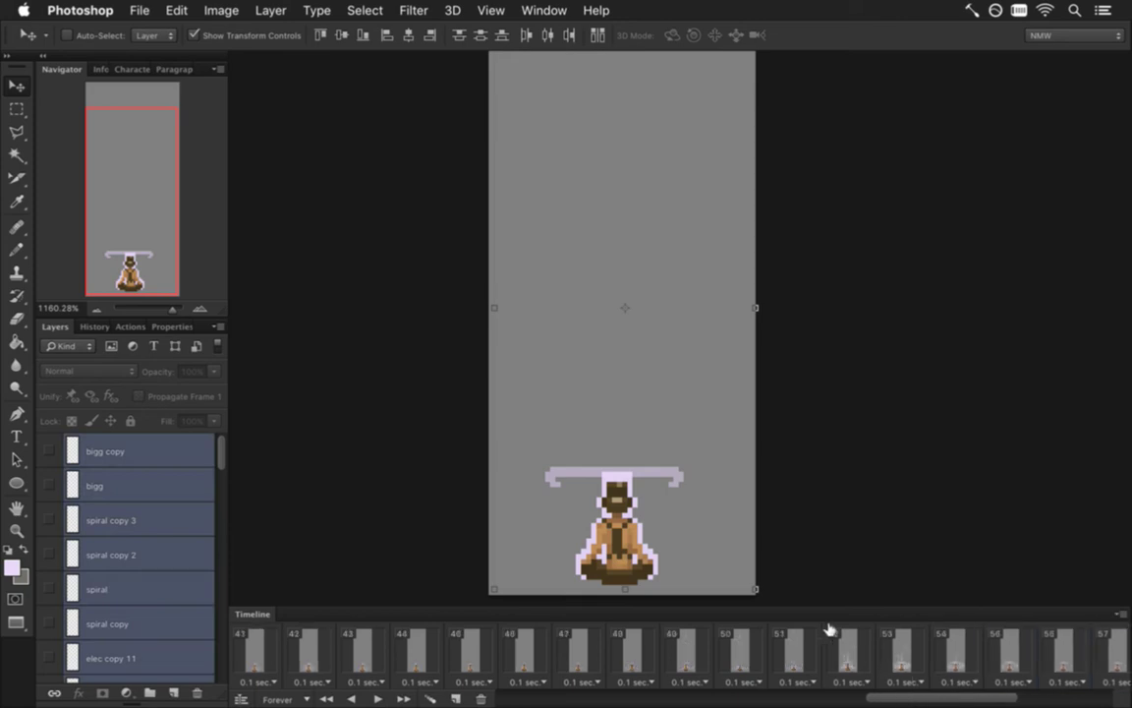
left_click(791, 650)
left_click(717, 660)
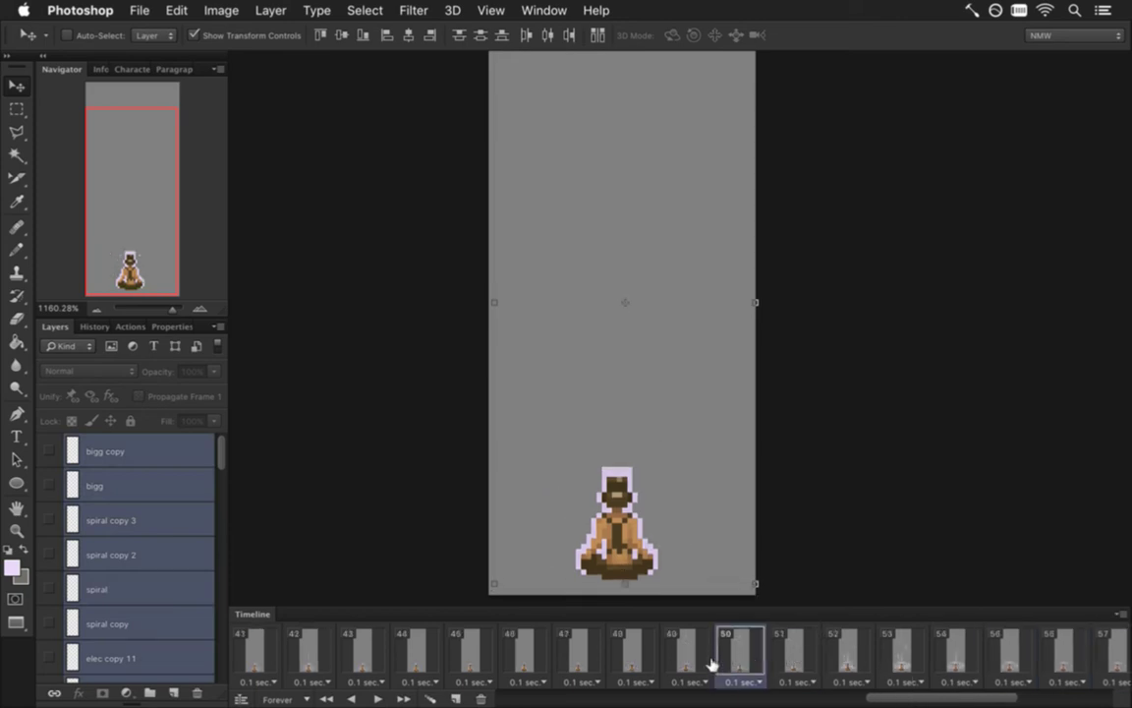
left_click(692, 659)
left_click(753, 652)
left_click(798, 648)
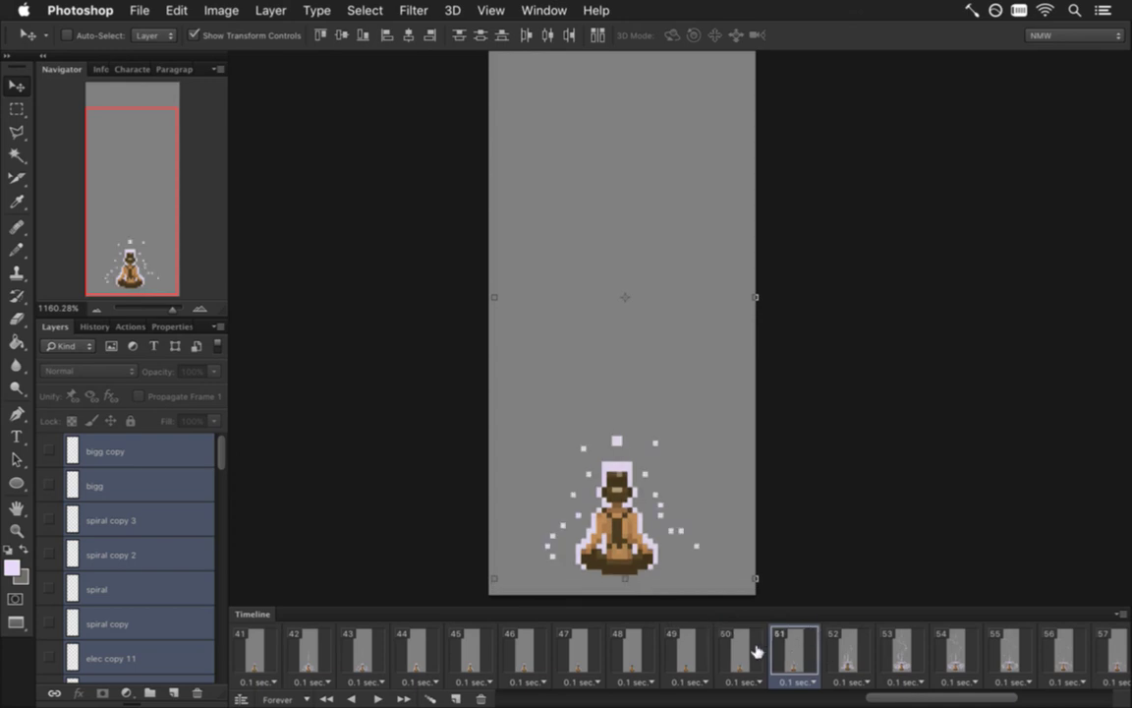
left_click(833, 653)
left_click(789, 653)
left_click(740, 655)
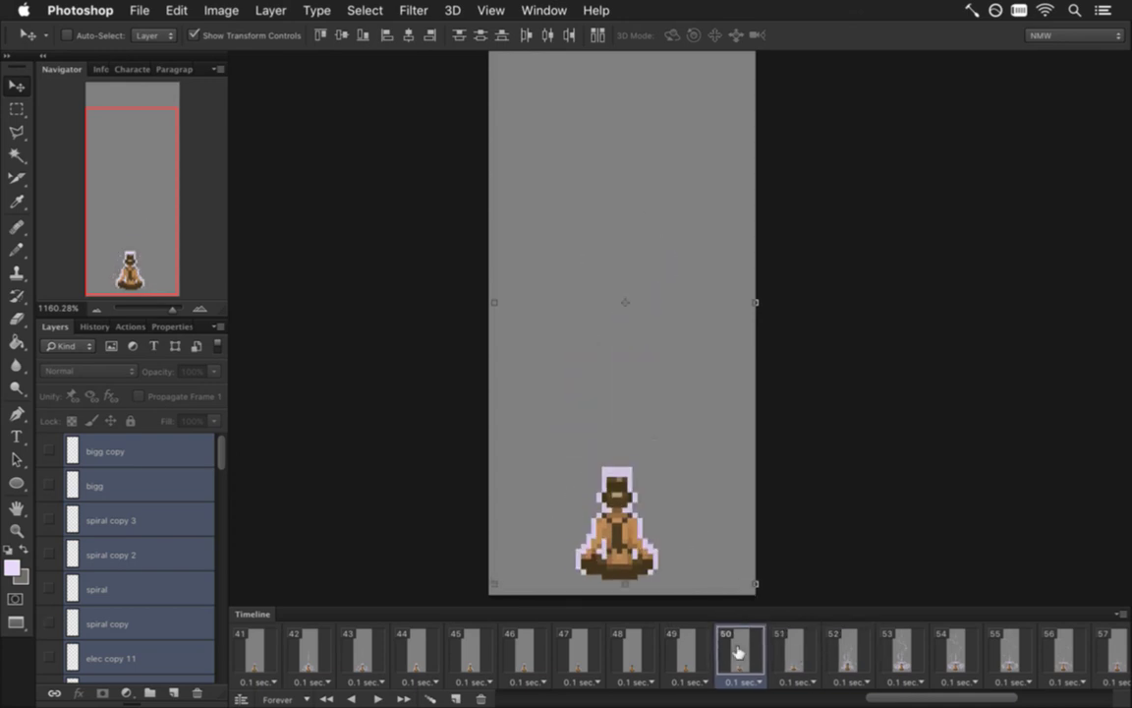
left_click(678, 657)
left_click(627, 654)
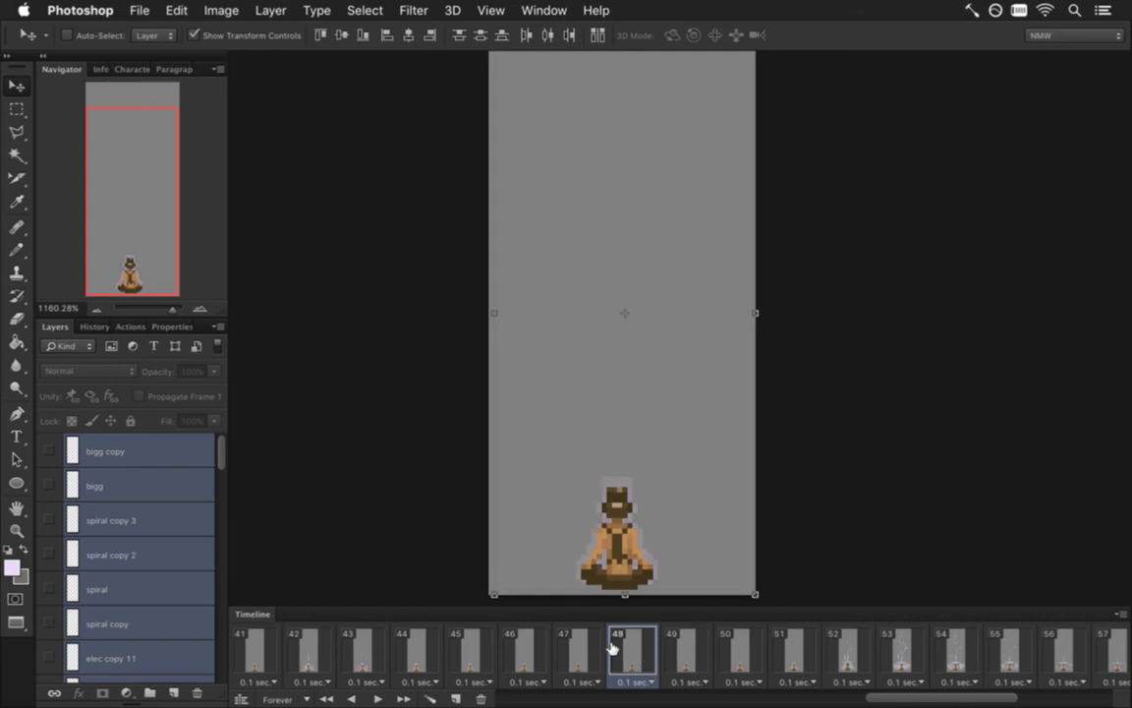
left_click(584, 655)
left_click(638, 652)
left_click(688, 652)
left_click(739, 652)
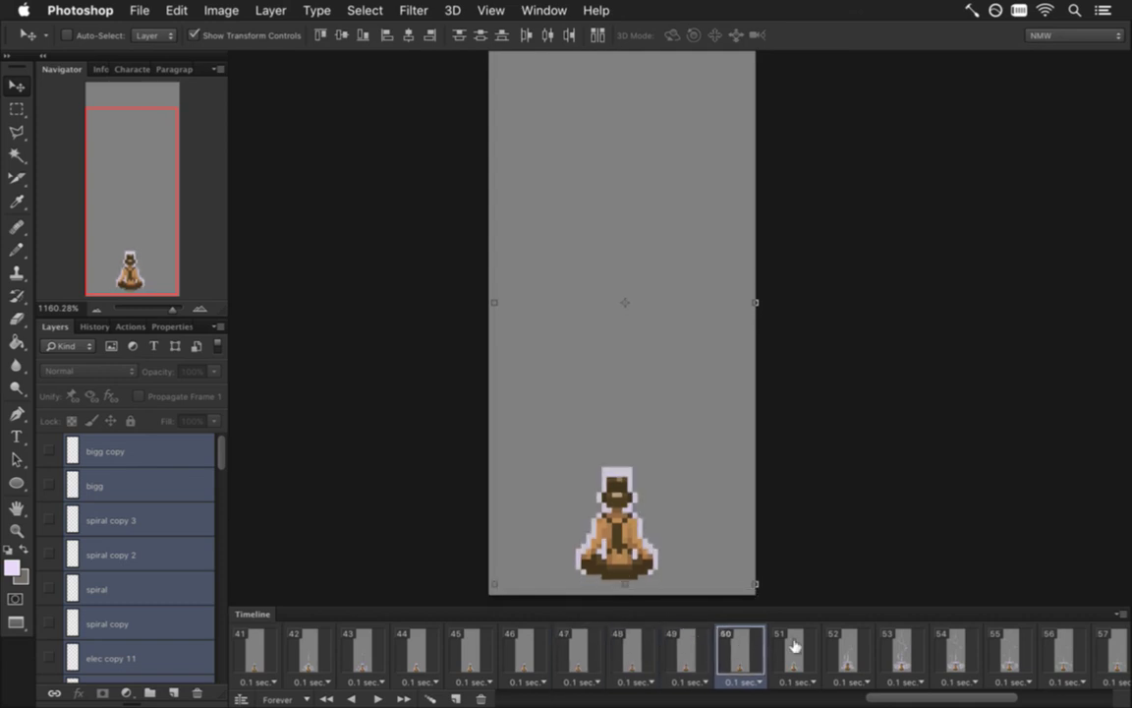
left_click(798, 649)
left_click(836, 650)
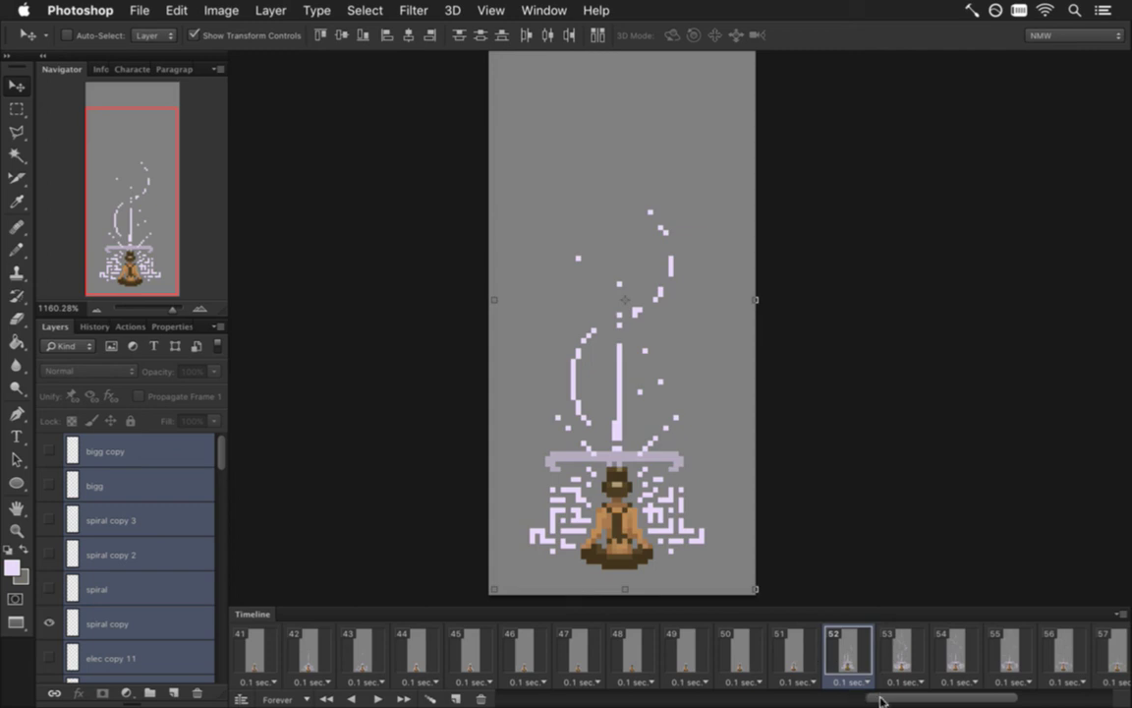
Check frames 54 and 55, and raise the selected layers in frame 56 by one more pixel.
left_click_drag(901, 698, 941, 699)
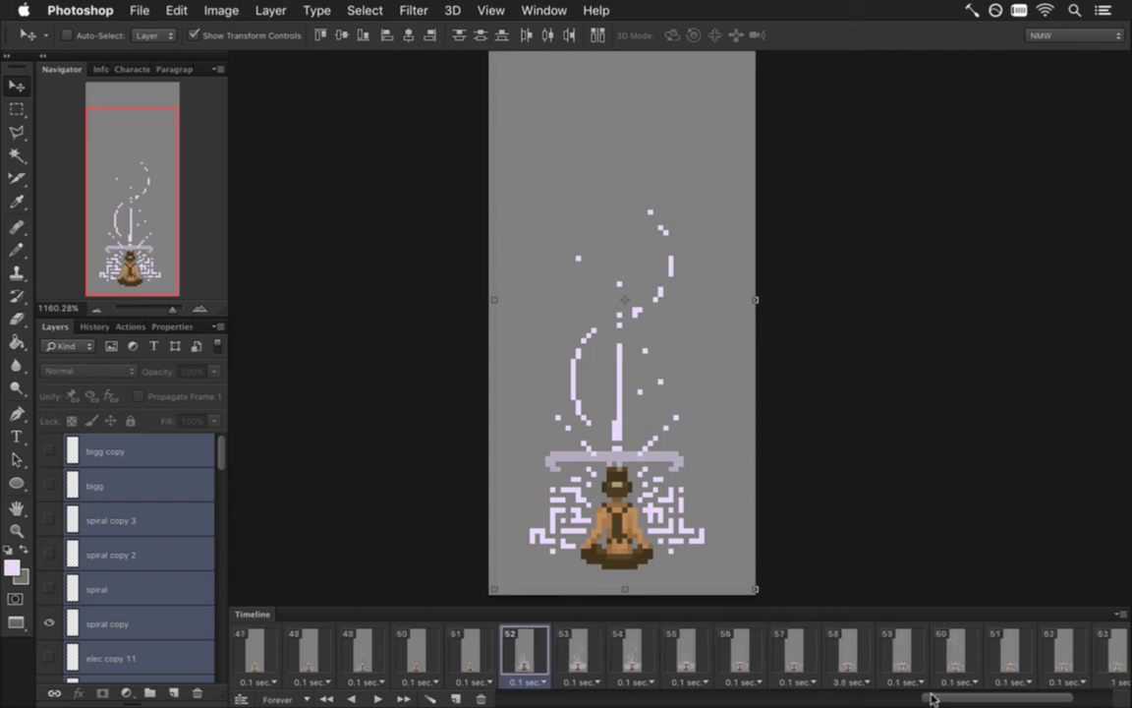
left_click(632, 654)
left_click(684, 650)
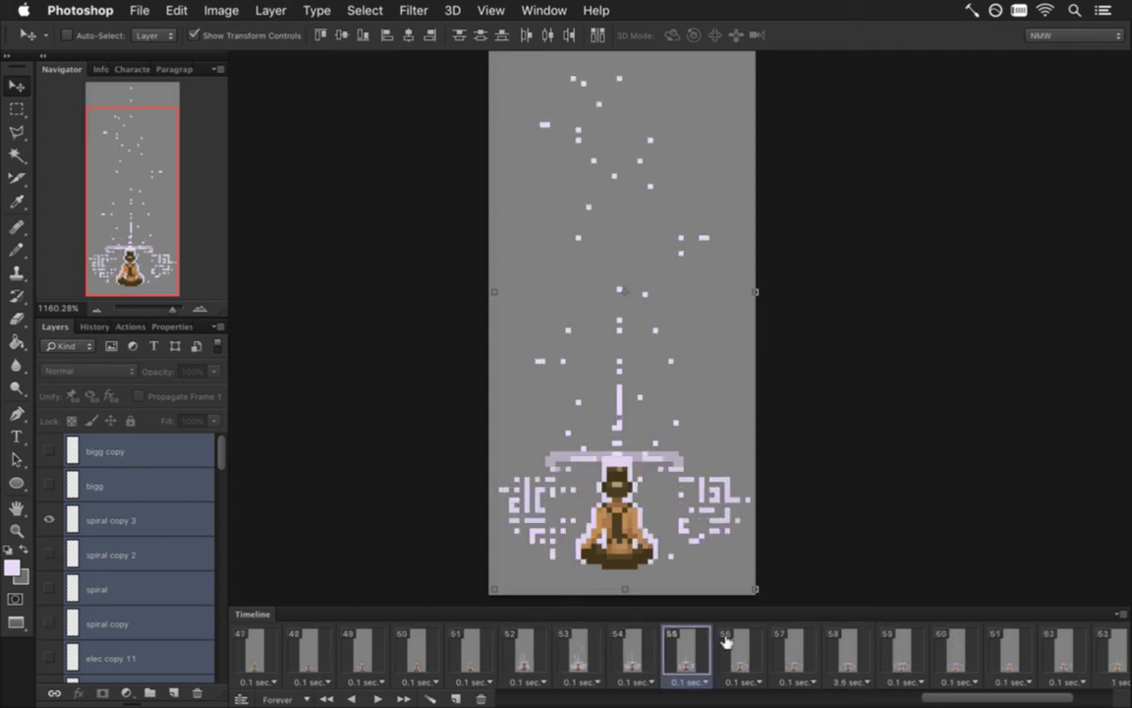
left_click(751, 647)
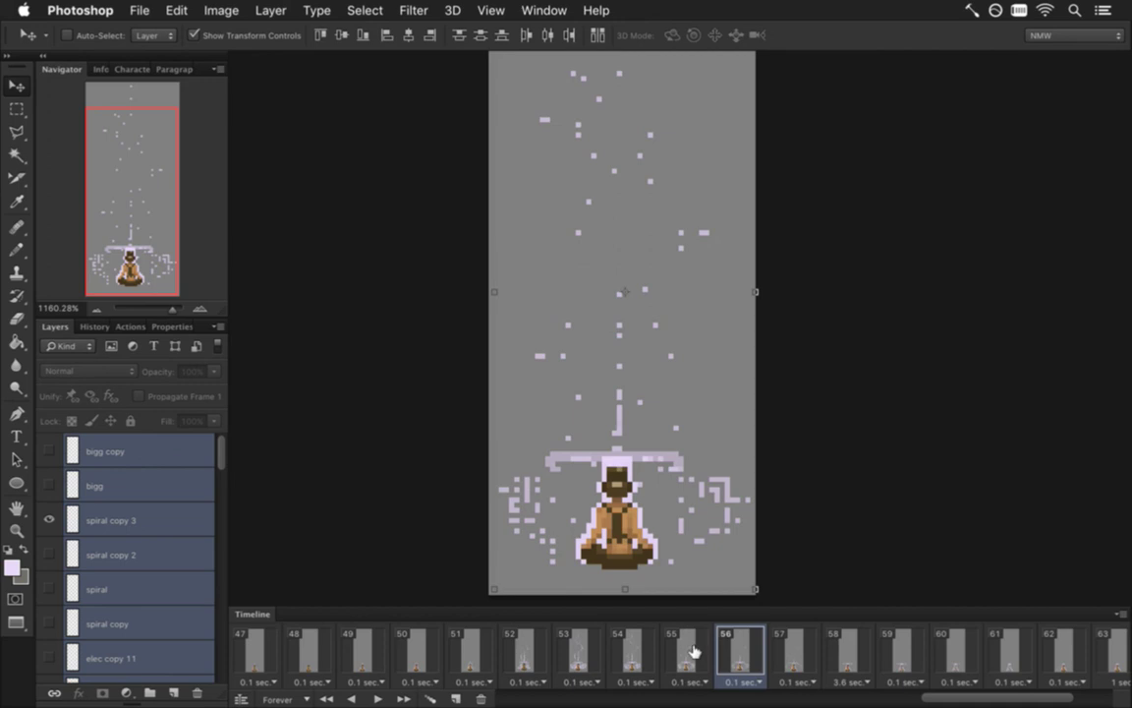
Compare the character's height between frames 56 and 57 by switching back and forth.
left_click(750, 650)
left_click(792, 651)
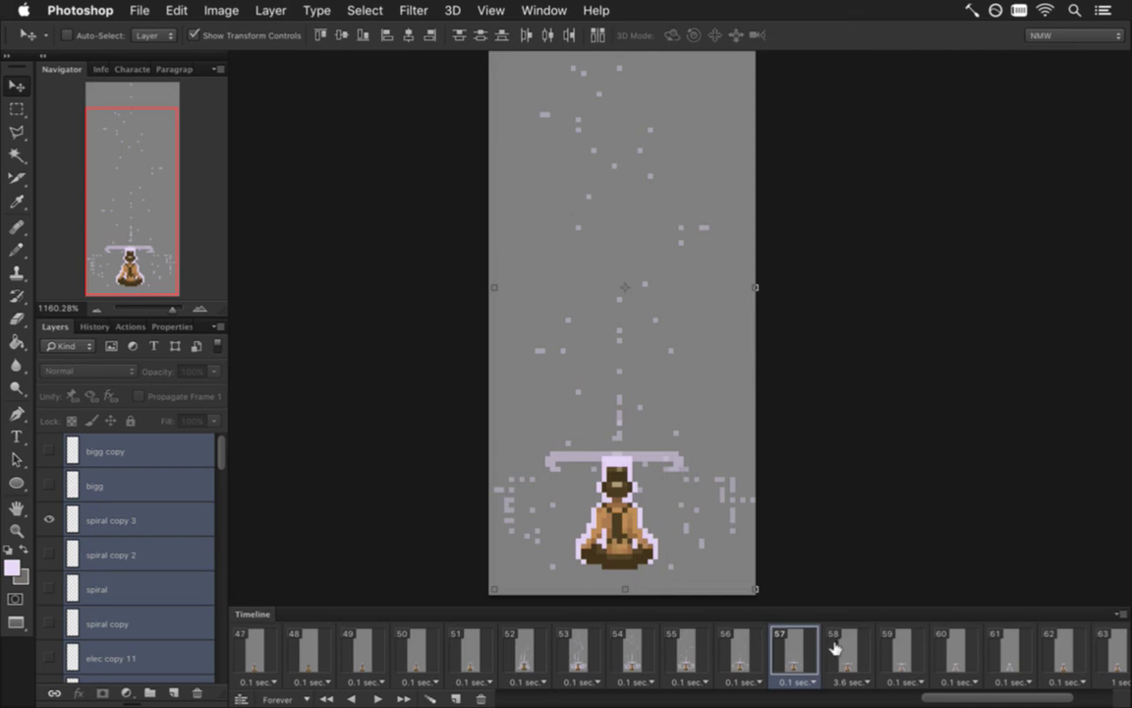
left_click(743, 648)
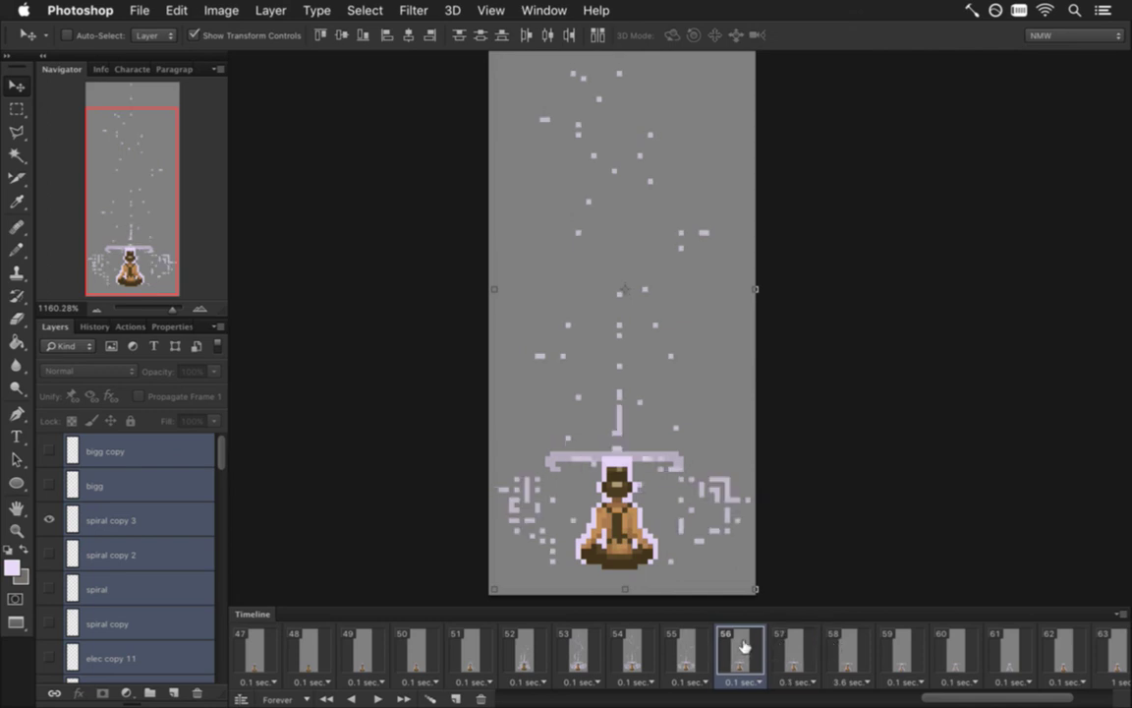
left_click(798, 648)
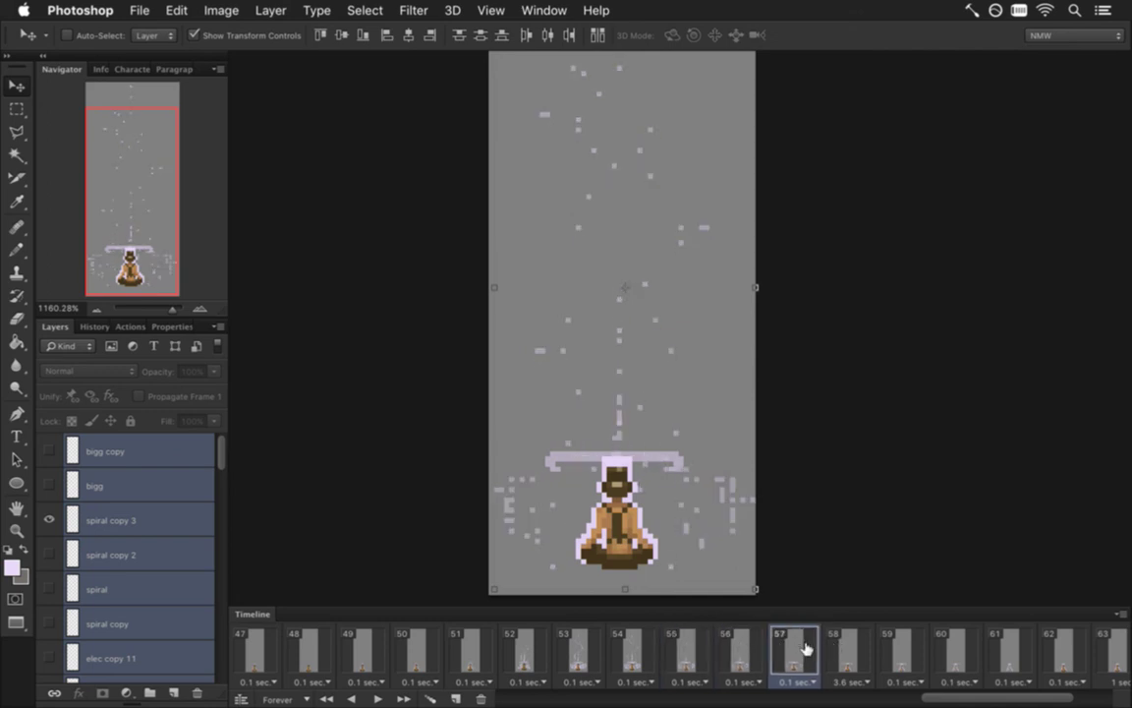
Reposition the selected layers in frame 58 so the character sits one pixel lower than in frame 57.
left_click(842, 656)
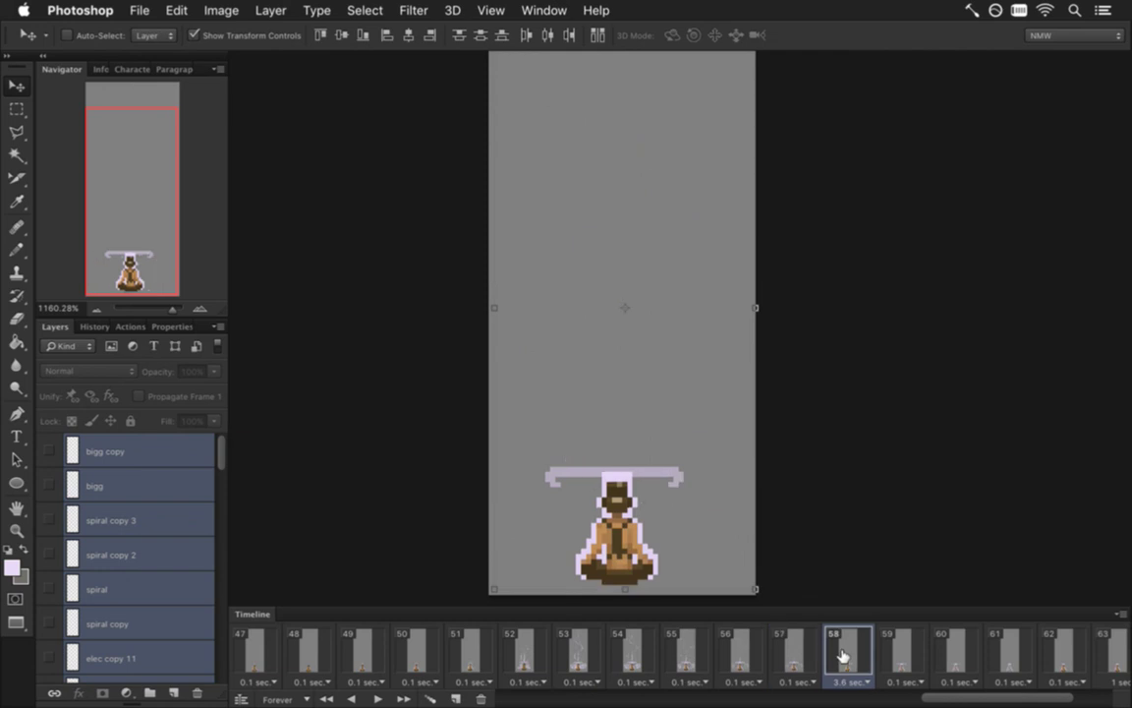
left_click(796, 651)
left_click(838, 657)
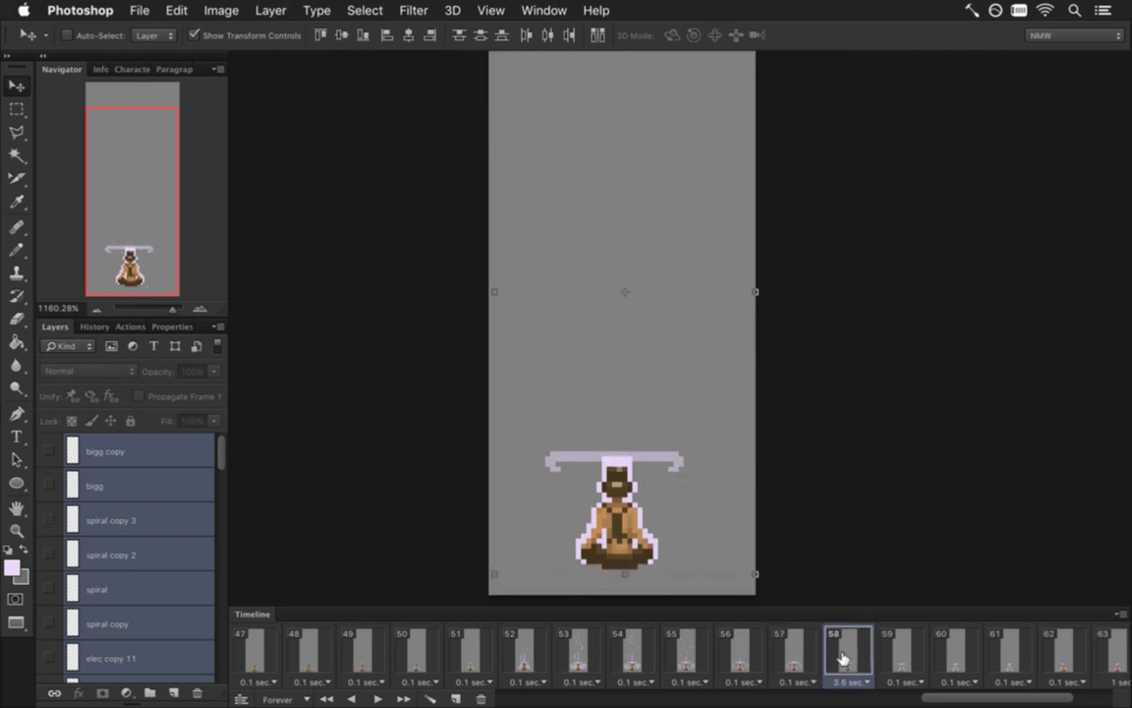
key("Down")
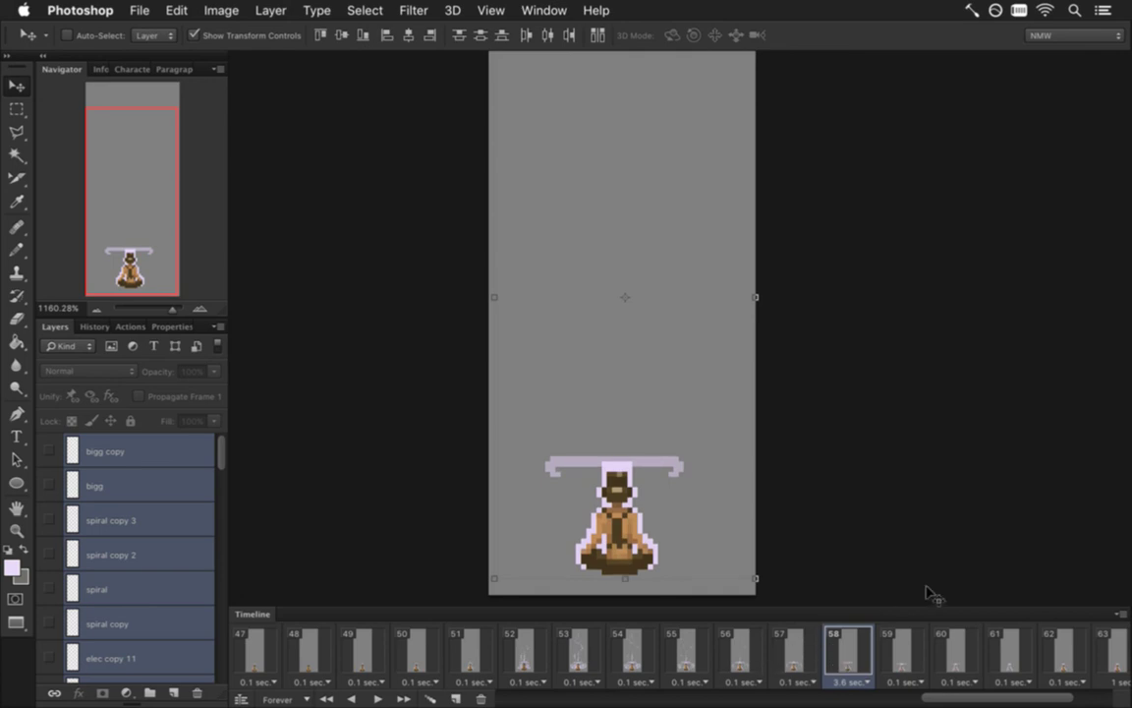
left_click_drag(968, 697, 1003, 677)
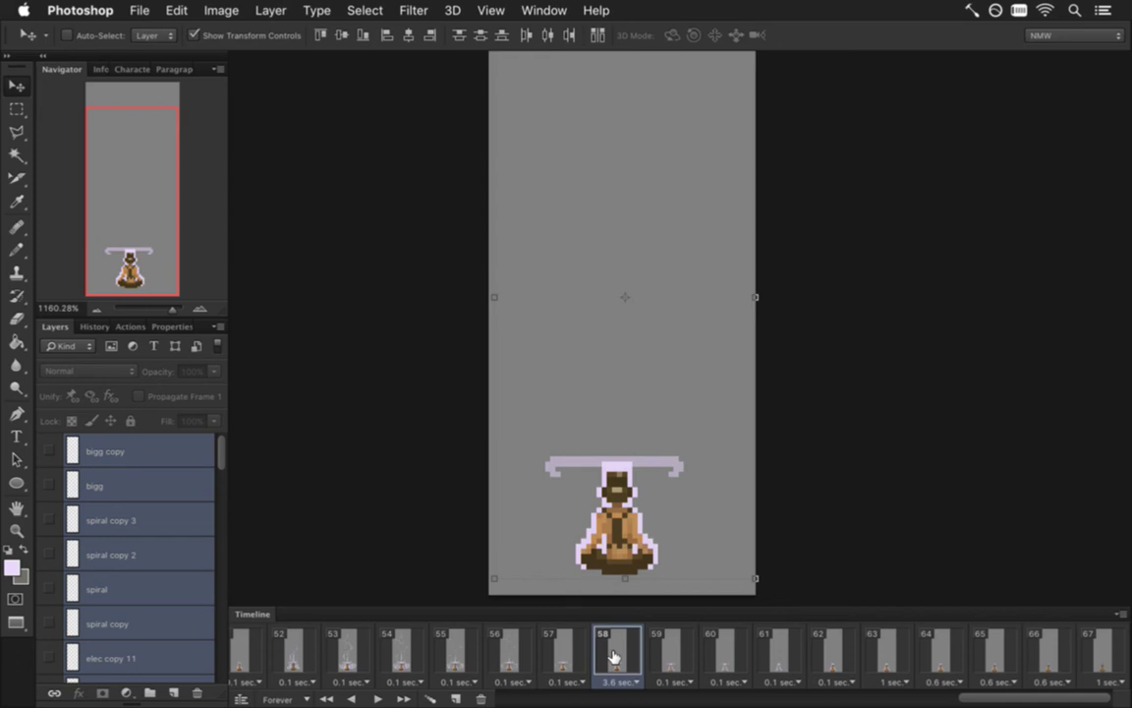
Switch to Gameshow and restore its minimized window.
key("super+Tab")
key("super+Tab")
key("super+Tab")
key("super+Tab")
key("super+Tab")
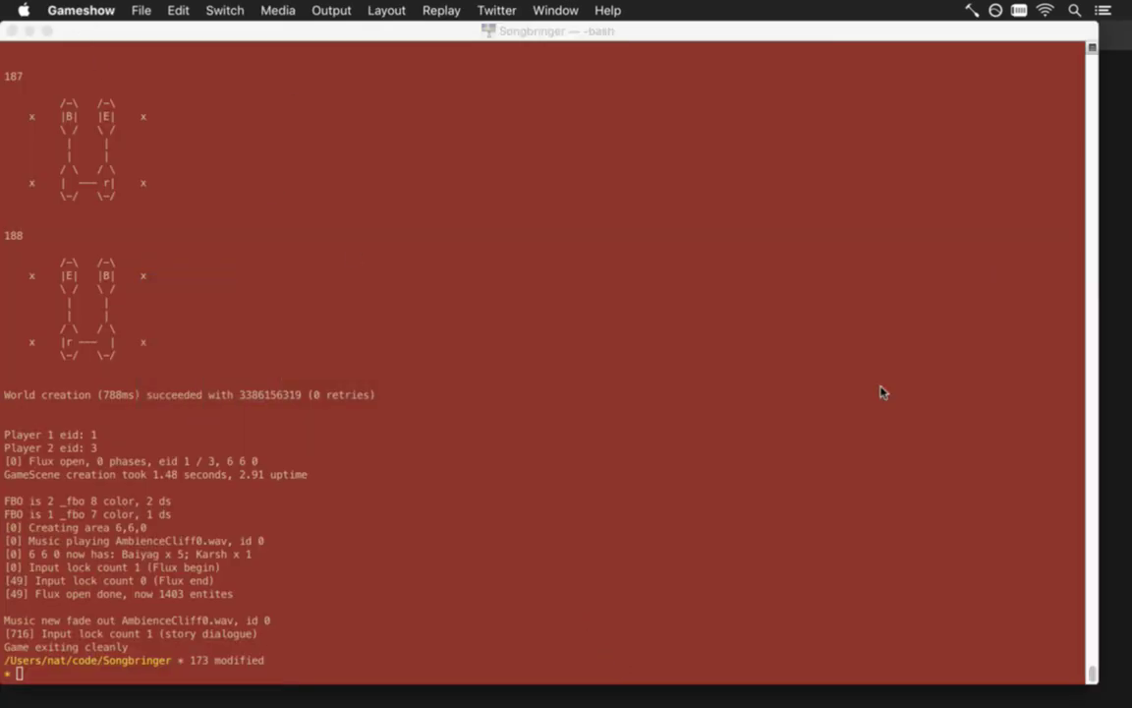
mouse_move(1120, 551)
left_click(1116, 532)
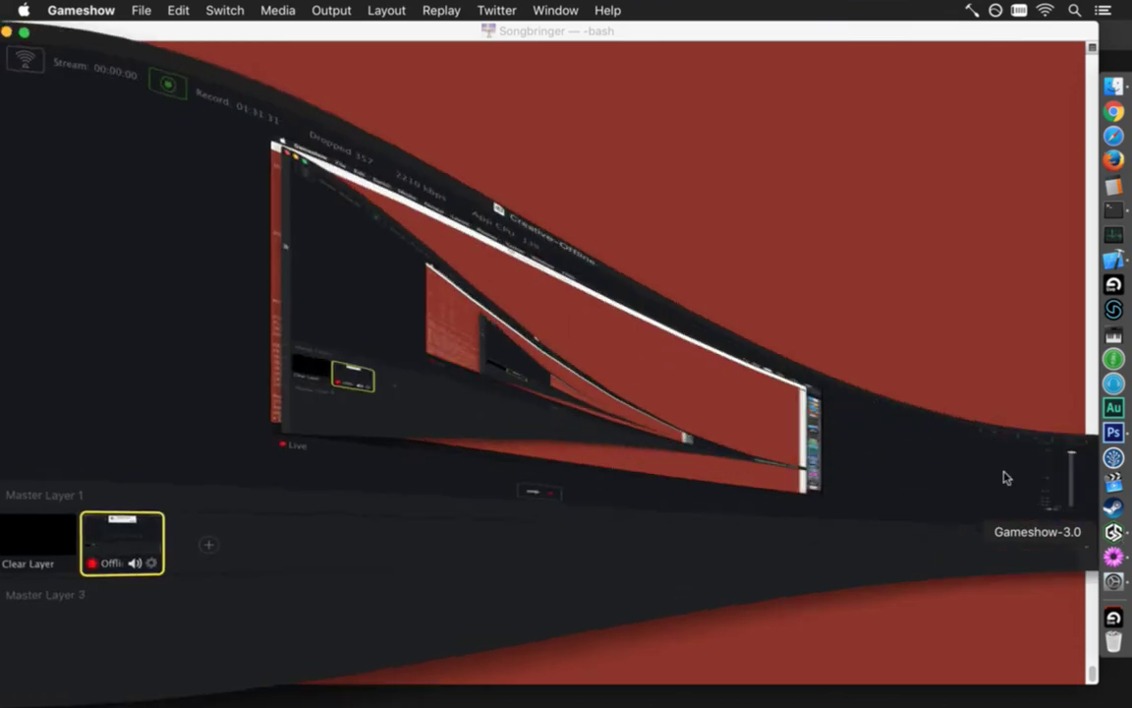